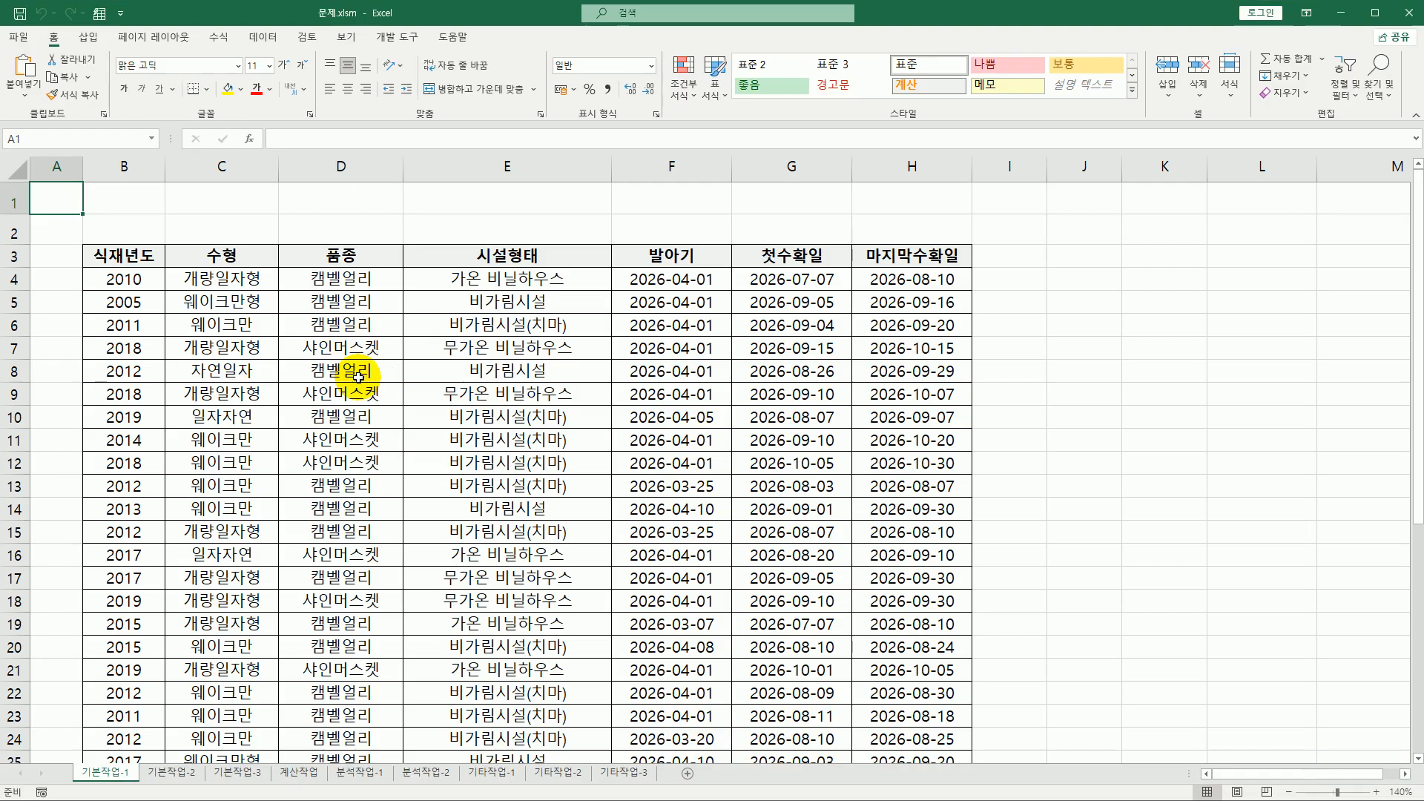
- Enter the criteria heading "조건" in cell J3
left_click_drag(1065, 262, 1070, 284)
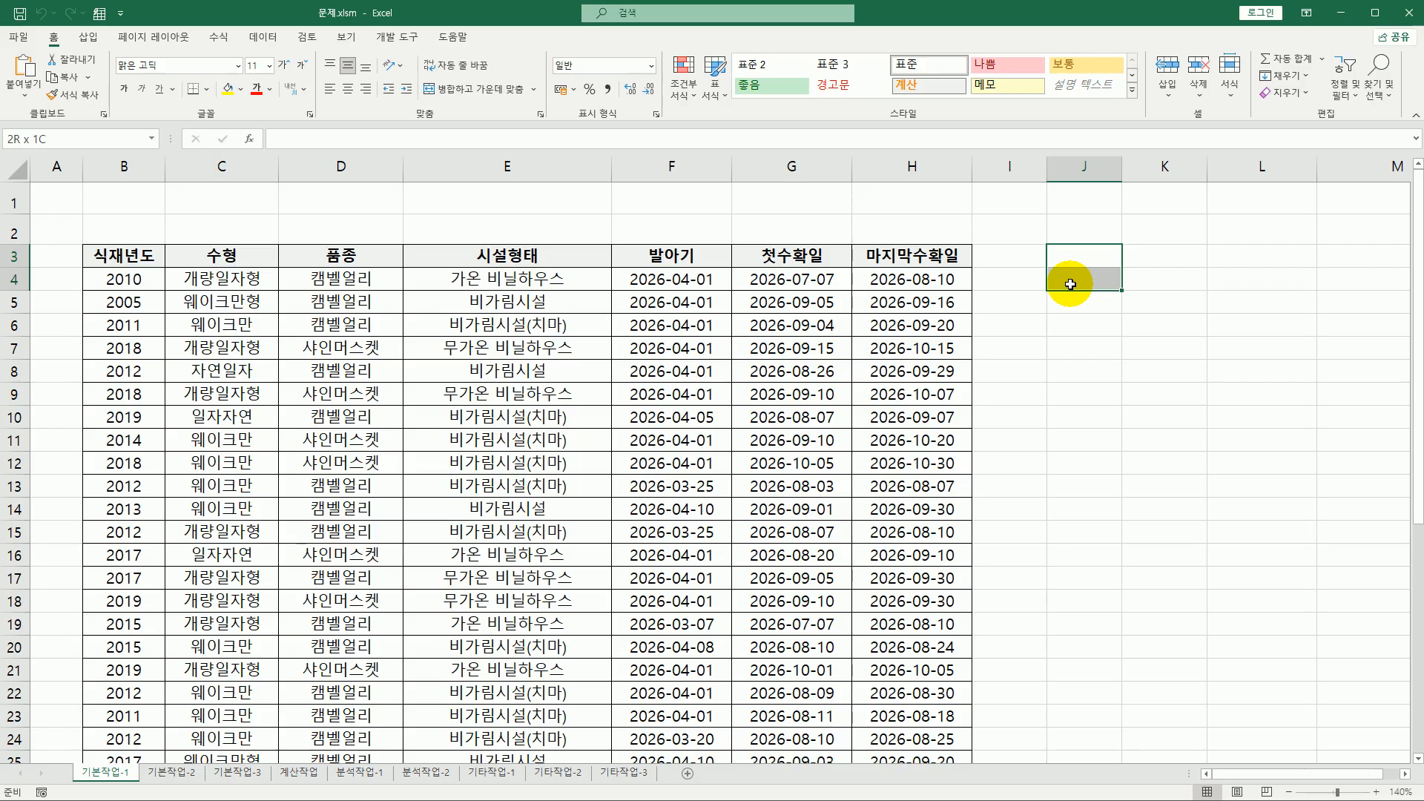
left_click(1081, 261)
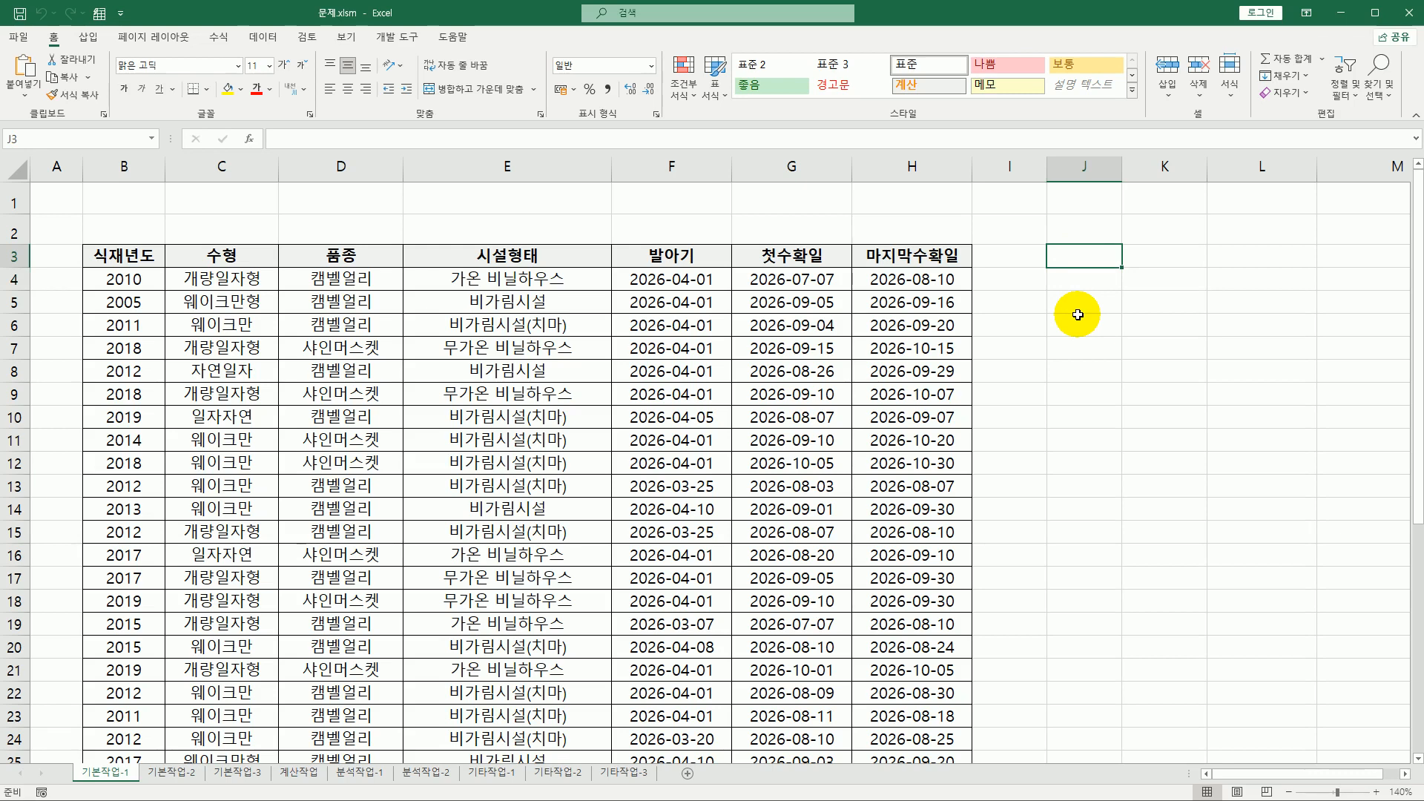
type("조건")
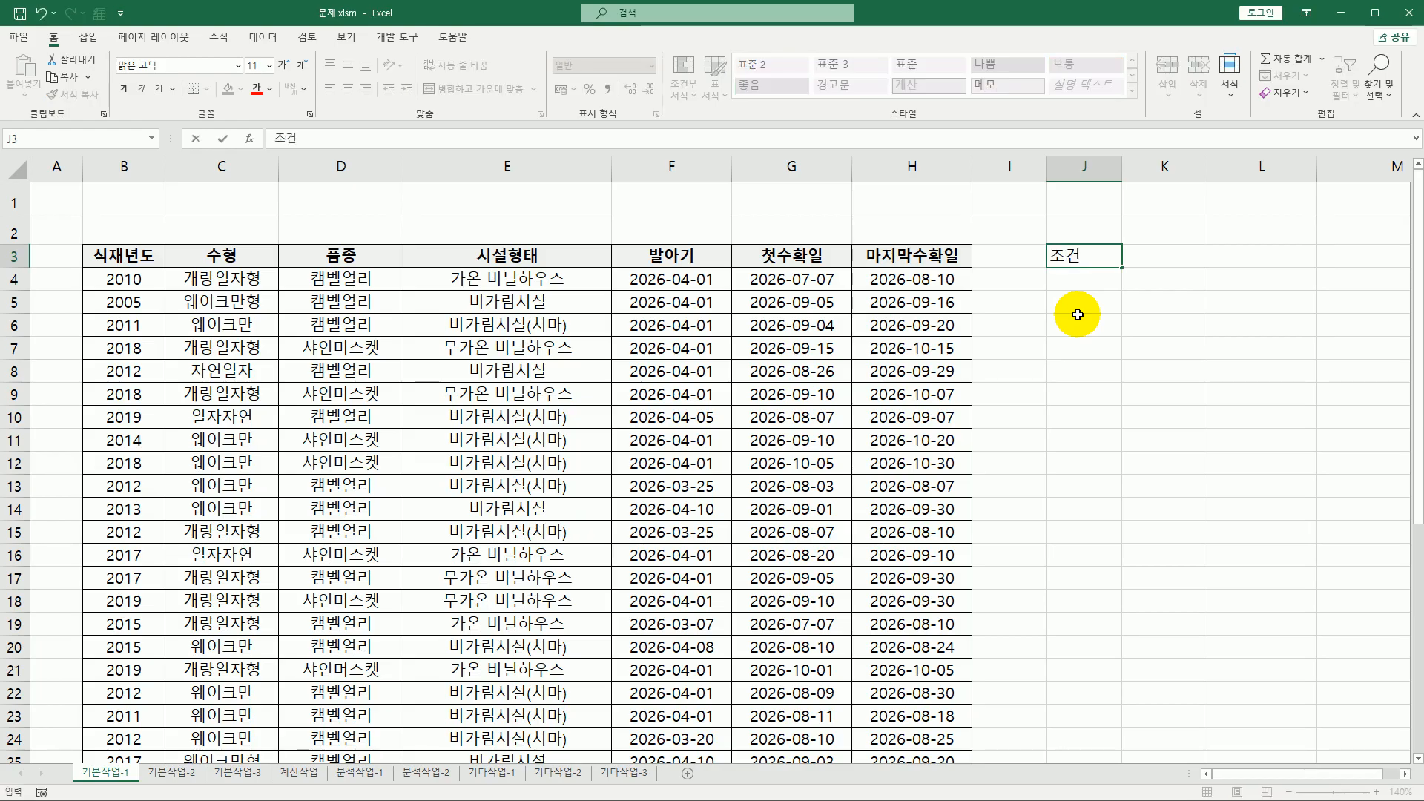
key("Return")
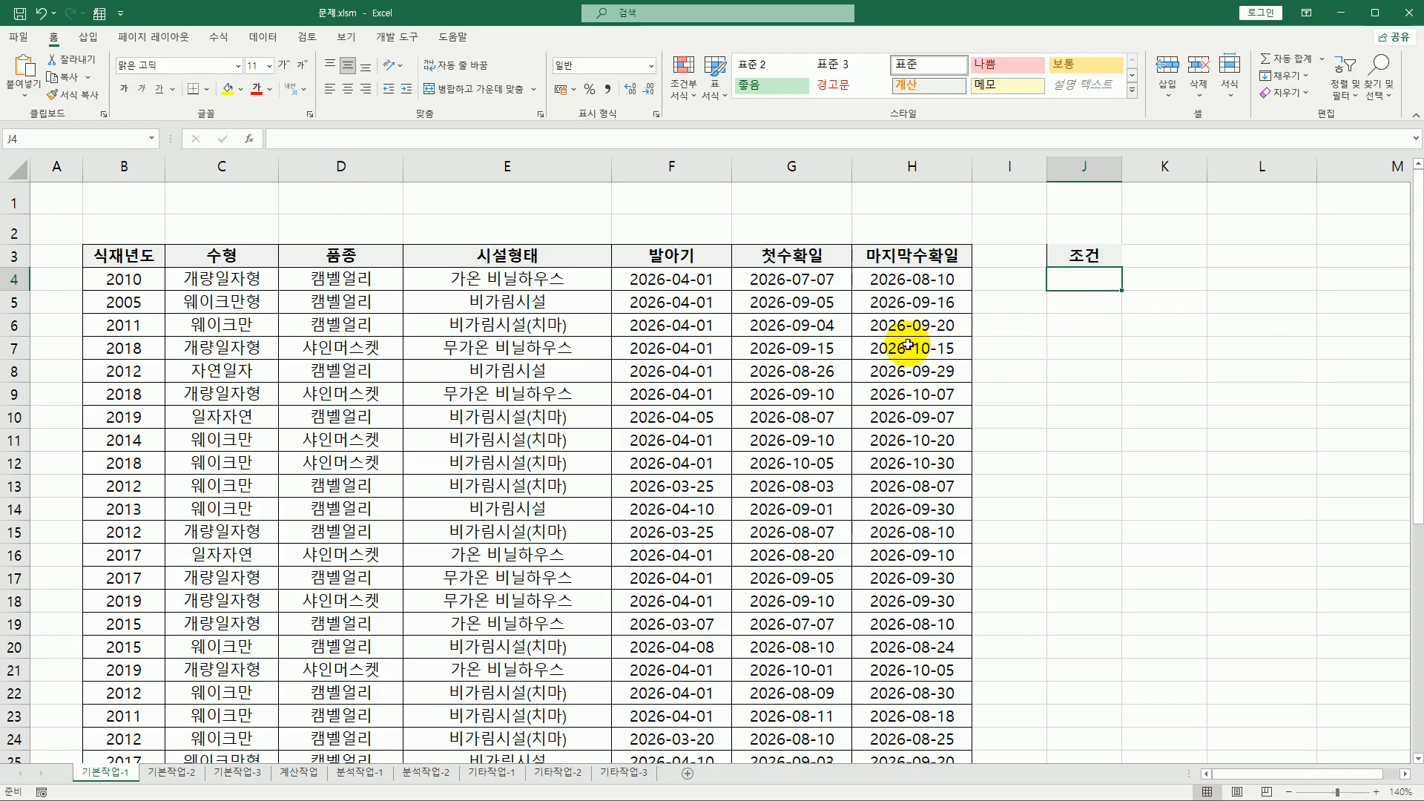
- Begin an AND formula in J4 whose first condition is FIND("캠벨",D4)>0, testing the 품종 column
left_click(370, 286)
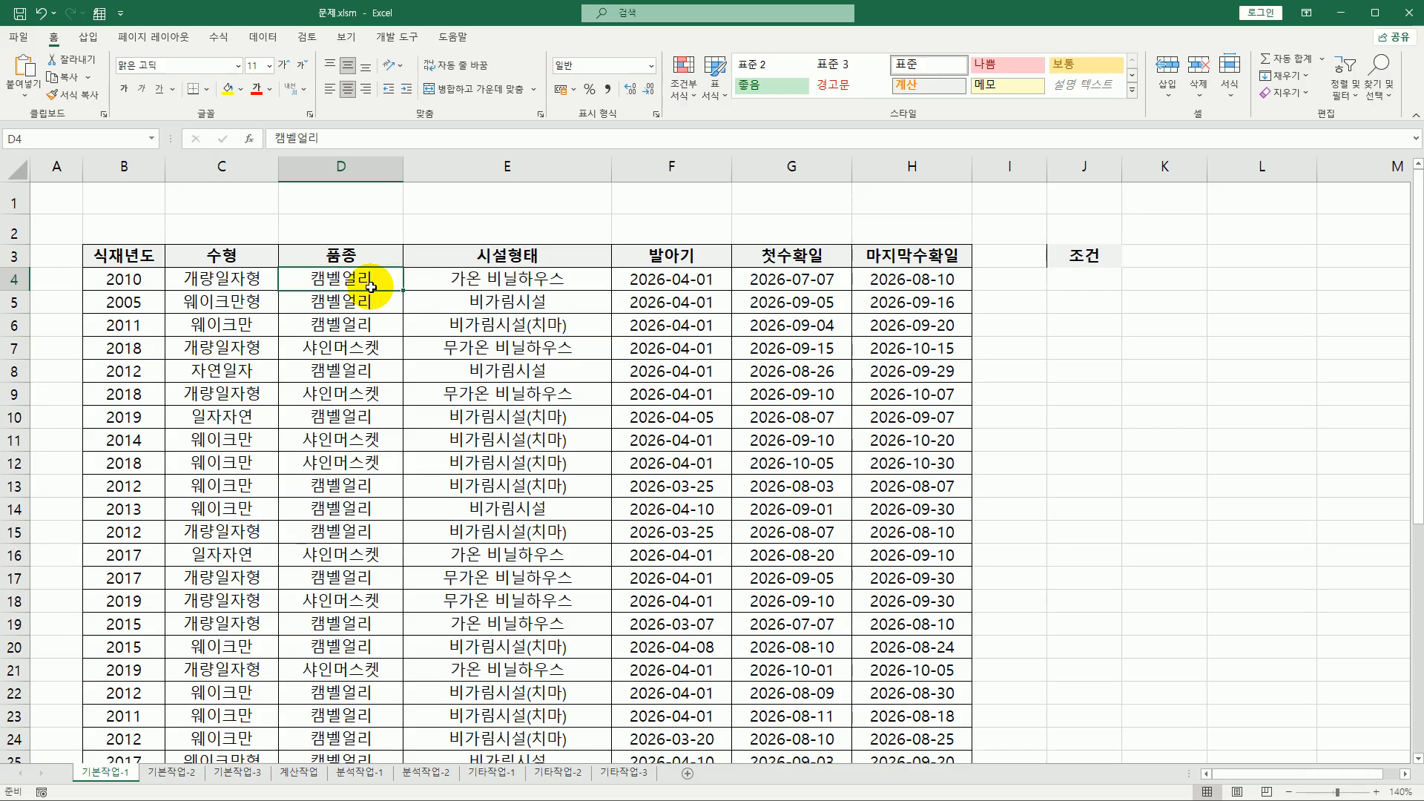
left_click(507, 279)
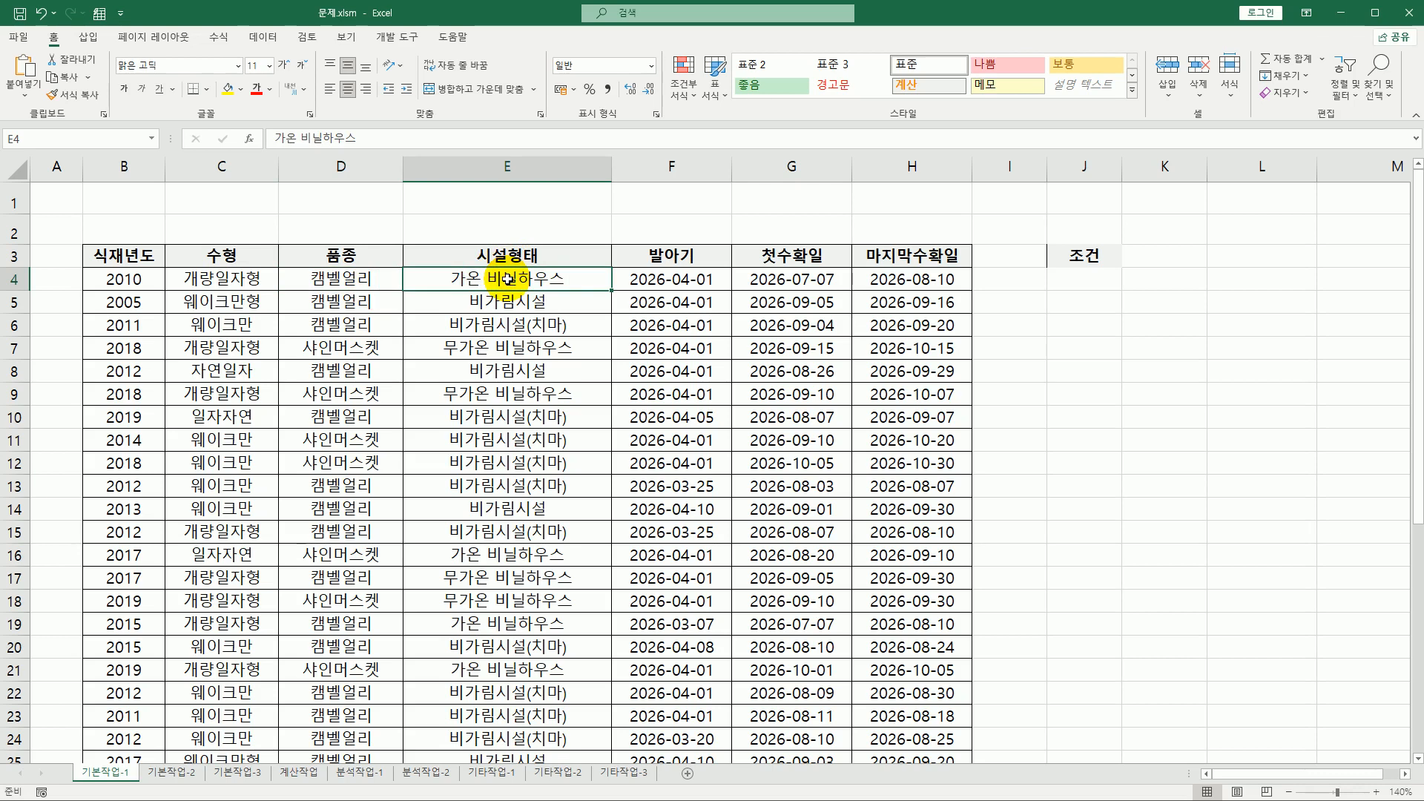
left_click(1074, 281)
type("=")
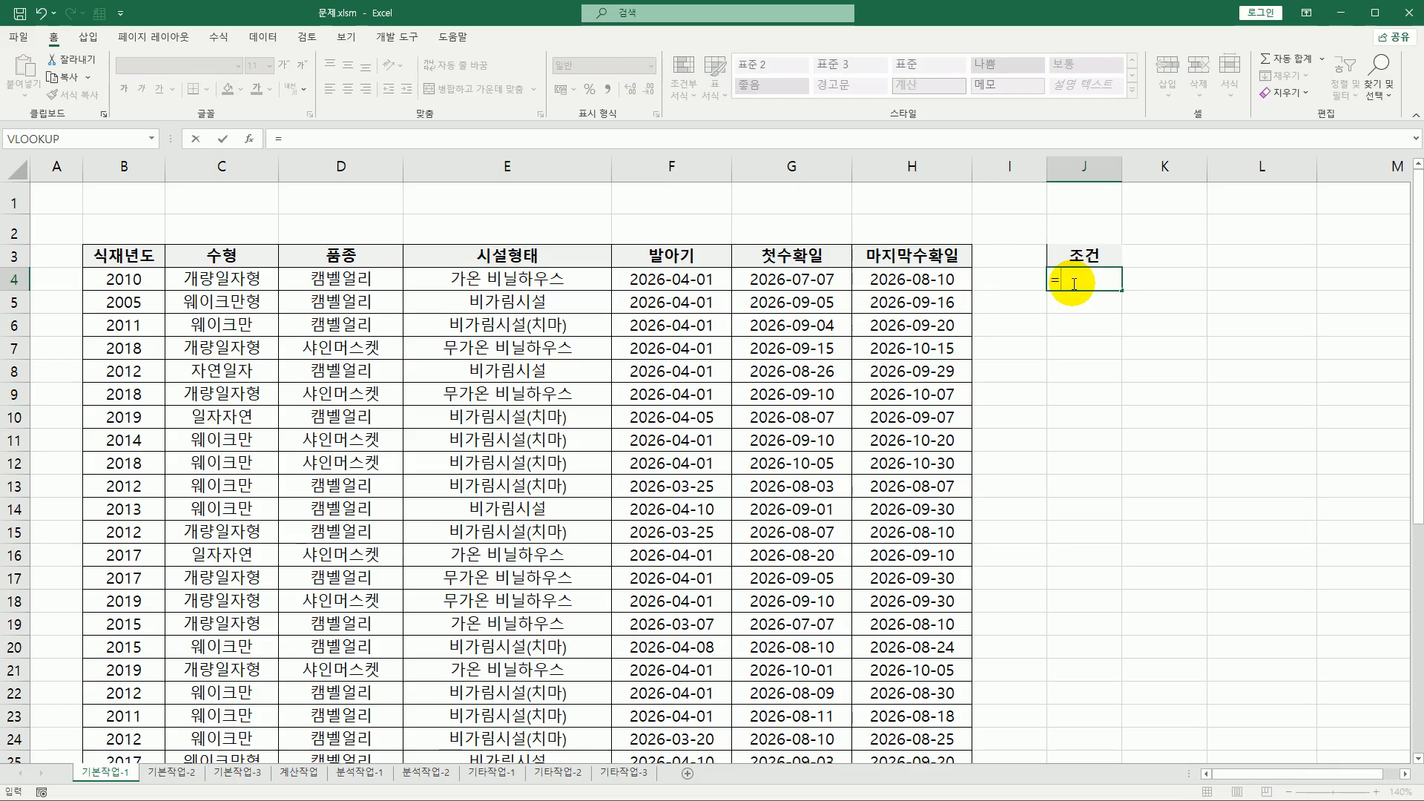
type("and(")
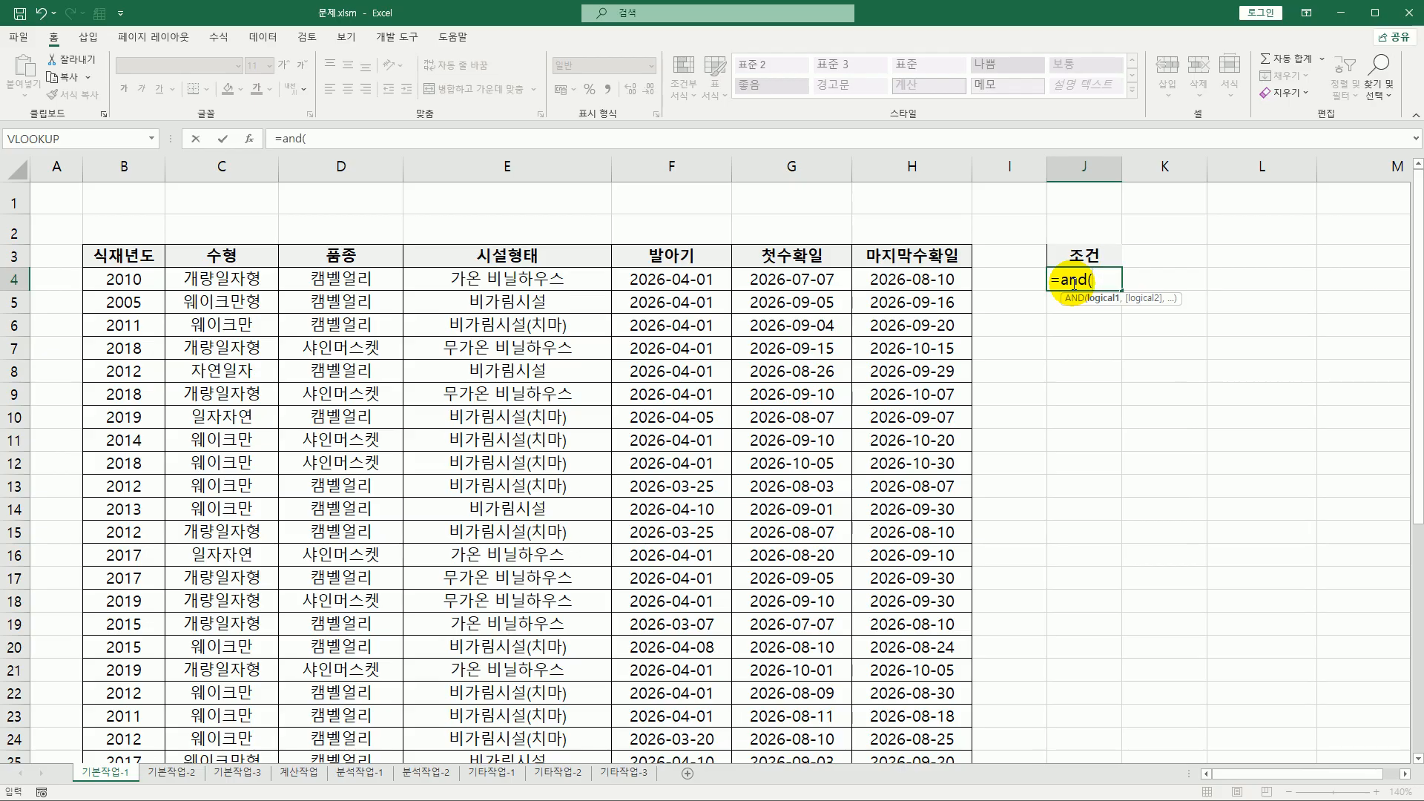
type("find(")
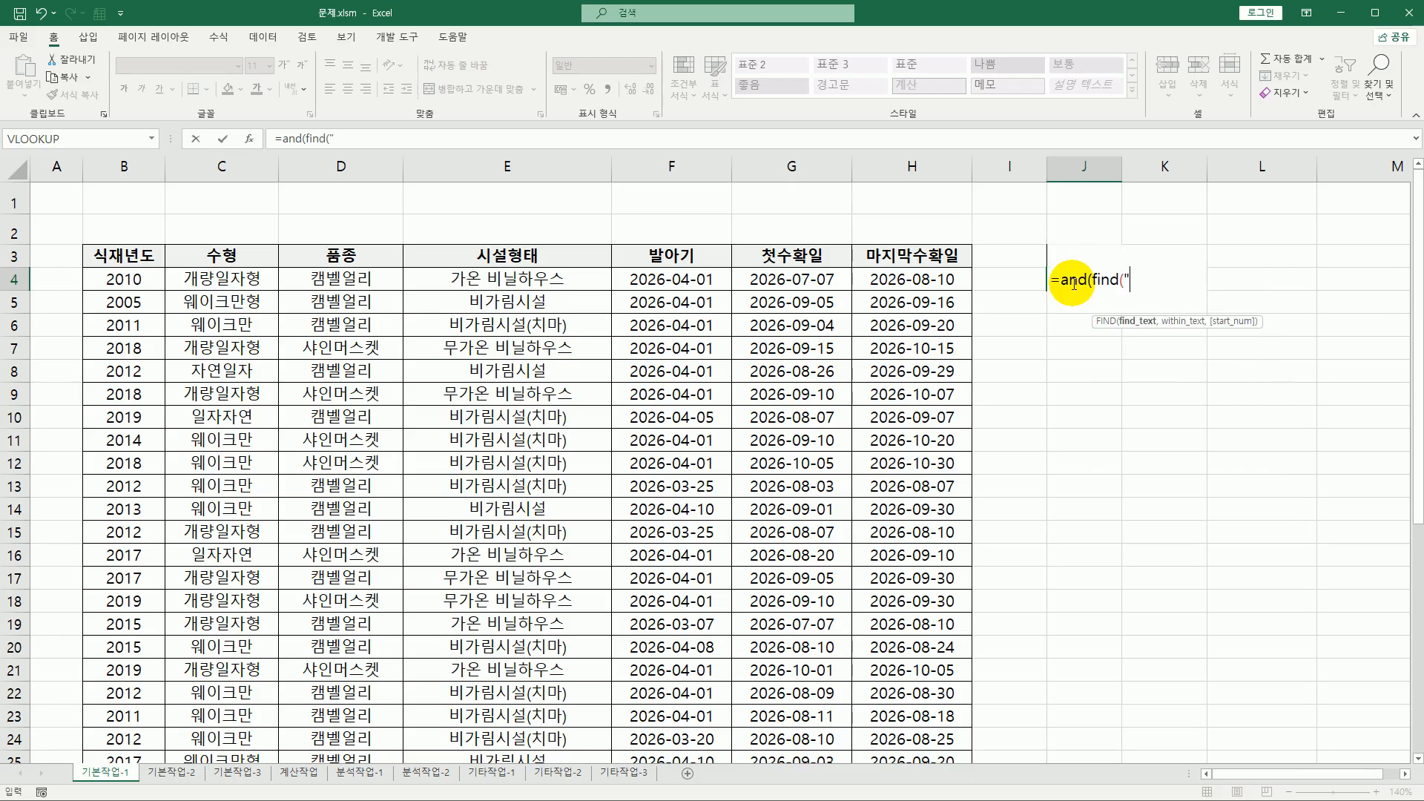
type("\"")
type("캠베")
type("ㄹ\",")
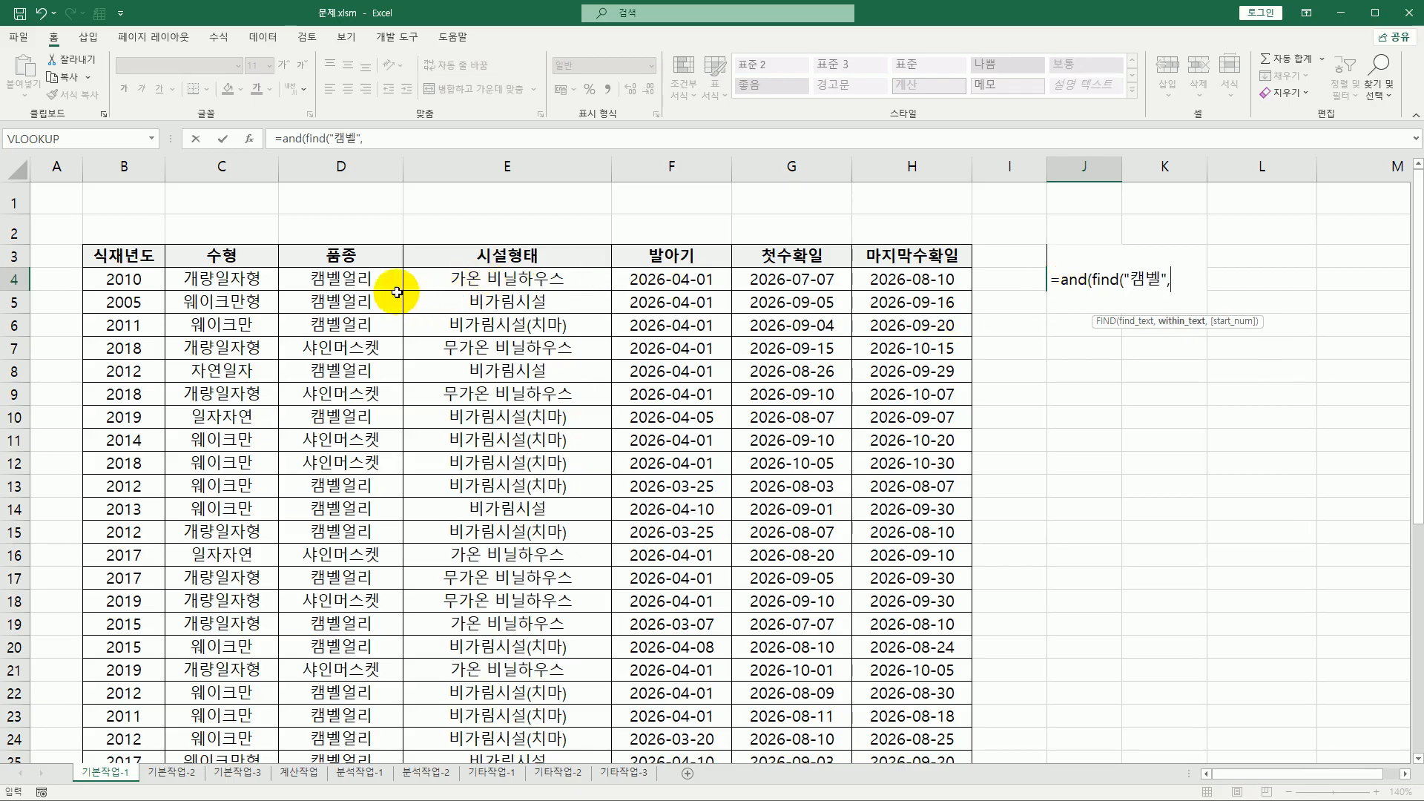
left_click(371, 283)
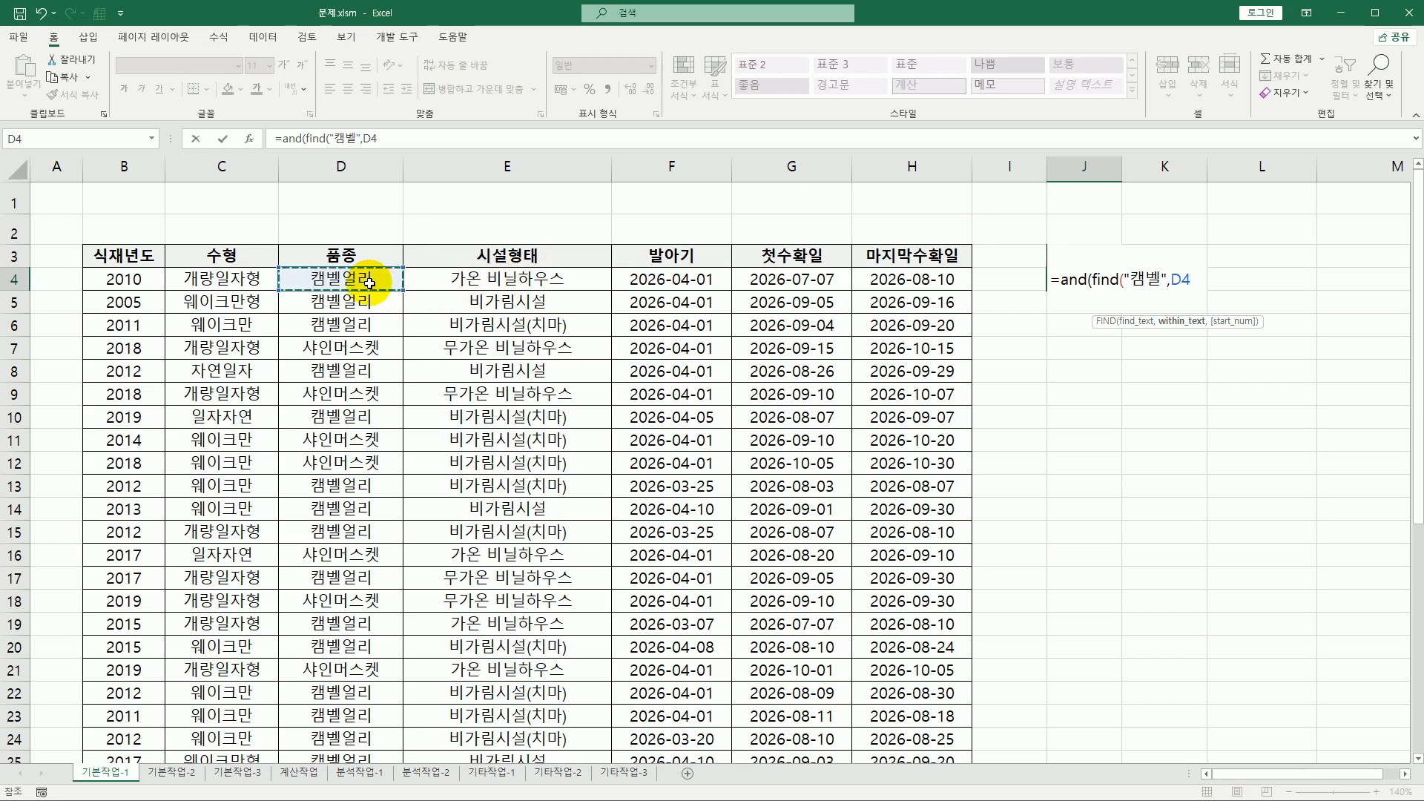
type(")")
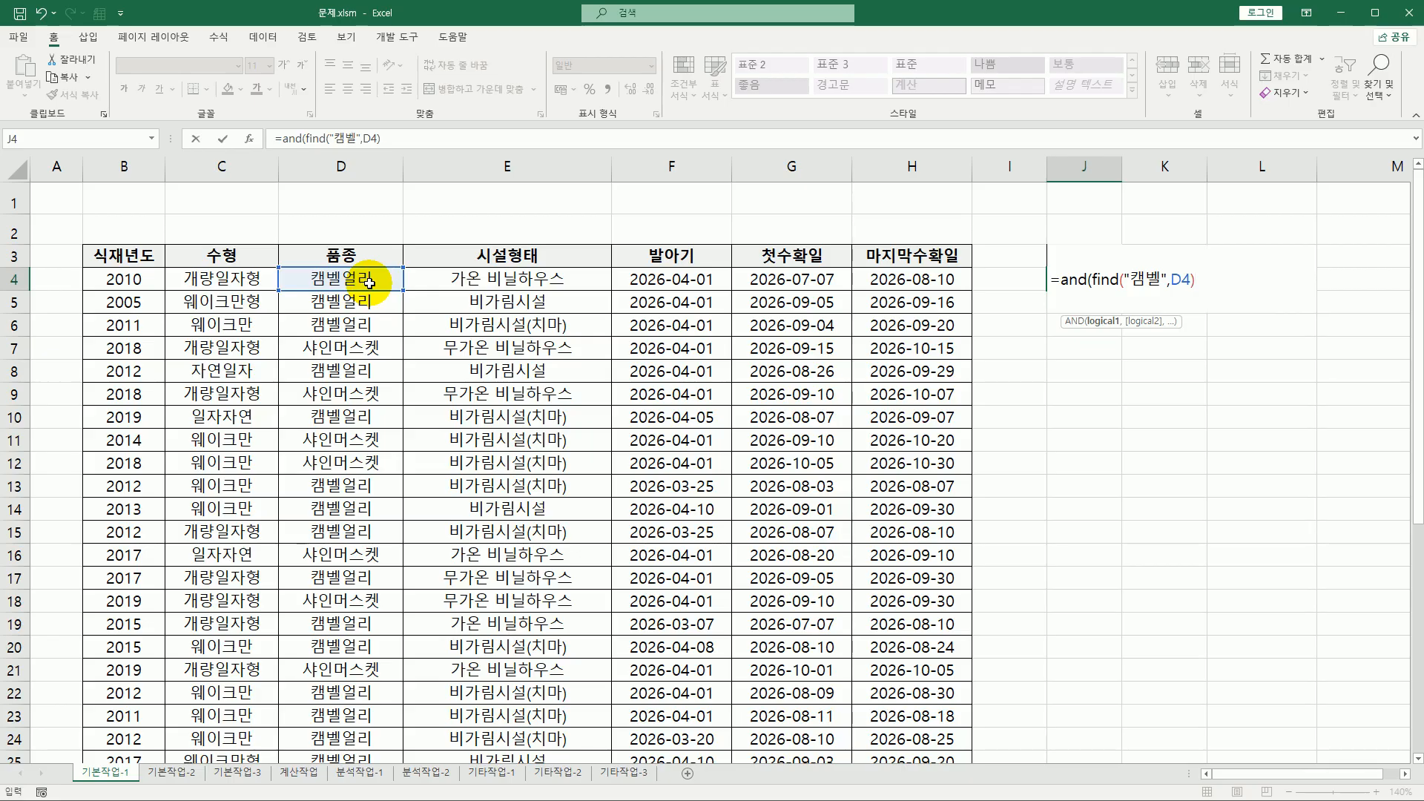
type(">0")
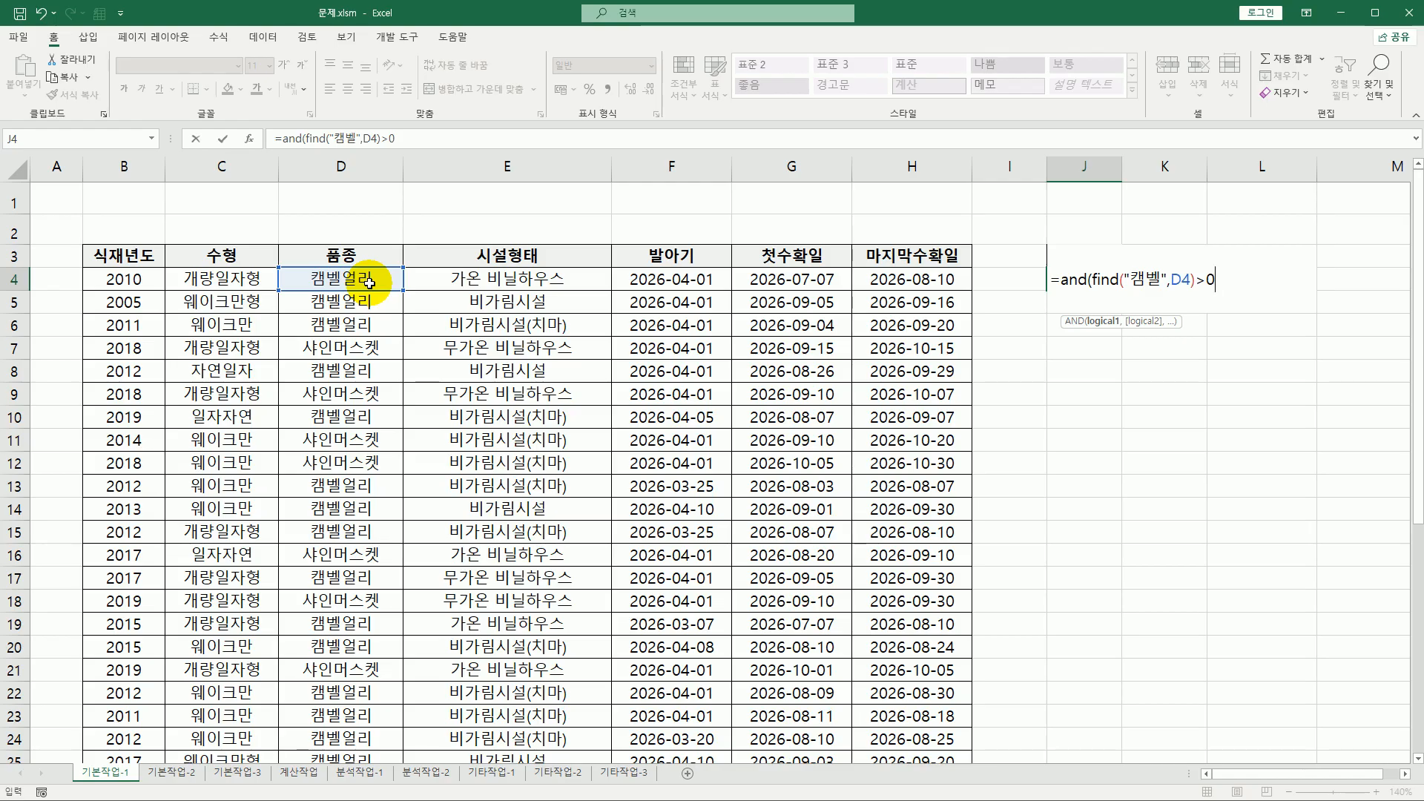
- Add the second condition FIND("비닐",E4)>0 for the 시설형태 column and complete the AND formula in J4
type(",")
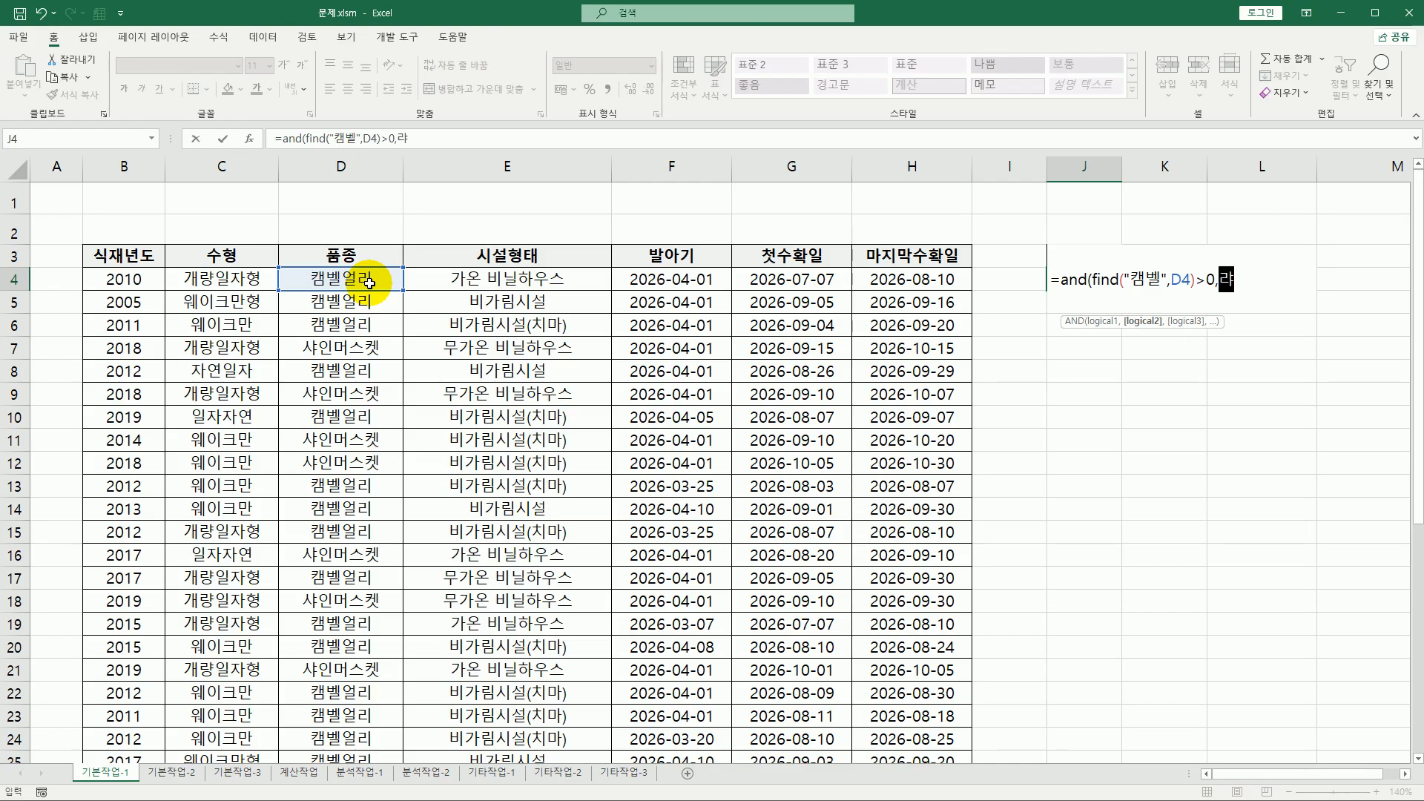
type("find(")
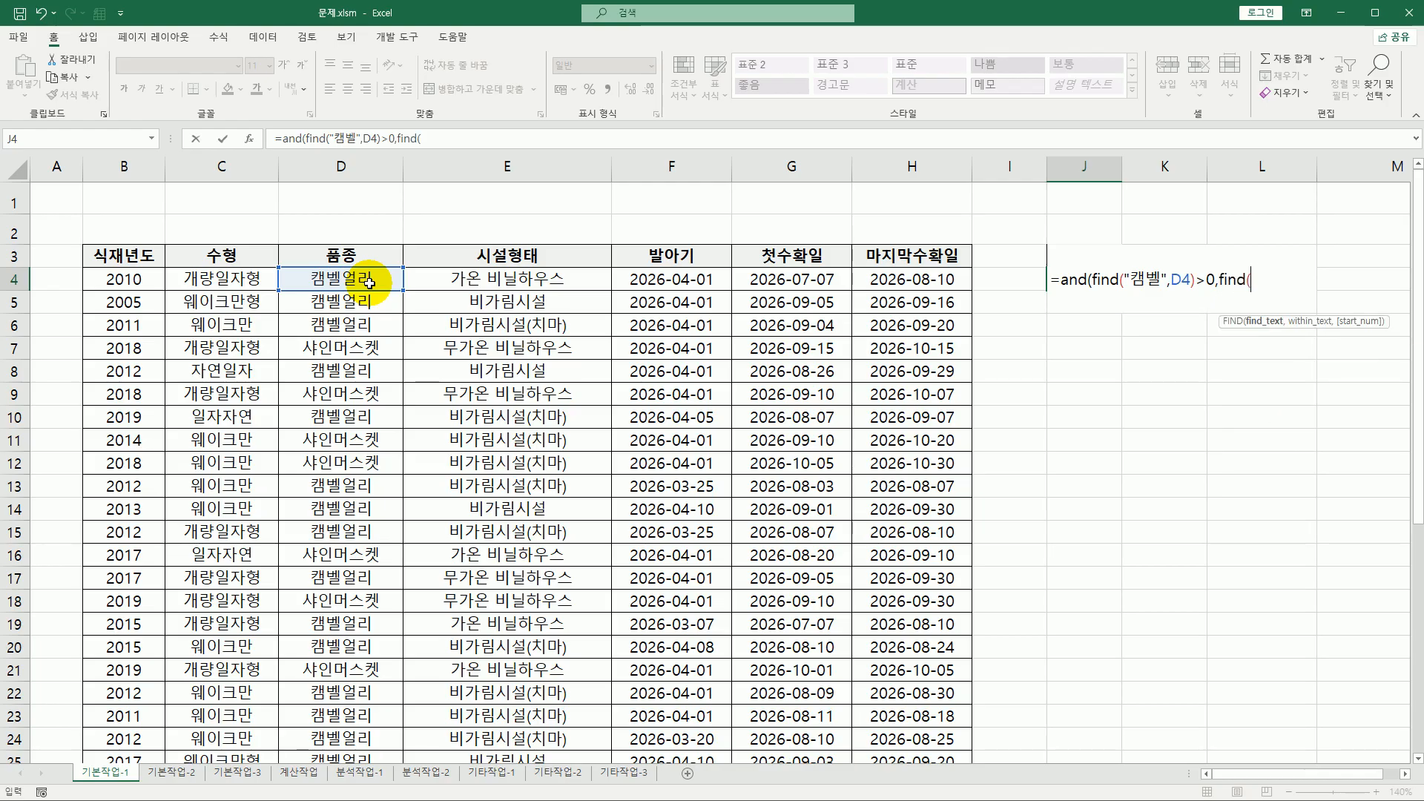
type("\"q")
key("BackSpace")
type("ㅂㅣ닐\",")
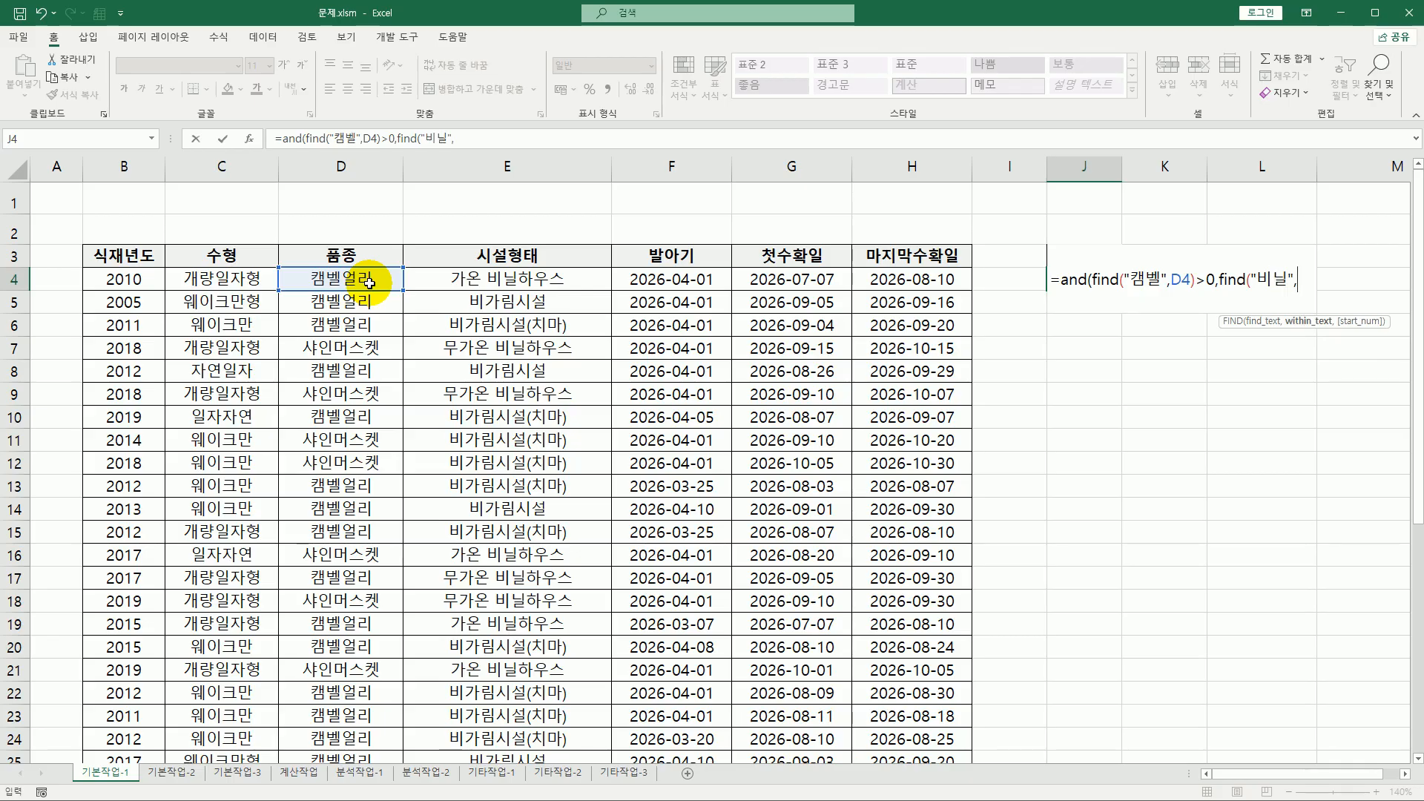
left_click(447, 278)
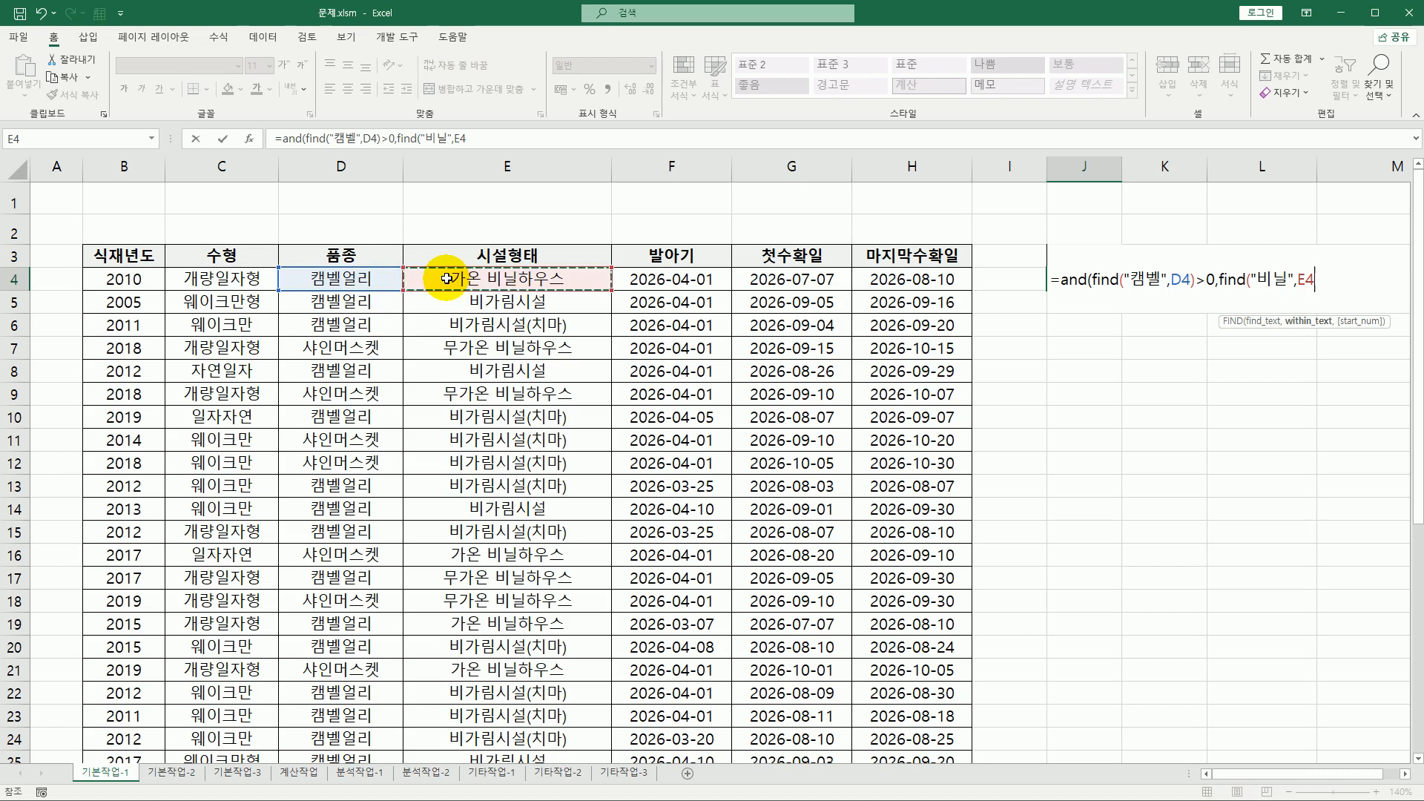
type(")")
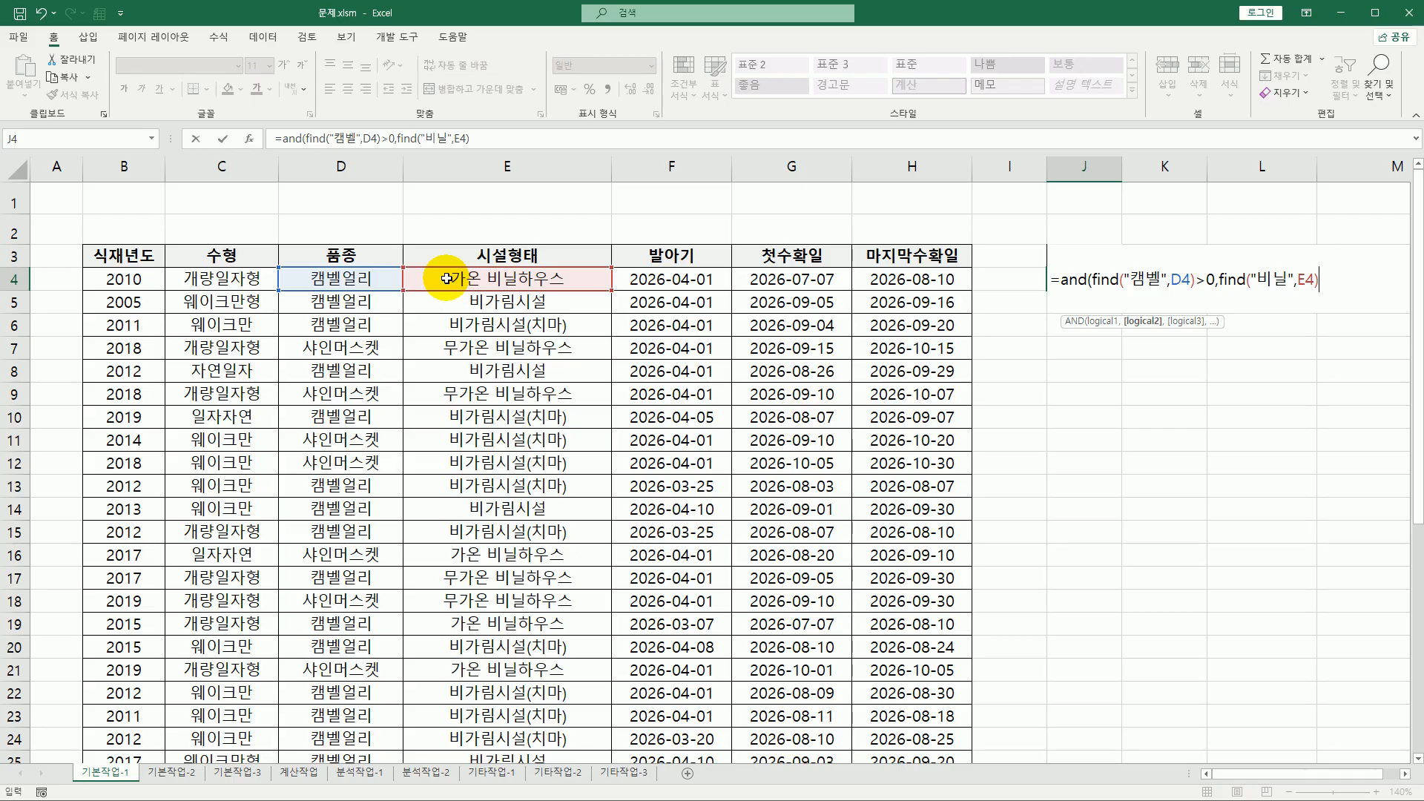
type(">0)")
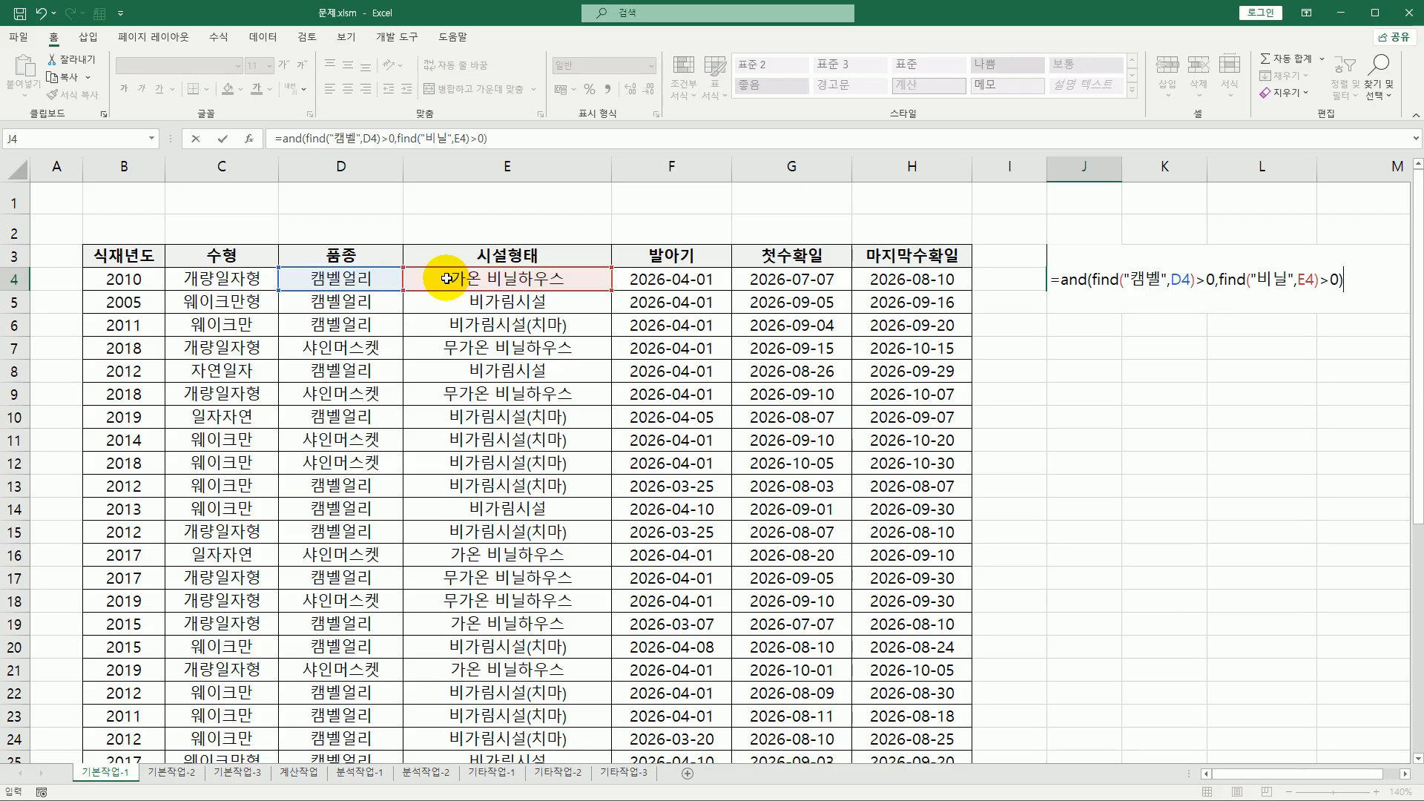
key("Return")
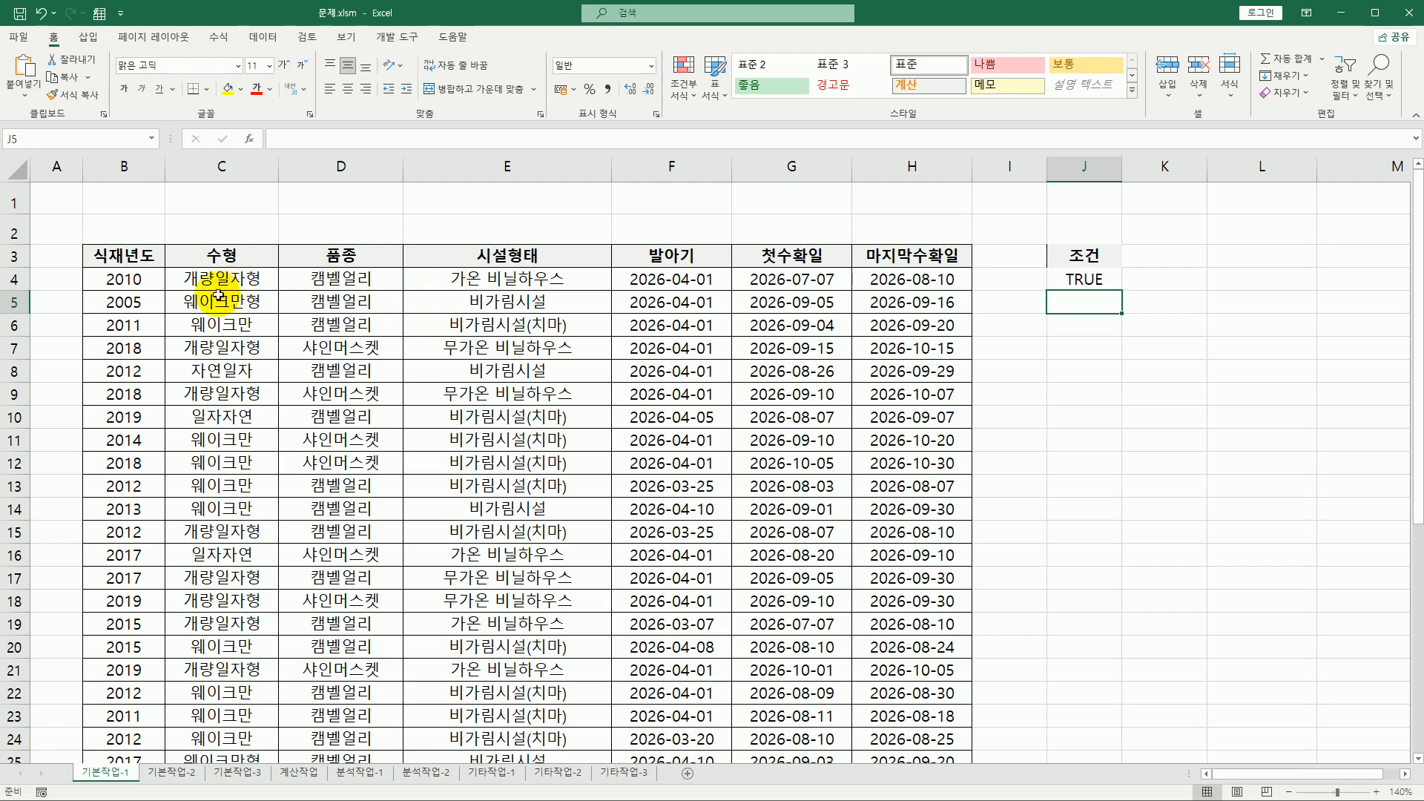
- Copy the headings 식재년도, 품종, 시설형태, 첫수확일 and 마지막수확일 from row 3 to the row starting at J7
left_click(132, 256)
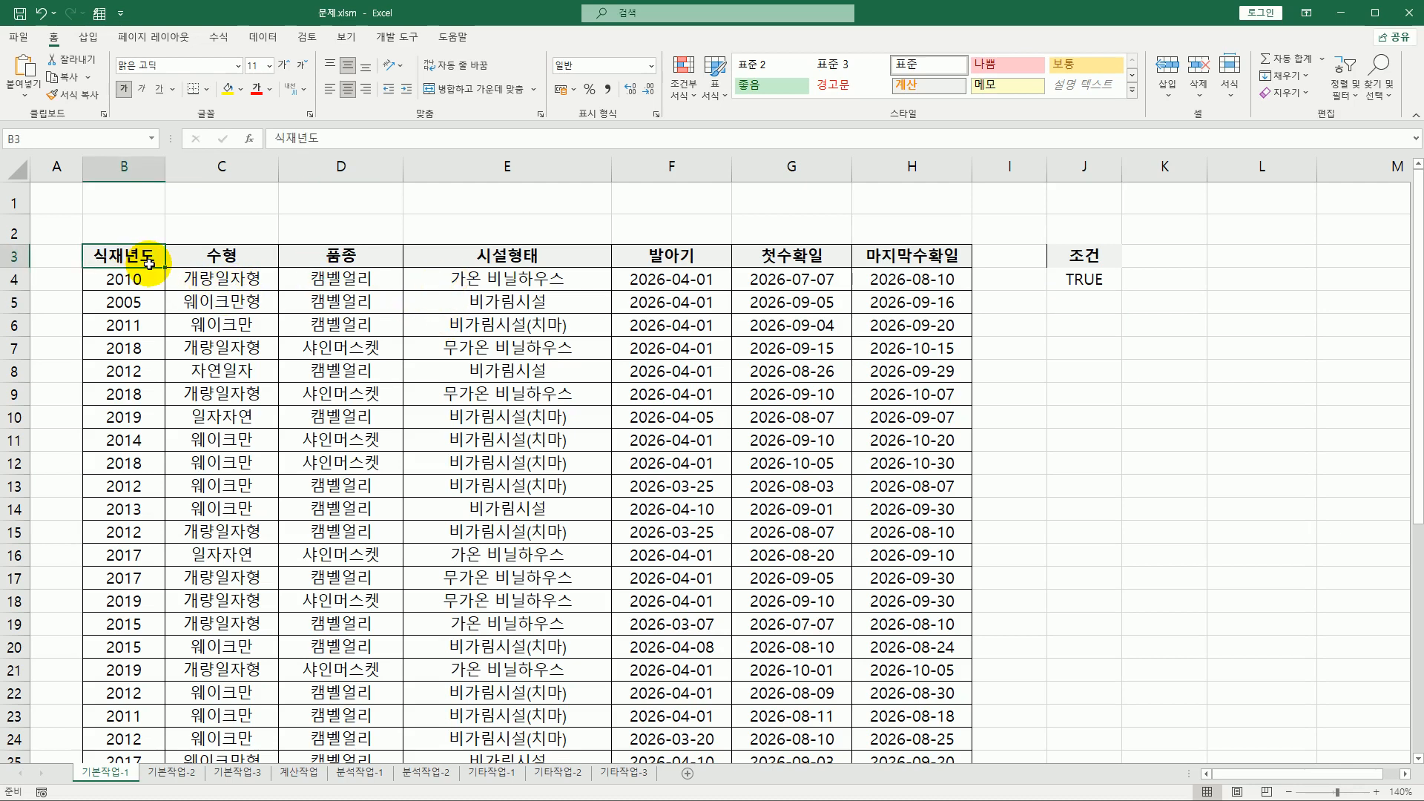
left_click(319, 261, "ctrl")
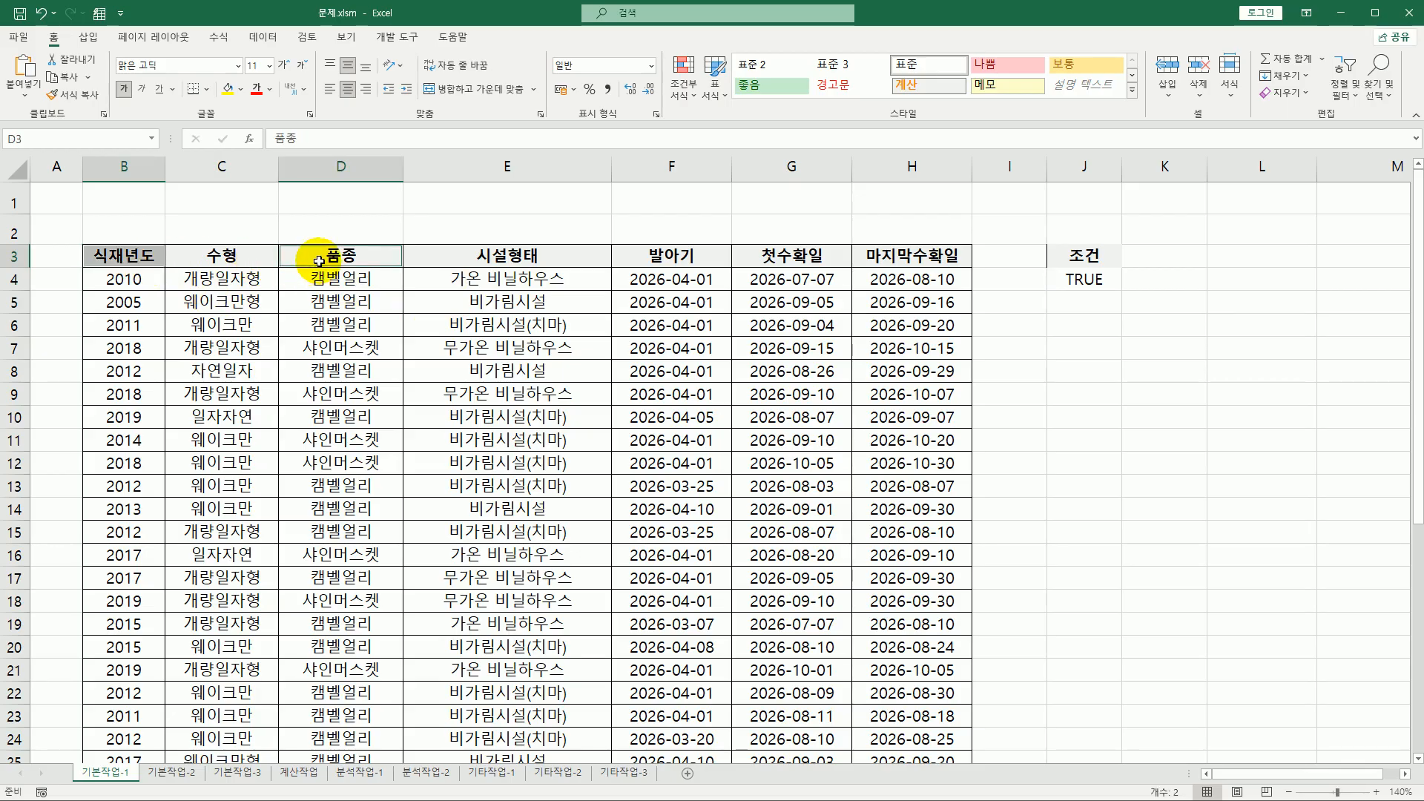
left_click(471, 261, "ctrl")
left_click(769, 261, "ctrl")
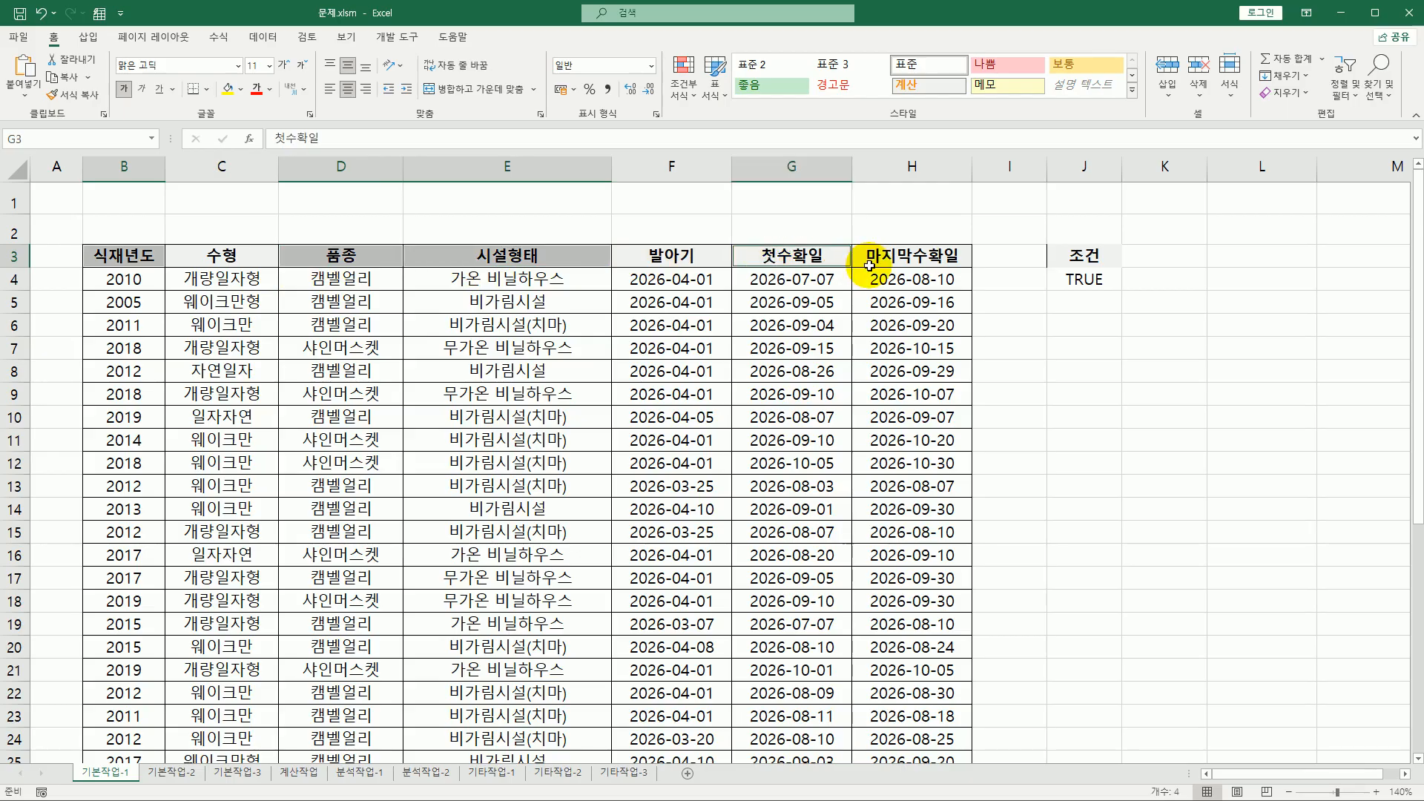
left_click(903, 255, "ctrl")
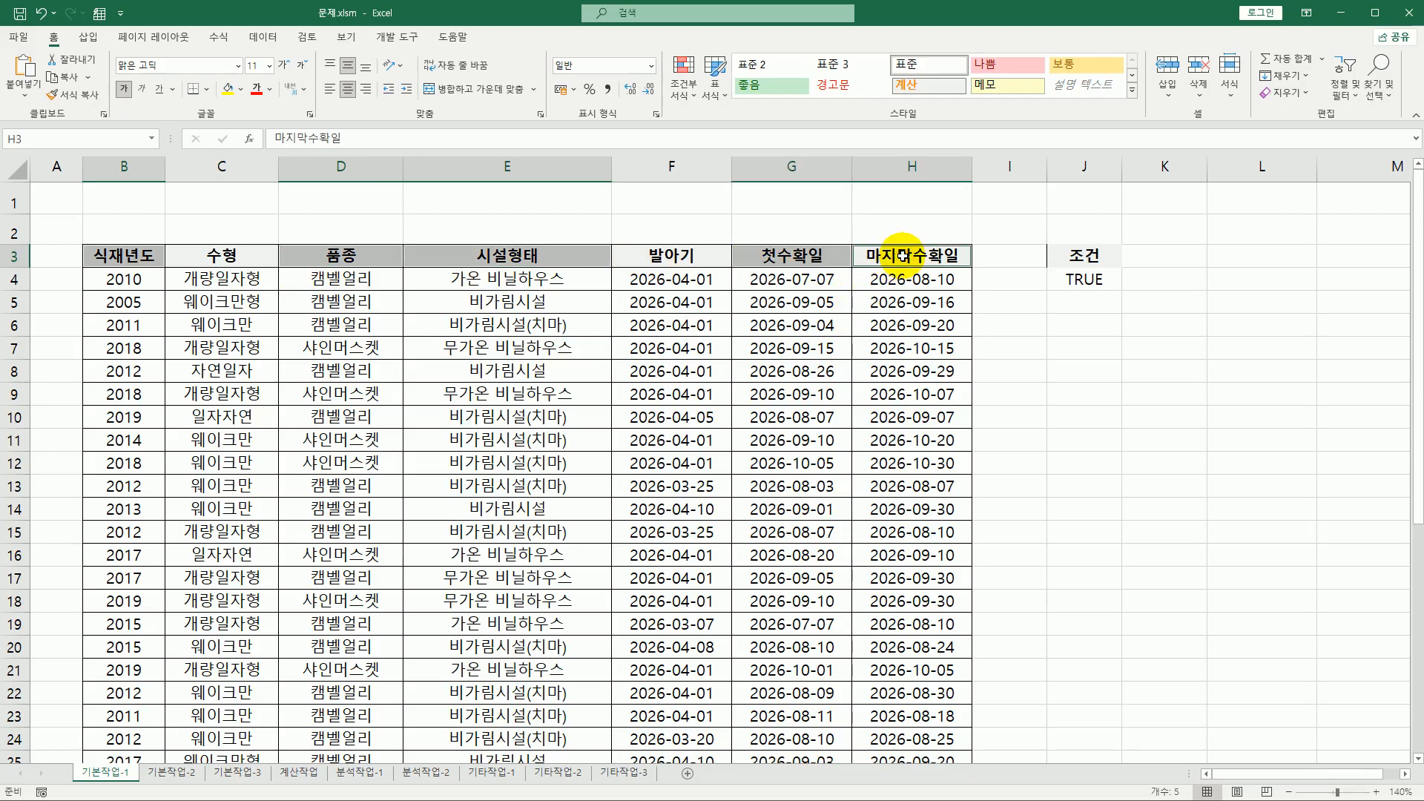
key("ctrl+c")
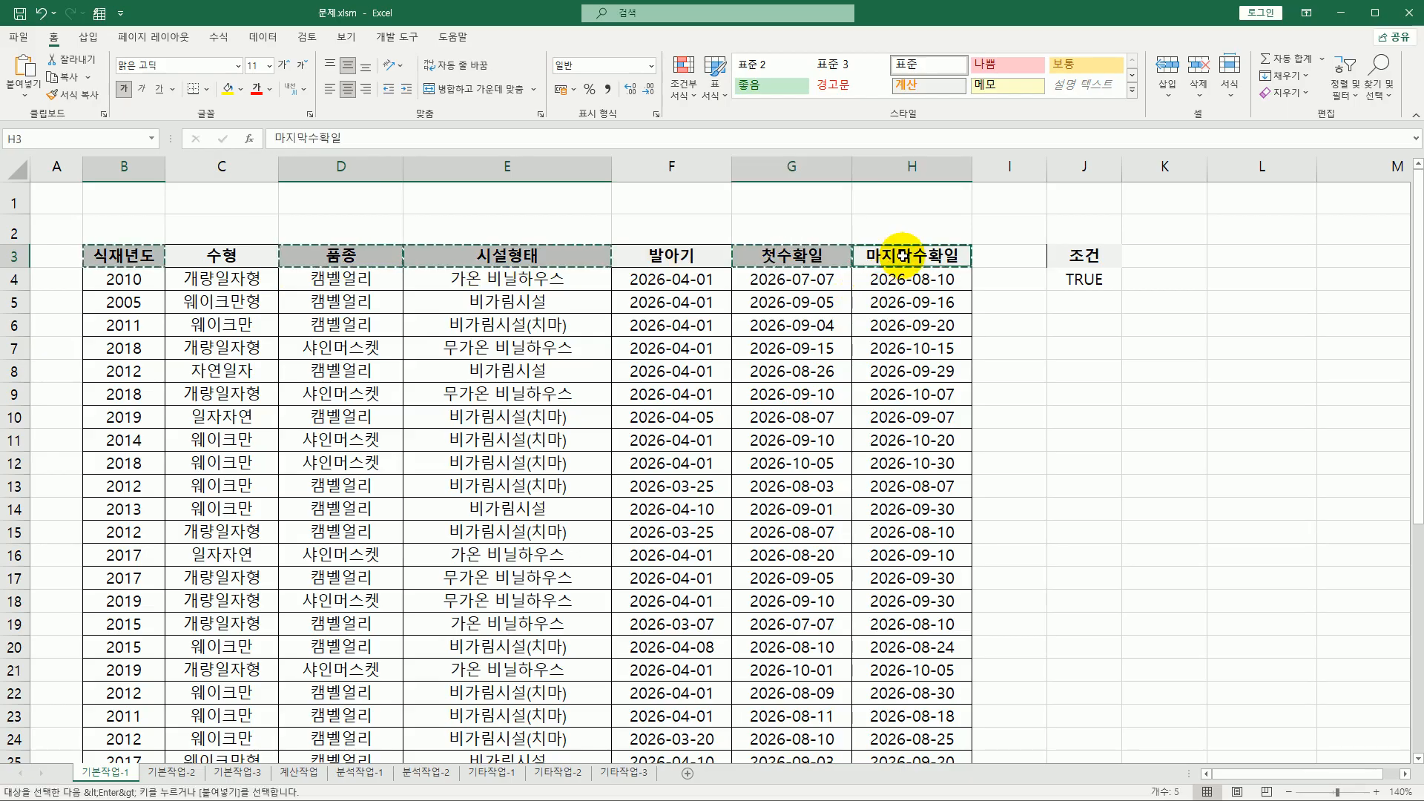
left_click(1093, 351)
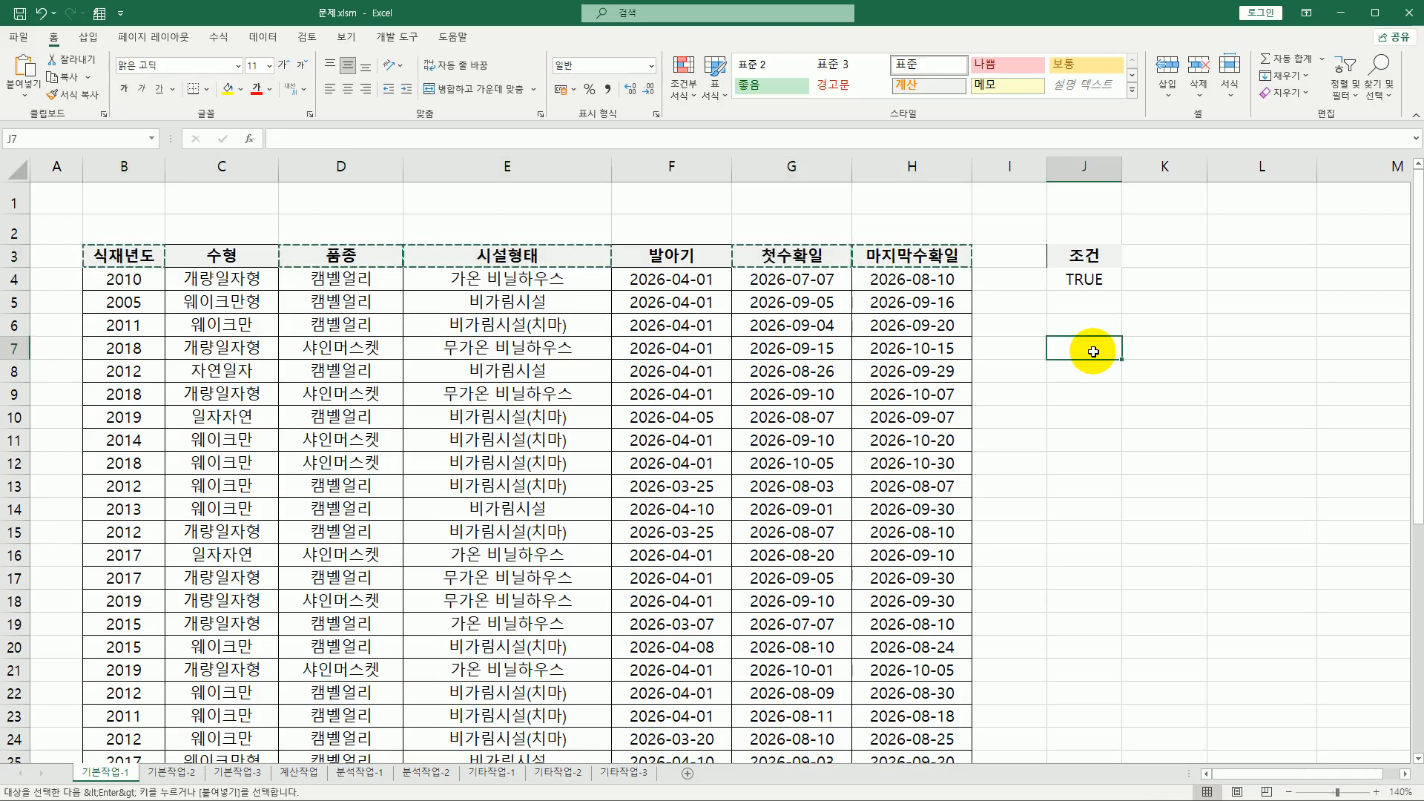
key("ctrl+v")
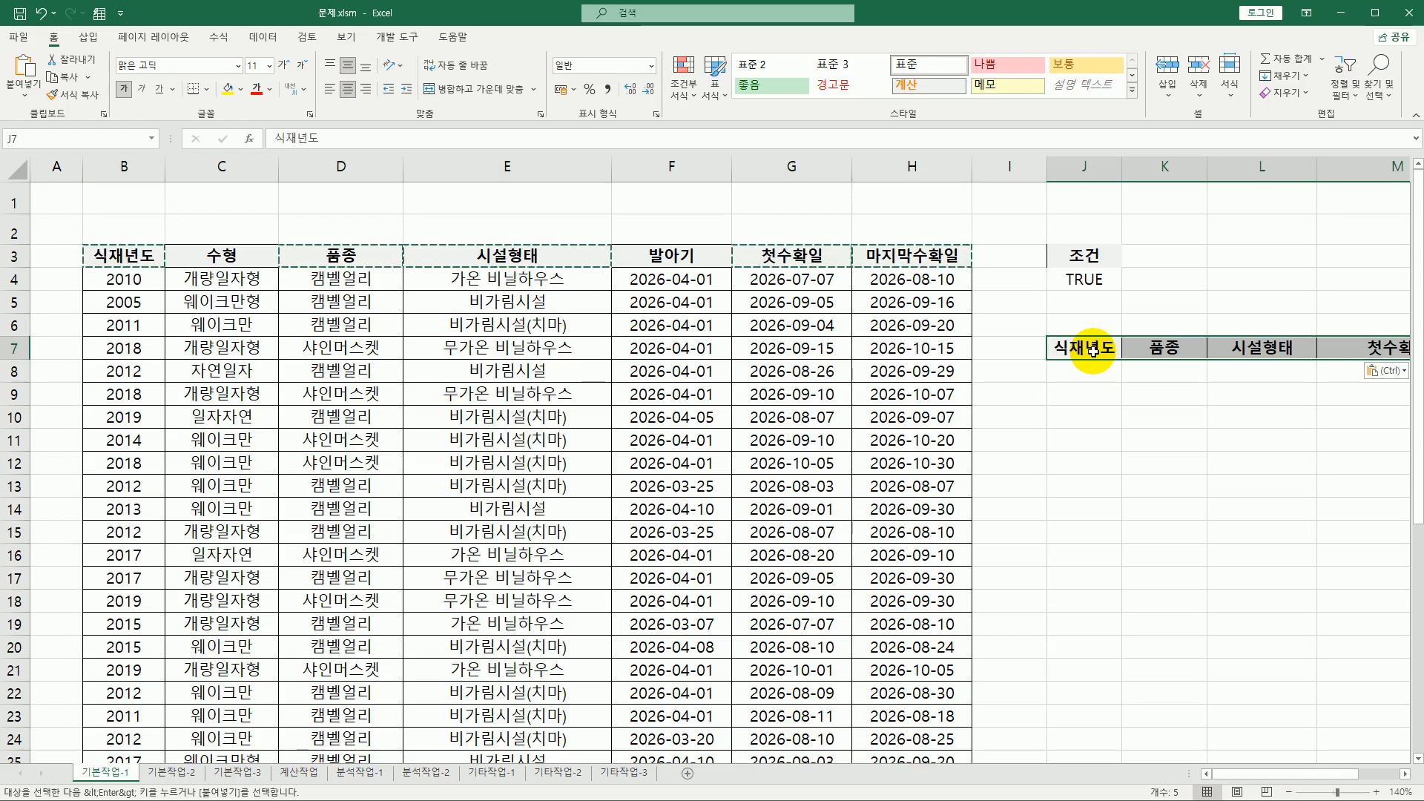
- Start an Advanced Filter on the grape table and check that the list range covers B3:H41
left_click(520, 343)
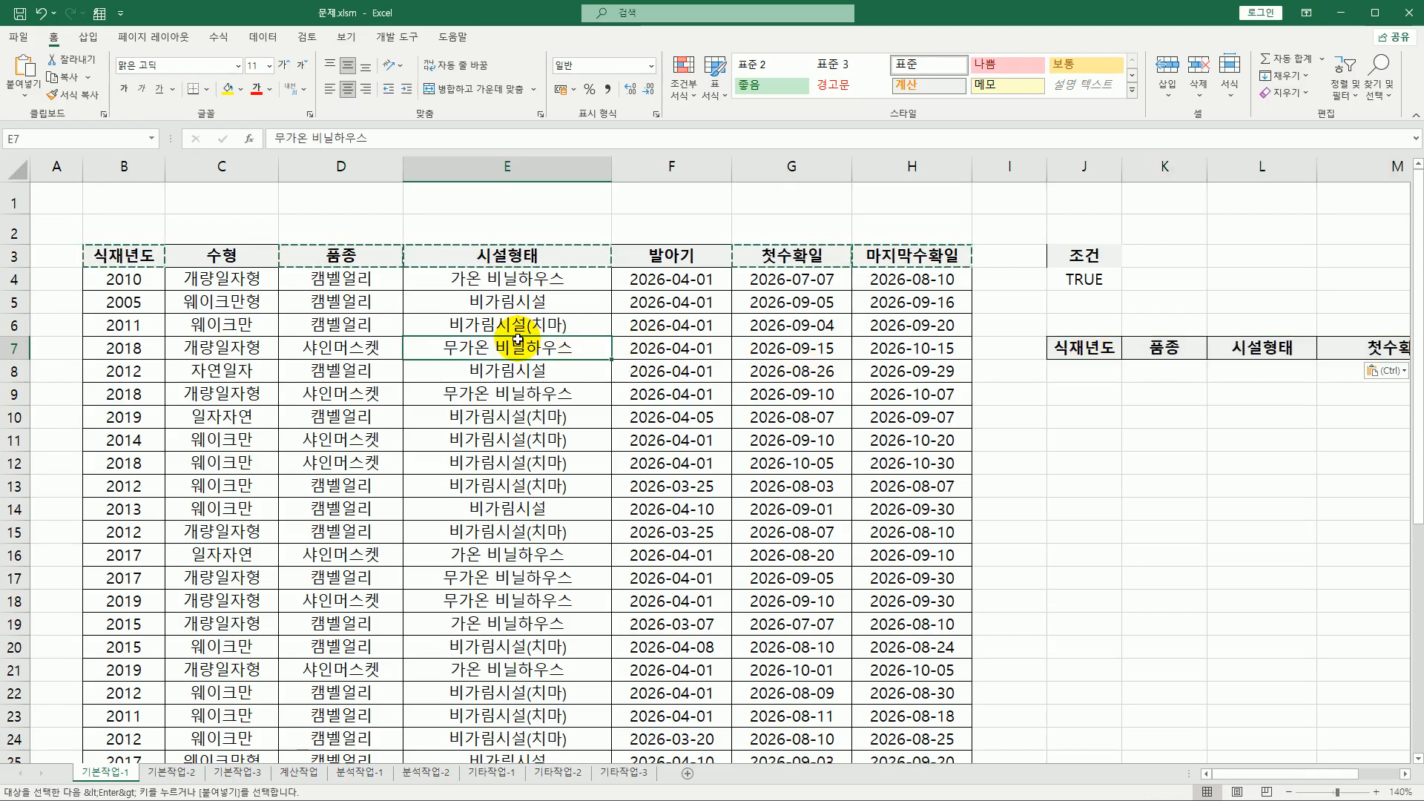
left_click(261, 37)
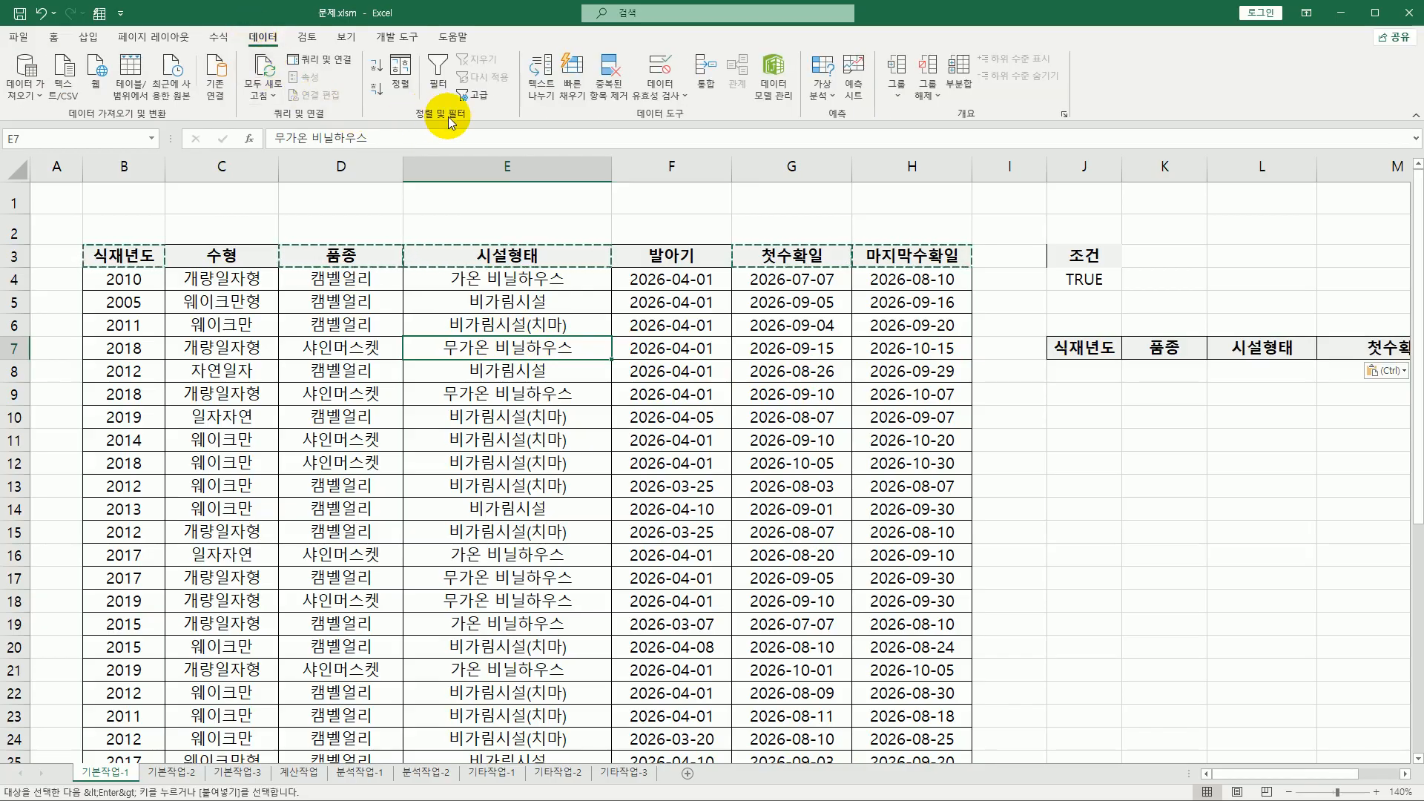
left_click(479, 96)
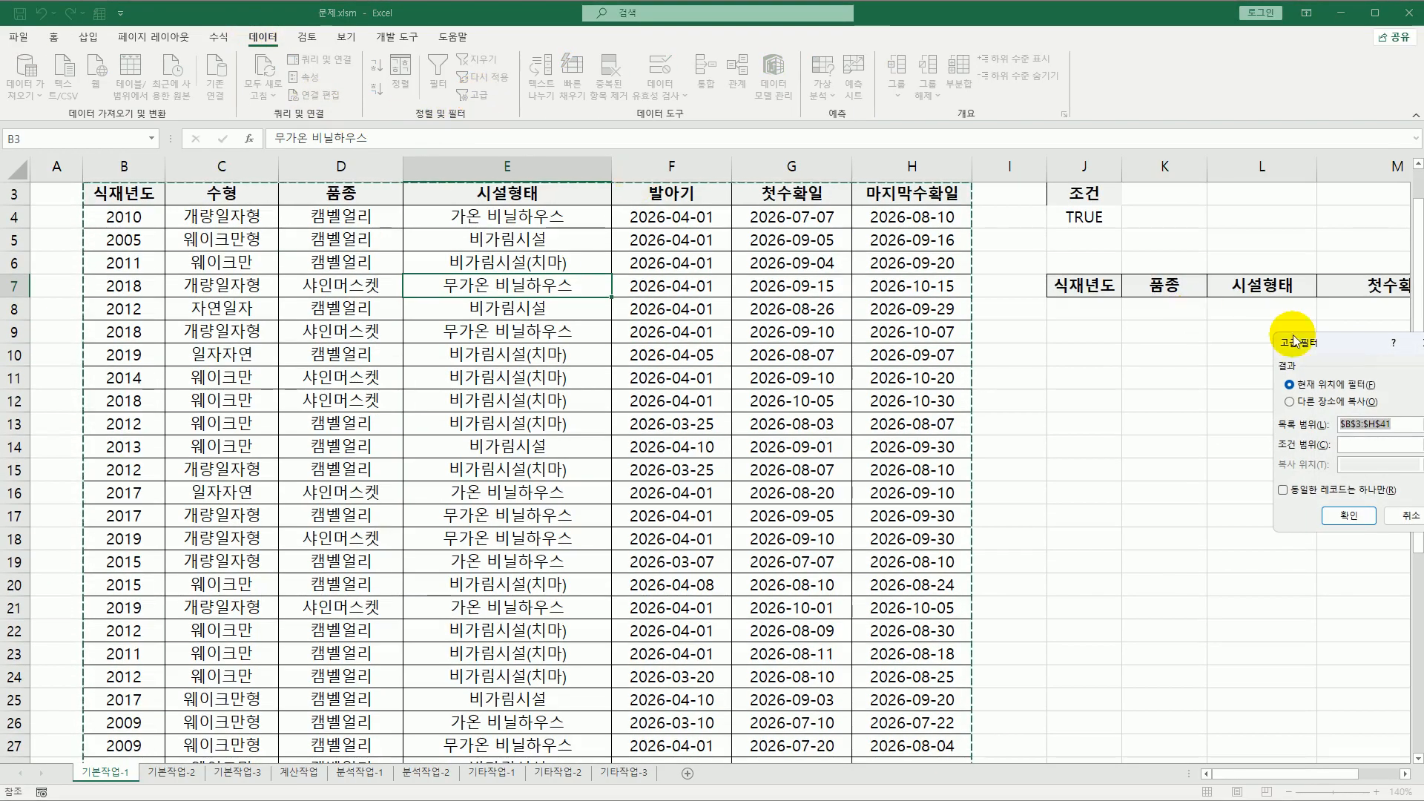
left_click_drag(1340, 343, 849, 294)
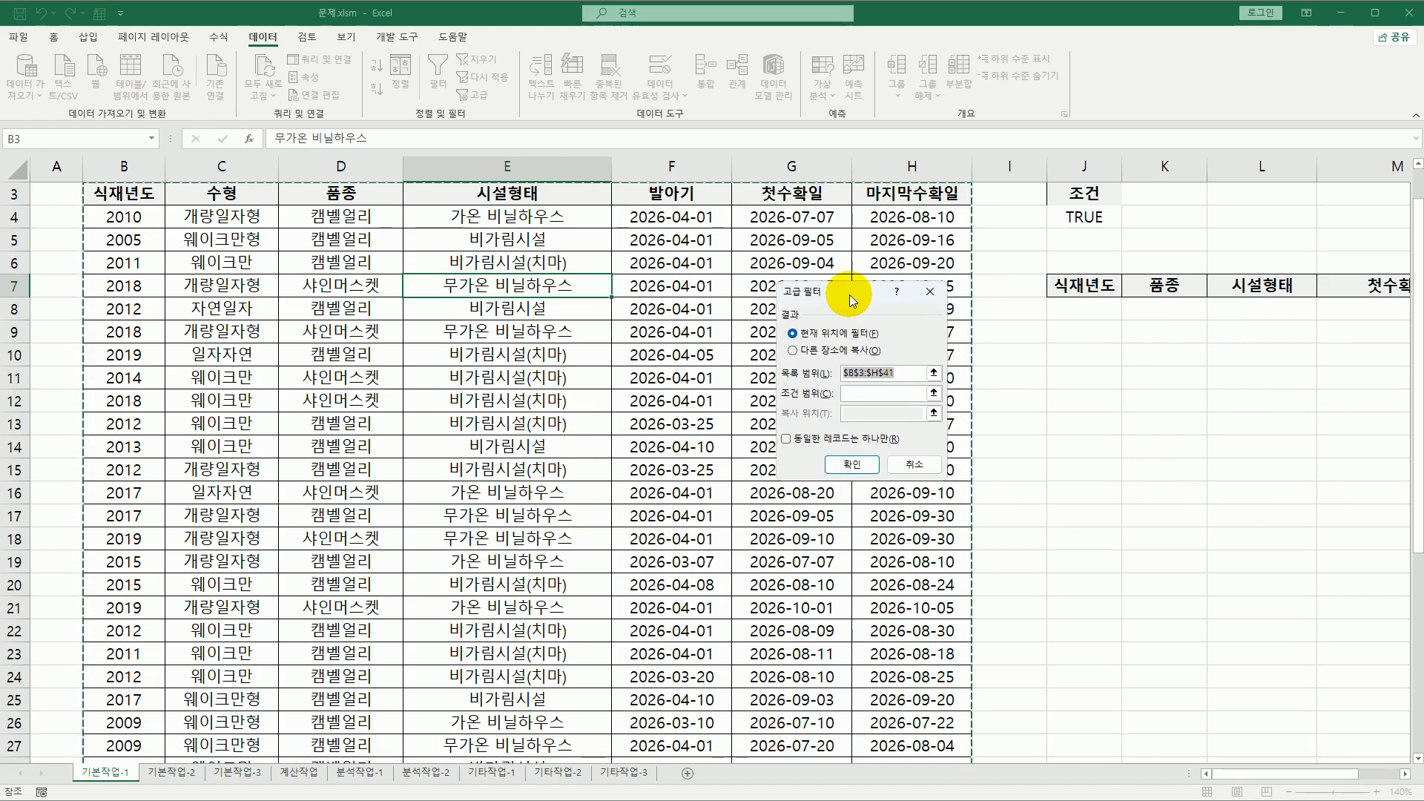
scroll(816, 448, "up", 1)
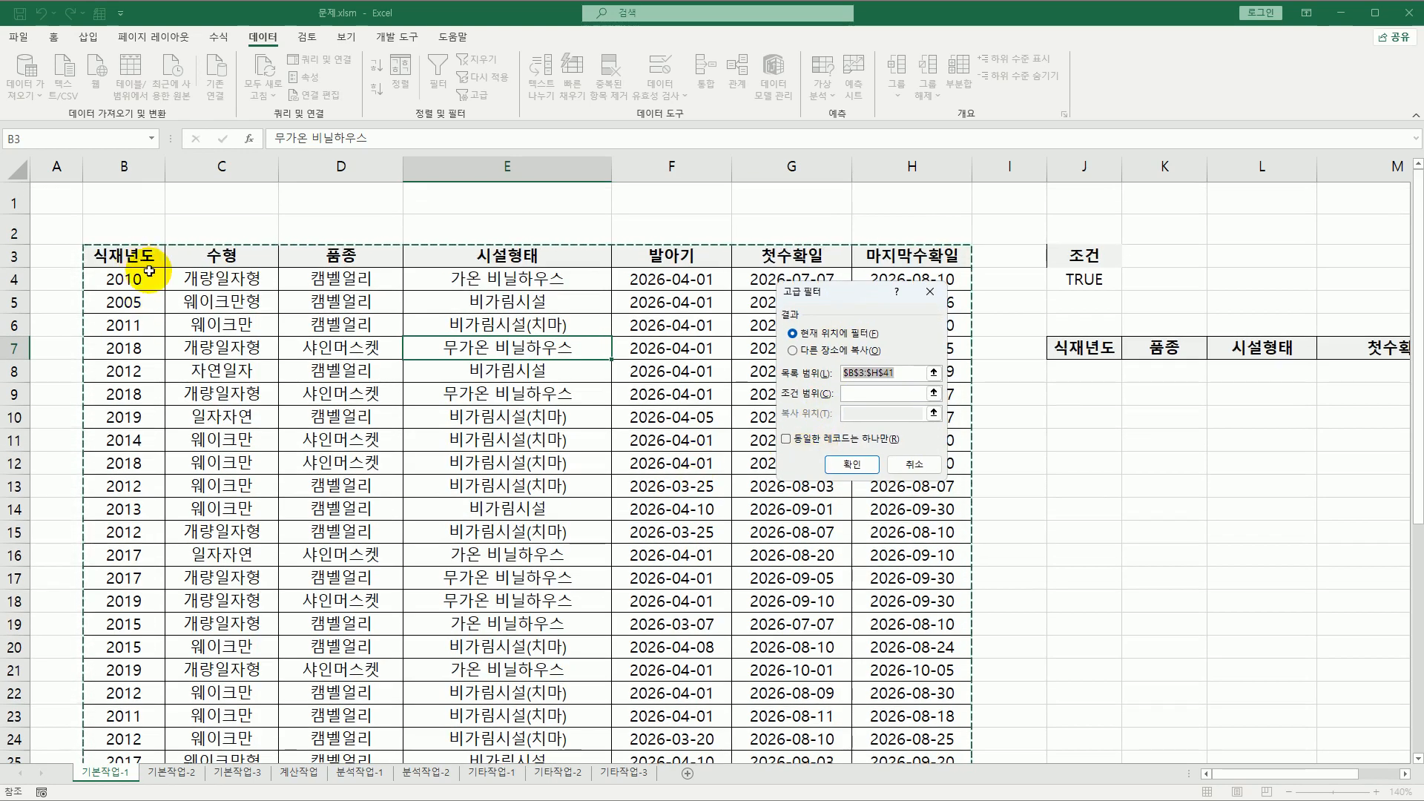
scroll(799, 565, "down", 1)
scroll(798, 565, "down", 5)
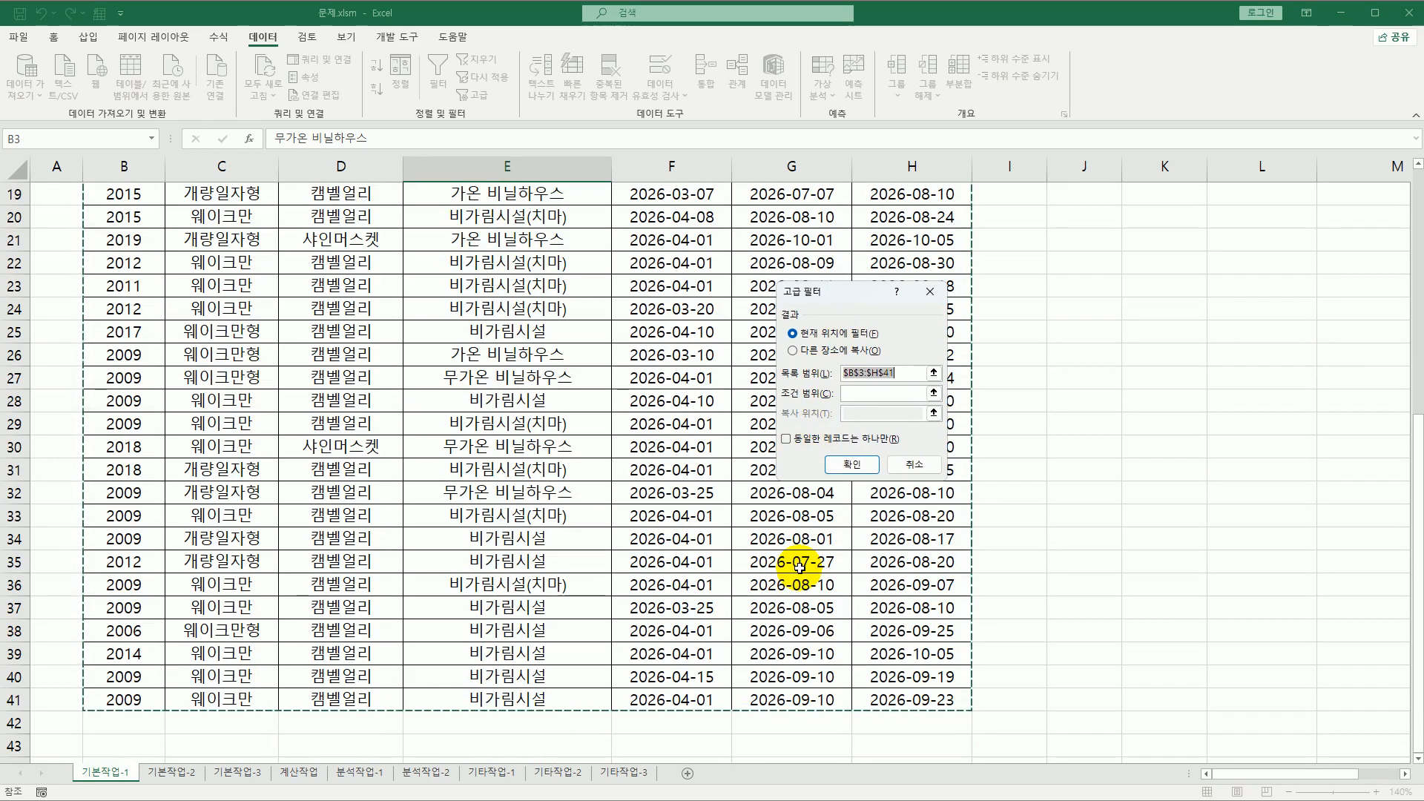
scroll(799, 565, "up", 6)
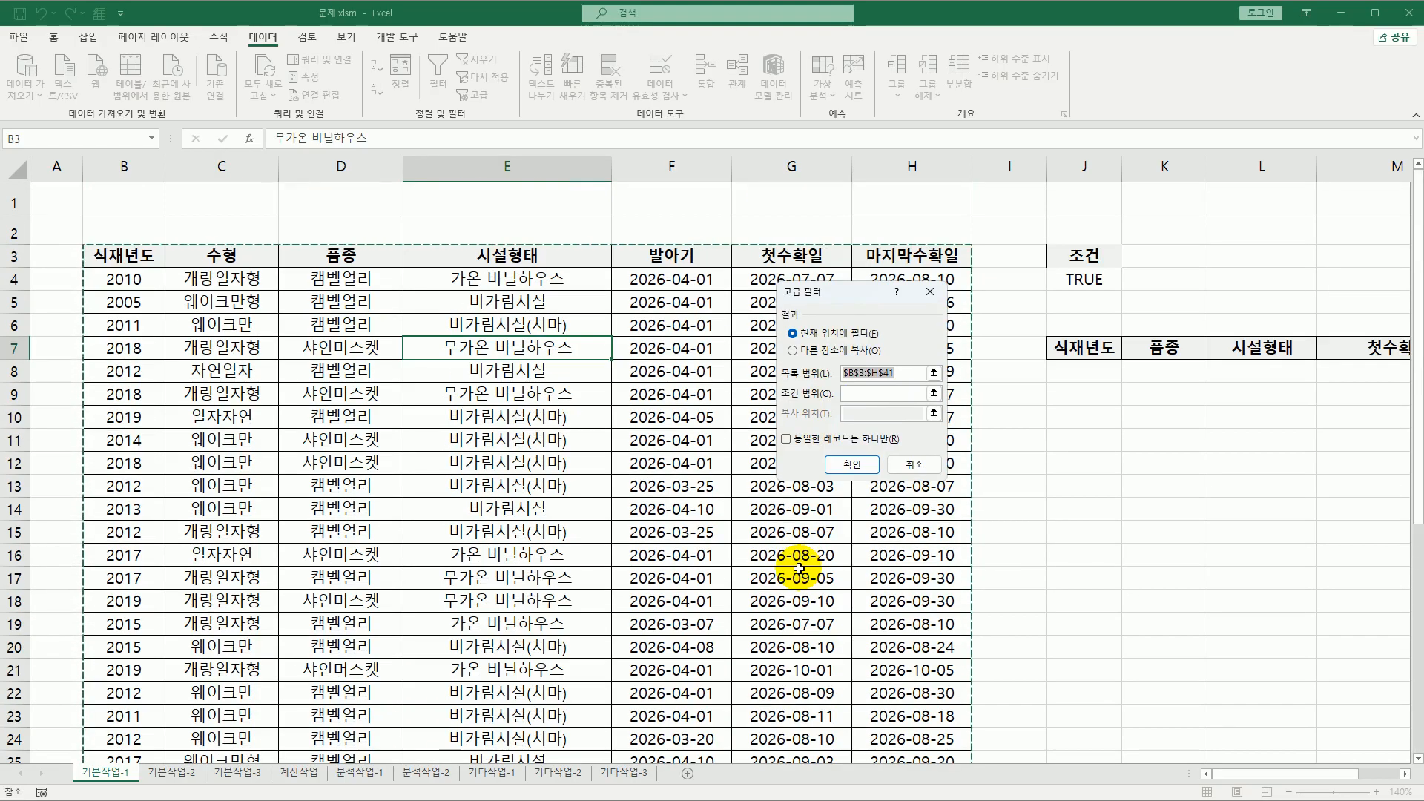
- Run the filter with criteria range J3:J4, copying the results to another location at the headings J7:N7
left_click(865, 393)
left_click_drag(1070, 267, 1075, 284)
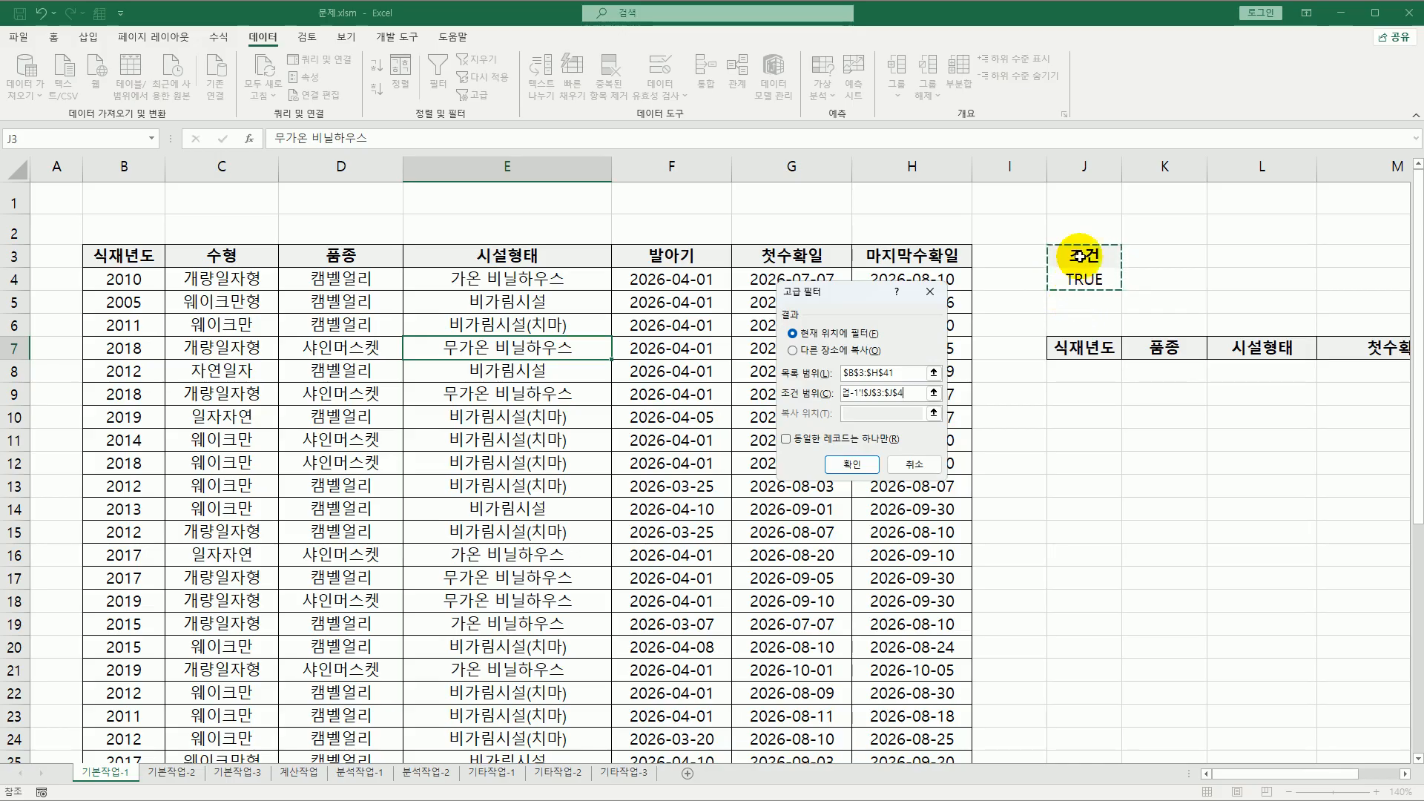
left_click(866, 355)
left_click(857, 413)
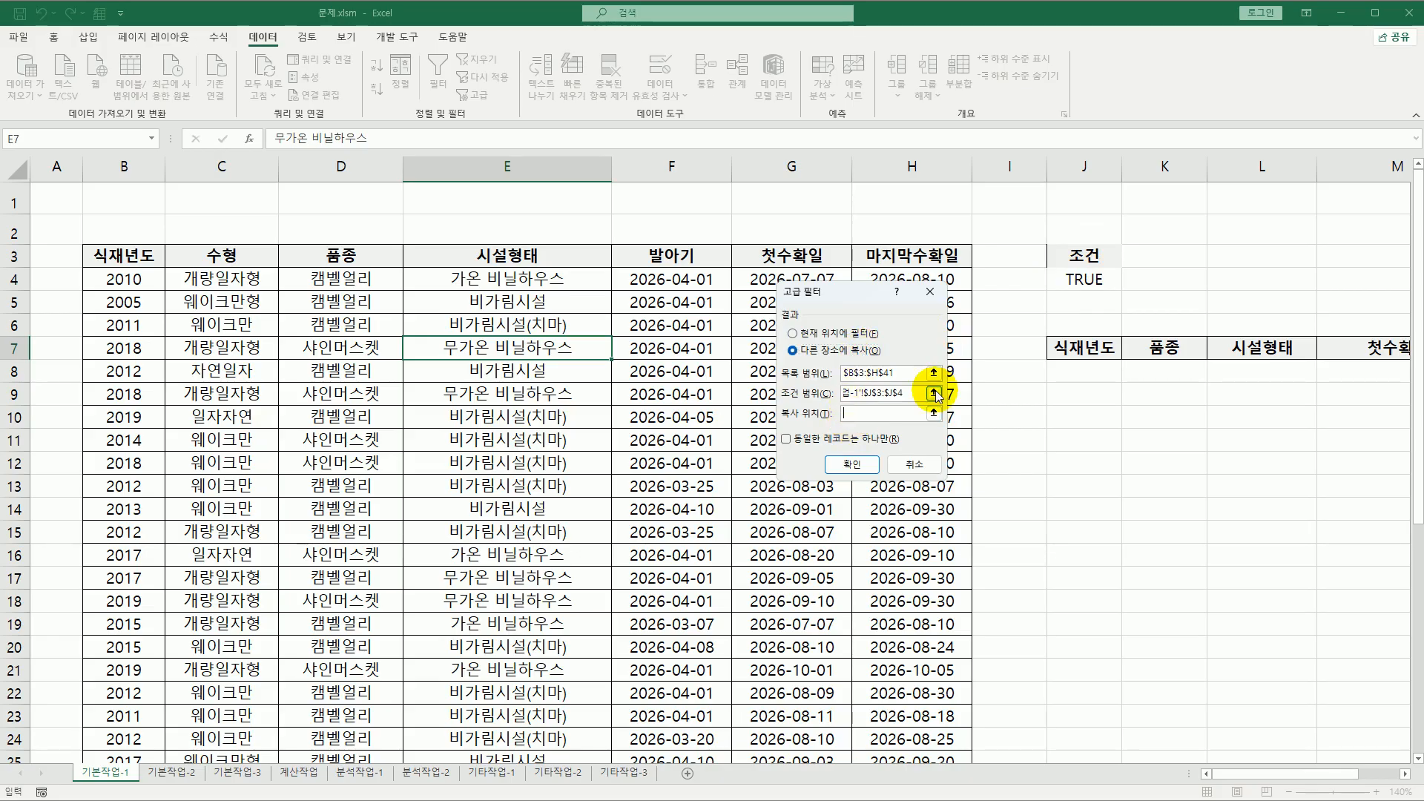
left_click_drag(1080, 348, 1169, 352)
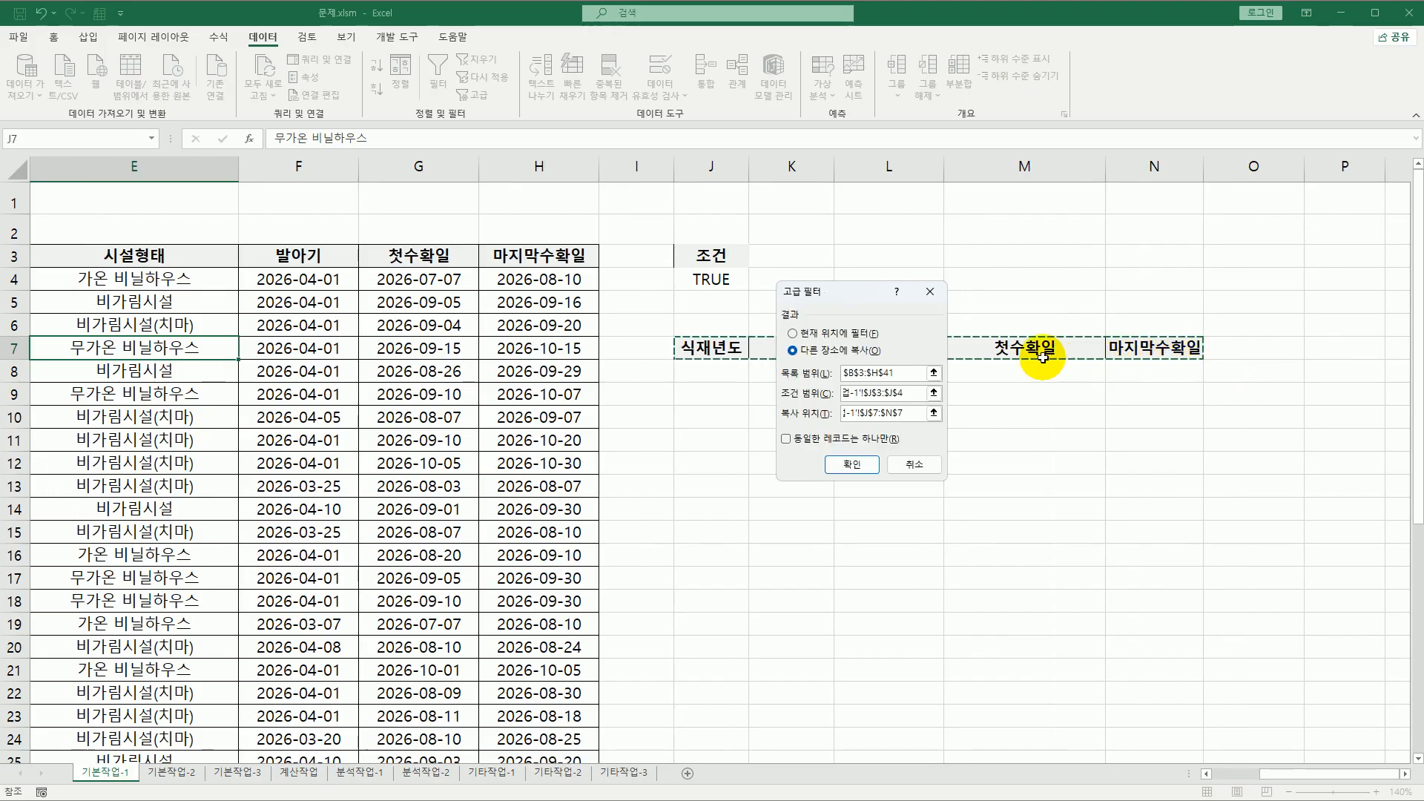
left_click(851, 464)
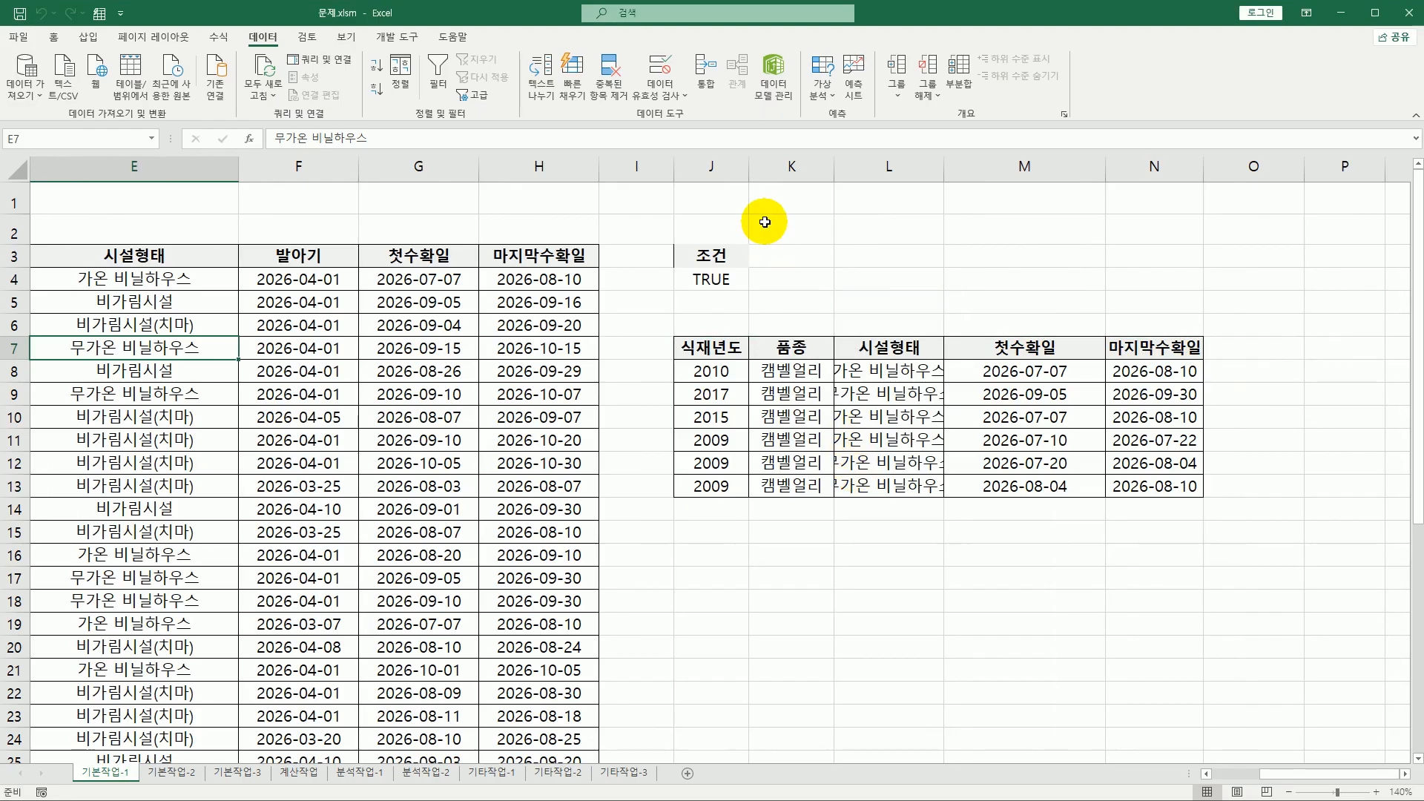
- AutoFit columns K and L of the extracted results and check the 품종 and 시설형태 values
double_click(835, 166)
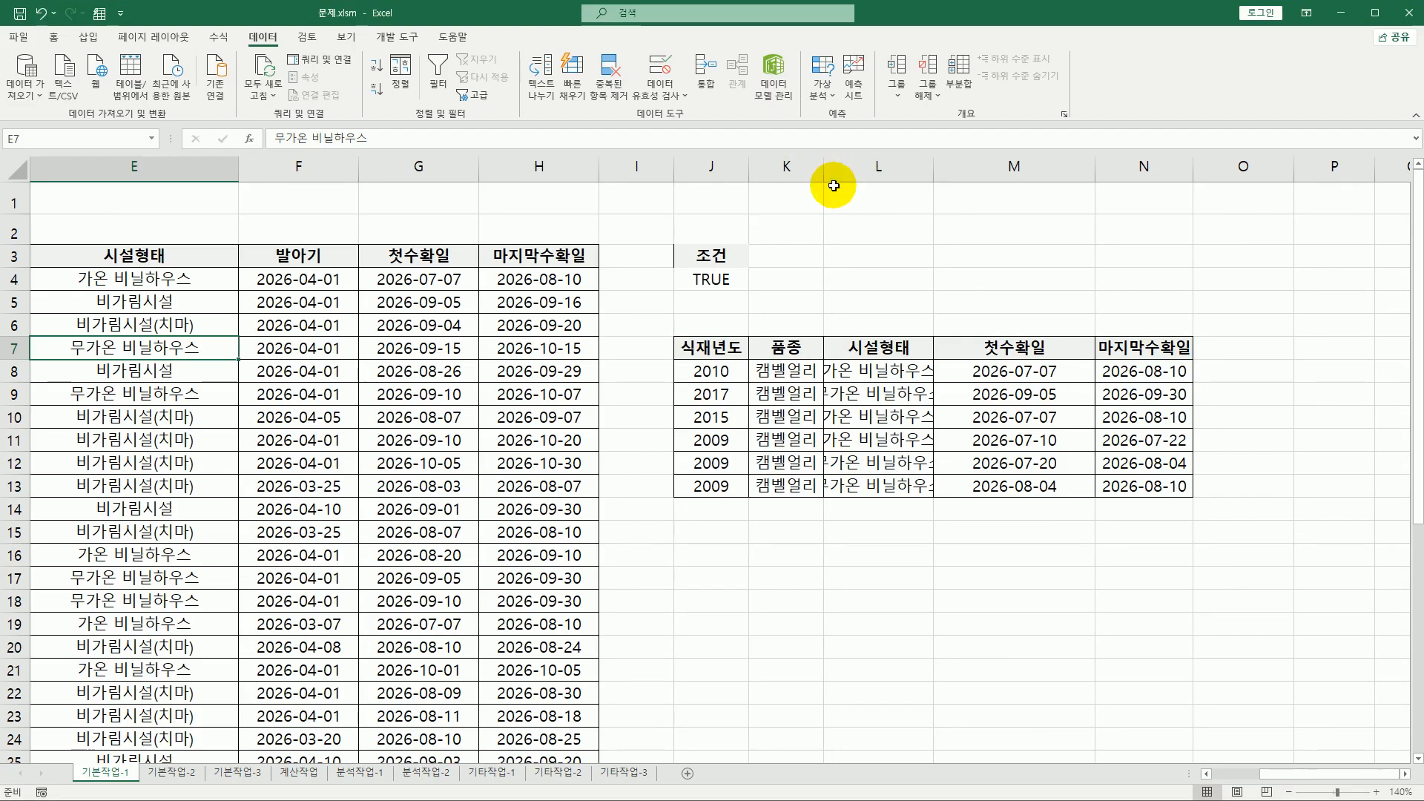
left_click_drag(799, 364, 783, 486)
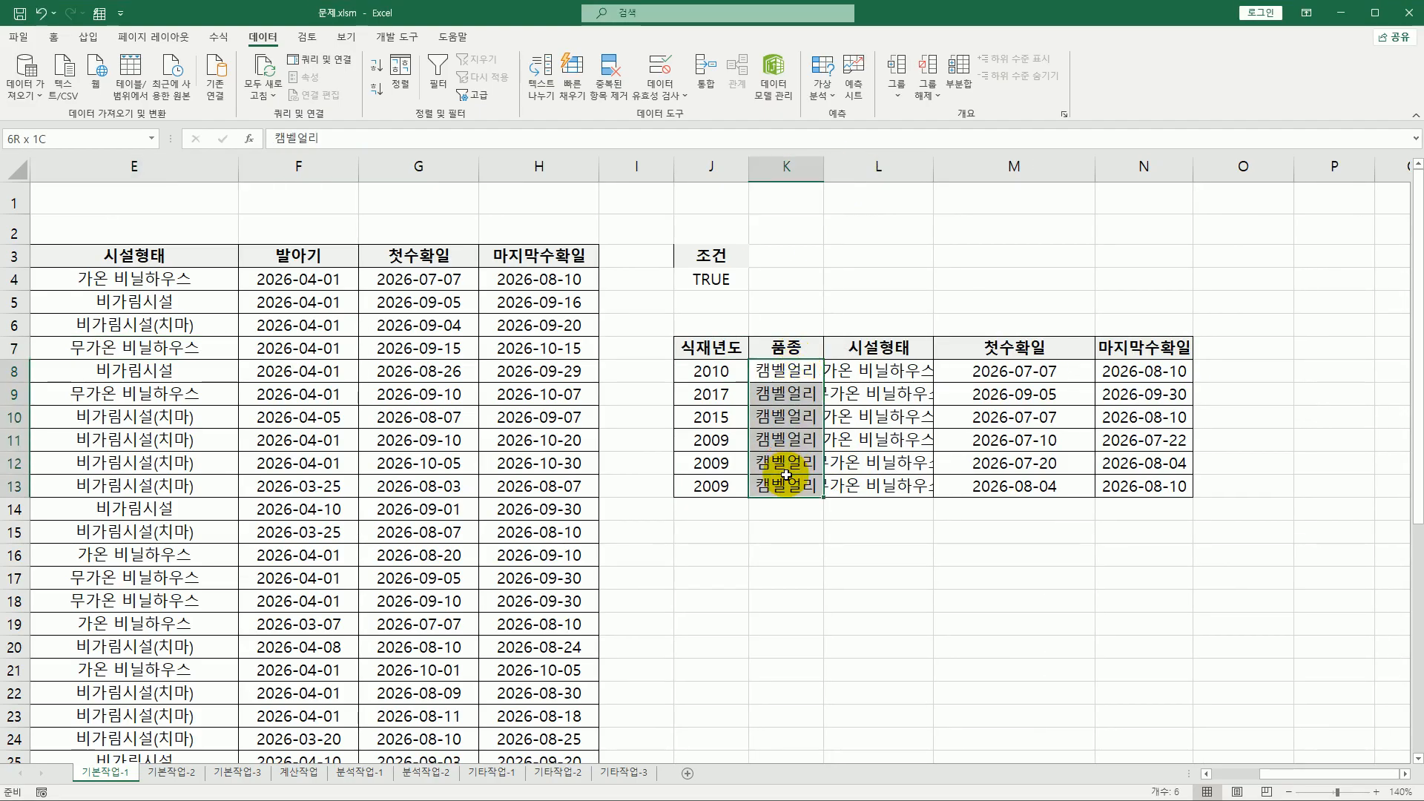
double_click(933, 166)
left_click_drag(944, 367, 932, 483)
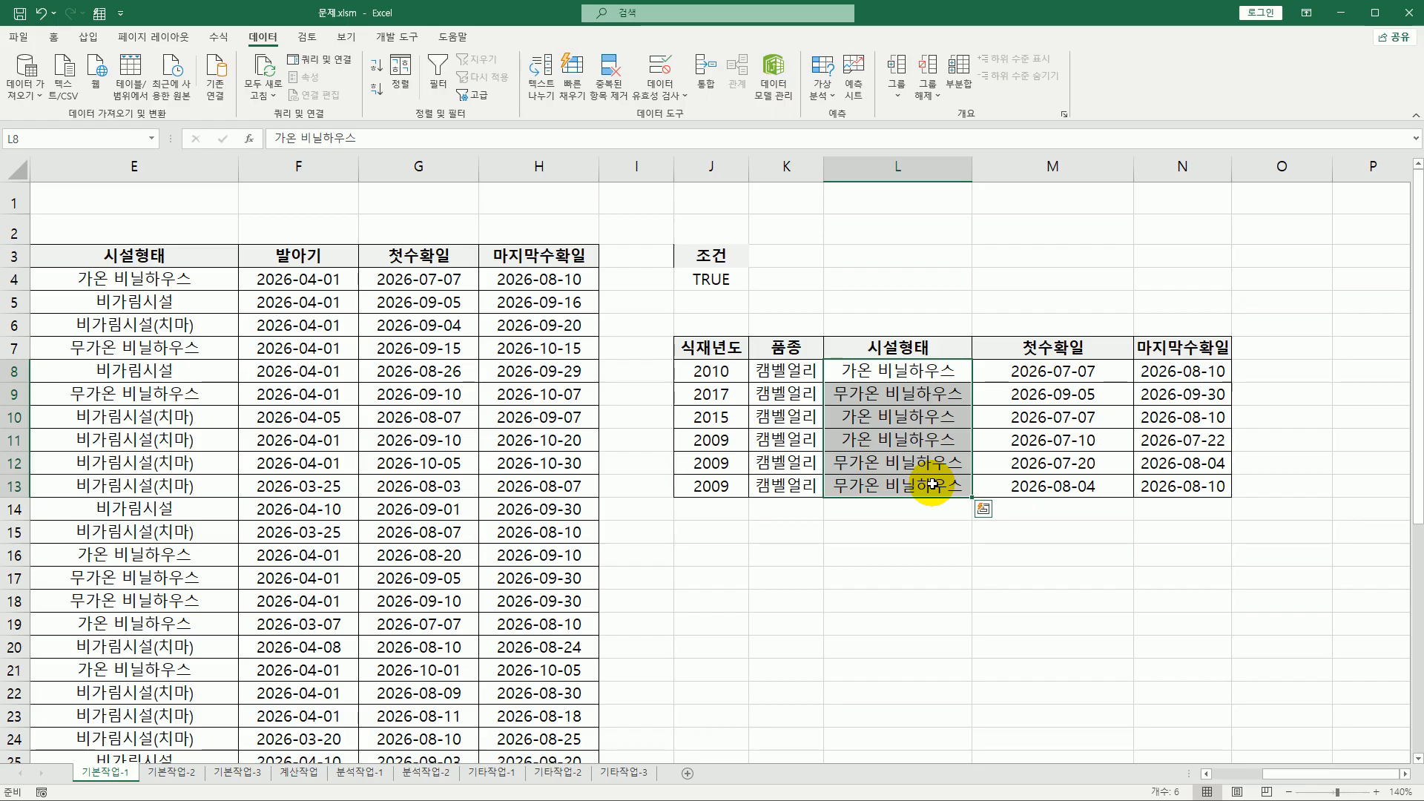
left_click(932, 483)
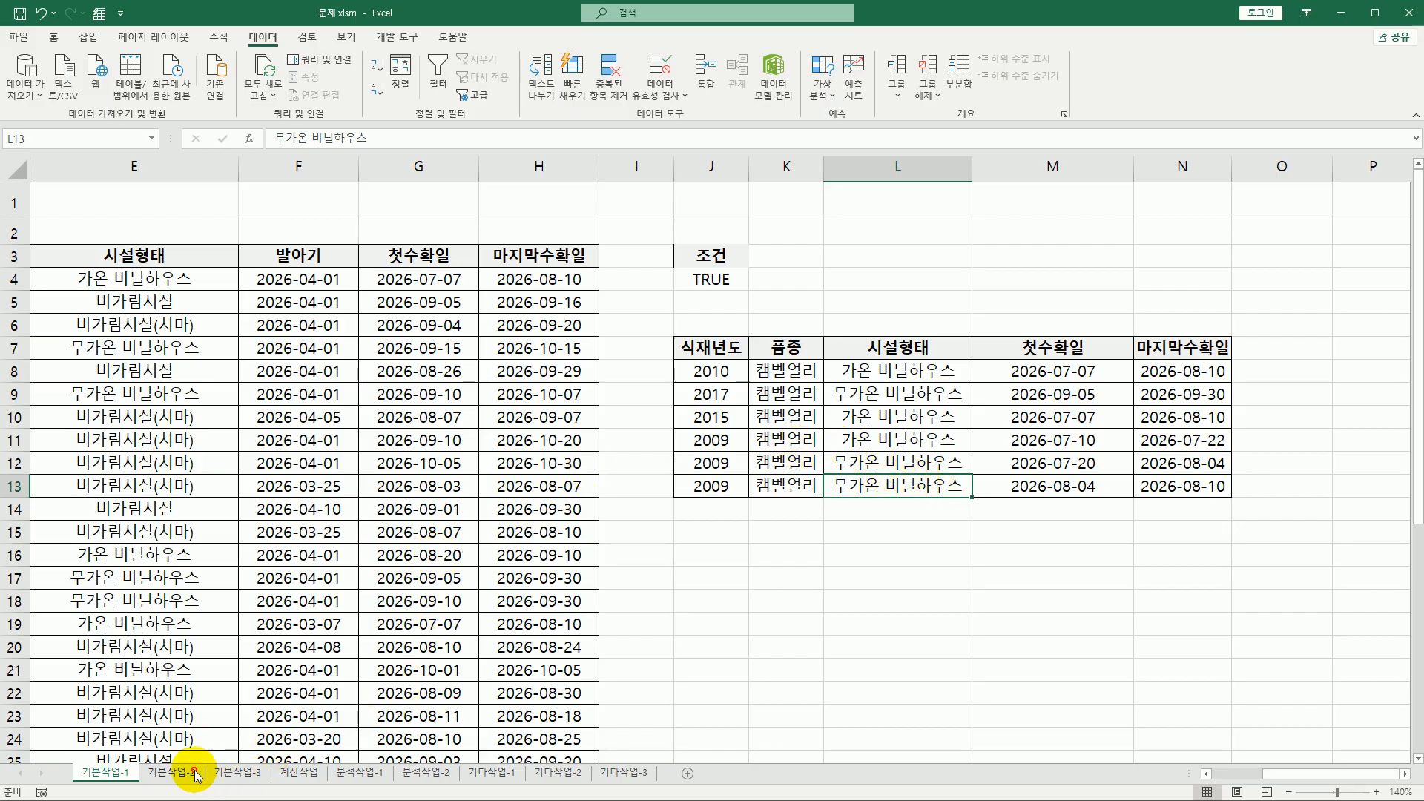
- On the 기본작업-2 sheet, select the data records B4:L47 without the heading row
left_click(172, 773)
scroll(388, 547, "up", 2)
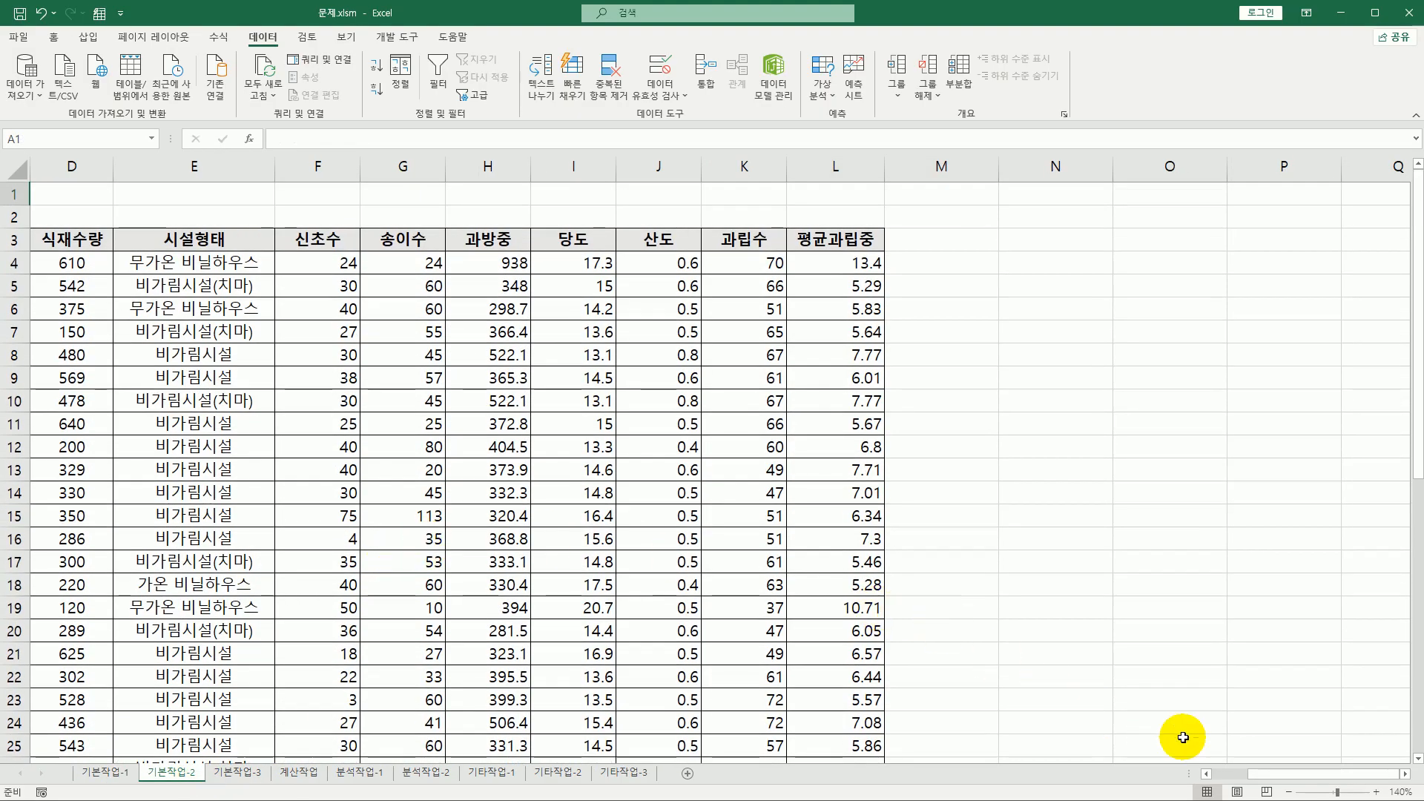
left_click_drag(1265, 771, 1216, 772)
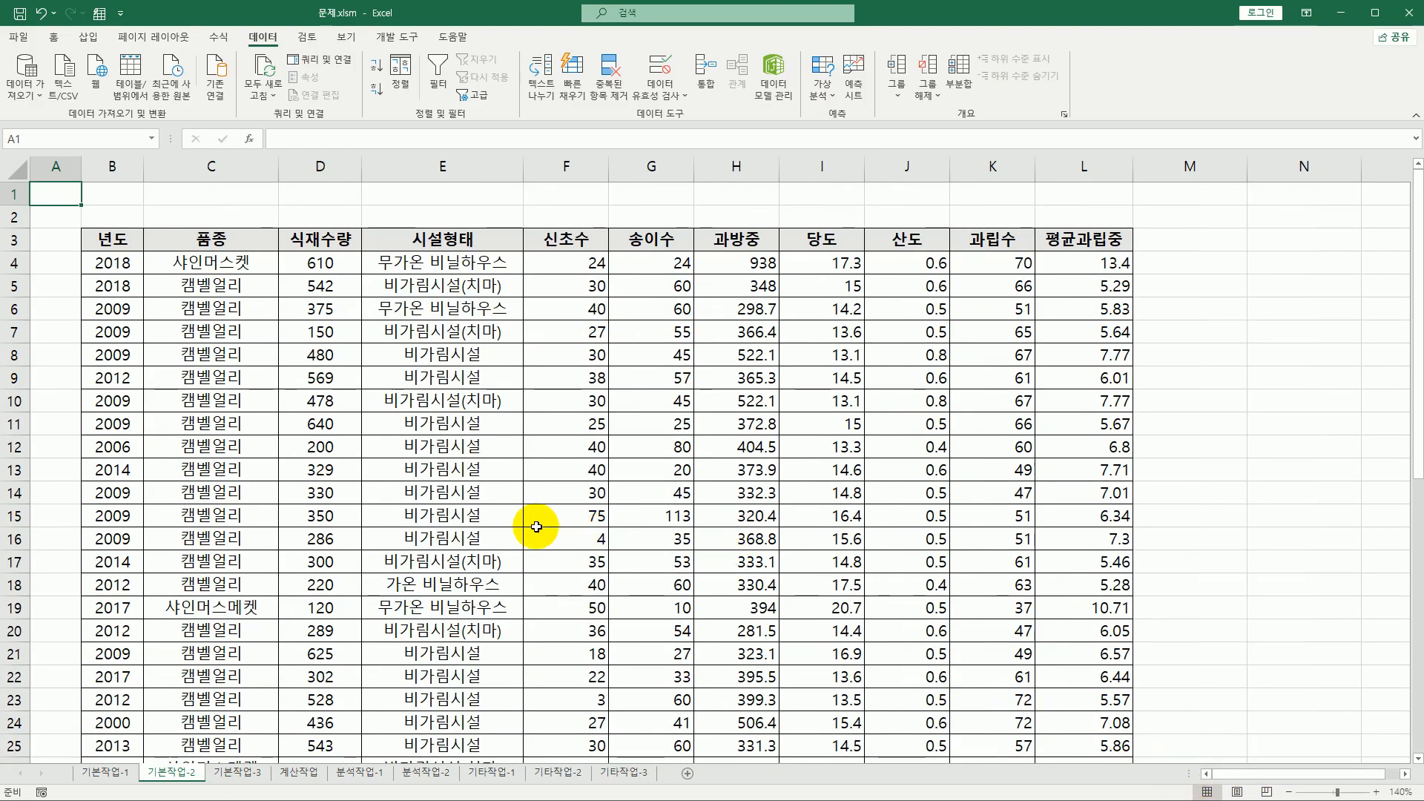
left_click_drag(115, 240, 1085, 239)
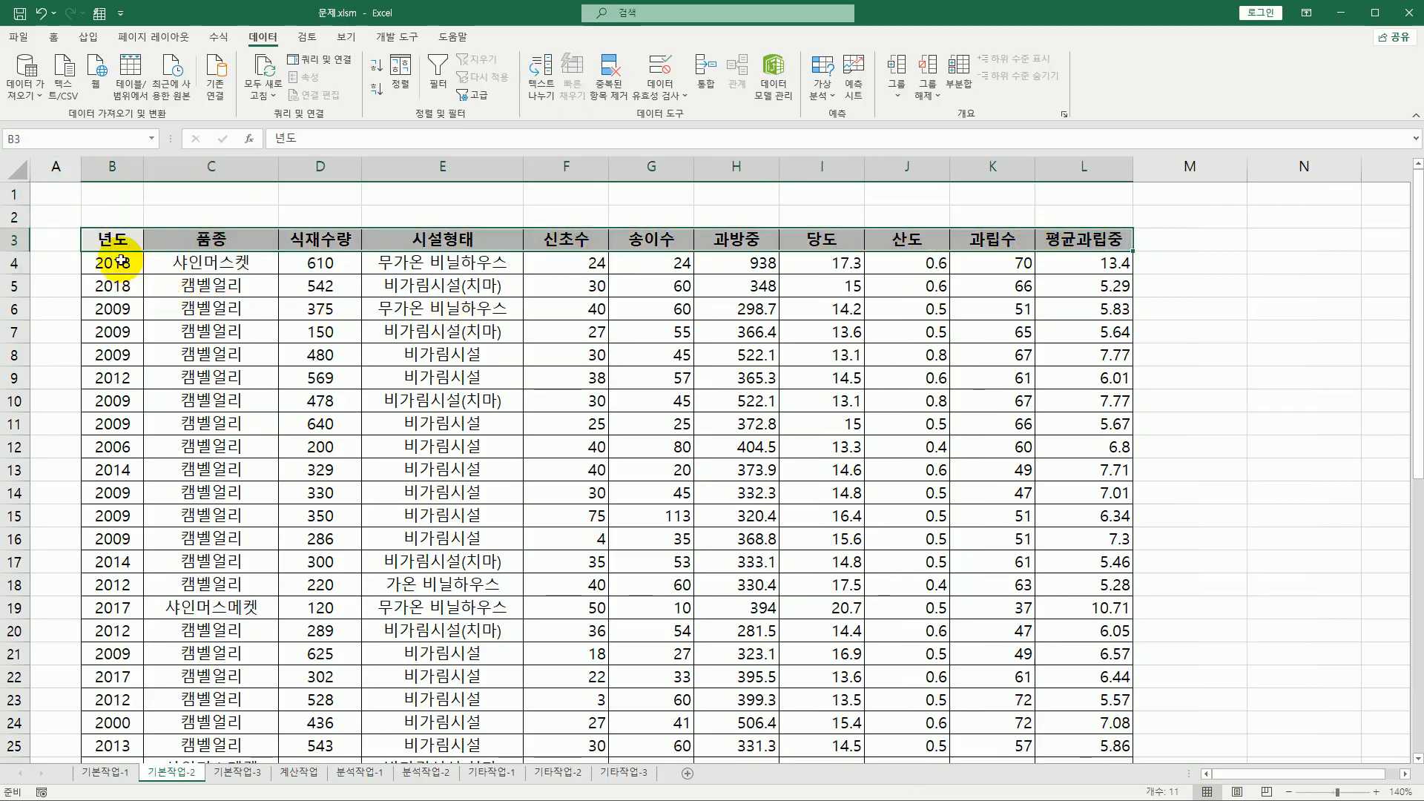
left_click_drag(120, 259, 1071, 693)
scroll(1060, 686, "up", 8)
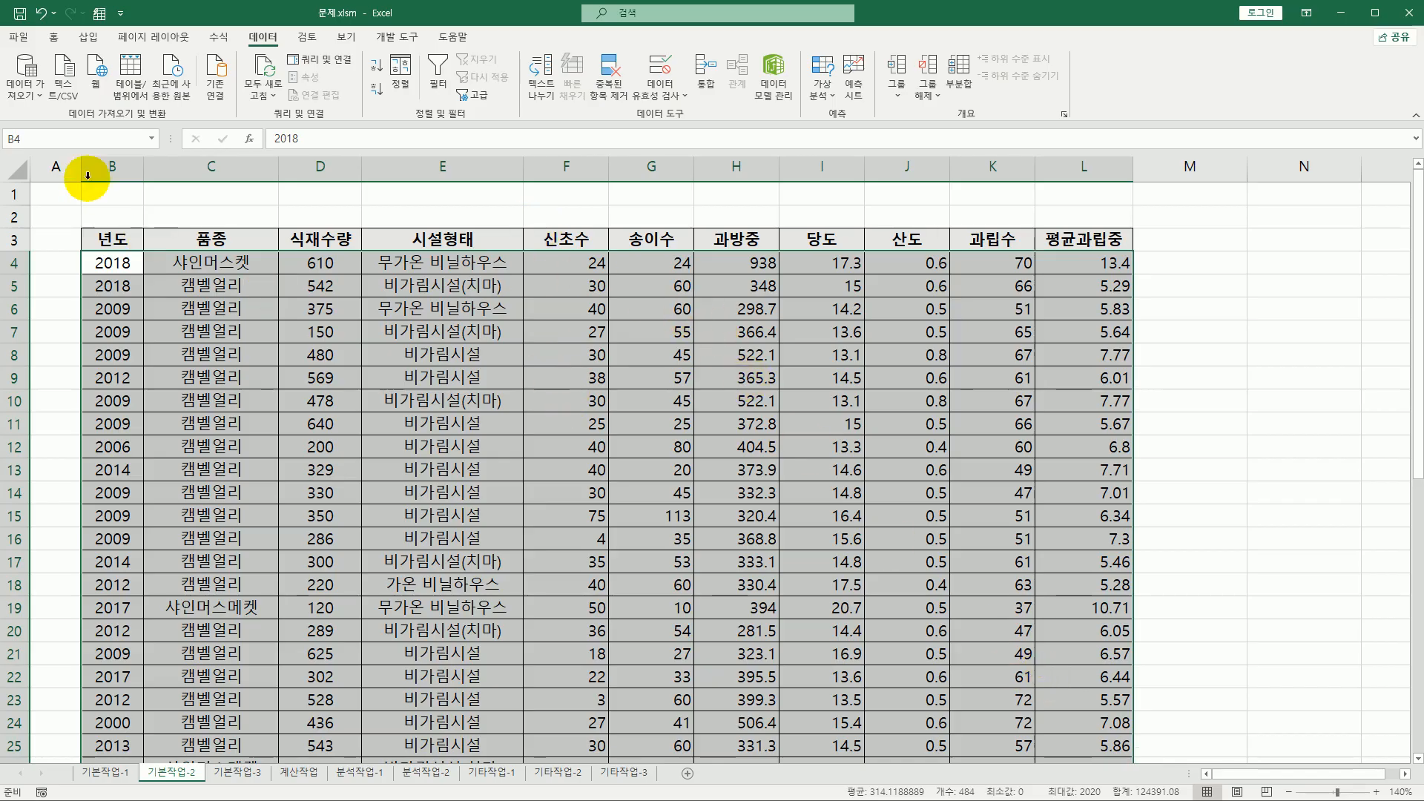
- Create a new conditional formatting rule for the selected records that uses a formula to determine which cells to format
left_click(53, 36)
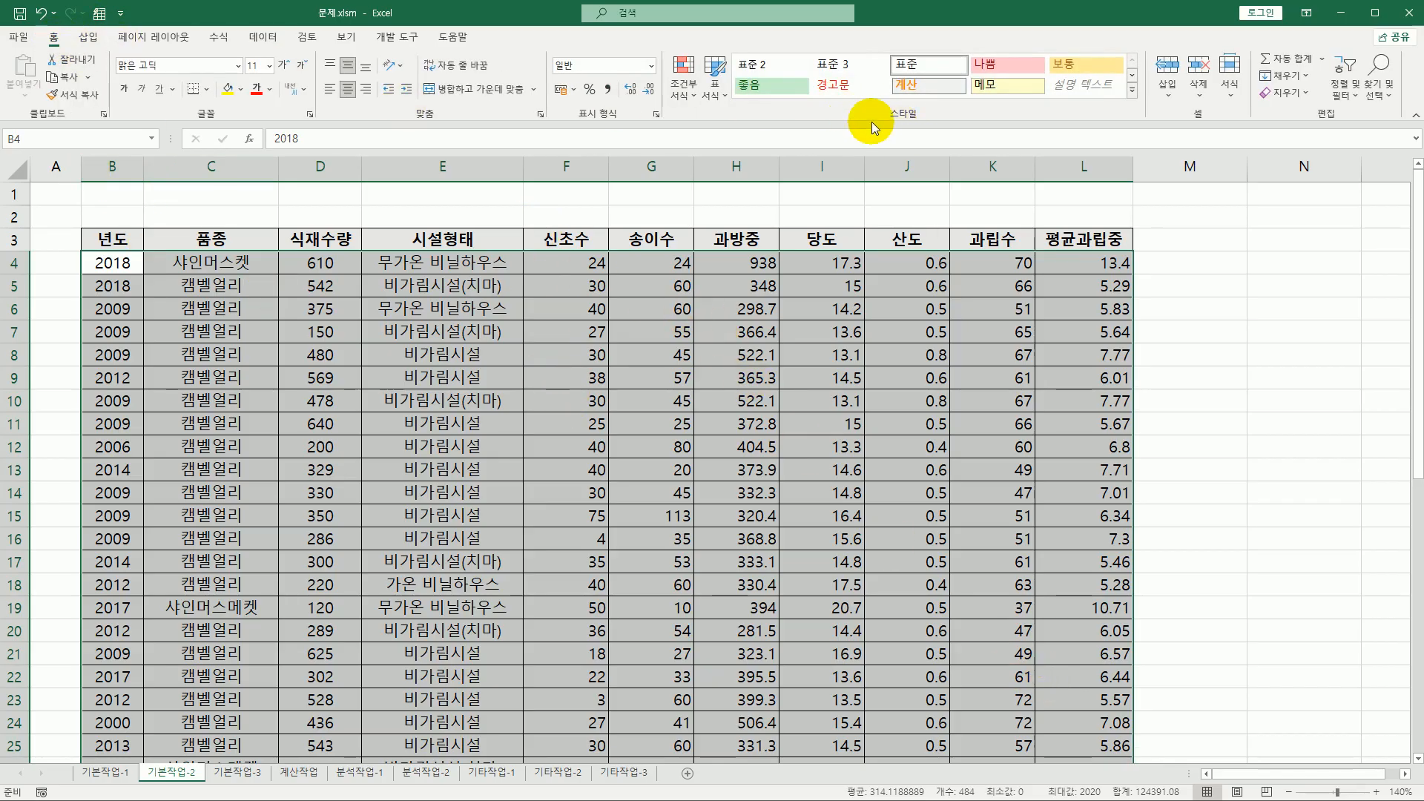
left_click(687, 92)
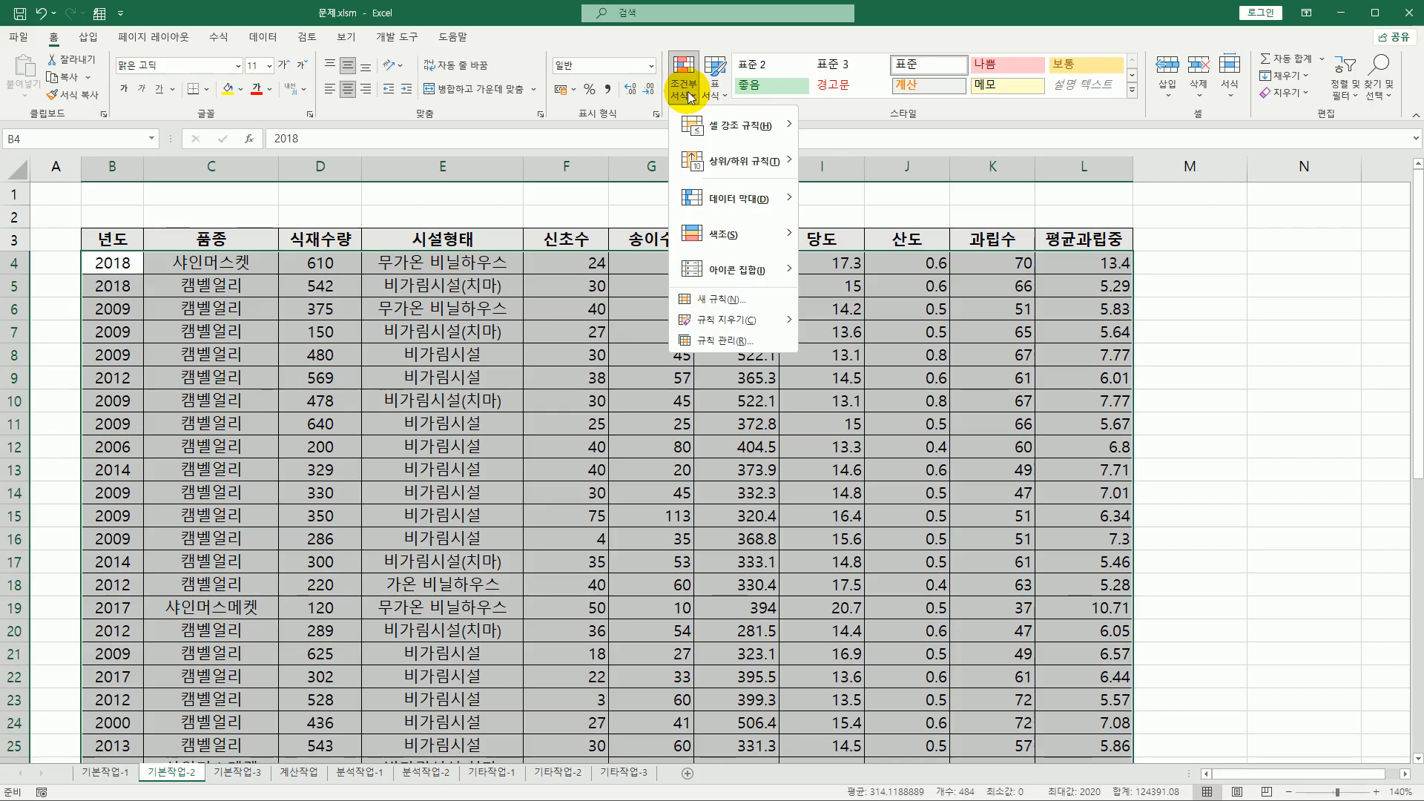
left_click(737, 306)
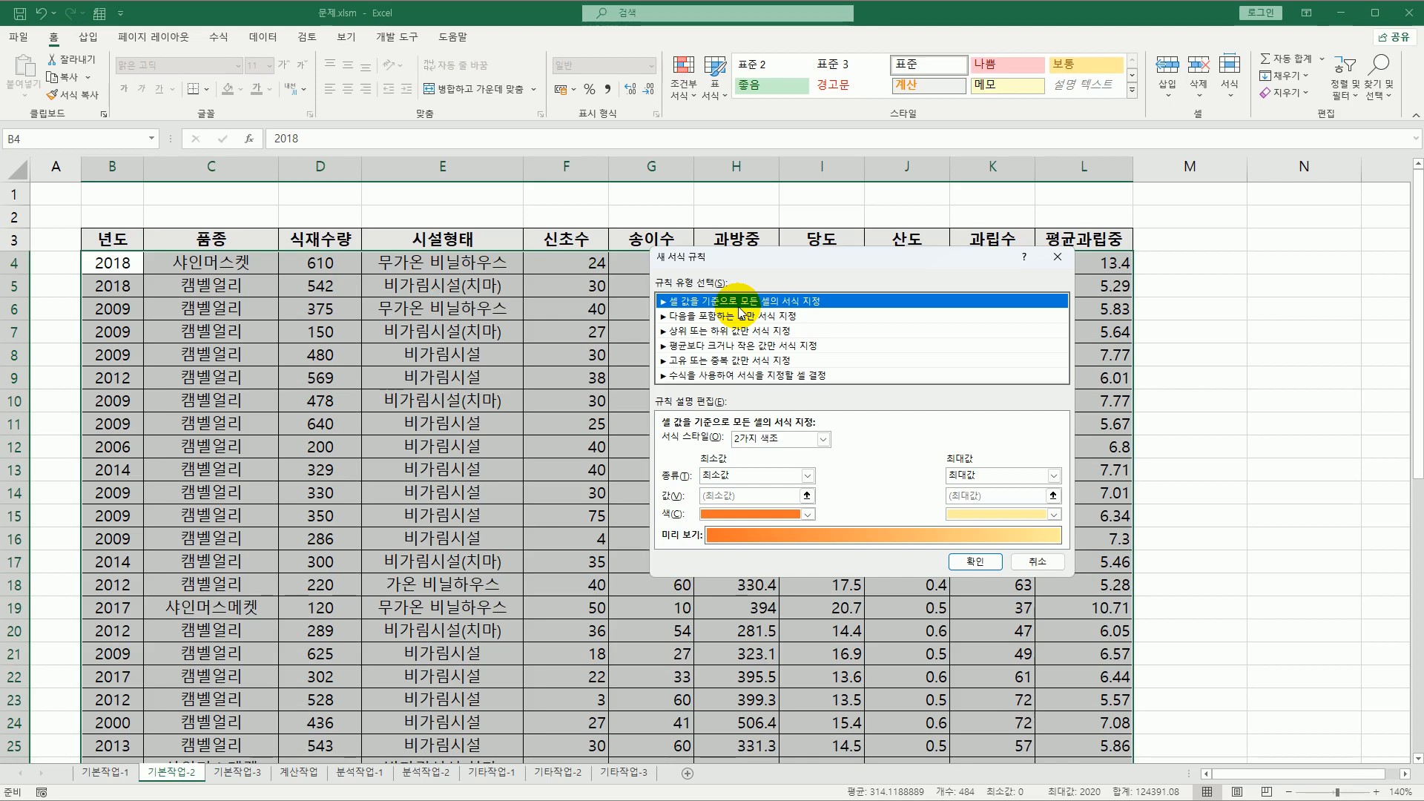
left_click(845, 375)
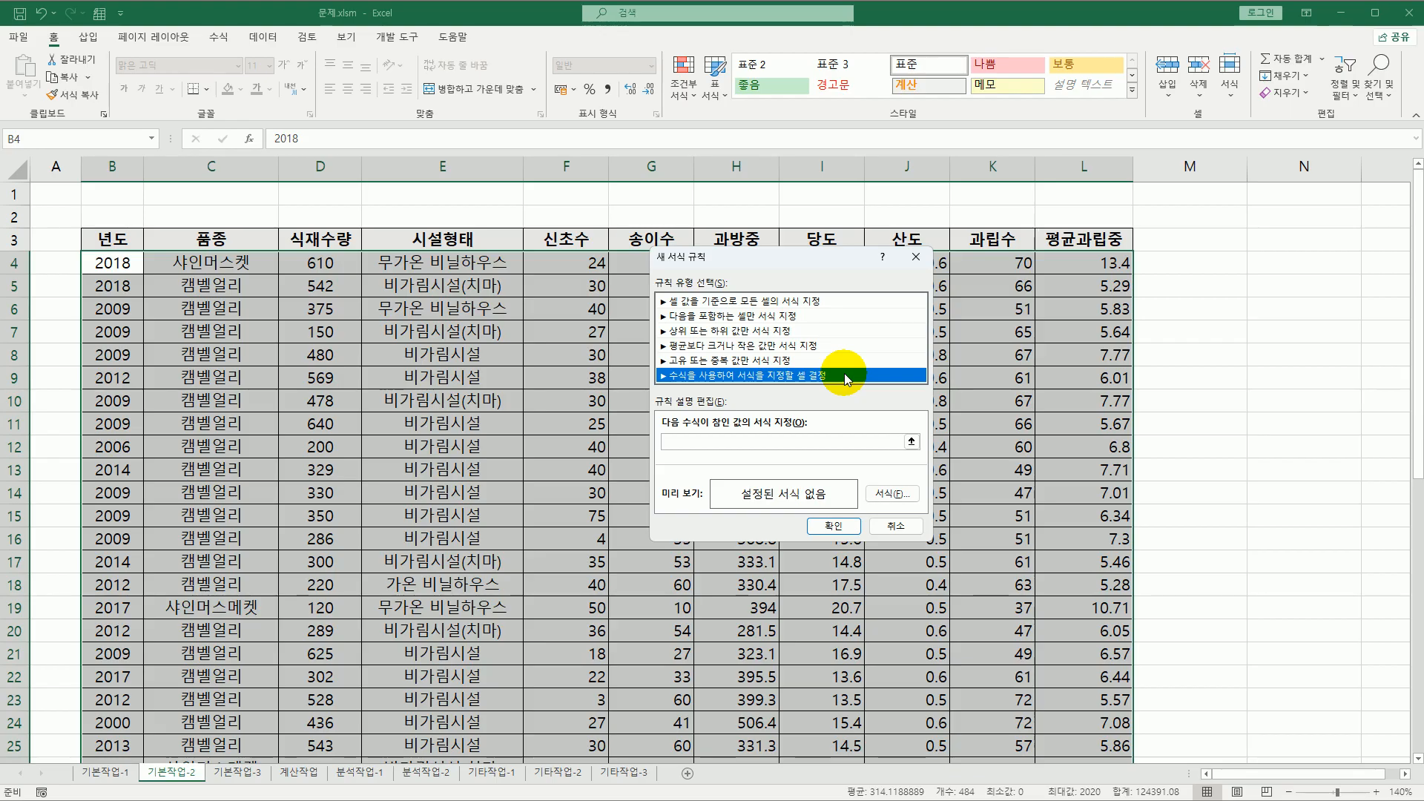
- Begin the rule's AND formula with the condition $I4>=LARGE($I$4:$I$47,5), testing the 당도 column for its top five values
left_click(739, 441)
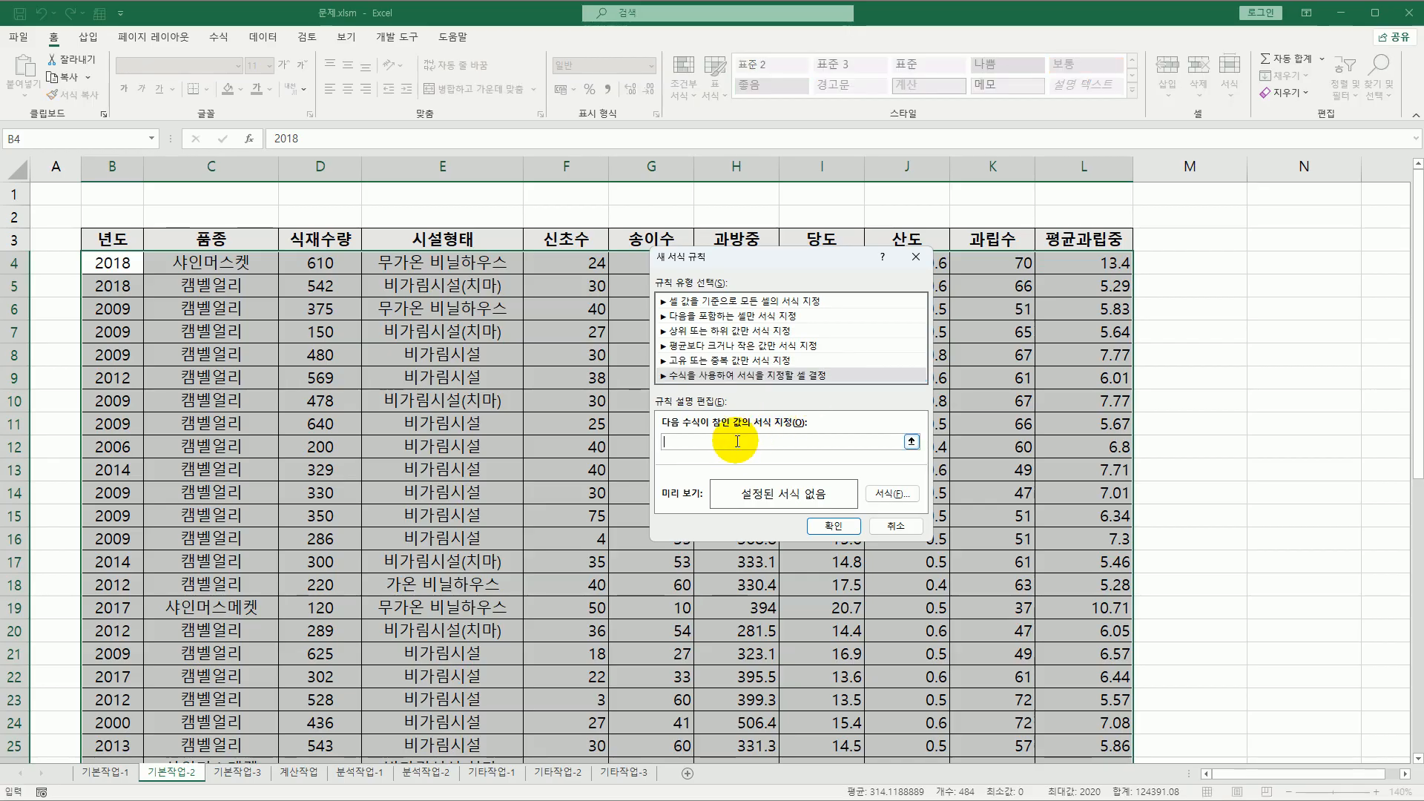
type("=")
left_click_drag(821, 258, 1102, 301)
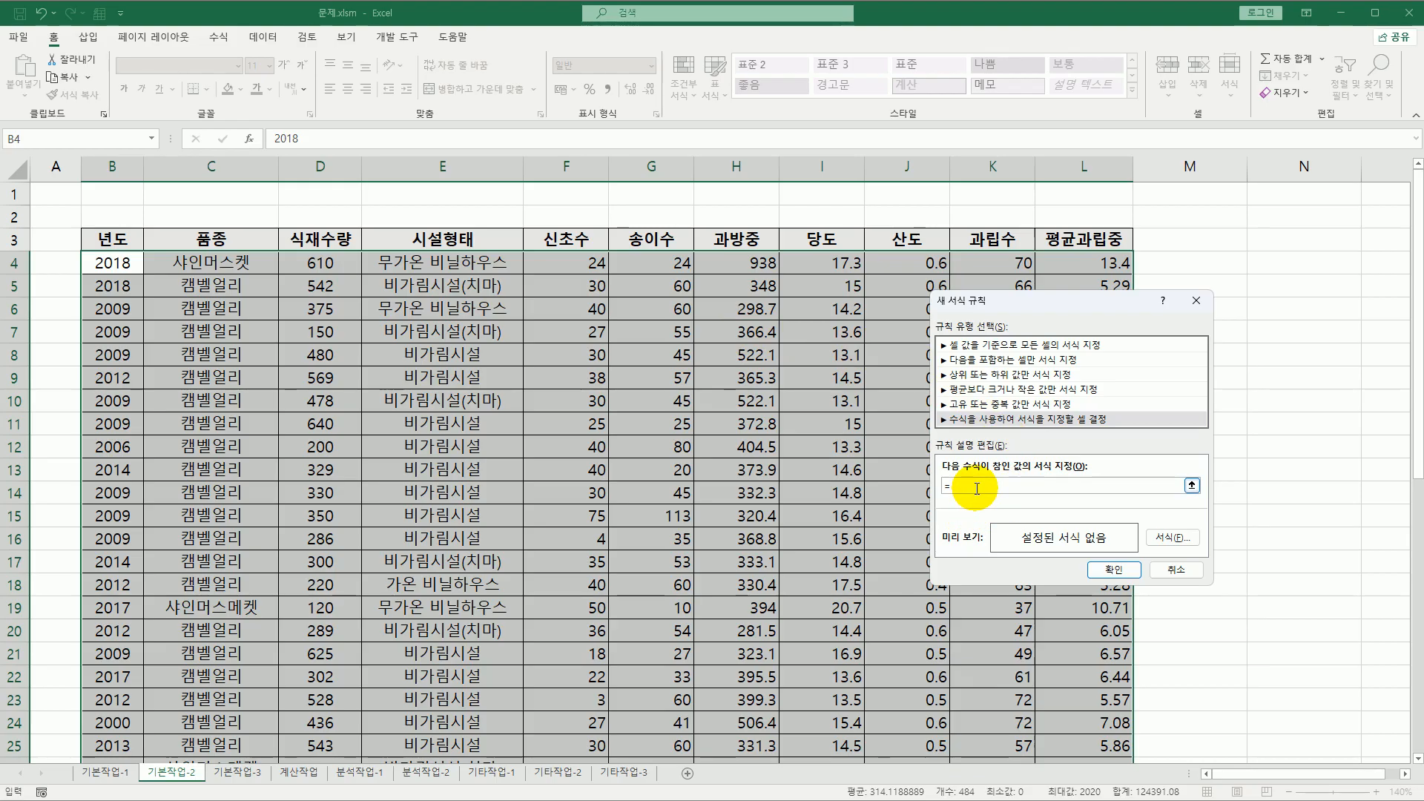
type("and(")
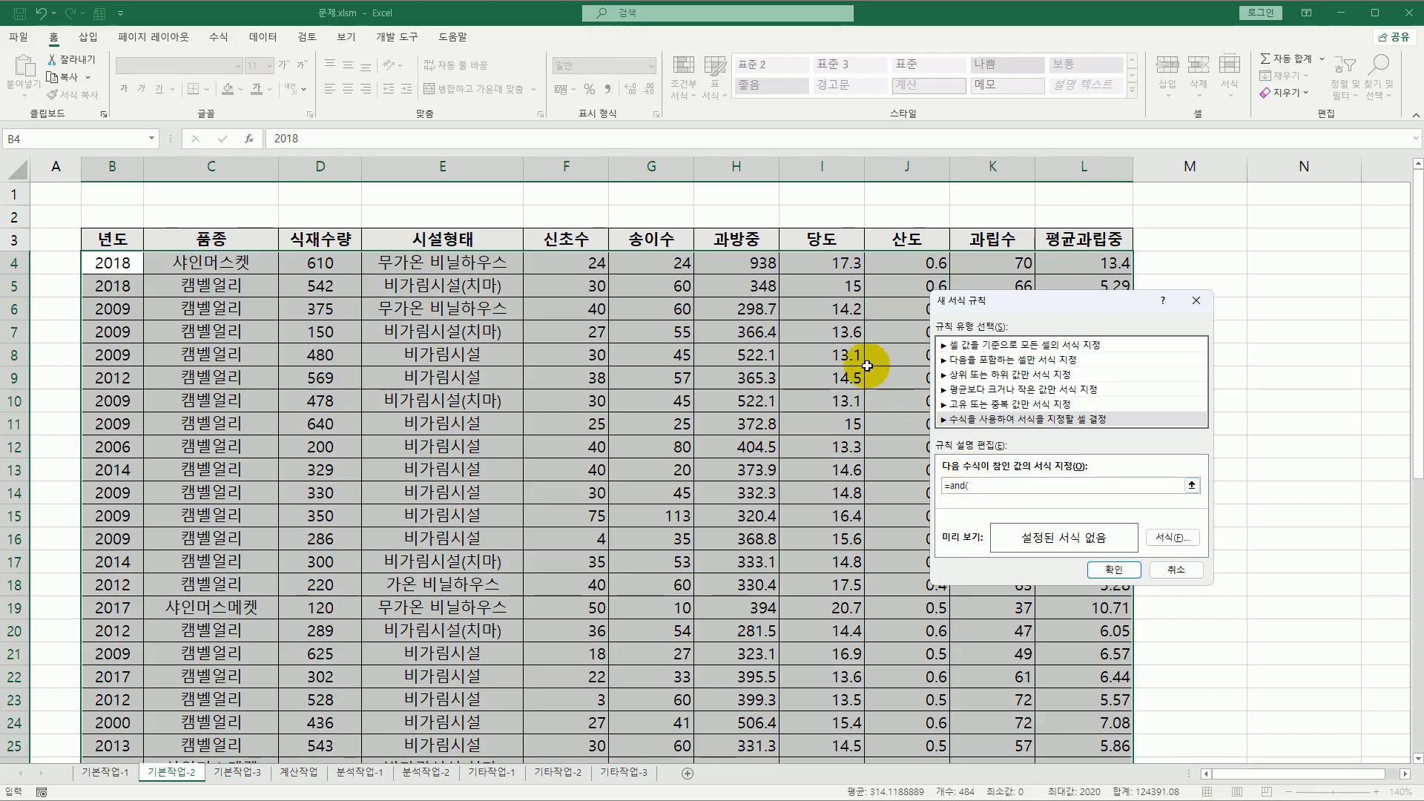
left_click(837, 263)
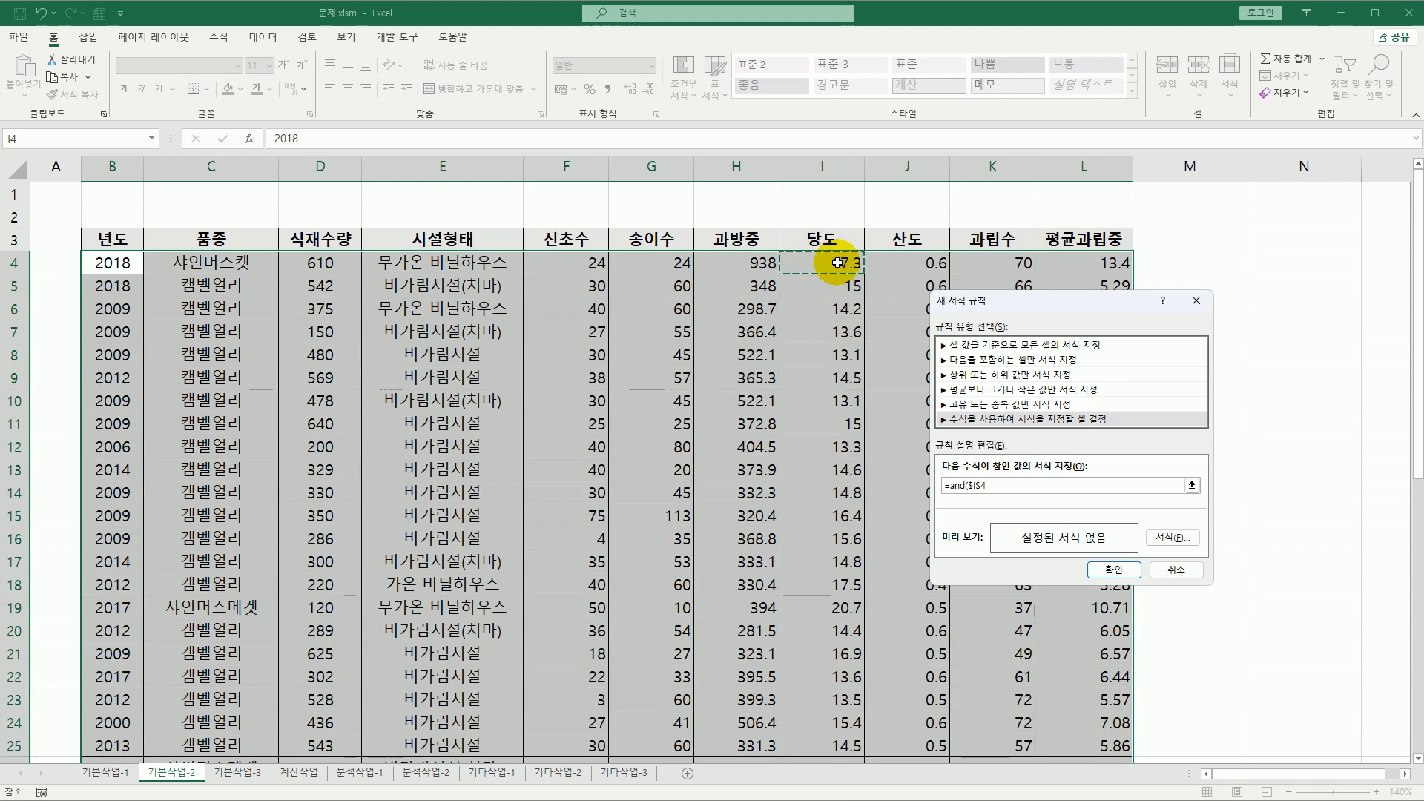
key("F4")
key("F4")
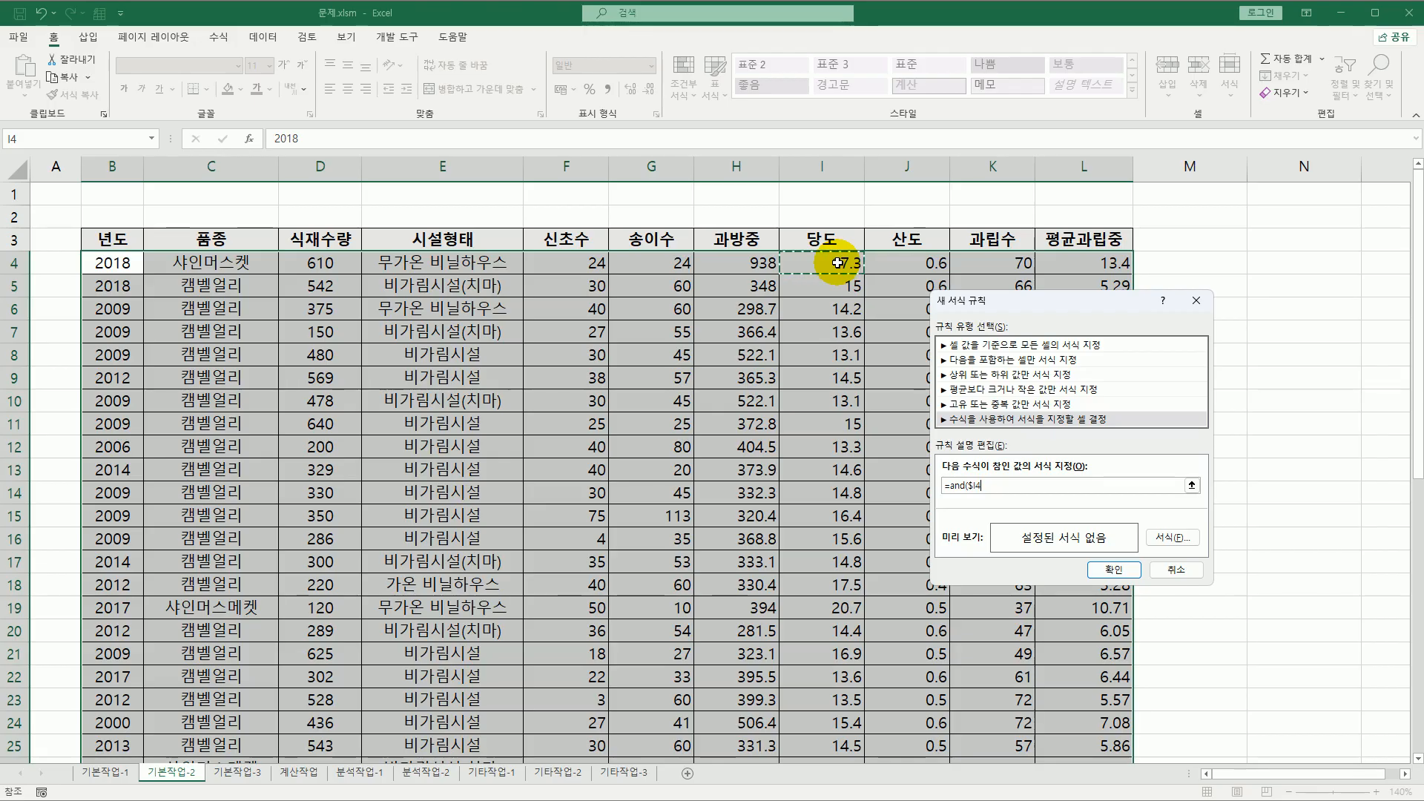
type(">=")
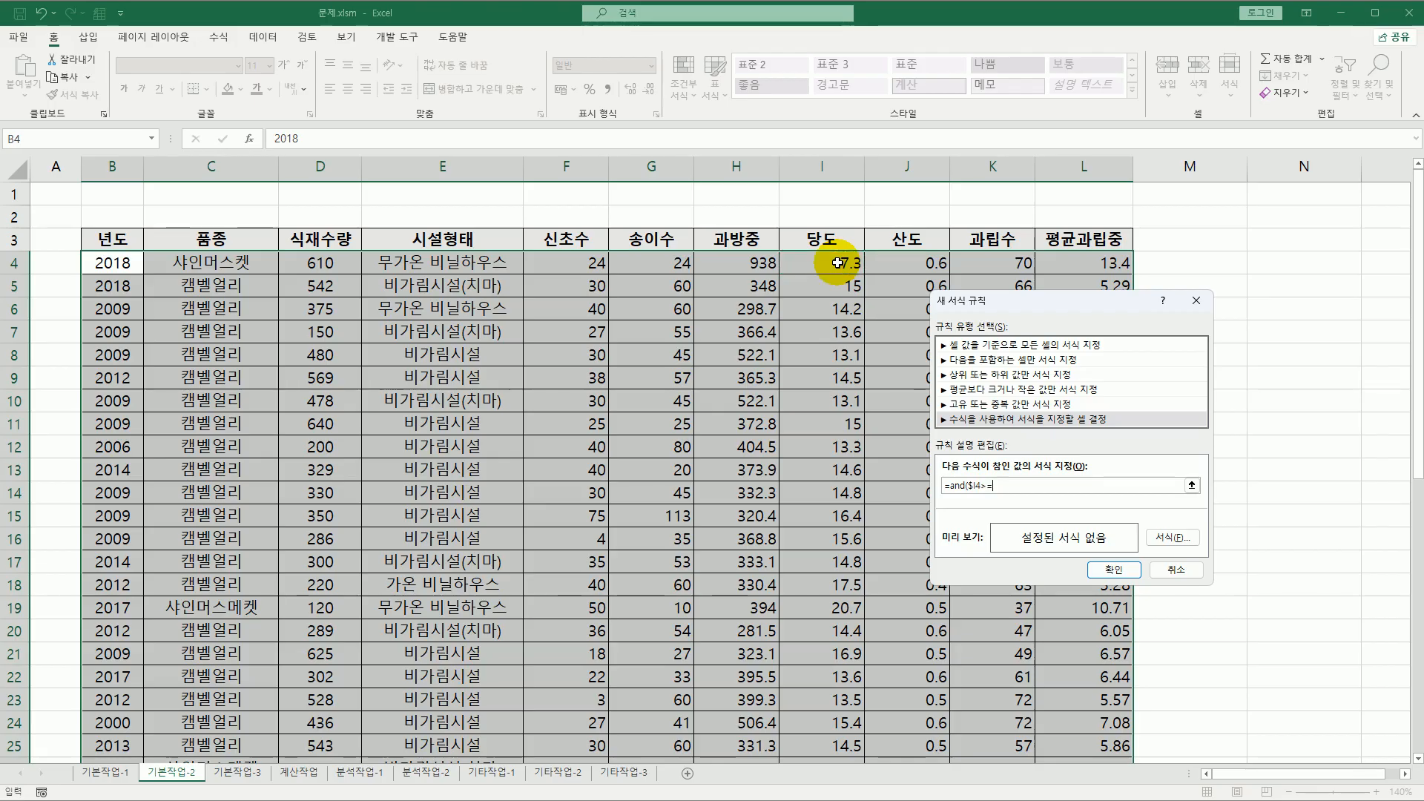
type("large(")
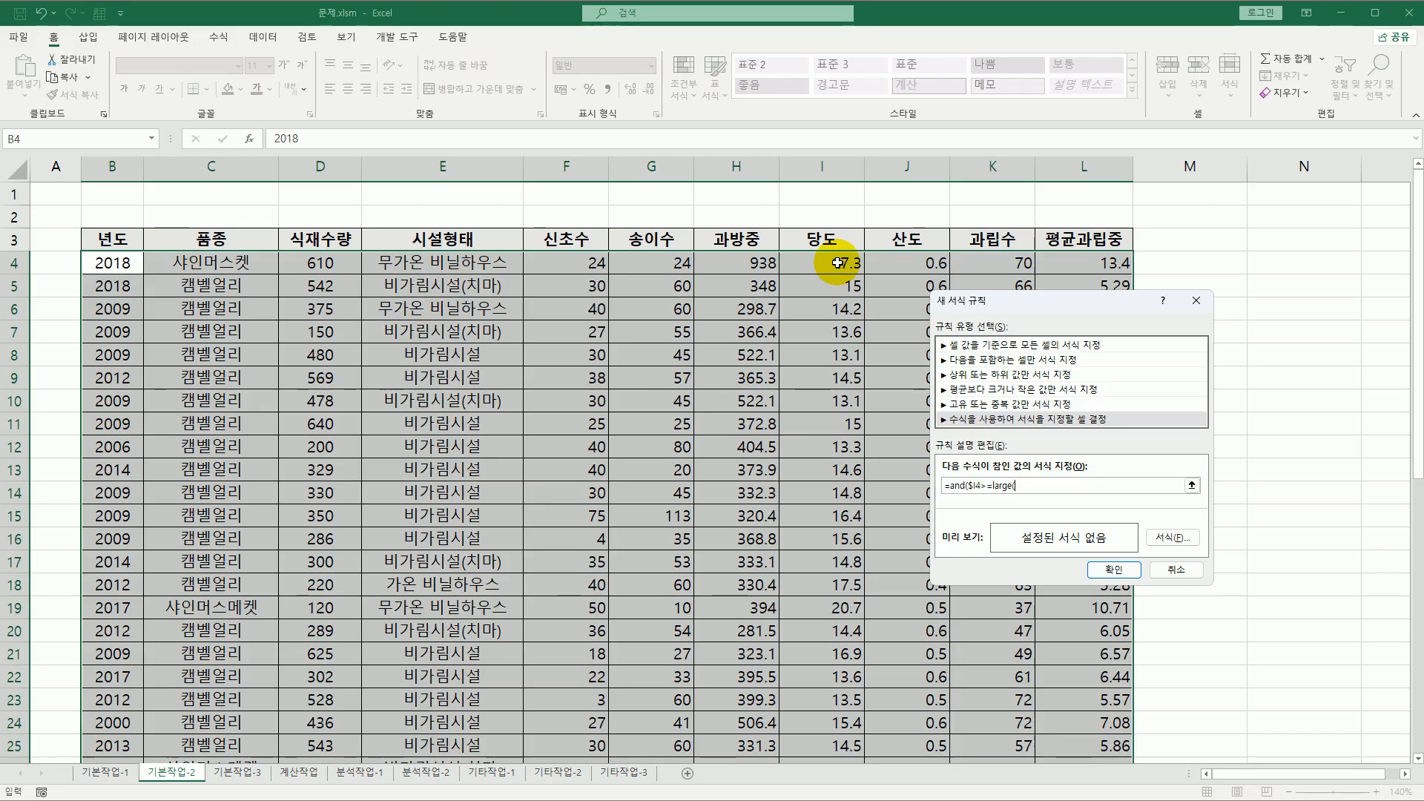
left_click_drag(838, 262, 824, 722)
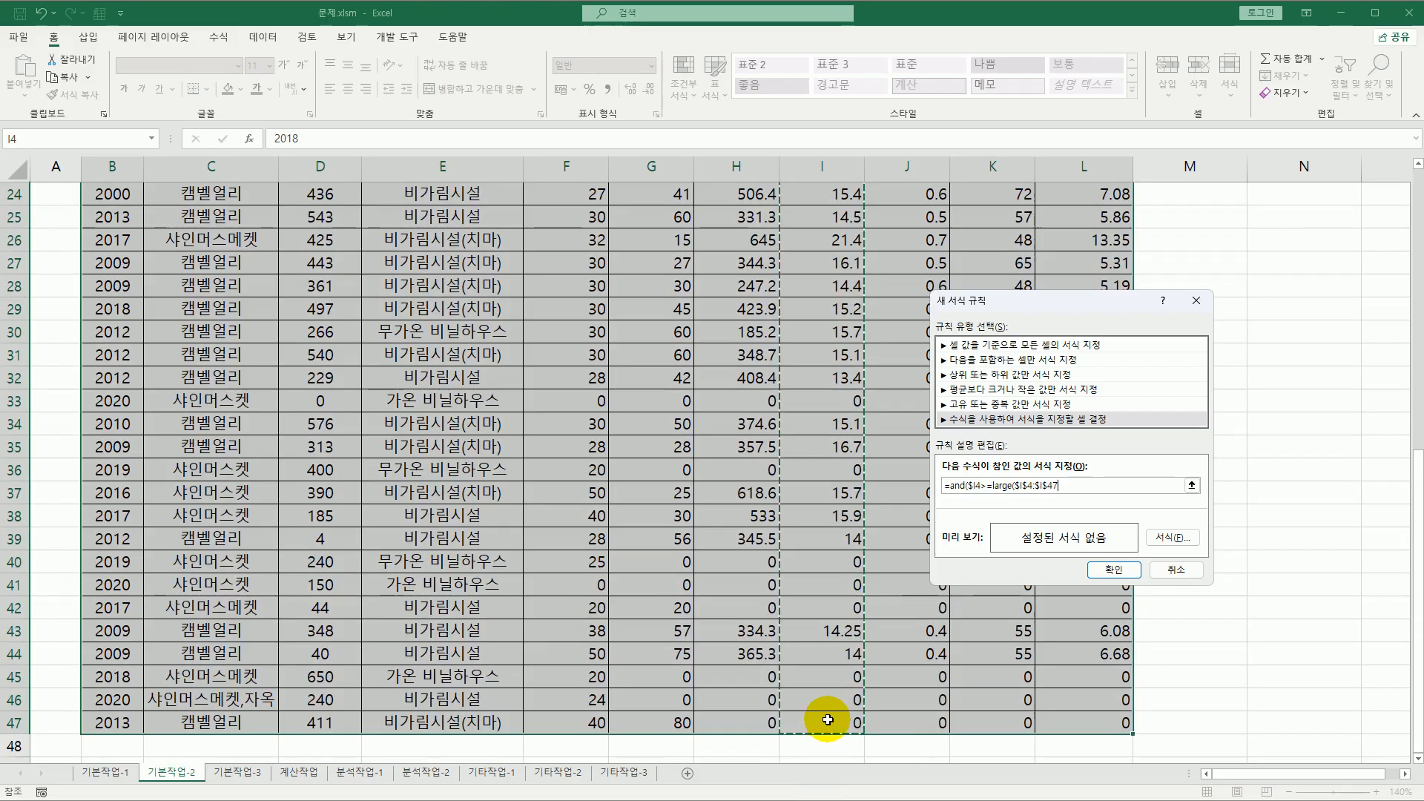
type(",5")
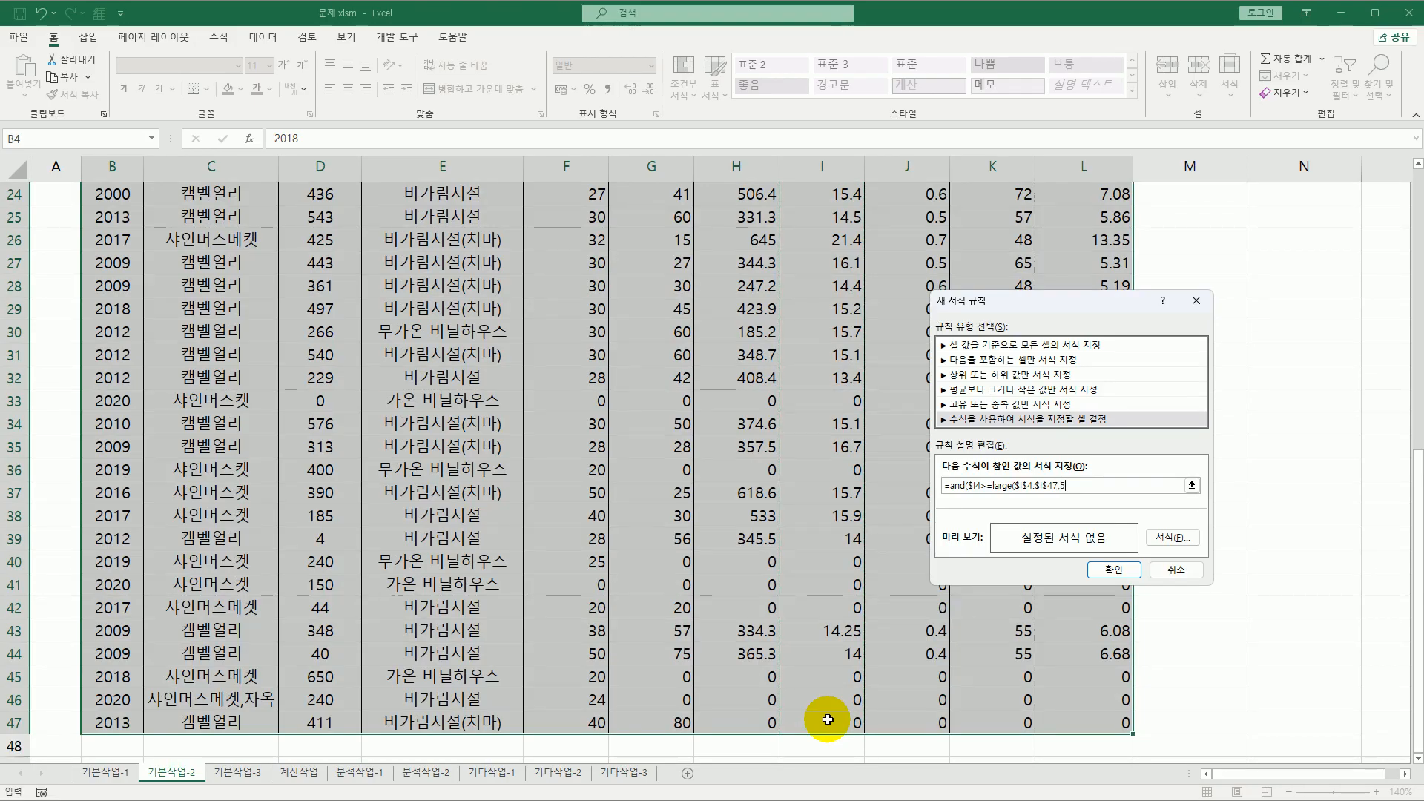
type("),")
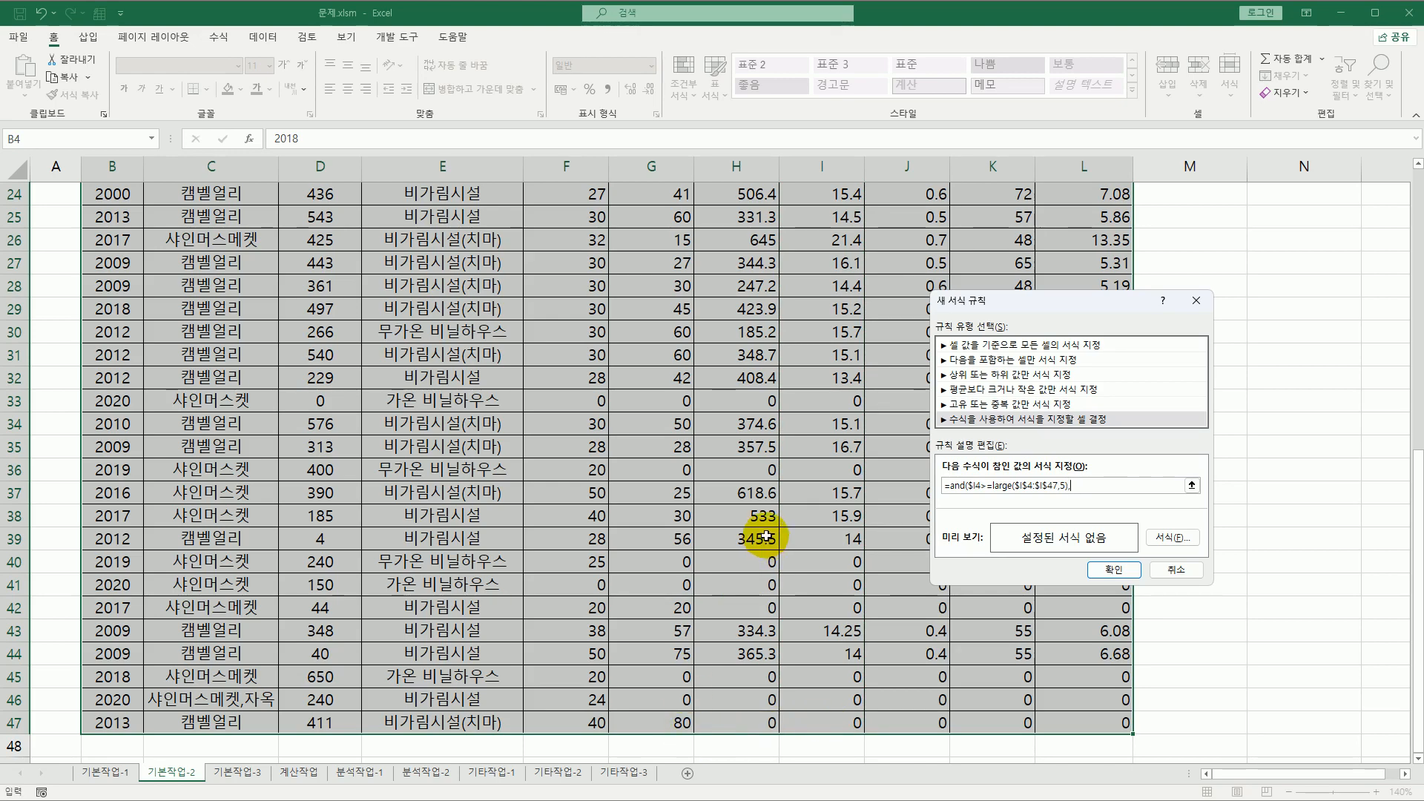
- Complete the rule's AND formula with the condition $H4>=LARGE($H$4:$H$47,5), testing the 과방중 column for its top five values
scroll(764, 526, "up", 8)
left_click(753, 262)
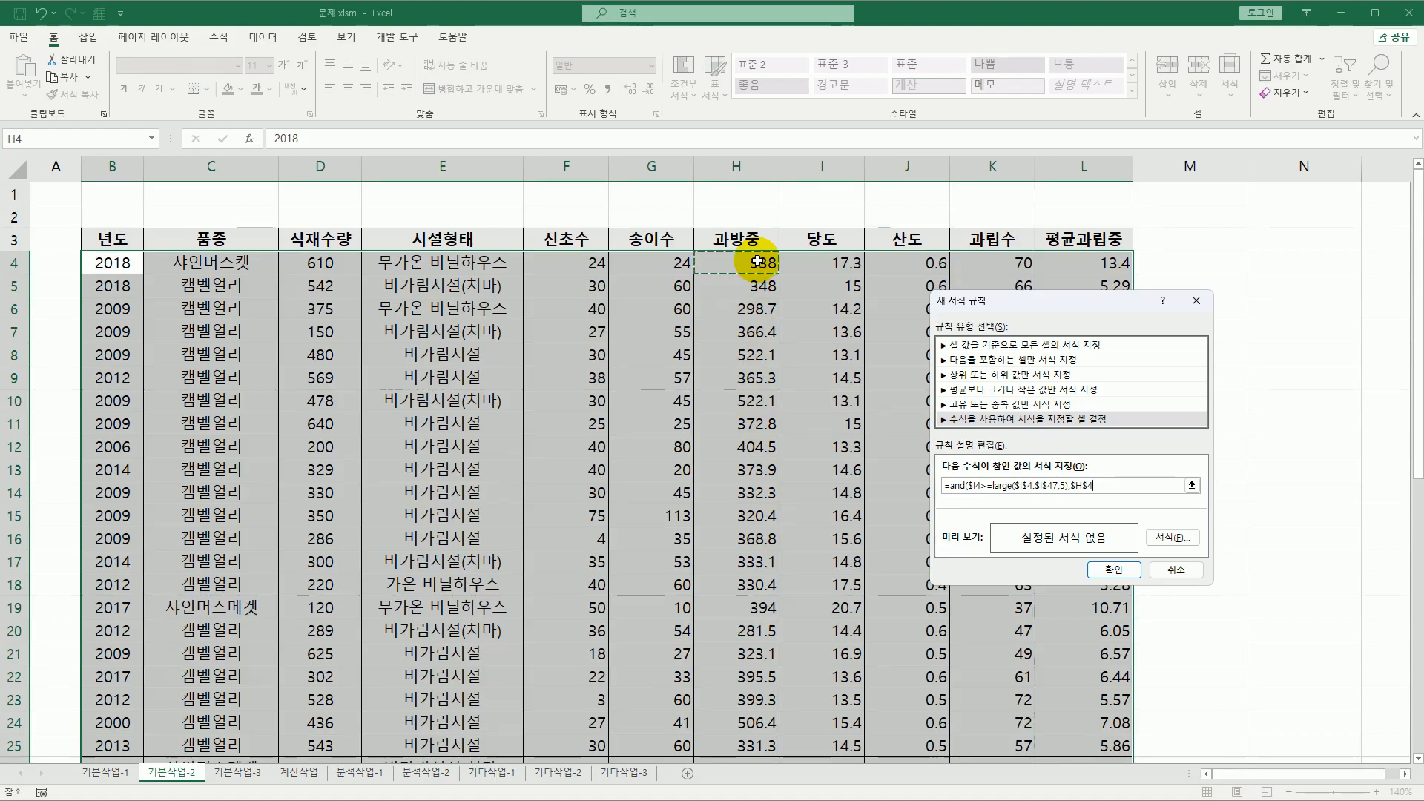
key("F4")
key("F4")
type(">=")
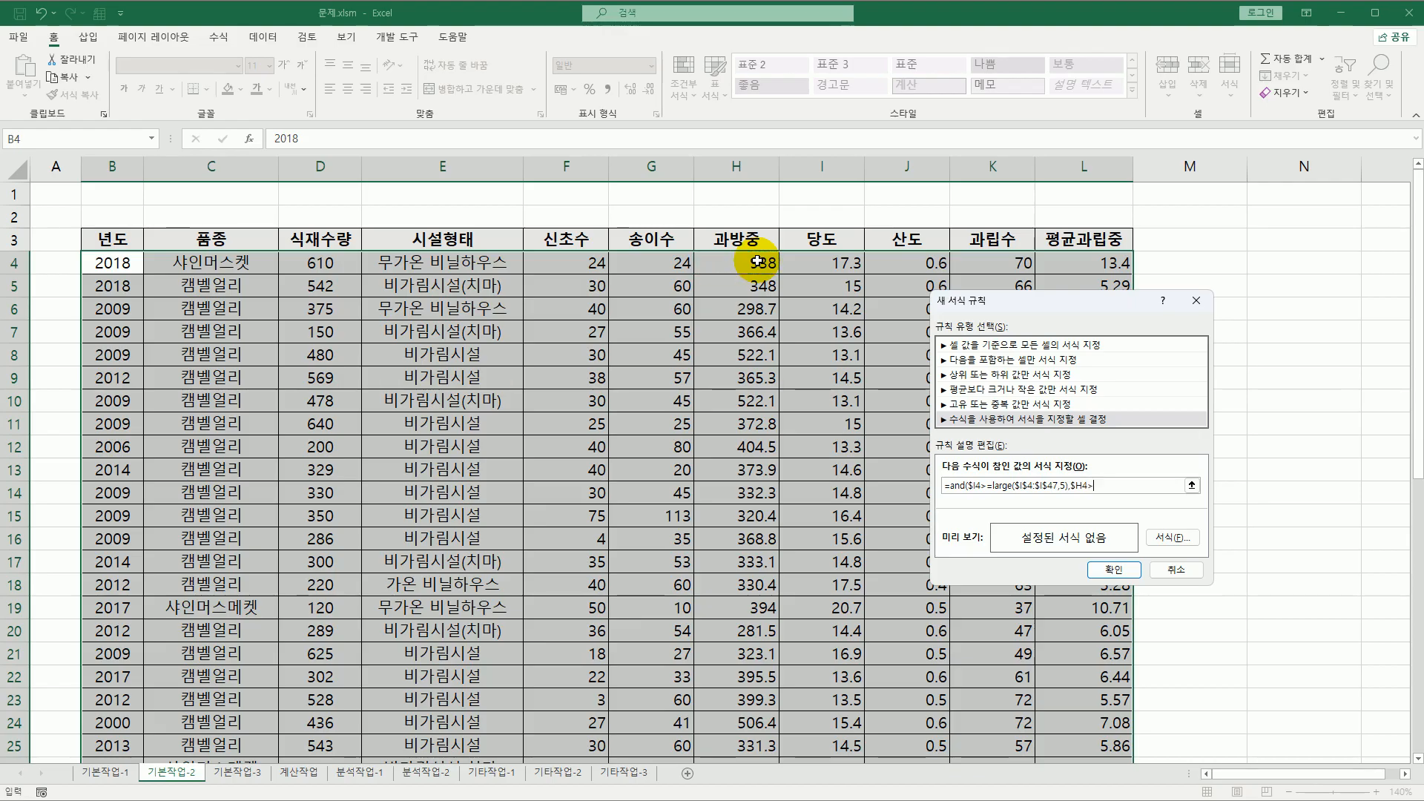
type("large(")
left_click_drag(756, 261, 755, 724)
type(",")
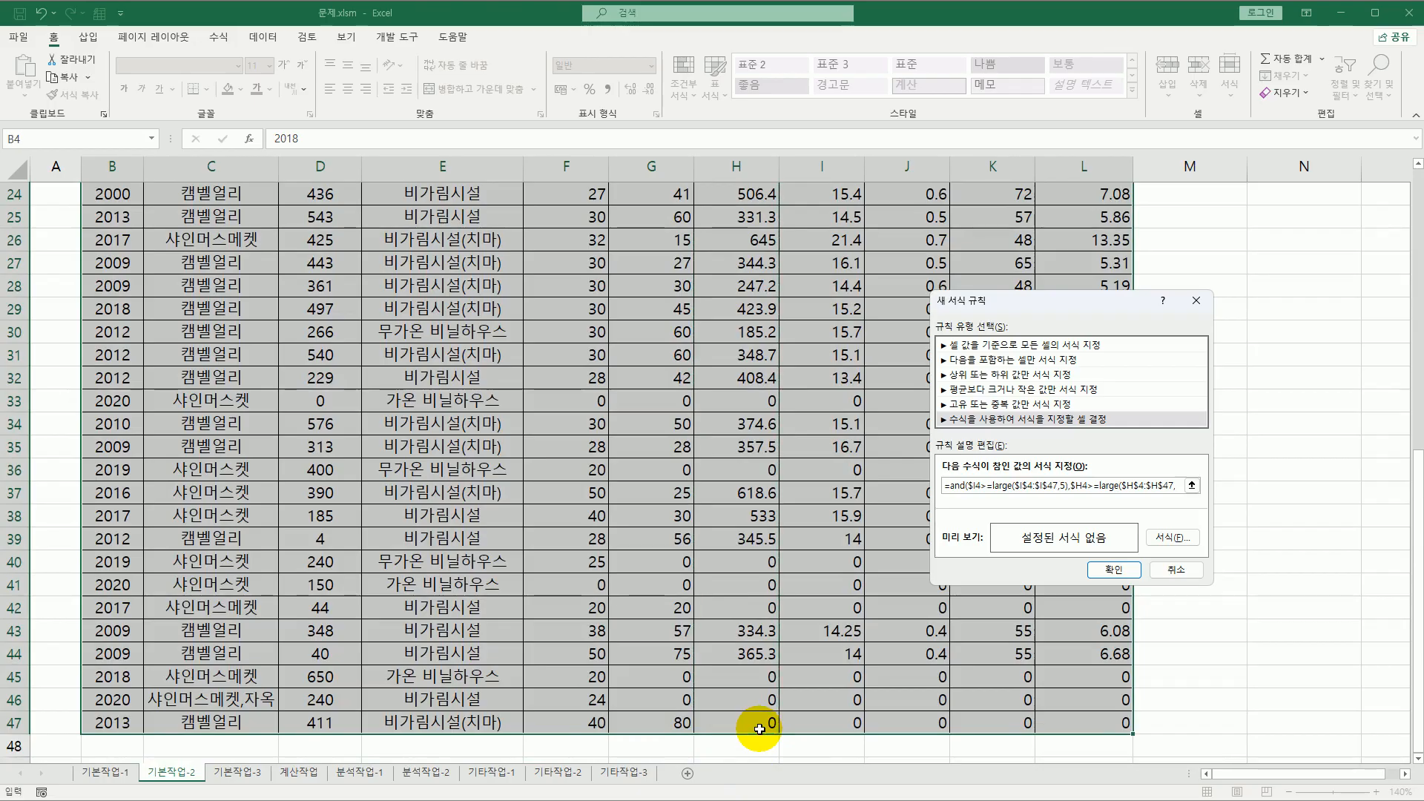
type("5")
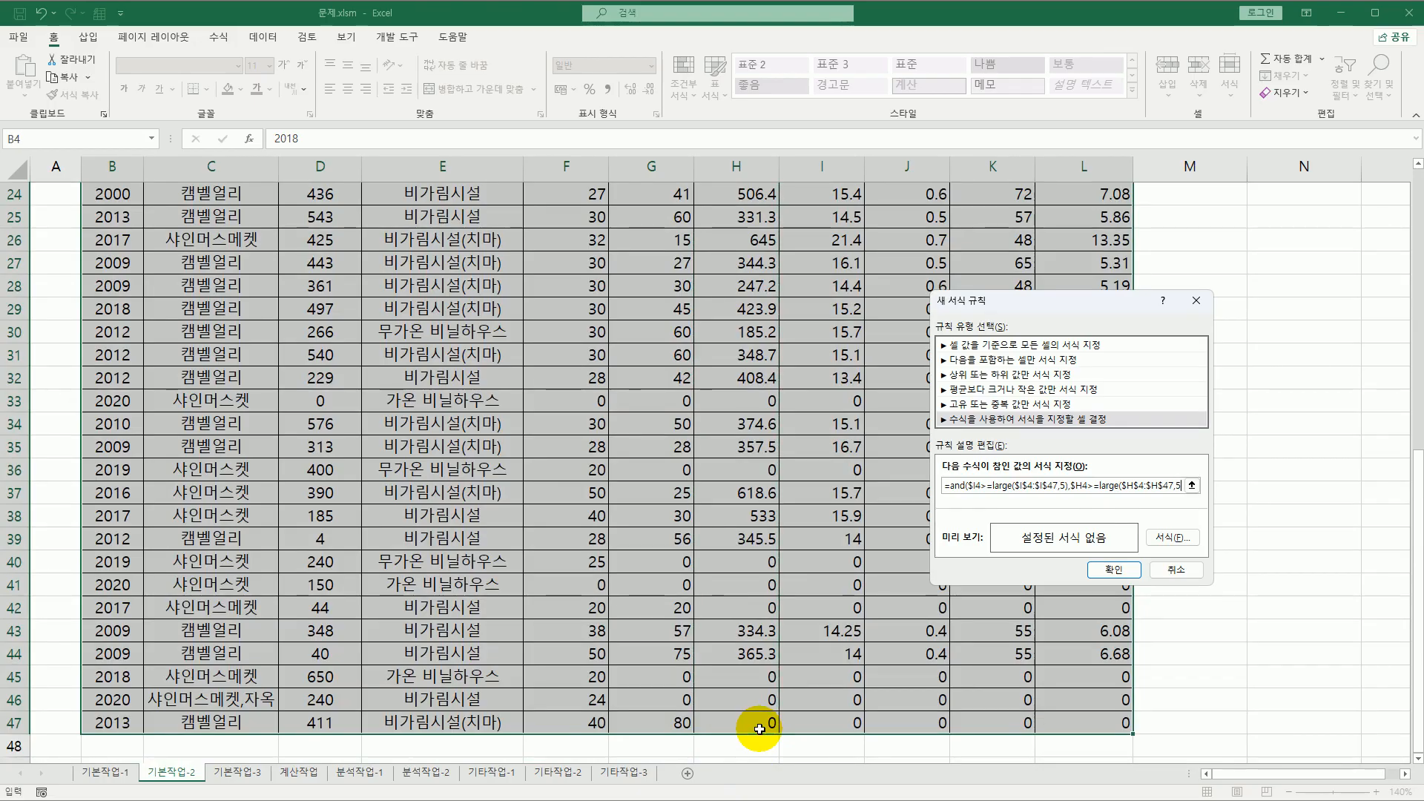
type(")")
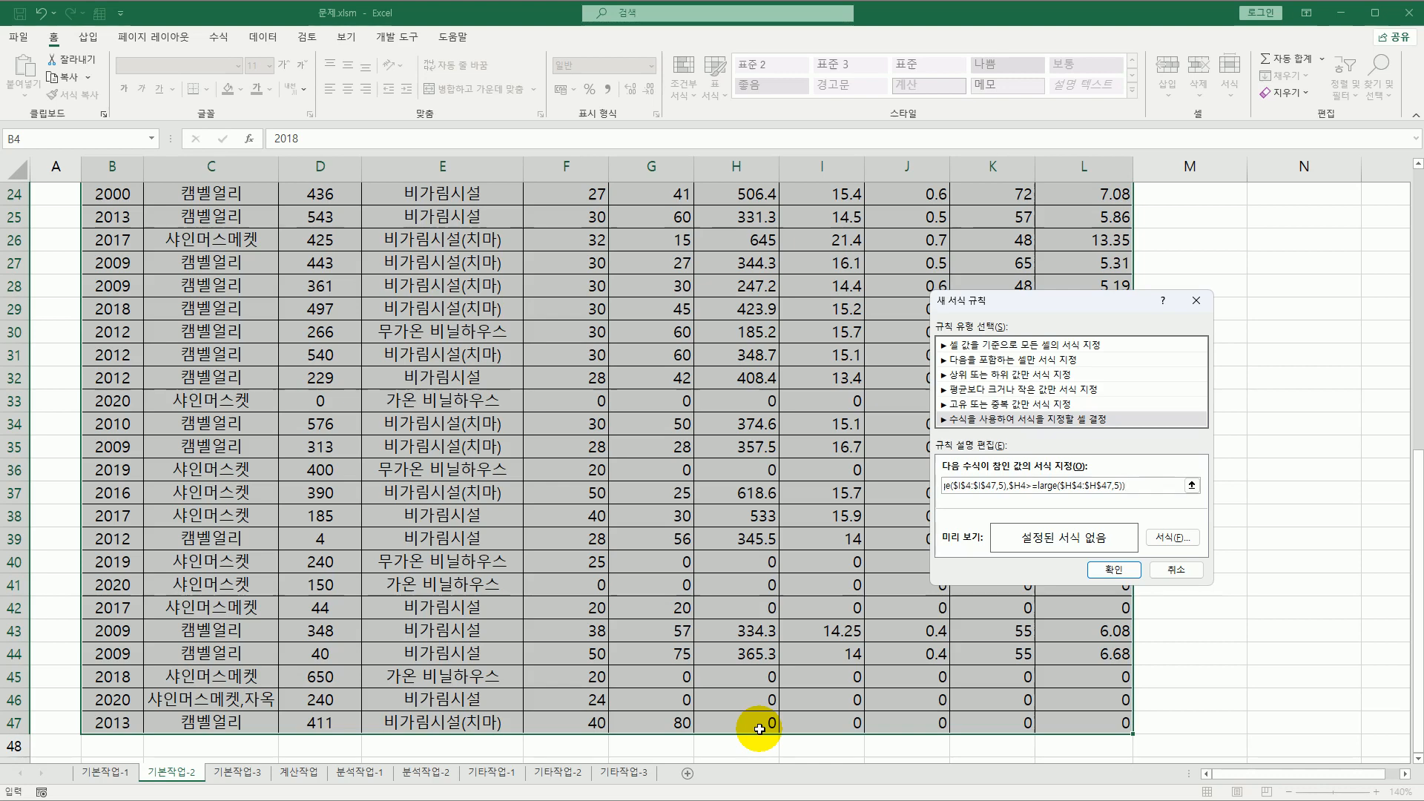
- Give the rule a bold, standard red font format and apply the rule to the selected records
left_click(1166, 538)
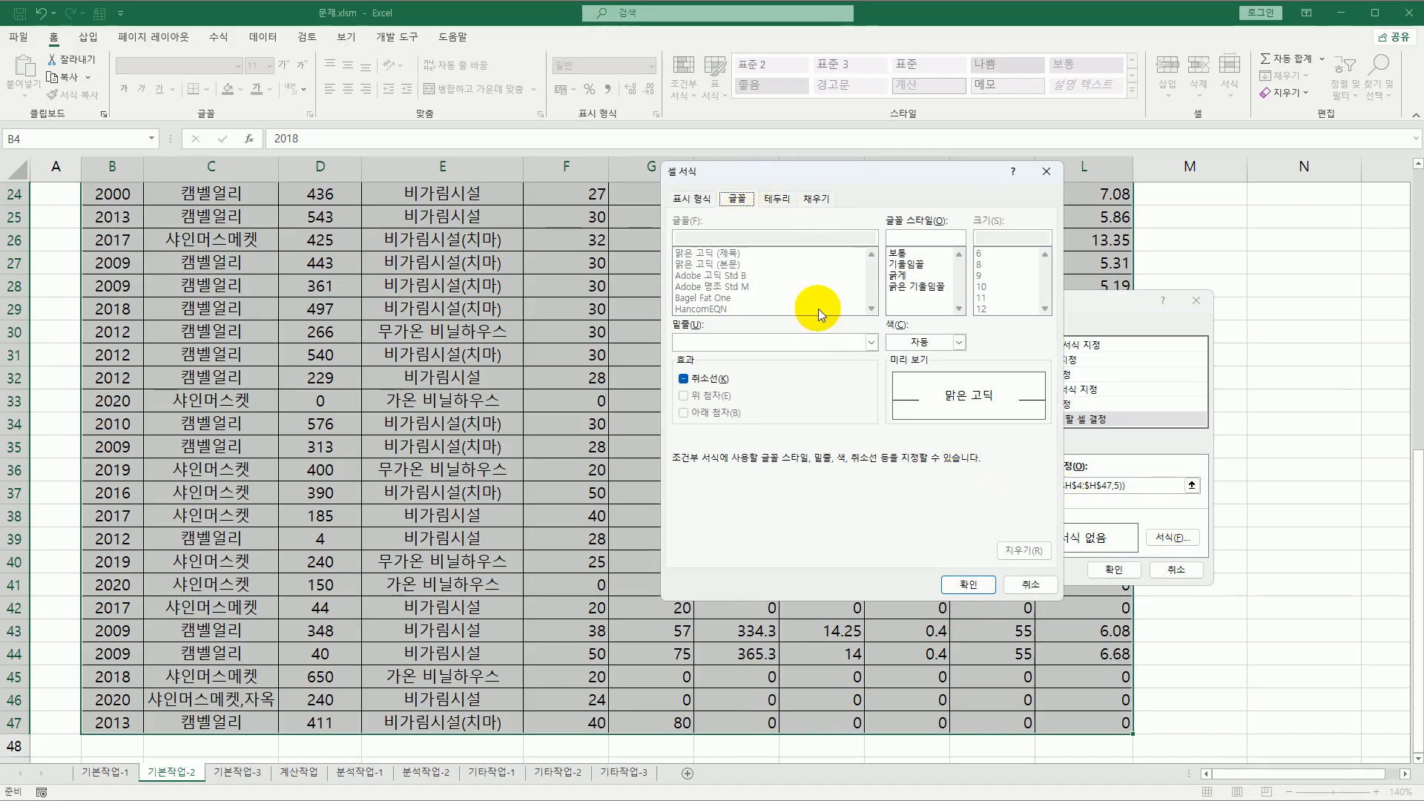
left_click(959, 342)
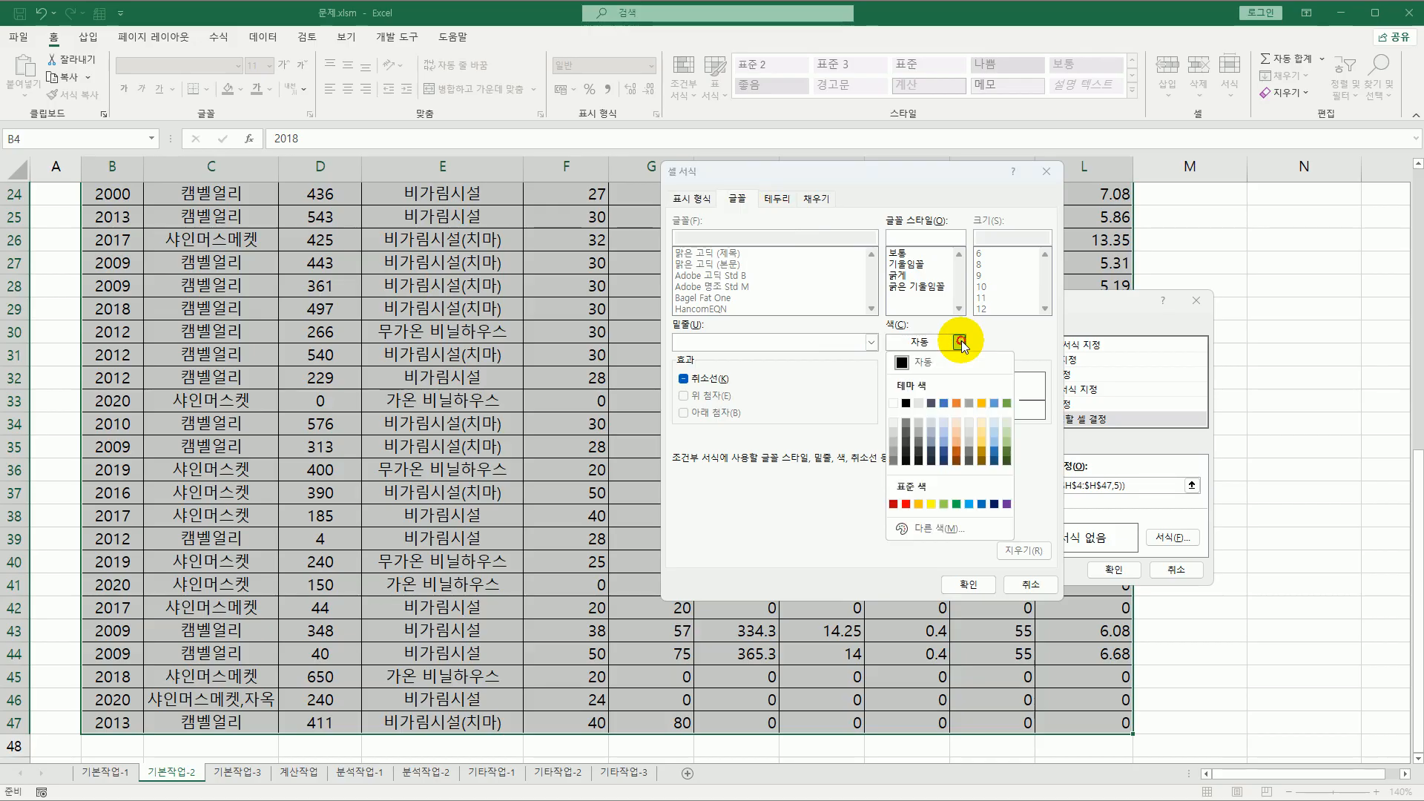
left_click(905, 504)
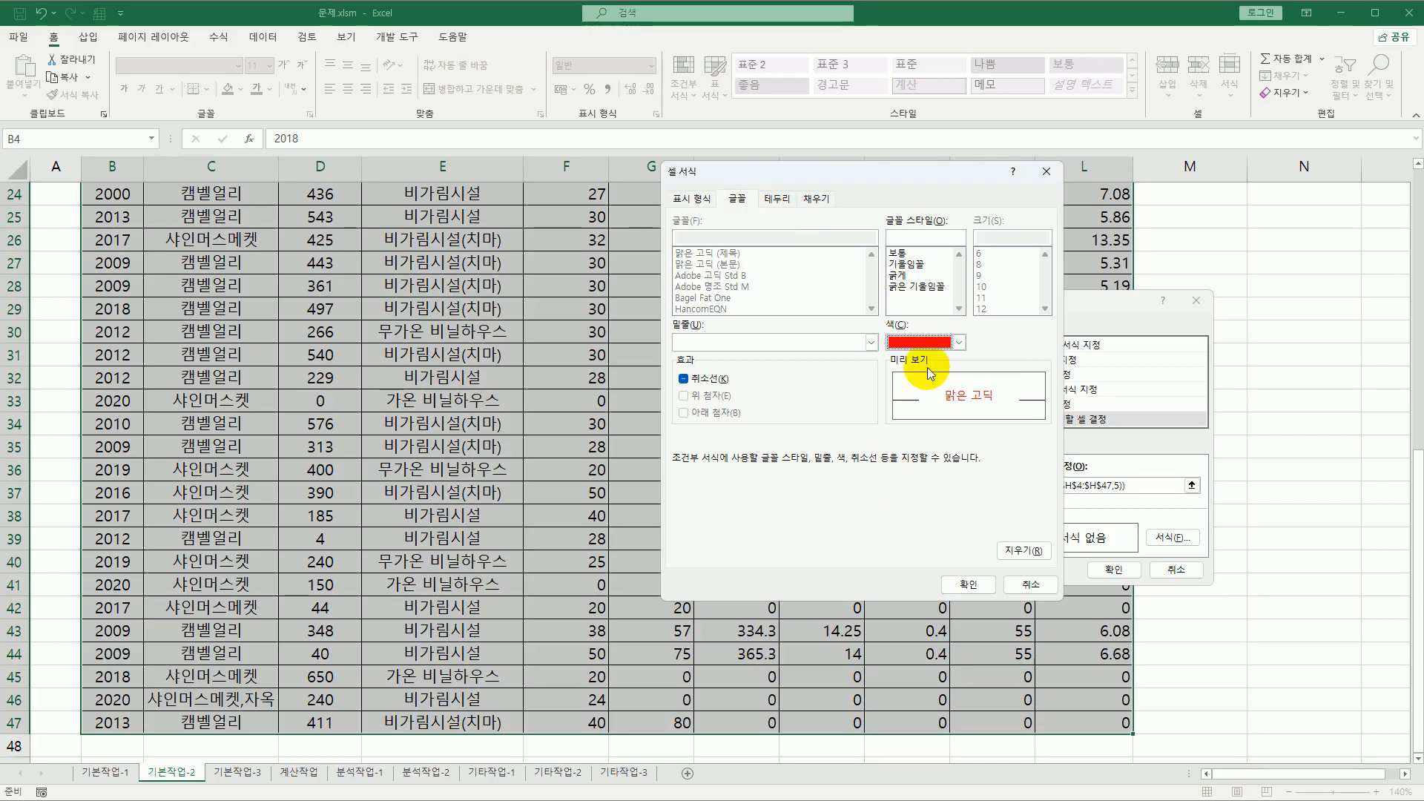
left_click(911, 275)
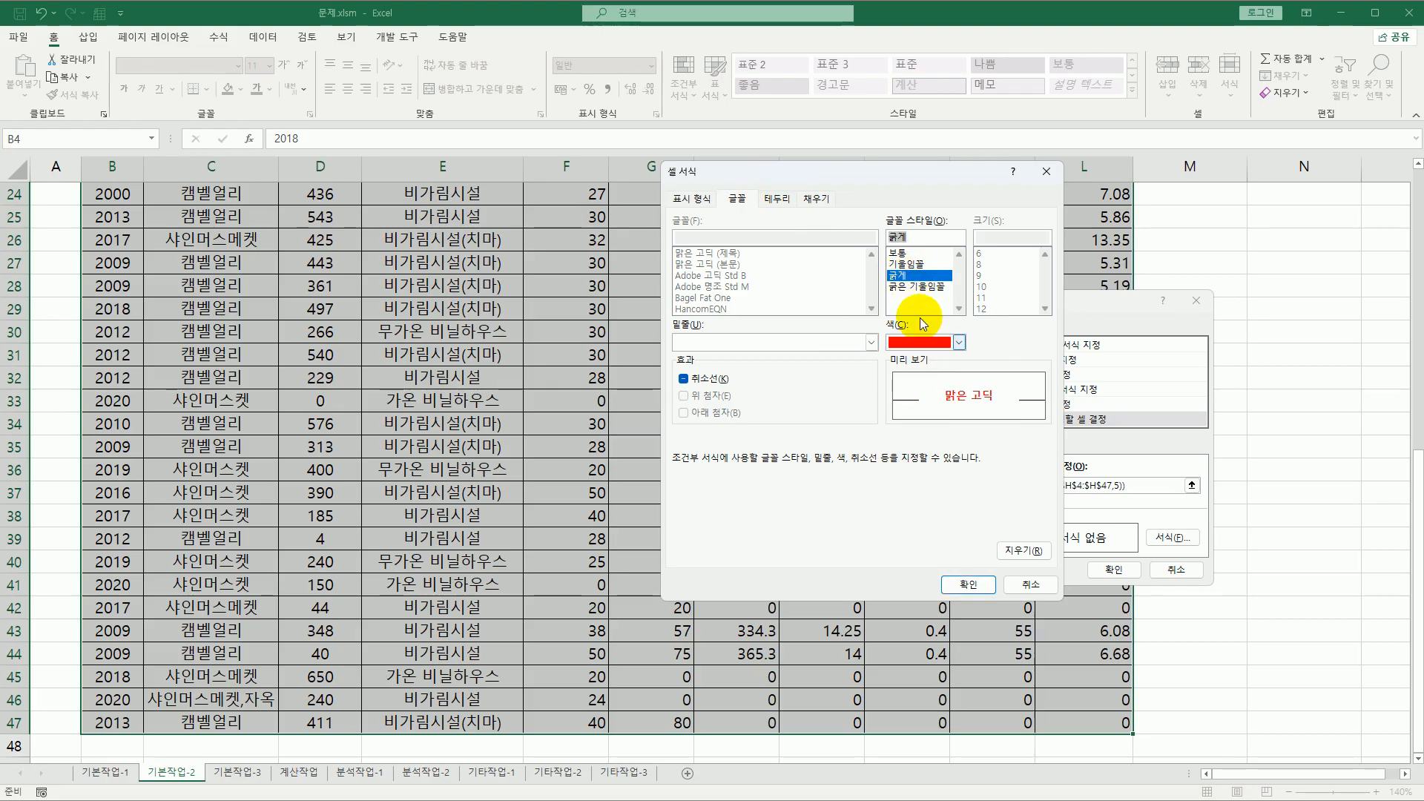
left_click(967, 588)
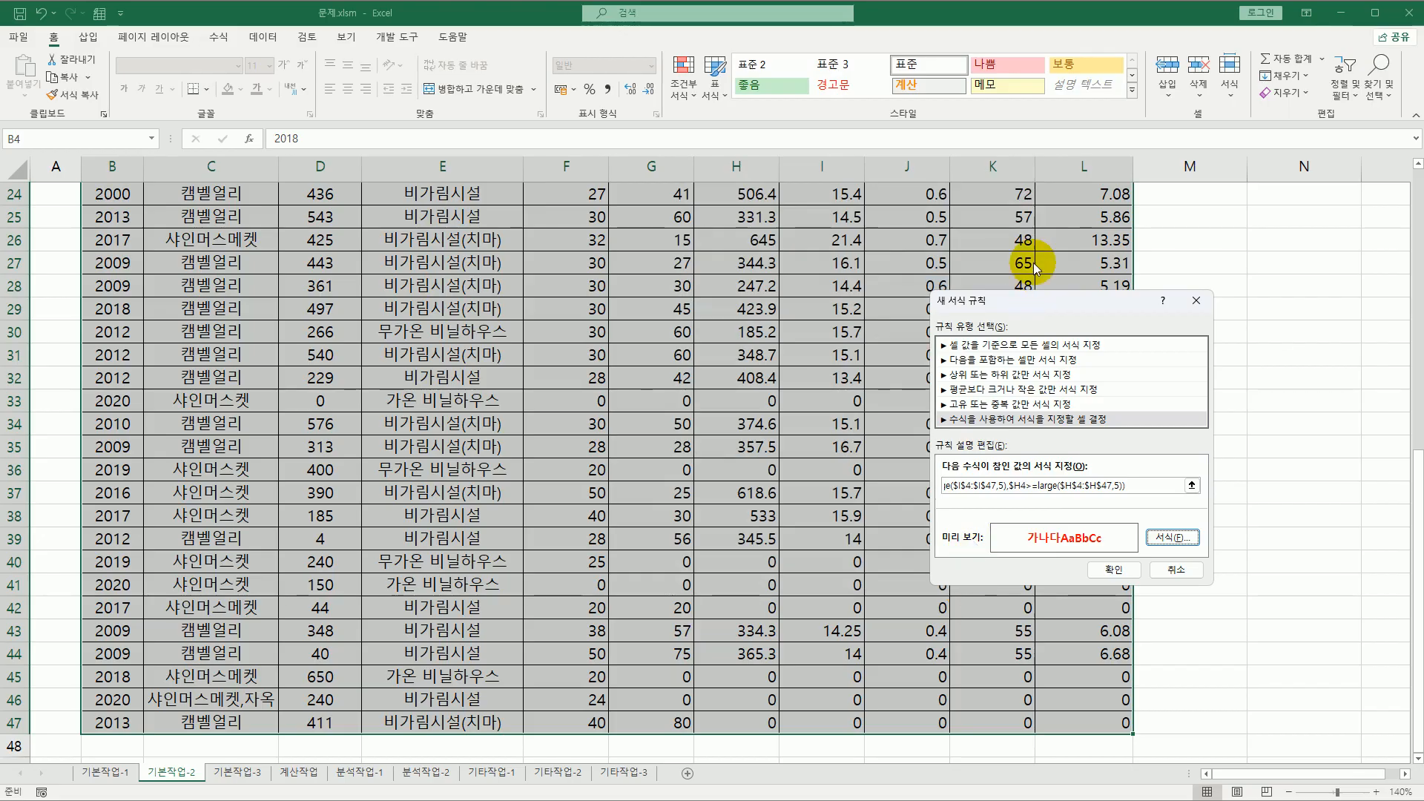
left_click_drag(1023, 300, 761, 192)
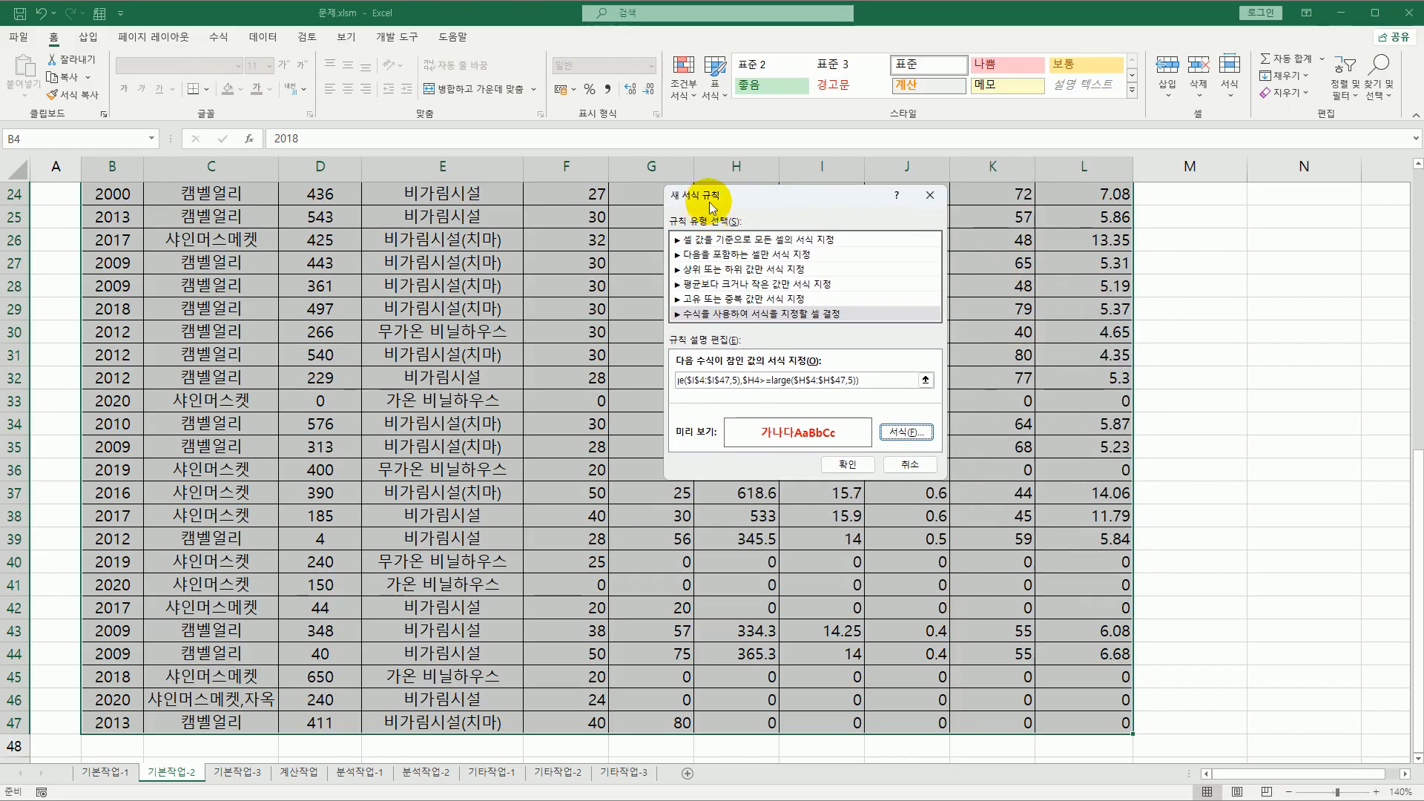
left_click(856, 464)
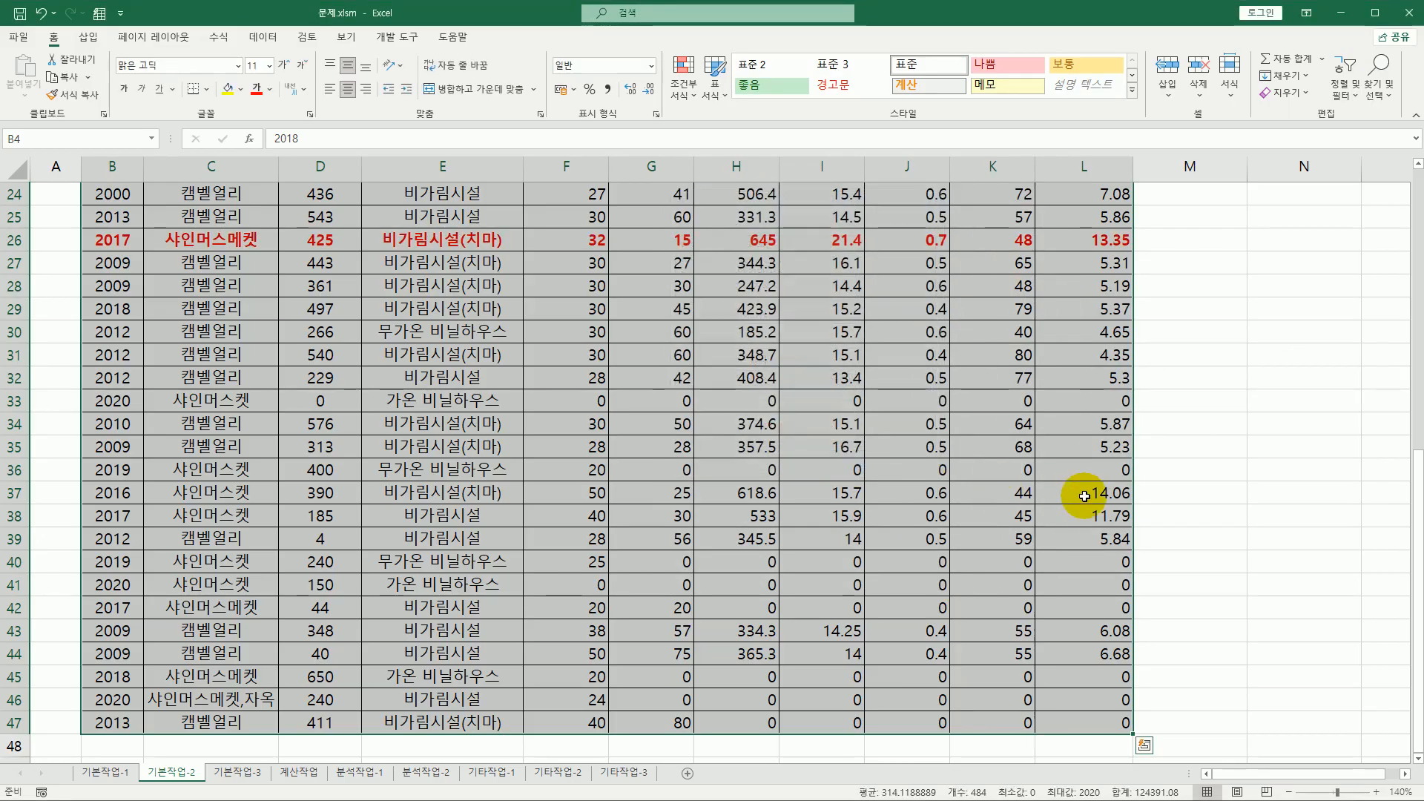
- Examine which records the rule formats and check their 과방중 and 당도 values across the whole table
scroll(1090, 501, "up", 6)
scroll(1090, 507, "up", 2)
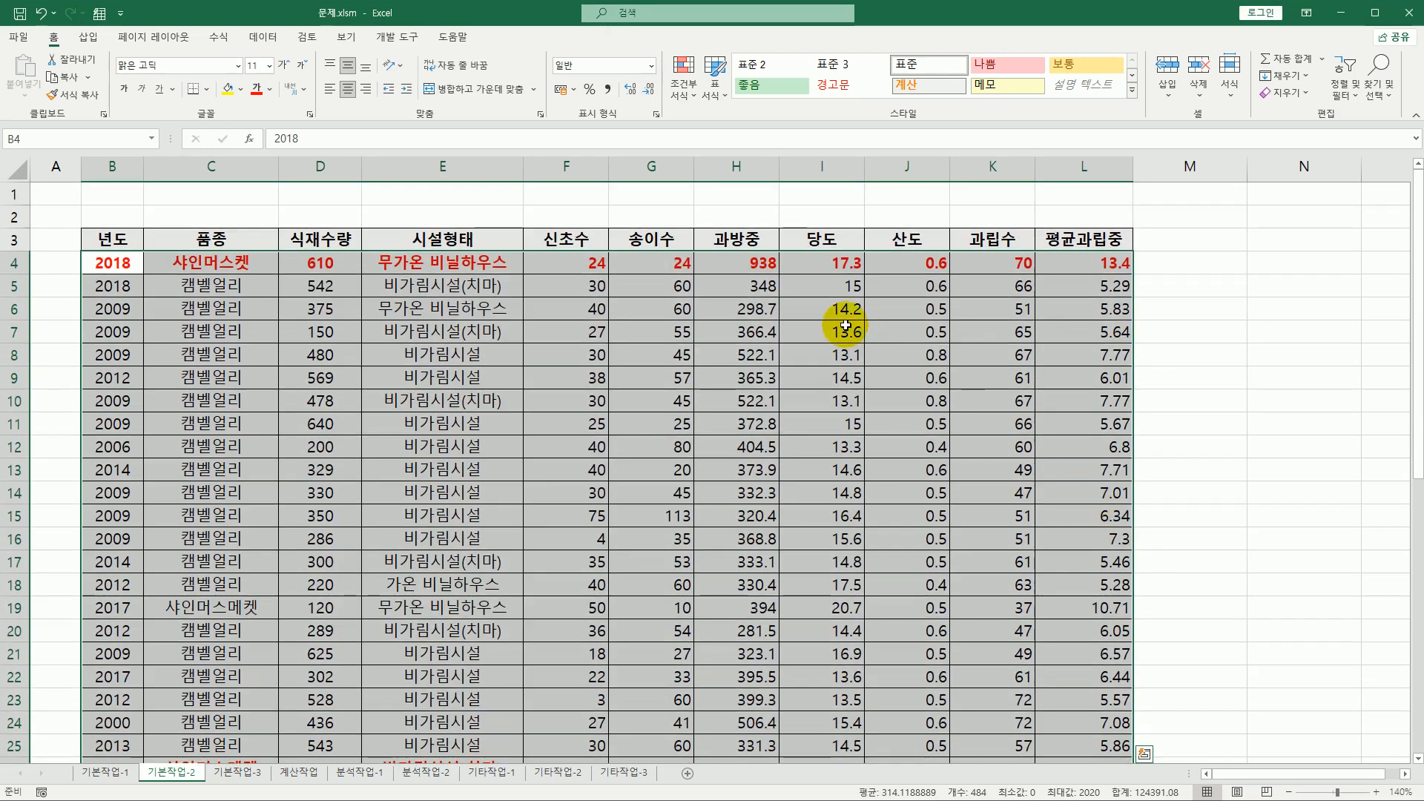
left_click(755, 260)
left_click(755, 259)
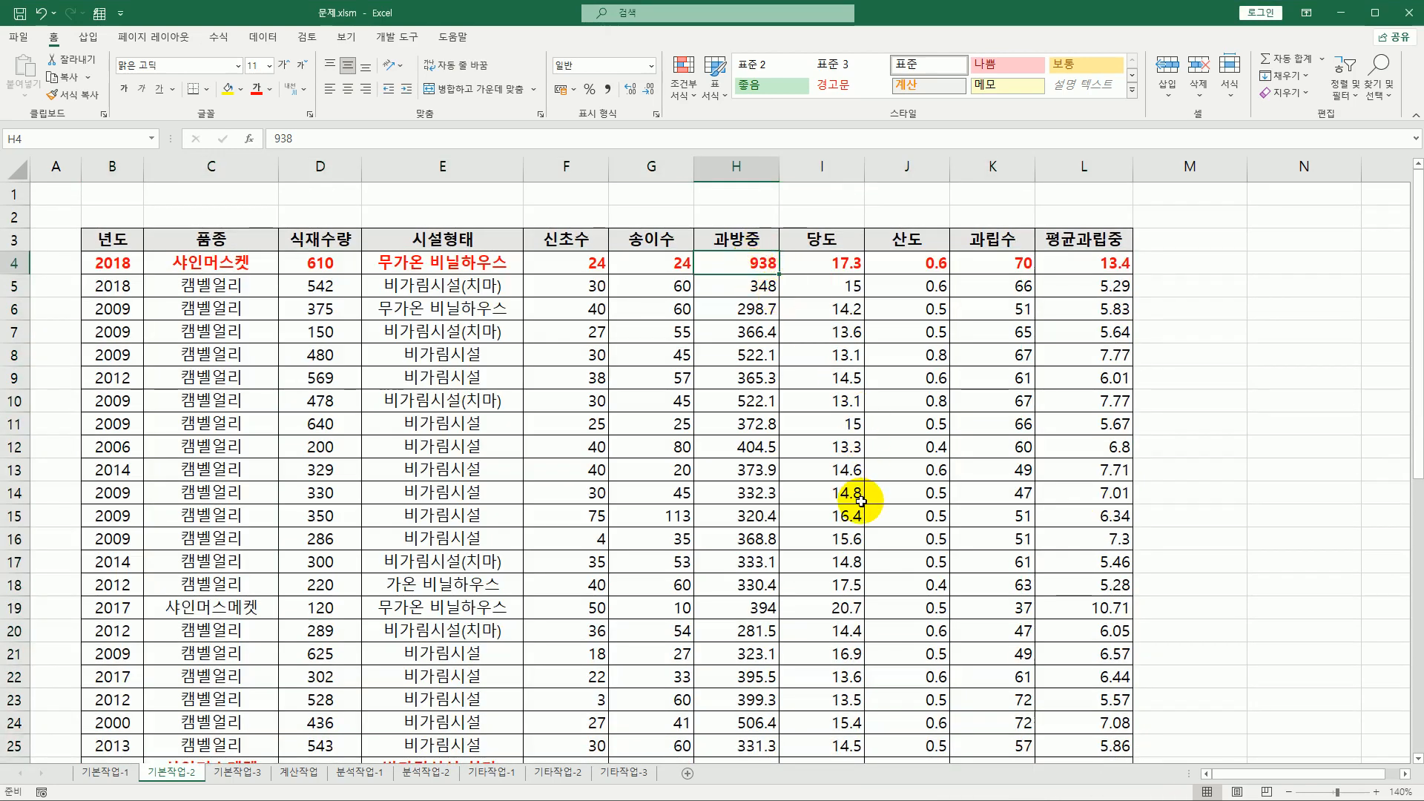
scroll(861, 501, "down", 12)
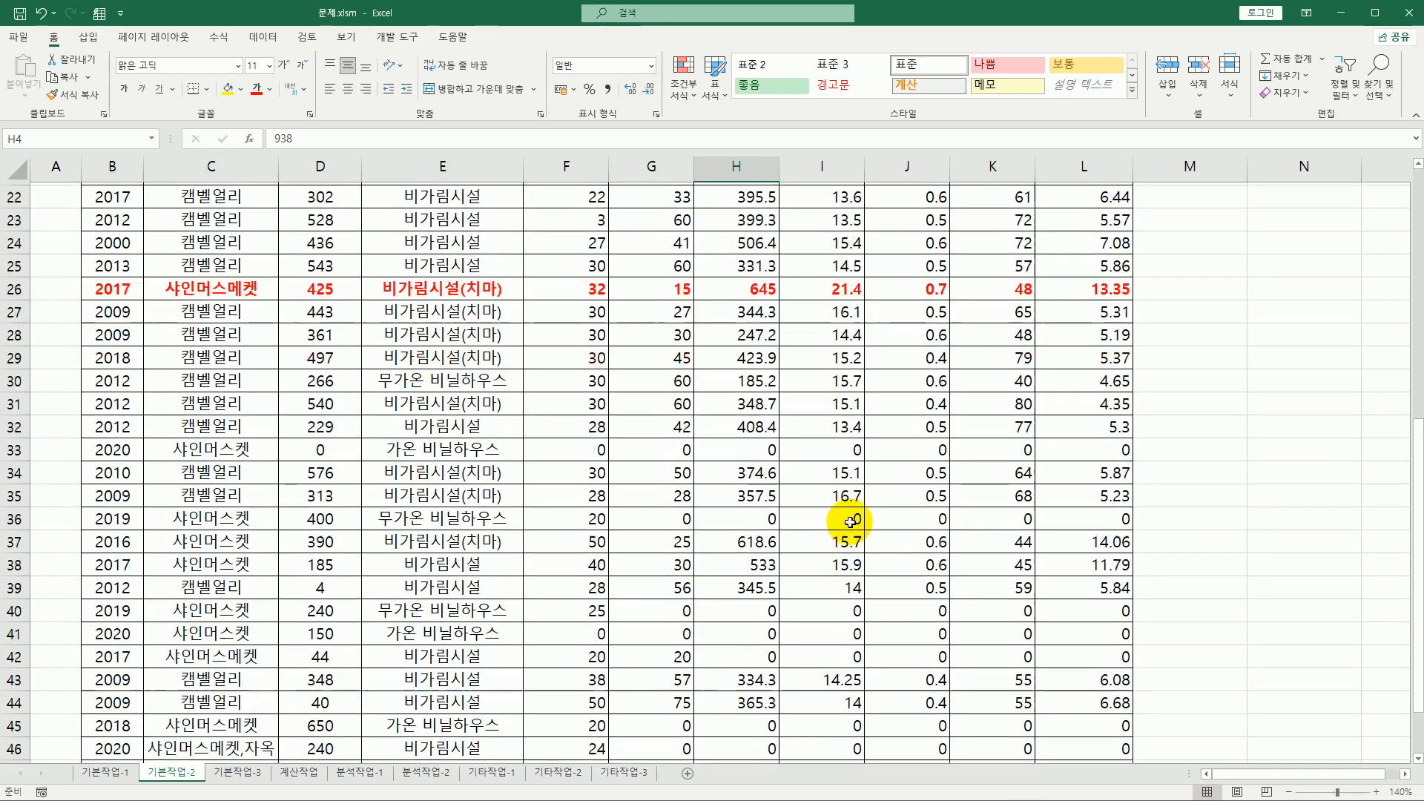
scroll(847, 523, "up", 6)
scroll(848, 523, "up", 6)
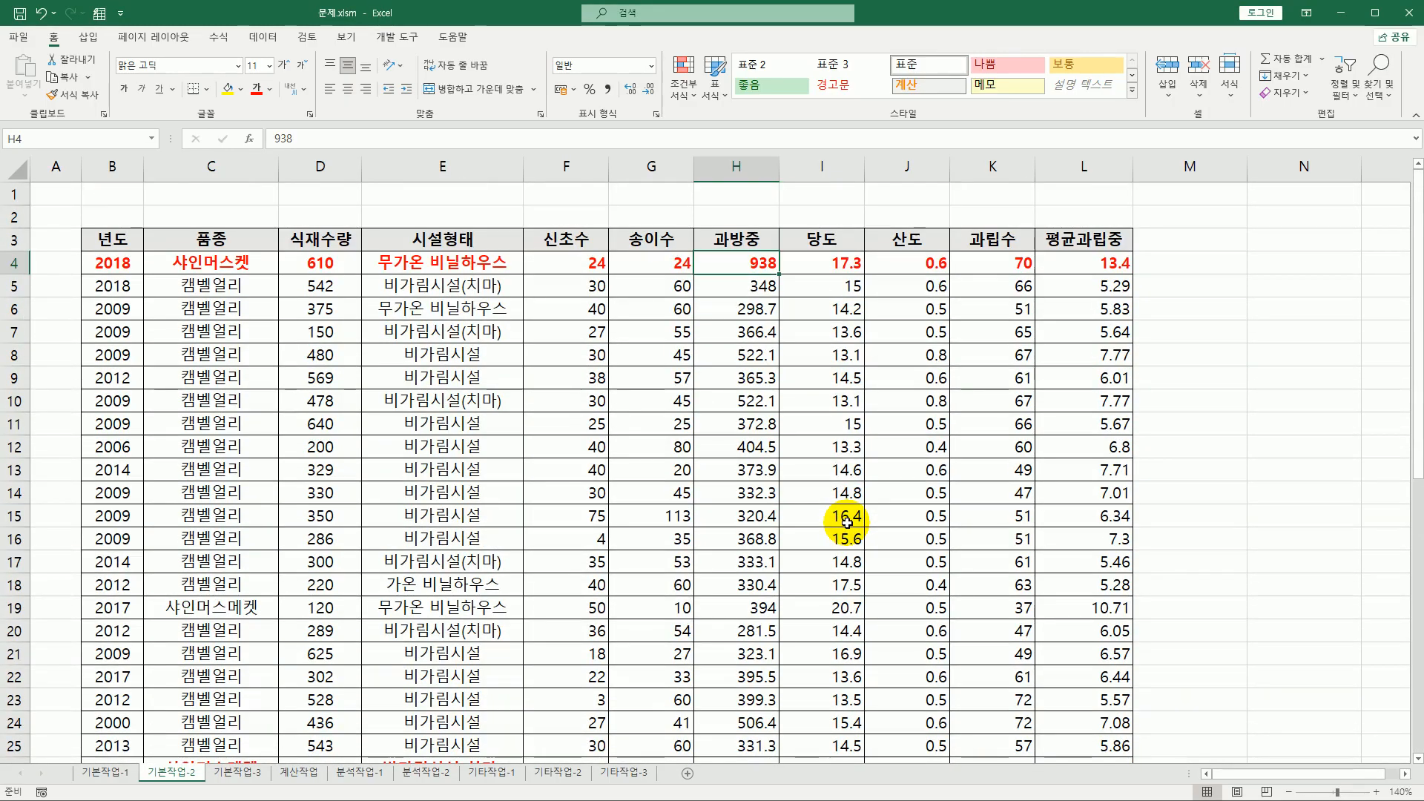
scroll(843, 522, "down", 3)
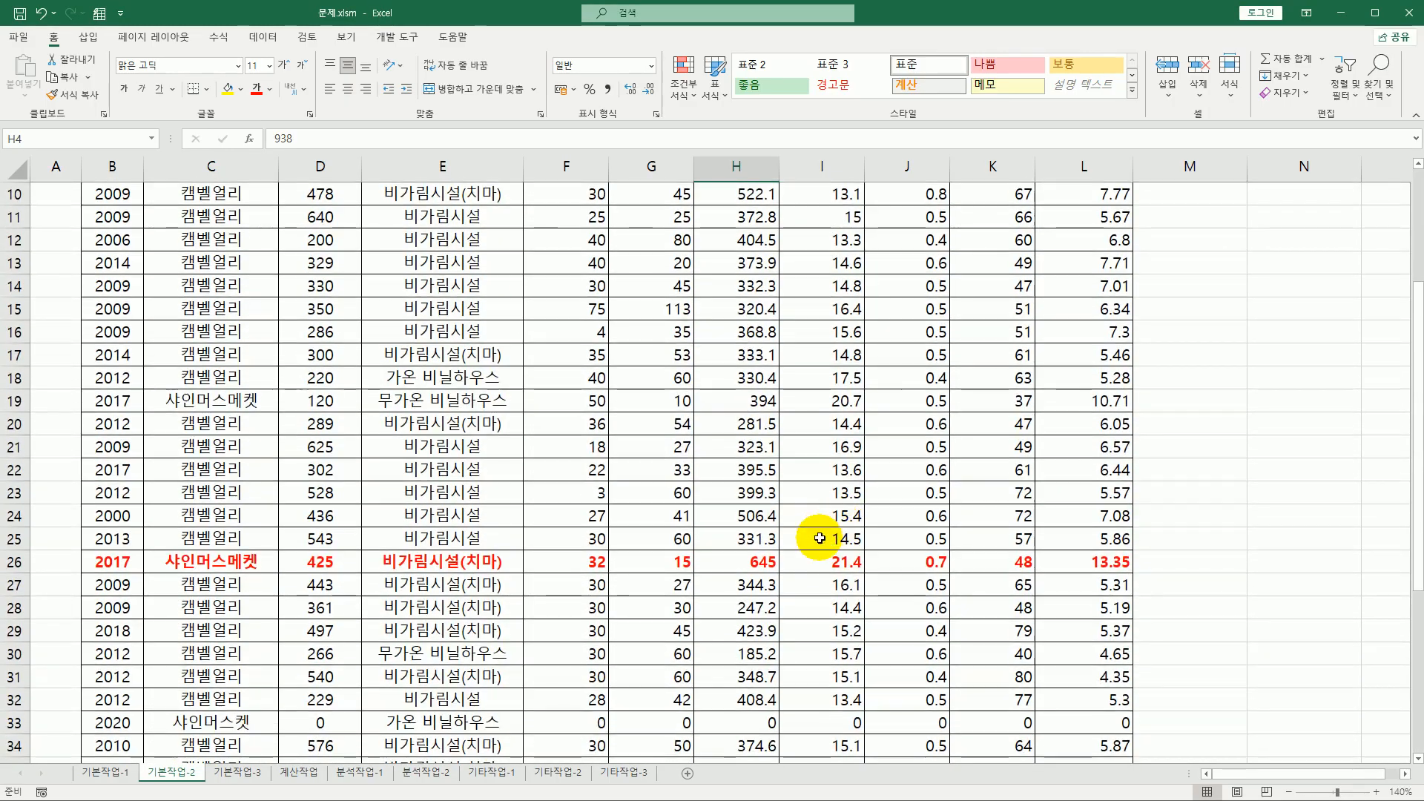
left_click(755, 564)
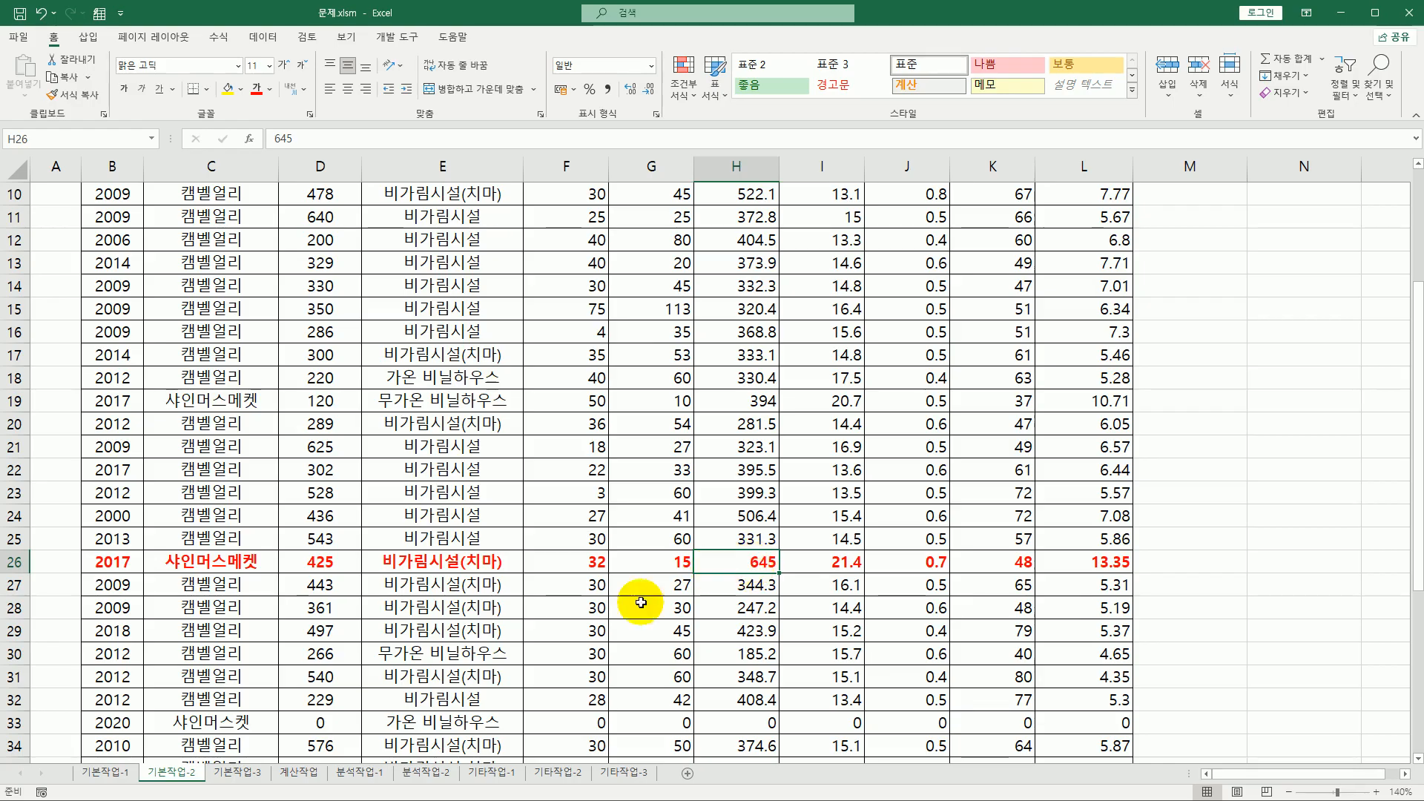
- On the 기본작업-3 sheet, set the table B3:J53, including its heading row, as the print area
left_click(237, 772)
scroll(417, 639, "up", 2)
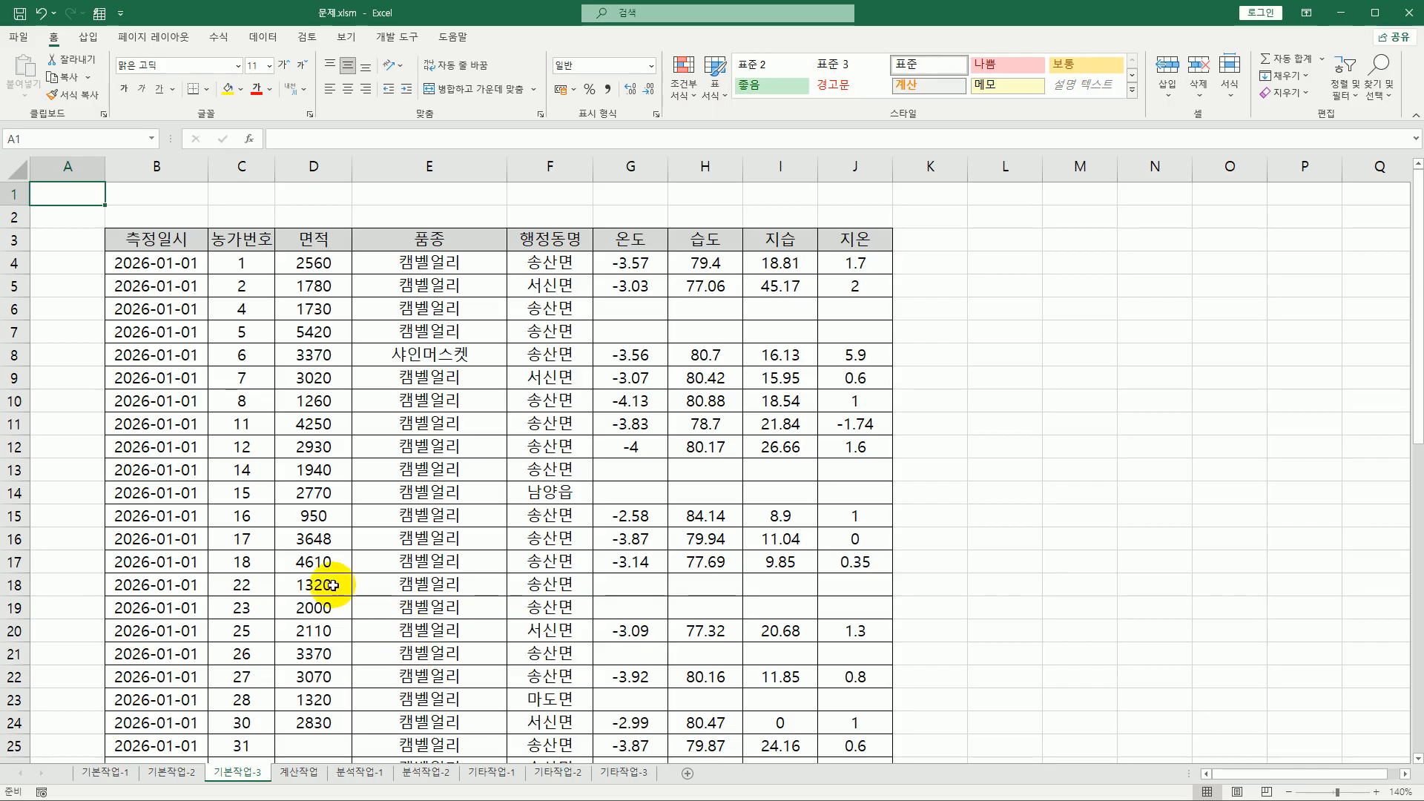
left_click_drag(160, 245, 862, 715)
scroll(862, 715, "up", 10)
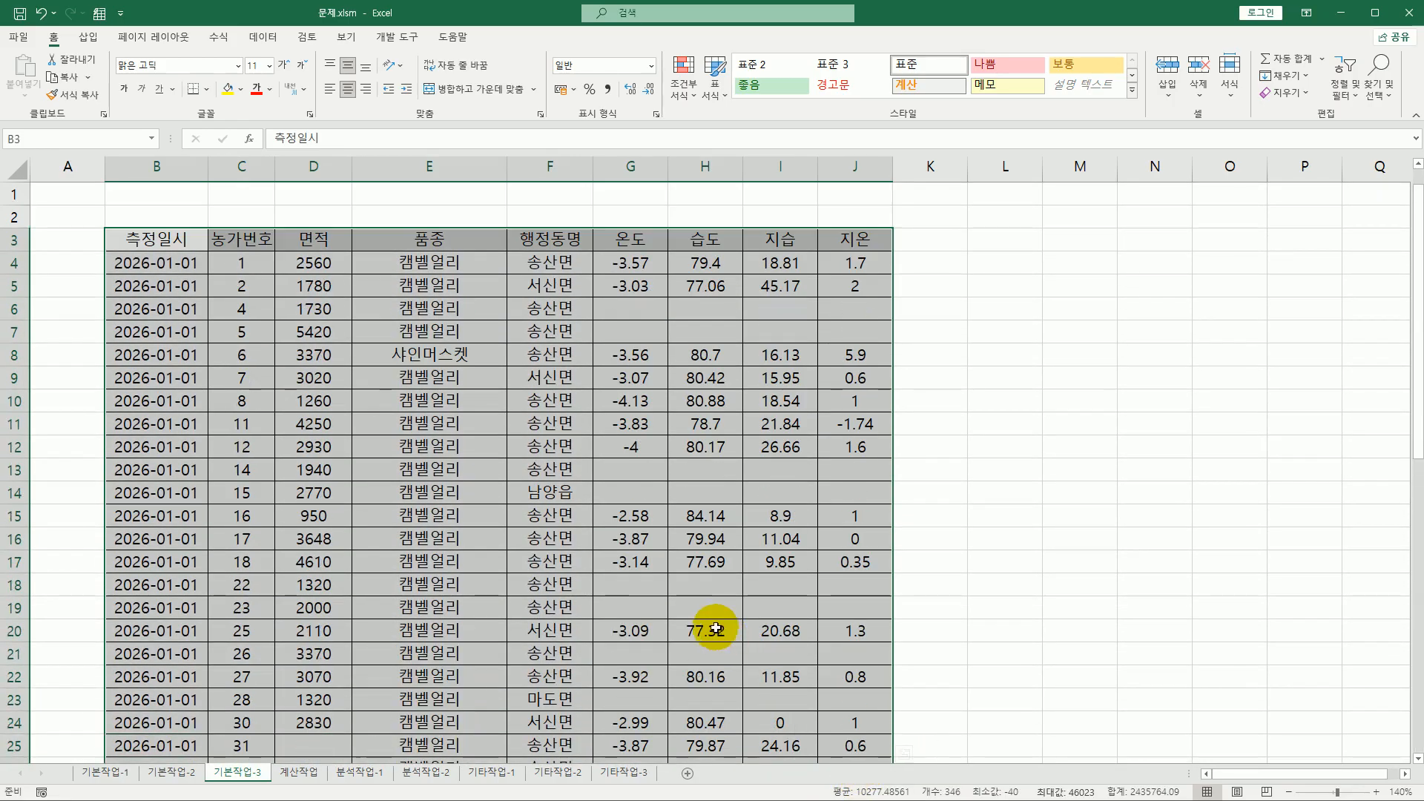
left_click(172, 37)
left_click(208, 99)
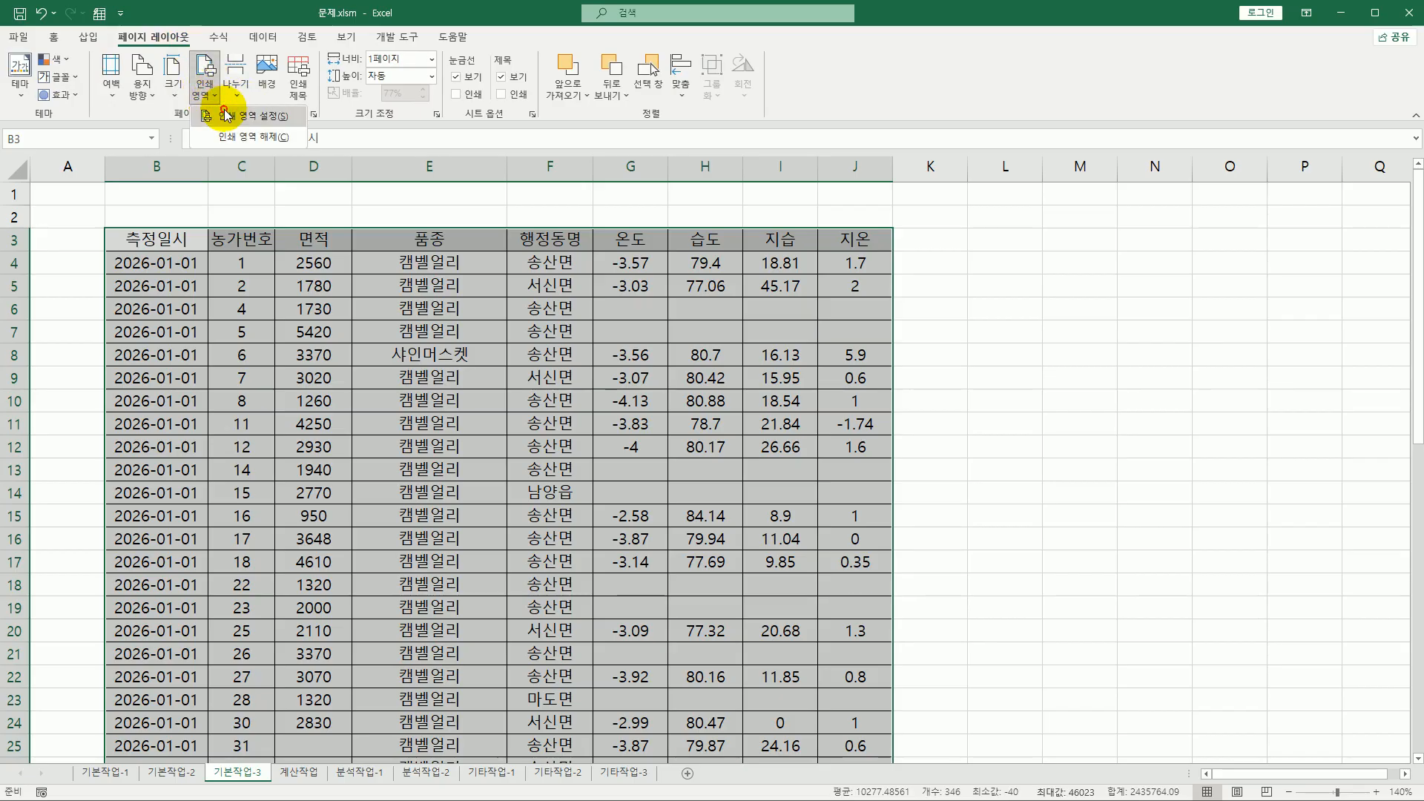
left_click(226, 115)
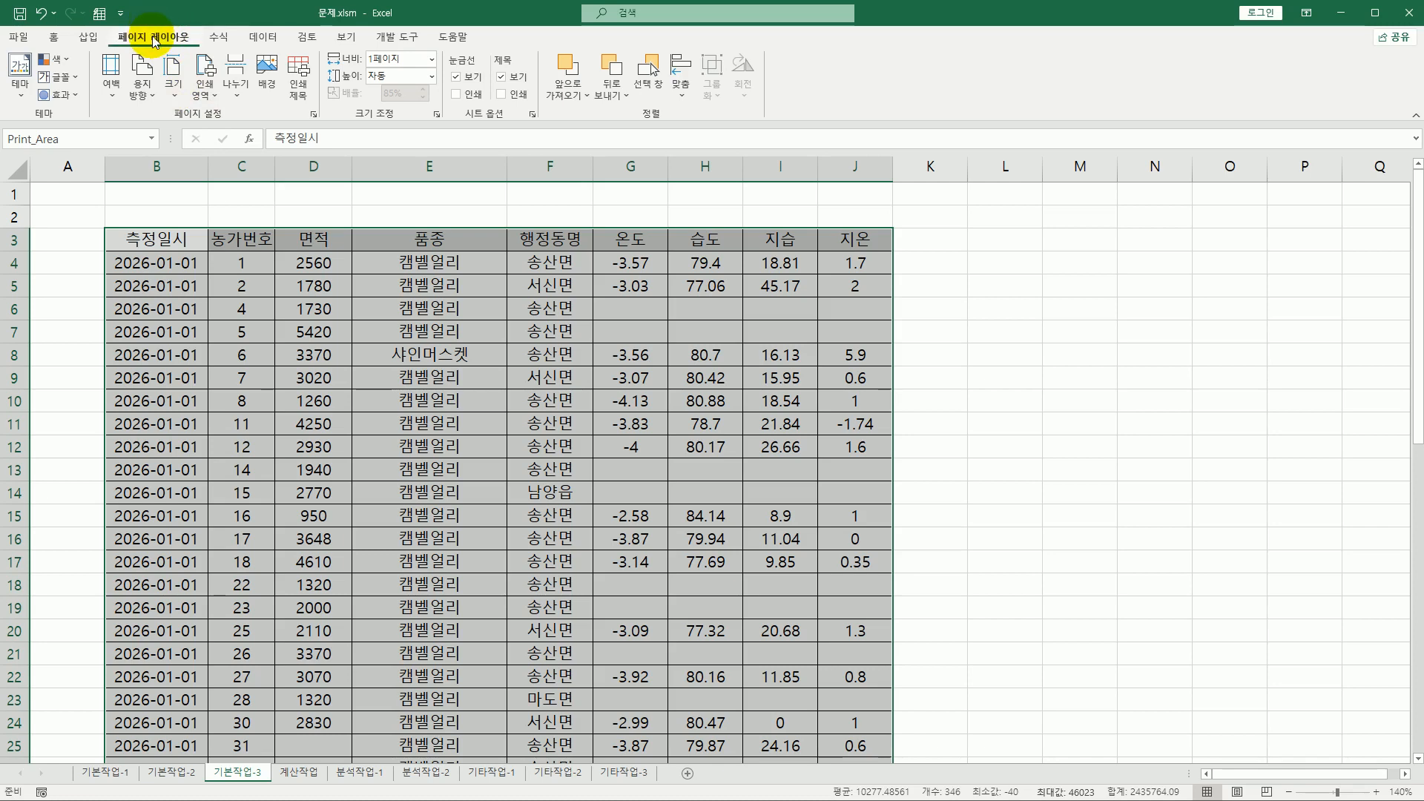
- Set row 3 ($3:$3) as the print title row that repeats on every page
left_click(295, 80)
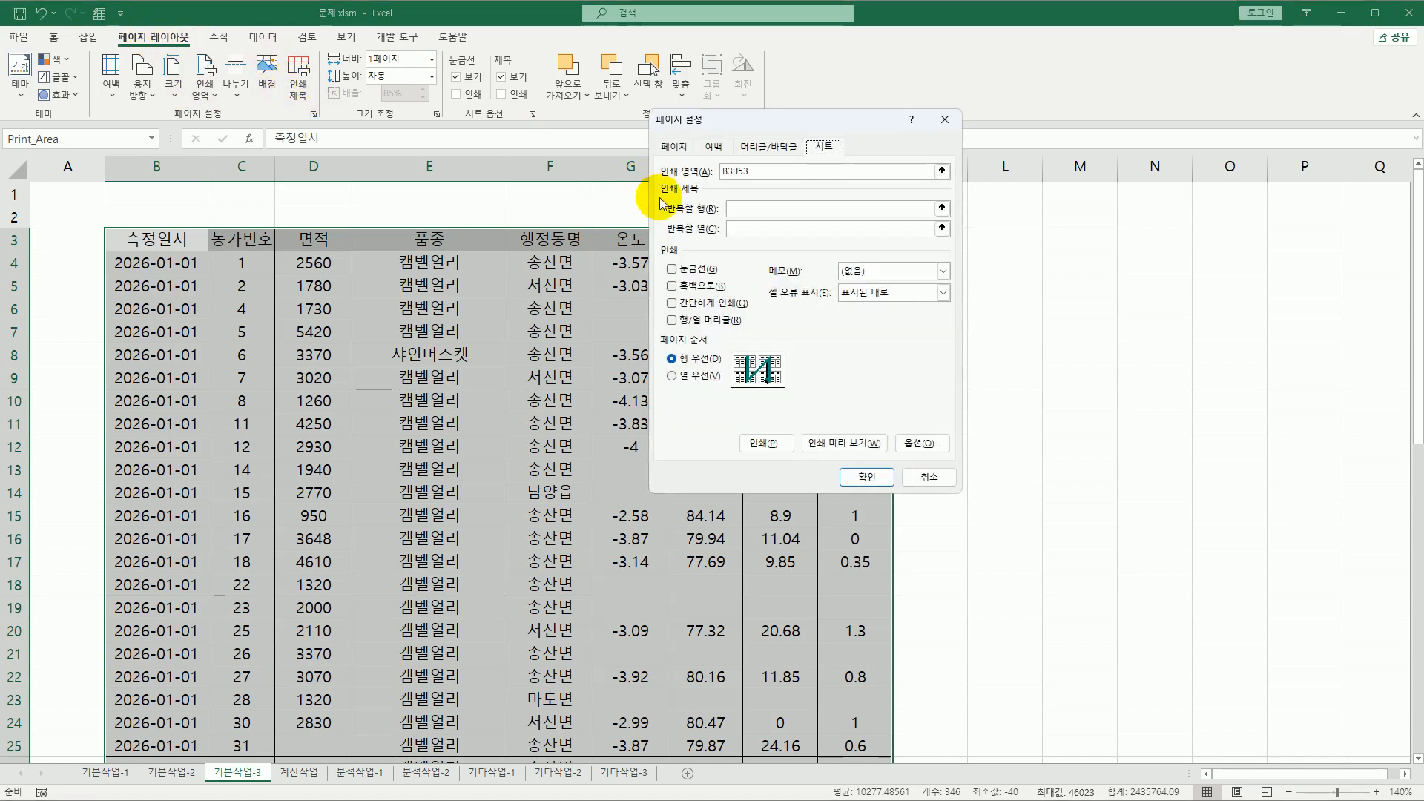
left_click(758, 210)
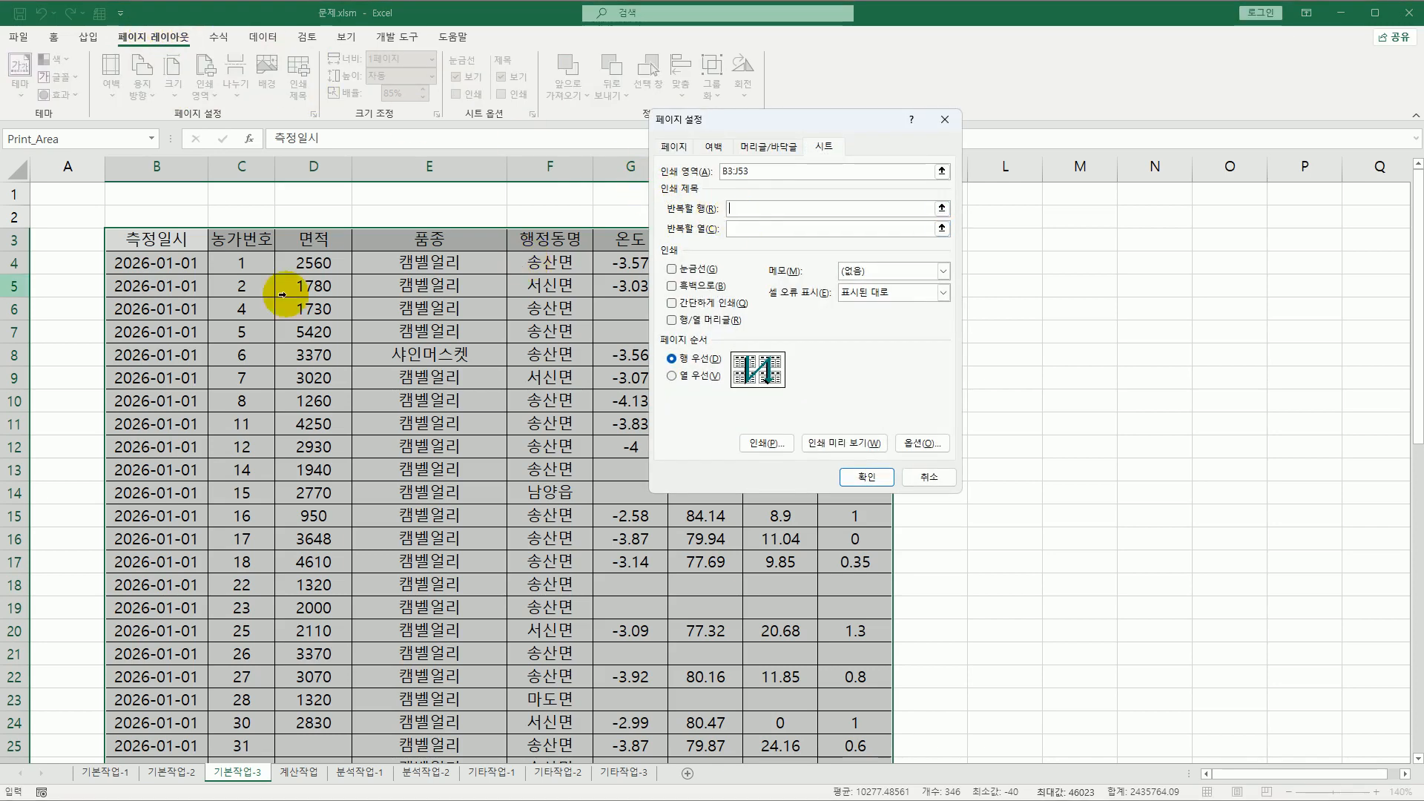
left_click(15, 239)
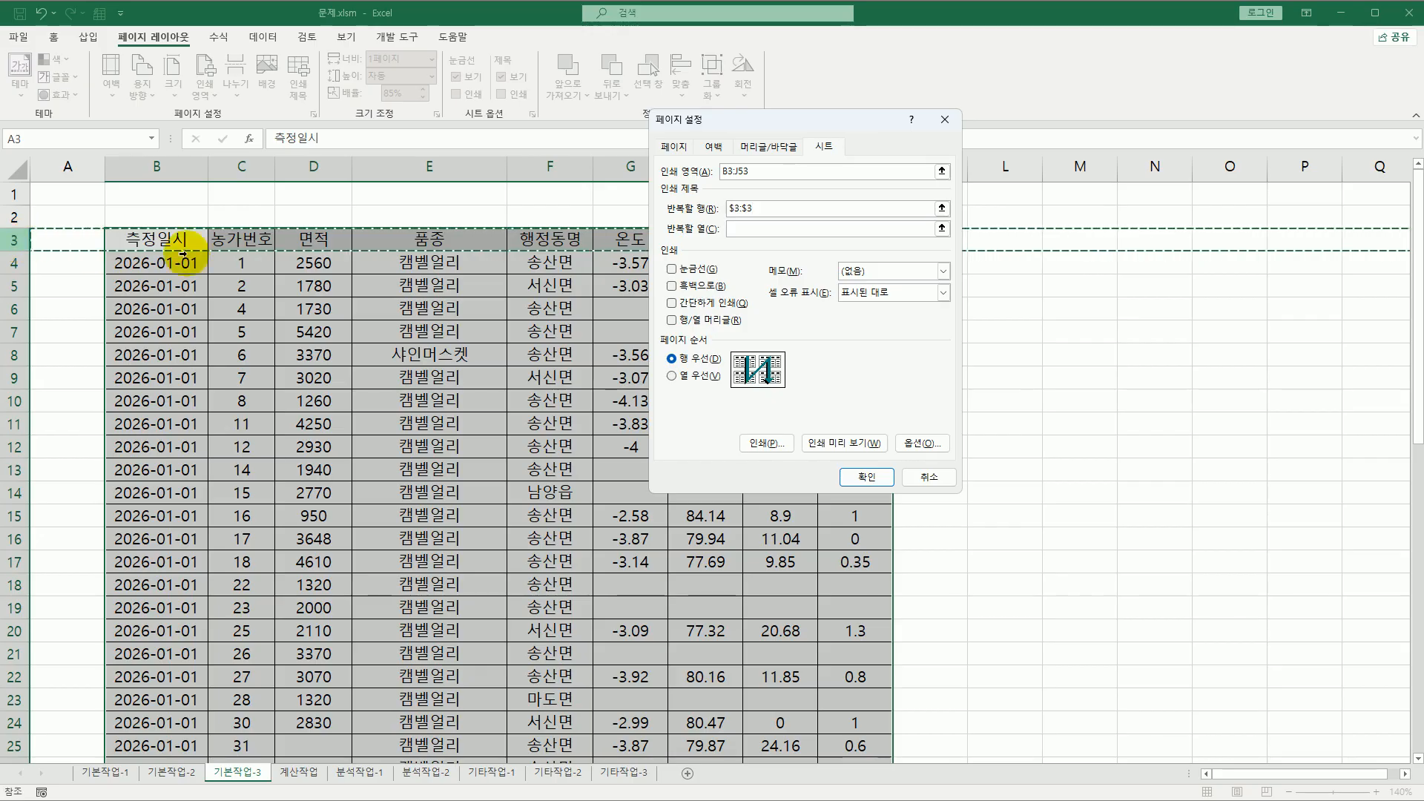
- Switch the page scaling from automatic fit to a fixed enlargement/reduction ratio of 100%
left_click(674, 146)
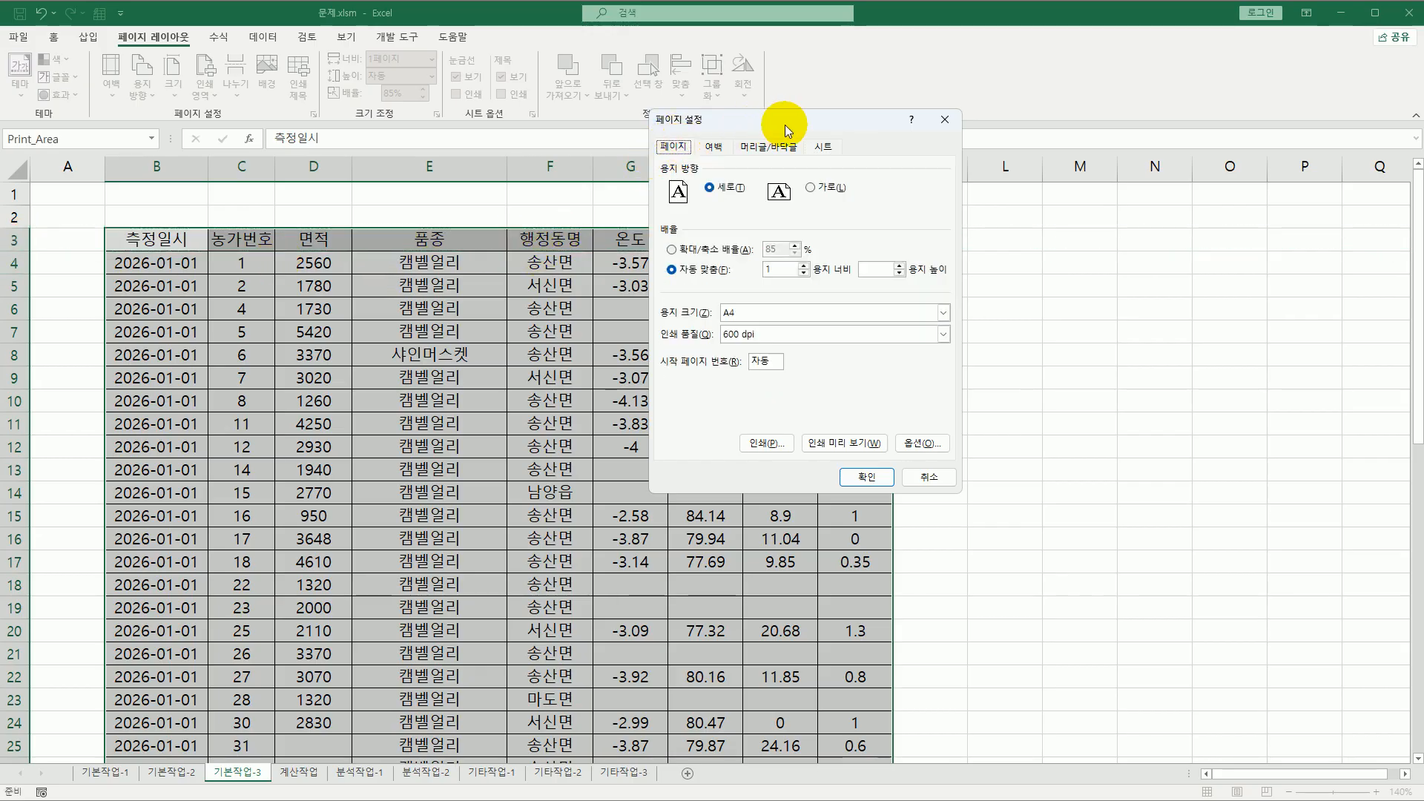
left_click_drag(785, 124, 1047, 170)
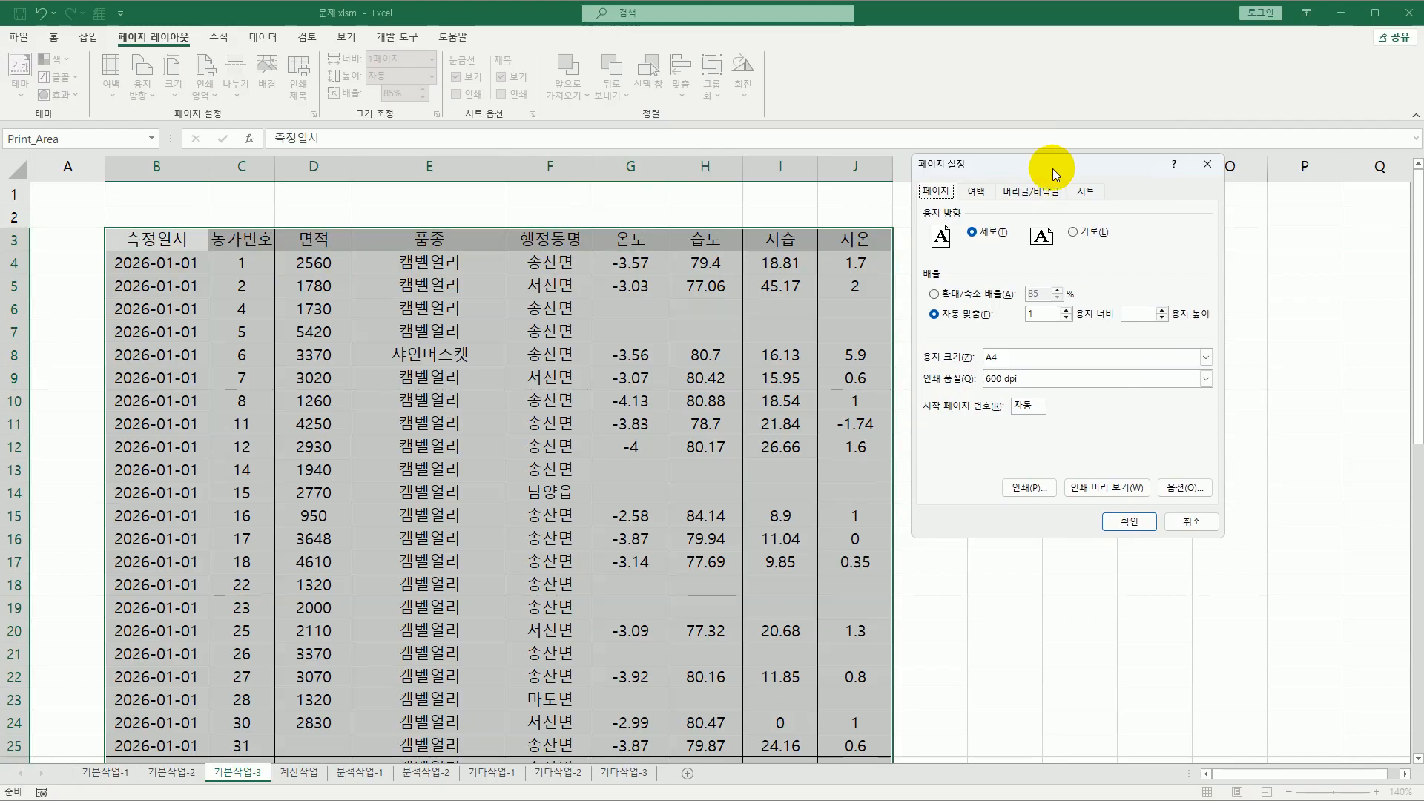
left_click(942, 294)
double_click(1038, 293)
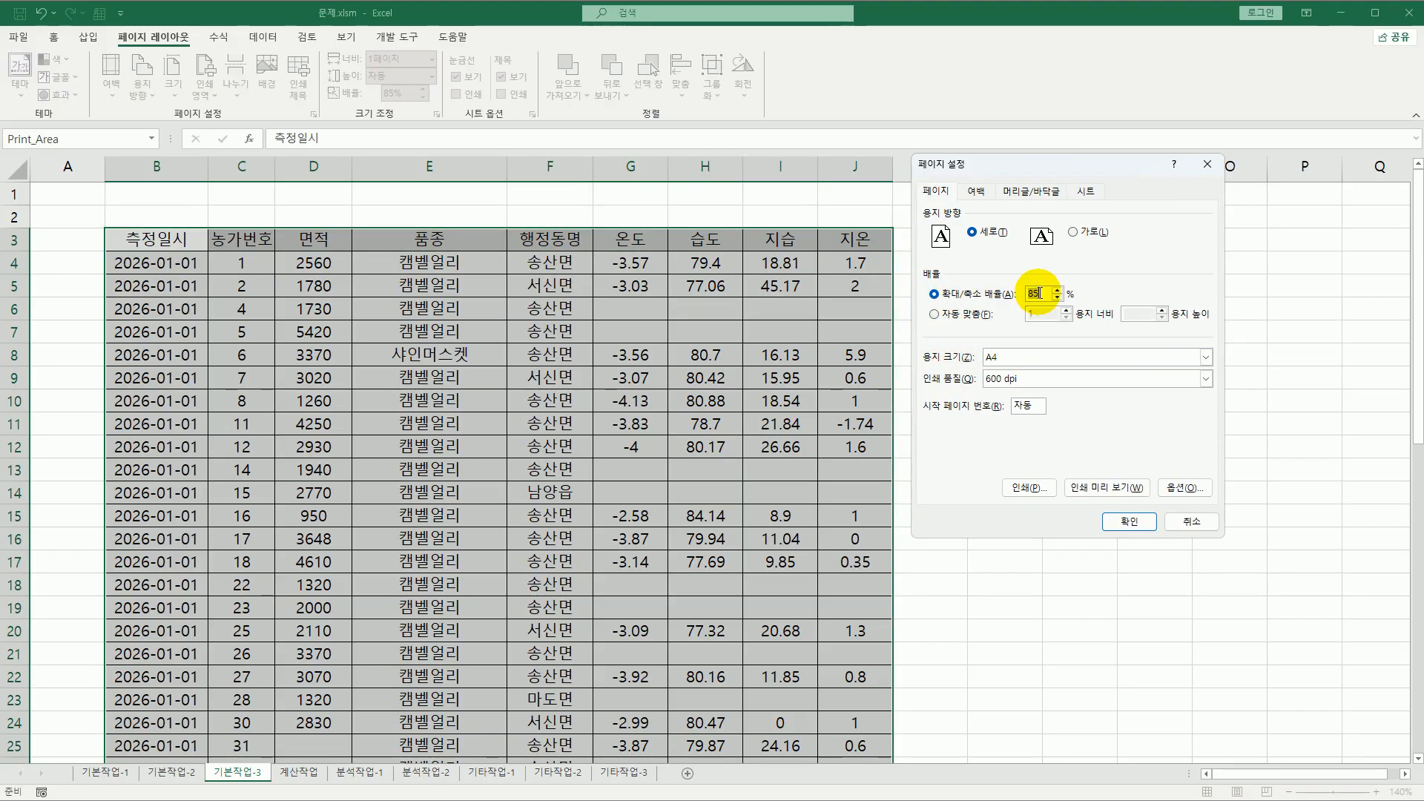
type("100")
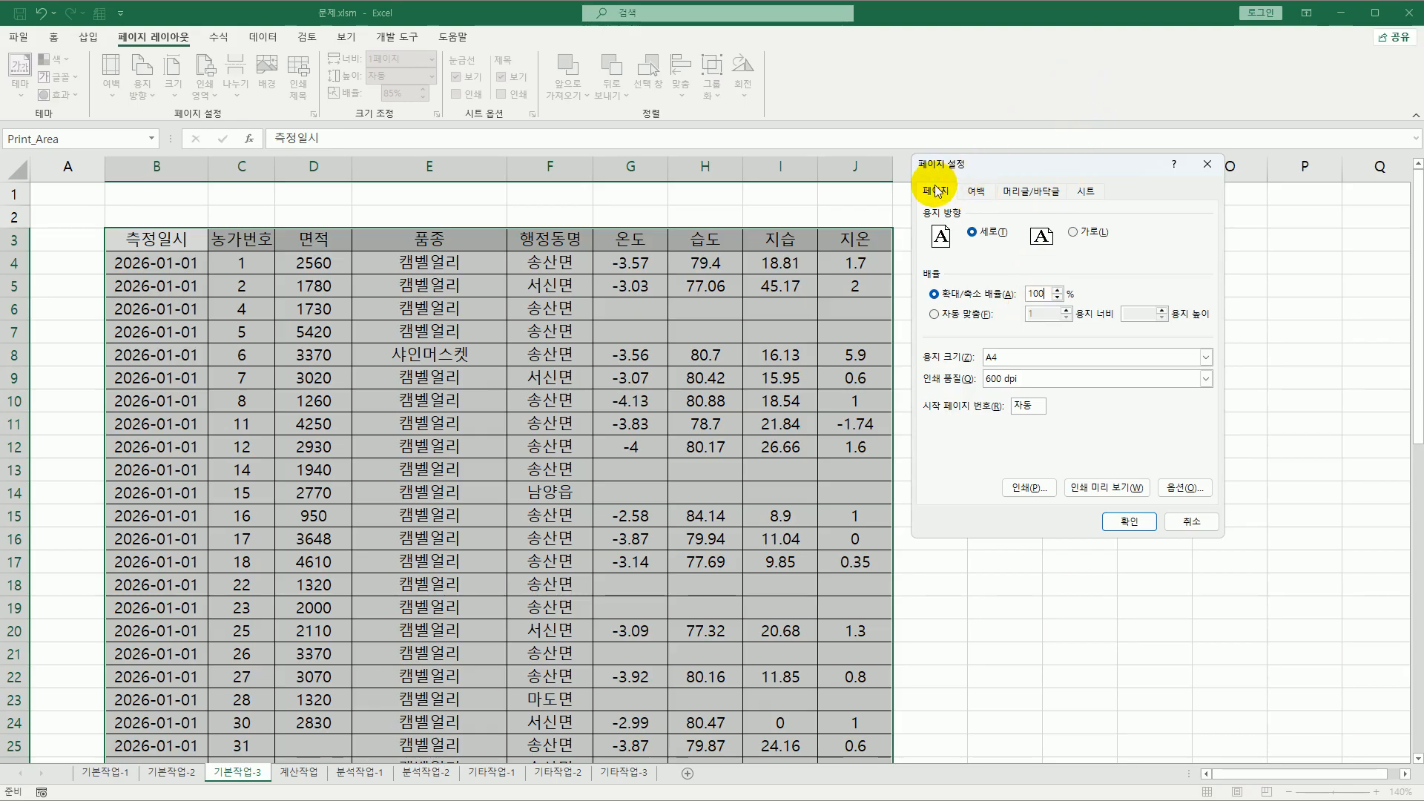
- Set the paper orientation to landscape and center the printout horizontally on the page
left_click(1073, 233)
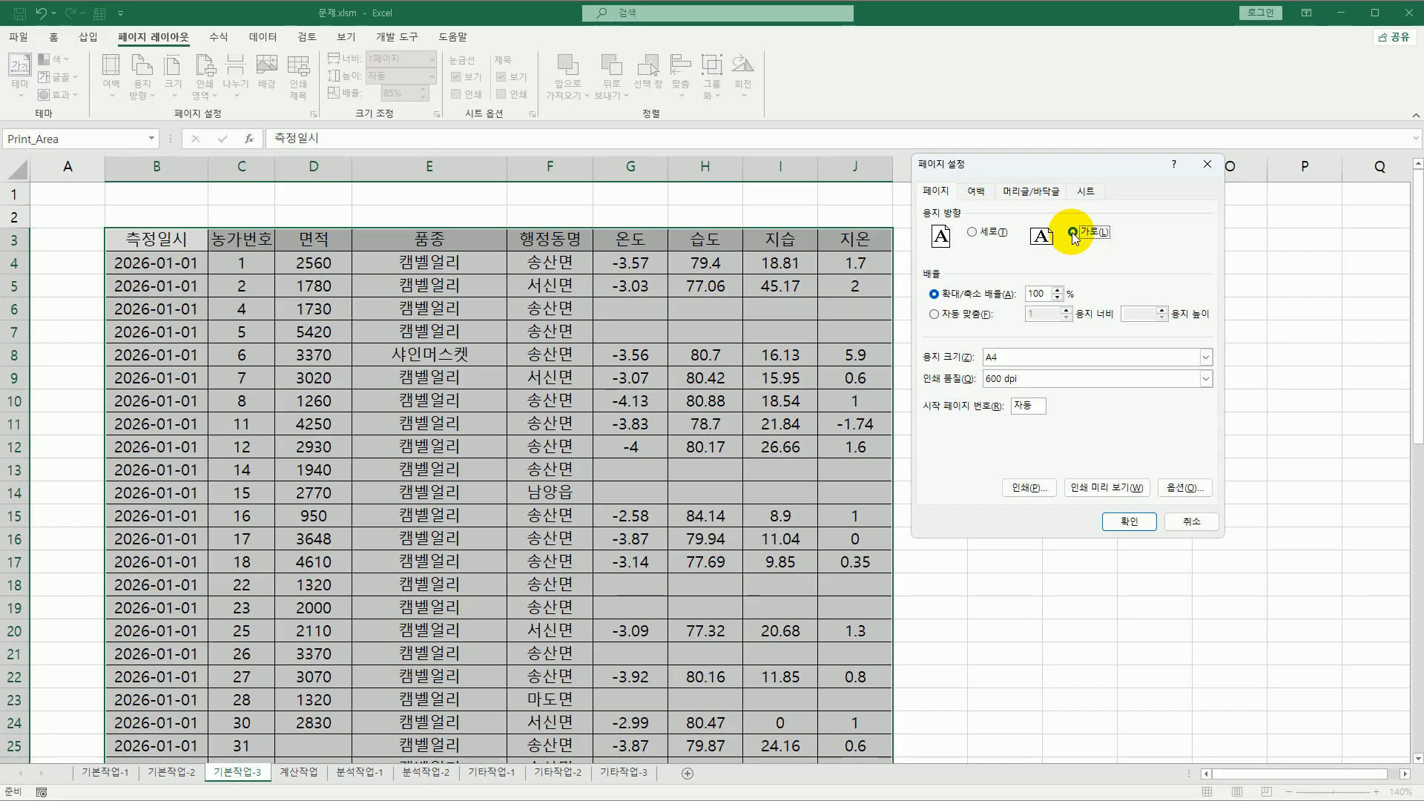
left_click(987, 194)
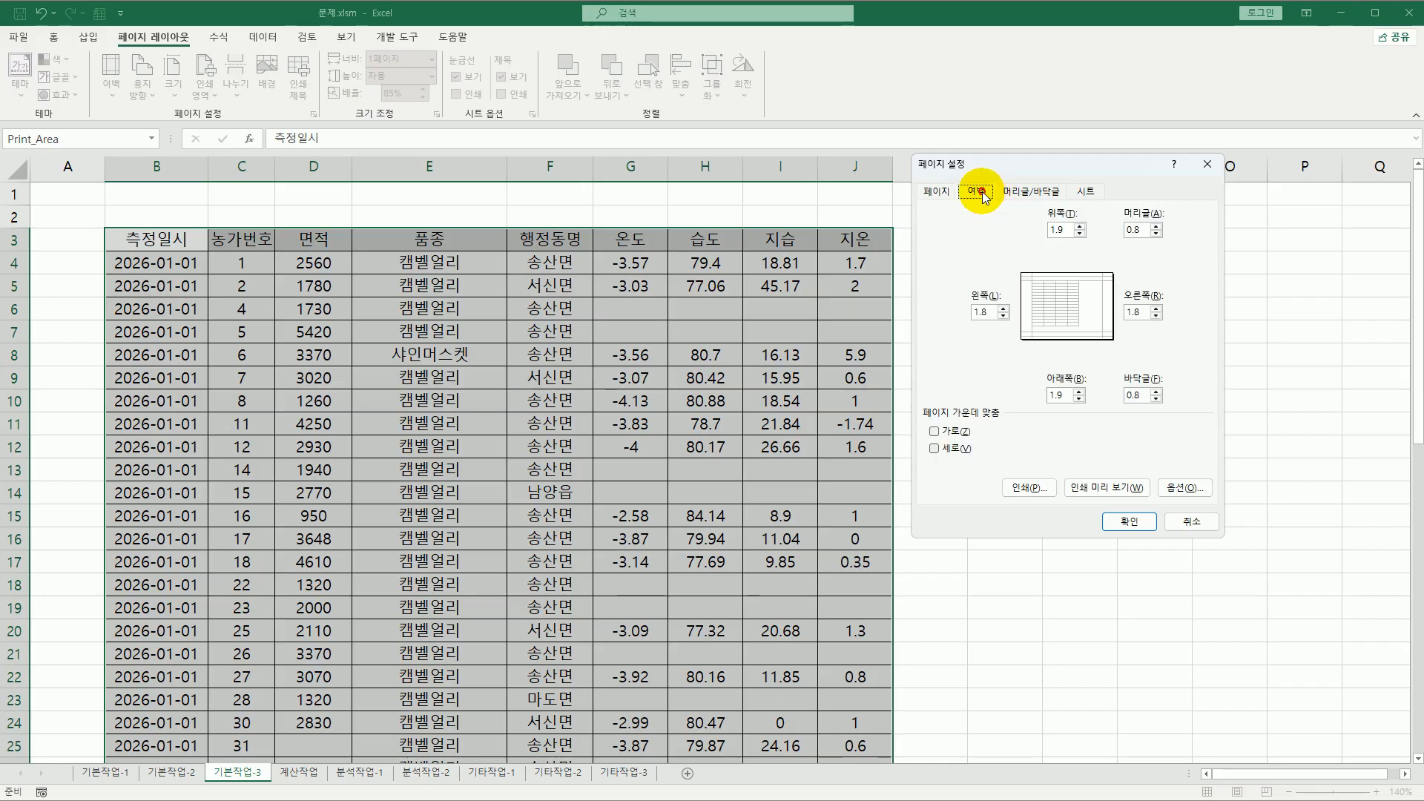
left_click(950, 433)
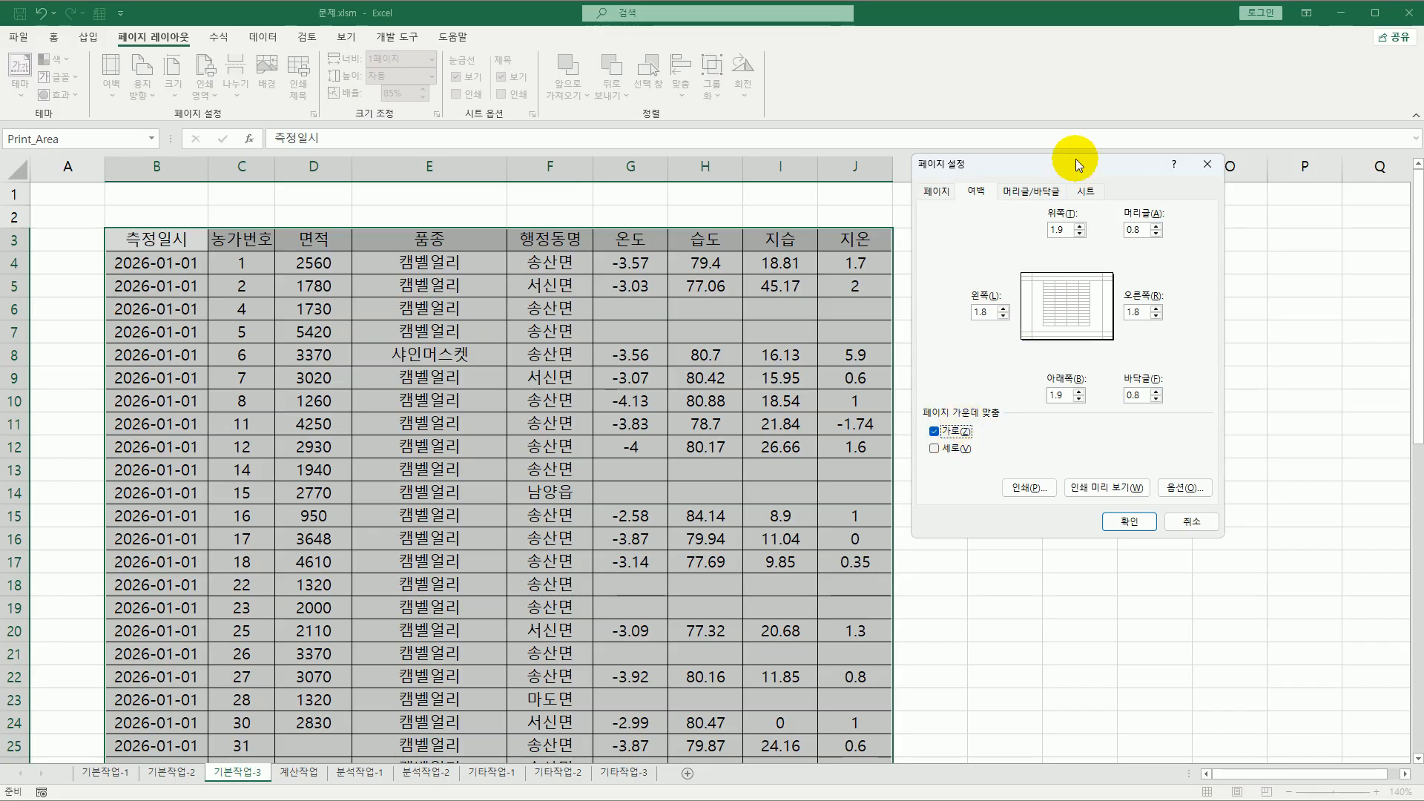
- Add "출력일 : " followed by the current date field to the right section of a custom page header
left_click(1030, 195)
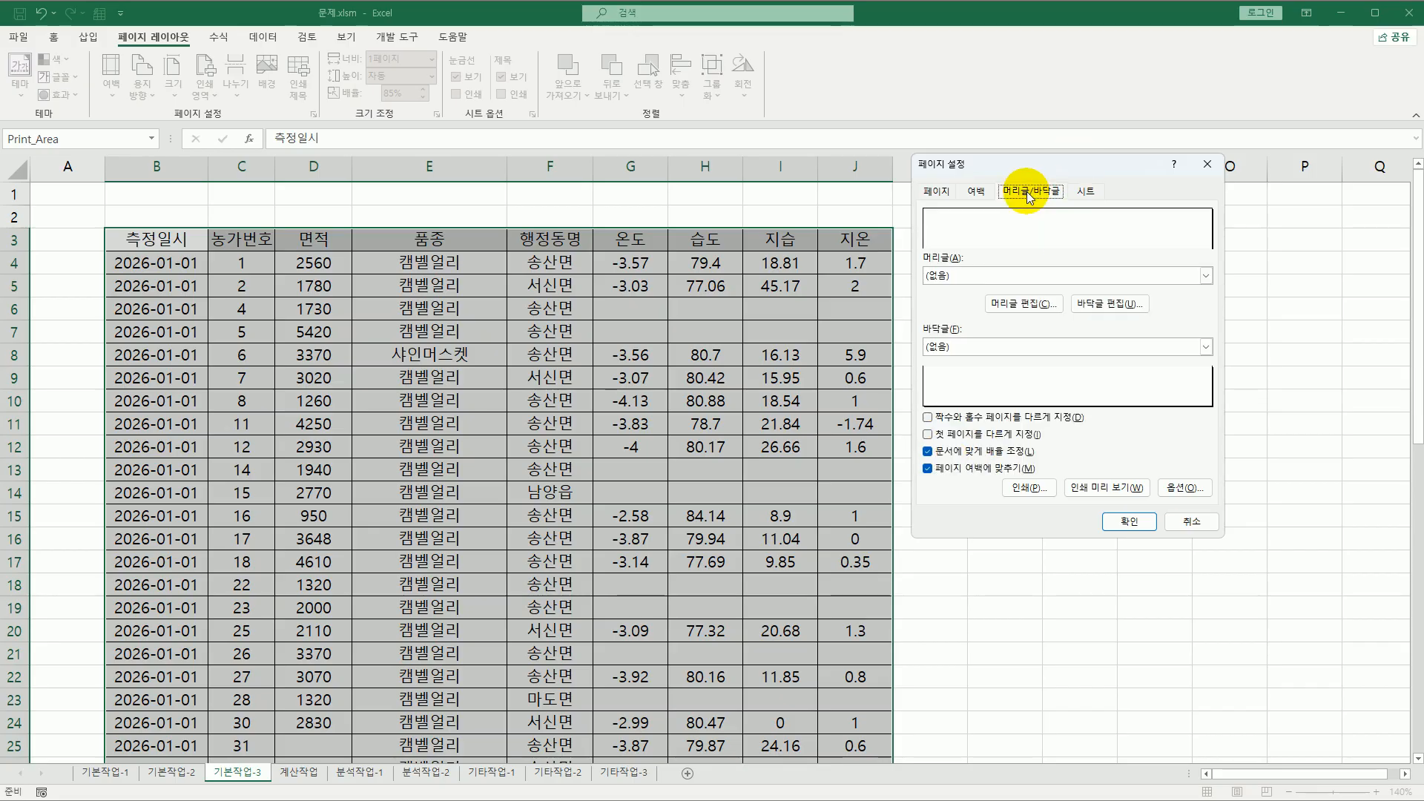
left_click(1024, 304)
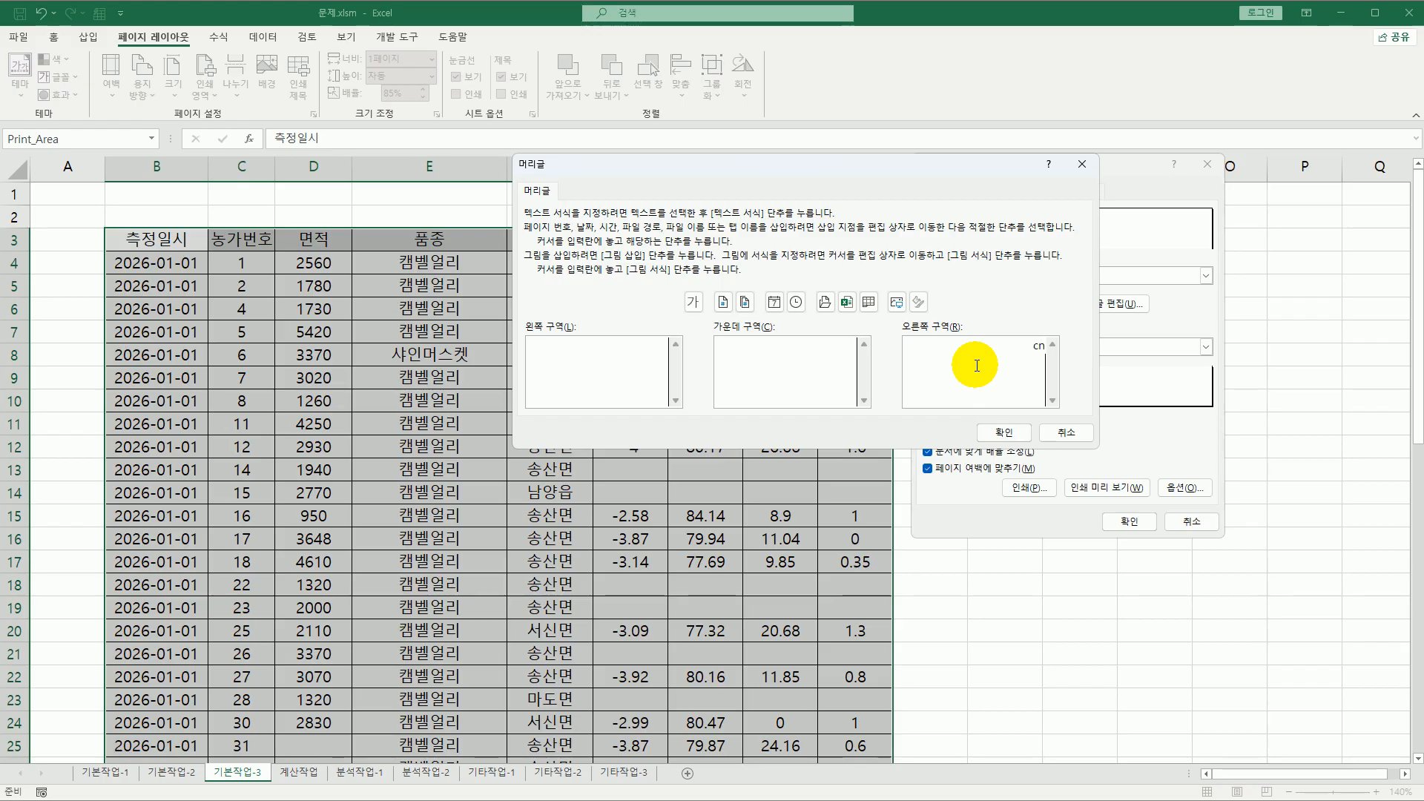
type("출력일 :")
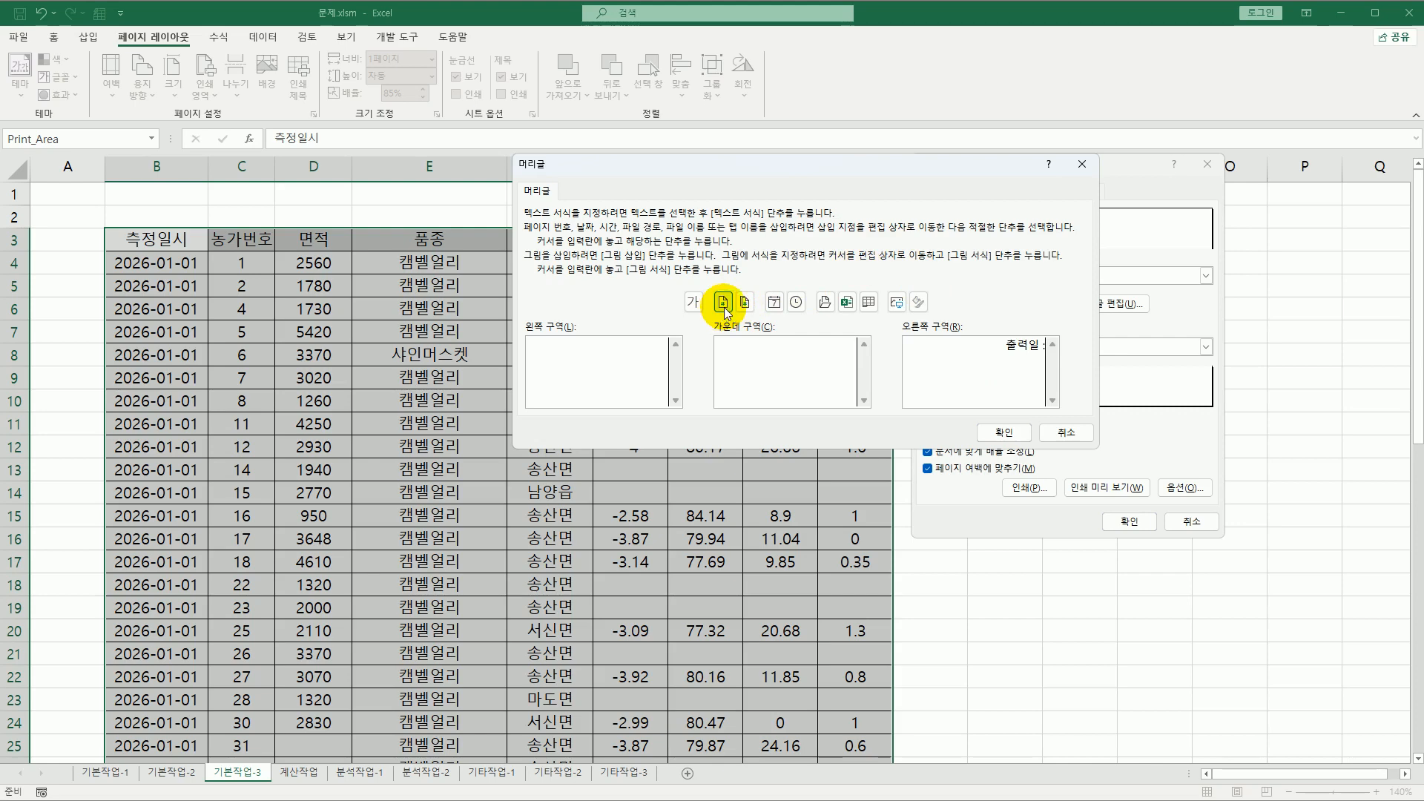
left_click(774, 304)
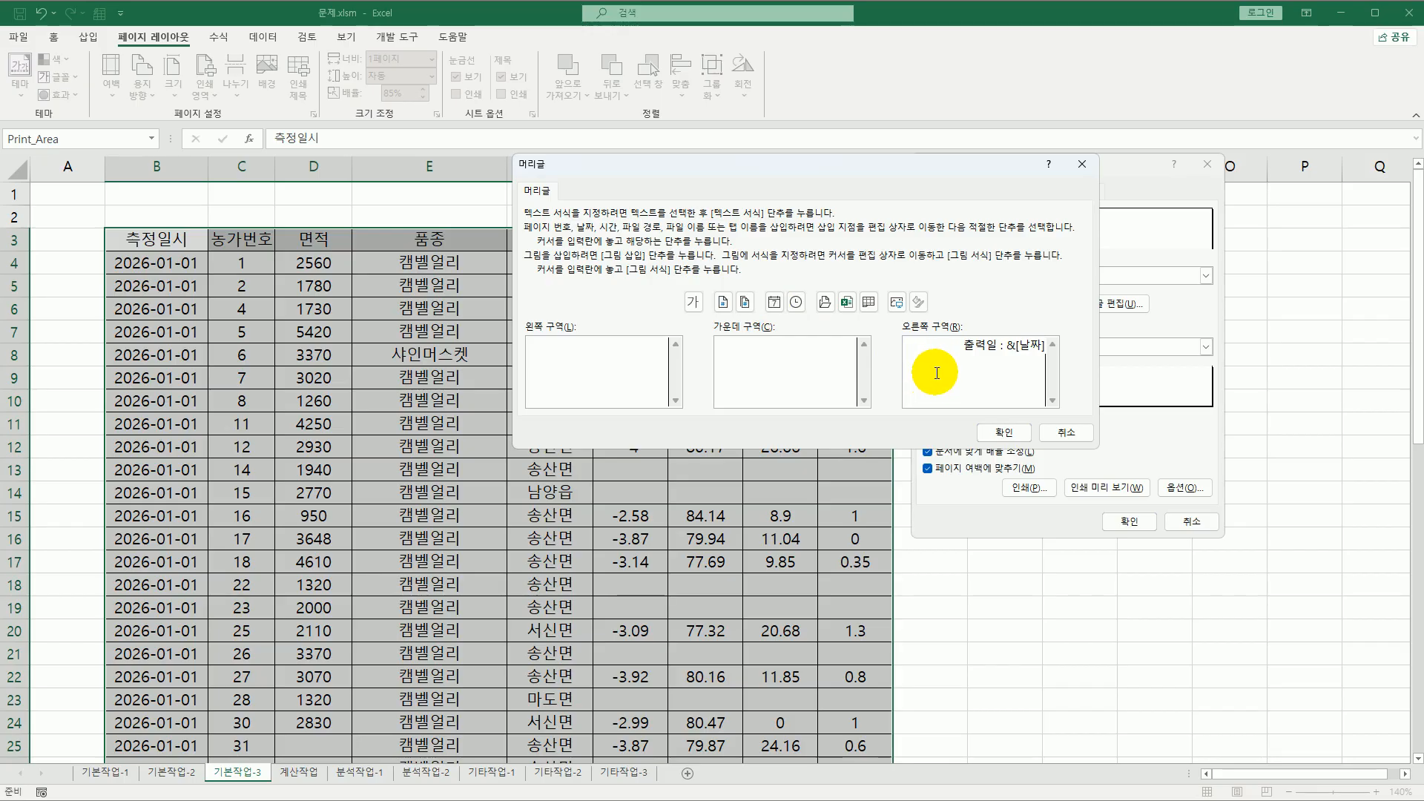
- Set the font of the header's right-section text to 궁서 and apply the header
left_click(957, 346)
left_click_drag(957, 346, 1046, 347)
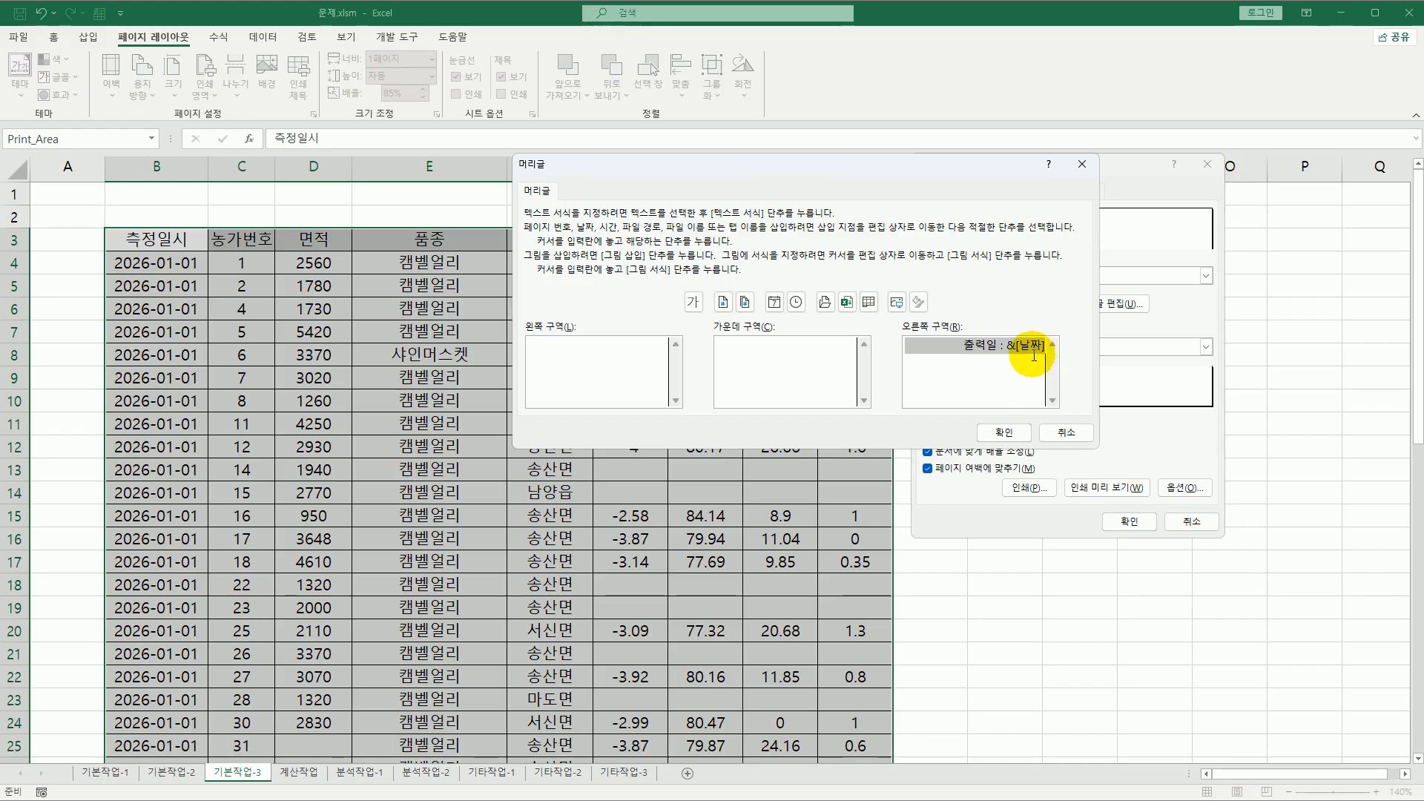
left_click(695, 304)
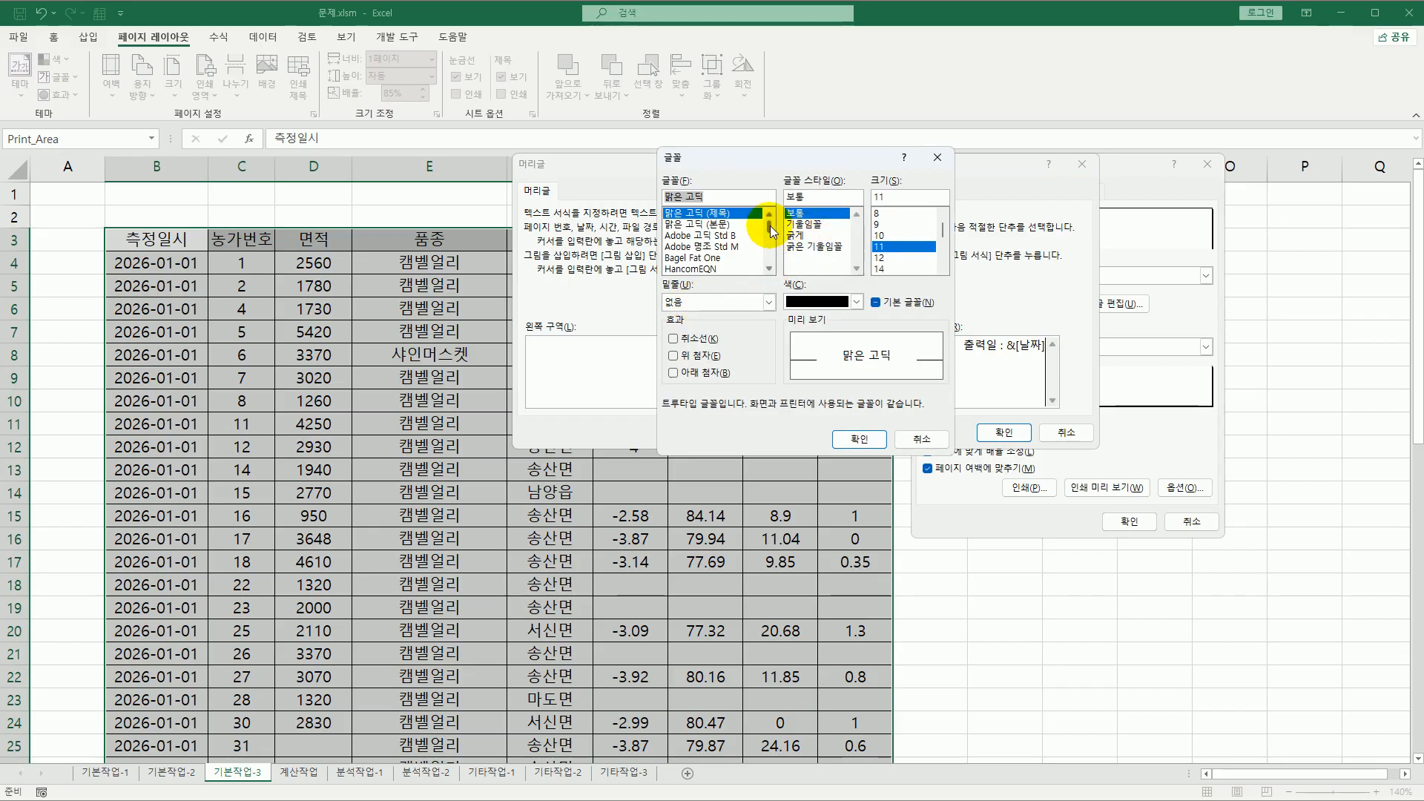
mouse_move(769, 226)
left_mouse_down()
mouse_move(770, 256)
mouse_move(771, 230)
left_mouse_up()
left_click(701, 223)
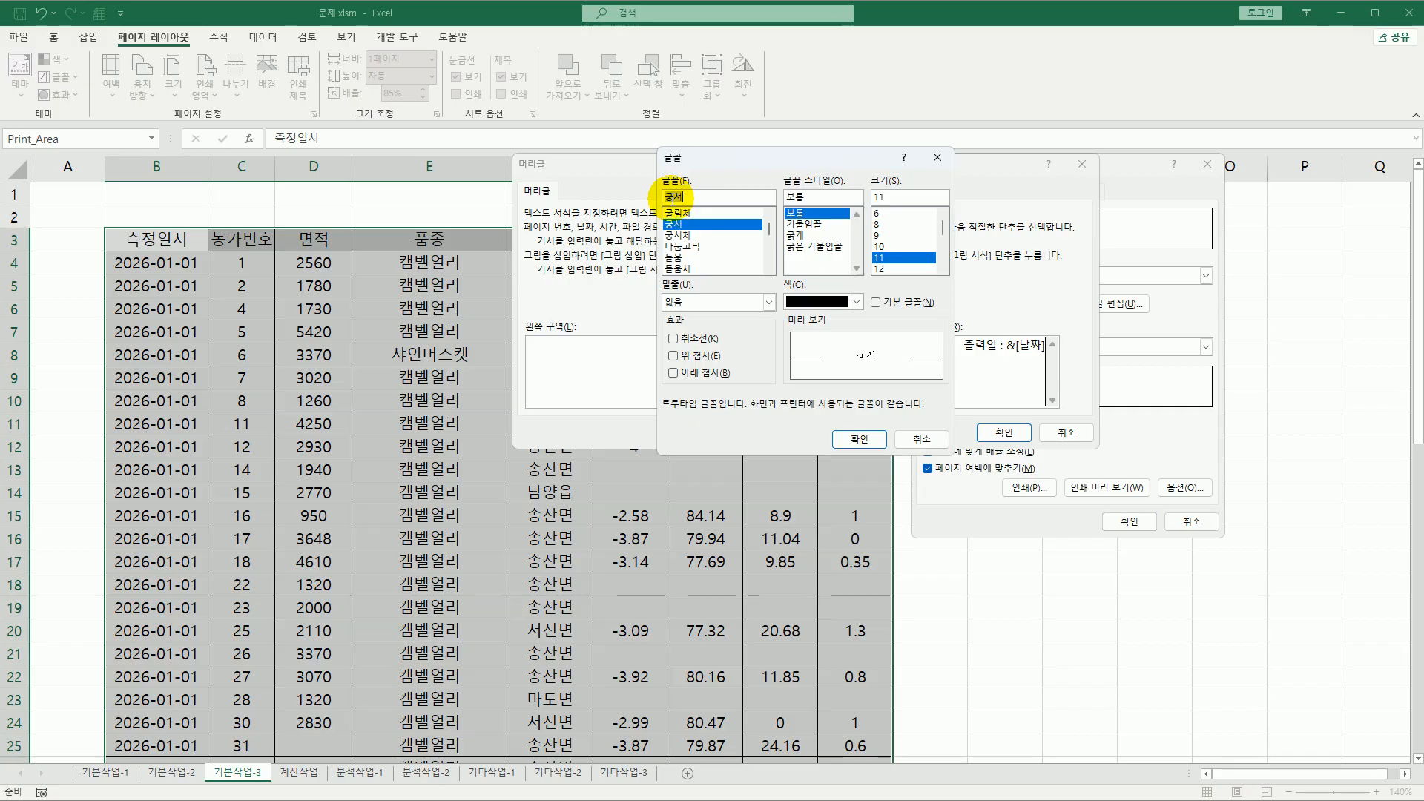
left_click(854, 437)
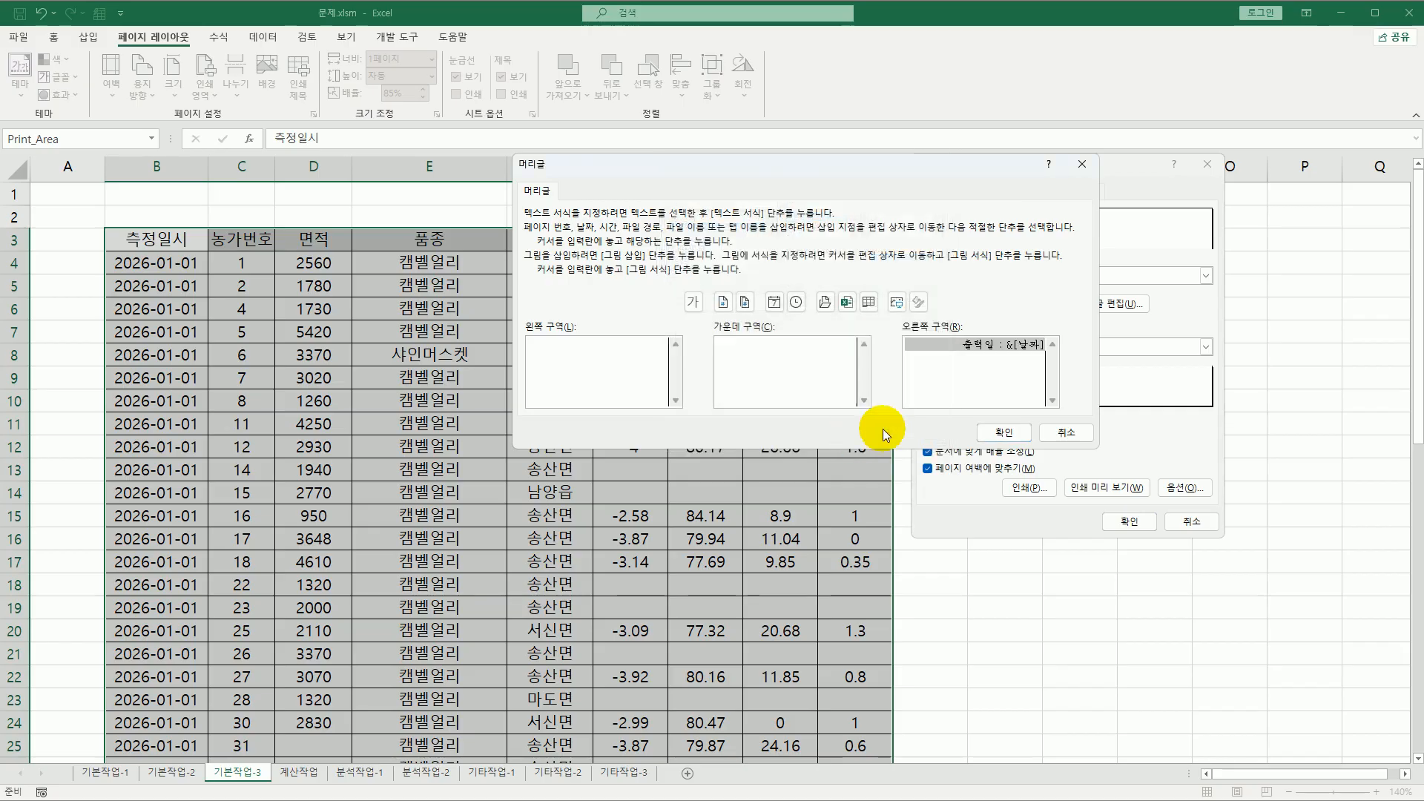
left_click(1007, 434)
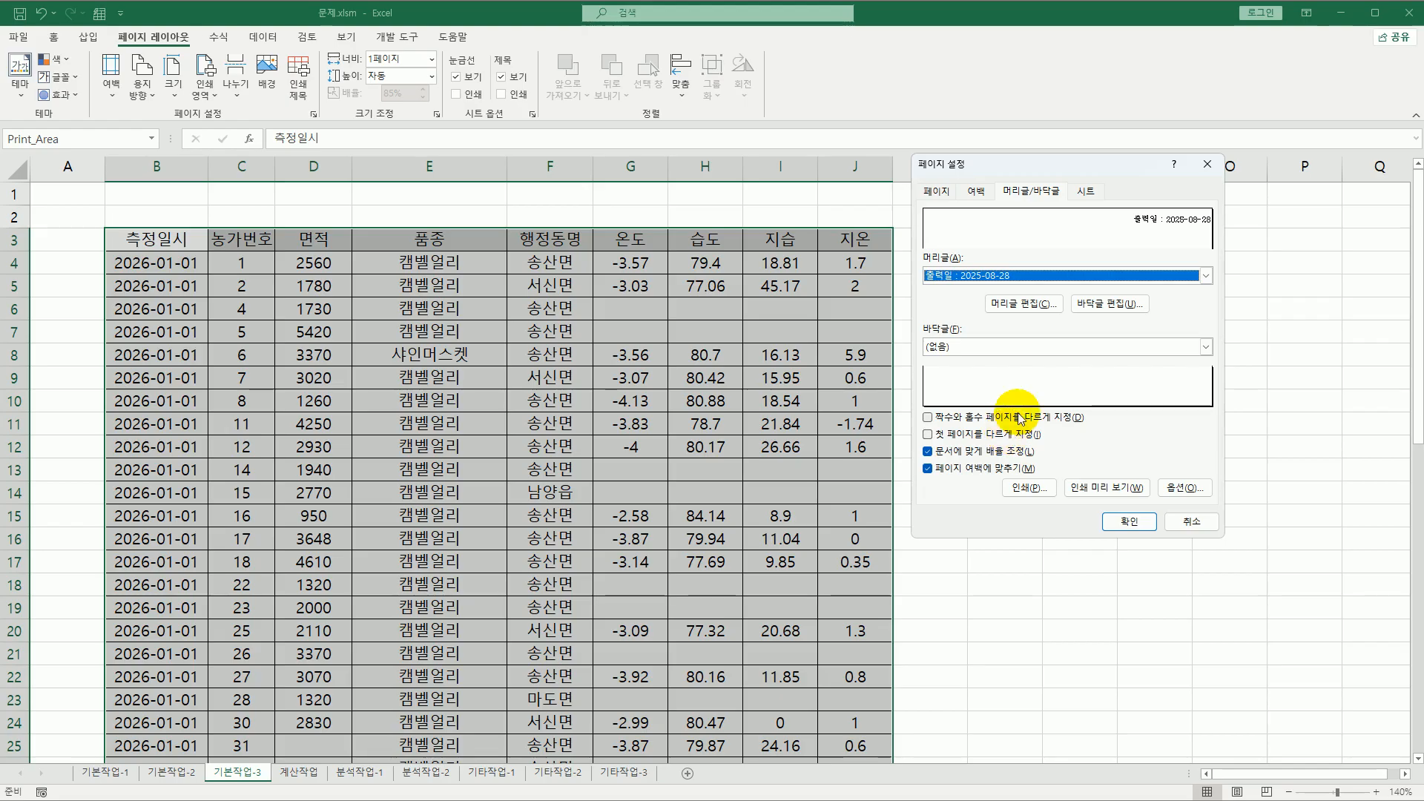
- Create a footer with the page number, "/" and the total page count in its left section, and apply the page setup
left_click(1125, 304)
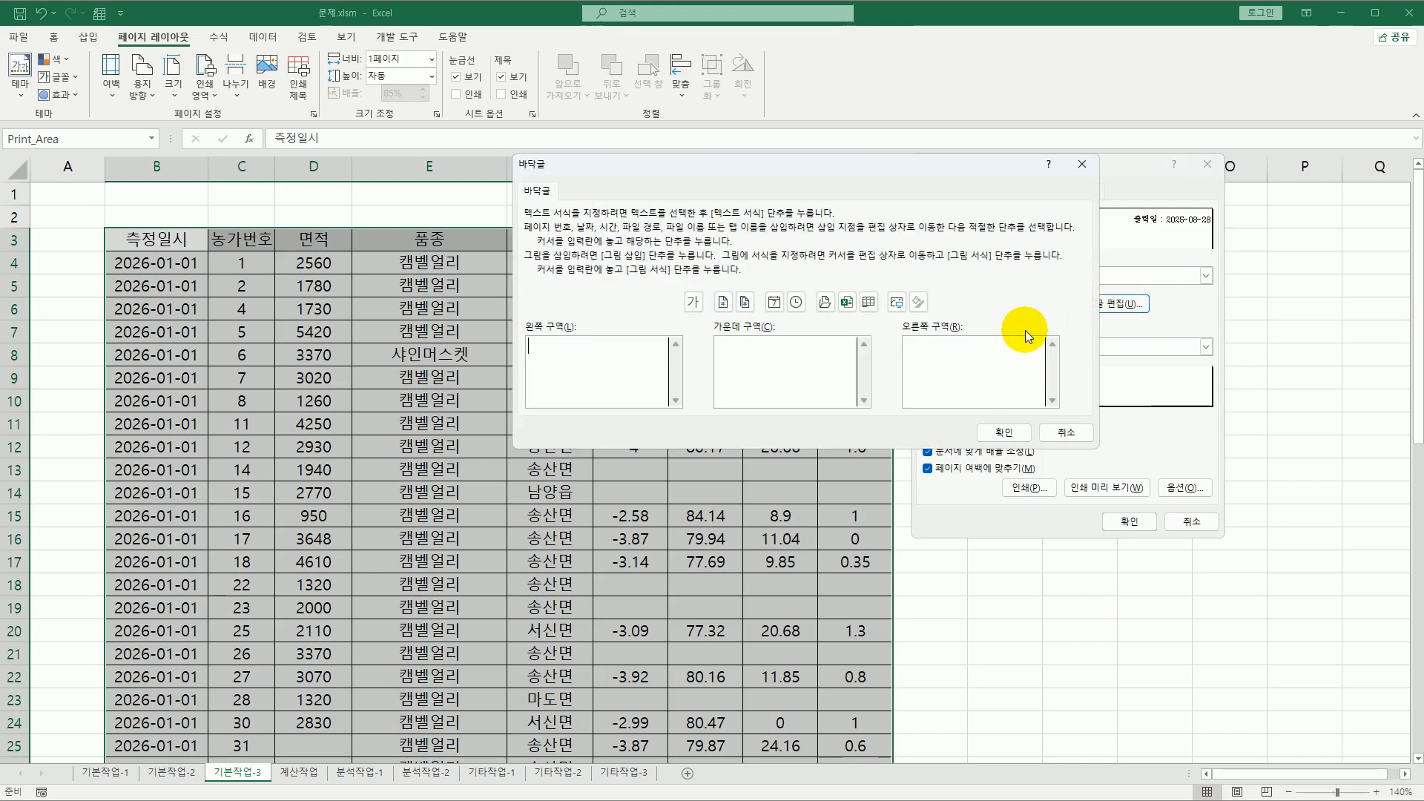
left_click(593, 378)
left_click(724, 303)
type("/")
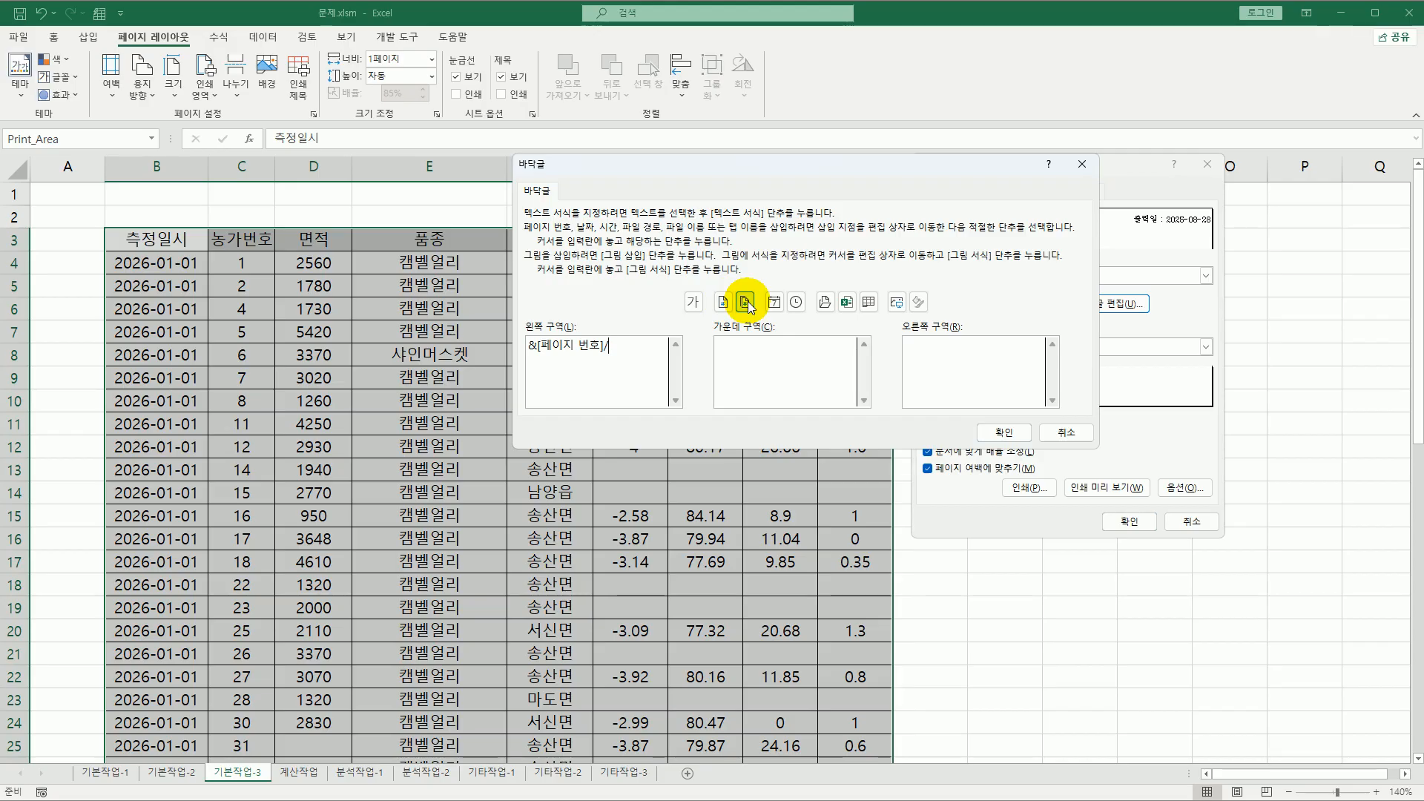
left_click(746, 301)
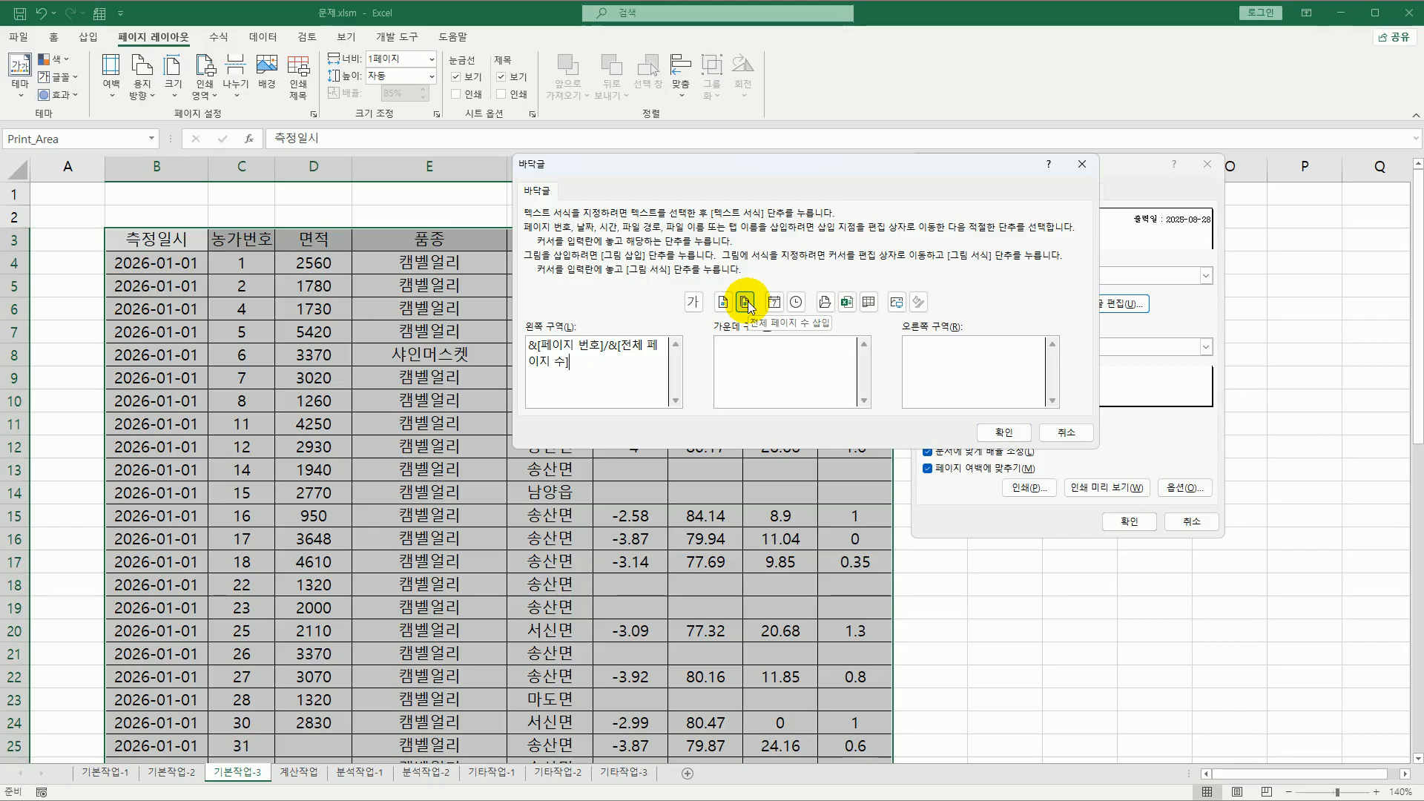
left_click(1008, 434)
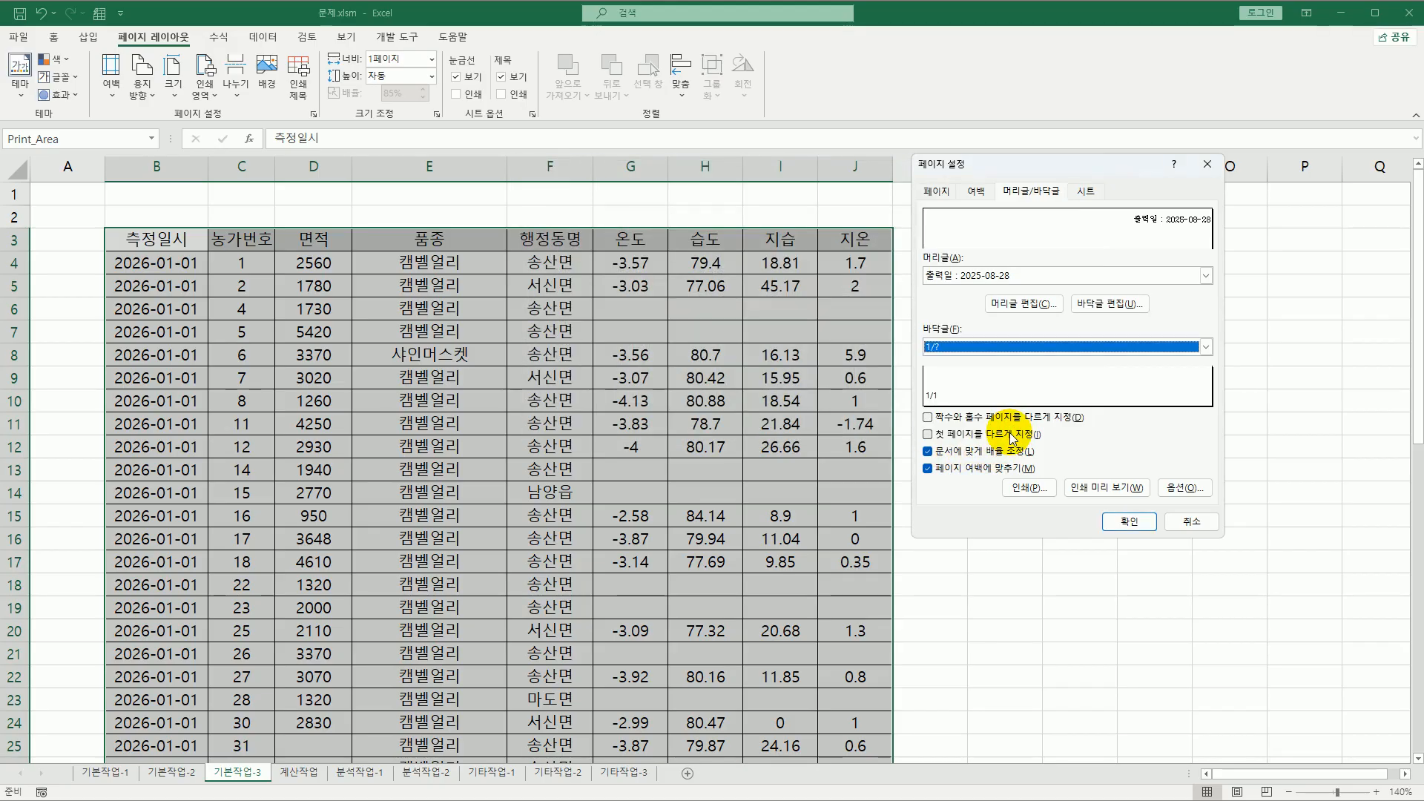
left_click(1129, 523)
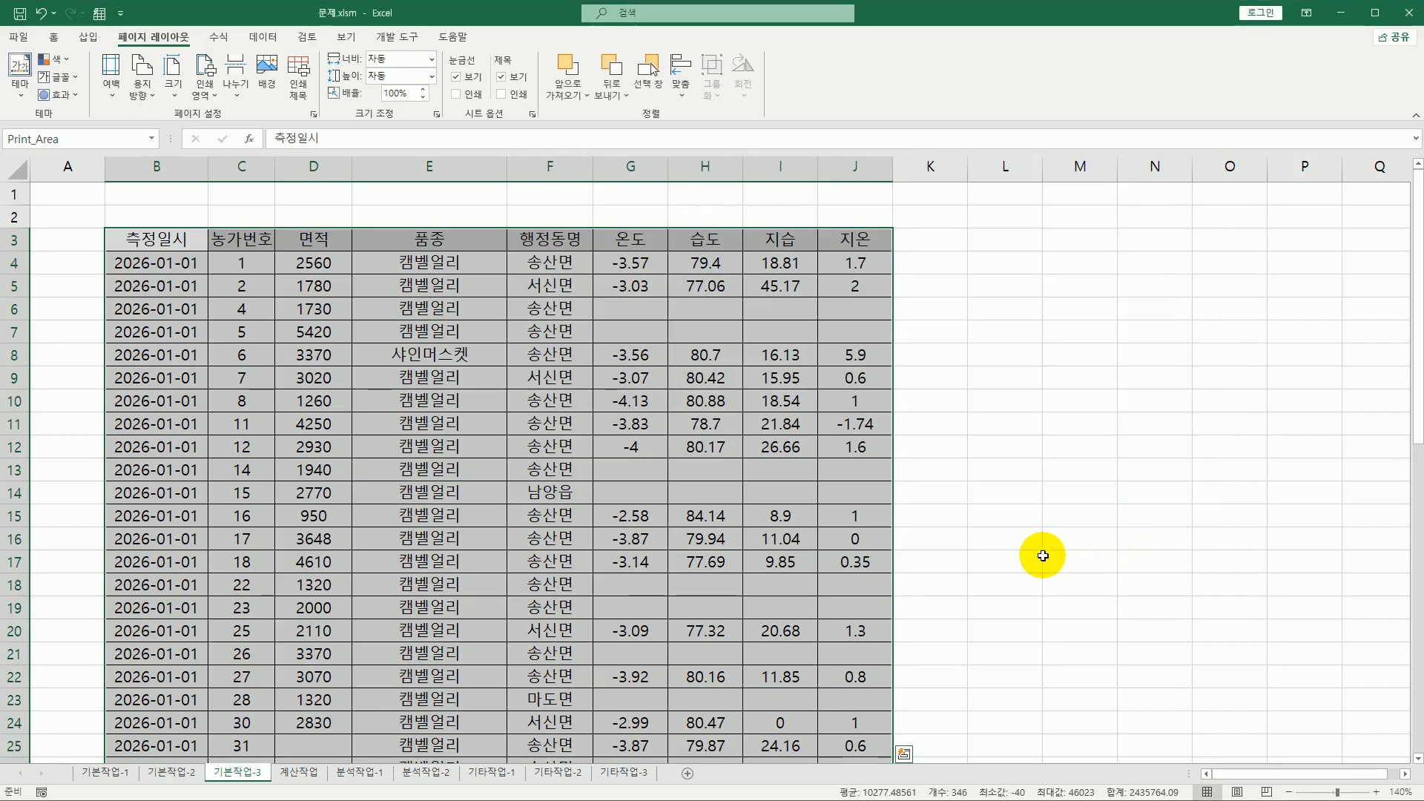
- Insert a page break at cell B32 so that a new printed page starts at row 32
scroll(377, 586, "down", 6)
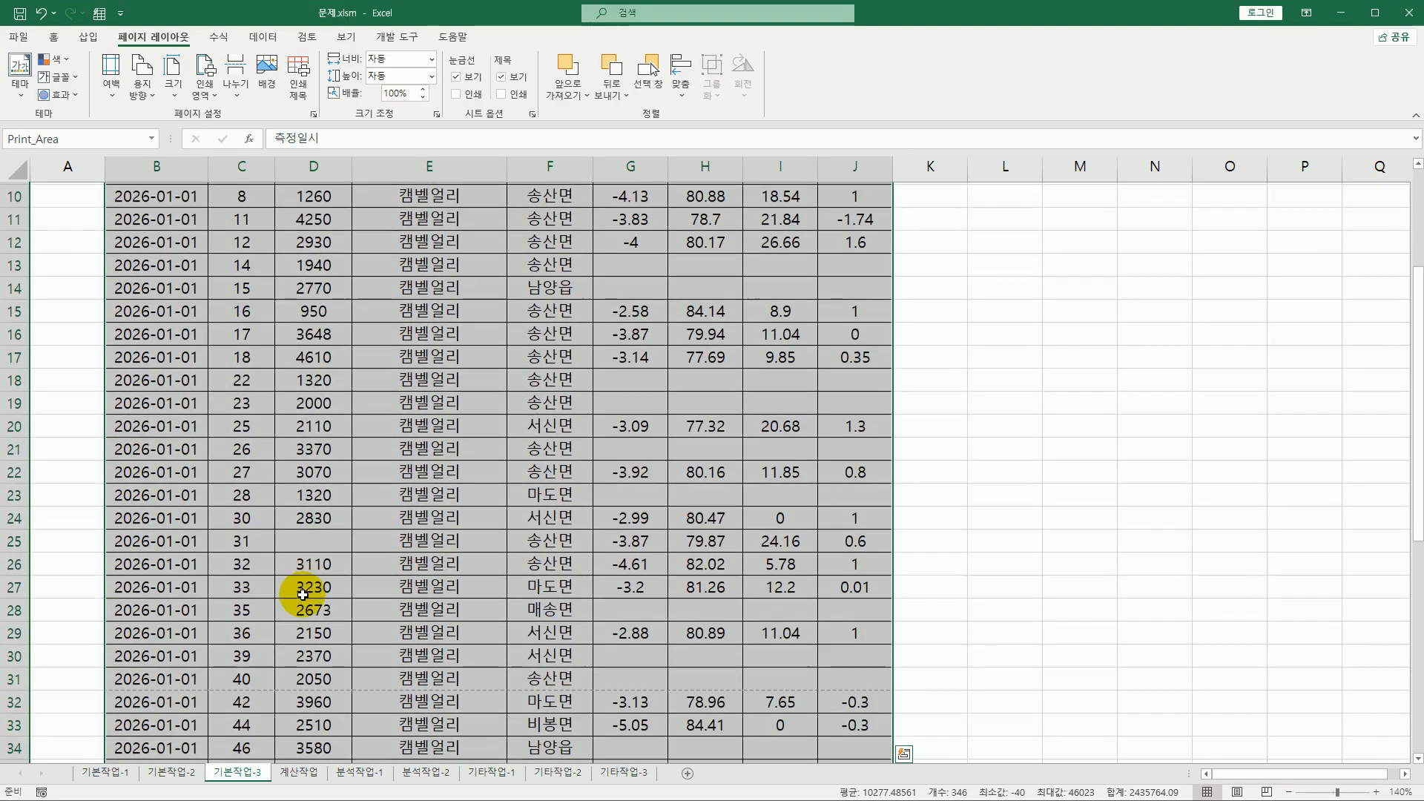
left_click(157, 497)
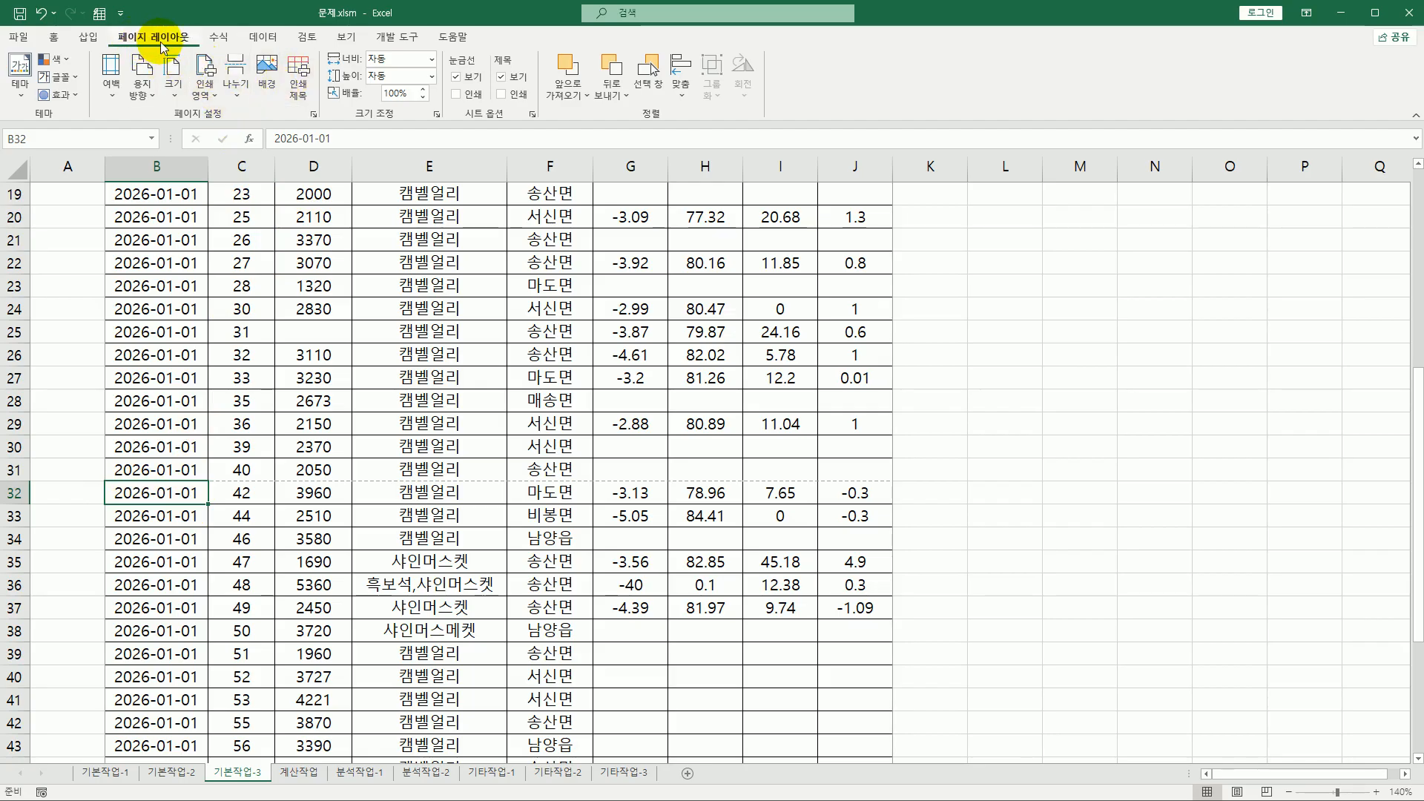
left_click(235, 98)
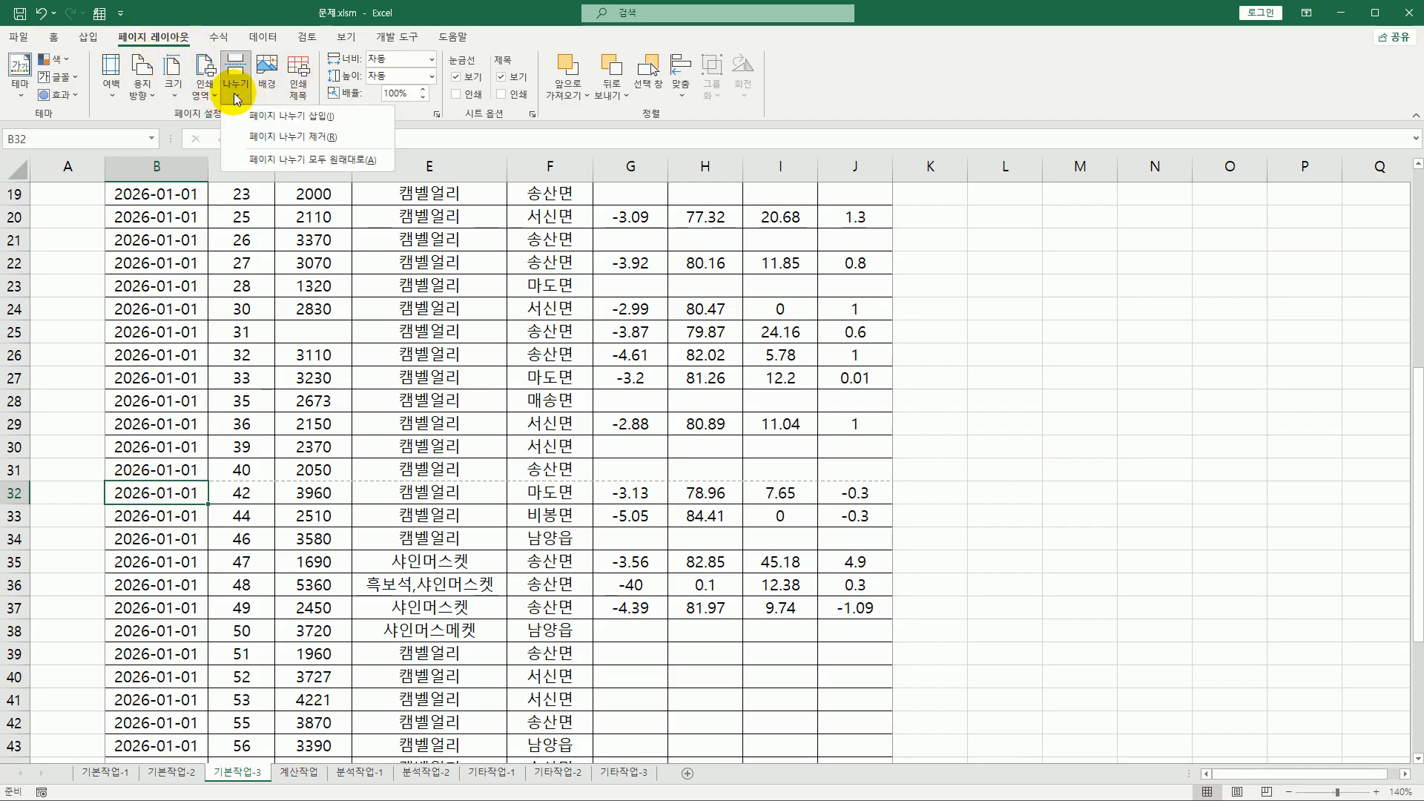
left_click(274, 119)
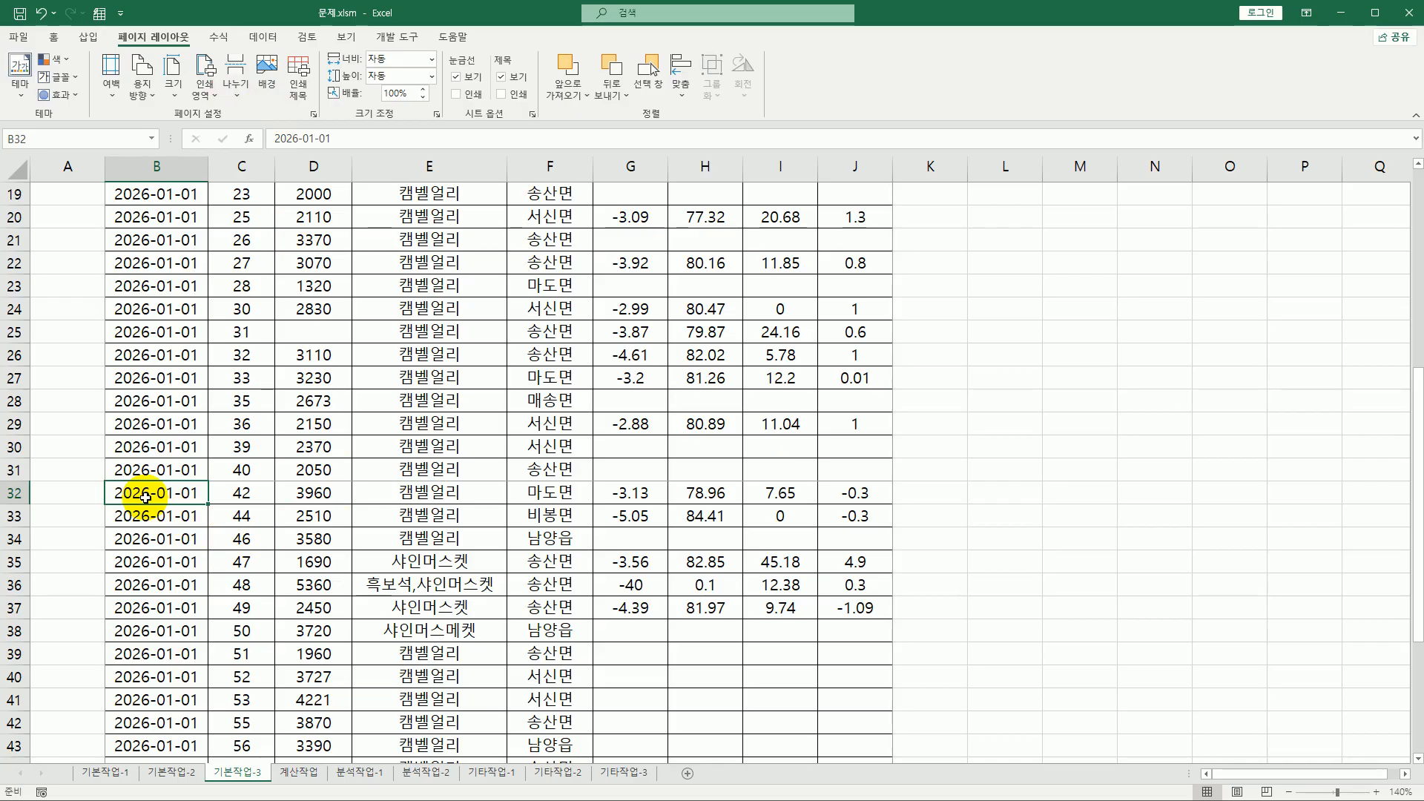
- Switch to the 계산작업 sheet and show [표1] from its first column
scroll(146, 497, "up", 6)
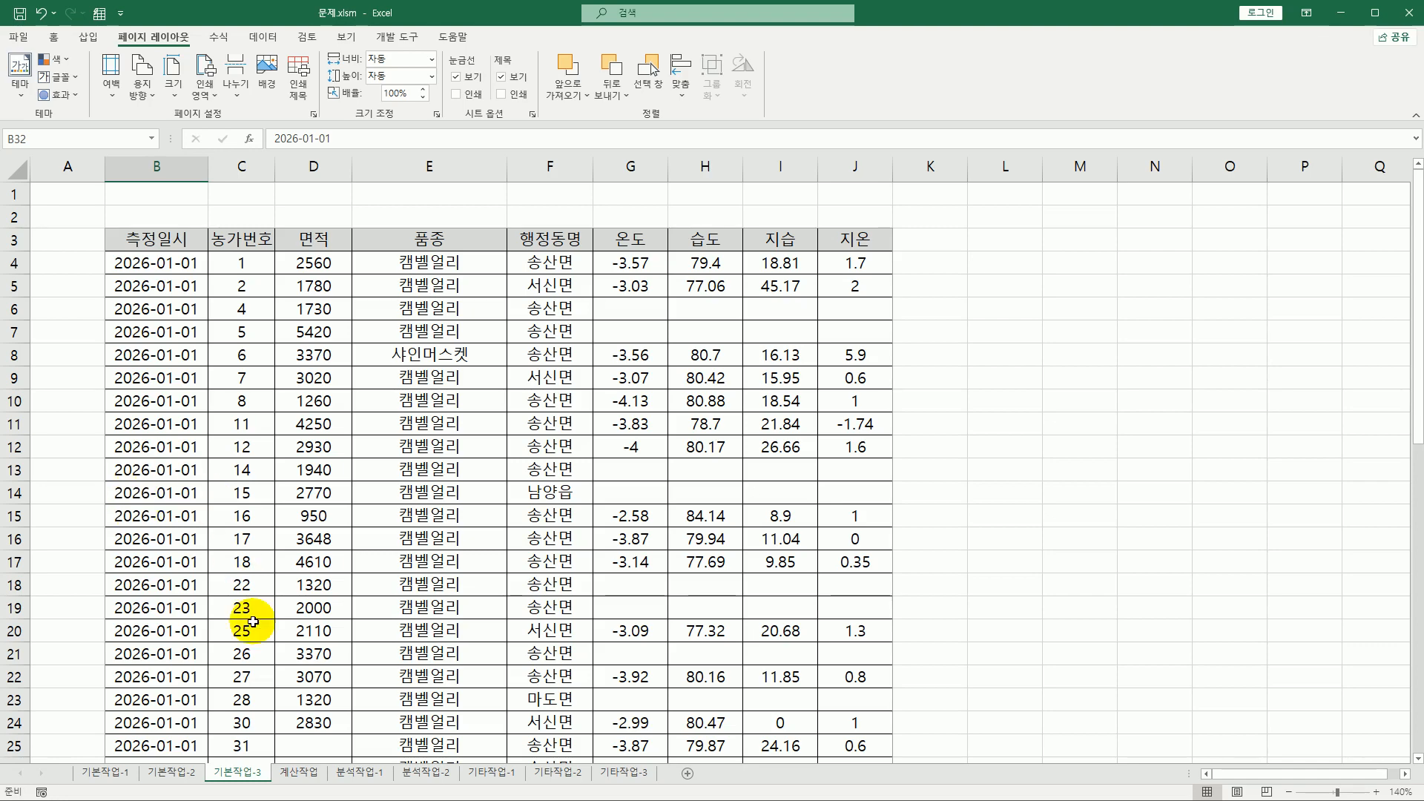
left_click(292, 780)
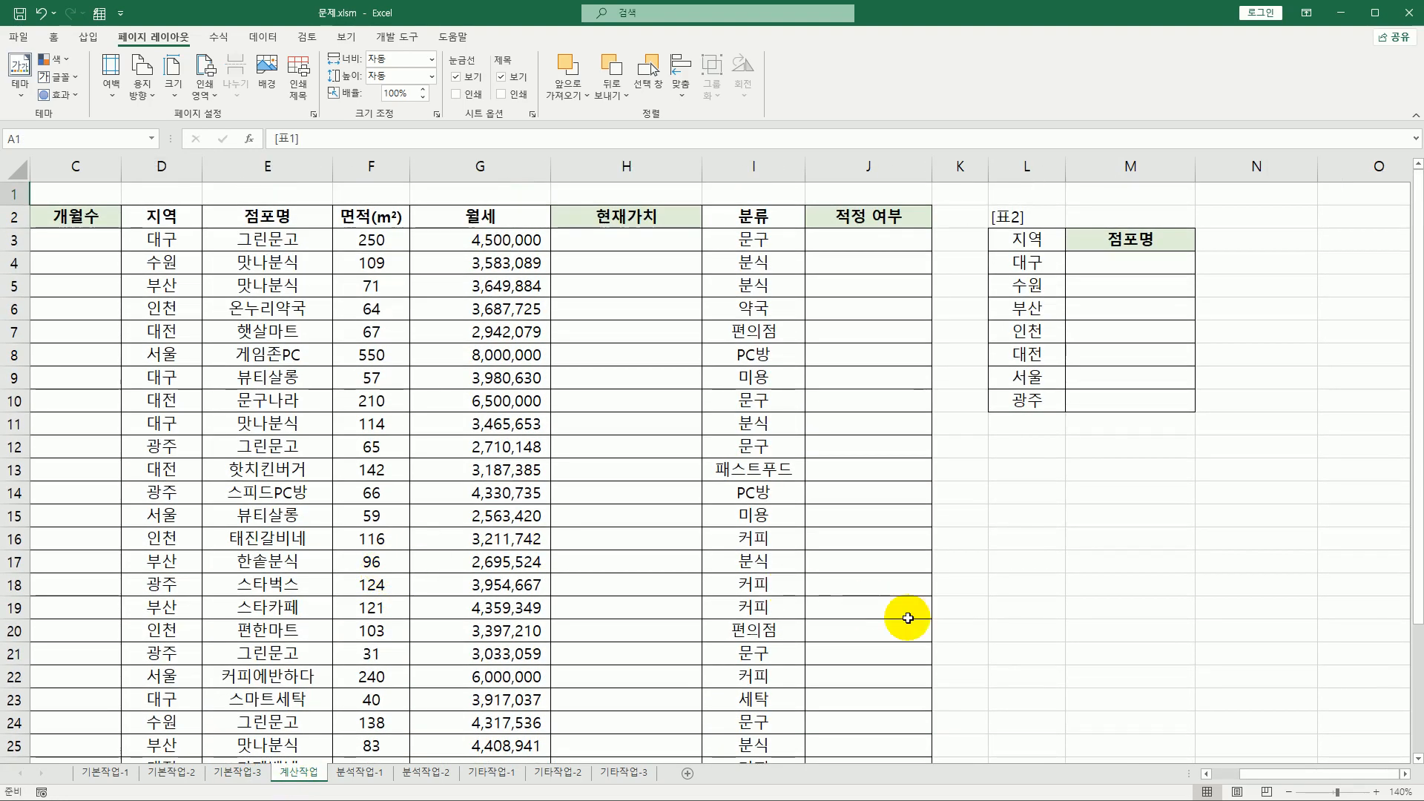
left_click_drag(1284, 772, 1208, 767)
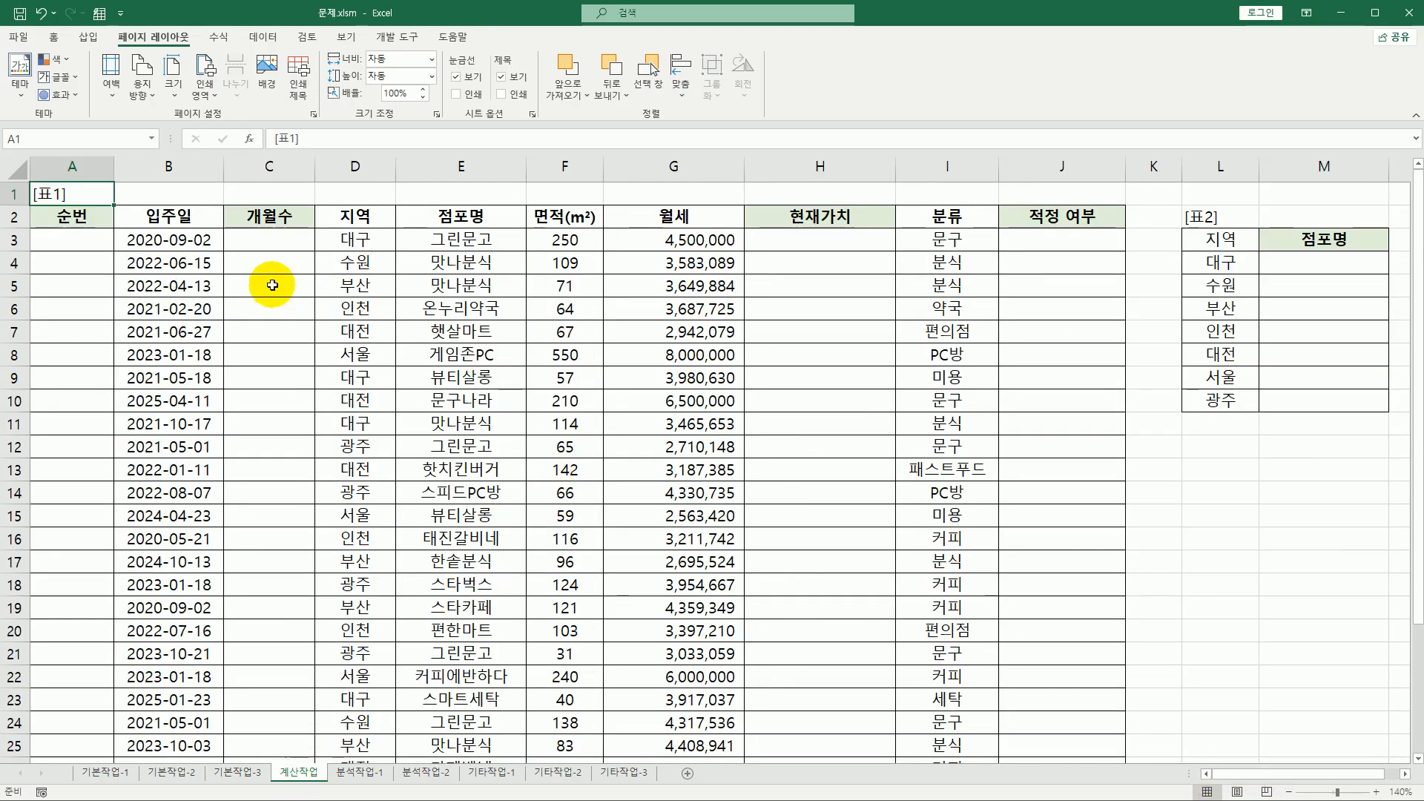
- Examine the 순번, 입주일 and 면적 columns of [표1] to work out the ranking criteria
left_click(92, 235)
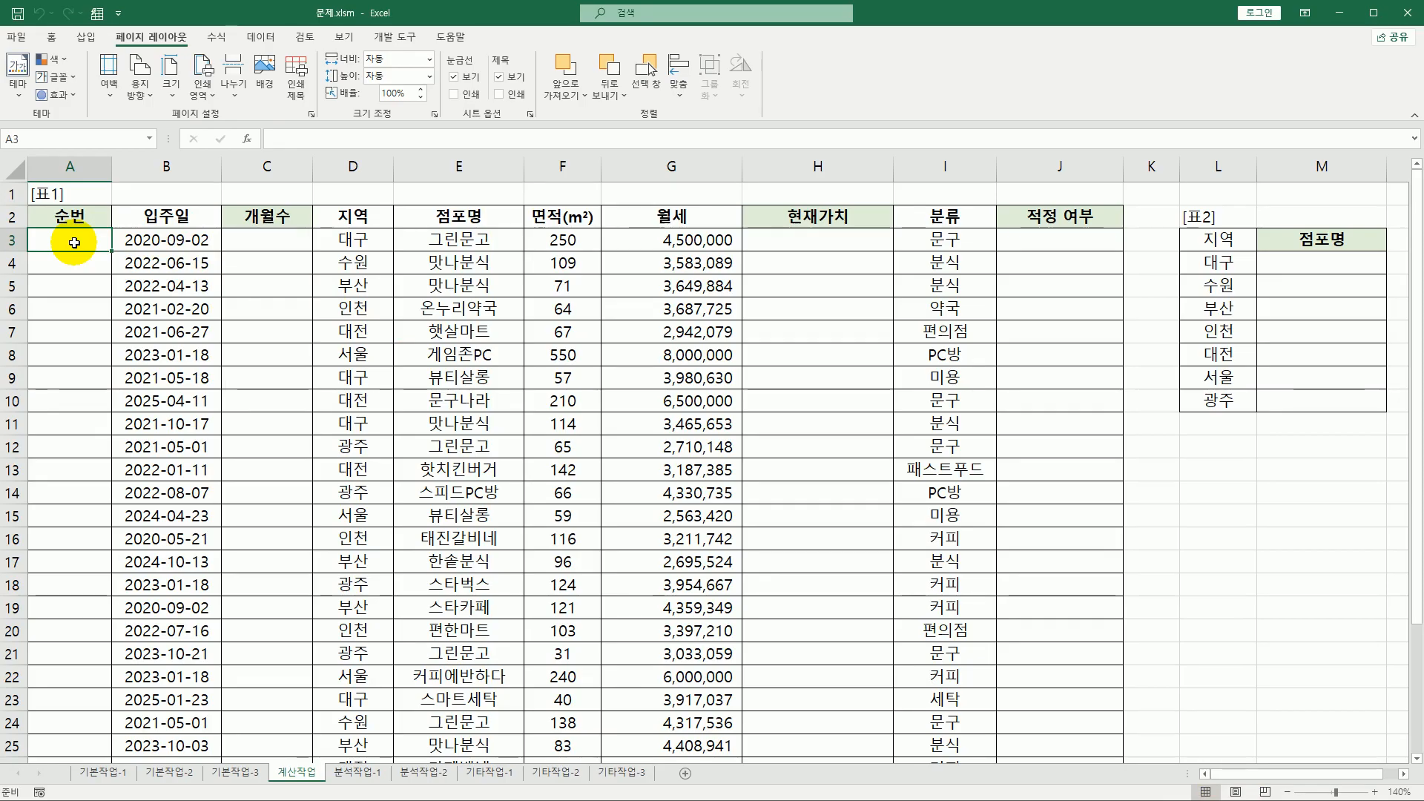
left_click(162, 237)
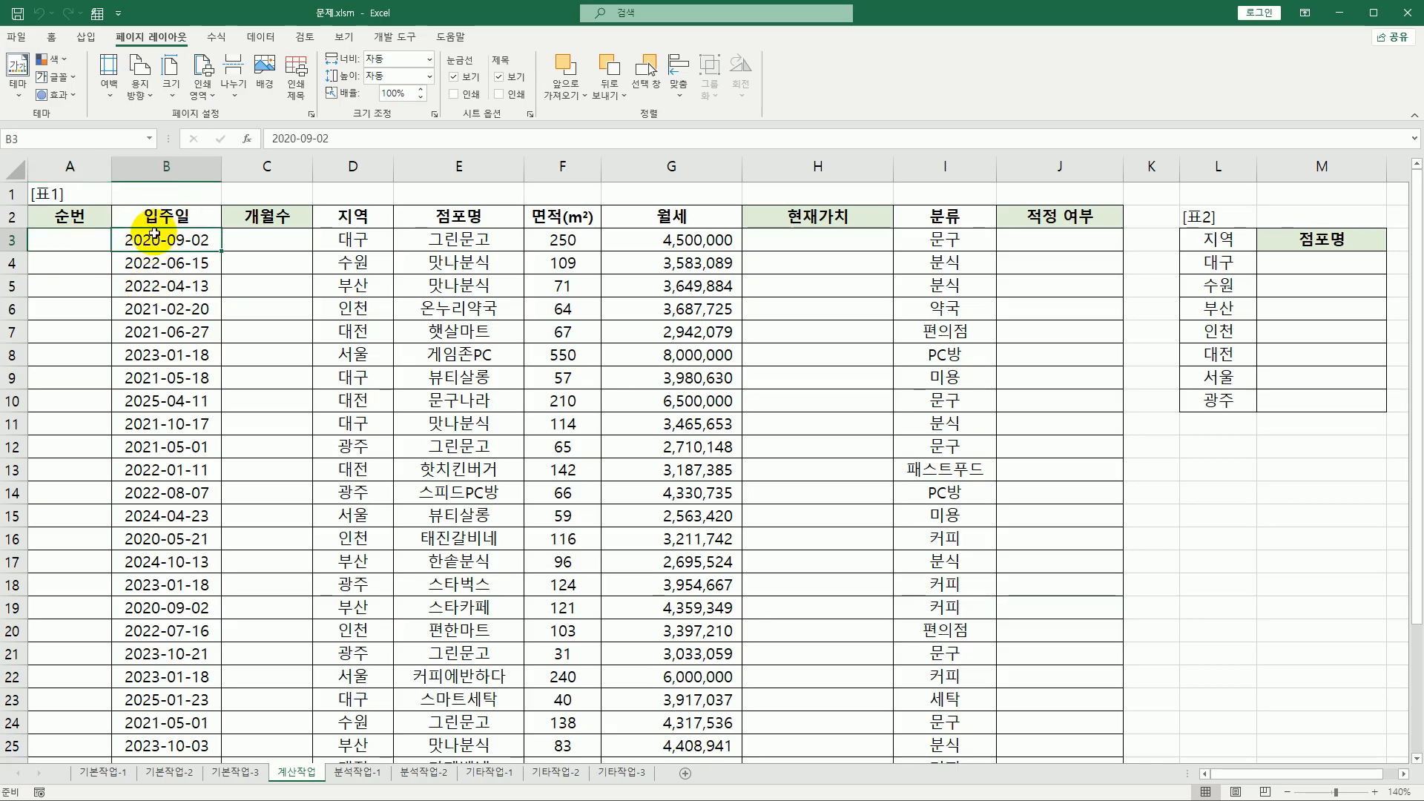
left_click(539, 239)
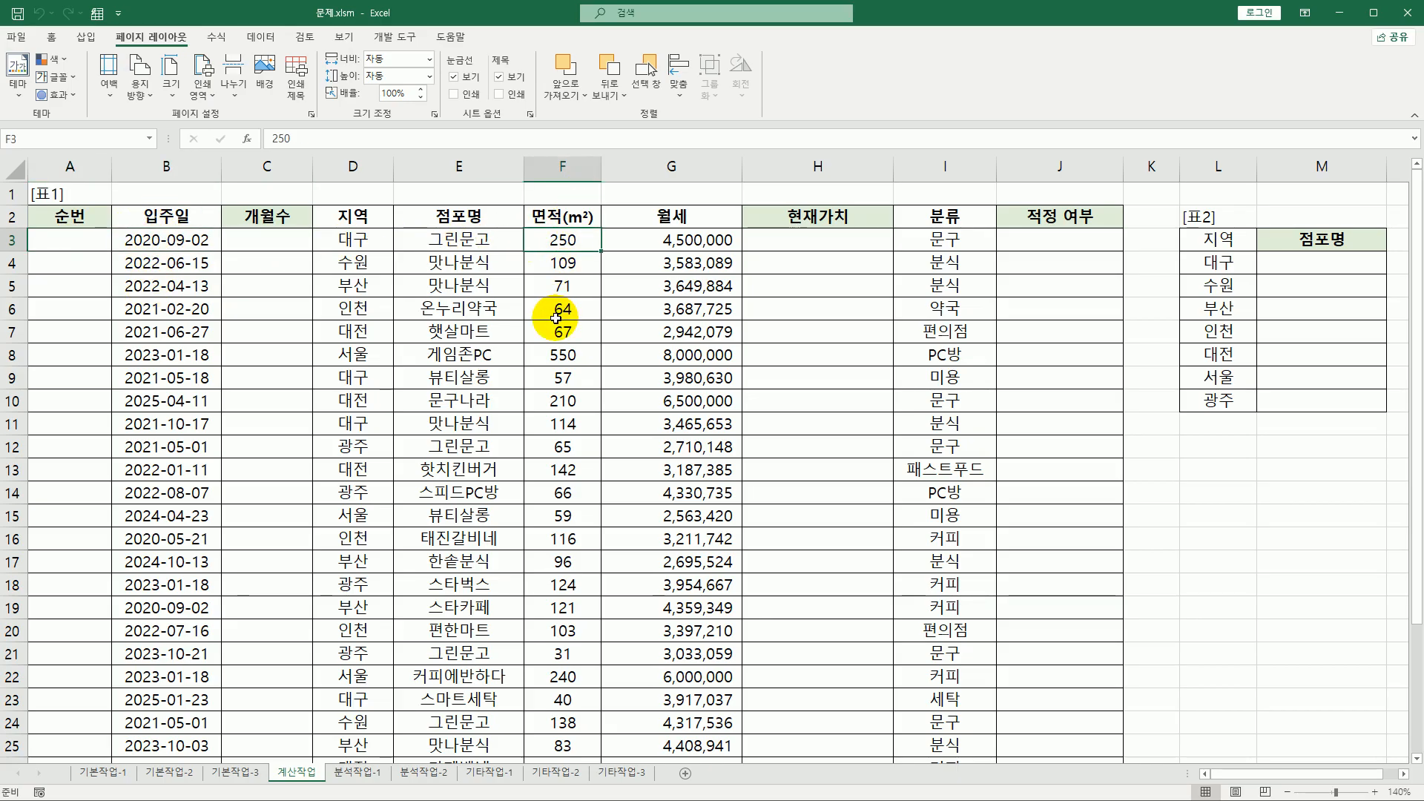
left_click(87, 245)
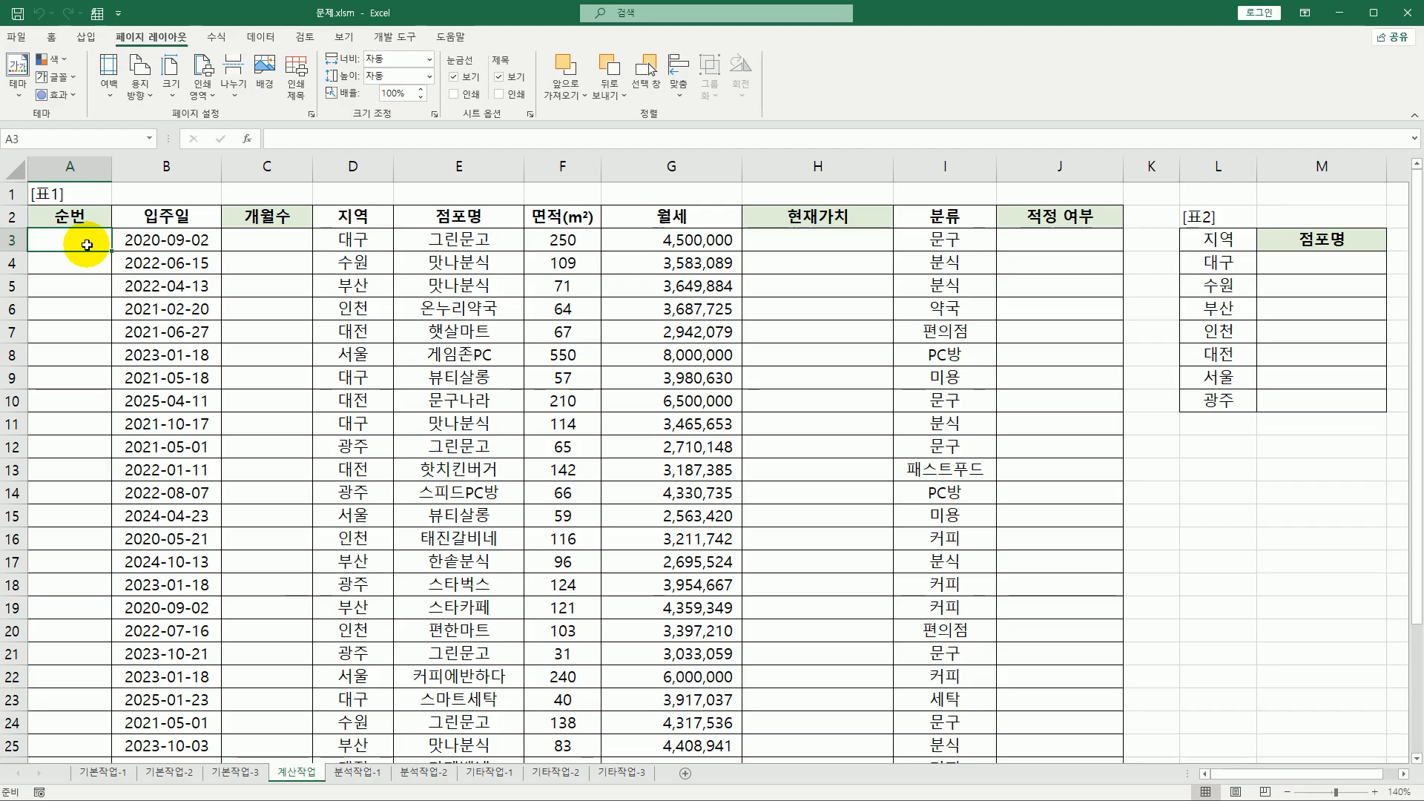
left_click(168, 241)
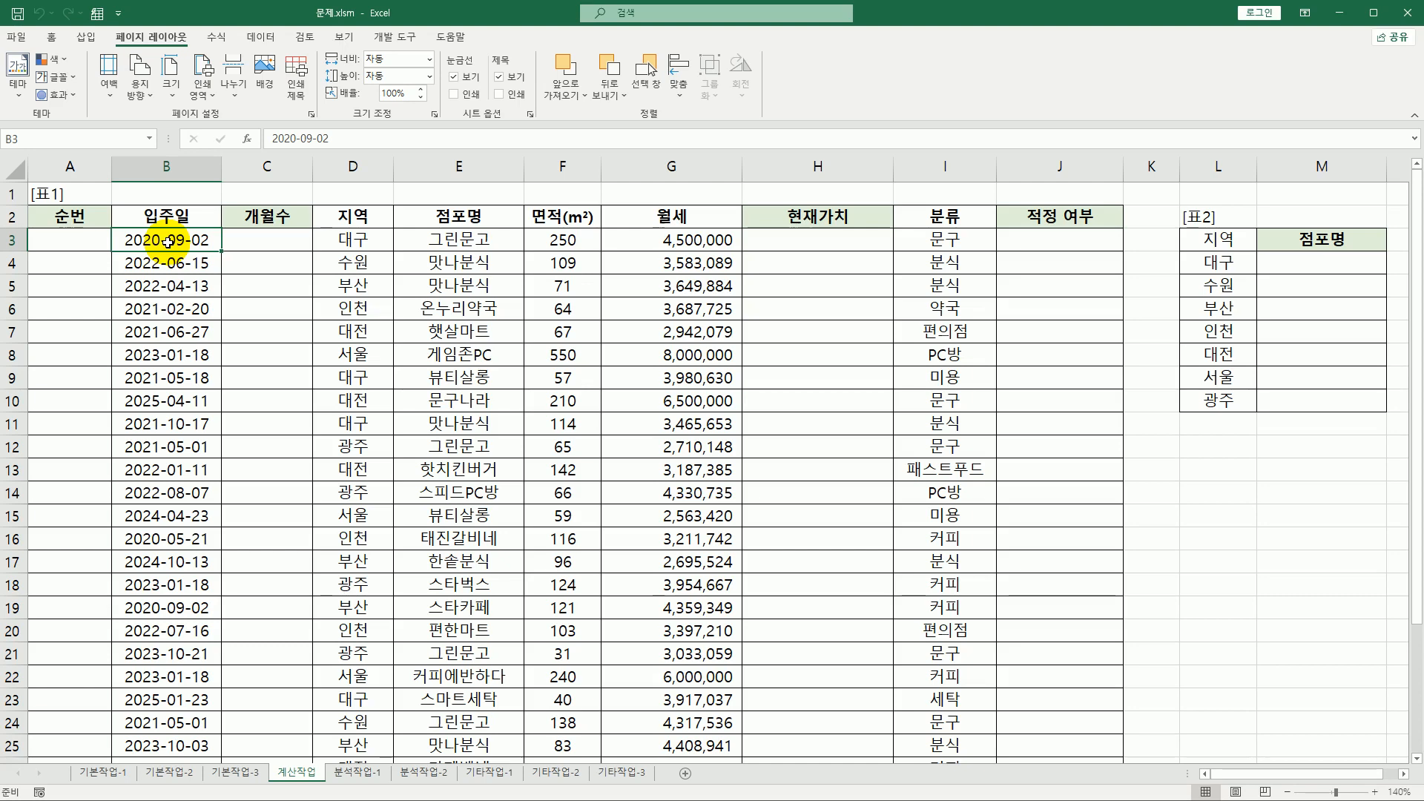
left_click(552, 242)
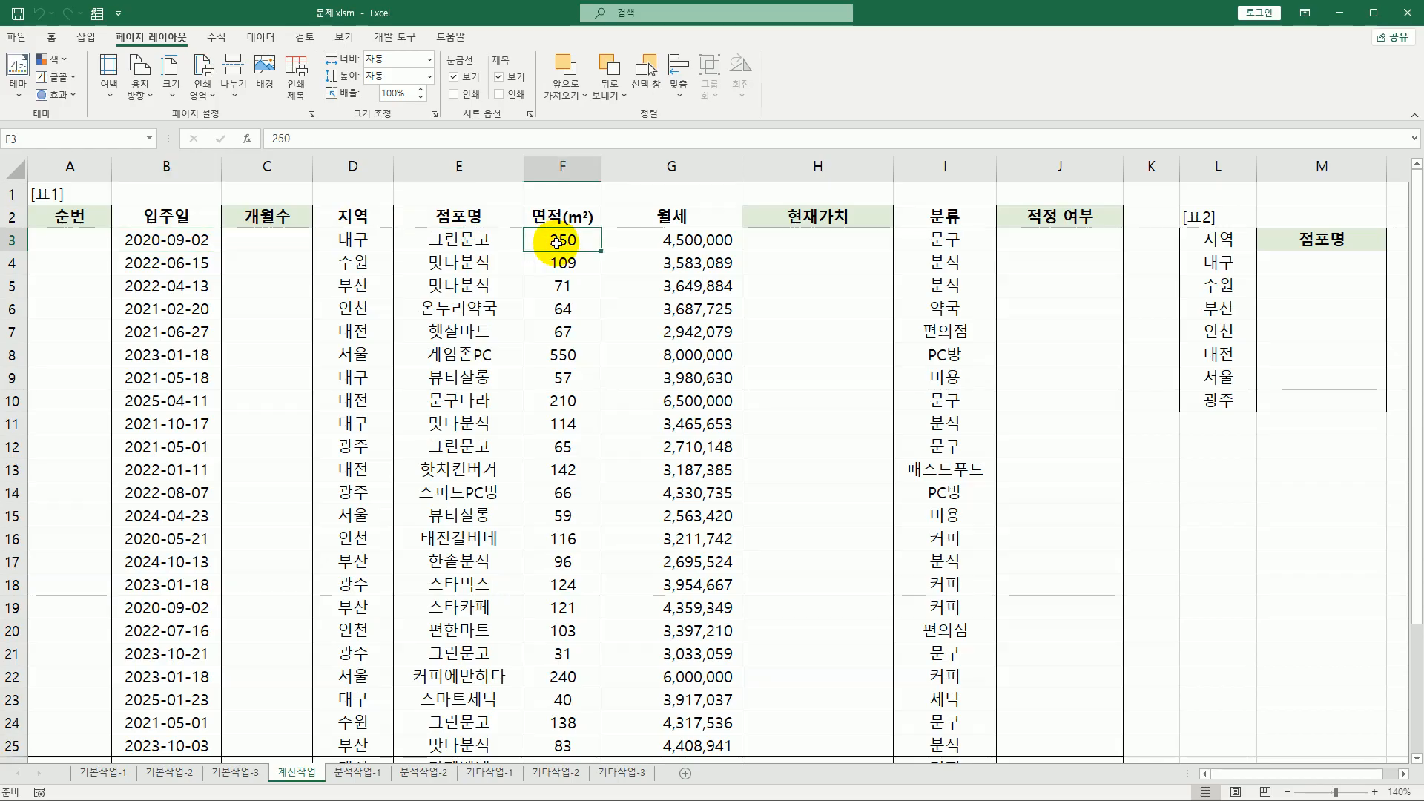
- Start a SUM formula in A3 with the condition (B3>$B$3:$B$32), comparing the 입주일 with the whole absolute date range
left_click(83, 245)
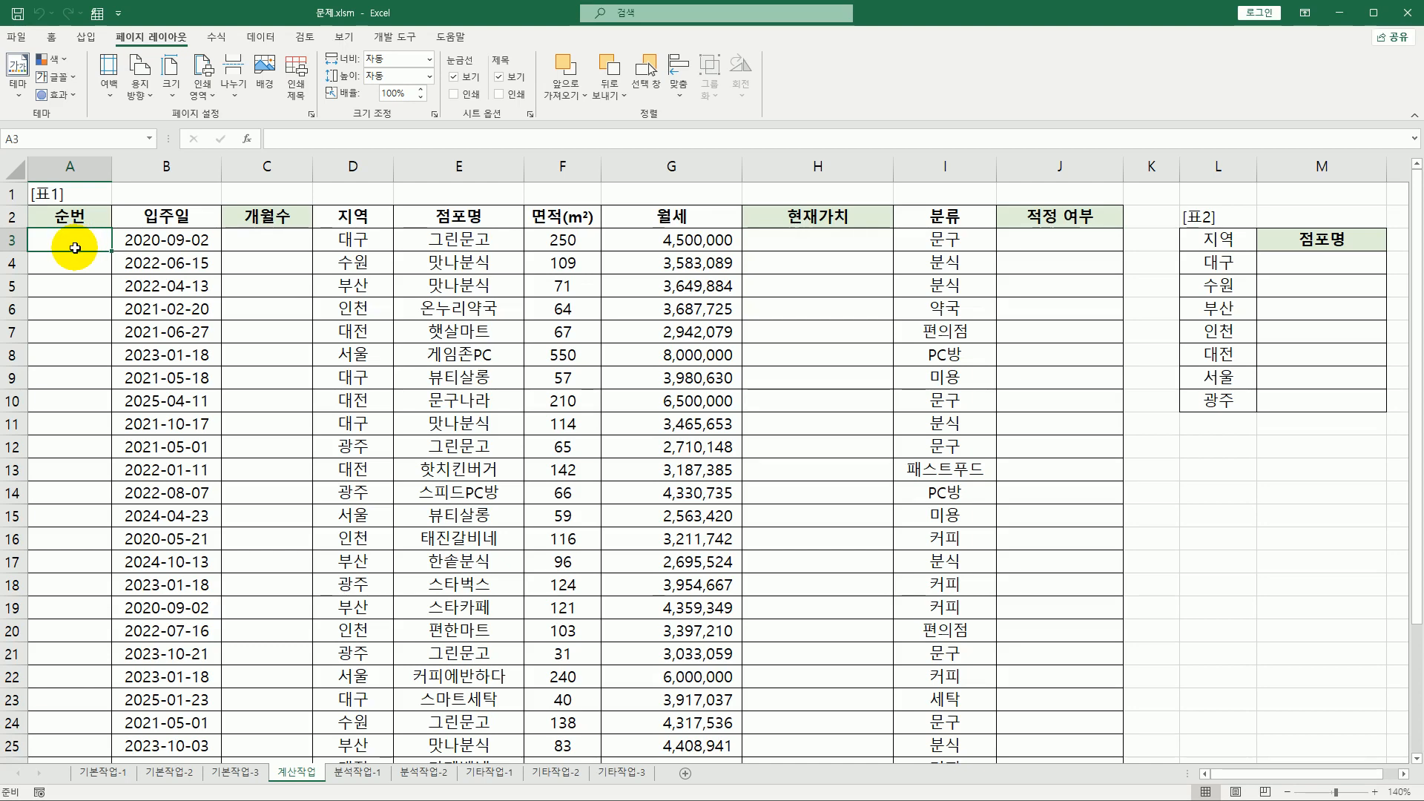
type("=SUM(")
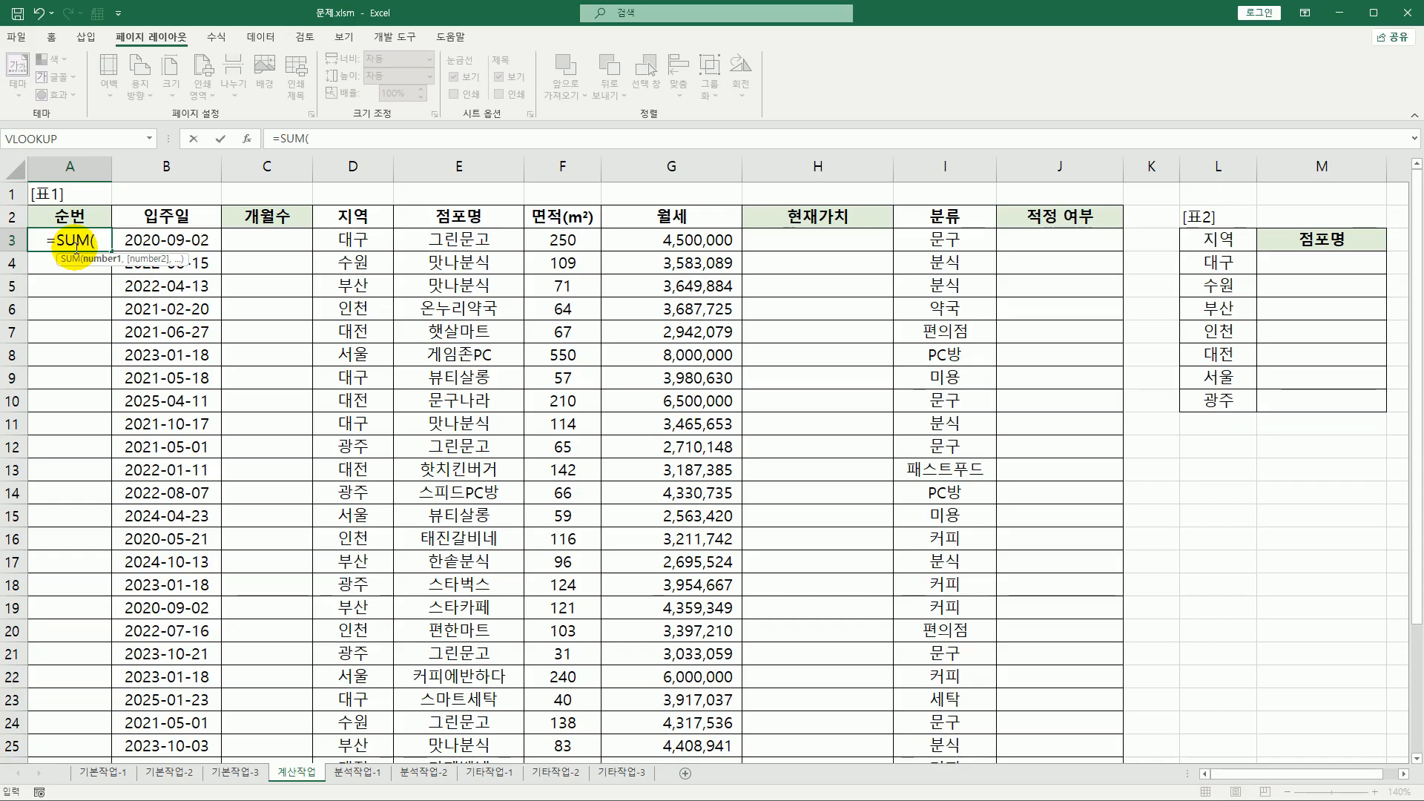
type("(")
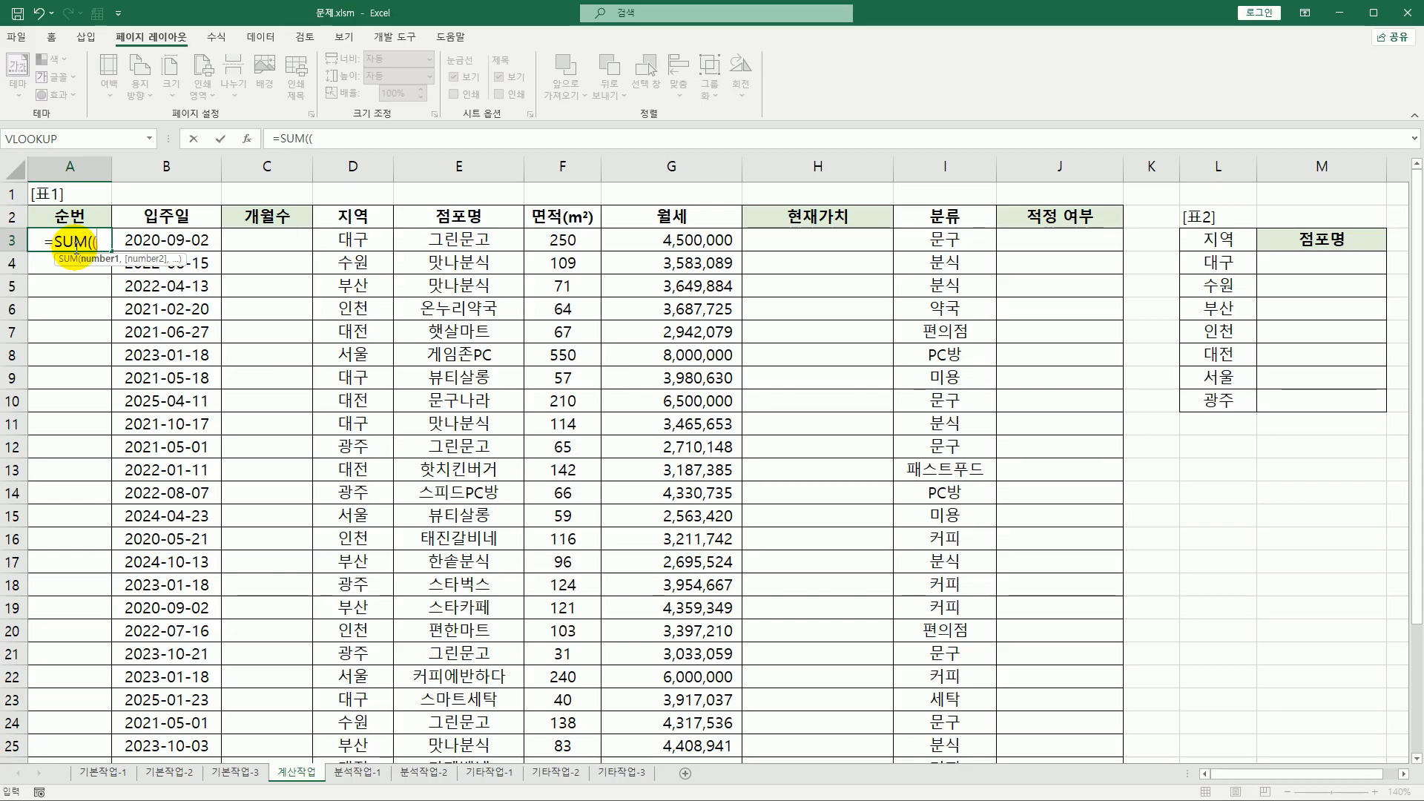
left_click(177, 241)
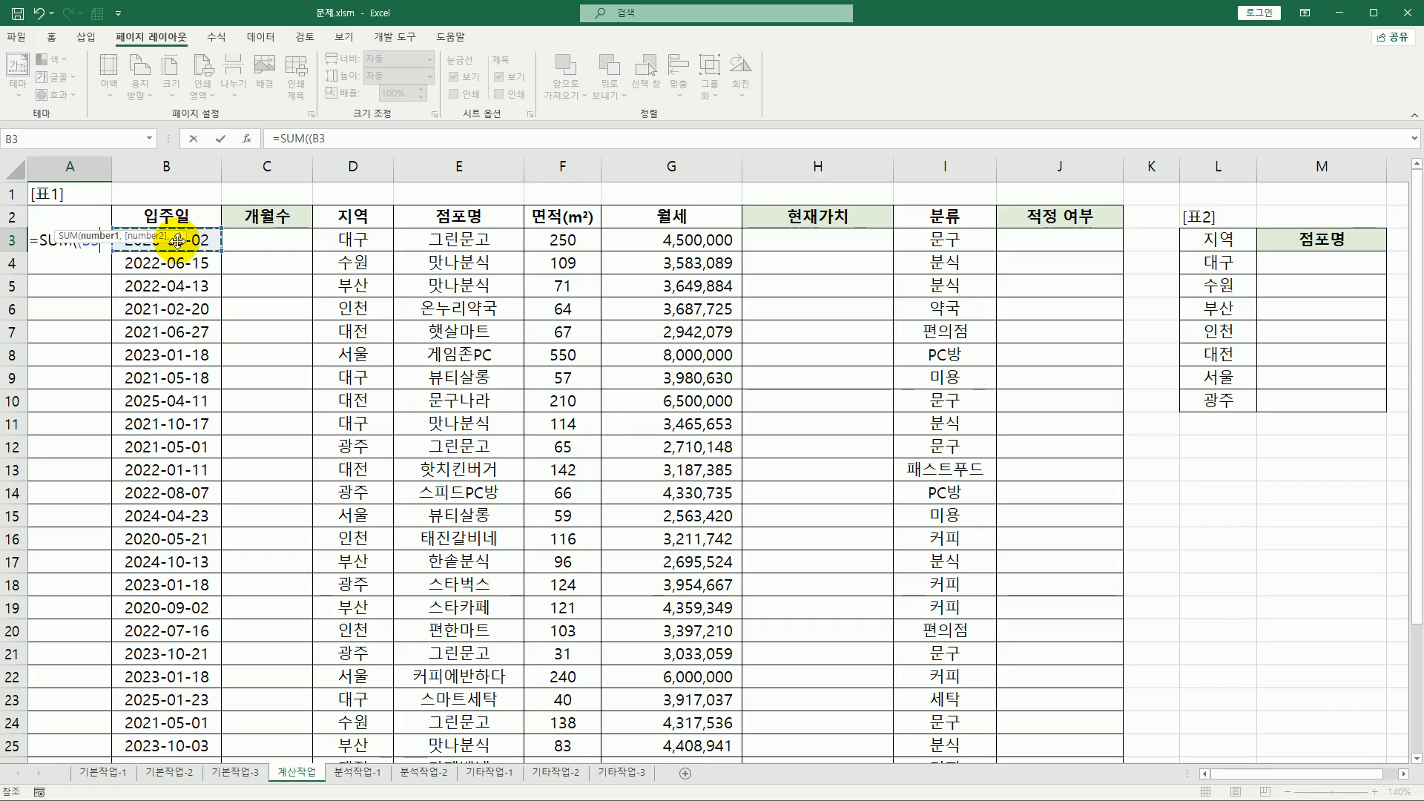
type(">")
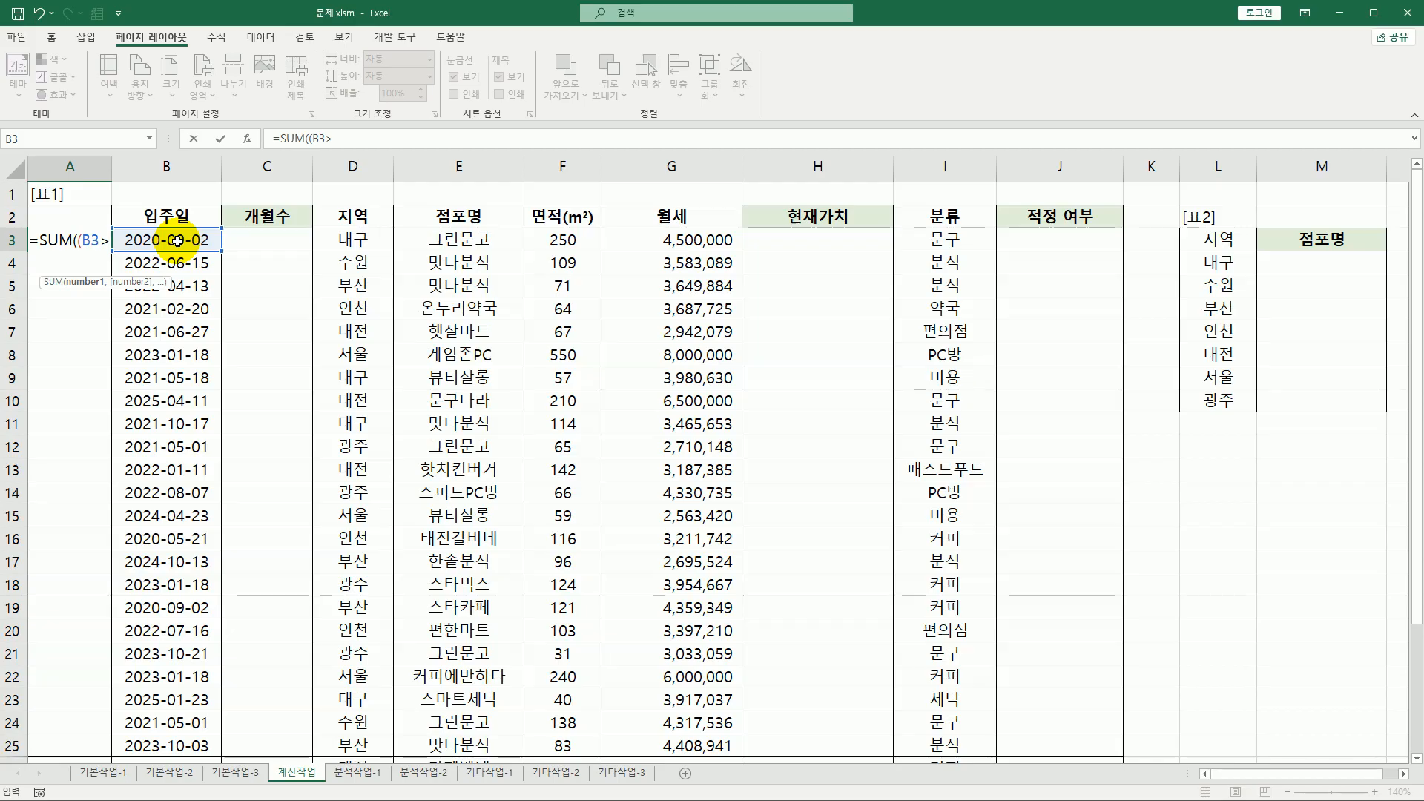
left_click(176, 241)
left_click_drag(177, 241, 176, 726)
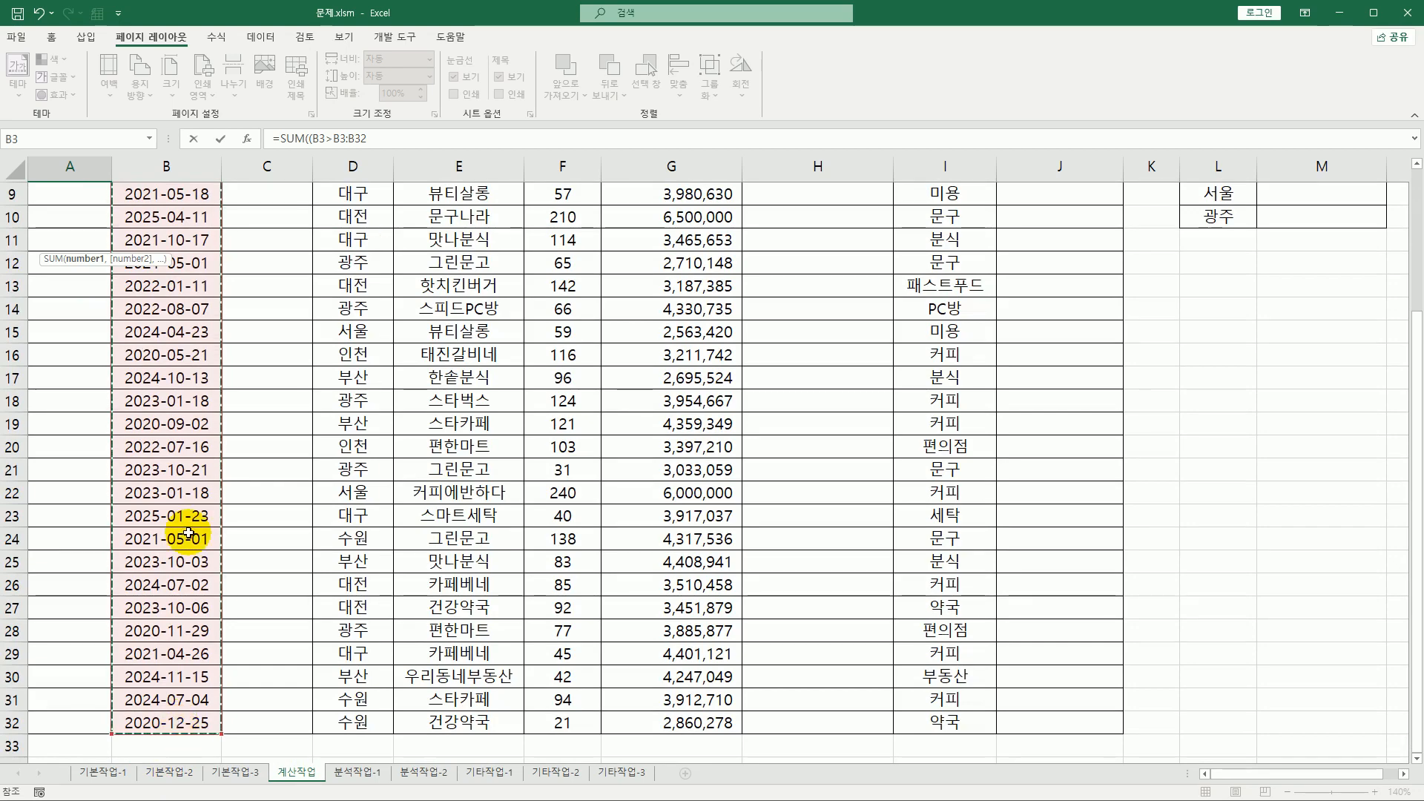
scroll(183, 221, "up", 3)
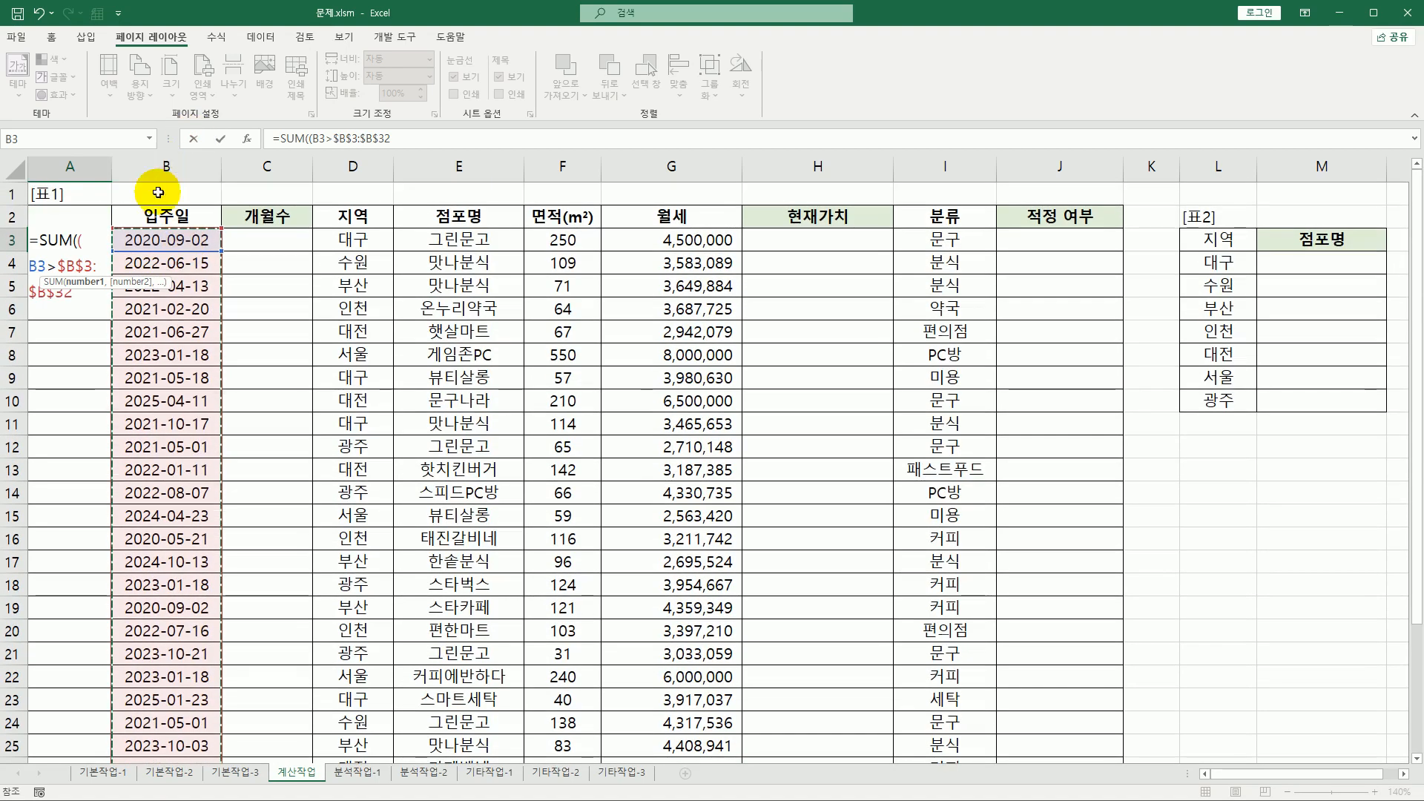
key("F4")
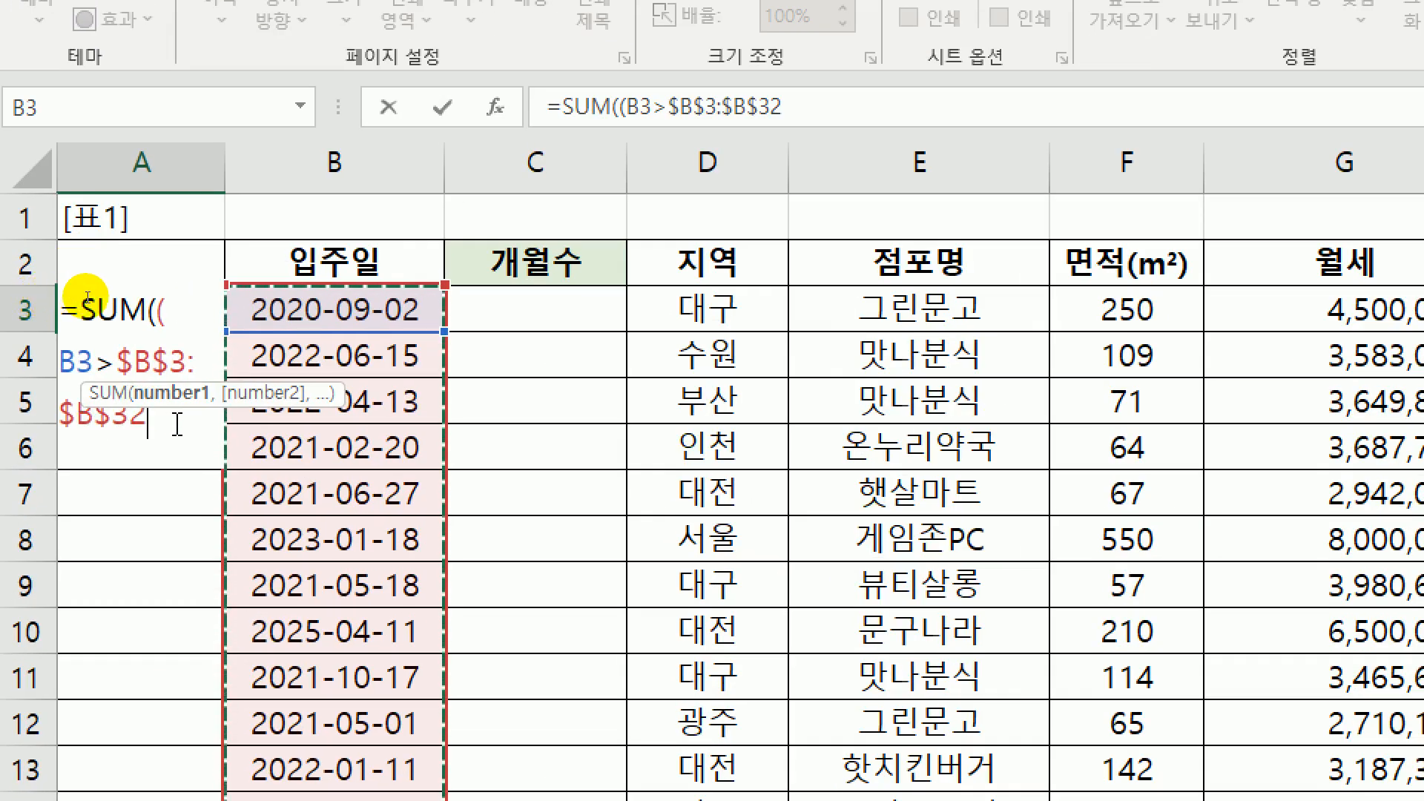
type(")")
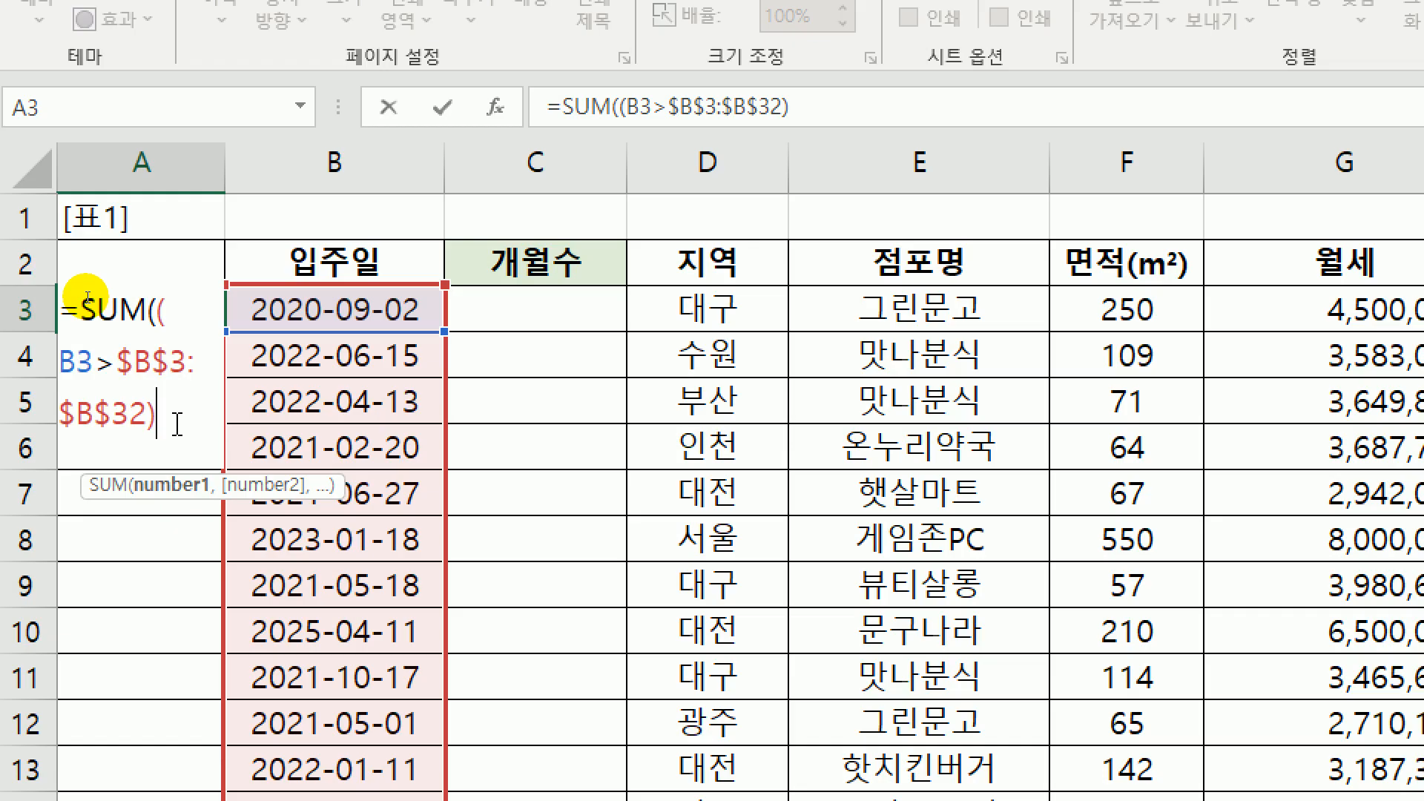
- Add the tie condition +(B3=$B$3:$B$32) to the formula in A3, keeping the date range absolute
type("+")
key("BackSpace")
type("*")
key("BackSpace")
type("=")
key("BackSpace")
type("+")
type("(")
left_click(377, 306)
type("=")
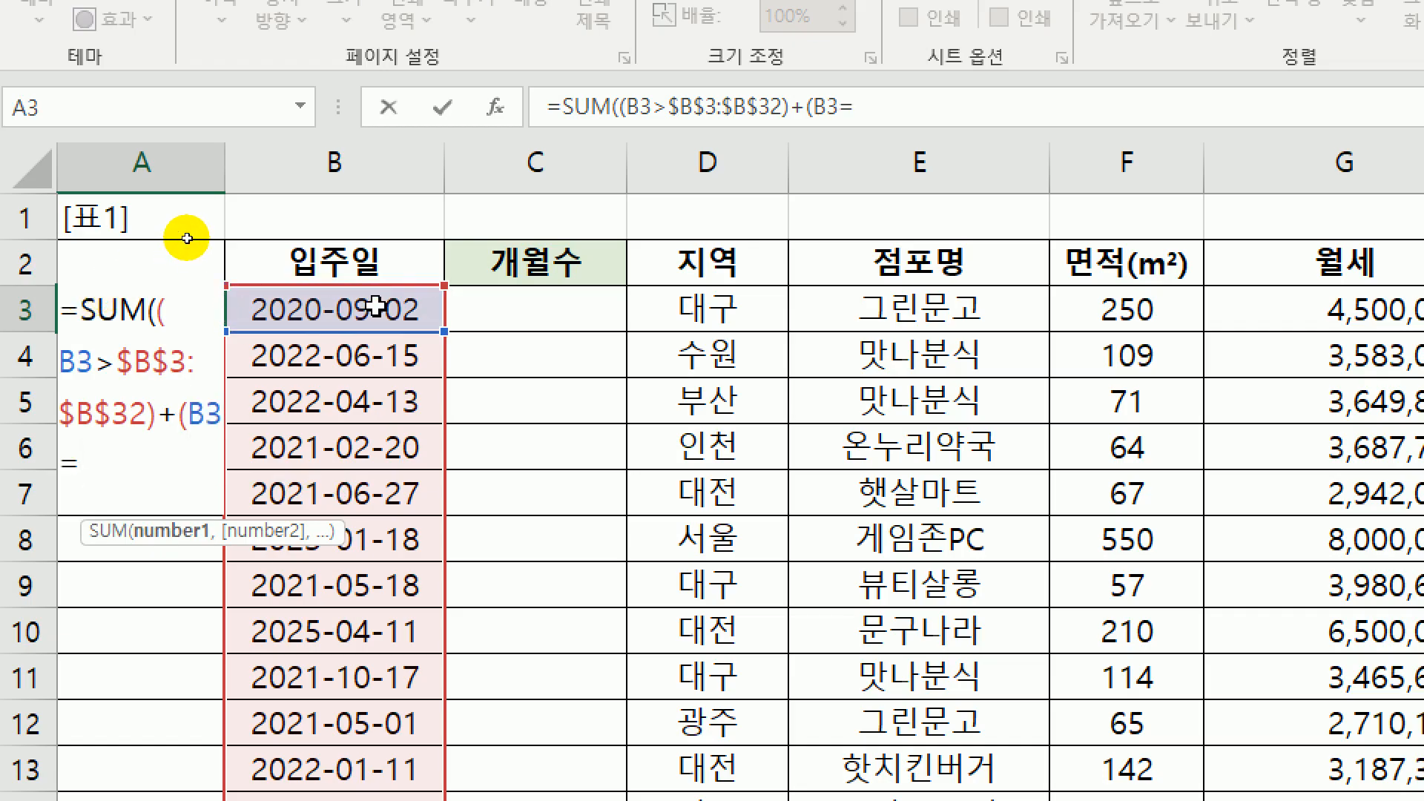
left_click_drag(376, 306, 441, 645)
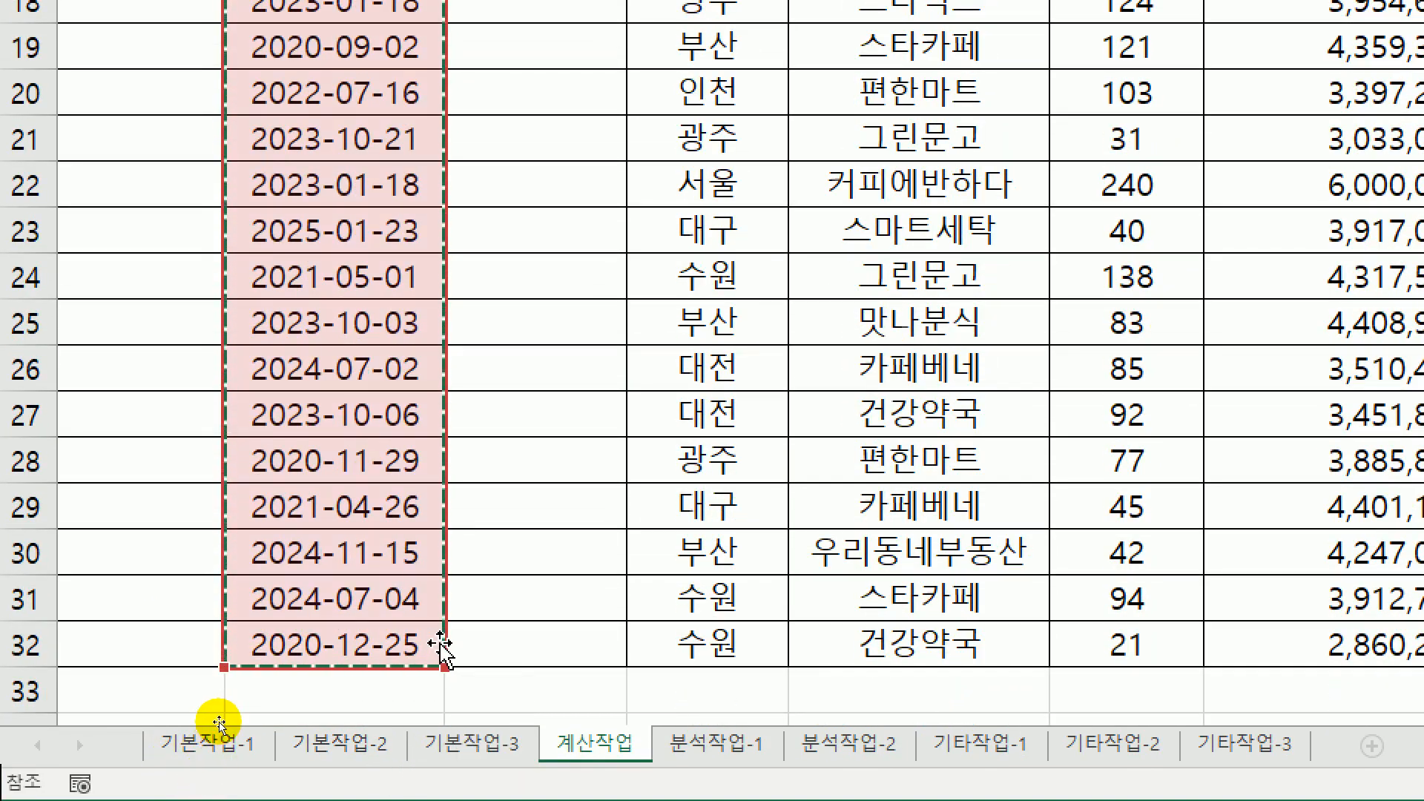
scroll(442, 645, "up", 6)
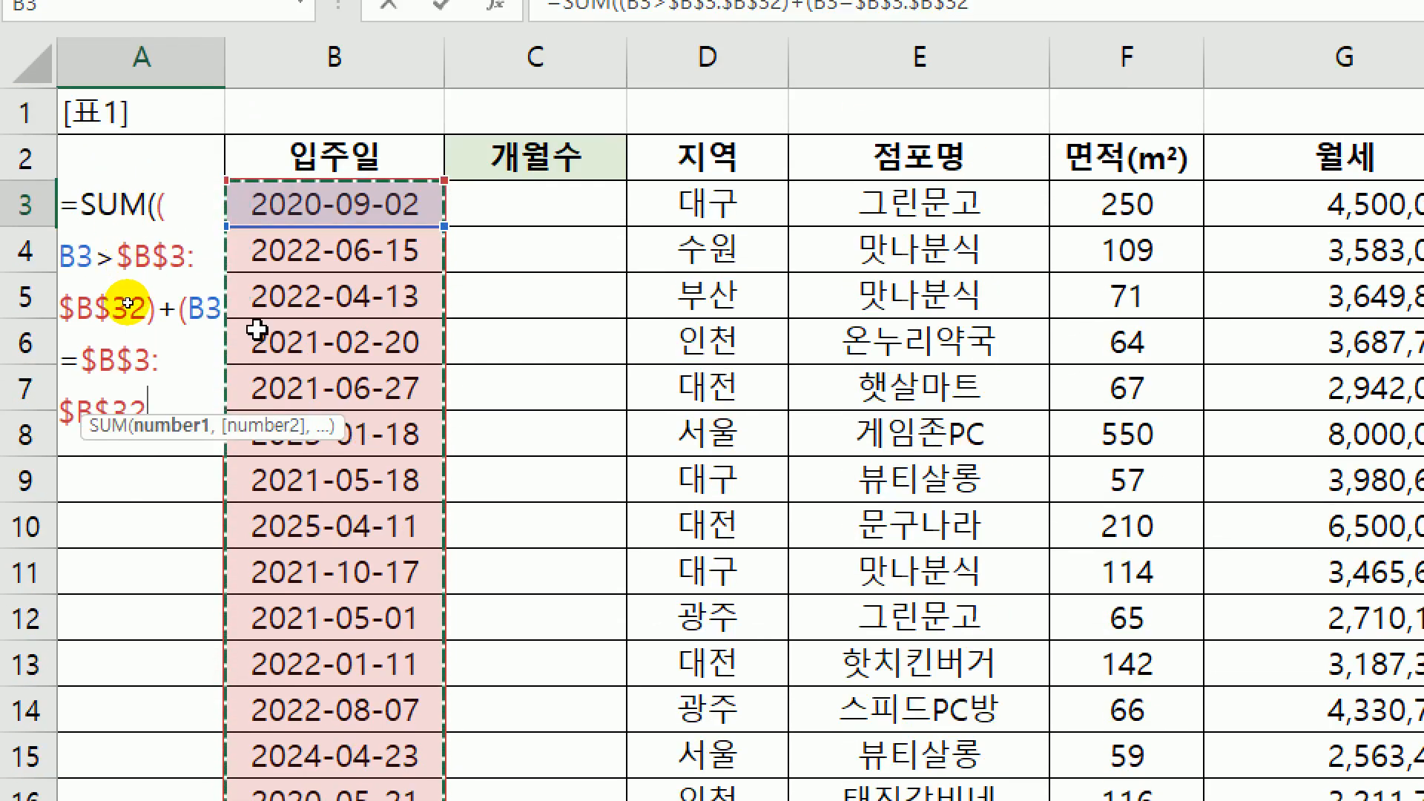
type(")")
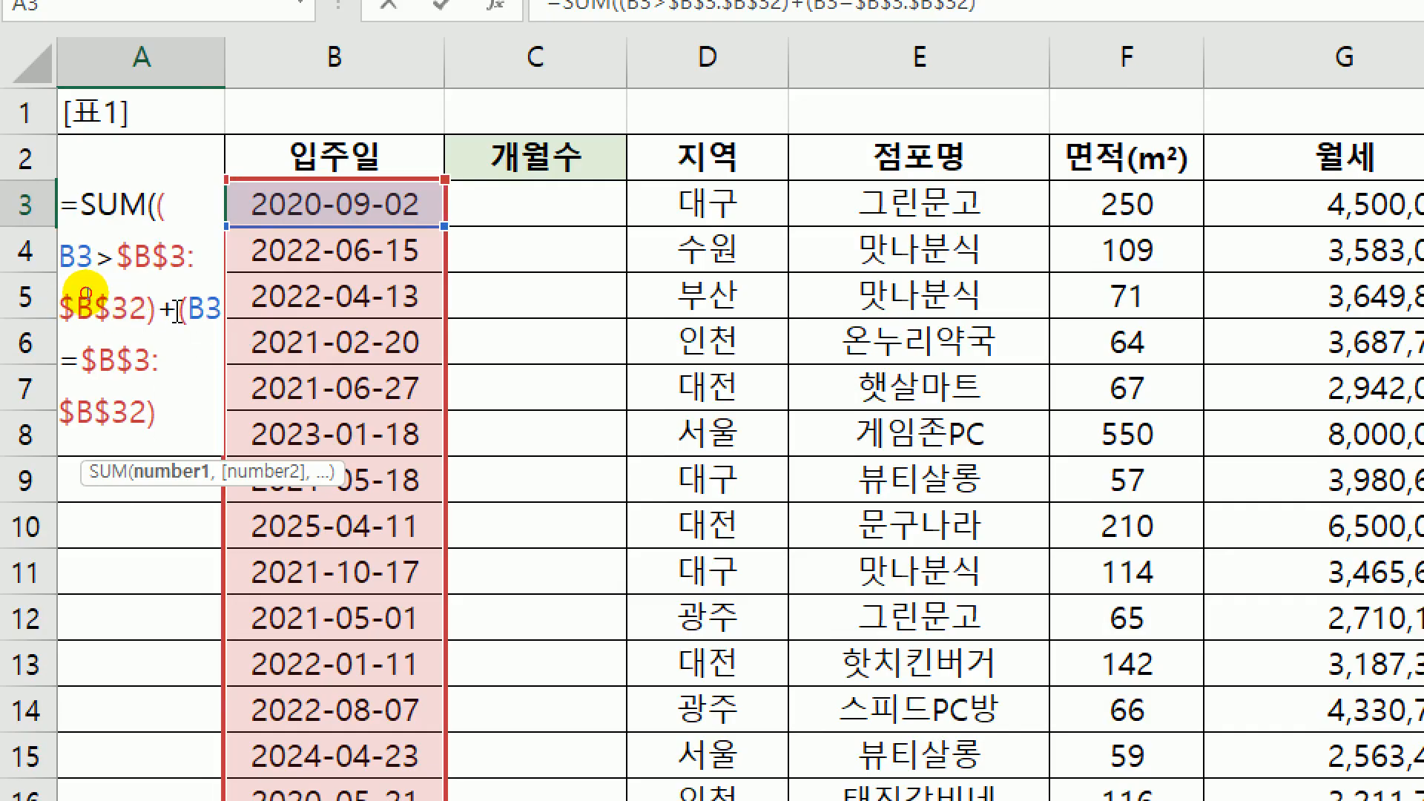
left_click_drag(177, 309, 179, 430)
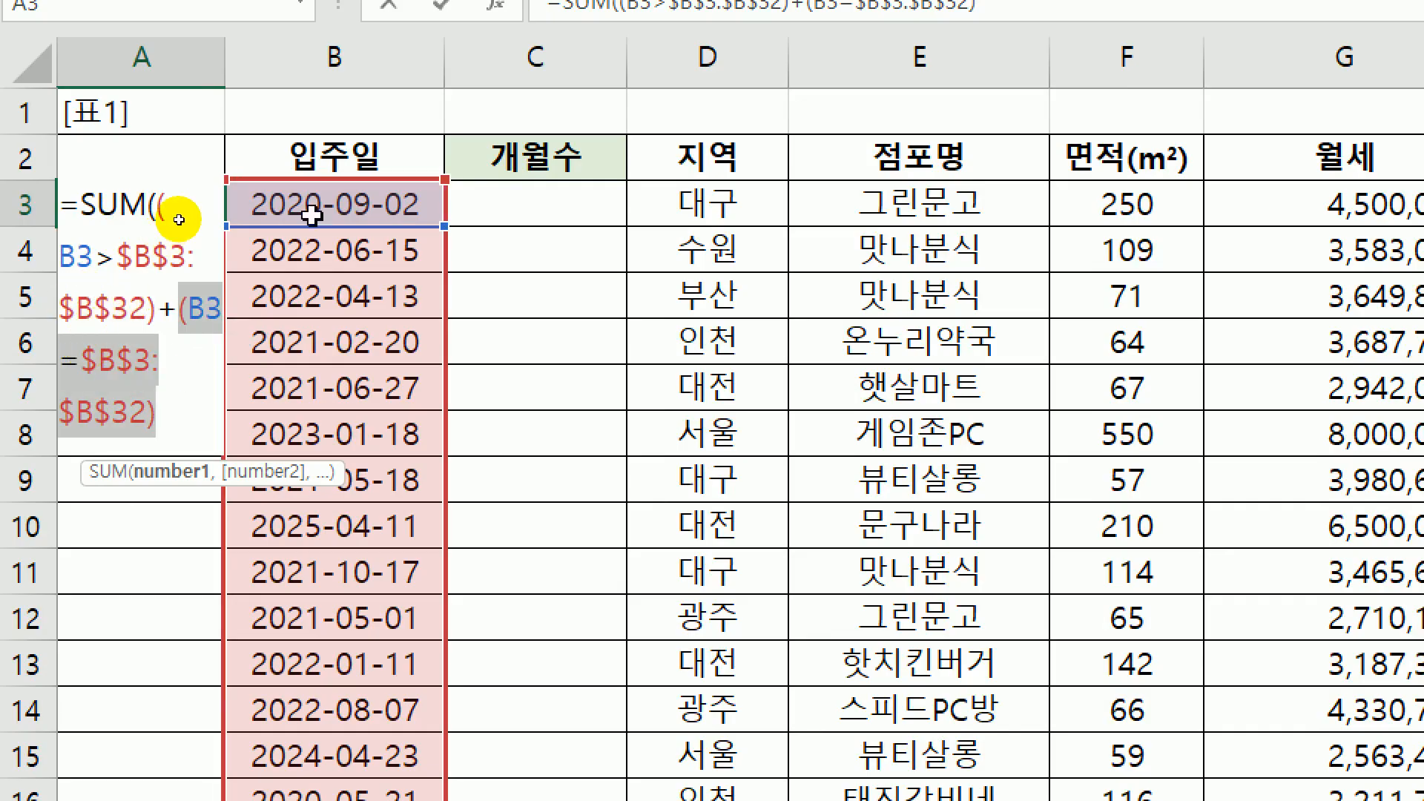
- Multiply the tie condition by (F3>=$F$3:$F$32), close the SUM function and enter the 순번 formula in A3
left_click(169, 406)
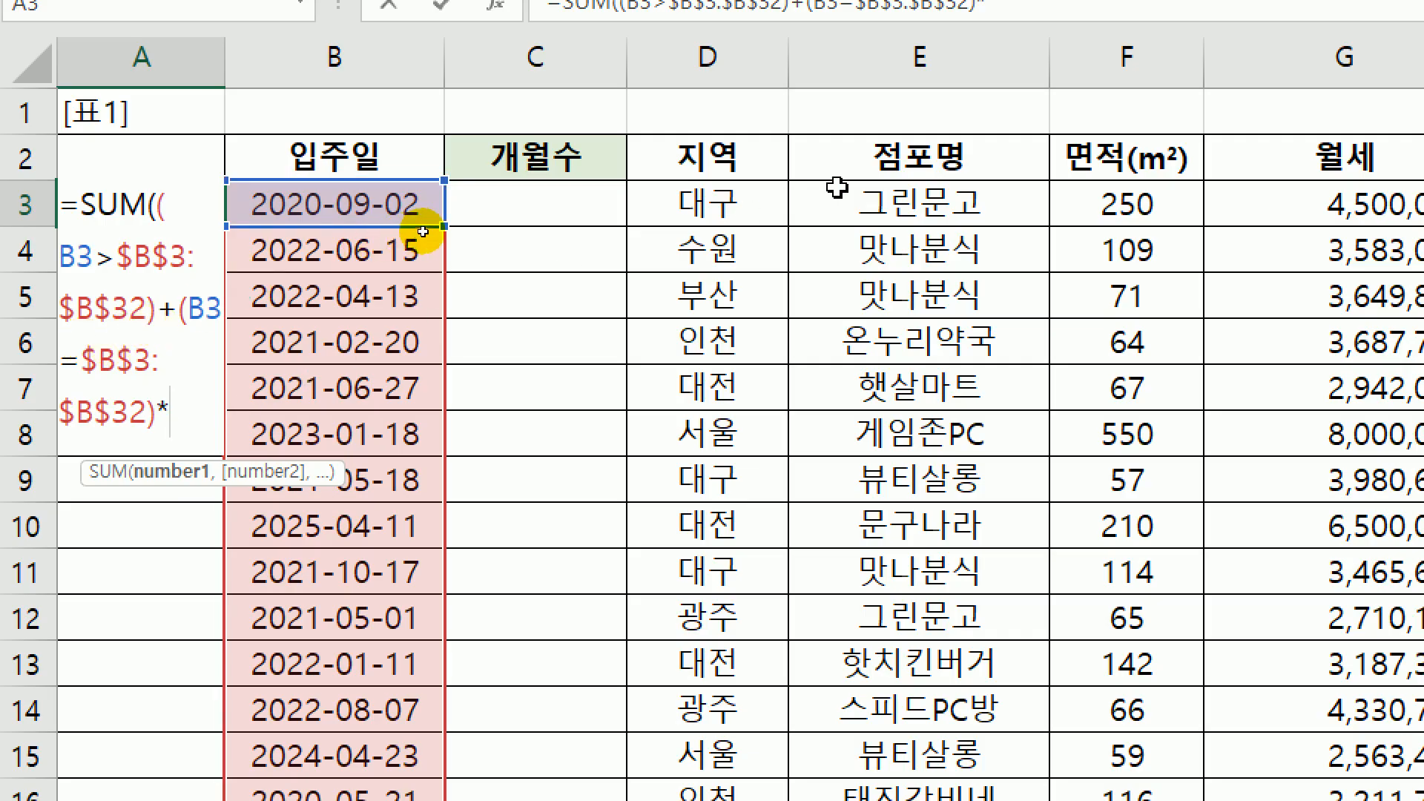
left_click(1089, 196)
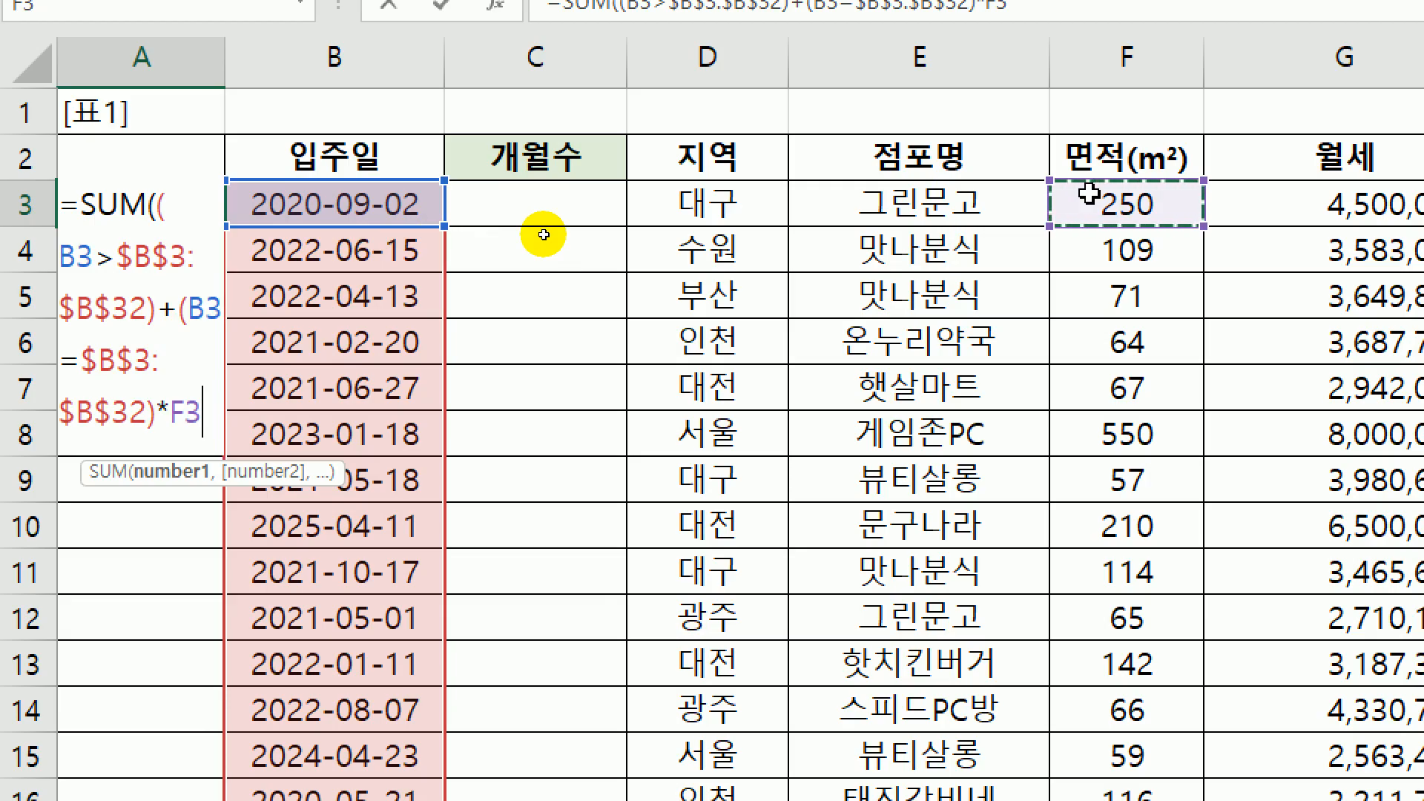
type(">=")
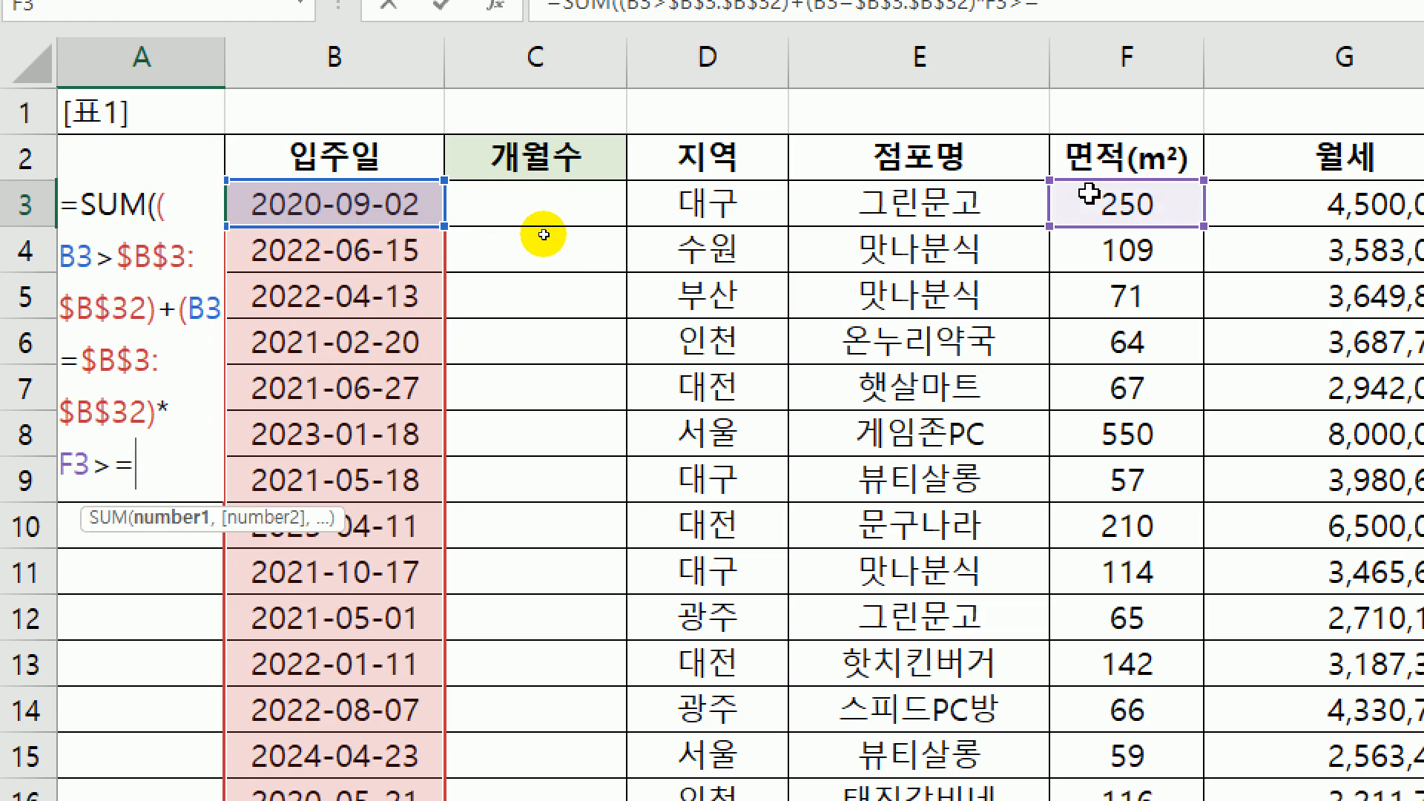
left_click_drag(1112, 205, 1150, 637)
key("F4")
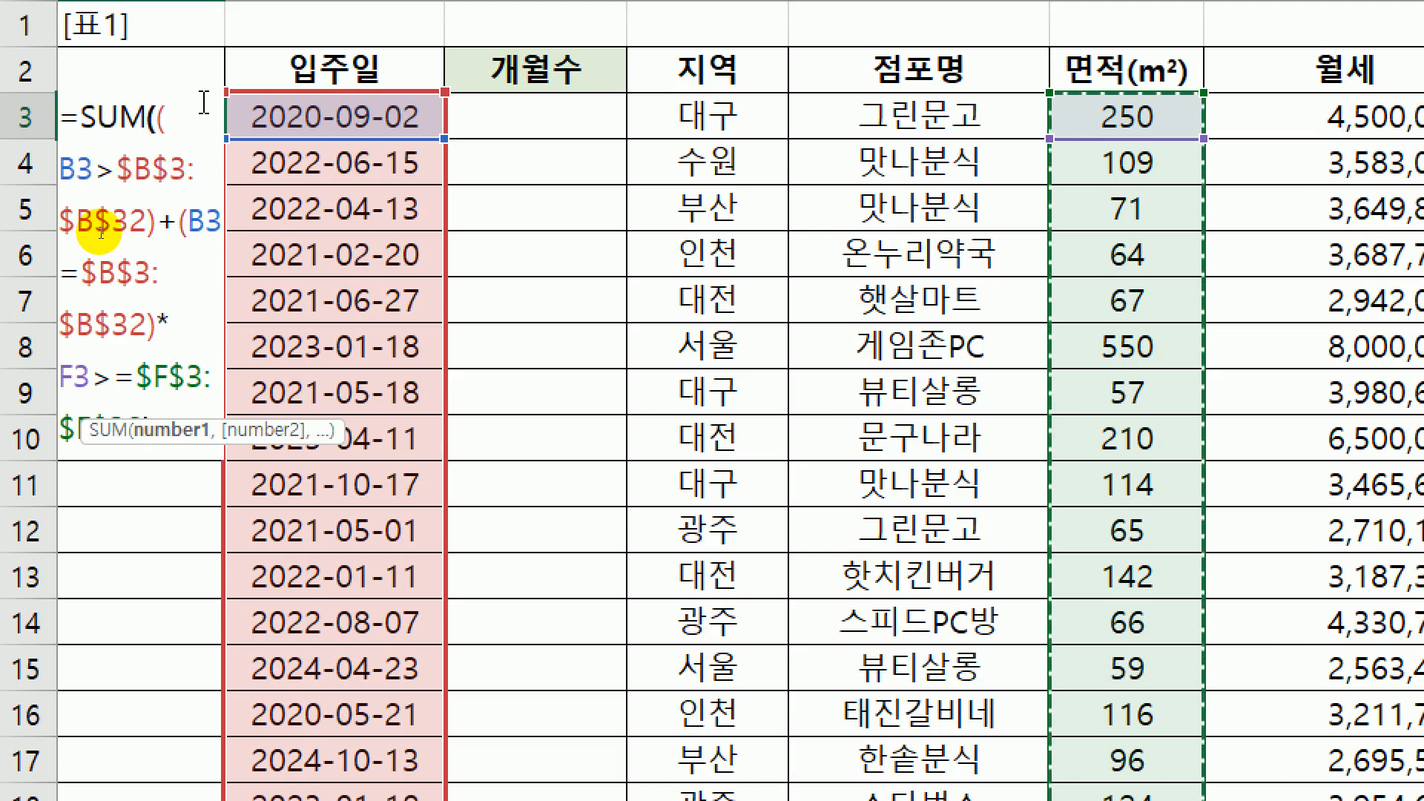
type(")")
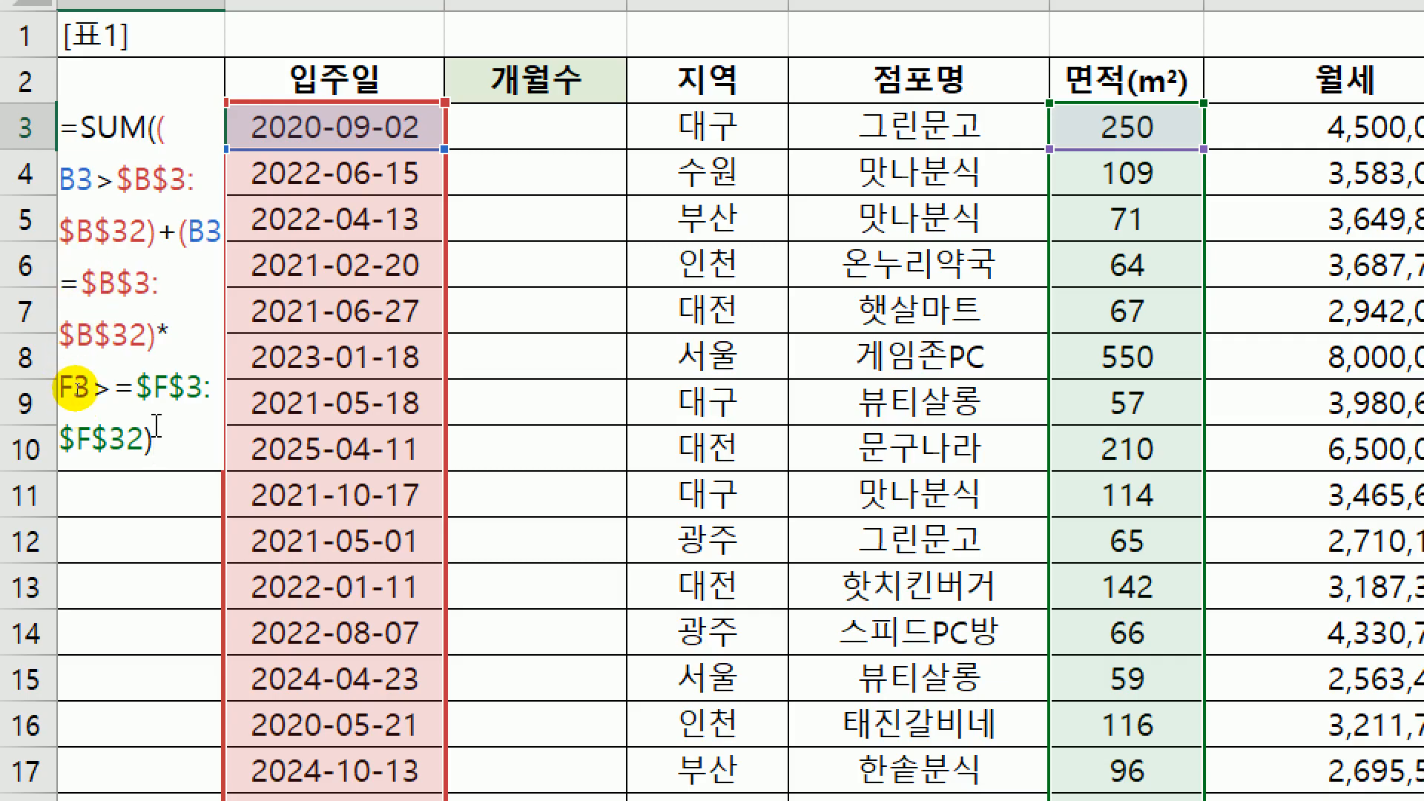
left_click(68, 387)
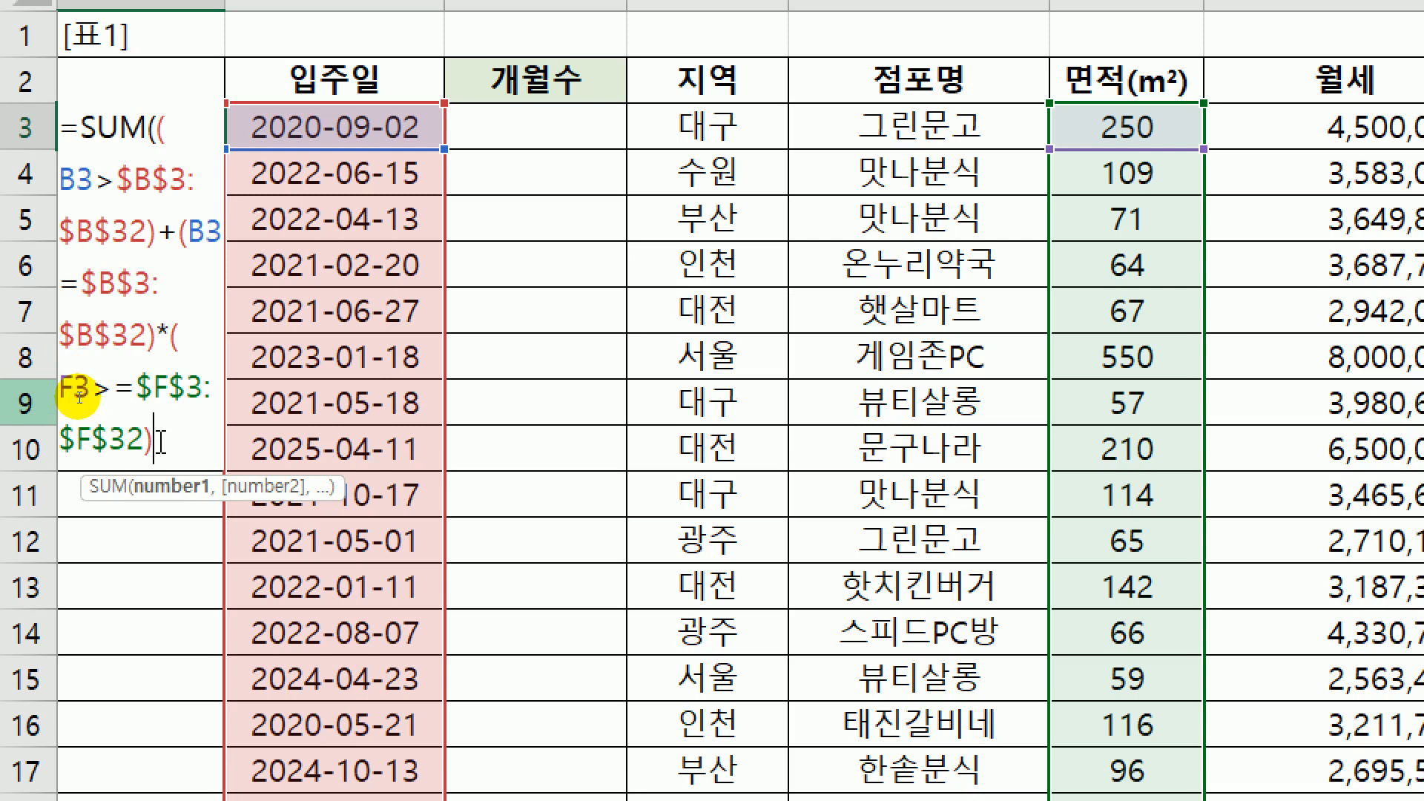
left_click_drag(158, 127, 148, 127)
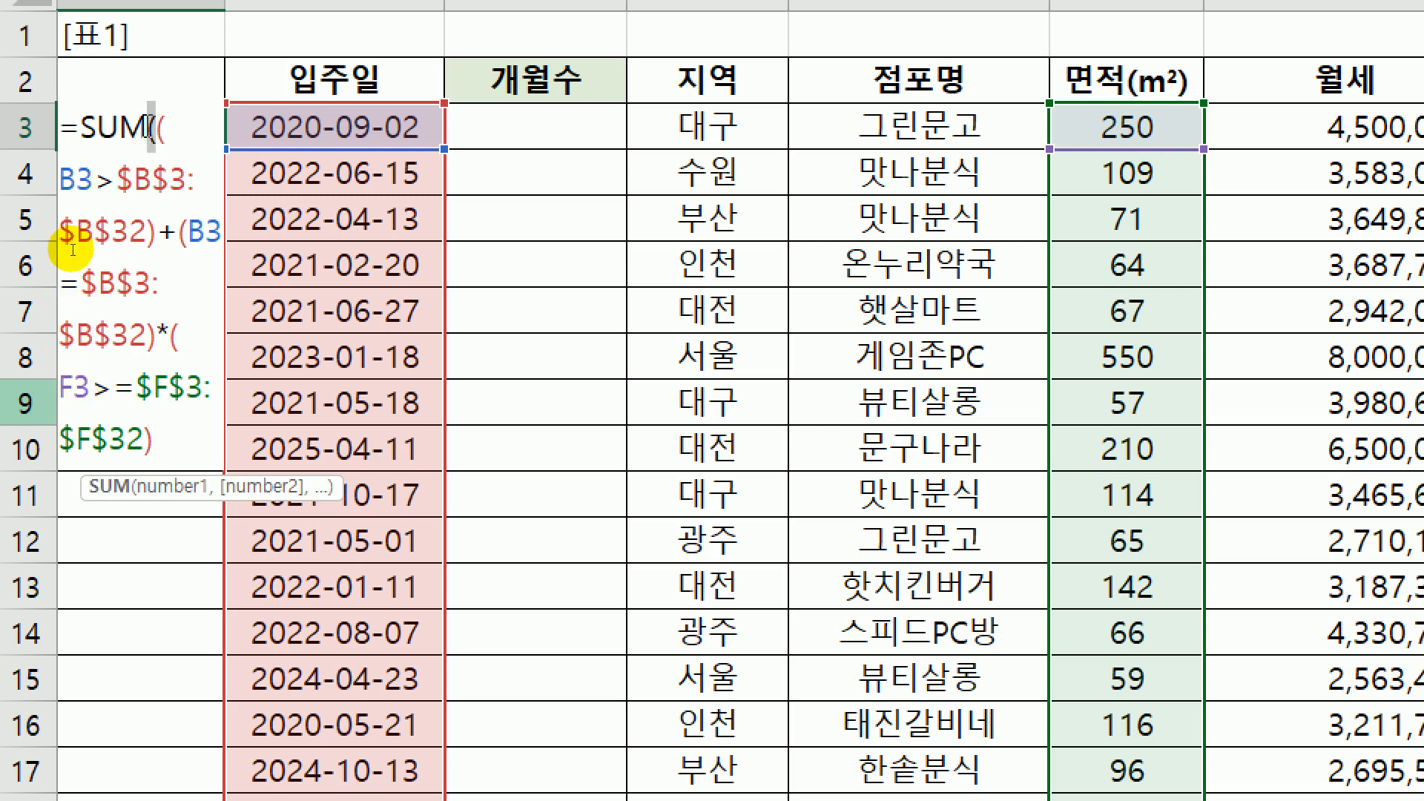
left_click(188, 433)
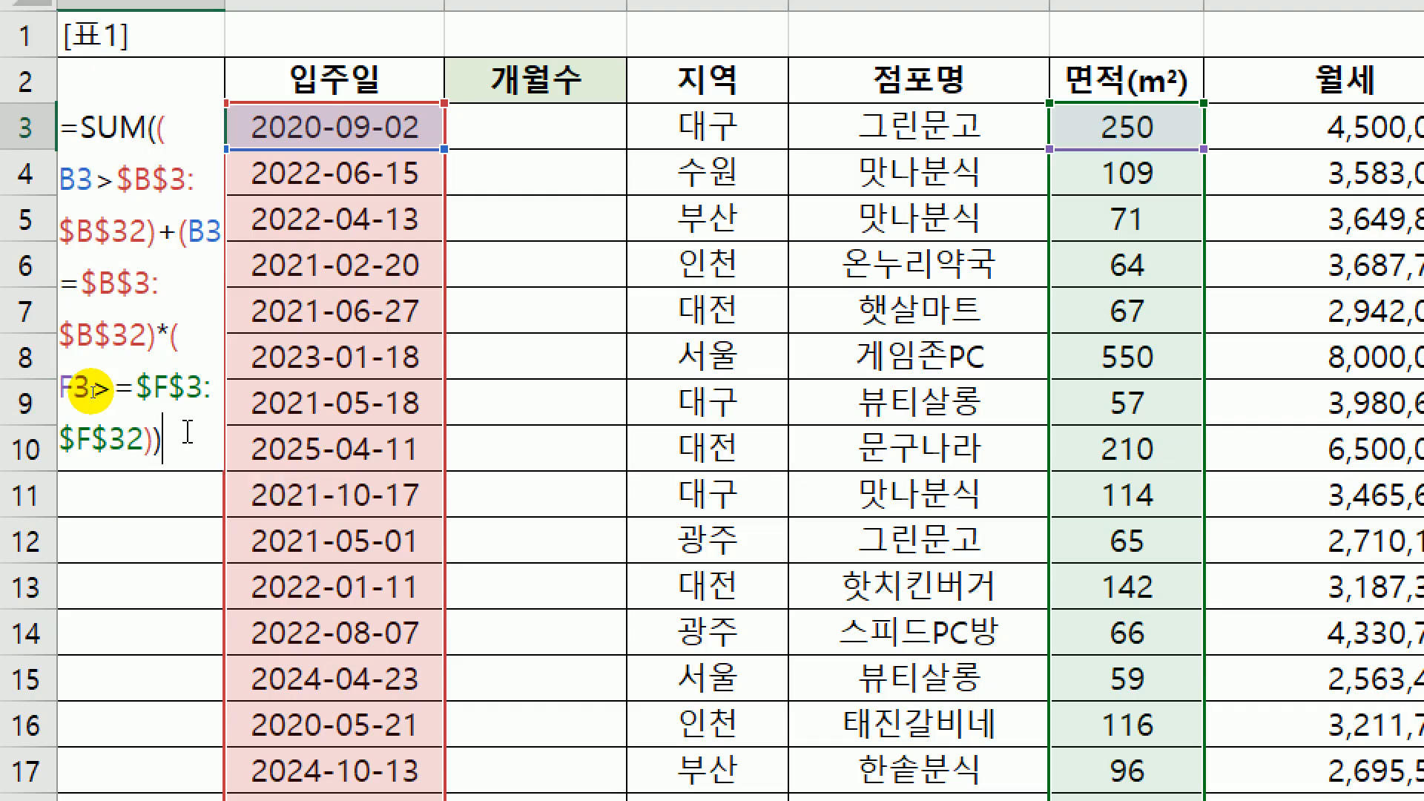
key("Return")
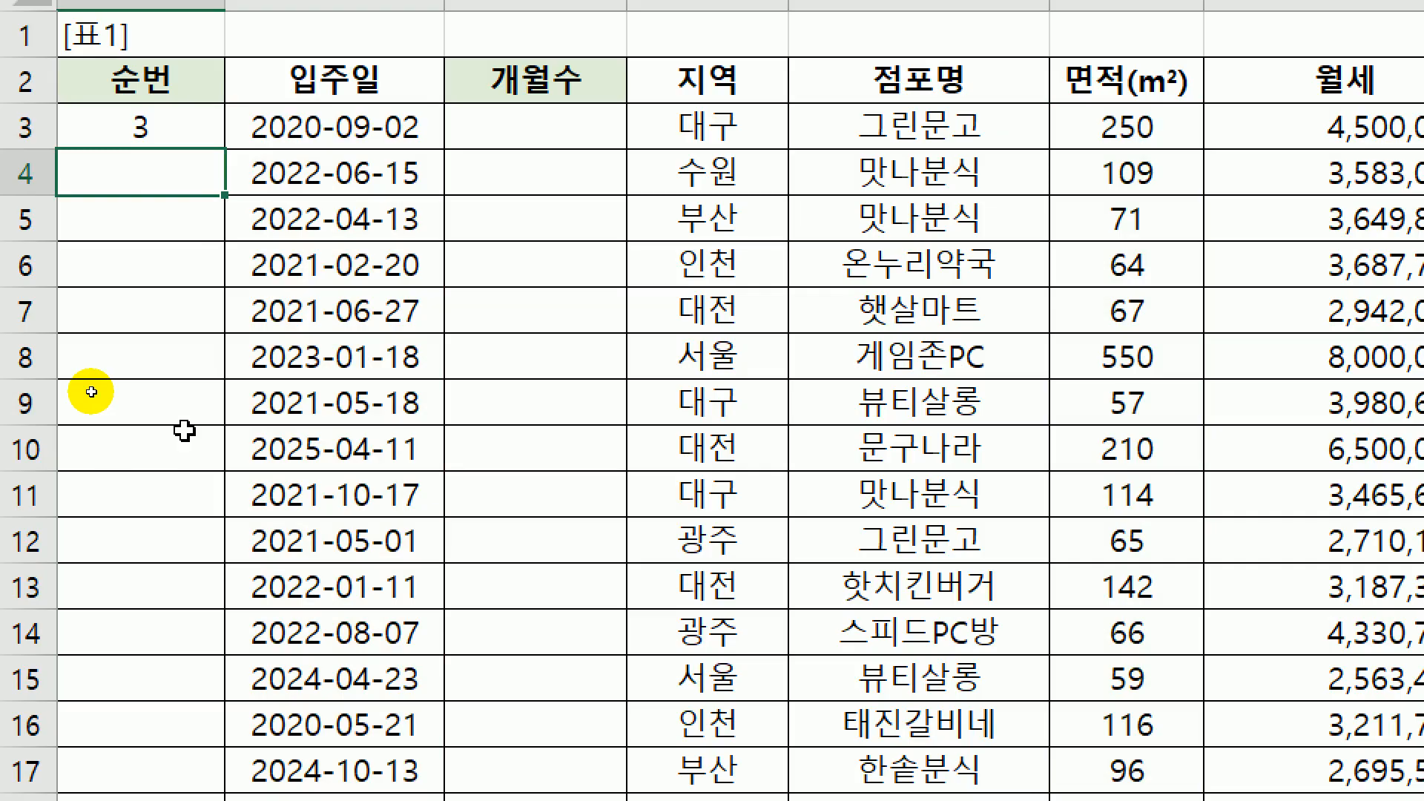
- Reopen the 순번 formula in A3 and re-enter it unchanged as an array formula
double_click(165, 134)
left_click(185, 434)
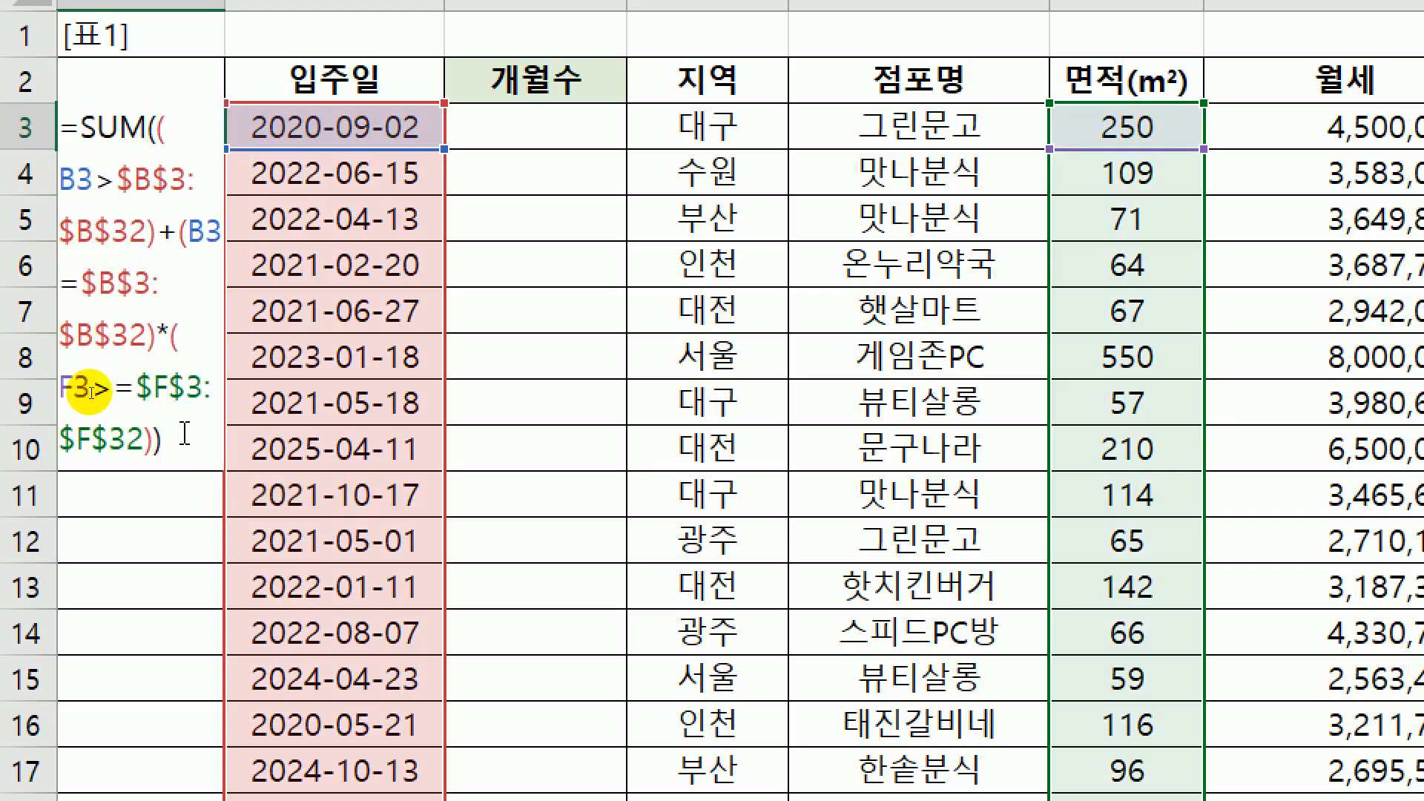
key("Escape")
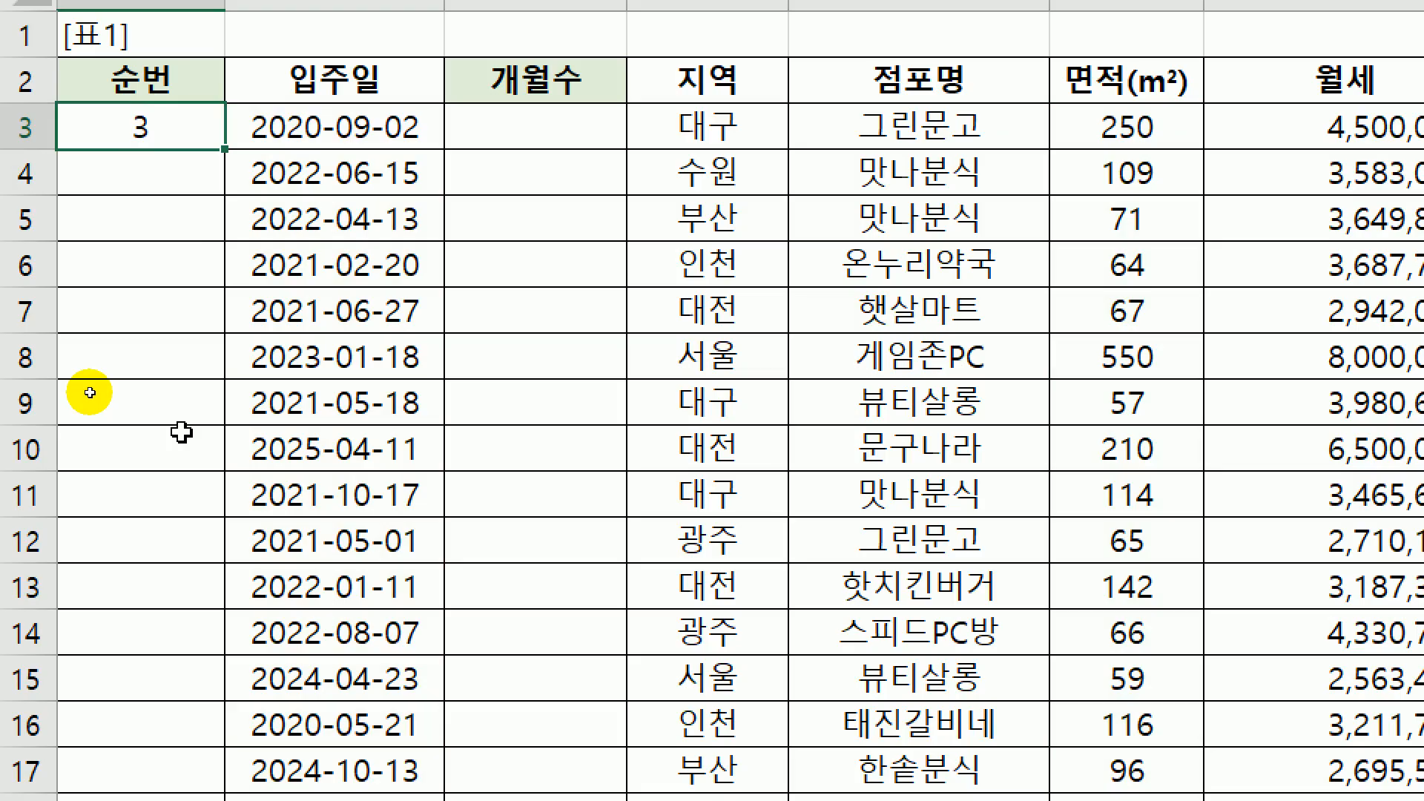
- Fill the 순번 array formula from A3 down through A32 and check the resulting ranks against the 입주일 dates
double_click(229, 149)
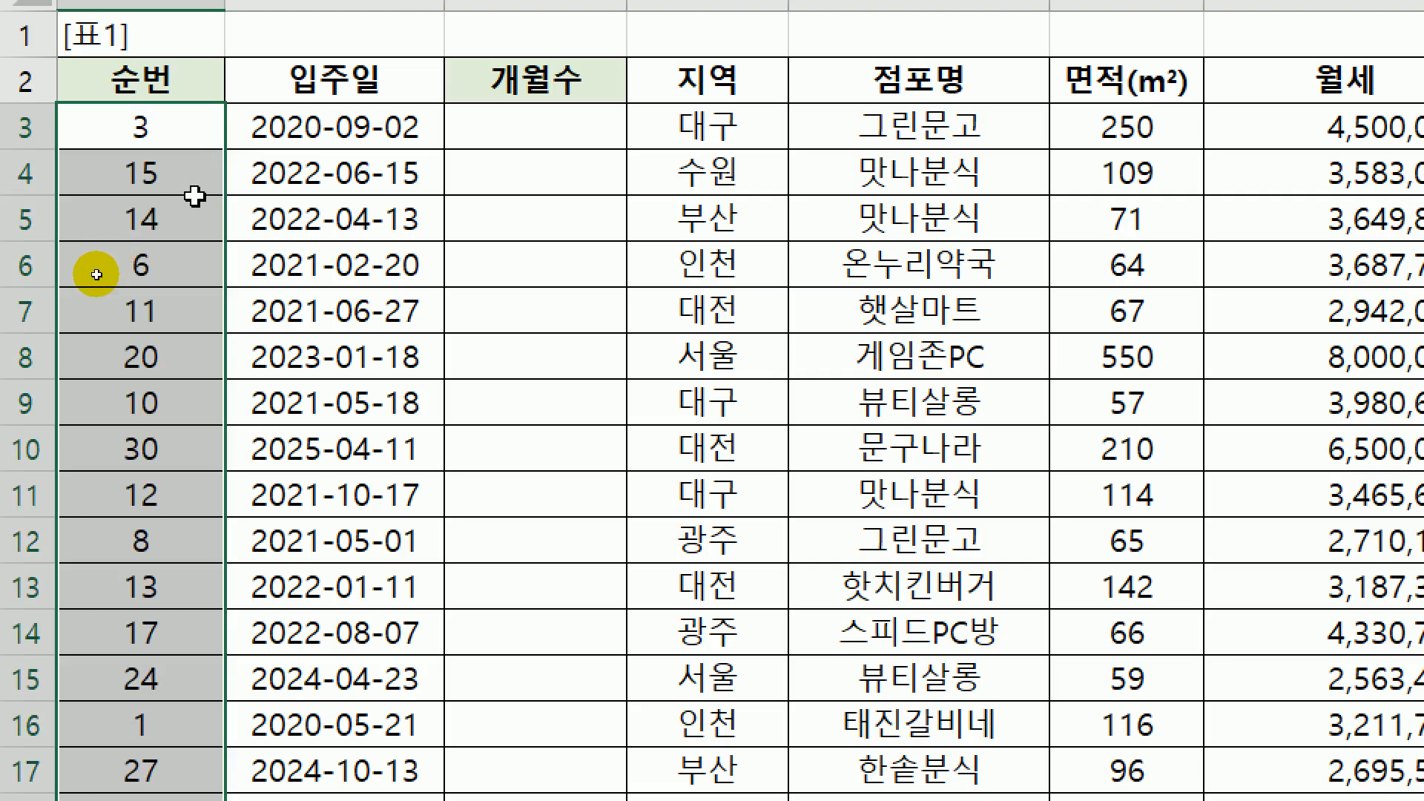
scroll(186, 281, "down", 6)
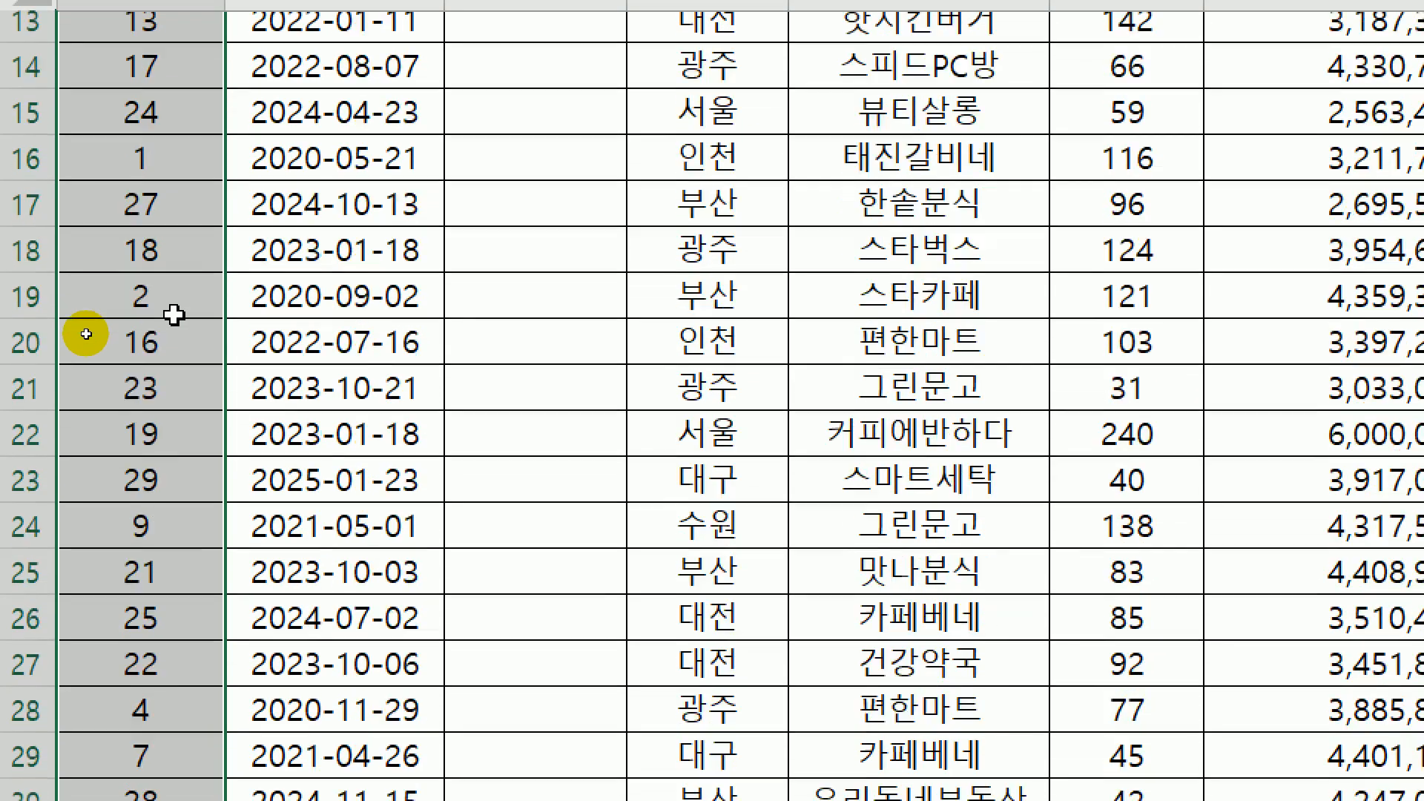
scroll(177, 311, "up", 5)
scroll(173, 315, "up", 1)
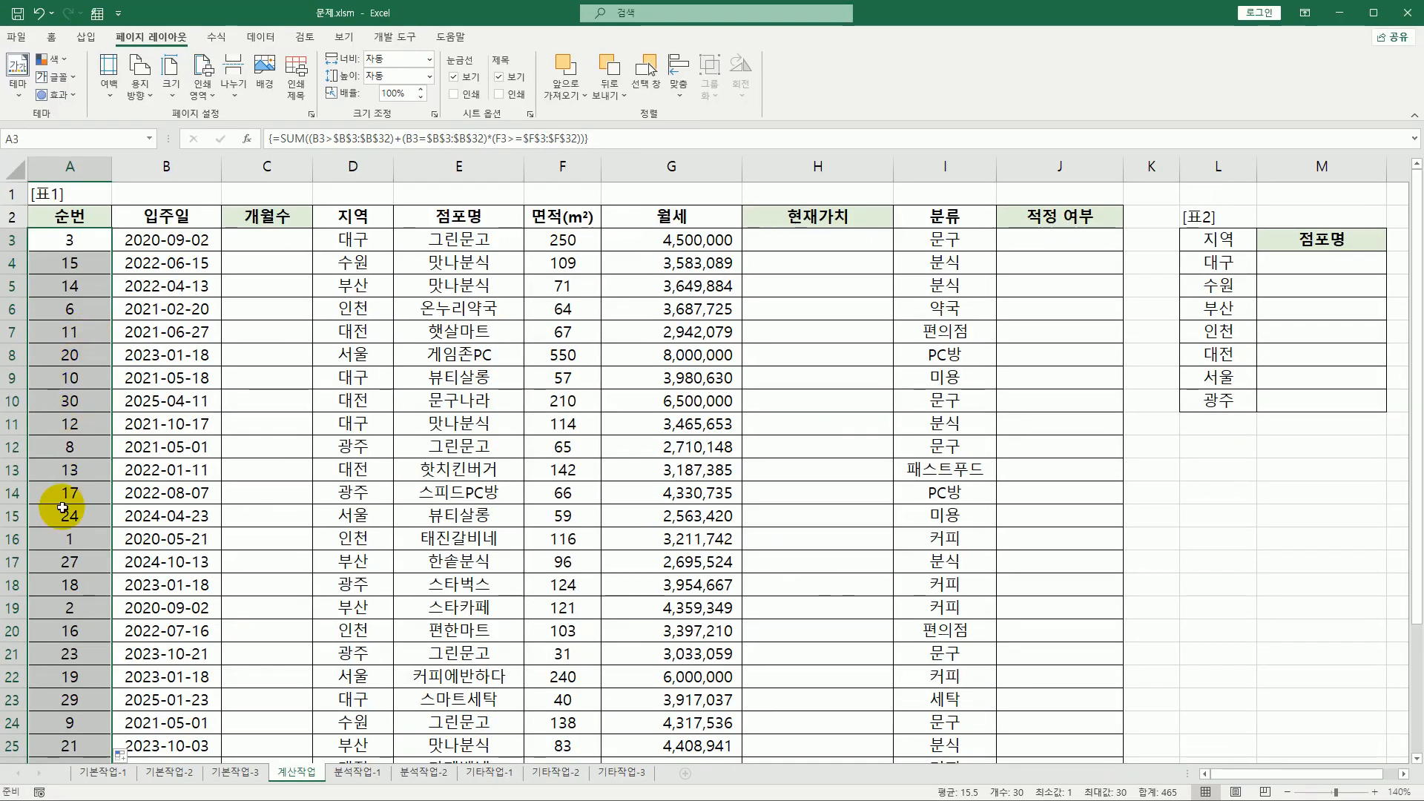
left_click(66, 537)
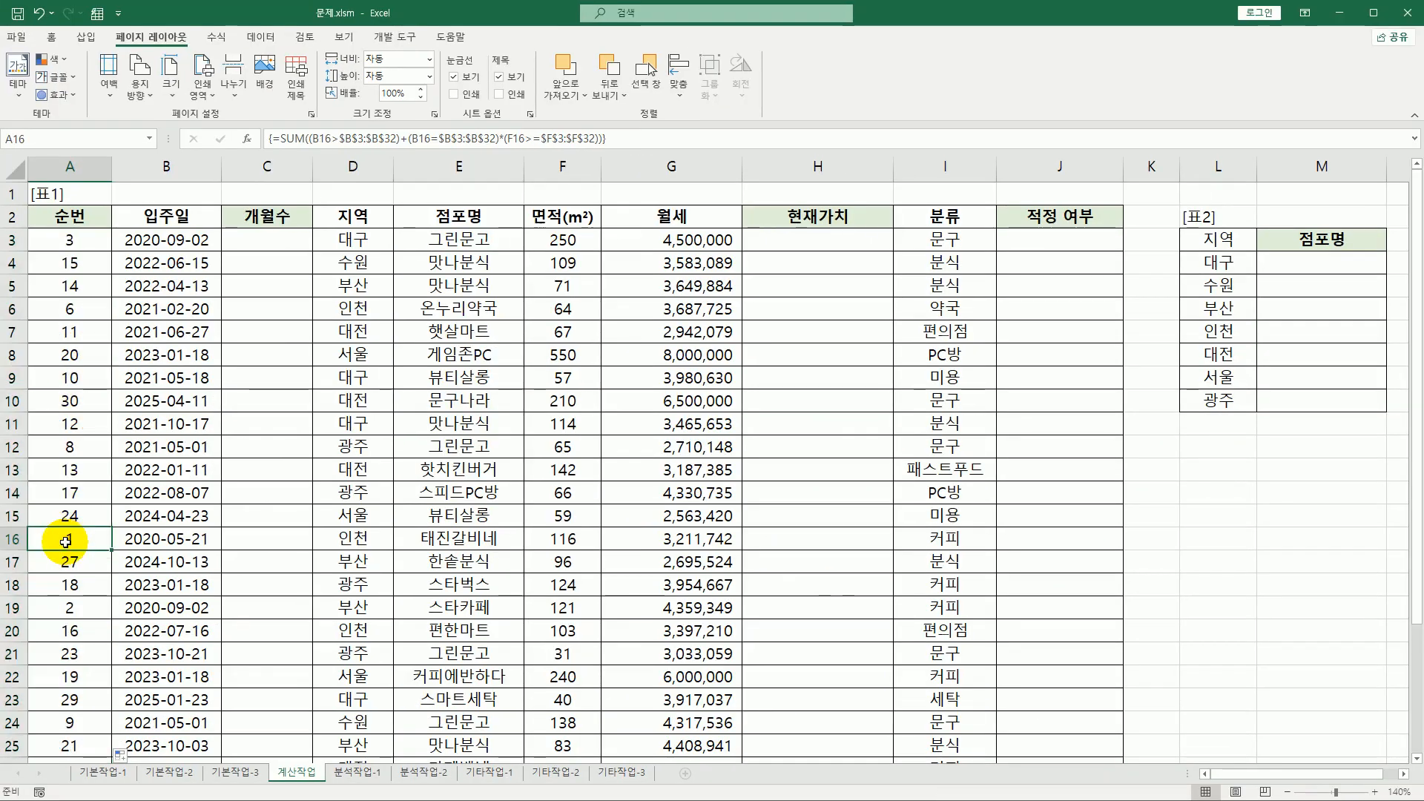
left_click(132, 537)
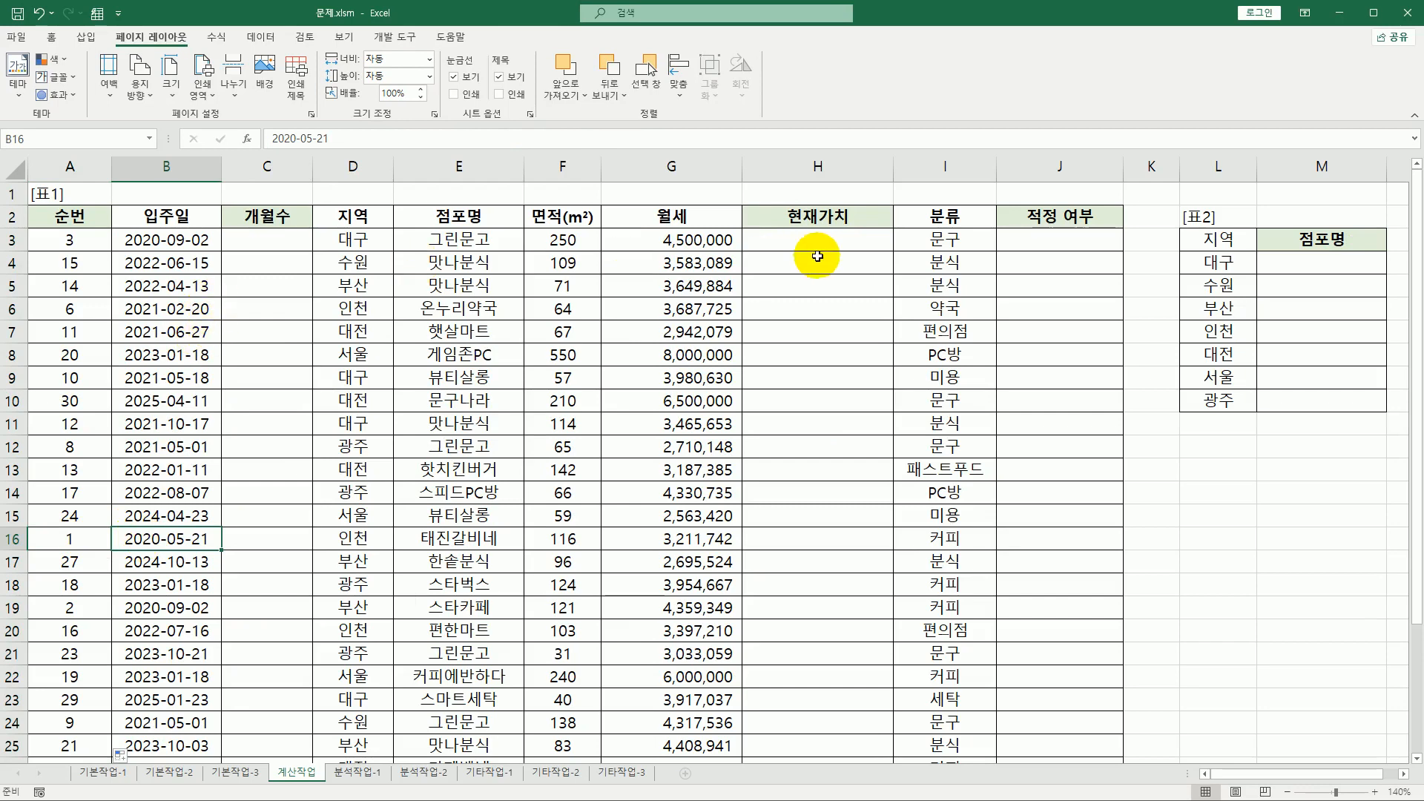
- Insert two blank columns at column K, between [표1] and [표2]
right_click(1151, 167)
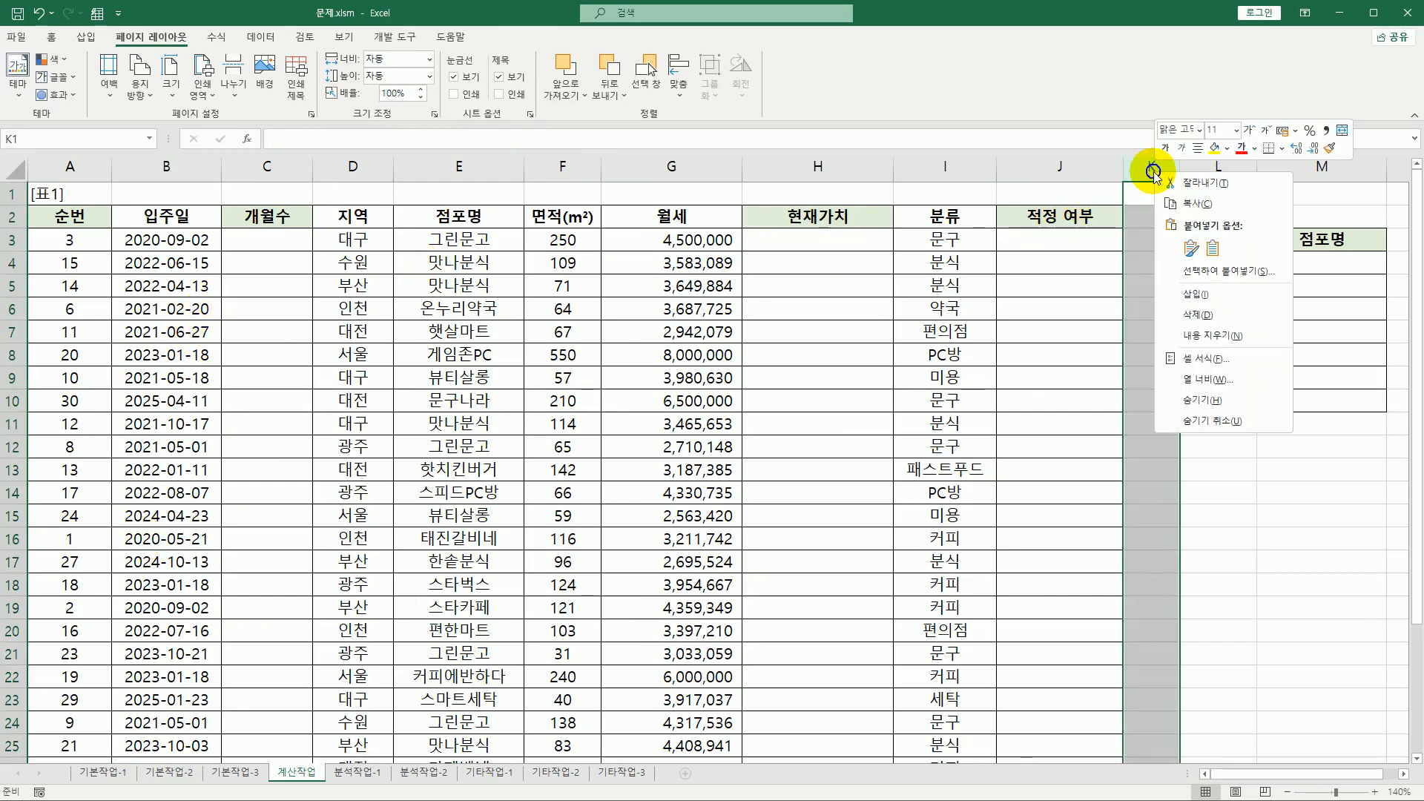
left_click(1184, 295)
right_click(1201, 169)
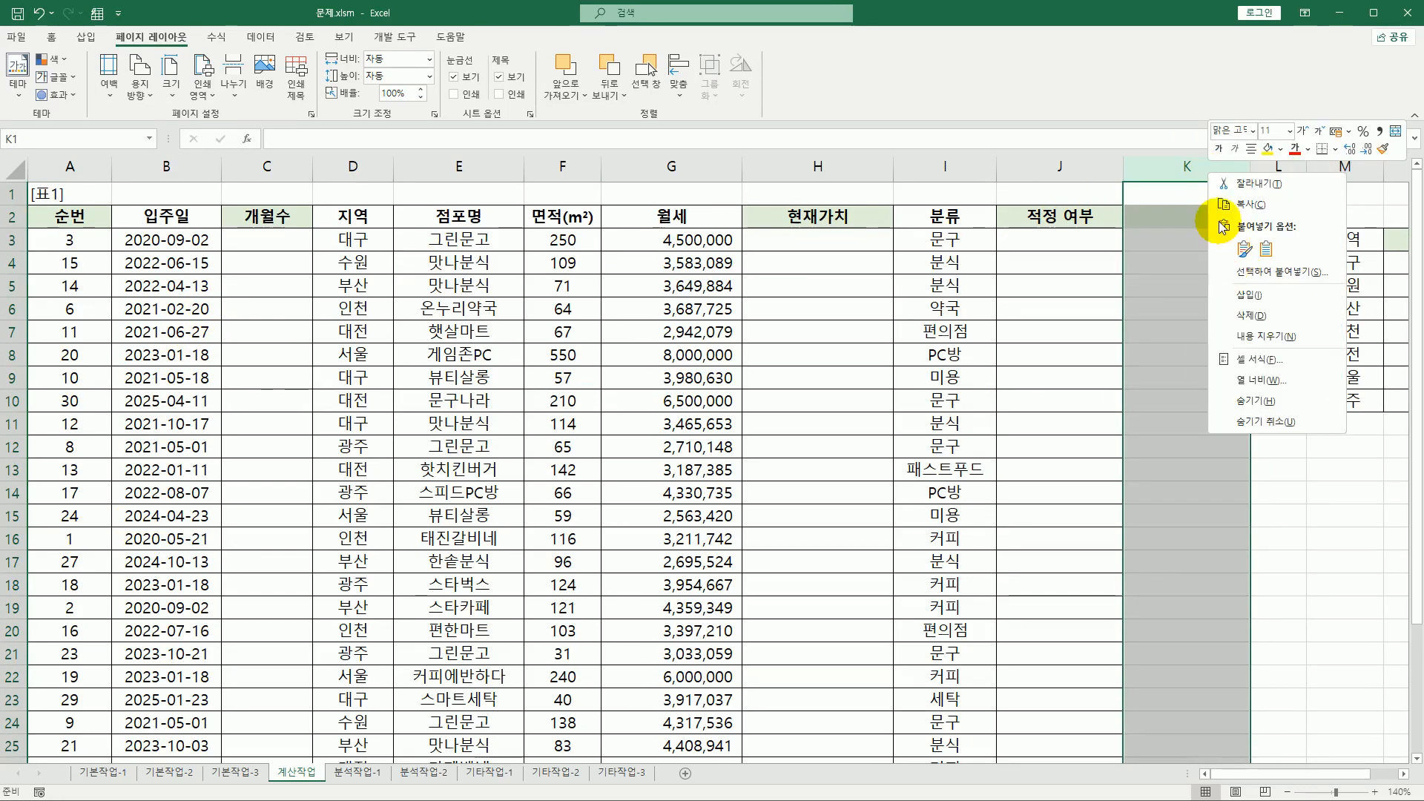
left_click(1249, 295)
left_click(1202, 216)
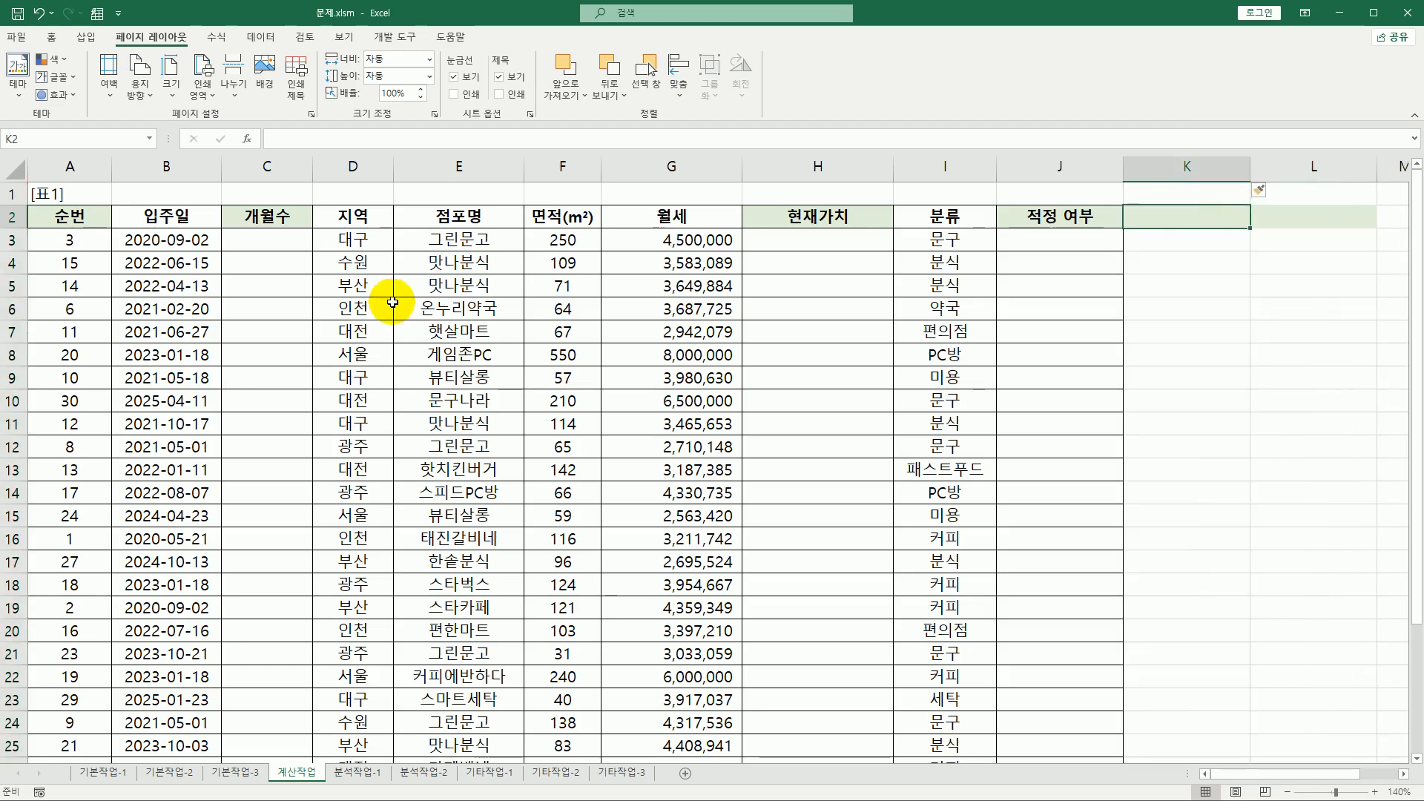
- Copy the 입주일 column, header included, from B2:B32 into the blank helper column starting at K2
left_click_drag(167, 218, 185, 678)
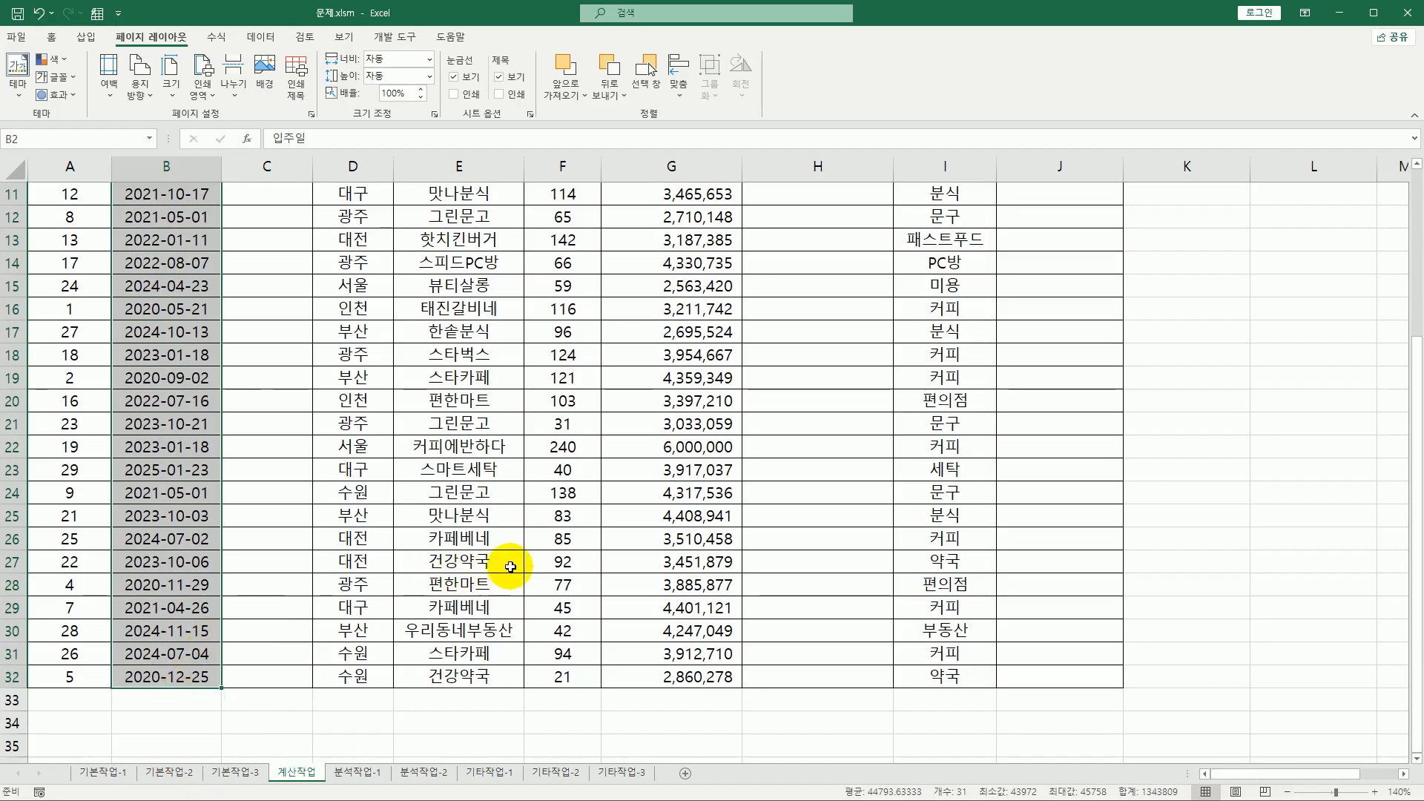
key("ctrl+c")
scroll(1079, 489, "up", 4)
left_click(1172, 223)
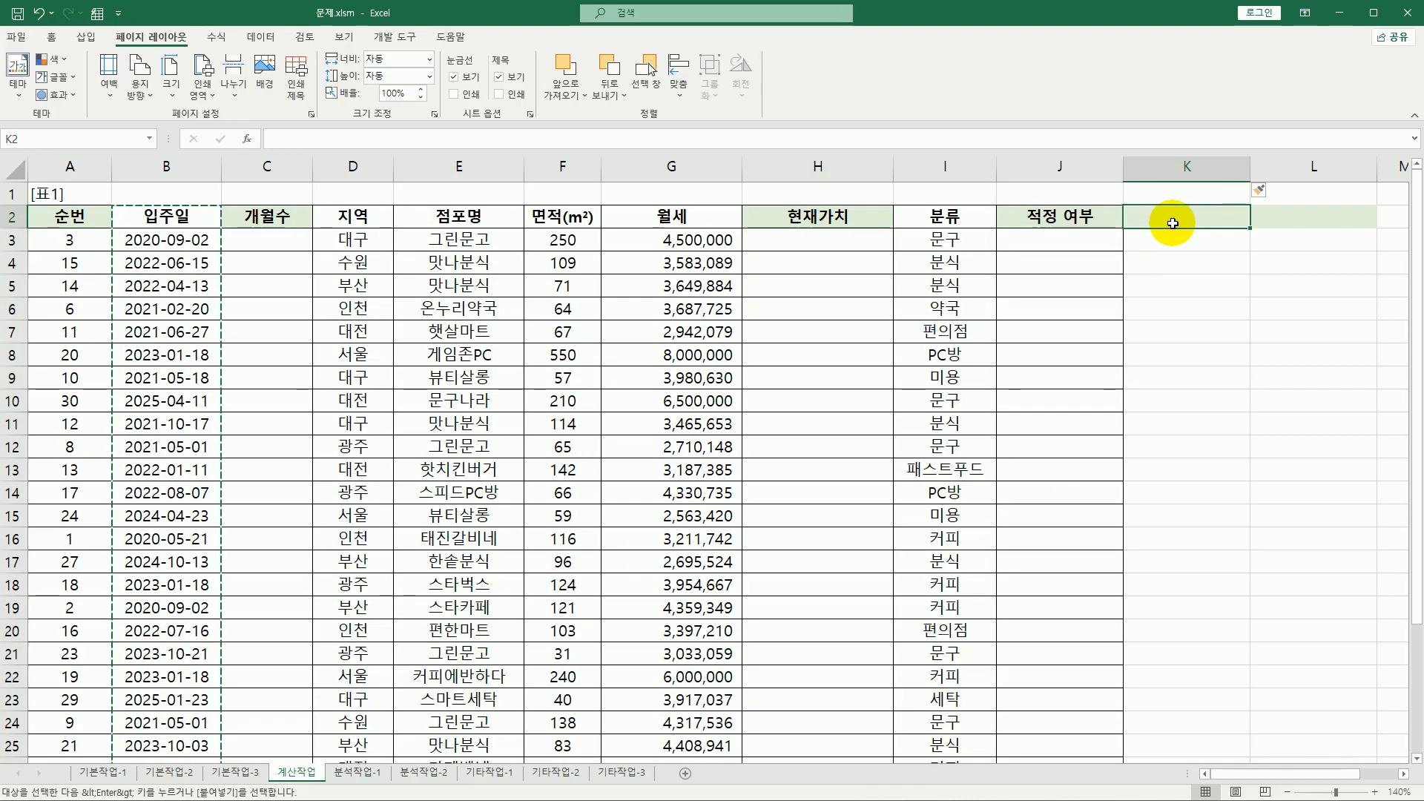
key("ctrl+v")
left_click(1172, 223)
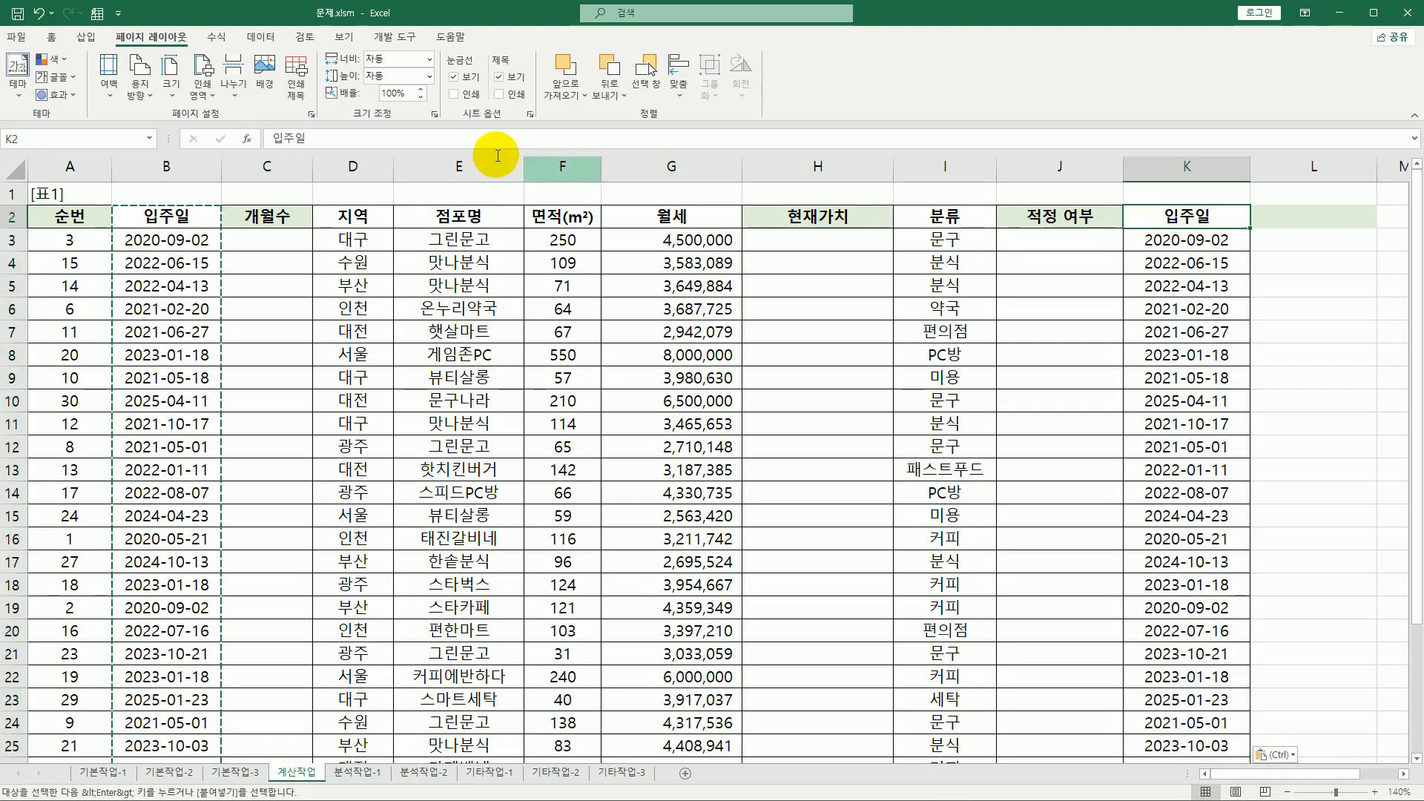
- Sort the copied 입주일 dates in K2:K32 in ascending order, limited to the current selection
left_click_drag(1182, 216, 1249, 724)
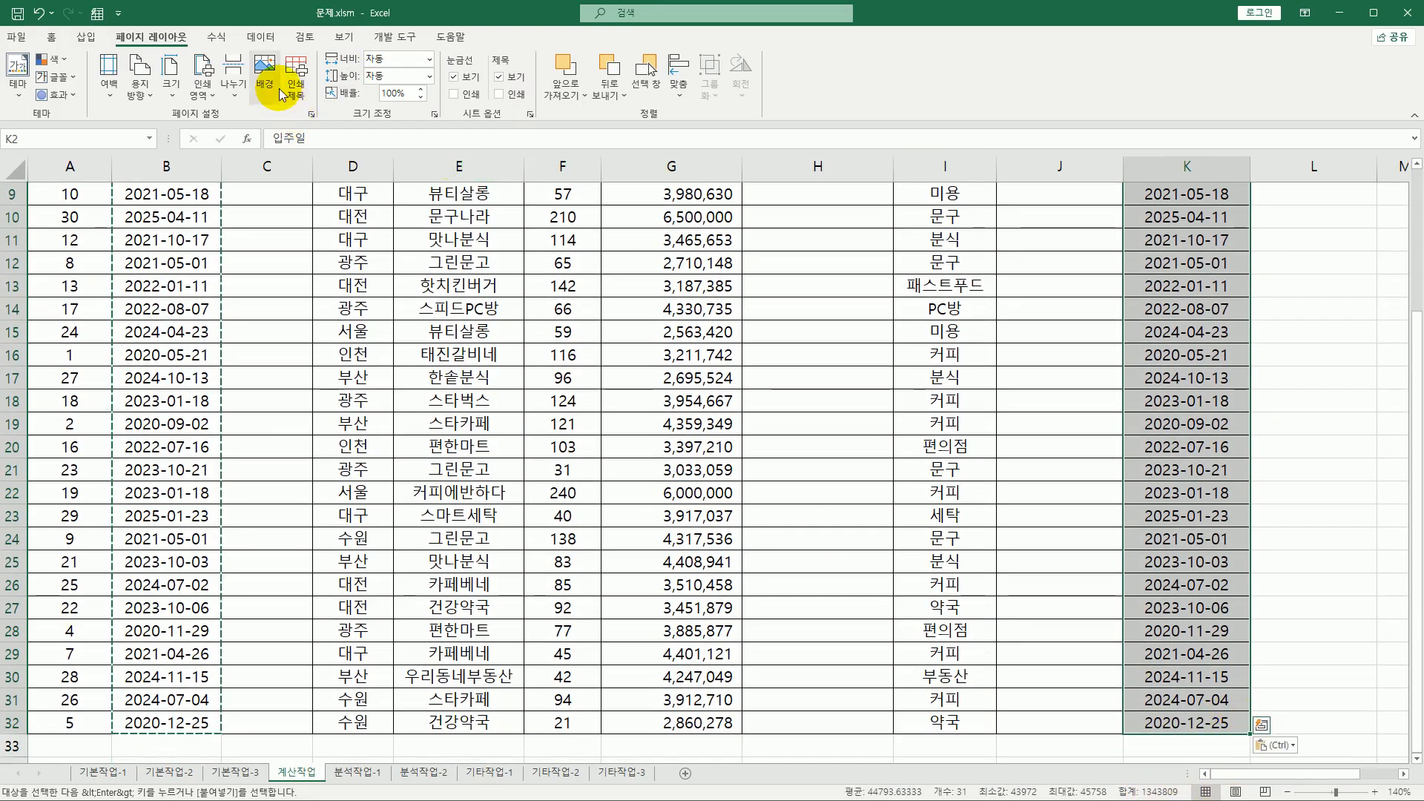
left_click(260, 36)
left_click(374, 65)
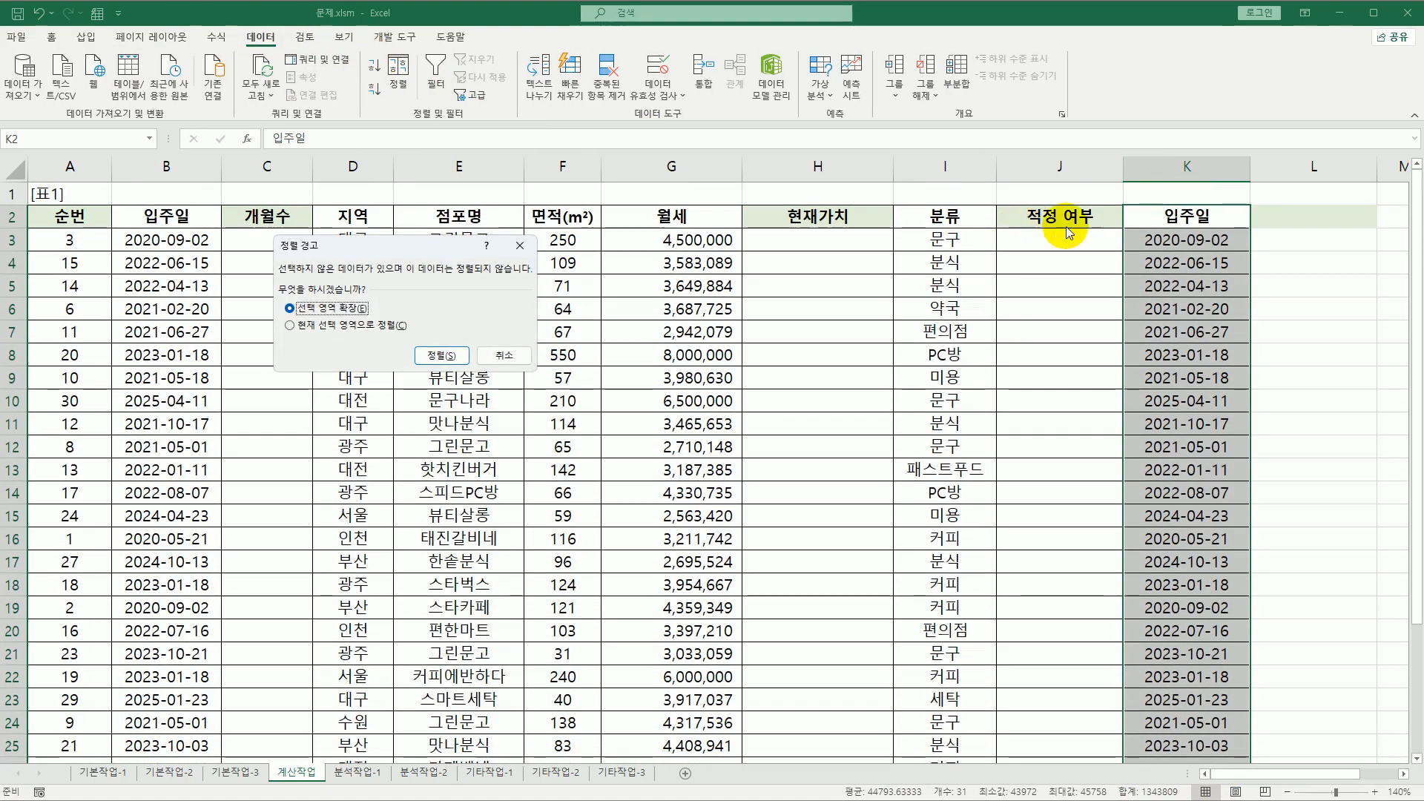
left_click(341, 326)
left_click(441, 355)
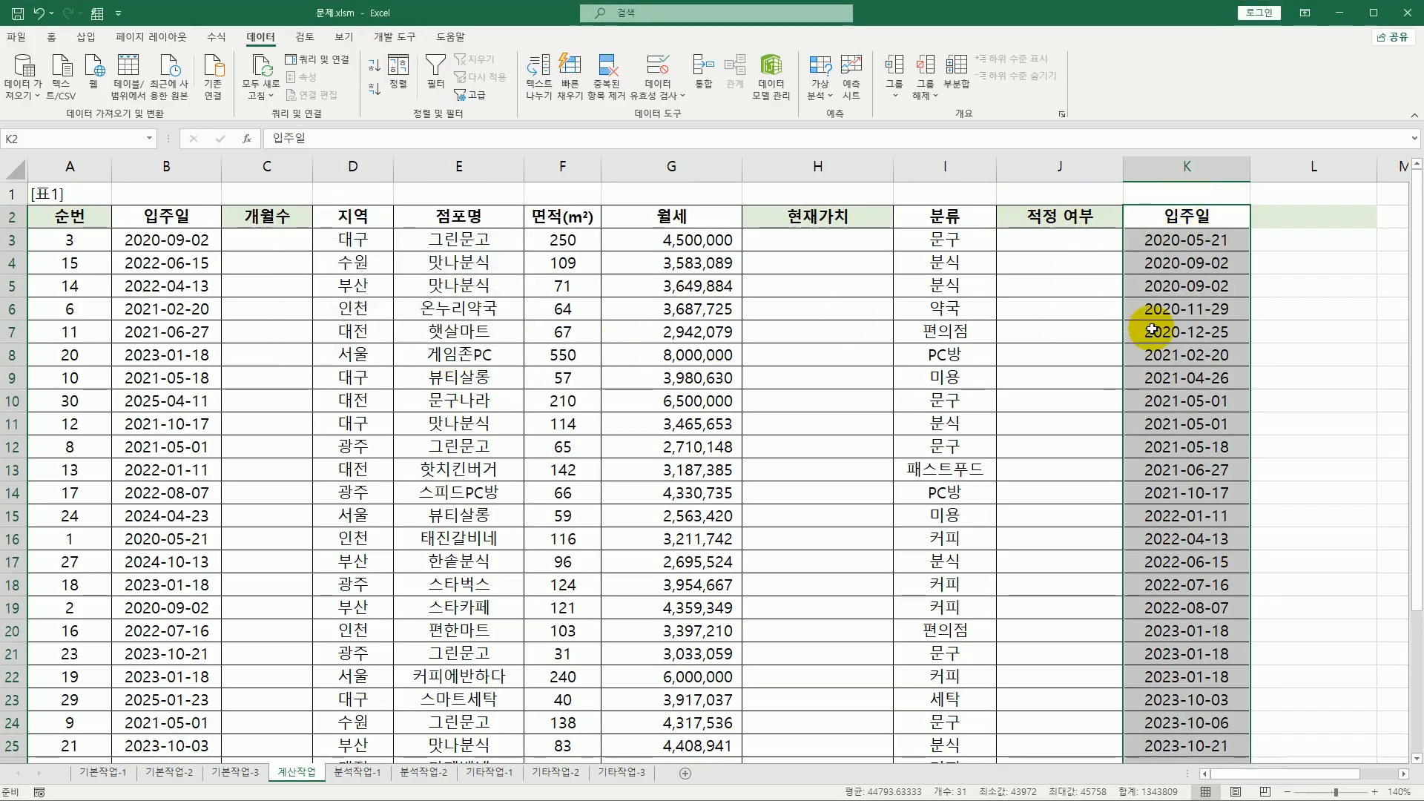
- Compare the earliest sorted date in K3 with its 입주일 entry in B16 and its 순번 in A16
left_click(1209, 245)
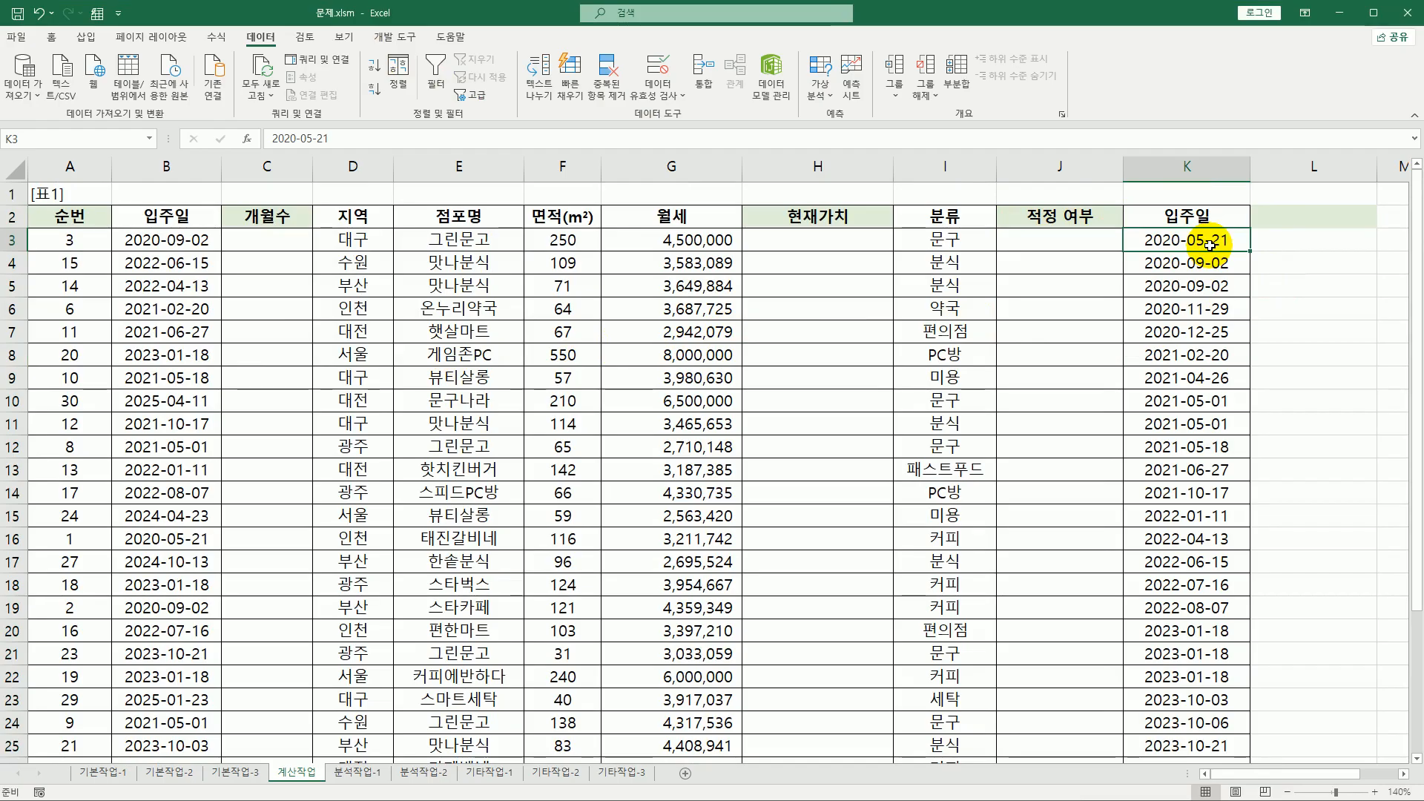
left_click(152, 540)
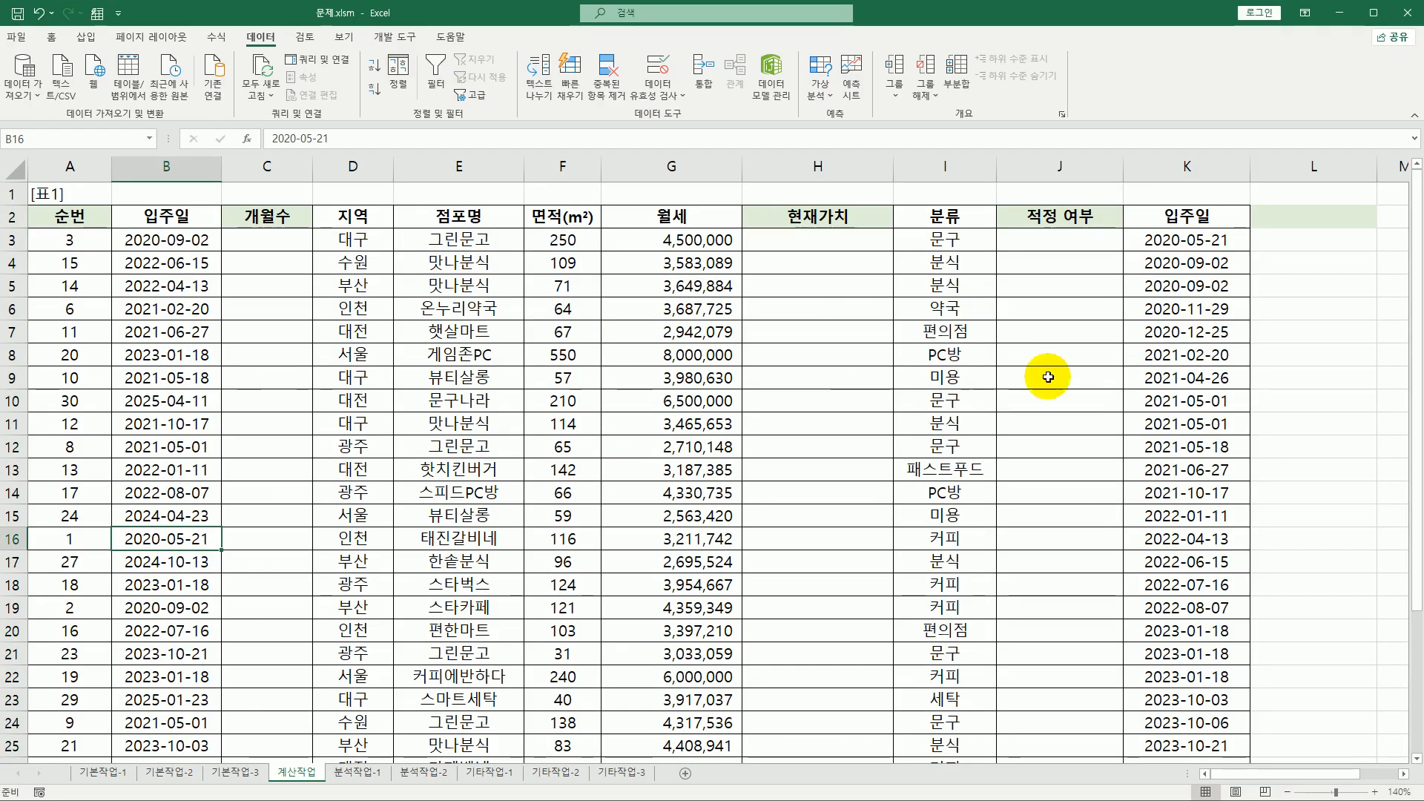
left_click(1197, 243)
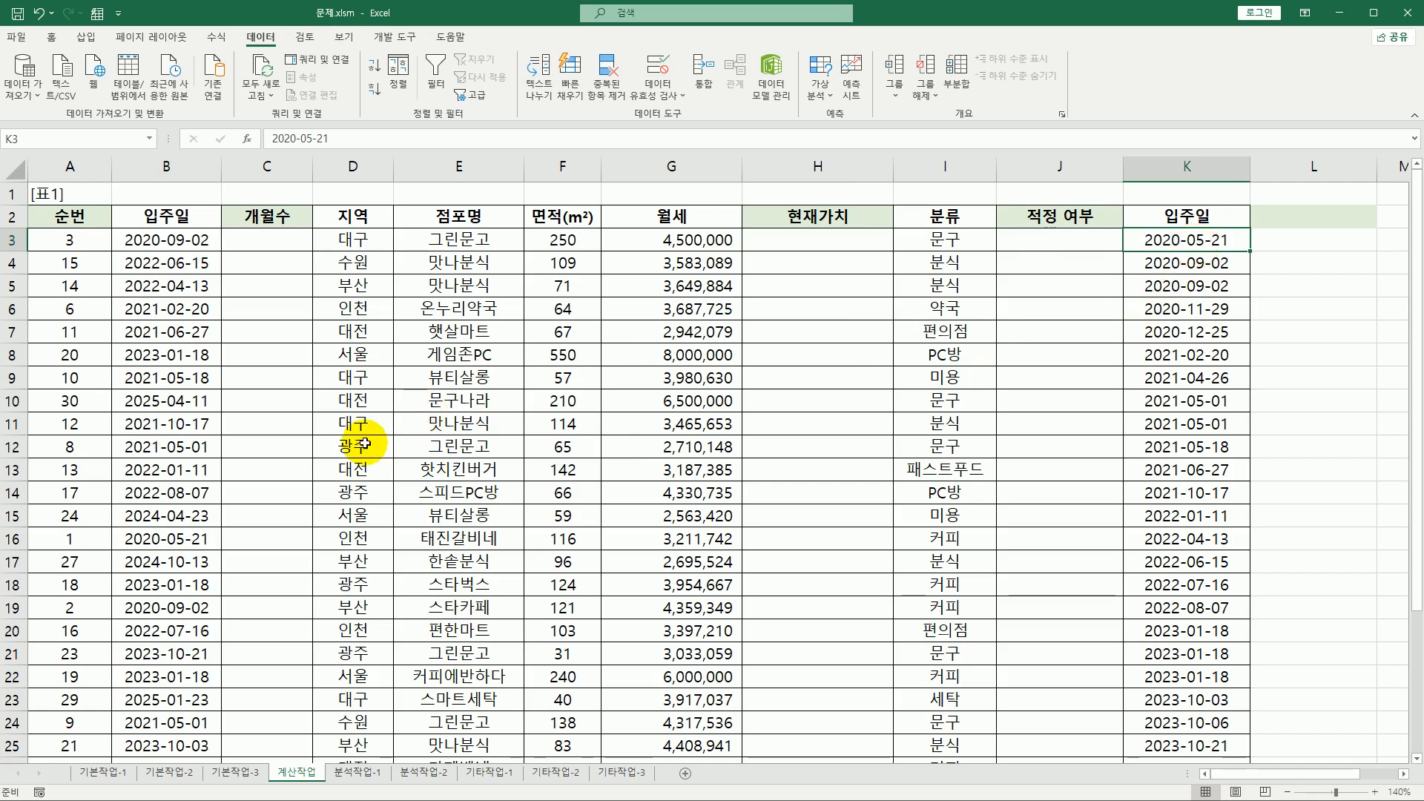
left_click(79, 547)
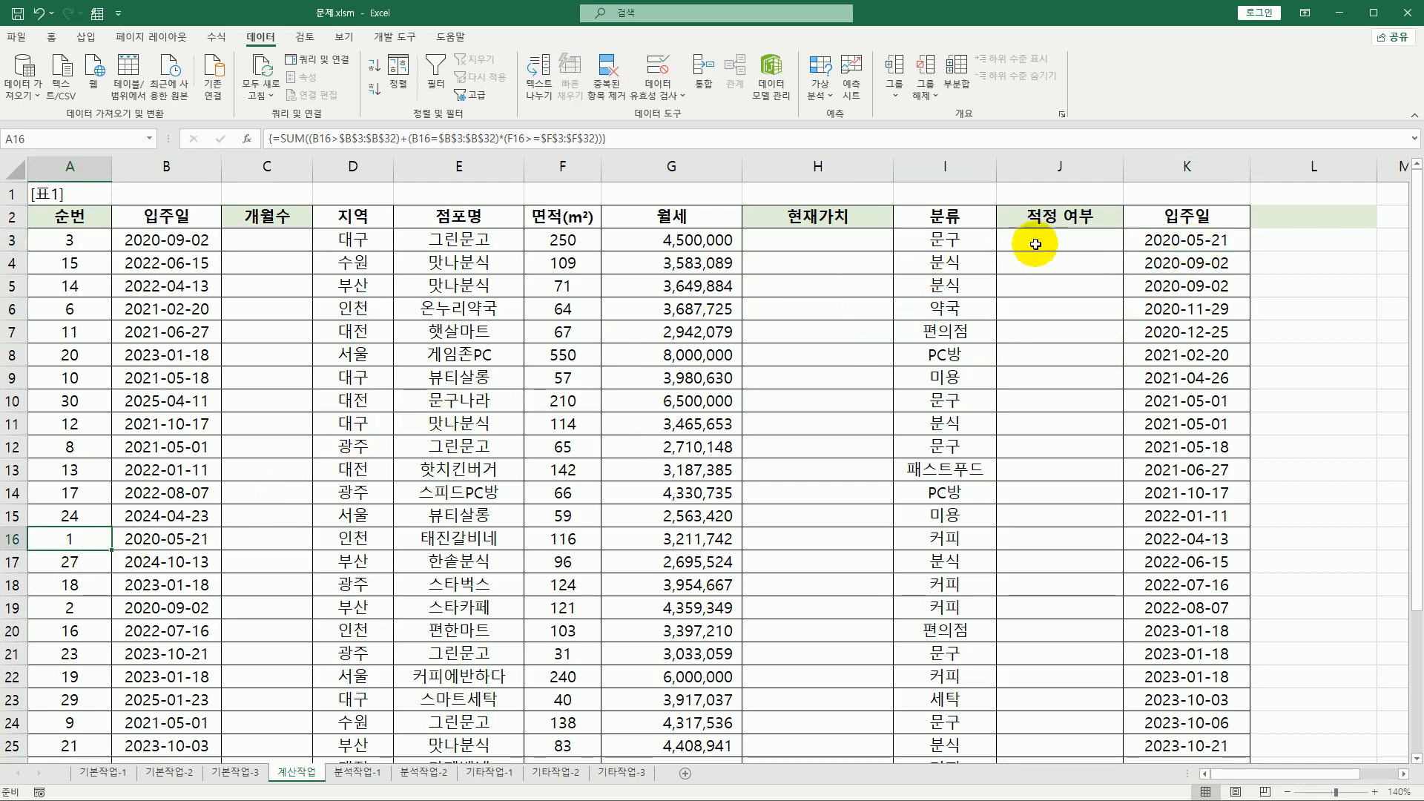
left_click(1181, 239)
left_click(75, 535)
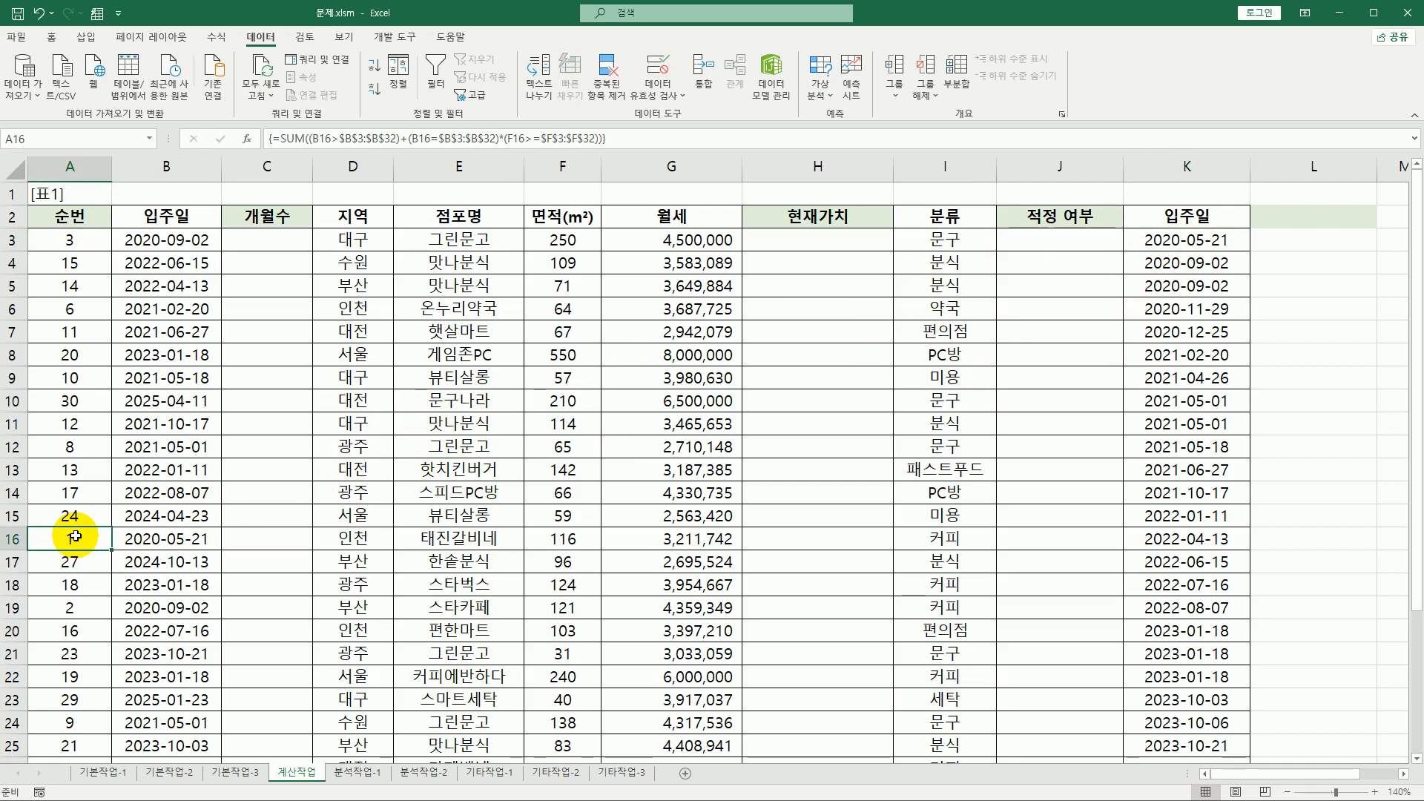
- Check how the tied dates in K4:K5 are ranked by comparing 입주일, 면적 and 순번 in rows 3 and 19
left_click_drag(1184, 263, 1188, 288)
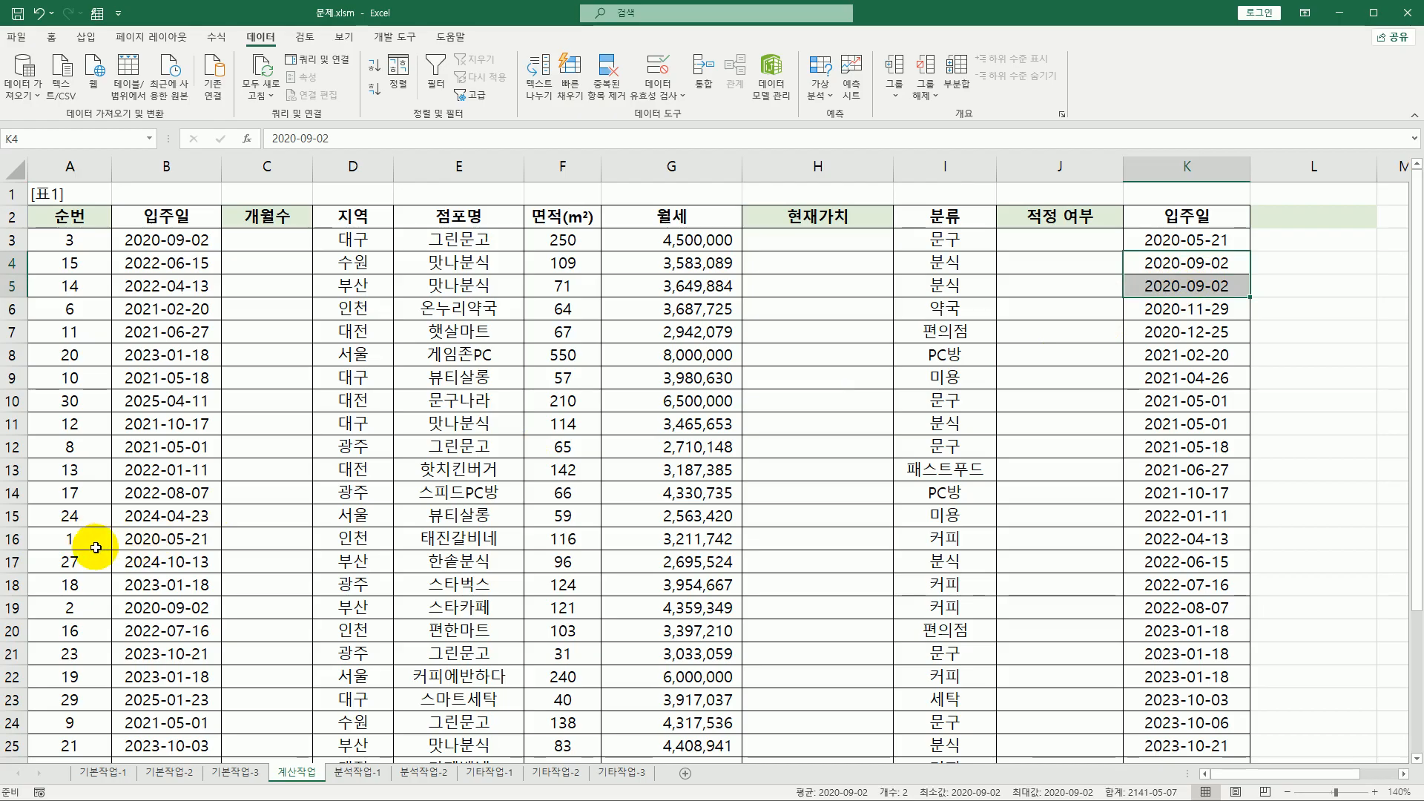
left_click(94, 612)
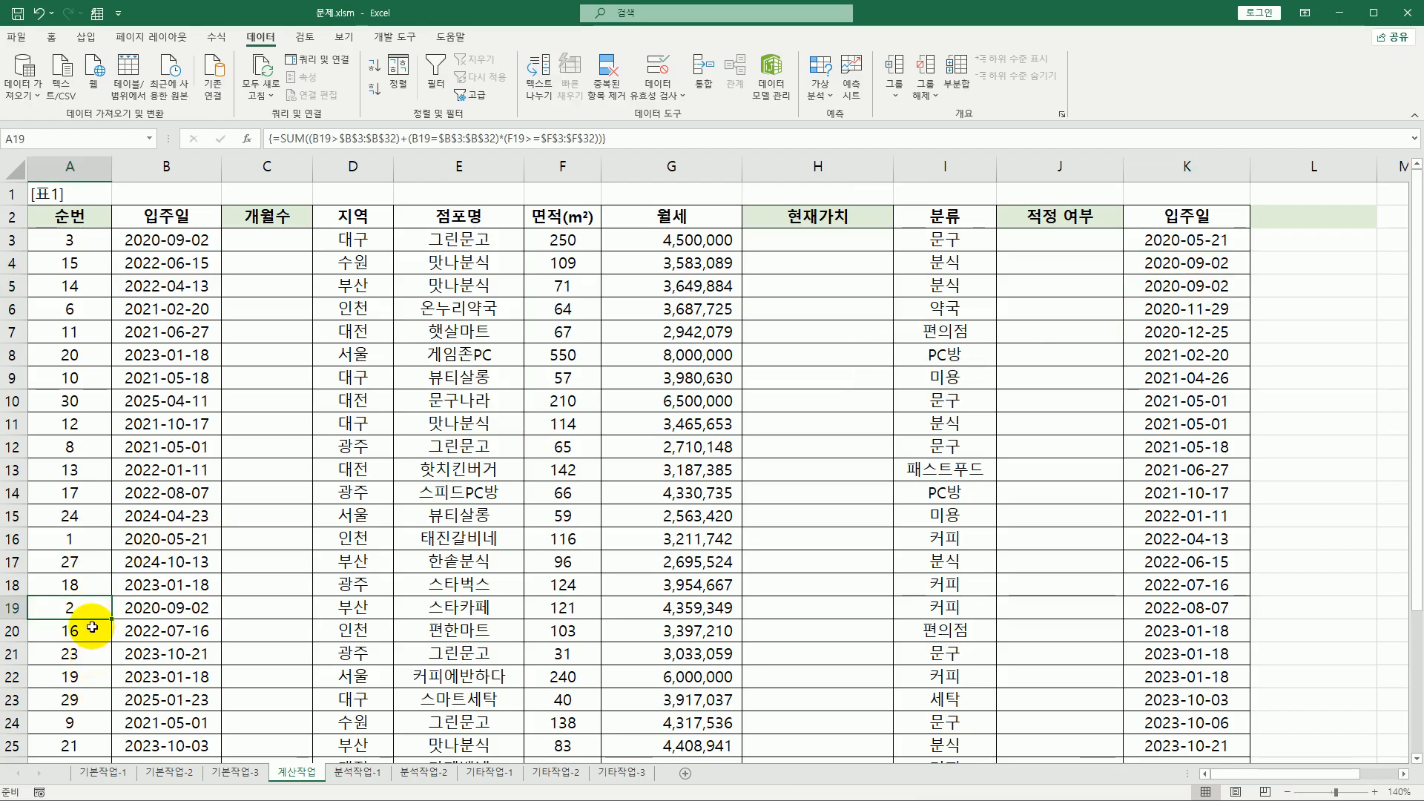
left_click(173, 238)
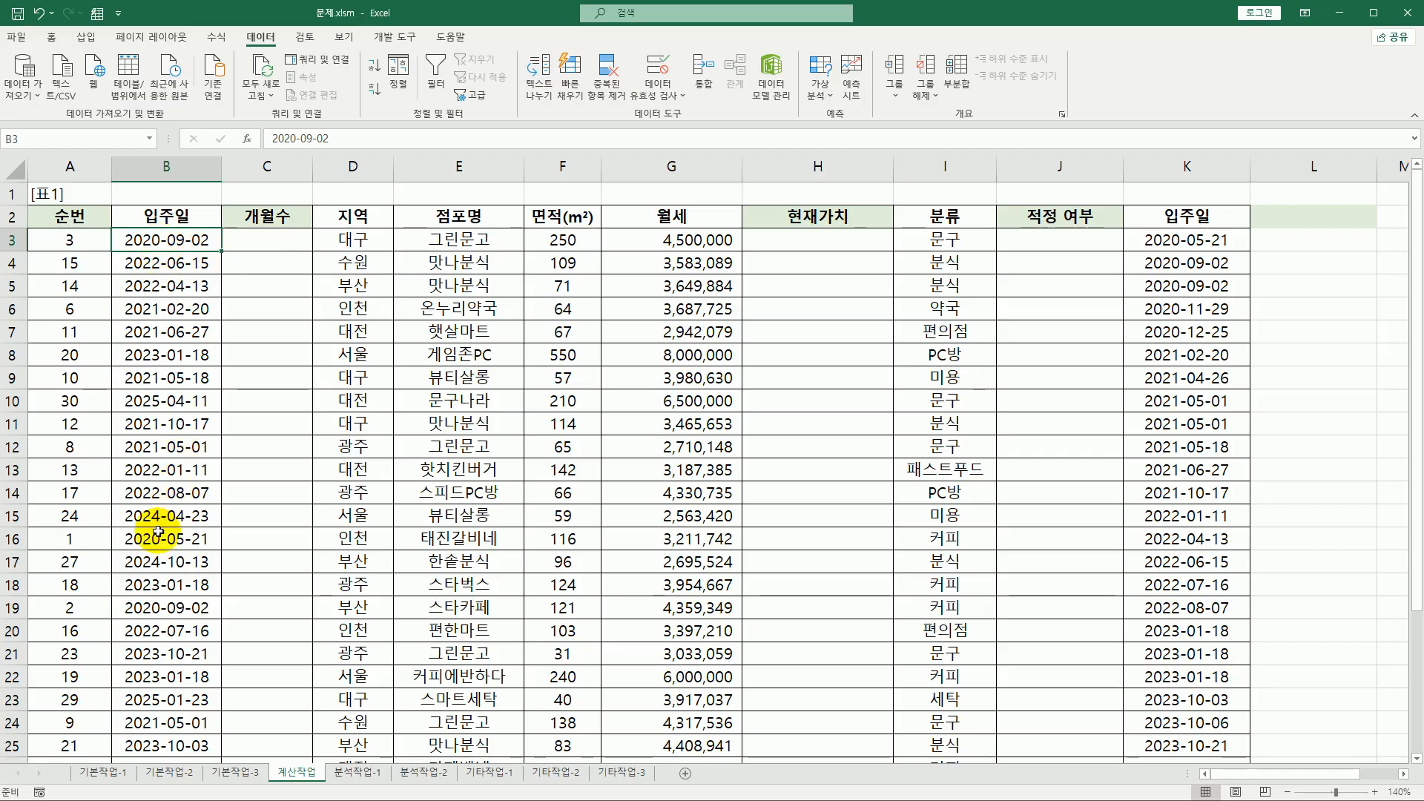
left_click(169, 604)
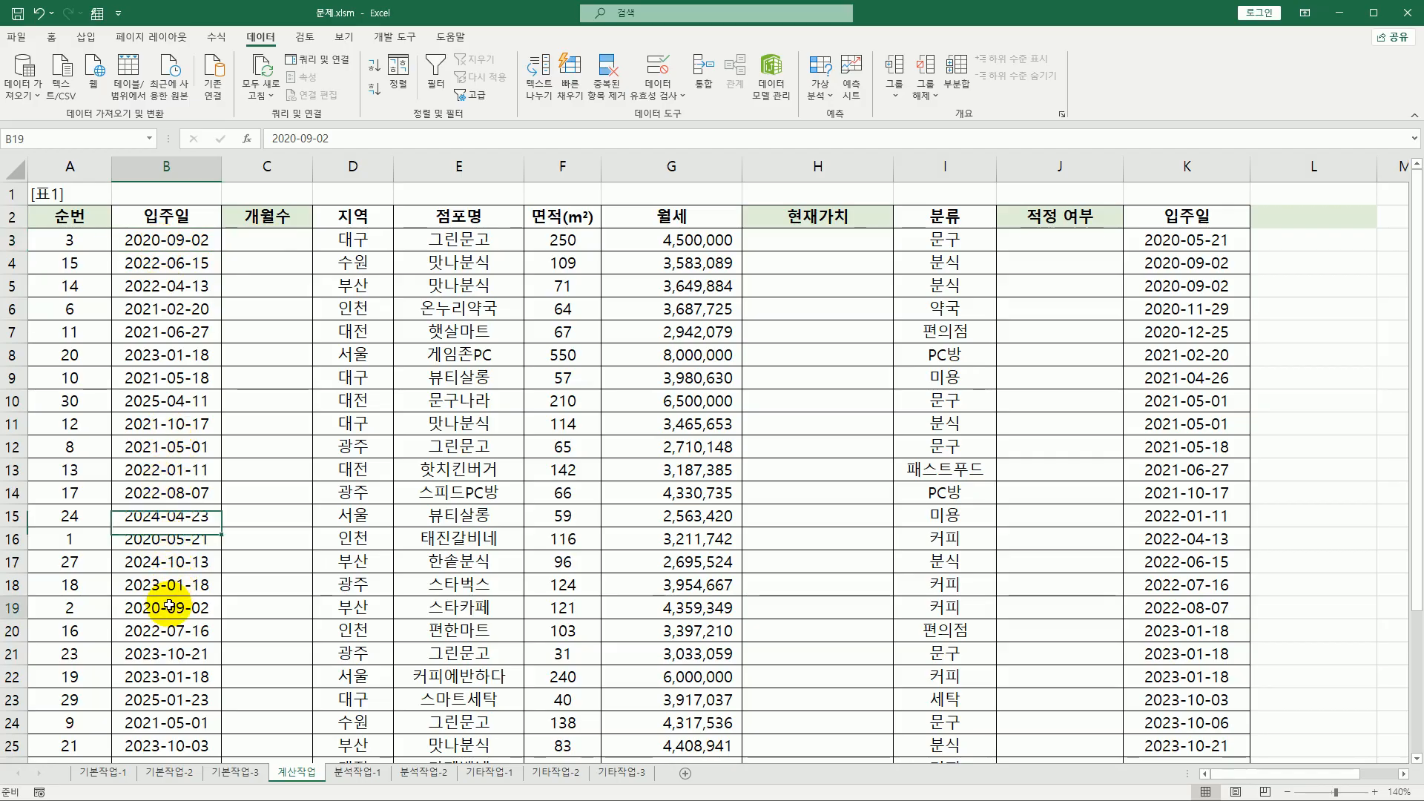
left_click(565, 240)
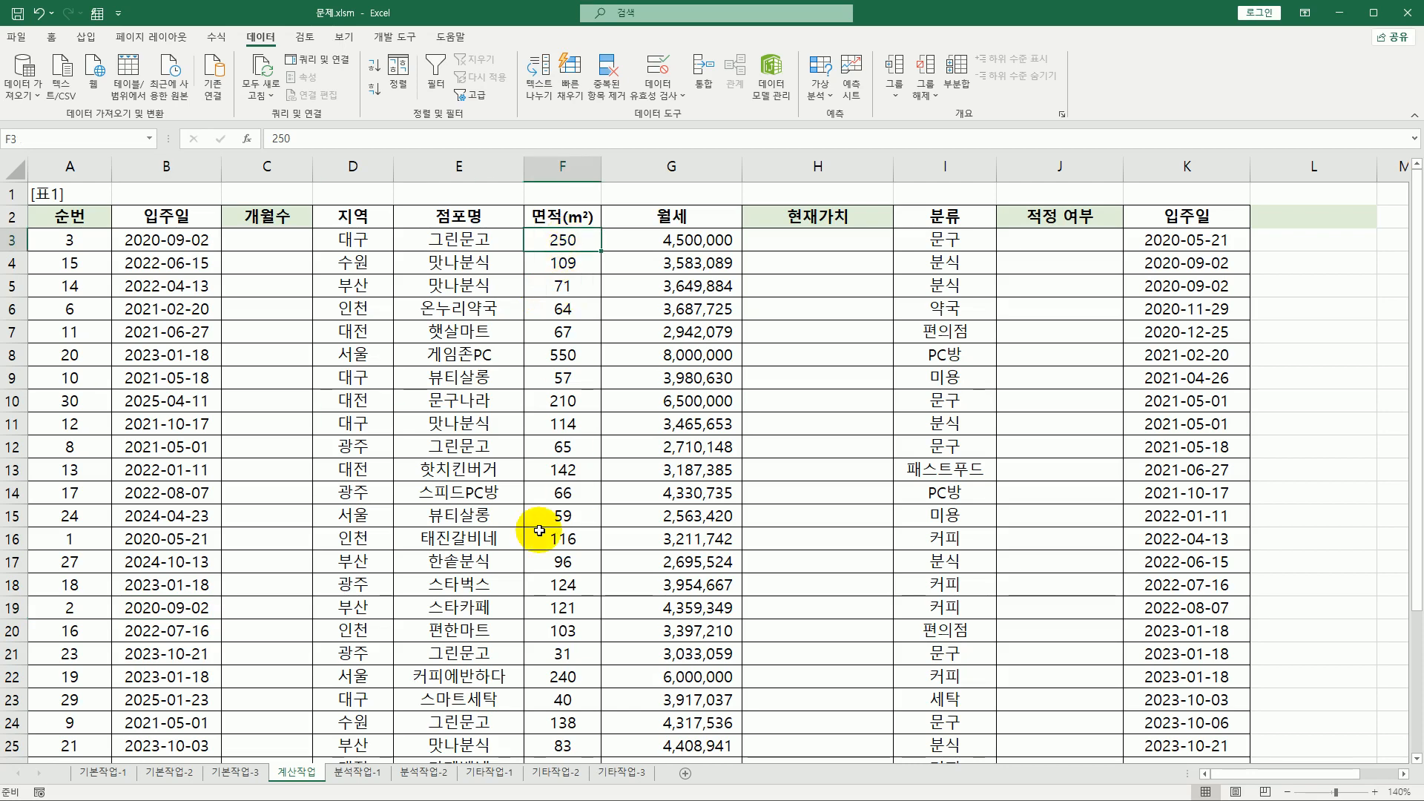
left_click_drag(211, 608, 567, 607)
left_click(567, 608)
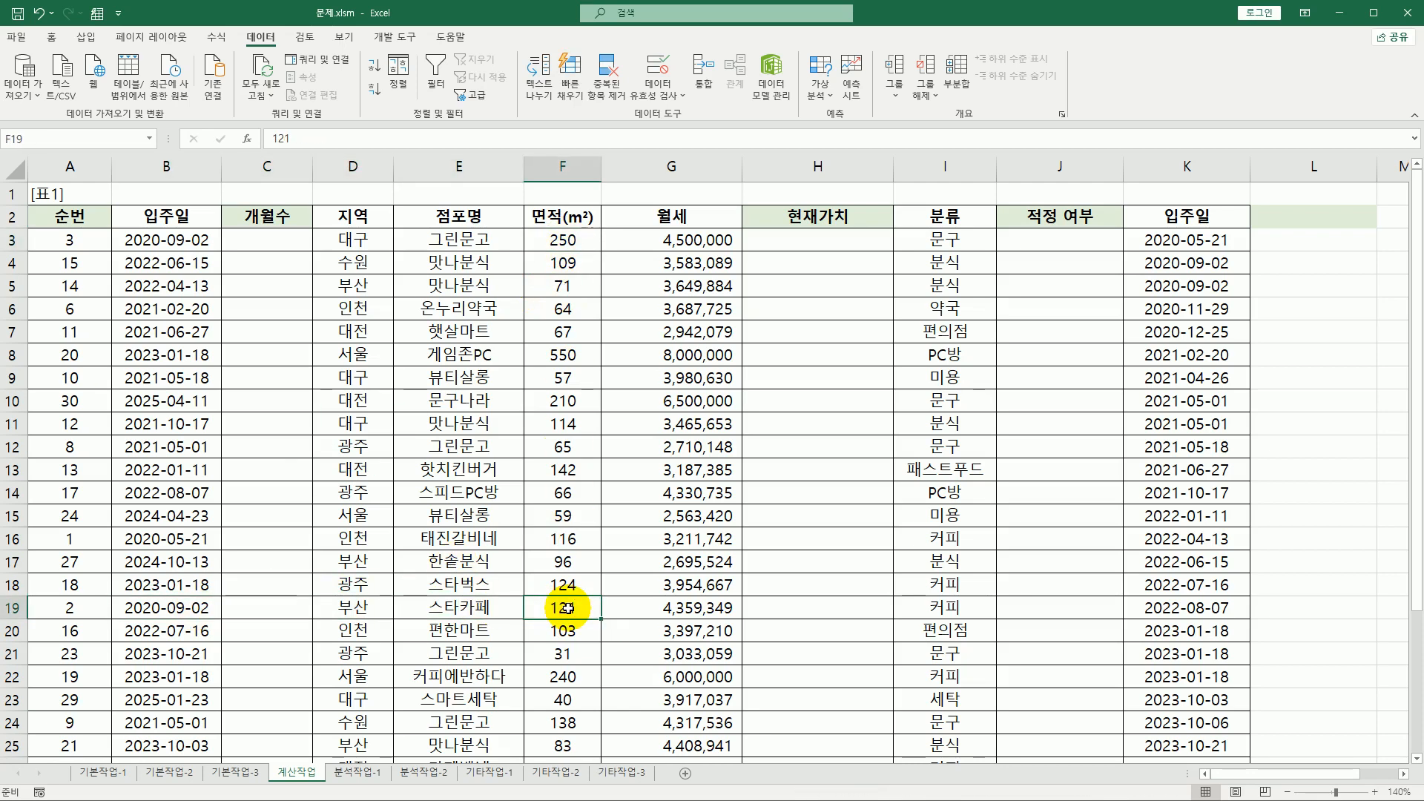
left_click(93, 614)
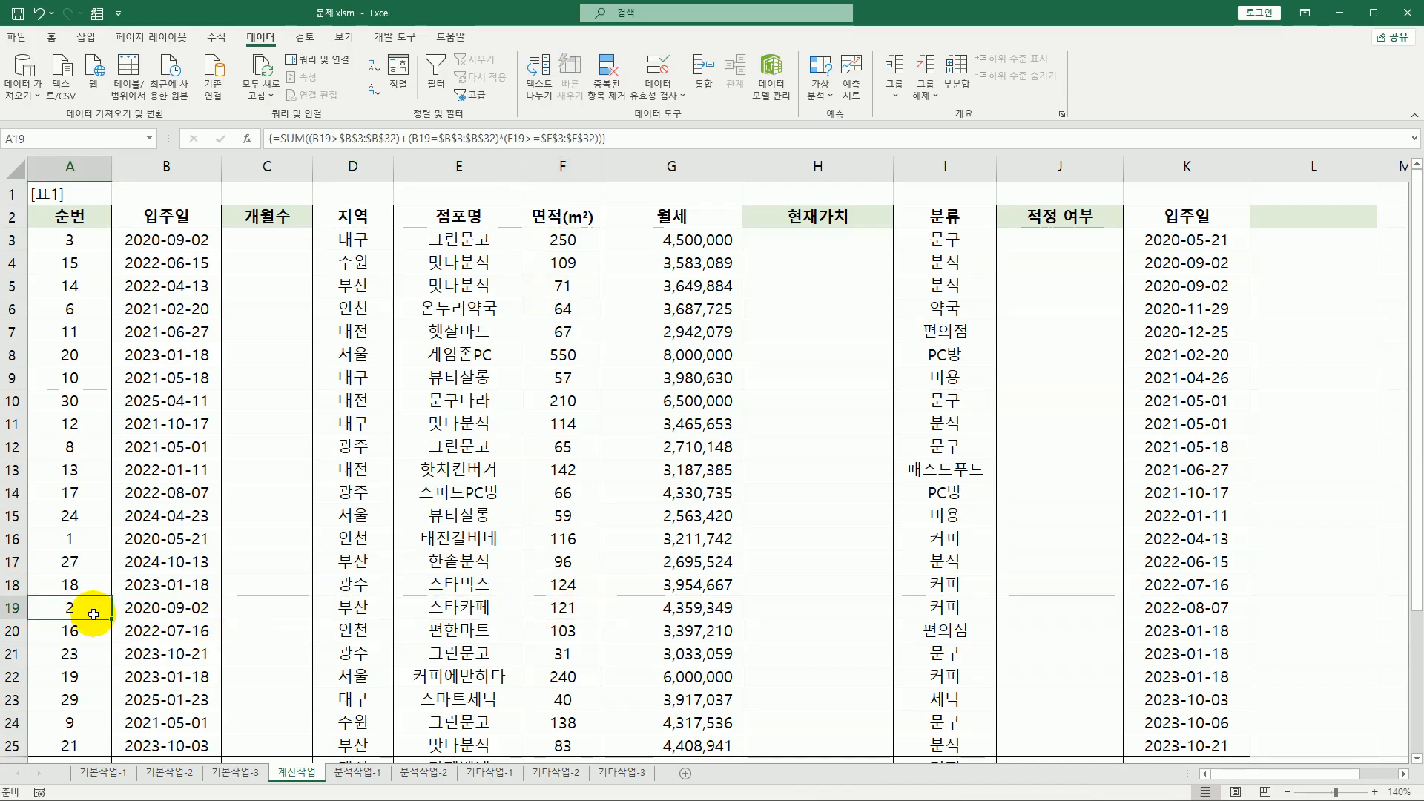
left_click(91, 240)
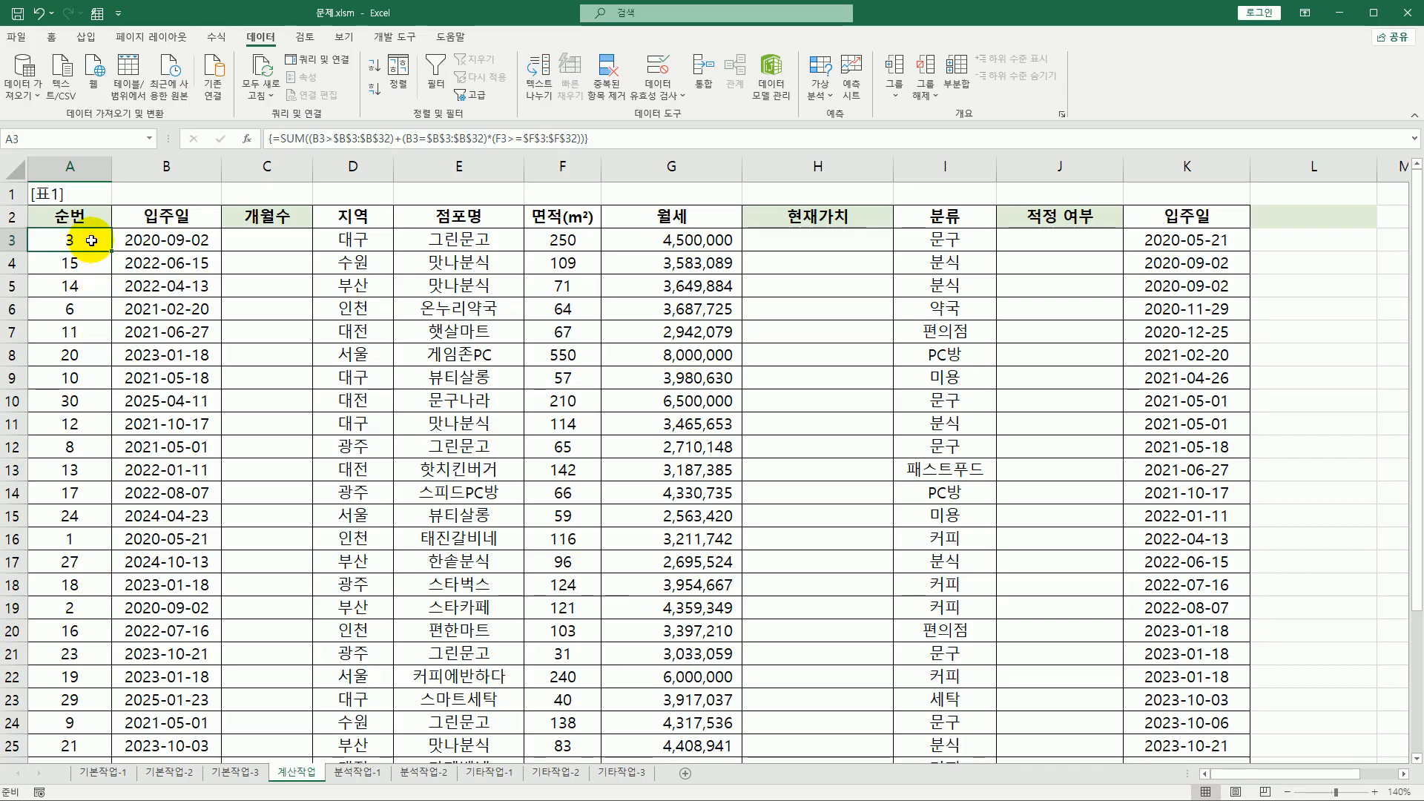
- Check the sorted date in K6 against its 순번 and 입주일 in row 28
left_click(1177, 311)
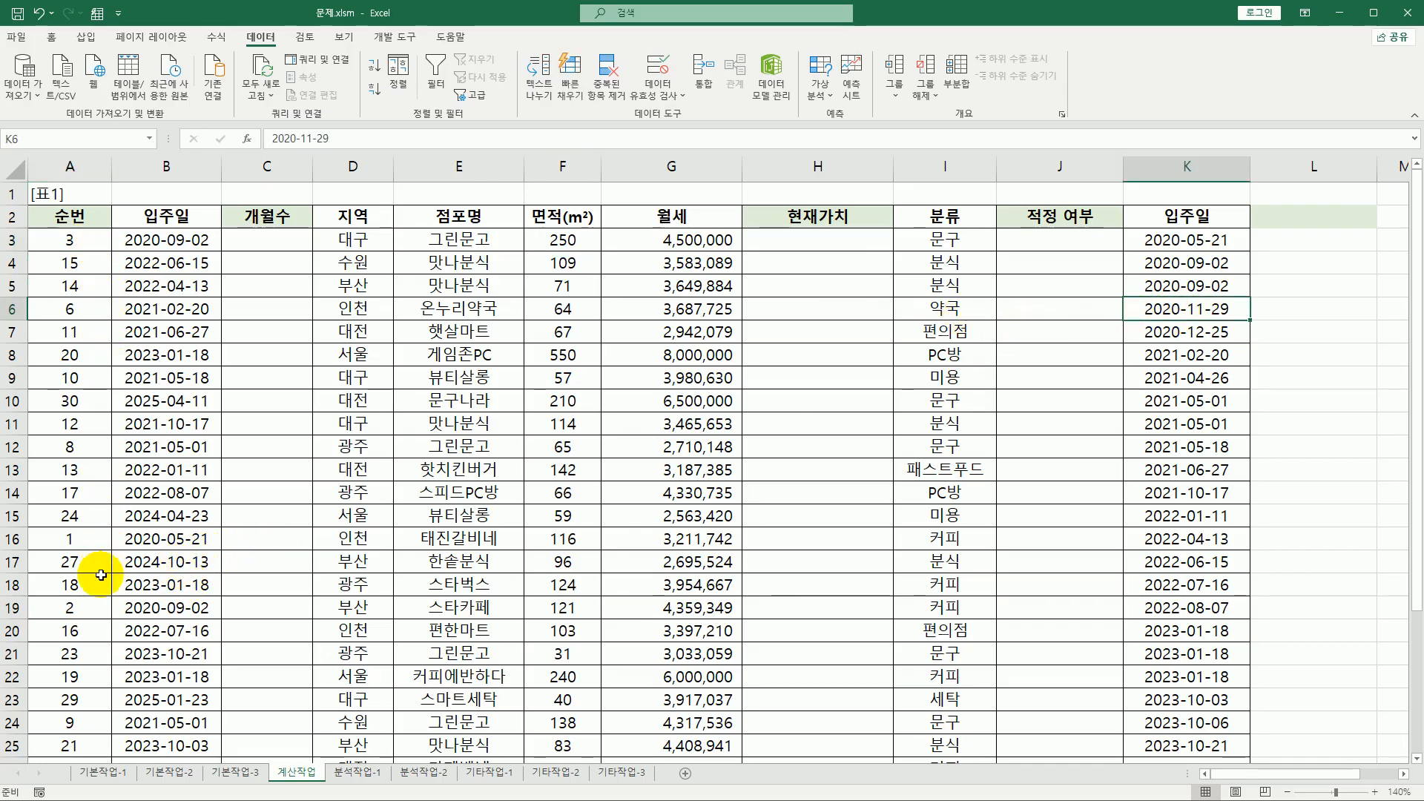
scroll(101, 575, "down", 3)
left_click(86, 607)
left_click(163, 608)
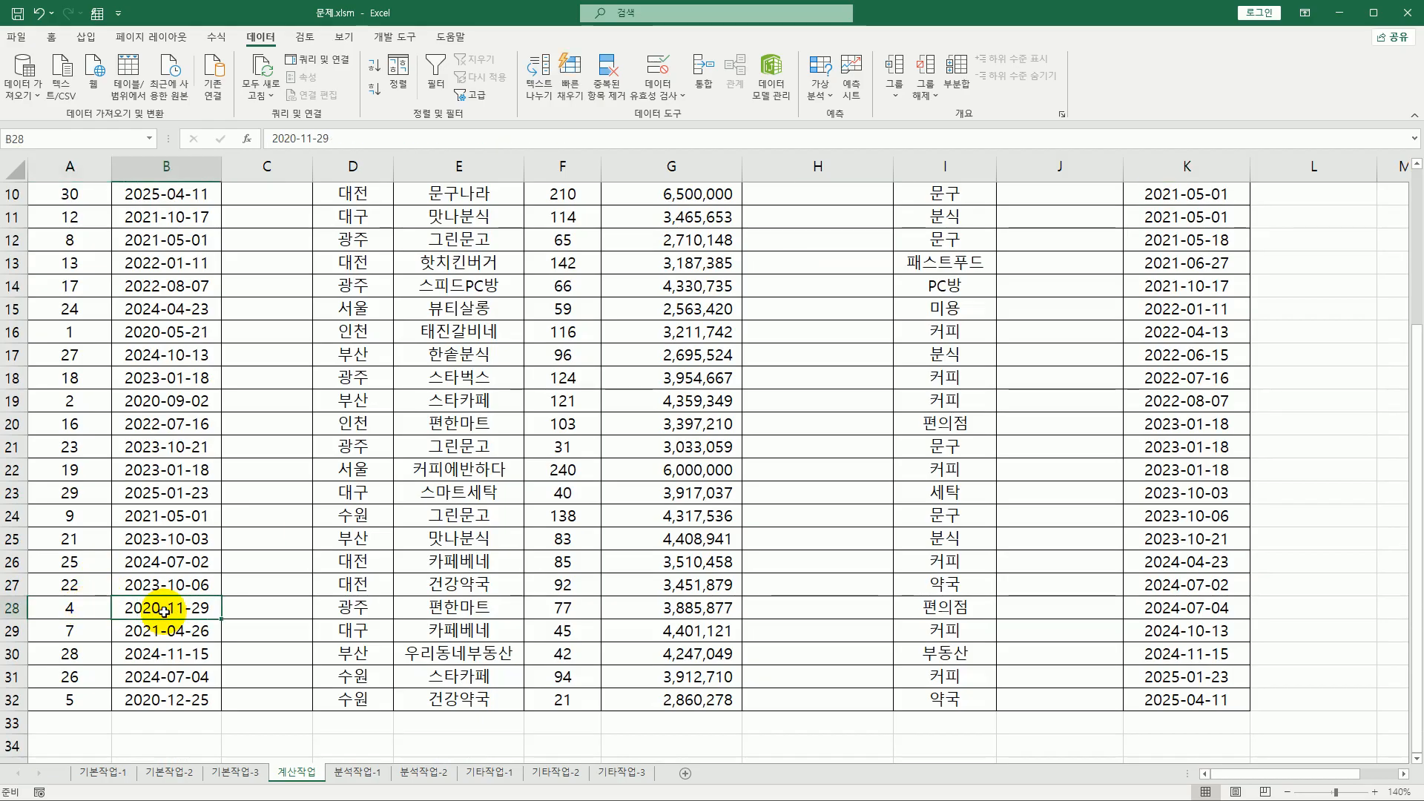
scroll(164, 608, "up", 3)
- Delete the two helper columns K and L between [표1] and [표2]
left_click_drag(1182, 166, 1263, 157)
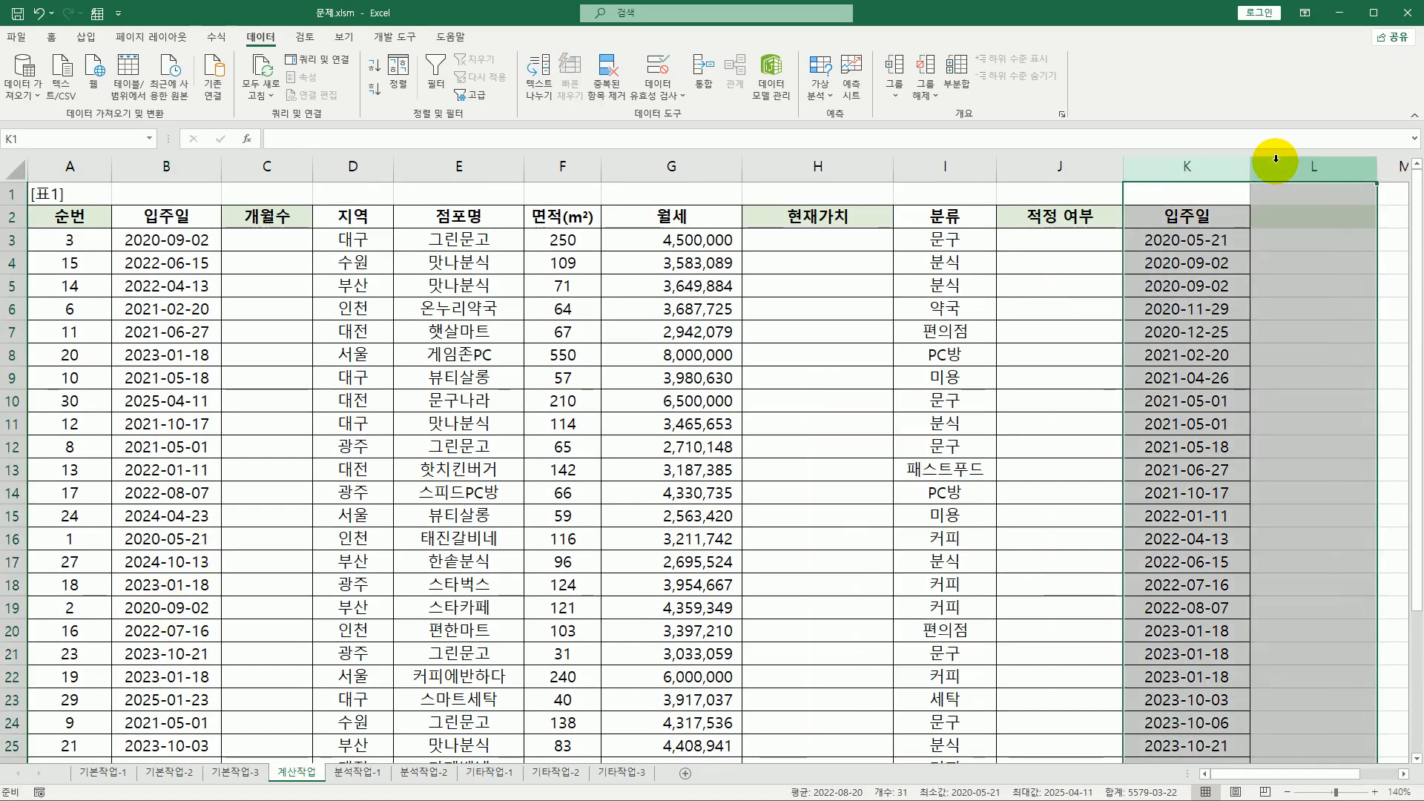
right_click(1222, 166)
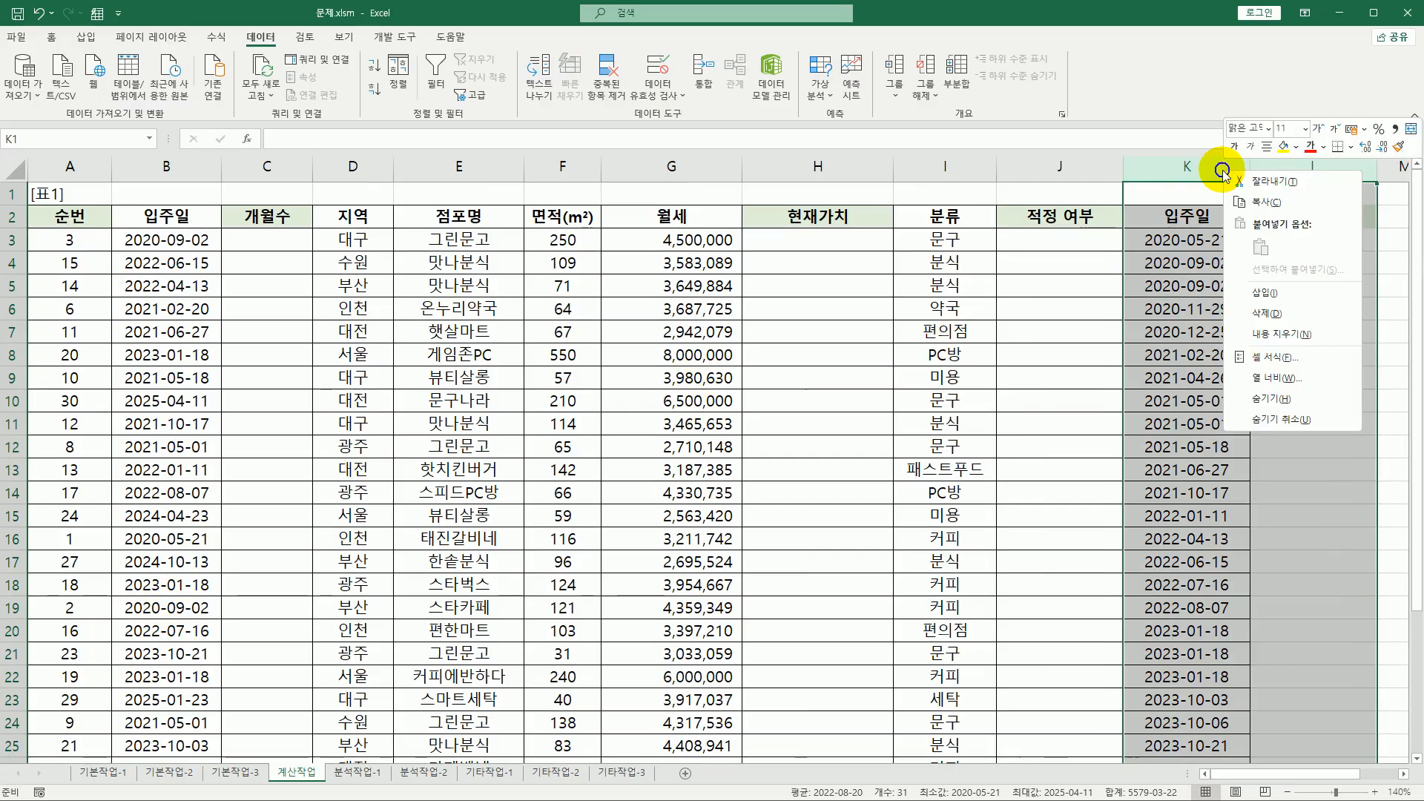
left_click(1255, 312)
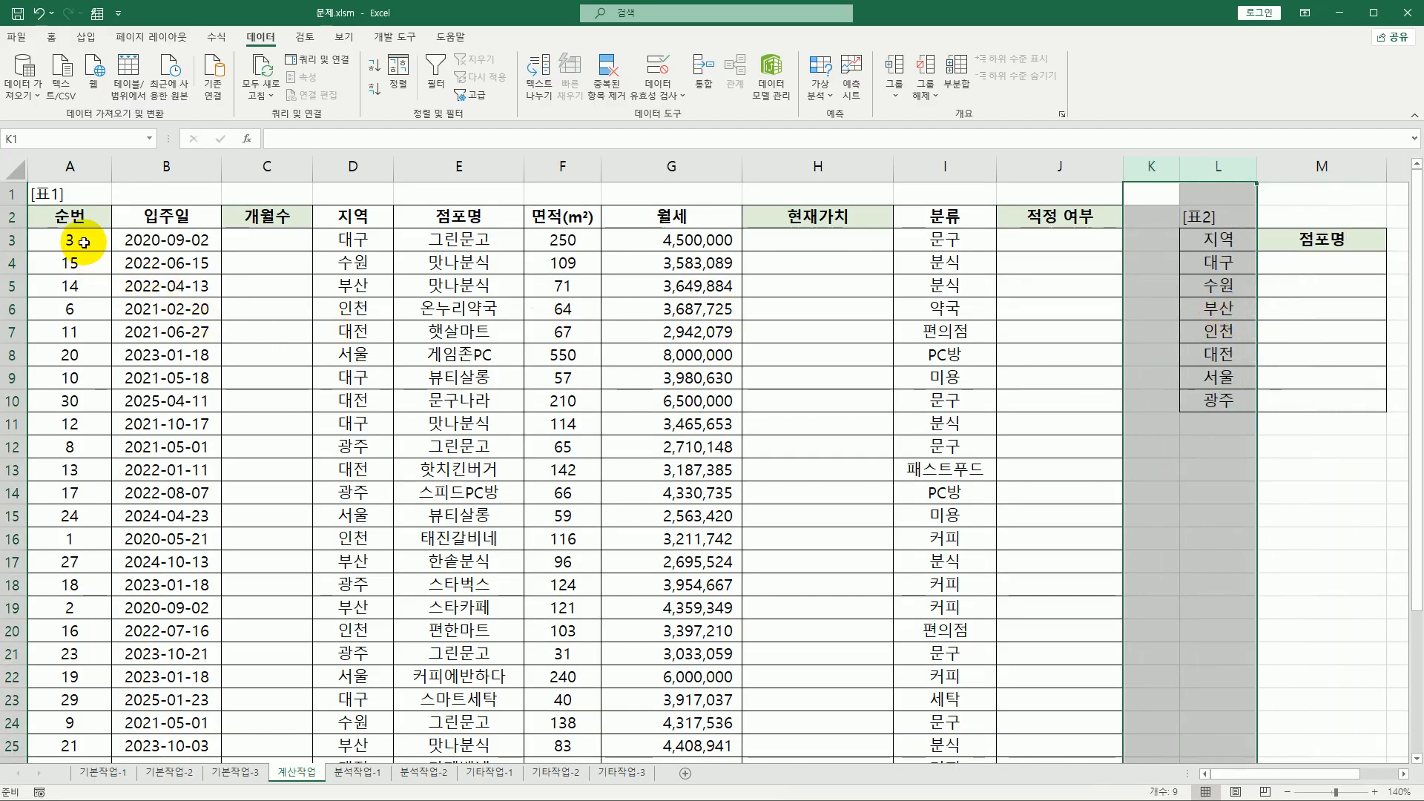
- Open the 순번 formula in A3 and review its tie-breaking part (B3=$B$3:$B$32)*(F3>=$F$3:$F$32)
left_click(88, 239)
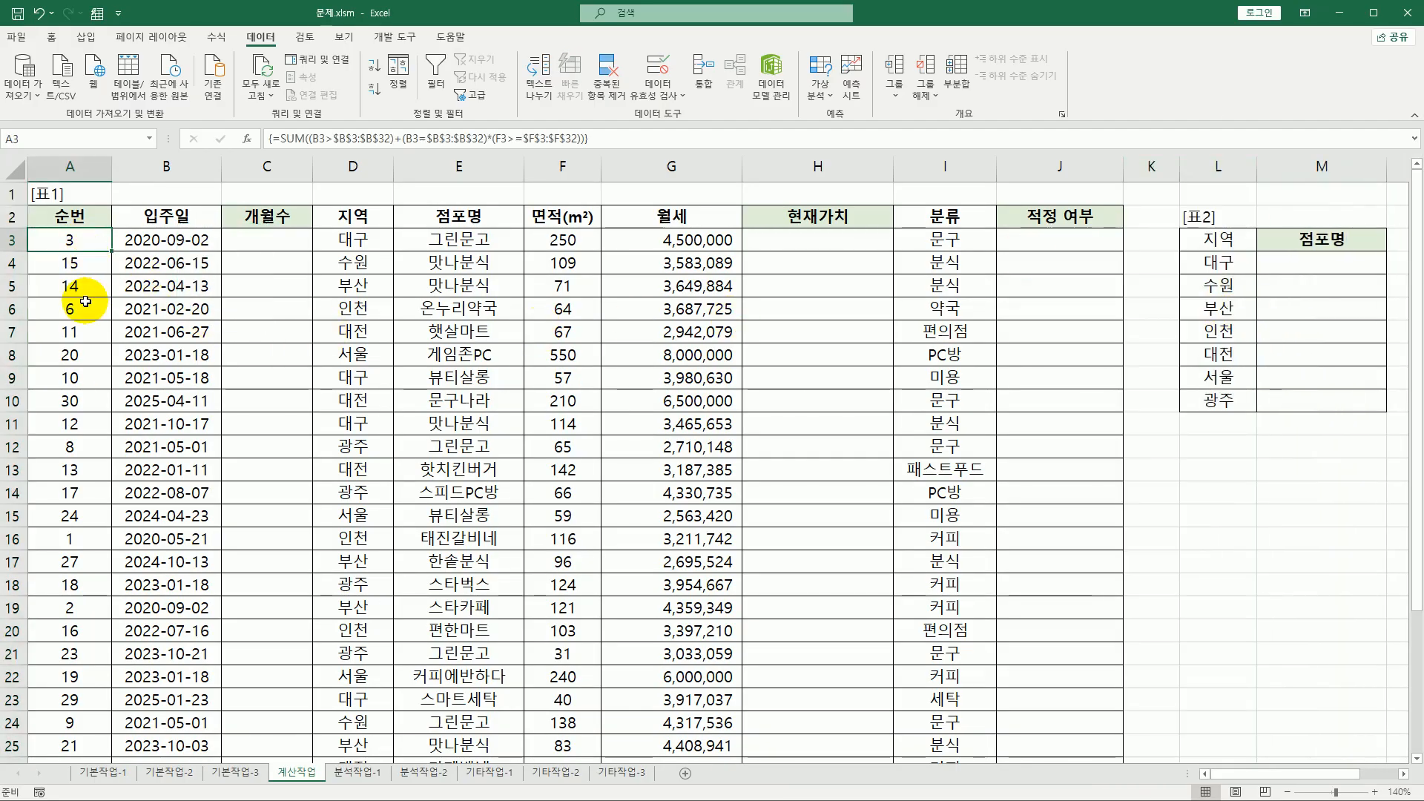
double_click(79, 244)
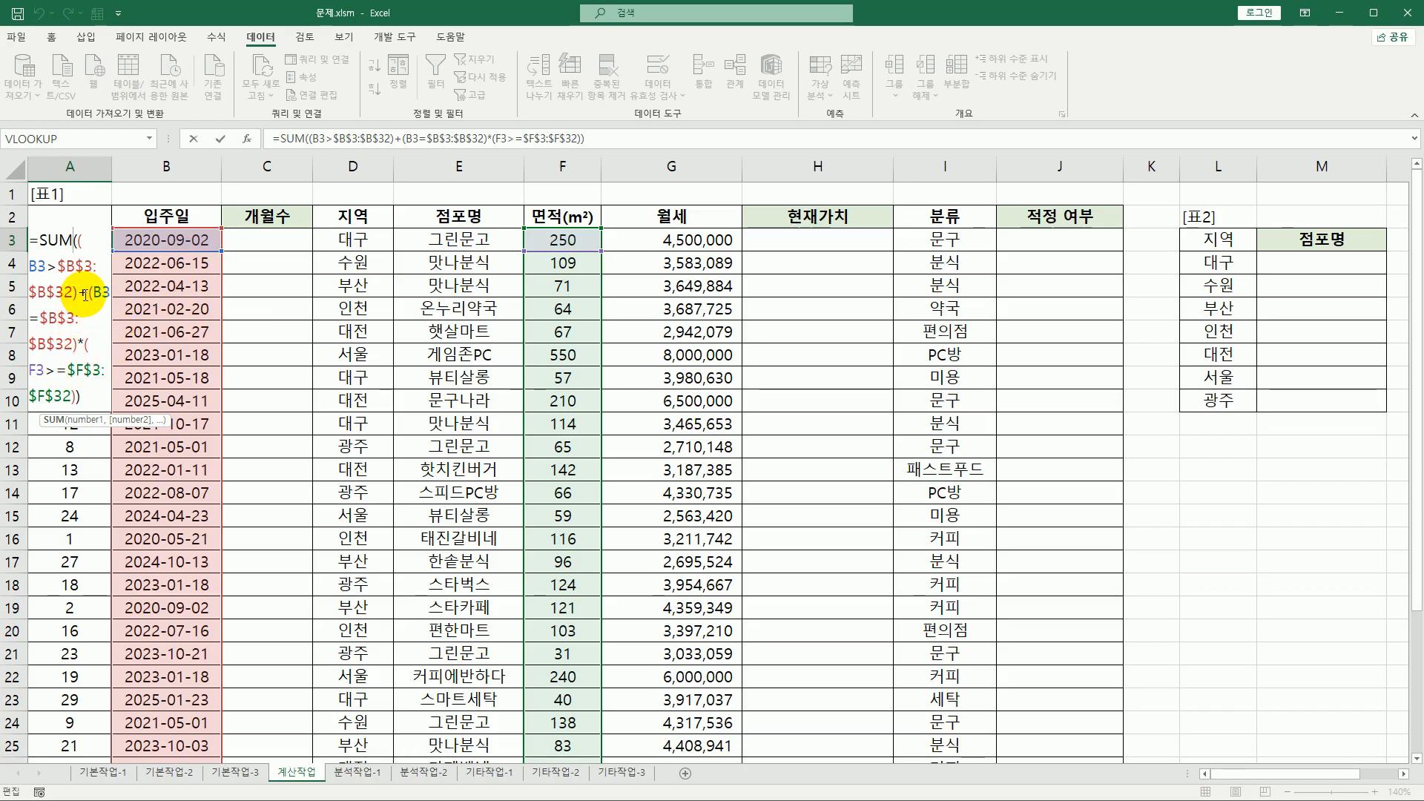
left_click_drag(86, 295, 77, 393)
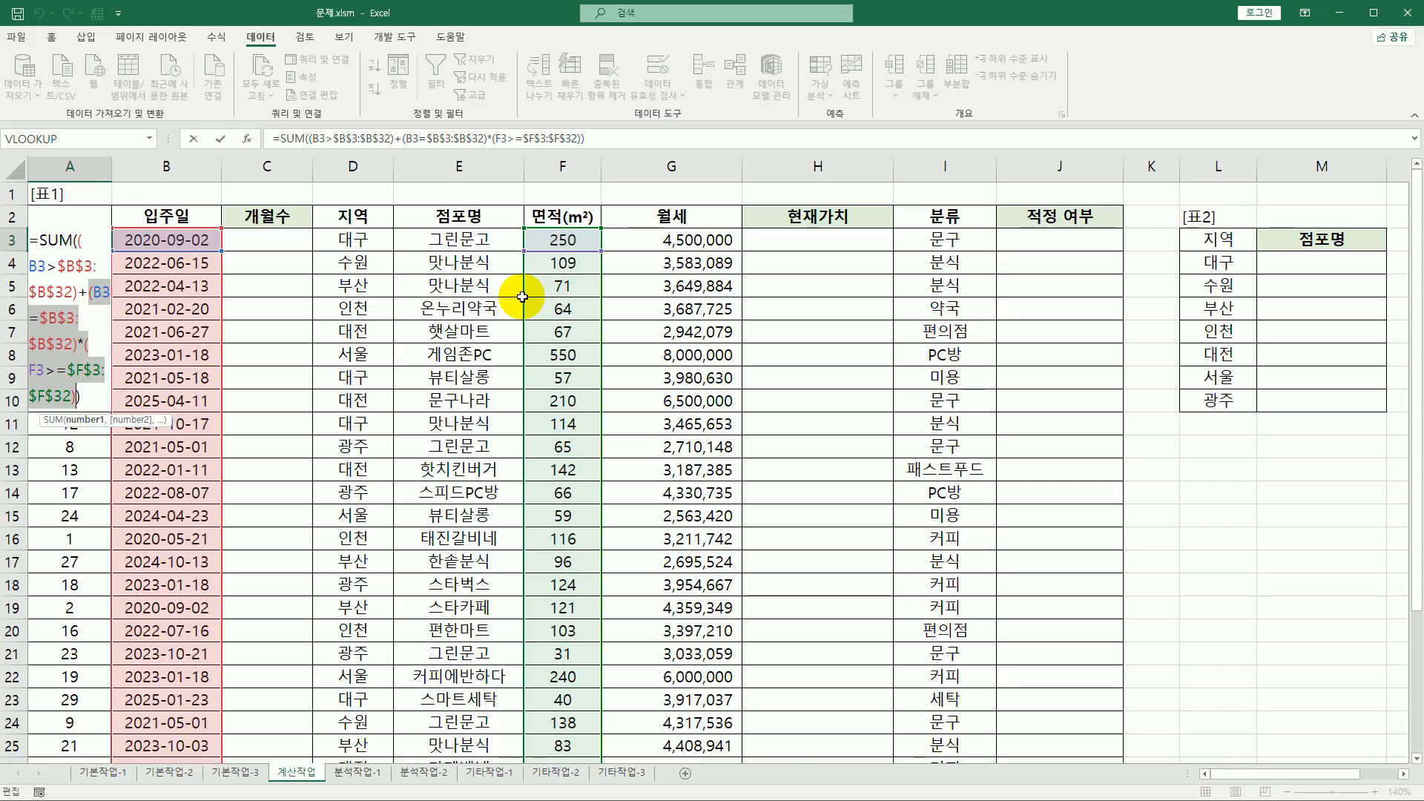
key("Return")
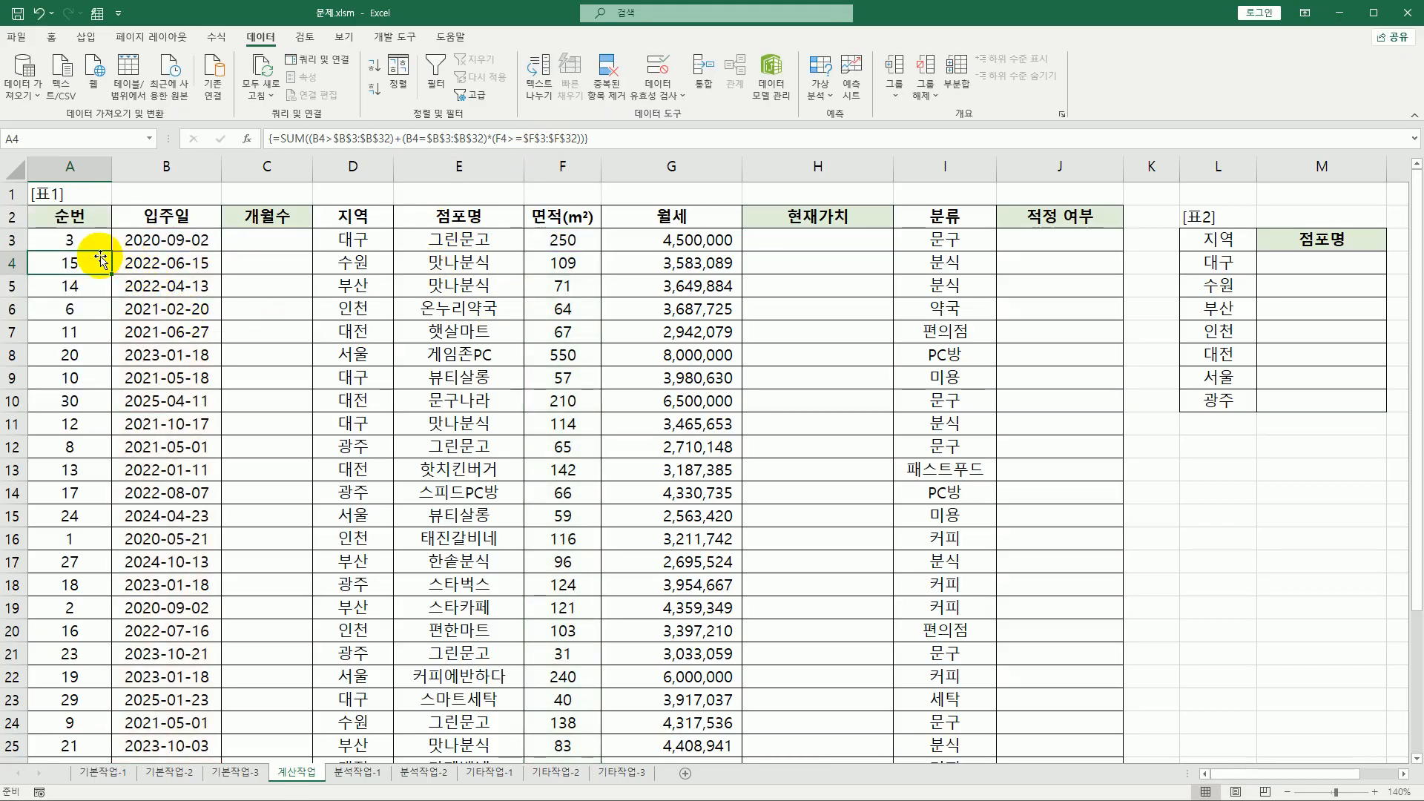
- Wrap the SUM formula in A3 in a TEXT function with the format "000" and enter it as an array formula
left_click(87, 244)
double_click(87, 244)
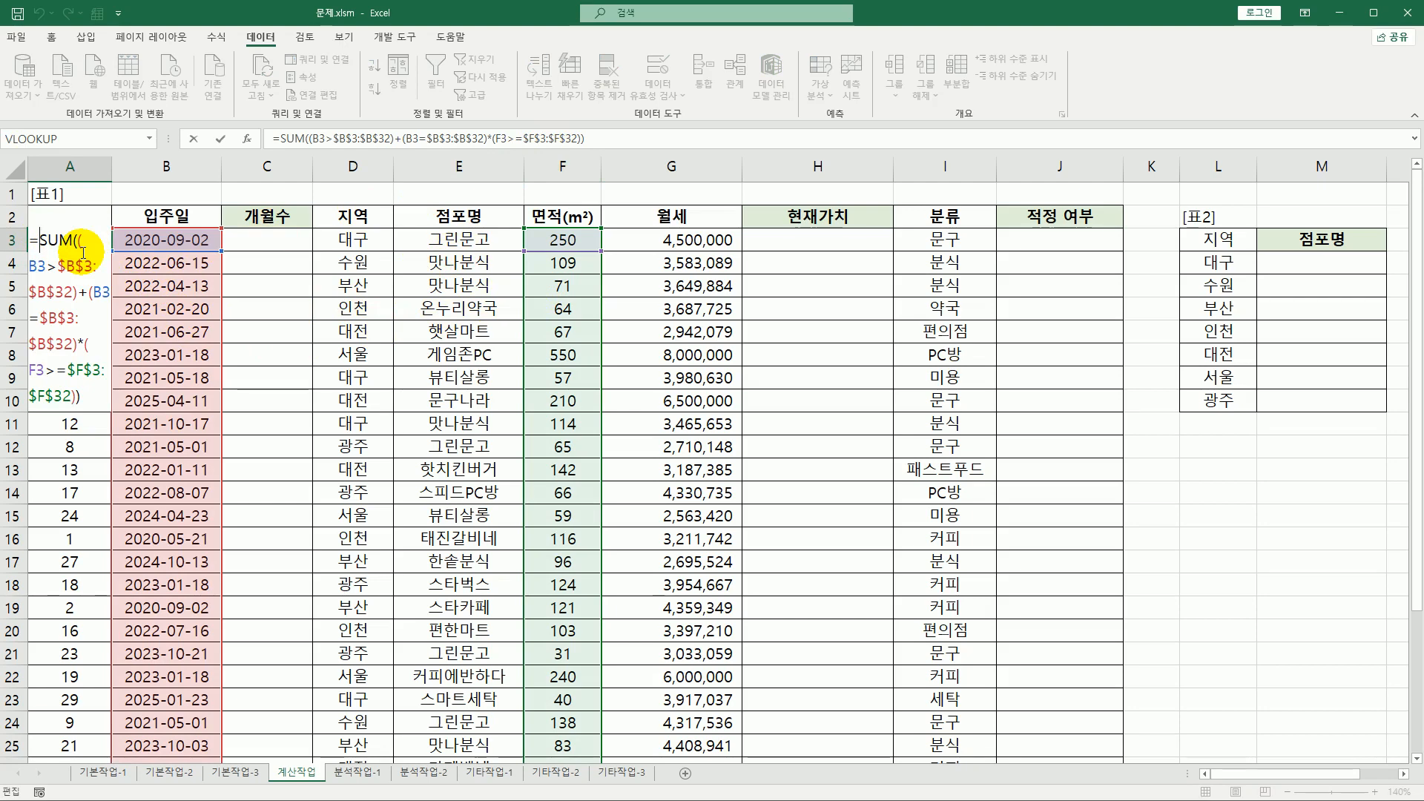
type("TEXT(")
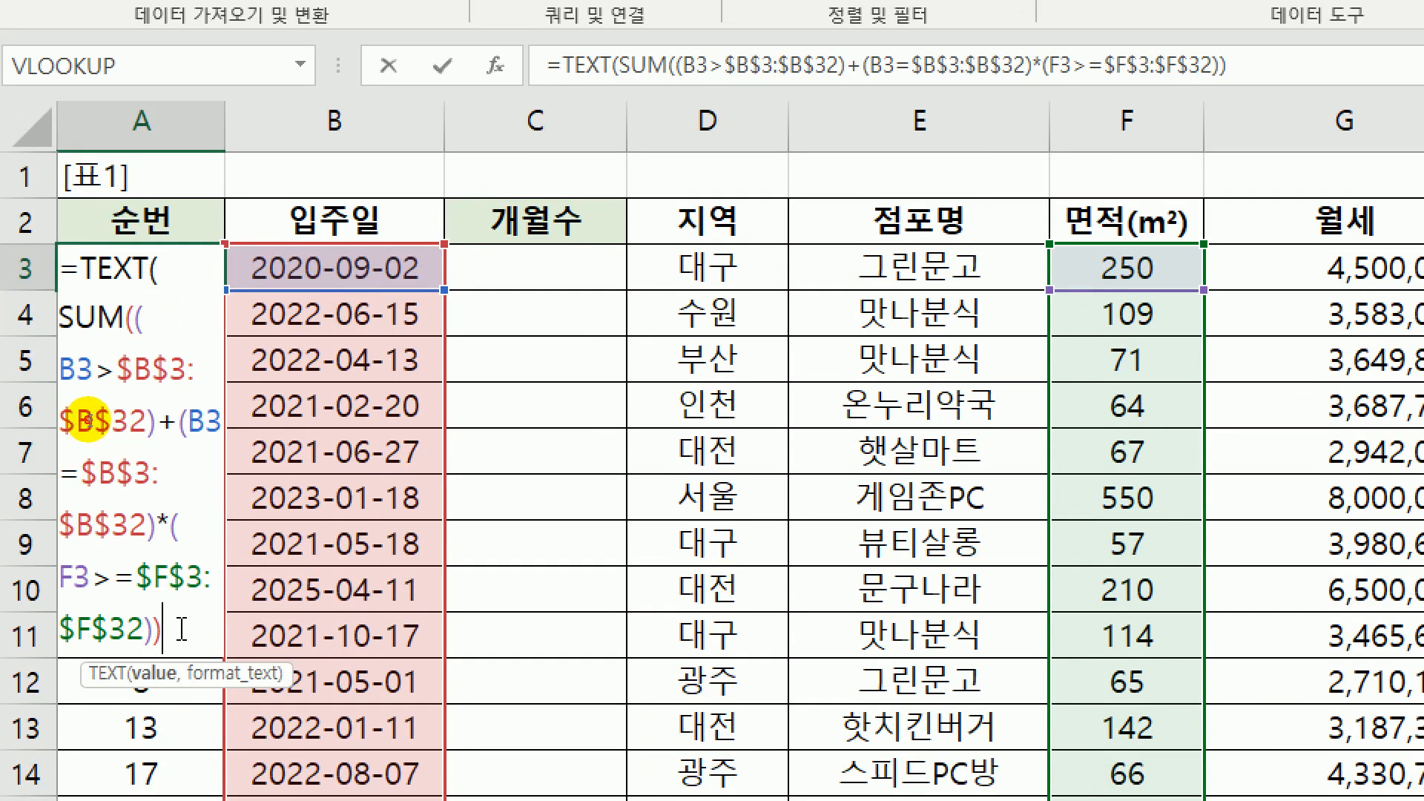
type(",")
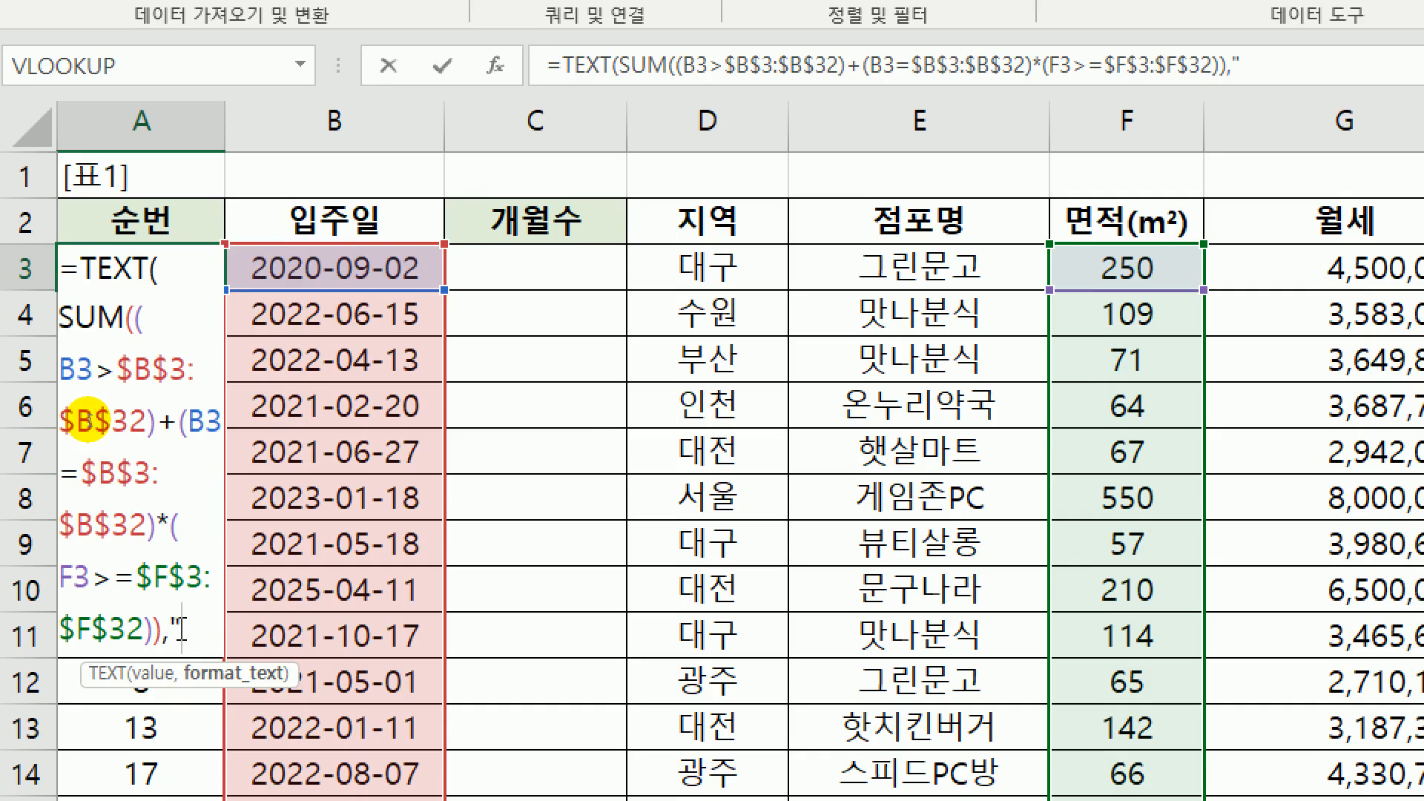
type("\"000")
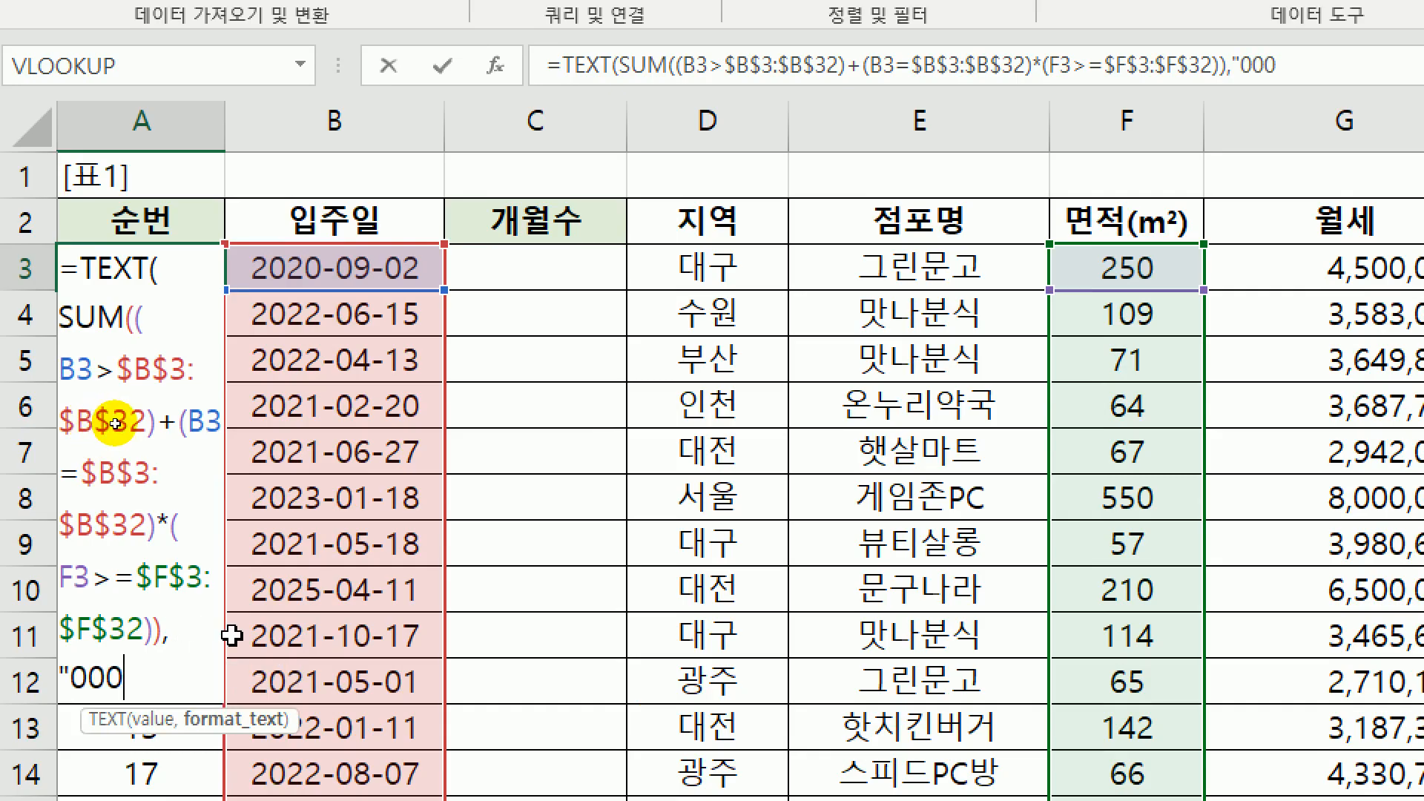
type("\"")
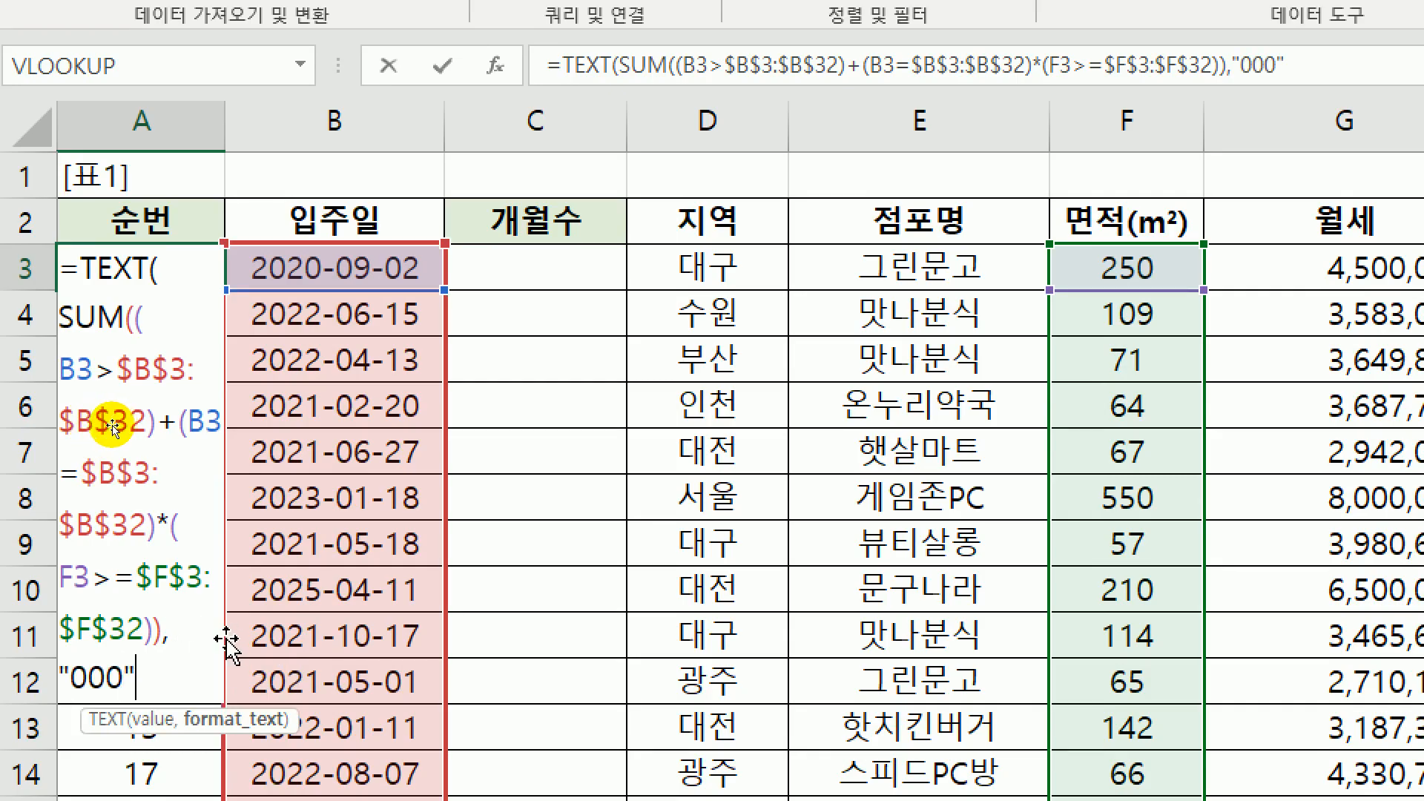
type(")")
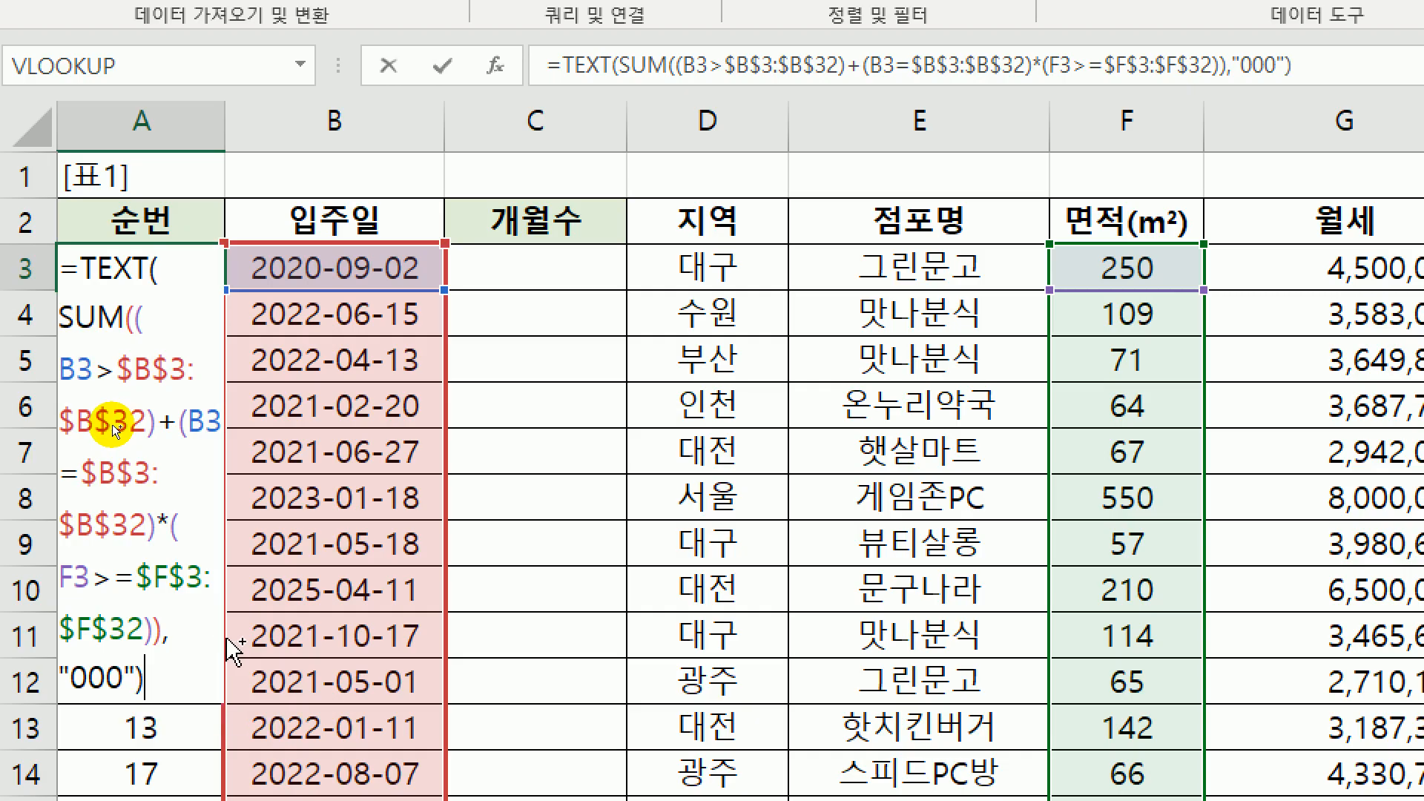
key("ctrl+shift+Return")
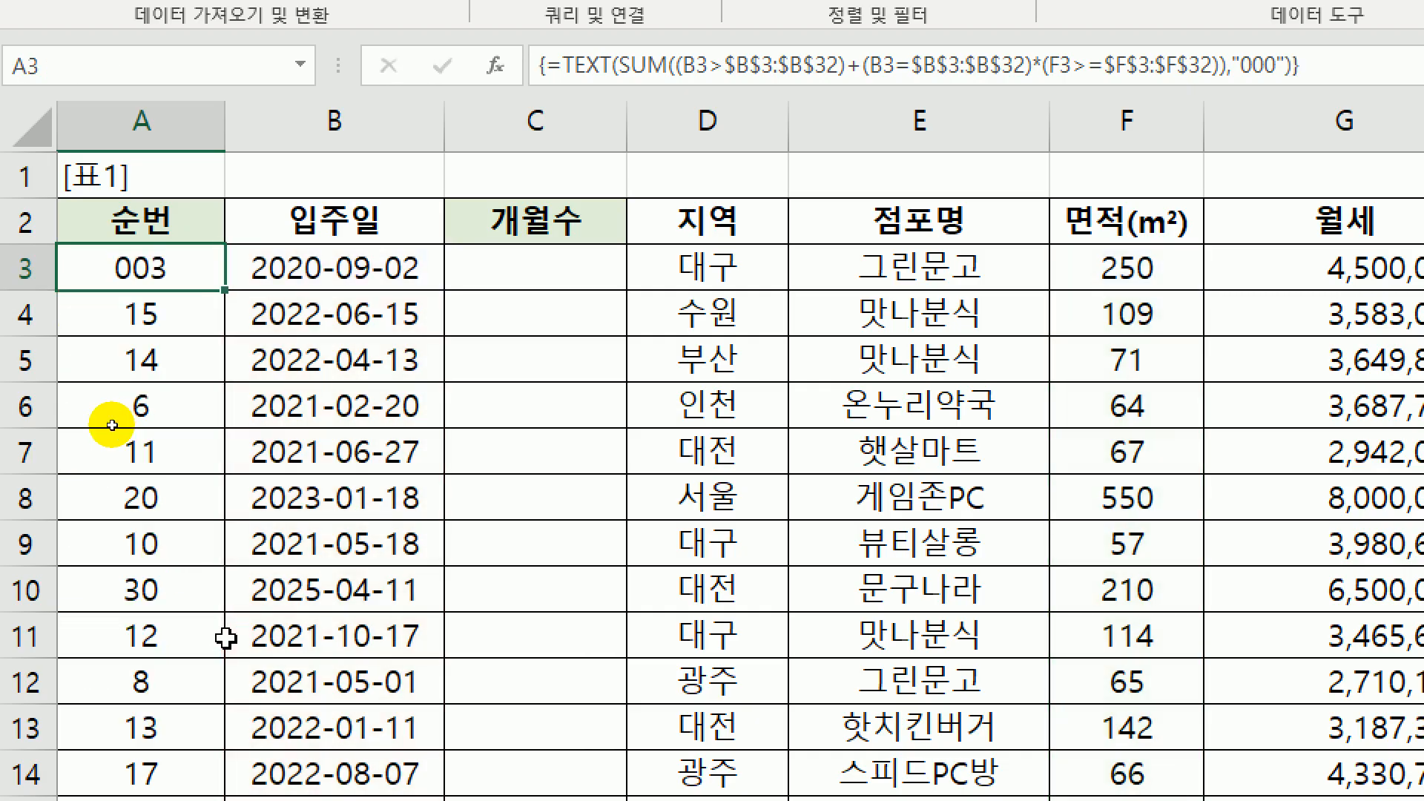
- Fill the three-digit 순번 formula from A3 down the whole 순번 column of [표1] and look over the numbers
double_click(226, 295)
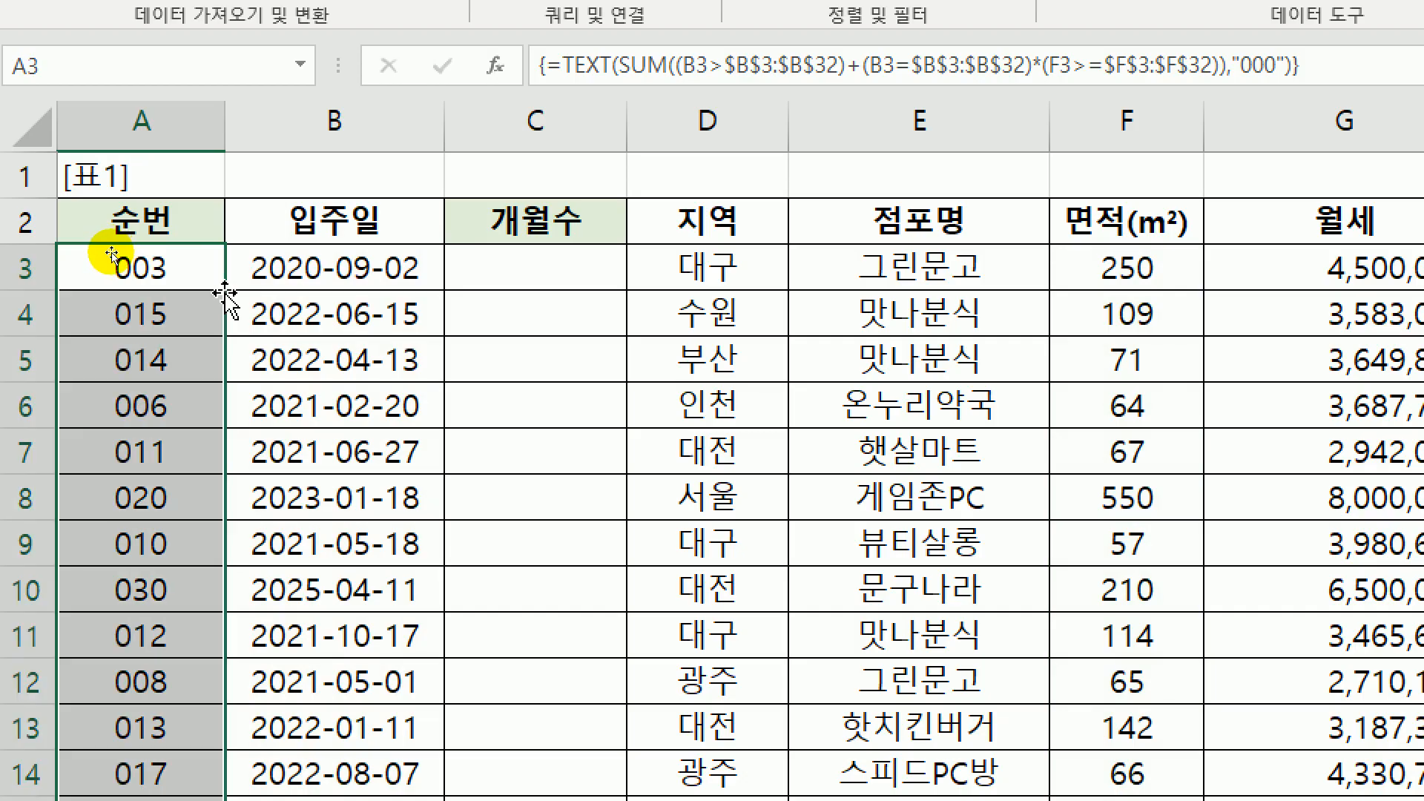
scroll(117, 460, "down", 3)
scroll(118, 463, "up", 3)
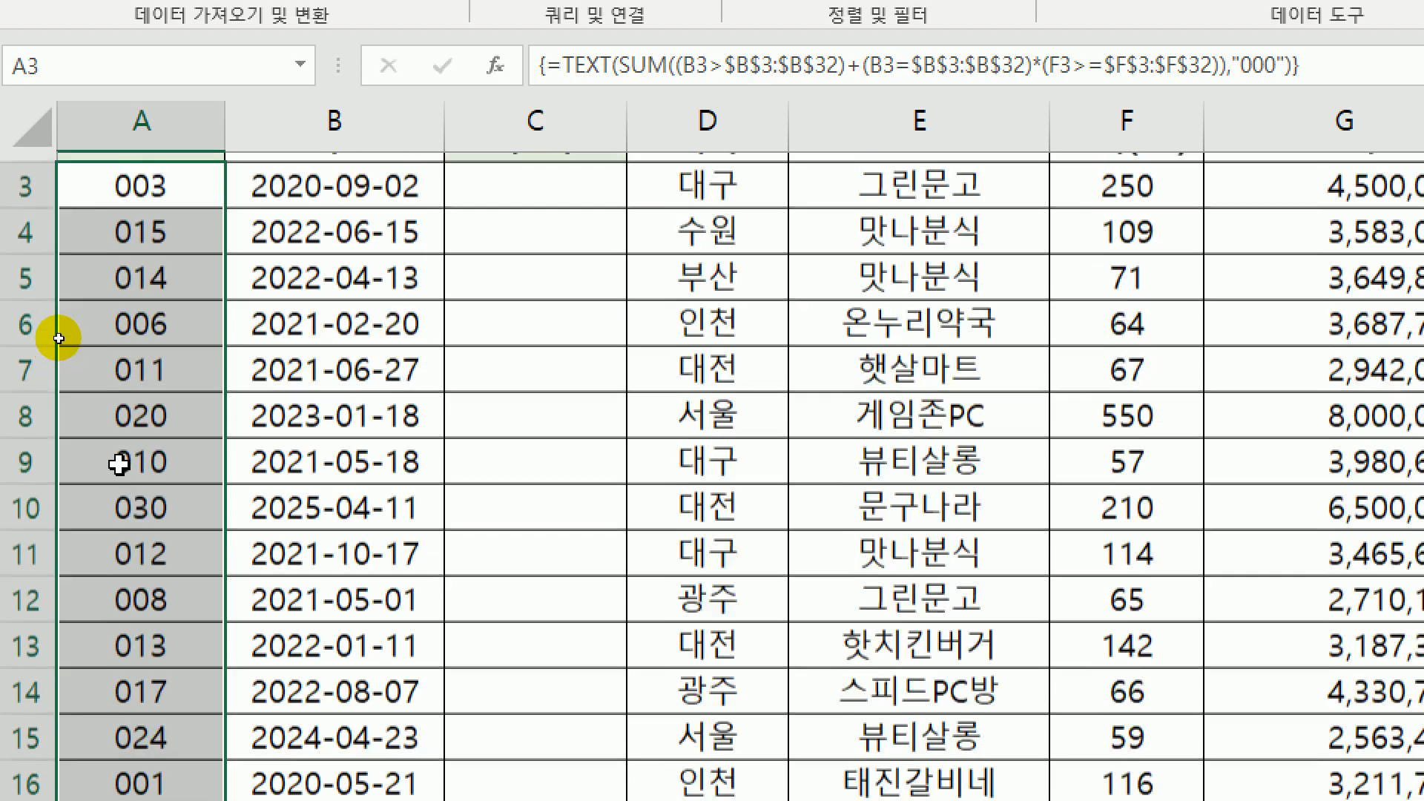
scroll(118, 464, "up", 1)
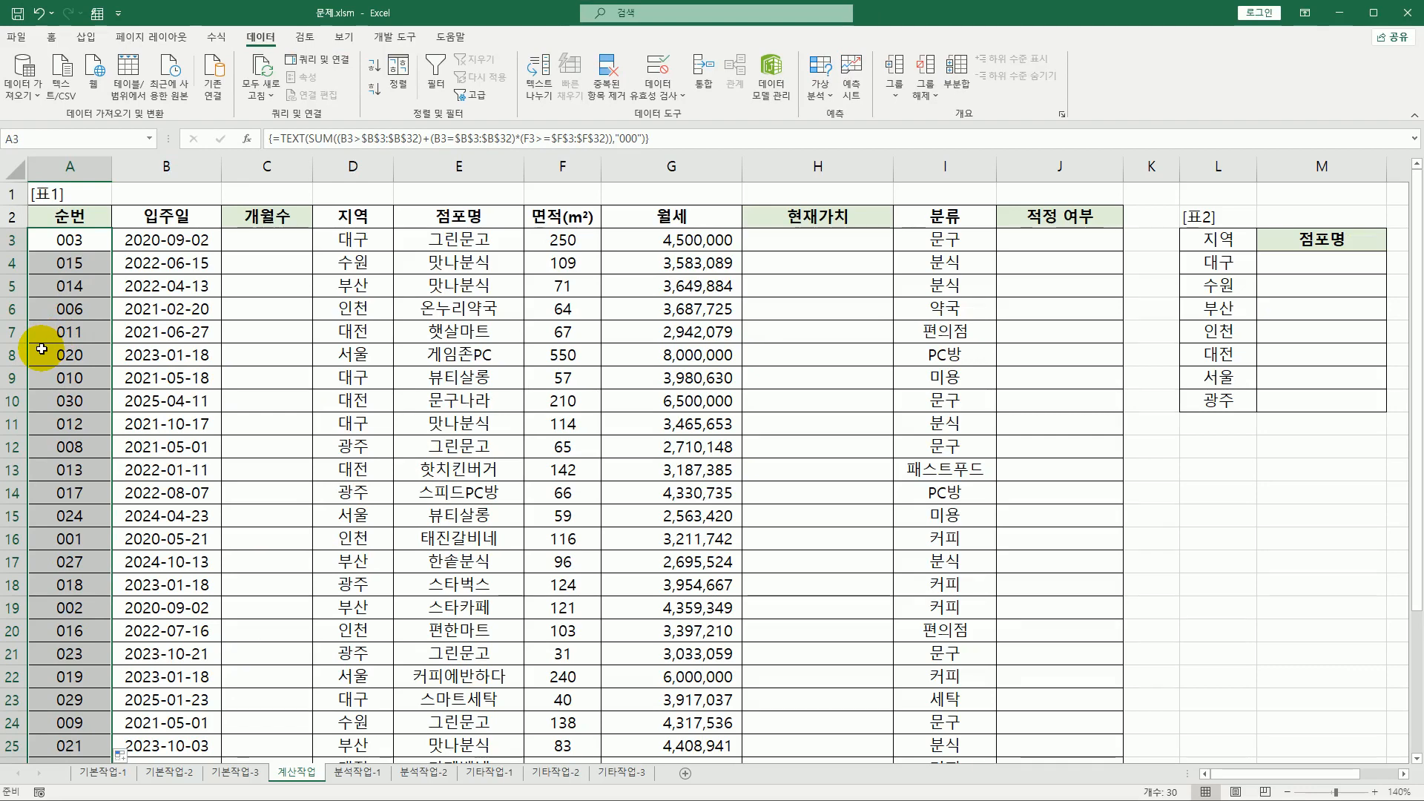
- Start a DAYS function in C3, the first 개월수 cell of [표1]
left_click(148, 215)
left_click(262, 240)
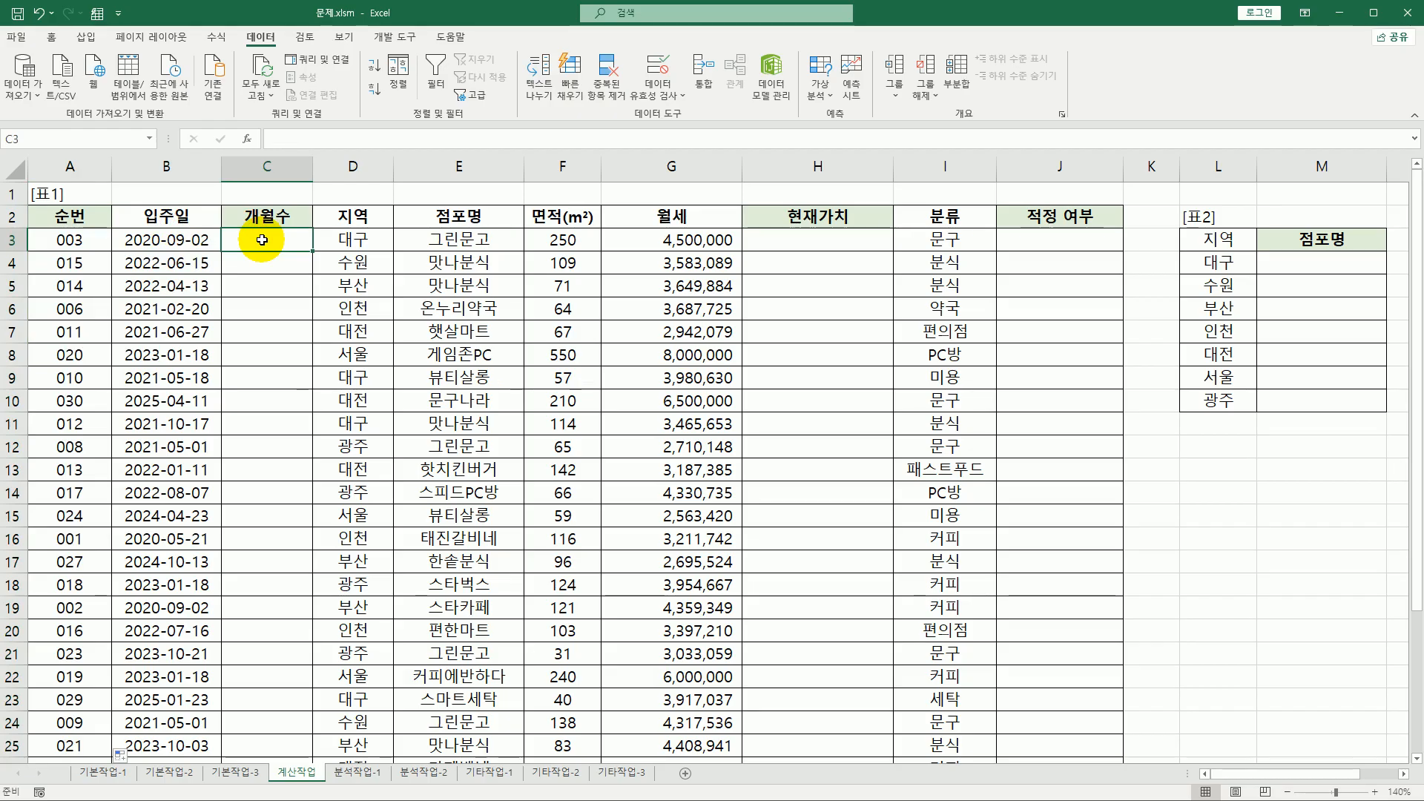
left_click(197, 239)
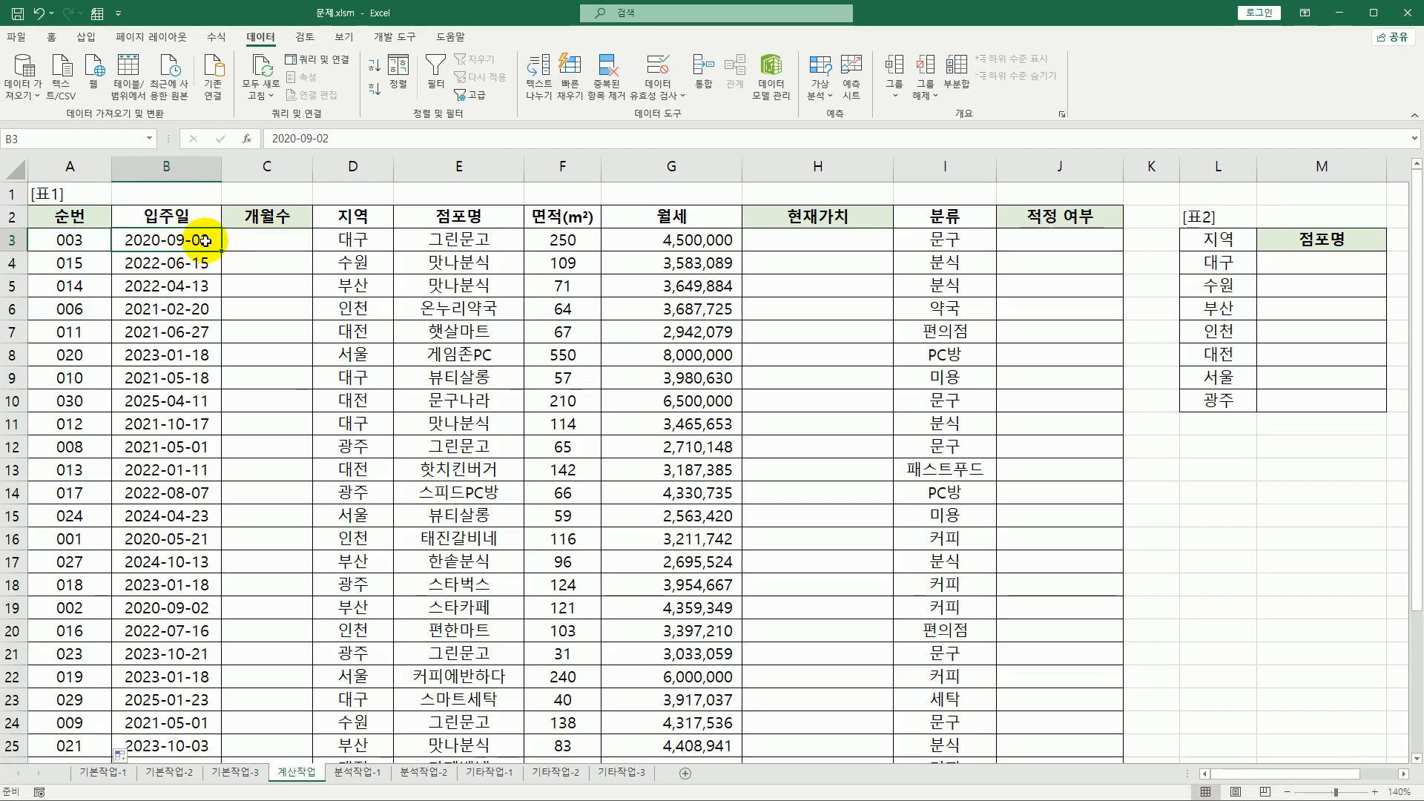
left_click(243, 241)
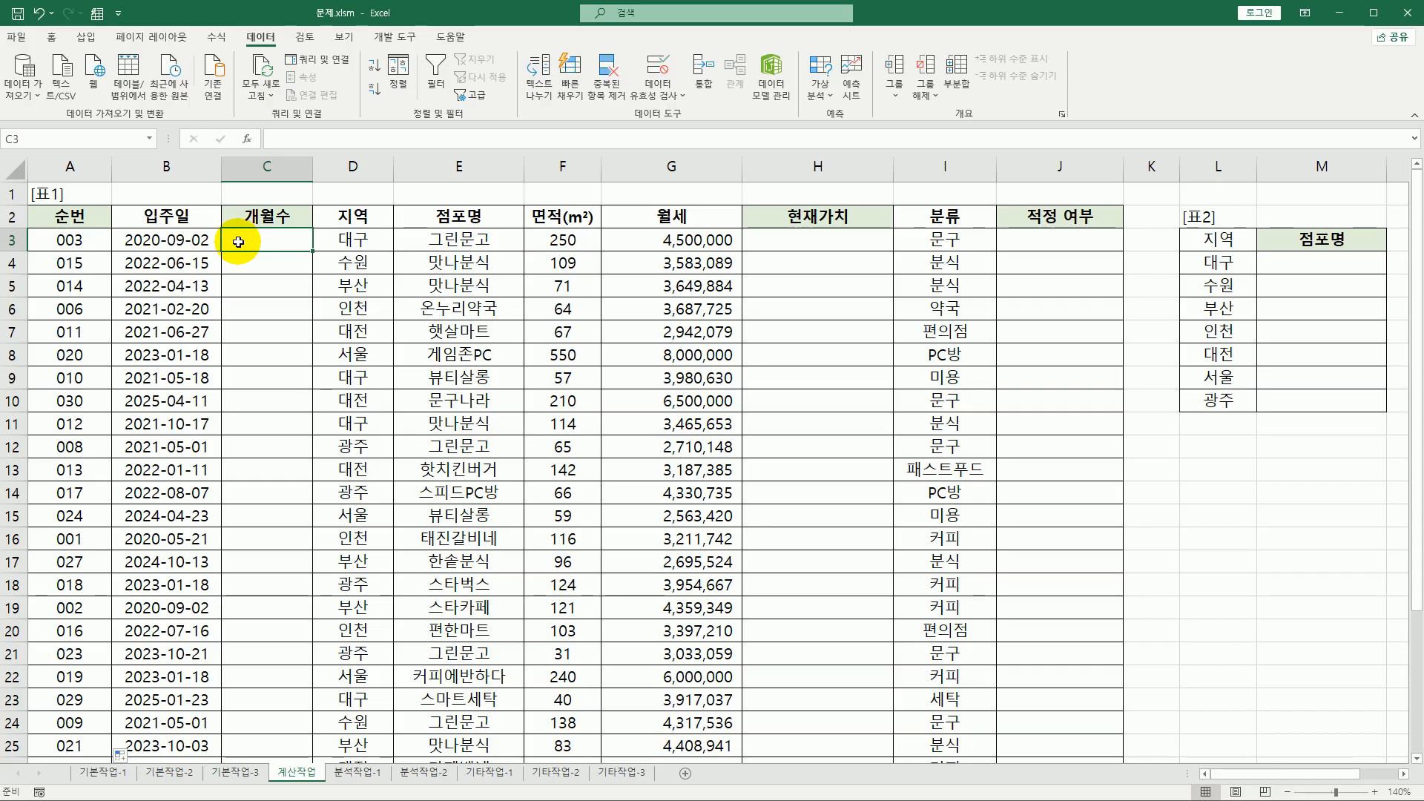
double_click(258, 245)
type("=")
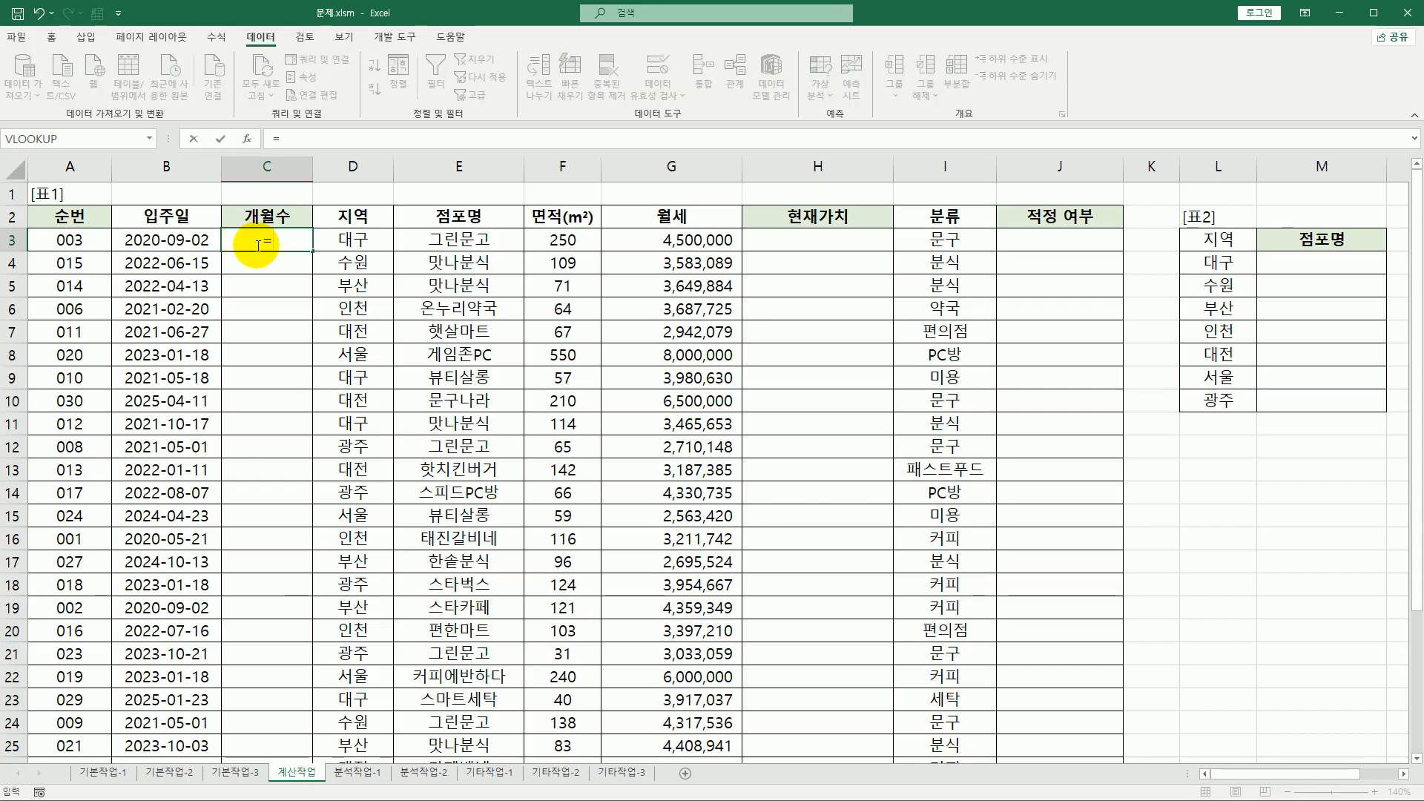
type("DYS")
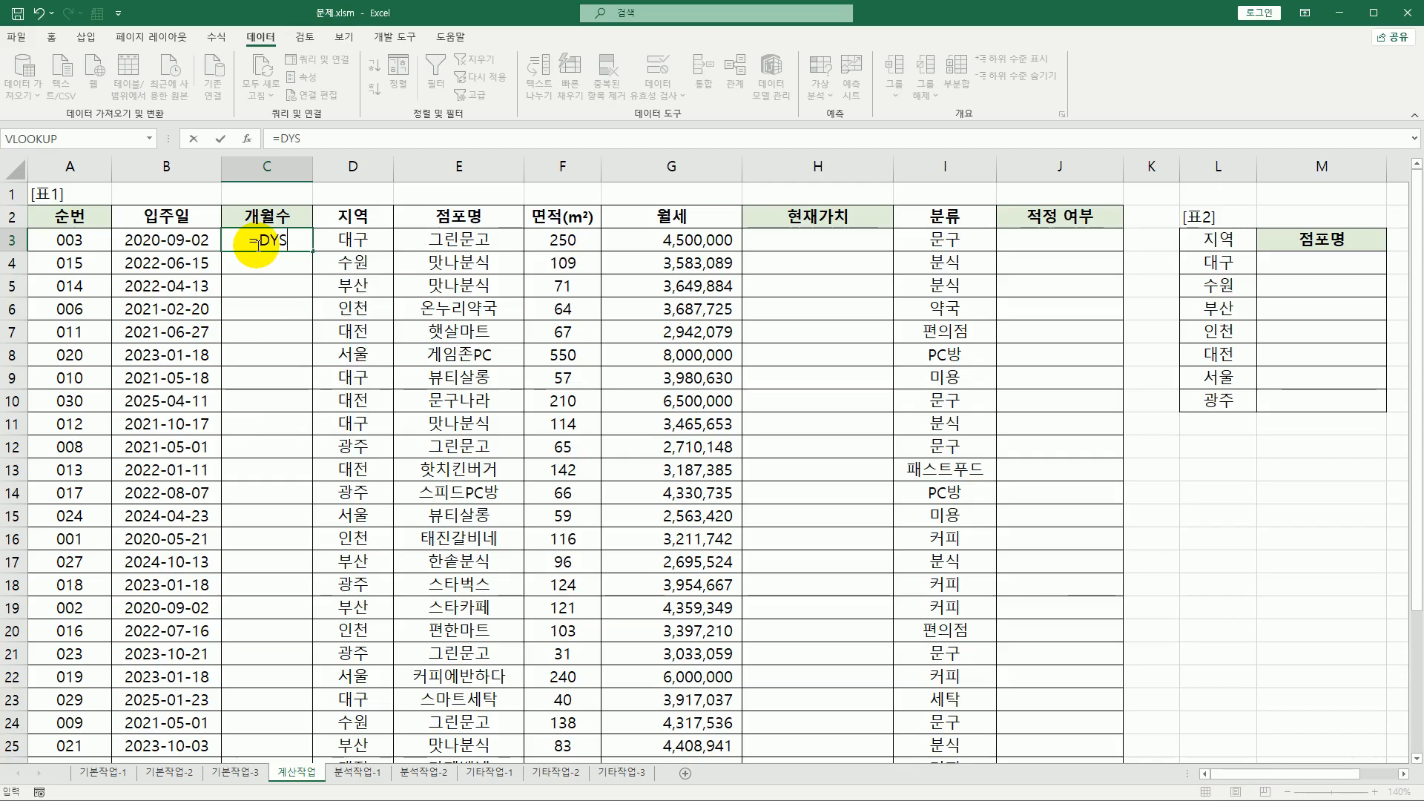
key("BackSpace")
key("BackSpace")
type("AYS(")
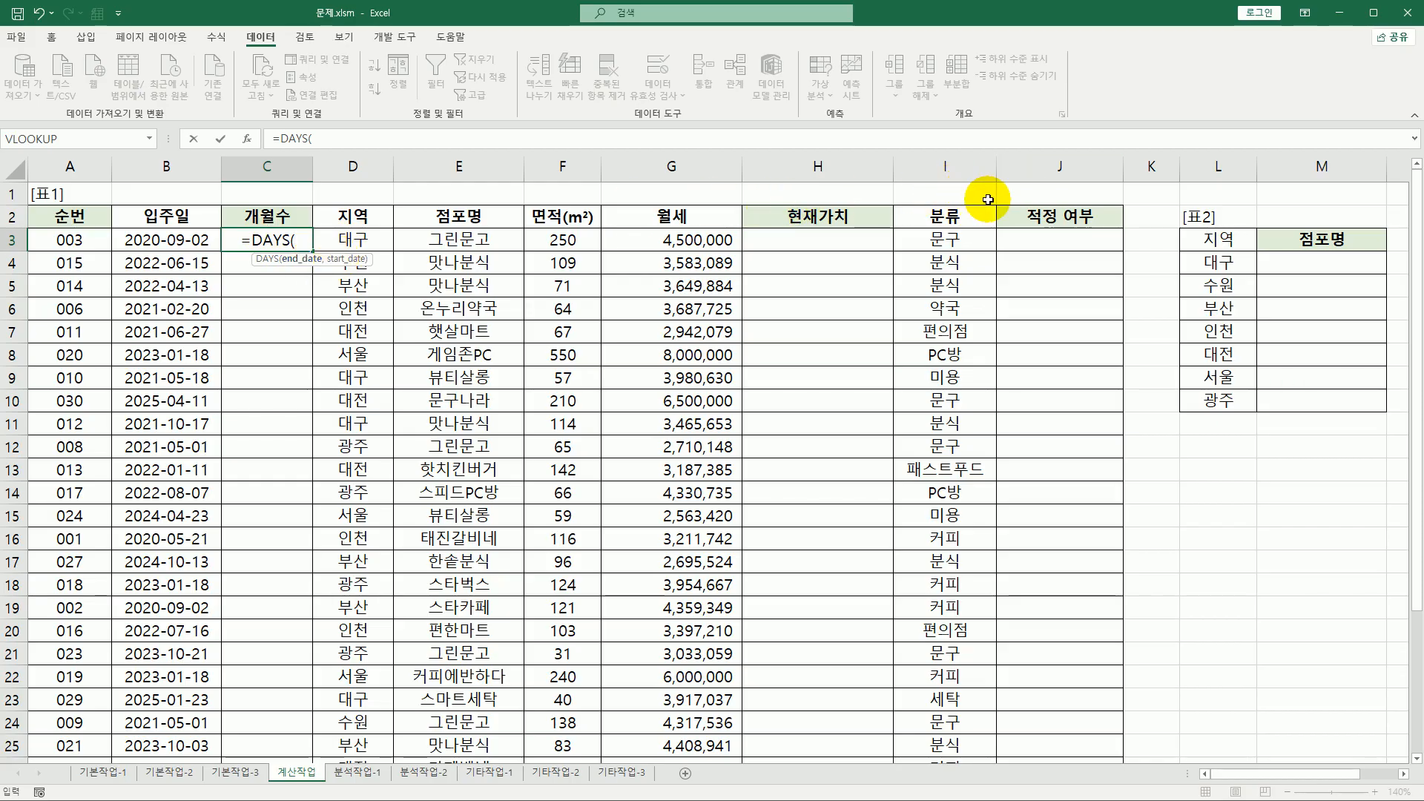
- Enter DATE(2026,12,27) as the end date of the DAYS function in C3
type("DATE(")
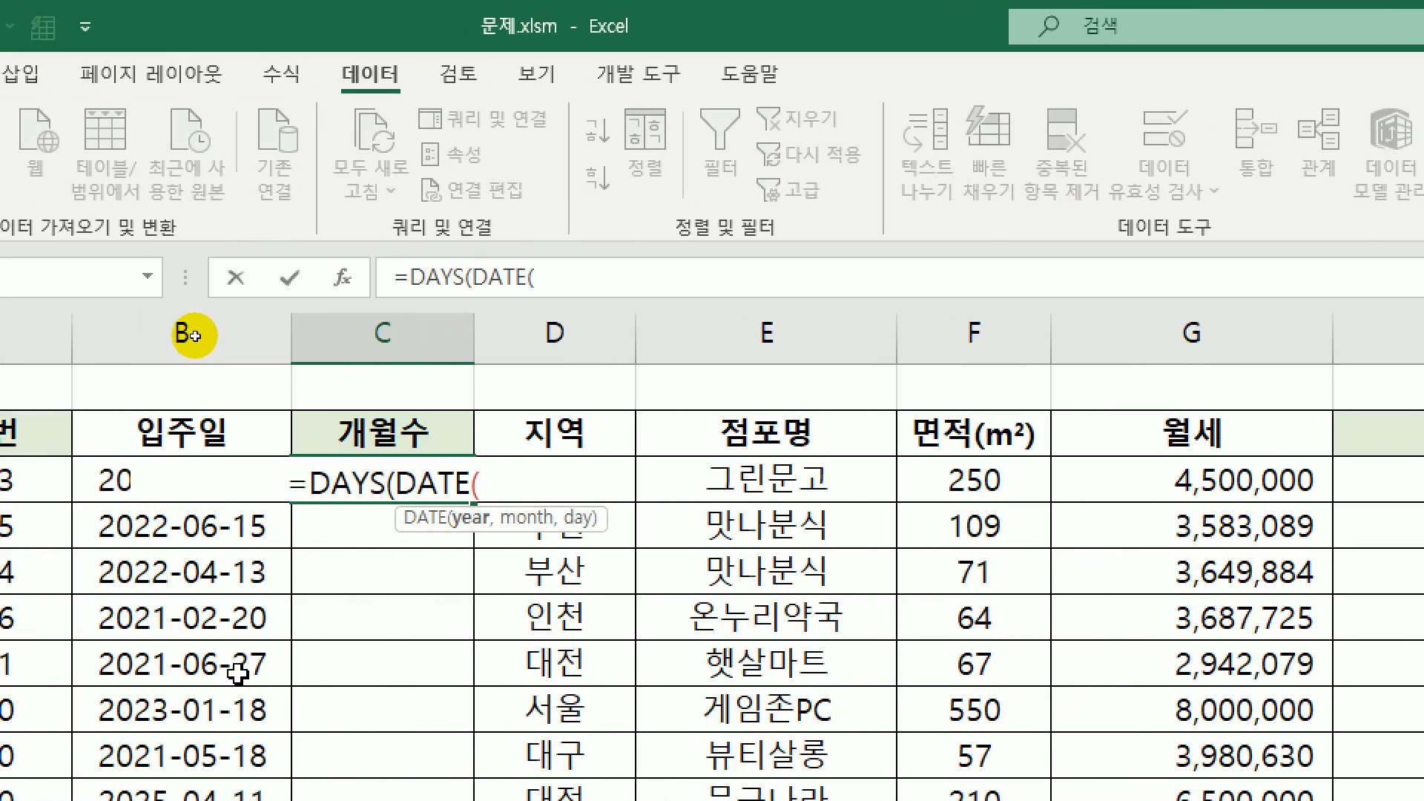
type("20")
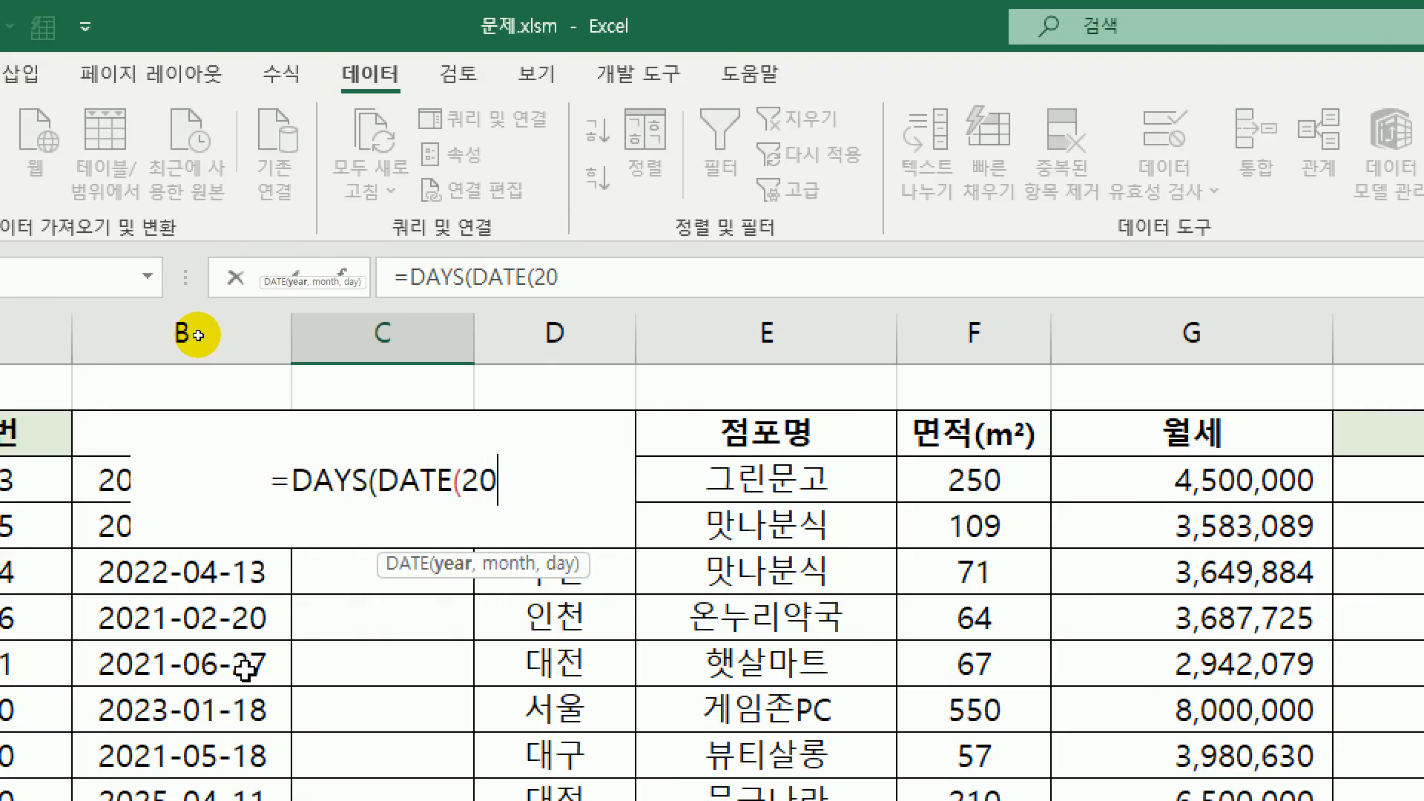
type("26,")
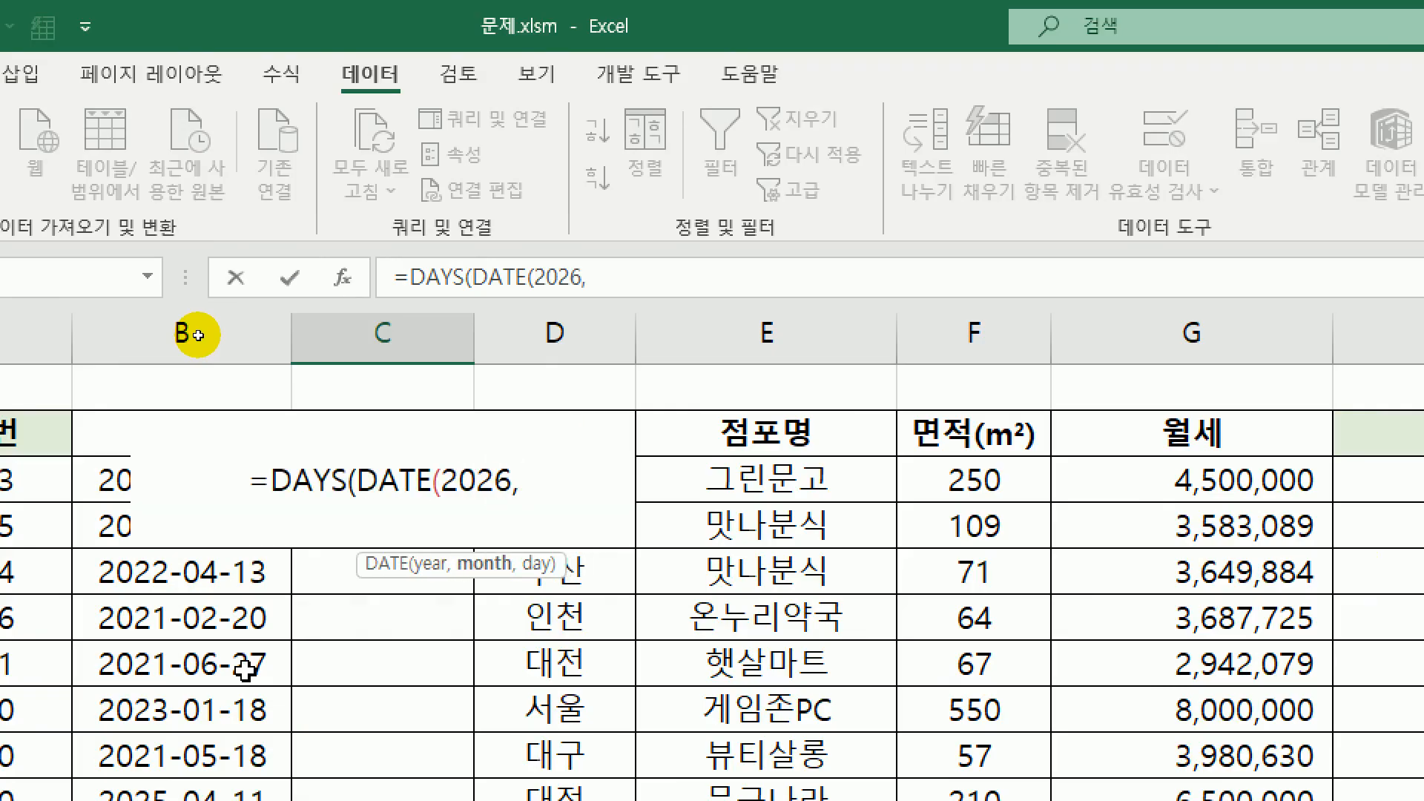
type("12,27")
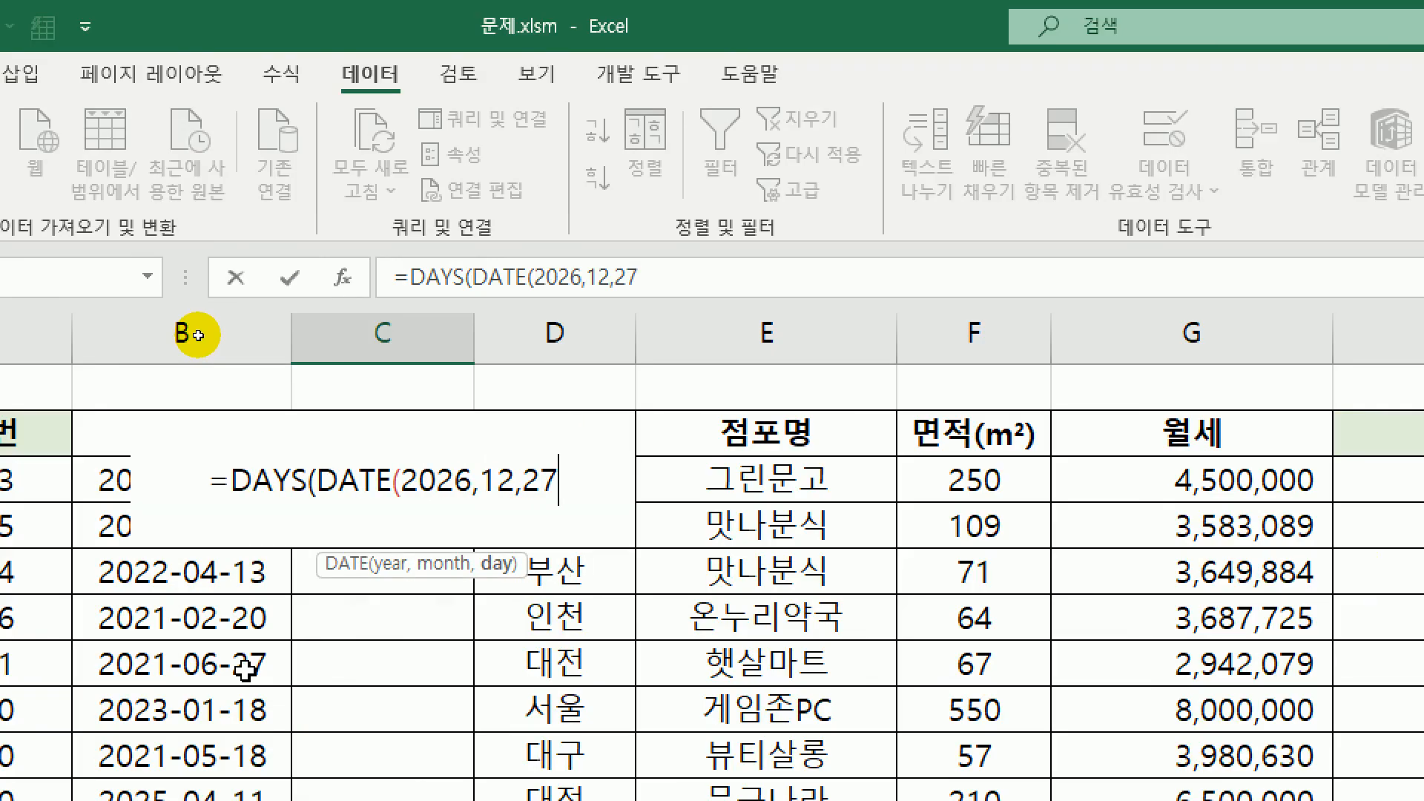
type(")")
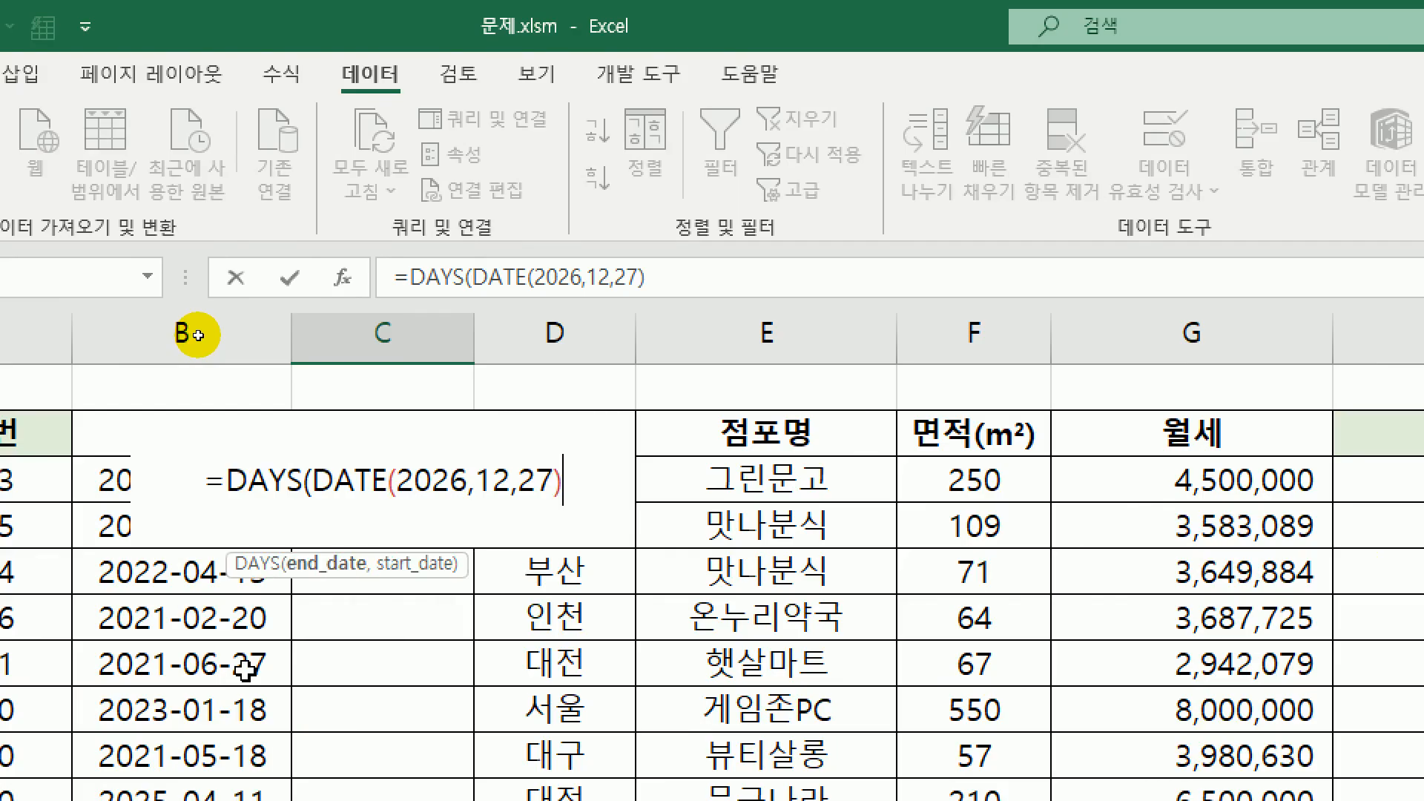
- Use the 입주일 in B3 as the start date and complete the DAYS formula in C3
type(",")
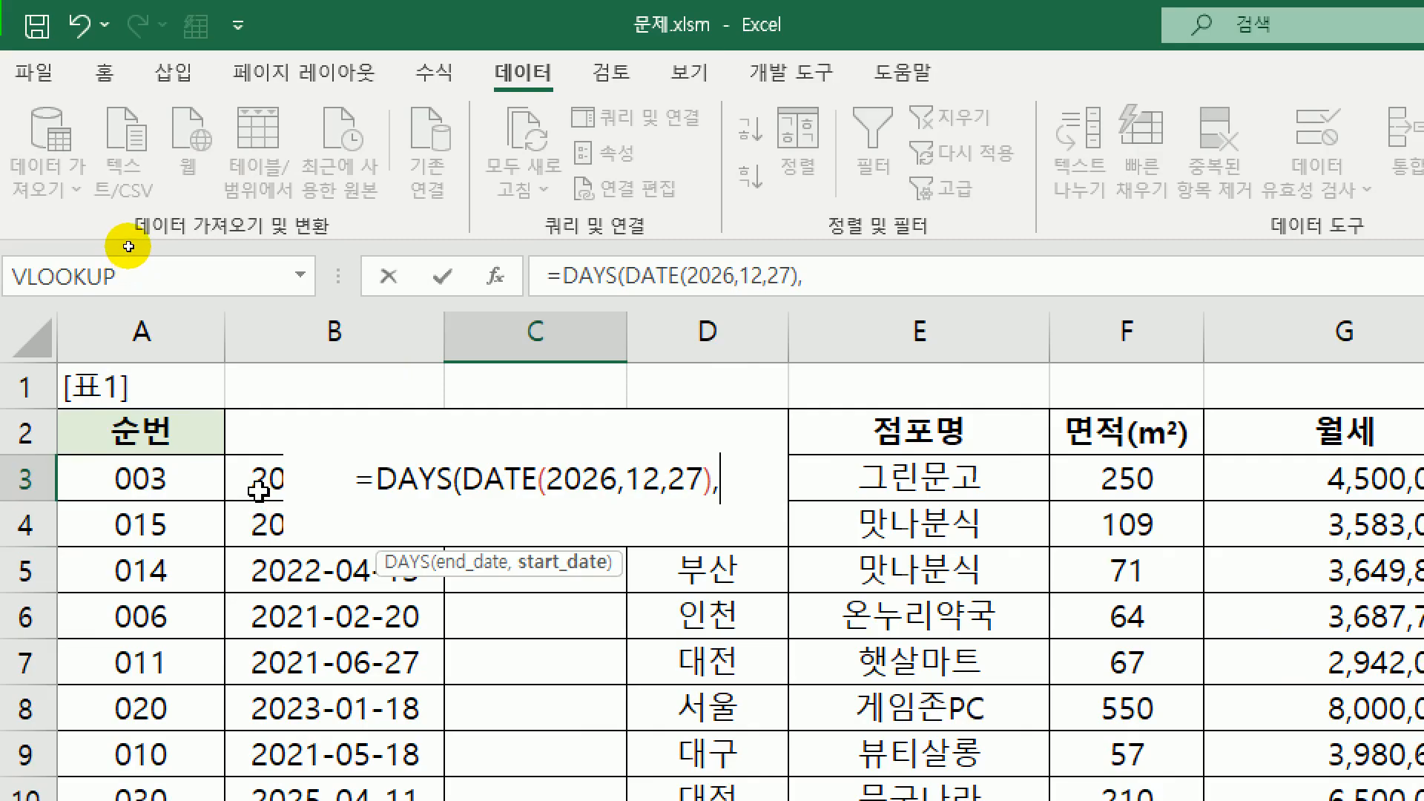
left_click(259, 491)
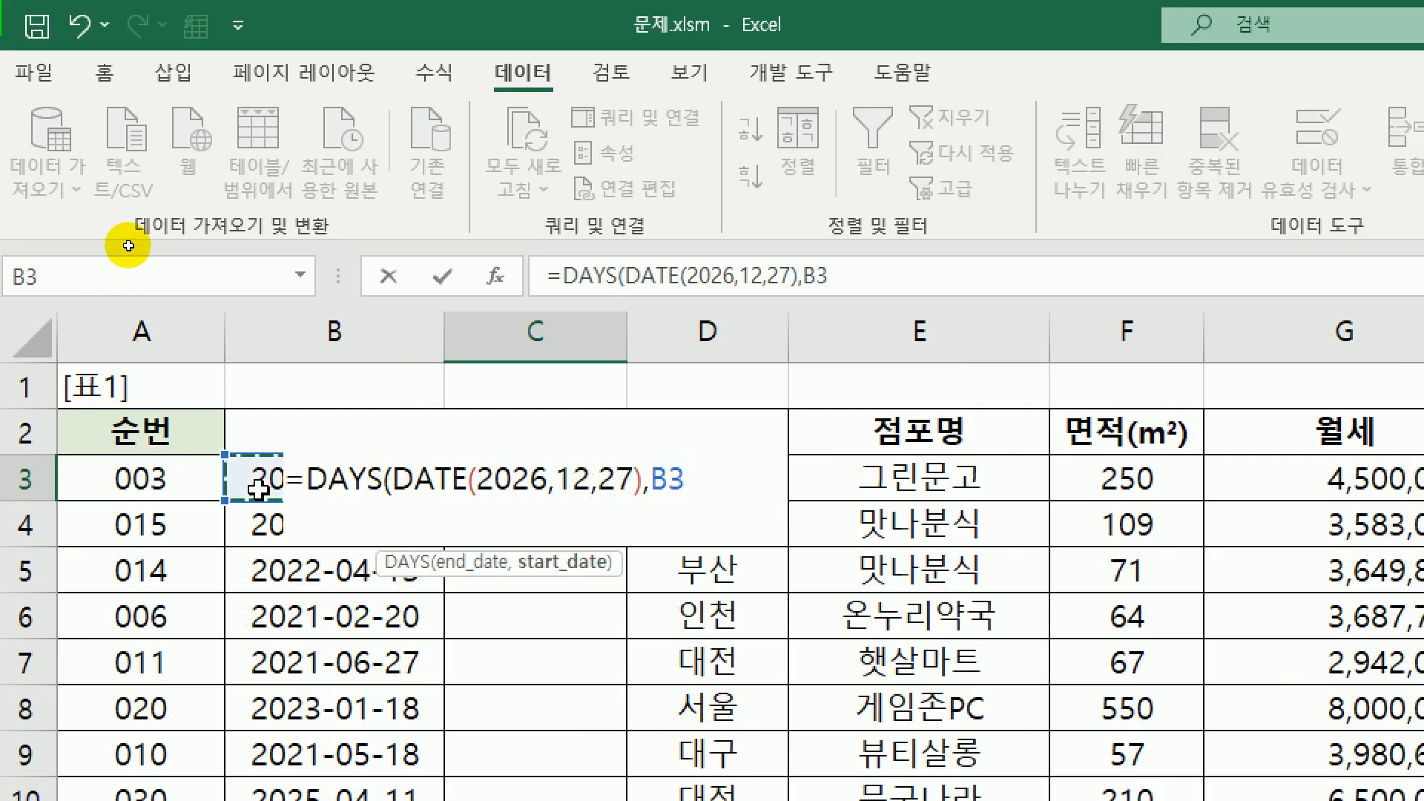
type(")")
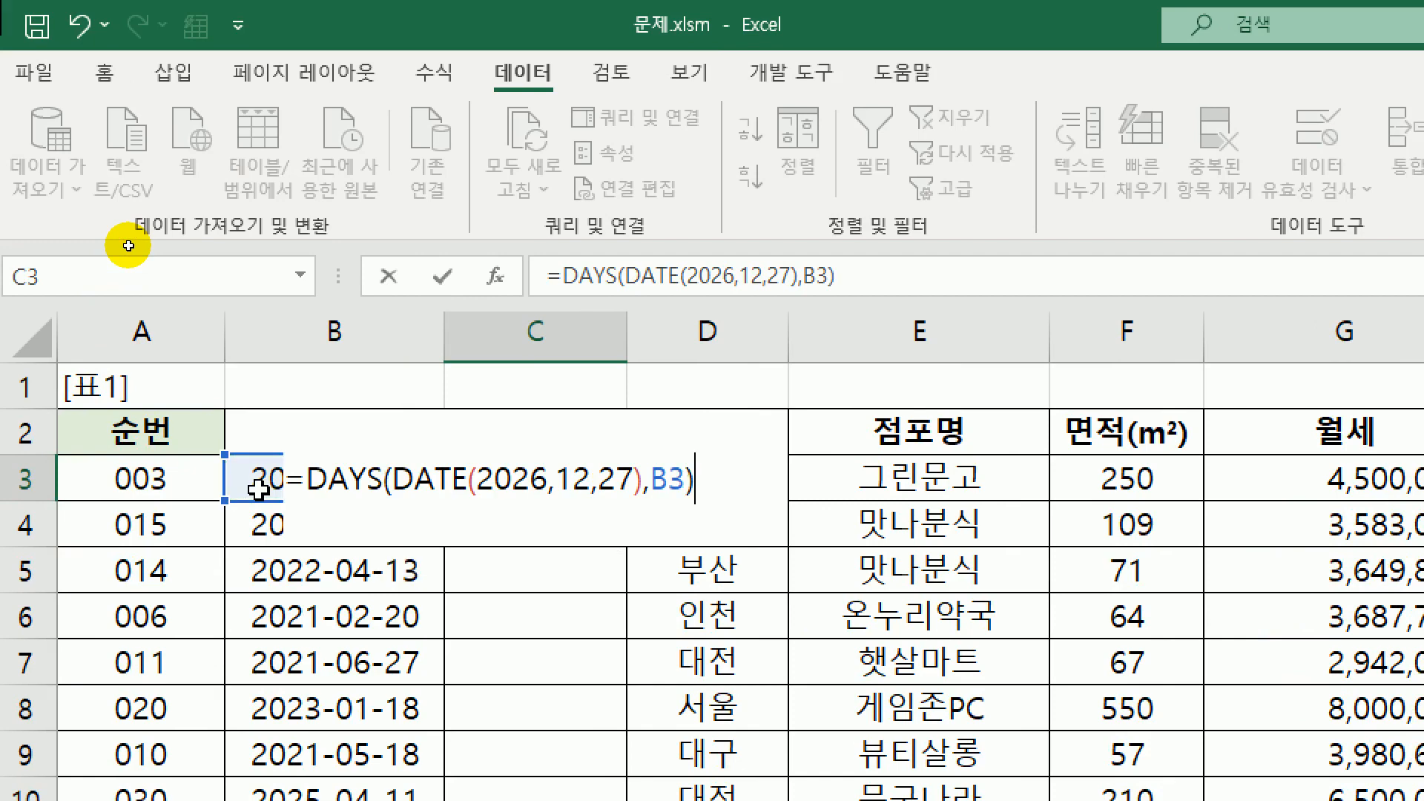
key("Return")
key("Up")
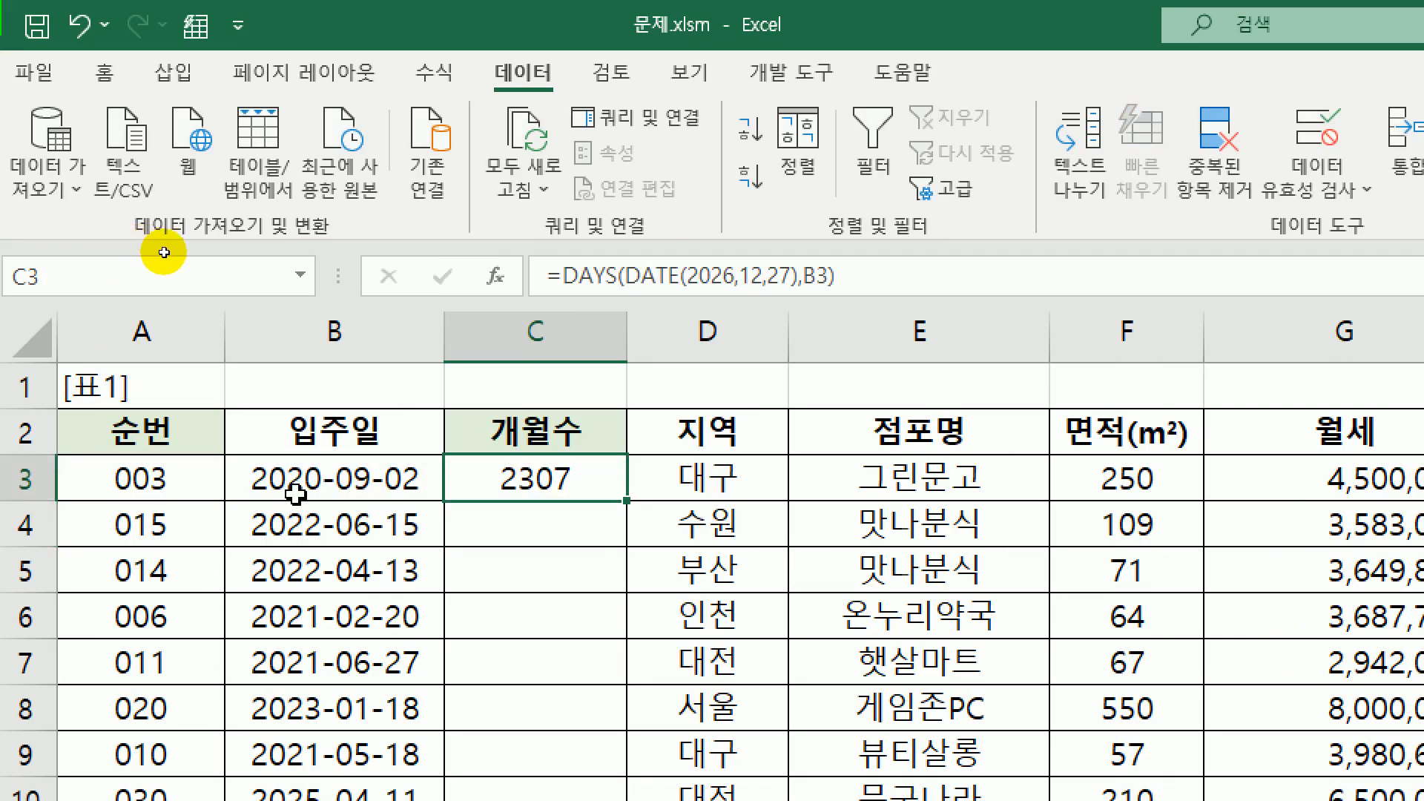
- Wrap the DAYS formula in C3 in a QUOTIENT function with 30 as the divisor
double_click(497, 482)
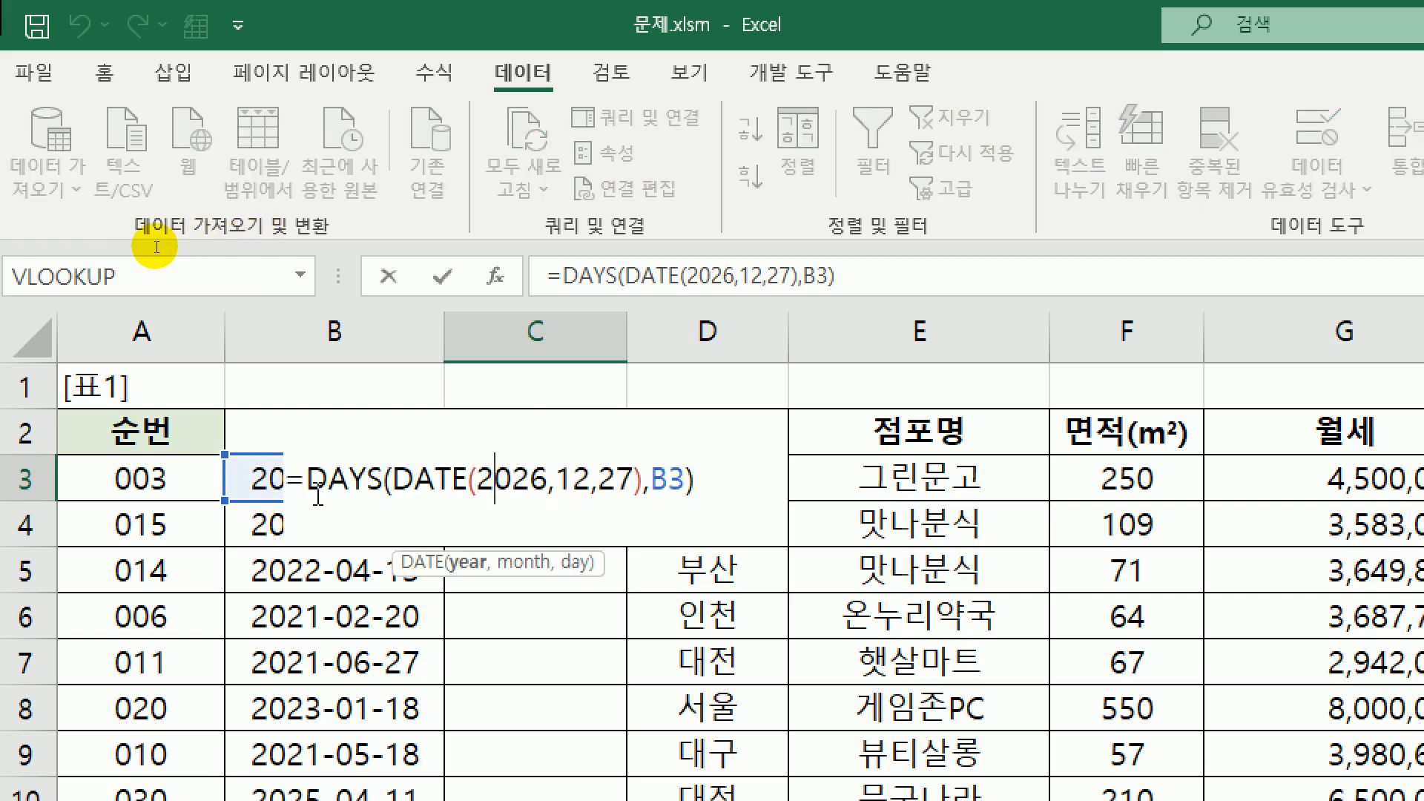
type("QU")
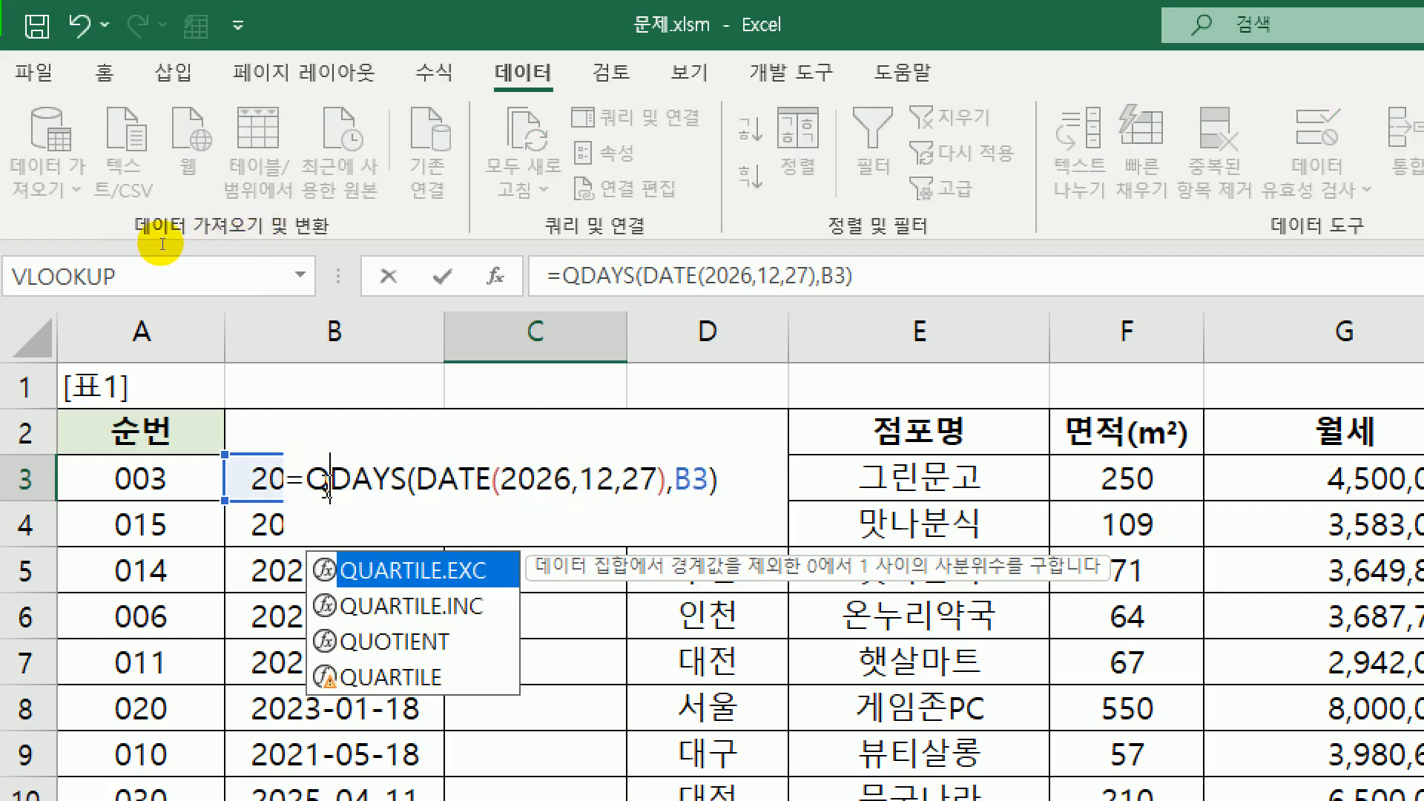
key("Down")
key("Down")
key("Tab")
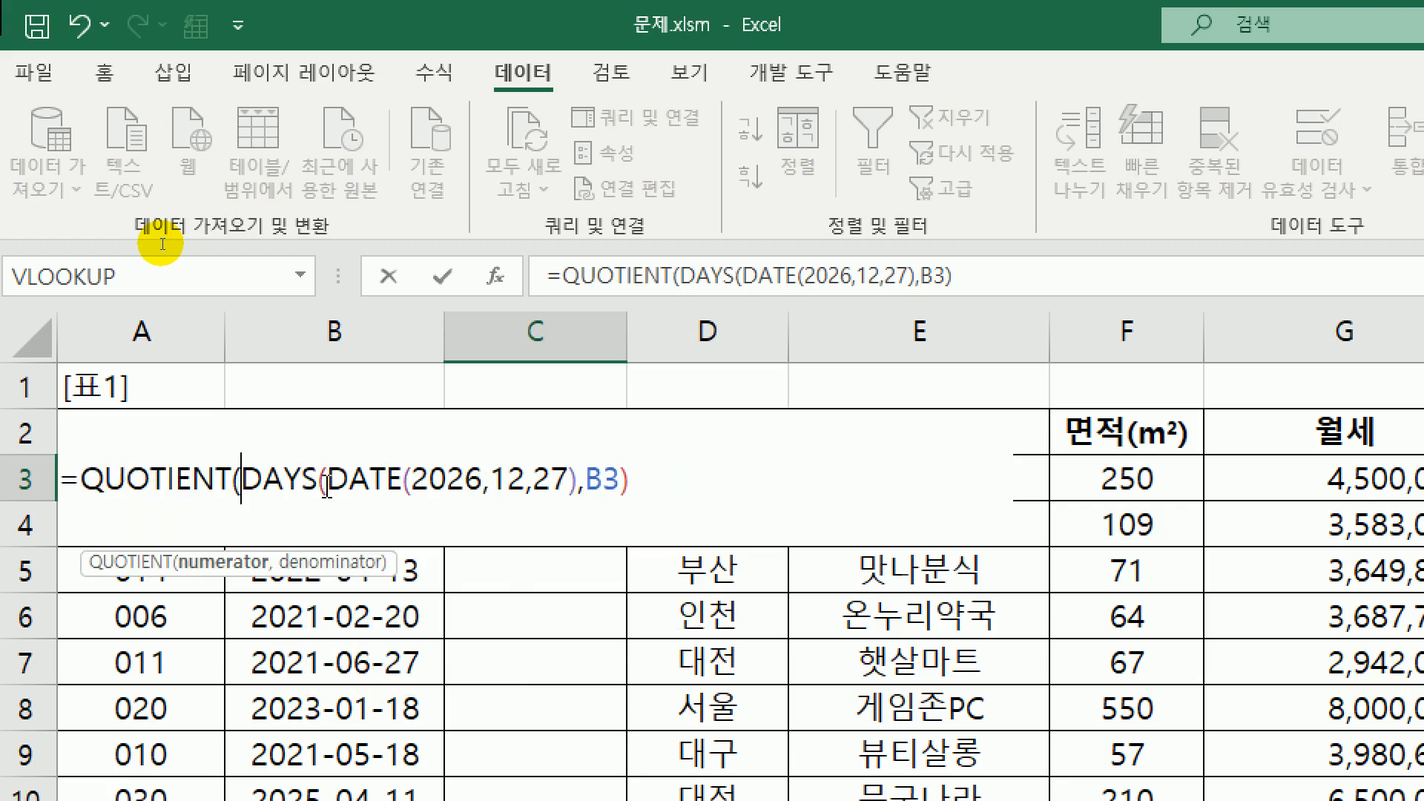
key("End")
type(",30")
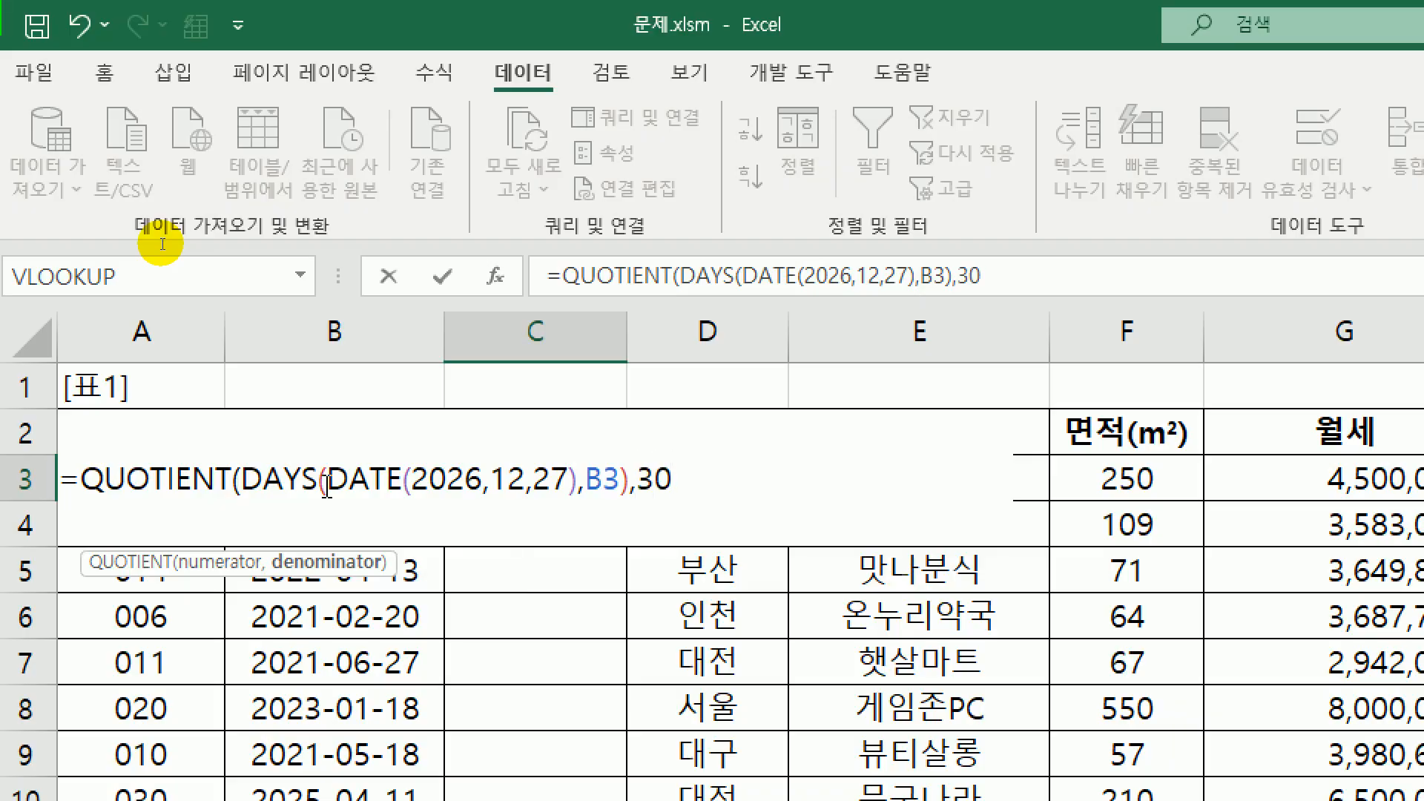
type(")")
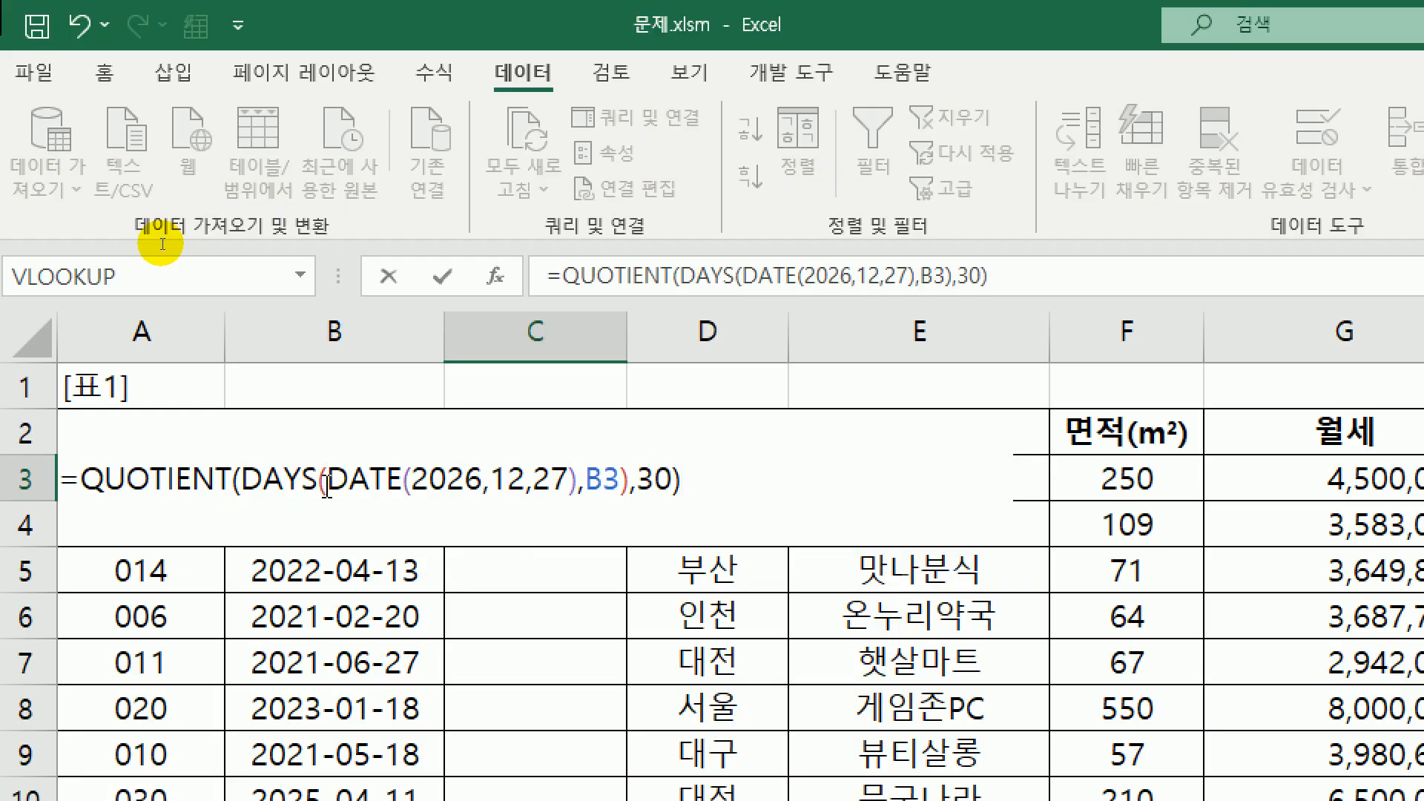
- Append the text "개월 " with a trailing space and another & operator to the QUOTIENT formula in C3
type("&")
type("\"RO")
key("BackSpace")
key("BackSpace")
type("개월\"")
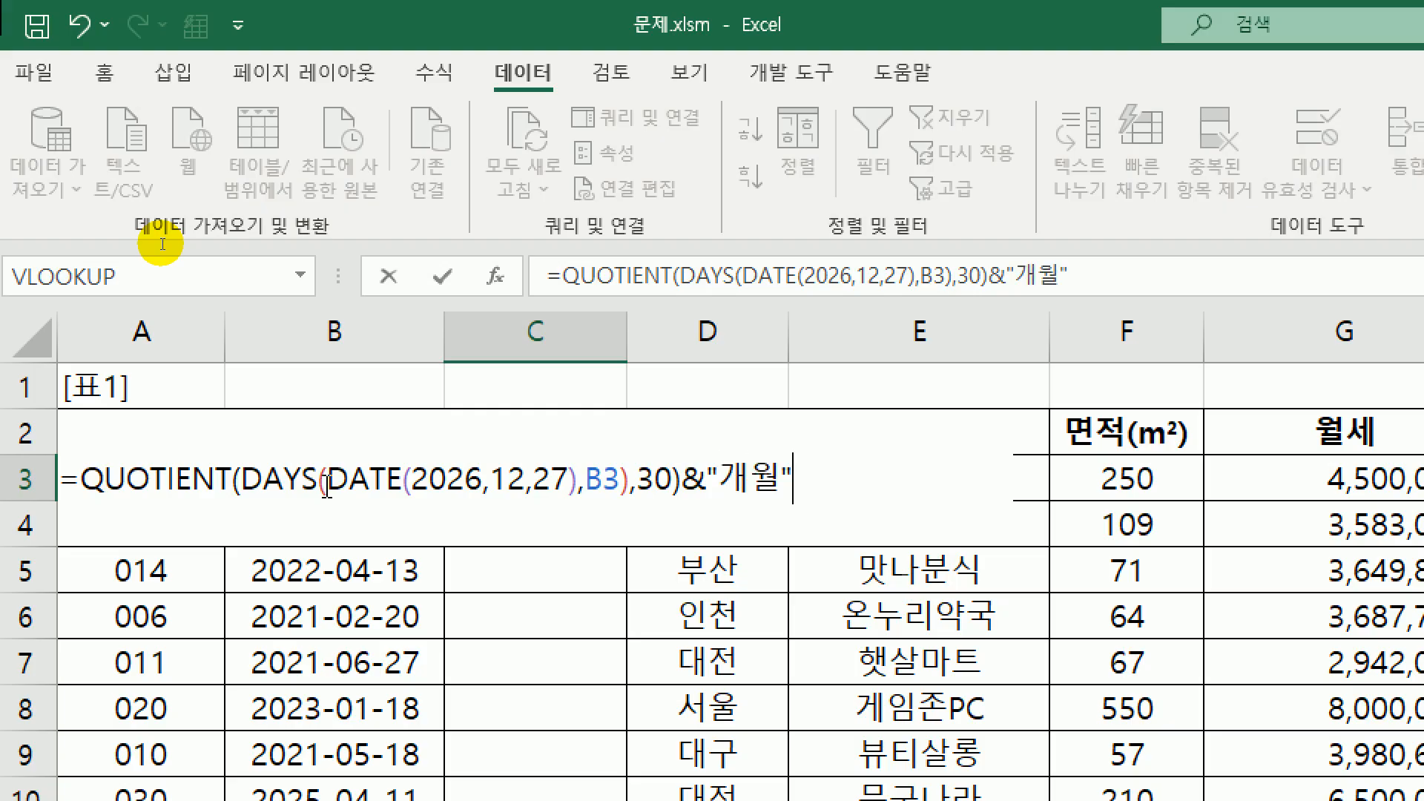
type("&")
left_click(780, 478)
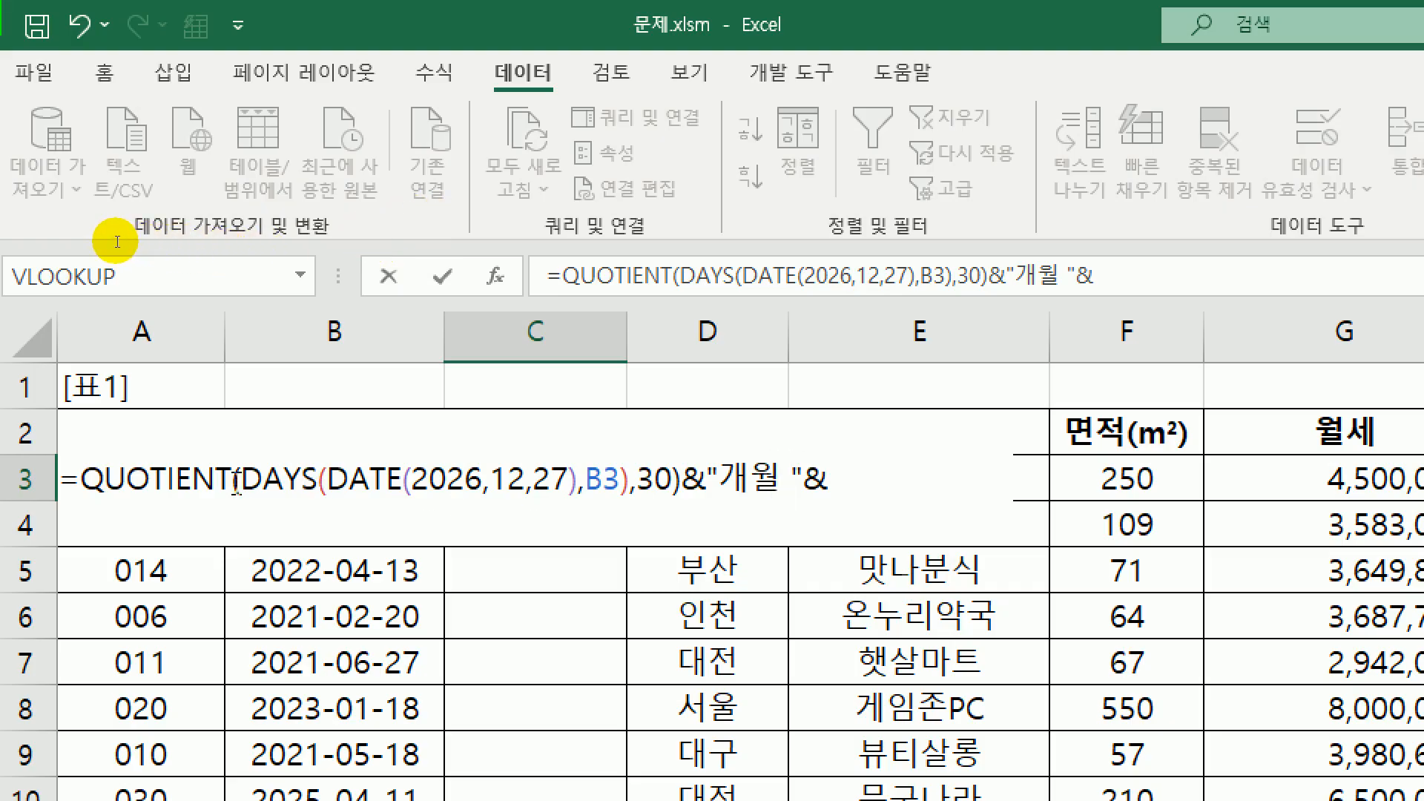
- Copy the DAYS(DATE(2026,12,27),B3) part and append it within a MOD function with divisor 30
left_click_drag(242, 482, 632, 503)
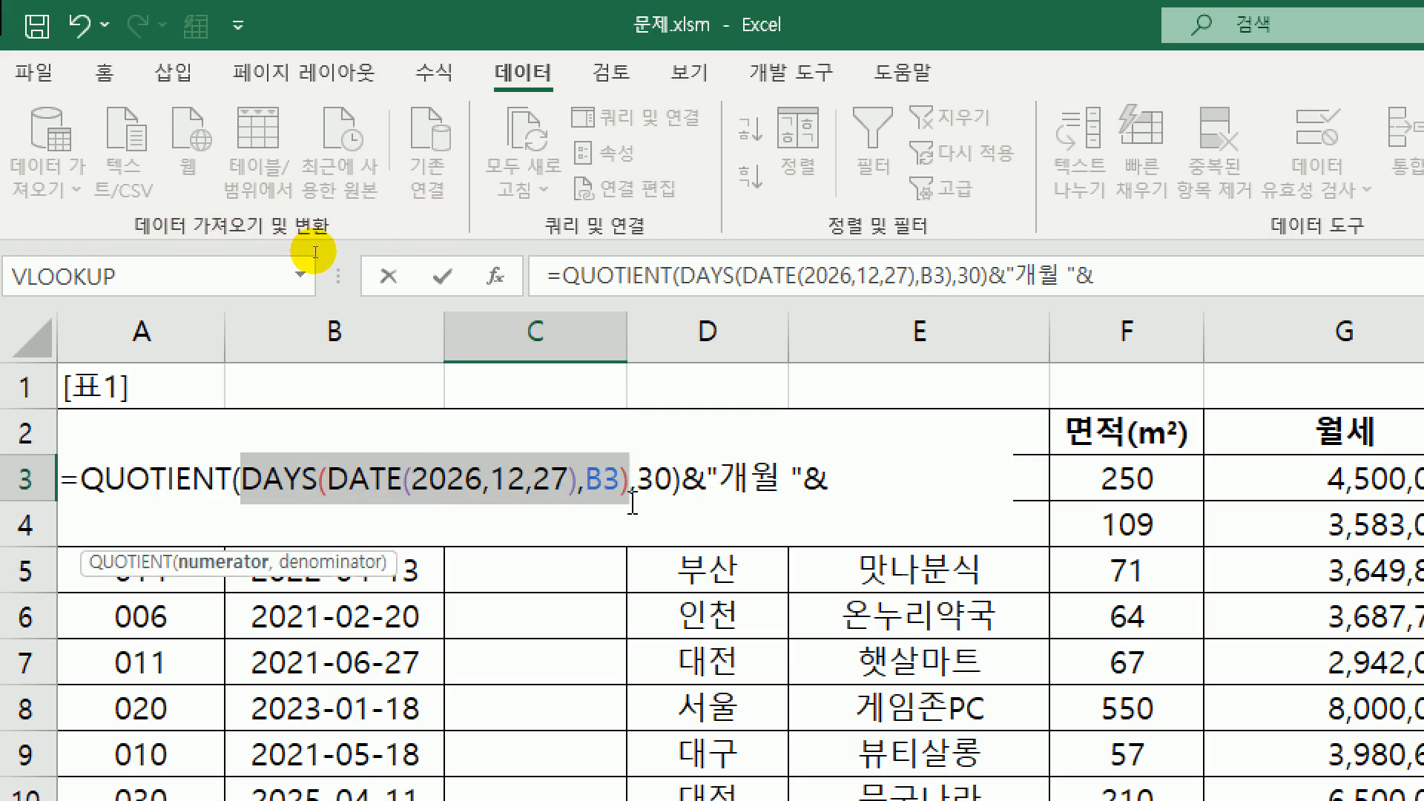
left_click(866, 480)
type("ㅡ")
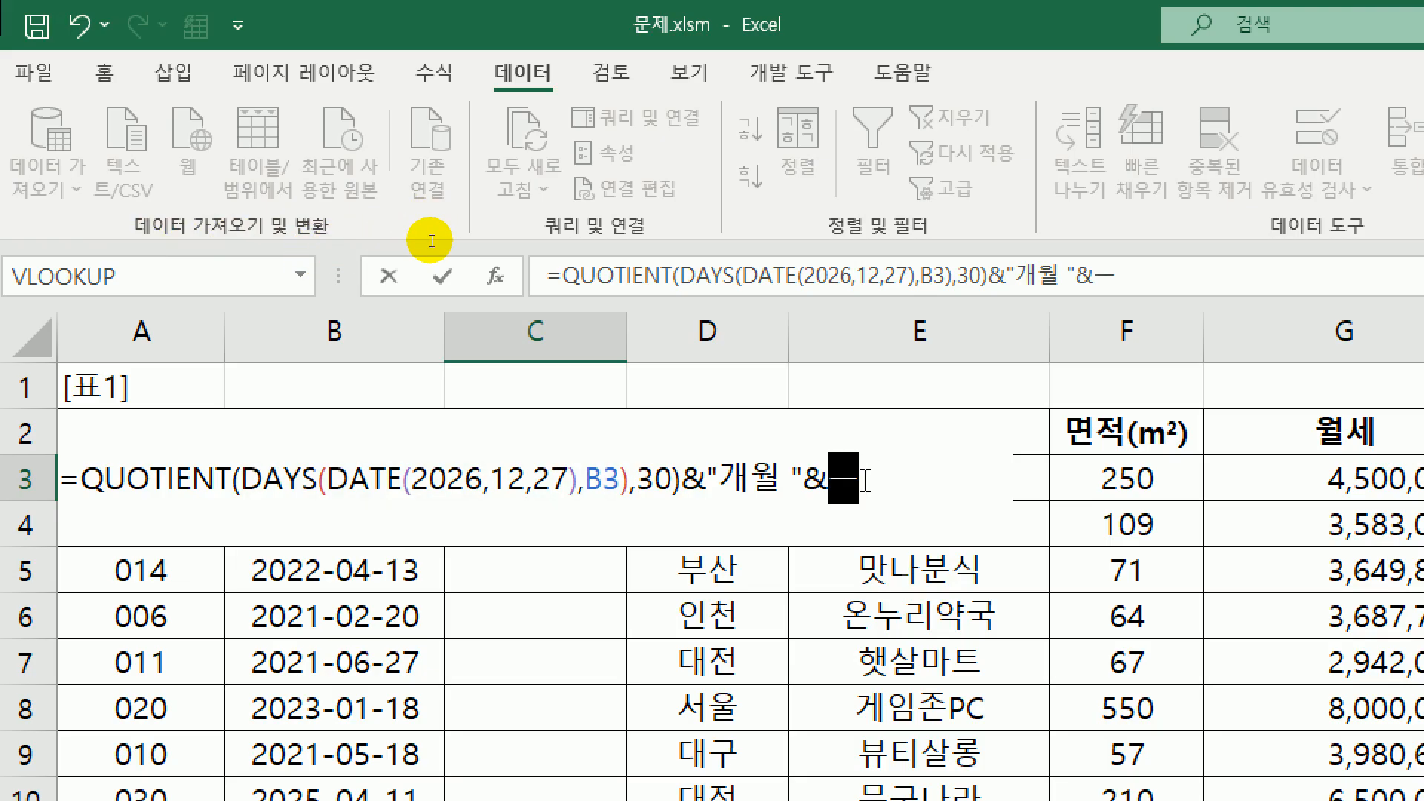
key("BackSpace")
type("MOD(")
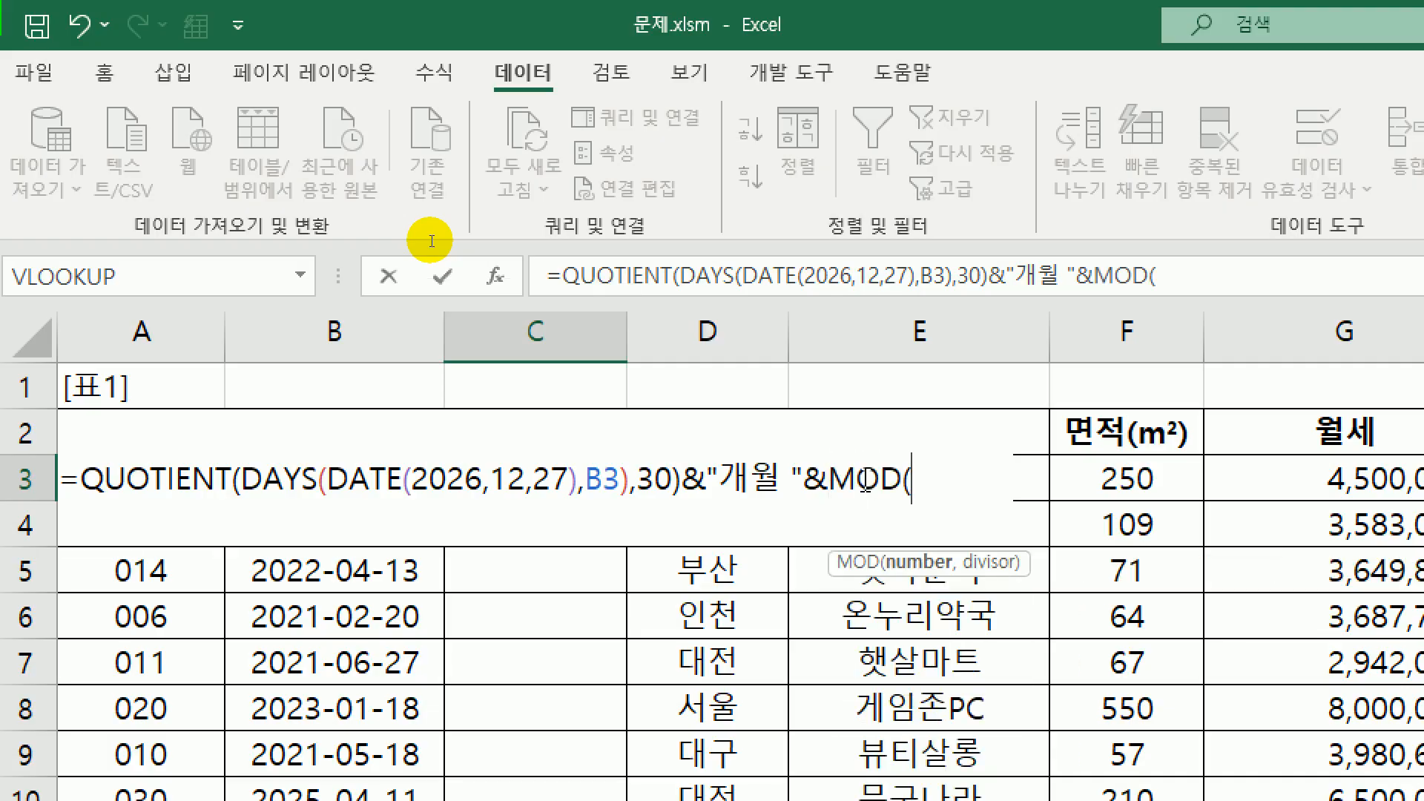
key("ctrl+v")
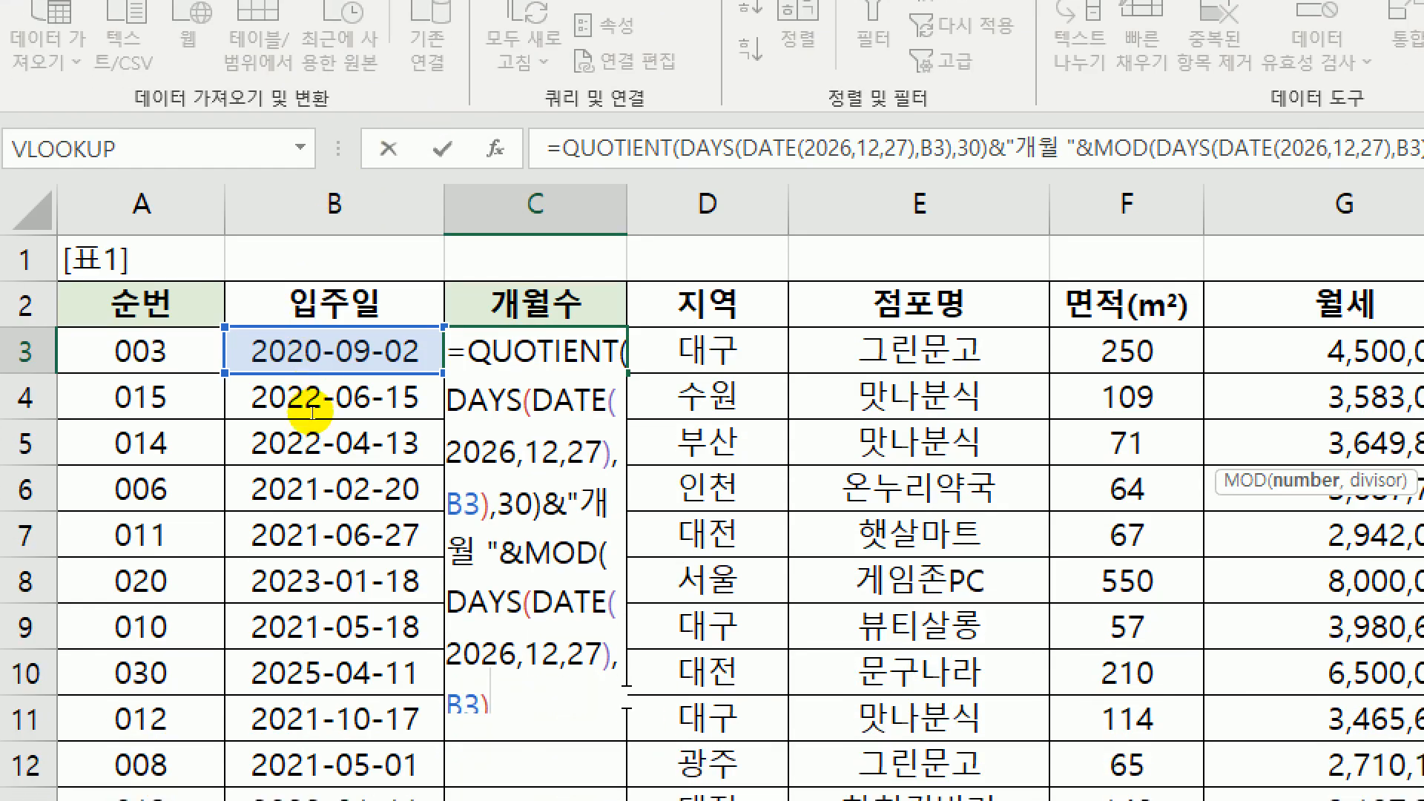
type(",30)")
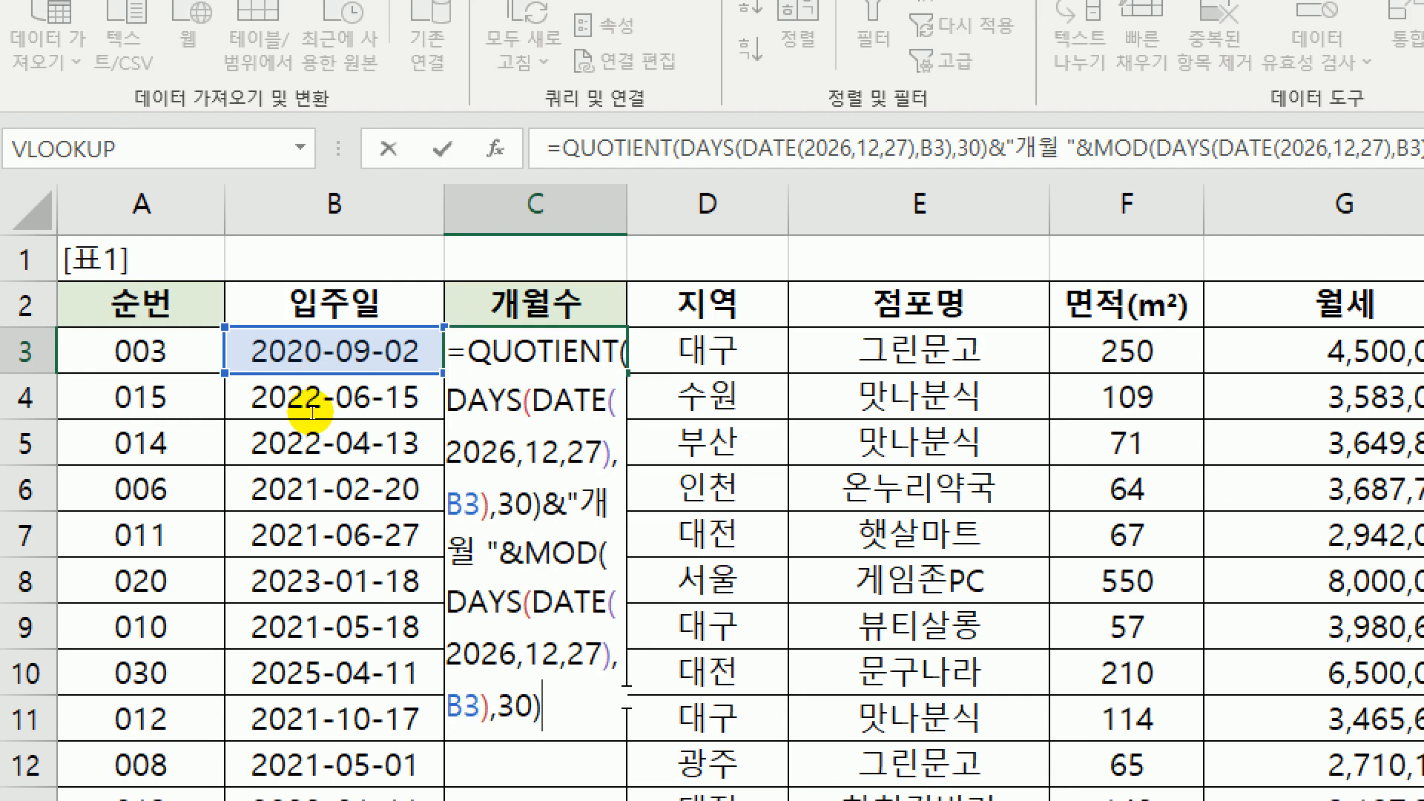
- Append &"일" to complete the C3 formula and fill it down the 개월수 column
type("& ")
type("일\"")
key("Return")
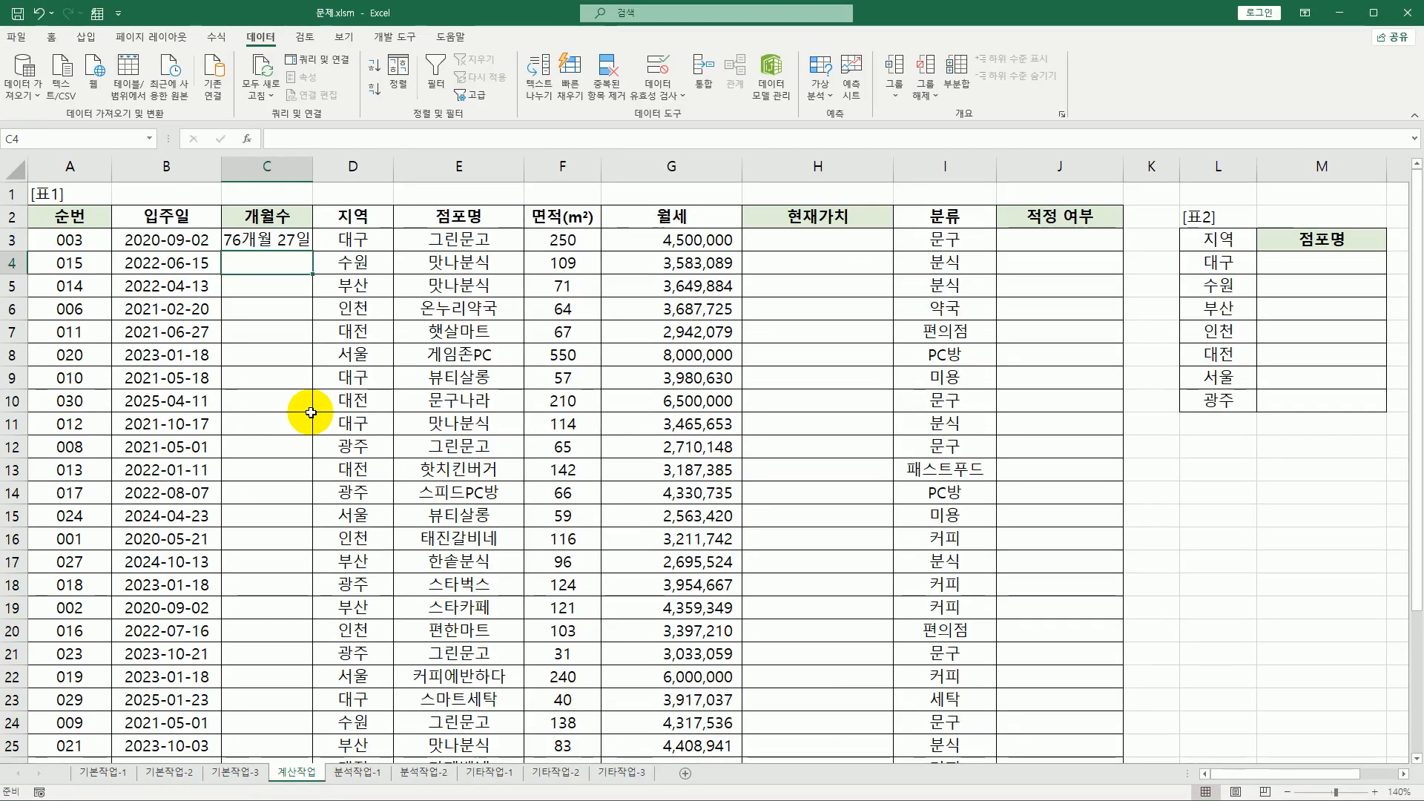
left_click(293, 239)
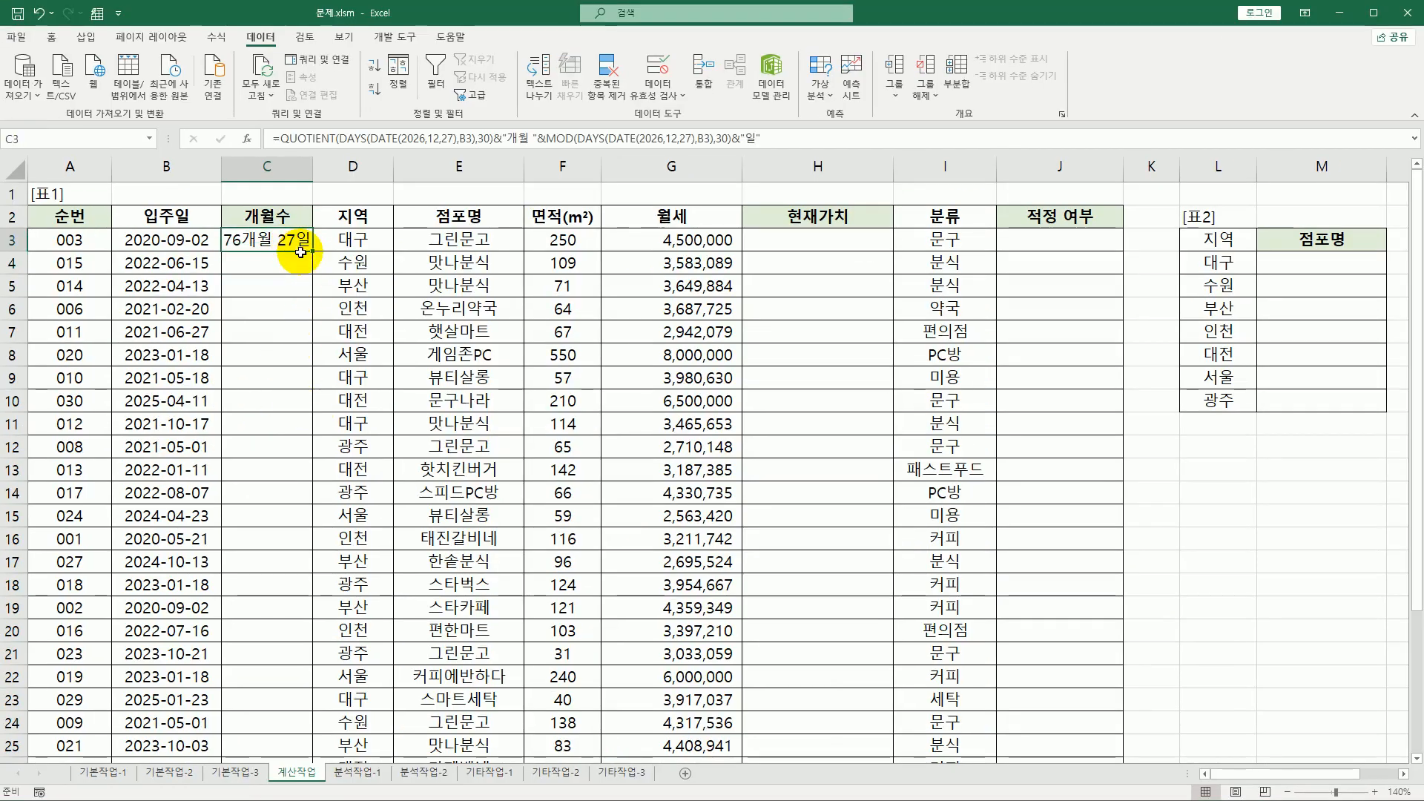
double_click(313, 252)
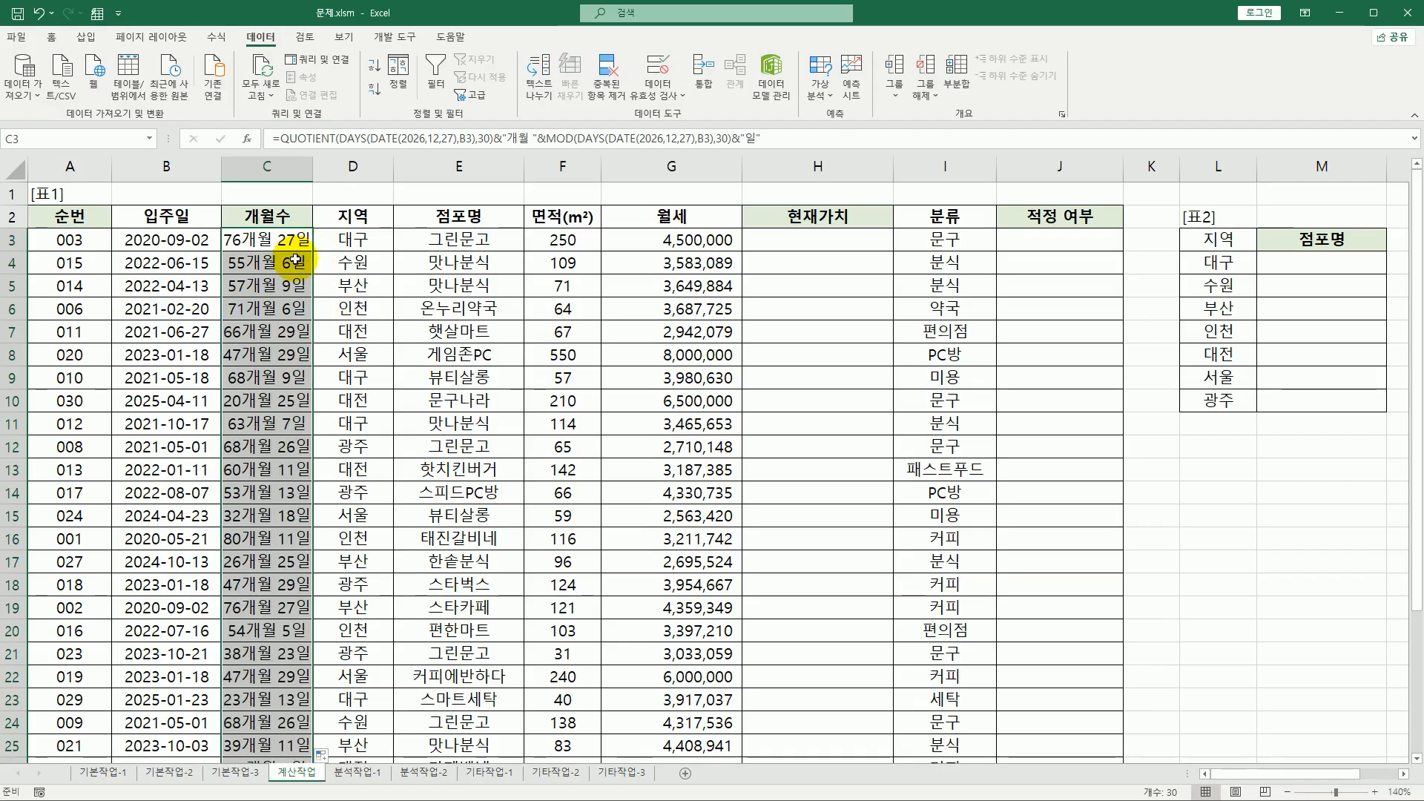
left_click(201, 250)
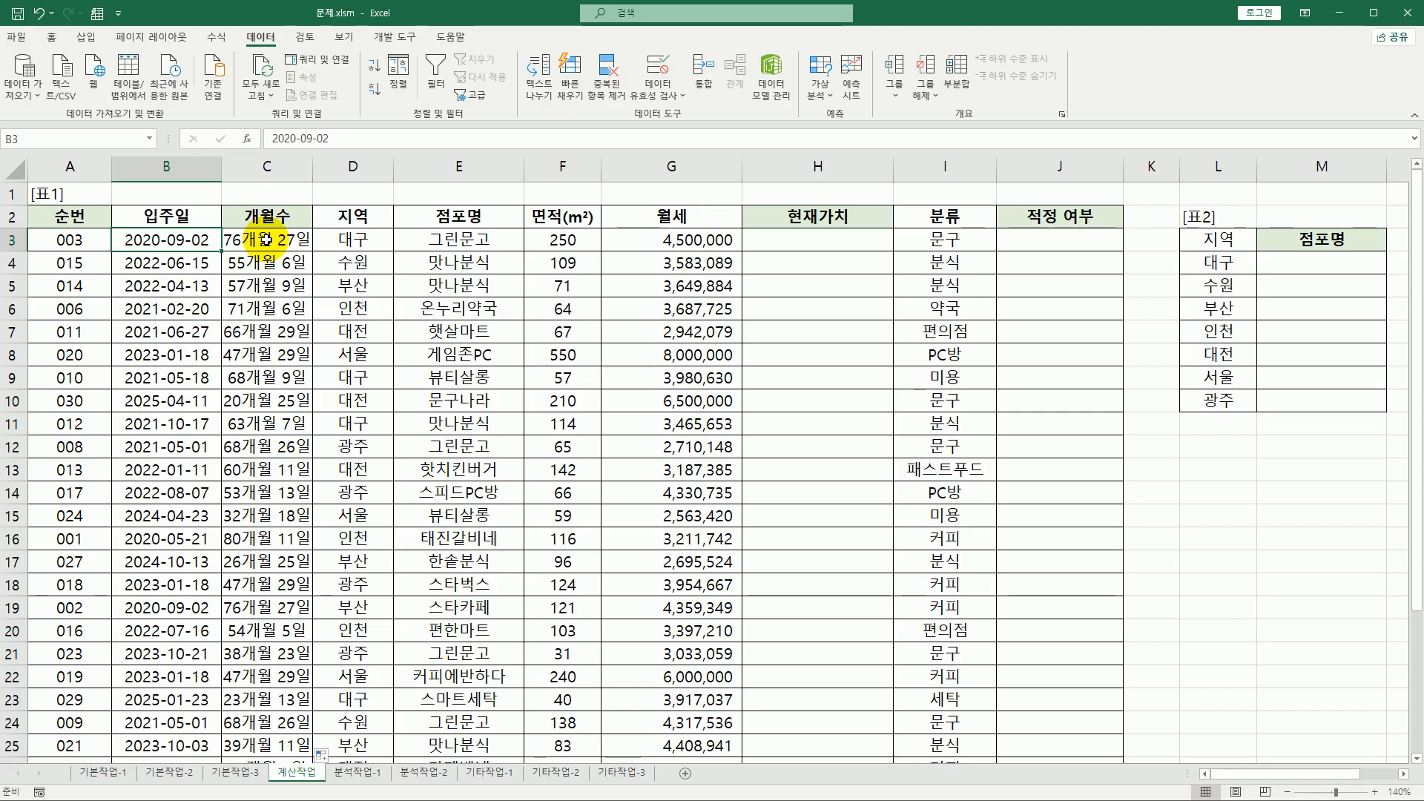
left_click(657, 235)
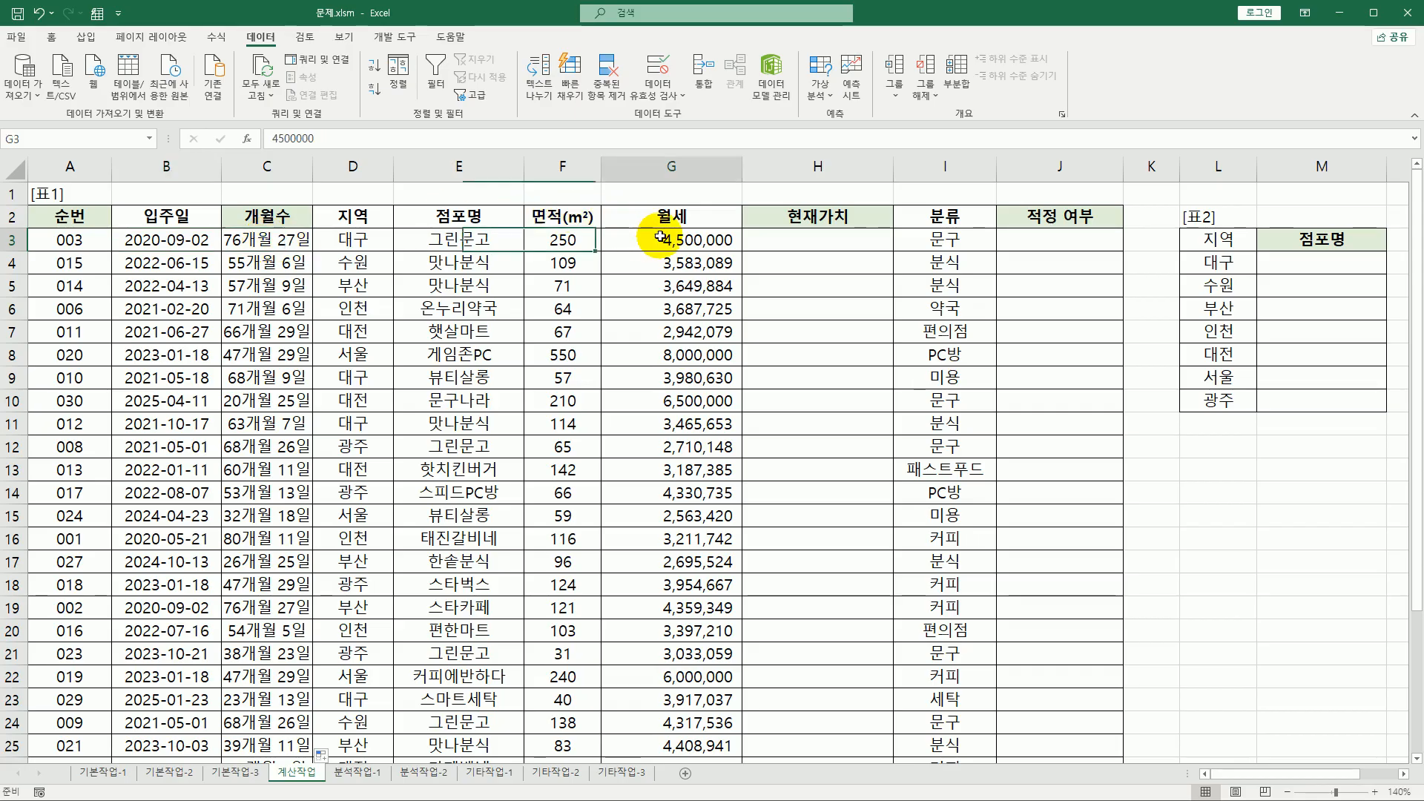
- Enter the formula =PV(3%/12,3*12,-G3) in H3 of the 현재가치 column
left_click(810, 243)
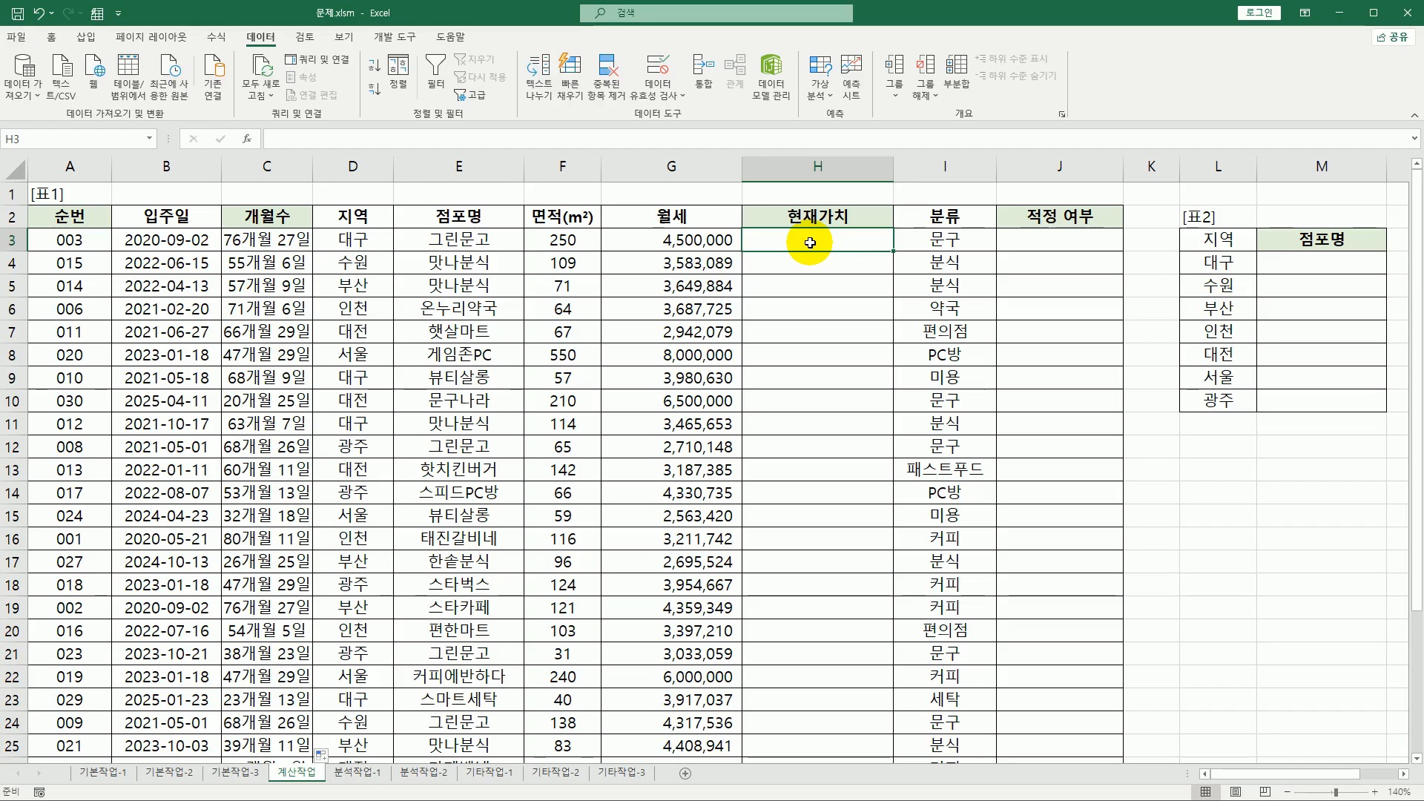
type("=")
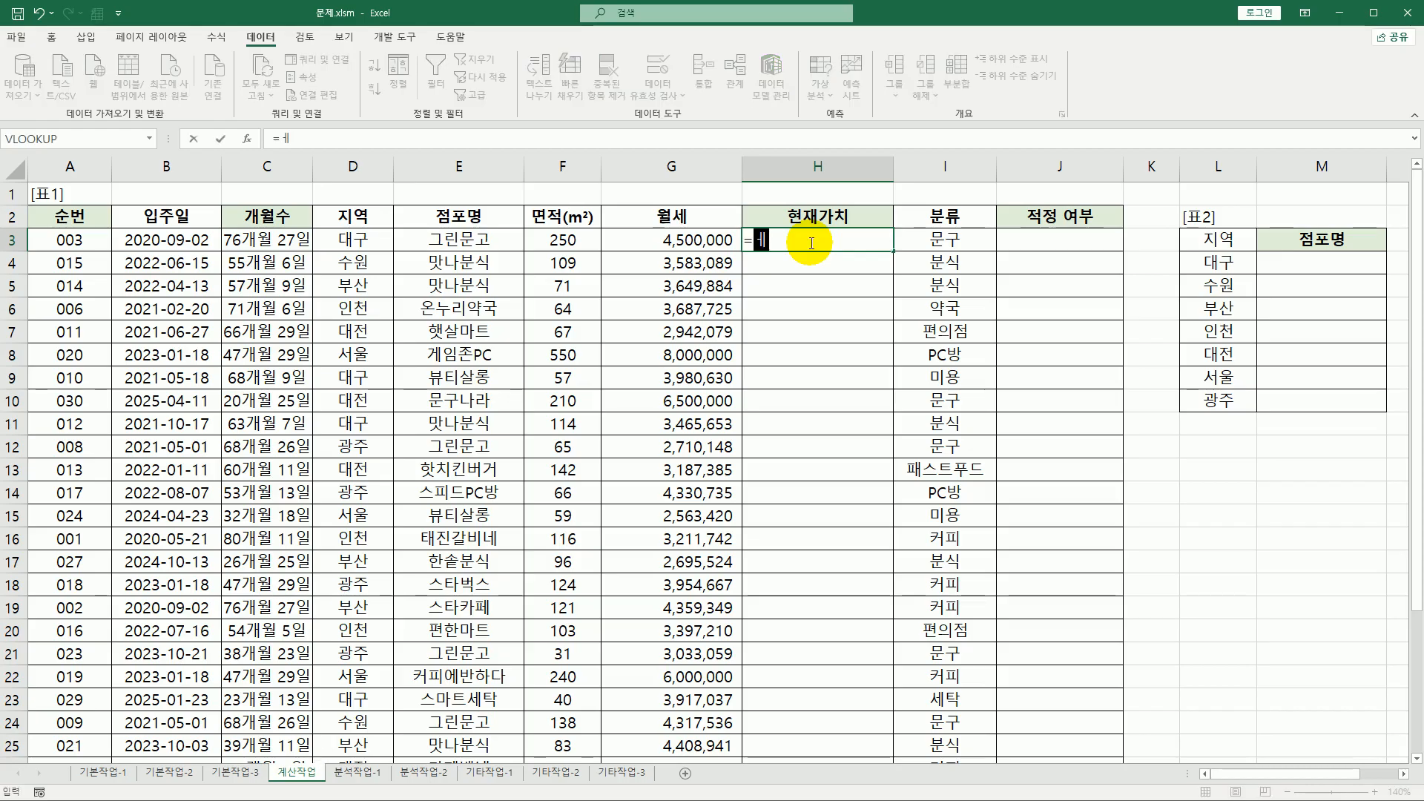
type("PV(")
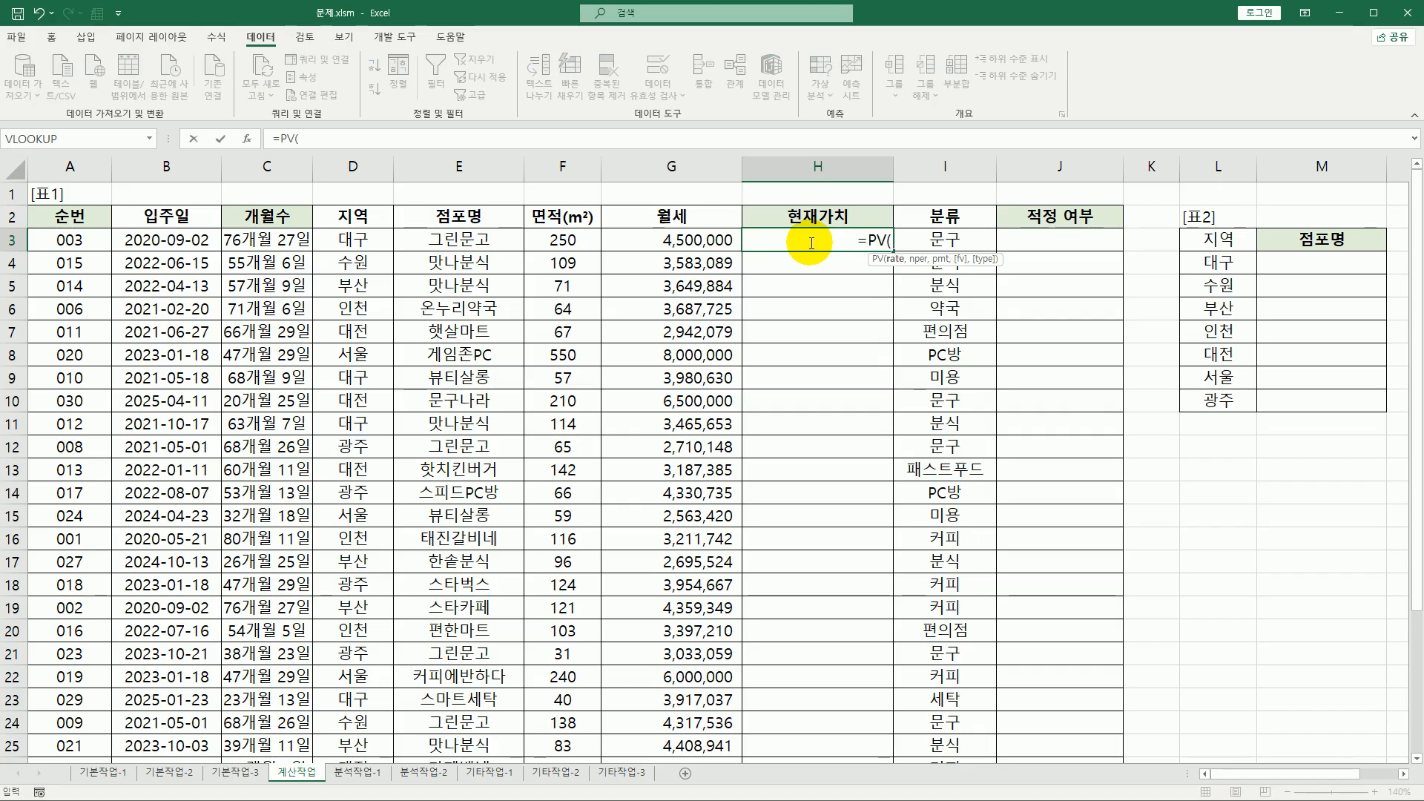
type("3")
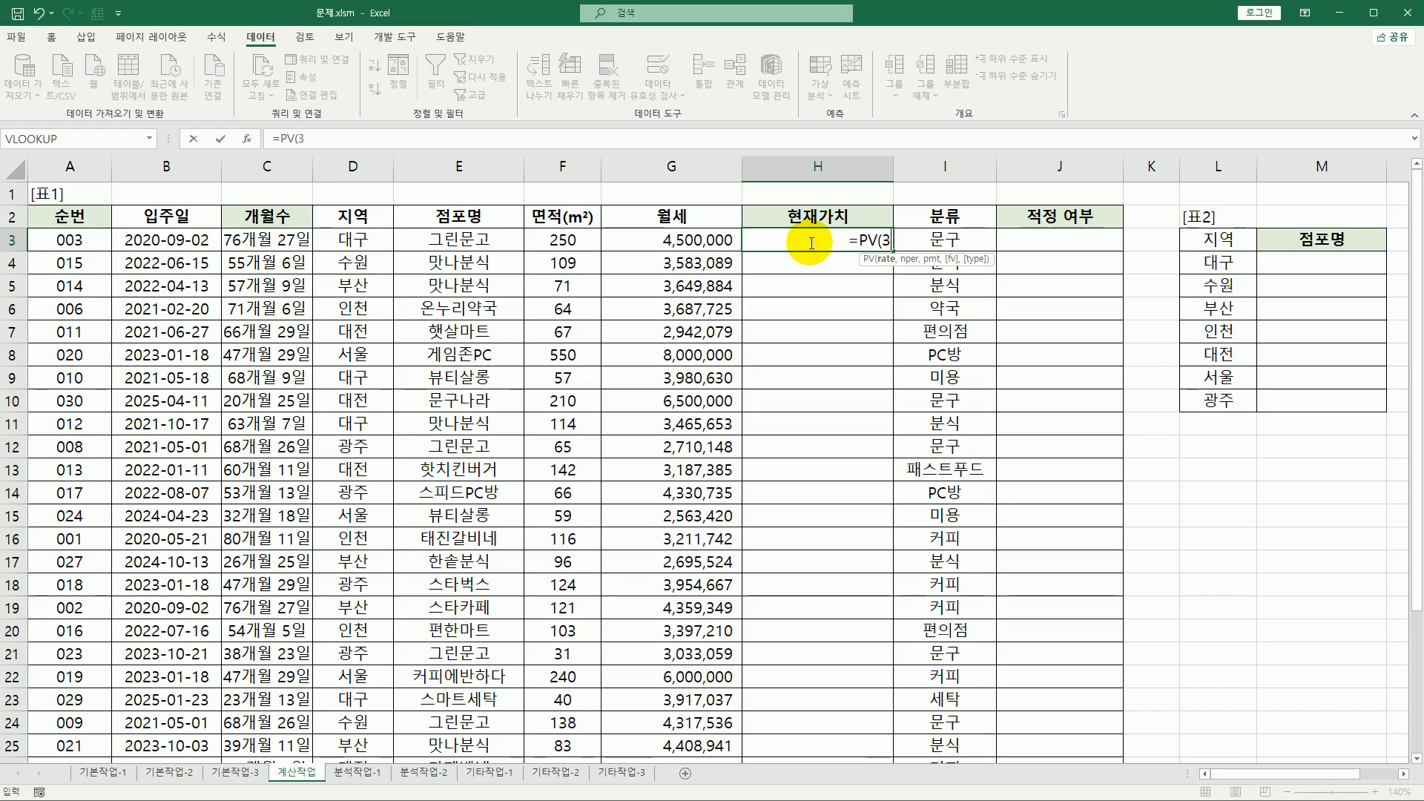
type("%/12")
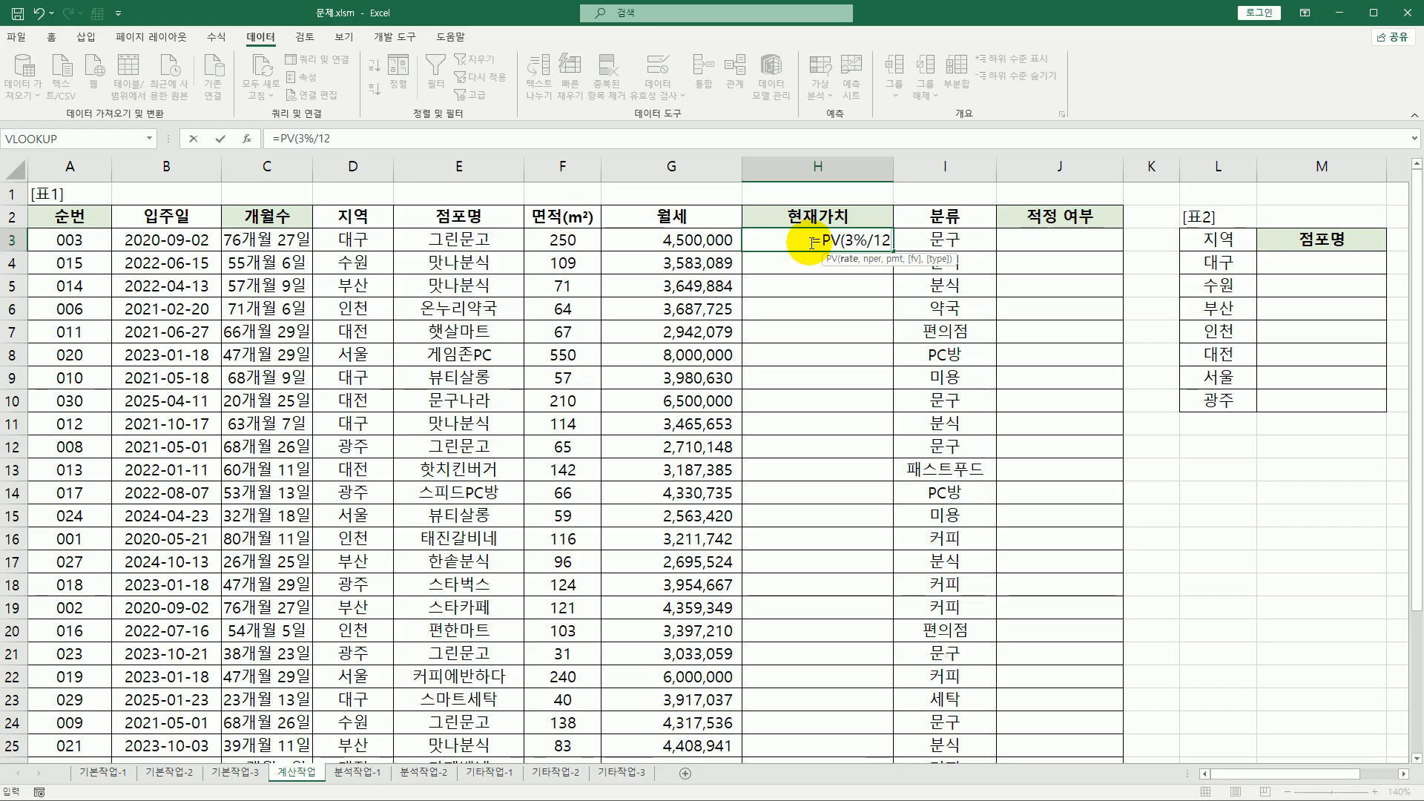
type(",")
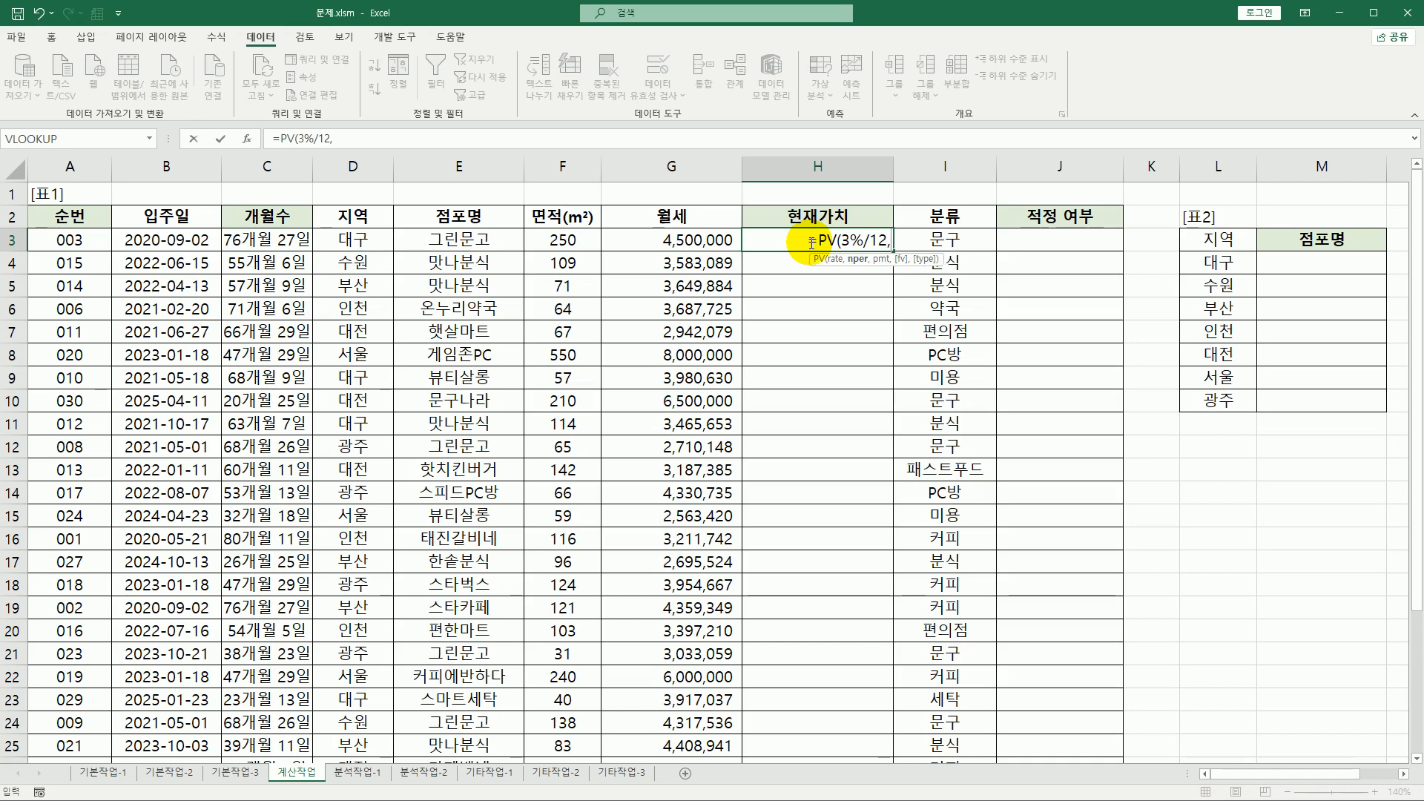
type("3*12,")
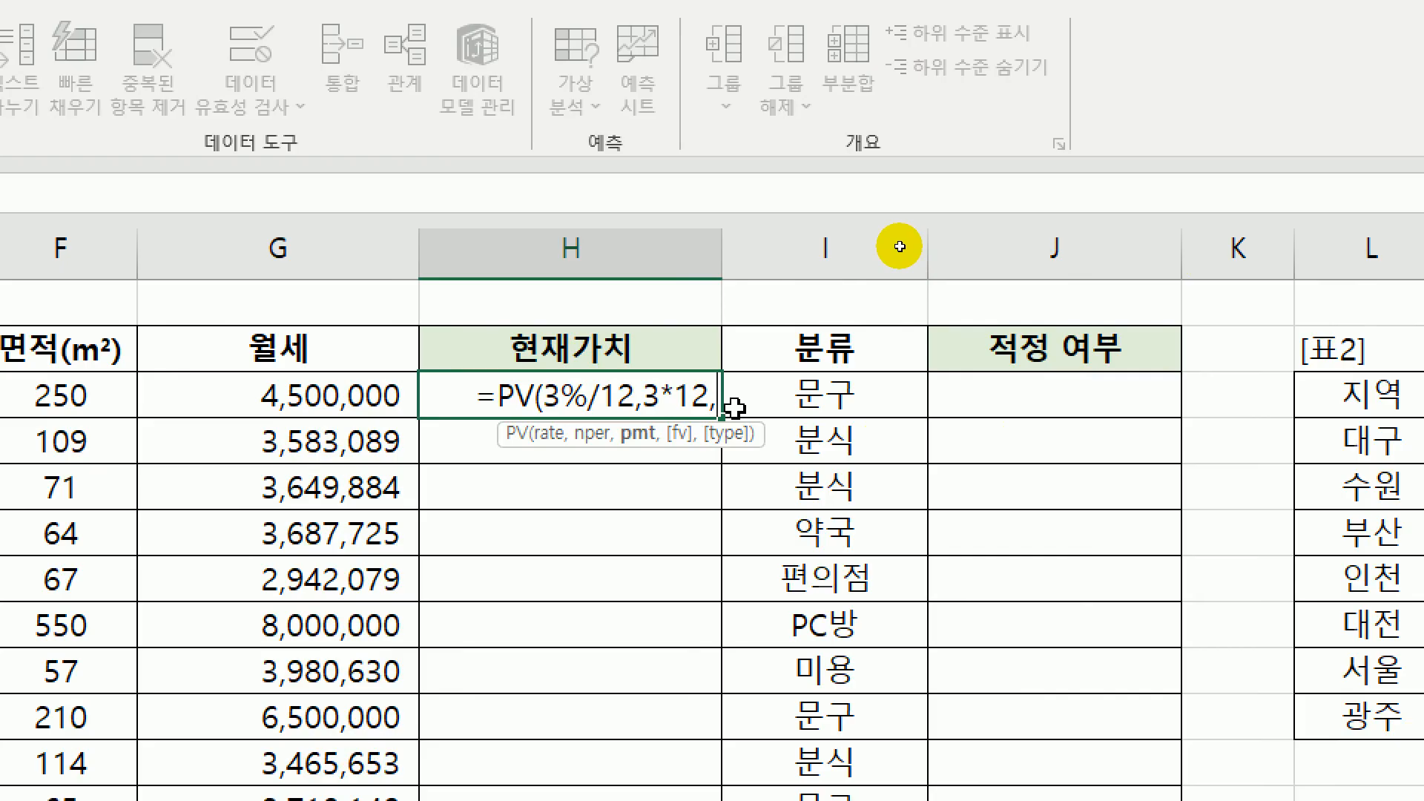
type("-")
key("Left")
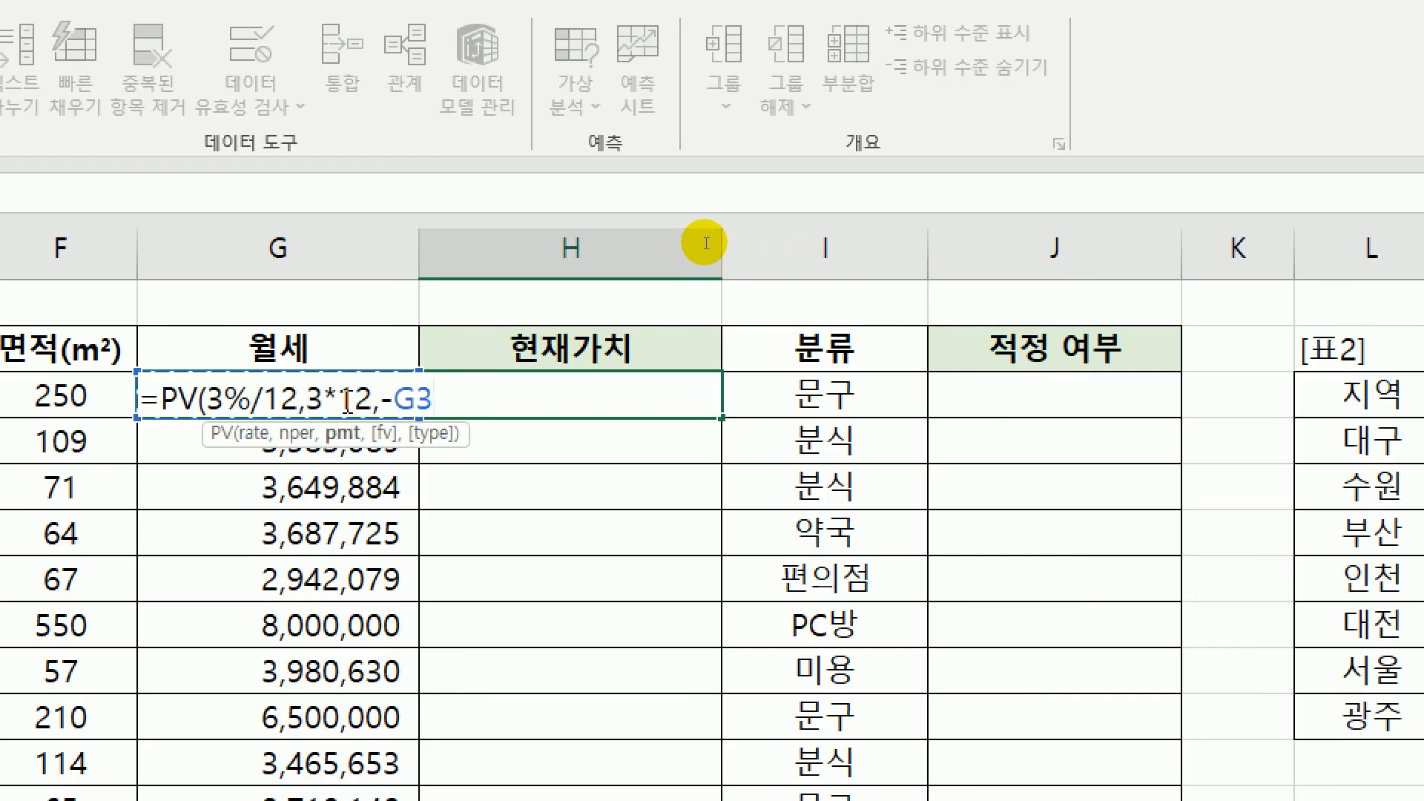
type(")")
key("ctrl+Return")
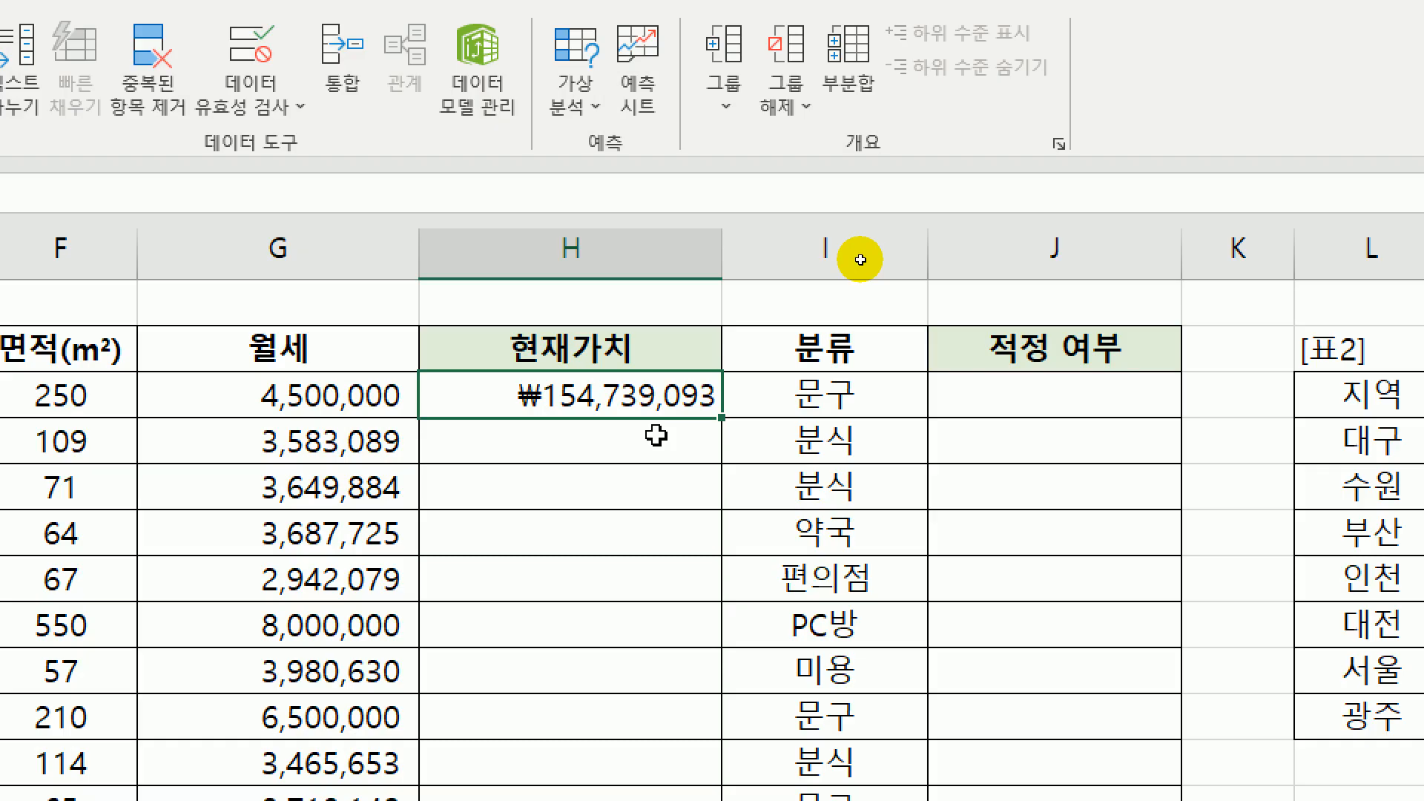
- Open the PV formula in H3 for editing directly after its equals sign
double_click(490, 401)
left_click(161, 401)
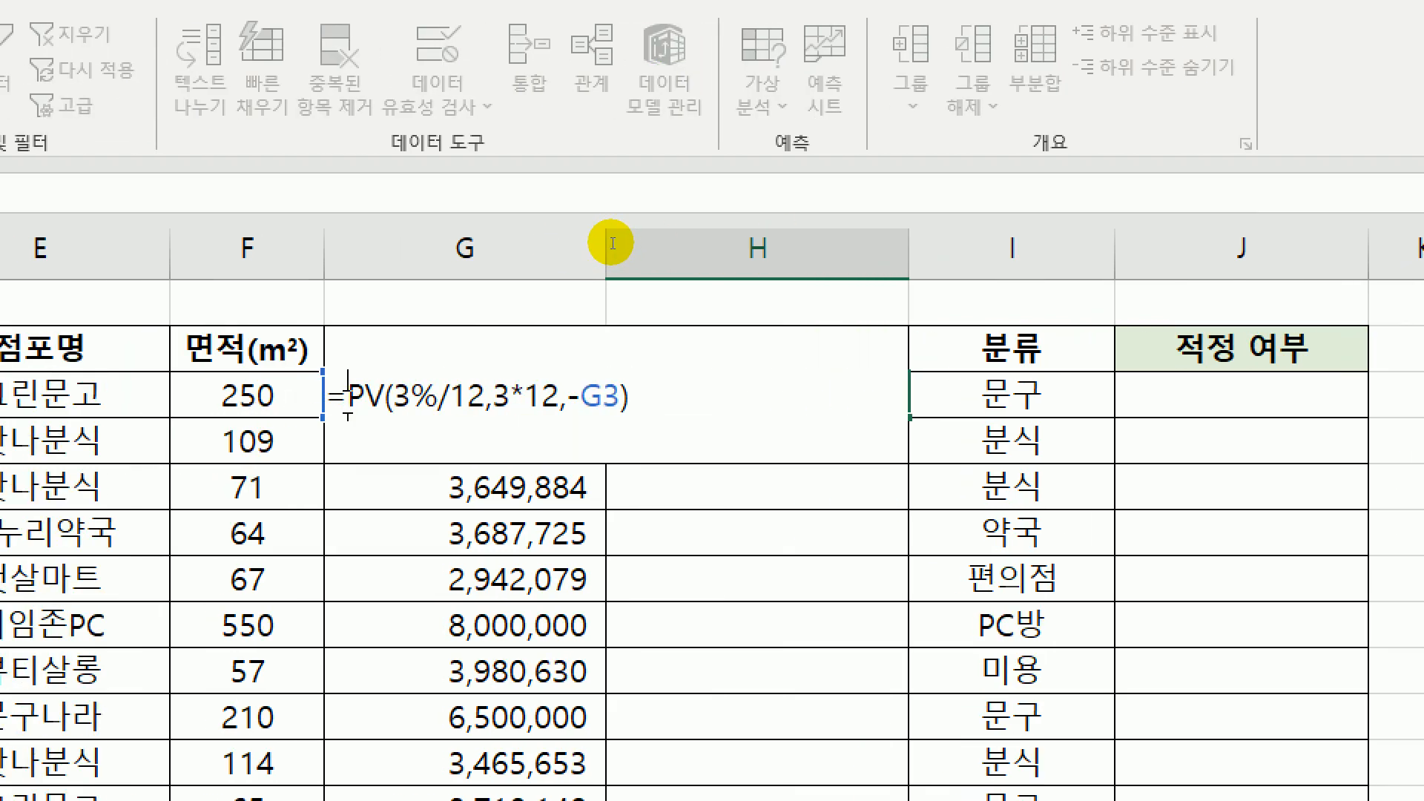
type("IF(")
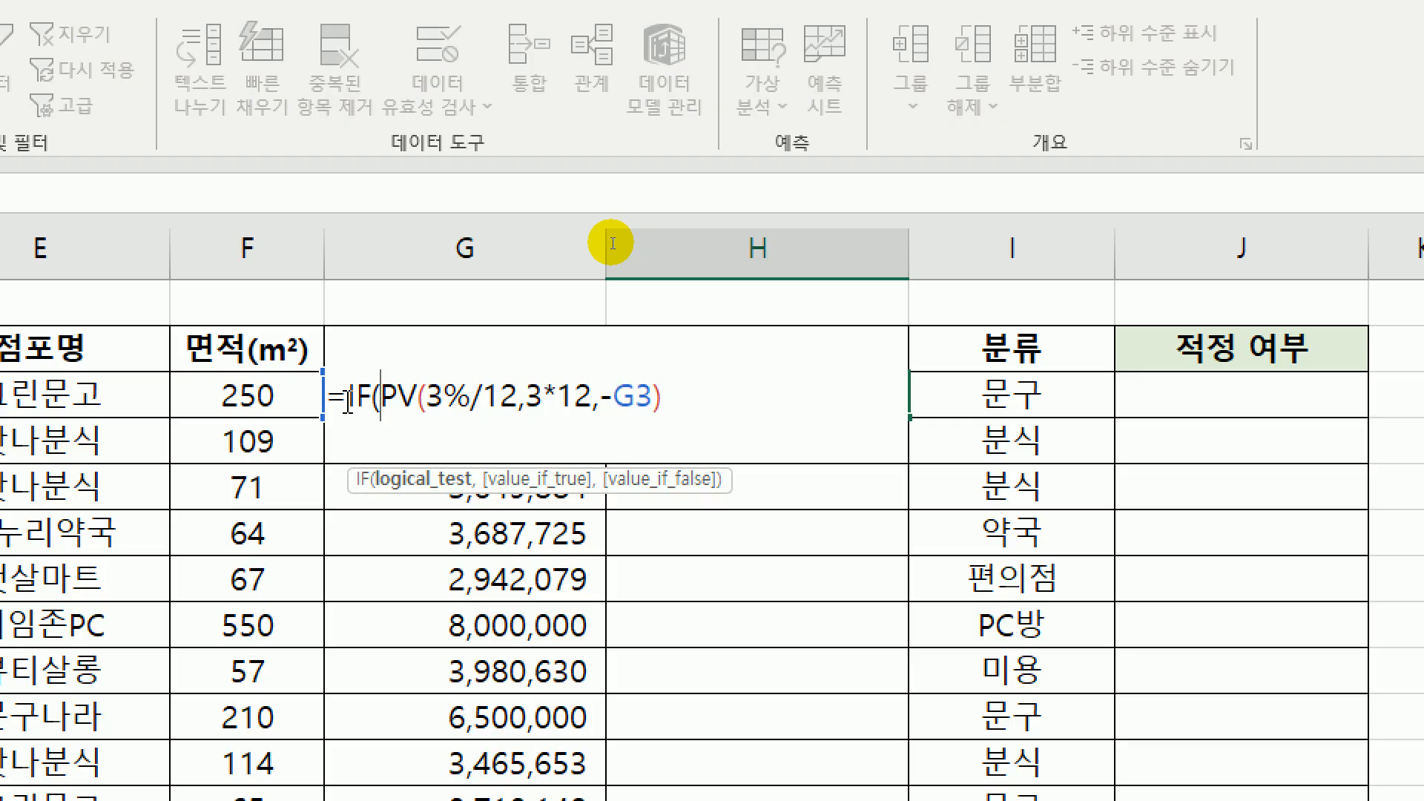
key("BackSpace")
key("BackSpace")
key("BackSpace")
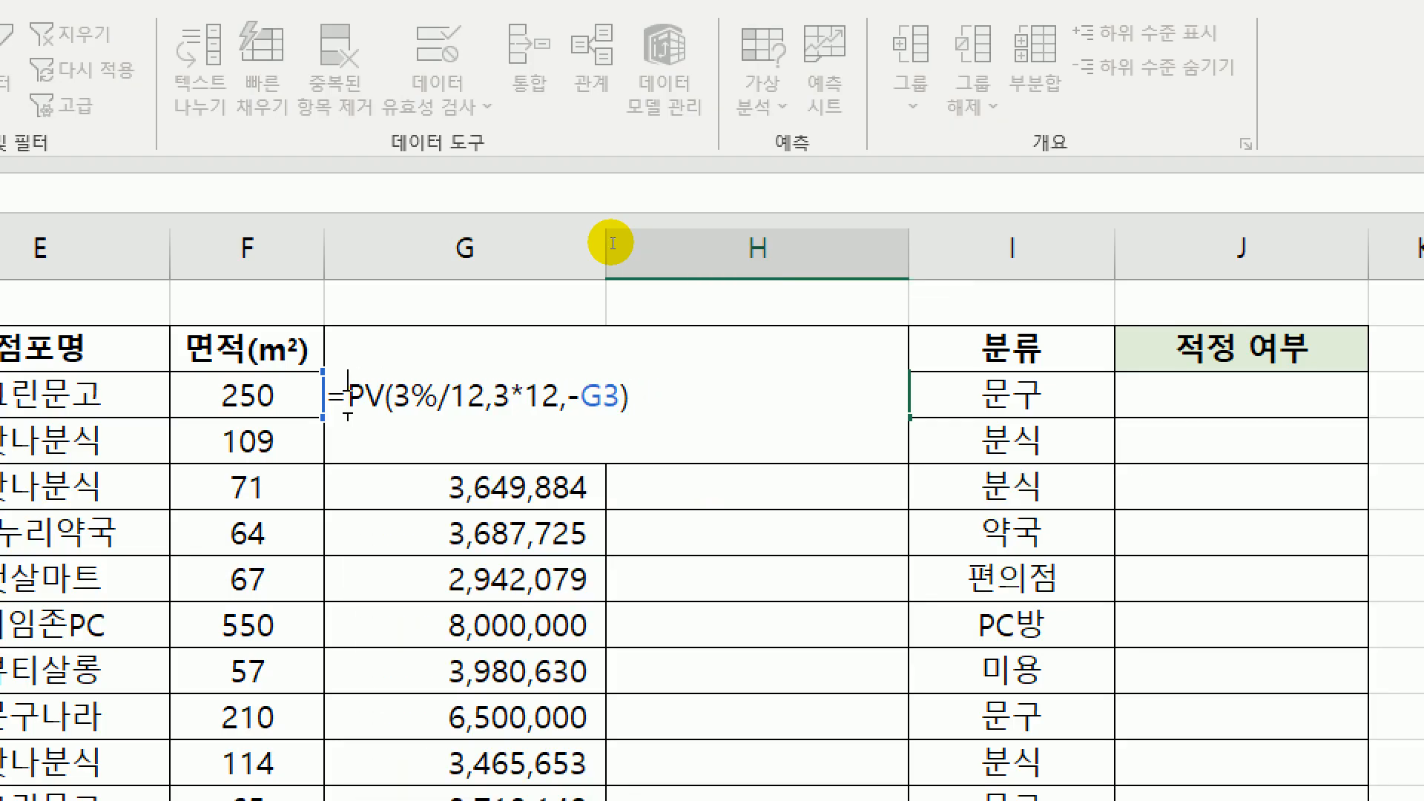
- Wrap the PV formula in H3 in a ROUNDDOWN function with -3 as the number of digits
type("ROUNDDOWN")
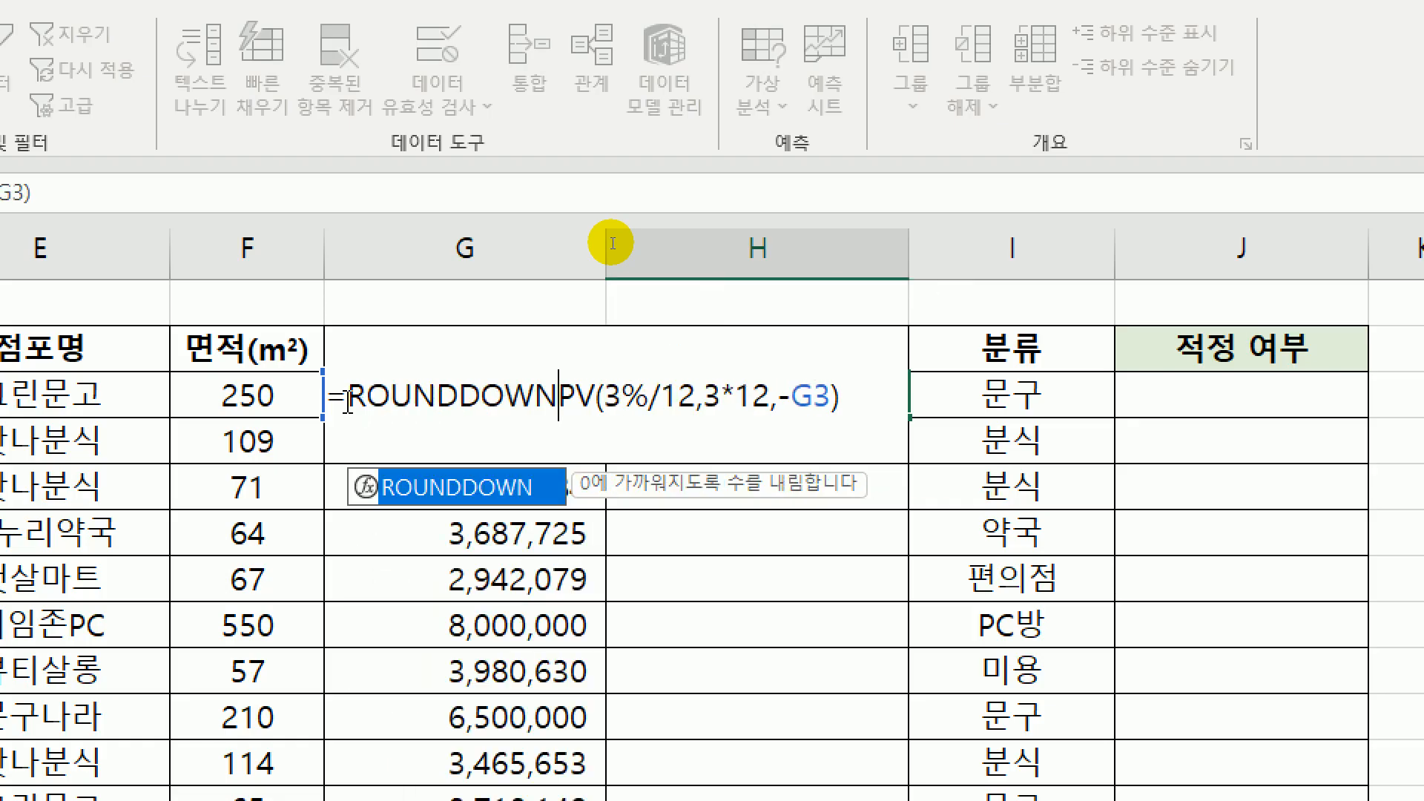
type("(")
key("End")
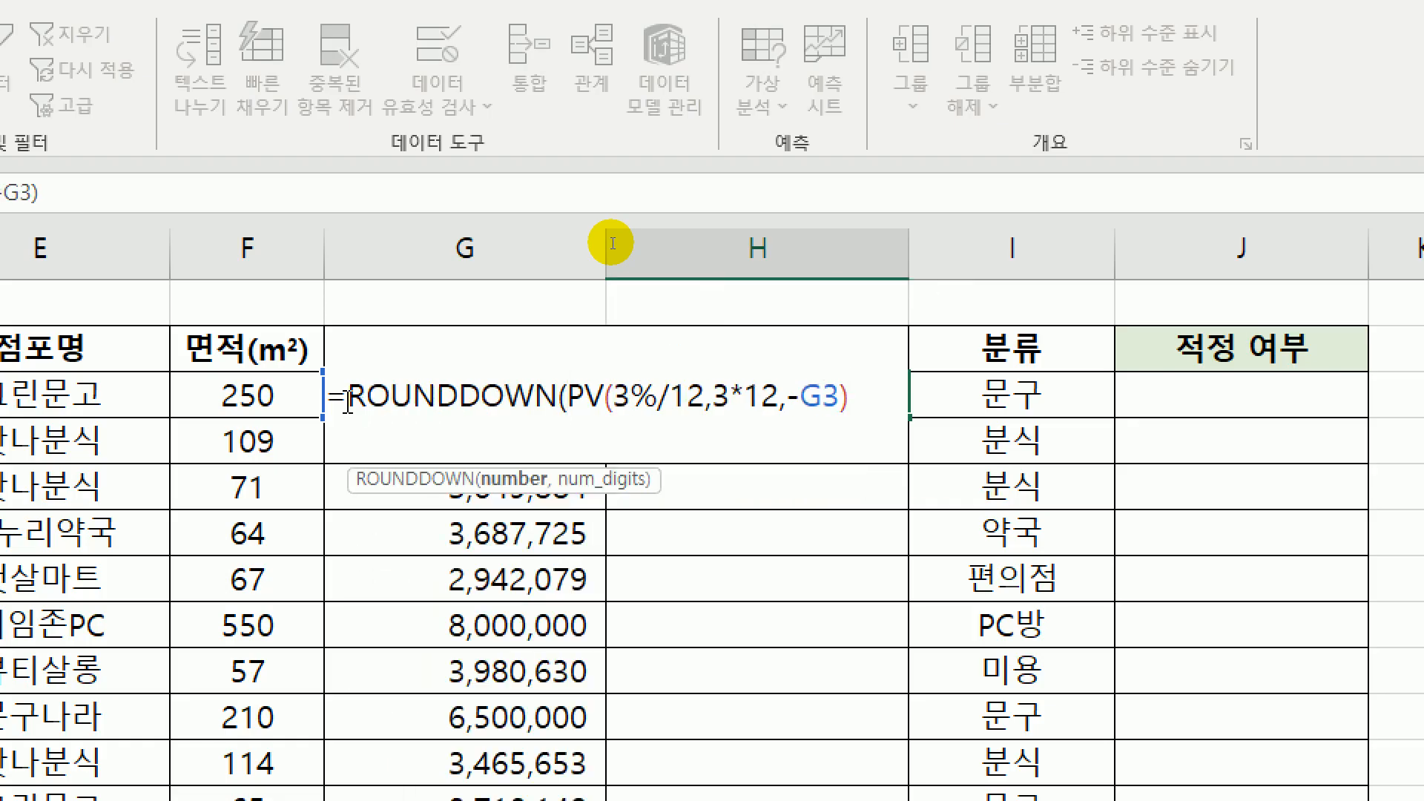
type(",")
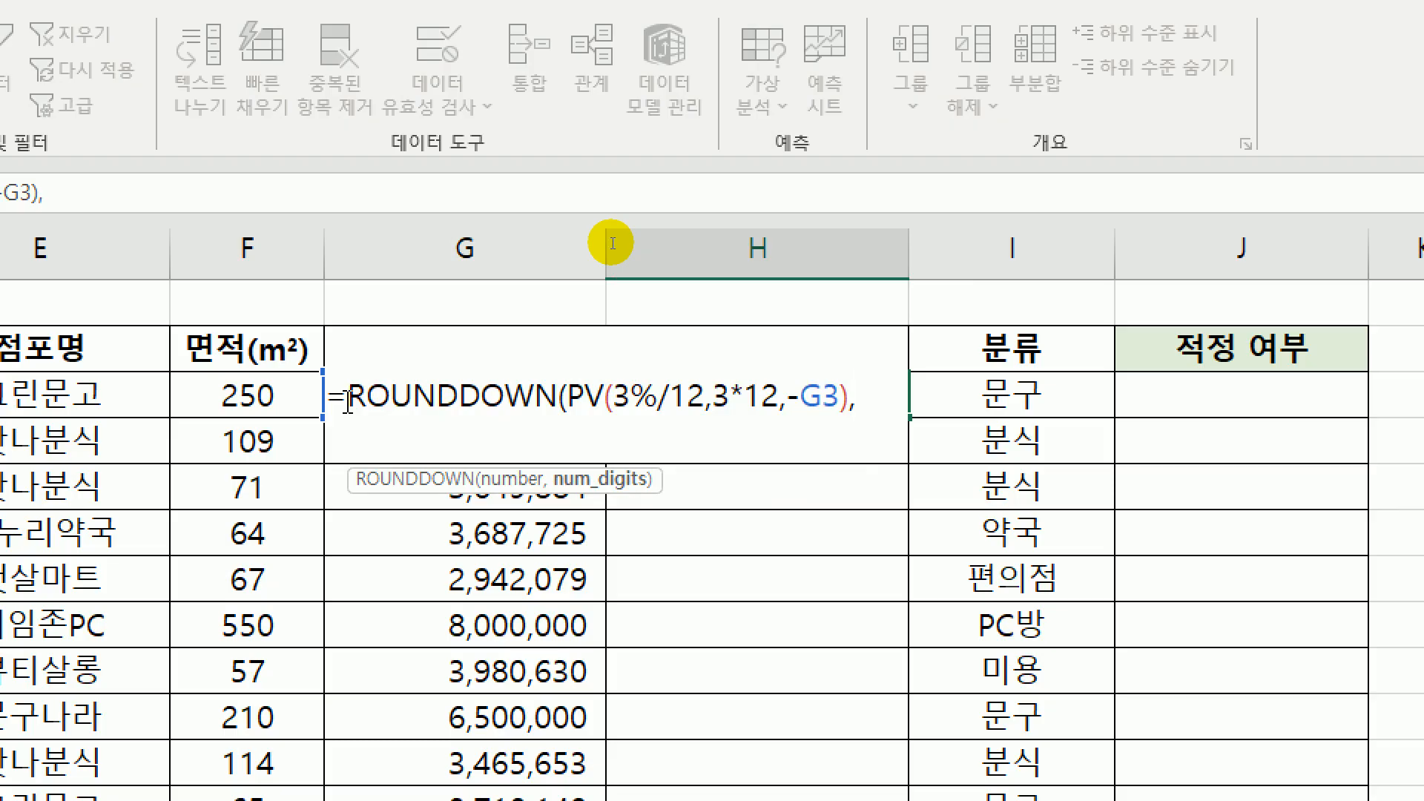
type("-1")
key("BackSpace")
type("2")
key("BackSpace")
type("3")
type(")")
key("Return")
key("Up")
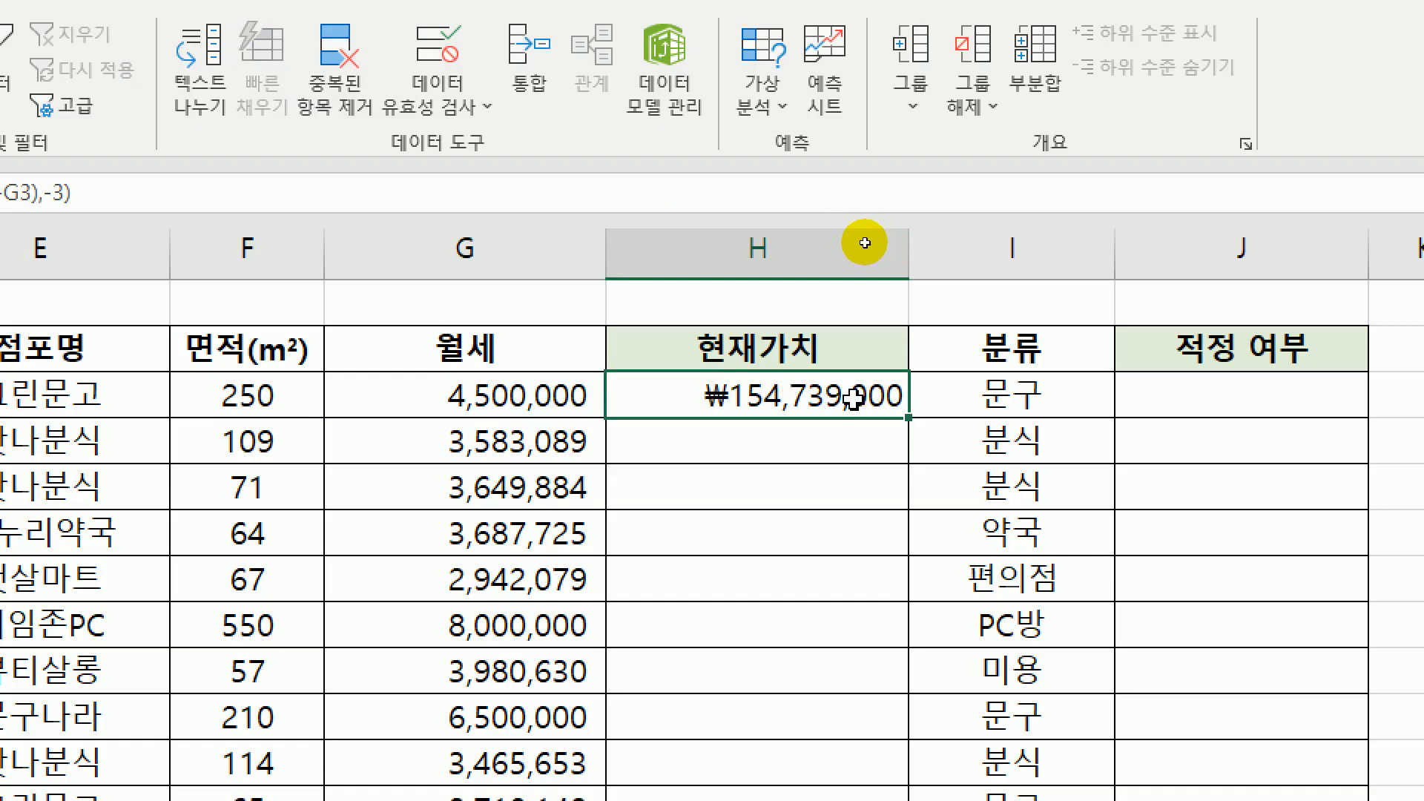
- Wrap the H3 formula in an IF function that tests whether the ROUNDDOWN result is >=200000000
double_click(655, 402)
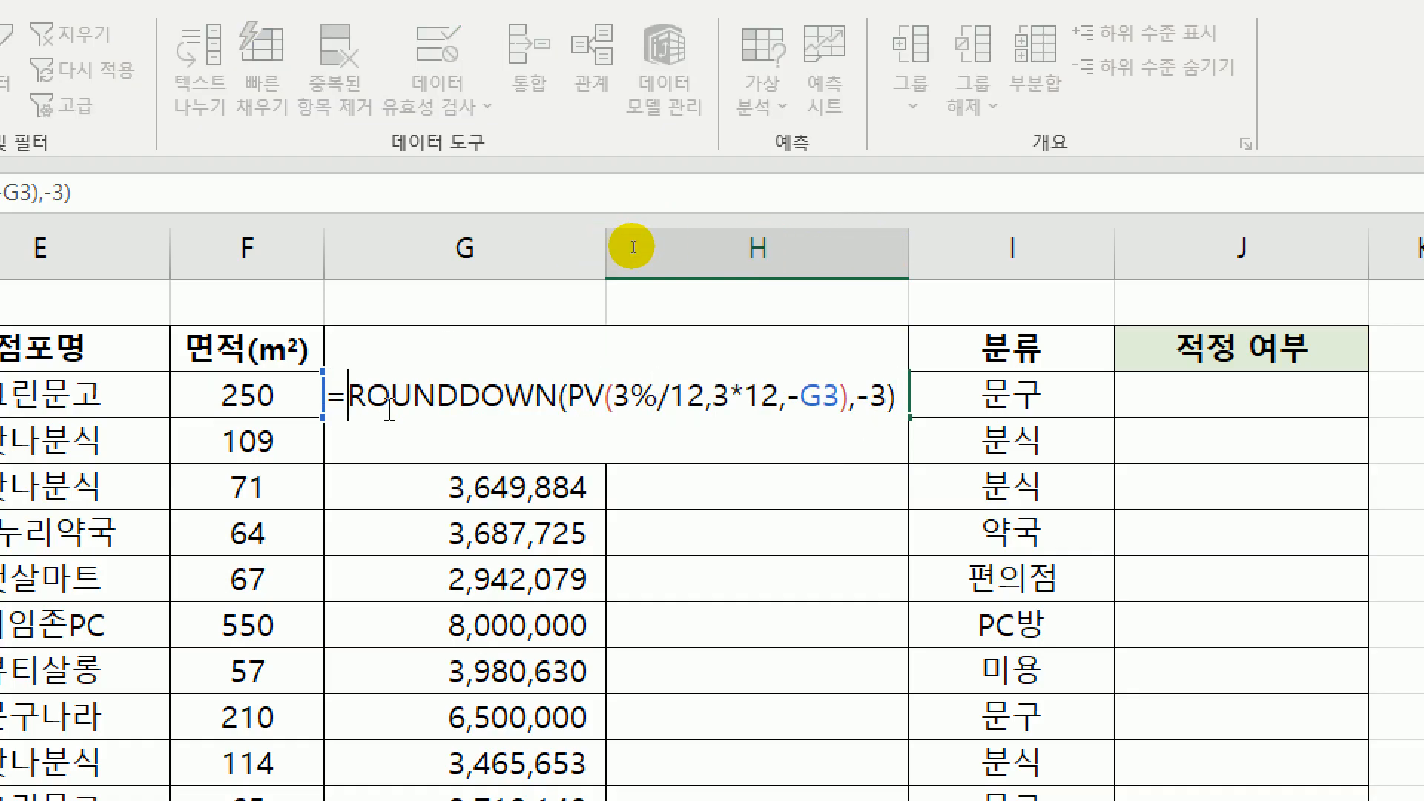
type("IF(")
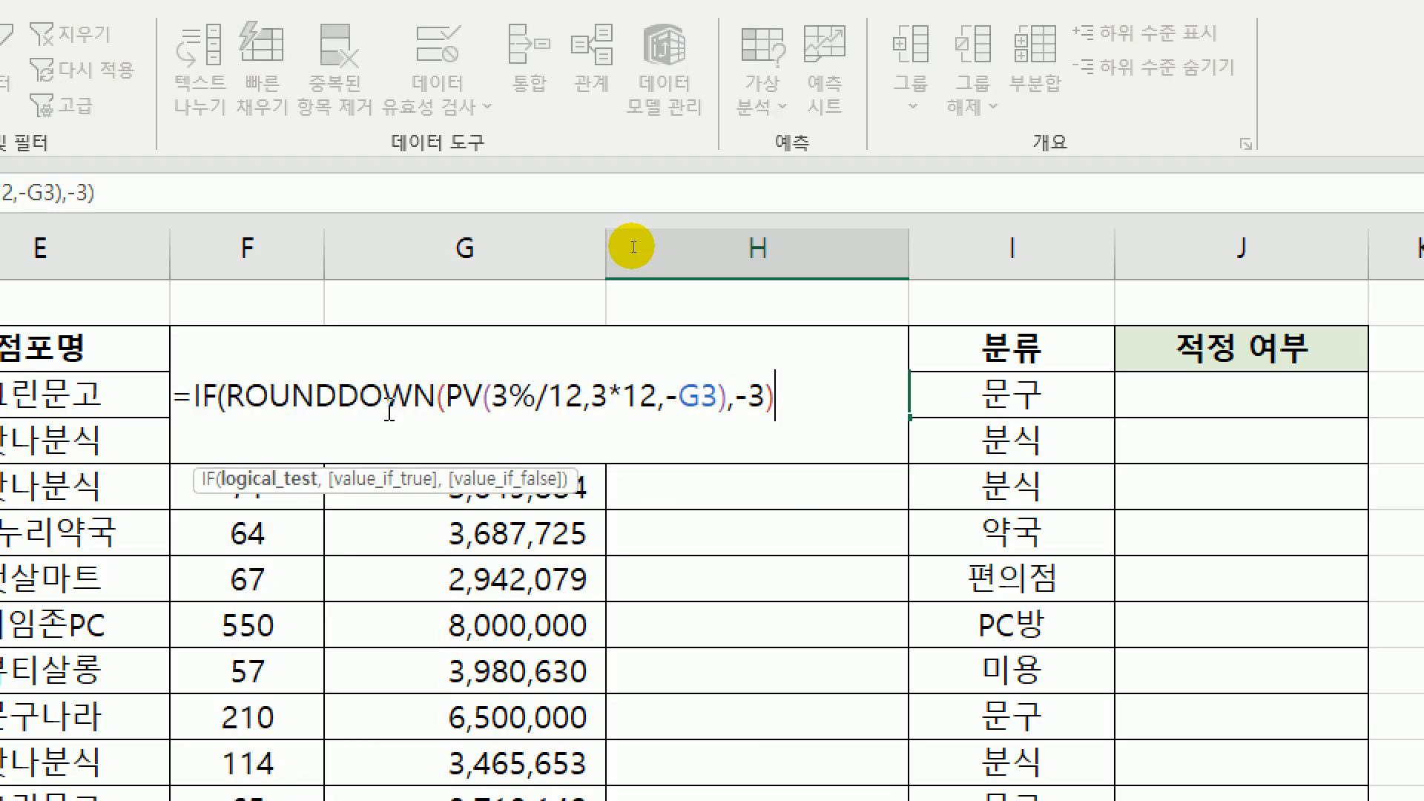
type(">=")
type("200")
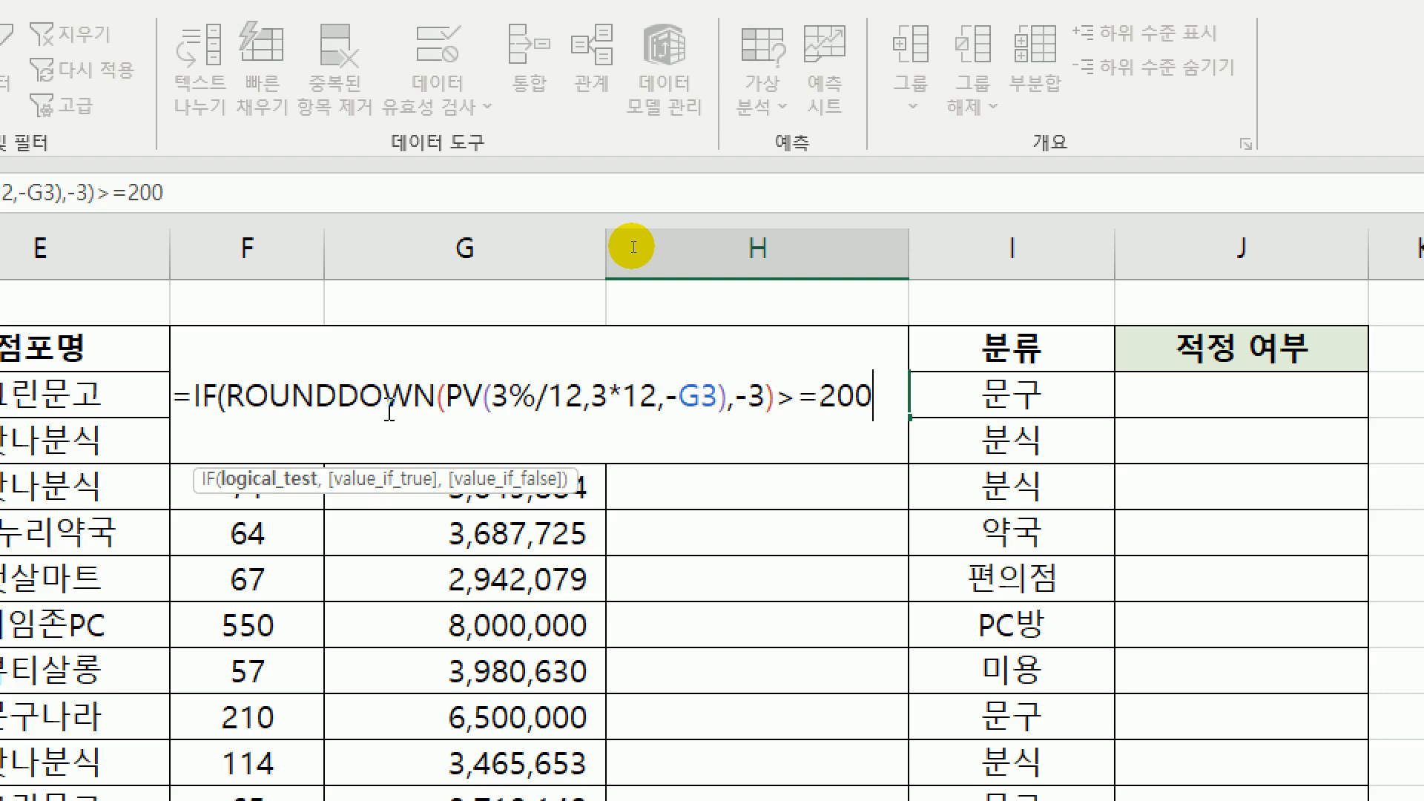
type("00")
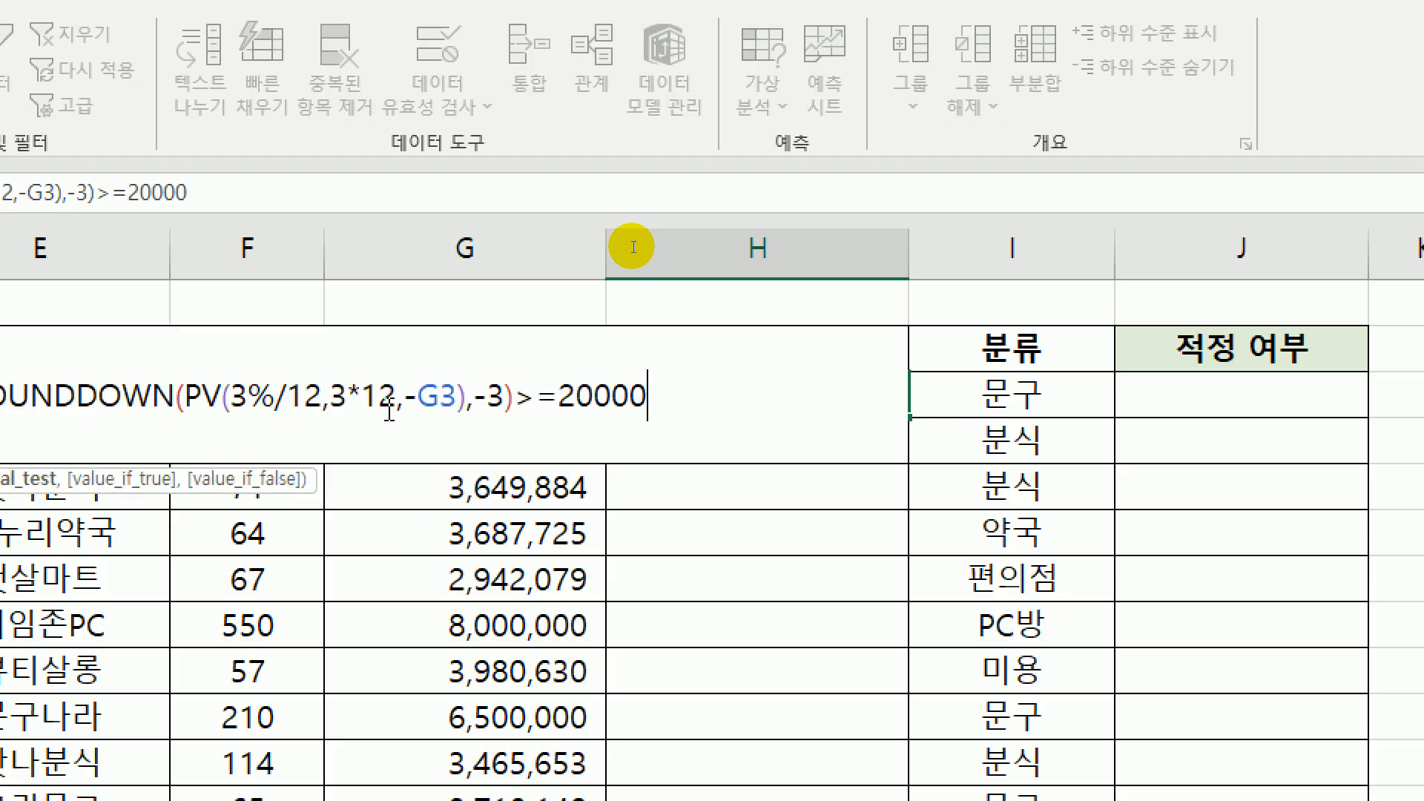
type("0000")
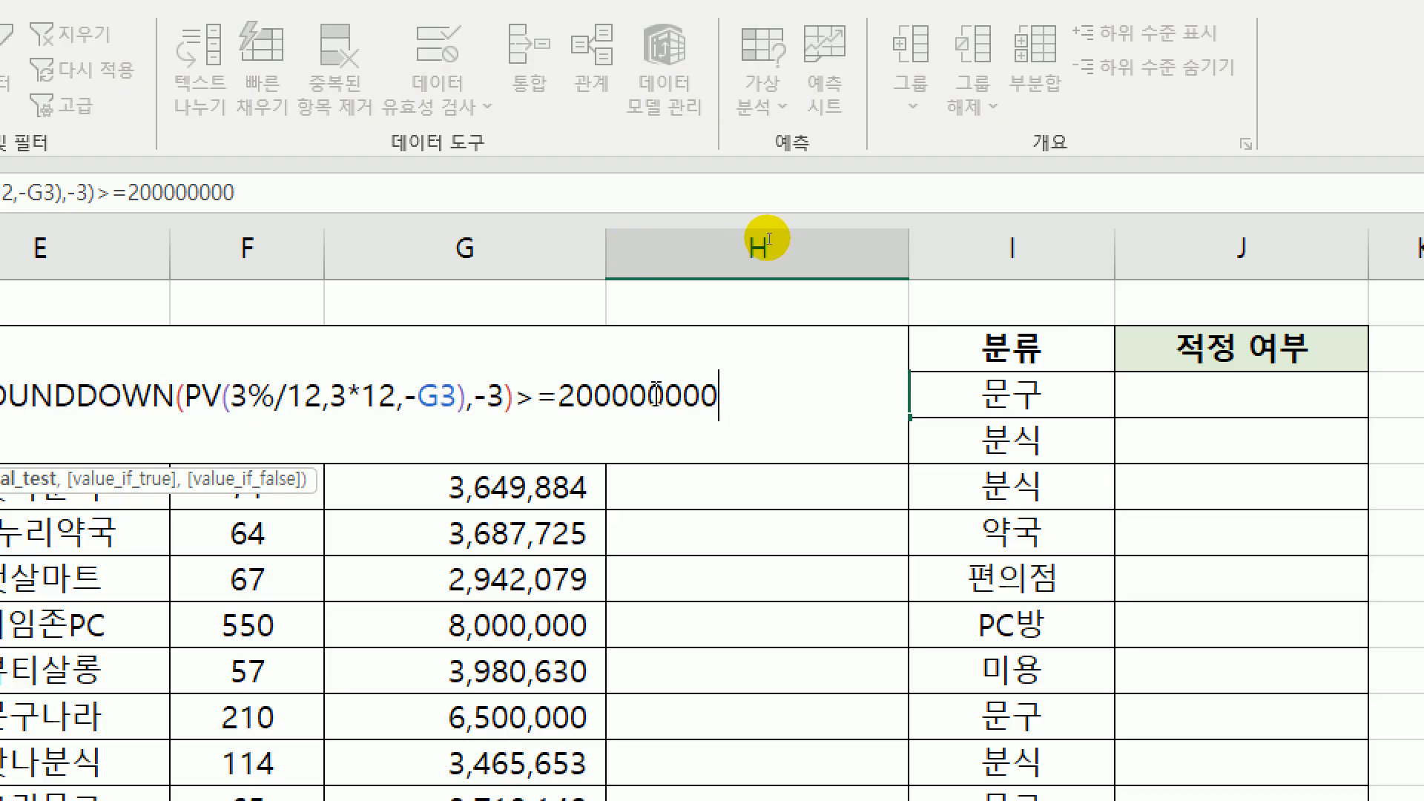
left_click(610, 405)
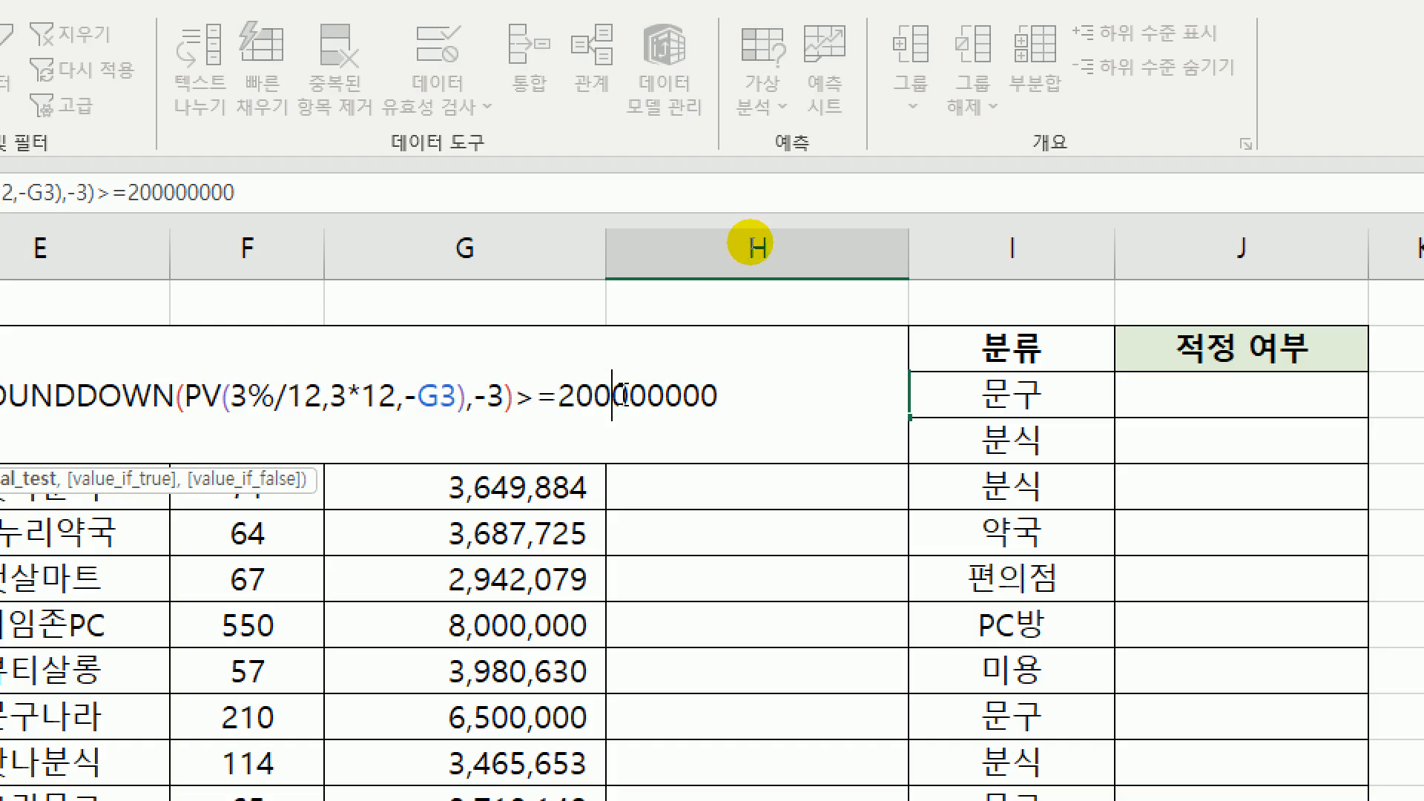
left_click(668, 407)
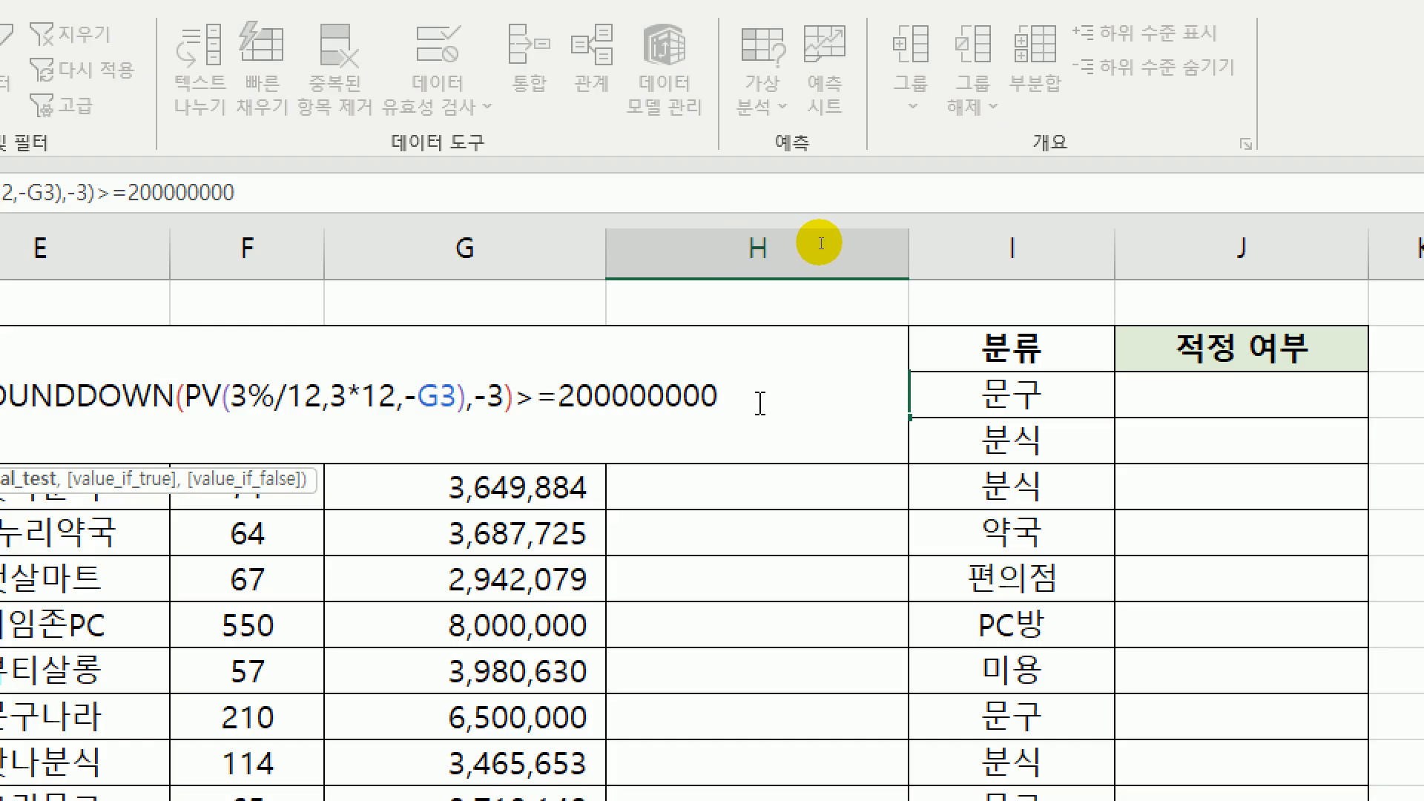
type(",")
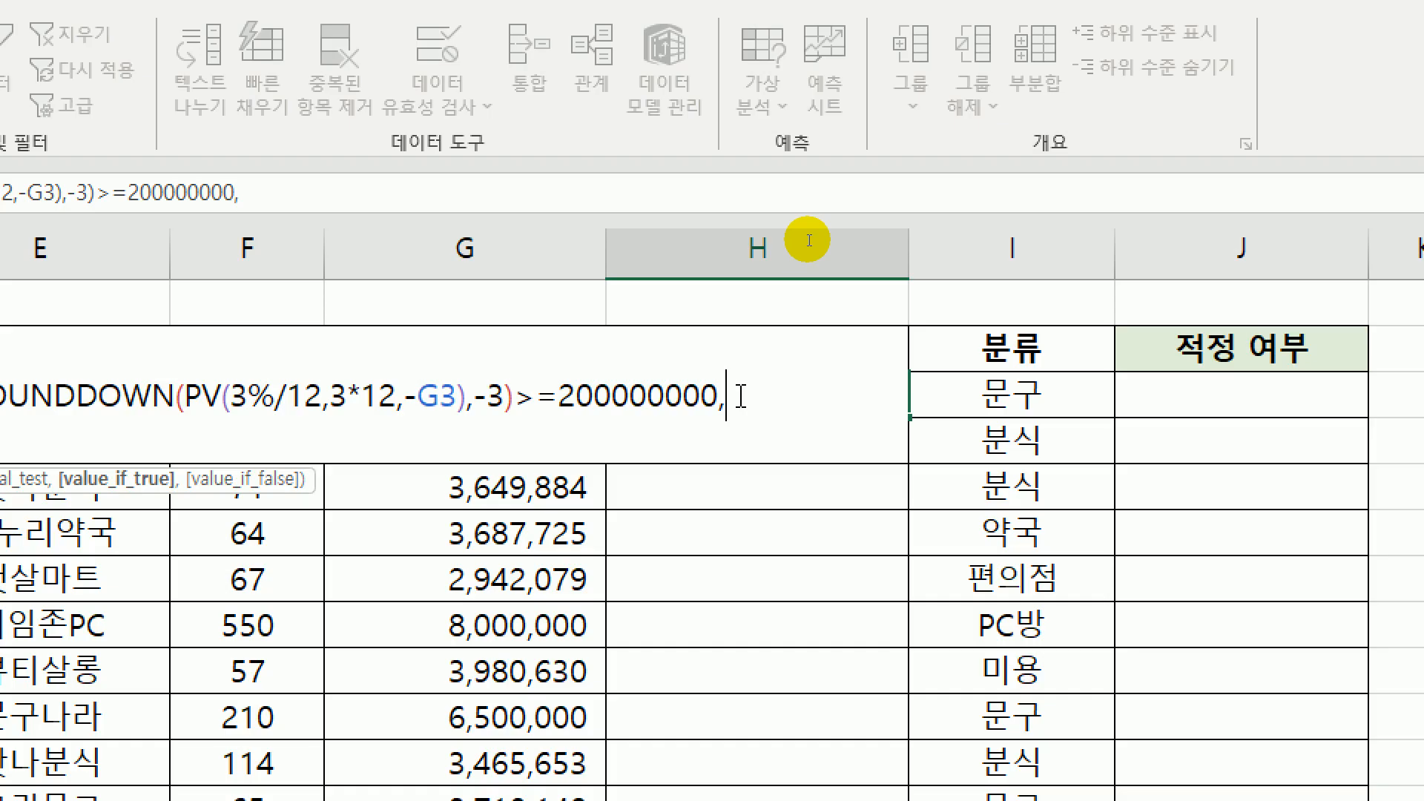
- Add a TEXT function as the IF true value, reusing ROUNDDOWN(PV(3%/12,3*12,-G3),-3) as its value argument
type("TEXT(")
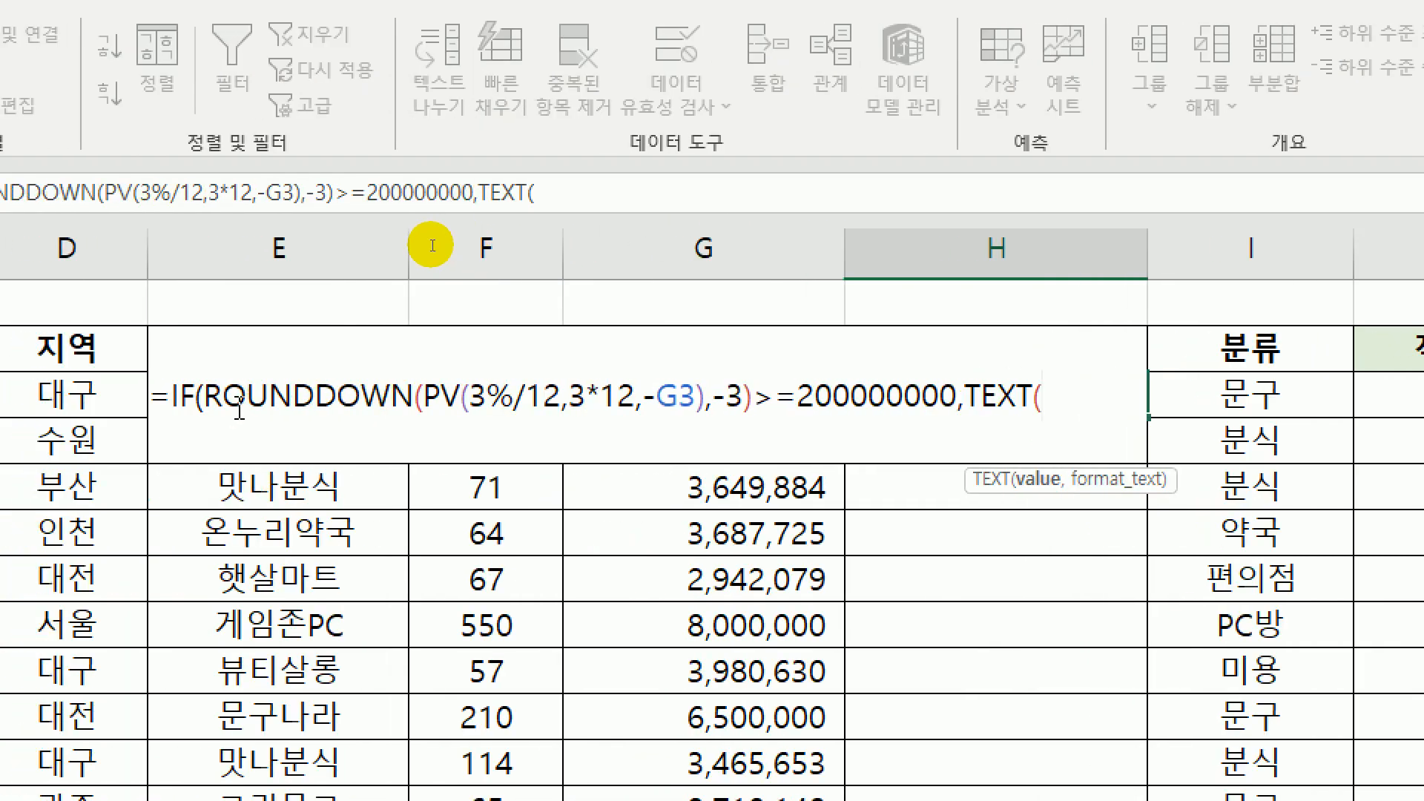
left_click_drag(236, 399, 781, 419)
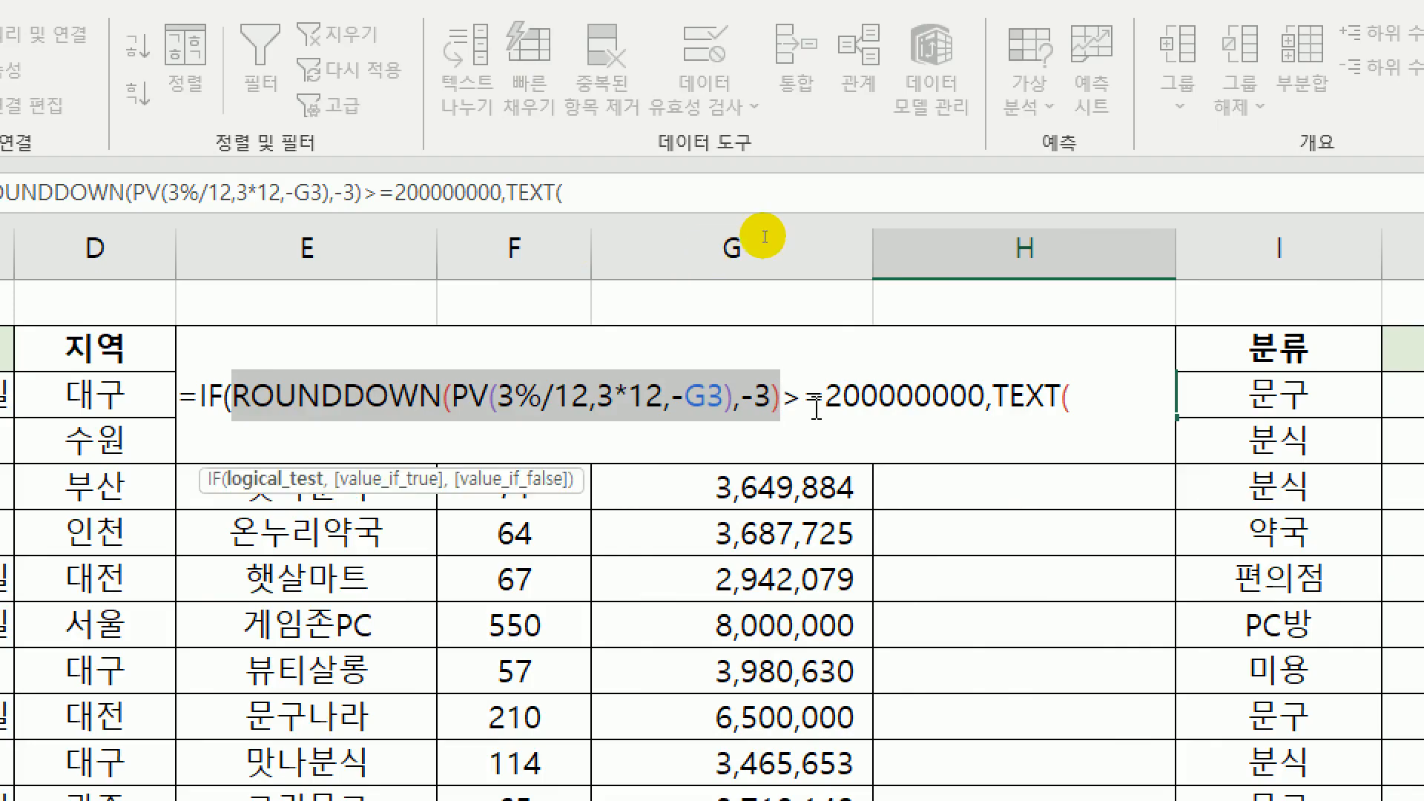
left_click(1086, 395)
type("ROUNDDOWN(PV(3%/12,3*12,-G3),-3")
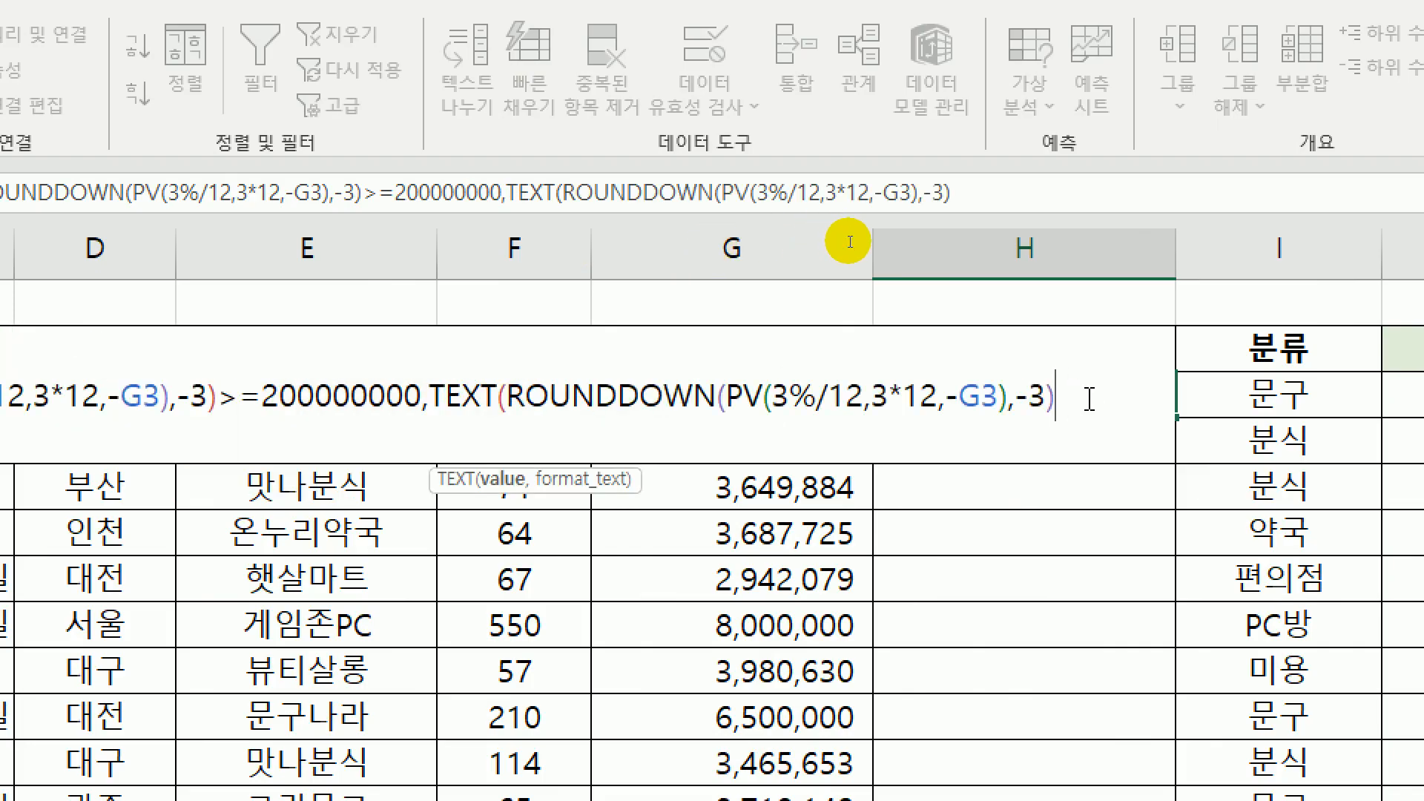
type(",")
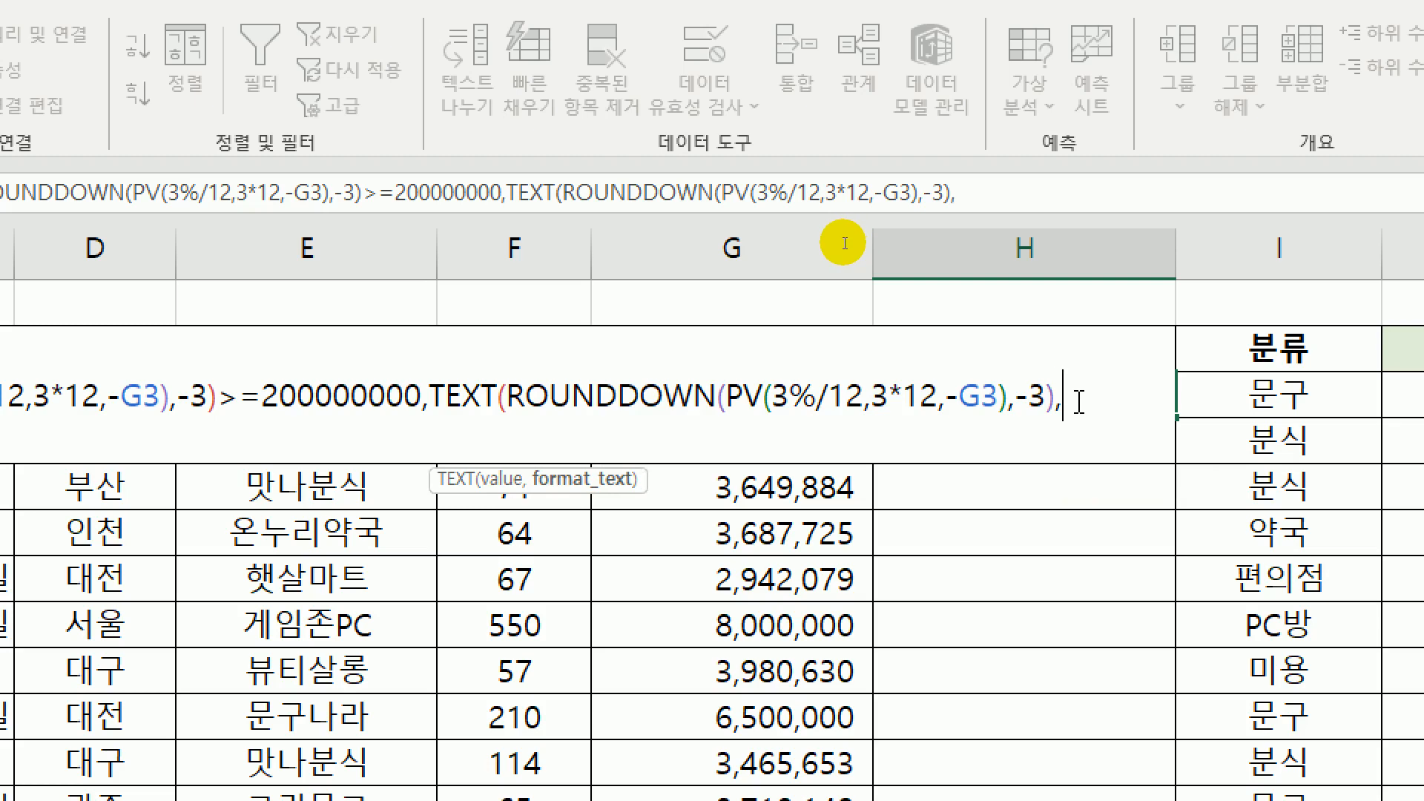
- Set the TEXT format to "★ ₩#,##0" and close the TEXT function
type("\"ㅁ")
key("Hangul_Hanja")
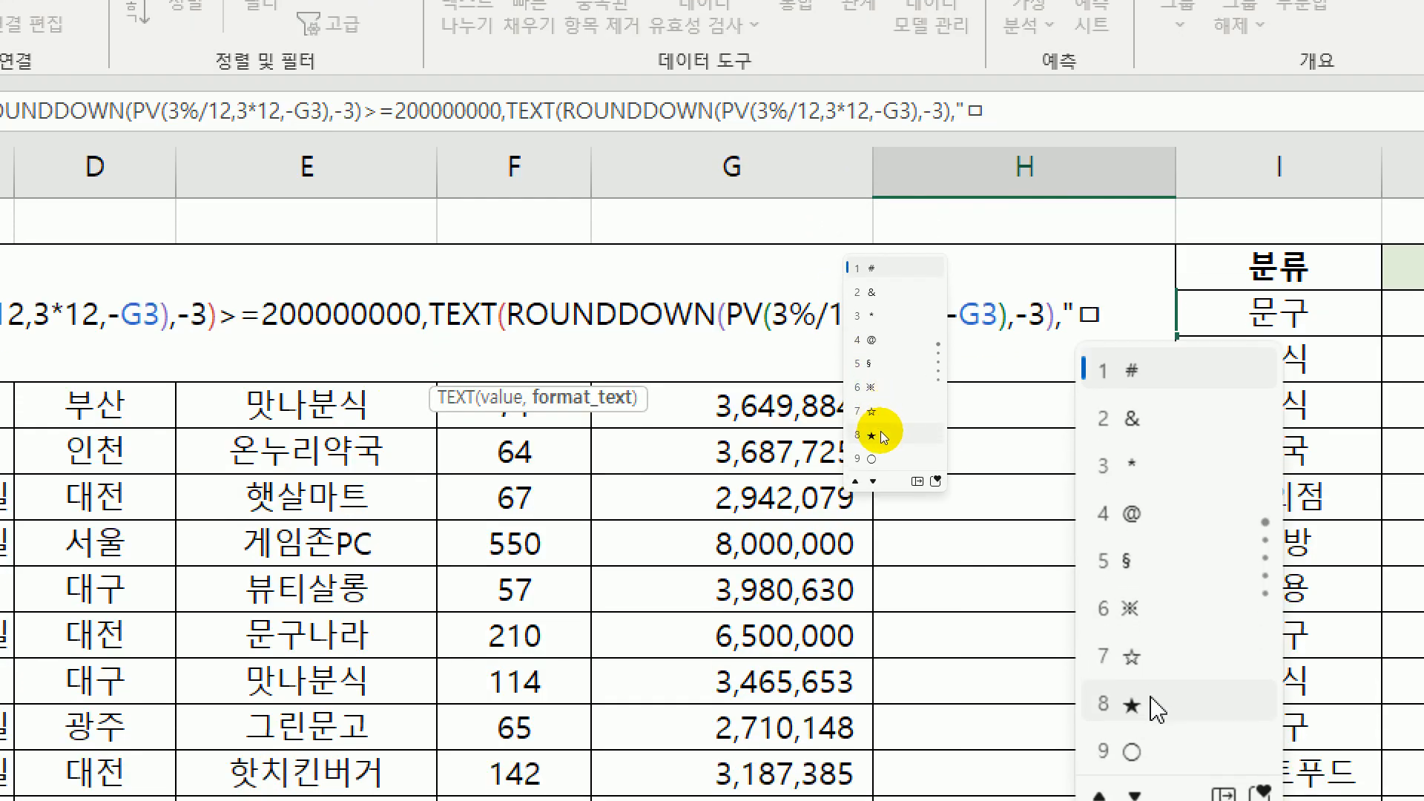
left_click(873, 435)
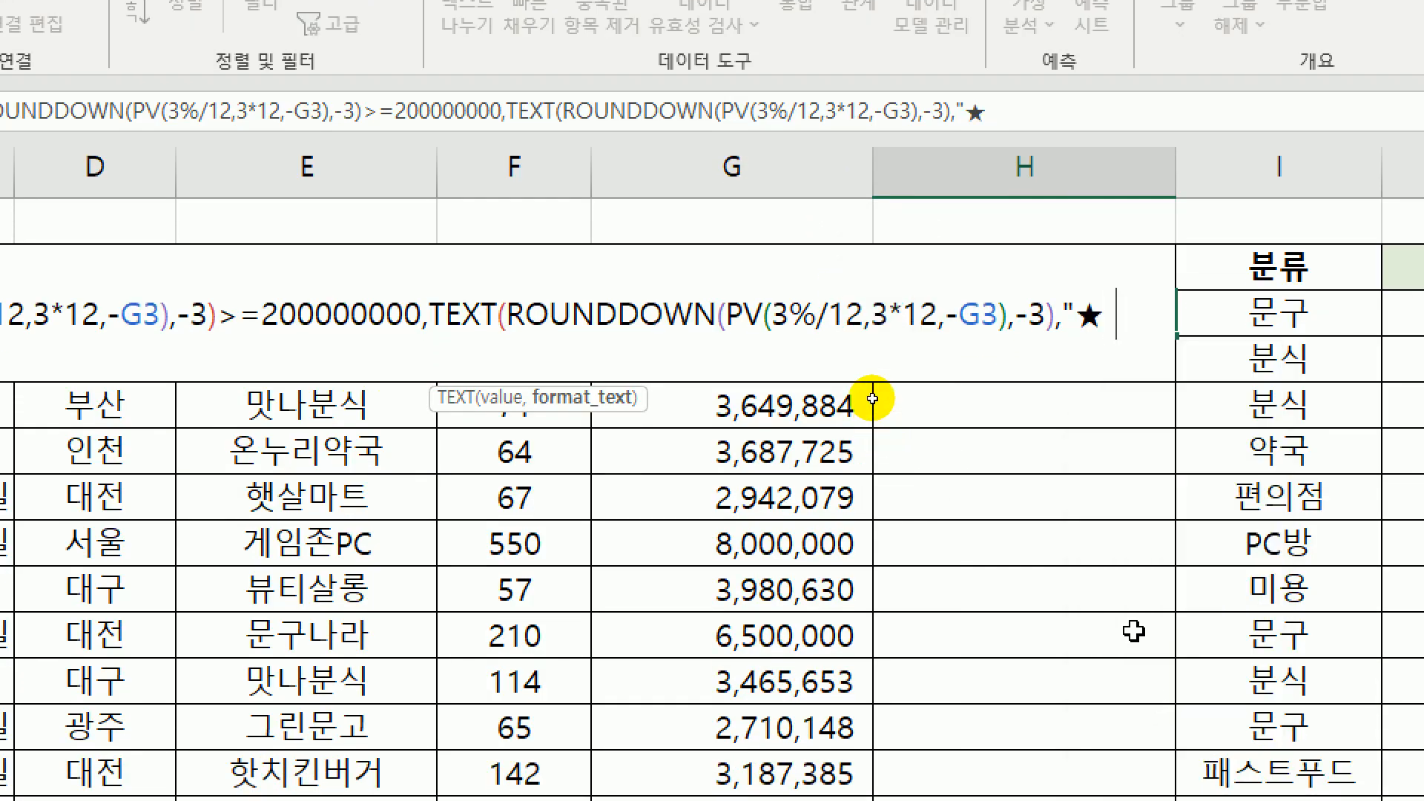
type("₩#,")
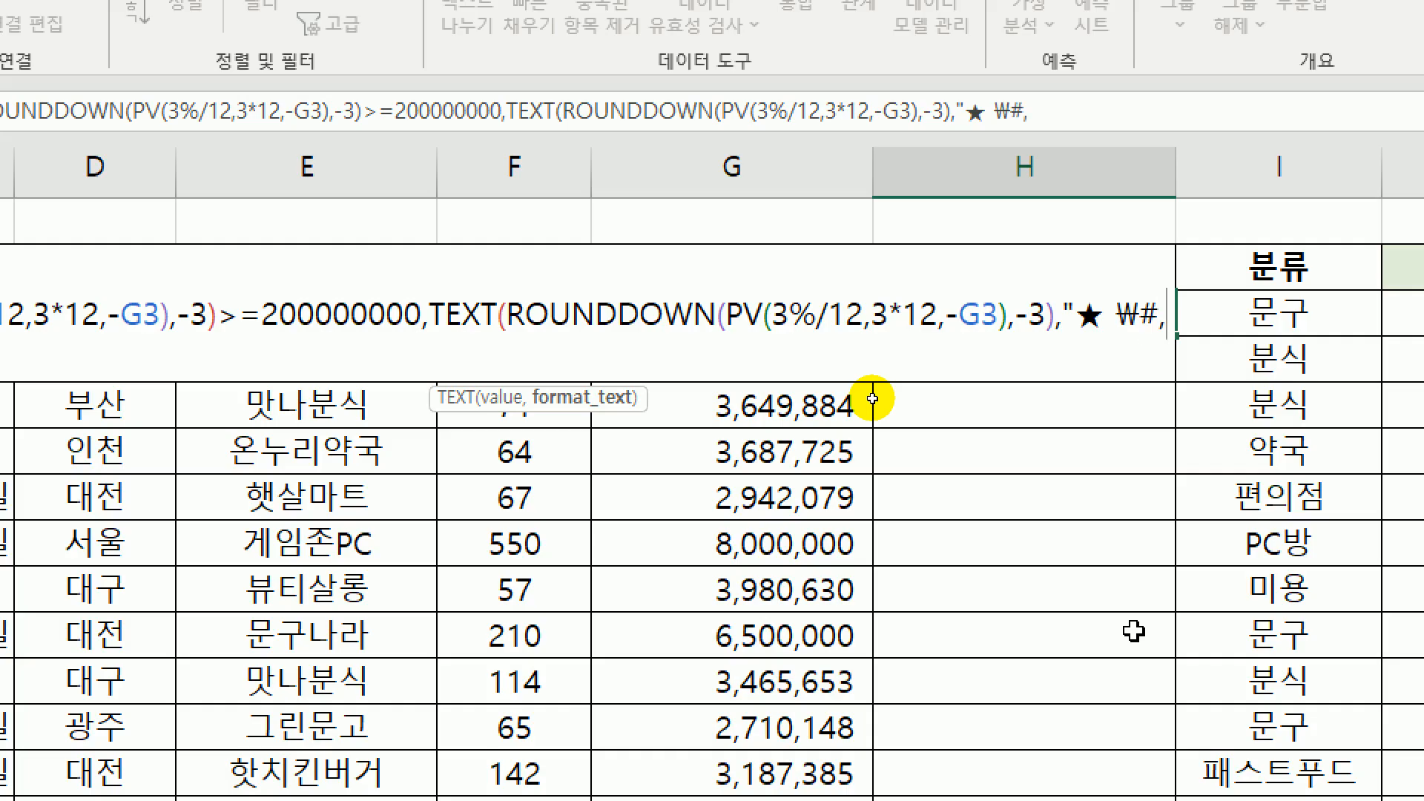
type("##0")
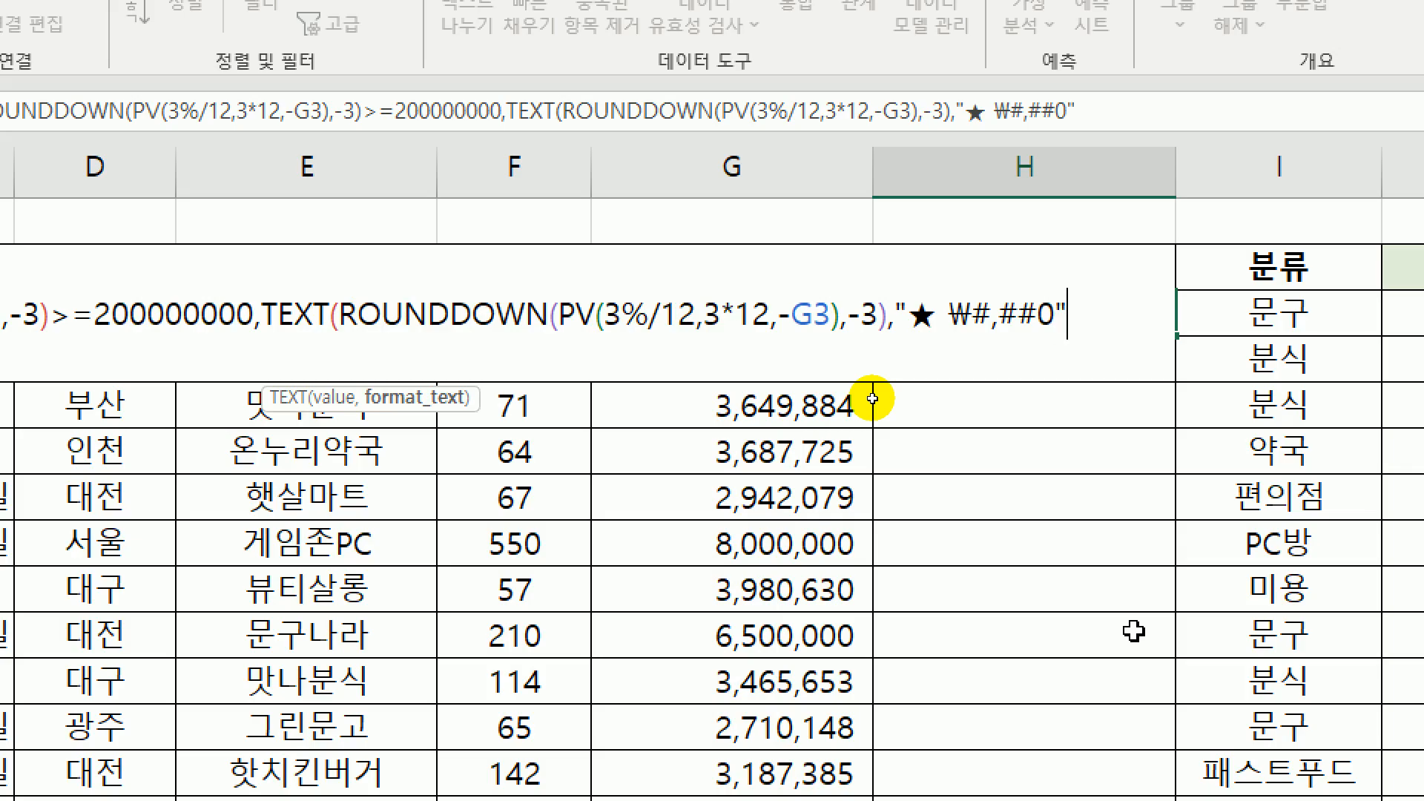
type("\")")
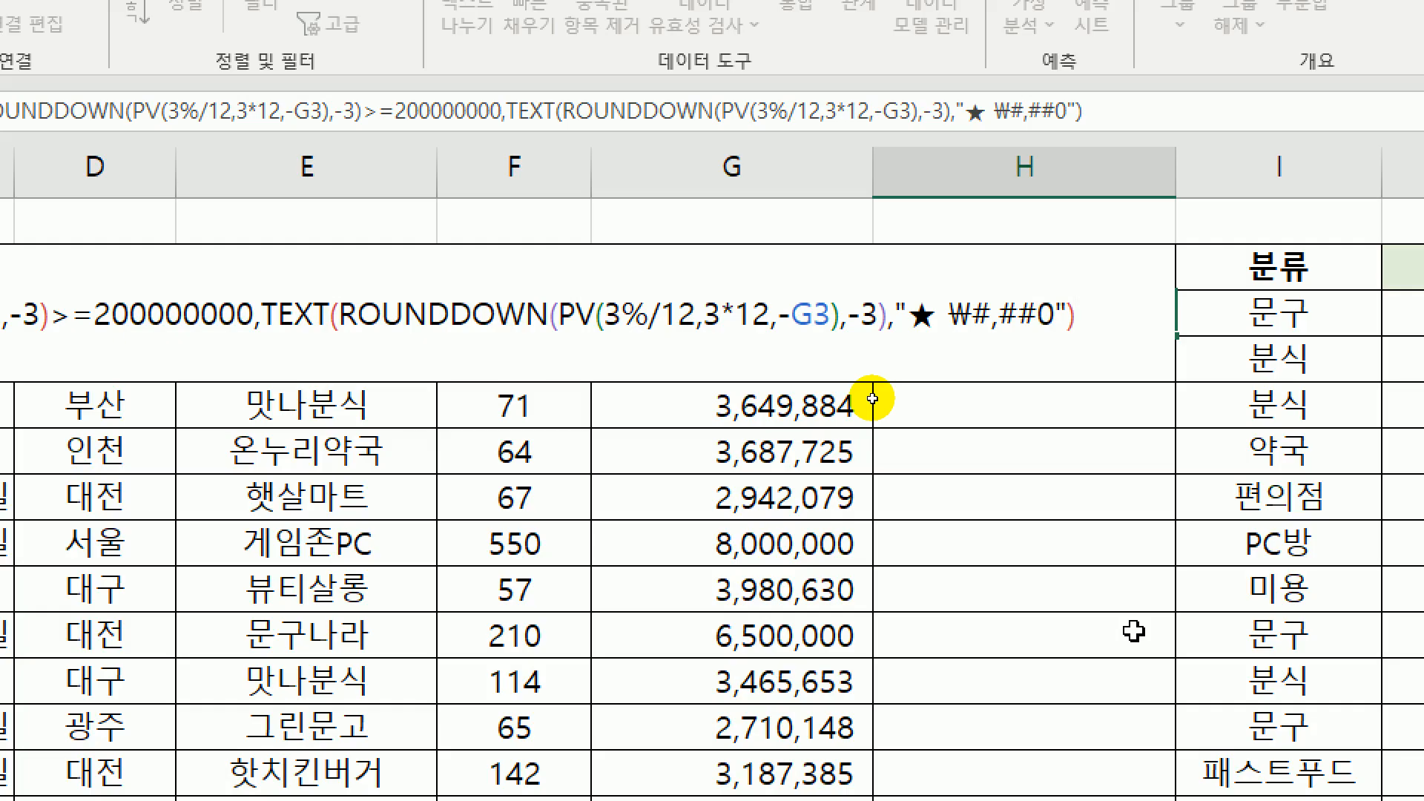
- Reuse ROUNDDOWN(PV(3%/12,3*12,-G3),-3) as the IF false value in H3, and fill the formula down the 현재가치 column
type(",")
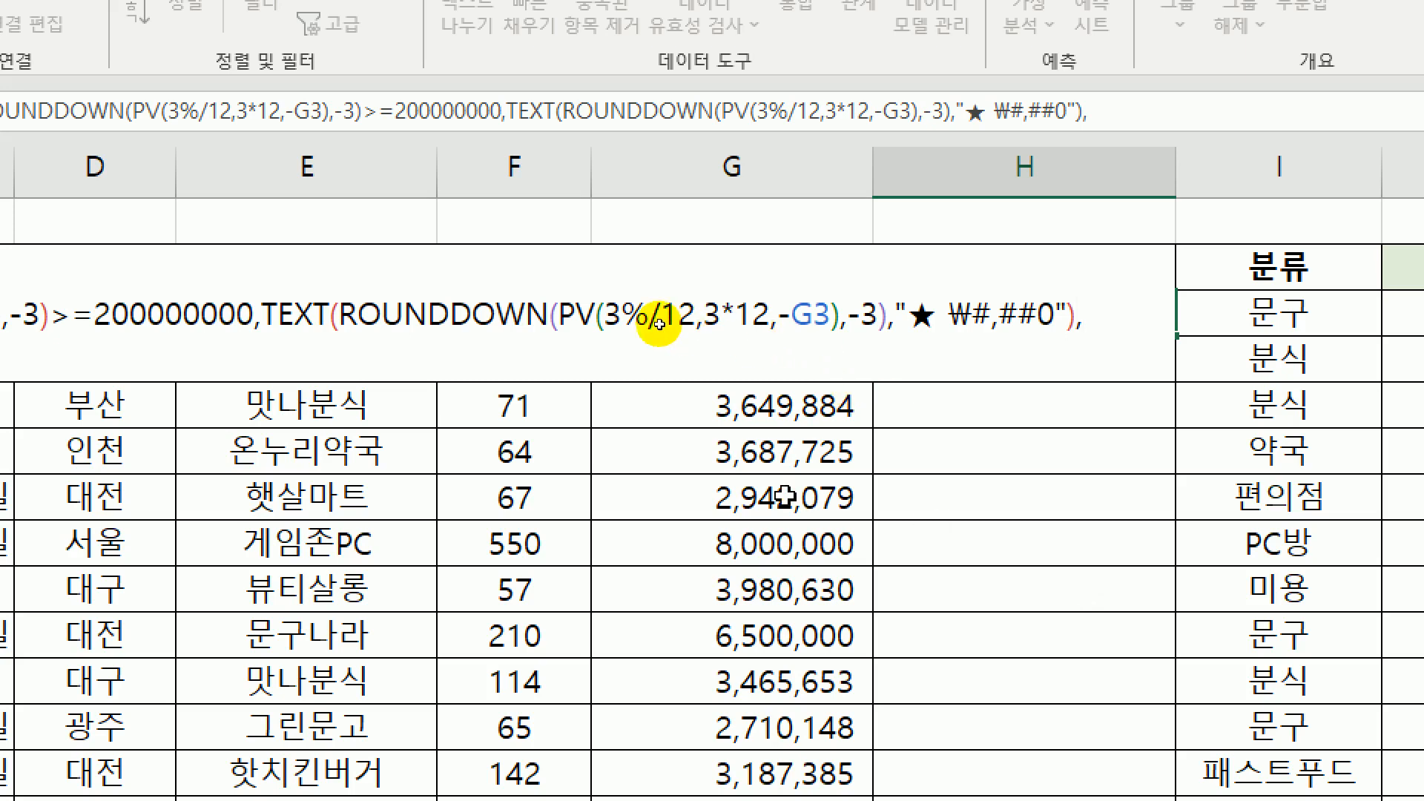
left_click_drag(339, 315, 888, 319)
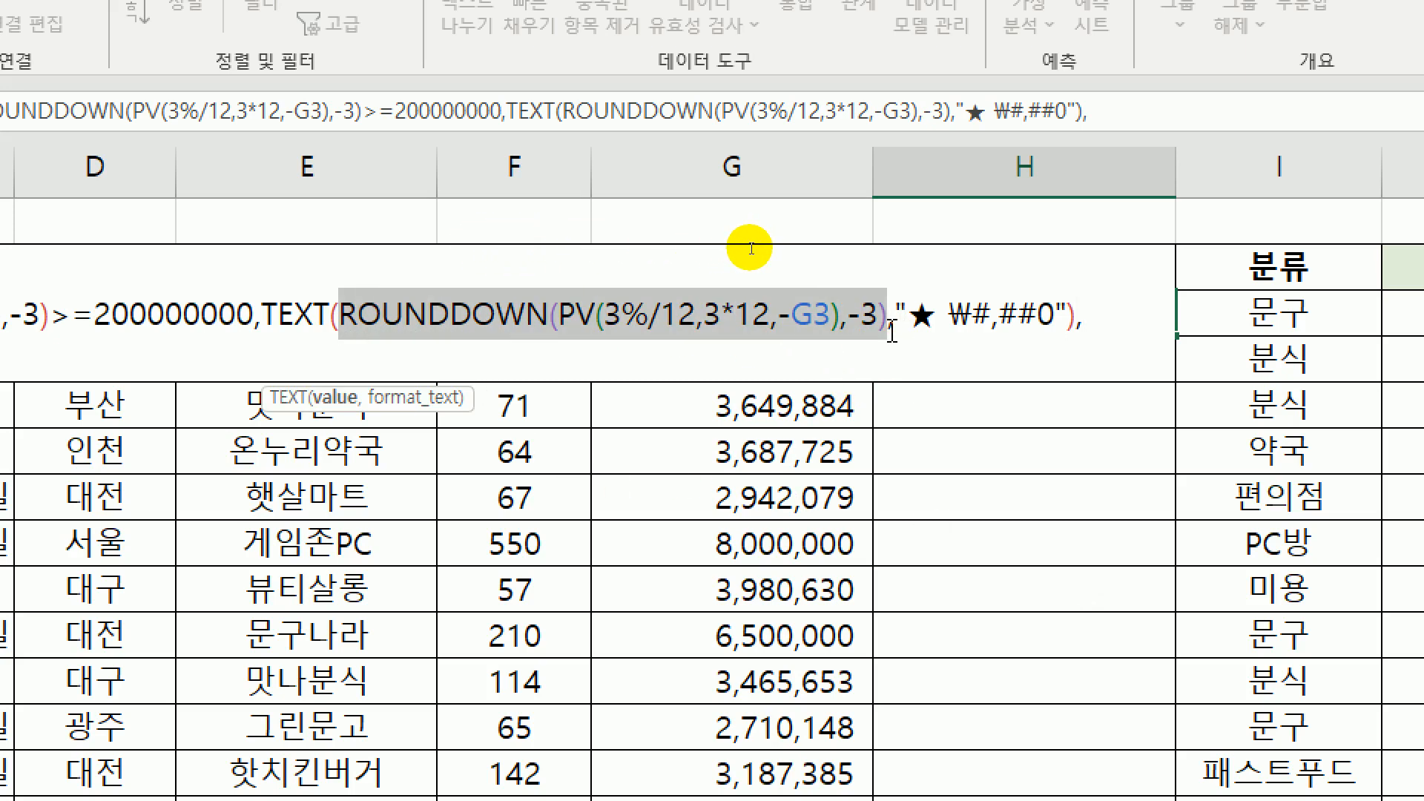
key("ctrl+c")
left_click(1090, 319)
key("ctrl+v")
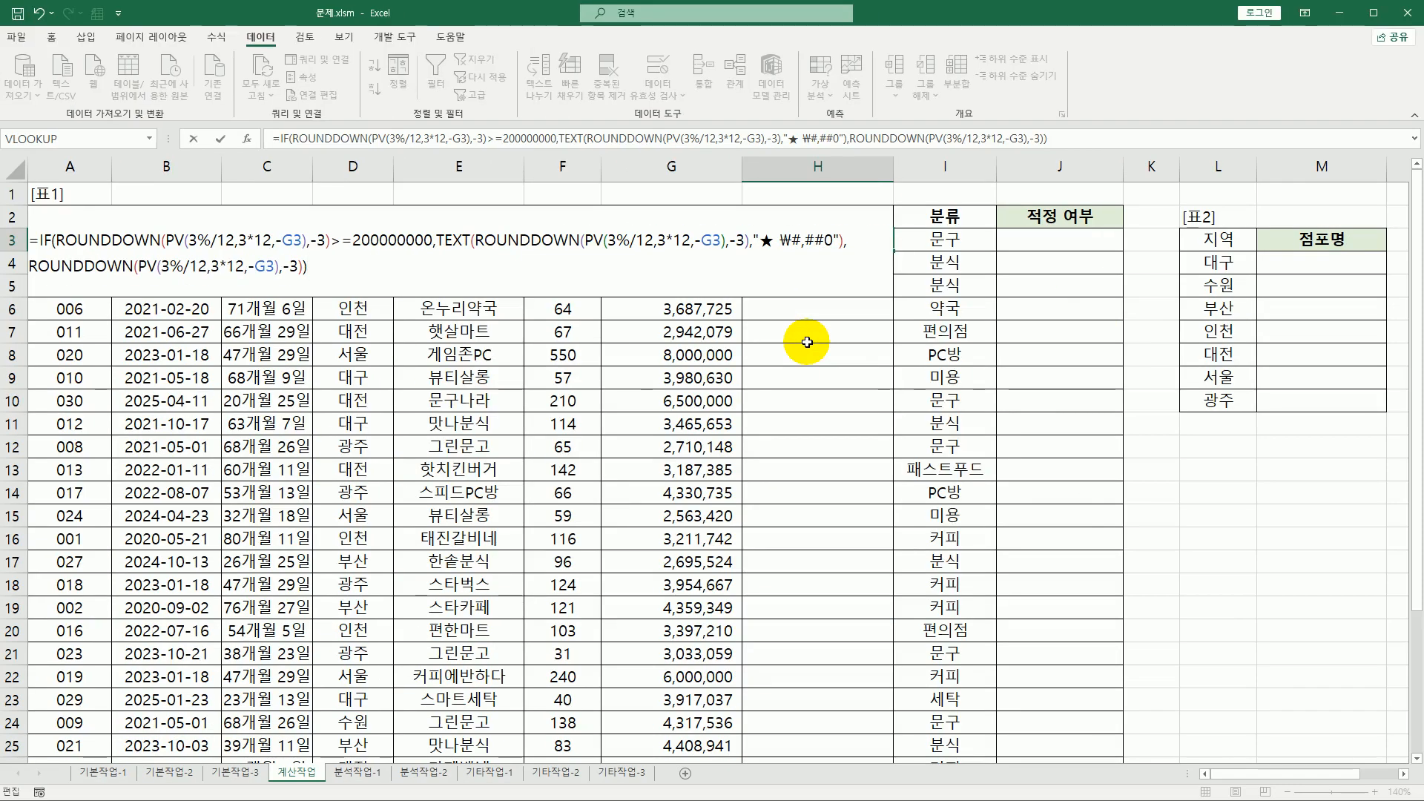
key("Return")
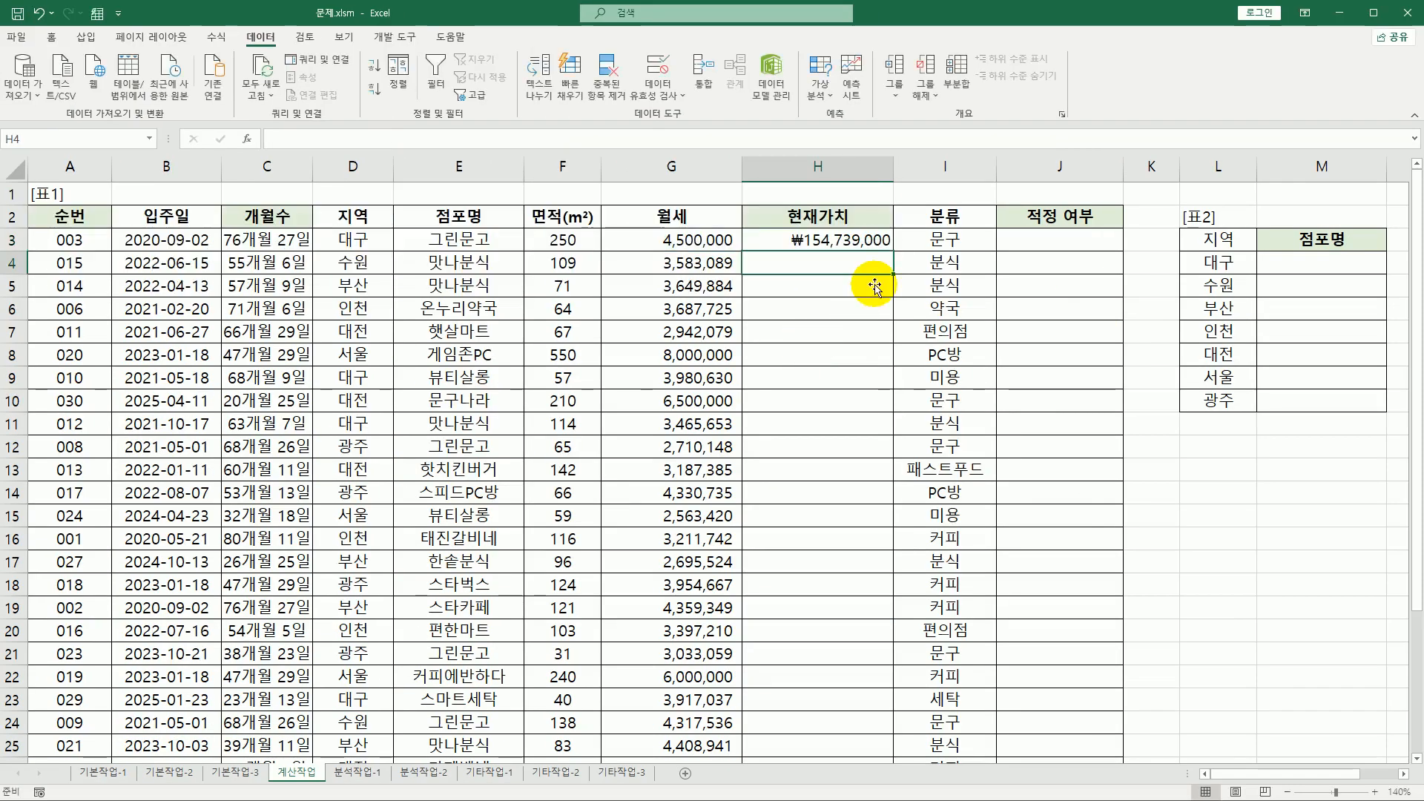
left_click(868, 242)
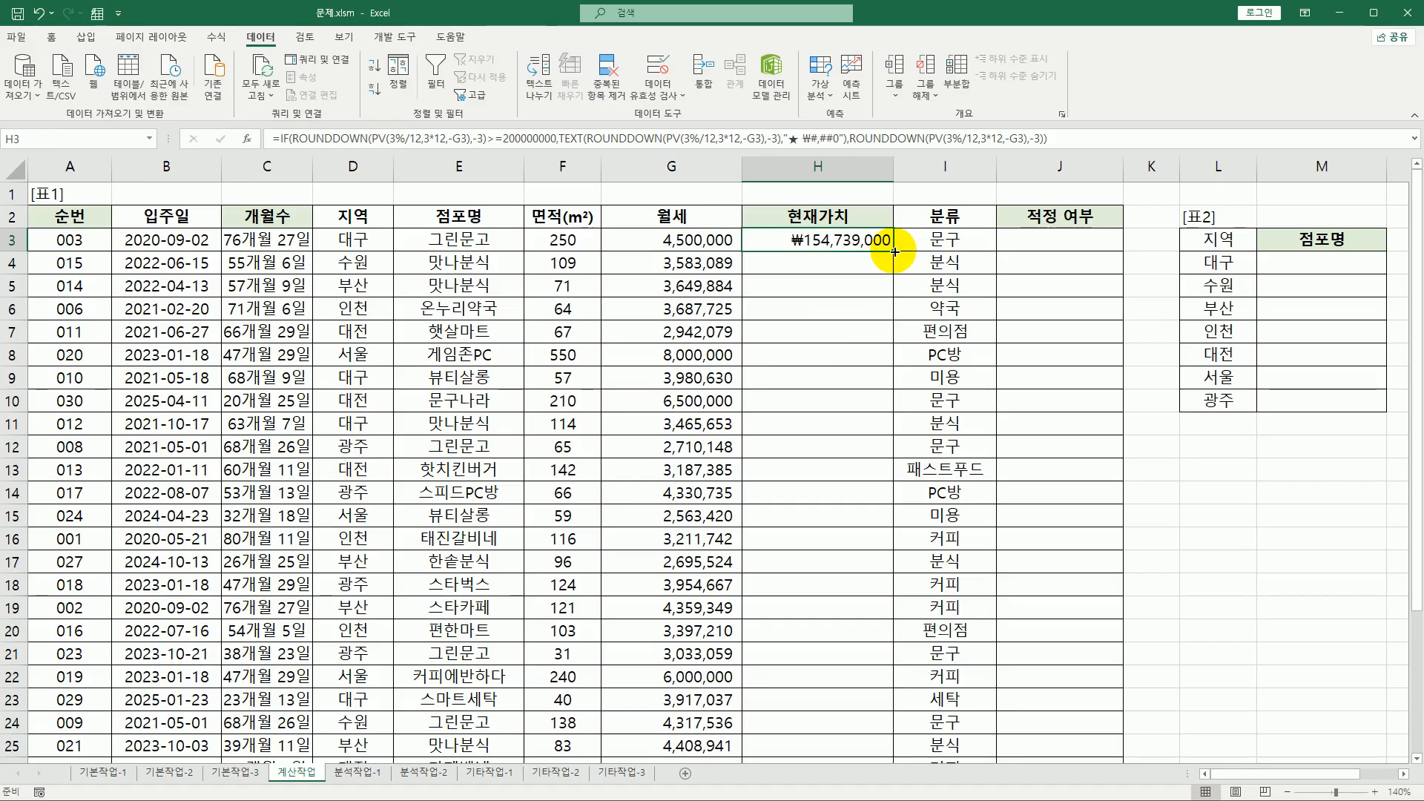
double_click(894, 252)
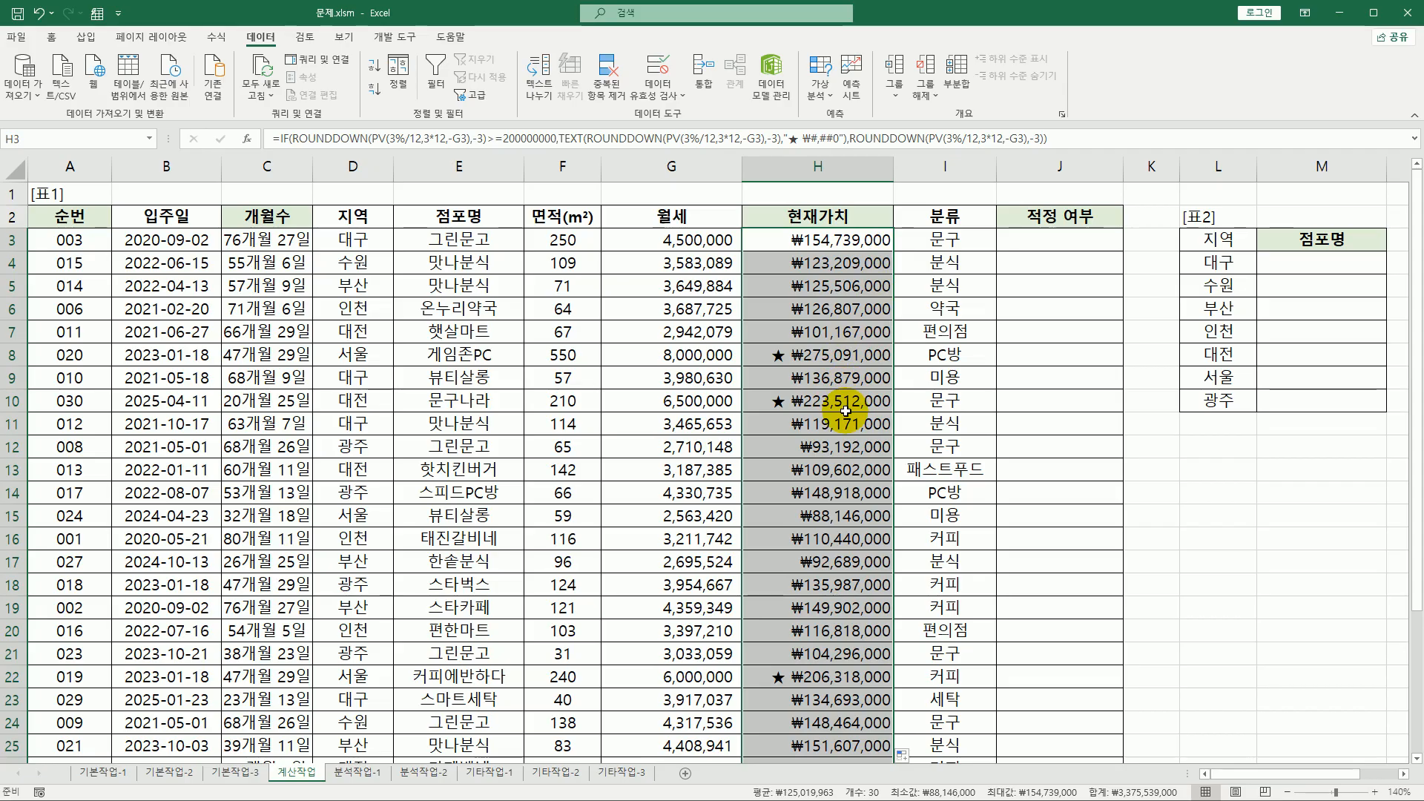
- Review the H3 formula's PV, ROUNDDOWN, TEXT and IF parts, leaving the formula as it is
left_click(832, 243)
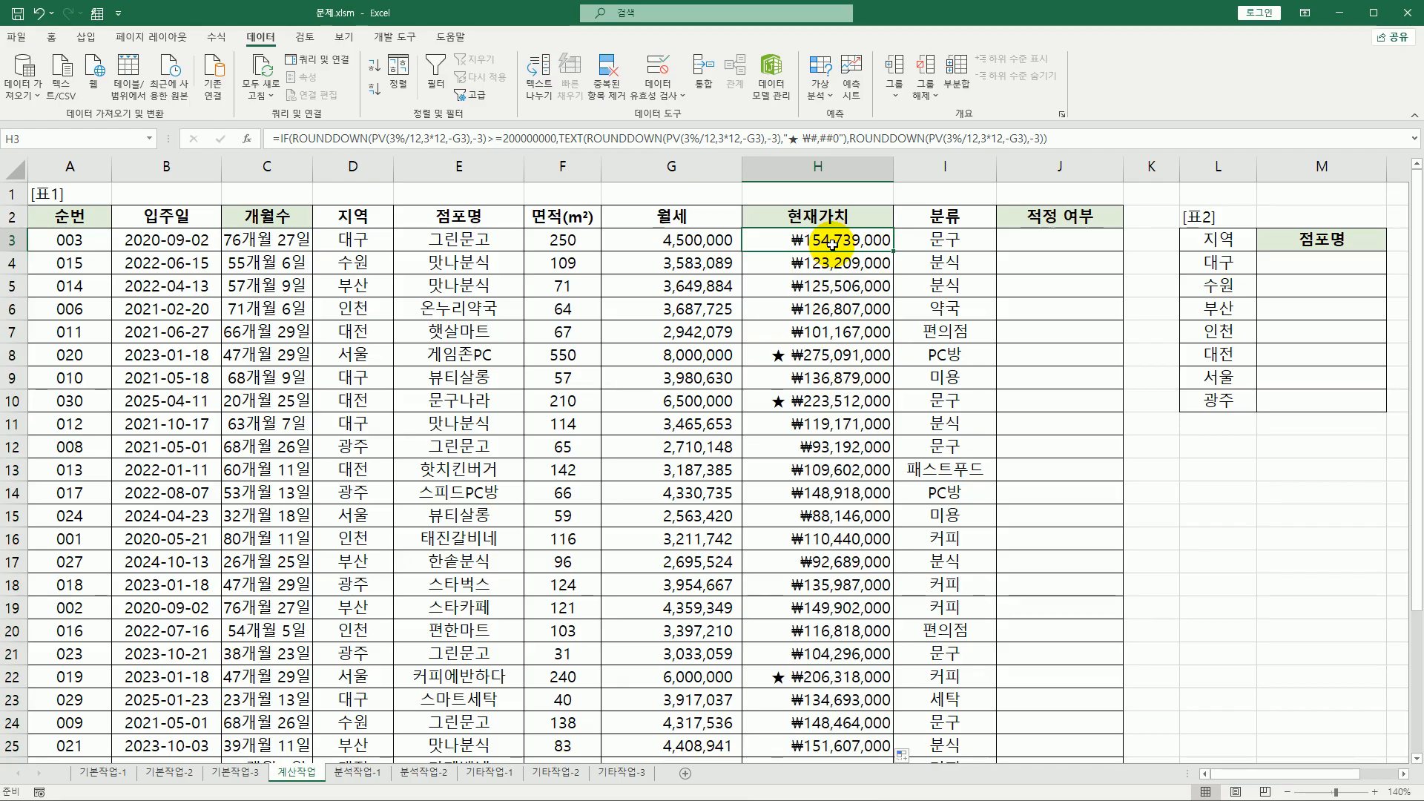
double_click(832, 244)
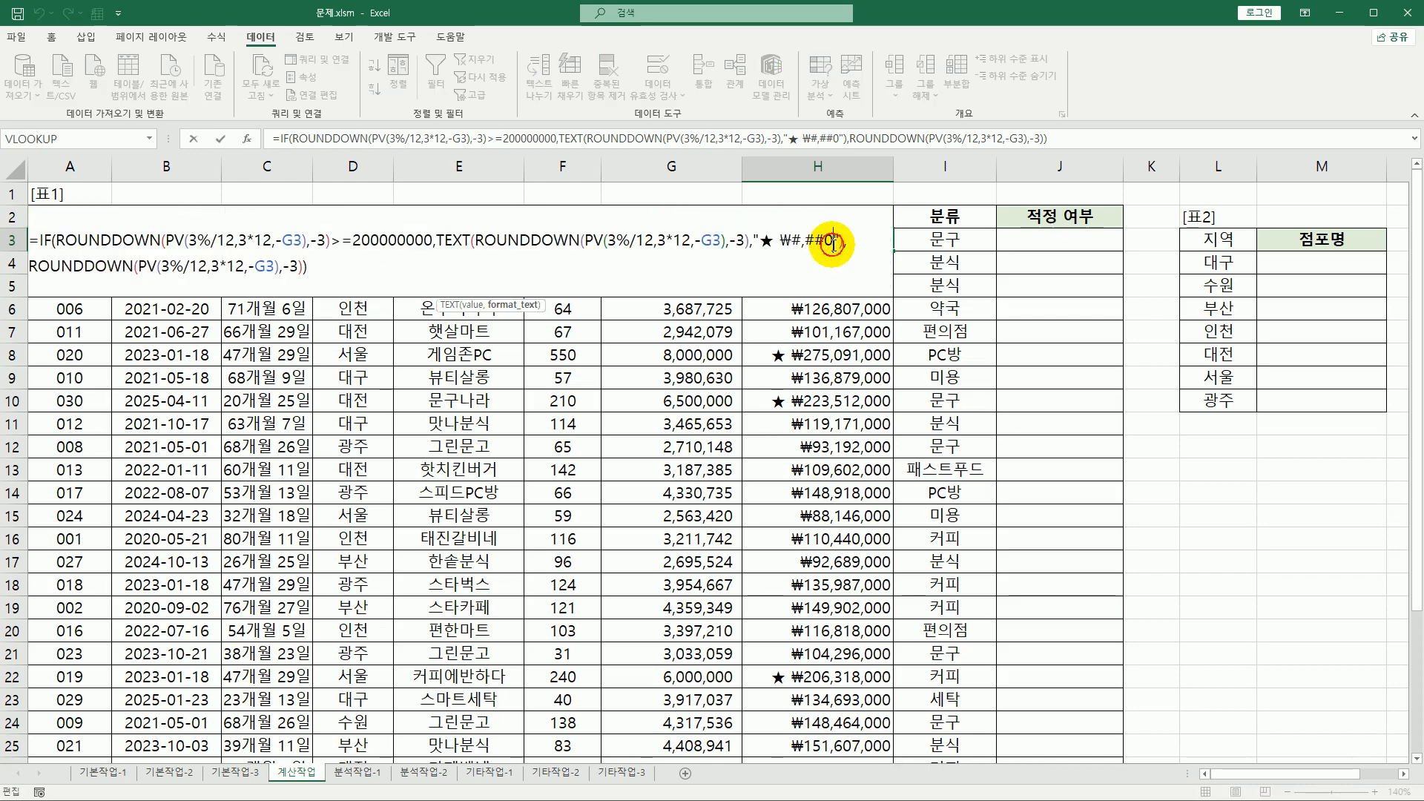
left_click_drag(170, 238, 304, 240)
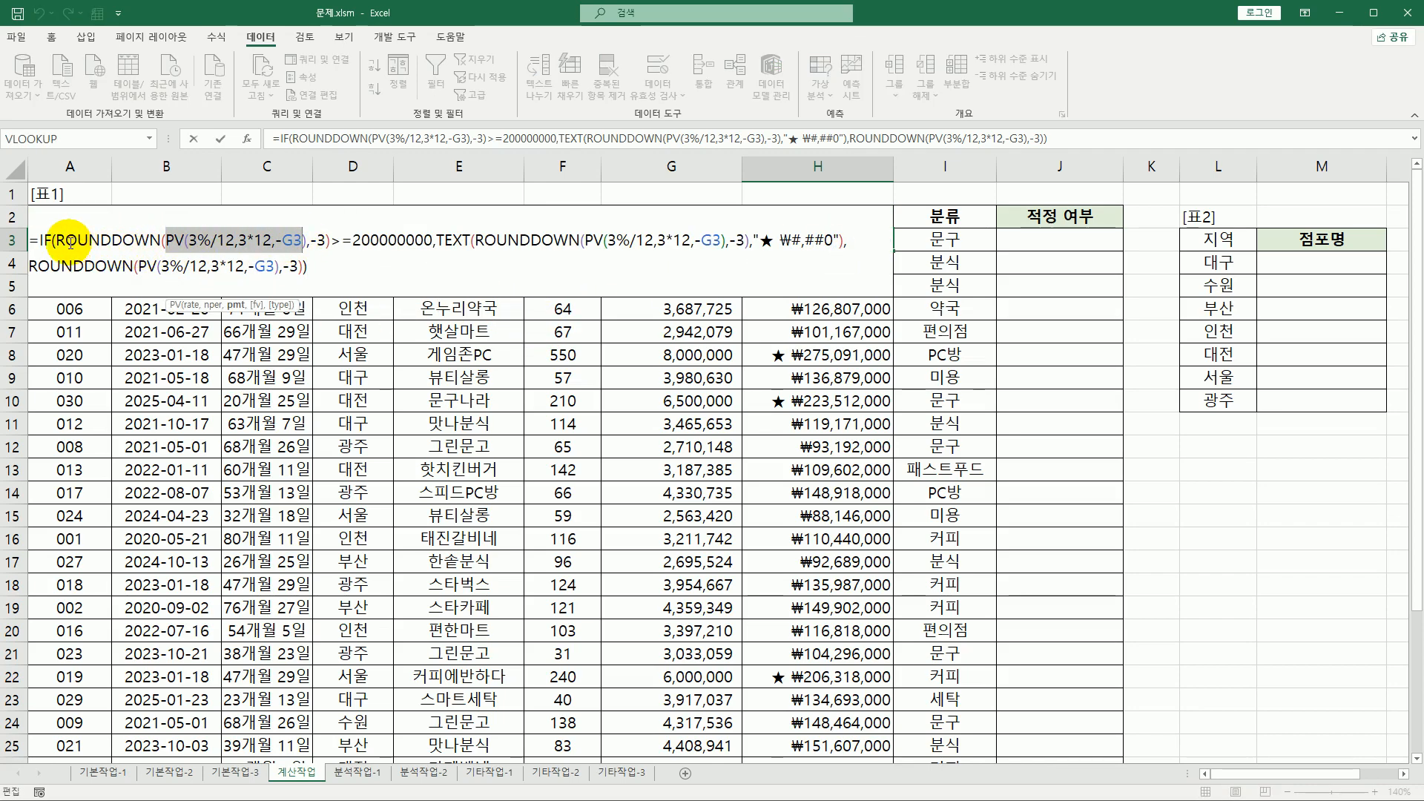
left_click_drag(55, 241, 843, 242)
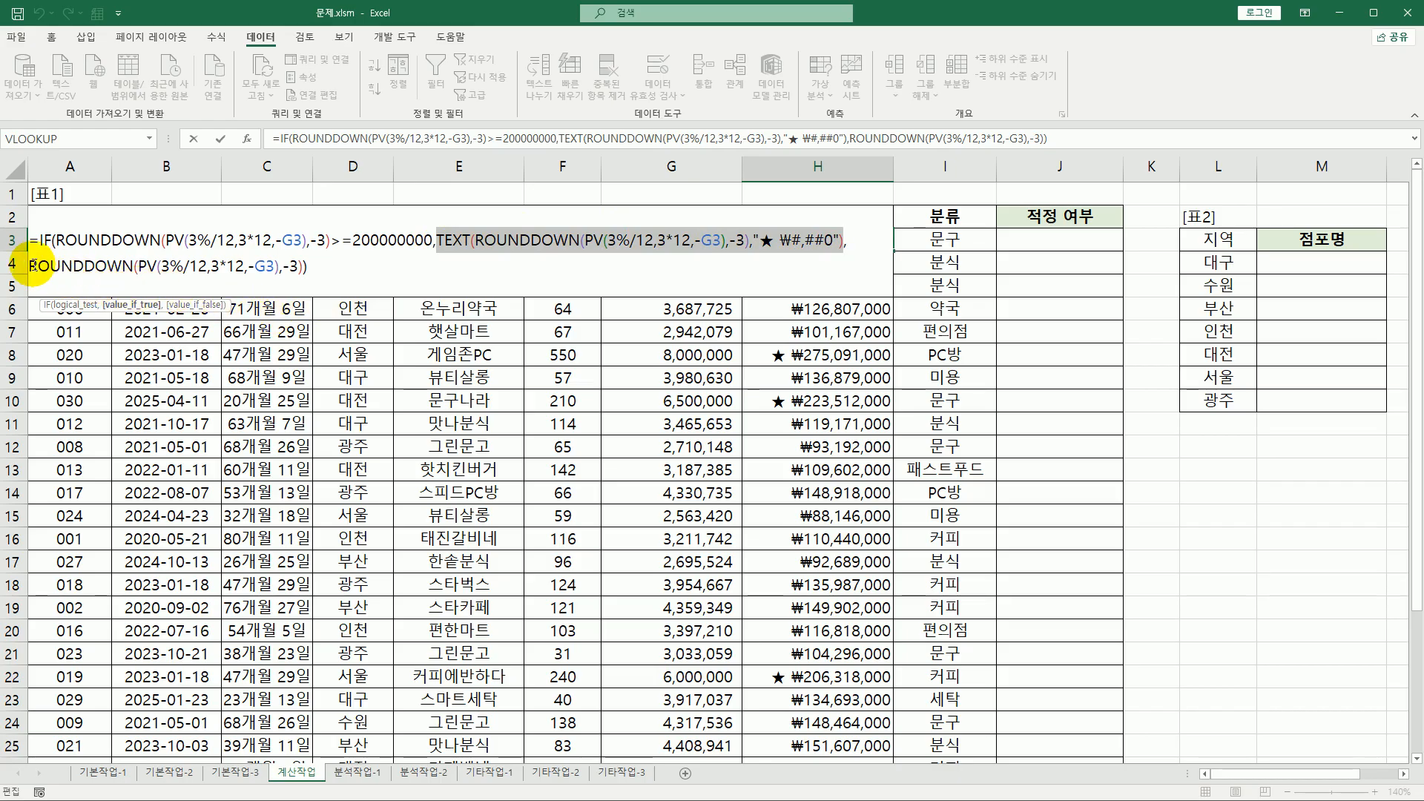
left_click_drag(30, 265, 299, 265)
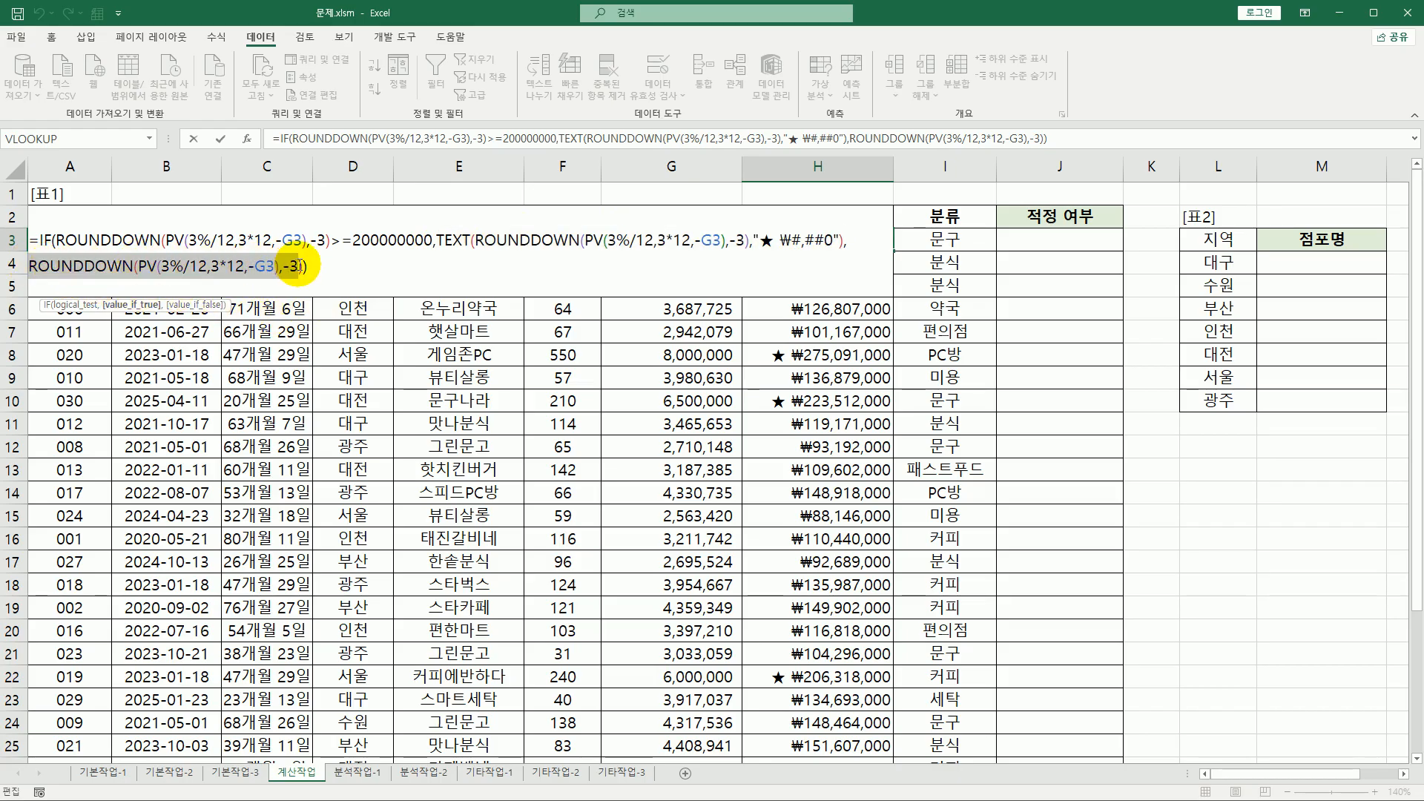
left_click(327, 270)
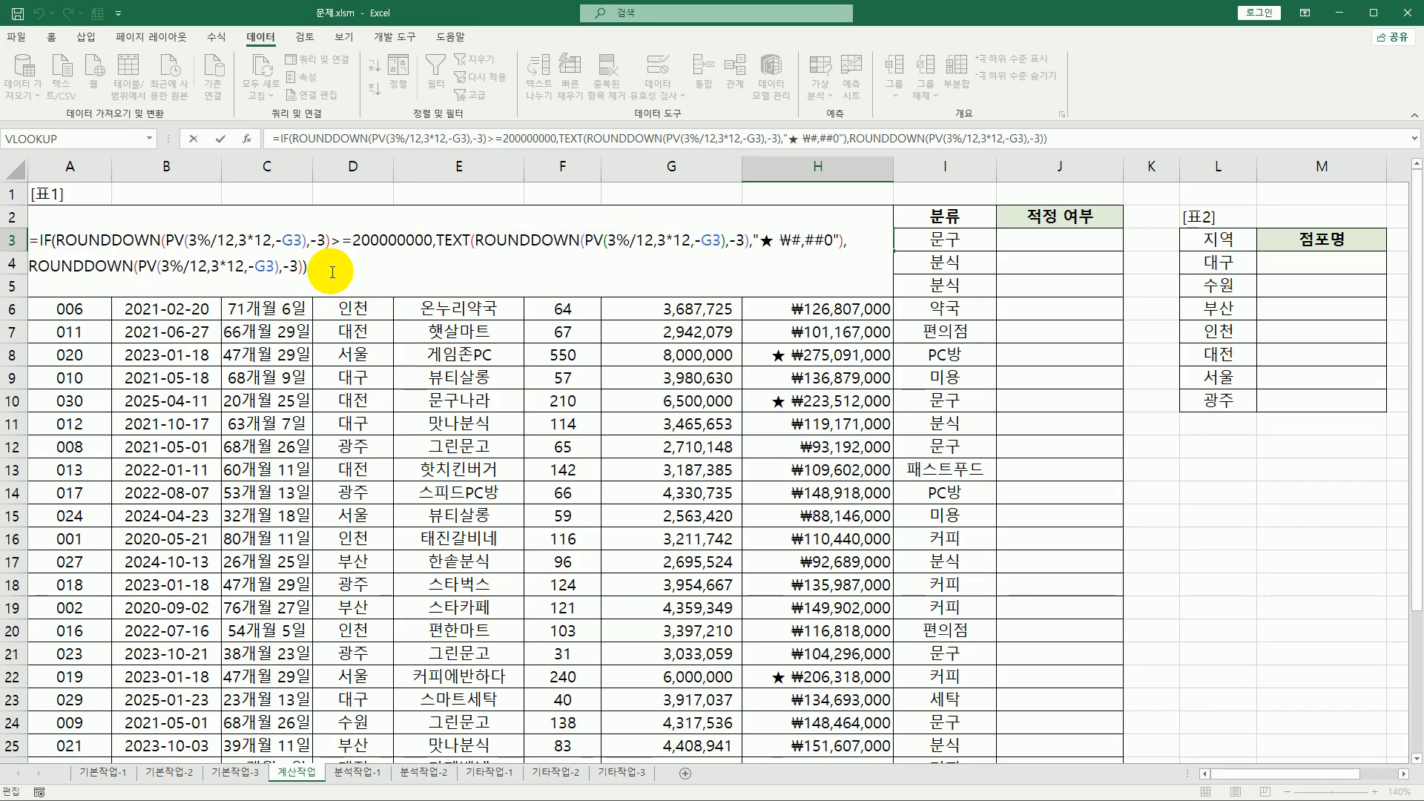
key("ctrl+Return")
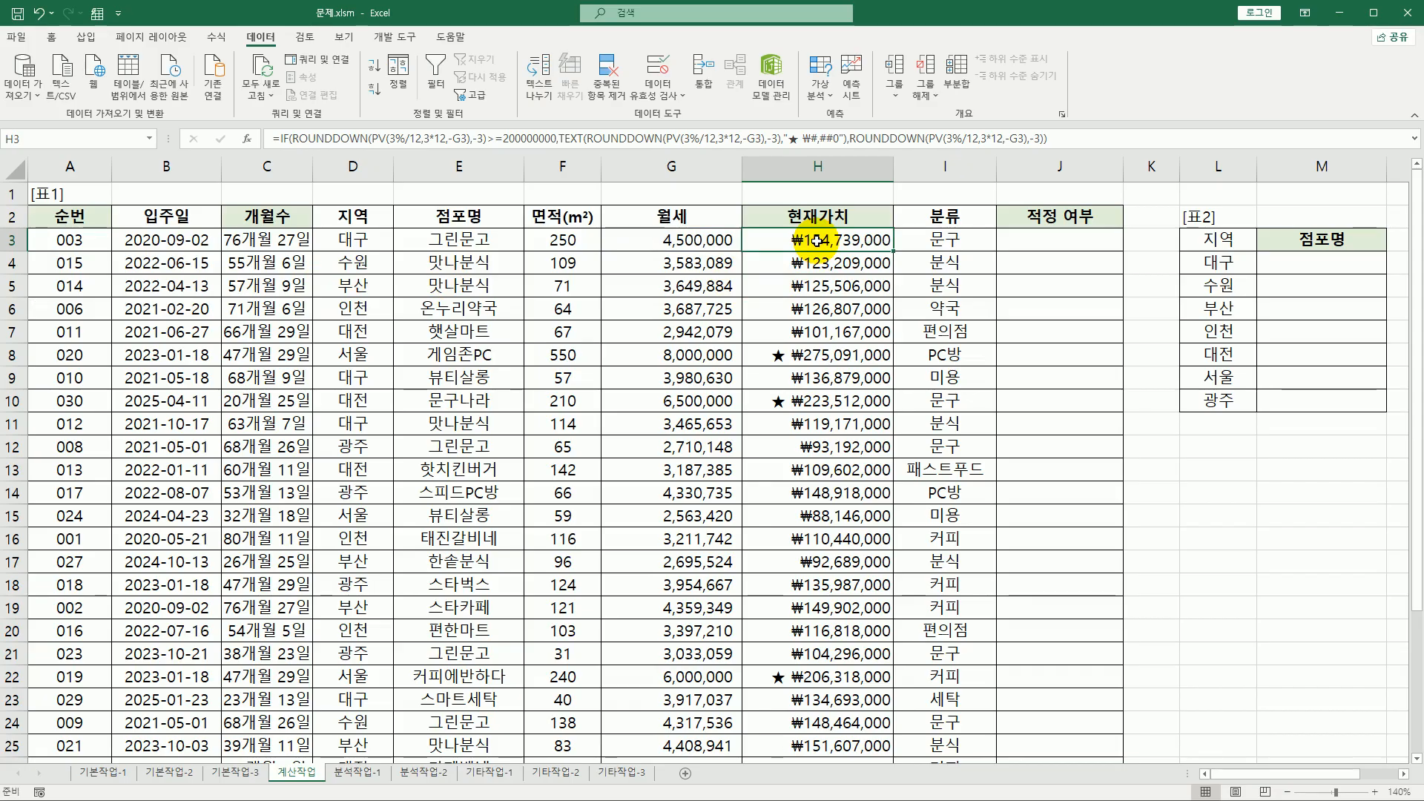
- Start an INDEX formula in M4 of [표2] with the absolute 점포명 range $E$3:$E$32 as its array
left_click(1286, 270)
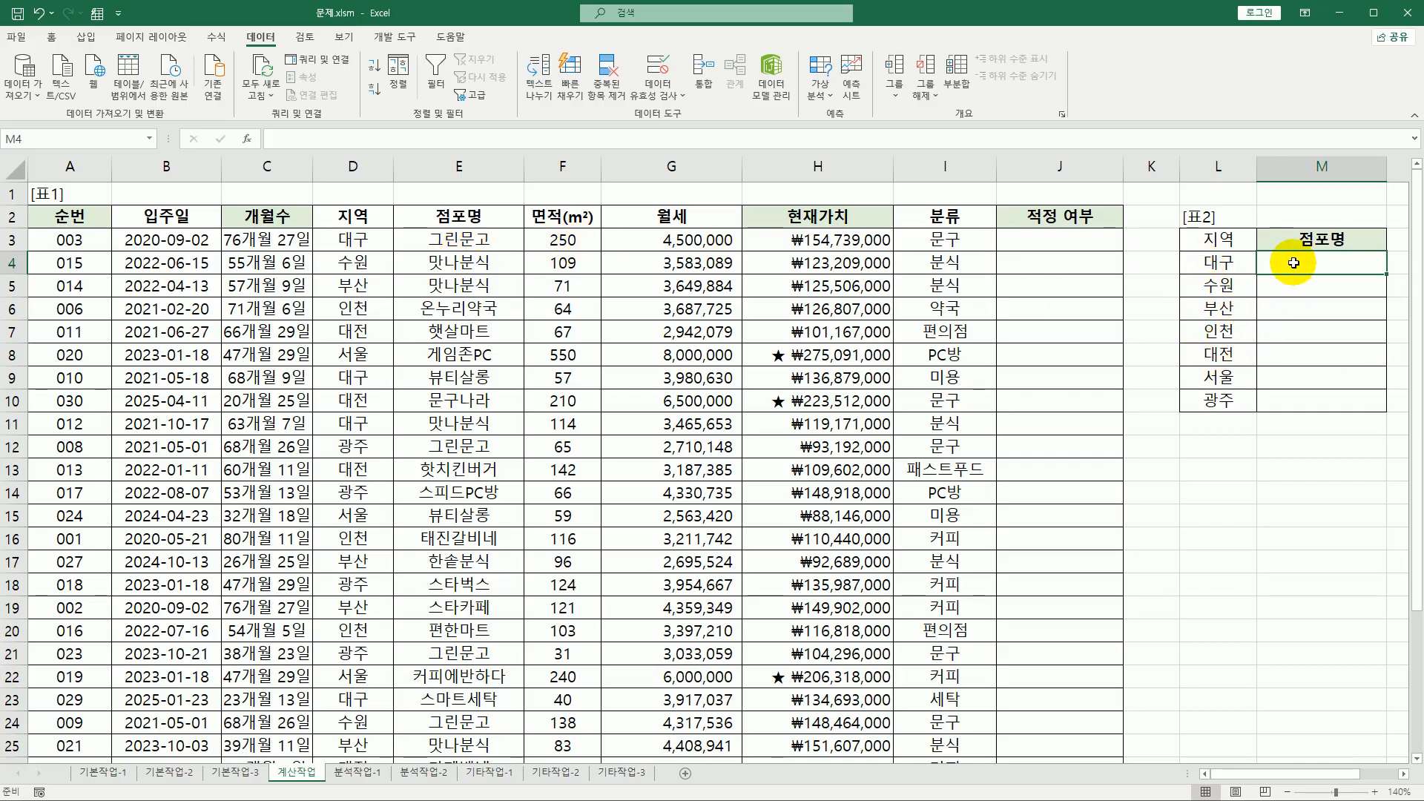
left_click_drag(1279, 261, 1289, 401)
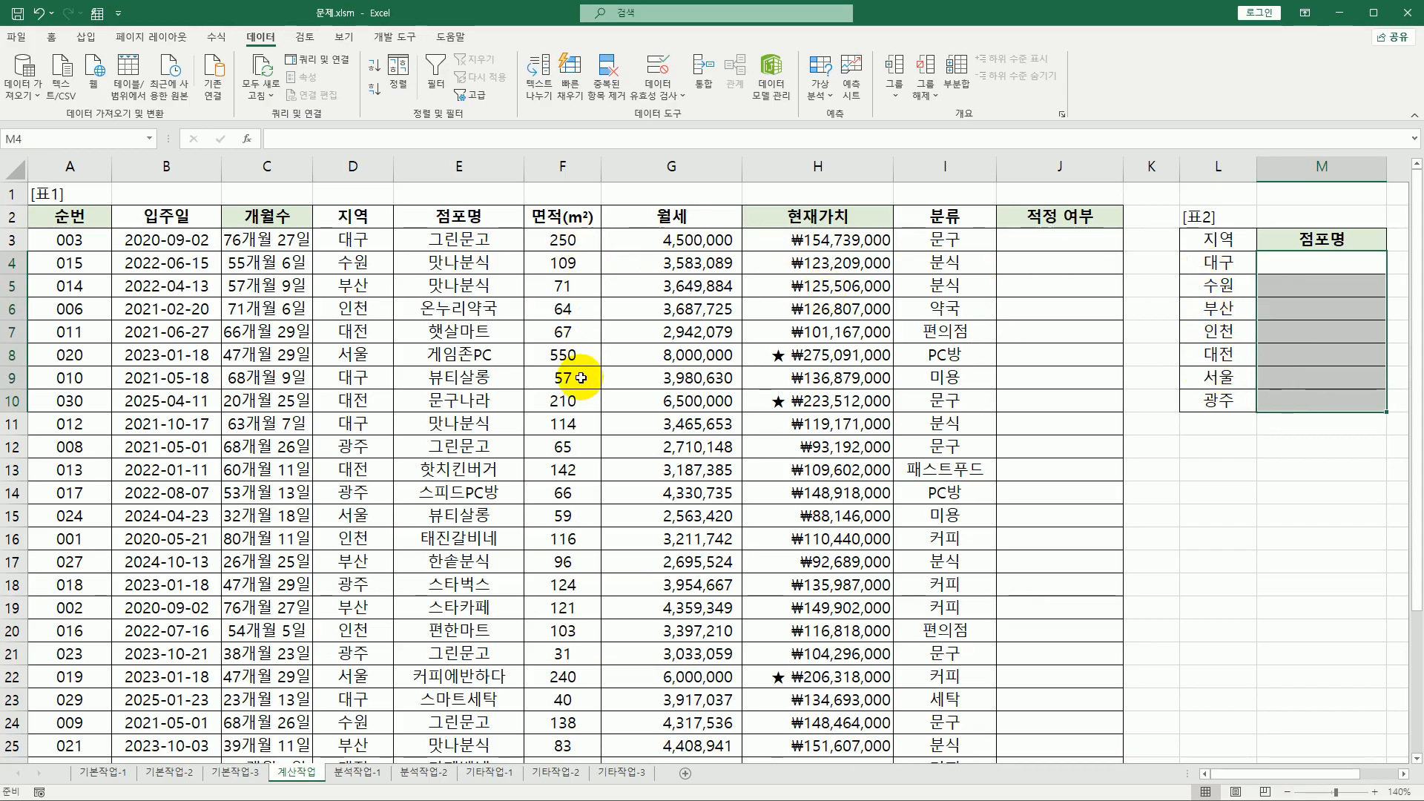
left_click(1275, 265)
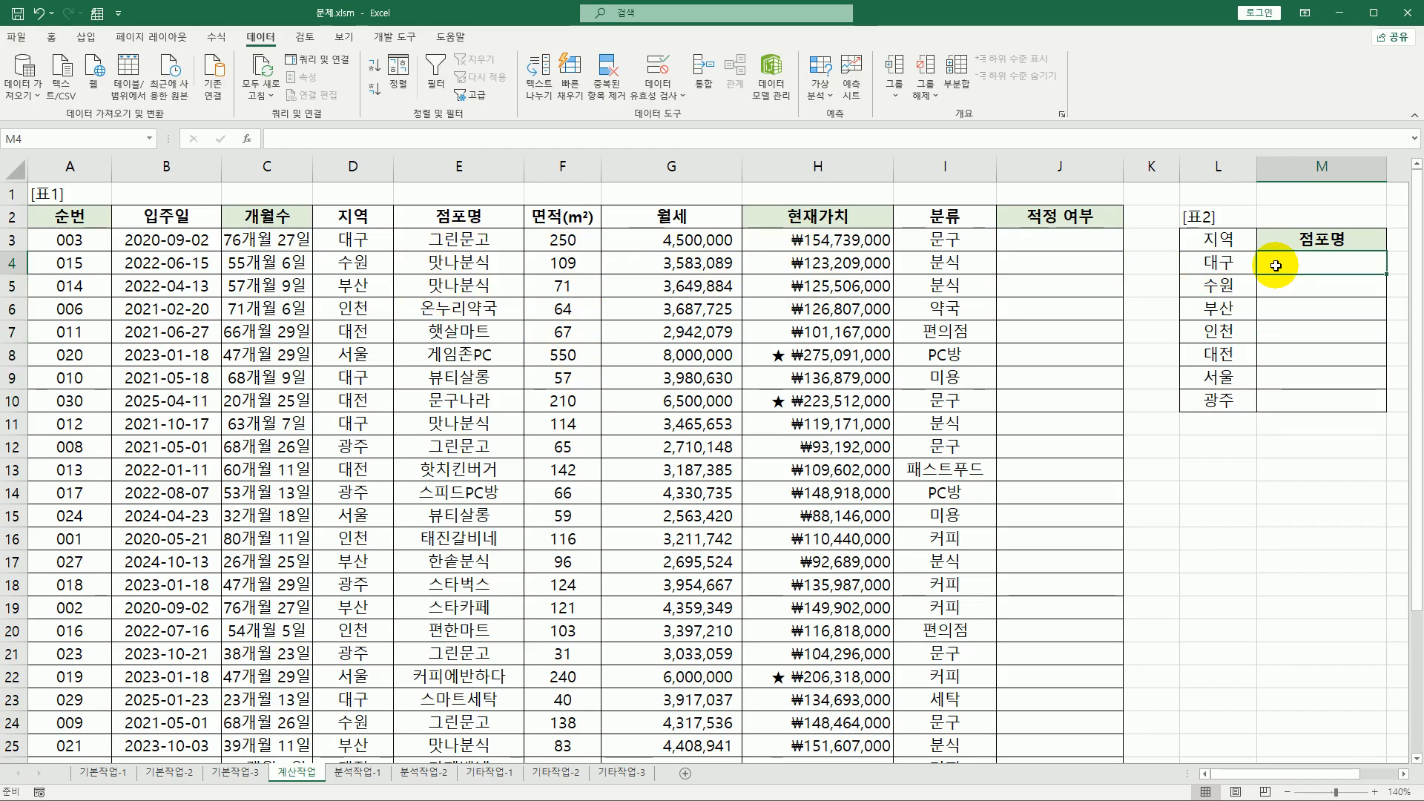
type("=")
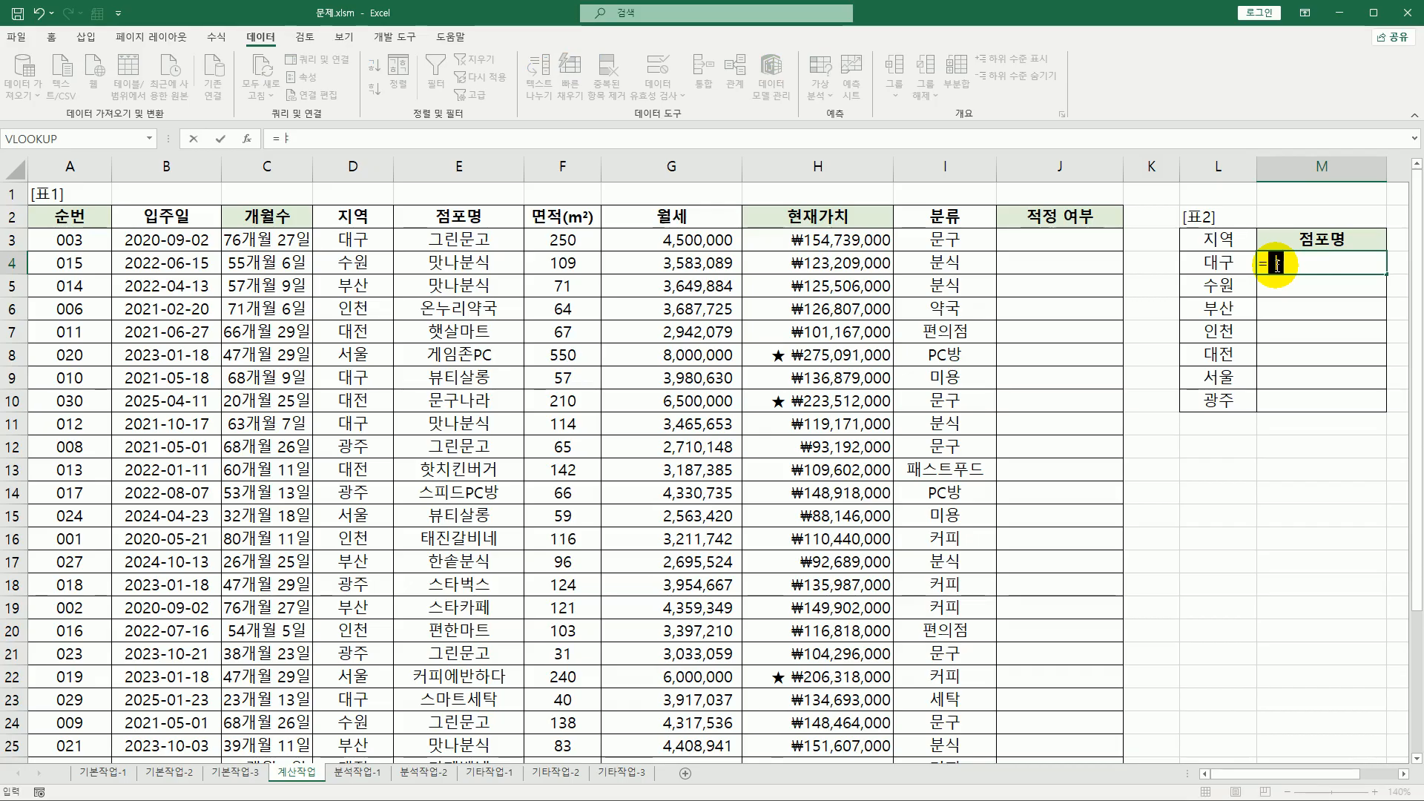
type("IND")
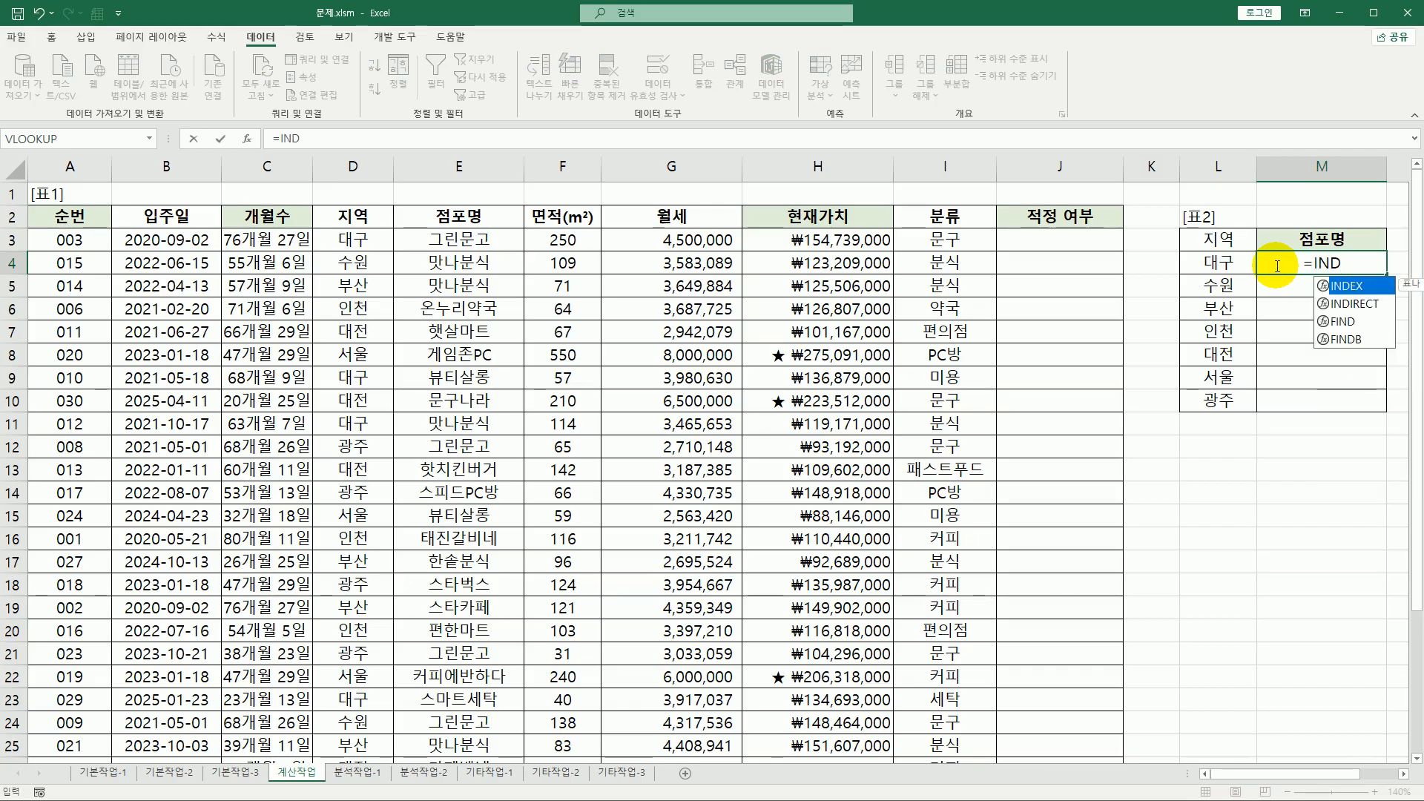
key("Tab")
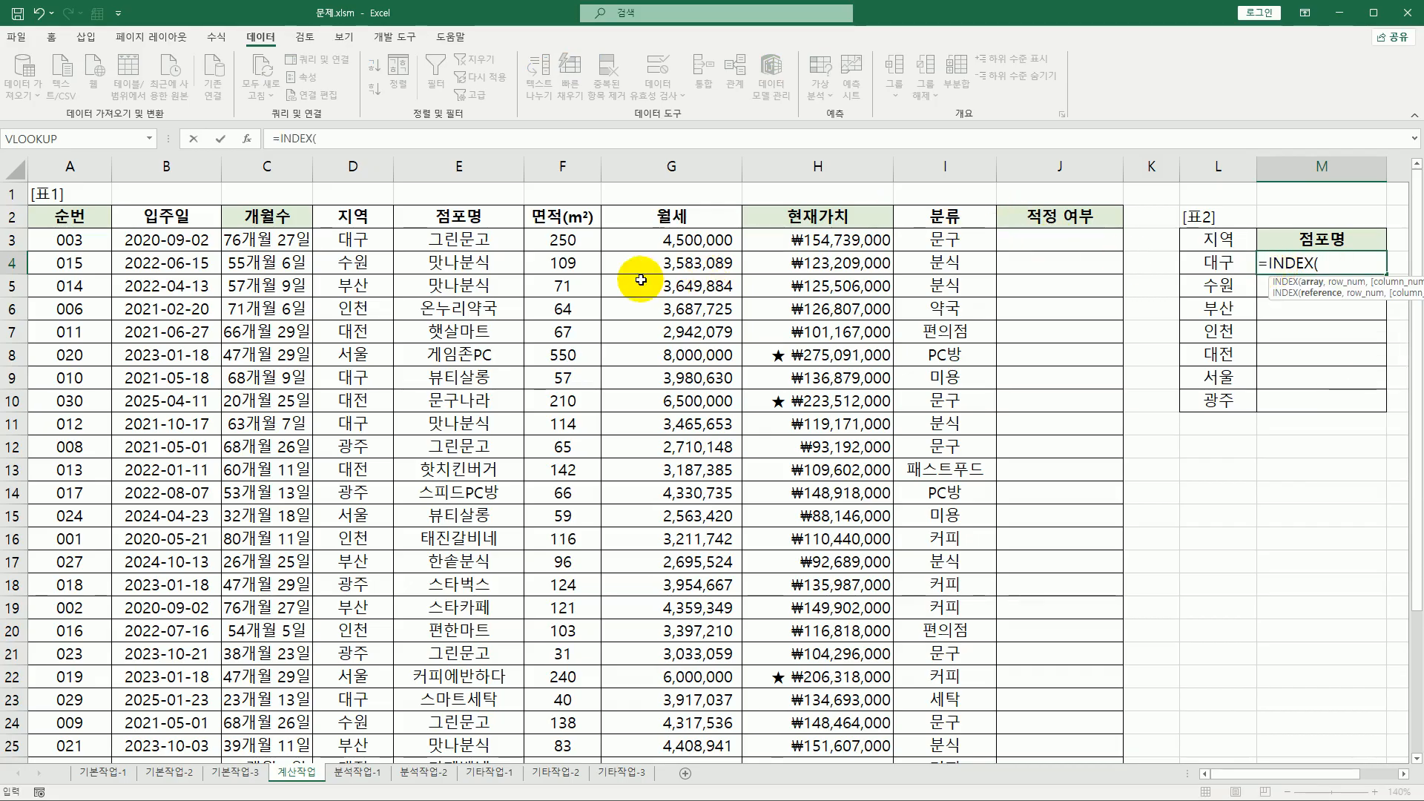
left_click(491, 241)
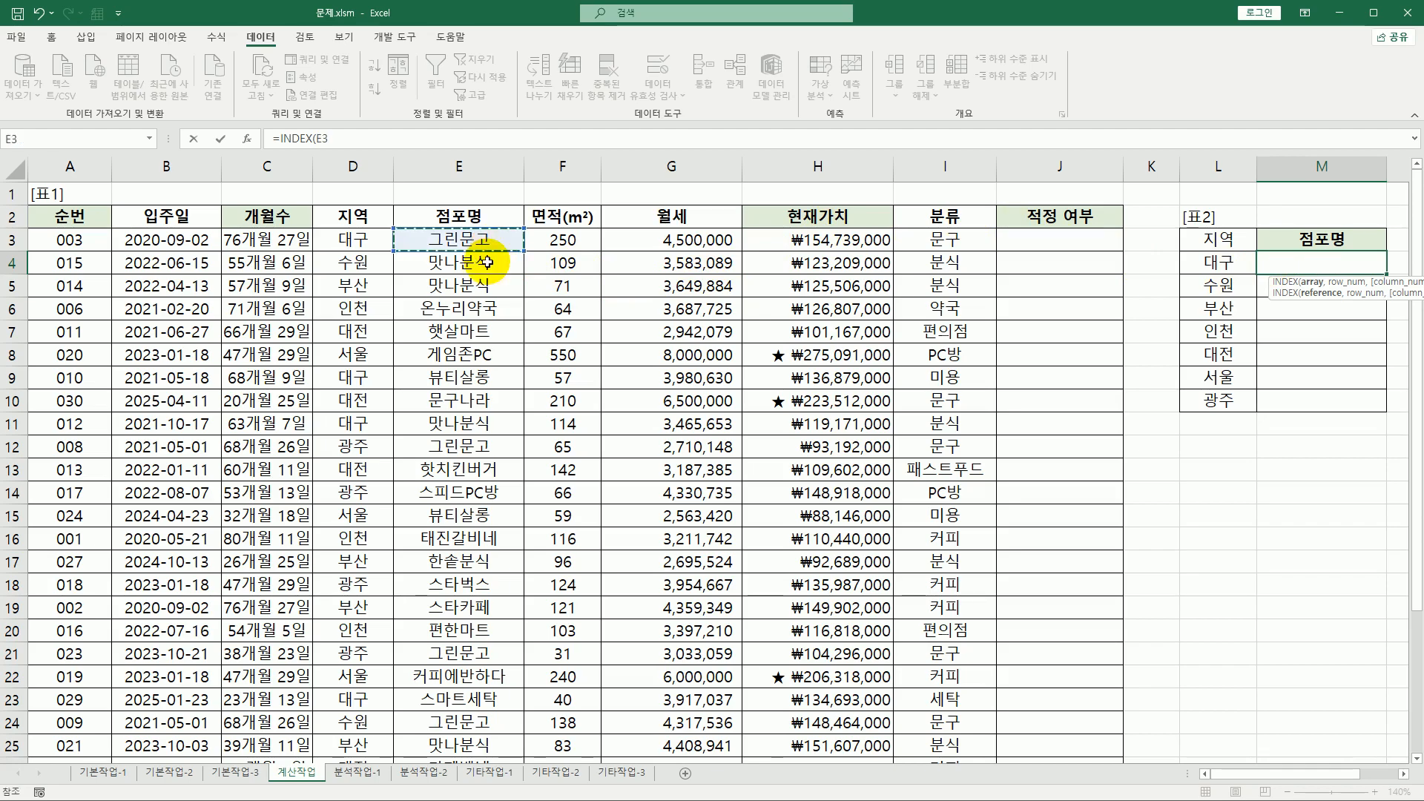
left_click_drag(487, 263, 473, 751)
scroll(460, 397, "up", 3)
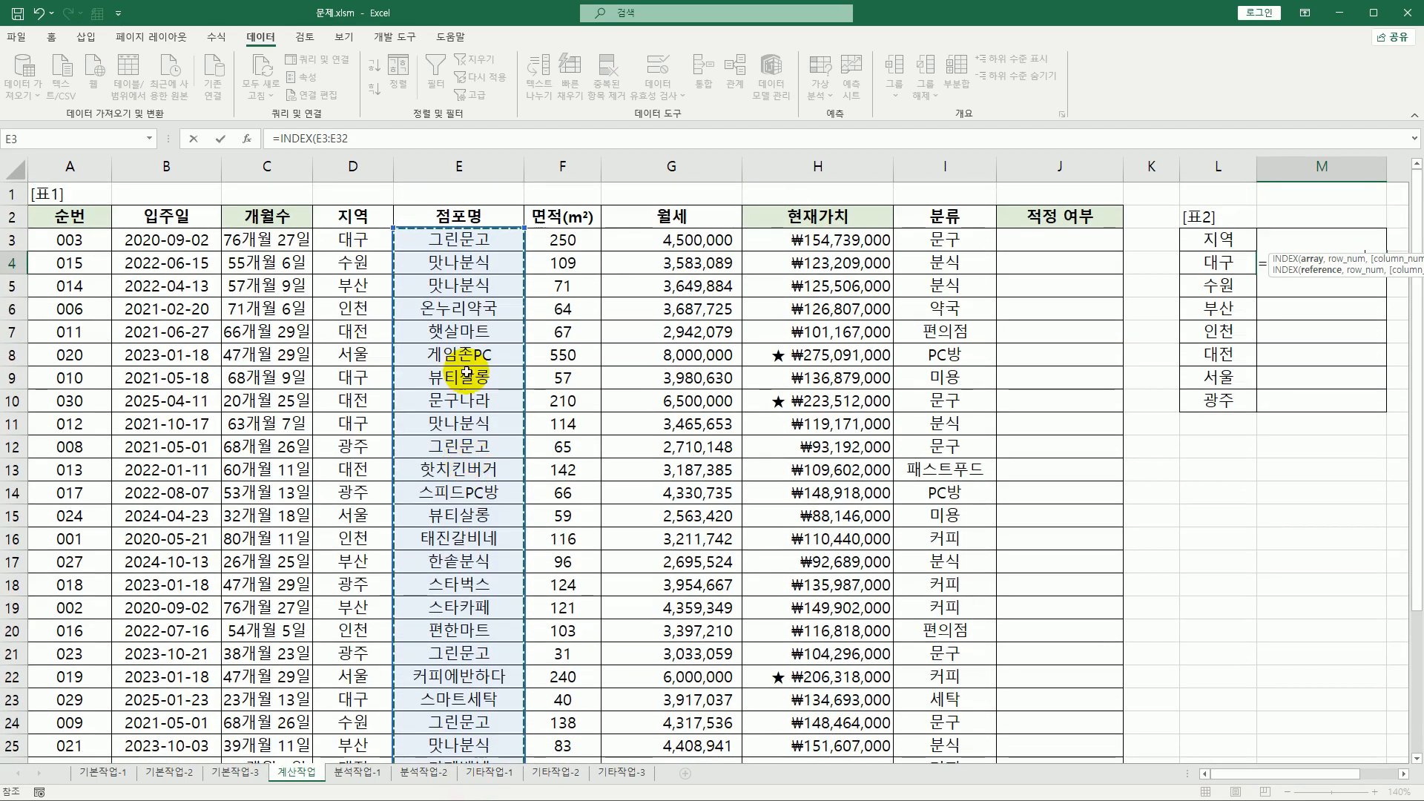
key("F4")
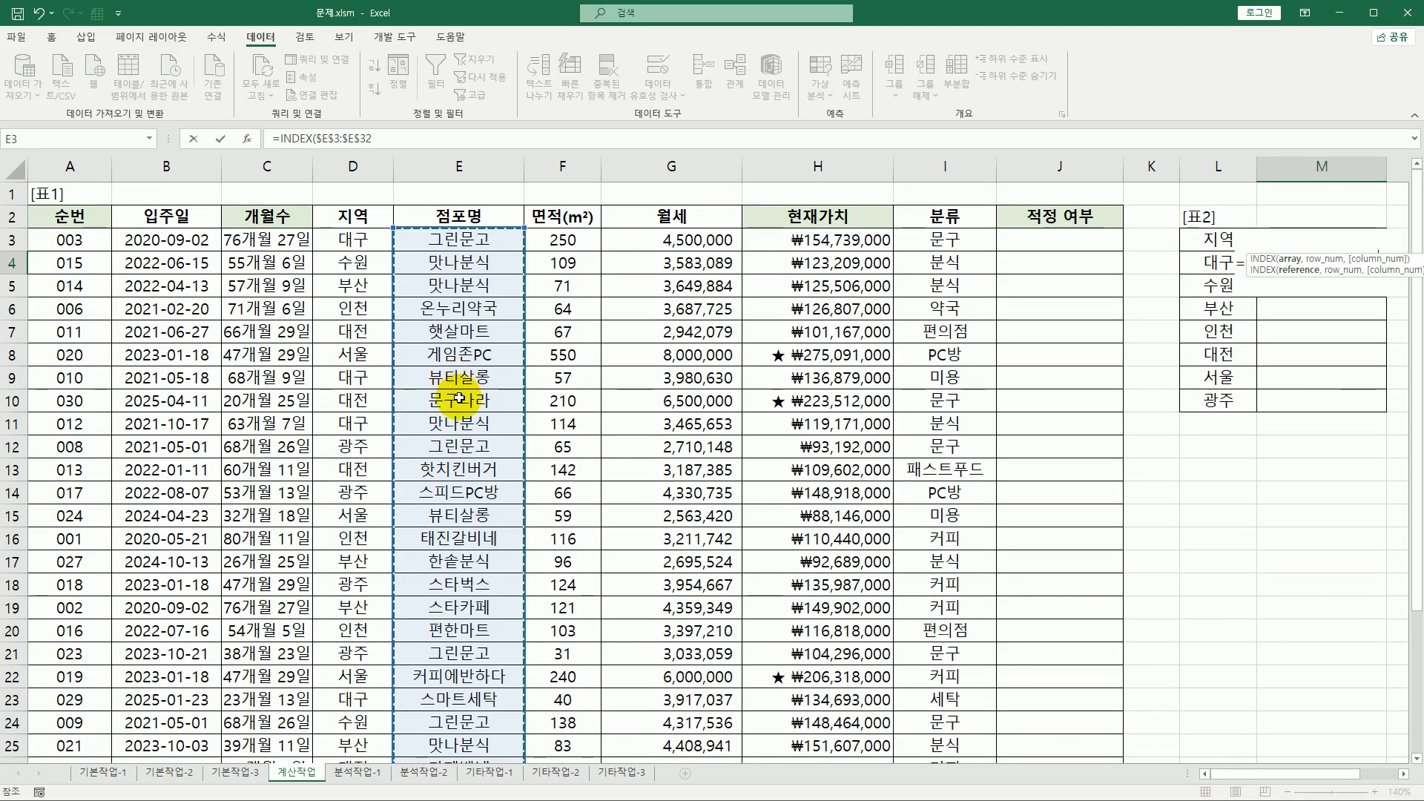
type(",")
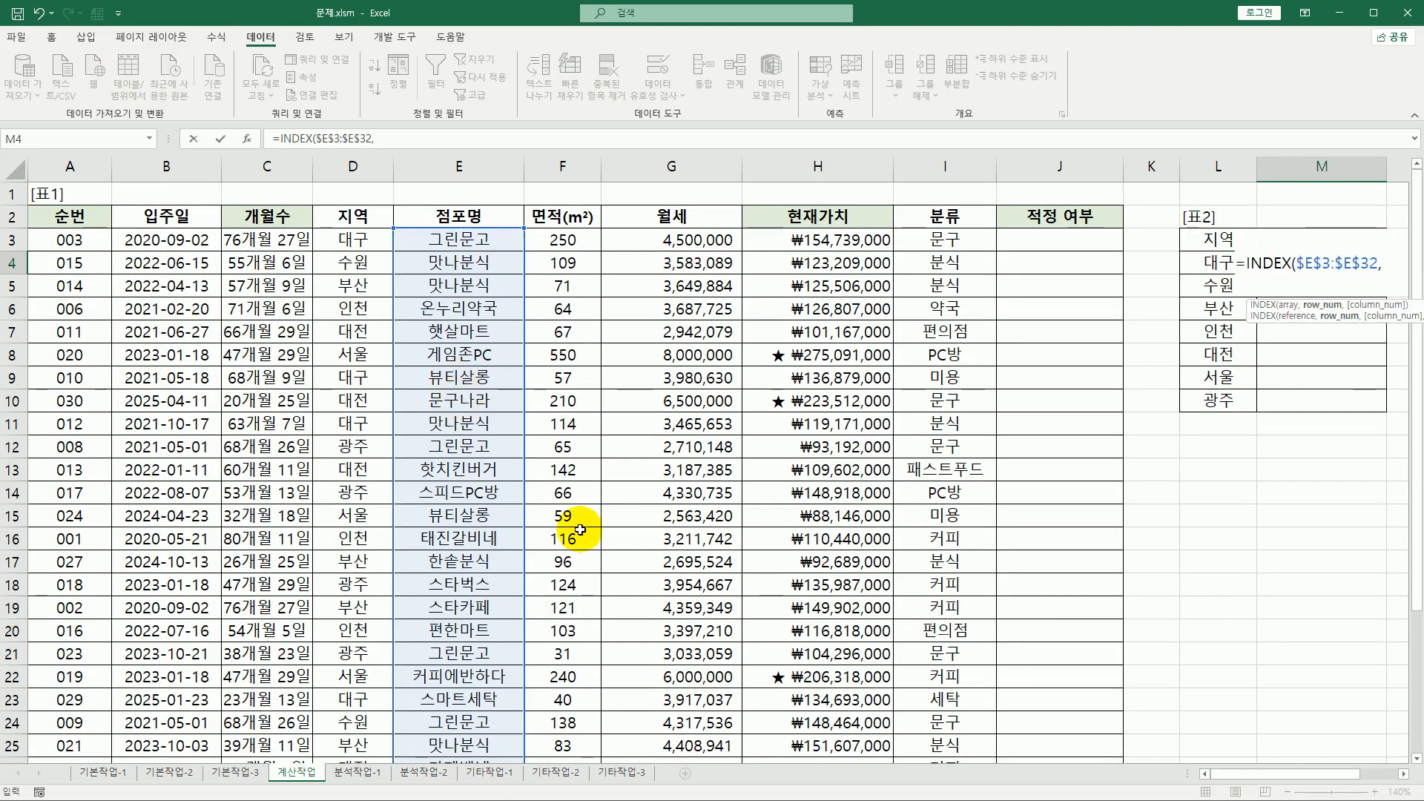
- Nest a MATCH function as the INDEX row number, with a MAX function opened as its lookup value
left_click_drag(1224, 773, 1246, 773)
type("MA")
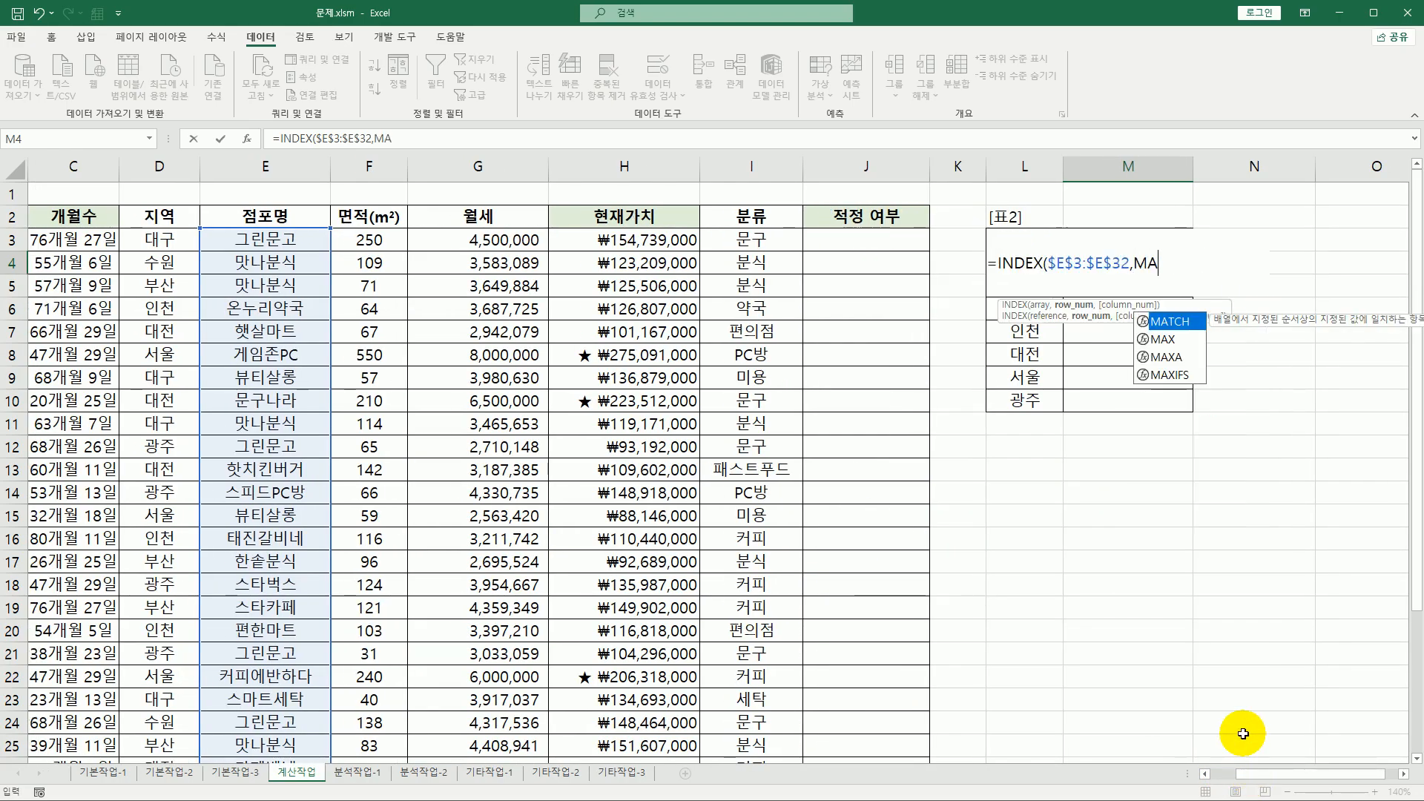
type("TCH")
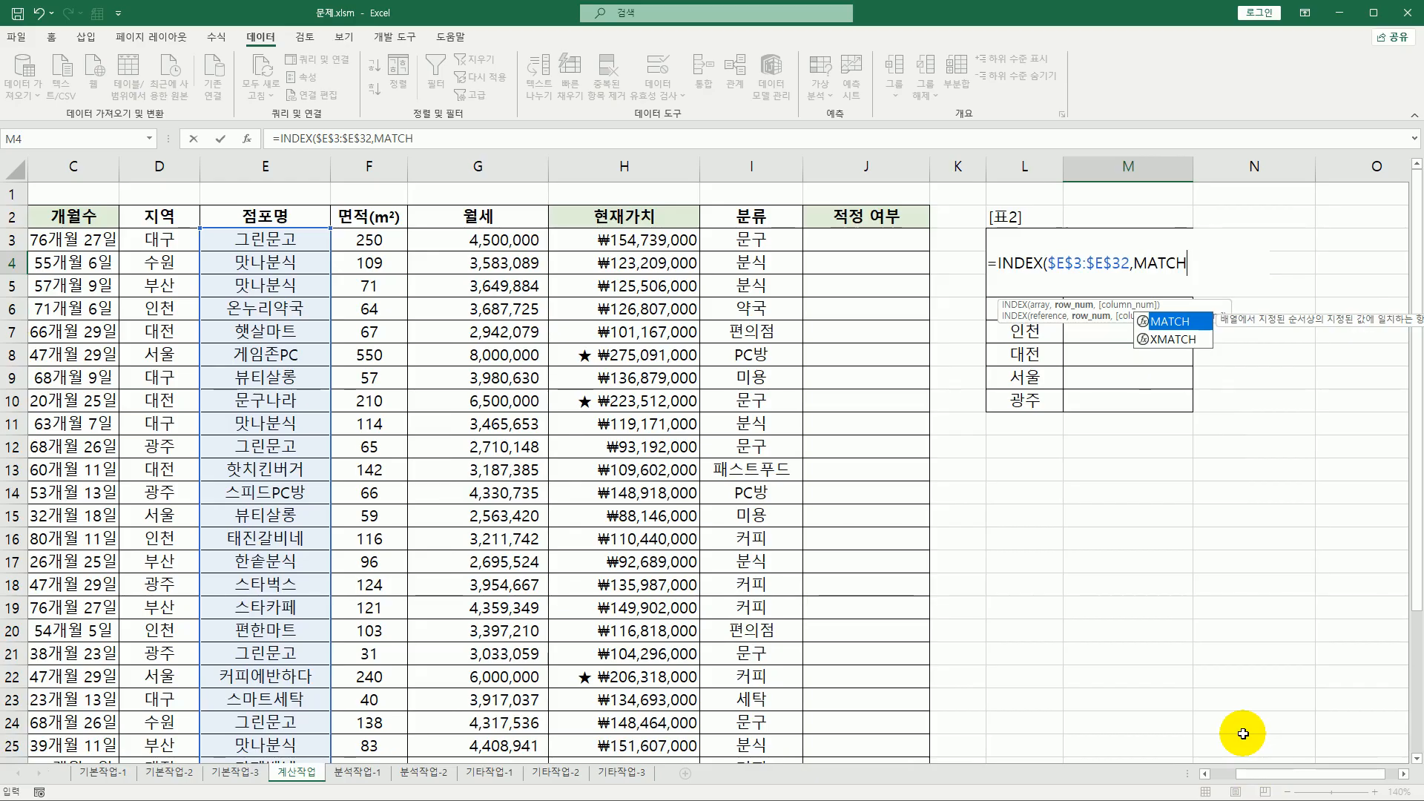
type("(")
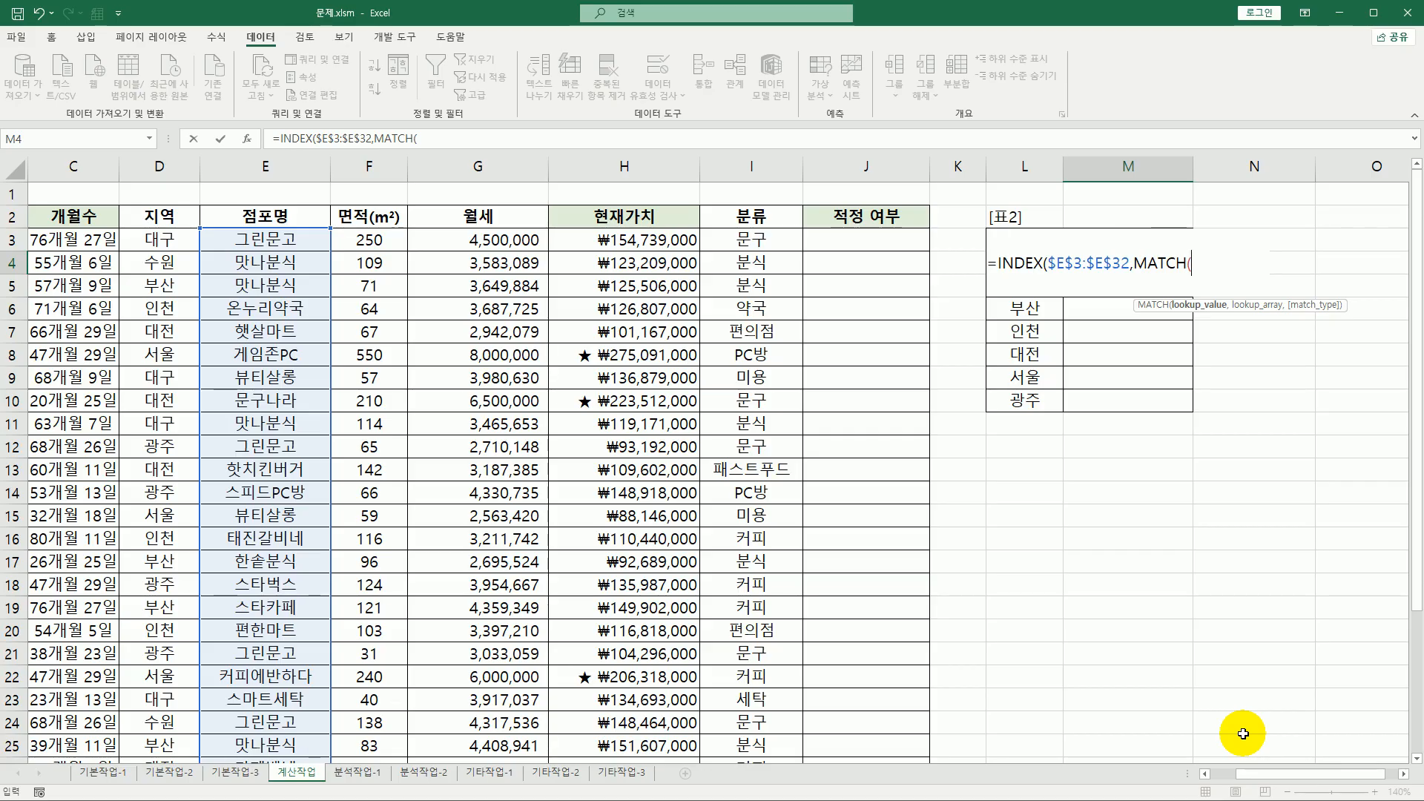
type("MAX((")
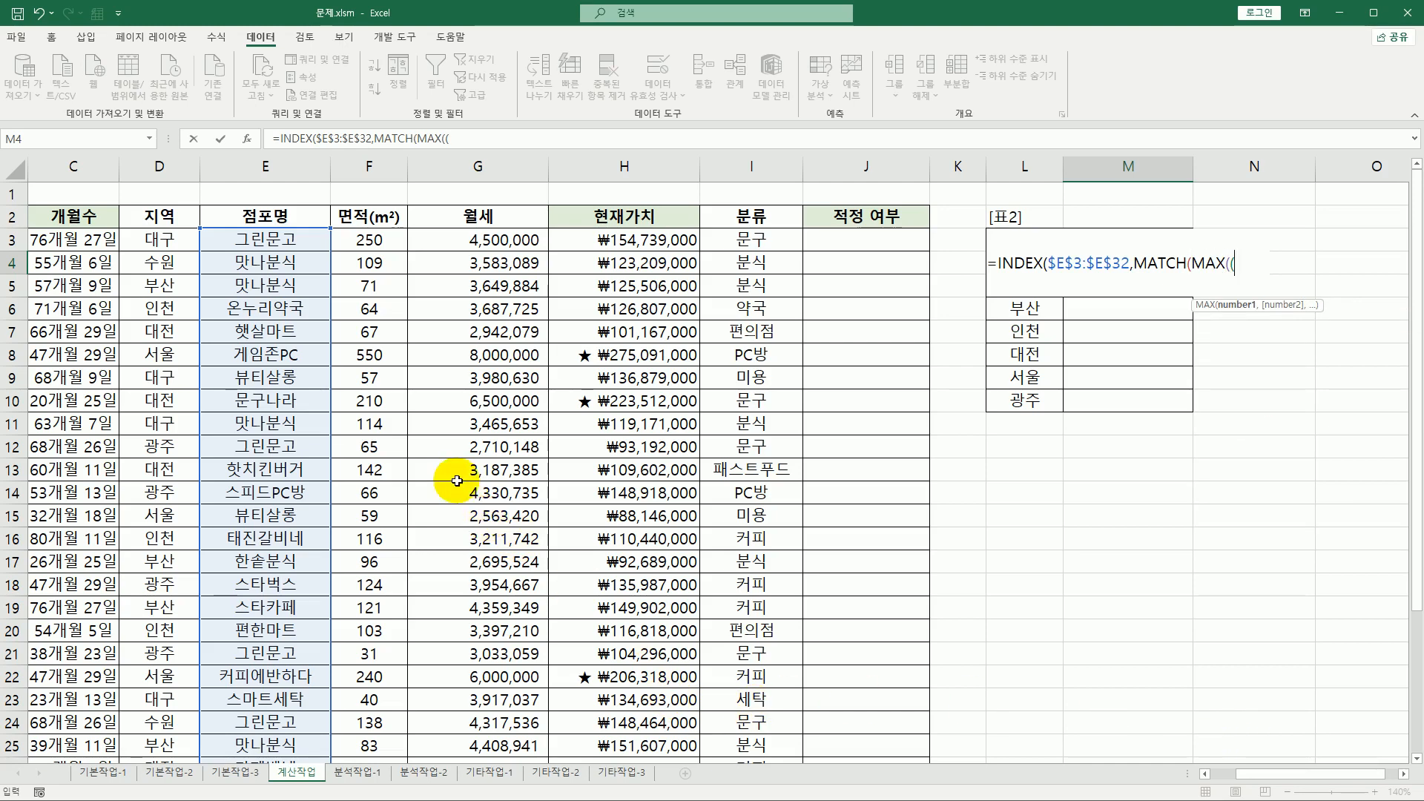
- Give MAX the array condition ($D$3:$D$32=L4)*$F$3:$F$32 and close it to continue with the MATCH lookup array
left_click_drag(160, 238, 181, 735)
key("F4")
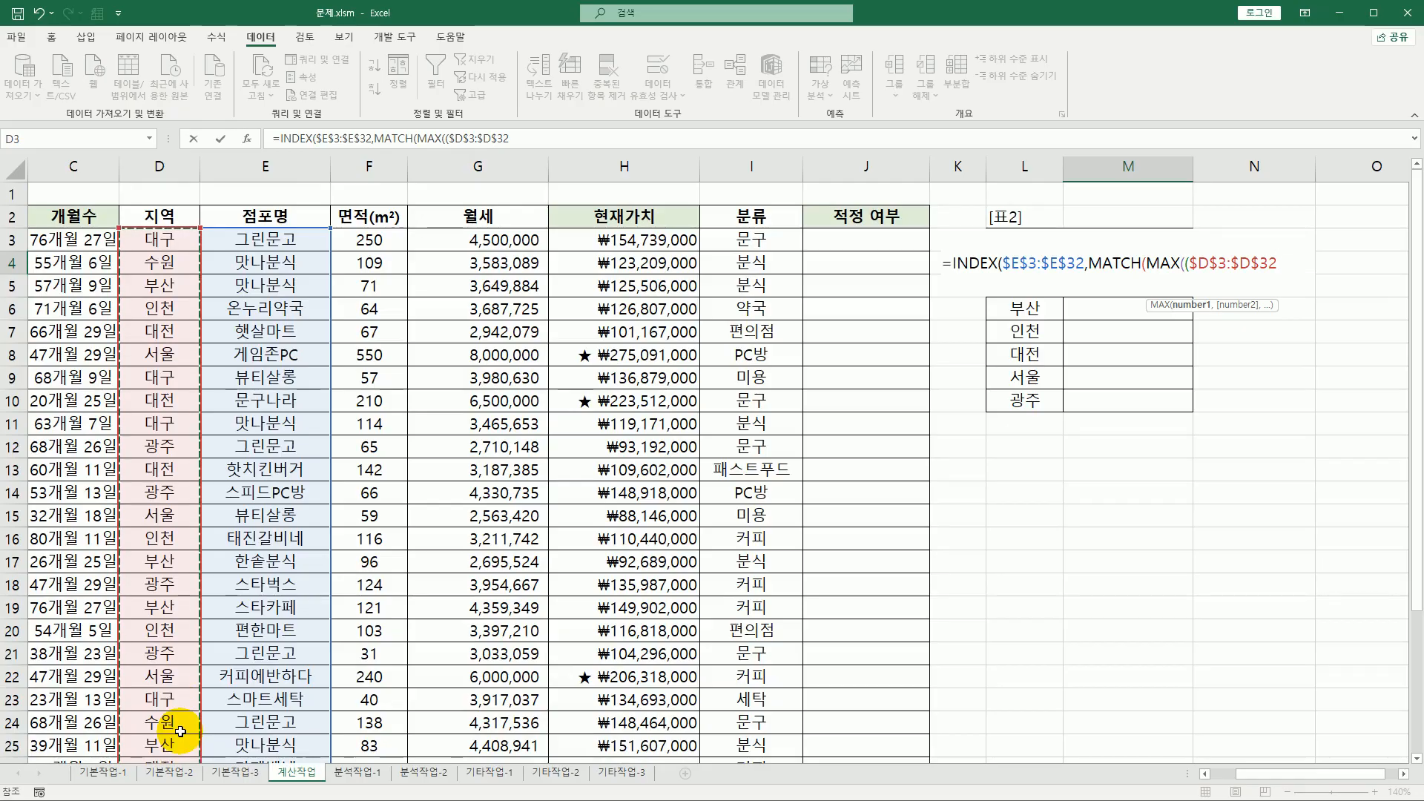
type("=")
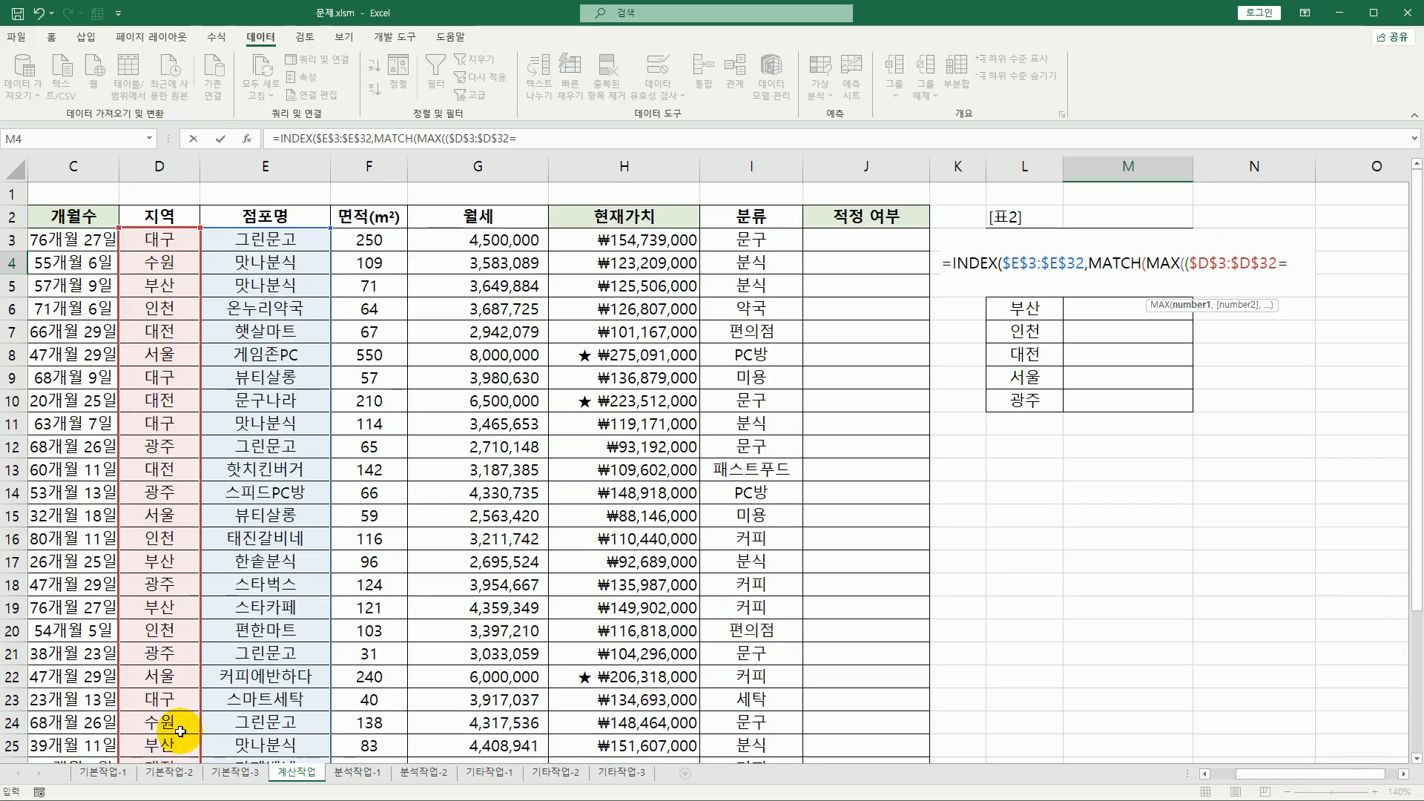
left_click(1019, 260)
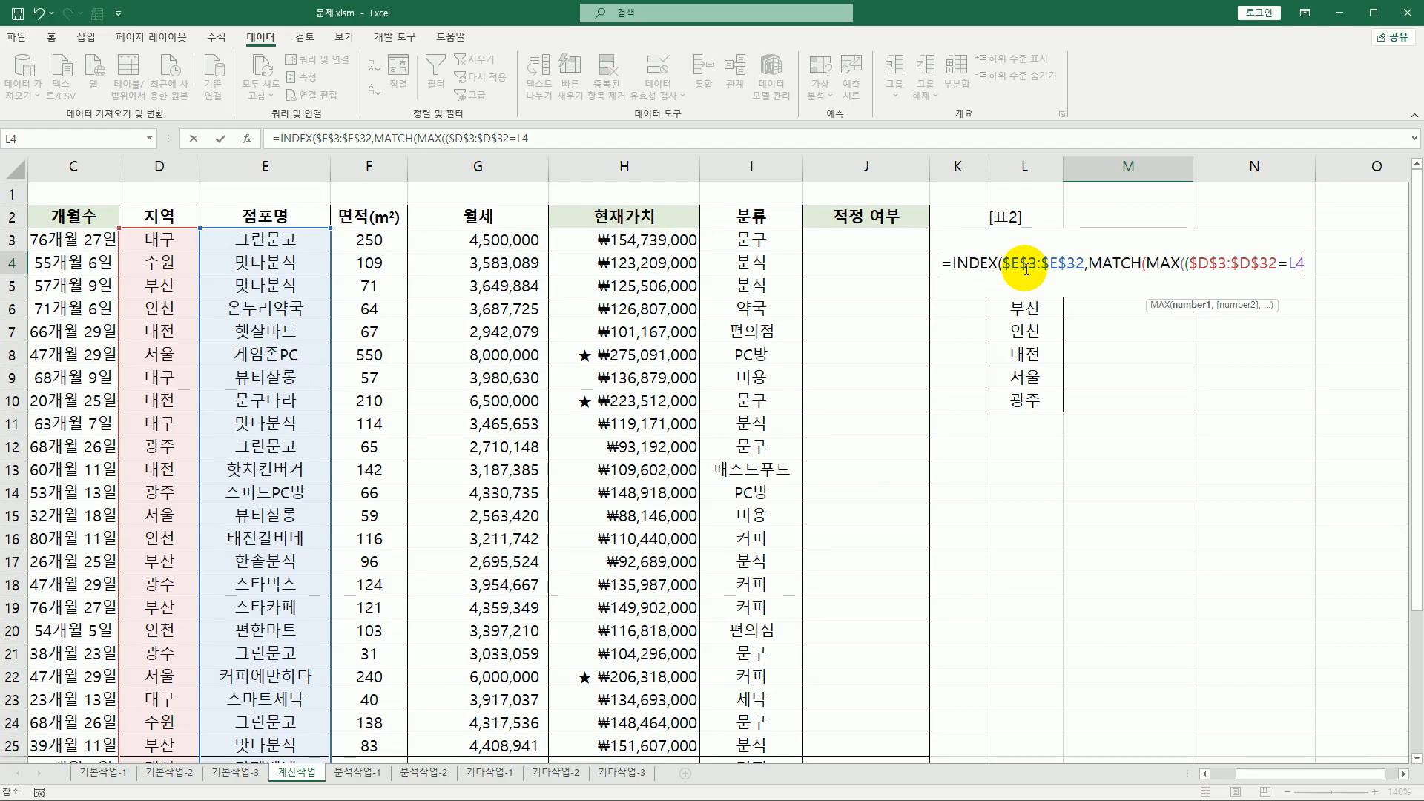
type(")*")
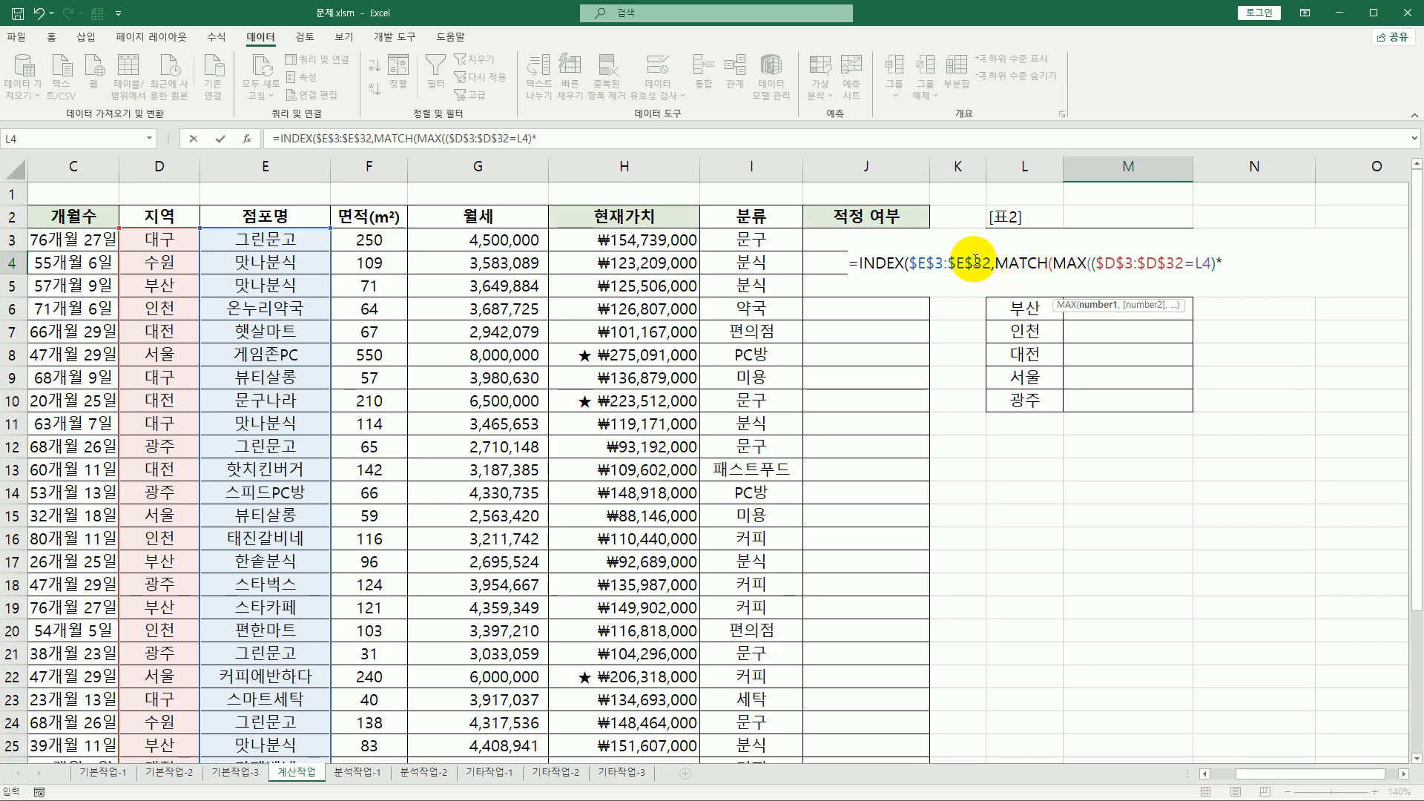
left_click(389, 240)
left_click_drag(389, 241, 377, 723)
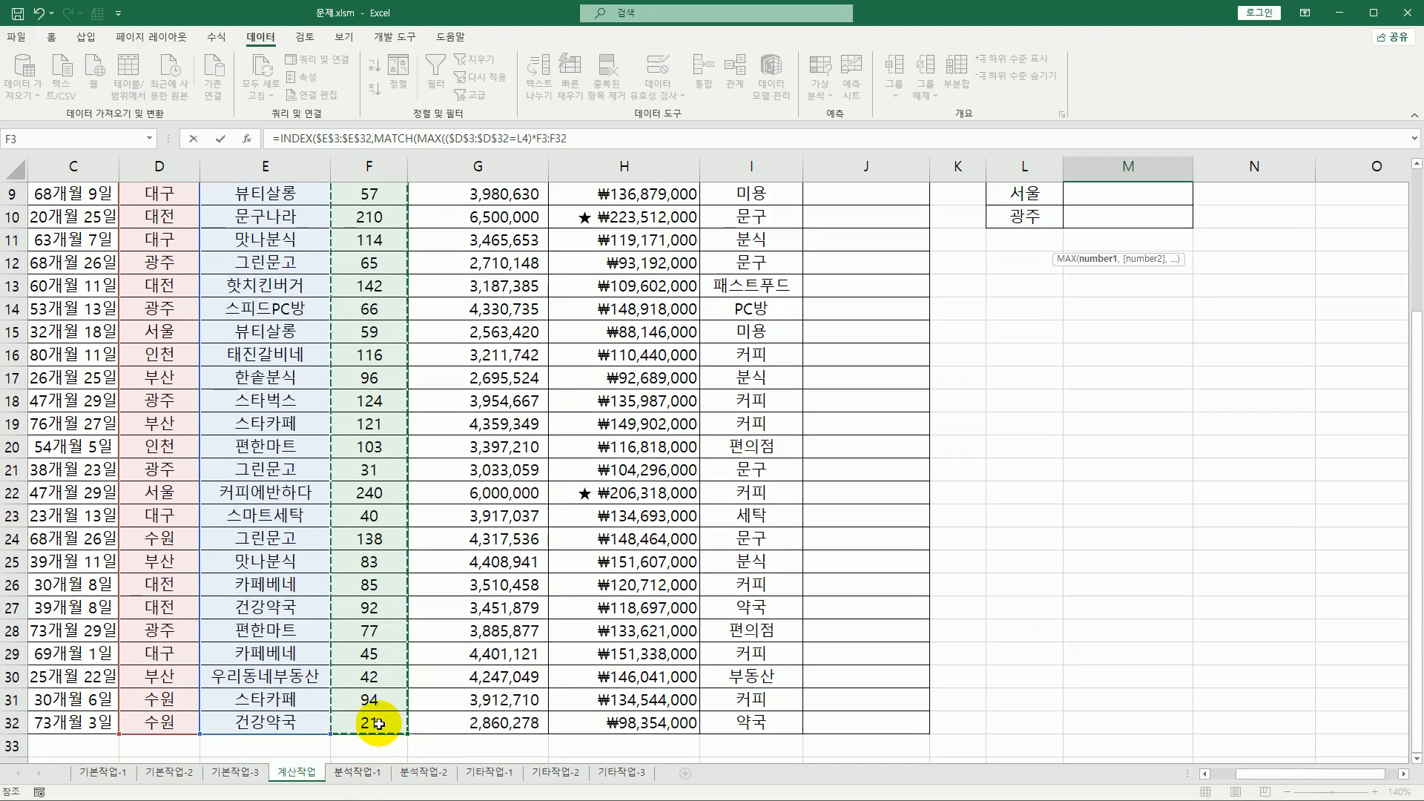
key("F4")
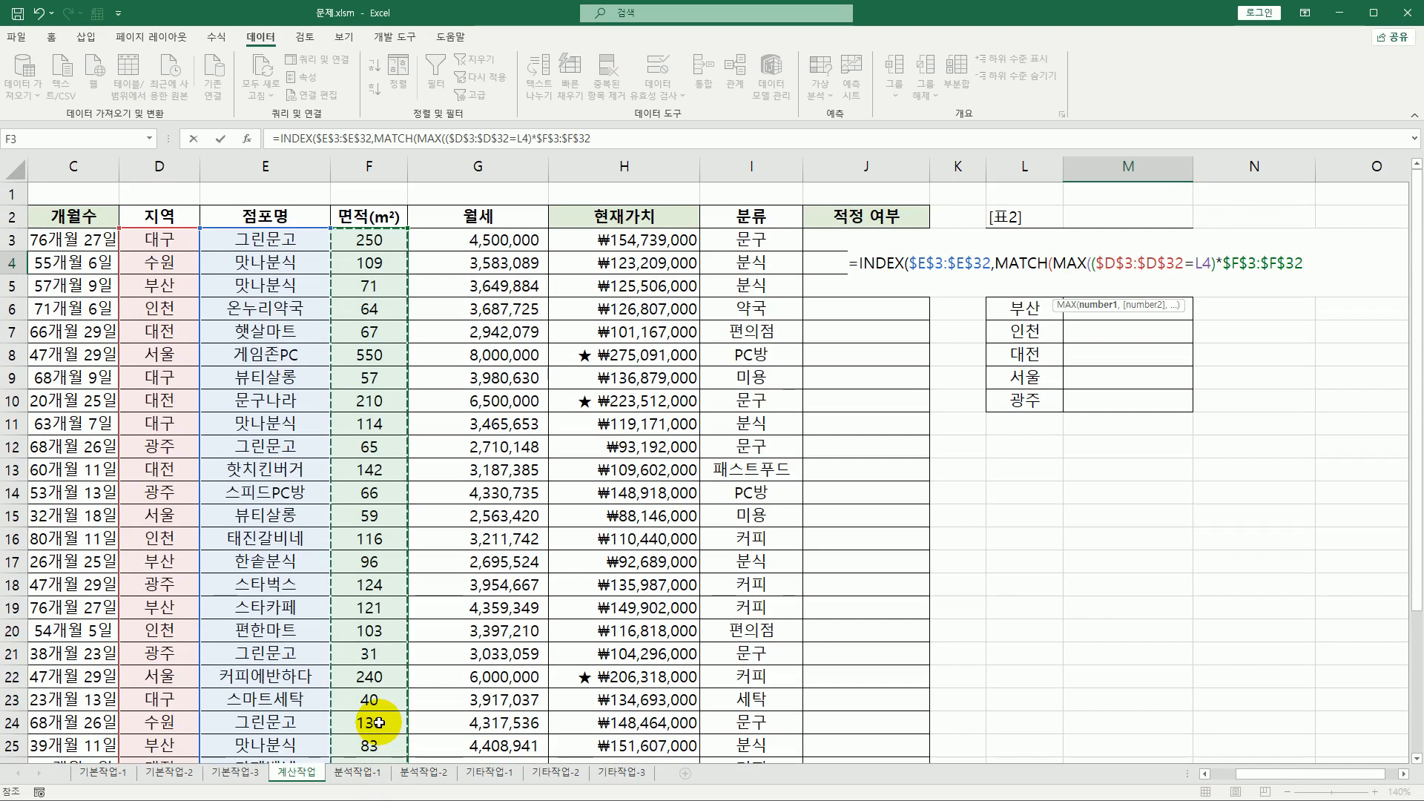
type("),")
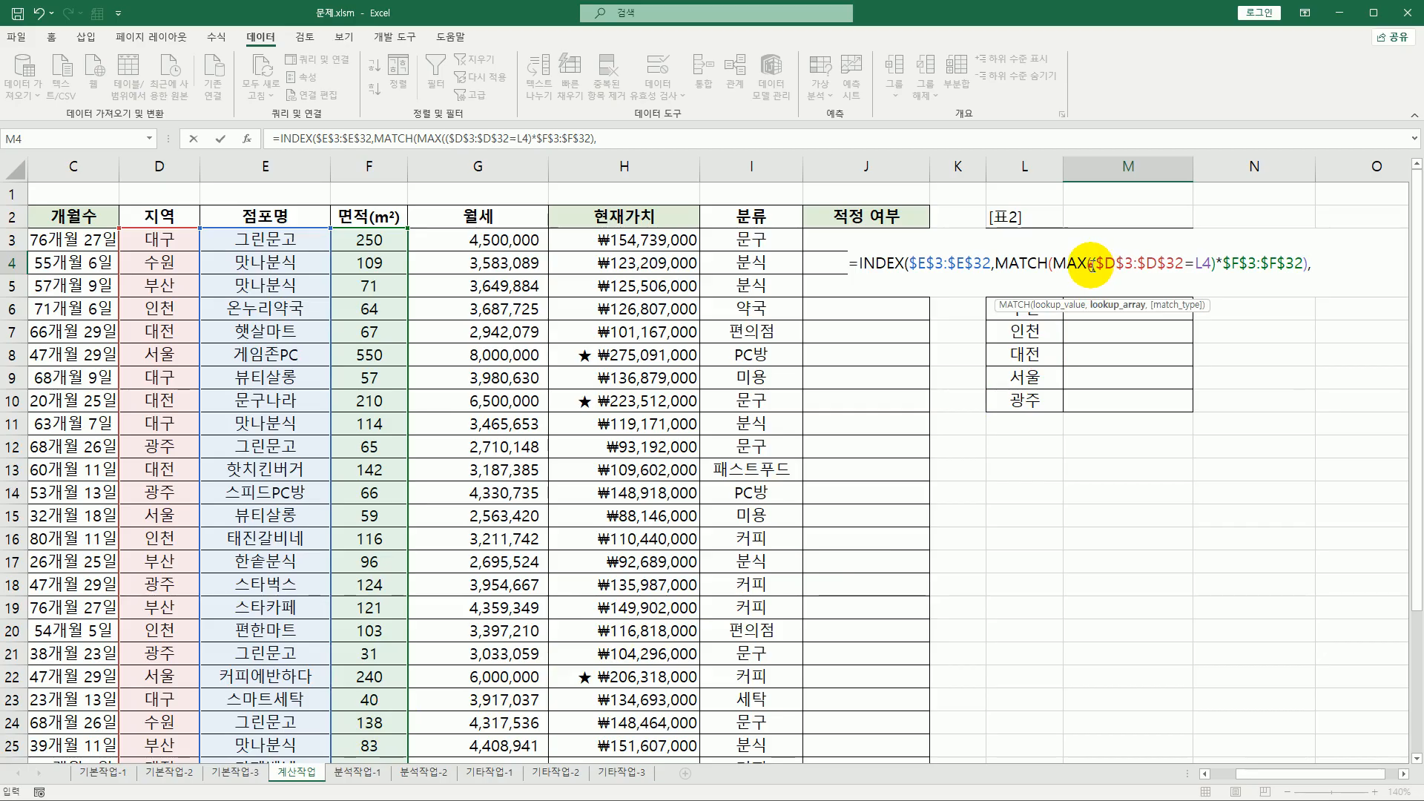
- Copy MAX's condition ($D$3:$D$32=L4)*$F$3:$F$32 into the M4 formula as the MATCH lookup array
left_click_drag(1089, 266, 1307, 273)
key("ctrl+c")
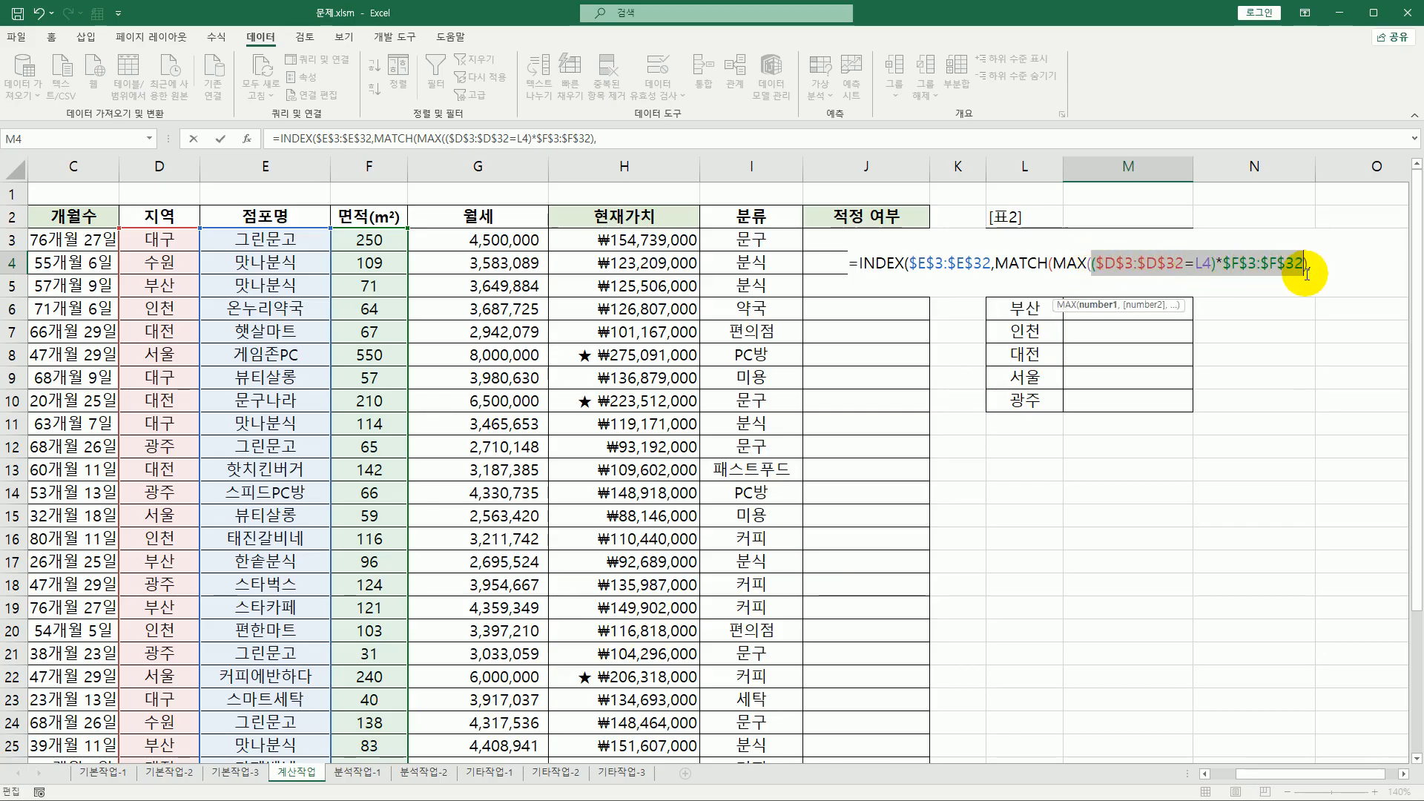
left_click(1324, 267)
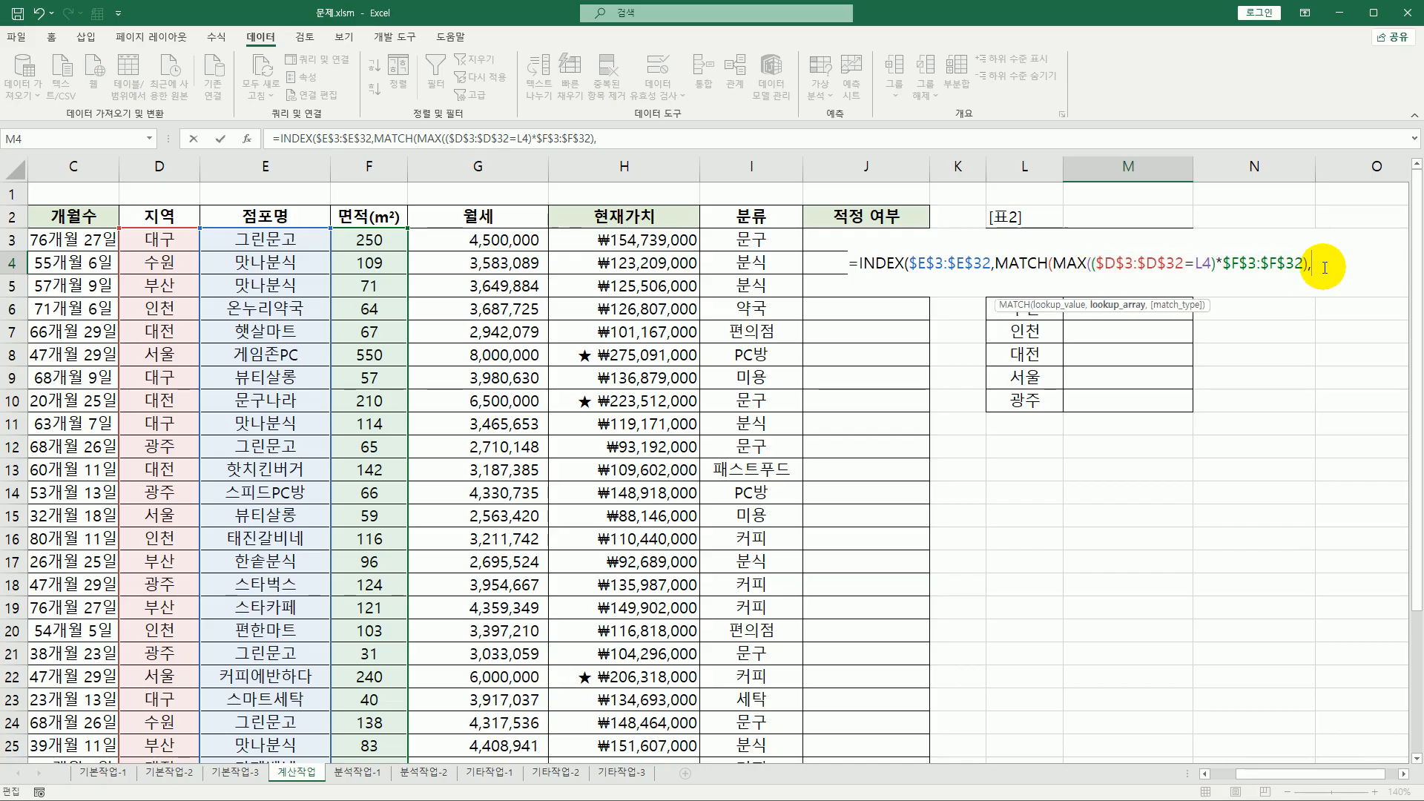
key("ctrl+v")
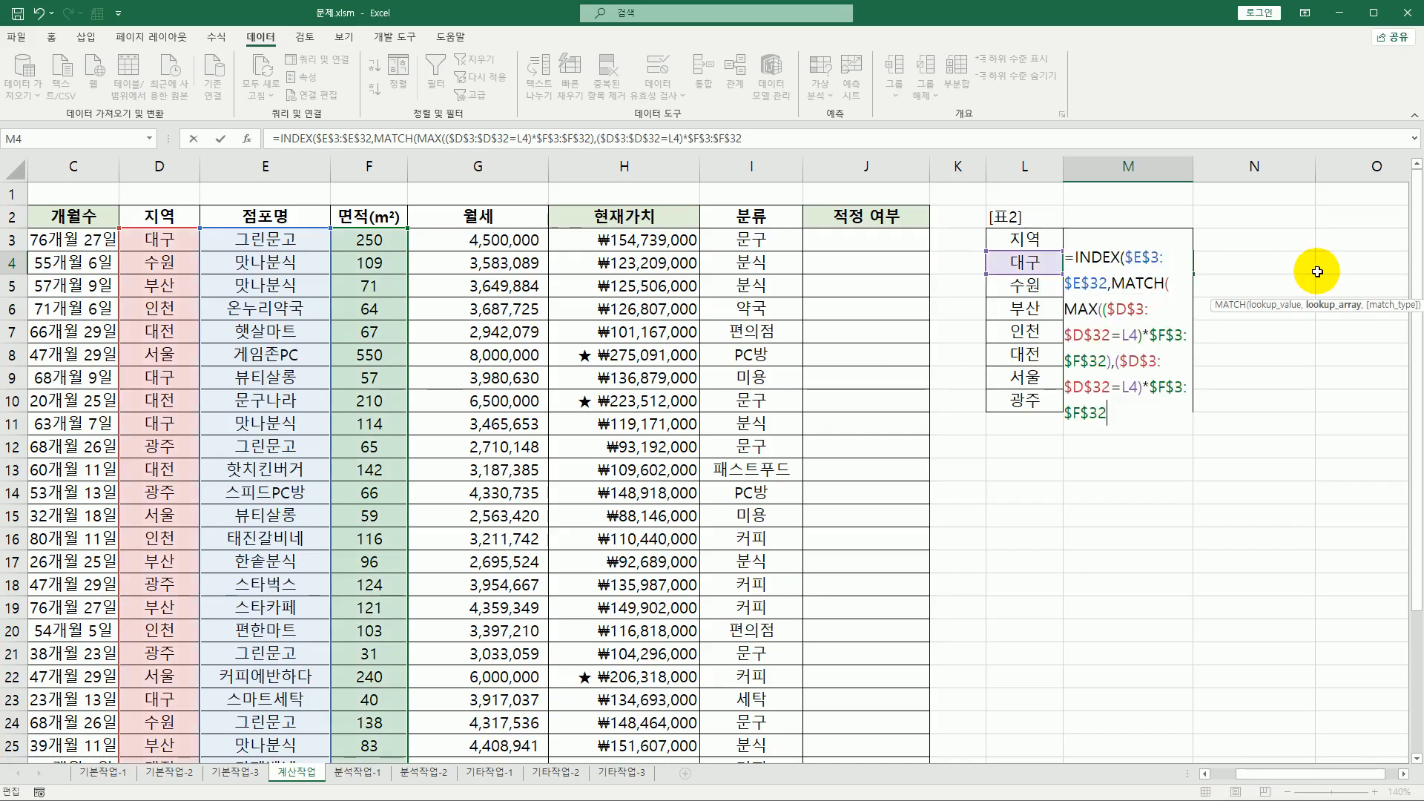
- Set the MATCH type to exact match (0) and close both the MATCH and INDEX functions
left_click(1112, 413)
type(",")
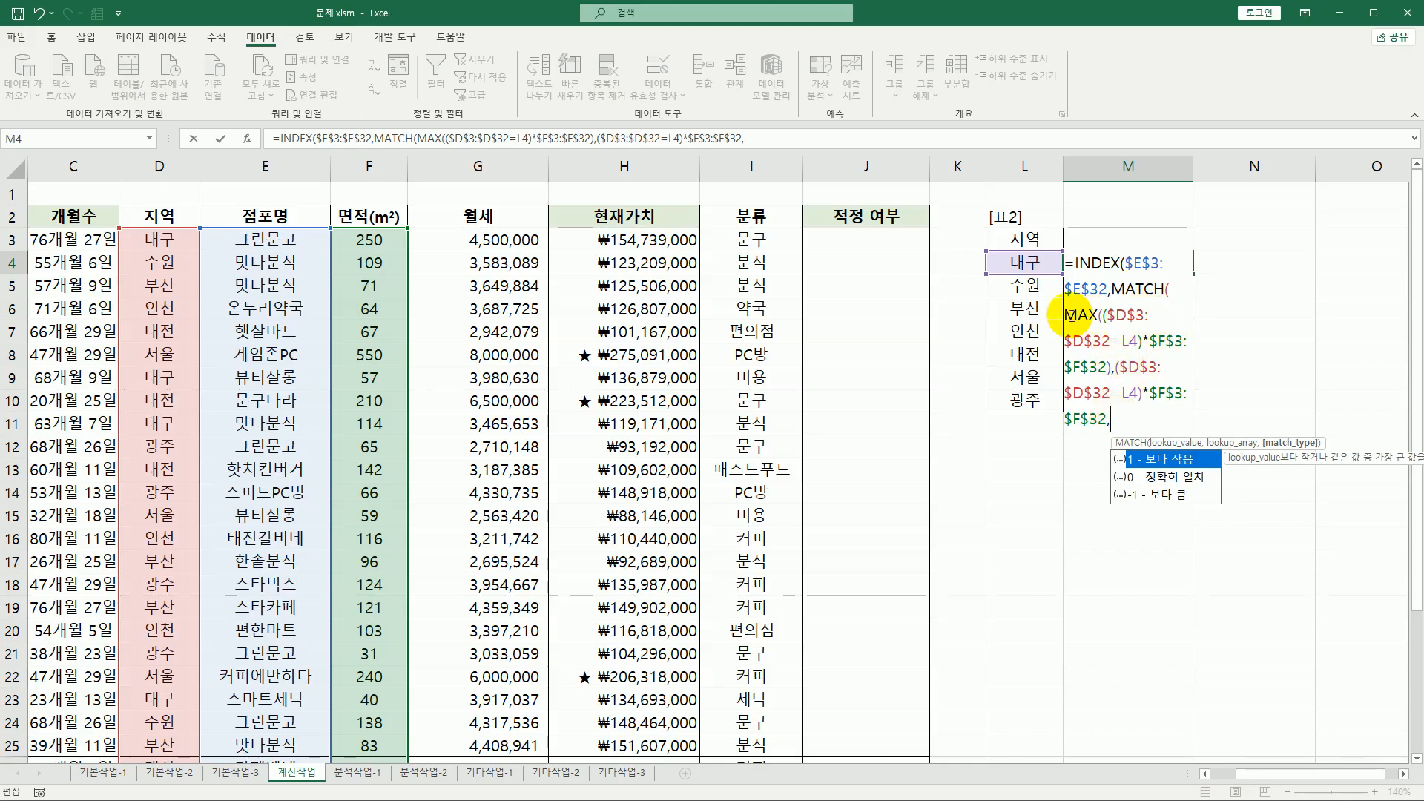
left_click(1157, 477)
double_click(1156, 476)
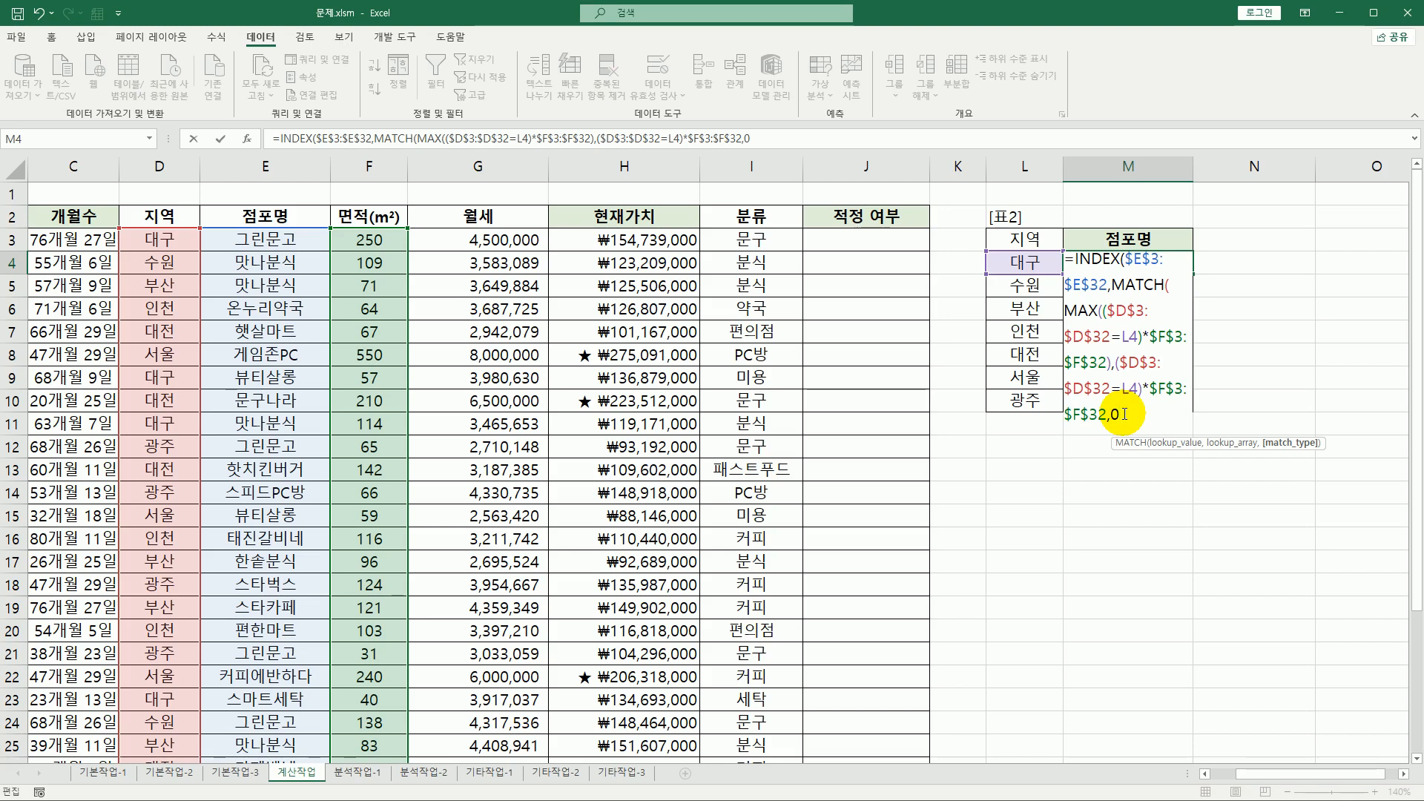
type(")")
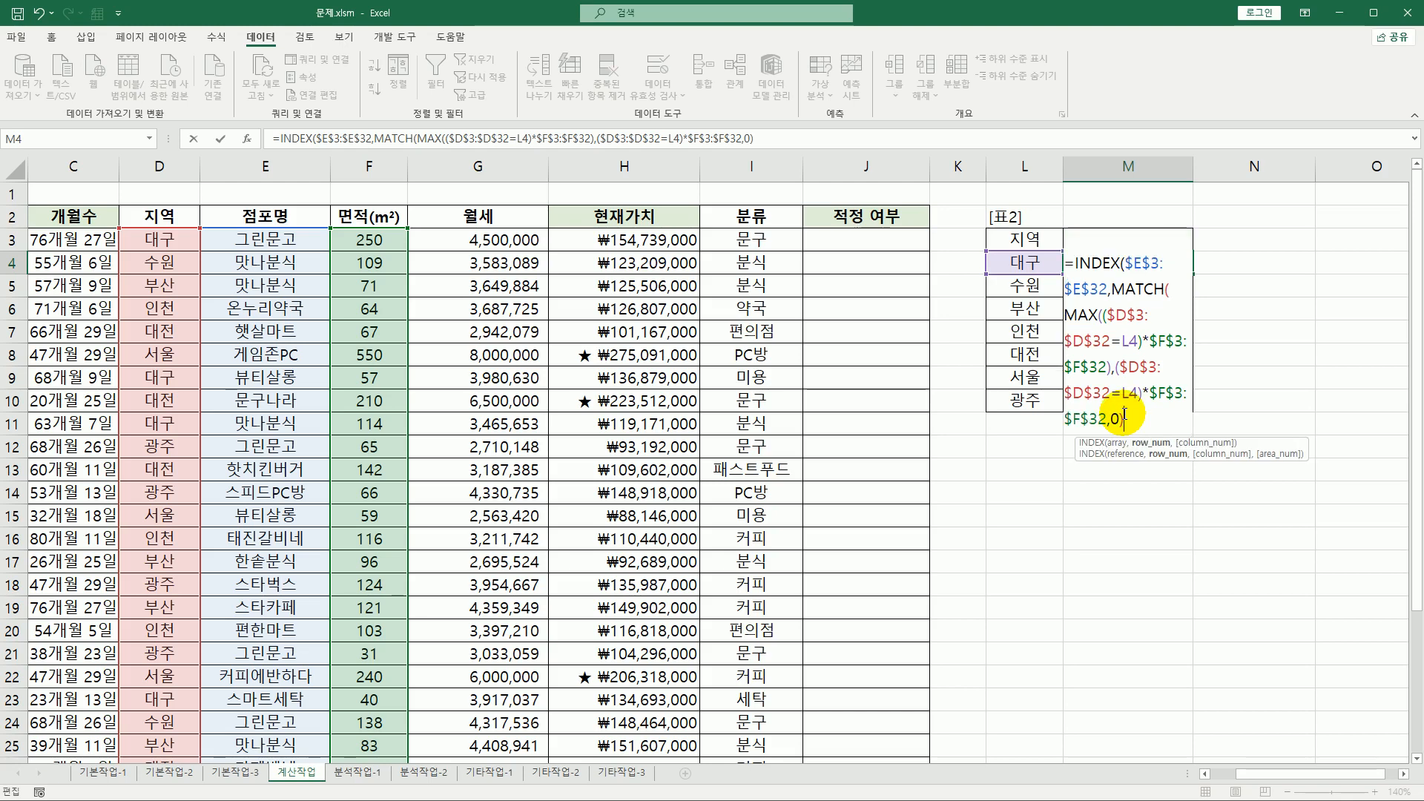
type(")")
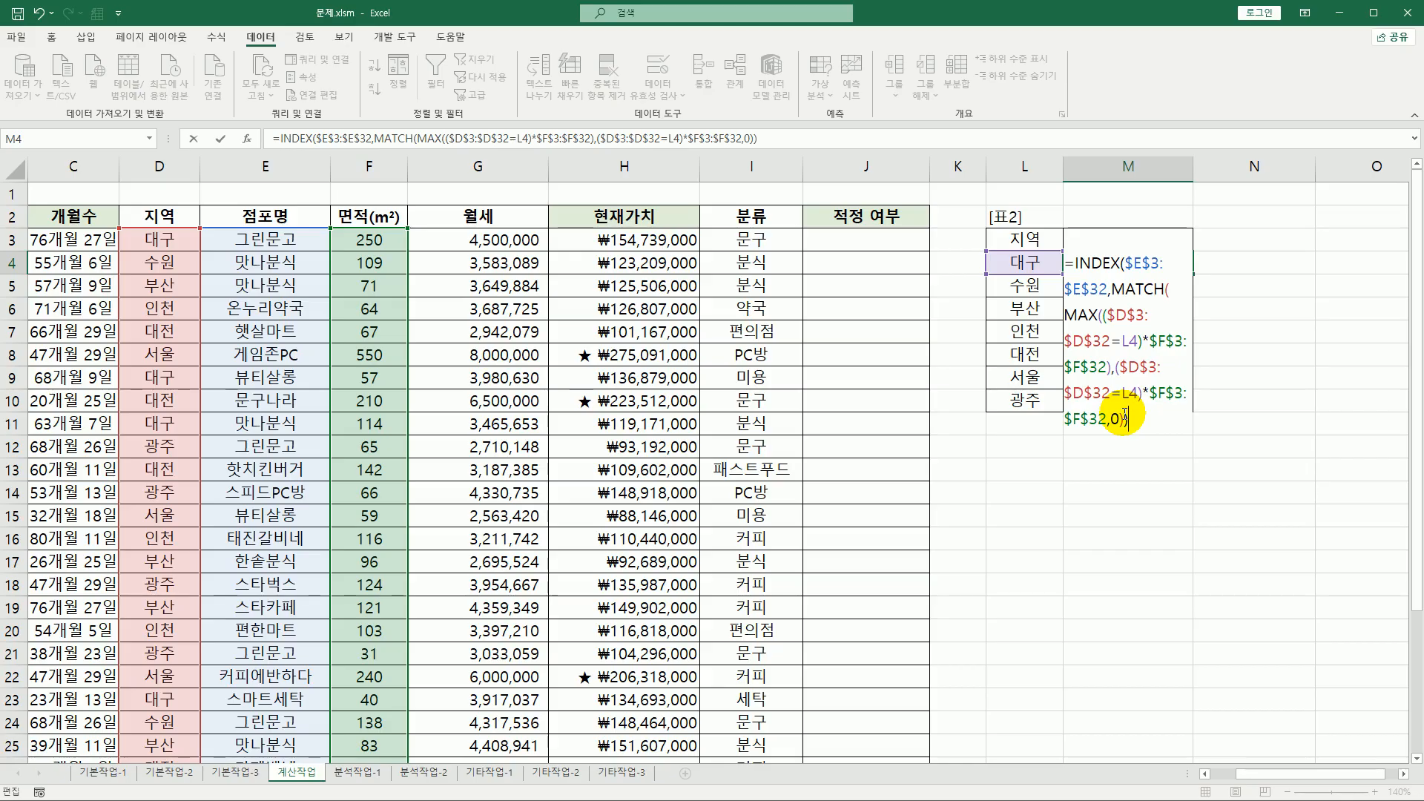
- Enter the M4 formula as an array formula and fill it down to M10 of the 점포명 column
key("ctrl+shift+Return")
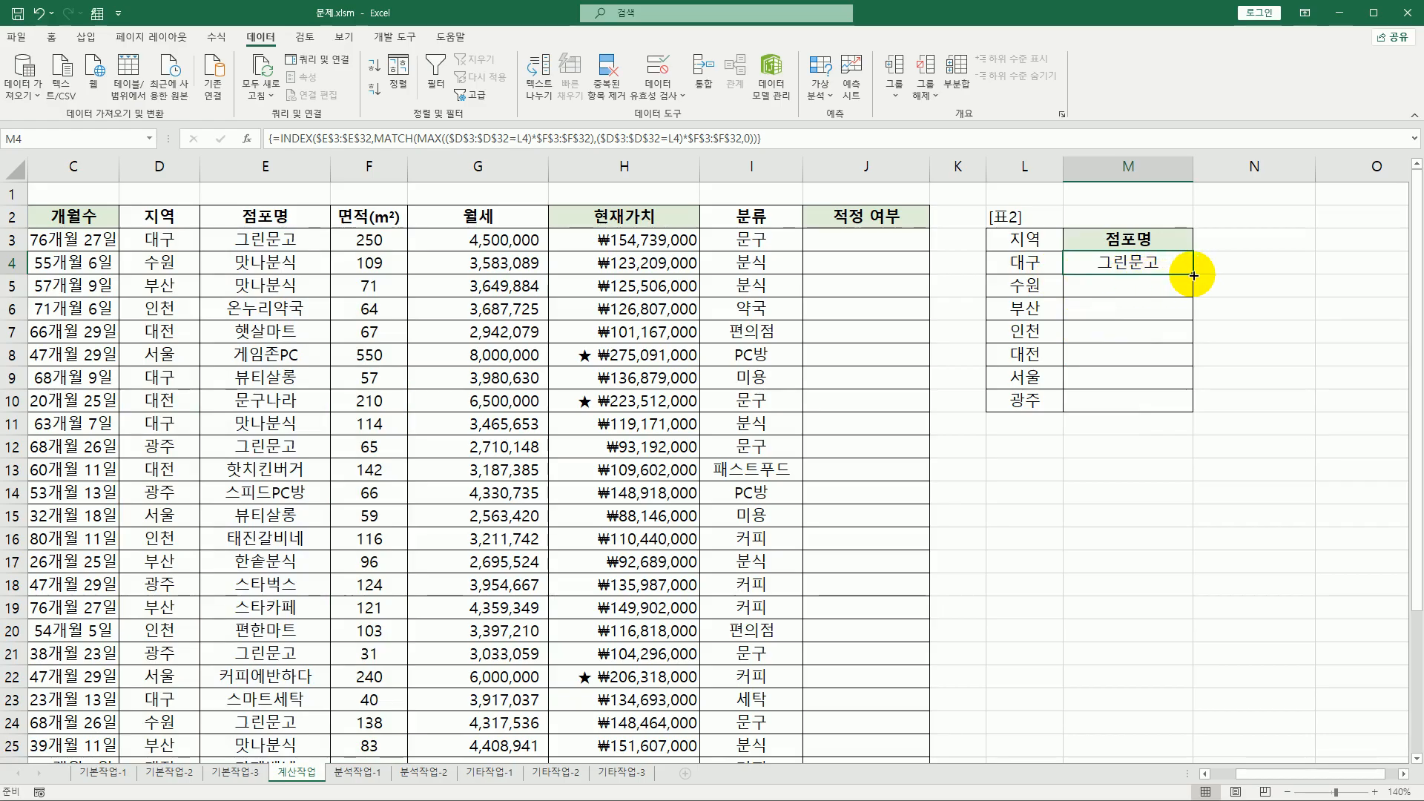
left_click_drag(1193, 275, 1175, 409)
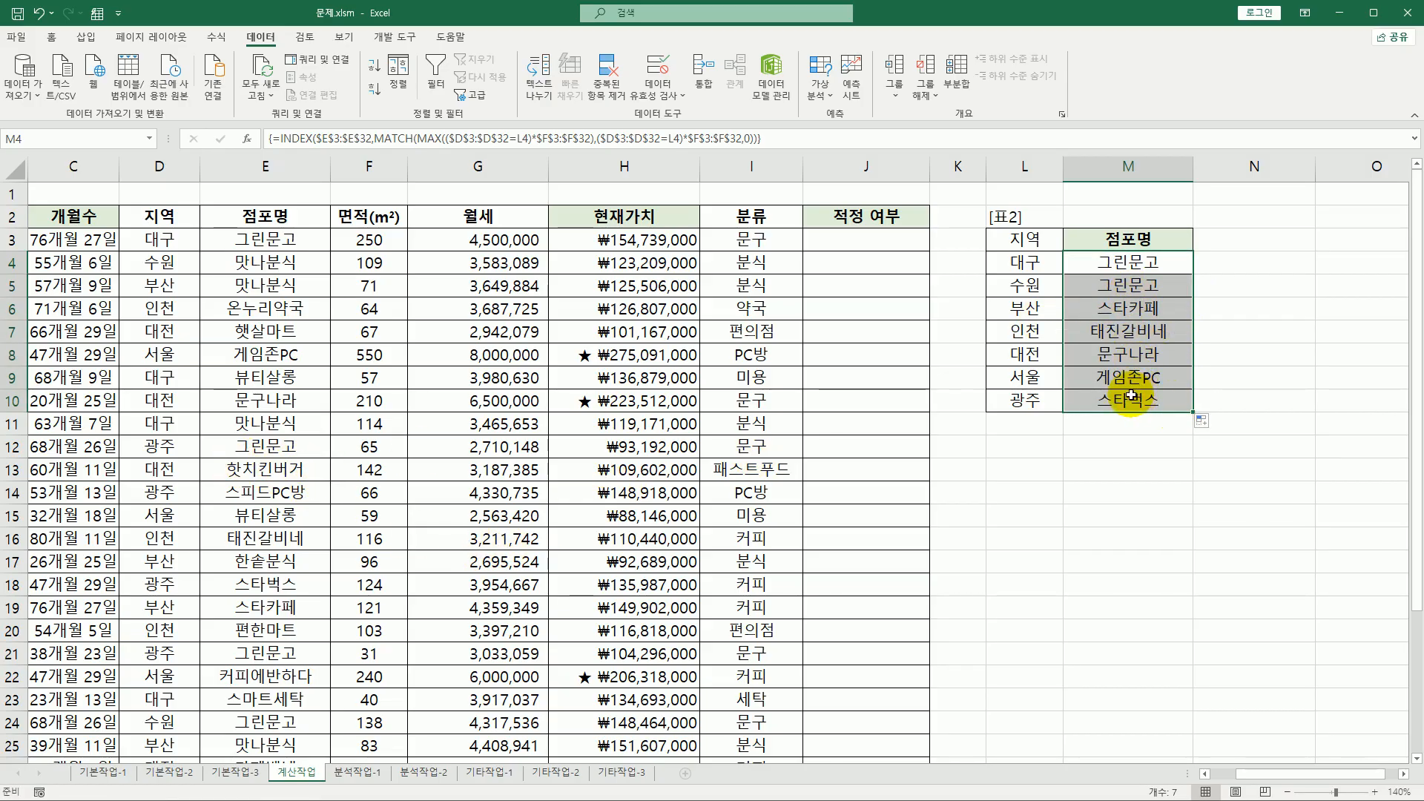
left_click(1125, 286)
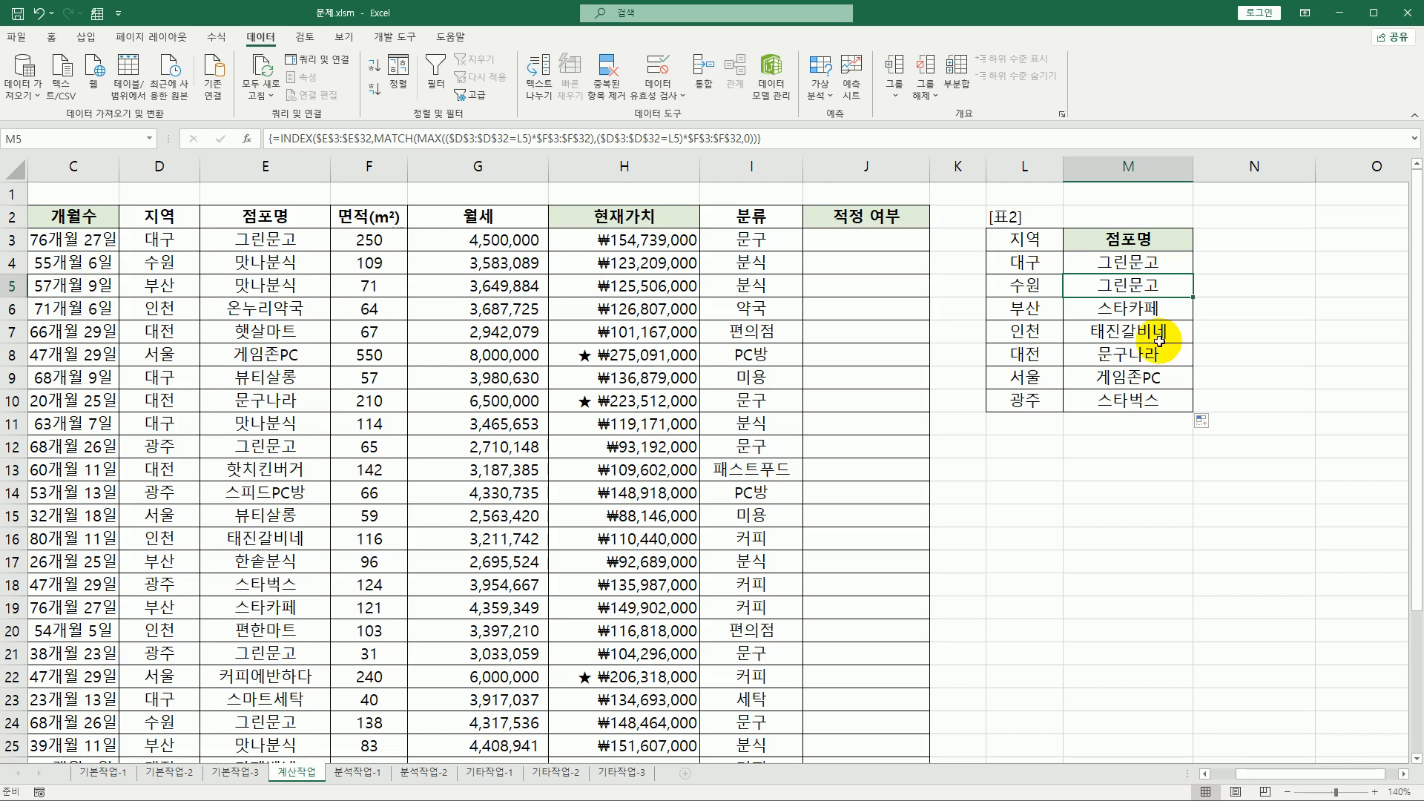
- From cell J3 of the 적정 여부 column, open the Visual Basic editor and insert a new module
left_click(875, 248)
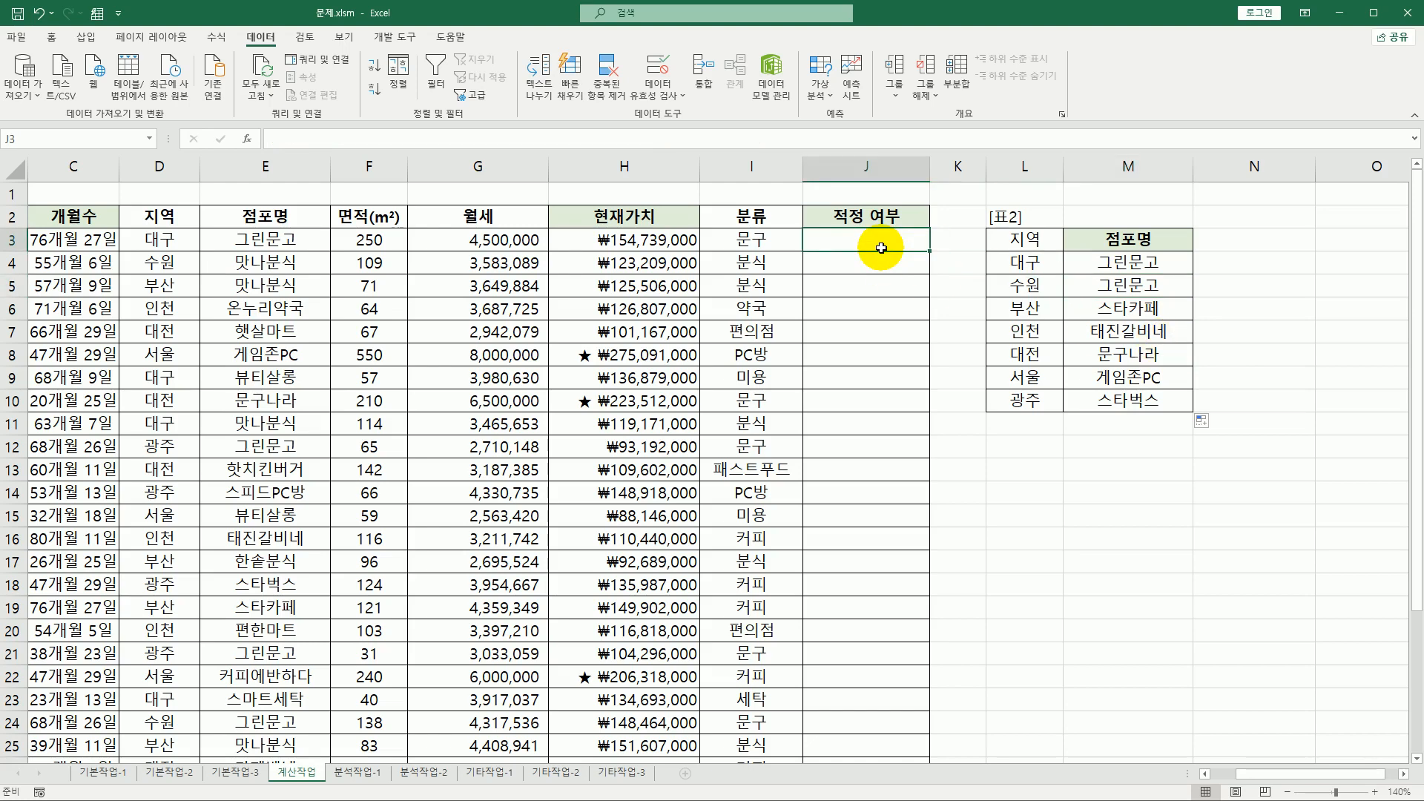
left_click(395, 41)
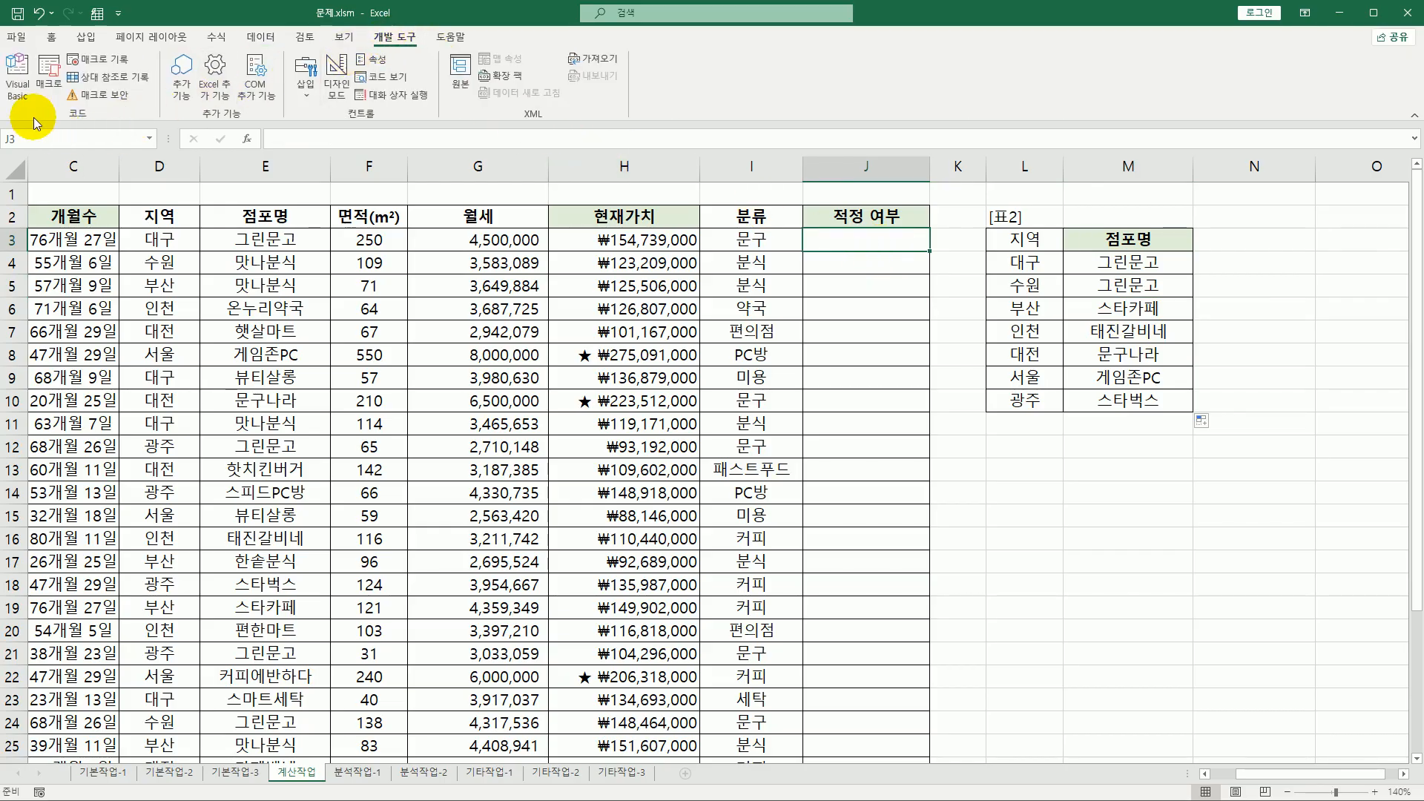
left_click(17, 81)
left_click(799, 200)
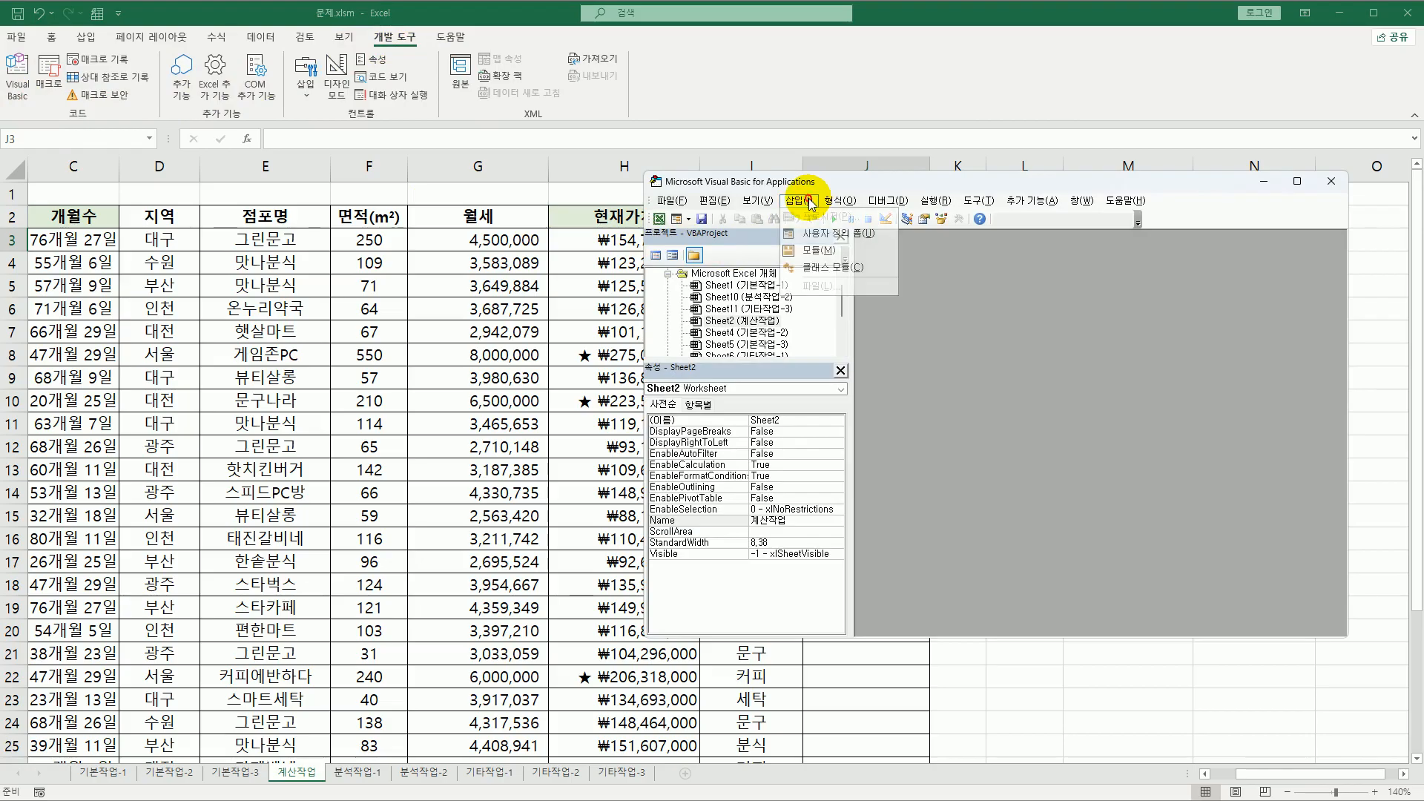
left_click(815, 250)
left_click_drag(886, 179, 337, 111)
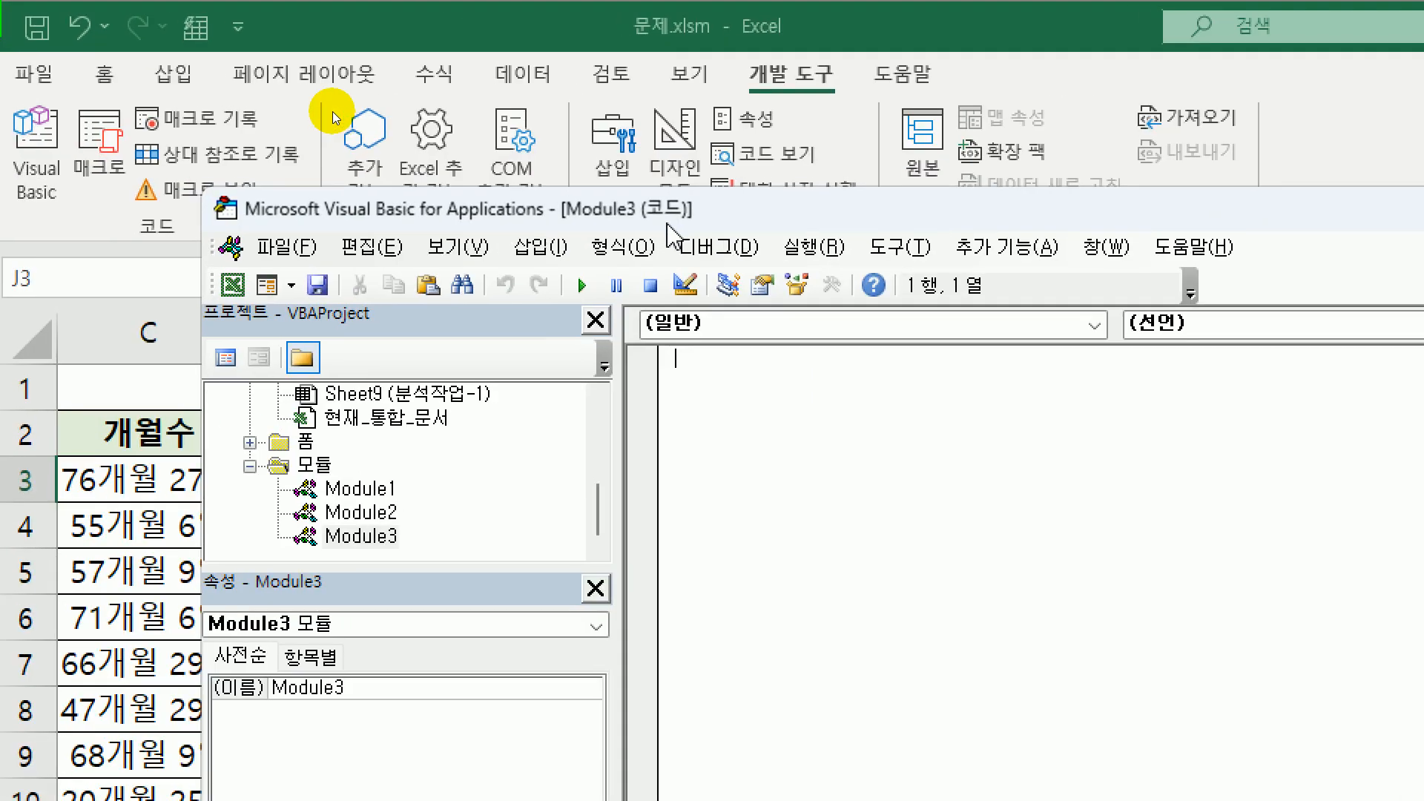
- Declare a public function fn적정 with the arguments 월세 and 면적 in the new module
type("PUB")
type("LIC FUNCTION fn")
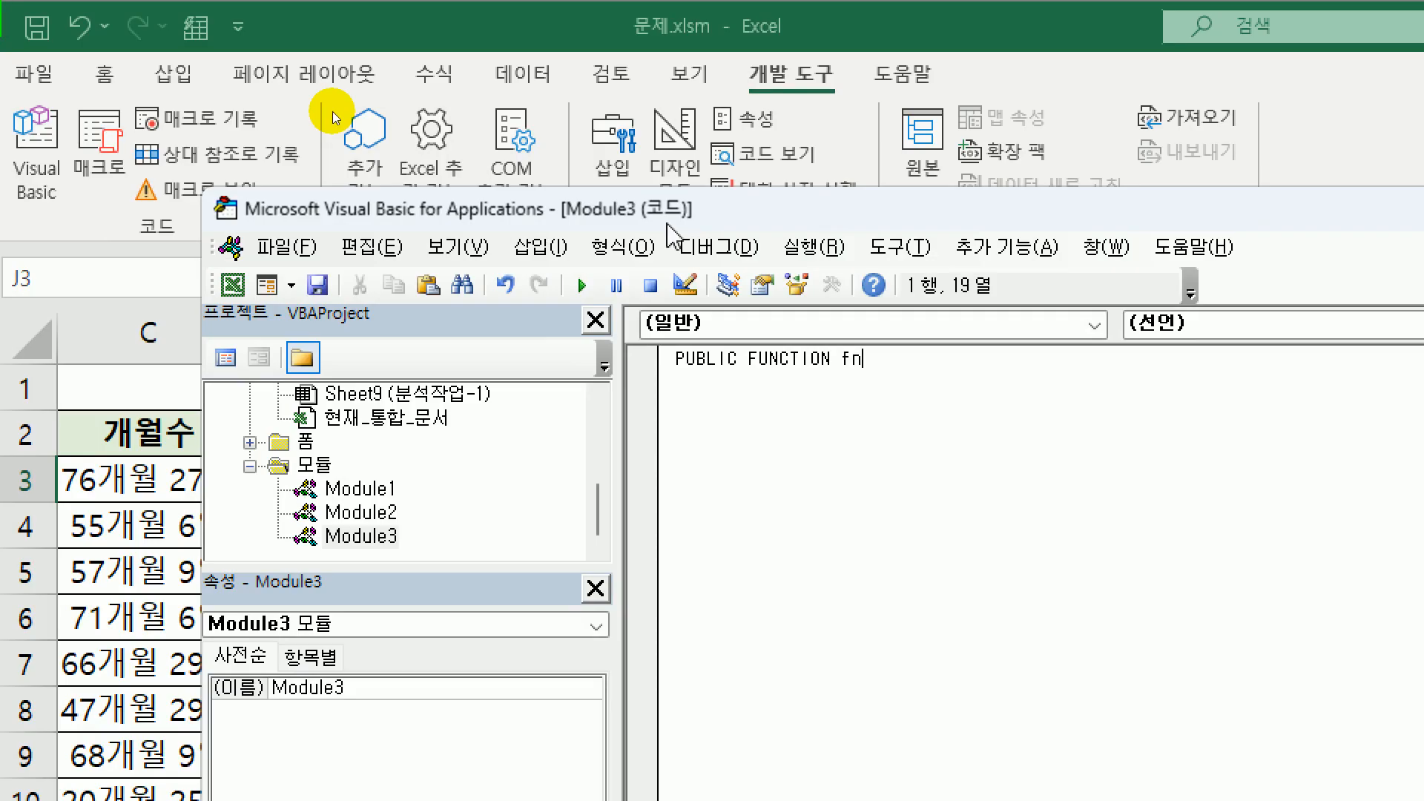
type("적정(월세")
type(", 보")
type("적)")
key("Return")
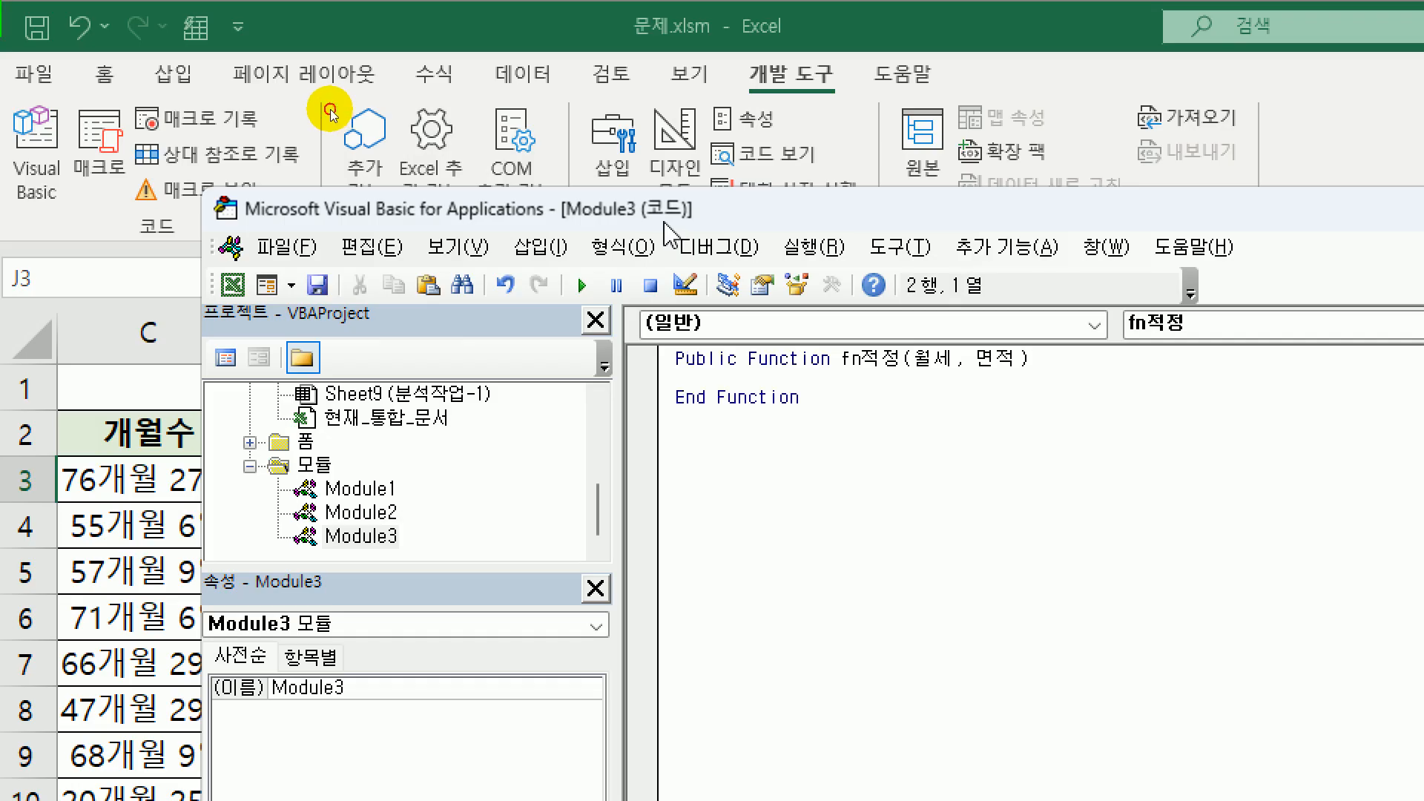
left_click_drag(668, 225, 540, 78)
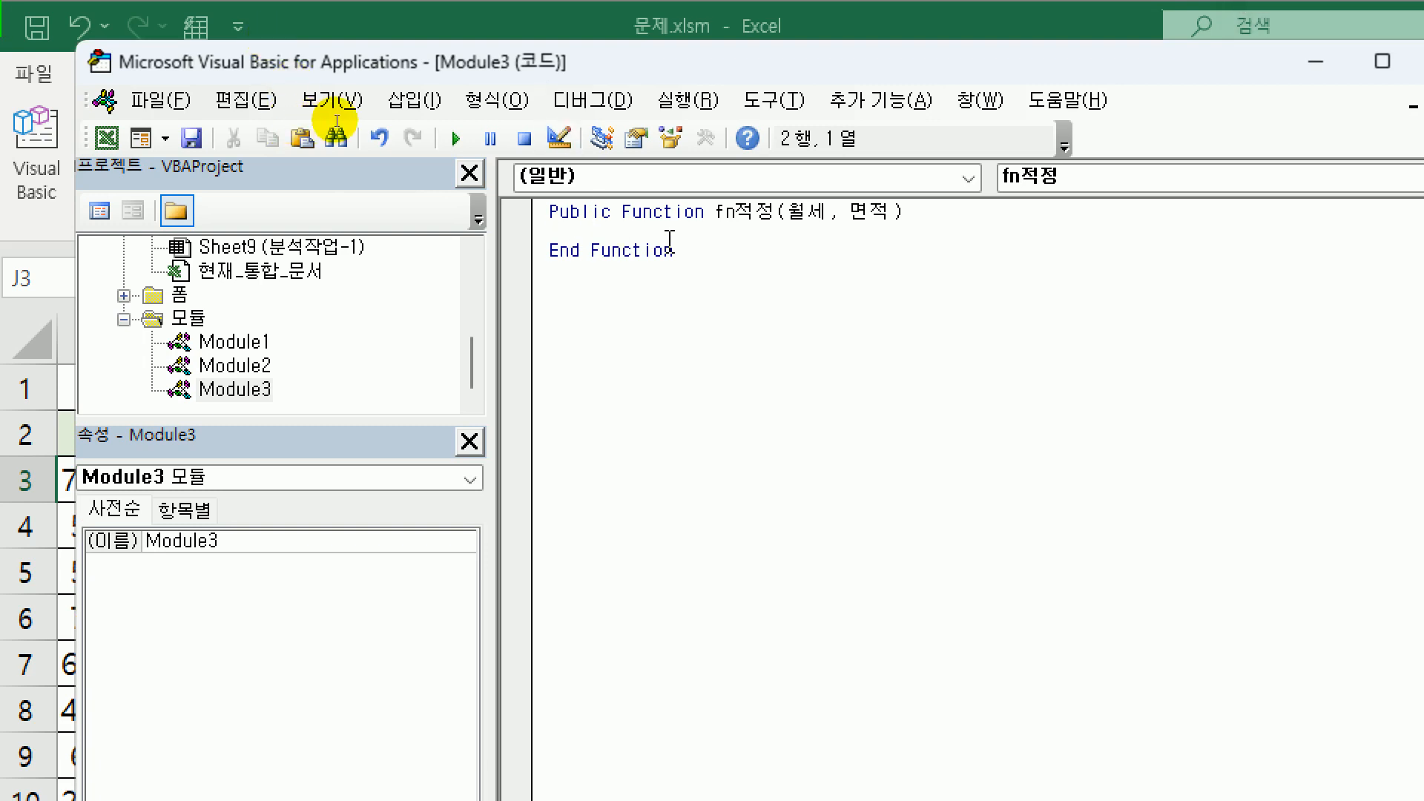
- Add an If branch to fn적정 that returns "우수" when 월세 / 면적 <= 30000
key("Tab")
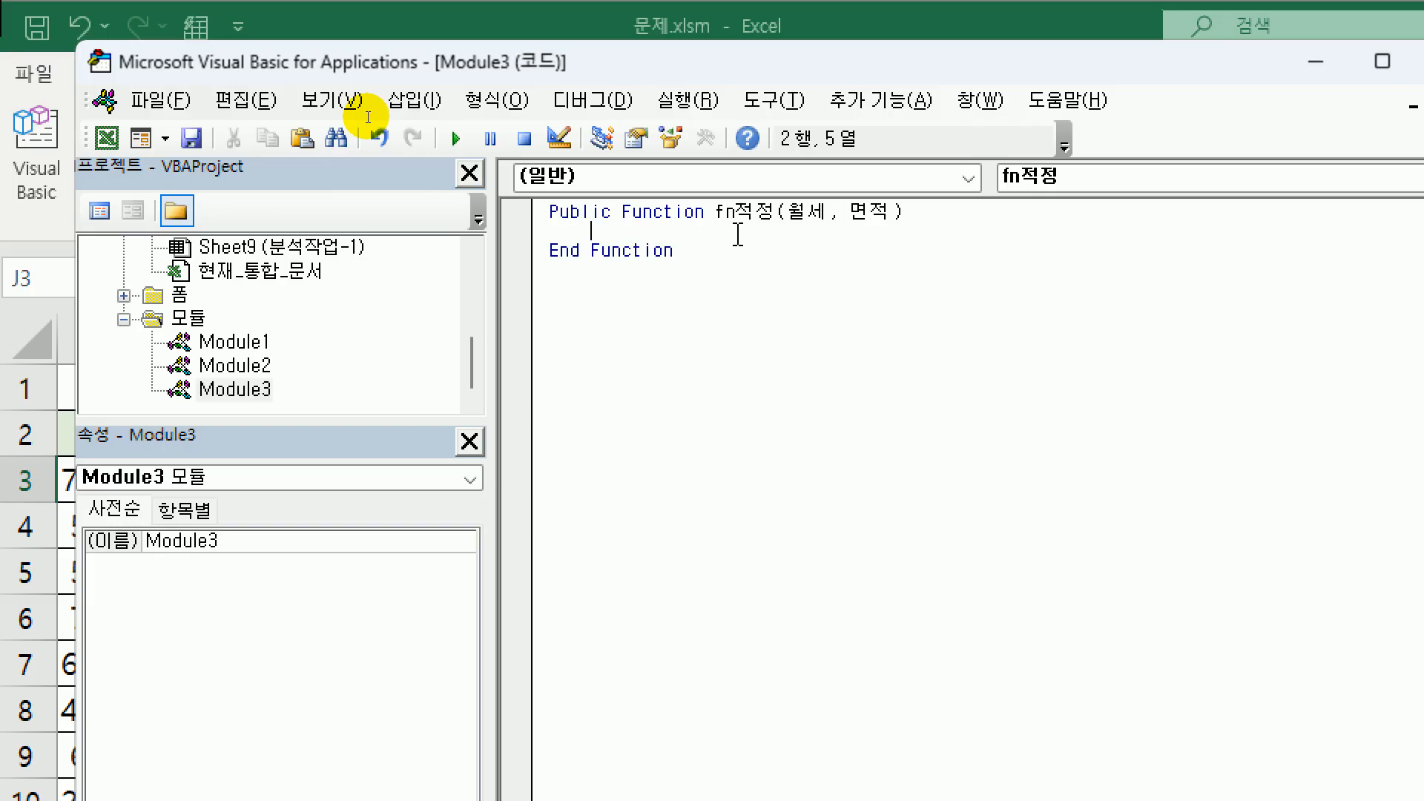
type("if 우")
type("월세/면")
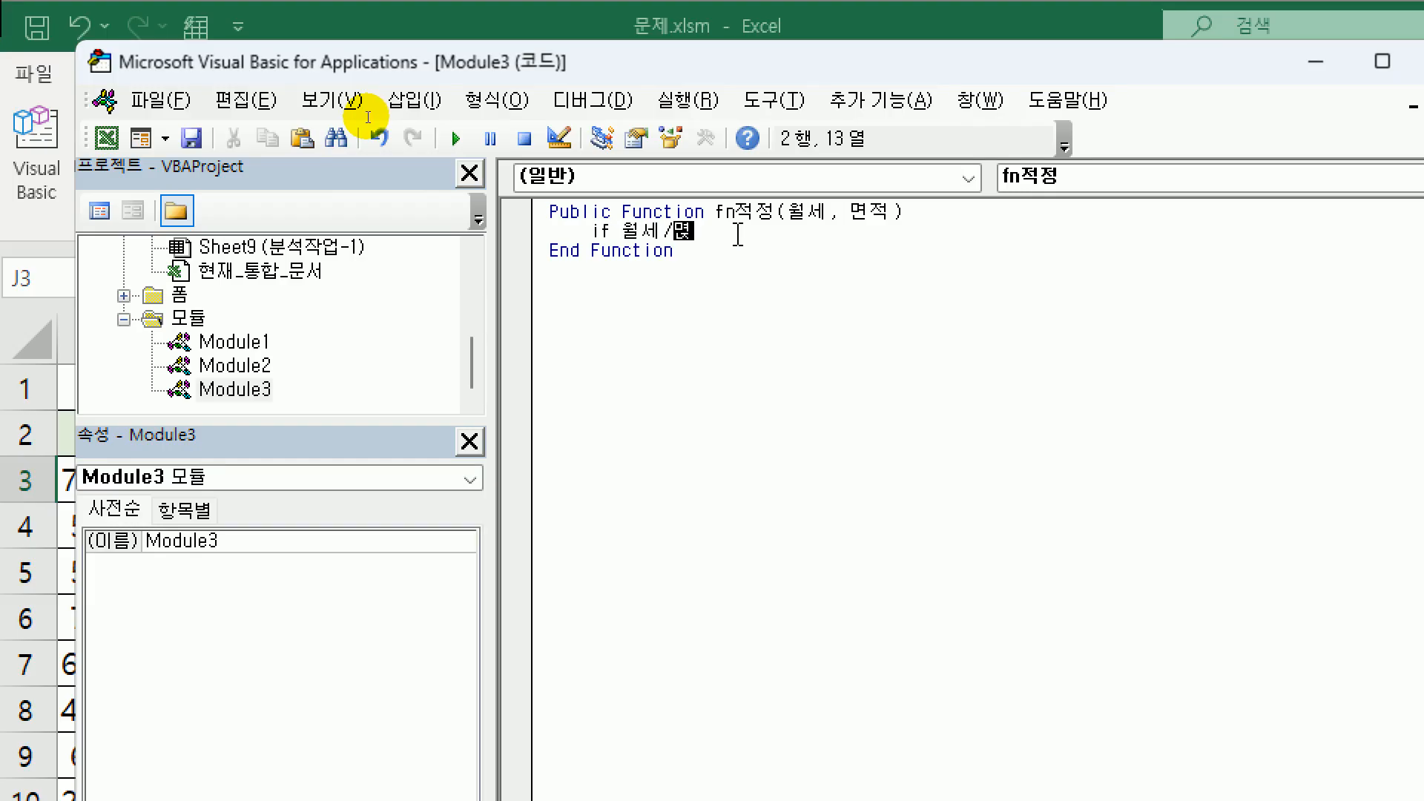
type("적 <=30000 ")
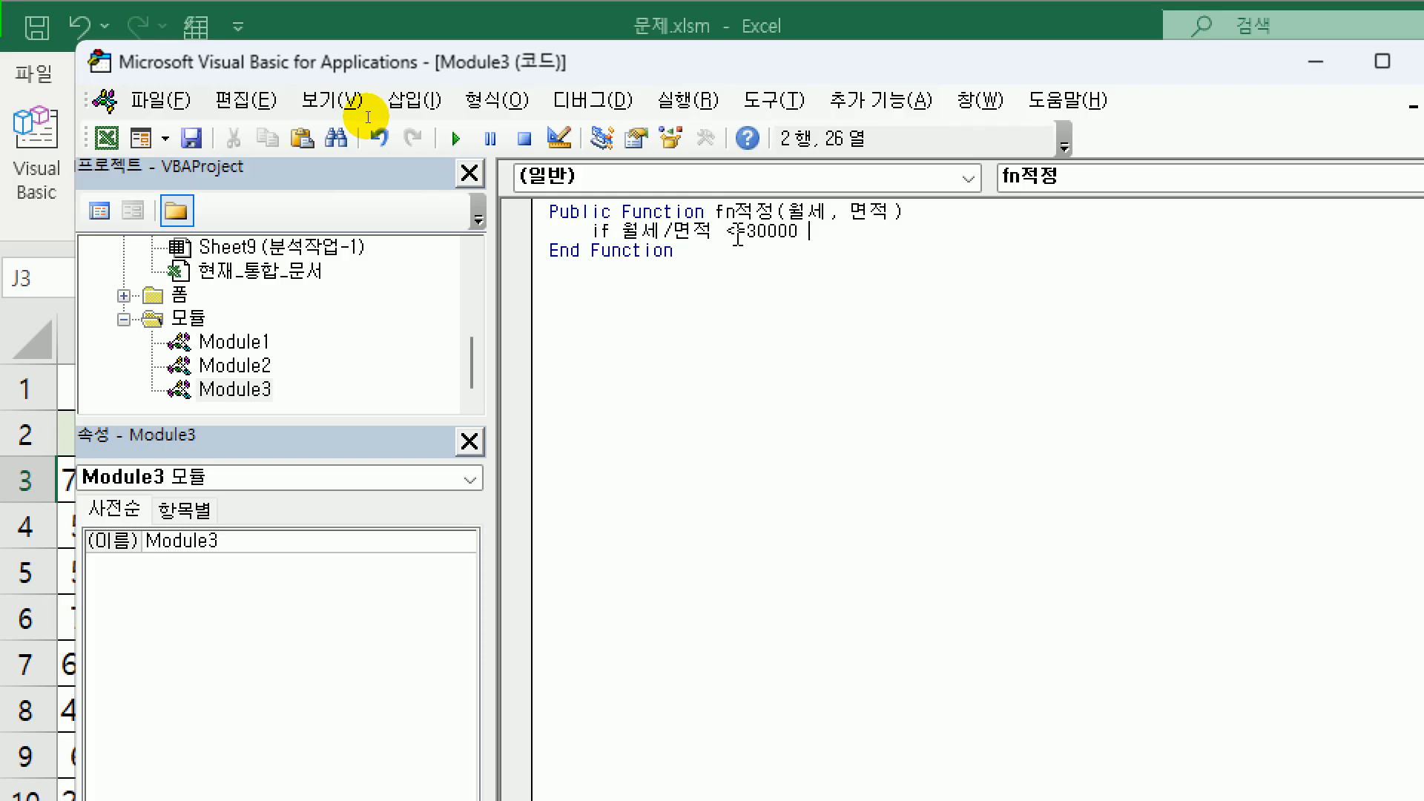
type("then")
key("Return")
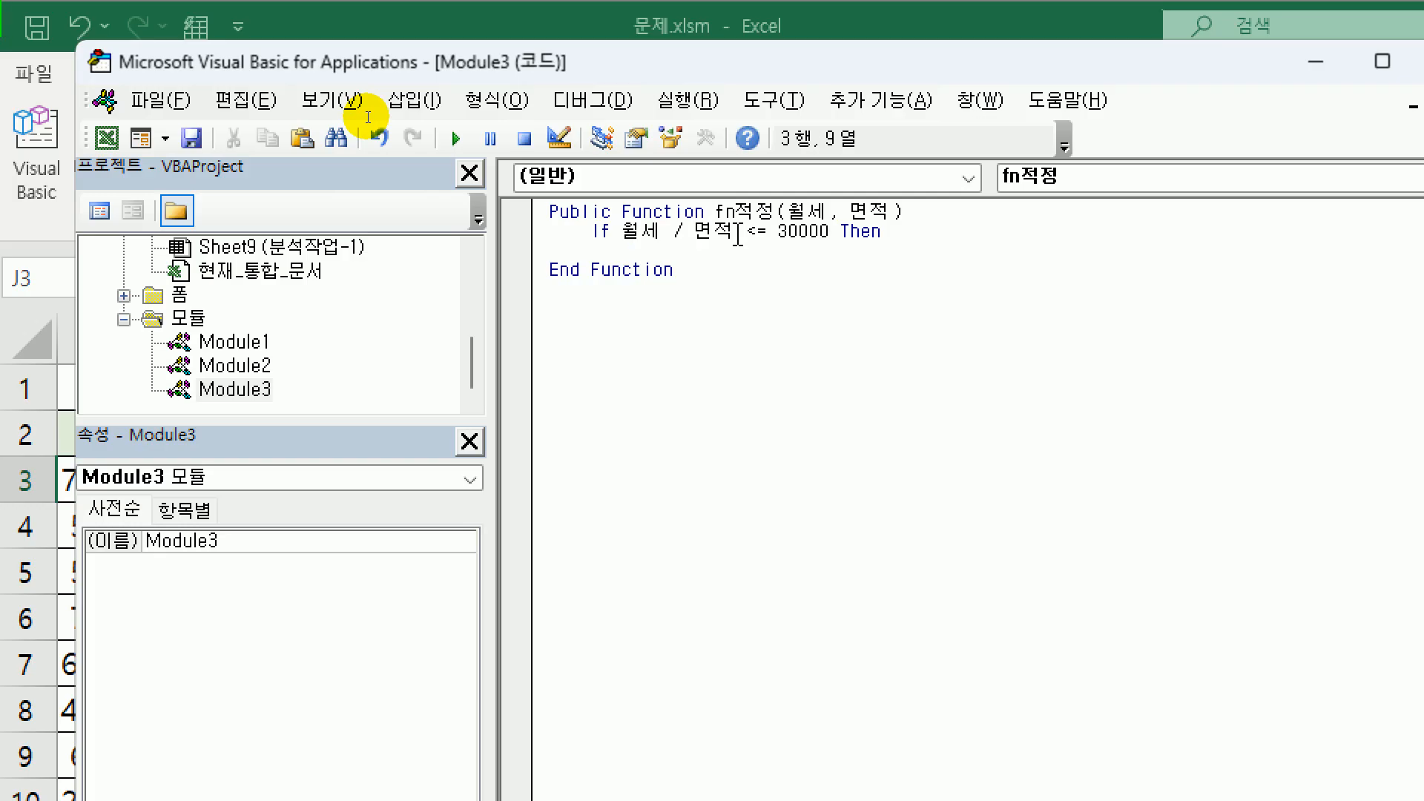
type("fn적")
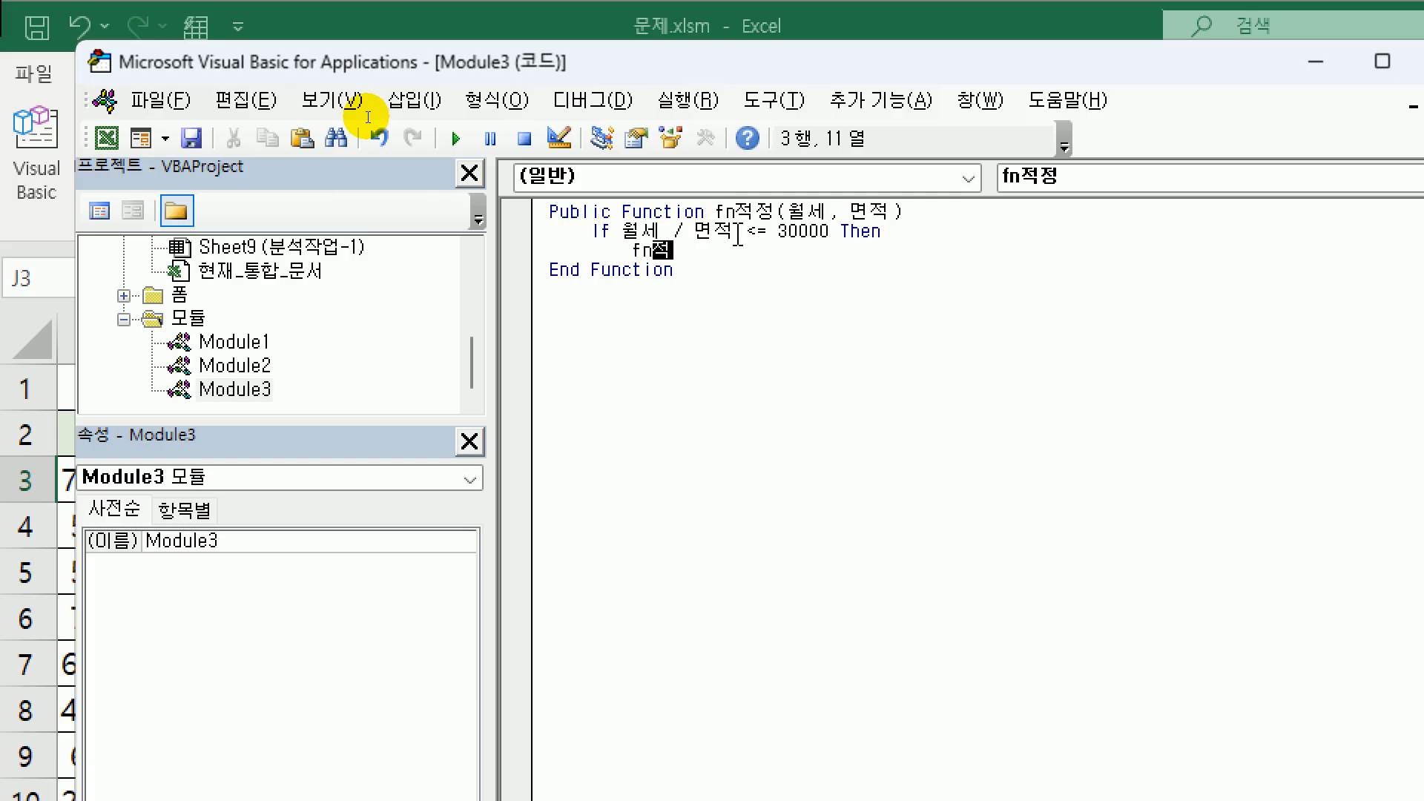
type("정 = \"우수\"")
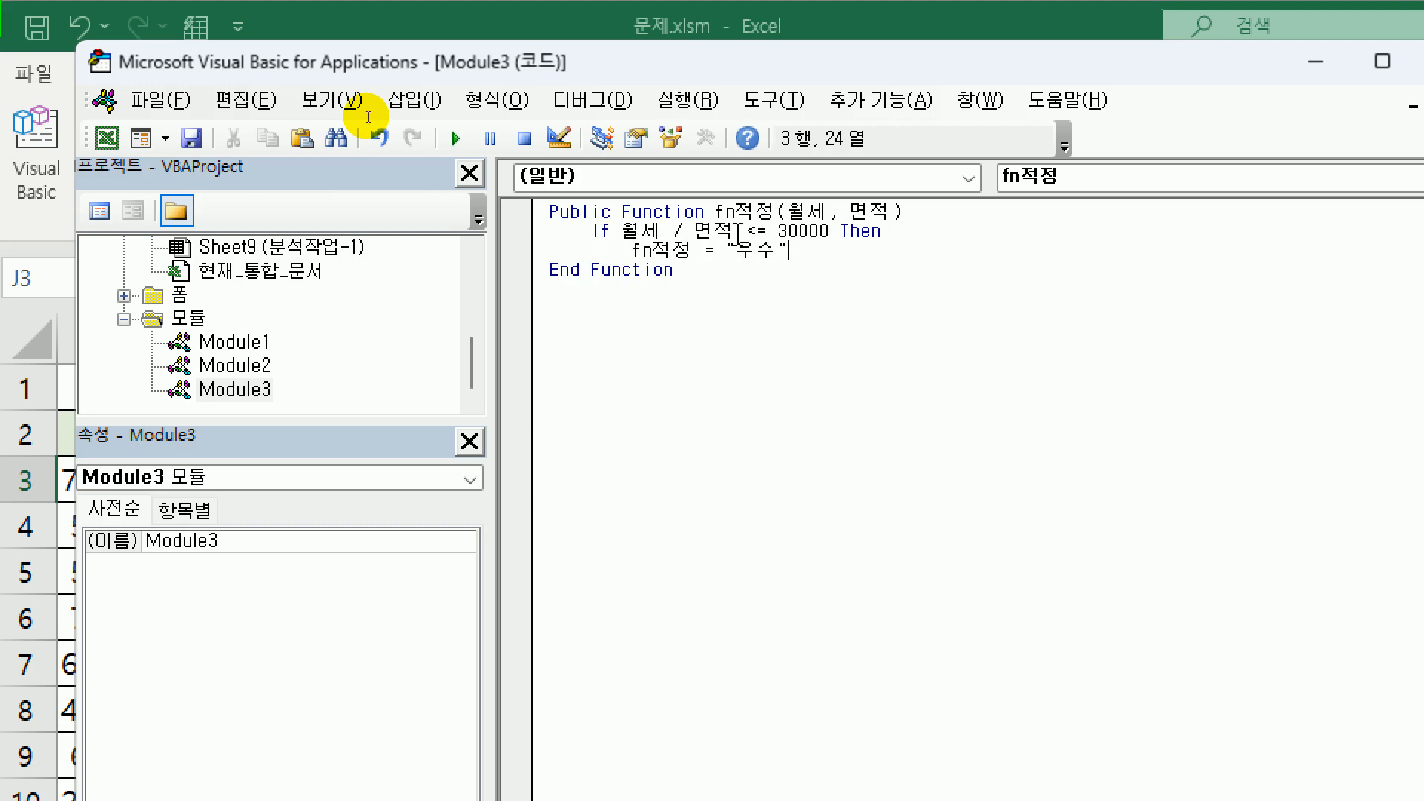
- Duplicate the If condition and its fn적정 = "우수" line directly below the original
key("Return")
key("Up")
key("Up")
key("shift+Down")
key("shift+End")
key("ctrl+c")
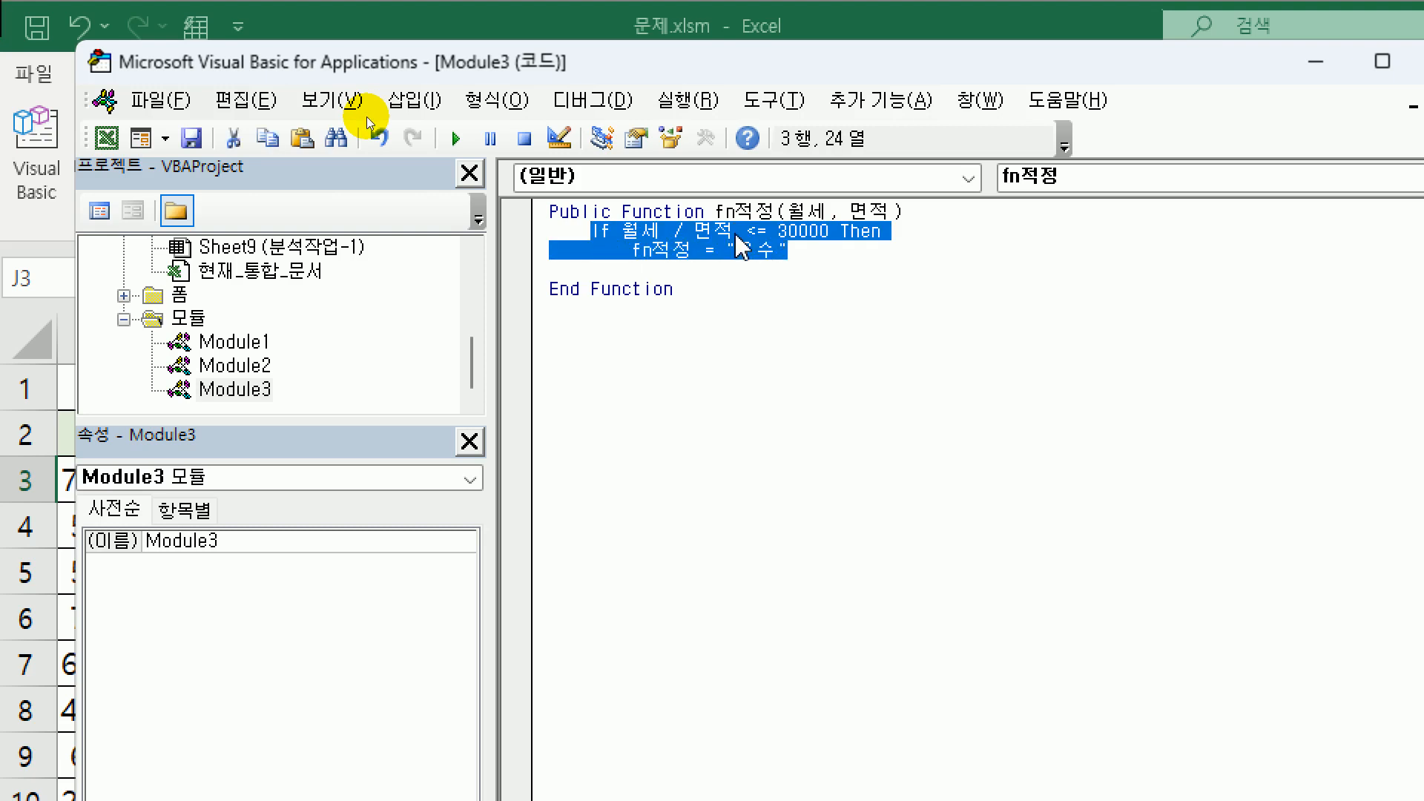
key("Down")
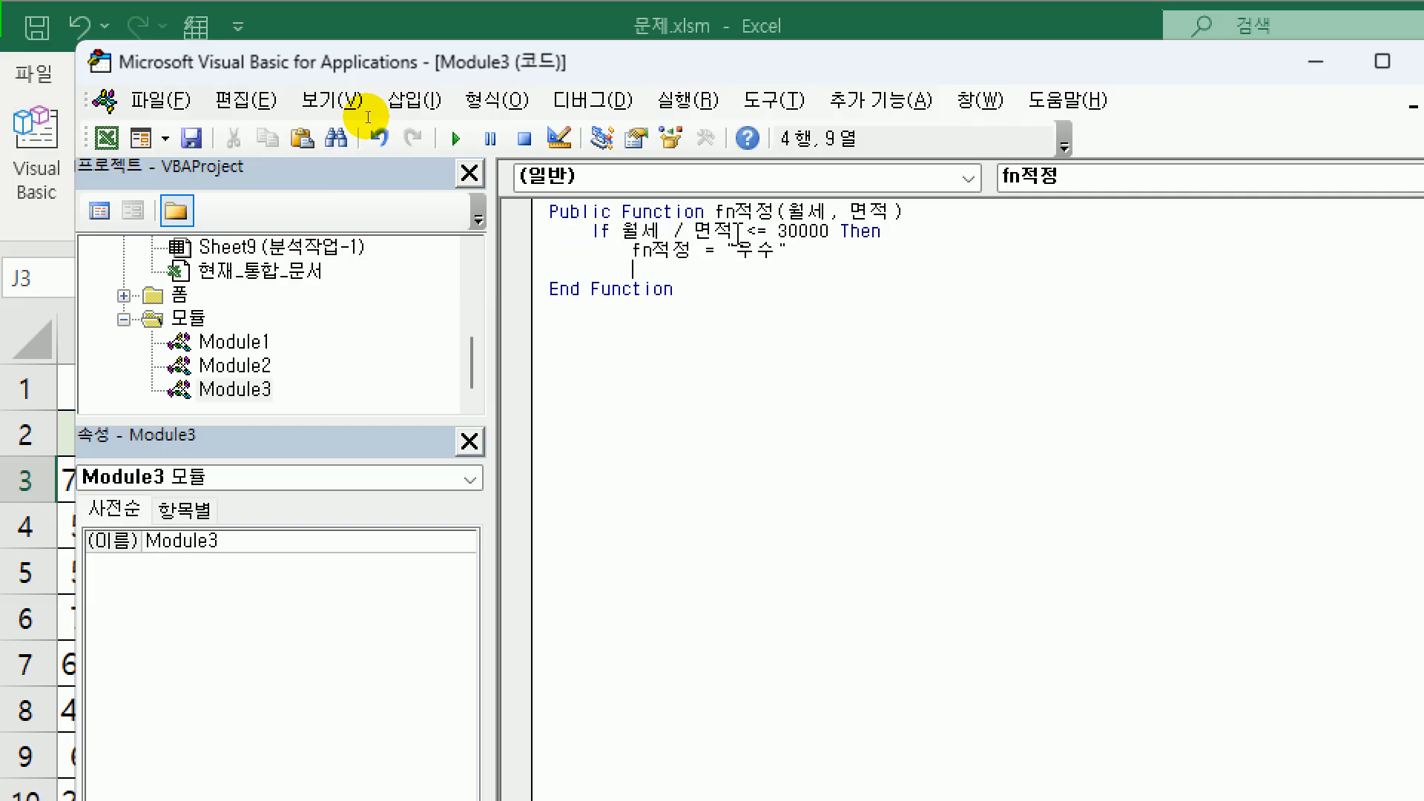
key("ctrl+v")
key("Up")
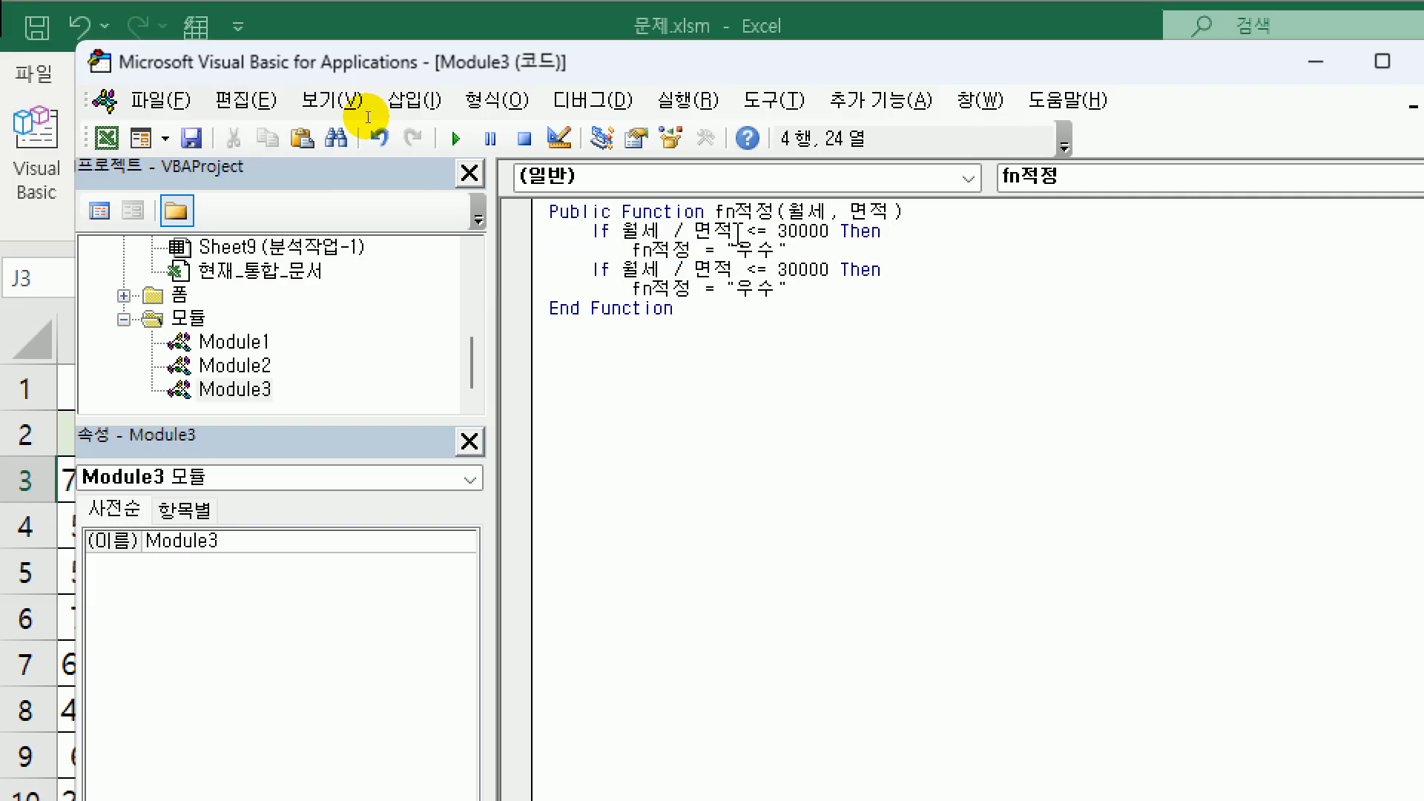
- Turn the duplicated condition into an ElseIf with the limit set to 50000
key("Home")
type("ㄷ")
key("BackSpace")
type("els")
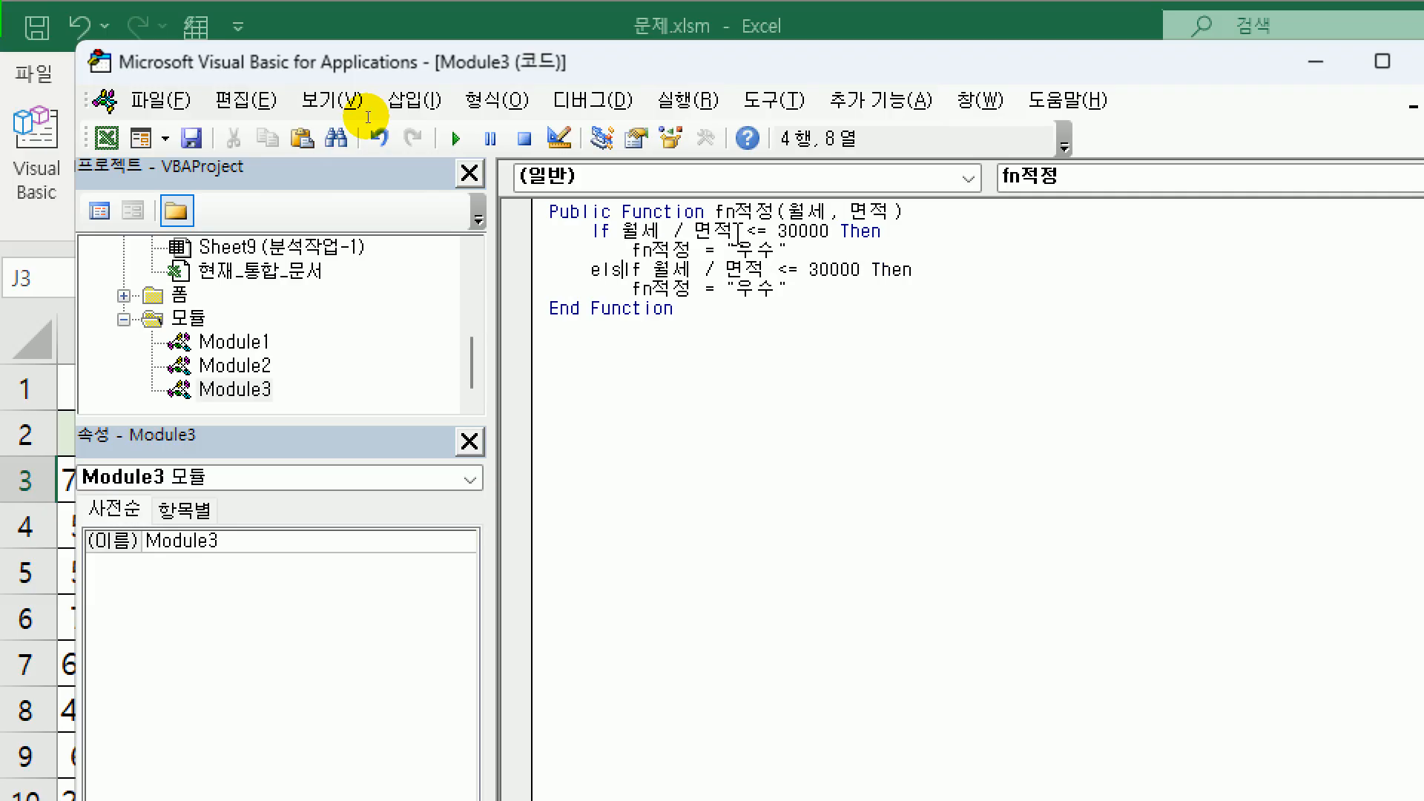
type("e")
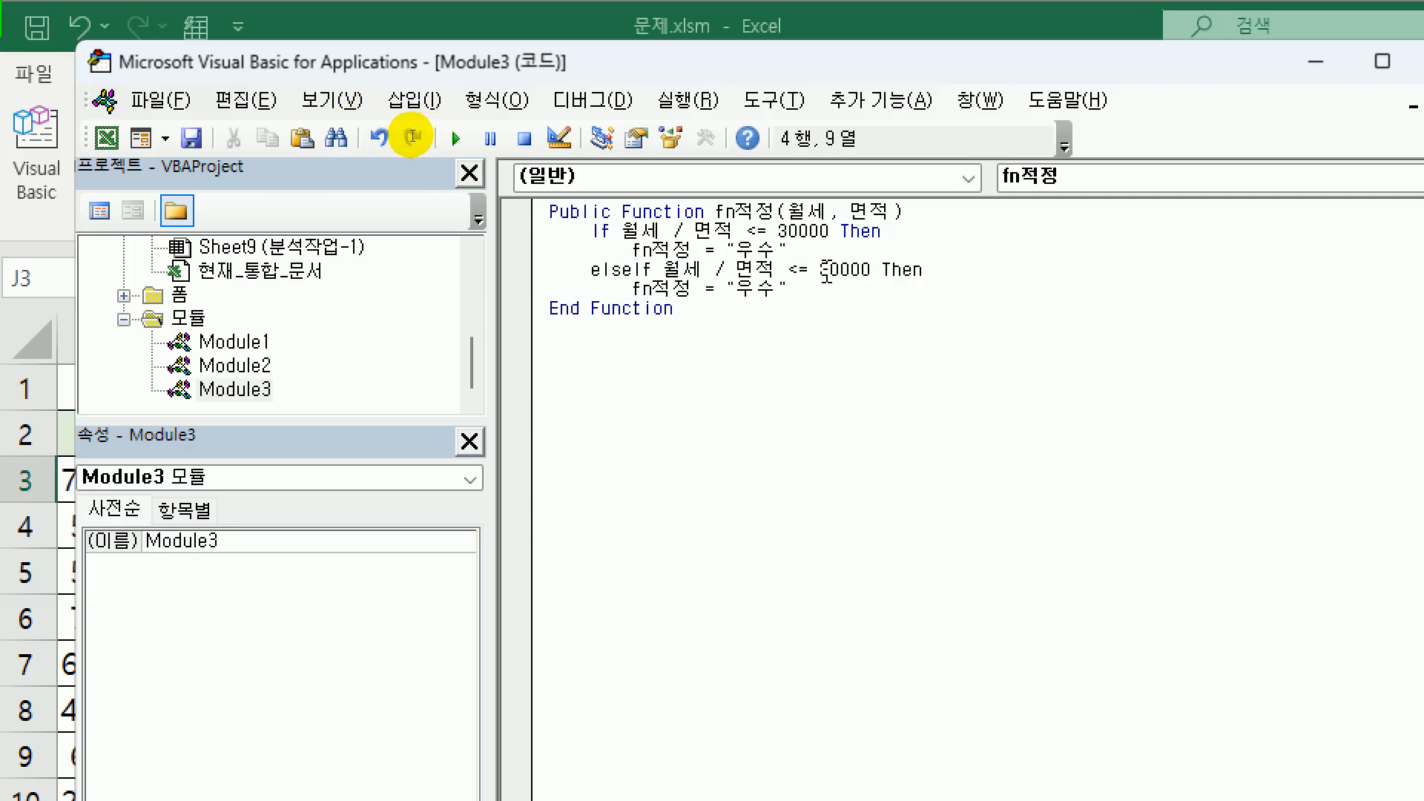
left_click_drag(821, 272, 830, 275)
type("5")
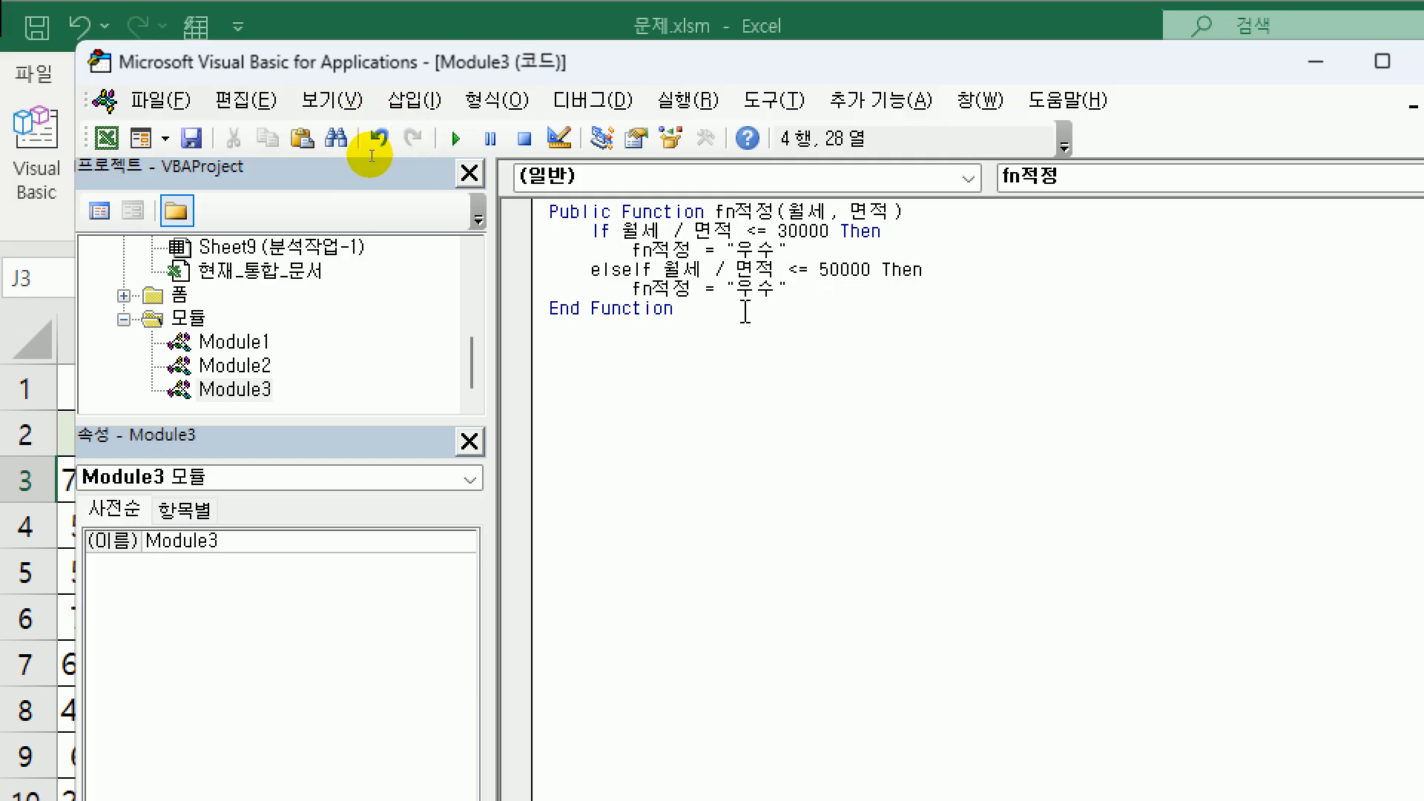
- Change the ElseIf branch's fn적정 result to "보통"
left_click_drag(736, 289, 775, 295)
type("qh")
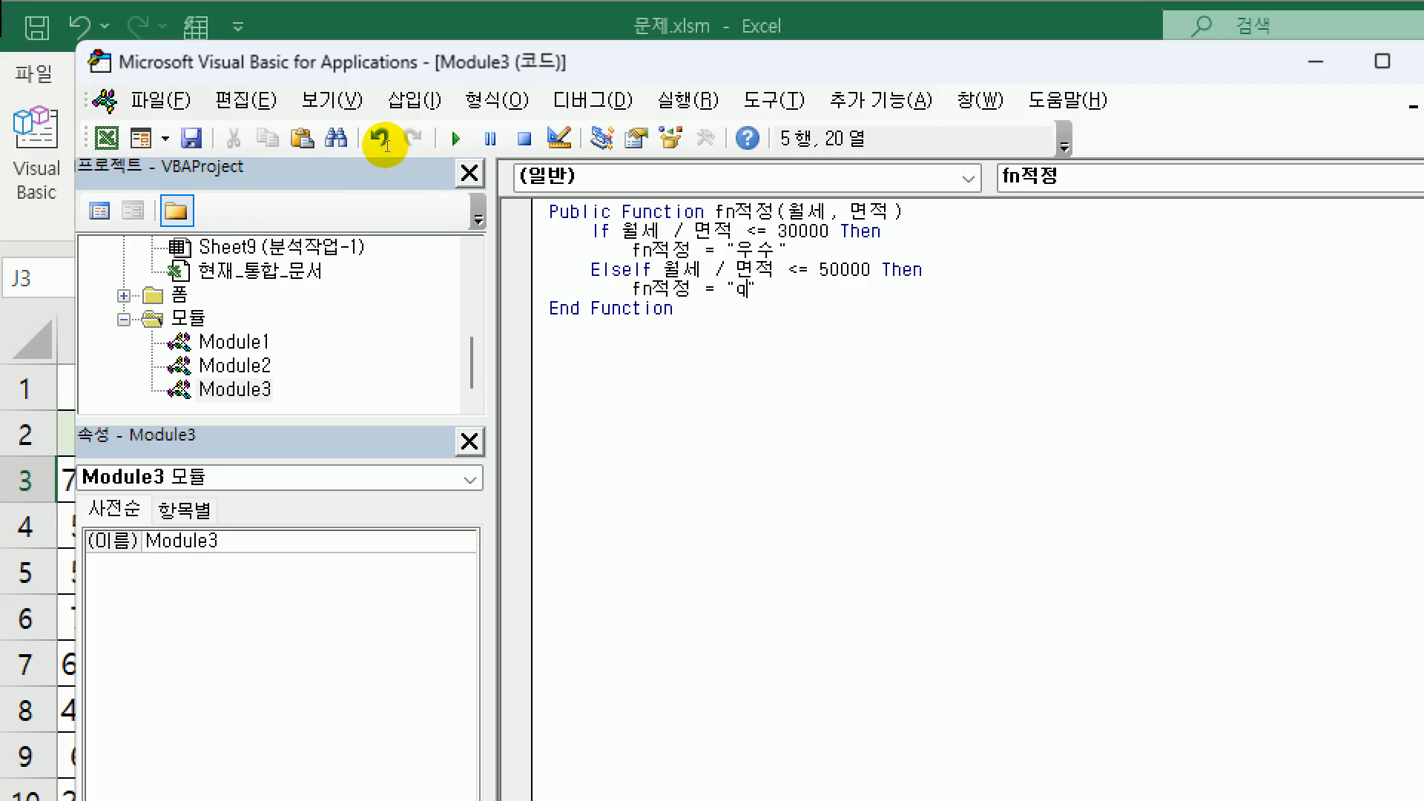
key("BackSpace")
key("BackSpace")
key("Hangul")
type("봍ㅗㅇ")
key("End")
- Add an Else branch containing a copy of the fn적정 = "보통" line
key("Return")
key("BackSpace")
key("Hangul")
type("else")
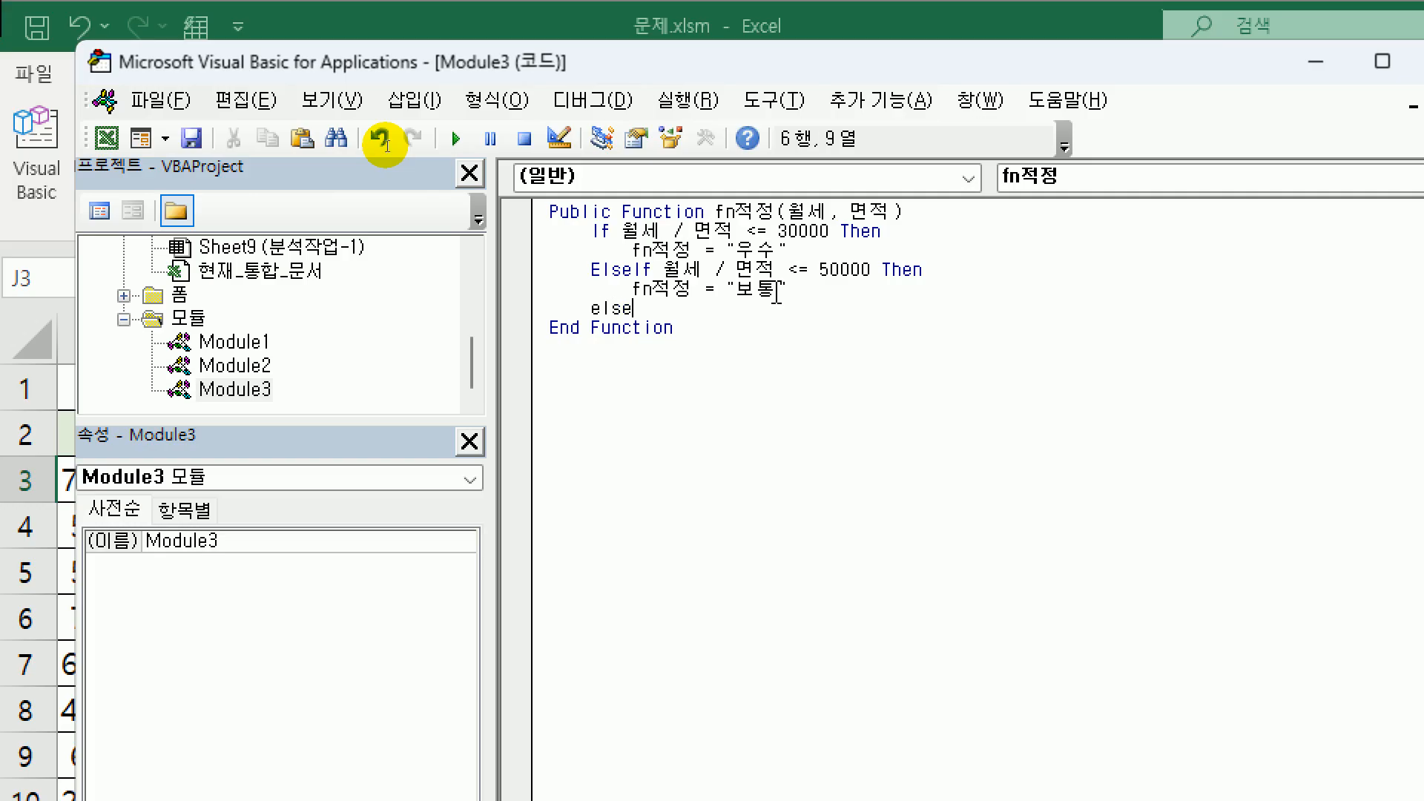
key("Return")
key("Up")
key("Up")
key("shift+End")
key("ctrl+c")
key("Down")
key("Down")
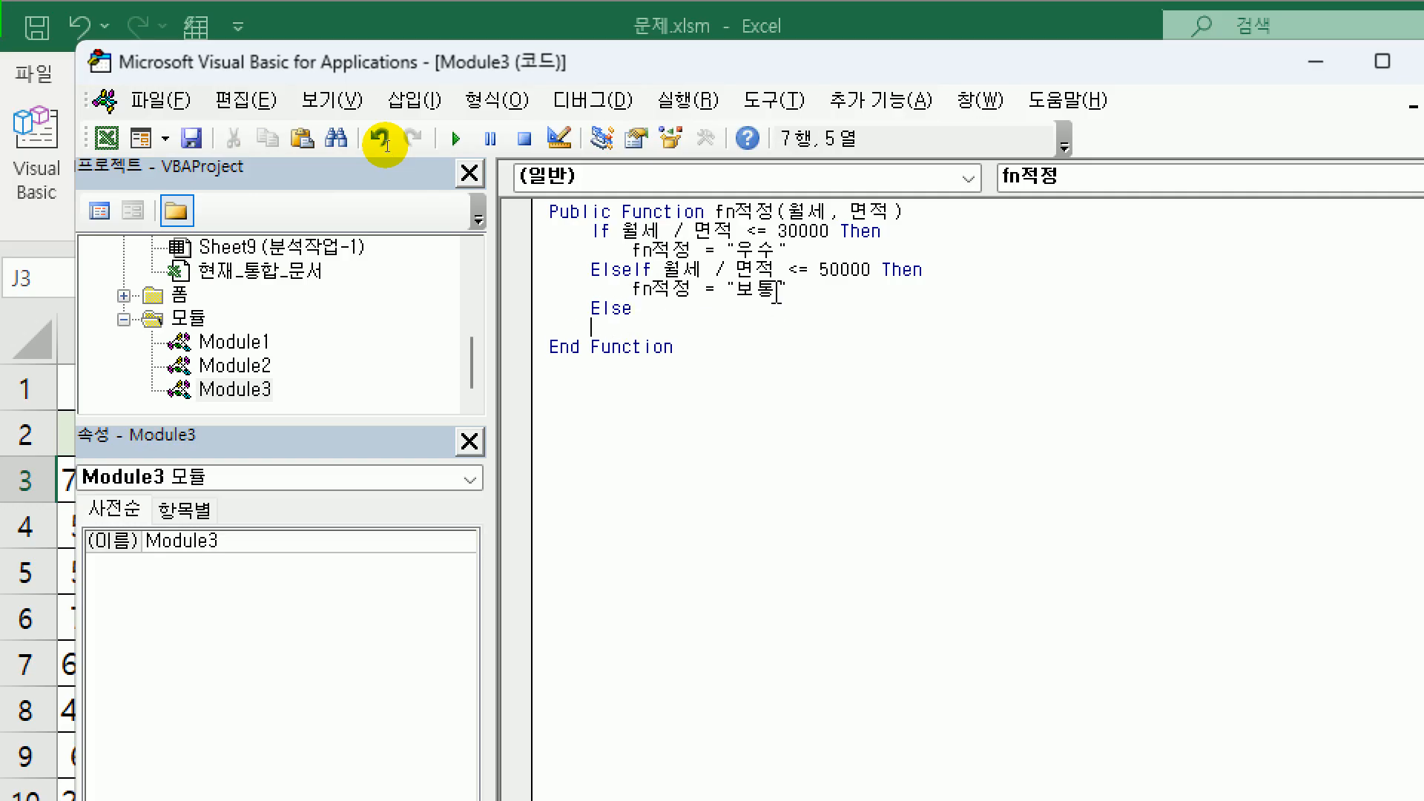
key("ctrl+v")
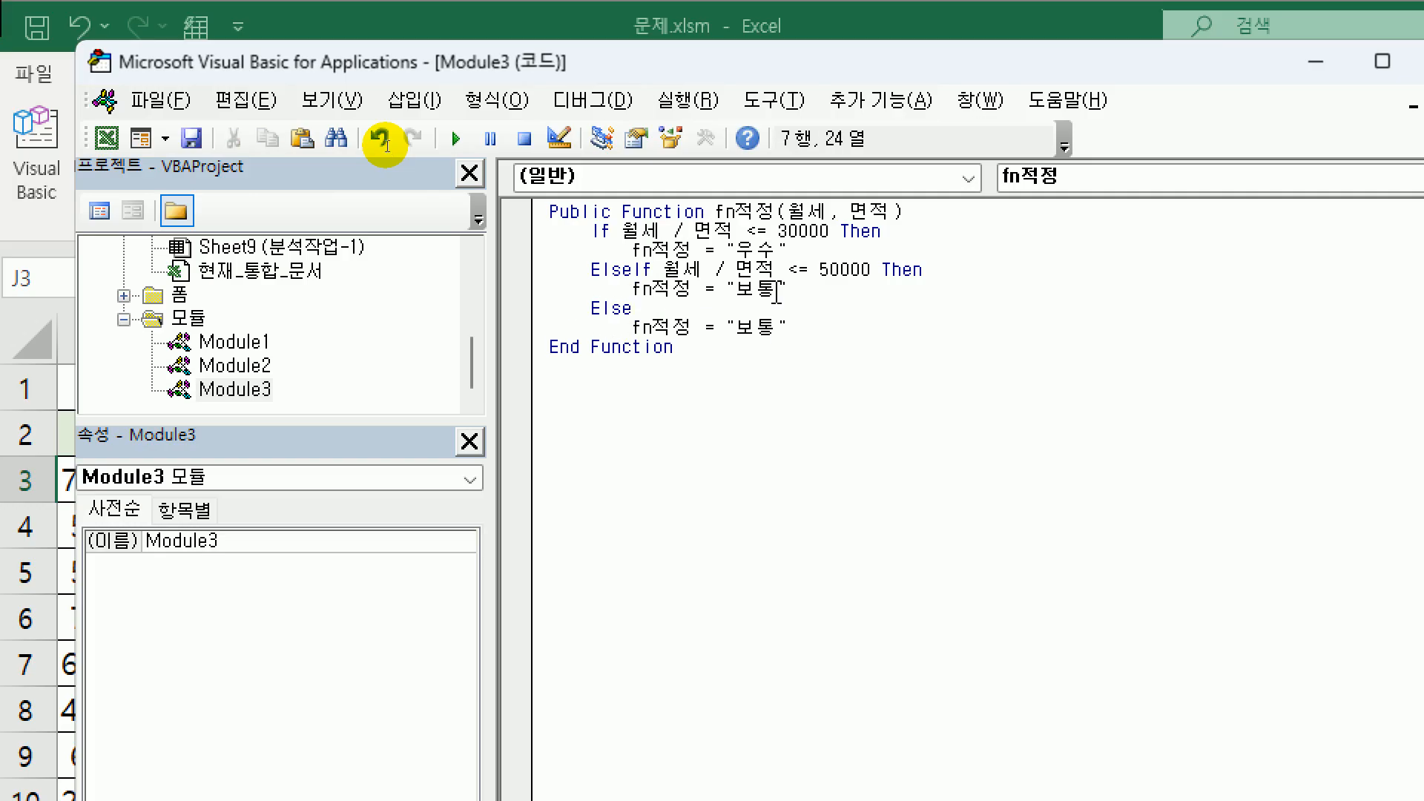
- Clear the text between the quotes of the Else branch's fn적정 result, leaving an empty string
key("Left")
key("Left")
key("Left")
key("shift+Right")
key("shift+Right")
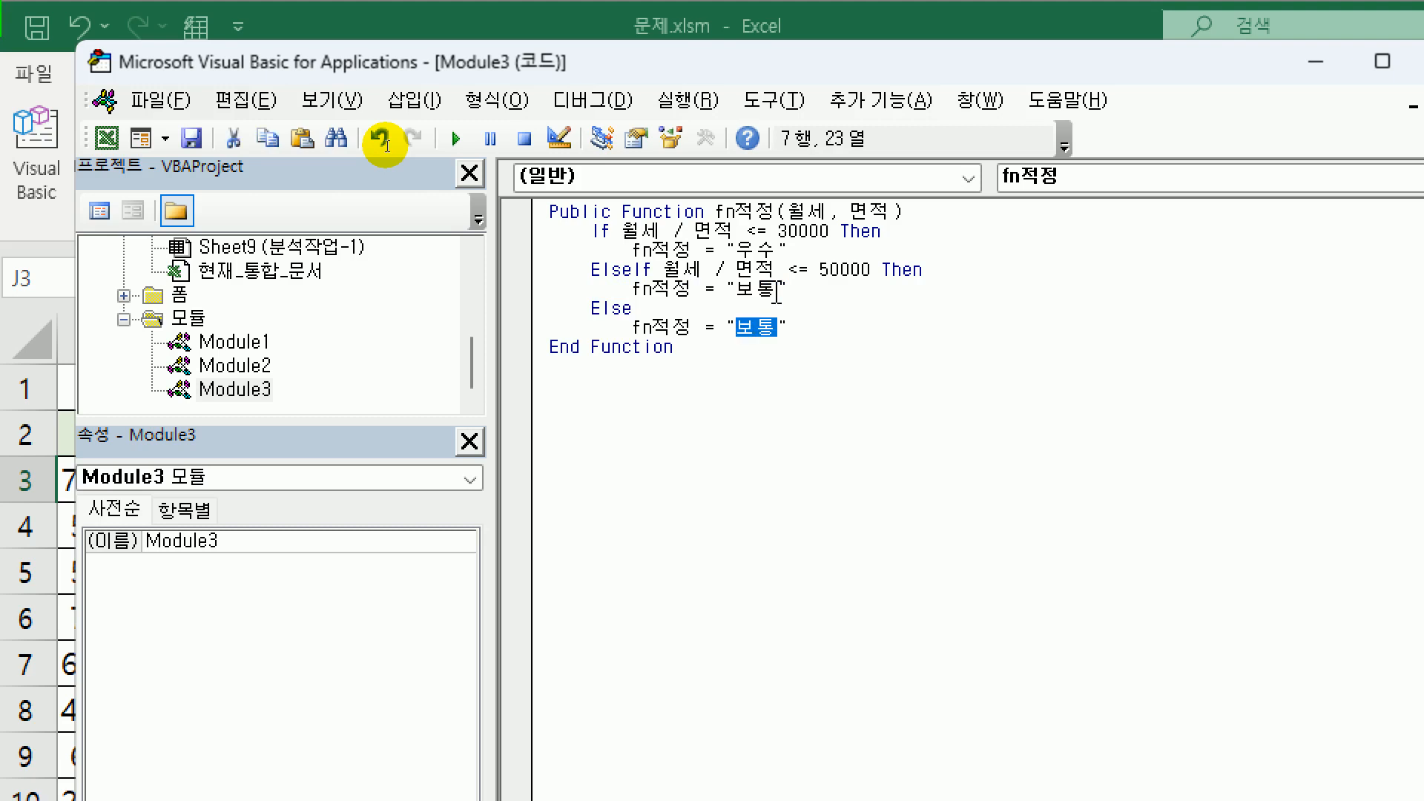
key("Delete")
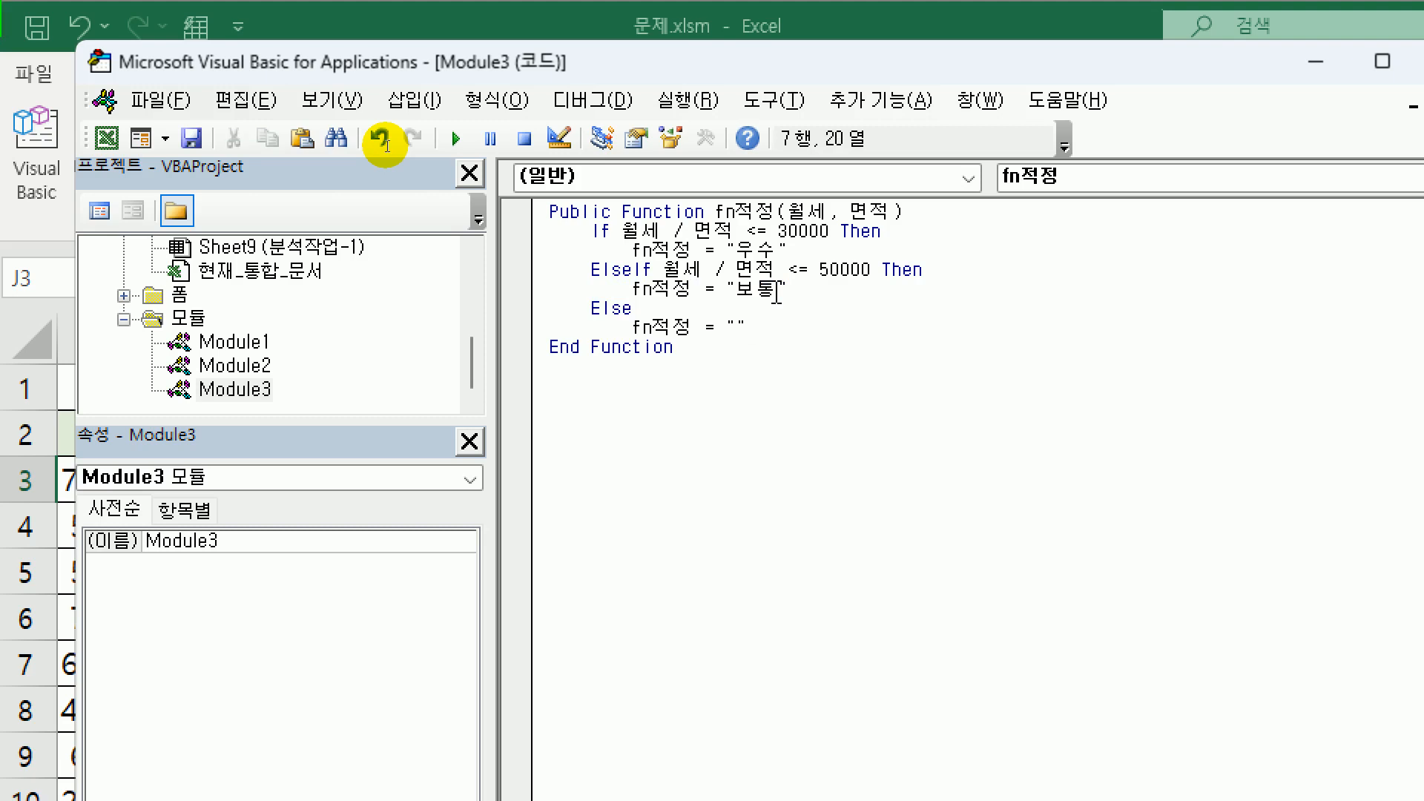
- Close the If block in the fn적정 function with an End If line after the Else branch
key("Return")
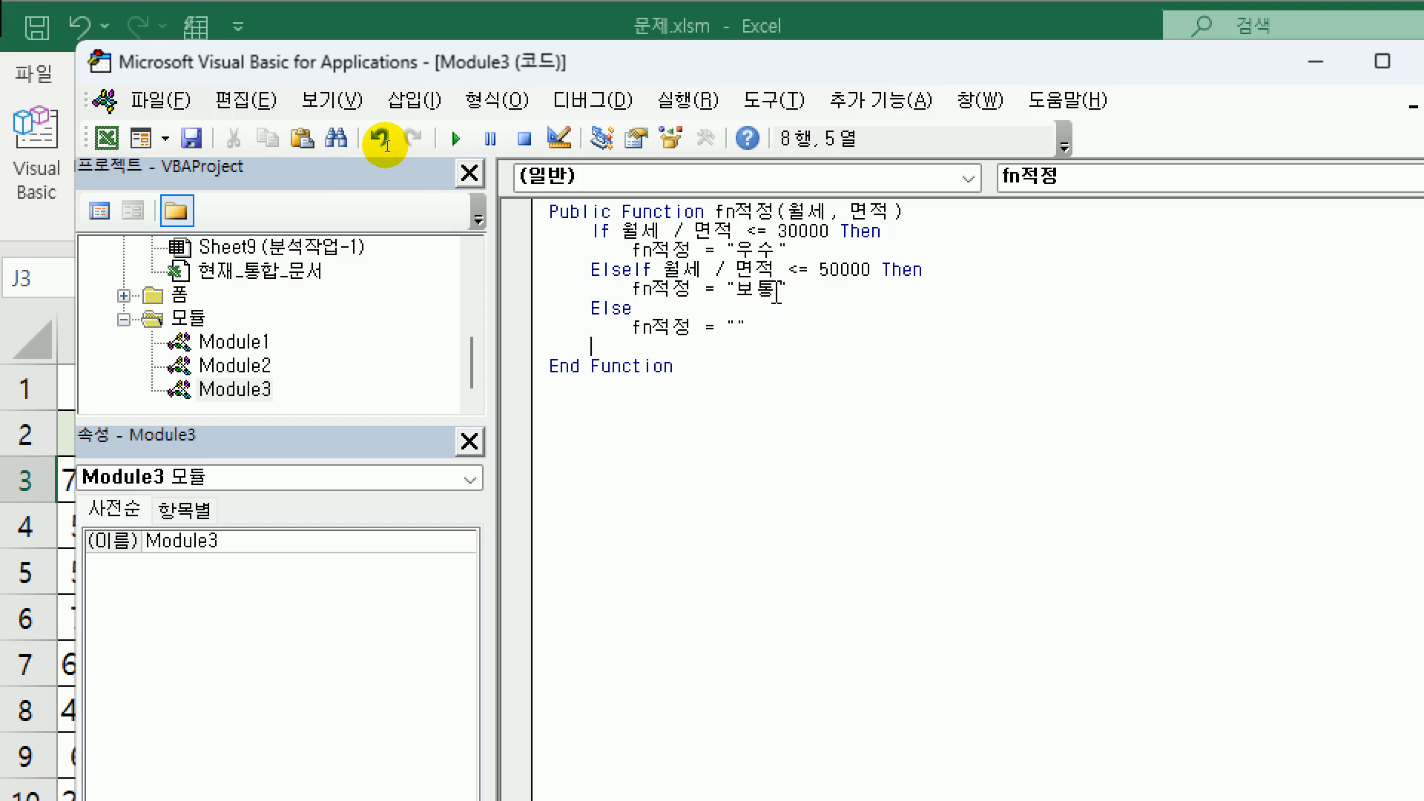
type("둥")
key("BackSpace")
key("BackSpace")
key("BackSpace")
type("end if")
key("Return")
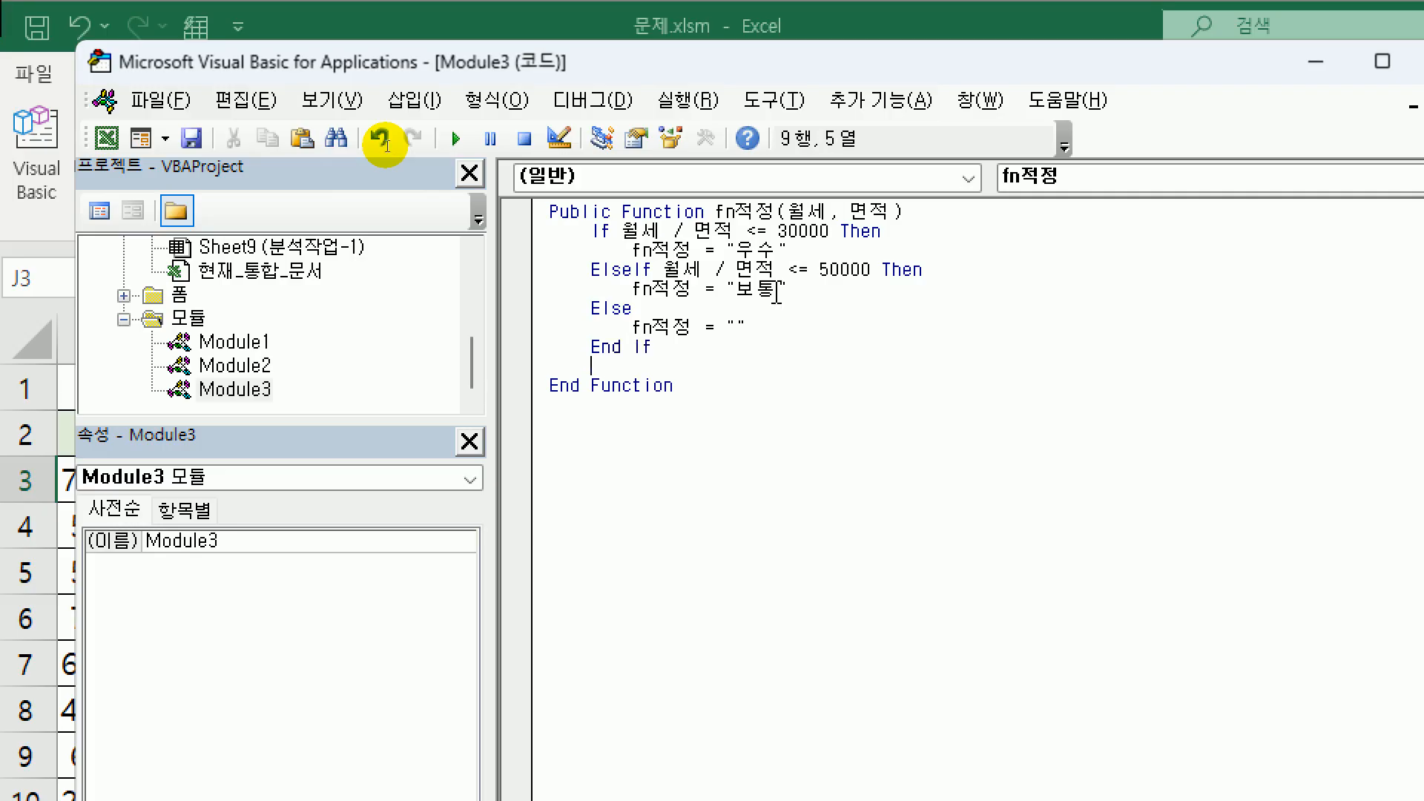
- Insert a blank line below the fn적정 function declaration and close the Visual Basic editor
key("Up")
key("Up")
key("Up")
key("Up")
key("Up")
key("Up")
key("Up")
key("Up")
key("End")
key("Return")
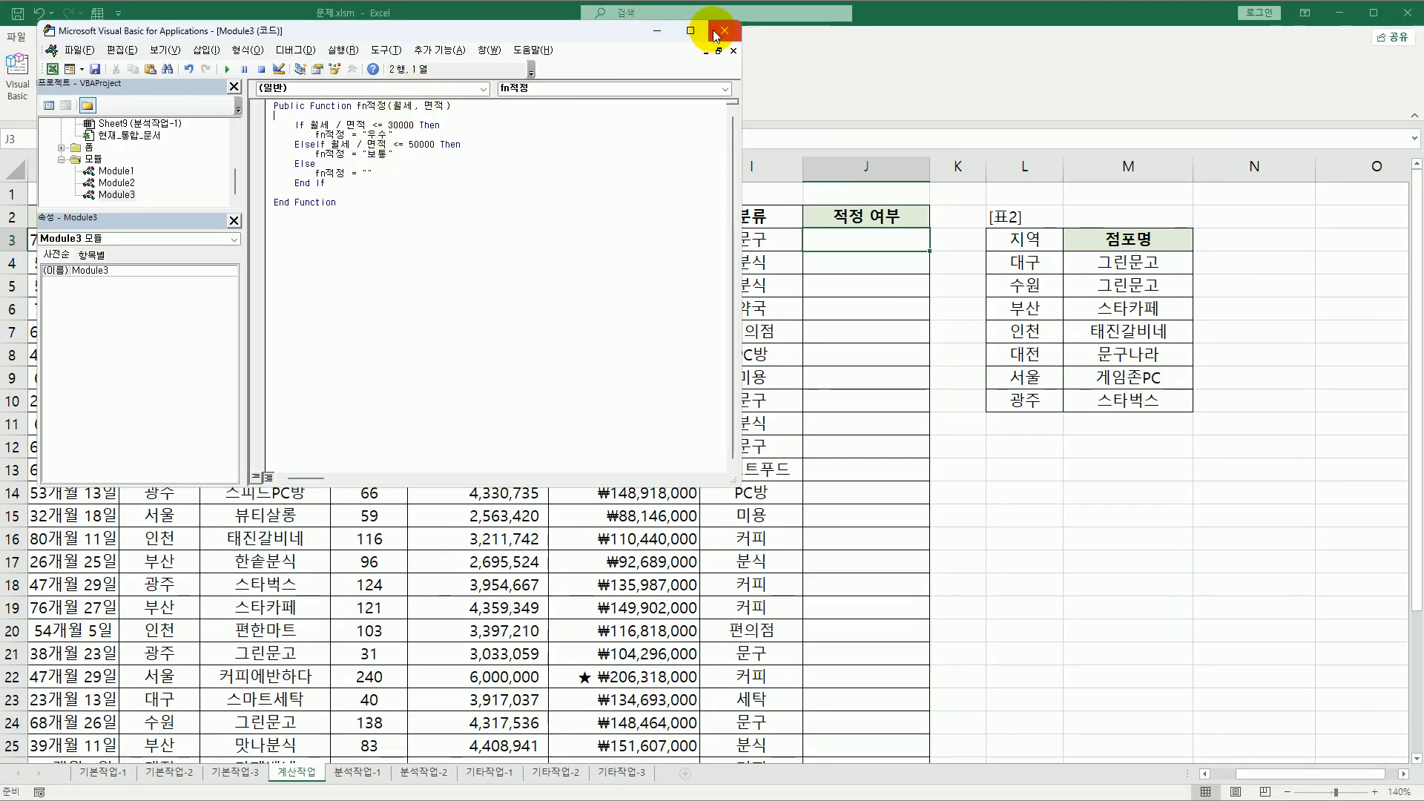
left_click(728, 32)
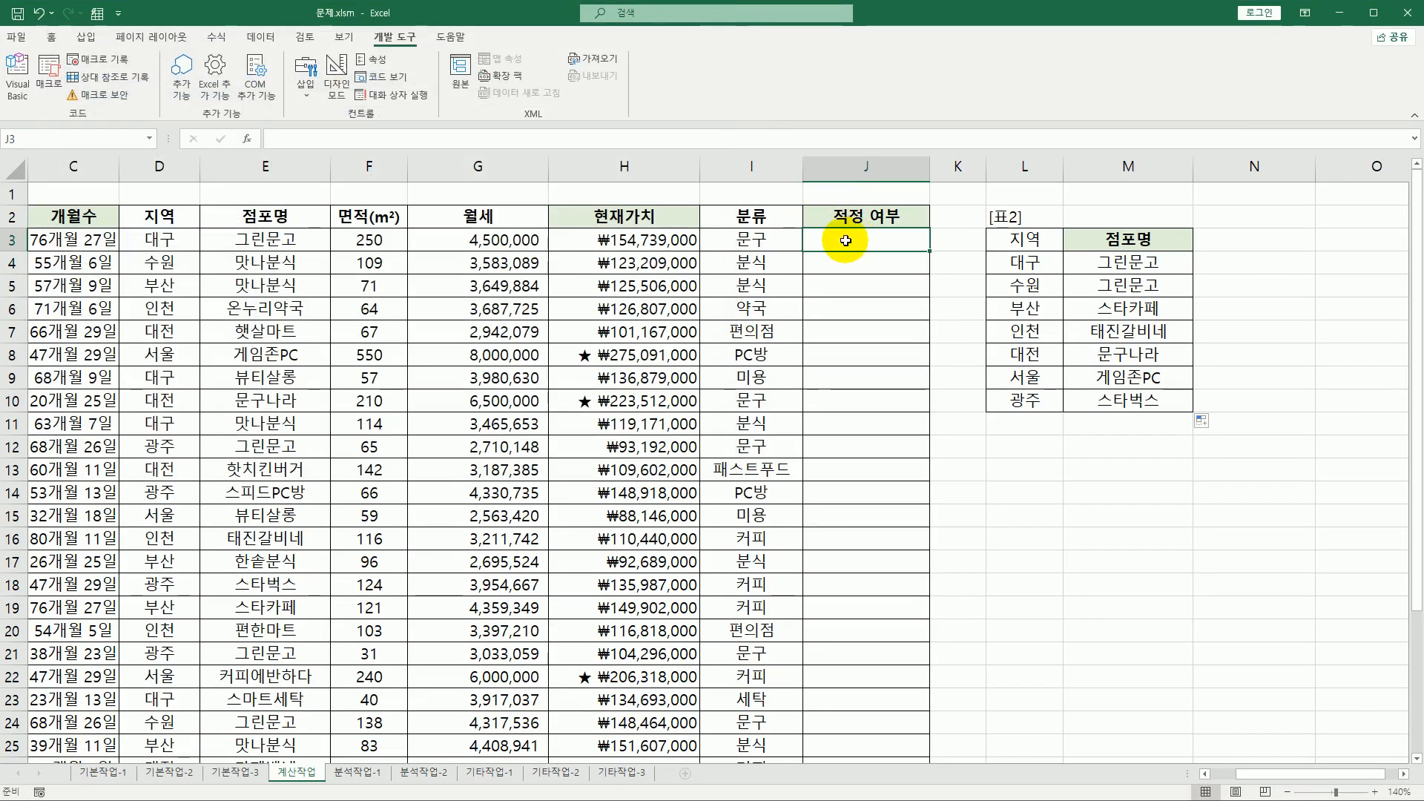
- Insert the user-defined function fn적정 into cell J3
left_click(247, 139)
left_click(362, 232)
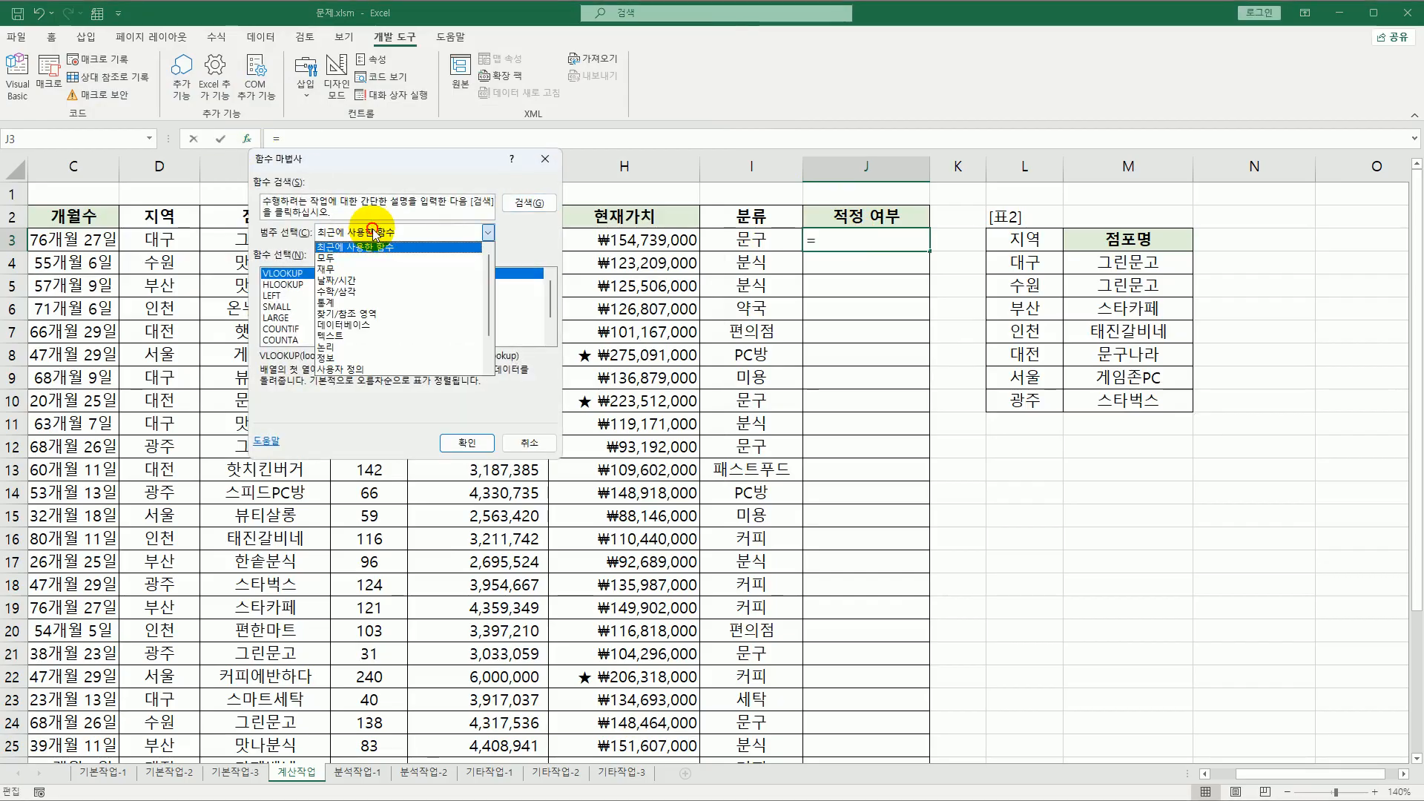
left_click(358, 375)
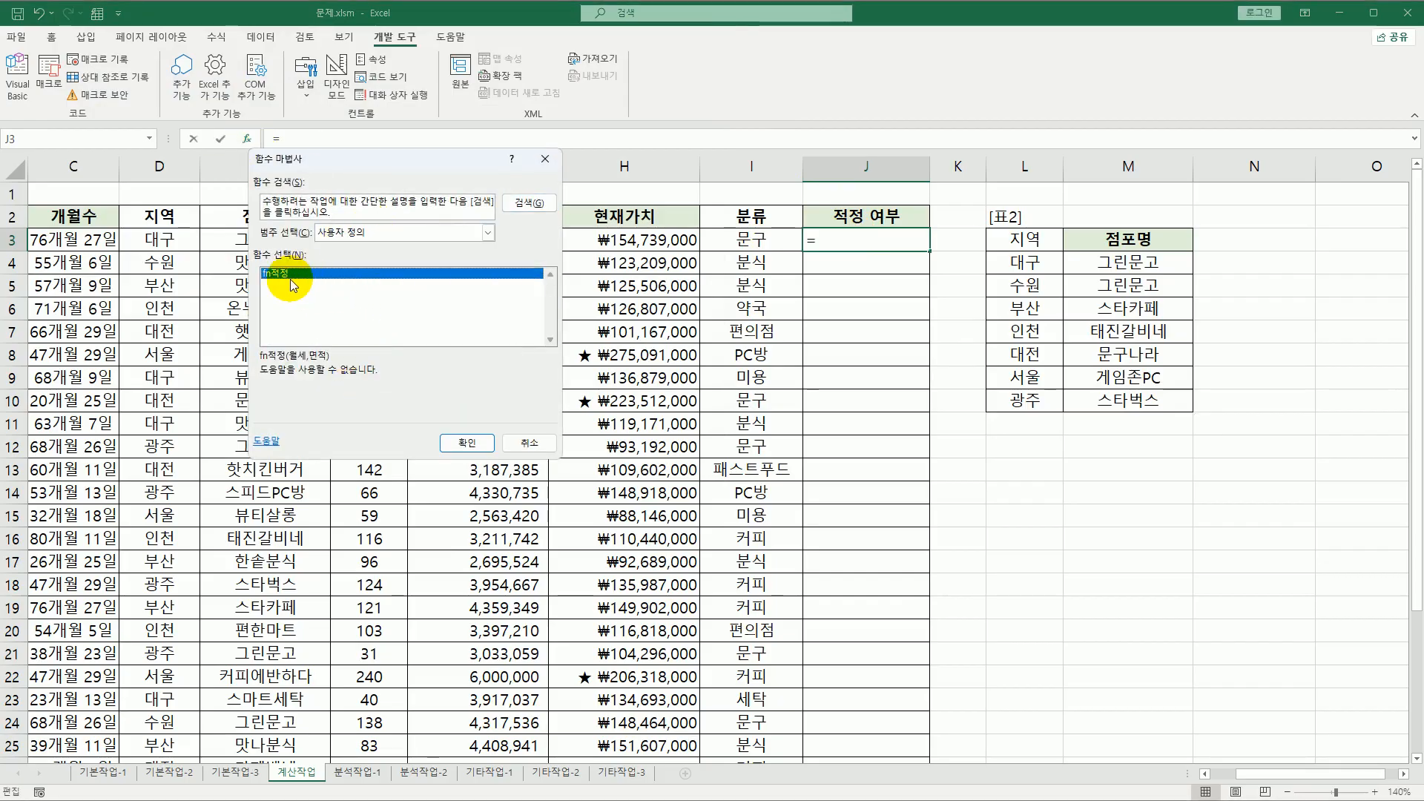
left_click(462, 443)
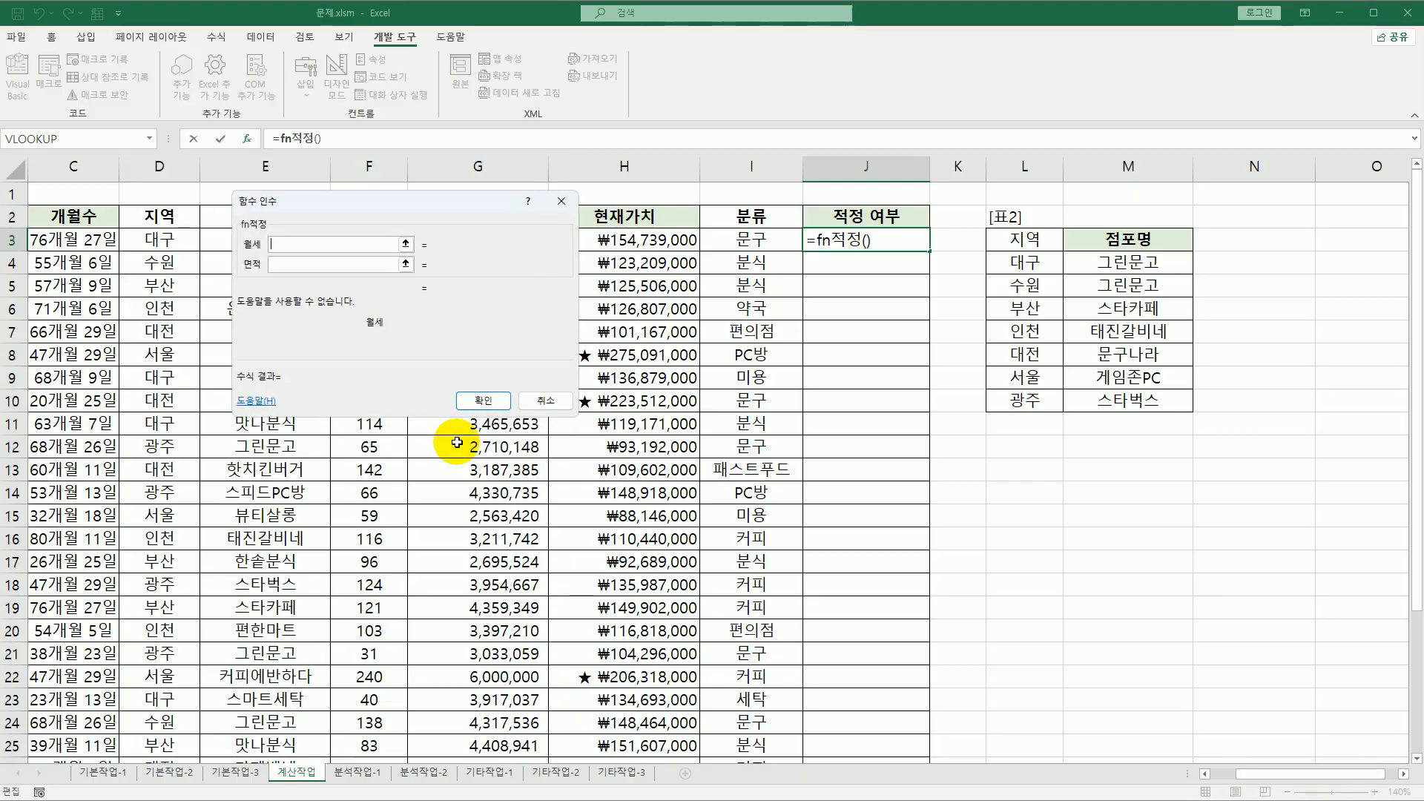
- Set the fn적정 arguments to G3 for 월세 and F3 for 면적, and fill the formula down the 적정 여부 column
left_click_drag(407, 200, 389, 320)
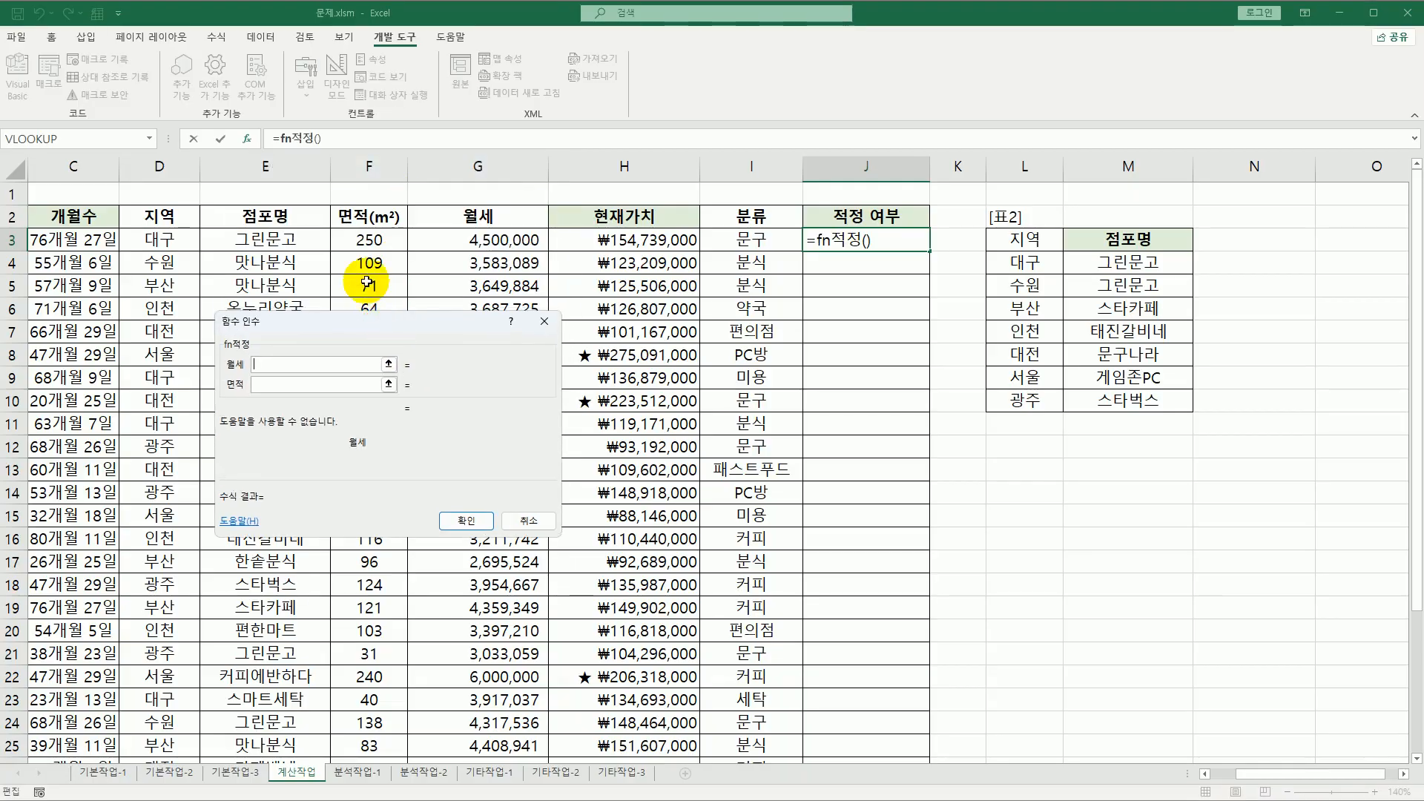
left_click(441, 240)
left_click(356, 385)
left_click(374, 239)
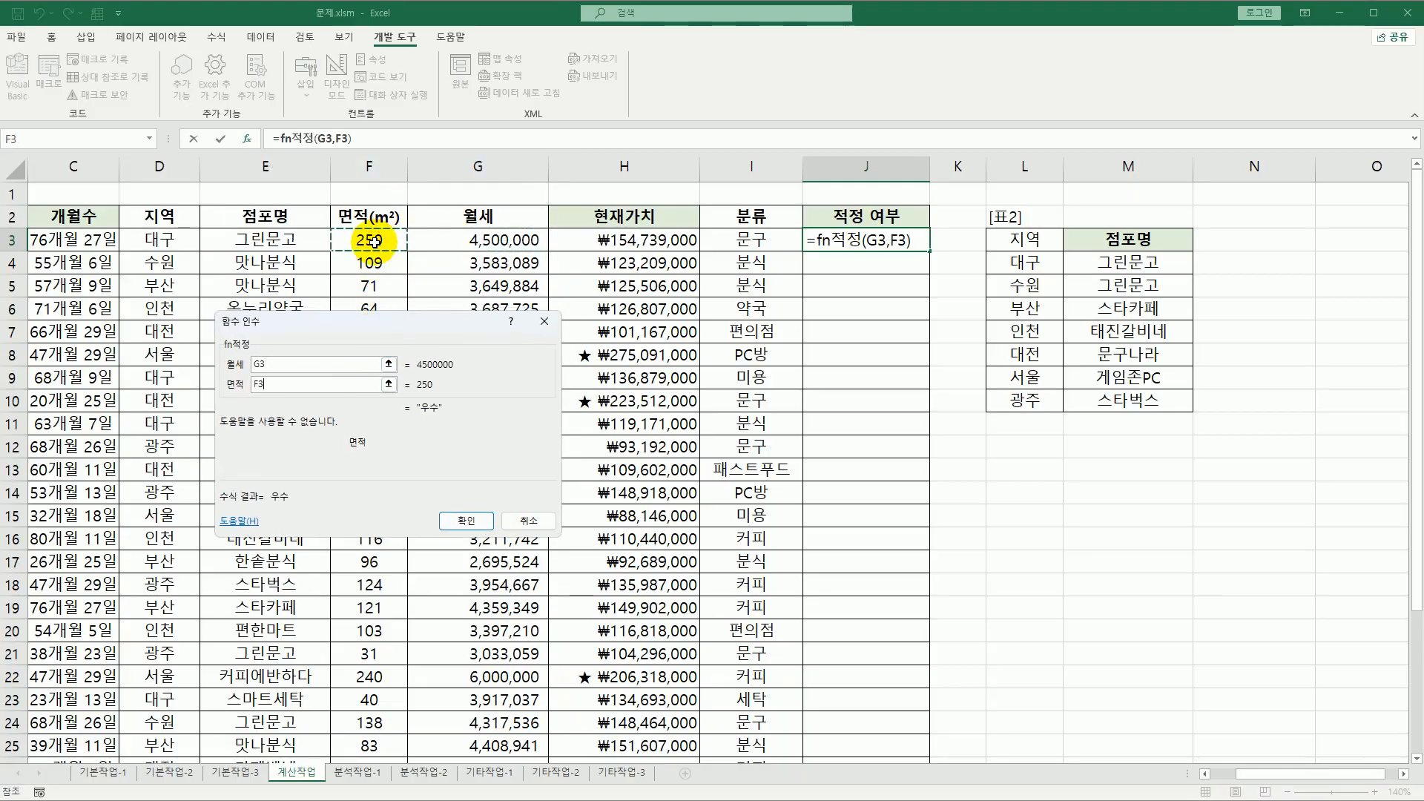
left_click(465, 518)
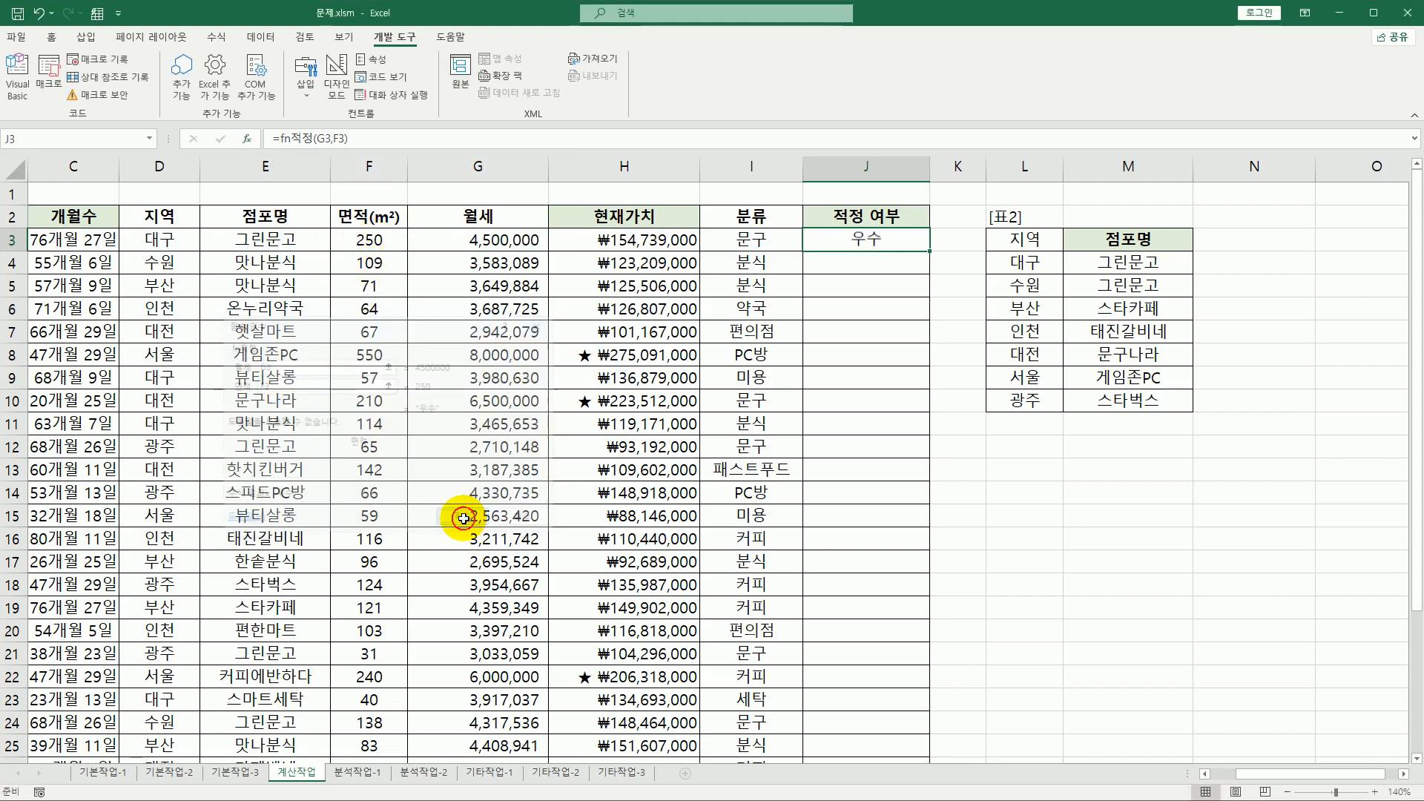
double_click(928, 252)
left_click(896, 245)
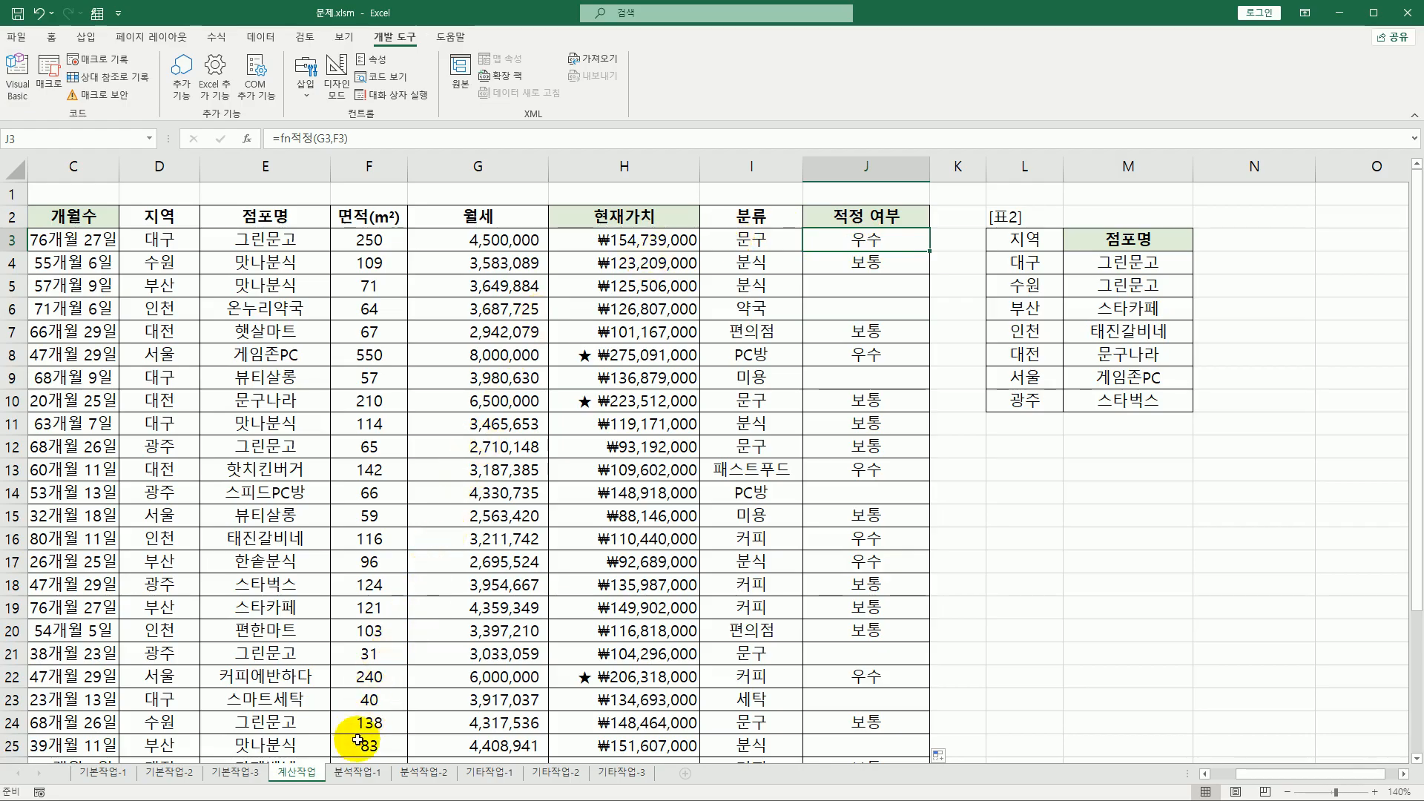
- Start a legacy Microsoft Query data import with cell B4 of the 분석작업-1 sheet selected
left_click(358, 772)
scroll(170, 324, "up", 2)
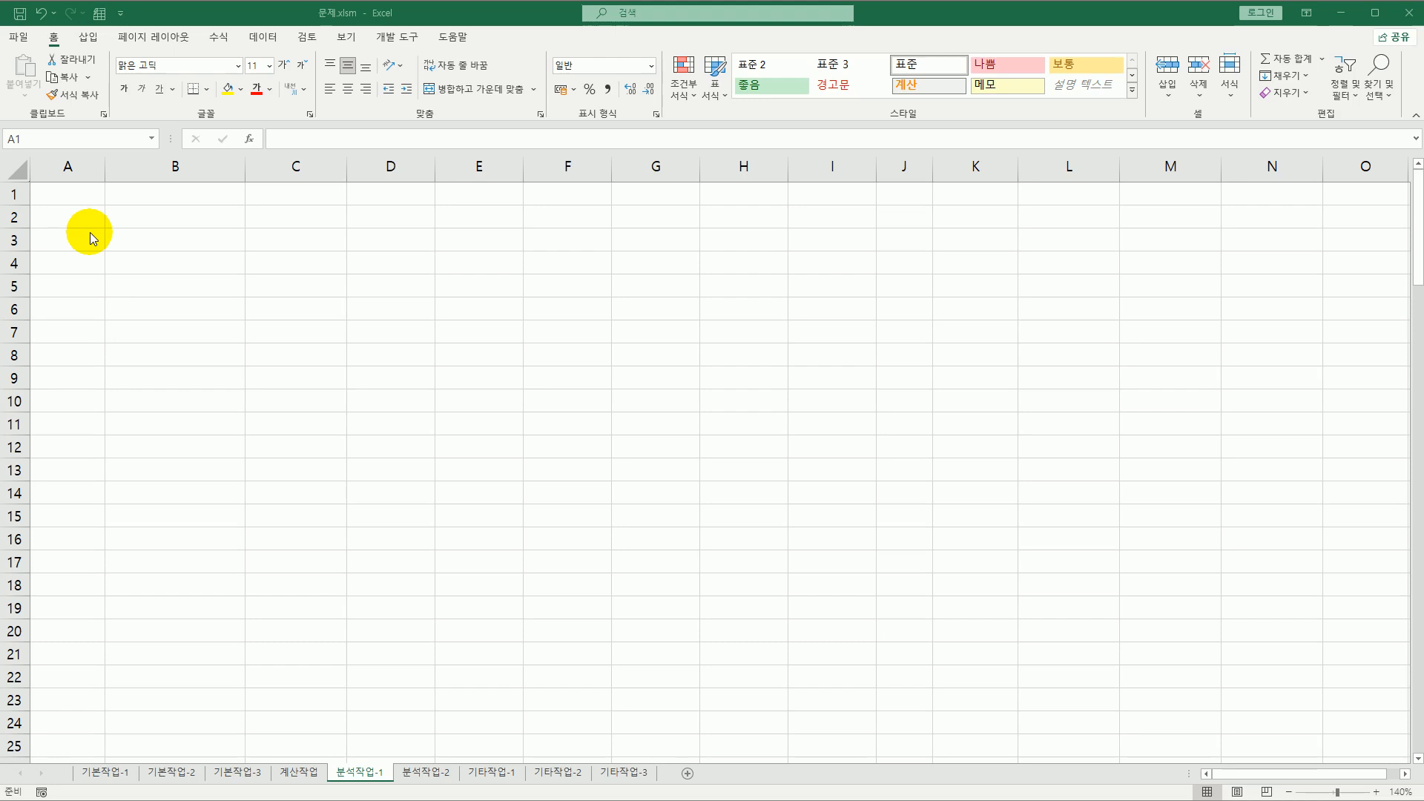
left_click(167, 264)
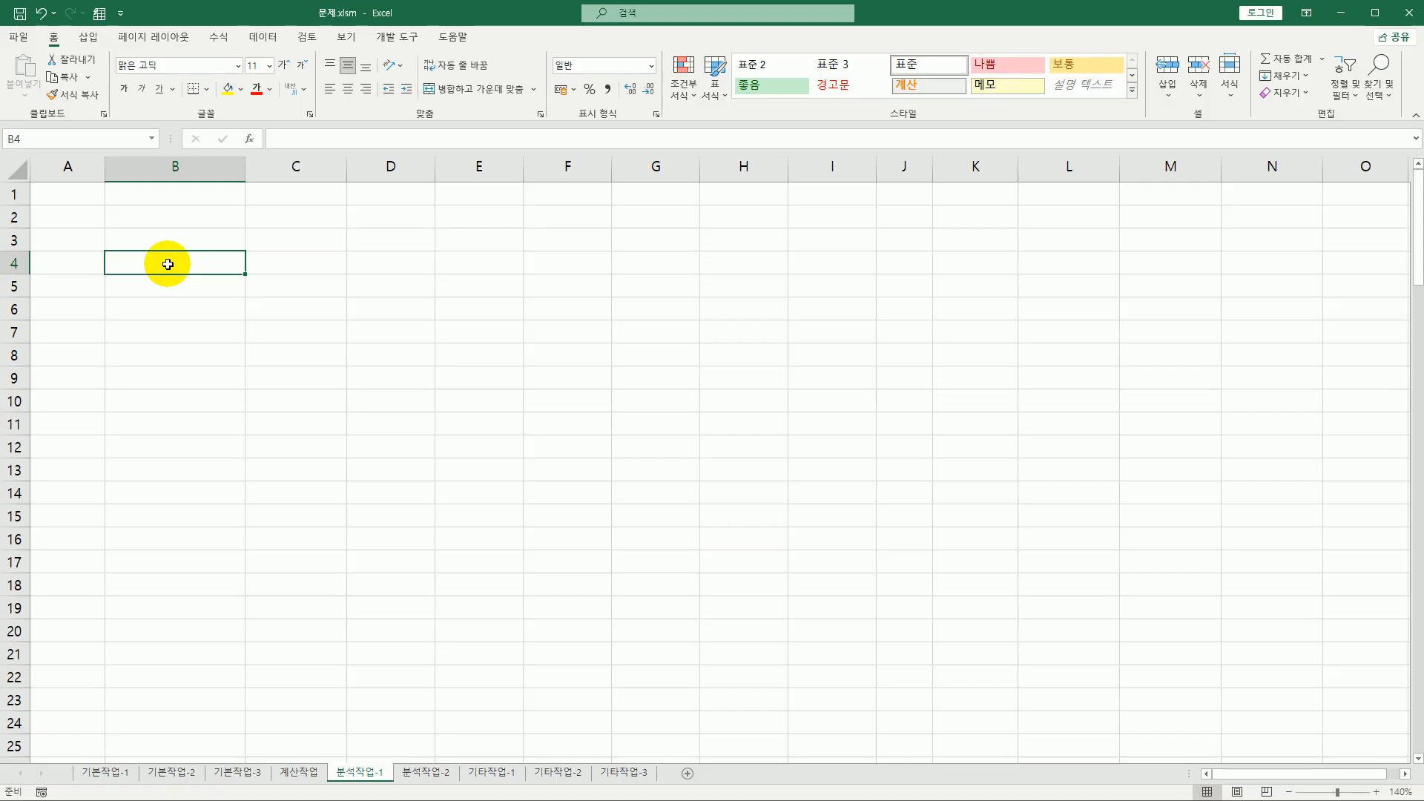
left_click(264, 39)
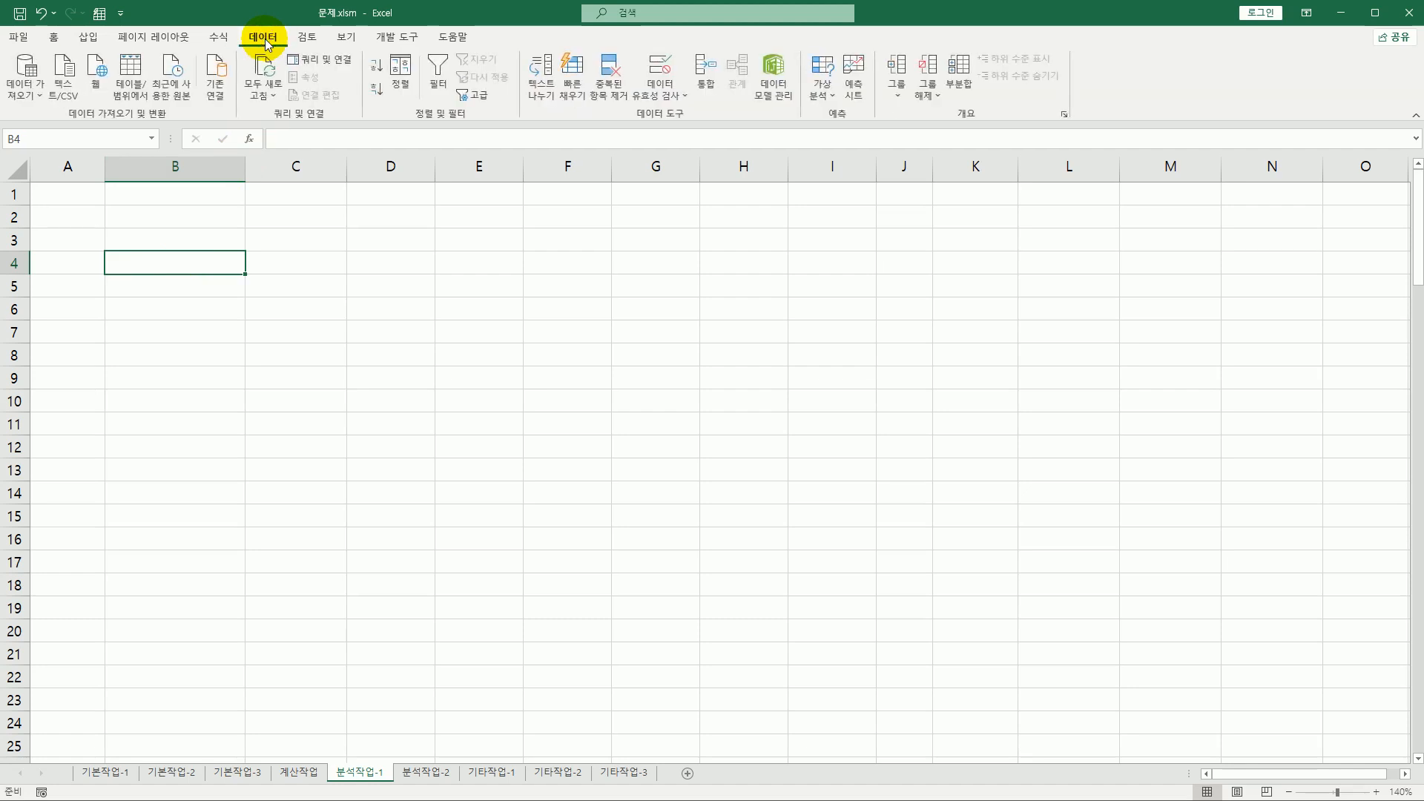
left_click(38, 87)
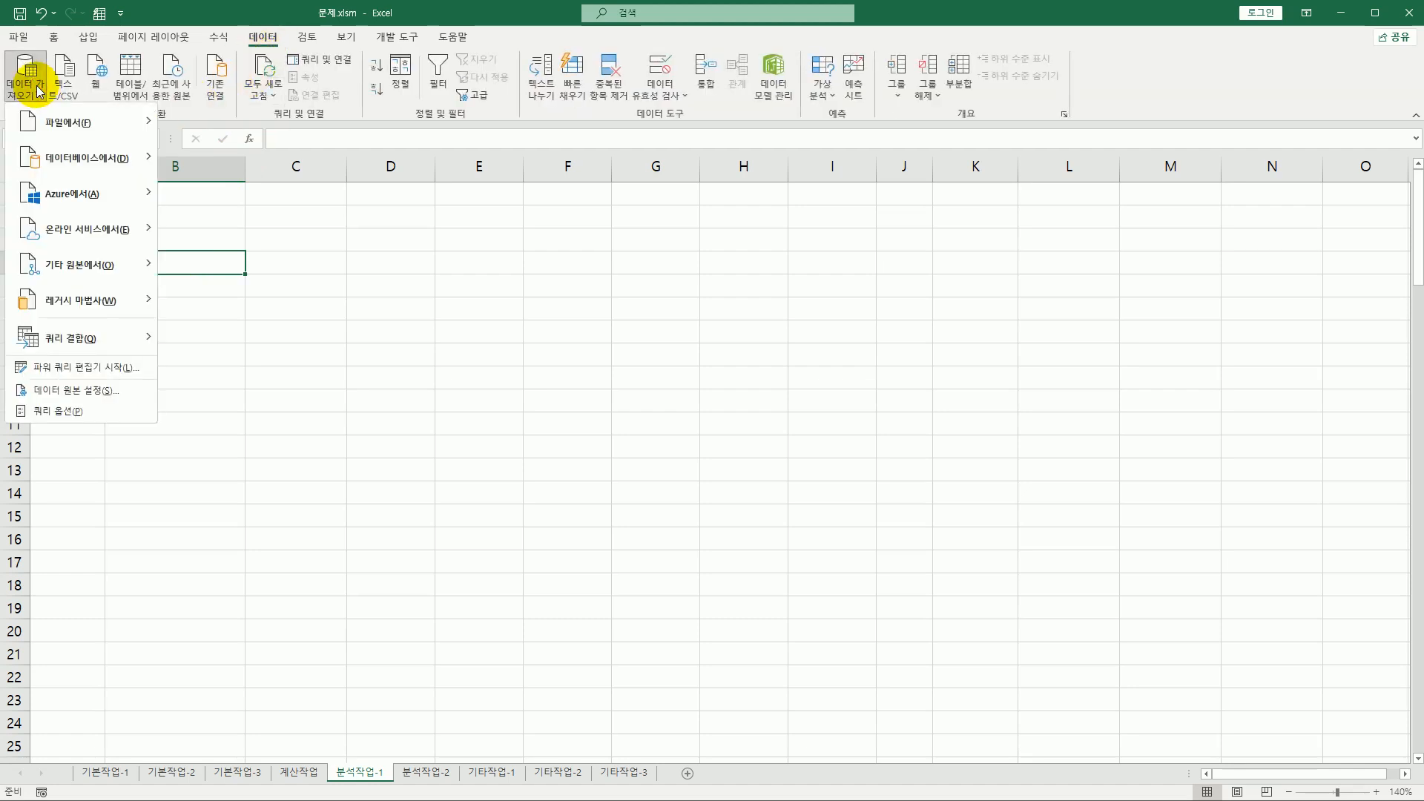
mouse_move(72, 272)
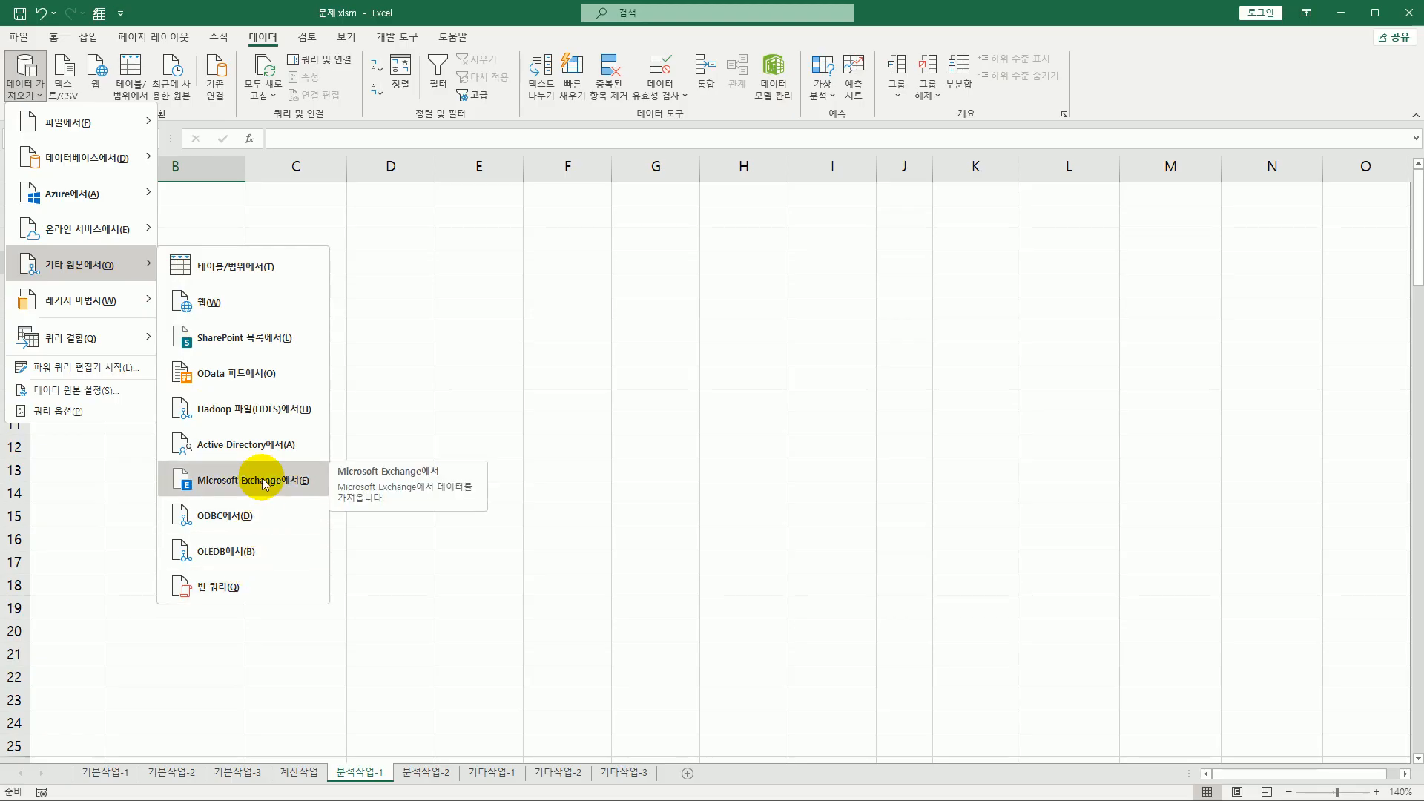
mouse_move(114, 306)
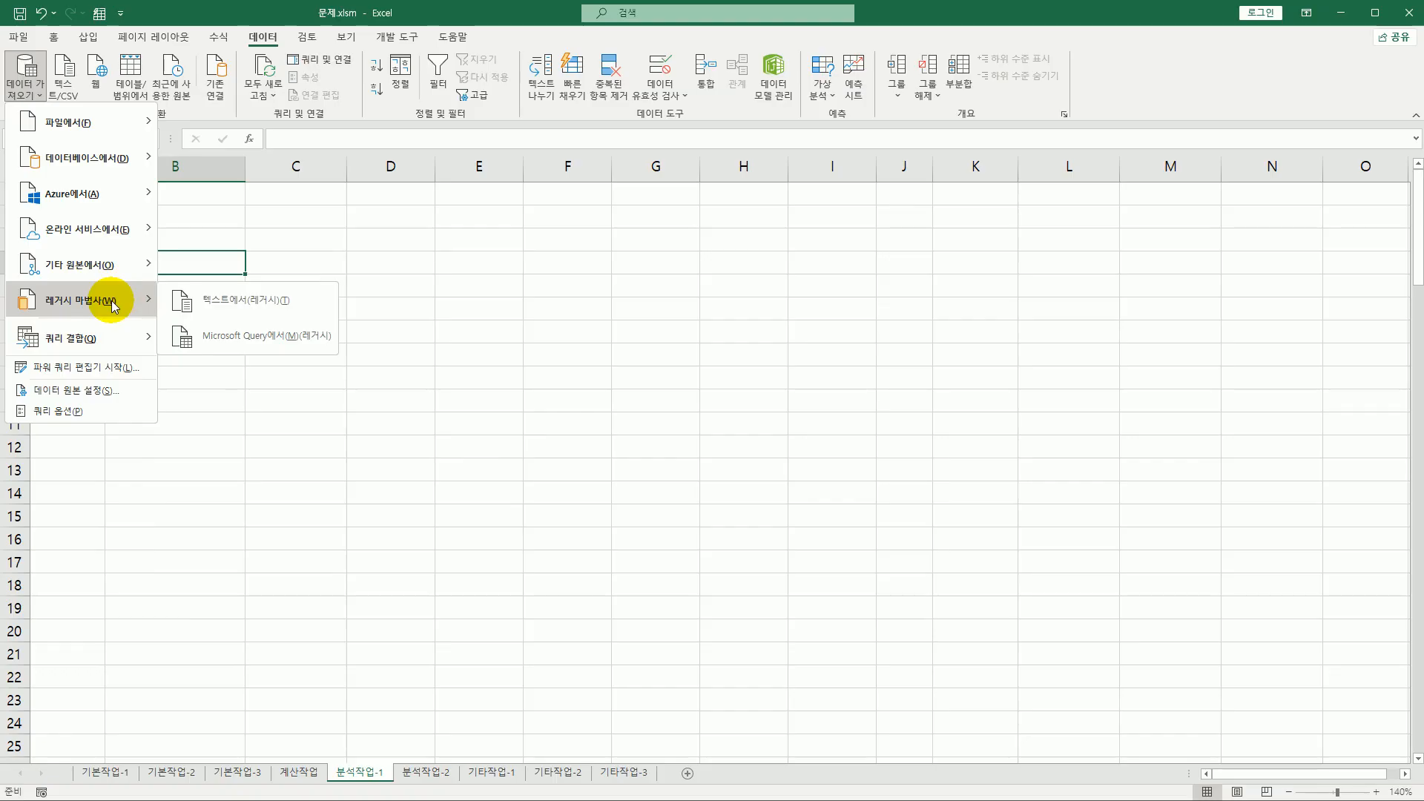
mouse_move(117, 274)
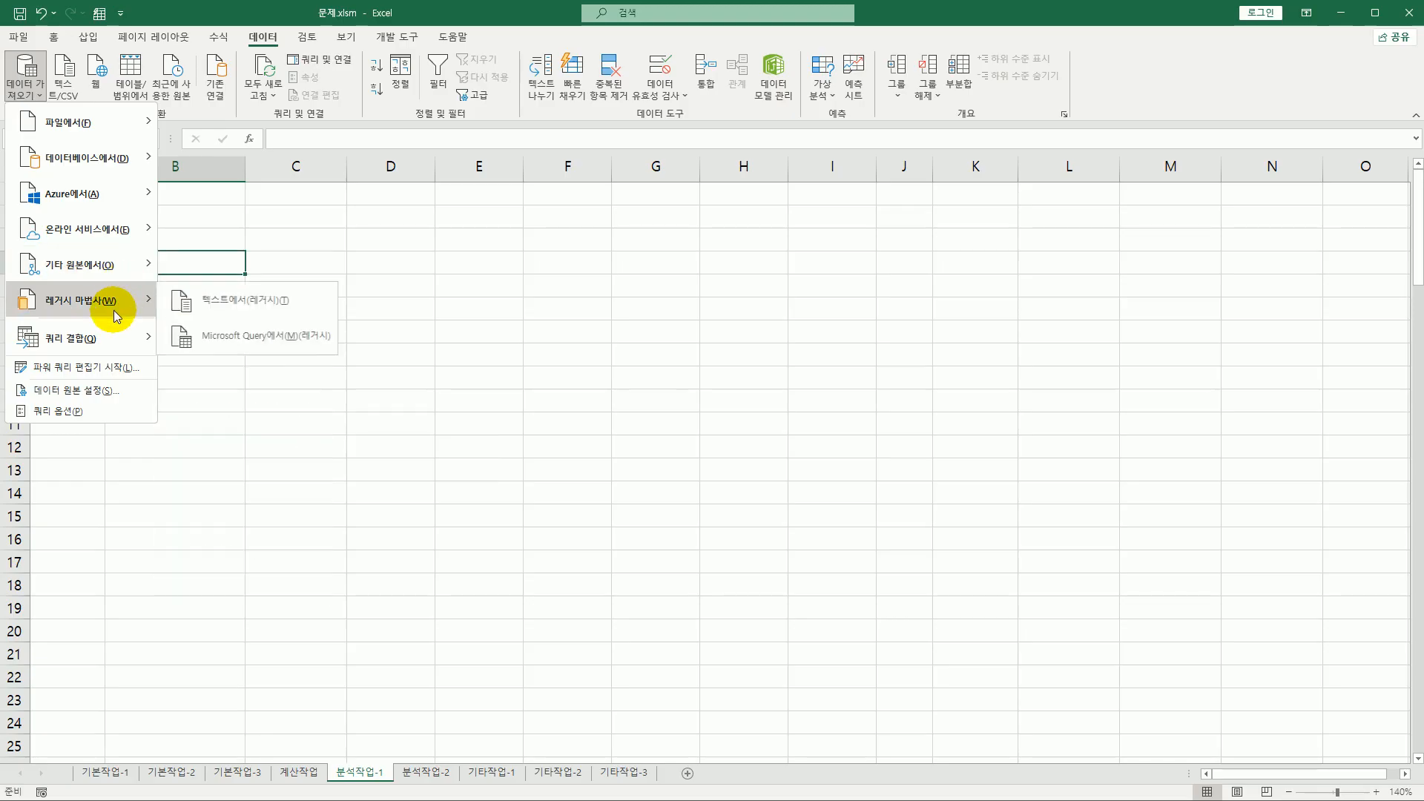
left_click(236, 337)
- Choose MS Access Database as the data source and connect to the 스마트팜.accdb file
left_click_drag(838, 312, 329, 255)
left_click(304, 334)
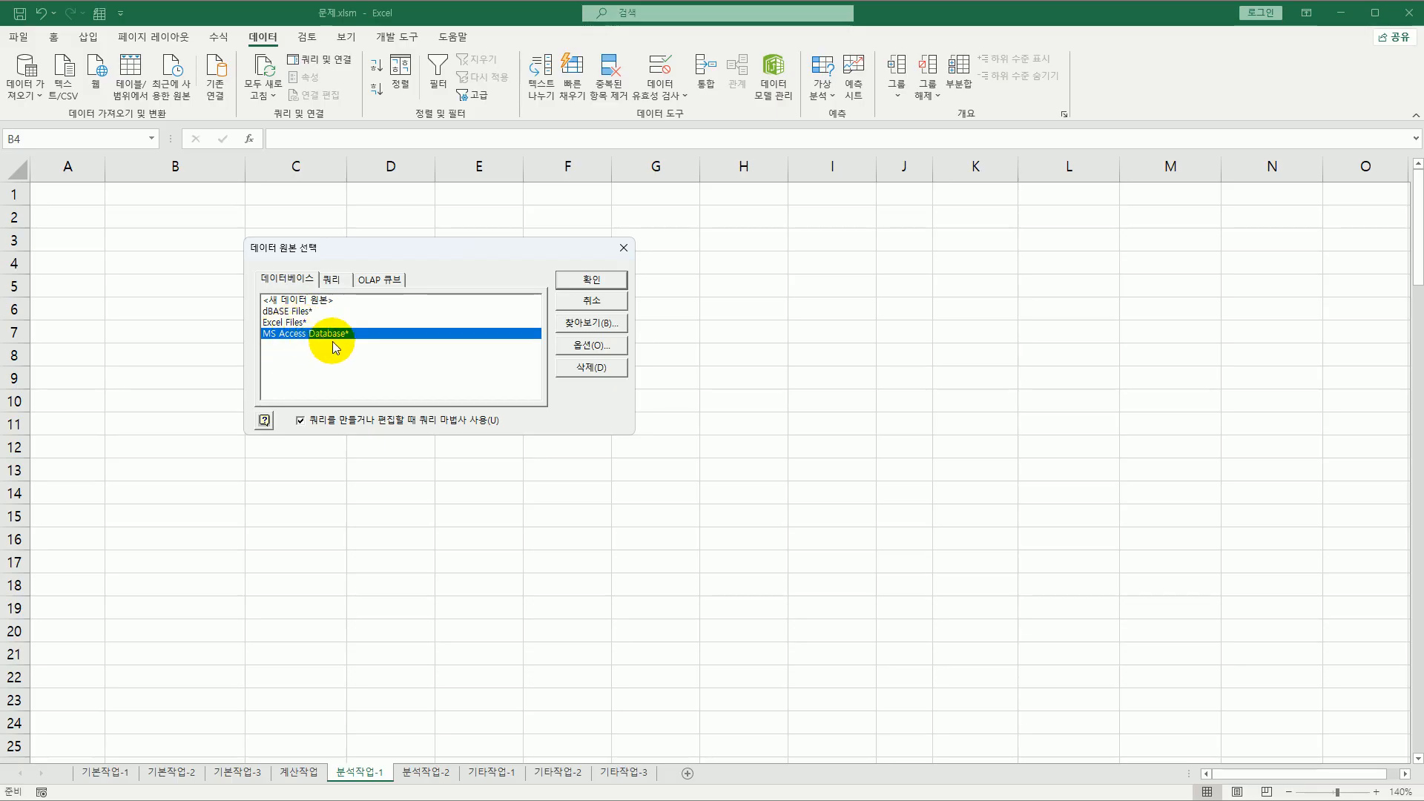
left_click(575, 280)
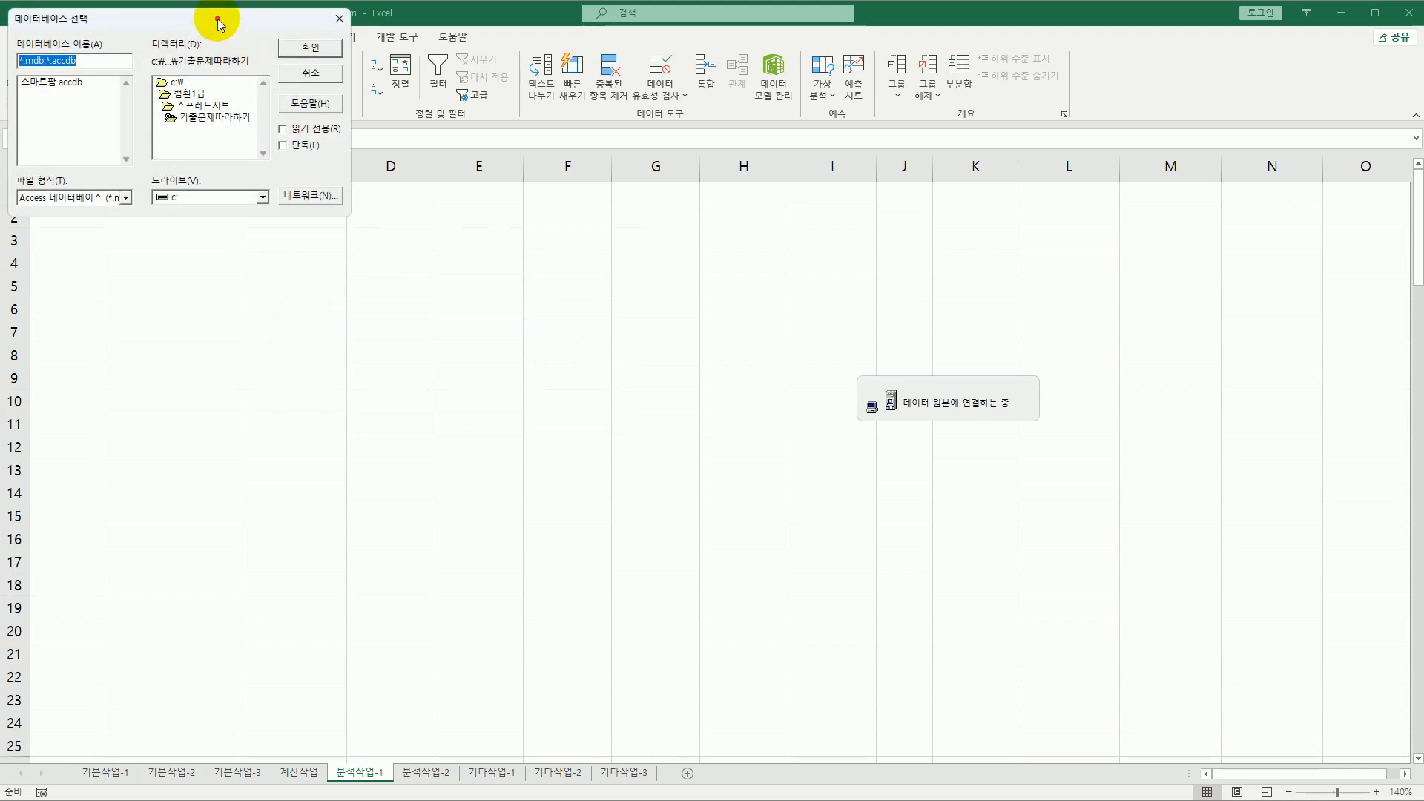
left_click_drag(216, 15, 419, 229)
left_click(253, 296)
left_click(252, 293)
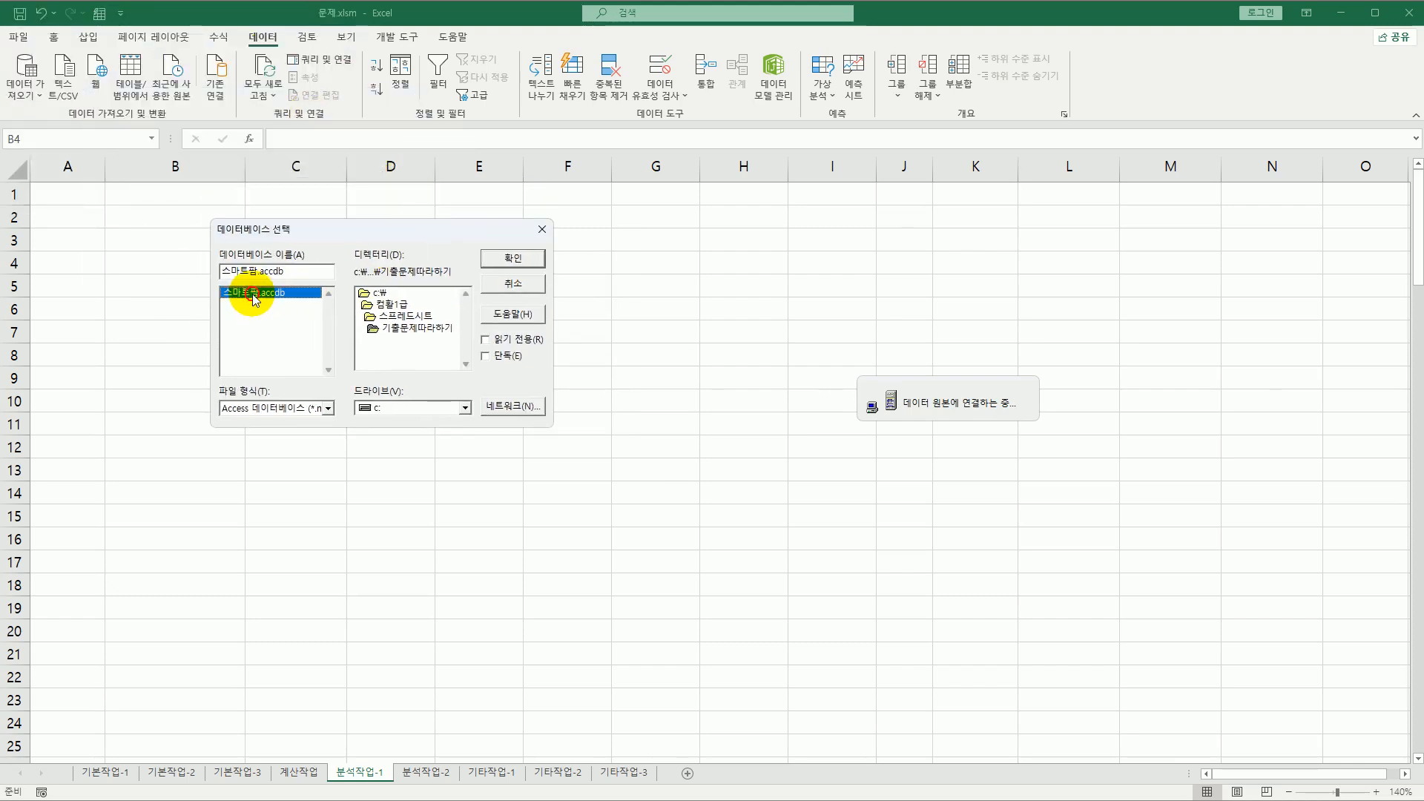
left_click(512, 261)
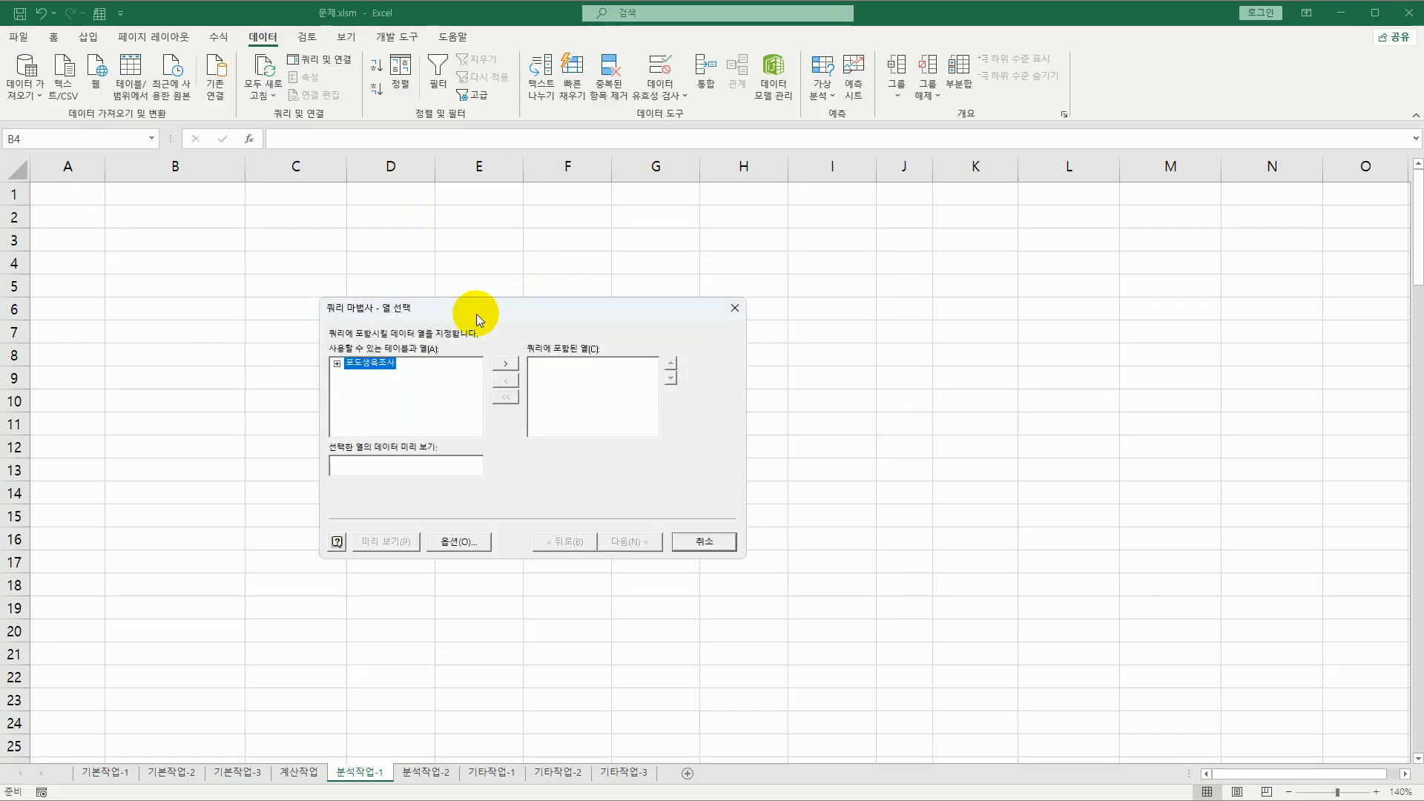
- Include the 품종, 식재년도, 송이수, 과방중, 당도, 산도 and 과립수 columns of the 포도생육조사 table in the query
double_click(373, 363)
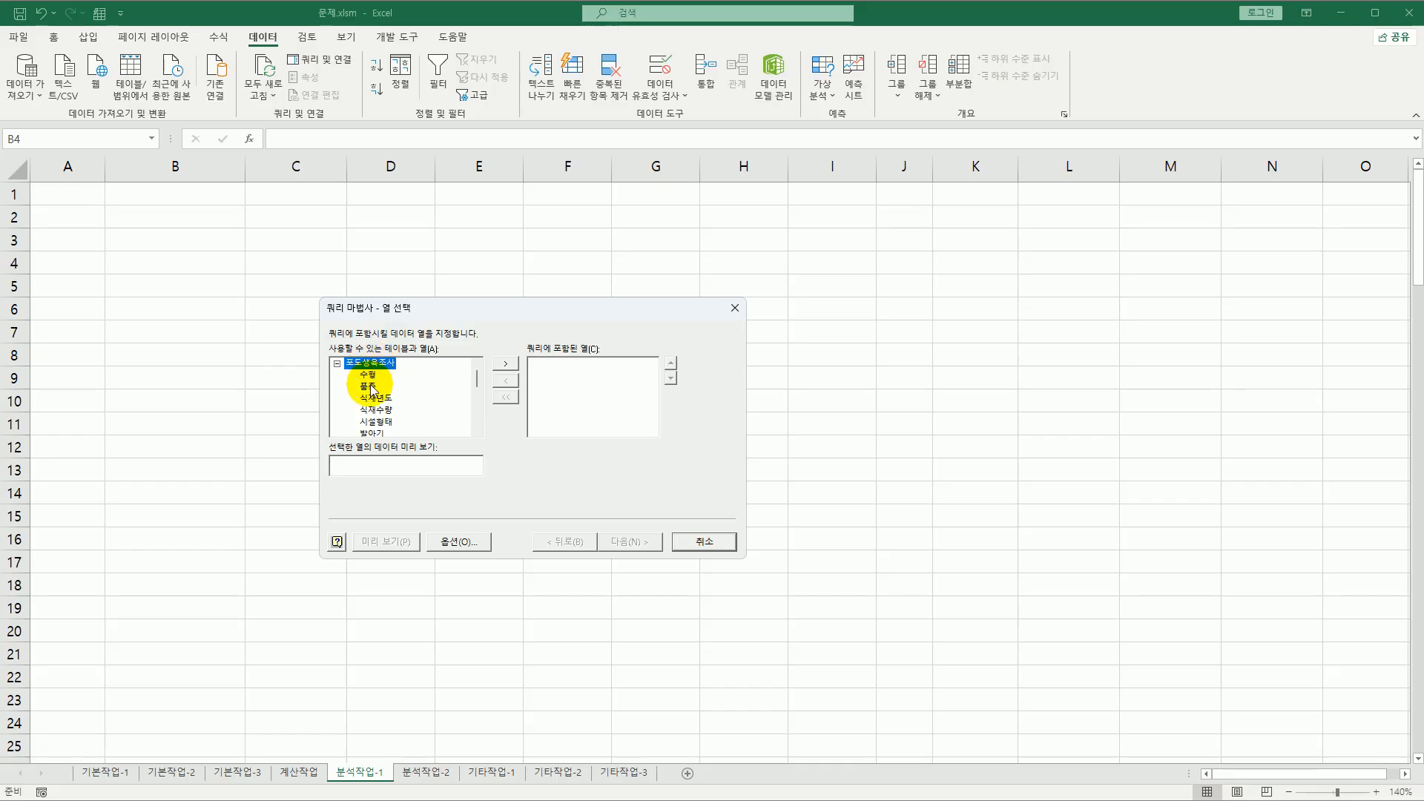
double_click(370, 388)
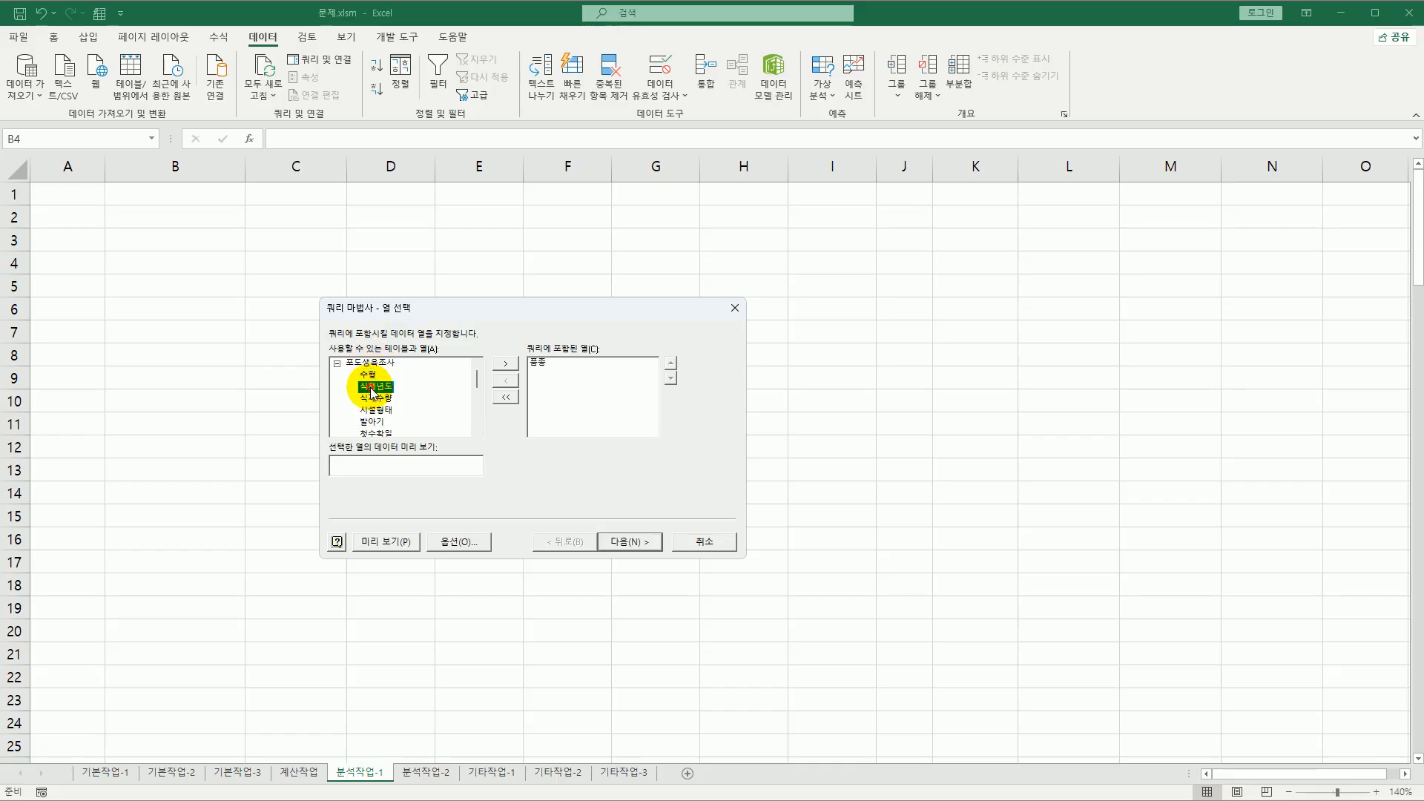
double_click(371, 389)
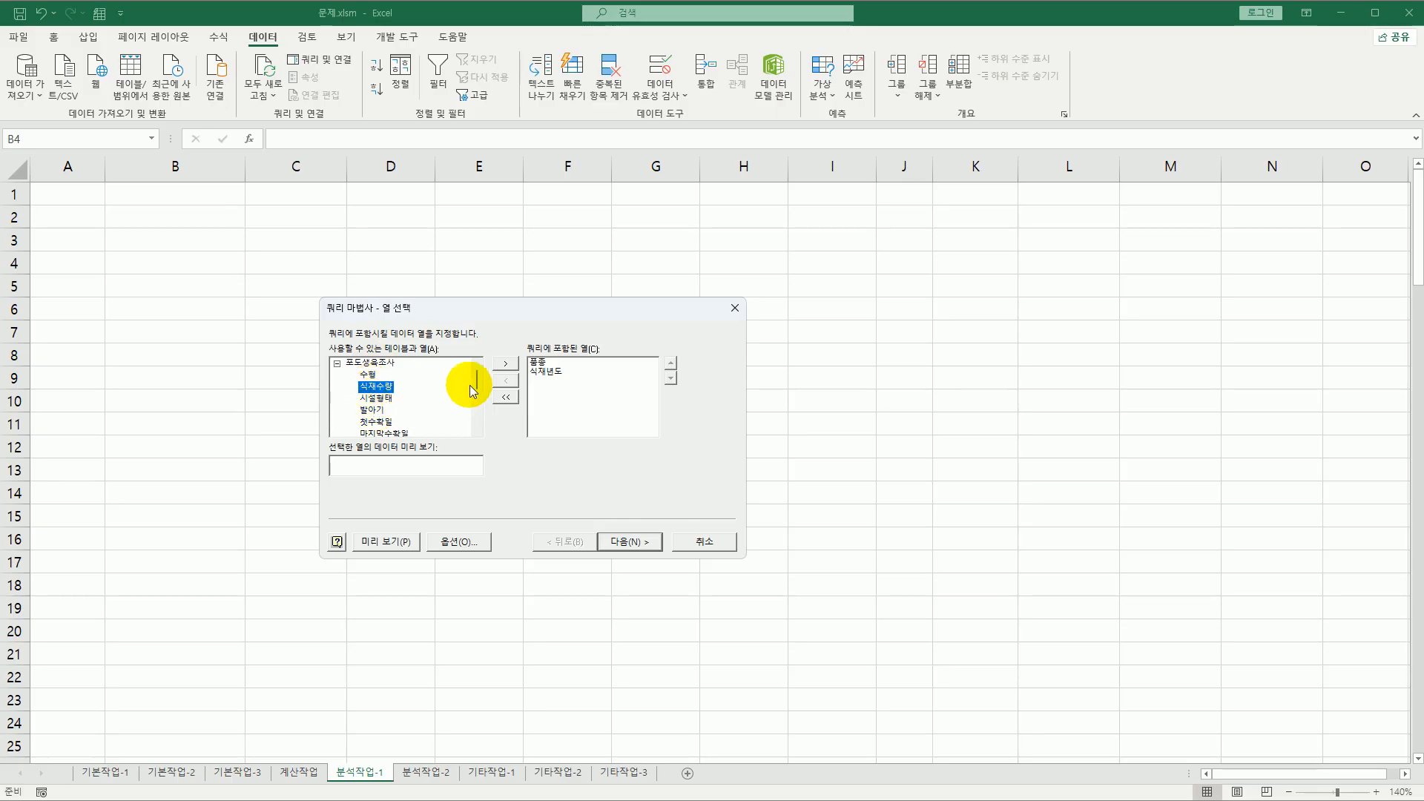
left_click_drag(476, 381, 477, 414)
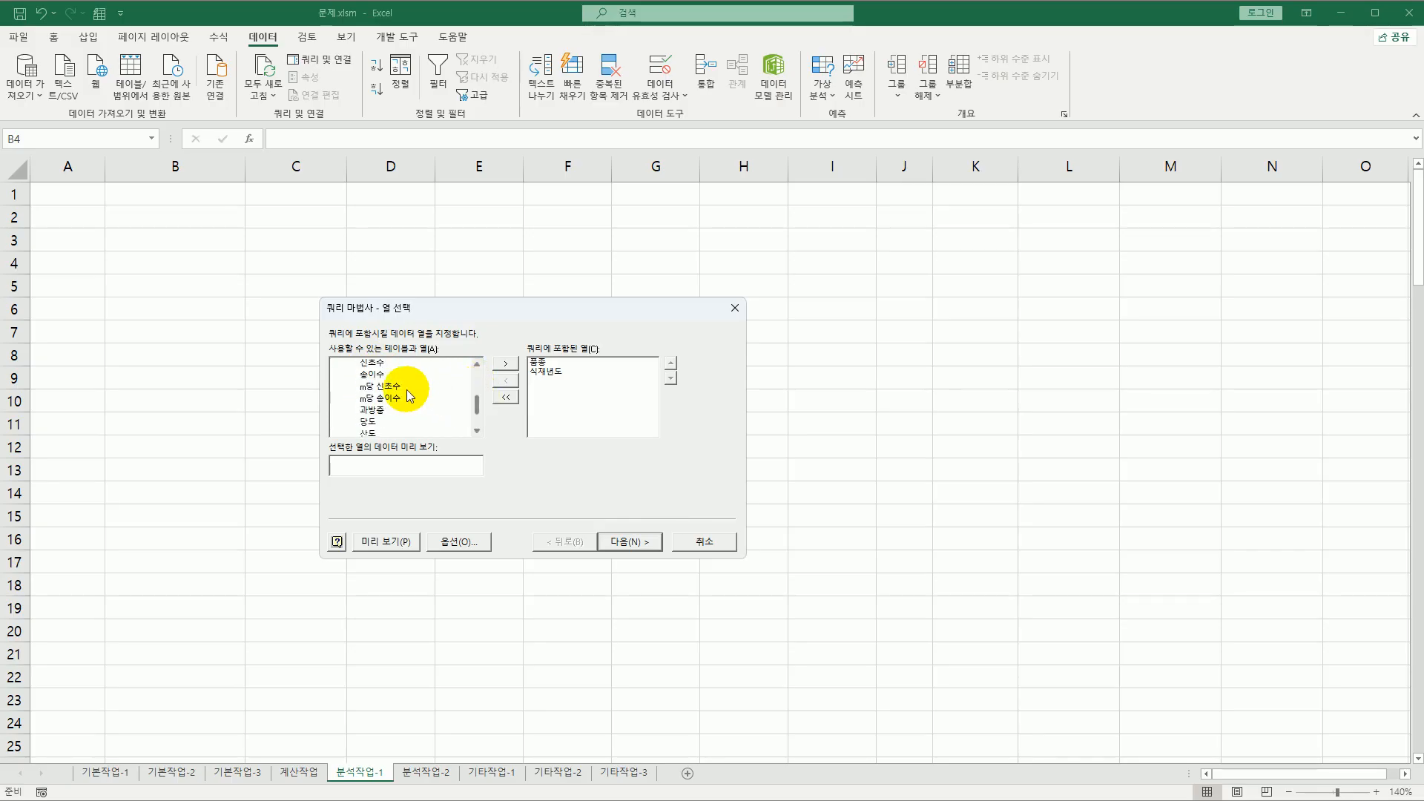
double_click(365, 377)
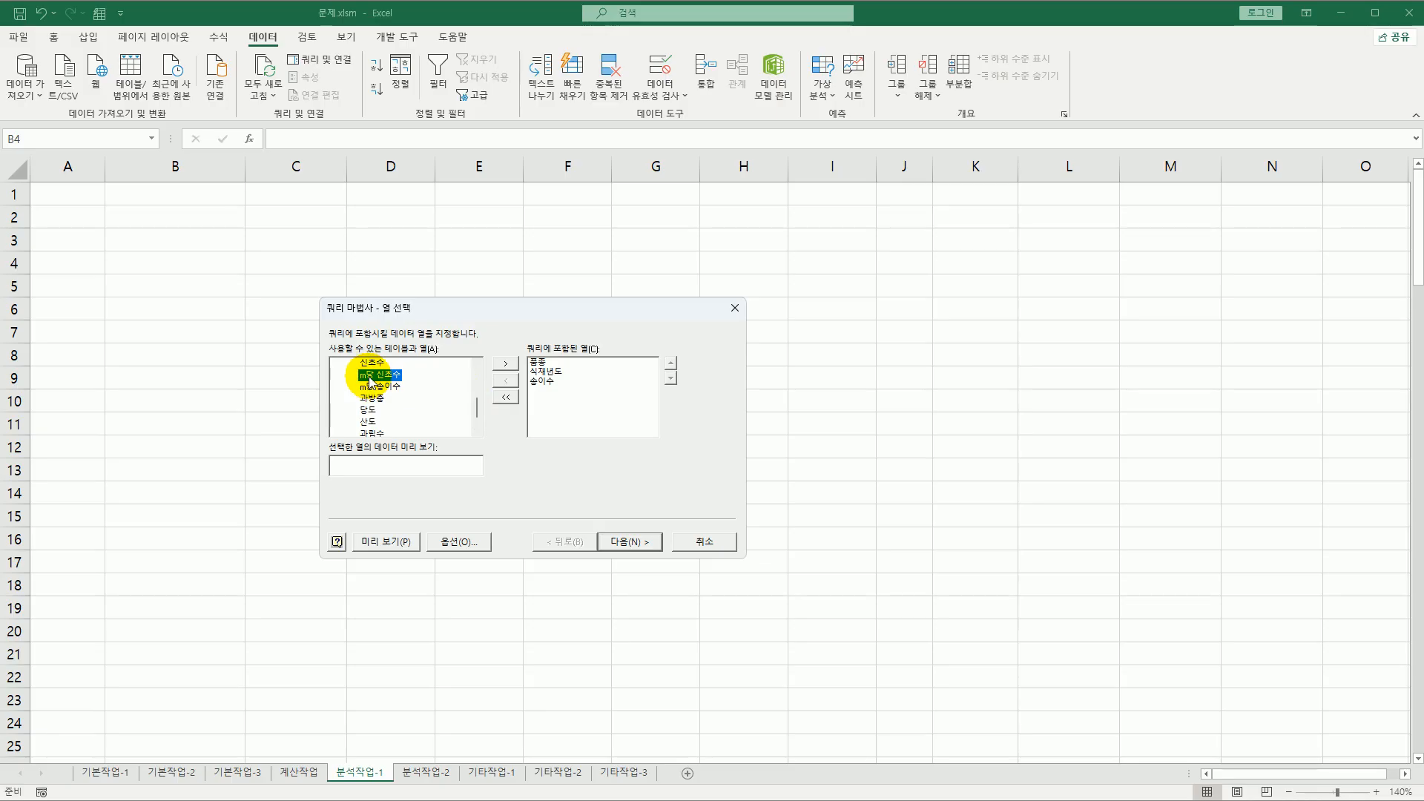
double_click(375, 398)
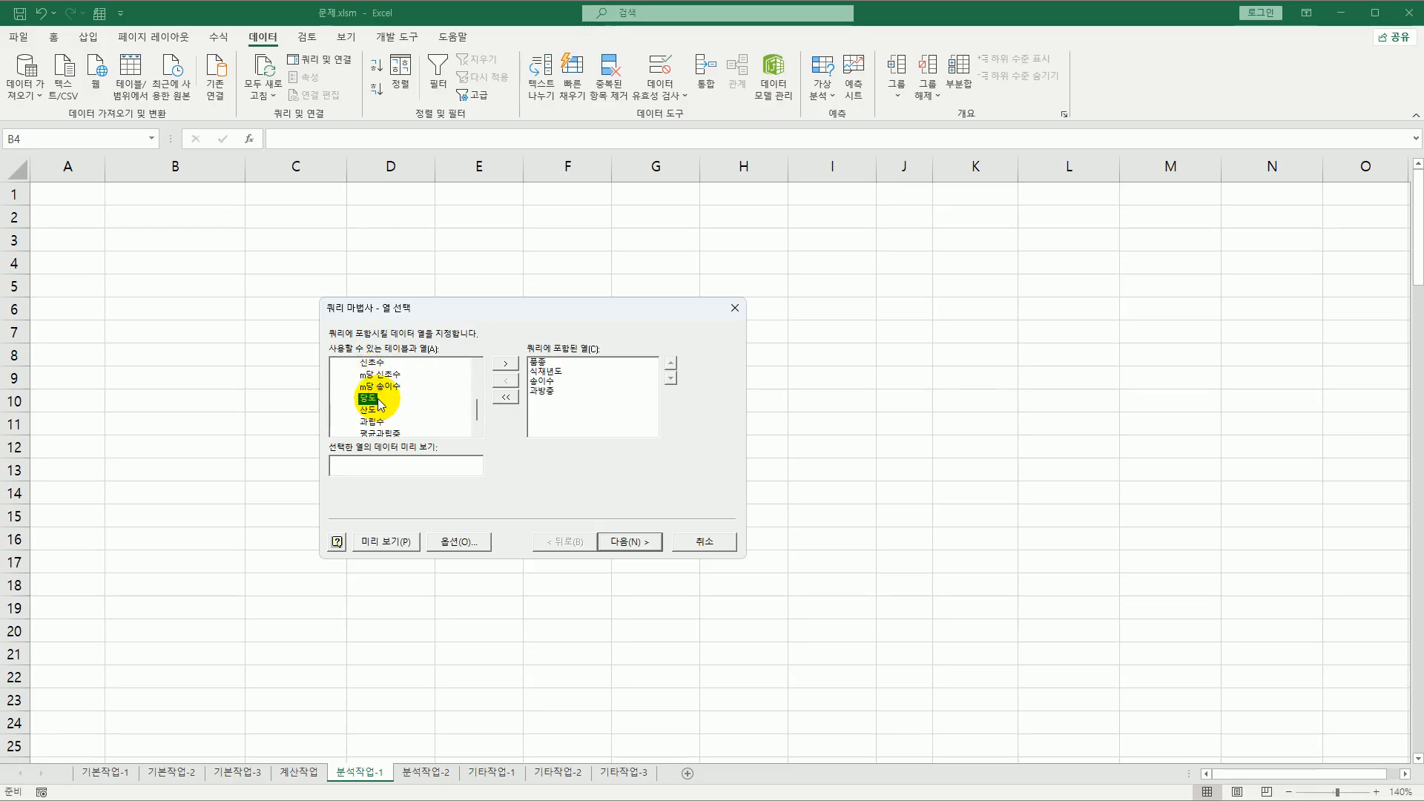
double_click(375, 399)
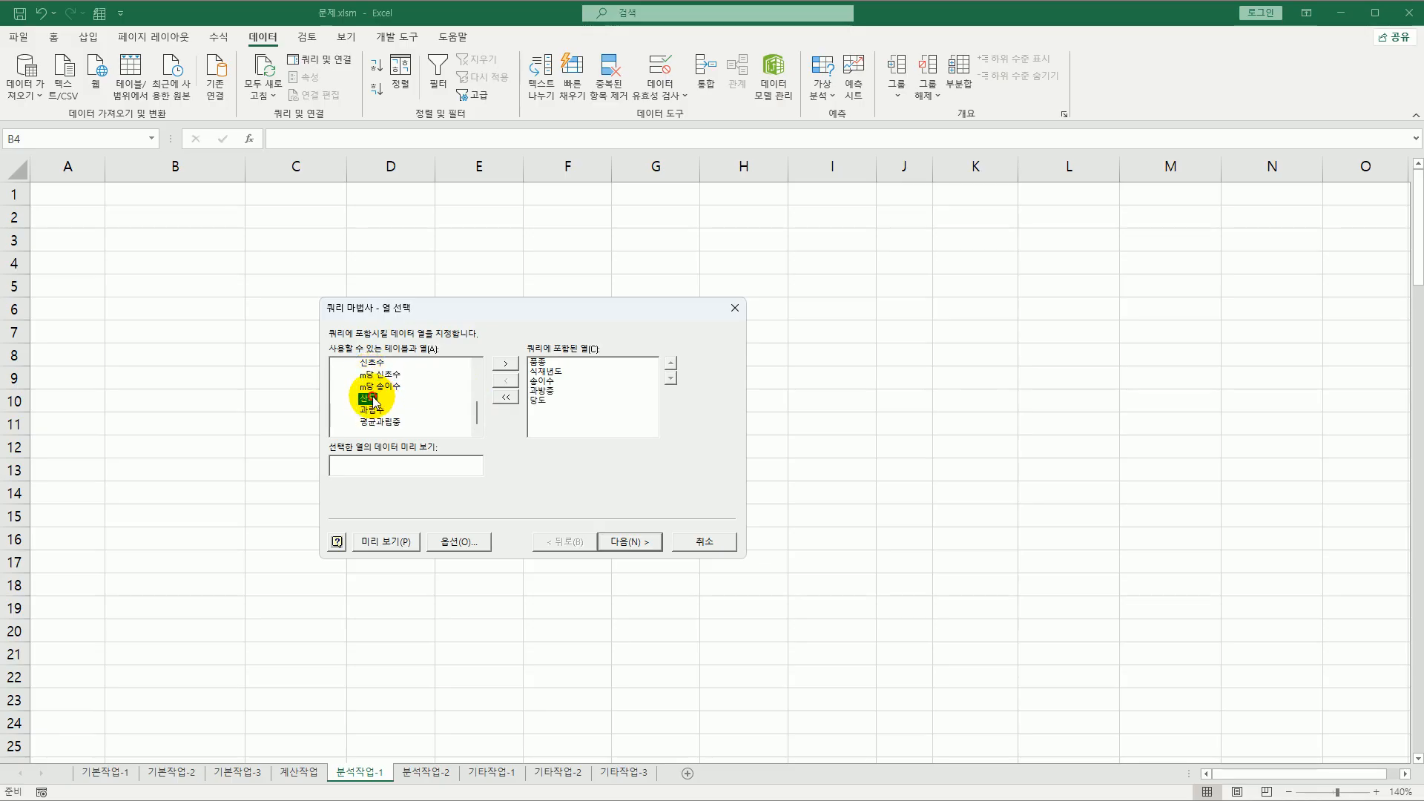
double_click(374, 399)
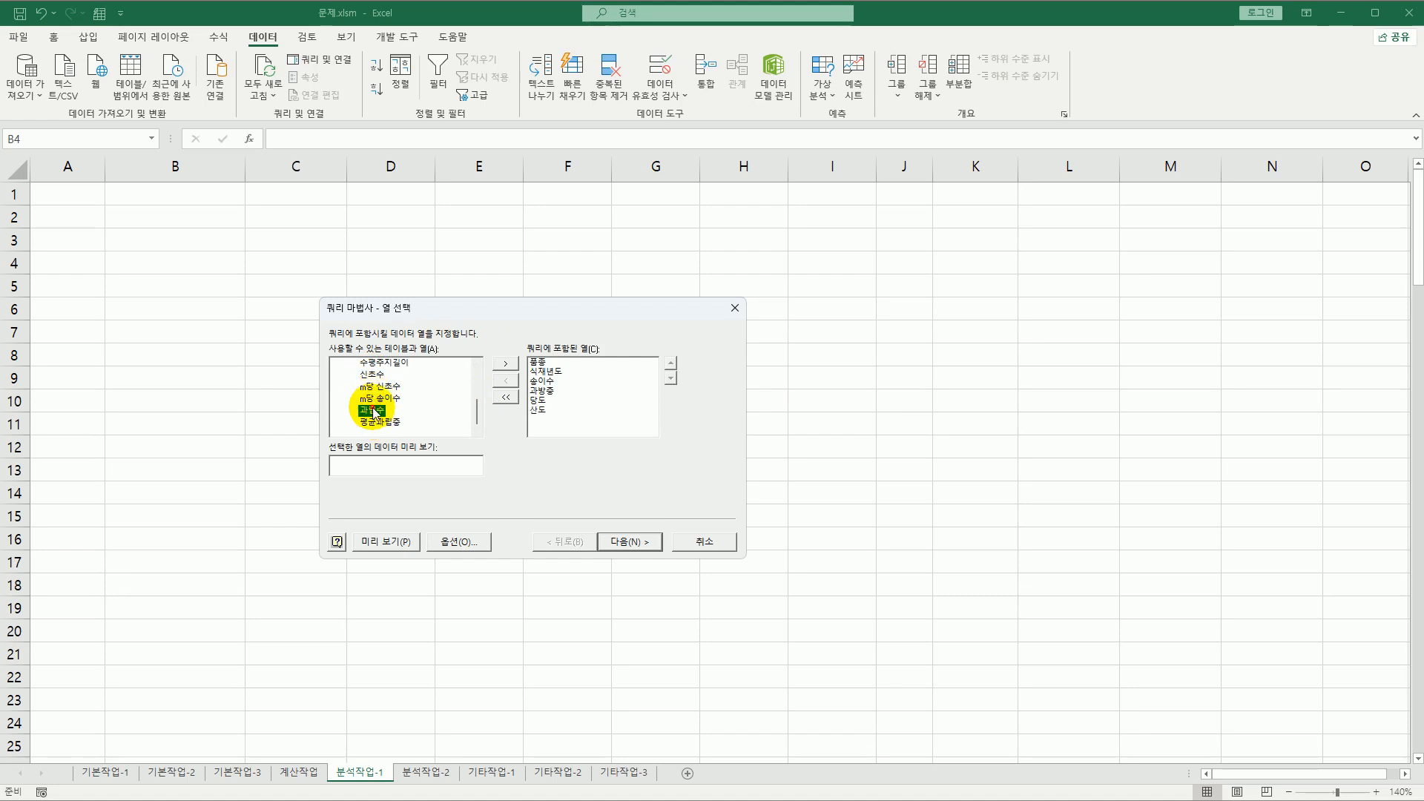
double_click(375, 410)
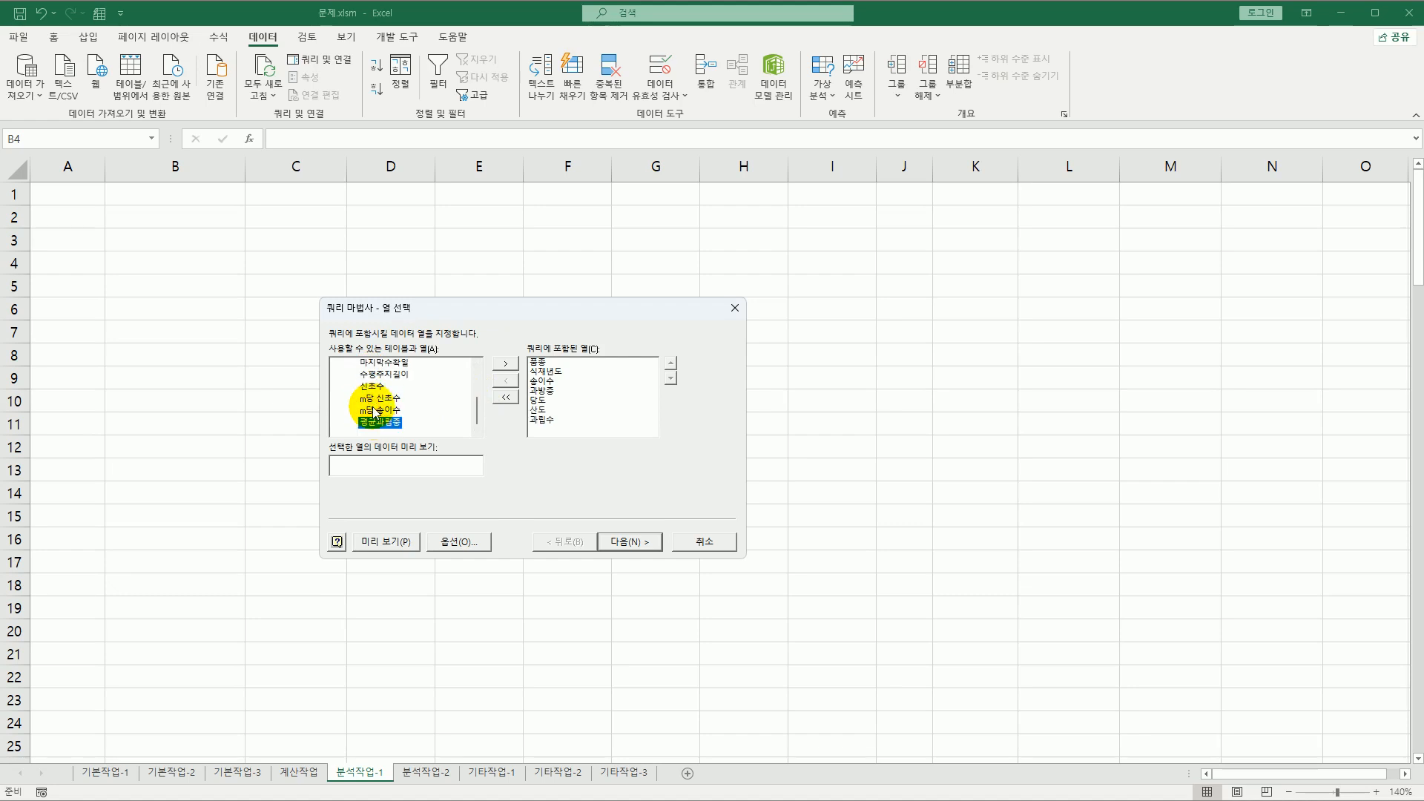
left_click(622, 543)
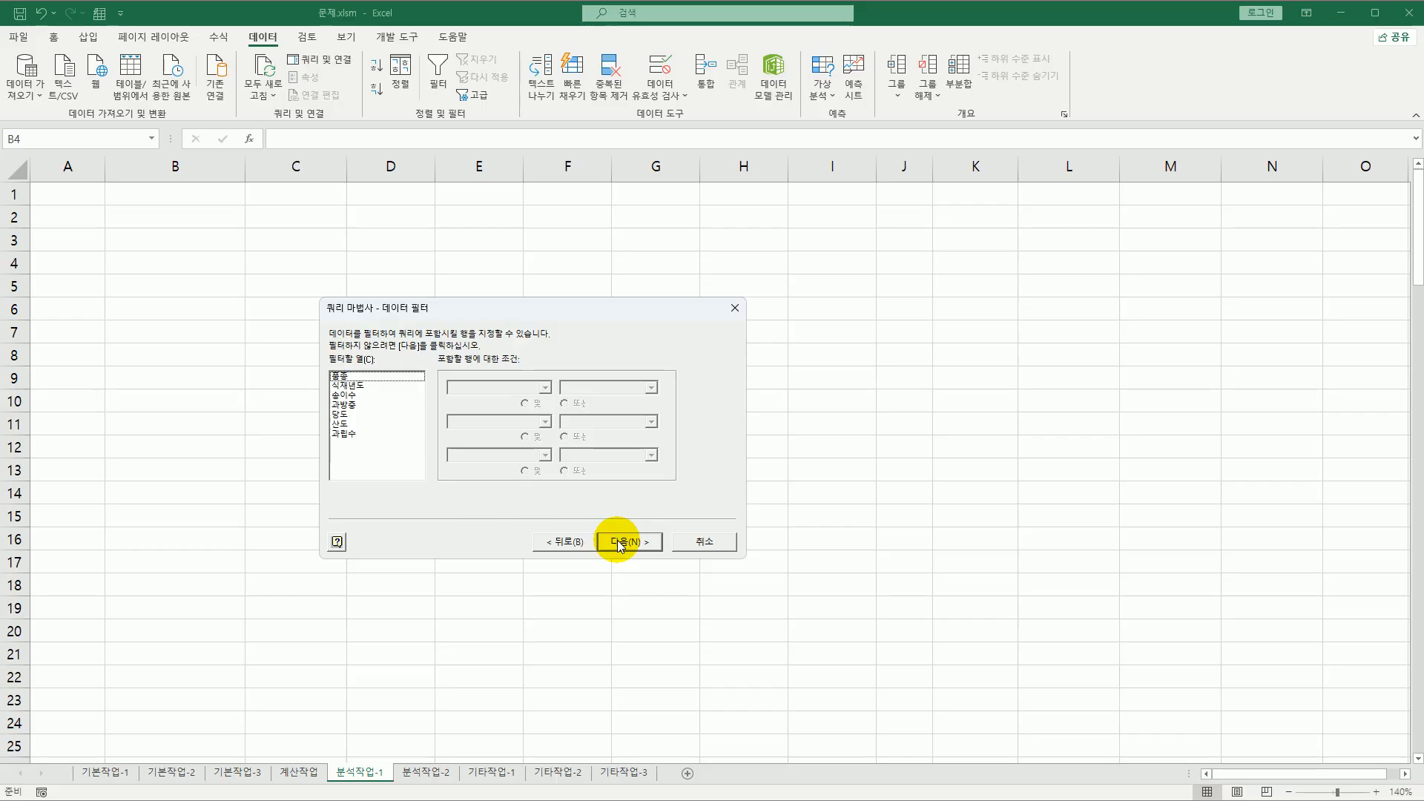
- Filter the query to rows where 식재년도 is greater than or equal to 2022
left_click(374, 387)
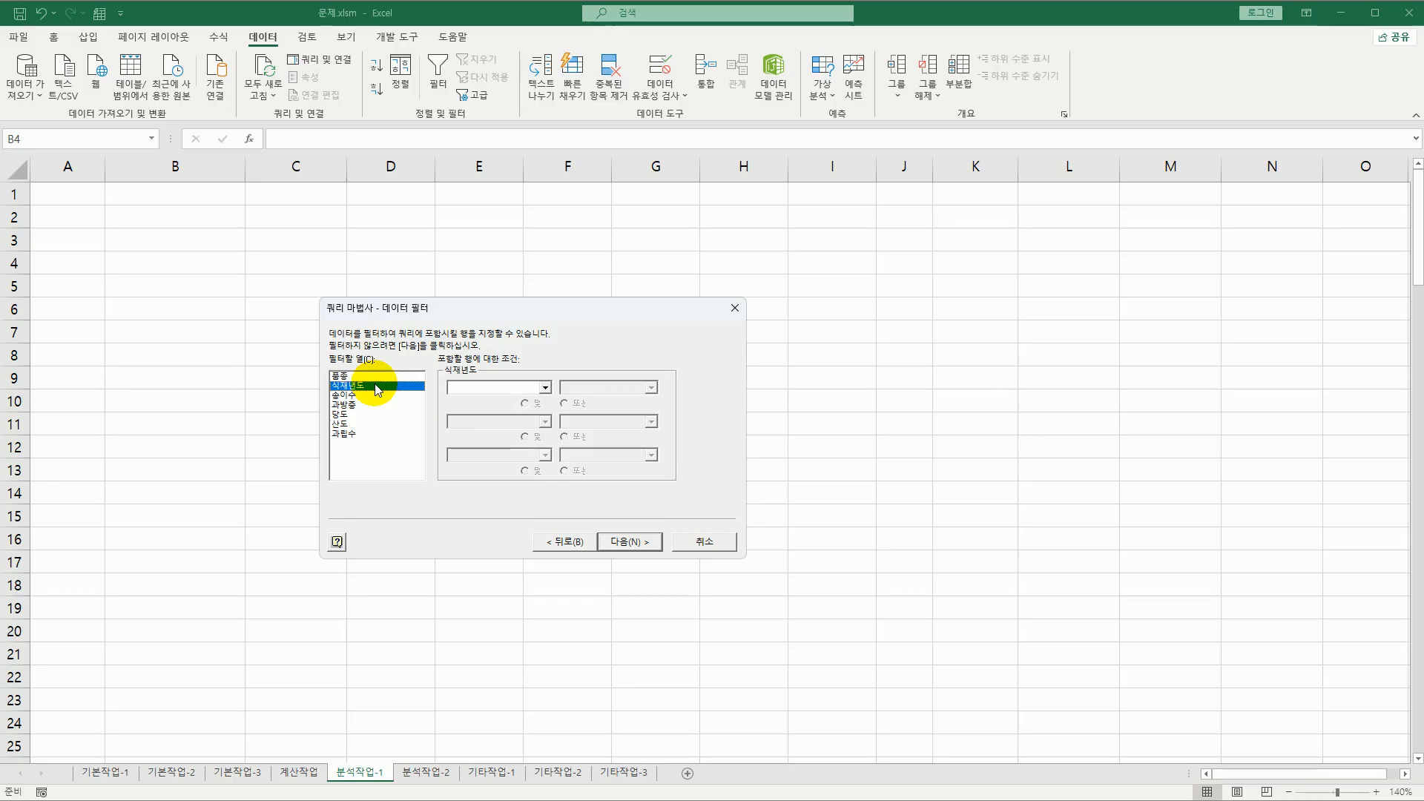
left_click(523, 388)
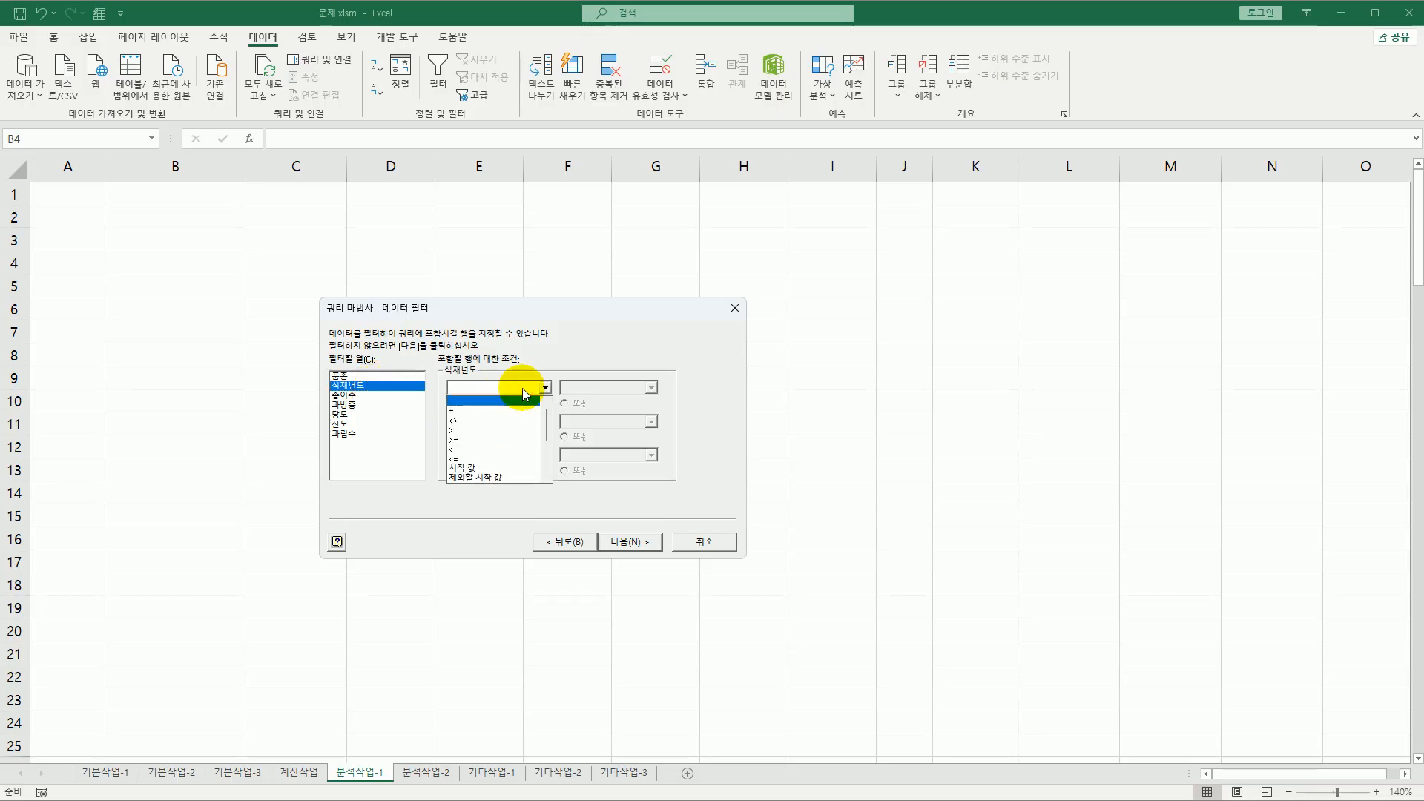
left_click(503, 444)
left_click(595, 389)
type("2")
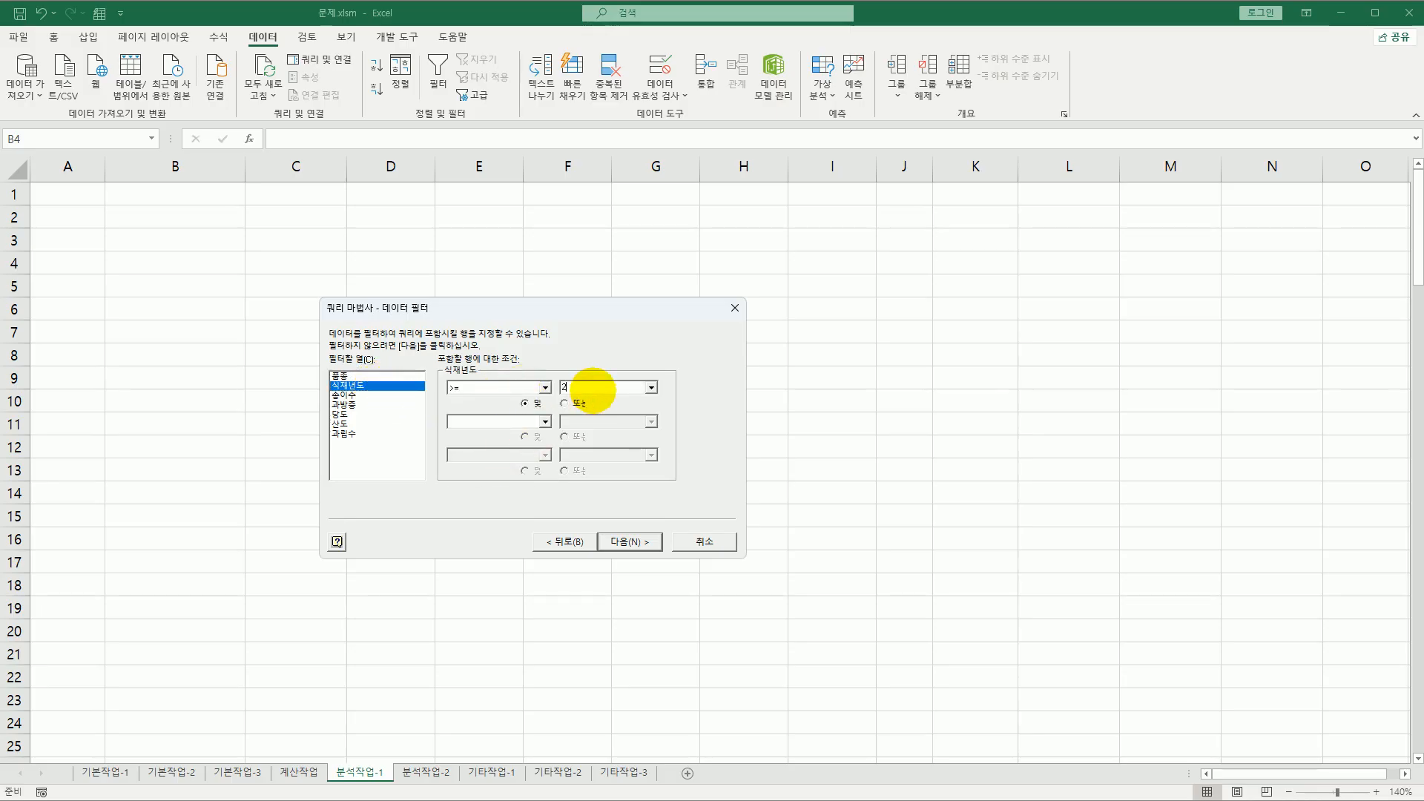
type("022")
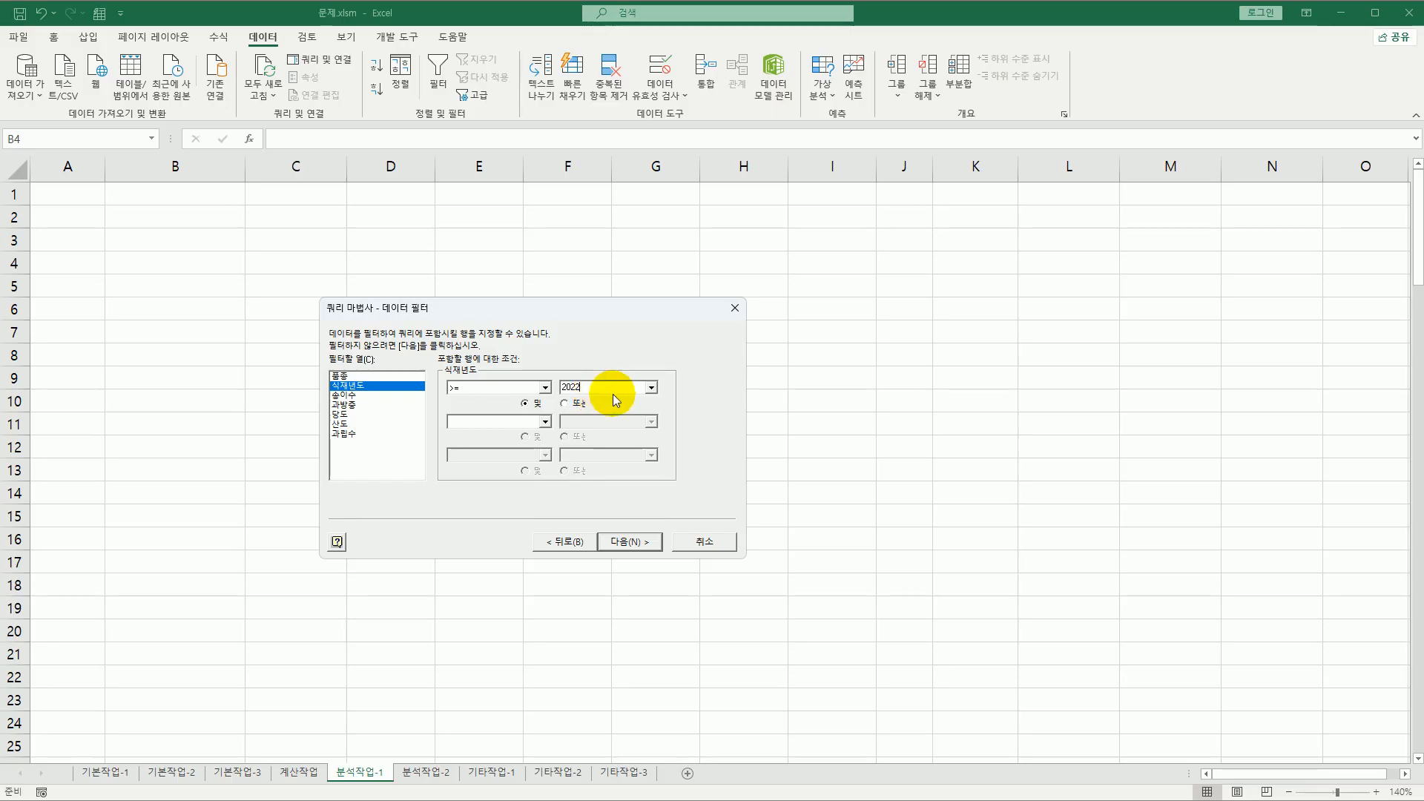
left_click(623, 541)
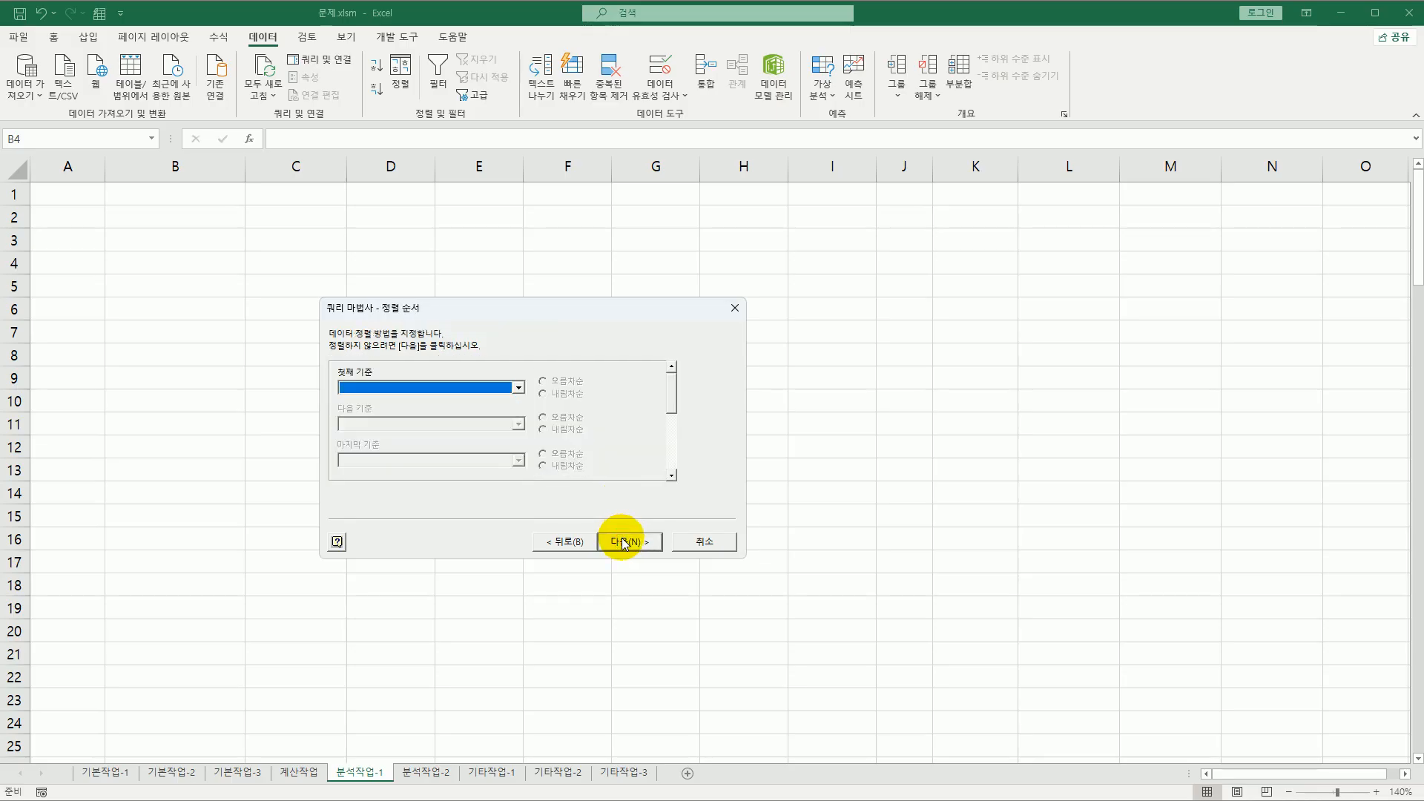
- Finish the query without sorting and place the data as a PivotTable report at cell B4 of the existing worksheet
left_click(623, 541)
left_click(624, 542)
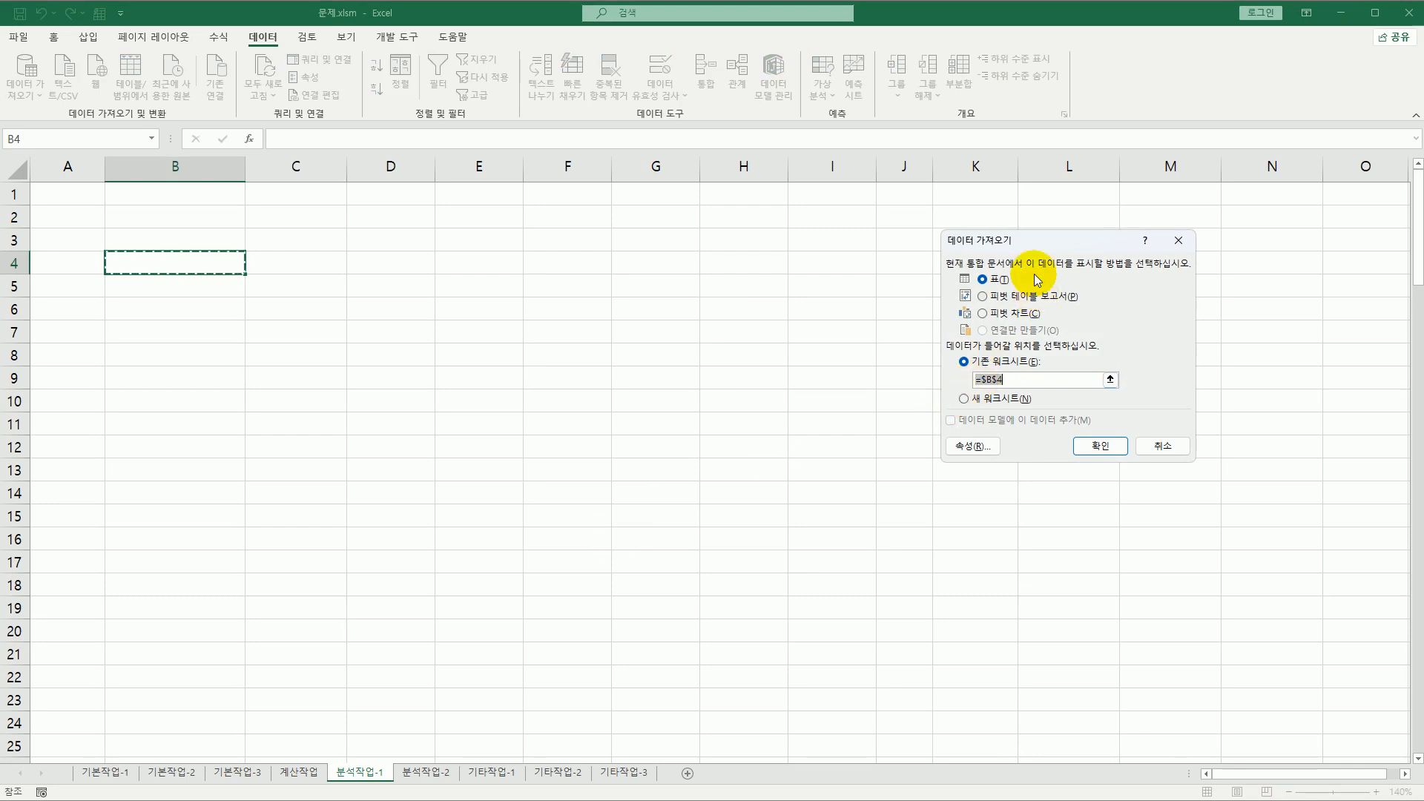
left_click_drag(1002, 240, 385, 245)
left_click(408, 302)
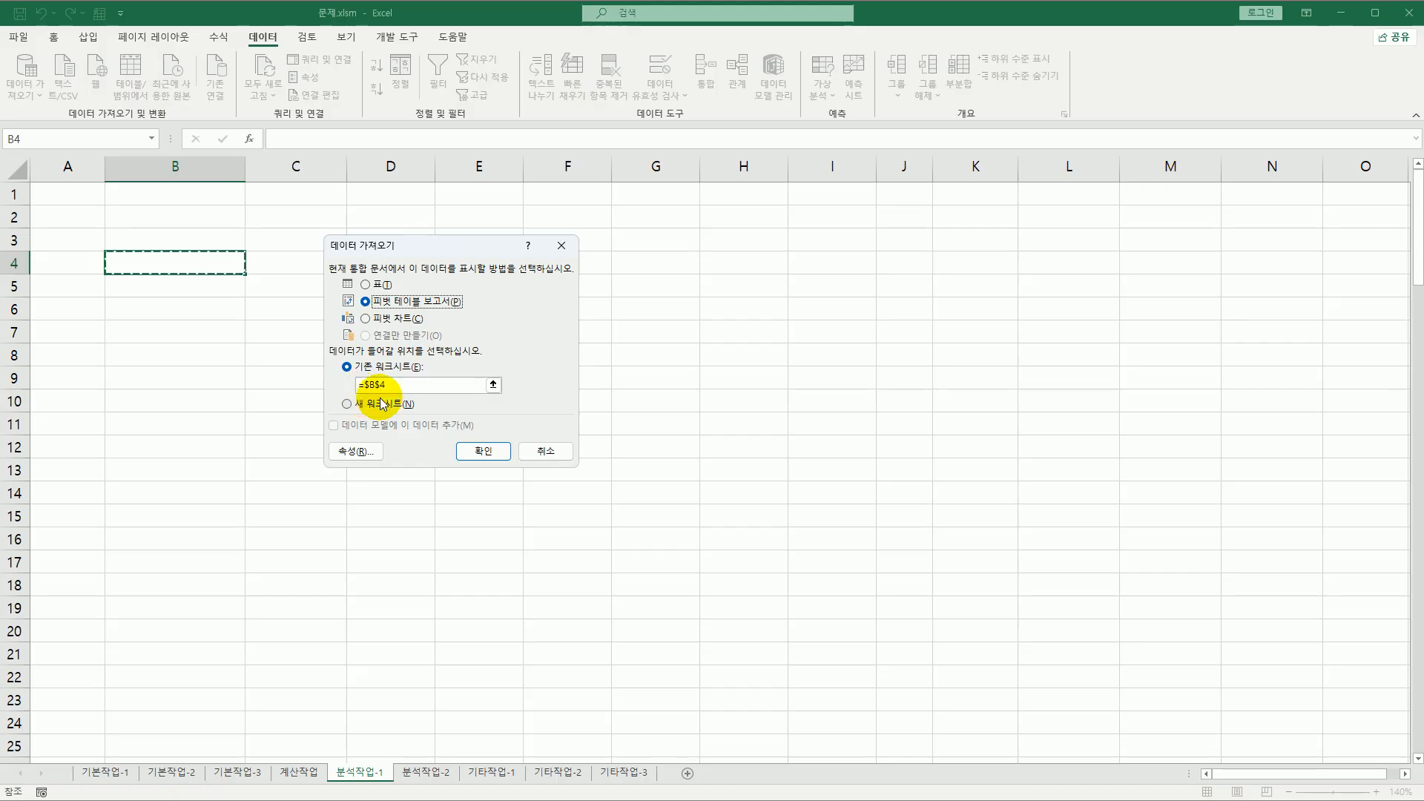
left_click(492, 449)
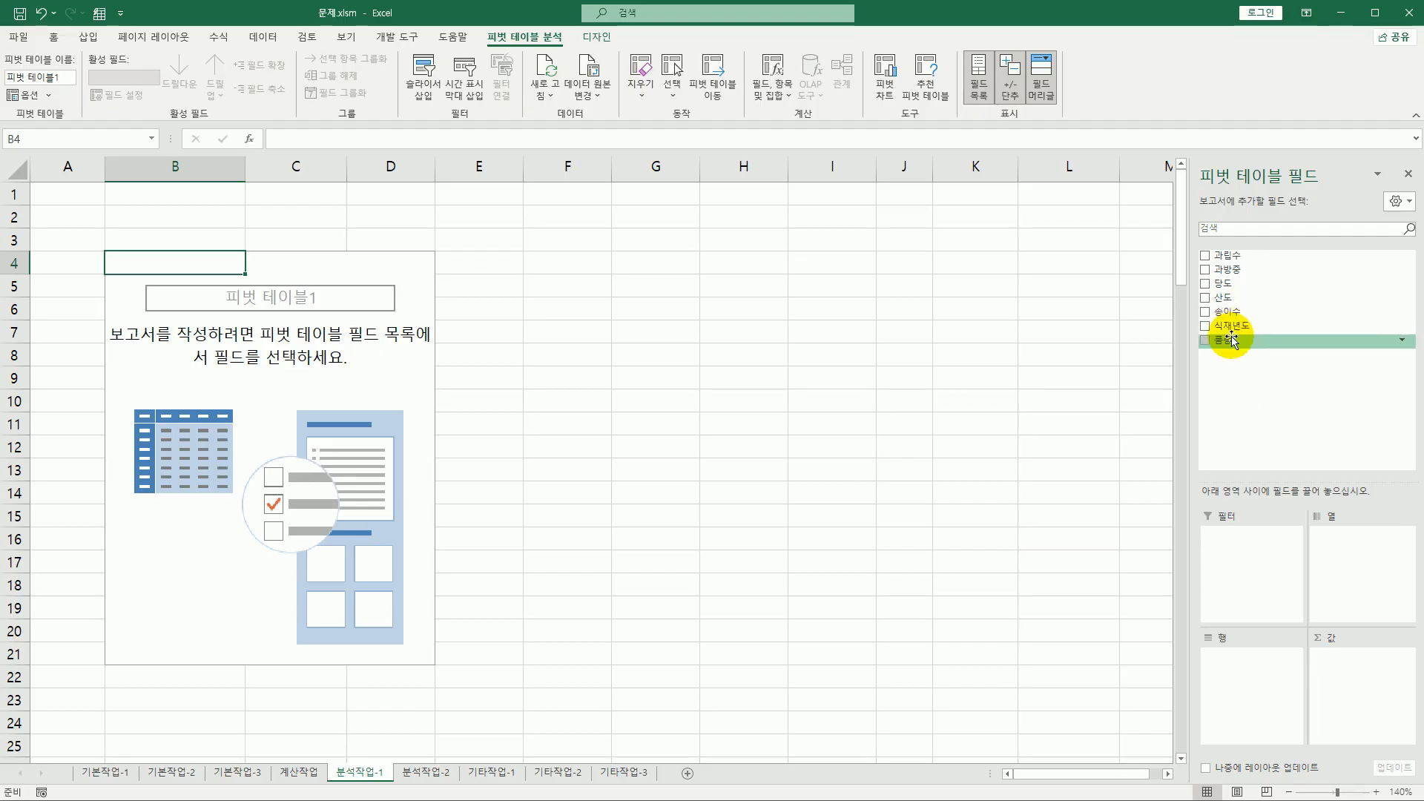
- Place the 품종 field in the pivot table's rows area and the 식재년도 field in its columns area
left_click_drag(1231, 340, 1240, 680)
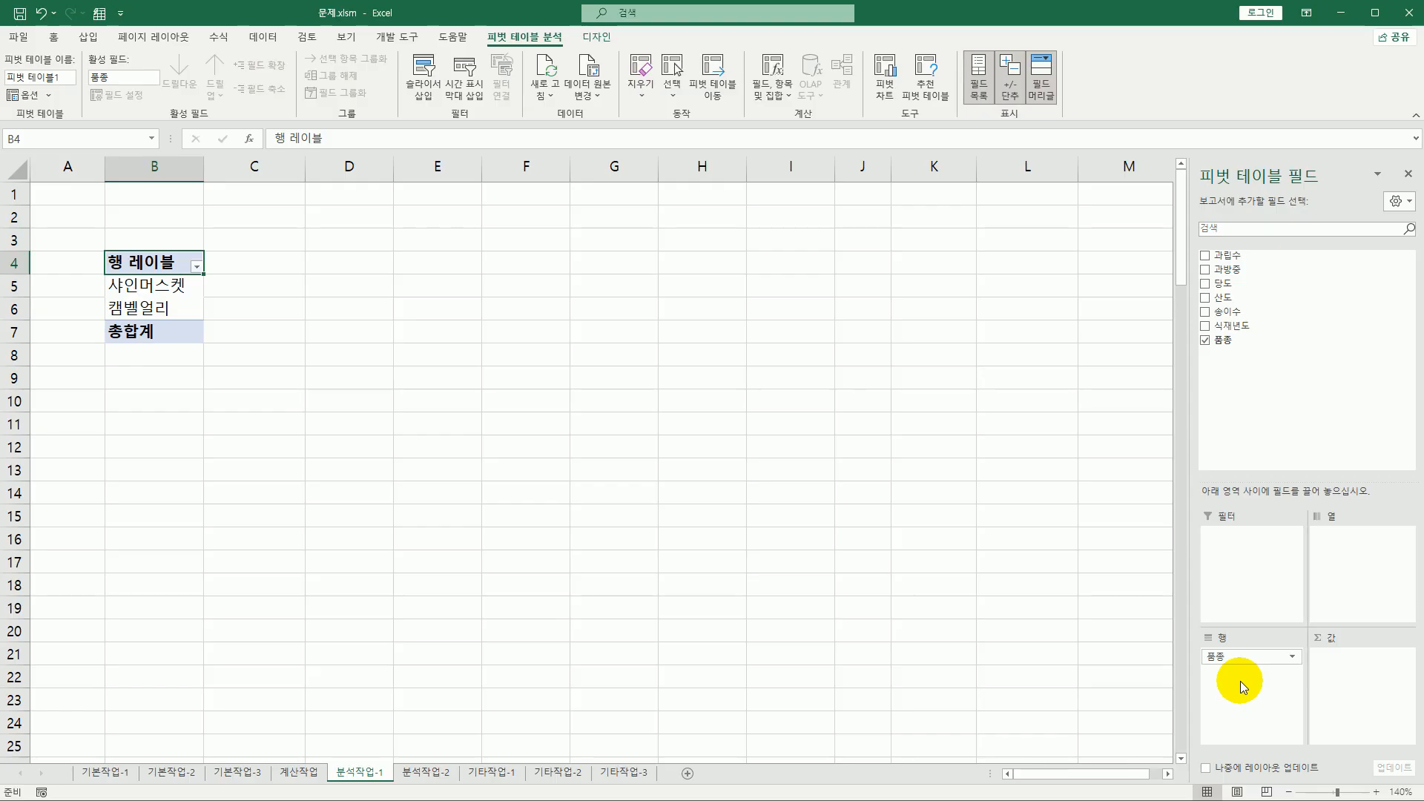
left_click_drag(1253, 326, 1337, 556)
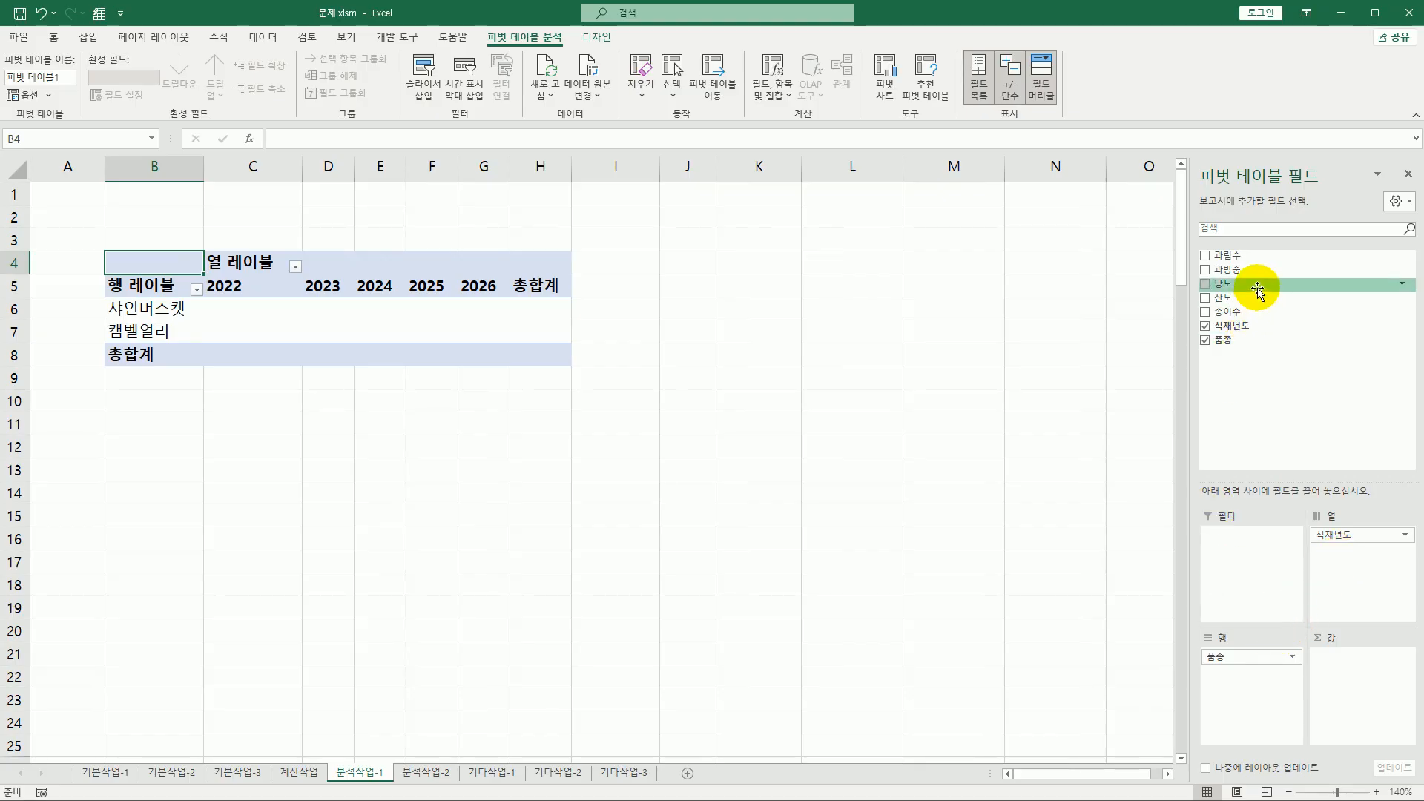
- Add 과립수, 과방중, 당도, 산도 and 송이수 as pivot table values, and move the Σ 값 field from columns to rows
left_click_drag(1243, 254, 1335, 693)
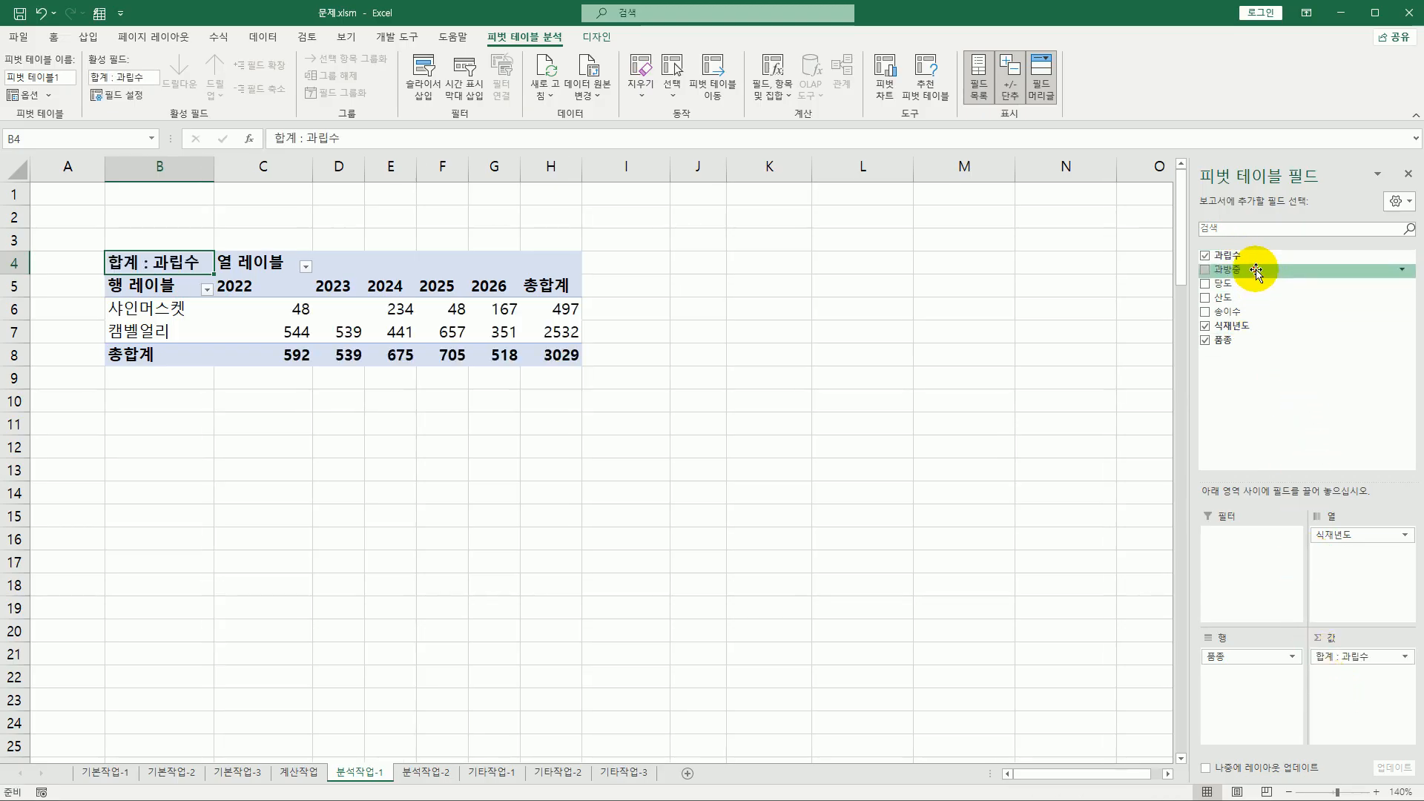
left_click_drag(1257, 272, 1351, 693)
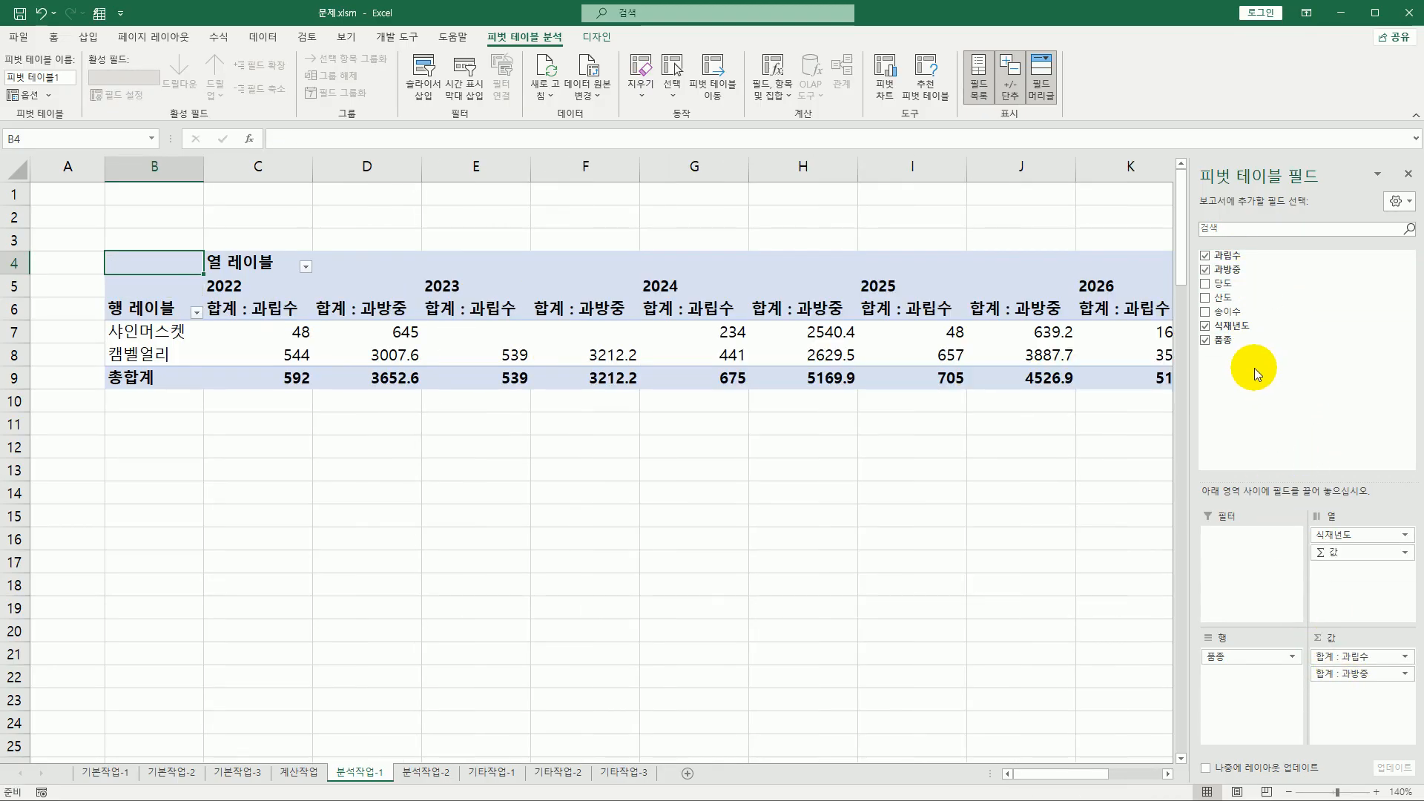
left_click_drag(1239, 282, 1346, 694)
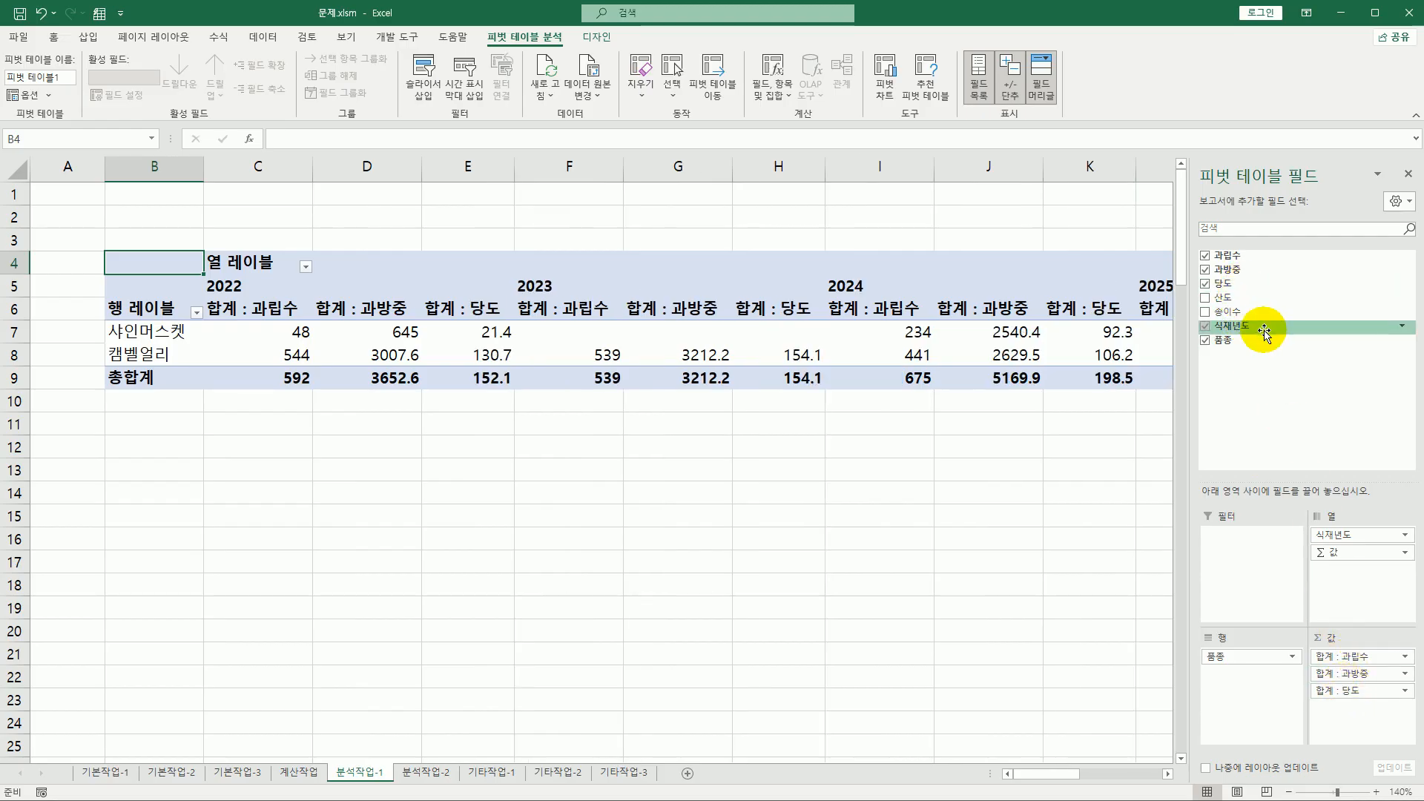
left_click_drag(1246, 297, 1346, 705)
left_click_drag(1248, 311, 1341, 737)
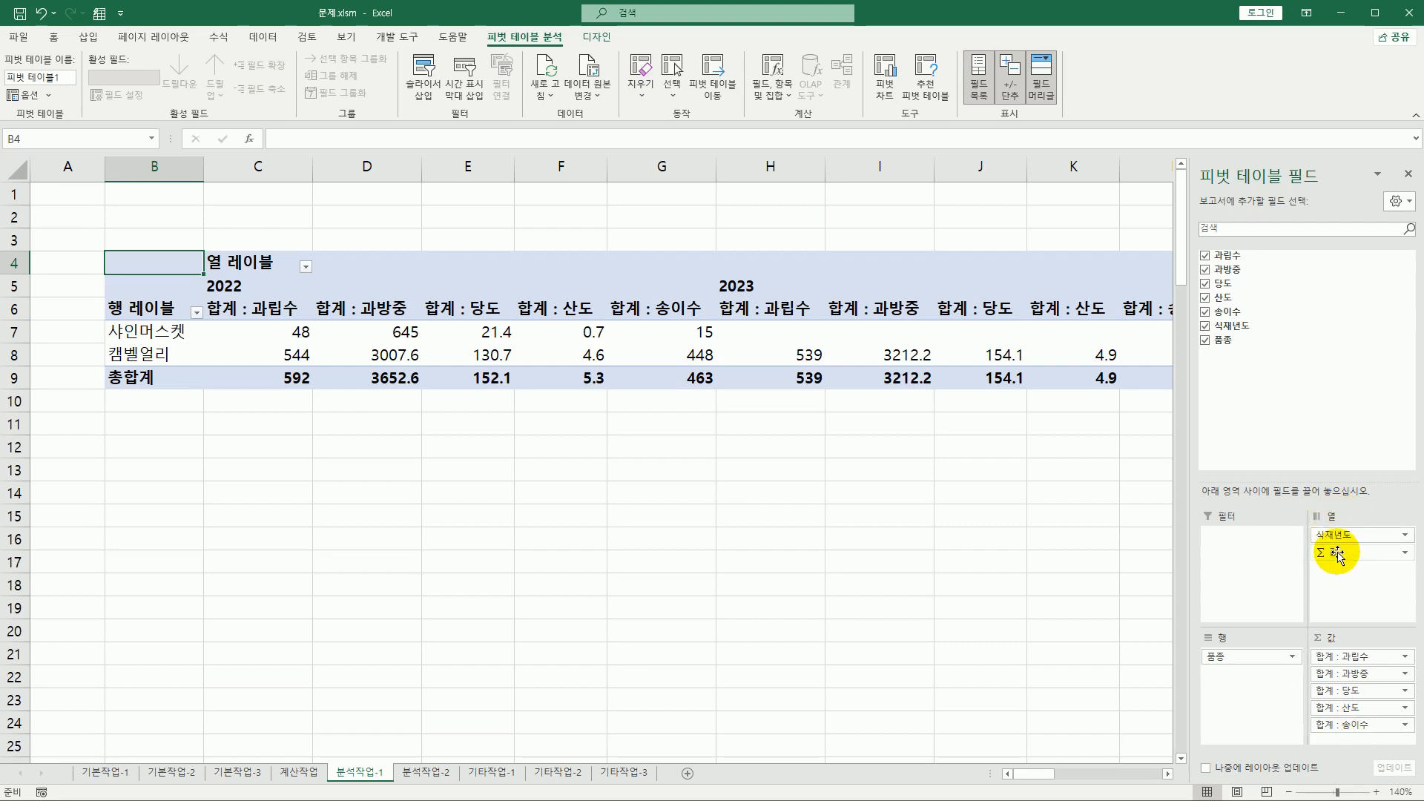
left_click_drag(1337, 553, 1258, 697)
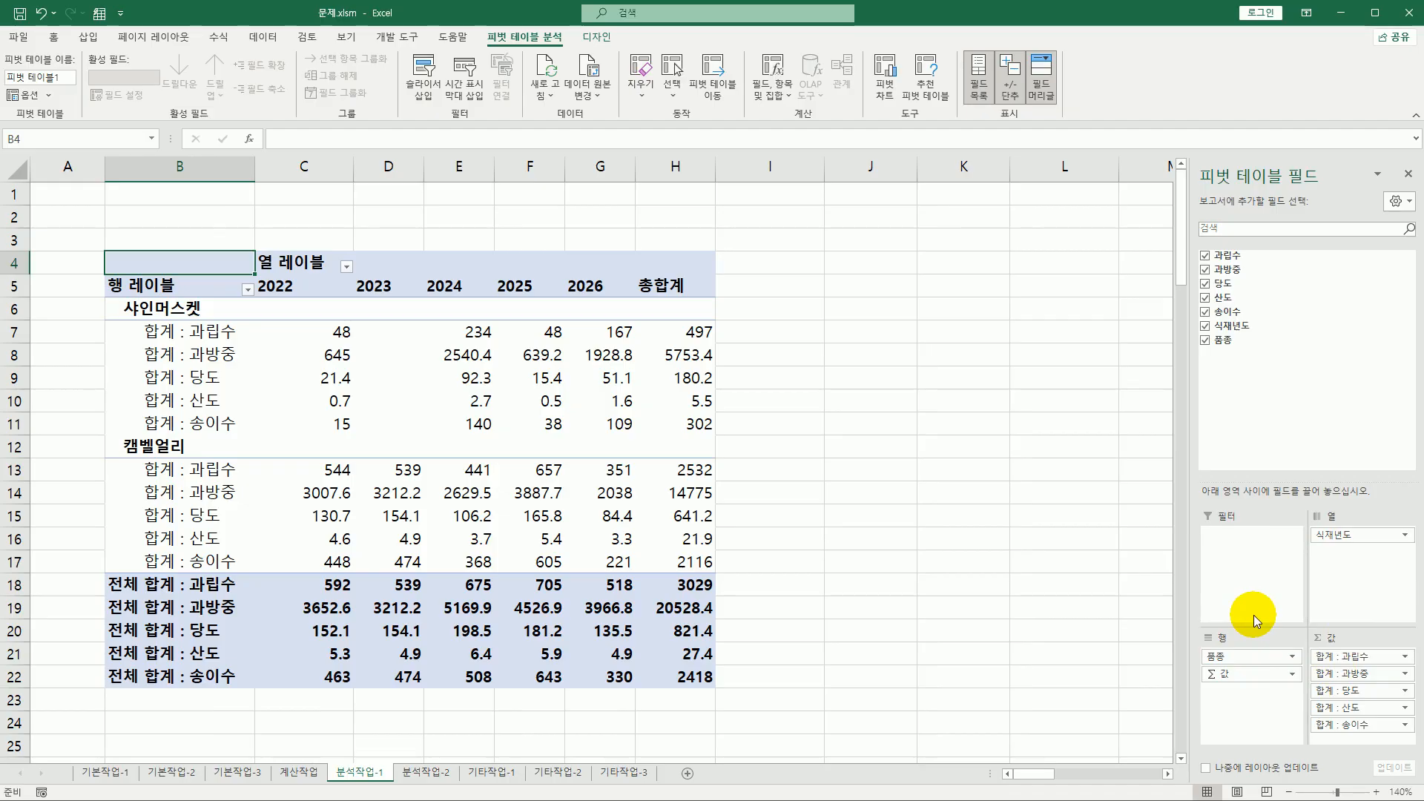
- Summarize the 과립수 value field by 평균 and format it as 숫자 with 1 decimal place and the 1000 separator
left_click(197, 334)
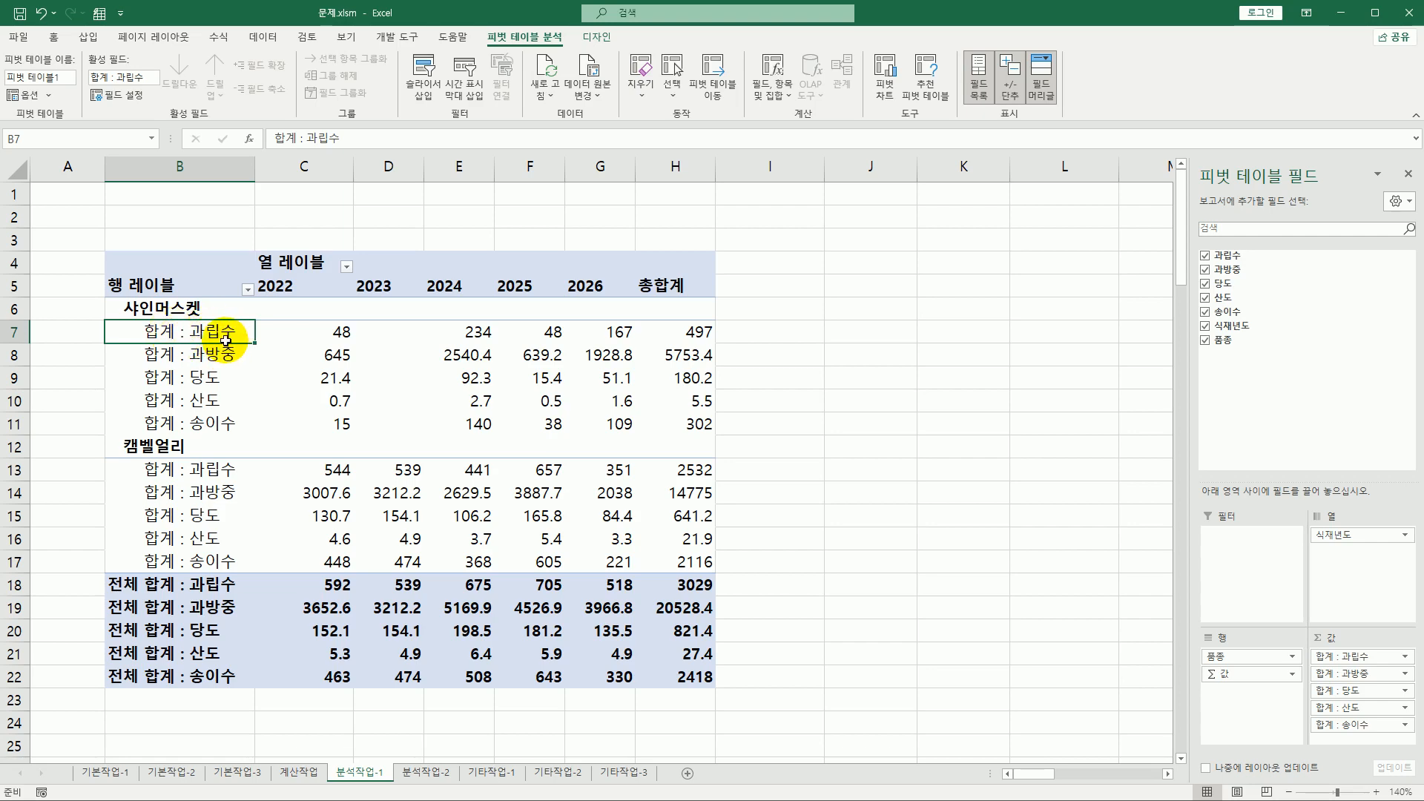
double_click(223, 332)
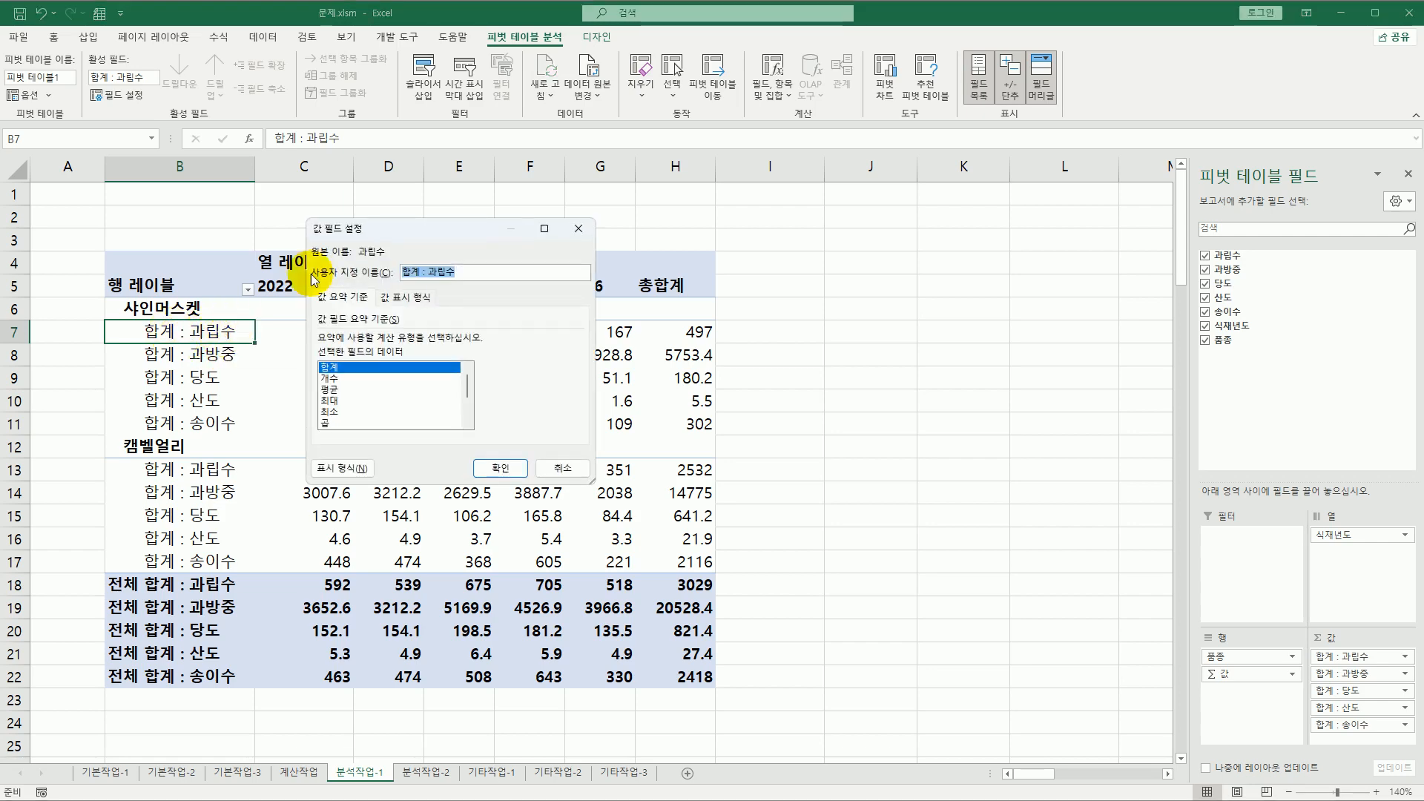
left_click_drag(412, 232, 425, 162)
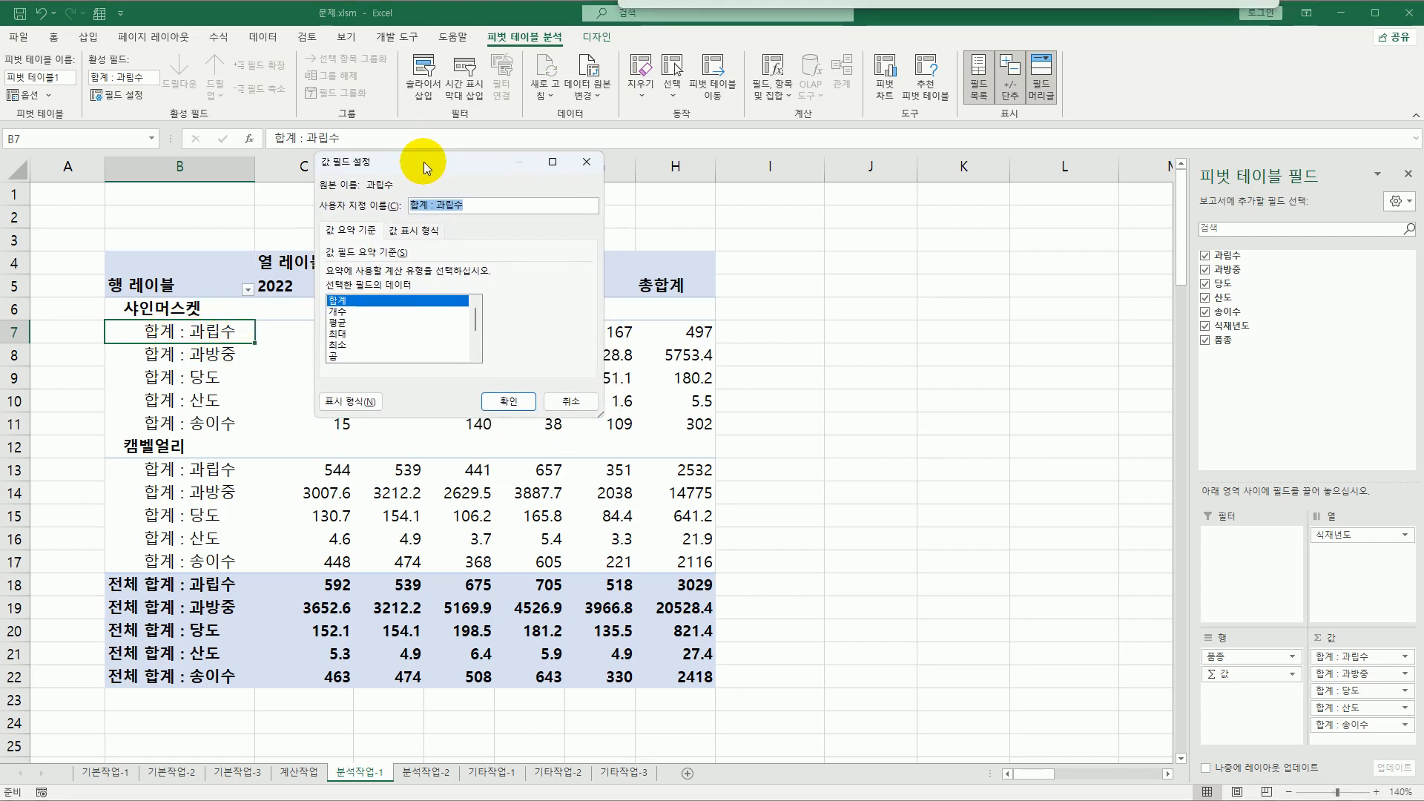
left_click(367, 327)
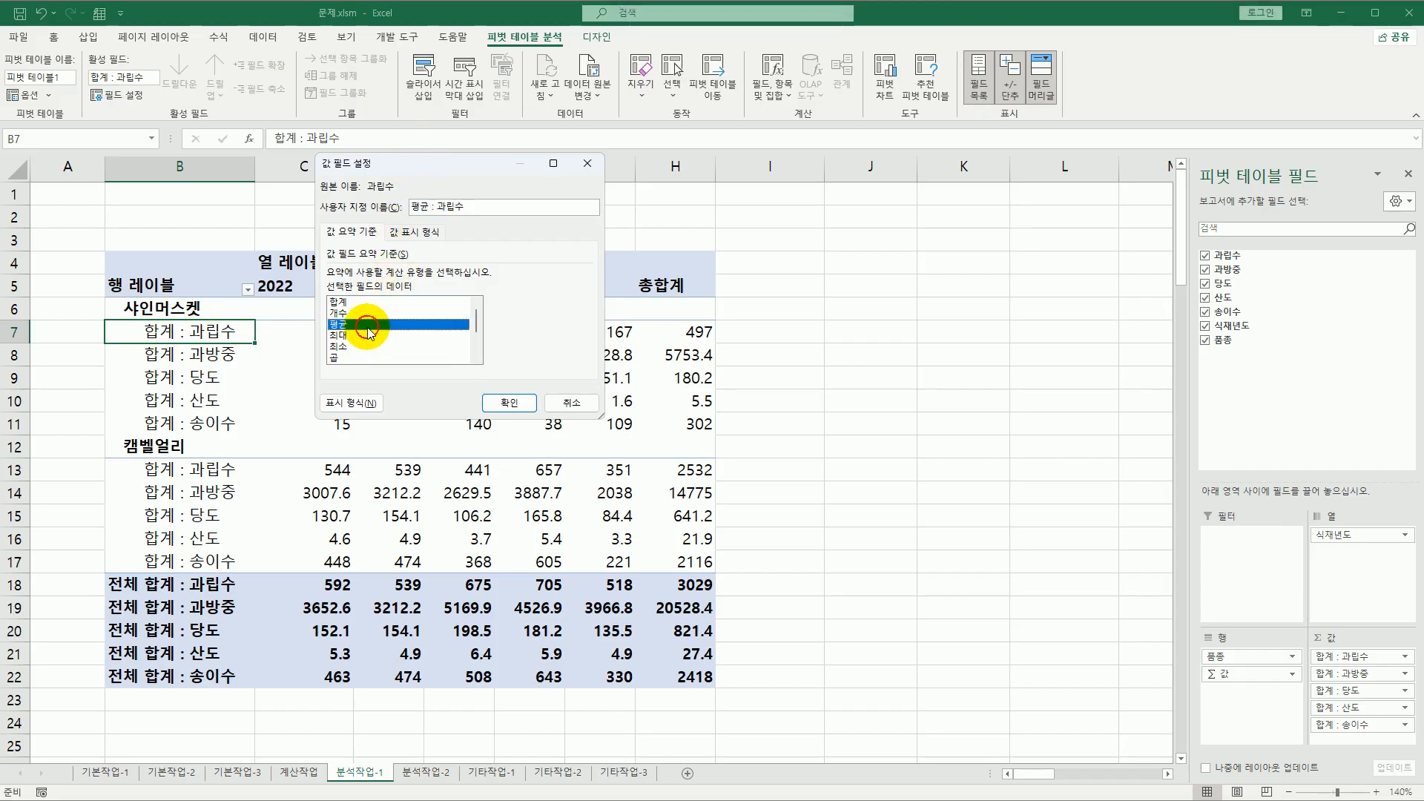
left_click(362, 404)
left_click_drag(406, 195, 610, 187)
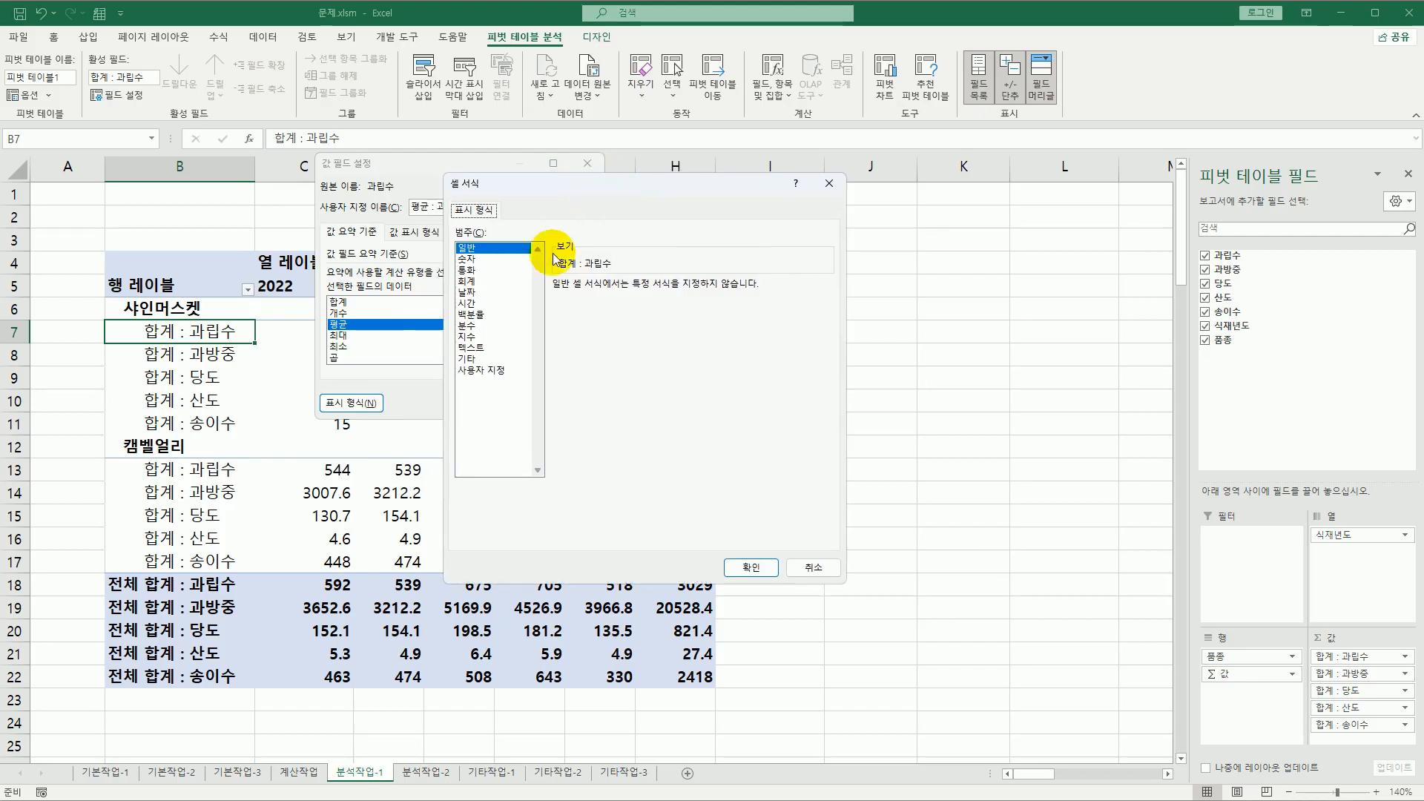
left_click(486, 259)
left_click(616, 308)
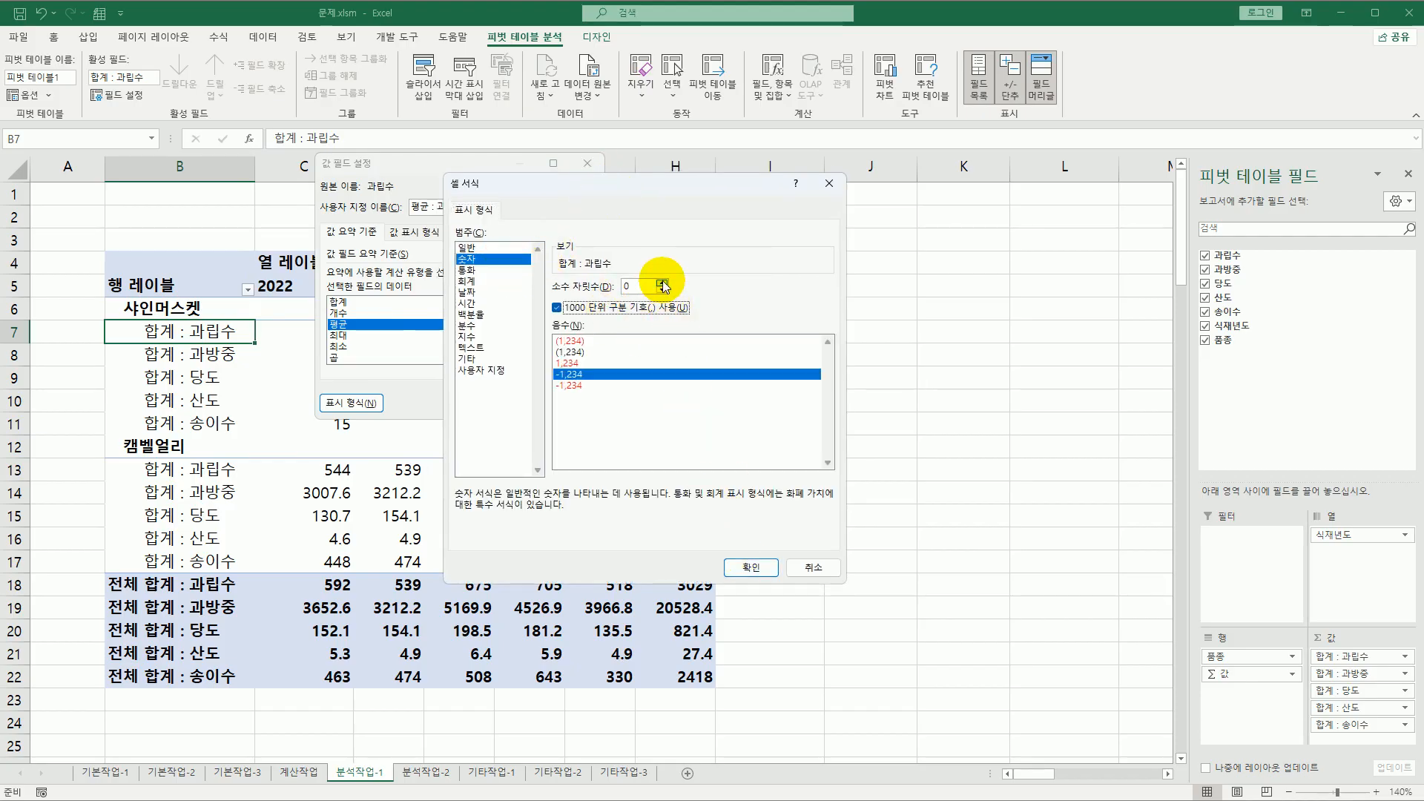
left_click(661, 283)
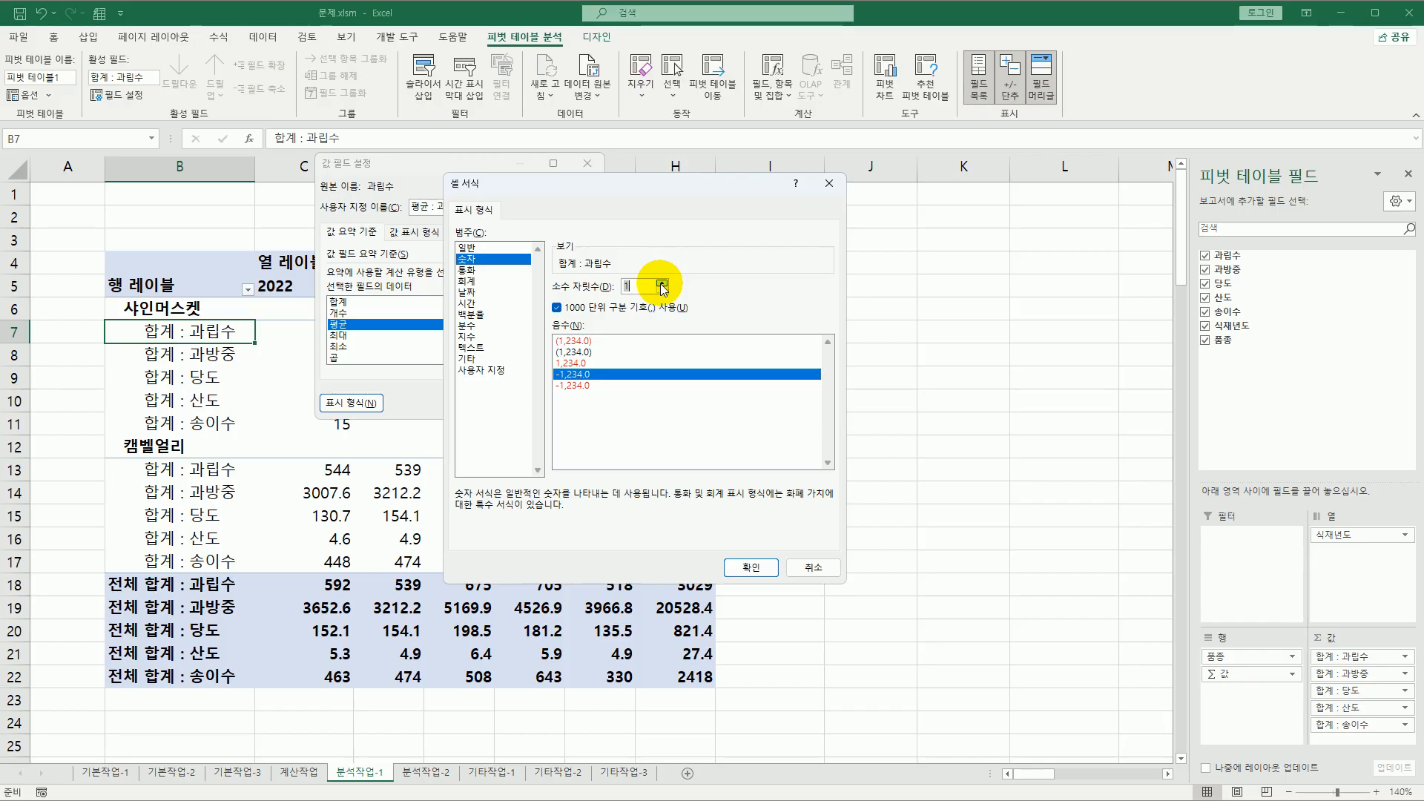
left_click(753, 567)
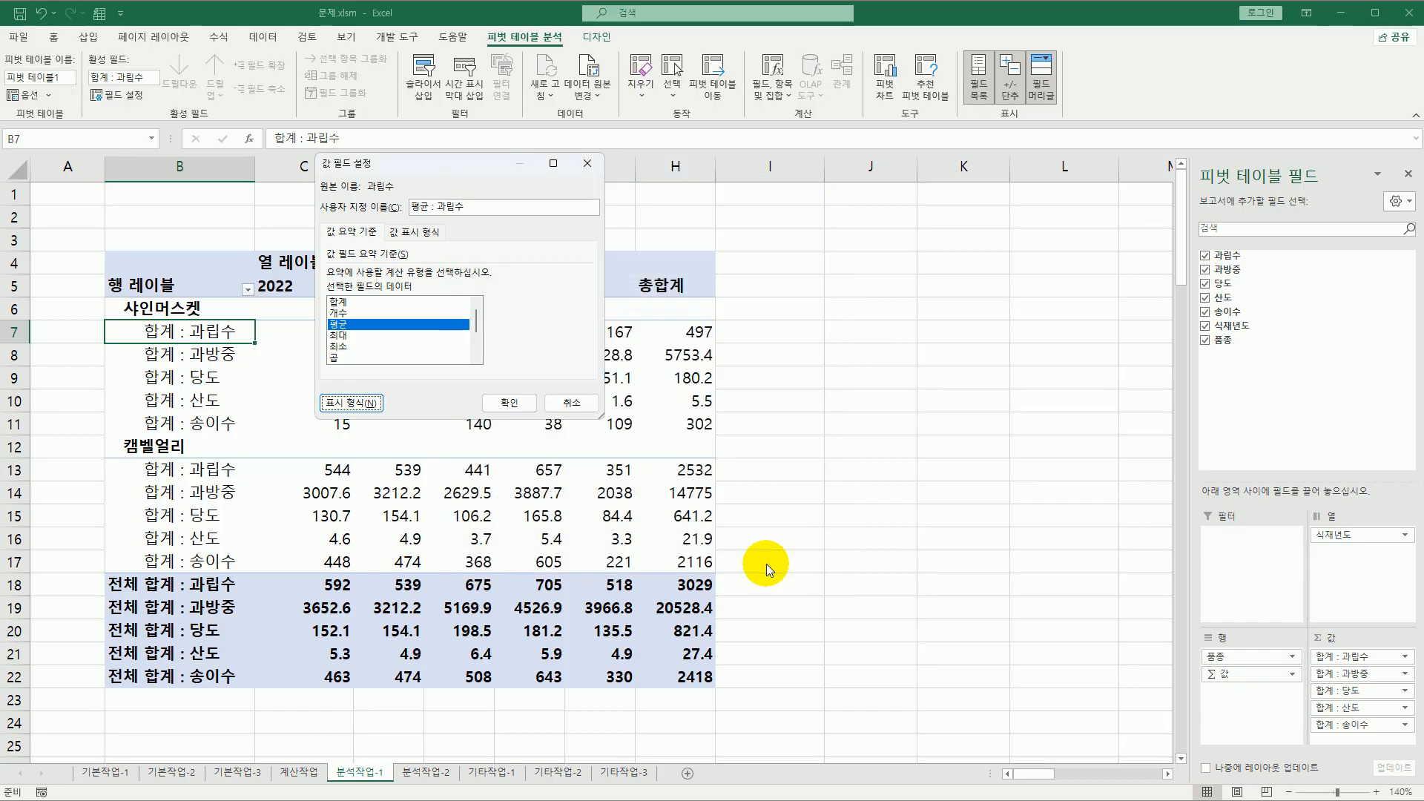
left_click(496, 402)
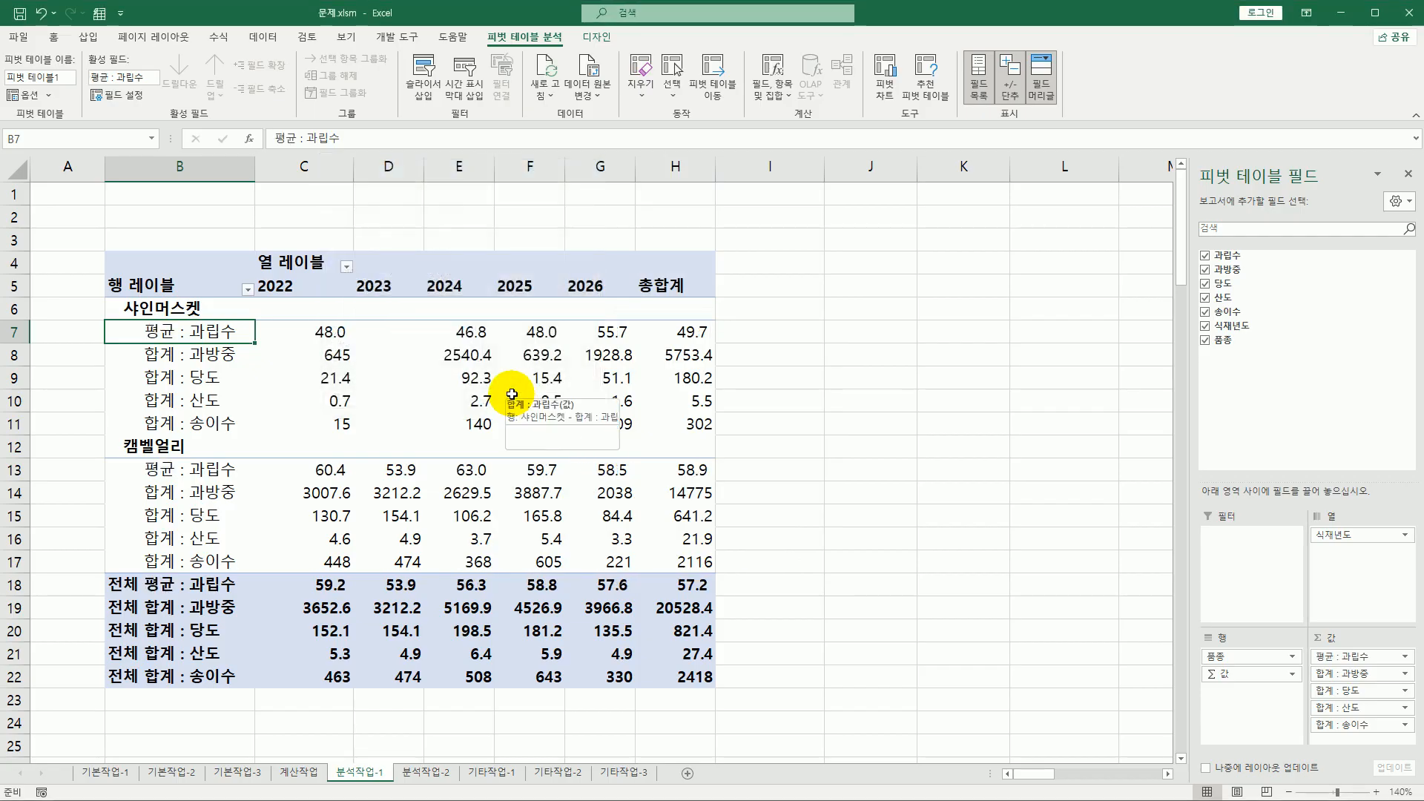
- Summarize the 과방중 value field by 평균 and format it as 숫자 with 1 decimal place and the 1000 separator
left_click(213, 355)
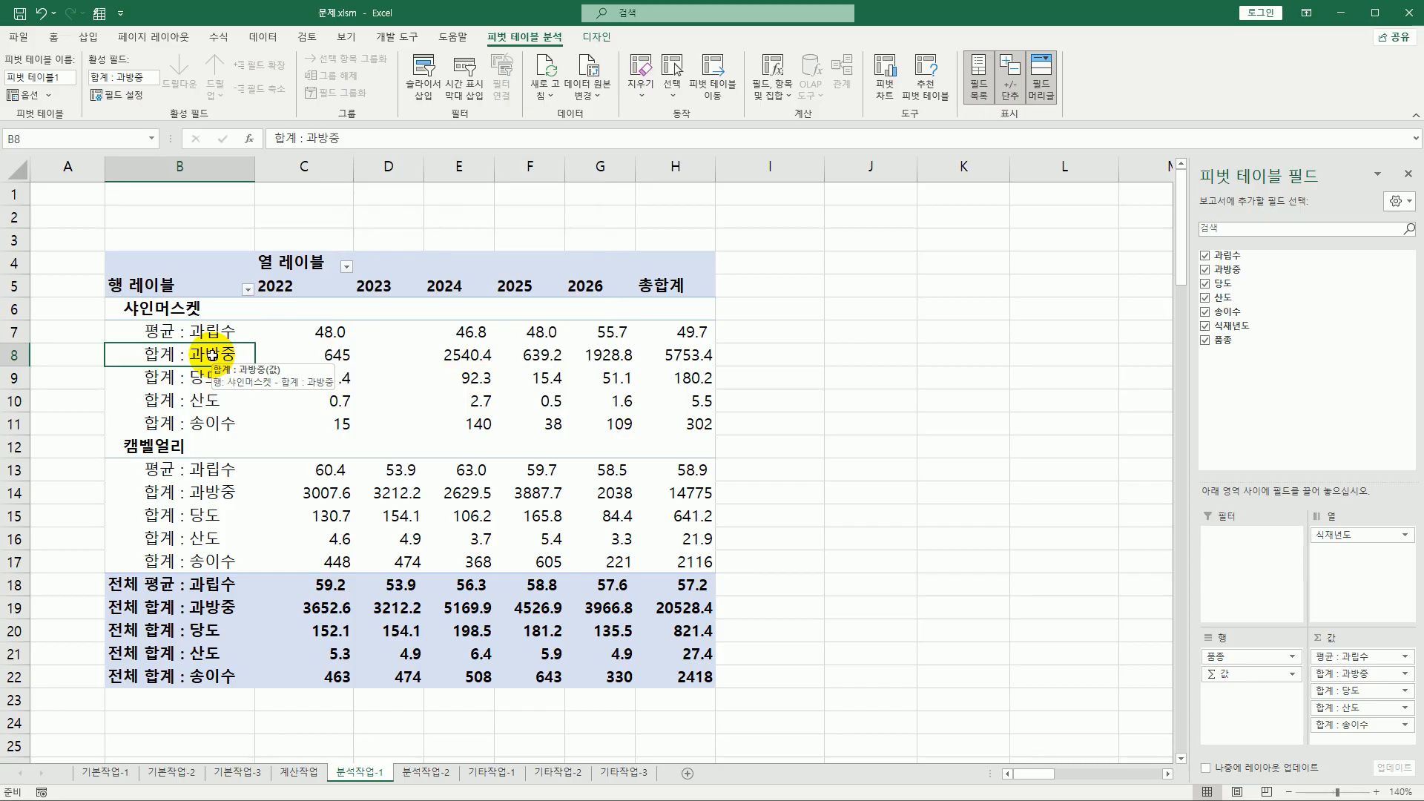
double_click(213, 355)
left_click(350, 324)
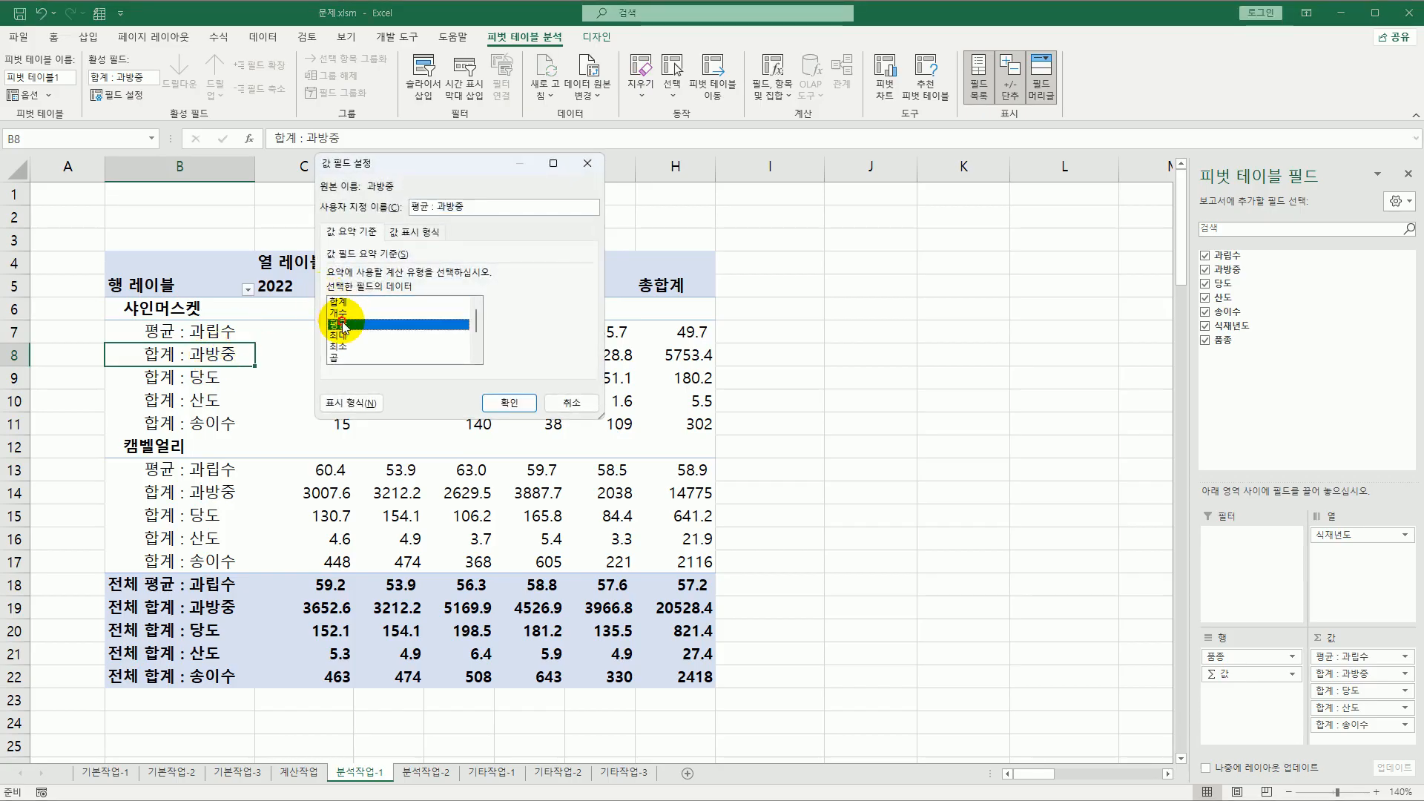
left_click(351, 403)
left_click(300, 166)
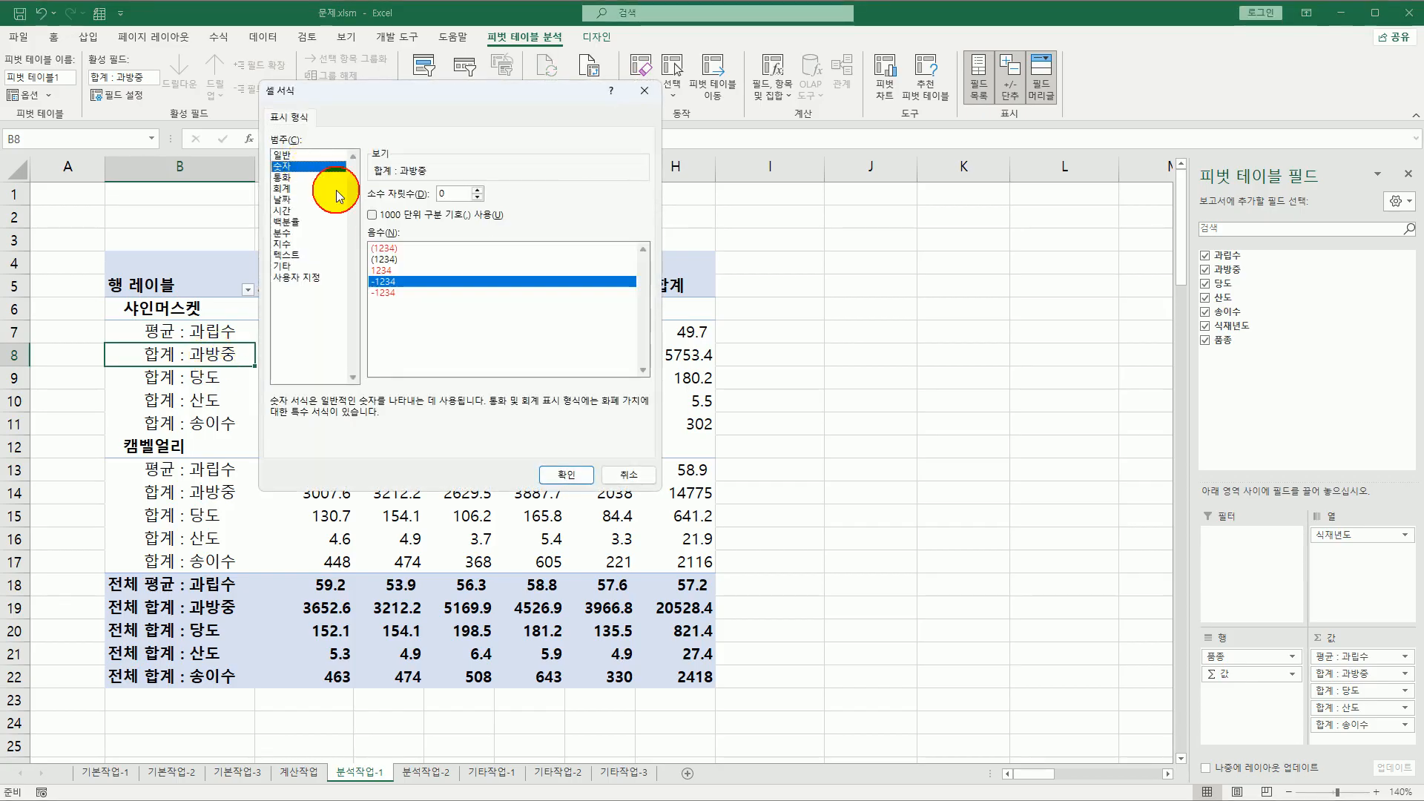
left_click(403, 217)
left_click(478, 190)
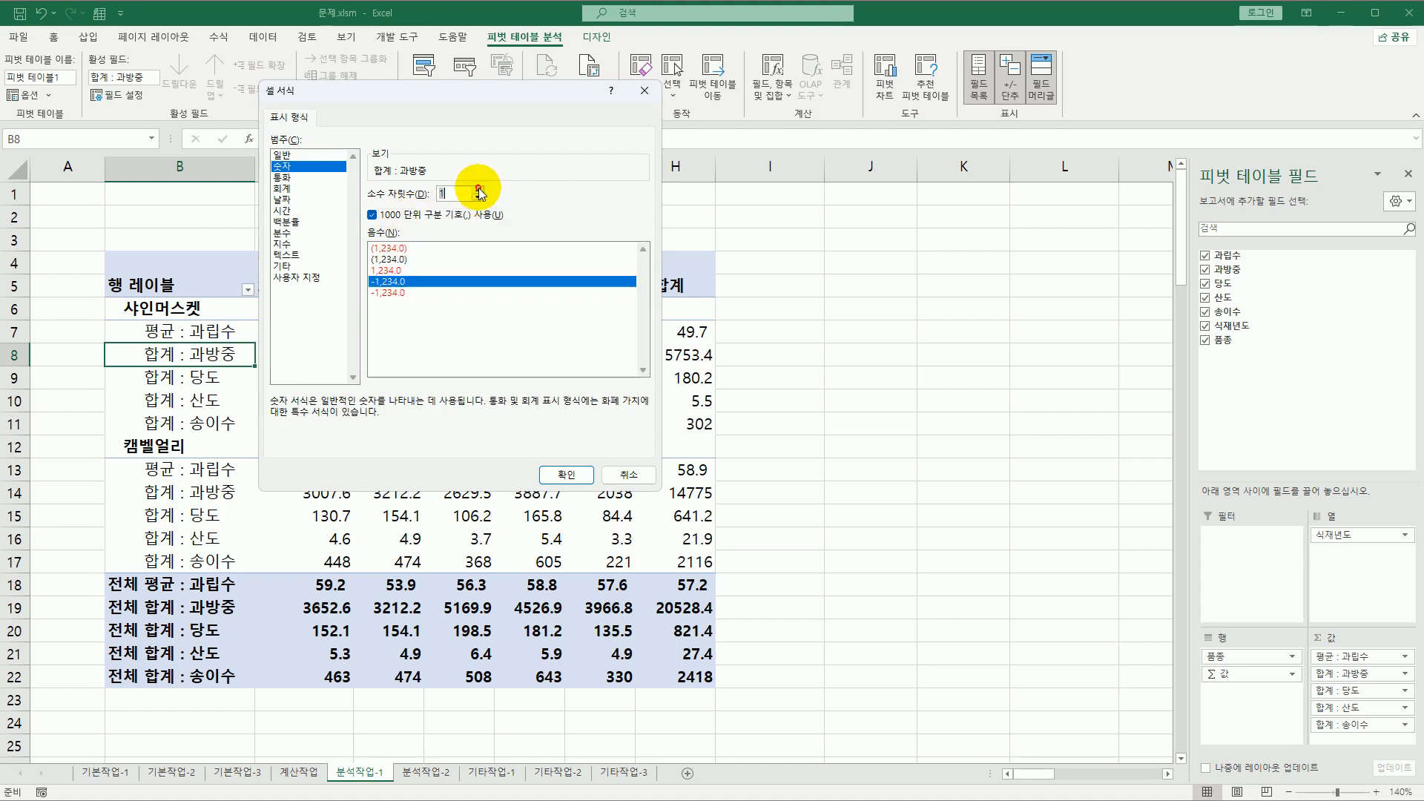
left_click(566, 476)
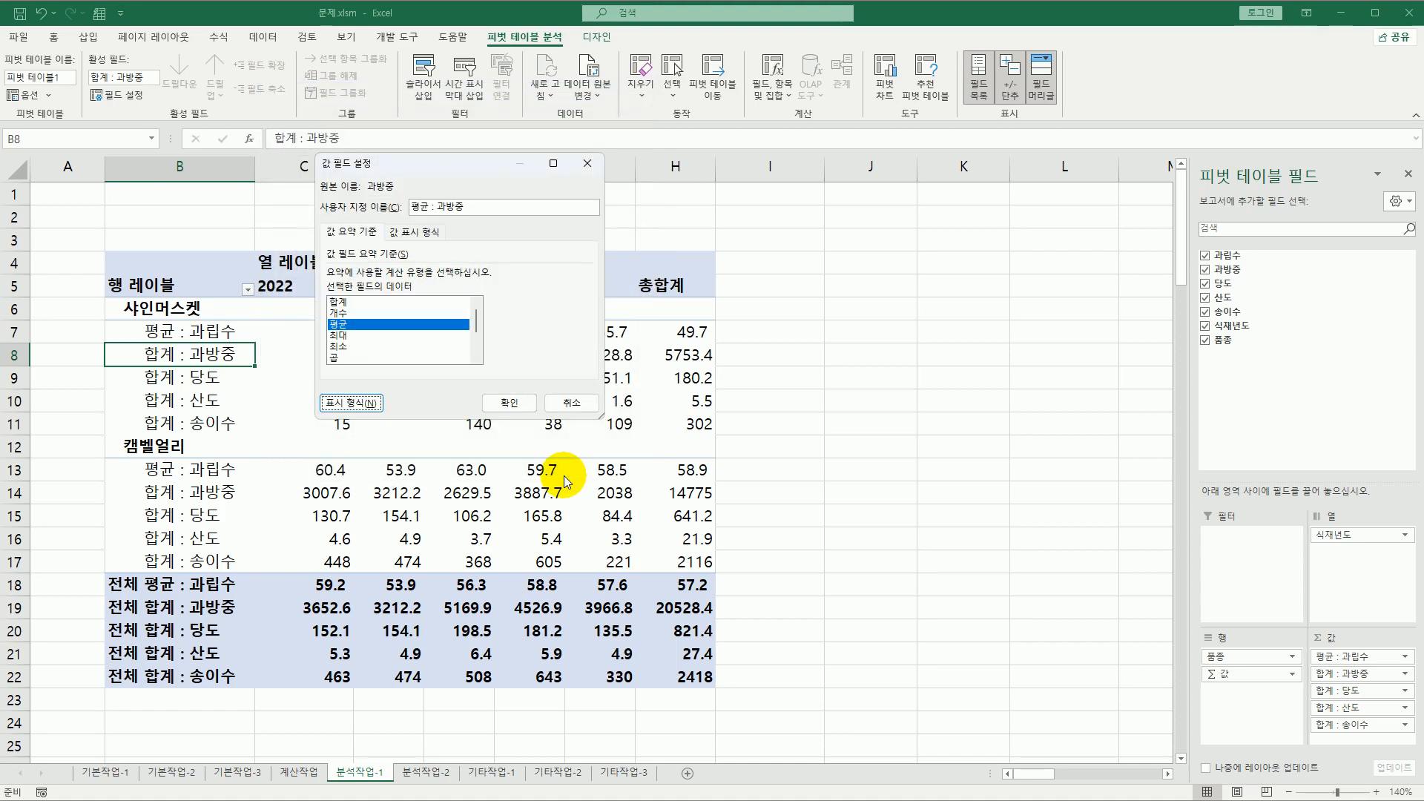
left_click(512, 401)
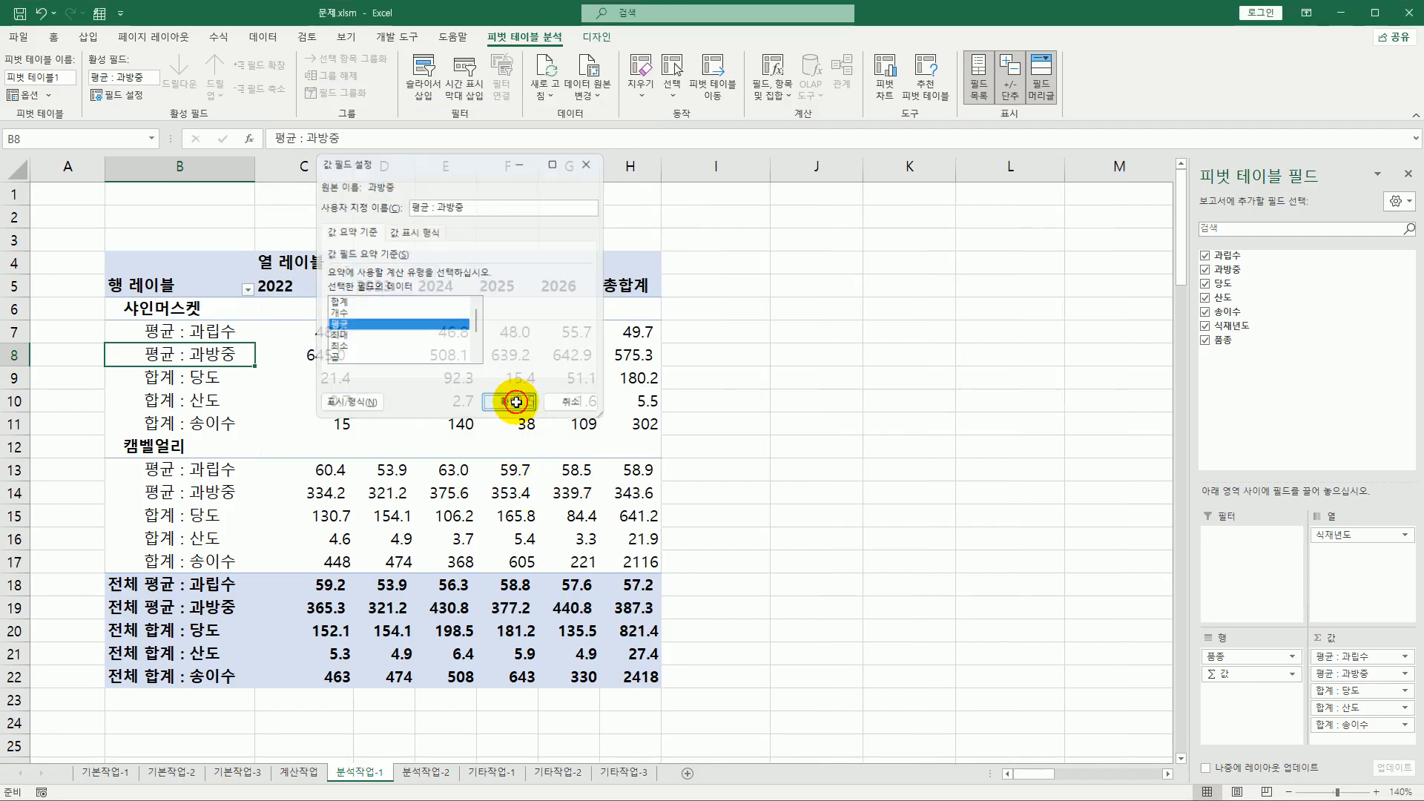
- Summarize the 당도 value field by 평균 and format it as 숫자 with 1 decimal place and the 1000 separator
double_click(222, 379)
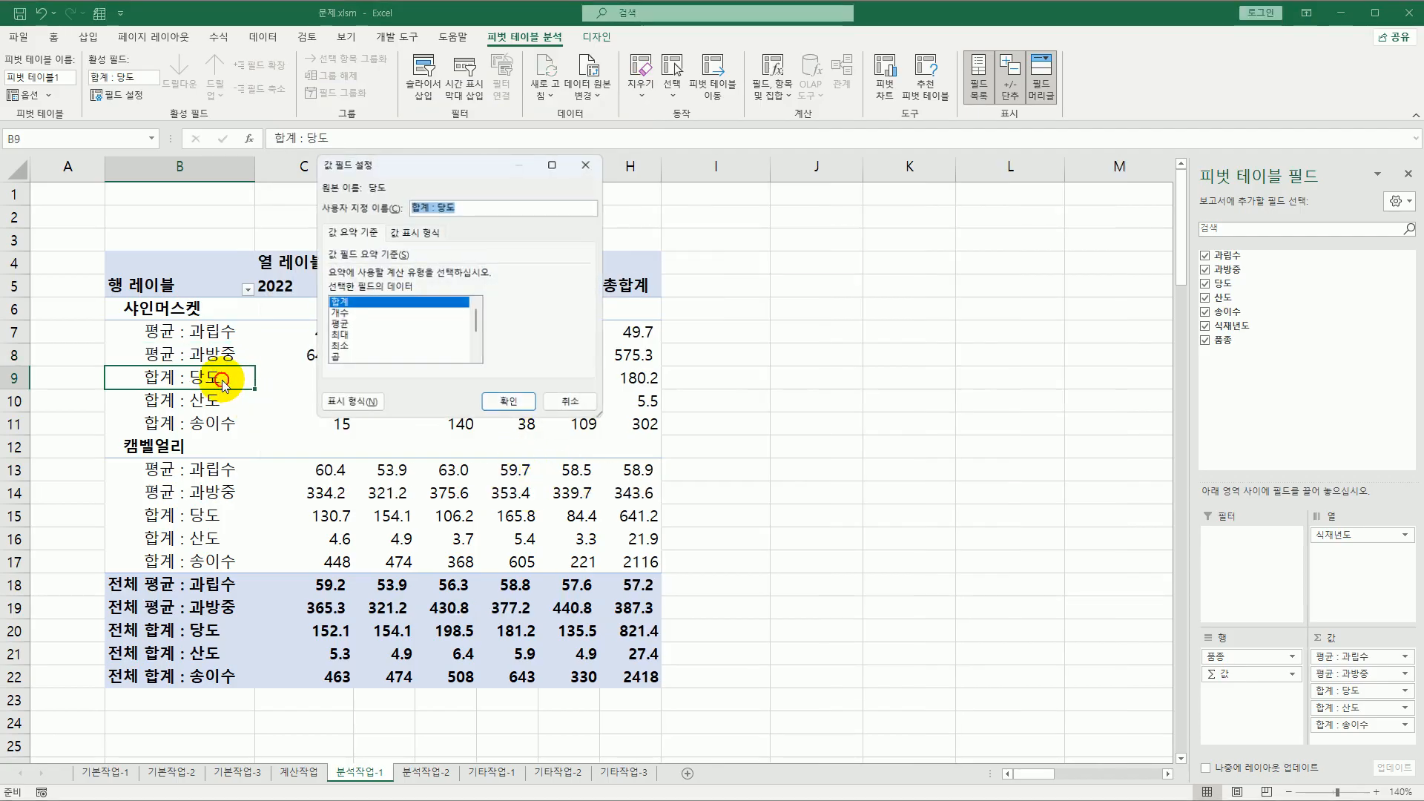
left_click(346, 326)
left_click(351, 403)
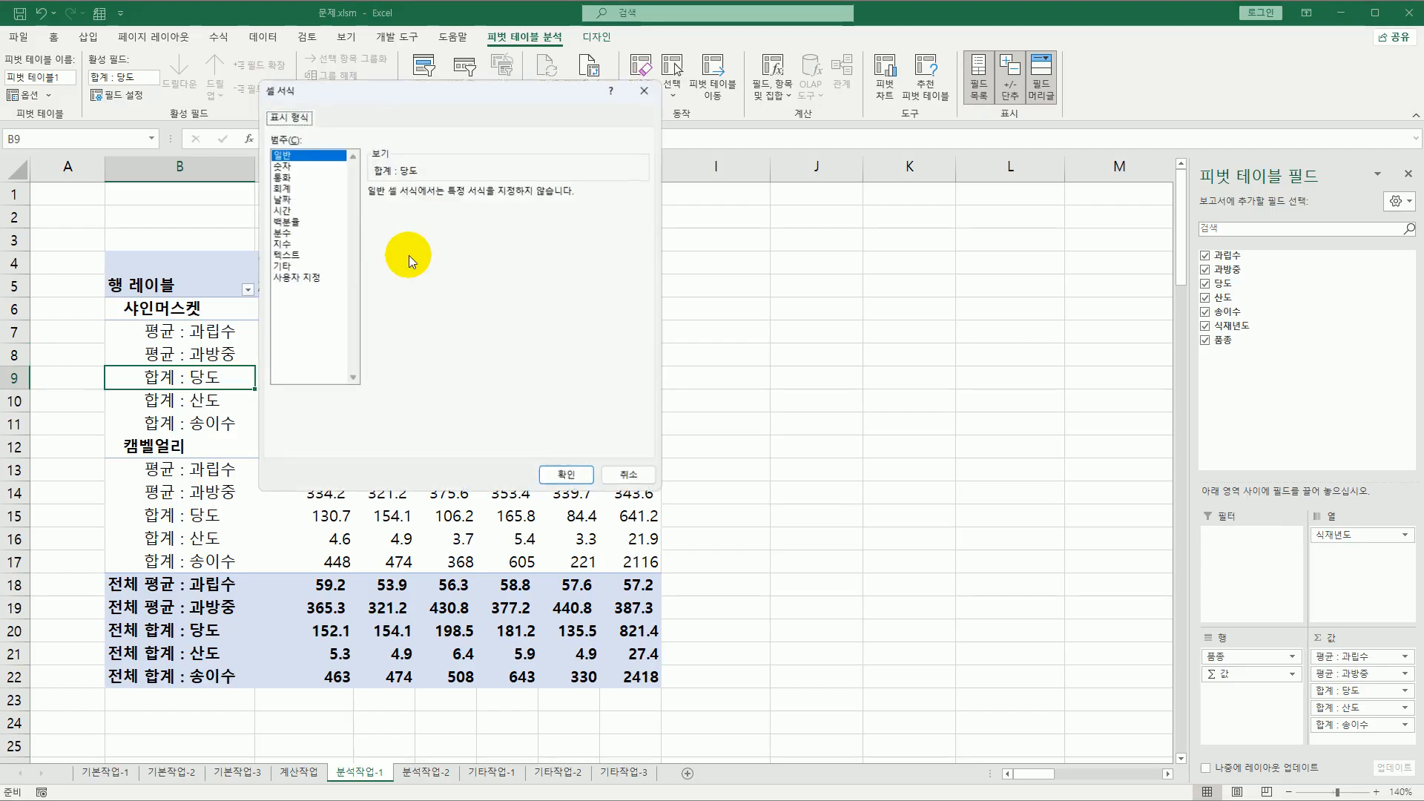
left_click(326, 168)
left_click(373, 216)
left_click(477, 189)
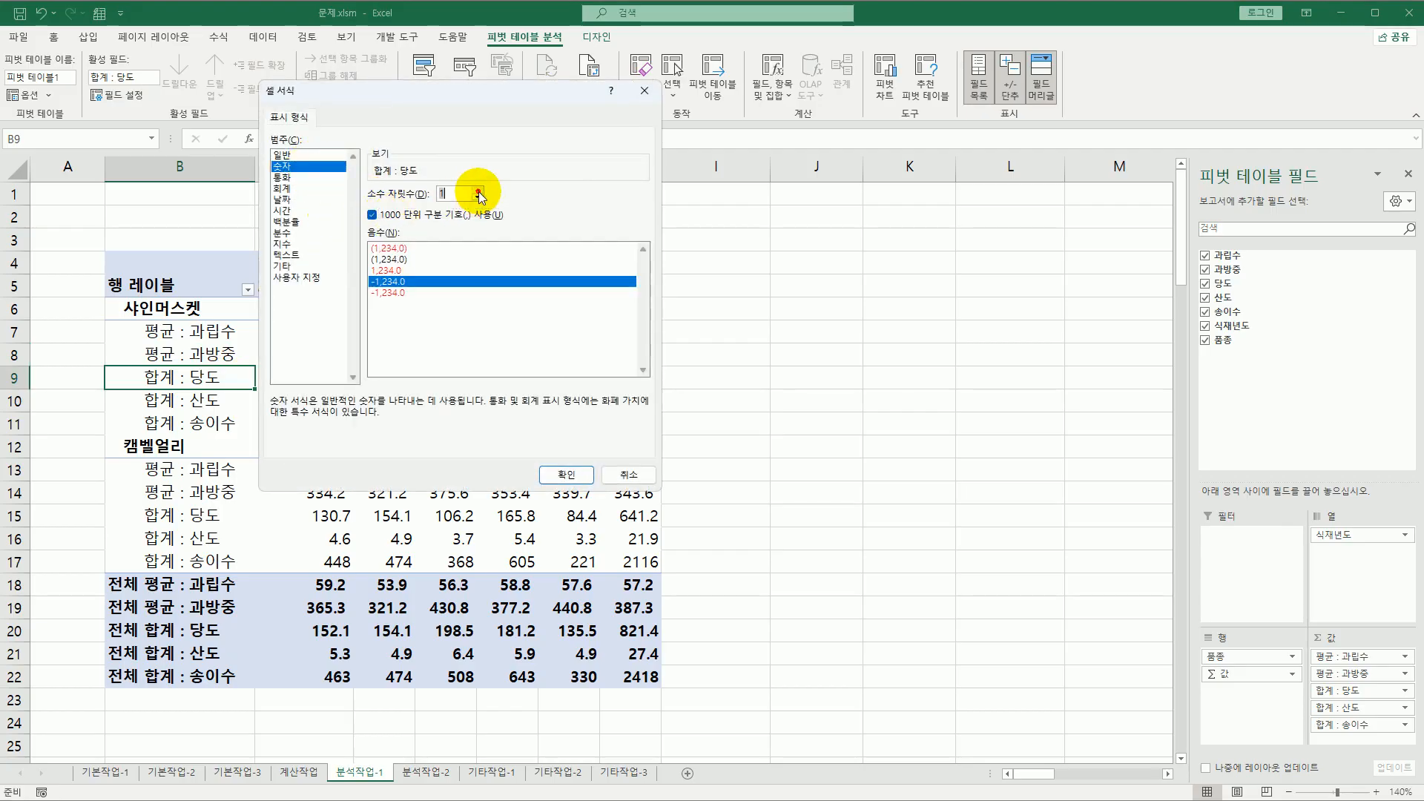
left_click(557, 475)
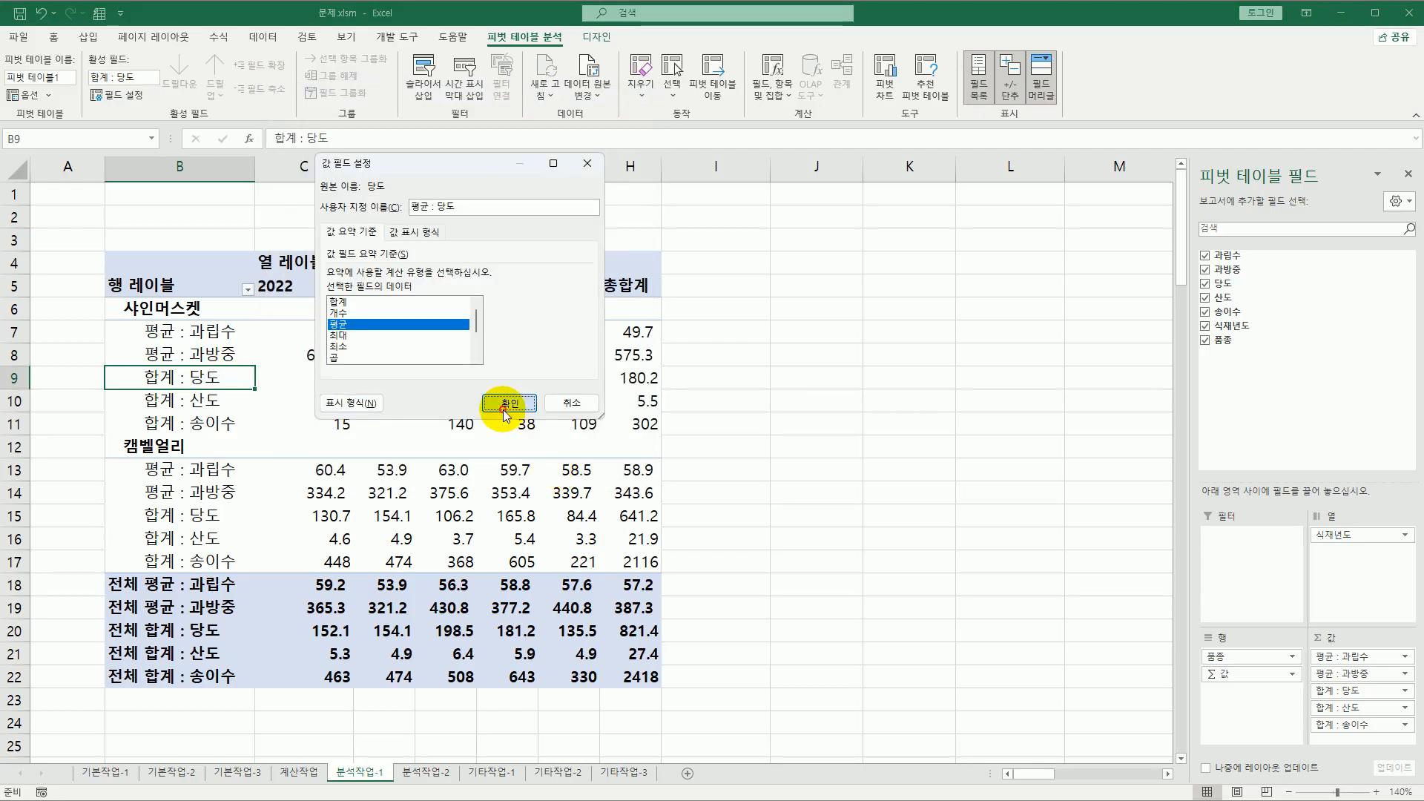
left_click(506, 402)
- Summarize the 산도 value field by 평균 and format it as 숫자 with 1 decimal place and the 1000 separator
double_click(220, 403)
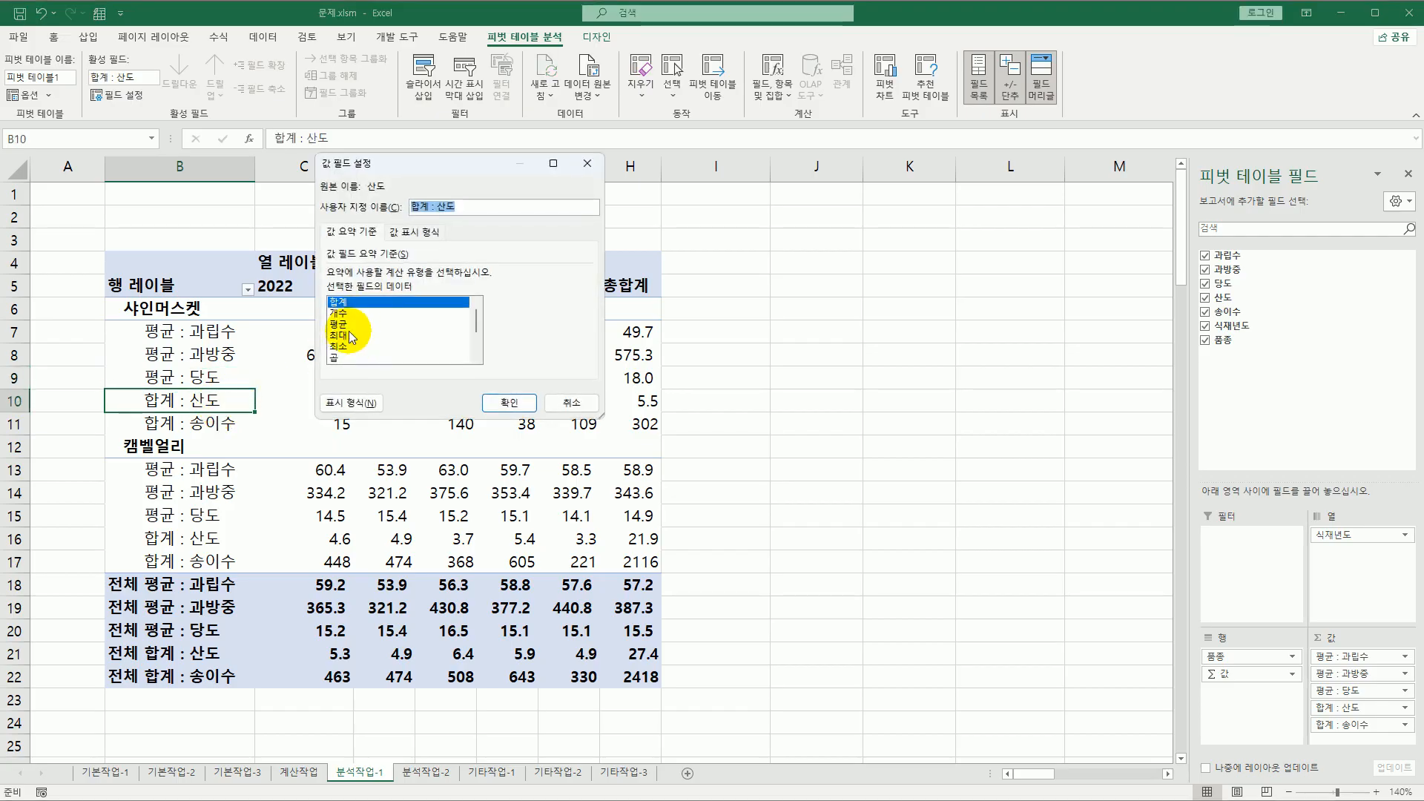
left_click(353, 324)
left_click(371, 404)
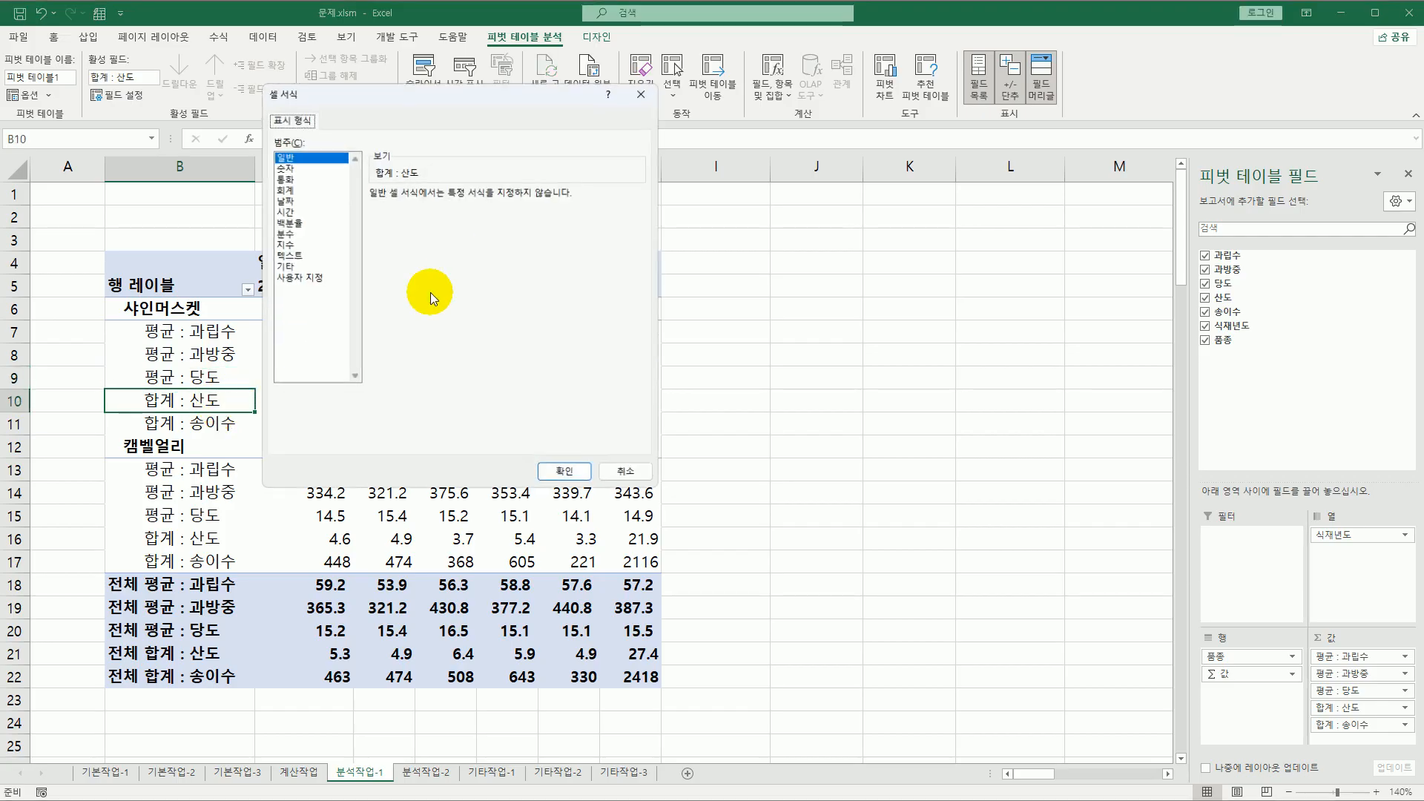
left_click(317, 166)
left_click(410, 217)
left_click(477, 190)
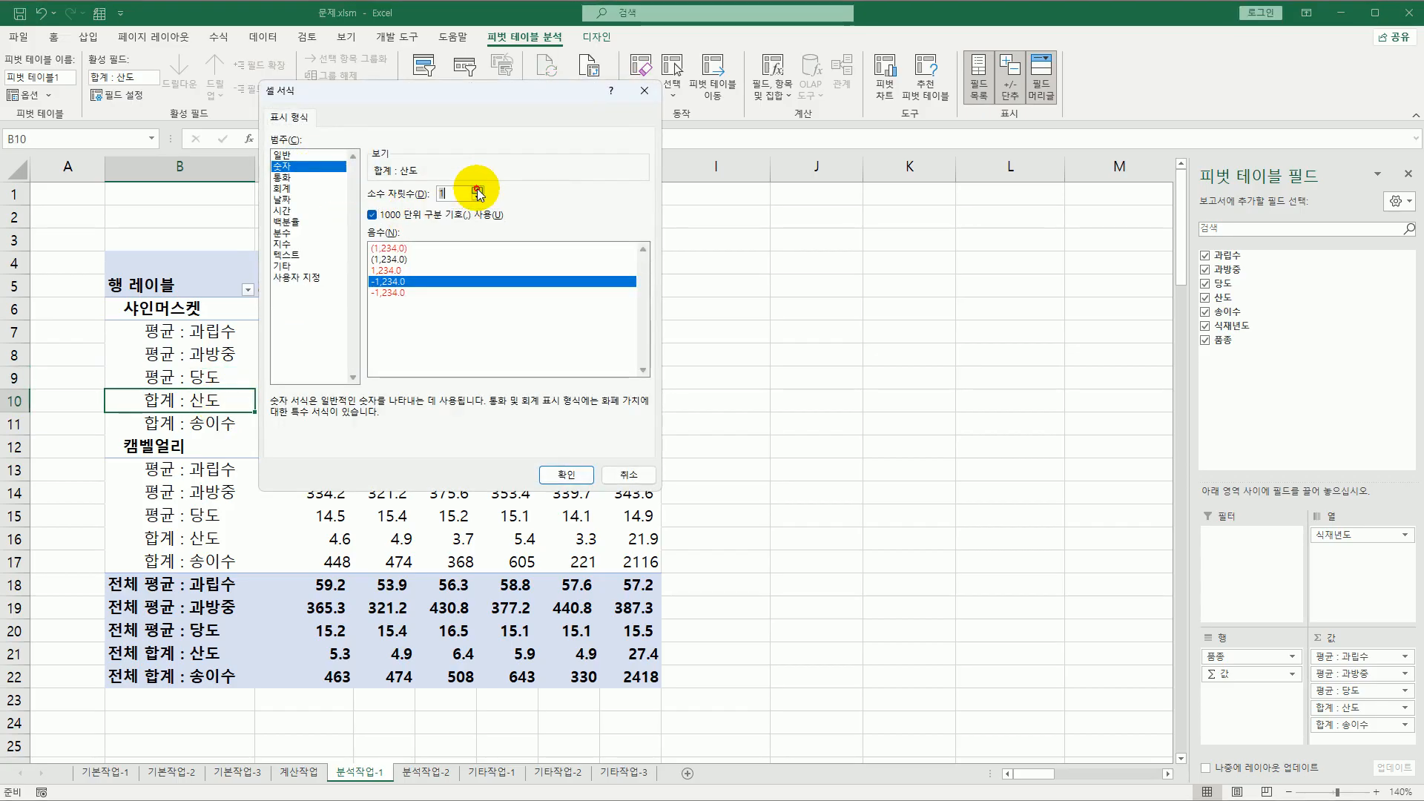
left_click(559, 475)
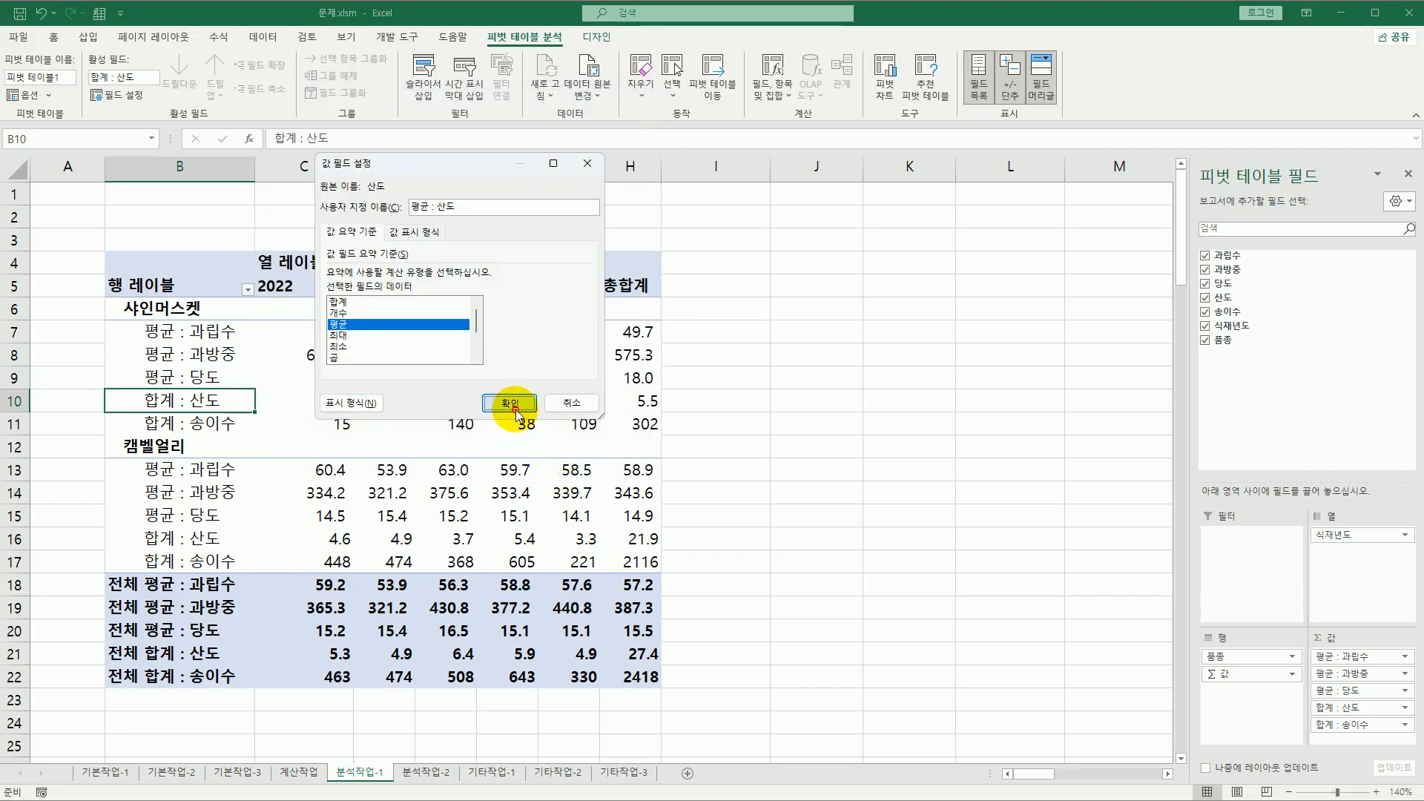
left_click(495, 404)
- Summarize the 송이수 value field by 평균 and format it as 숫자 with 1 decimal place and the 1000 separator
double_click(215, 425)
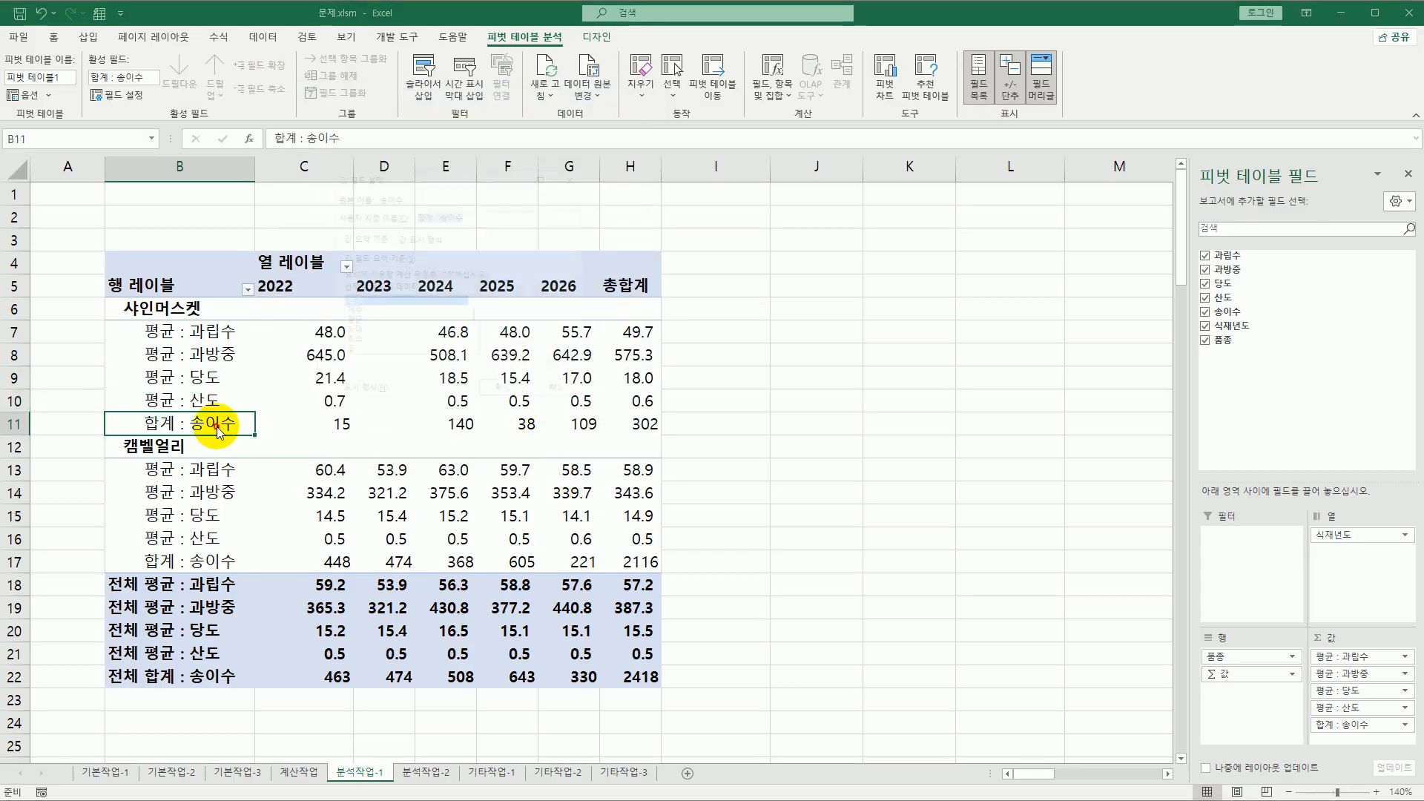
left_click(346, 324)
left_click(371, 404)
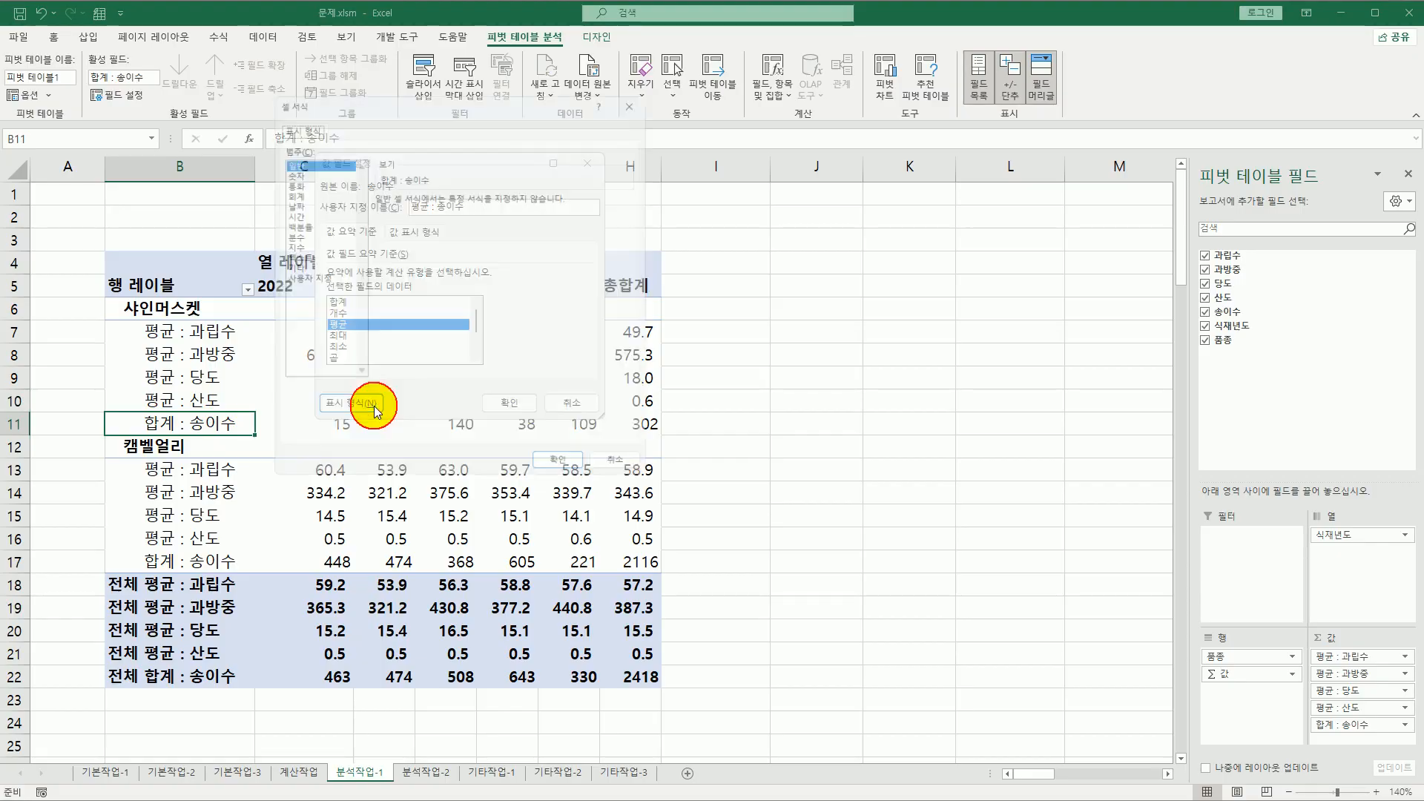
left_click(457, 251)
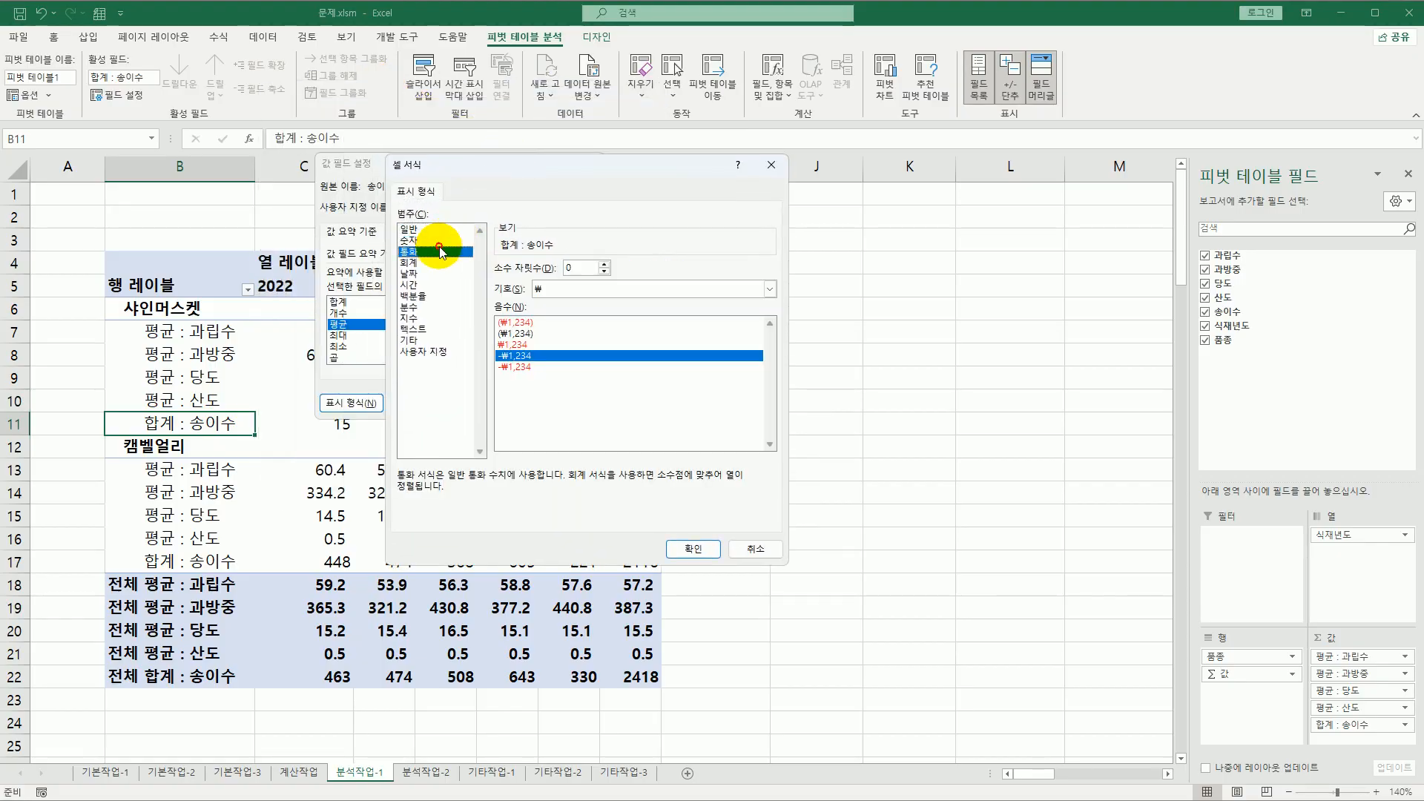
left_click(460, 240)
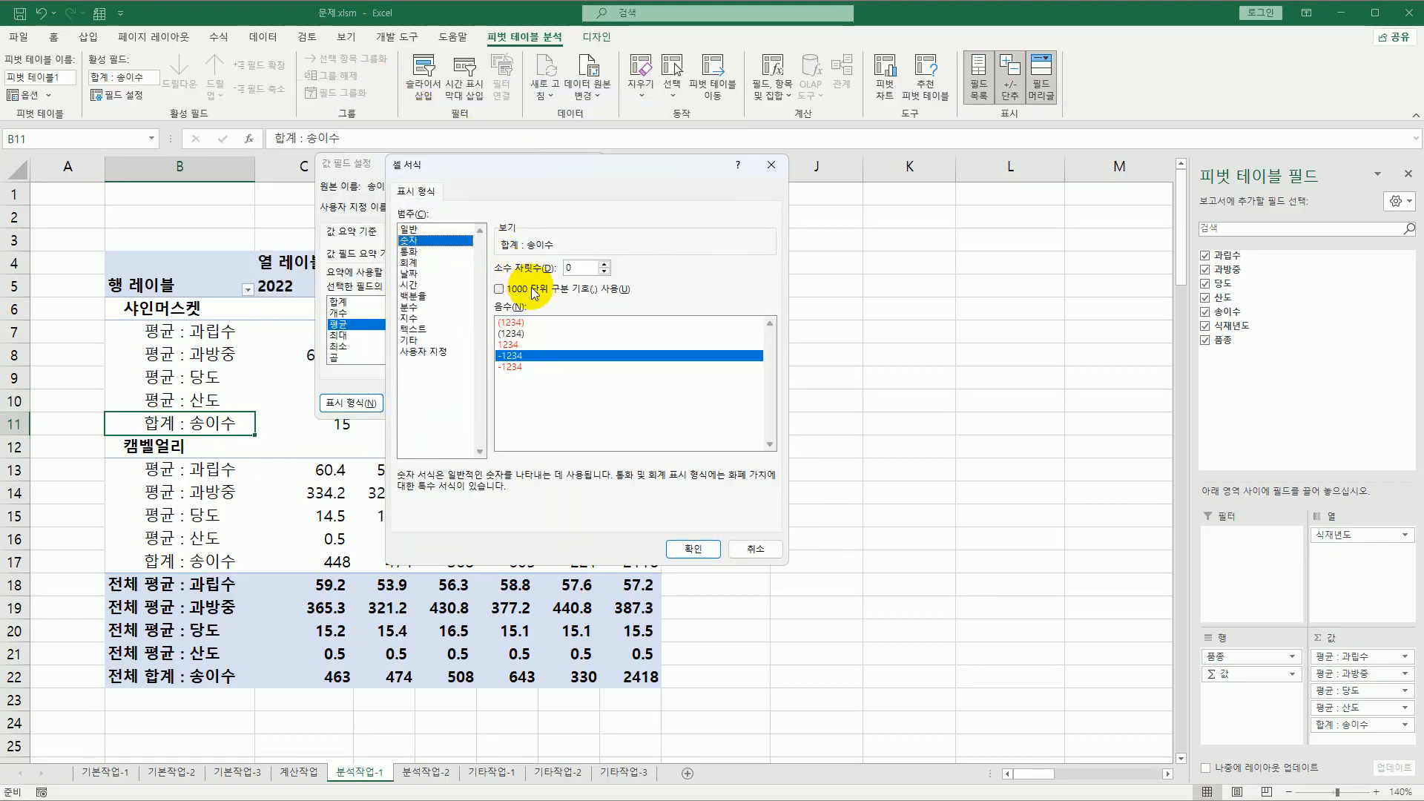
left_click(519, 288)
left_click(678, 549)
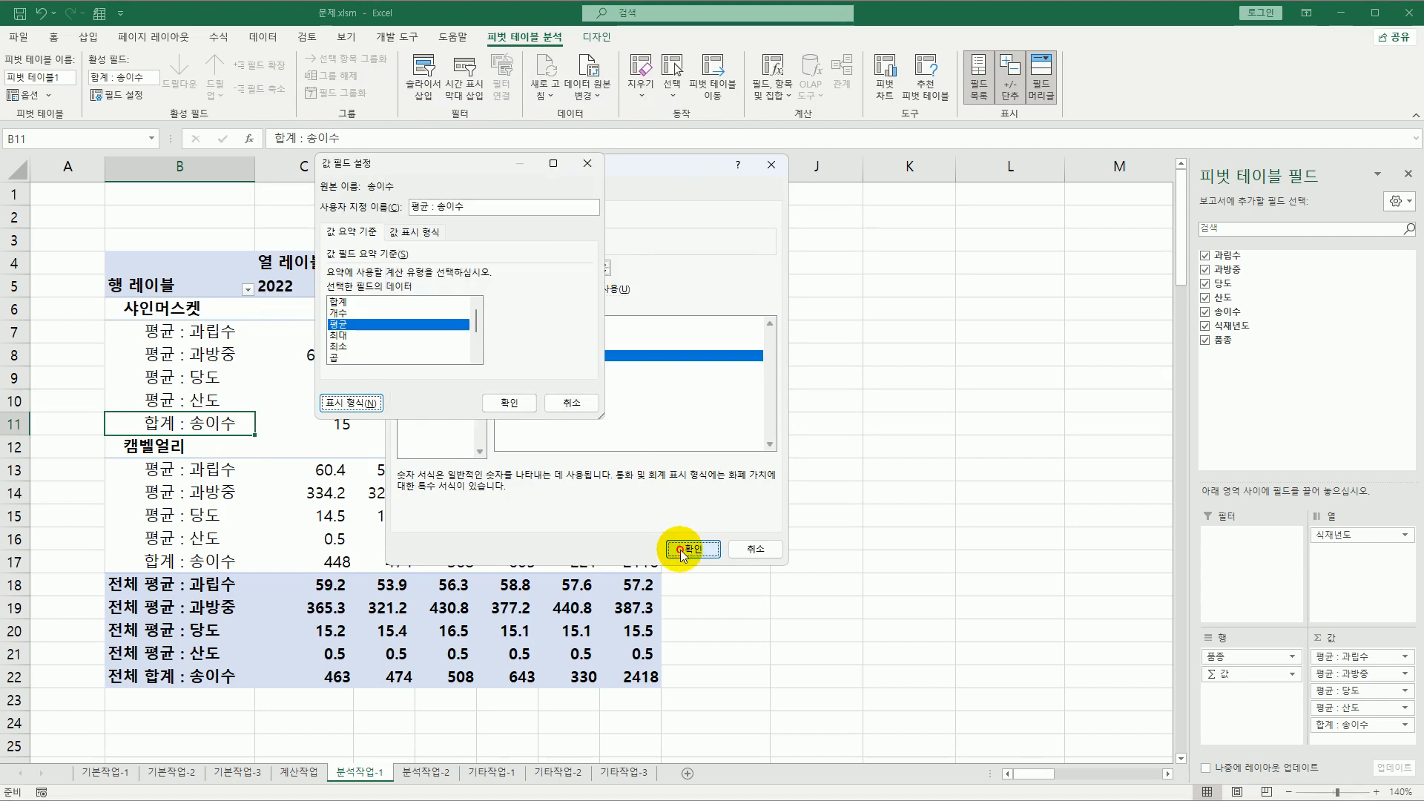
left_click(490, 408)
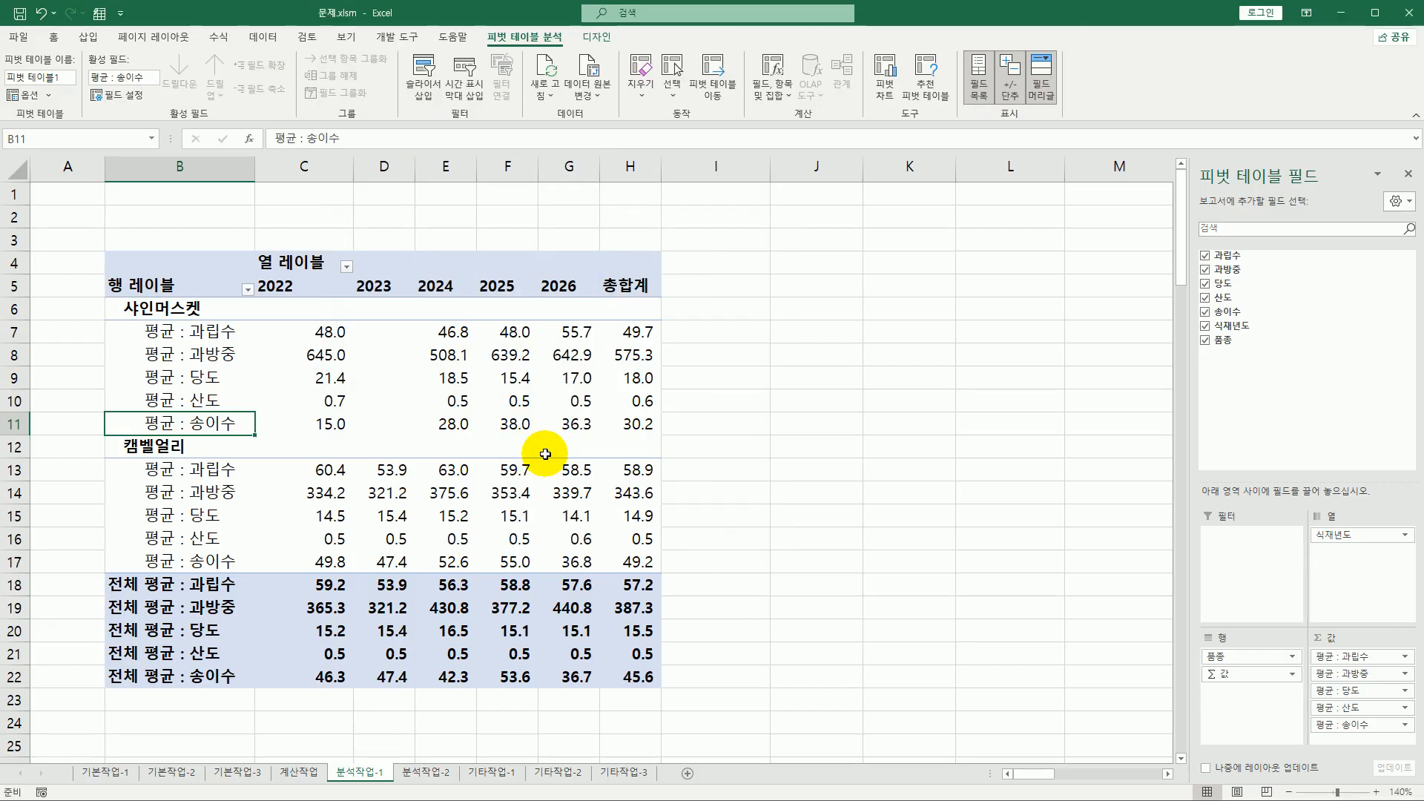
- Change the pivot table's report layout to 개요 형식 (outline form)
left_click(606, 40)
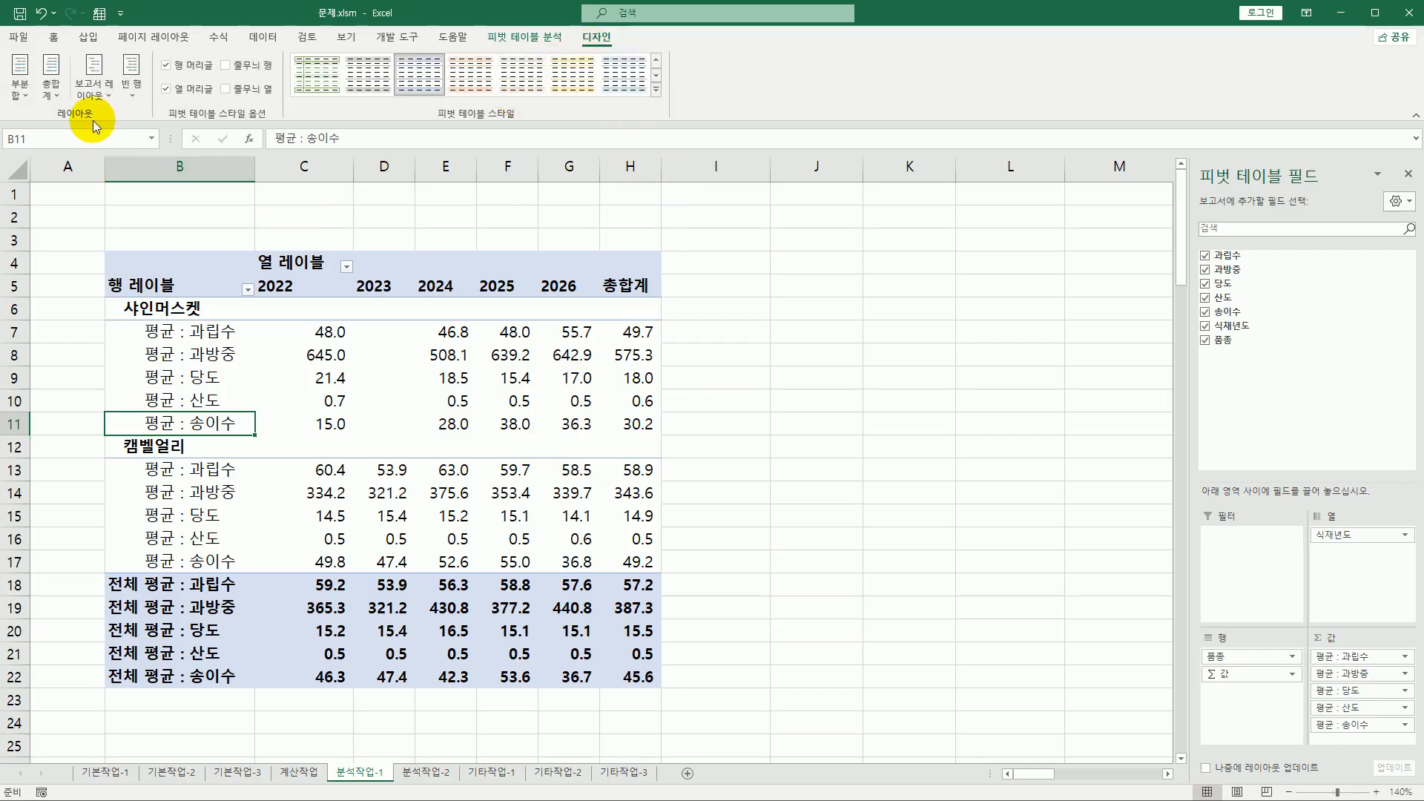
left_click(97, 94)
left_click(135, 157)
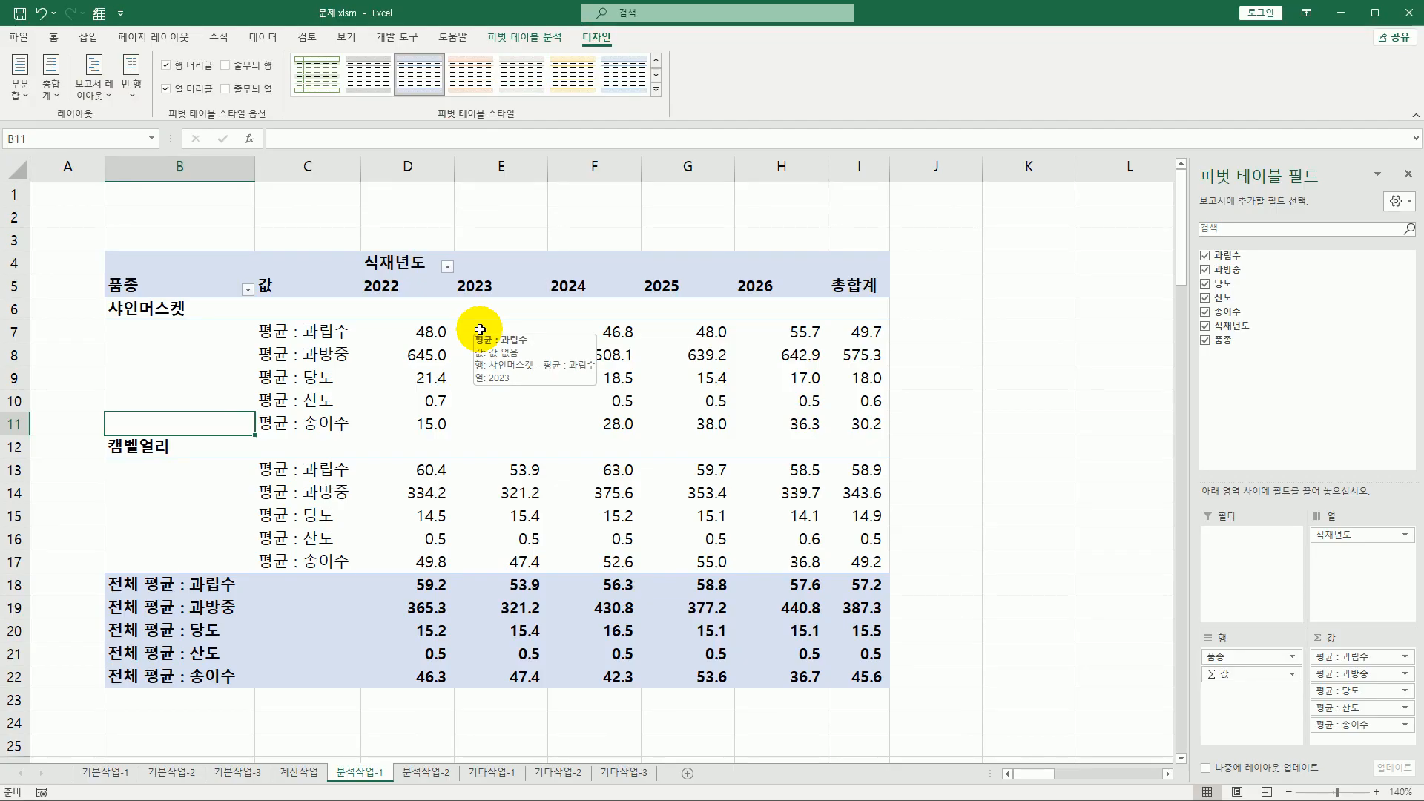
- Set the pivot table's grand totals to 행의 총합계만 설정 and insert a blank line after each item
left_click(47, 94)
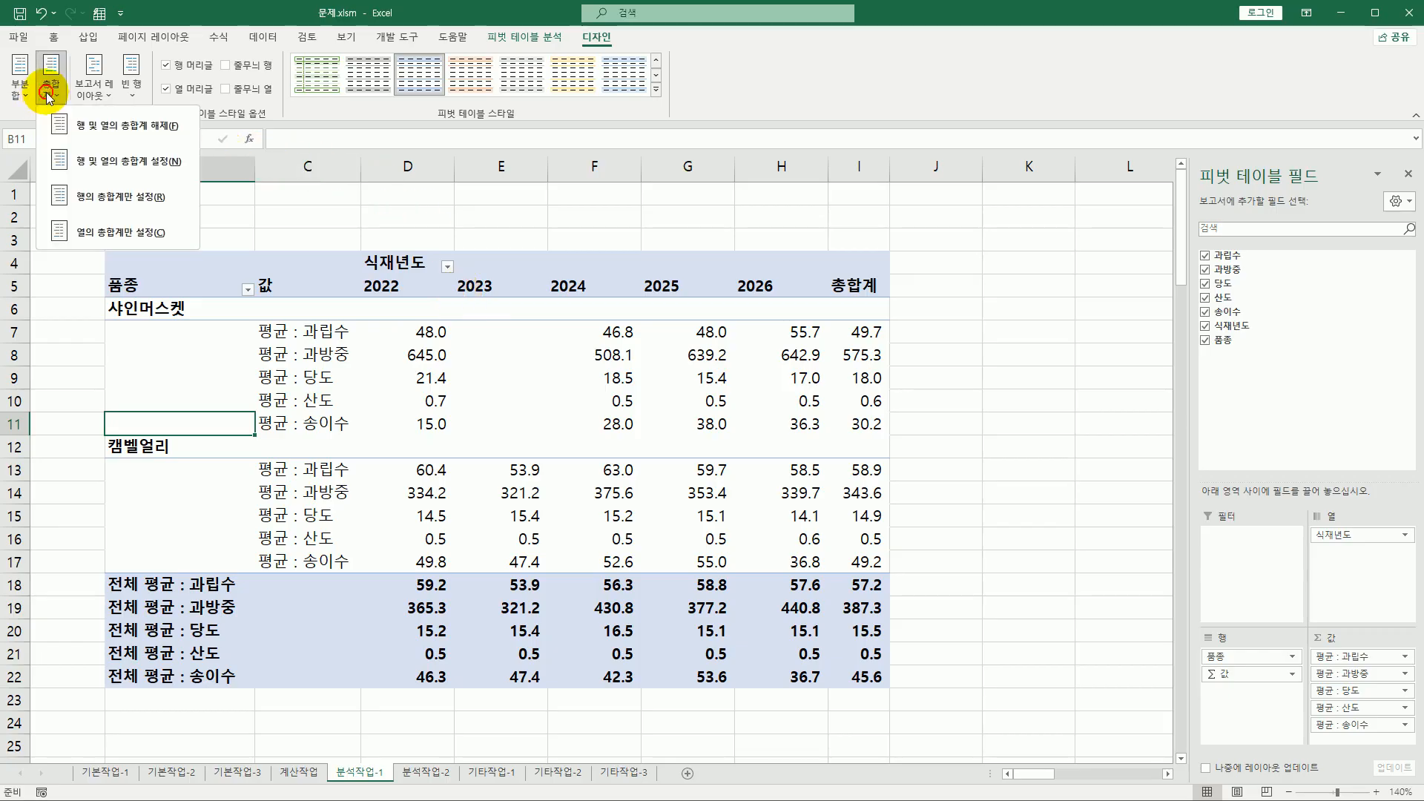
left_click(102, 213)
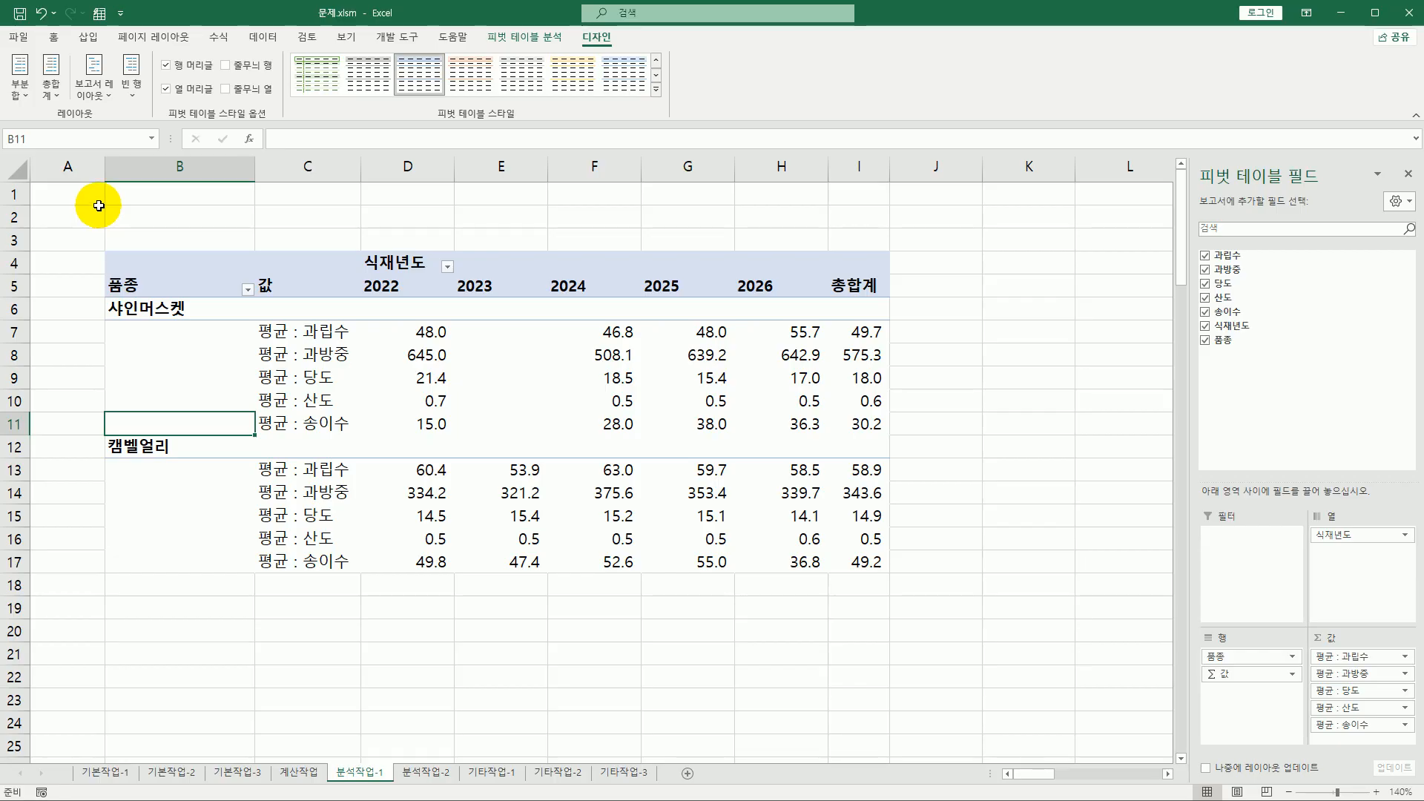
left_click(132, 78)
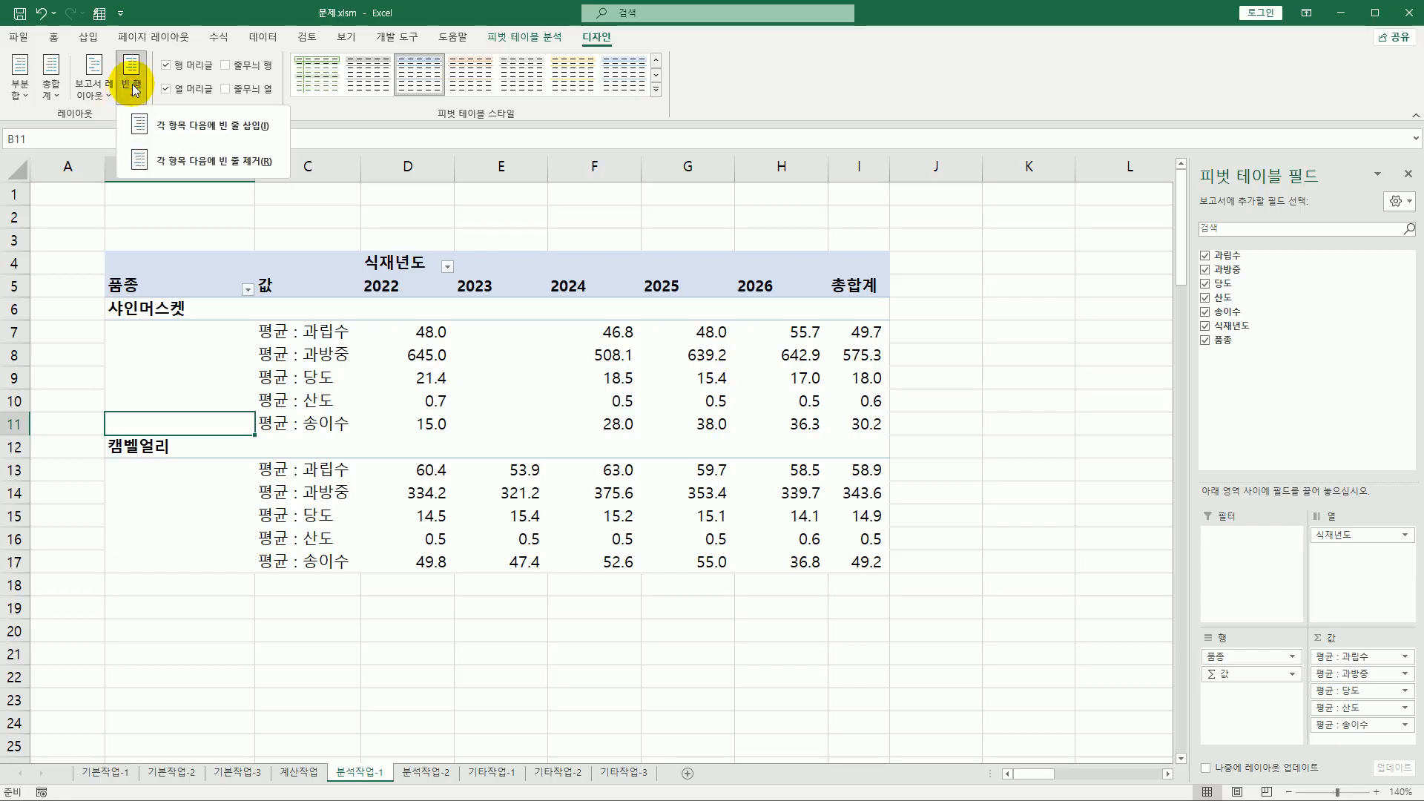
left_click(191, 132)
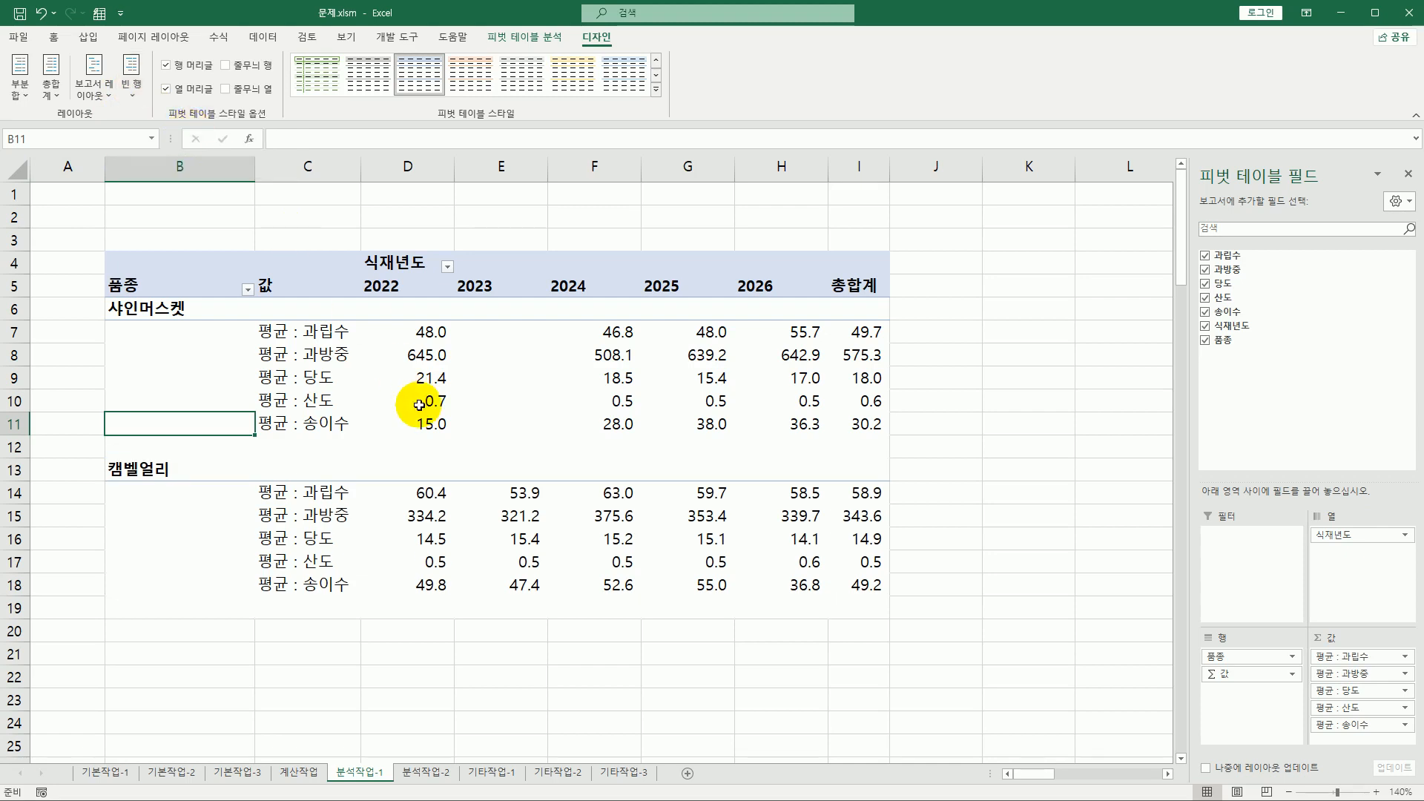
- Enable merging and centering of labelled cells (레이블이 있는 셀 병합 및 가운데 맞춤) in the pivot table options
mouse_move(419, 404)
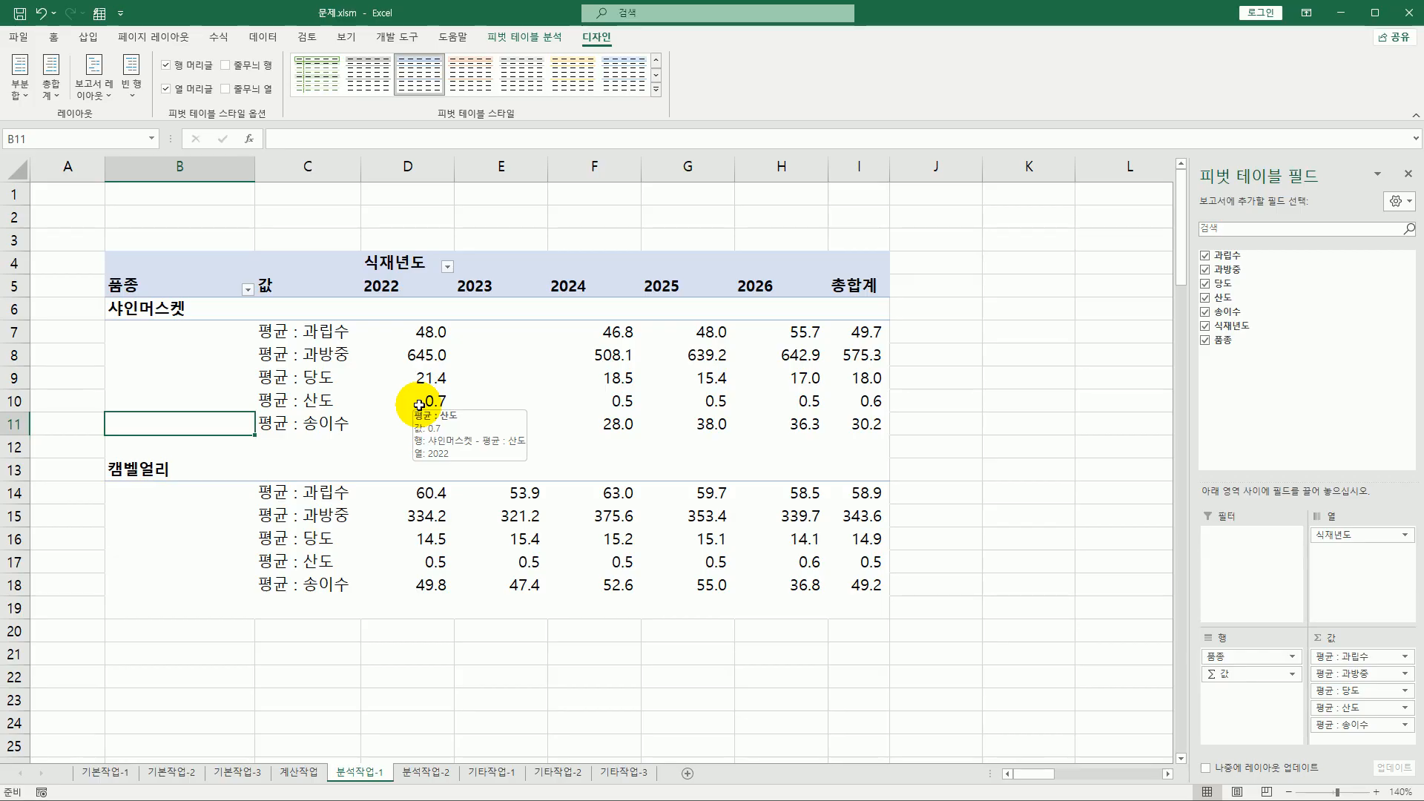
left_click(512, 36)
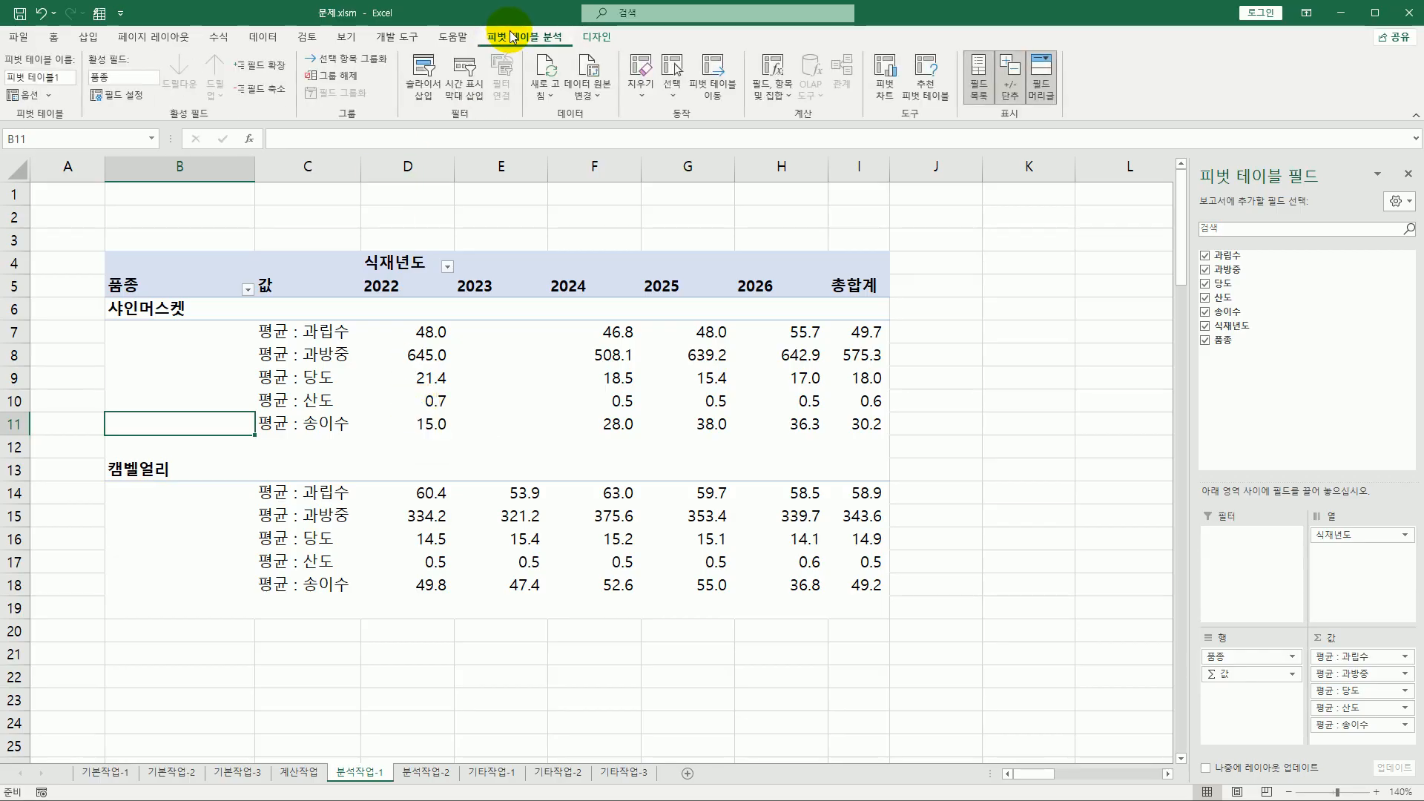
left_click(20, 101)
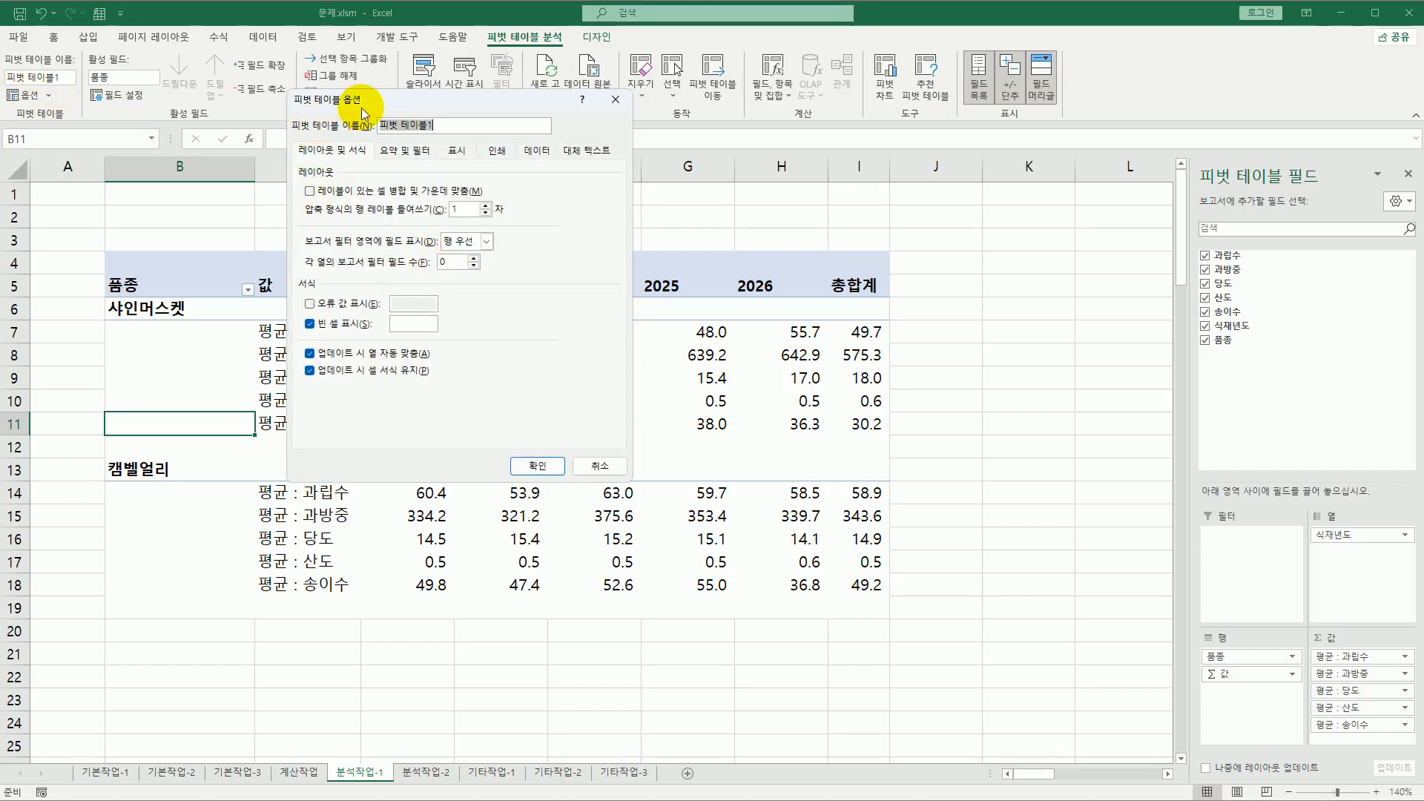
left_click_drag(374, 100, 502, 202)
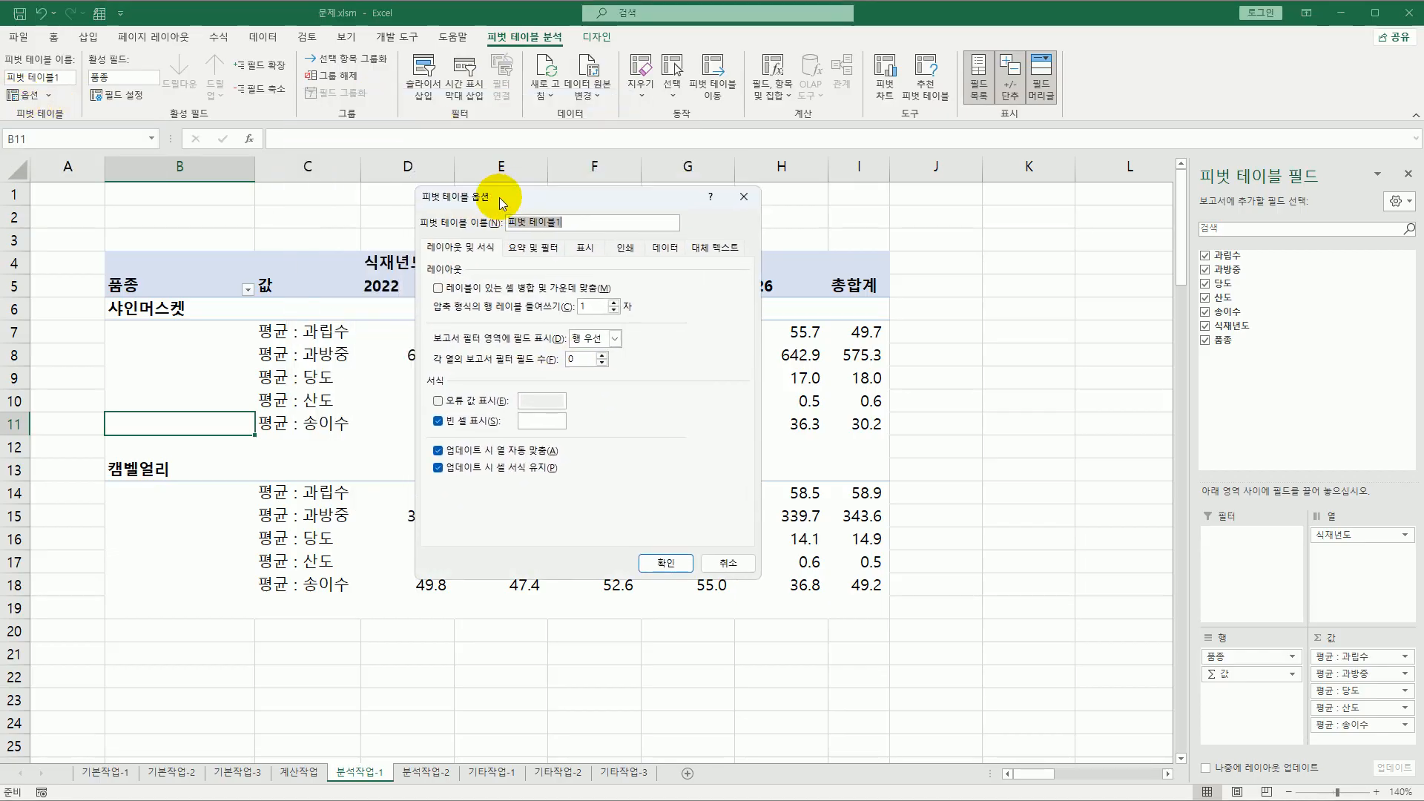
left_click(438, 287)
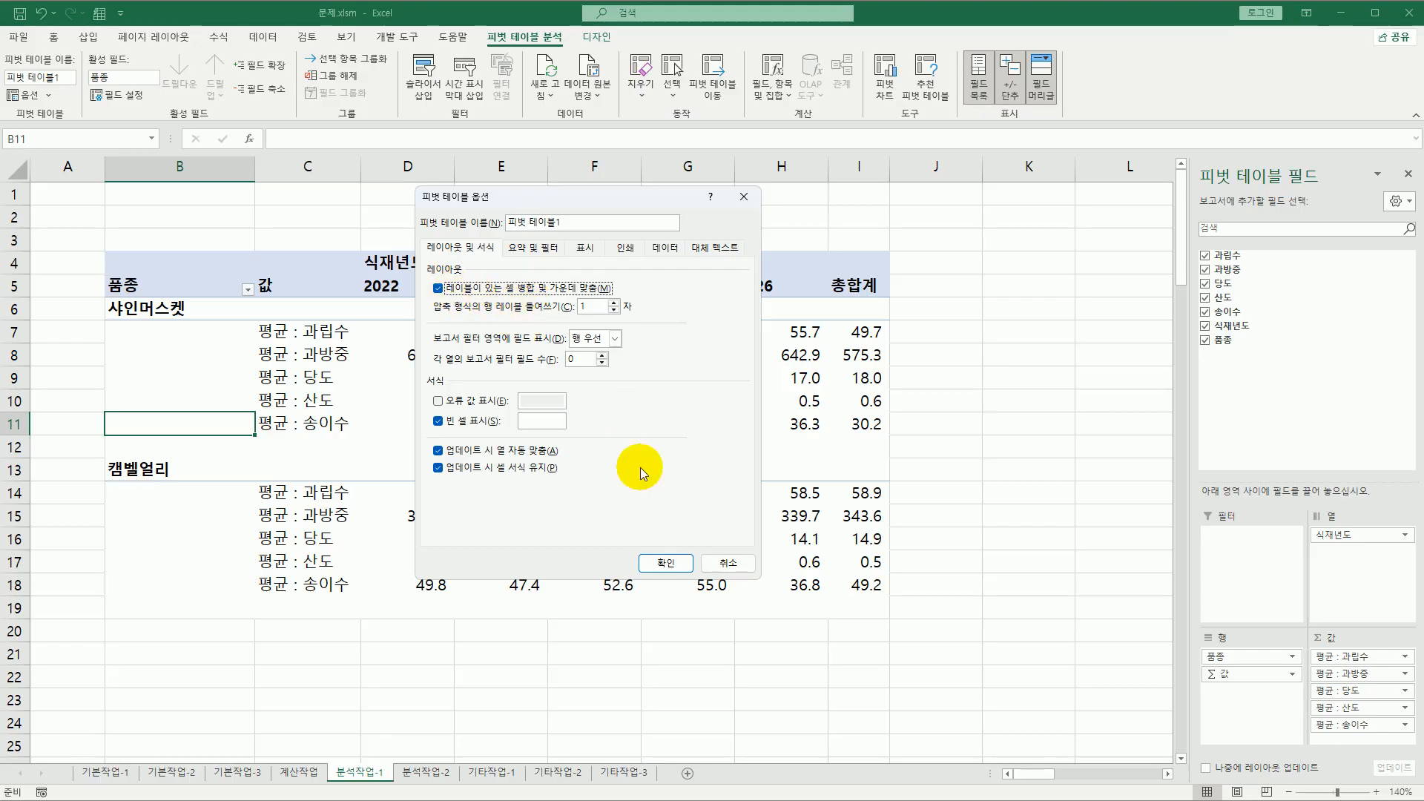
left_click(660, 562)
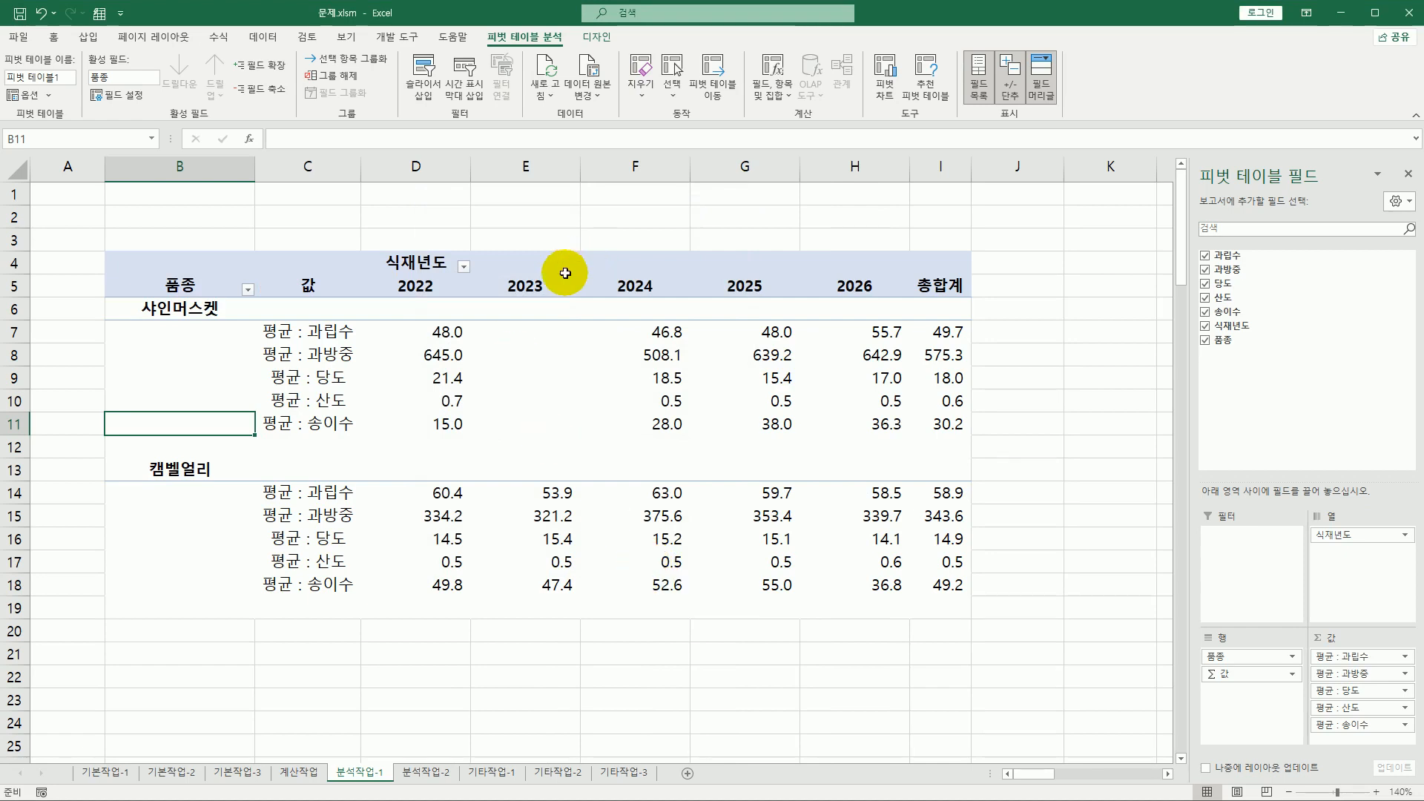
- Apply the orange pivot table style from the first row of the 중간 group and deselect the table
left_click(602, 38)
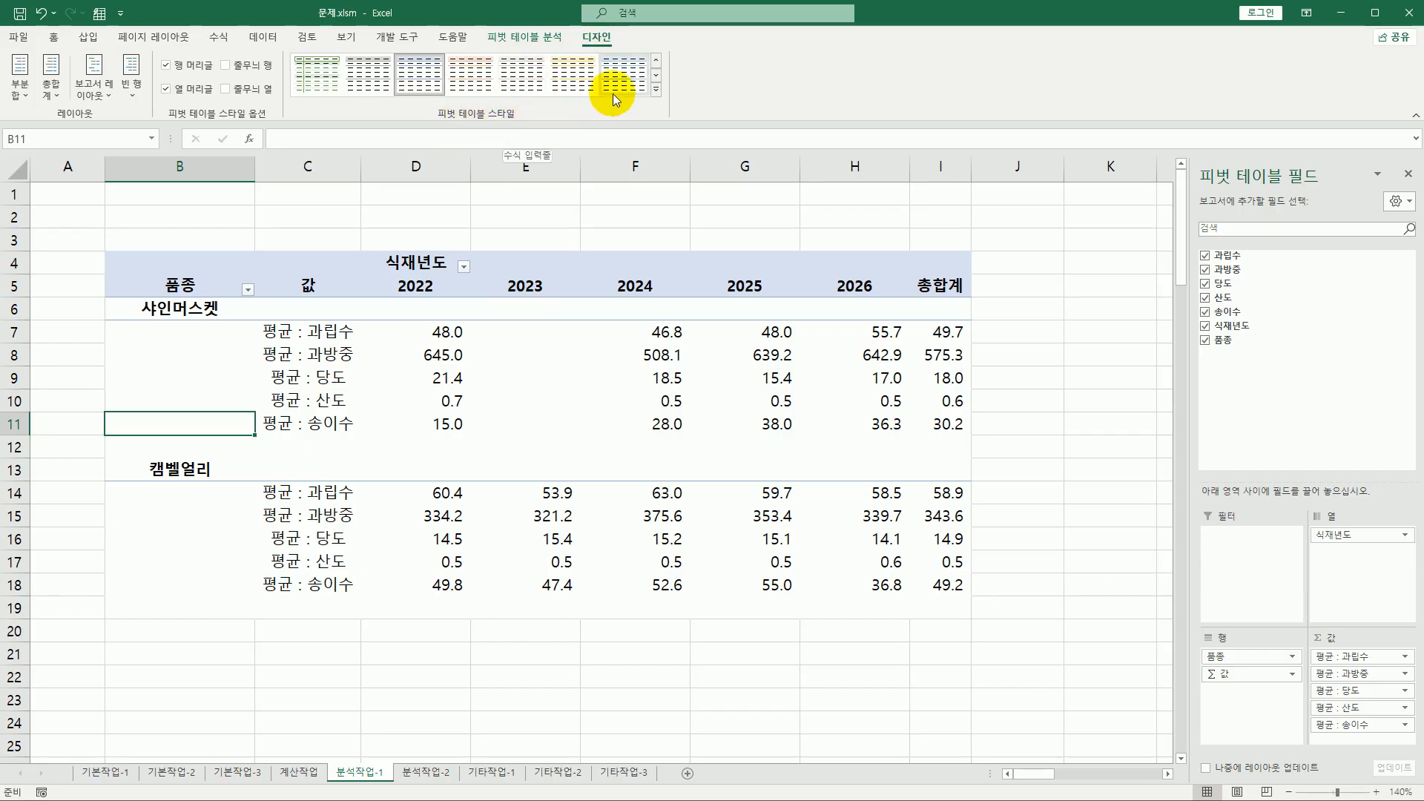
left_click(655, 89)
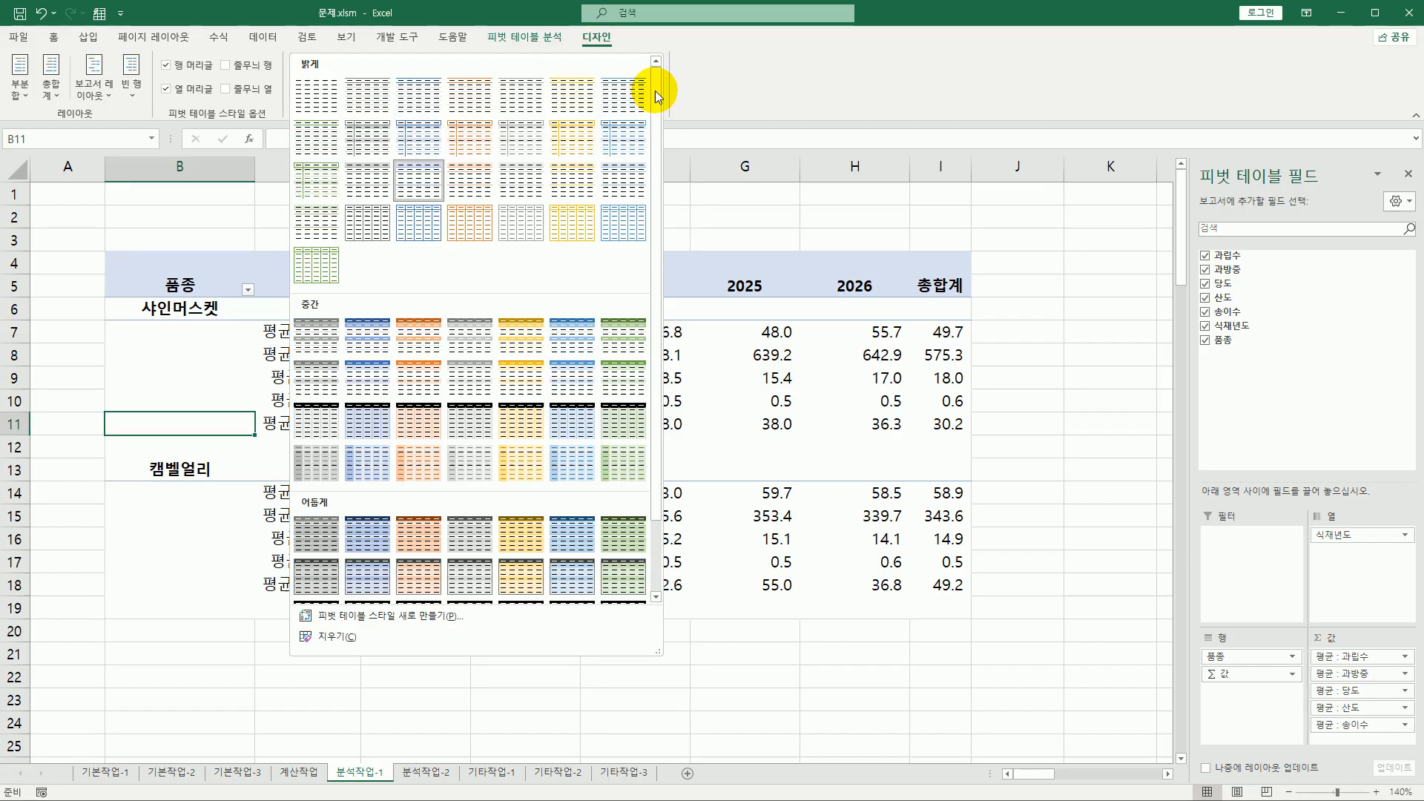
left_click(416, 343)
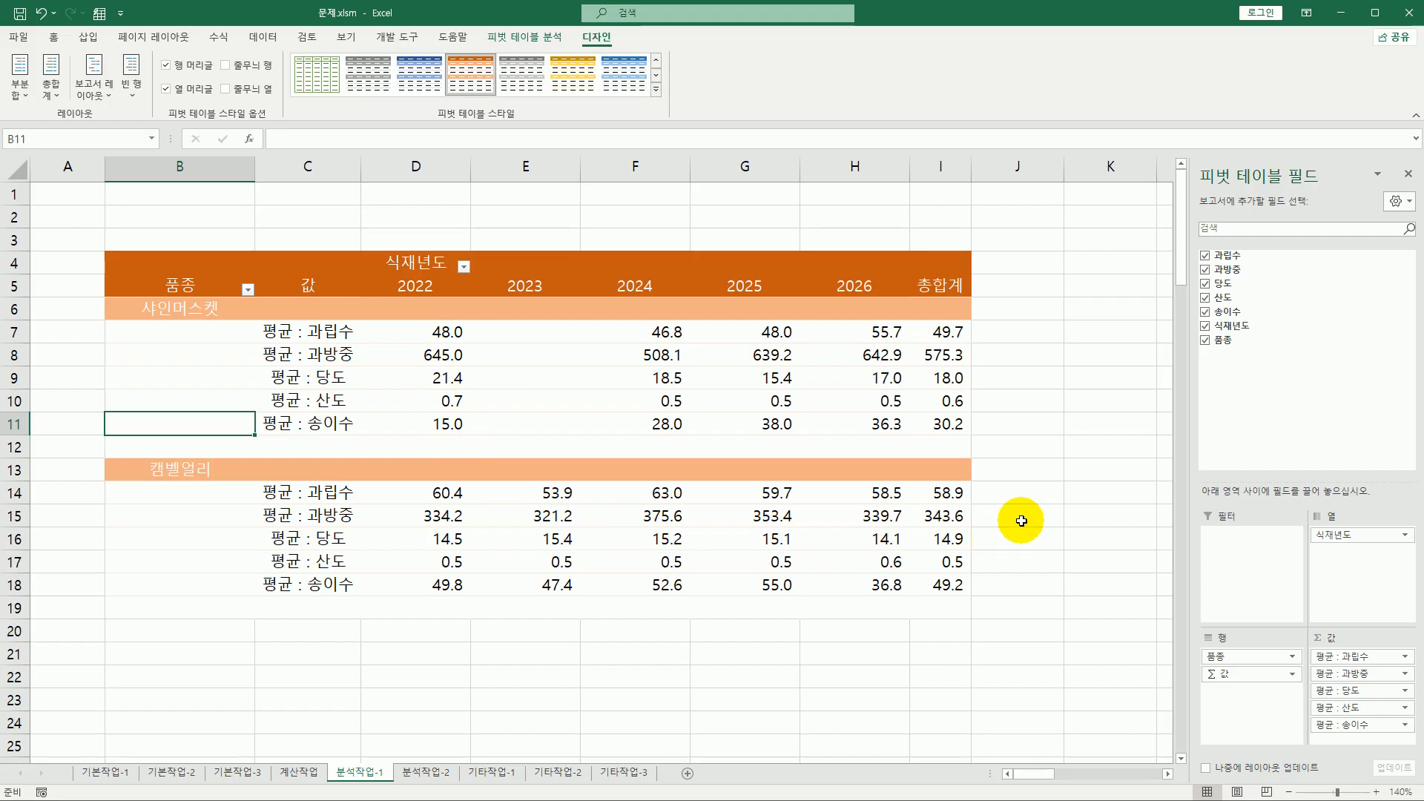
left_click(1074, 545)
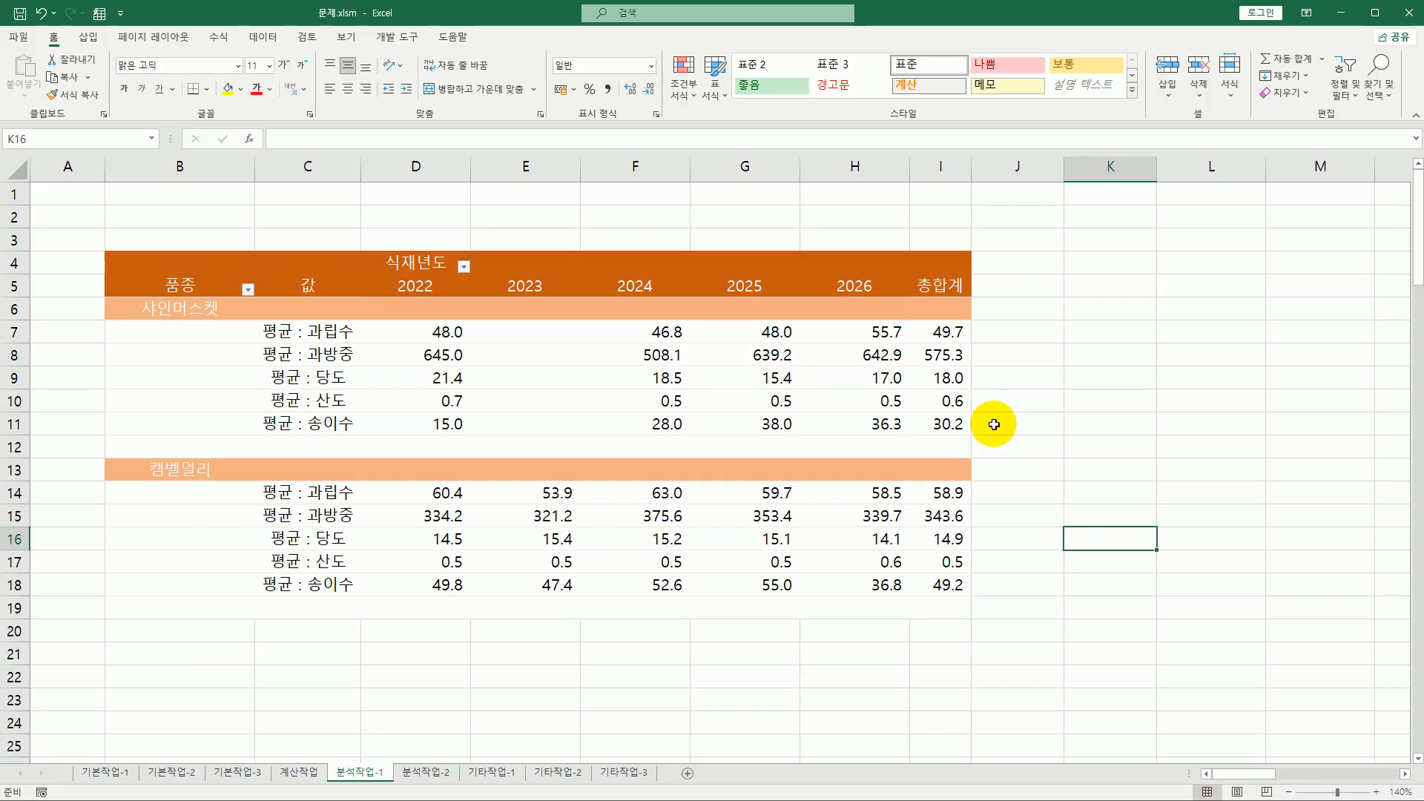
mouse_move(688, 496)
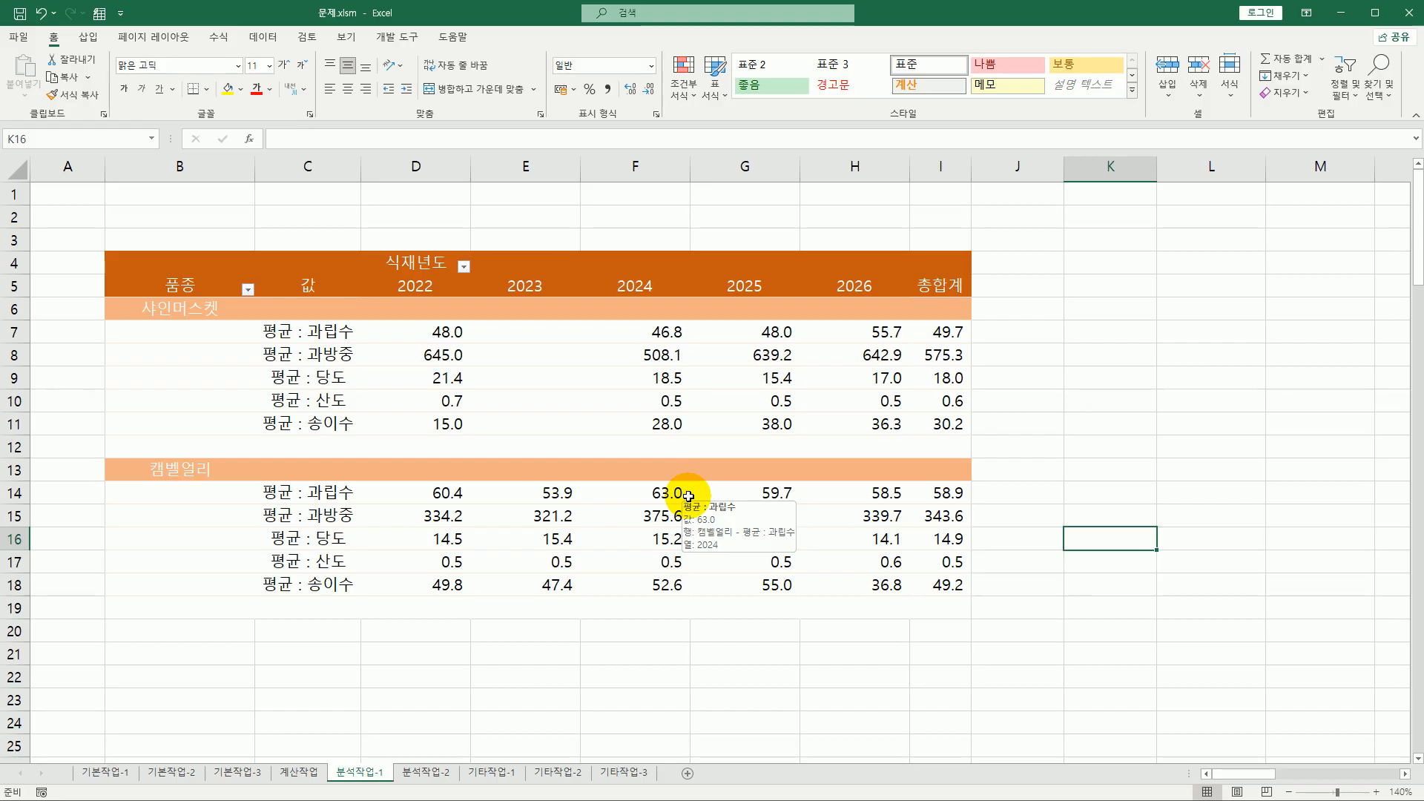
- Switch to sheet 분석작업-2 and select the 차종 header cell C3 in [표1]
left_click(443, 773)
scroll(540, 602, "up", 2)
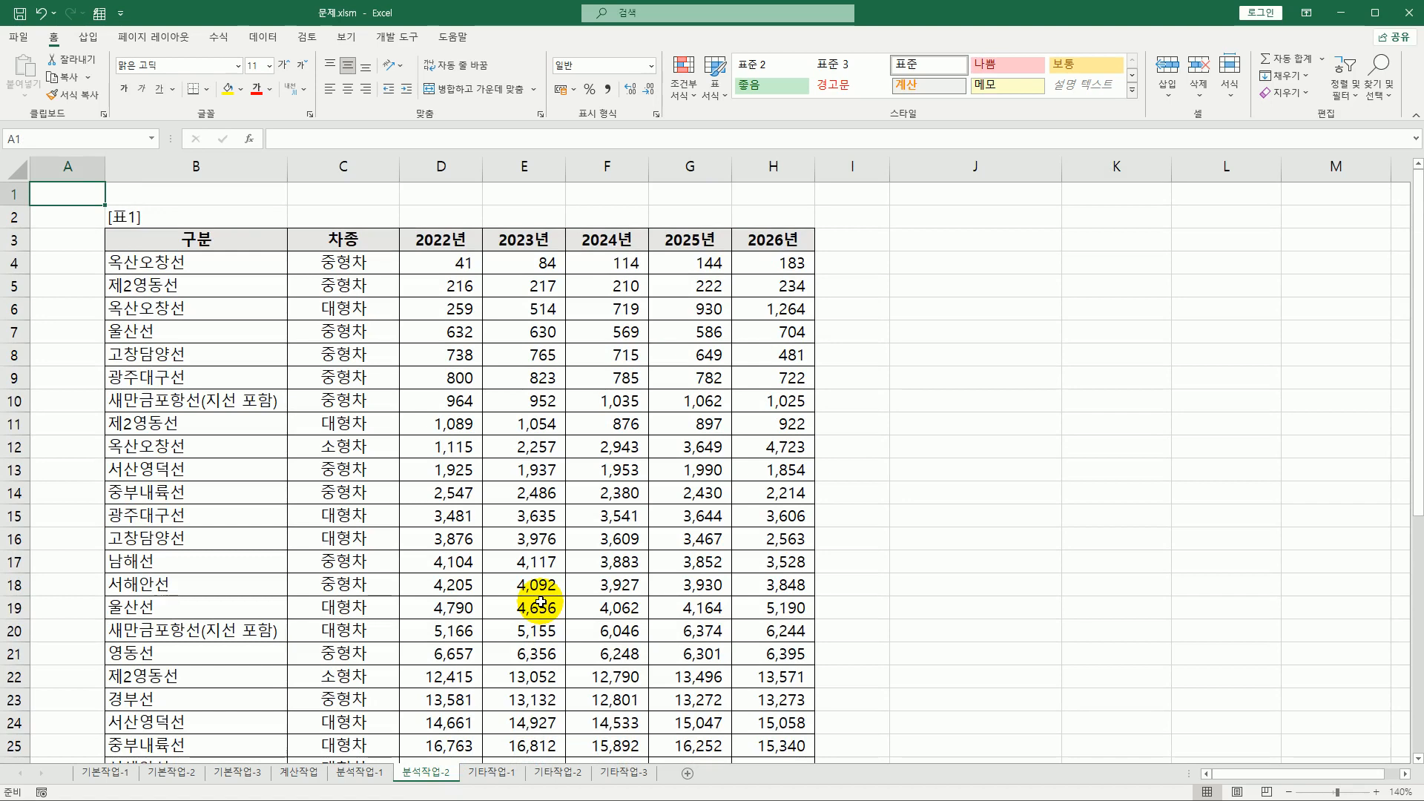
left_click(356, 279)
left_click(260, 245)
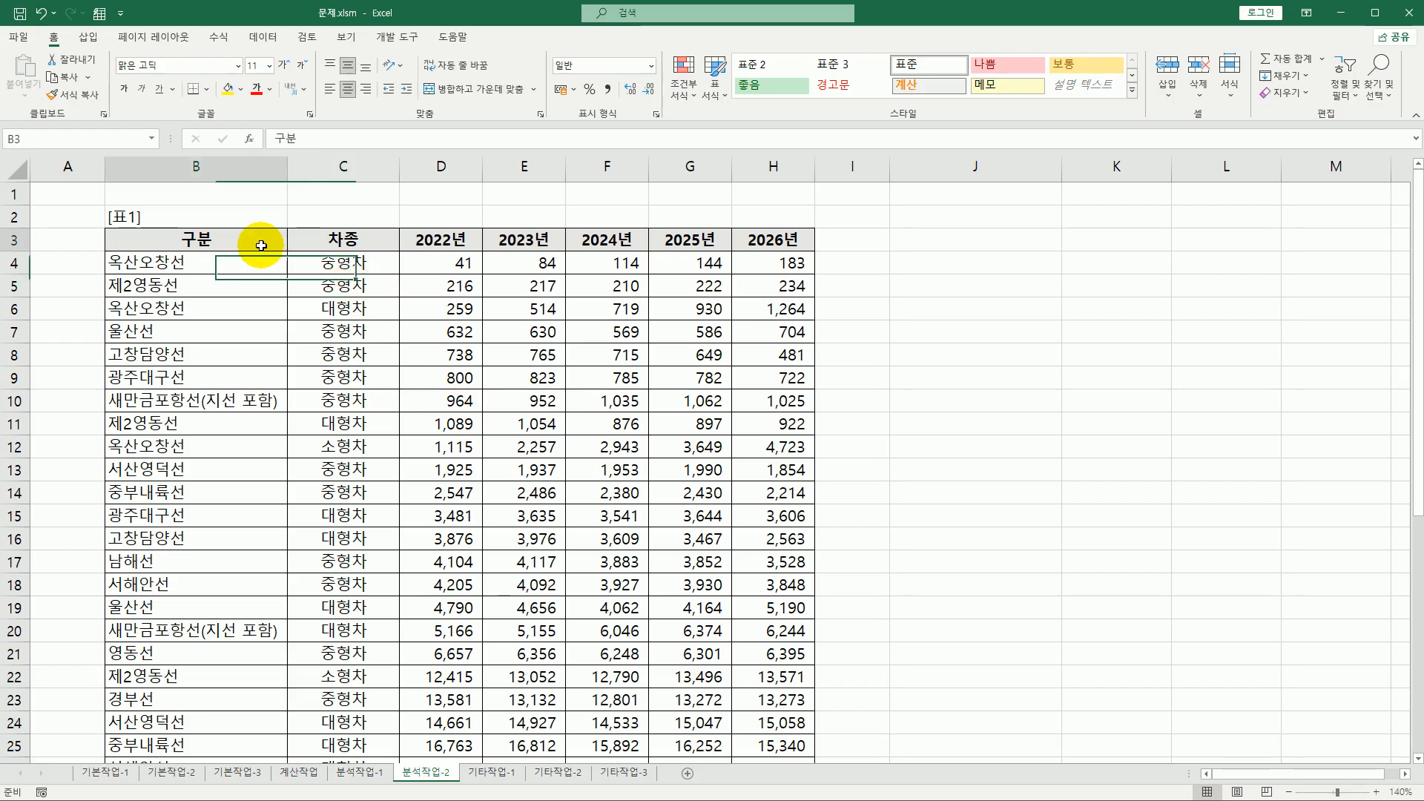
left_click(345, 241)
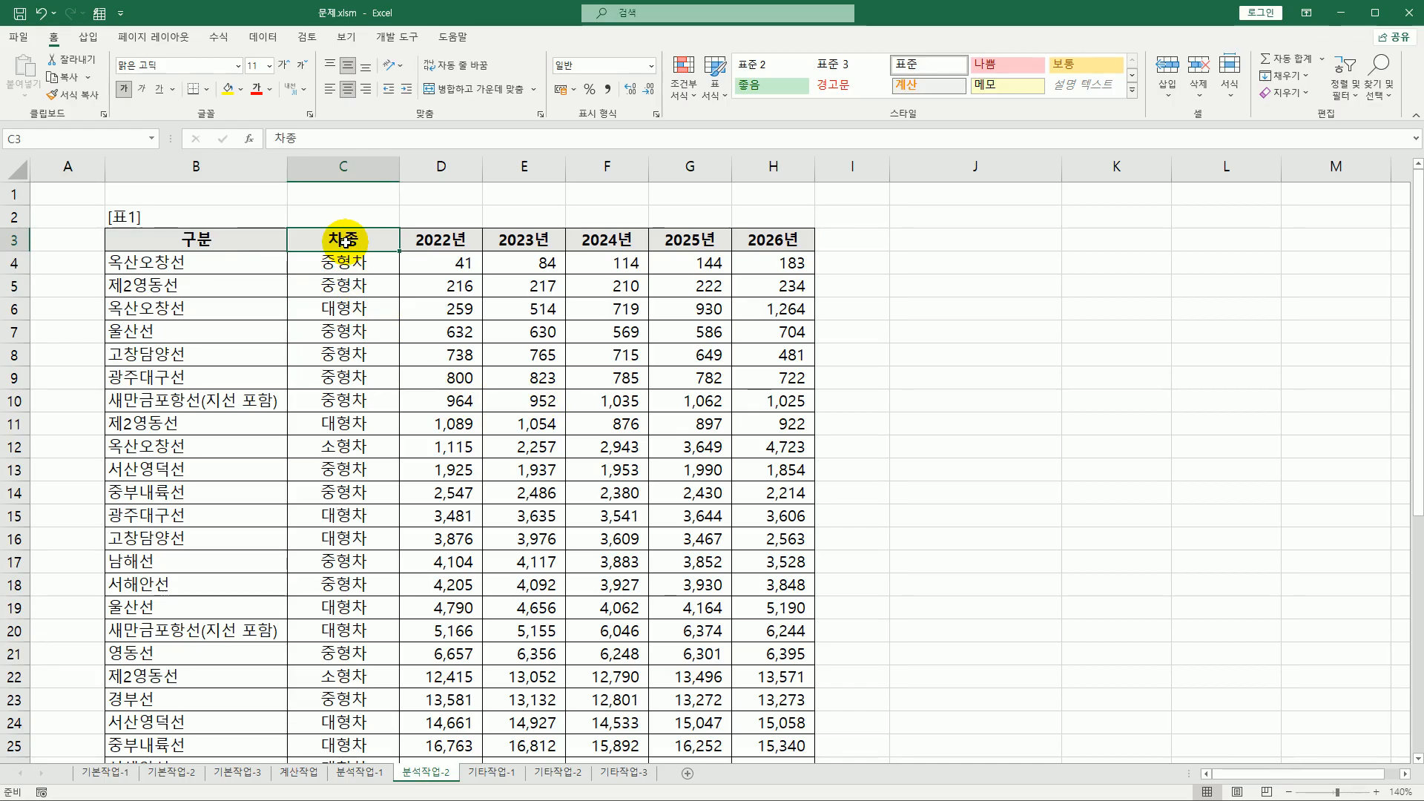
- Remove duplicate rows from [표1], comparing only the 구분 and 차종 columns
left_click(263, 37)
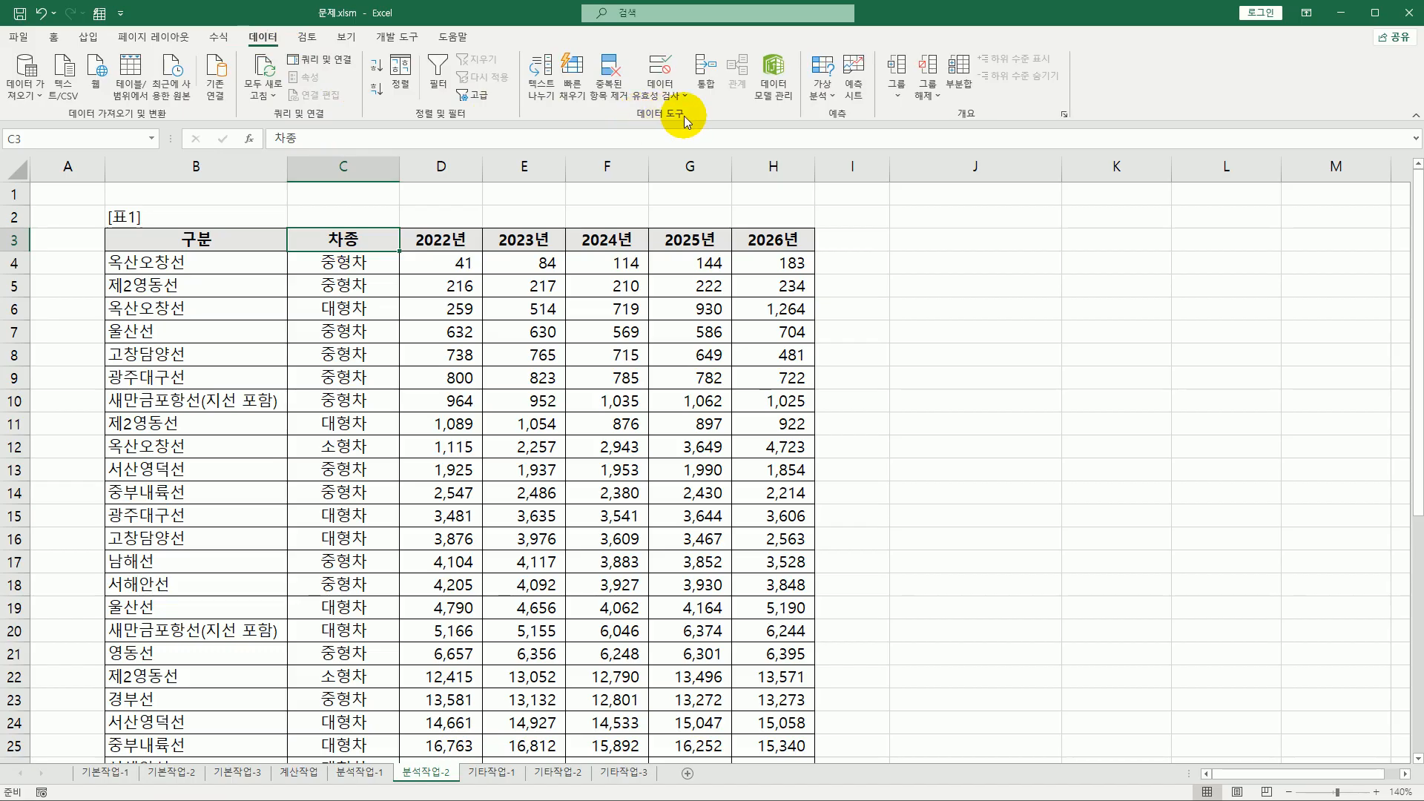
left_click(623, 93)
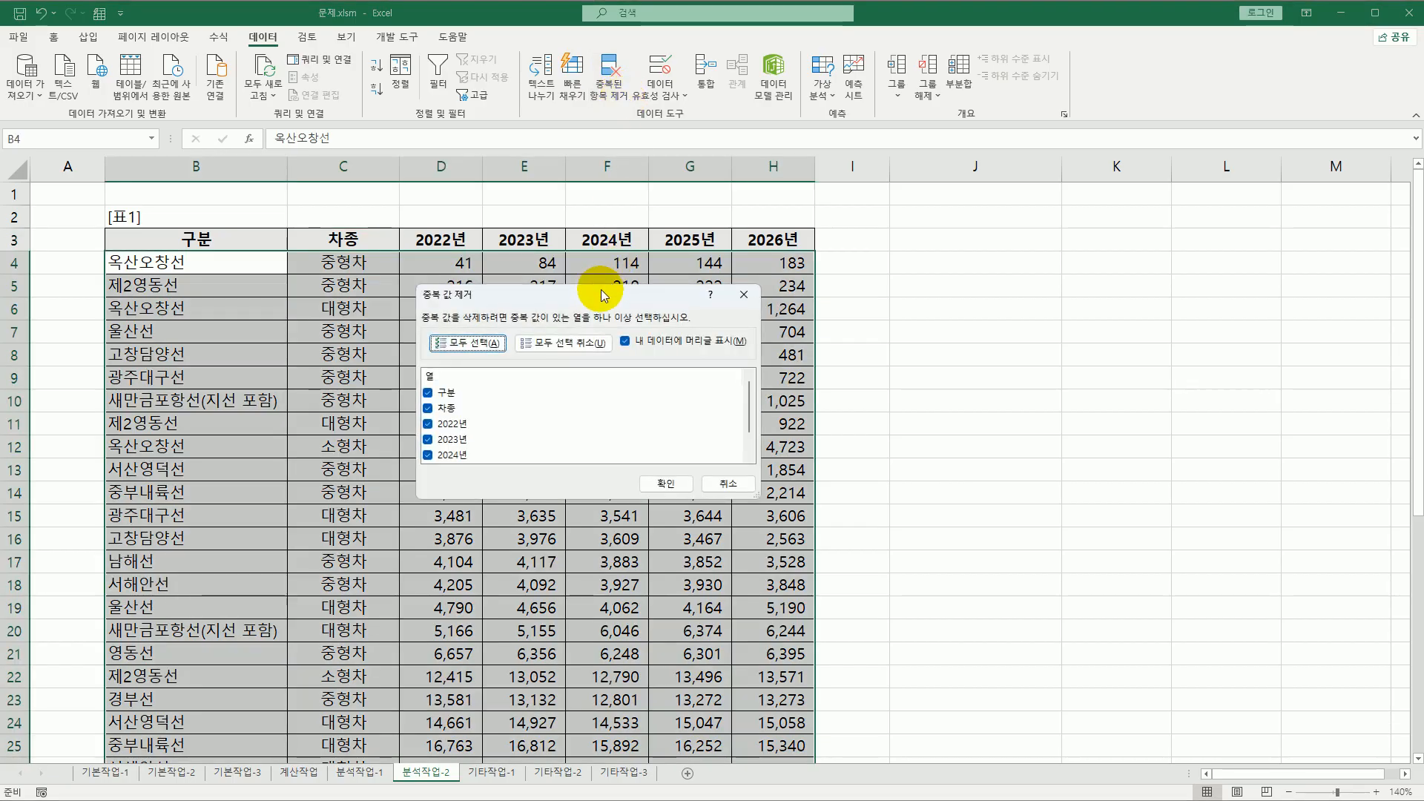
left_click_drag(602, 295, 1031, 284)
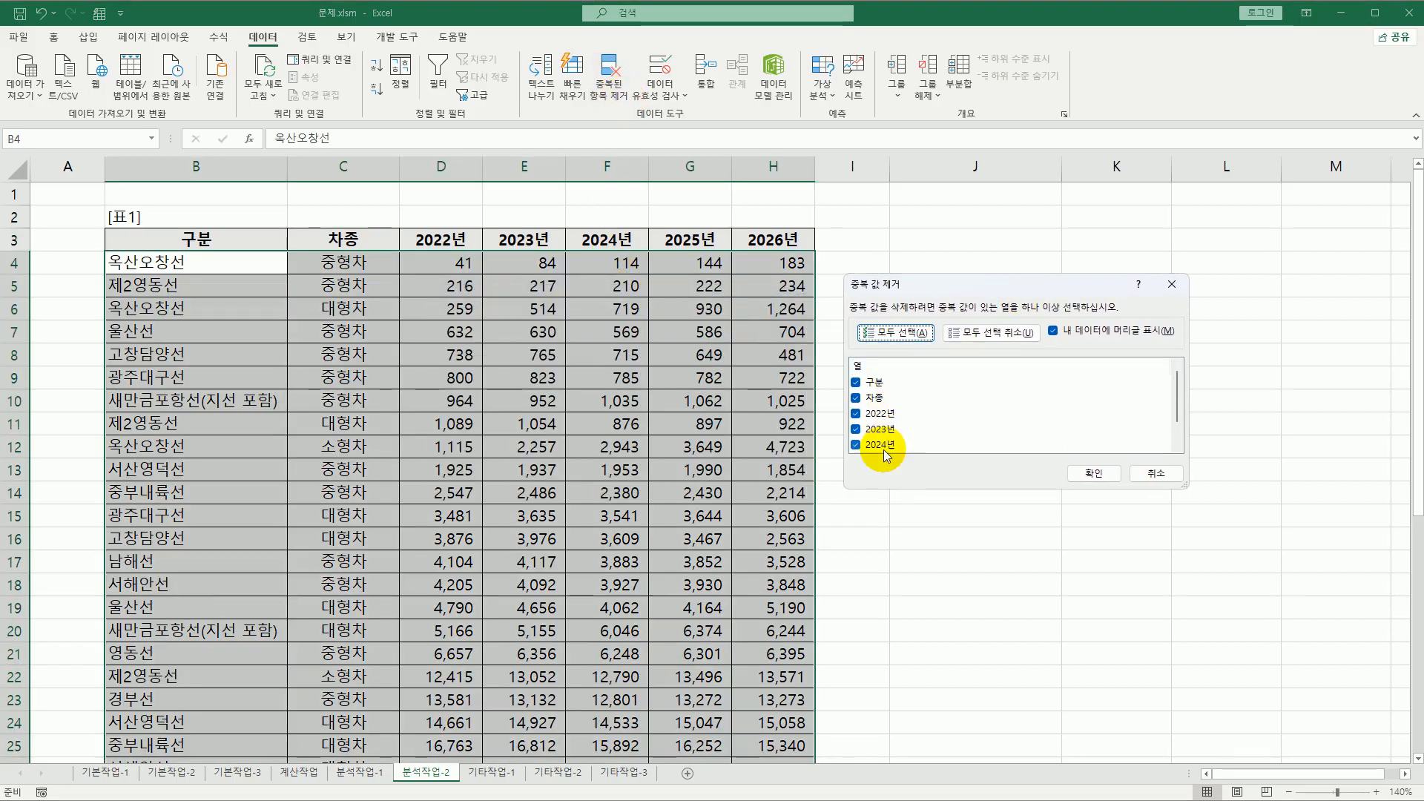
left_click(987, 335)
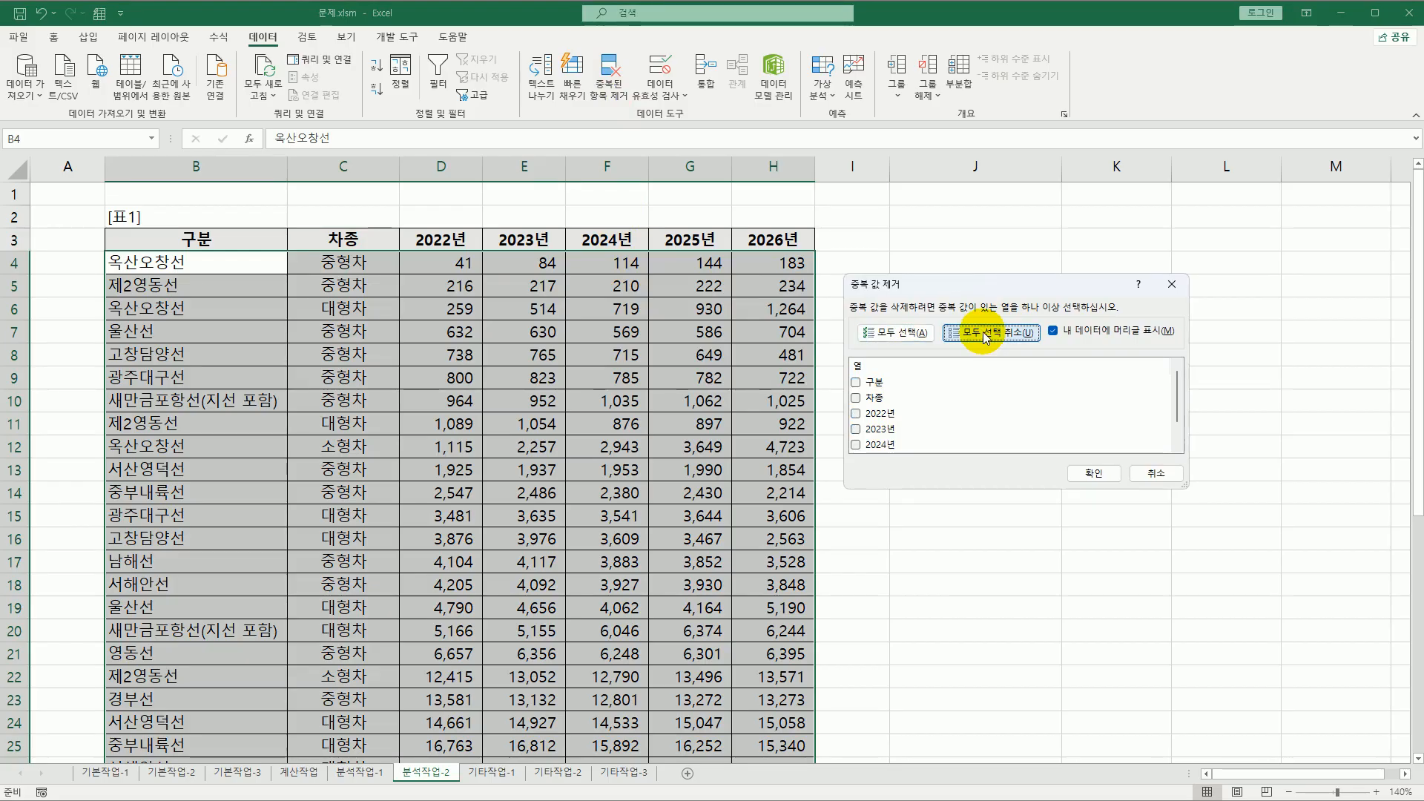
left_click(856, 383)
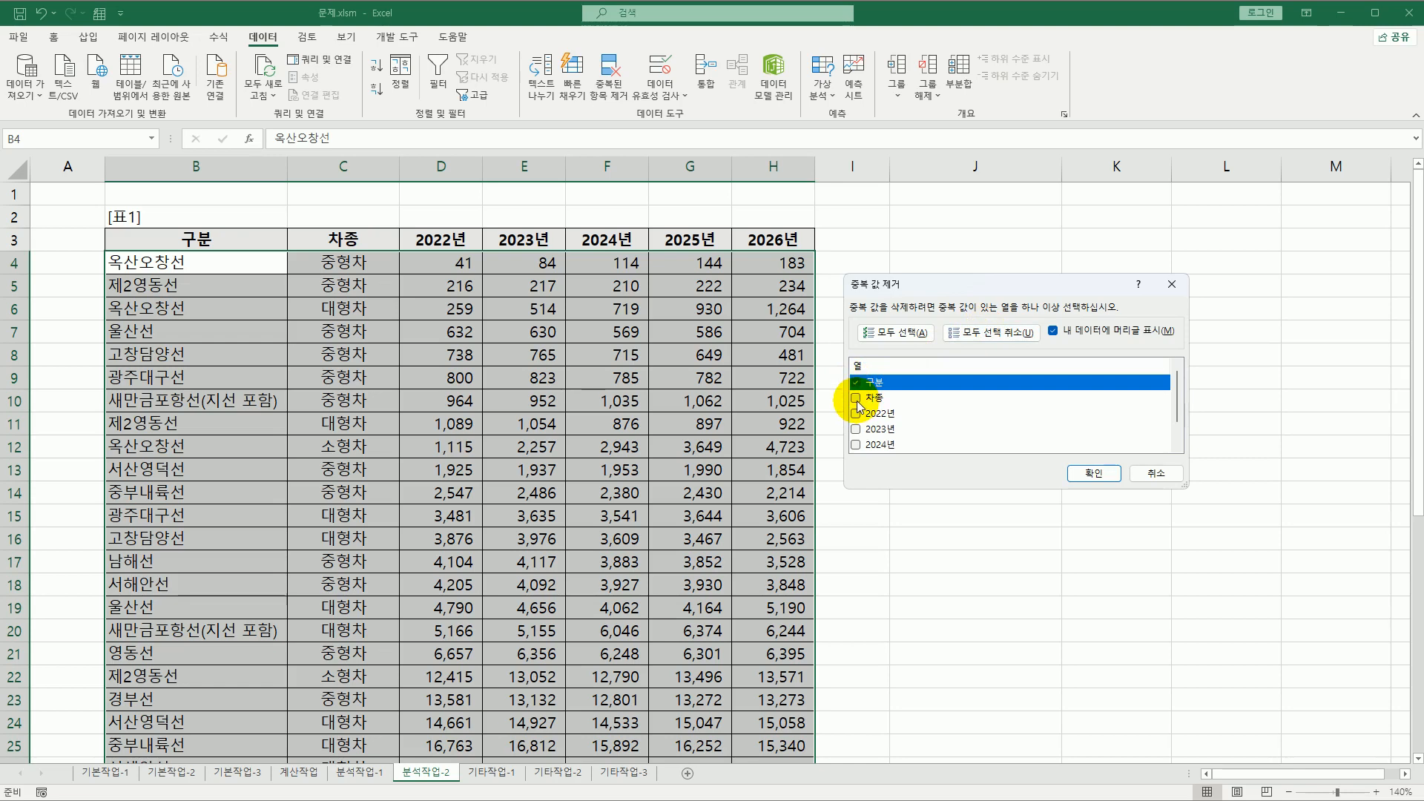
left_click(856, 400)
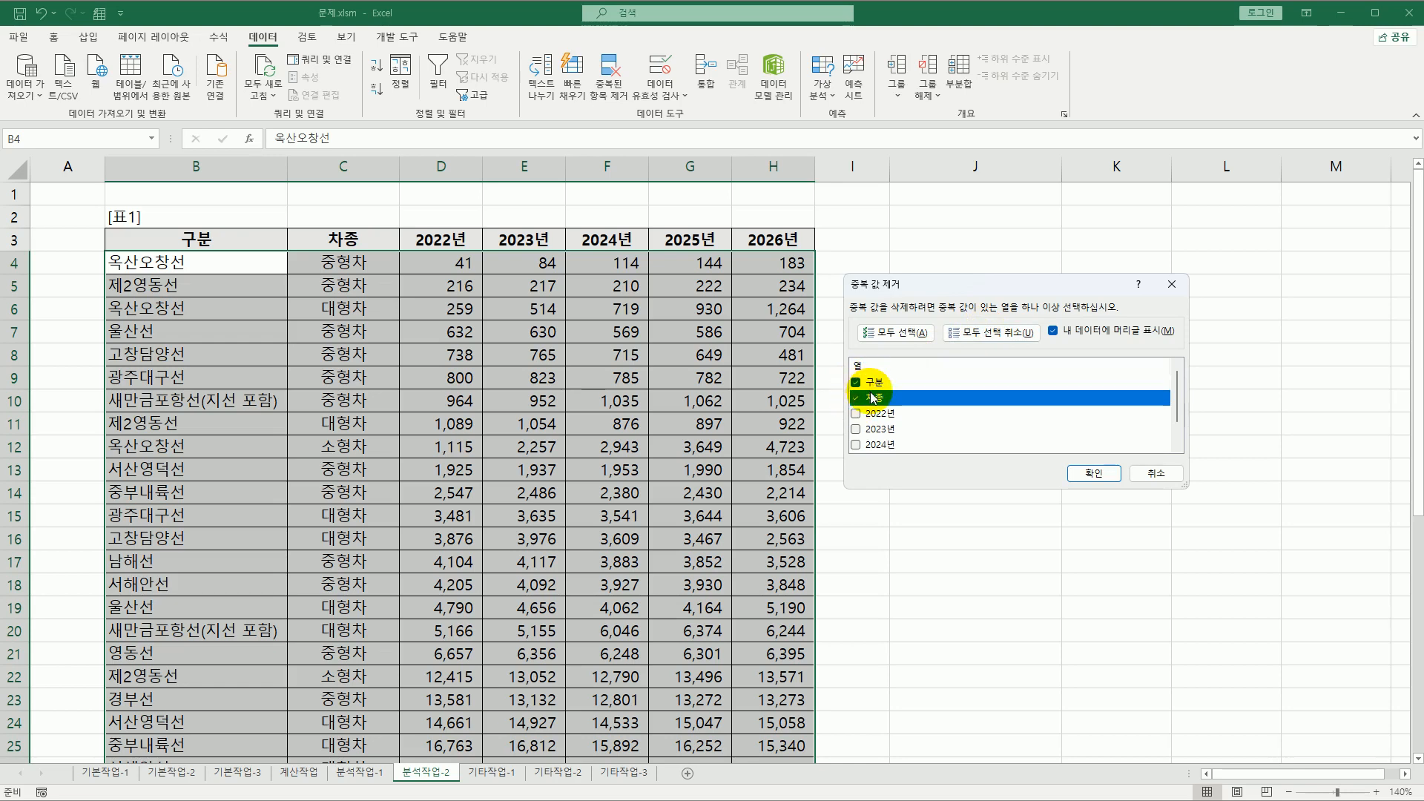
left_click(1084, 475)
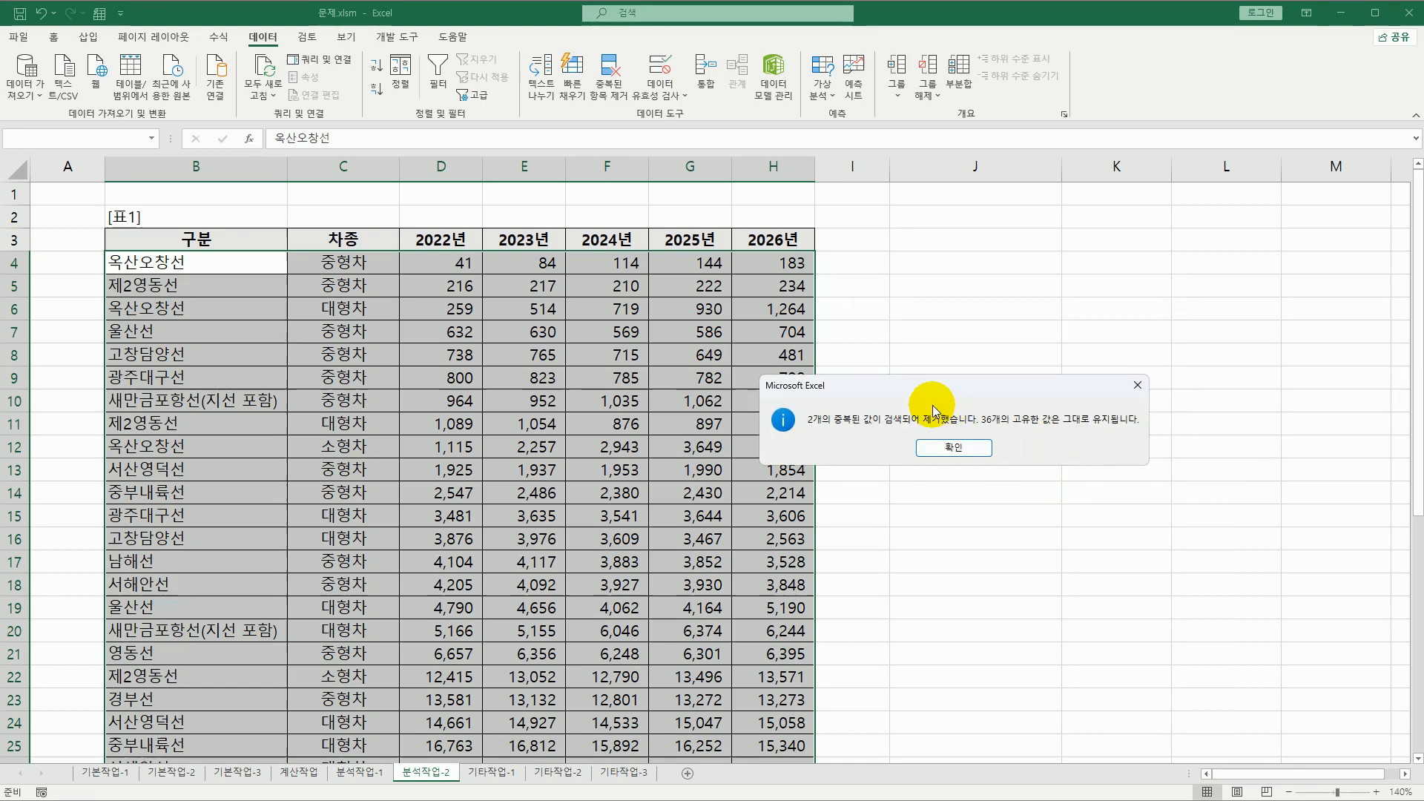
left_click_drag(924, 391, 1001, 360)
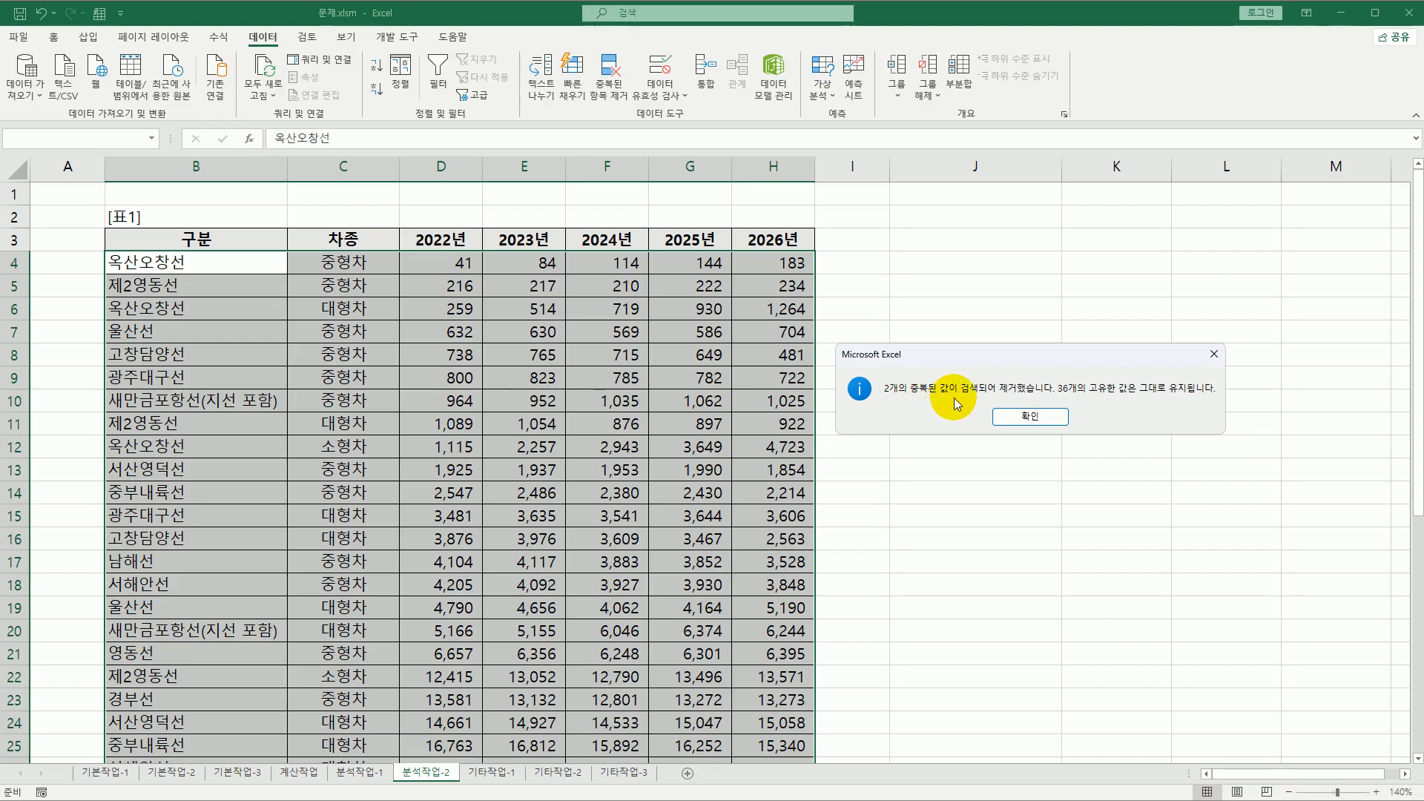
left_click(1034, 420)
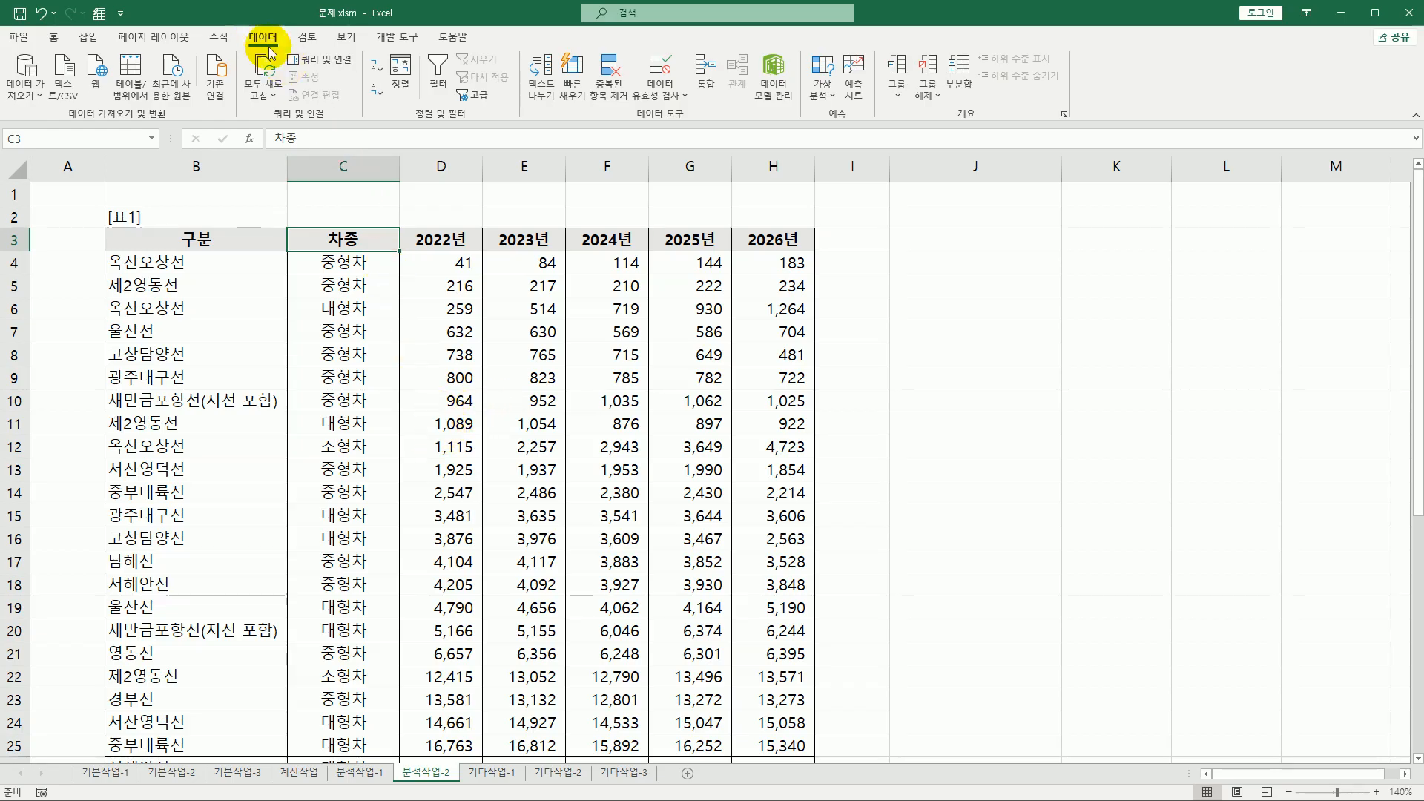
- Set up a sort of [표1] by 구분 in ascending order, with 차종 added as the second sort key
left_click(406, 82)
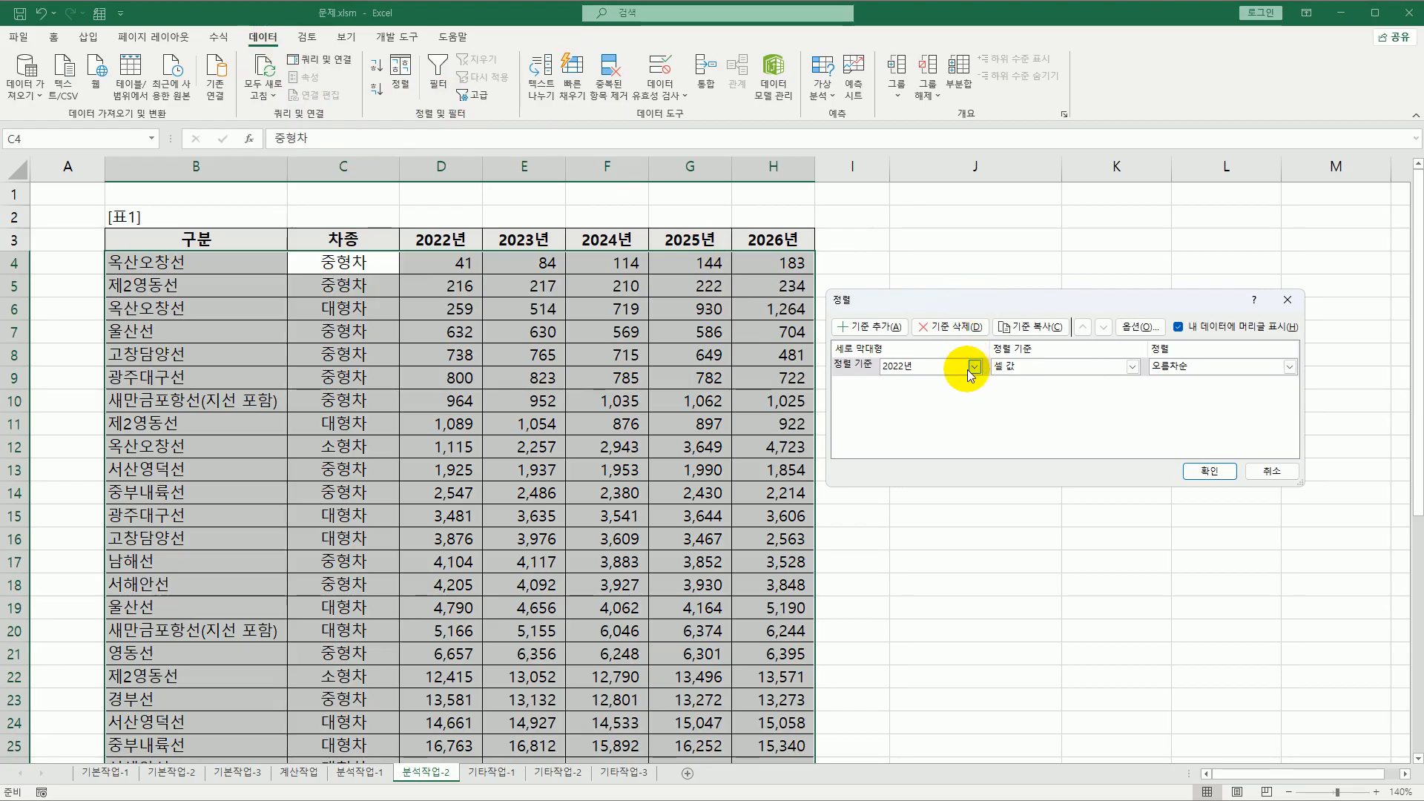
left_click(973, 368)
left_click(956, 380)
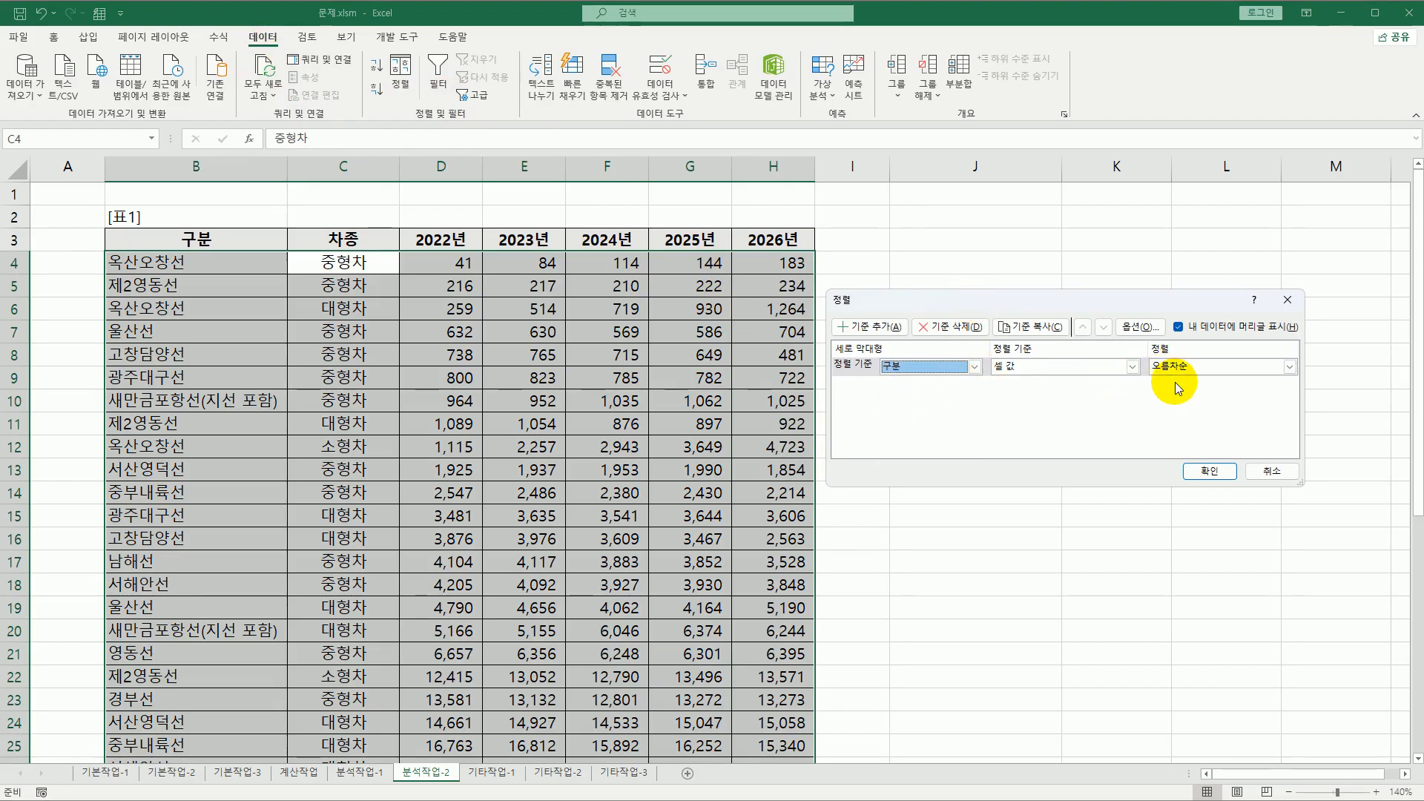
left_click(892, 333)
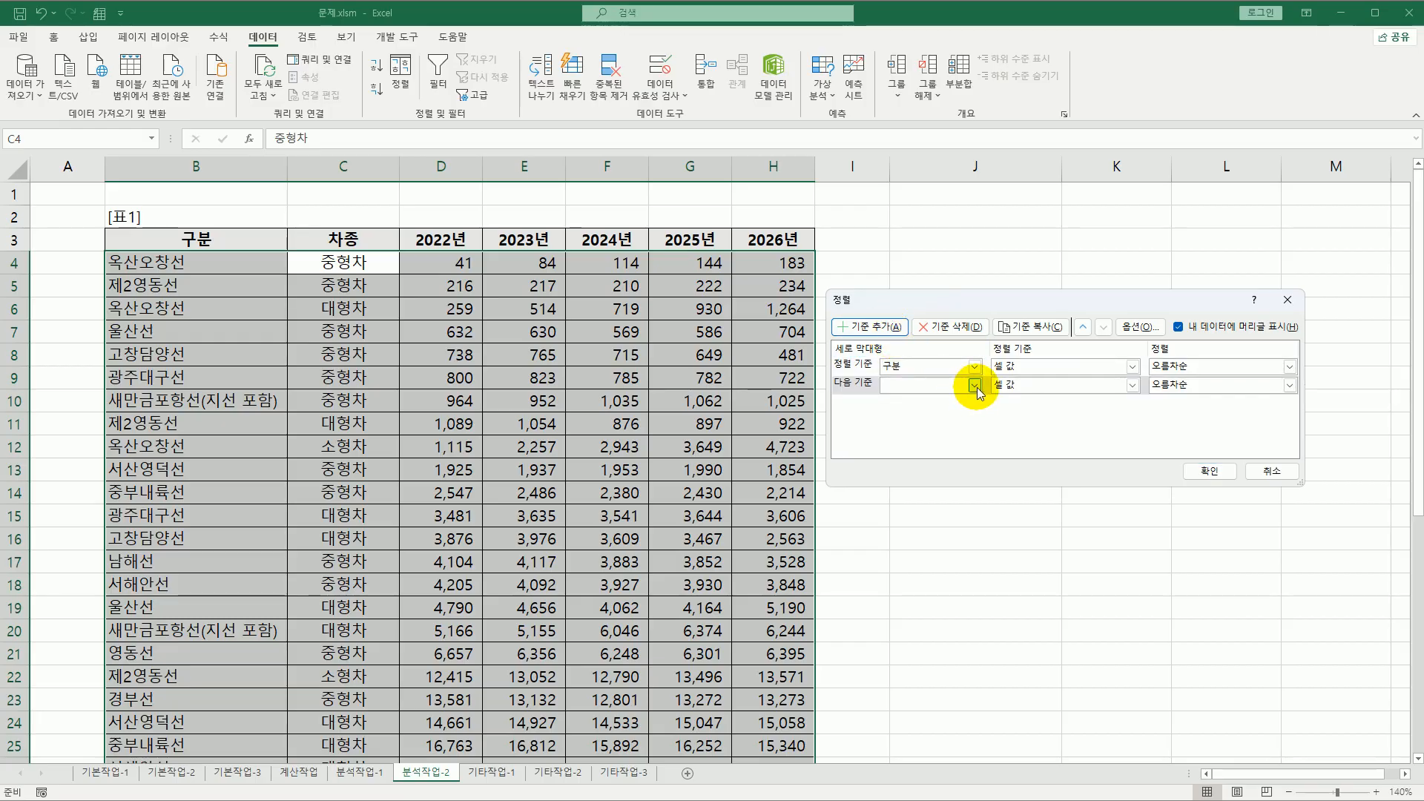
left_click(976, 388)
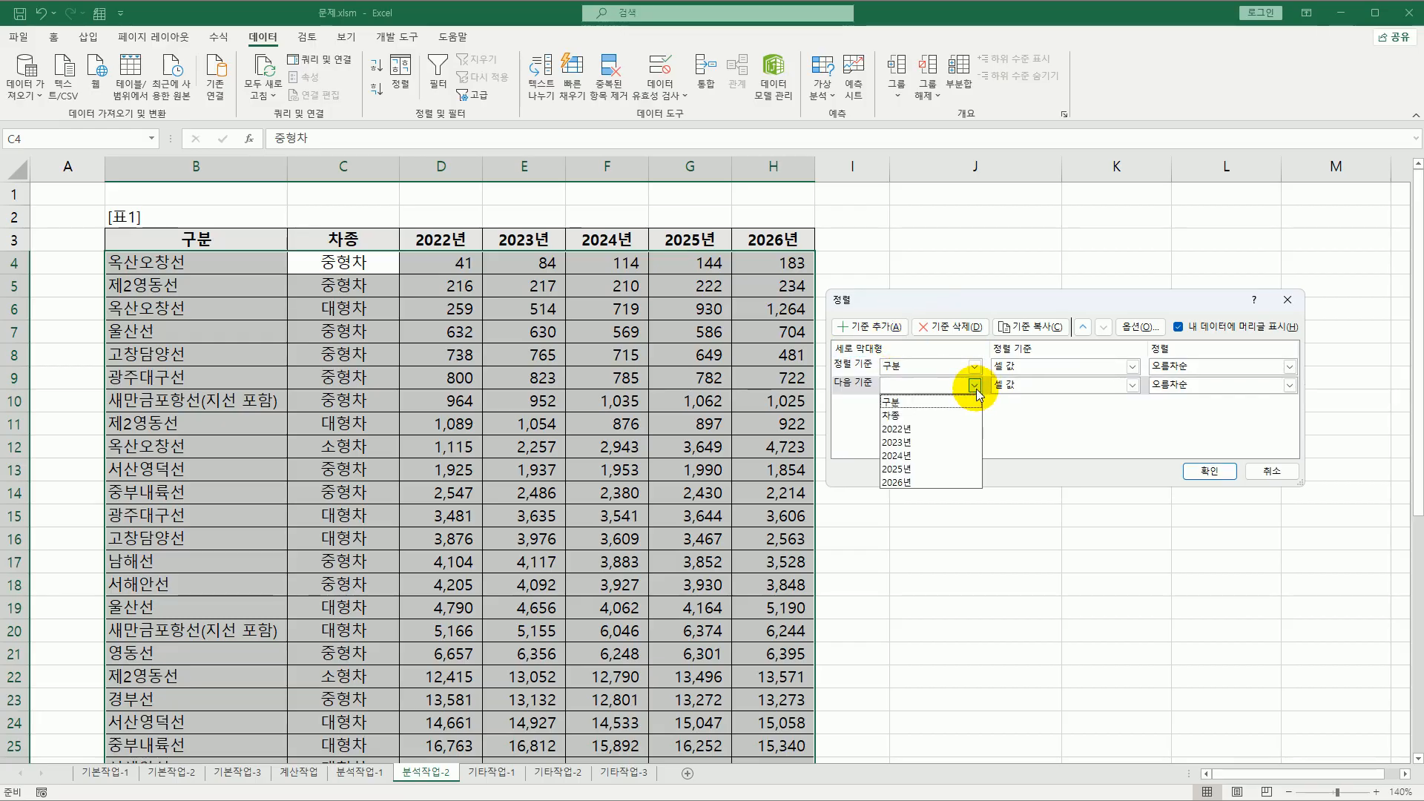
left_click(947, 412)
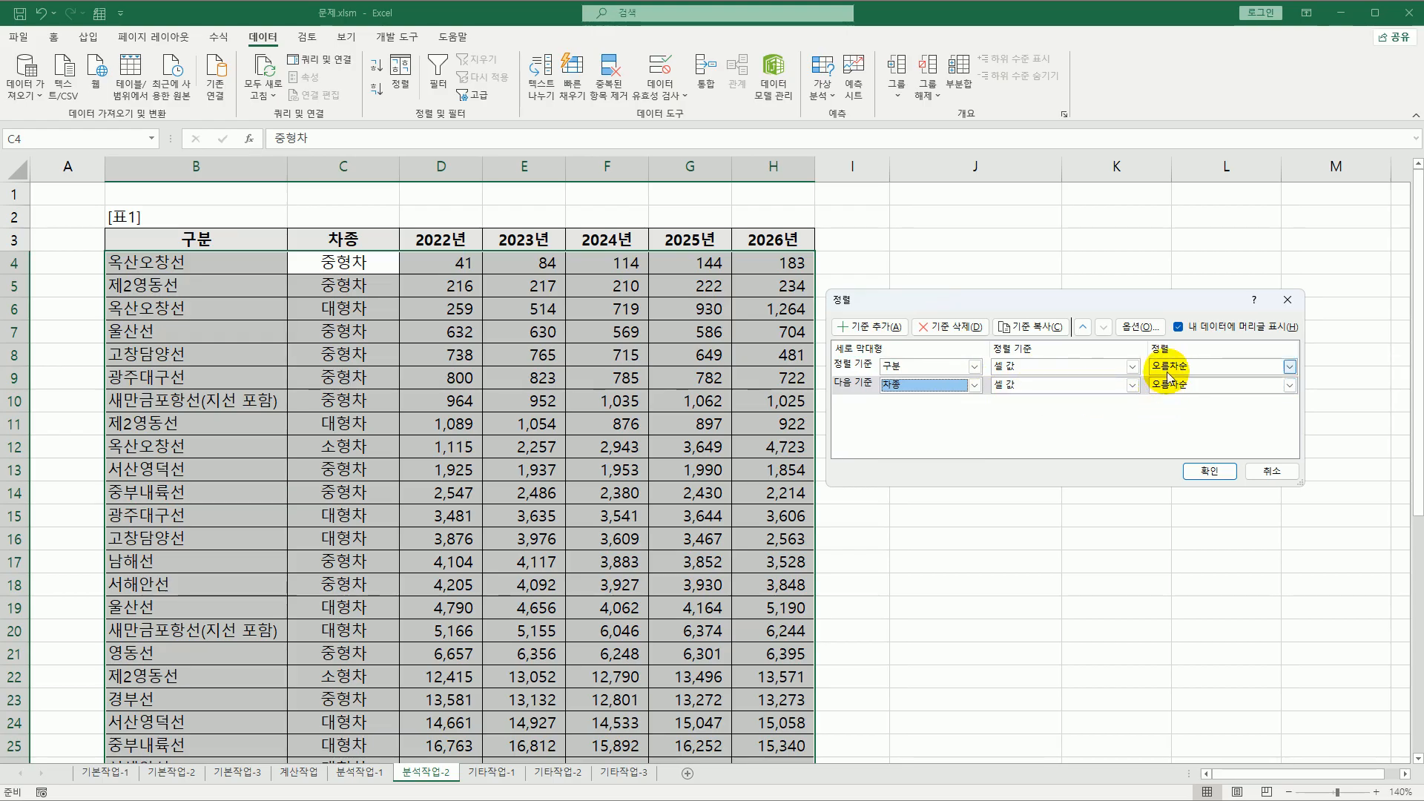
- Create a custom list in the order 소형차, 중형차, 대형차 for the 차종 sort key
left_click_drag(965, 293, 876, 262)
left_click(1109, 347)
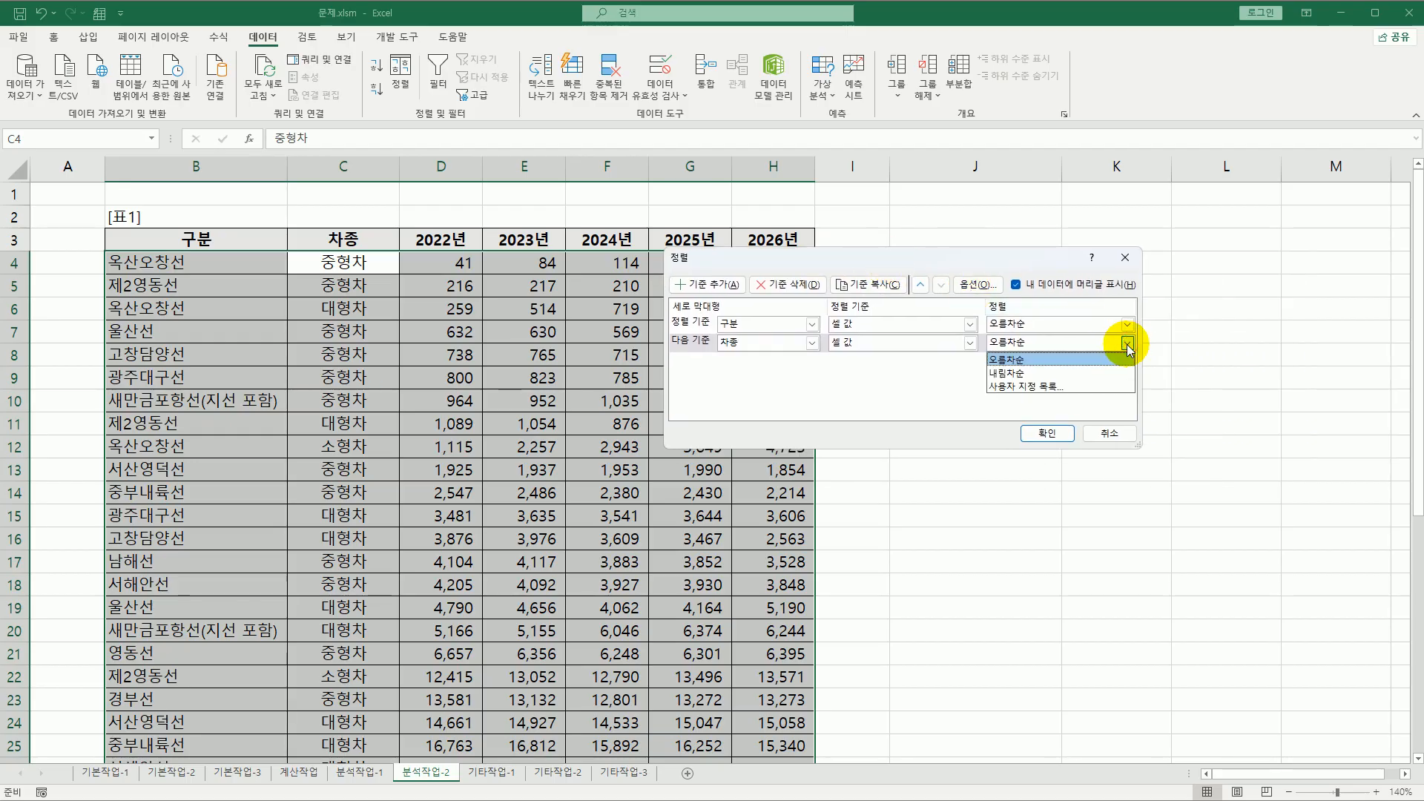
left_click(1102, 385)
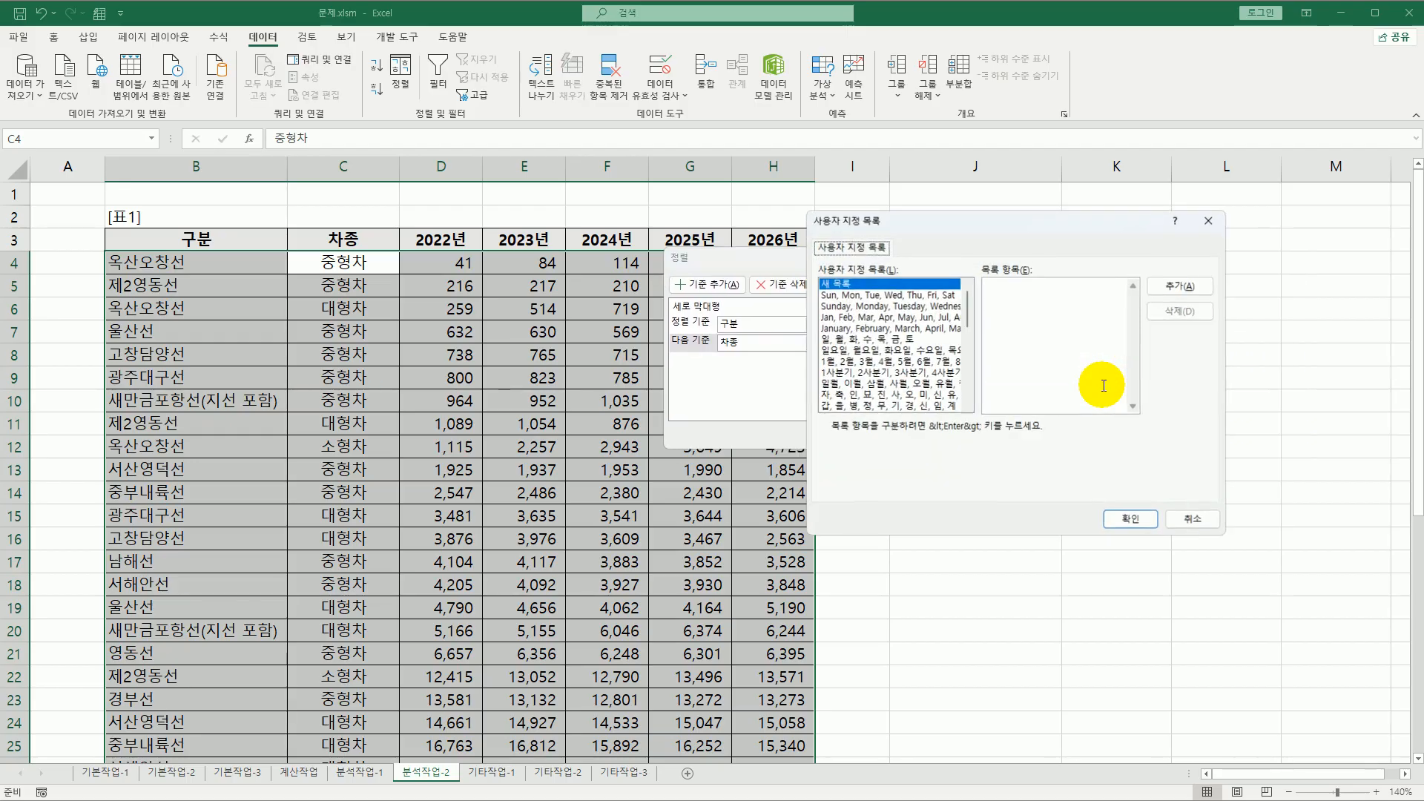
left_click_drag(996, 229, 1021, 389)
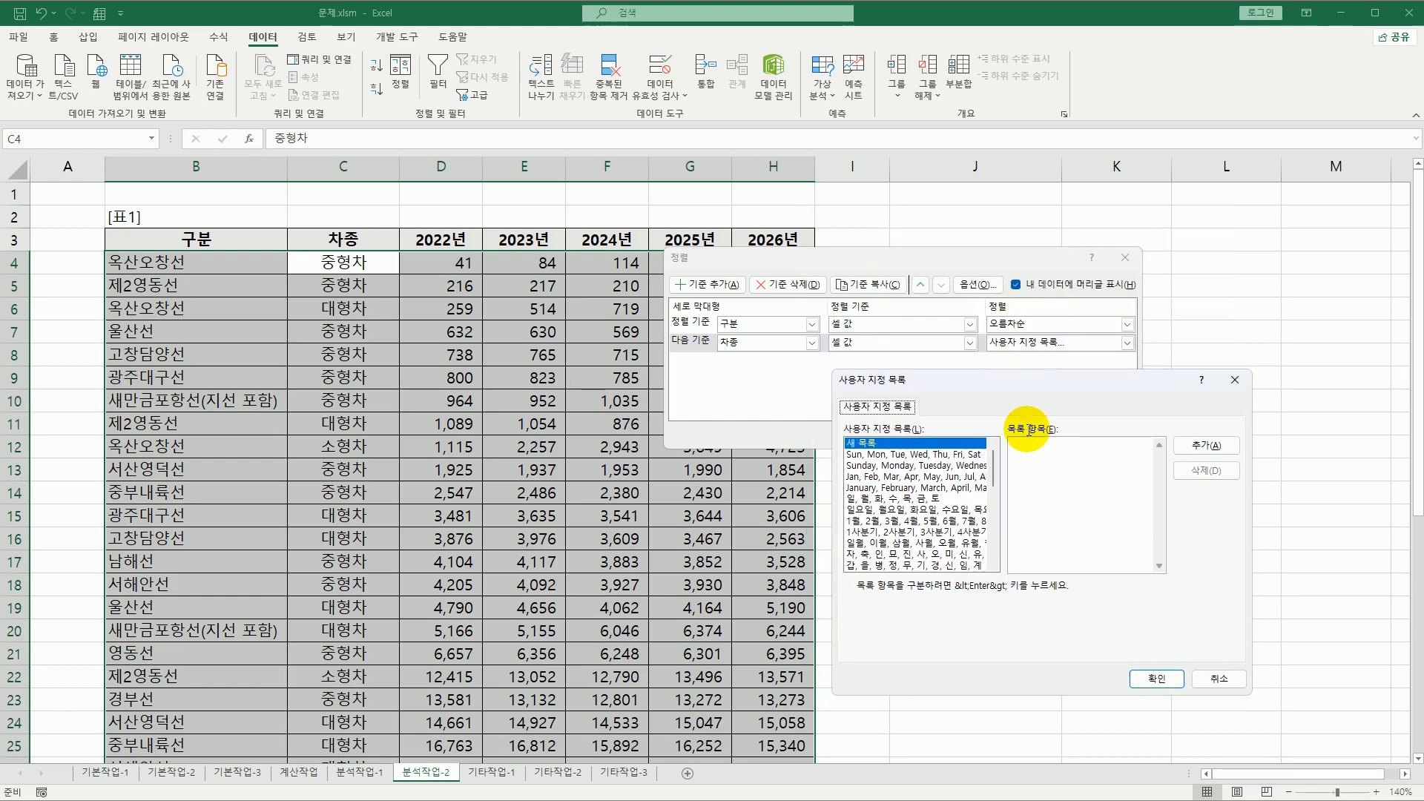
left_click(1038, 472)
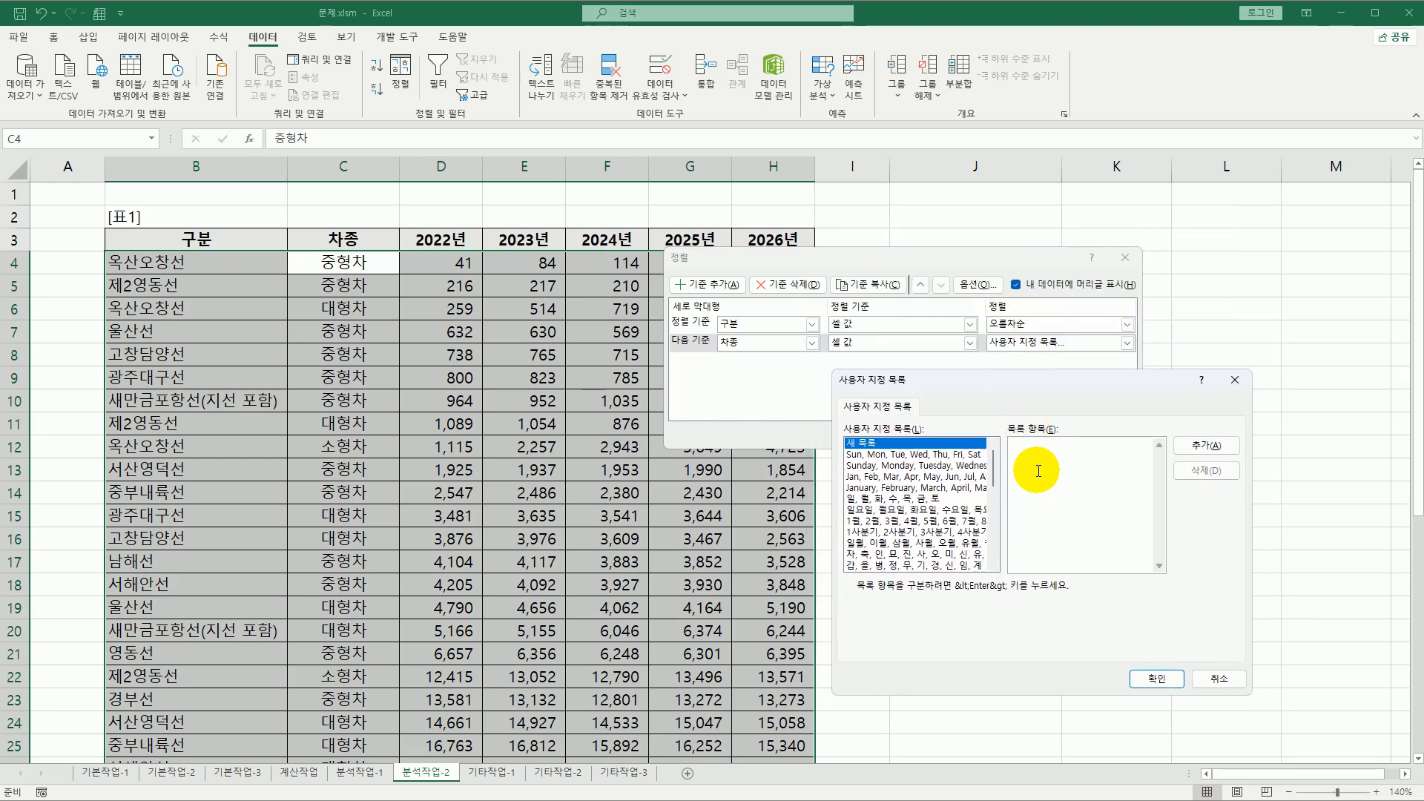
key("BackSpace")
type("소형차")
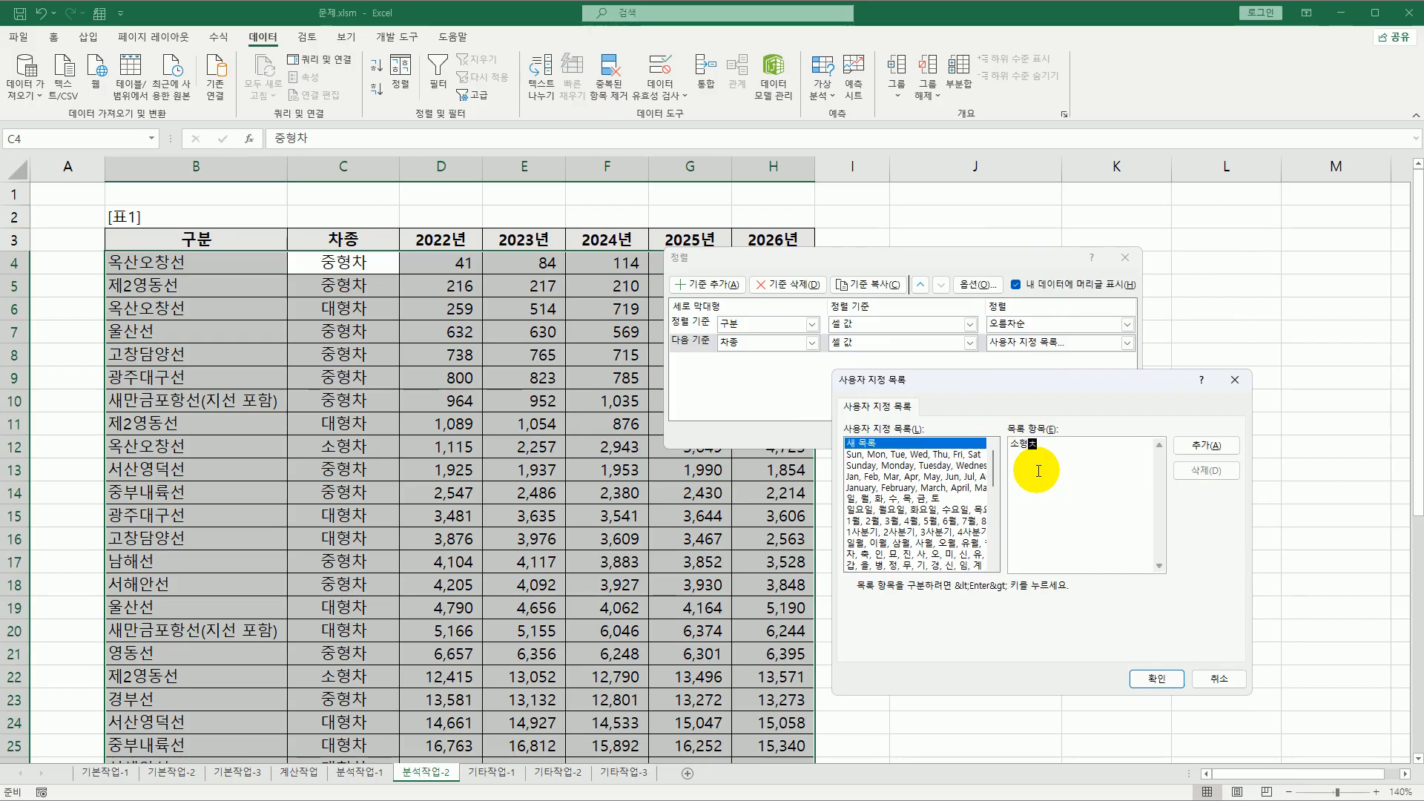
key("Return")
type("ㅈ중형차")
key("Return")
type("대형차")
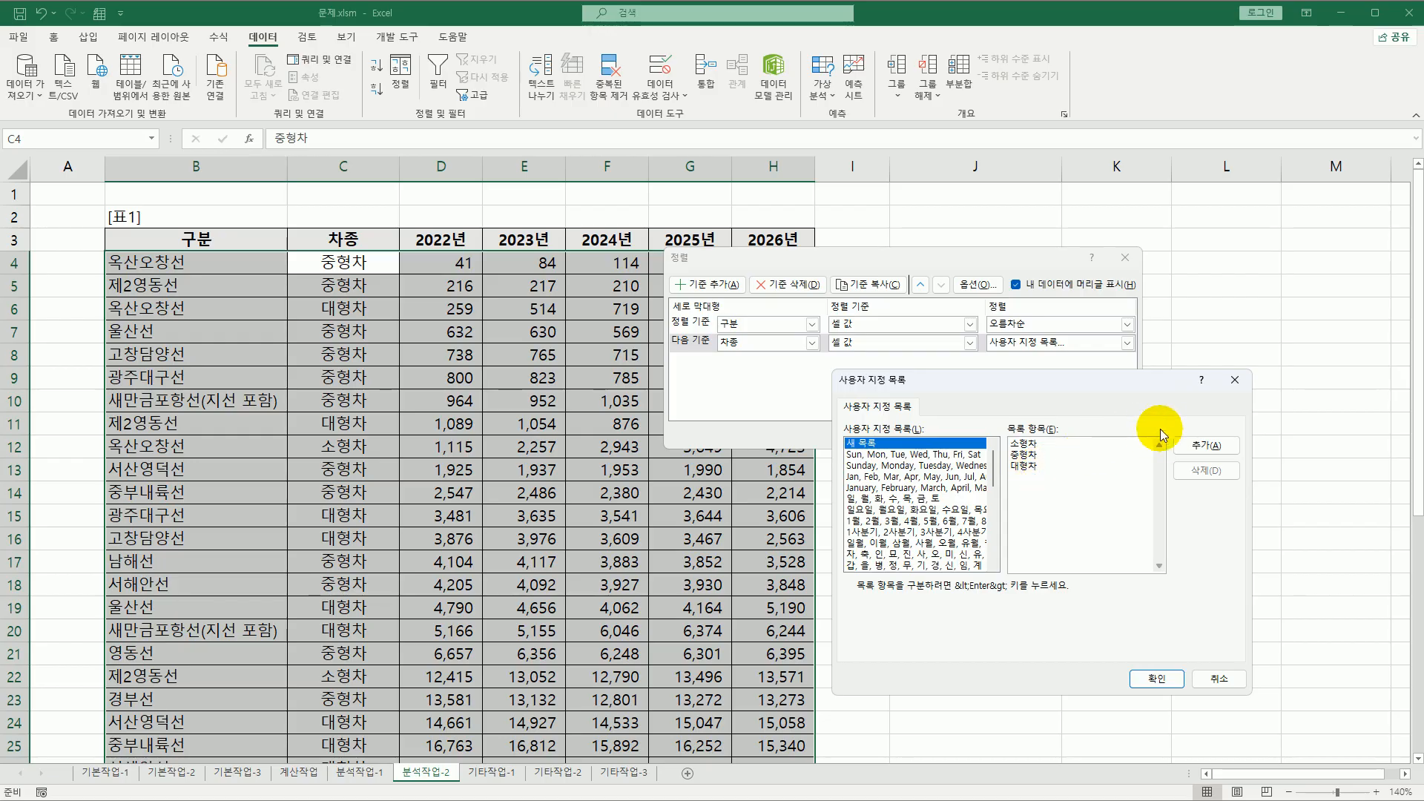
left_click(1191, 445)
- Assign the 소형차, 중형차, 대형차 custom list to the 차종 sort key and apply the sort to [표1]
left_click_drag(992, 466, 994, 534)
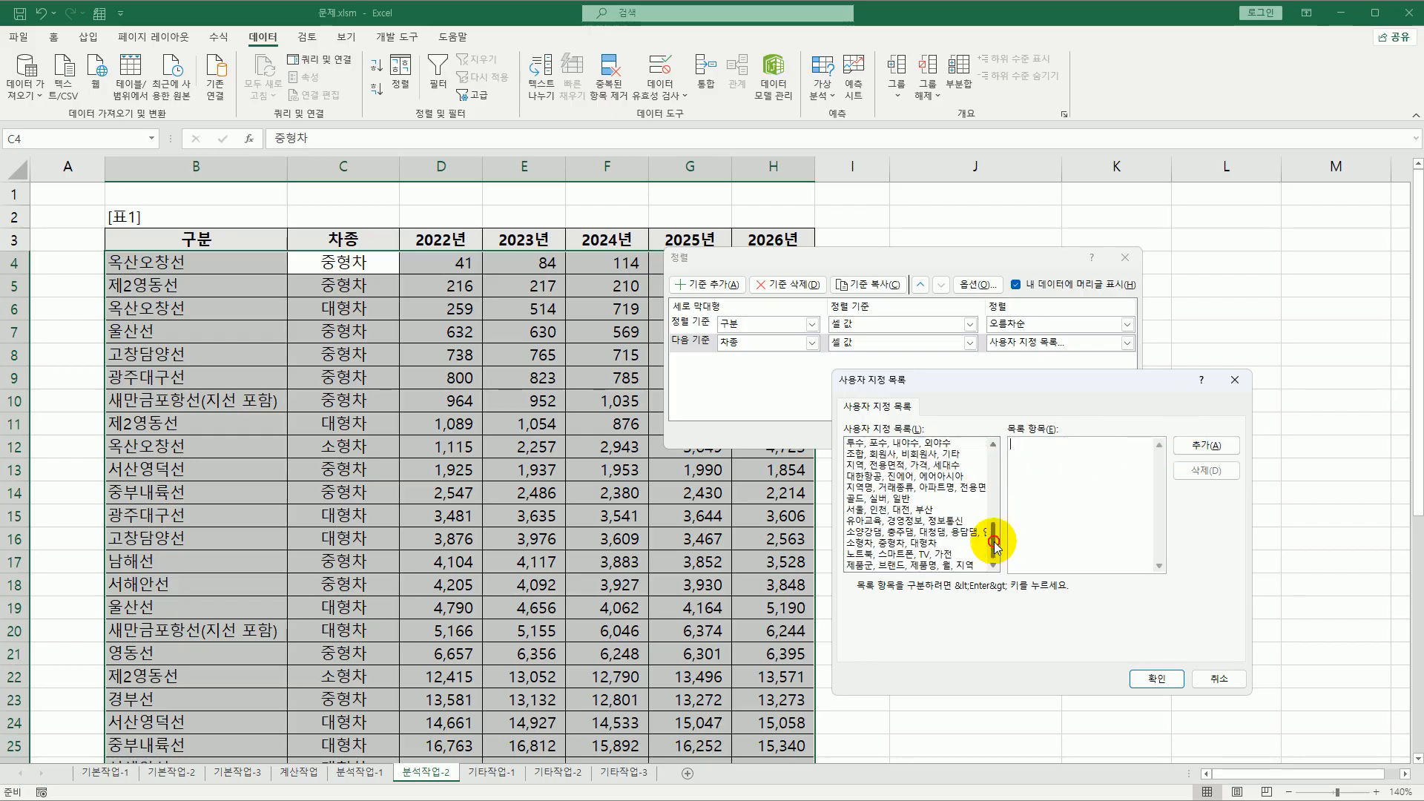
left_click(921, 545)
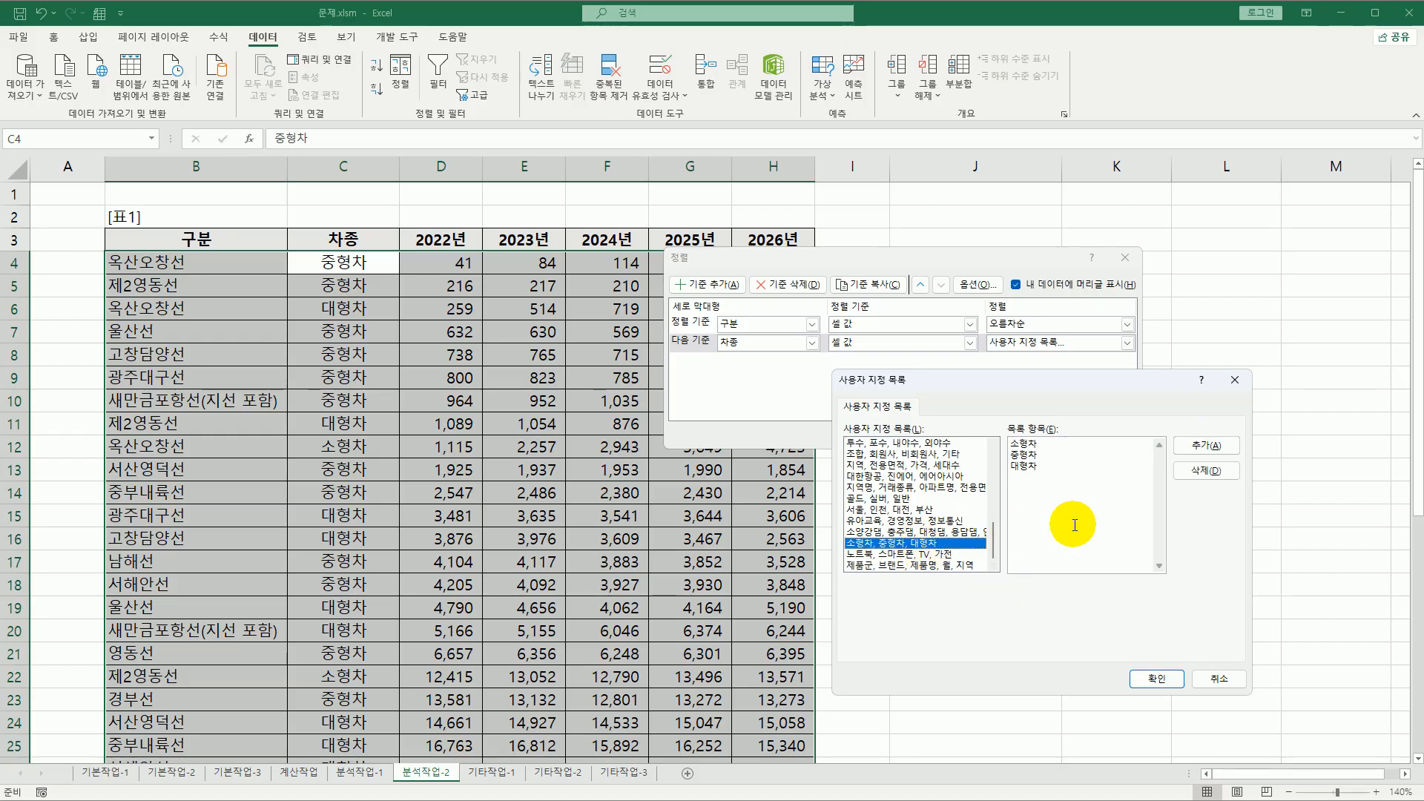
left_click(1148, 678)
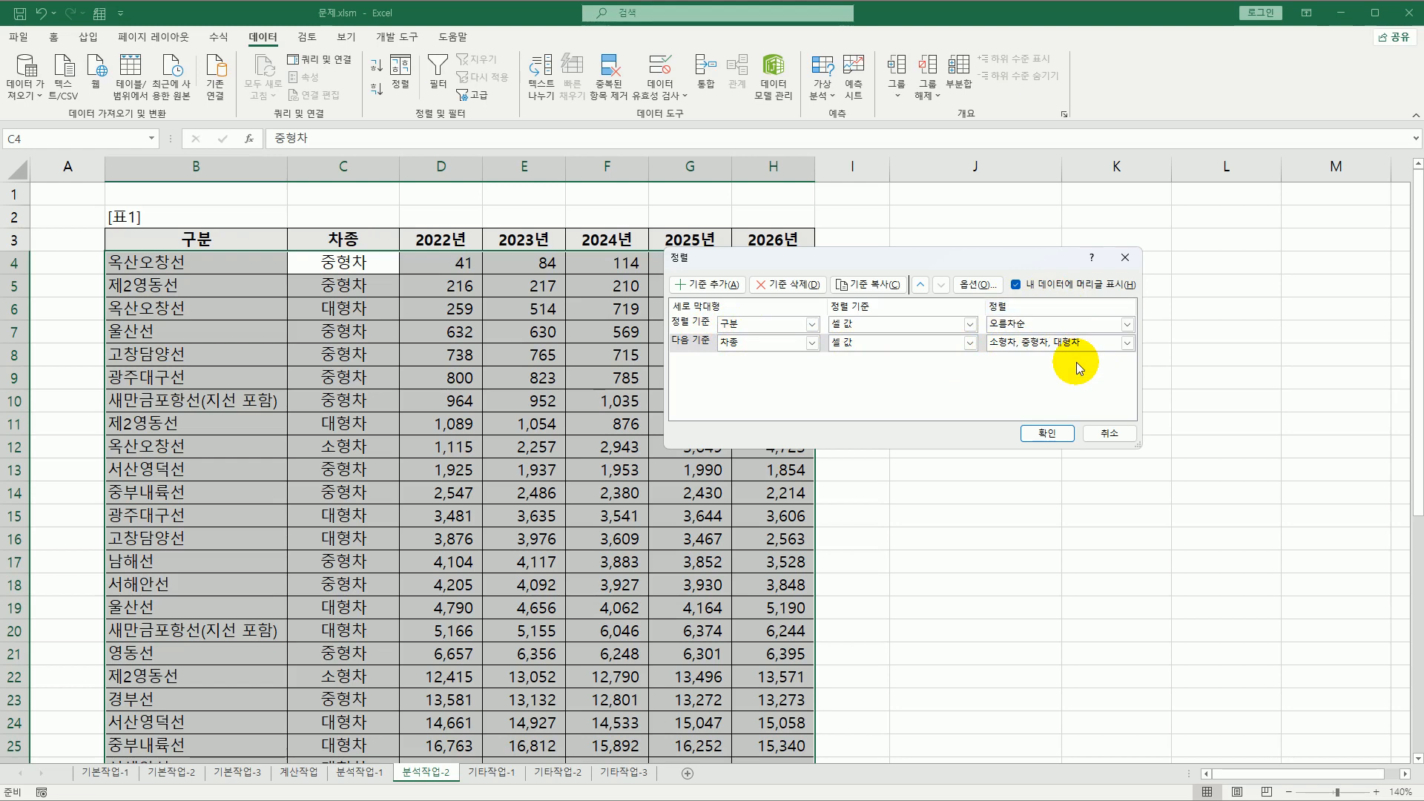
left_click(1070, 435)
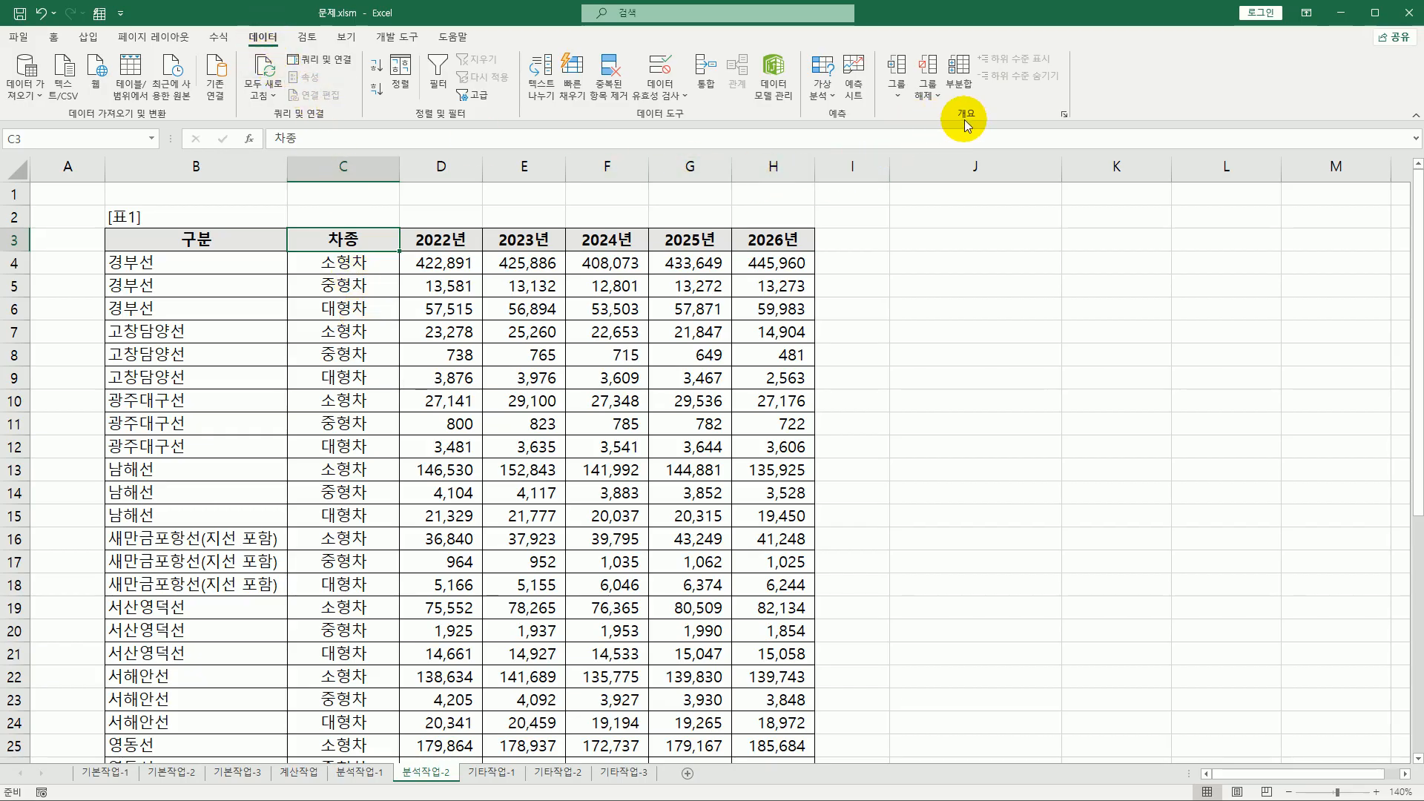
- Add 평균 subtotals to [표1] grouped by 구분 for the 2022년, 2023년, 2024년, 2025년 and 2026년 columns
left_click(959, 74)
left_click_drag(875, 226, 1004, 259)
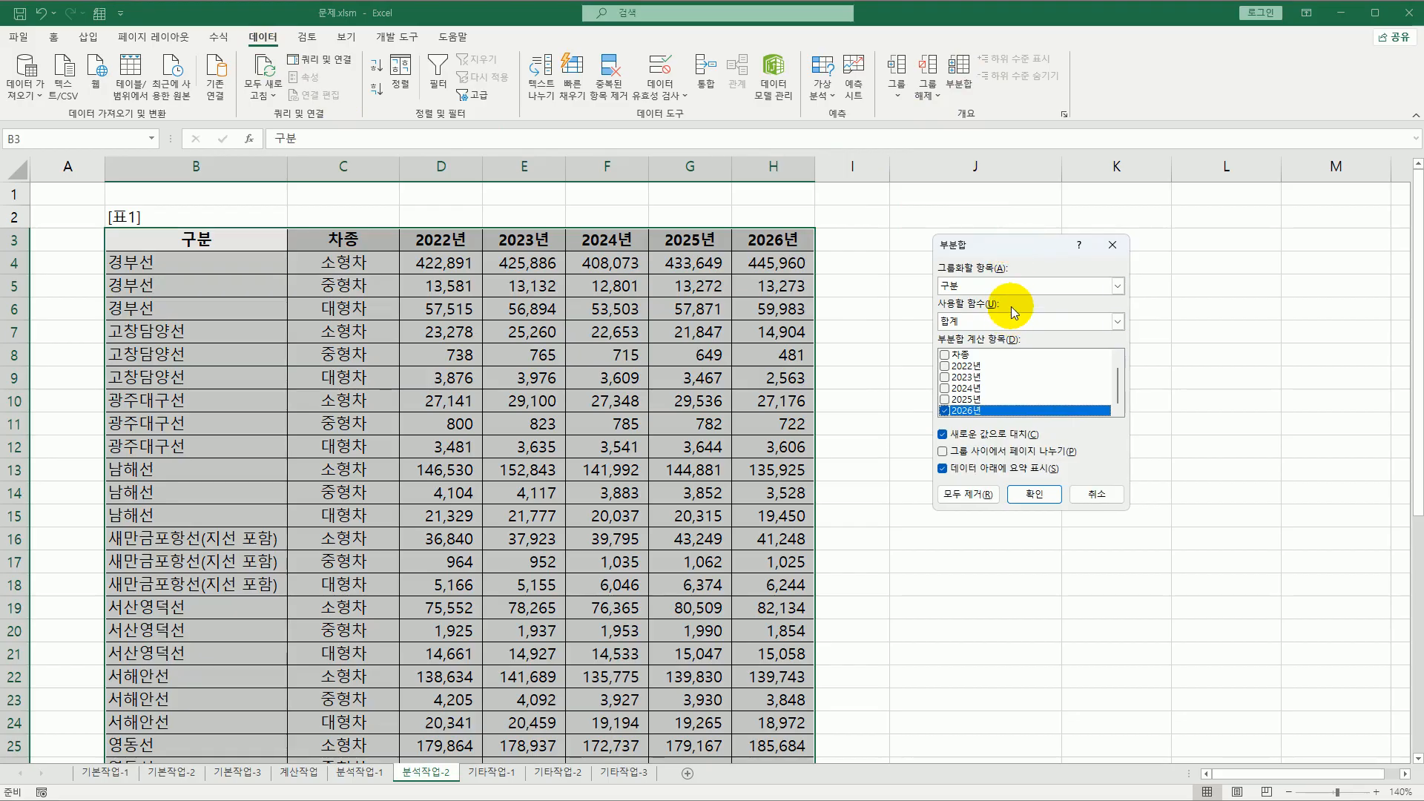
left_click(1009, 321)
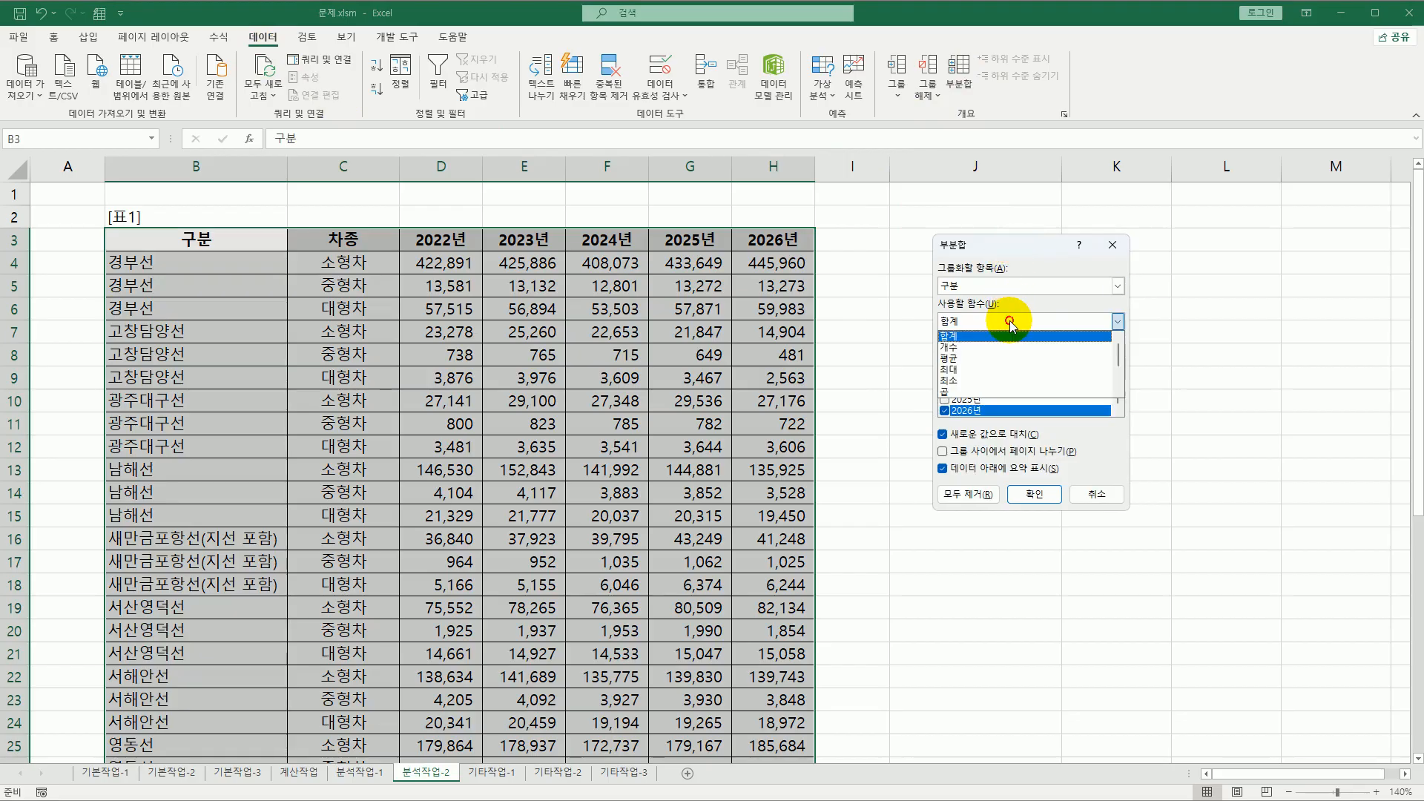
left_click(1005, 360)
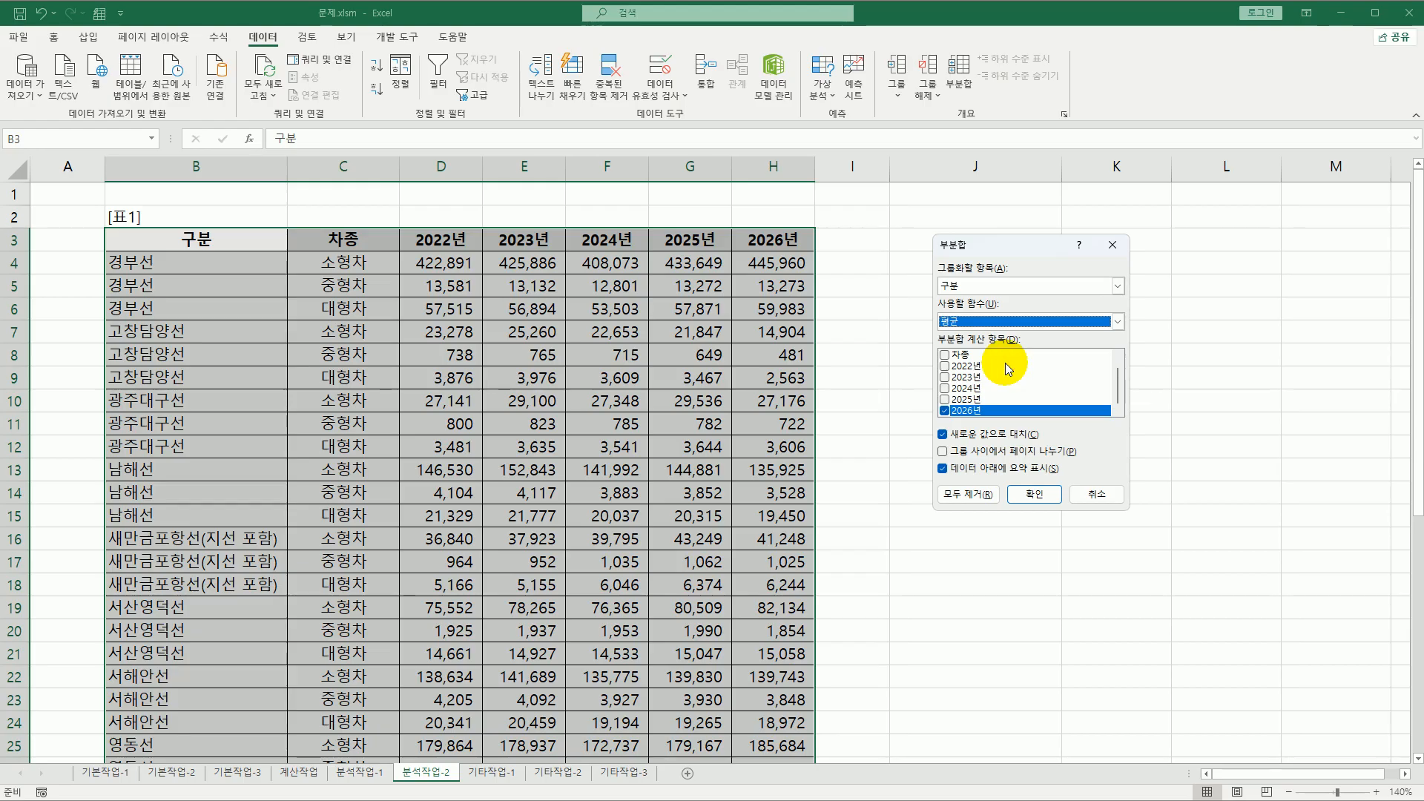
left_click(943, 366)
left_click(944, 377)
left_click(944, 388)
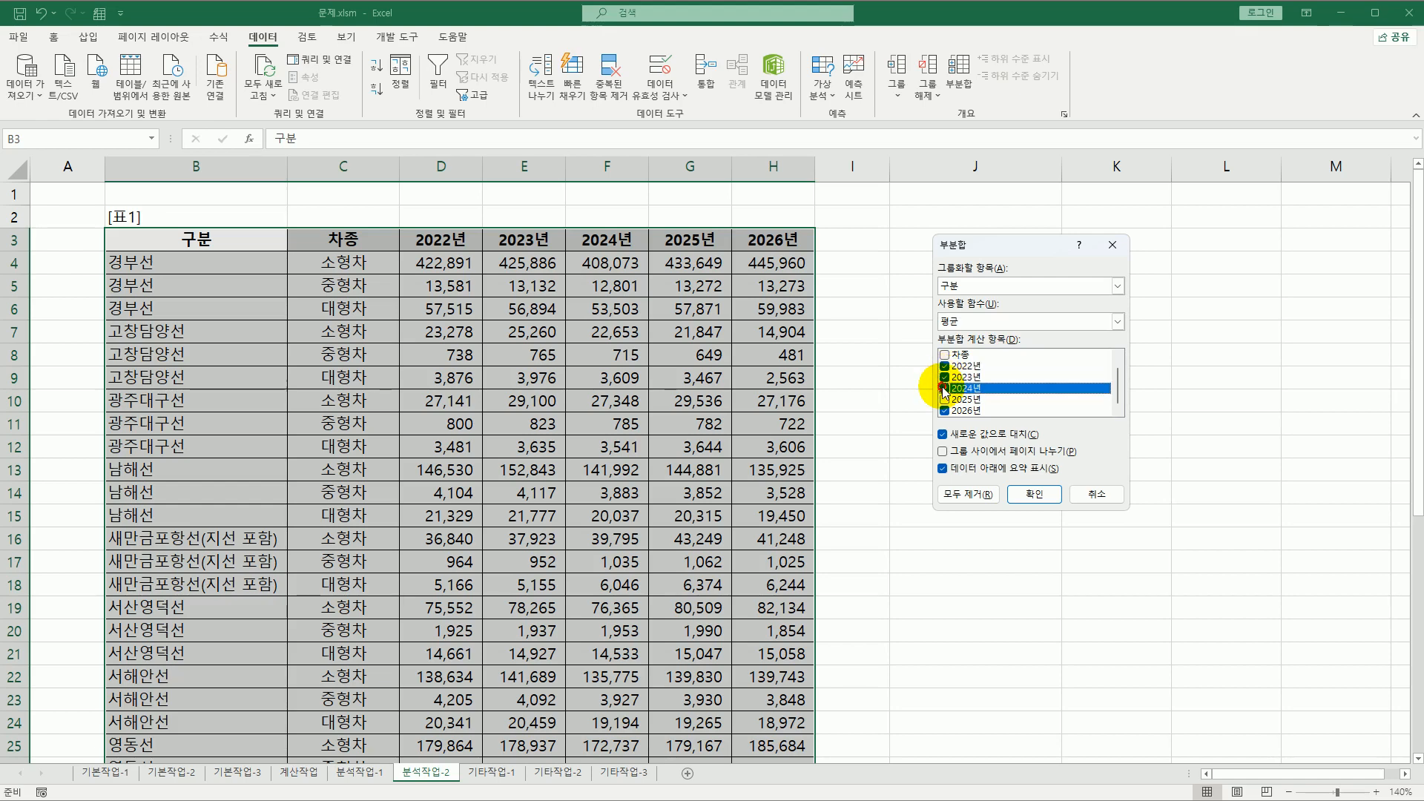
left_click(944, 399)
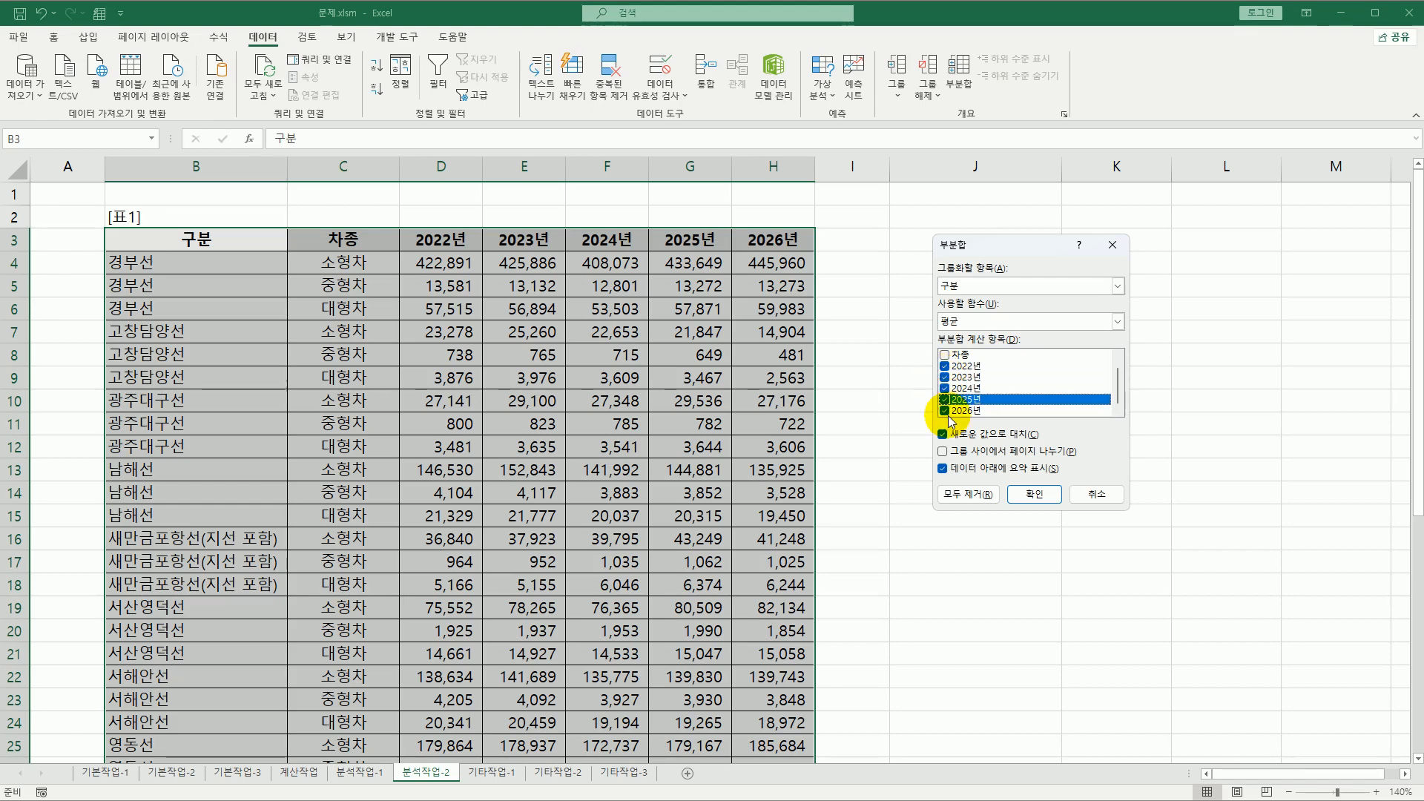
left_click(1035, 494)
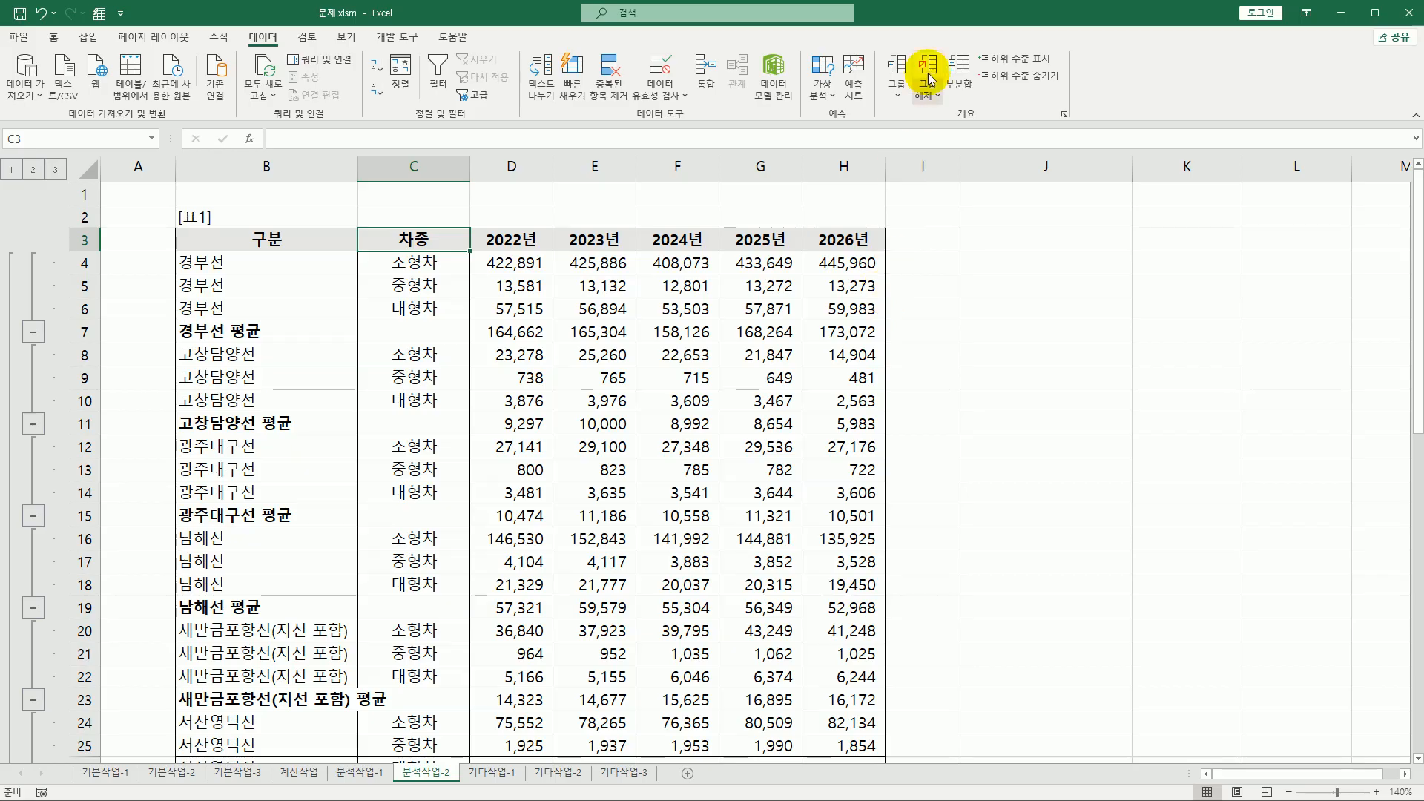
- Add 표준 편차 subtotals per 구분 for 2022년 to 2026년 without replacing the existing 평균 subtotals, and clear the outline from [표1]
left_click(958, 70)
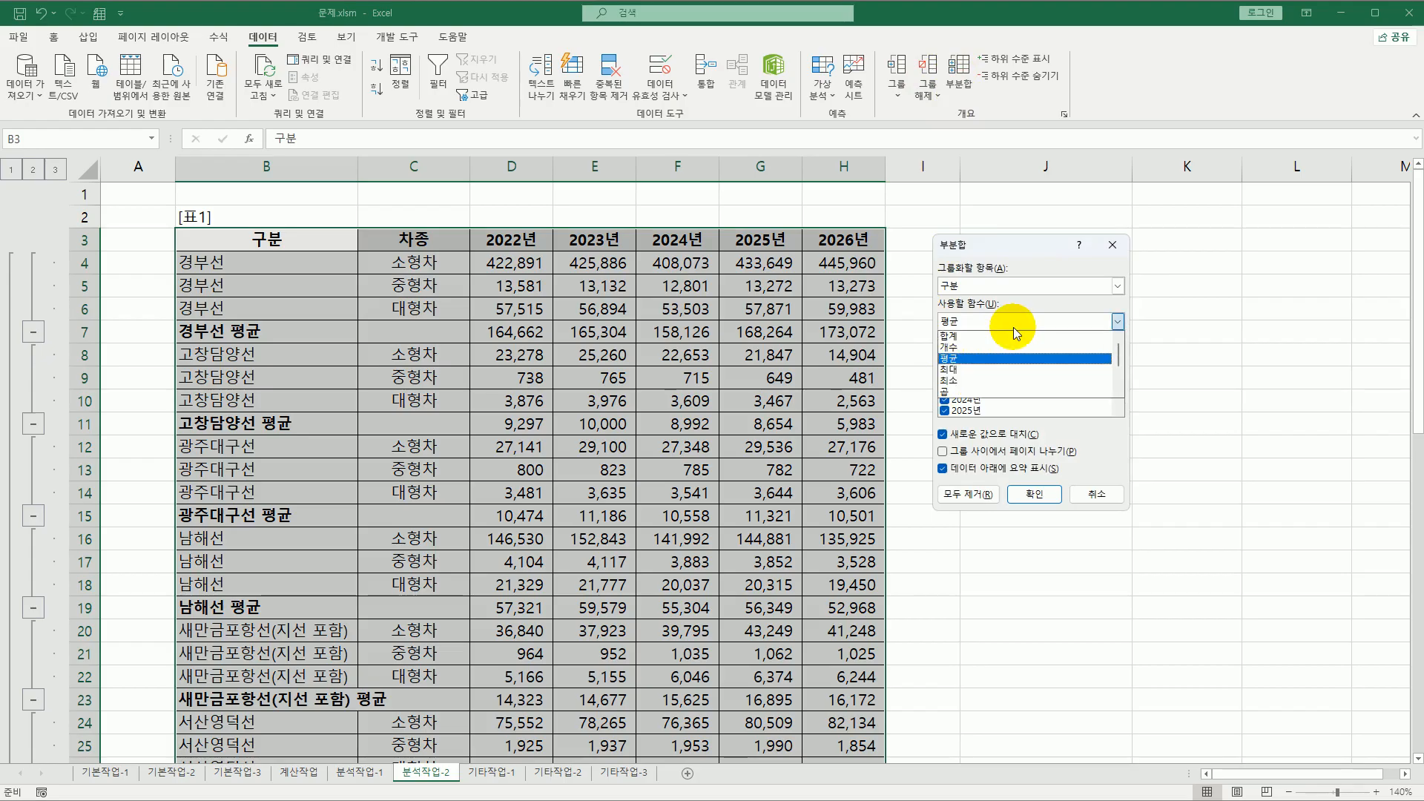
left_click(1117, 321)
left_click_drag(1120, 359, 1120, 381)
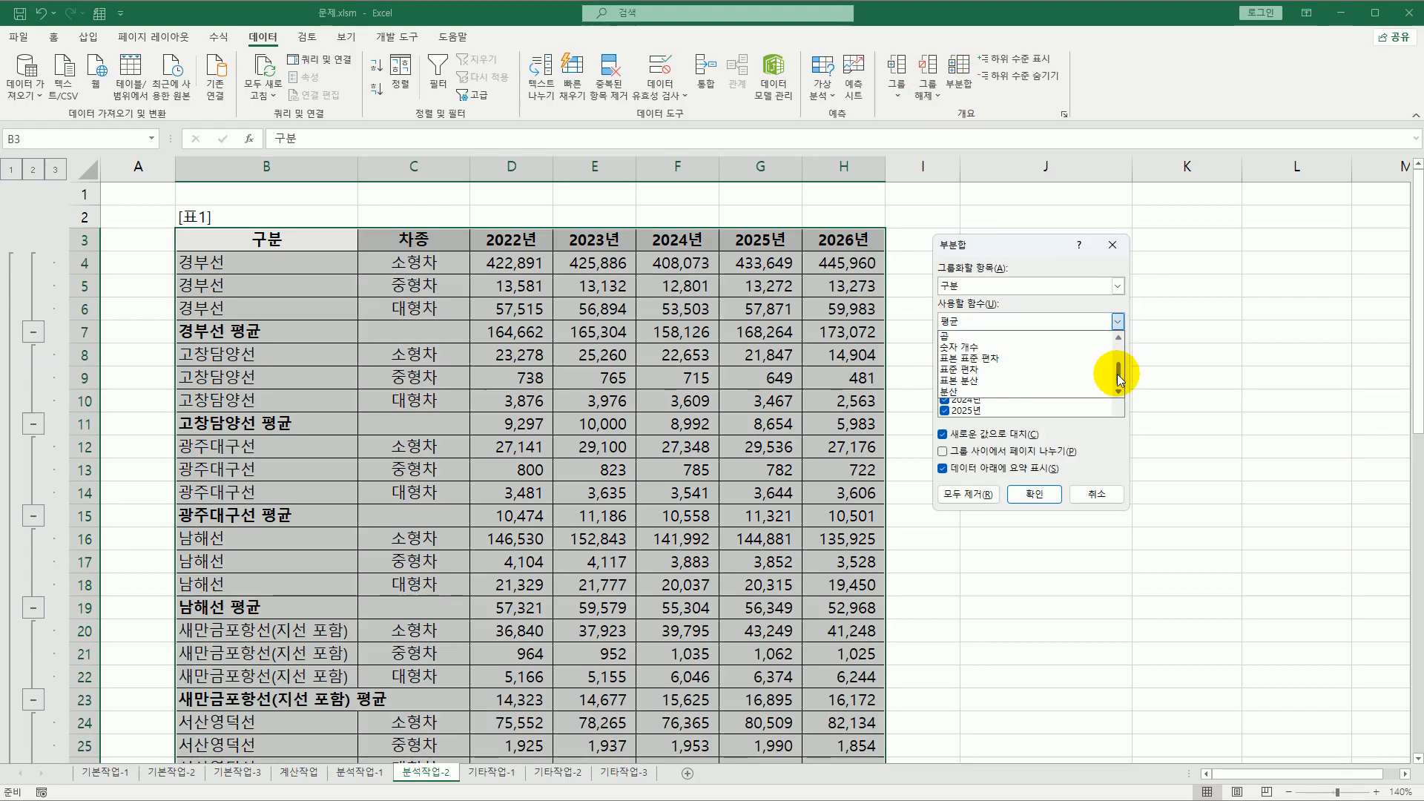
left_click(1016, 371)
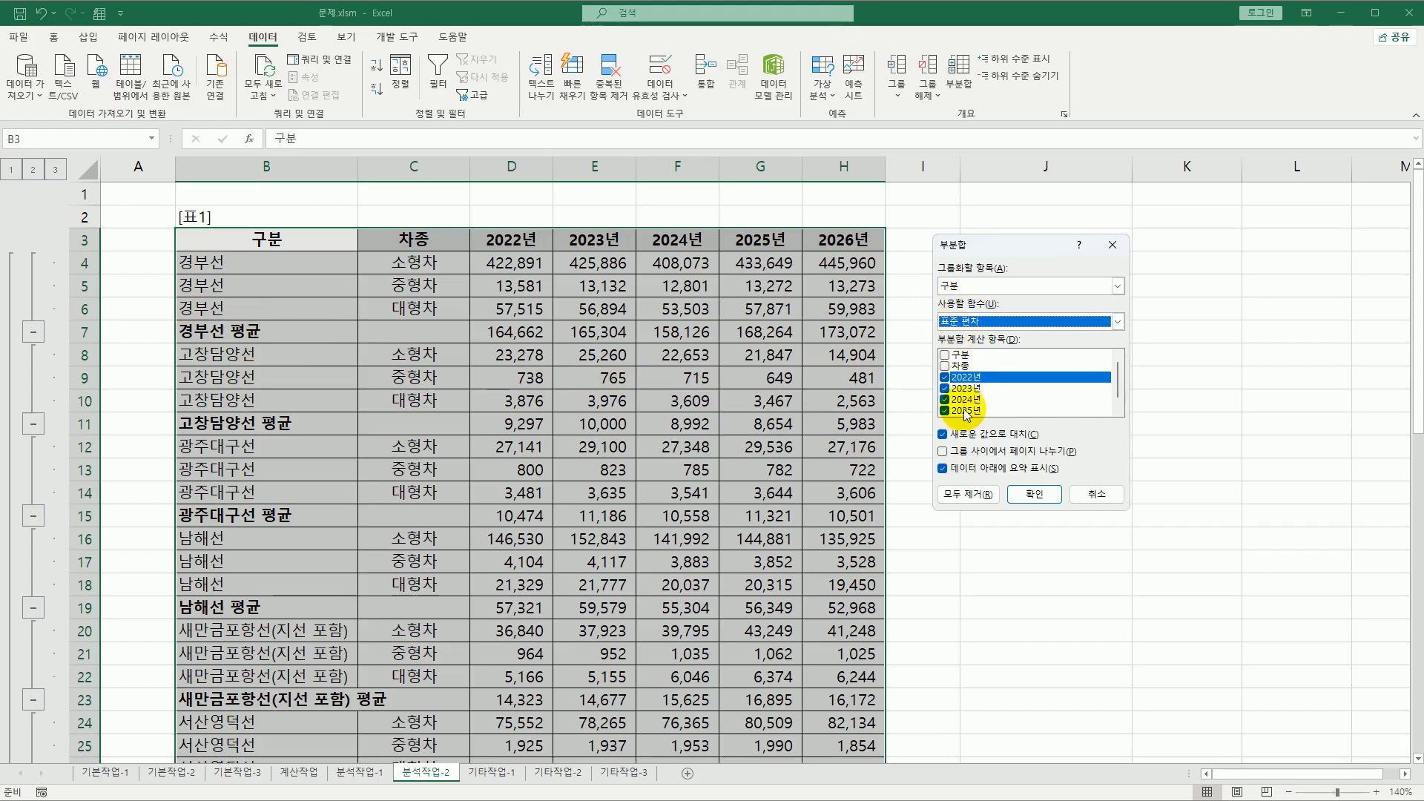
left_click(950, 434)
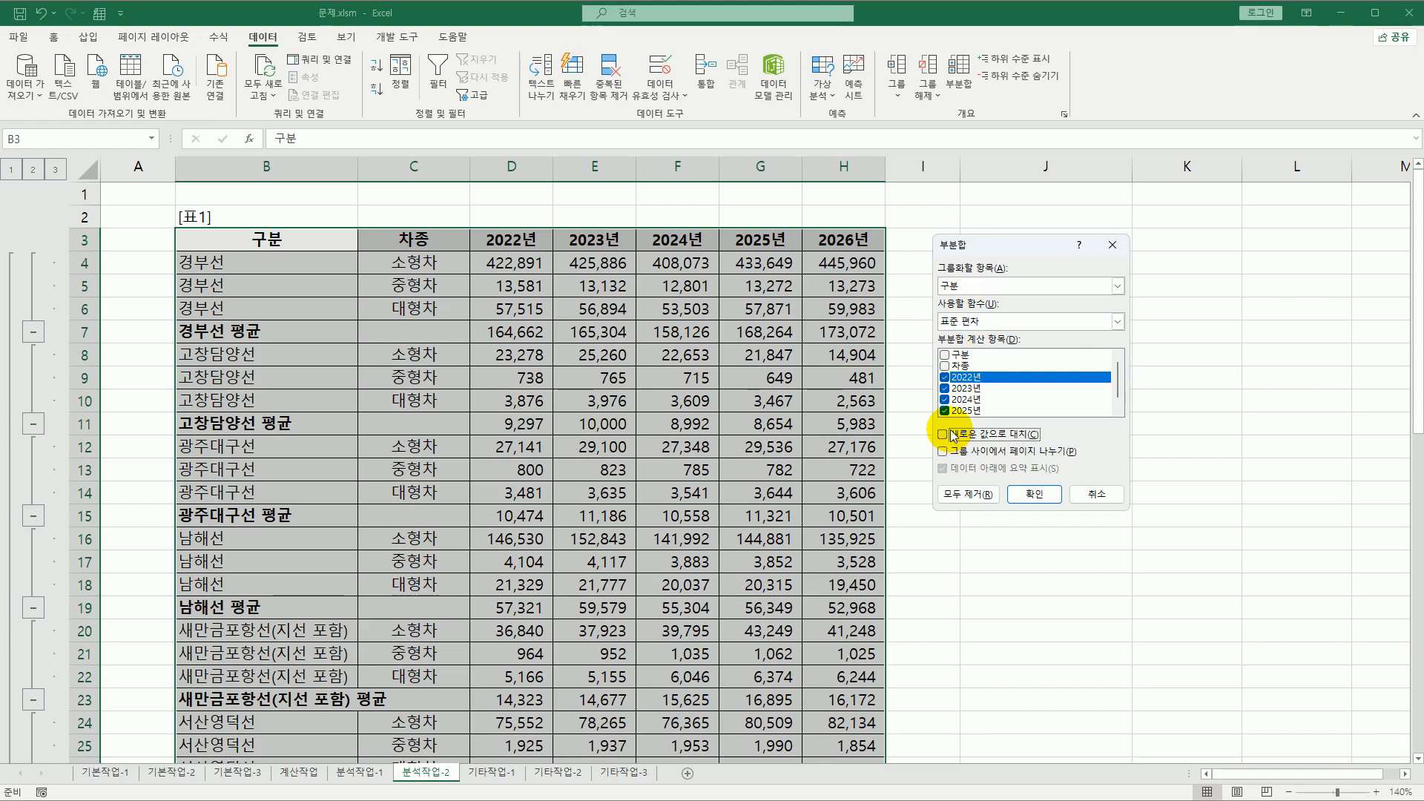
left_click(1031, 494)
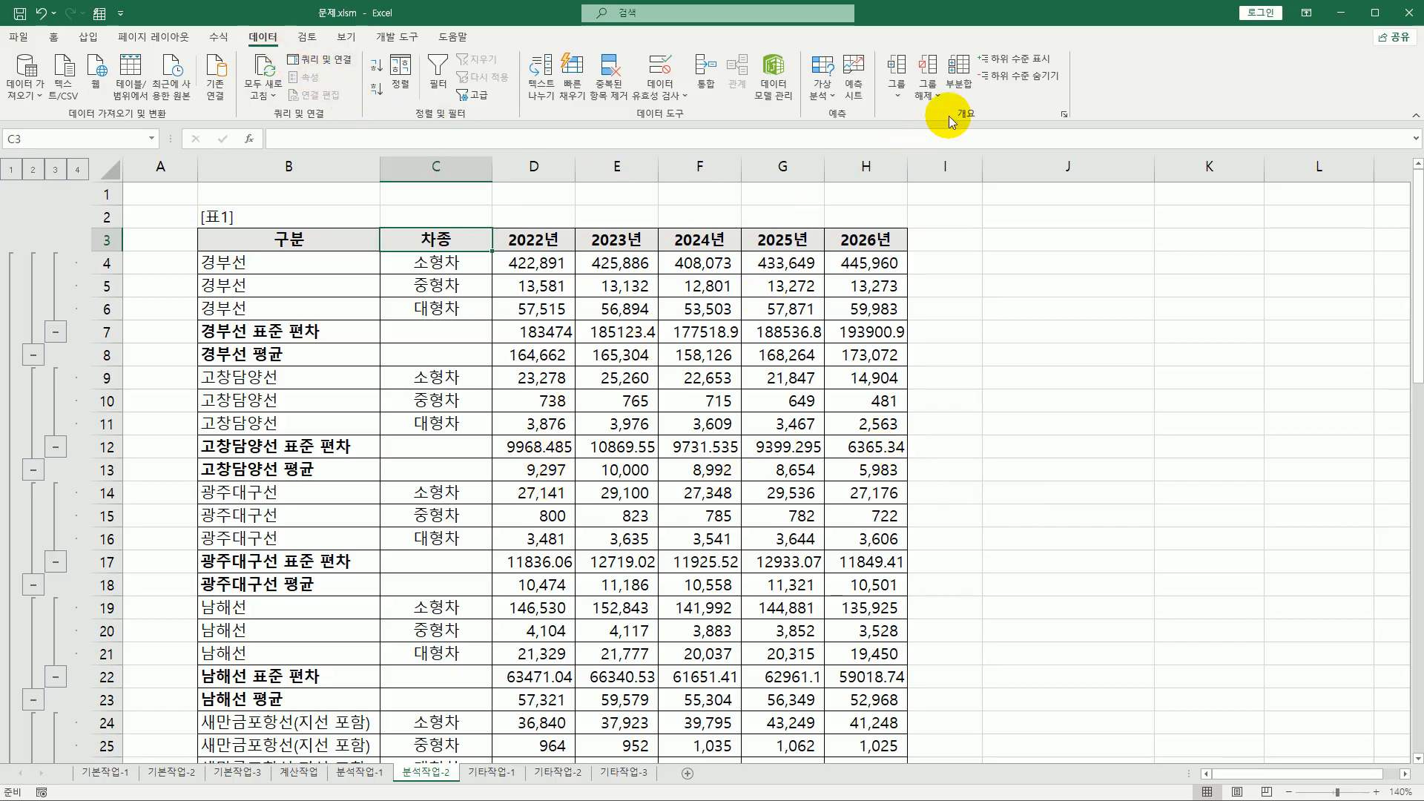
left_click(920, 99)
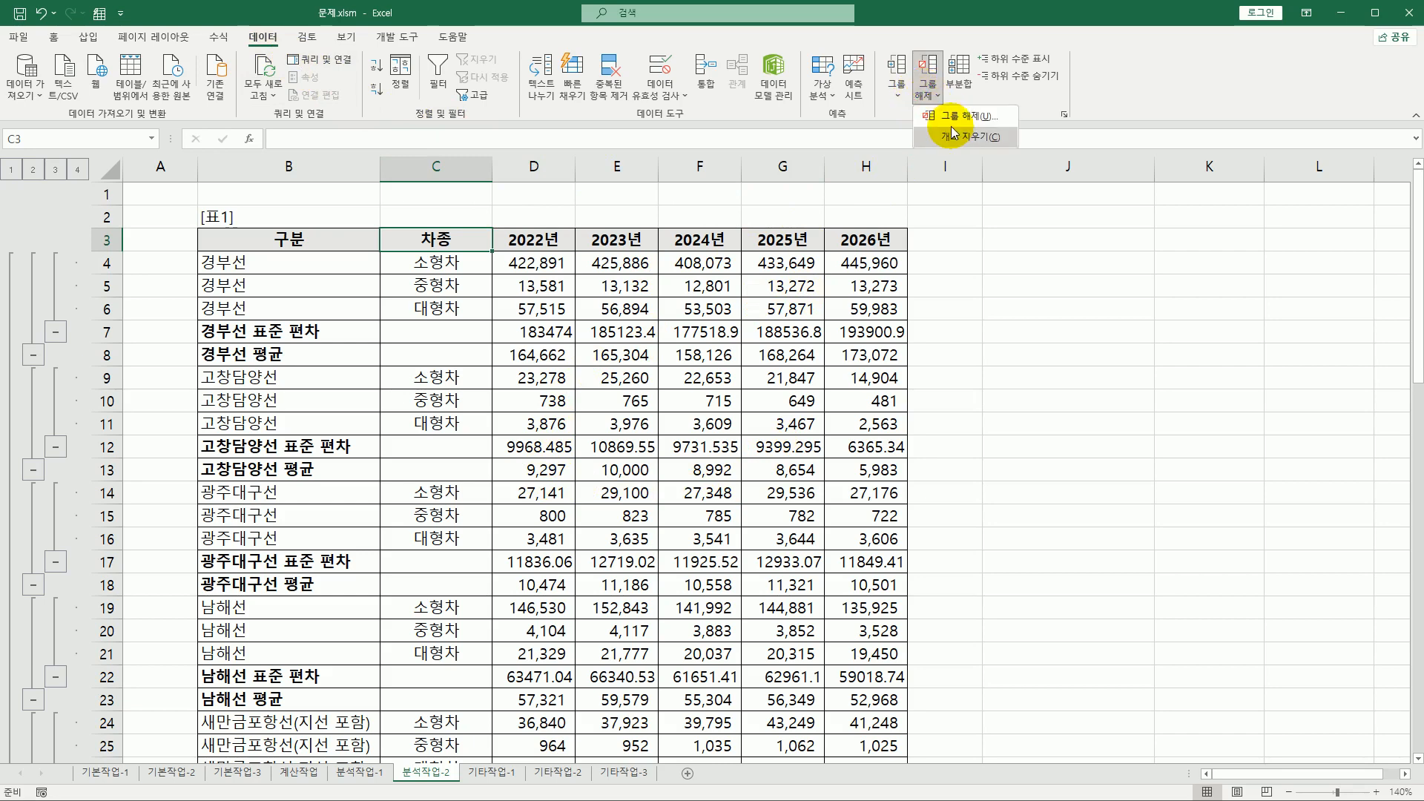
left_click(955, 137)
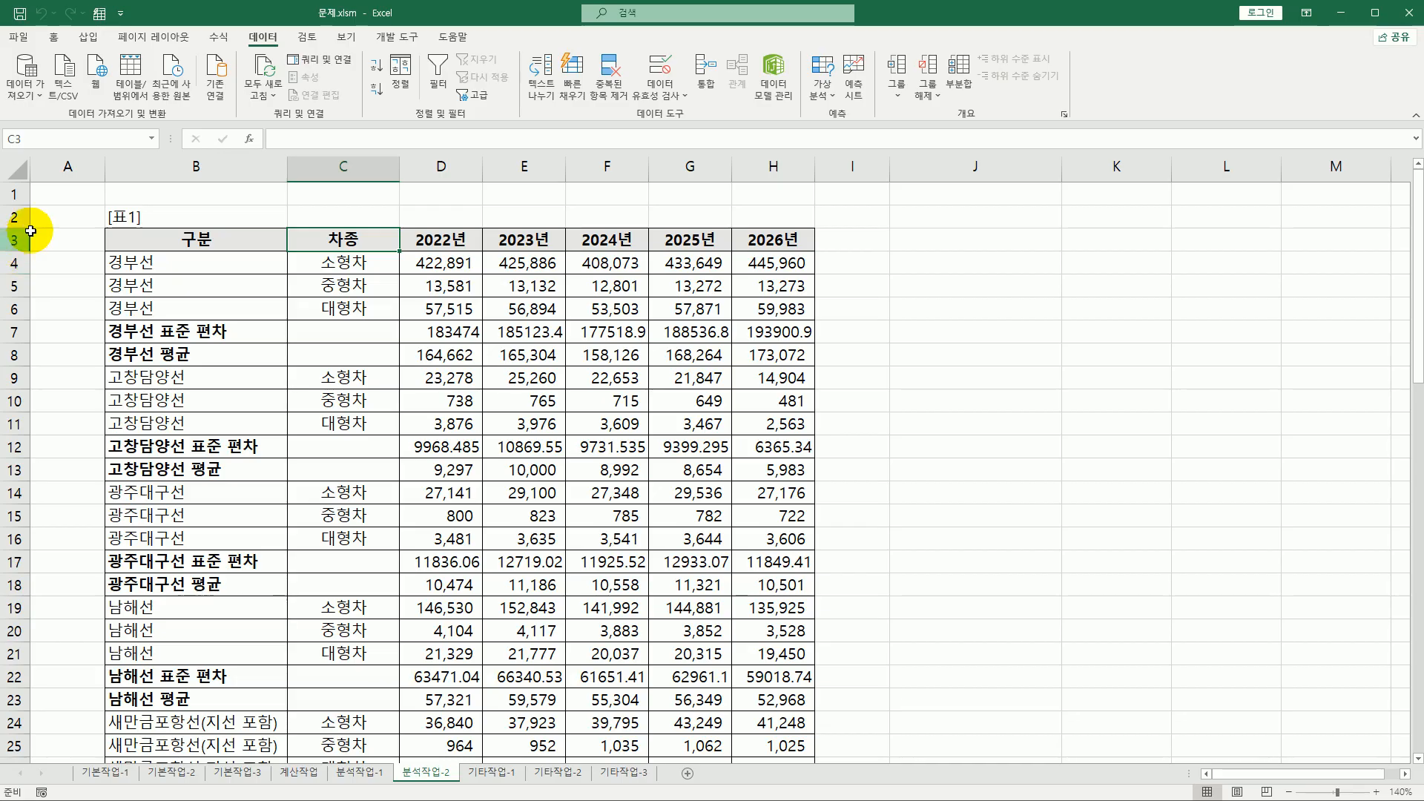
- Go to the 기타작업-1 sheet and show its table from column A
left_click(475, 773)
scroll(515, 735, "up", 2)
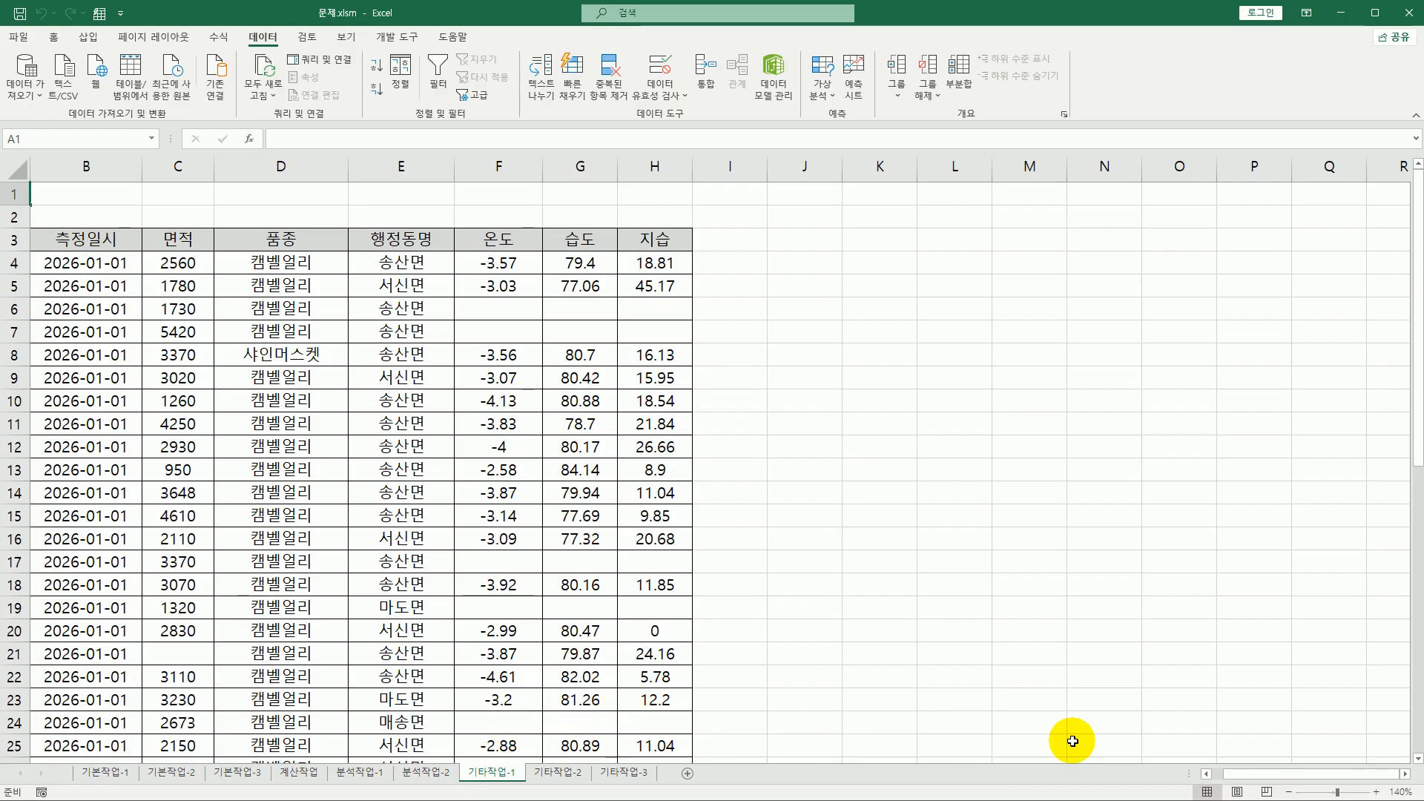
left_click(1206, 774)
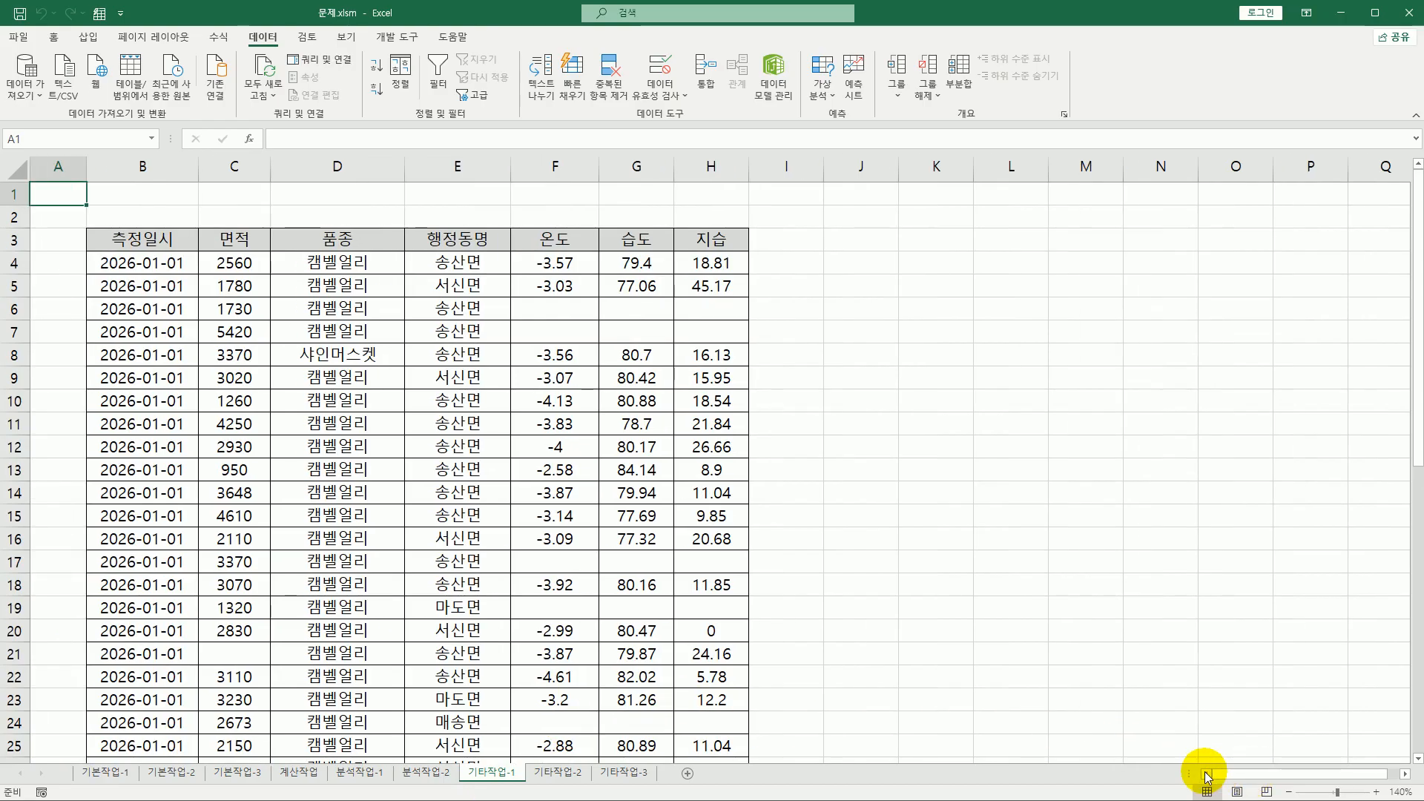
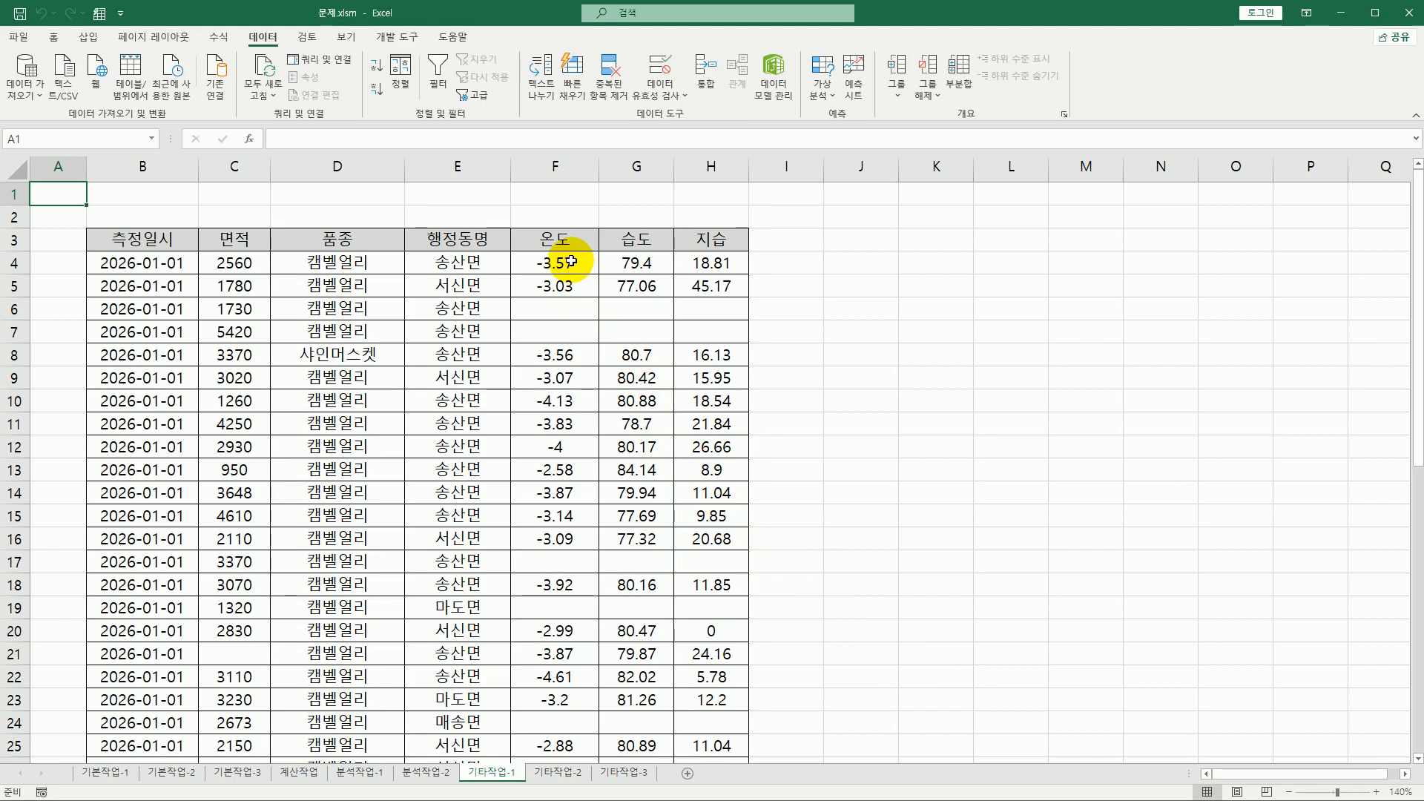
- Start a custom number format for the 온도, 습도 and 지습 values in F4:H33, with 0.0"%" as the positive section
left_click_drag(569, 261, 719, 728)
scroll(630, 280, "up", 3)
right_click(630, 280)
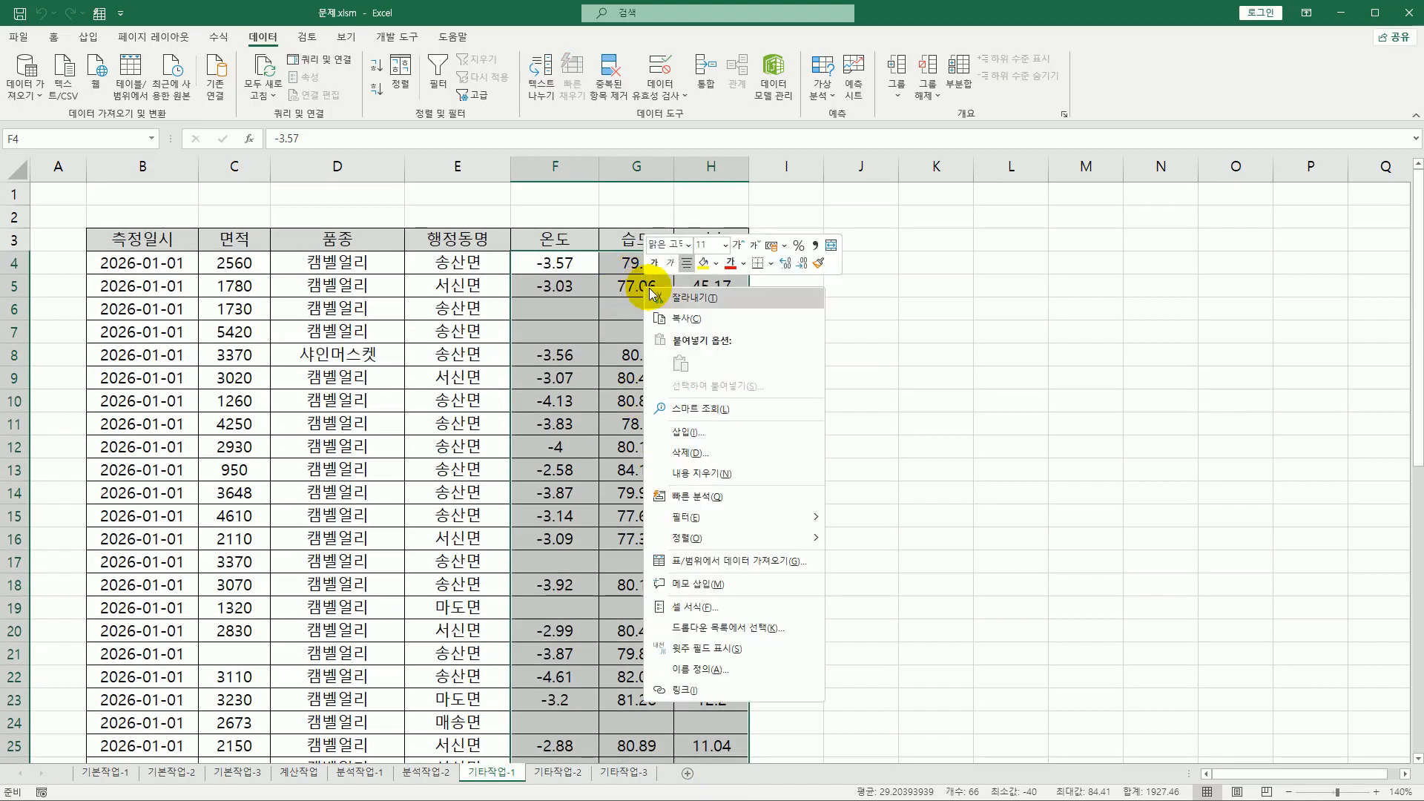
left_click(720, 610)
left_click_drag(719, 215, 961, 196)
left_click(820, 377)
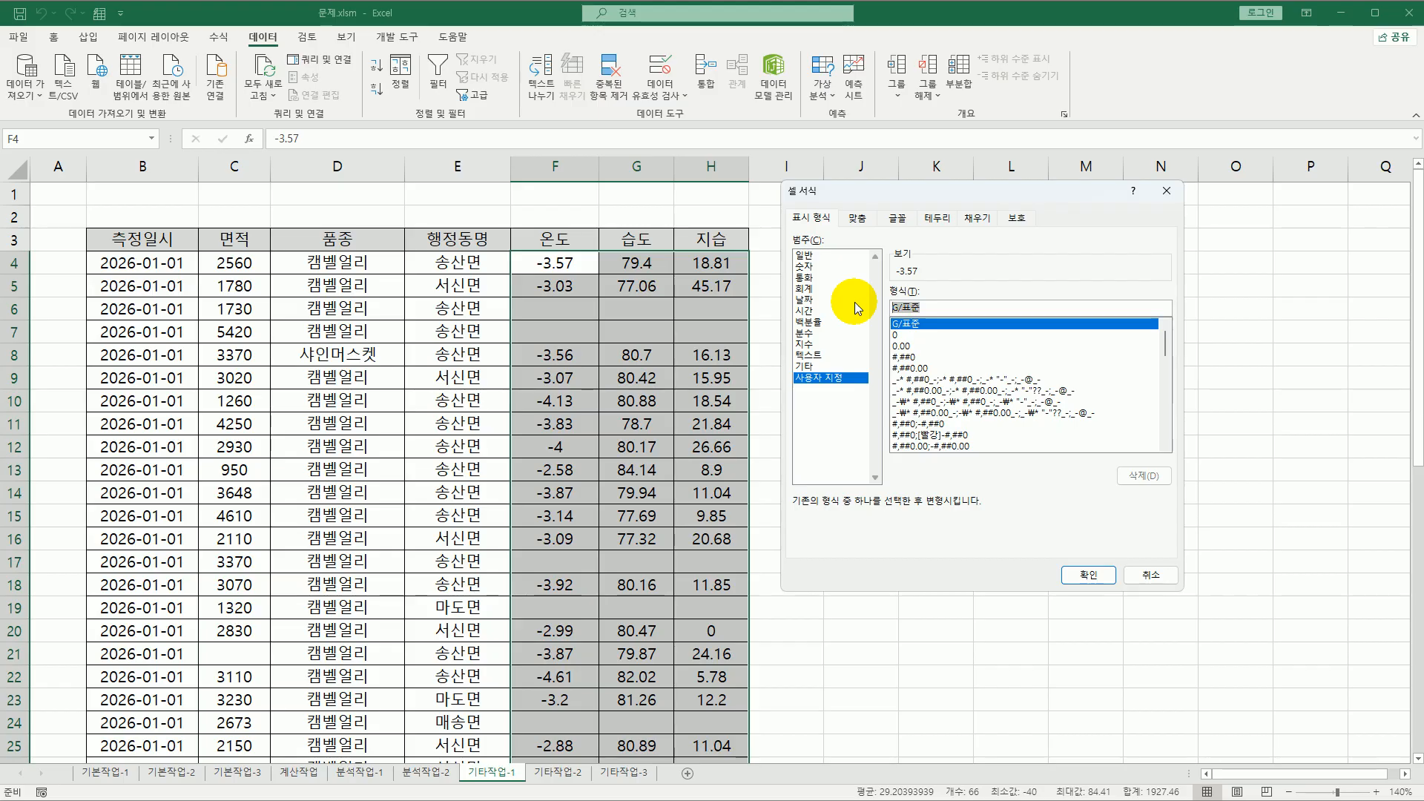
type("0")
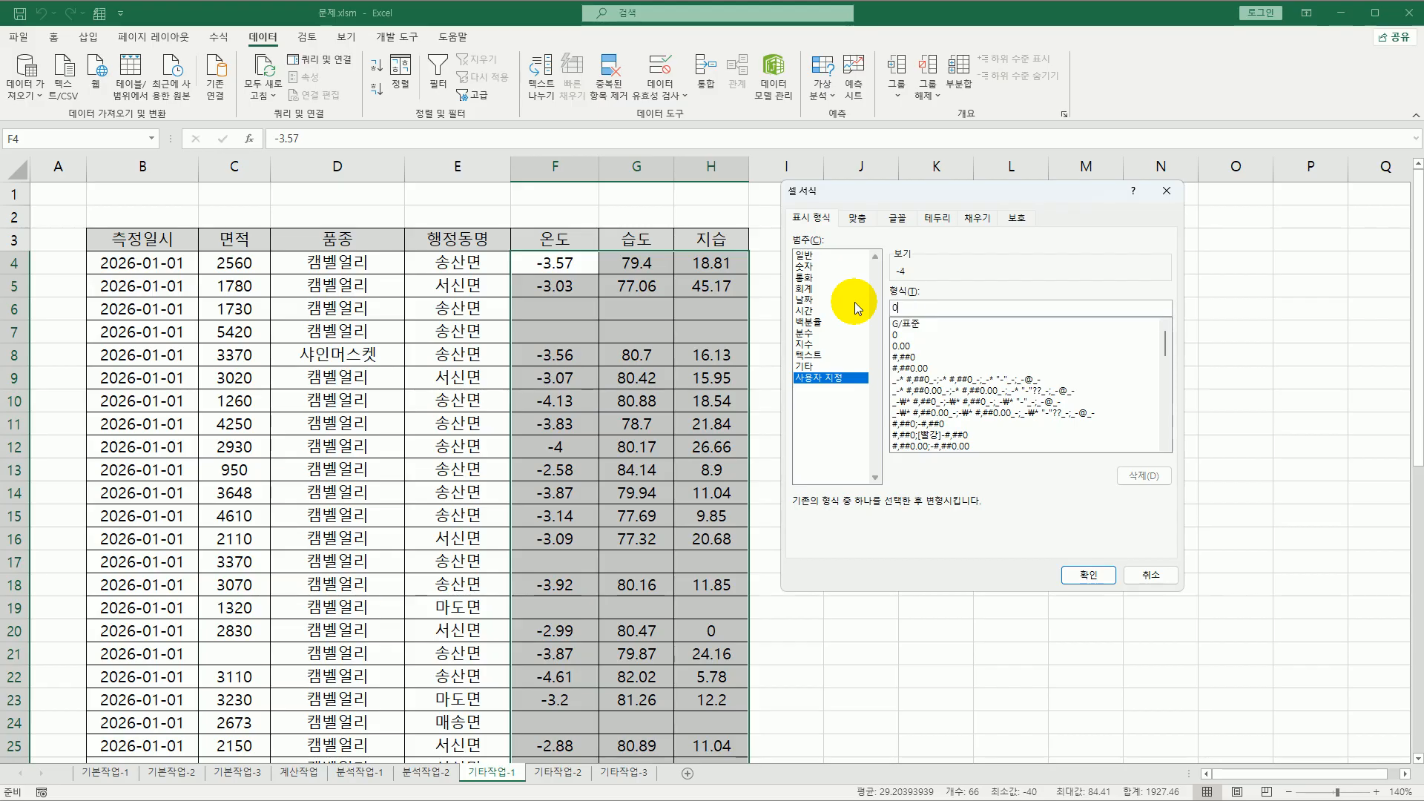
type(".")
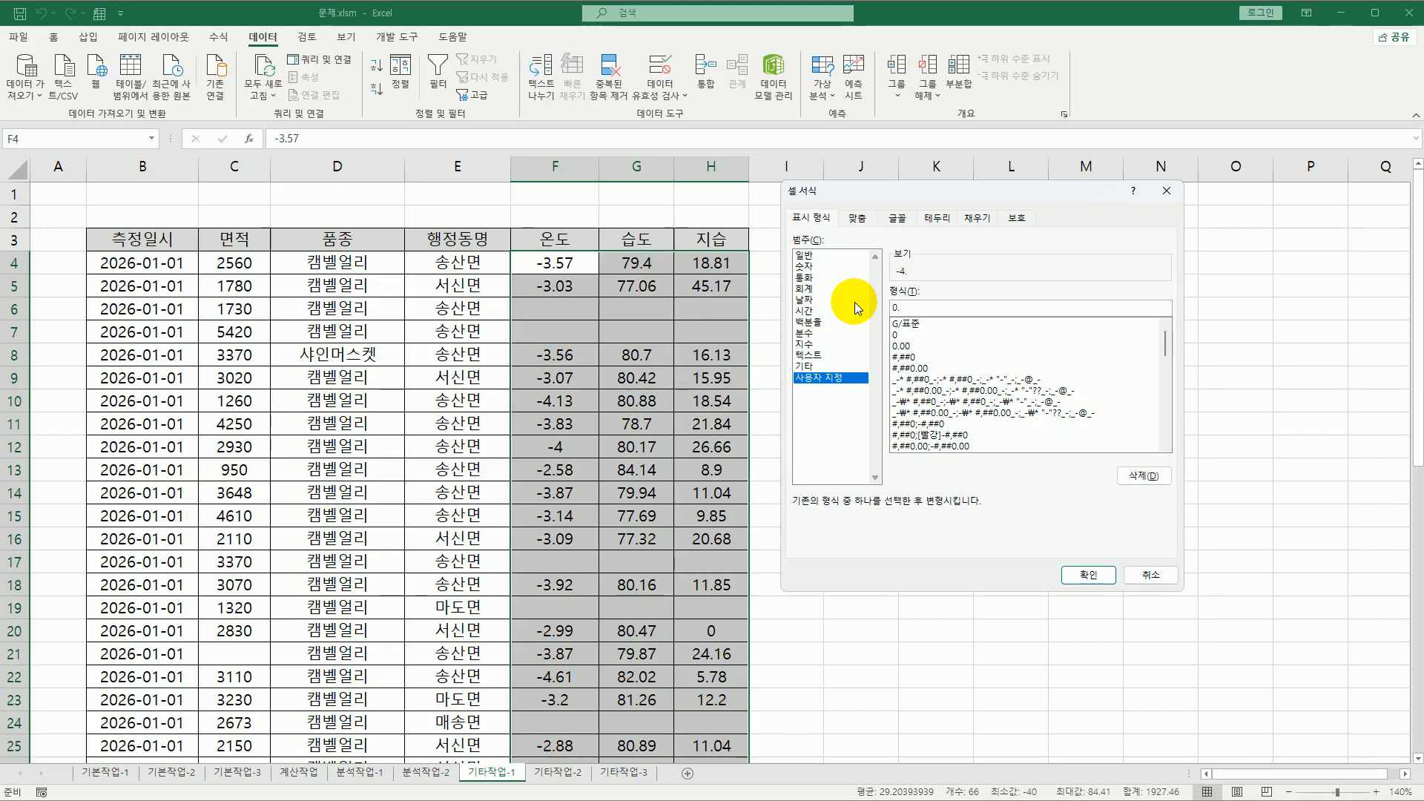
type("0")
type("\"%\"")
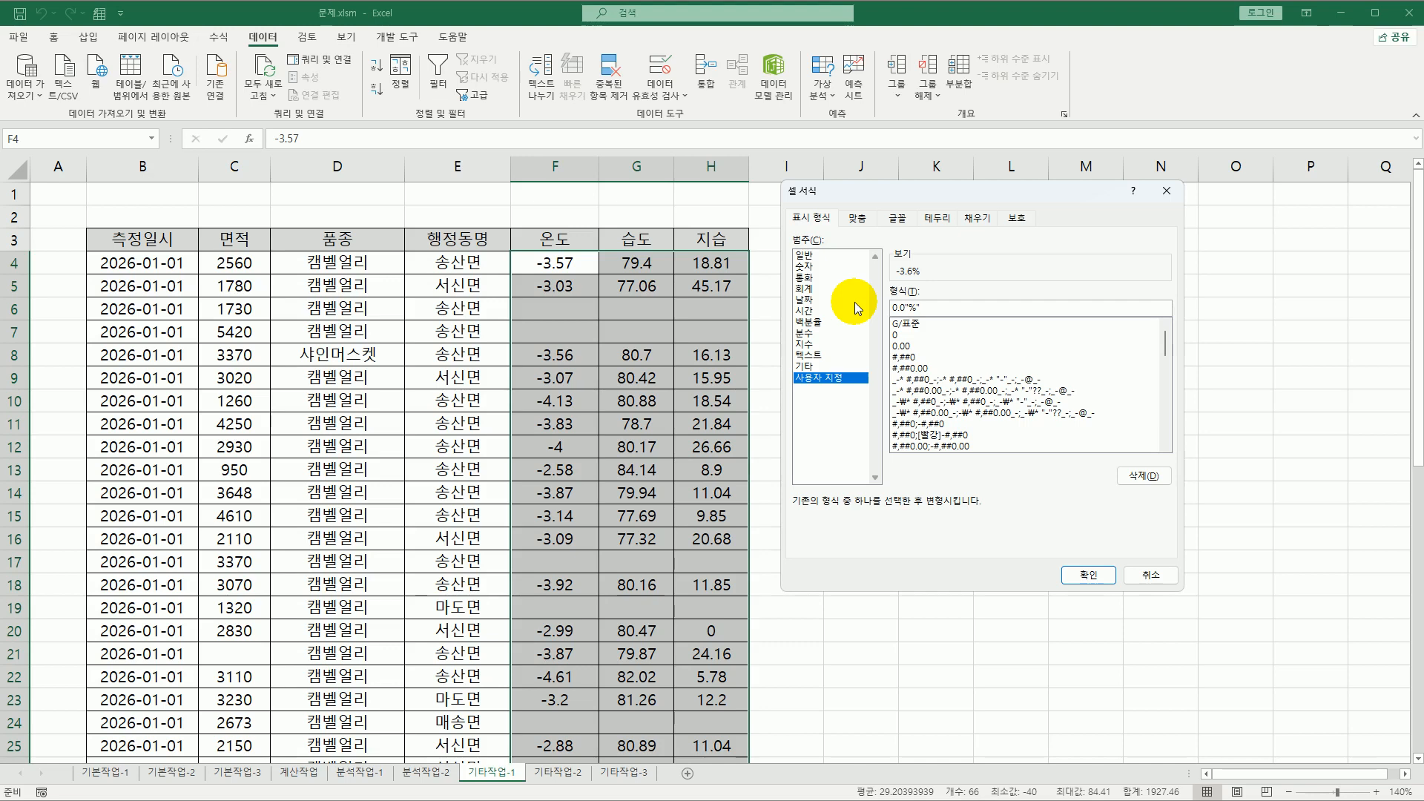
type(";")
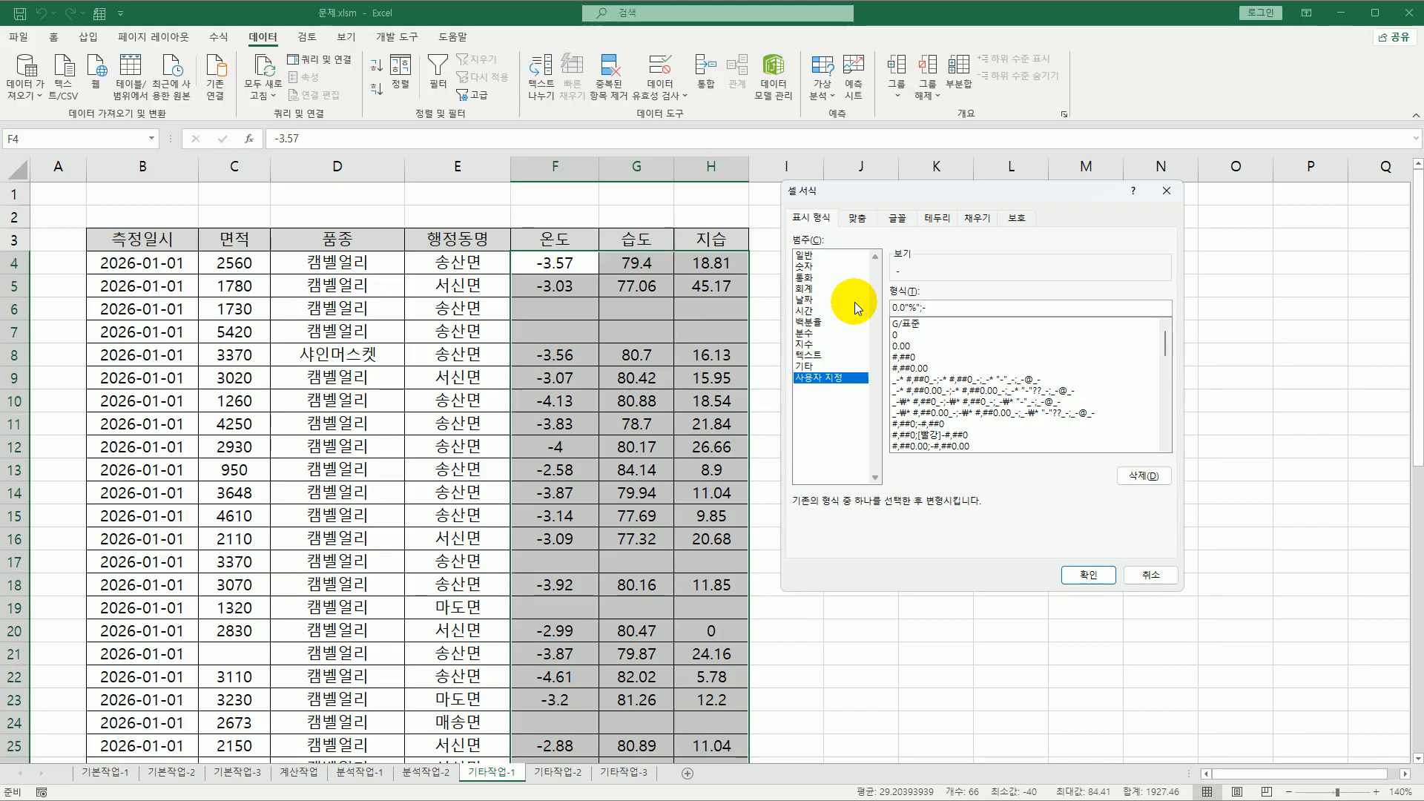
- Add [파랑]-0.0"℃" as the negative section of the custom number format
type("-0.0")
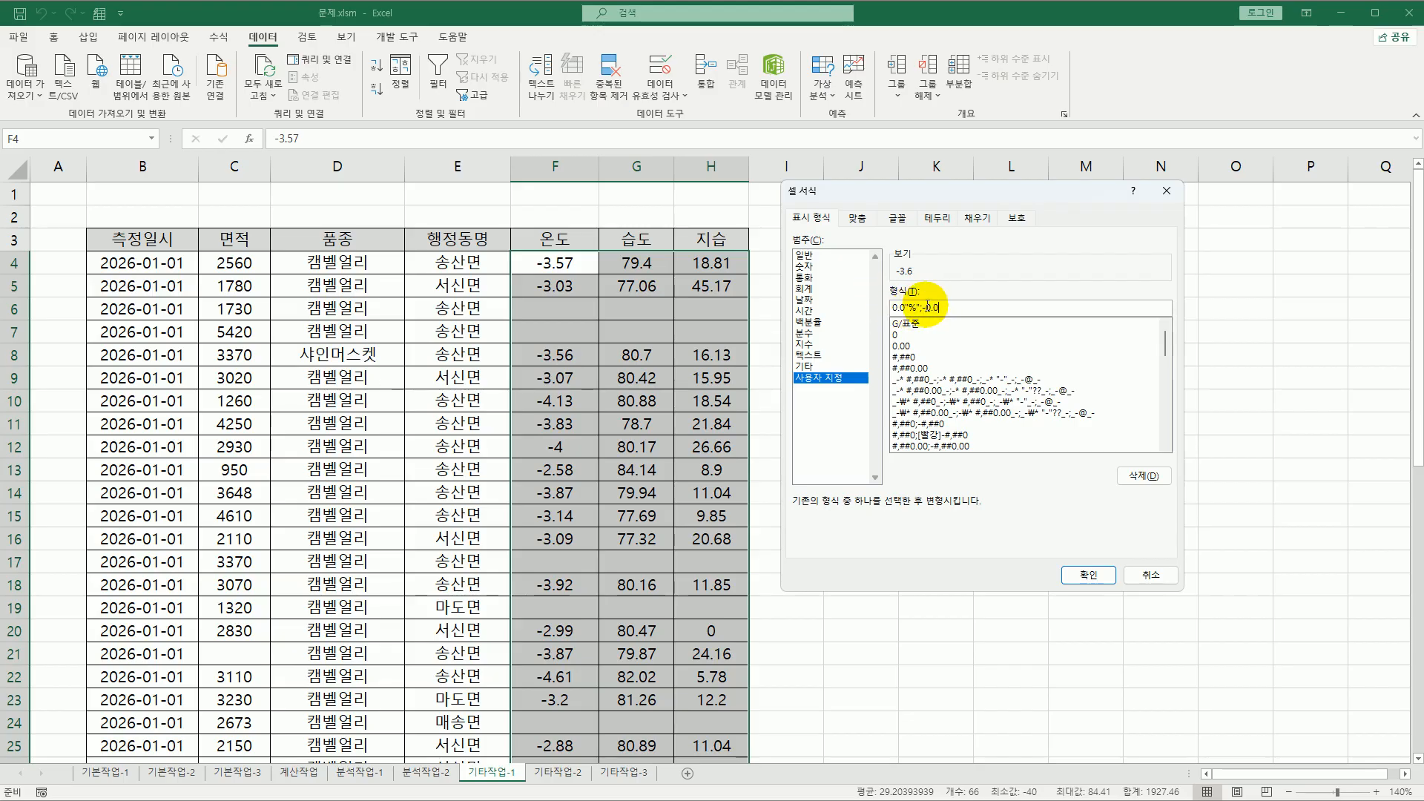
left_click(923, 307)
type("[빨")
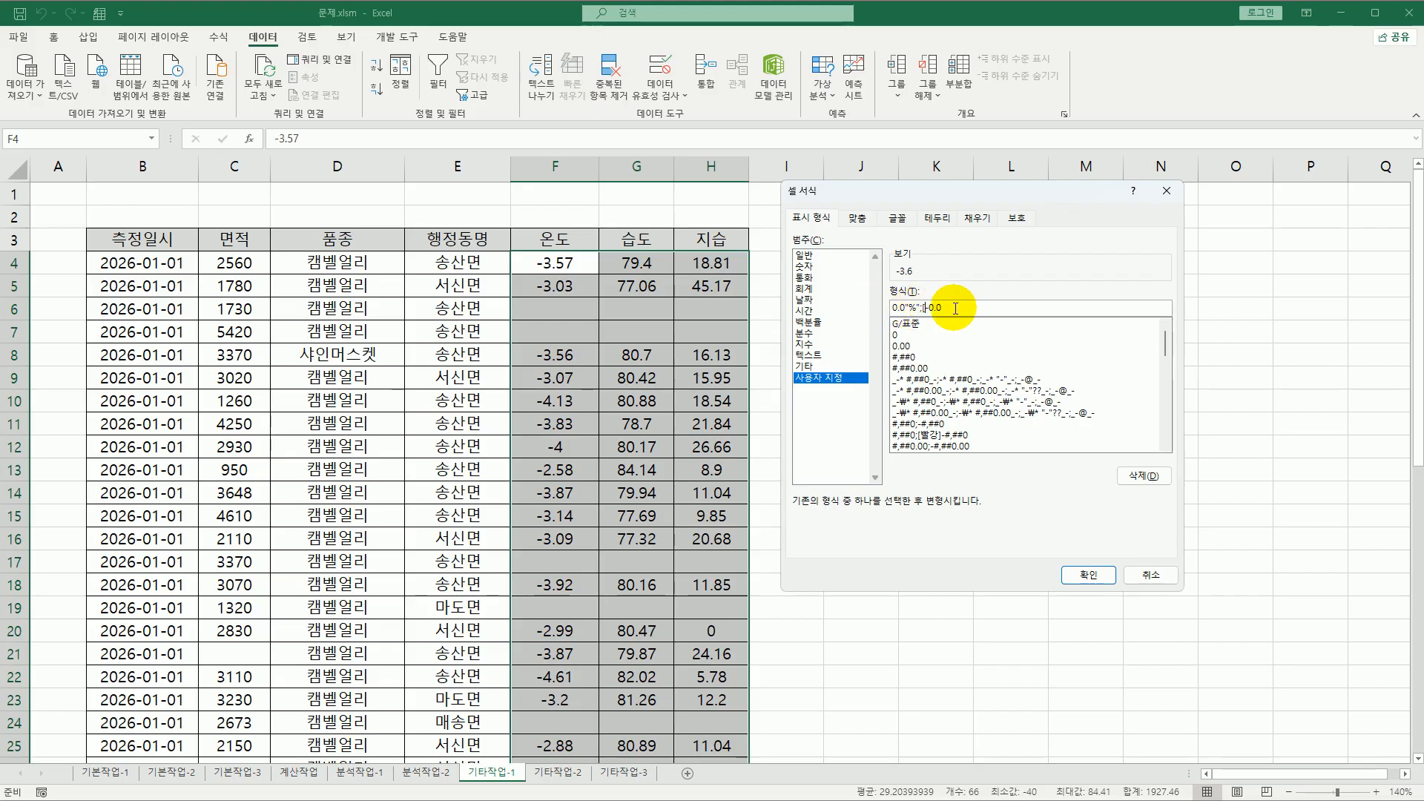
type("랑]")
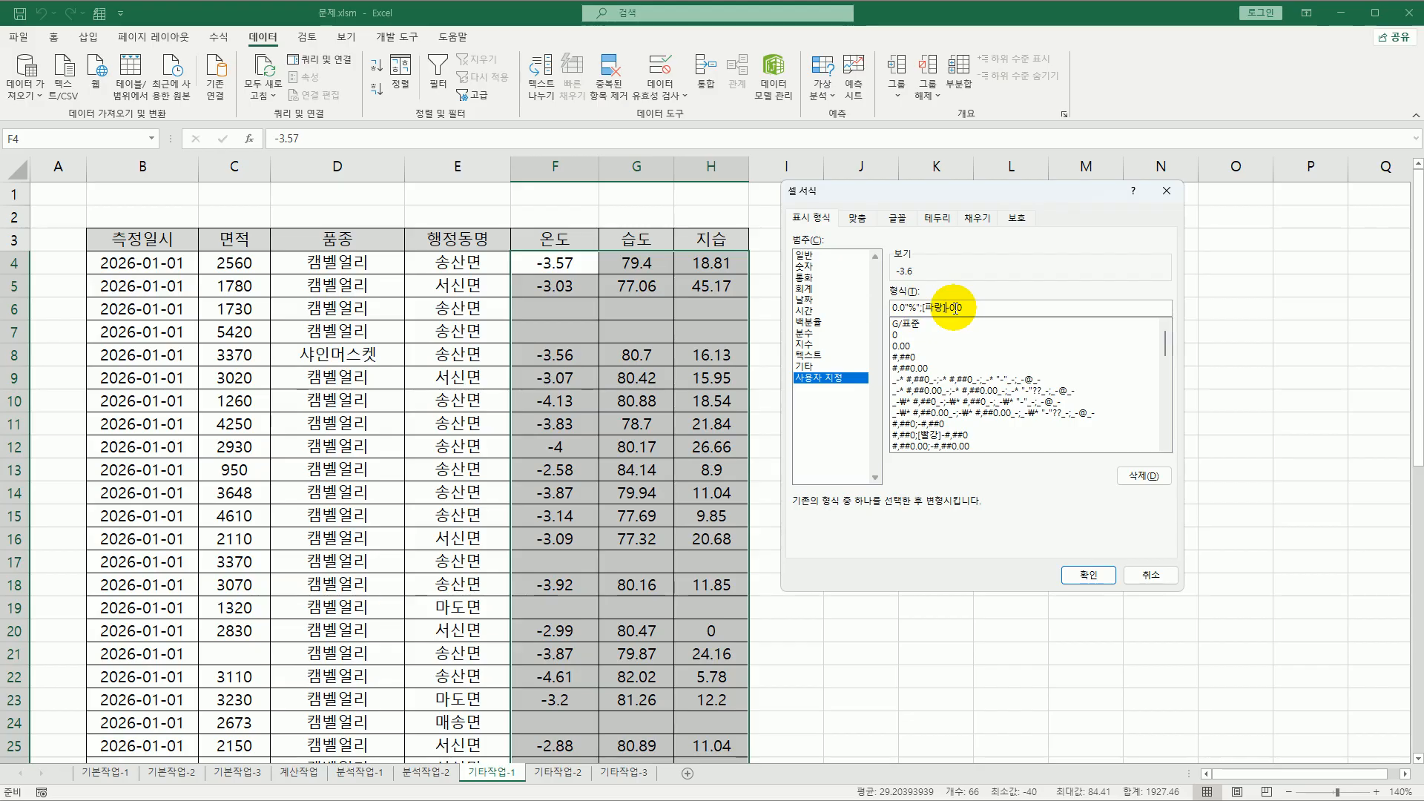
left_click(966, 307)
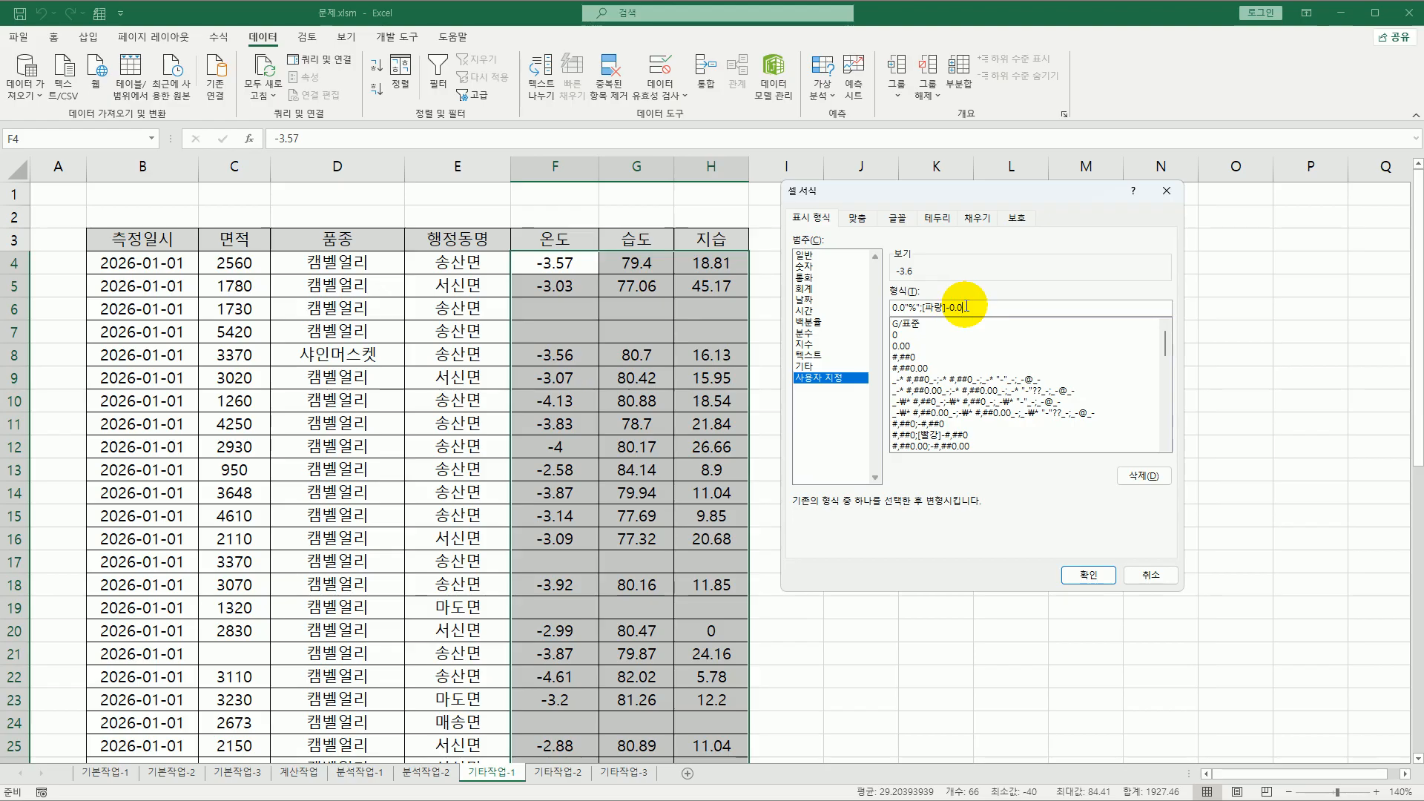
type("\"ㄹ")
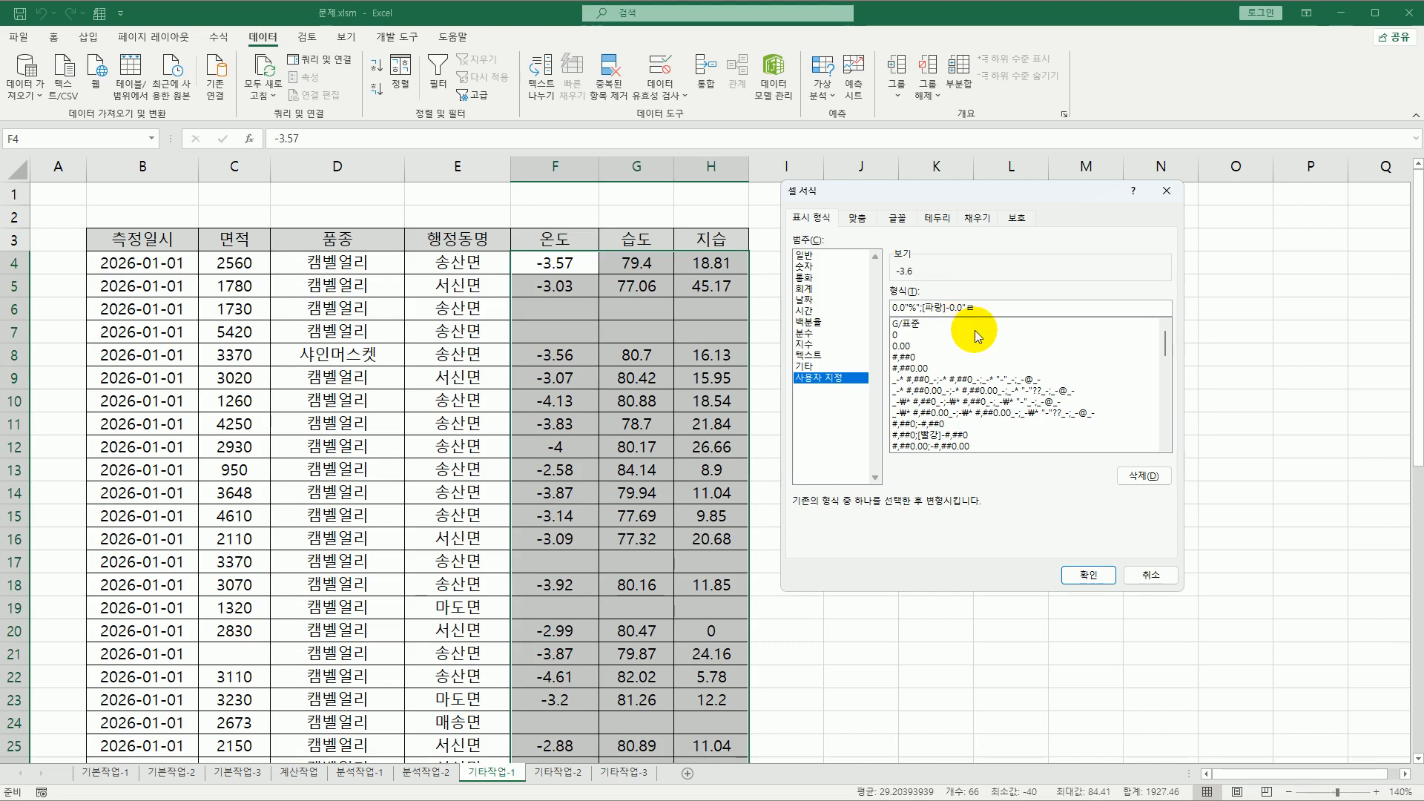
key("Hangul_Hanja")
left_click(1009, 467)
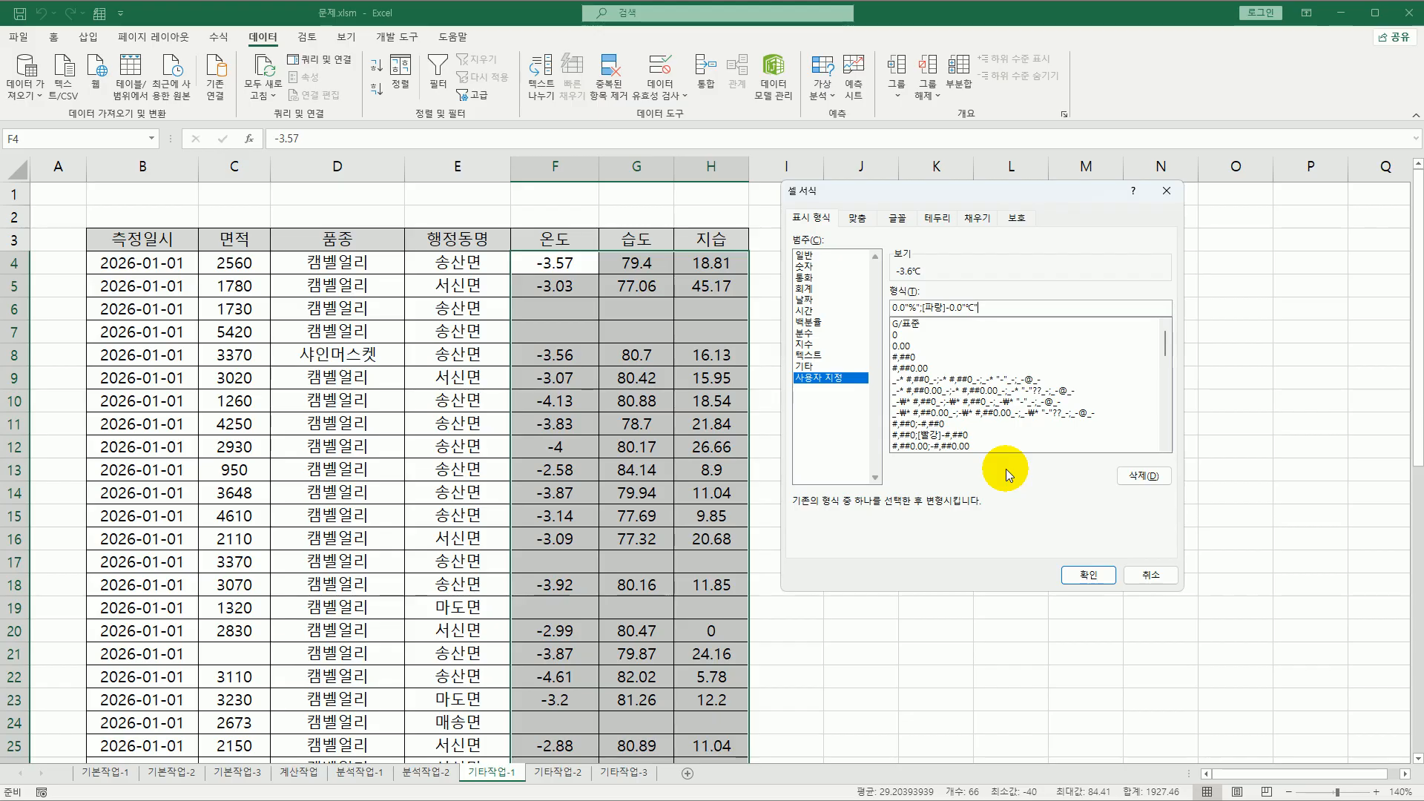
- Add [녹색]"⊙" as the zero section, apply the custom format, and check a zero cell in 지습
type(";")
type("[초")
type("색]")
type("\"")
type("ㅁ")
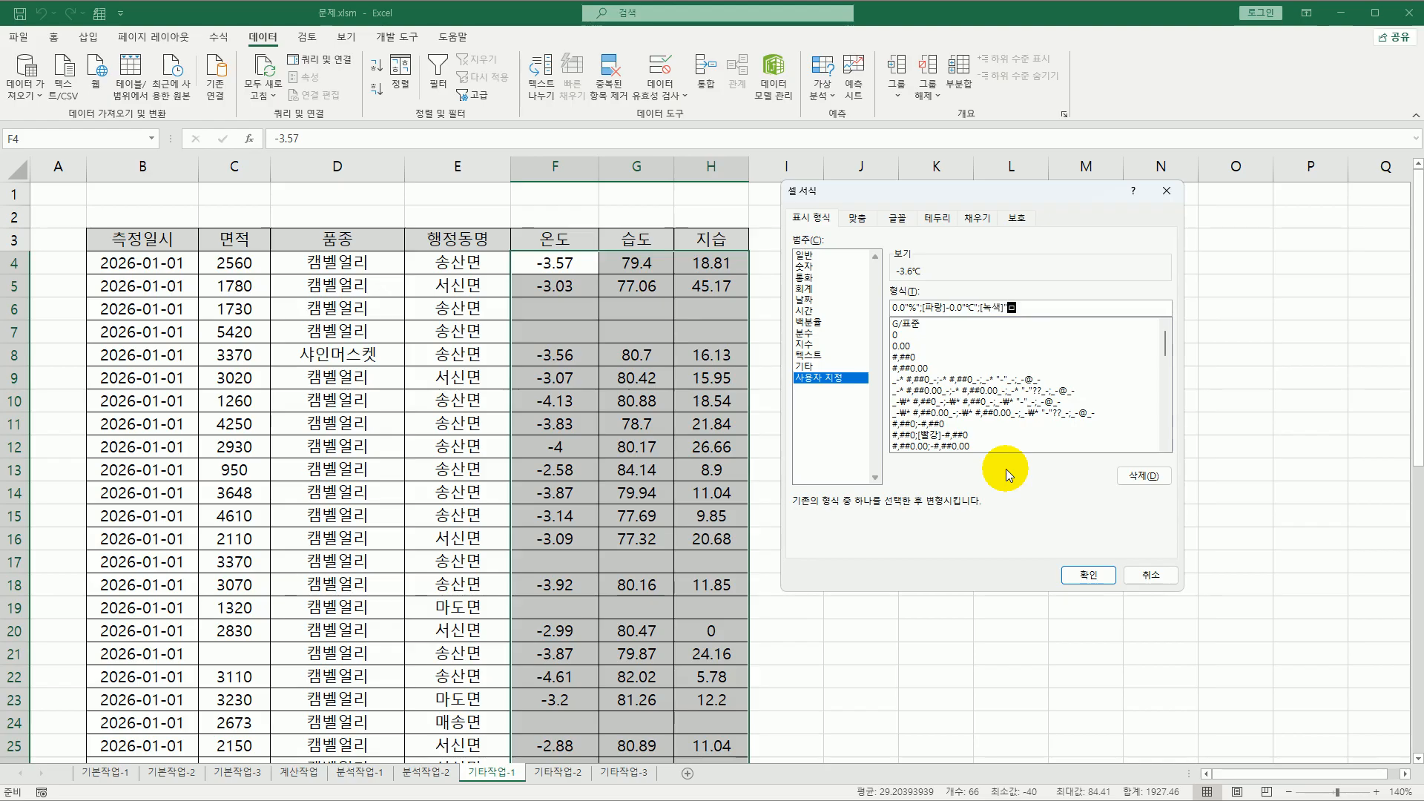
key("Hangul_Hanja")
left_click(1083, 545)
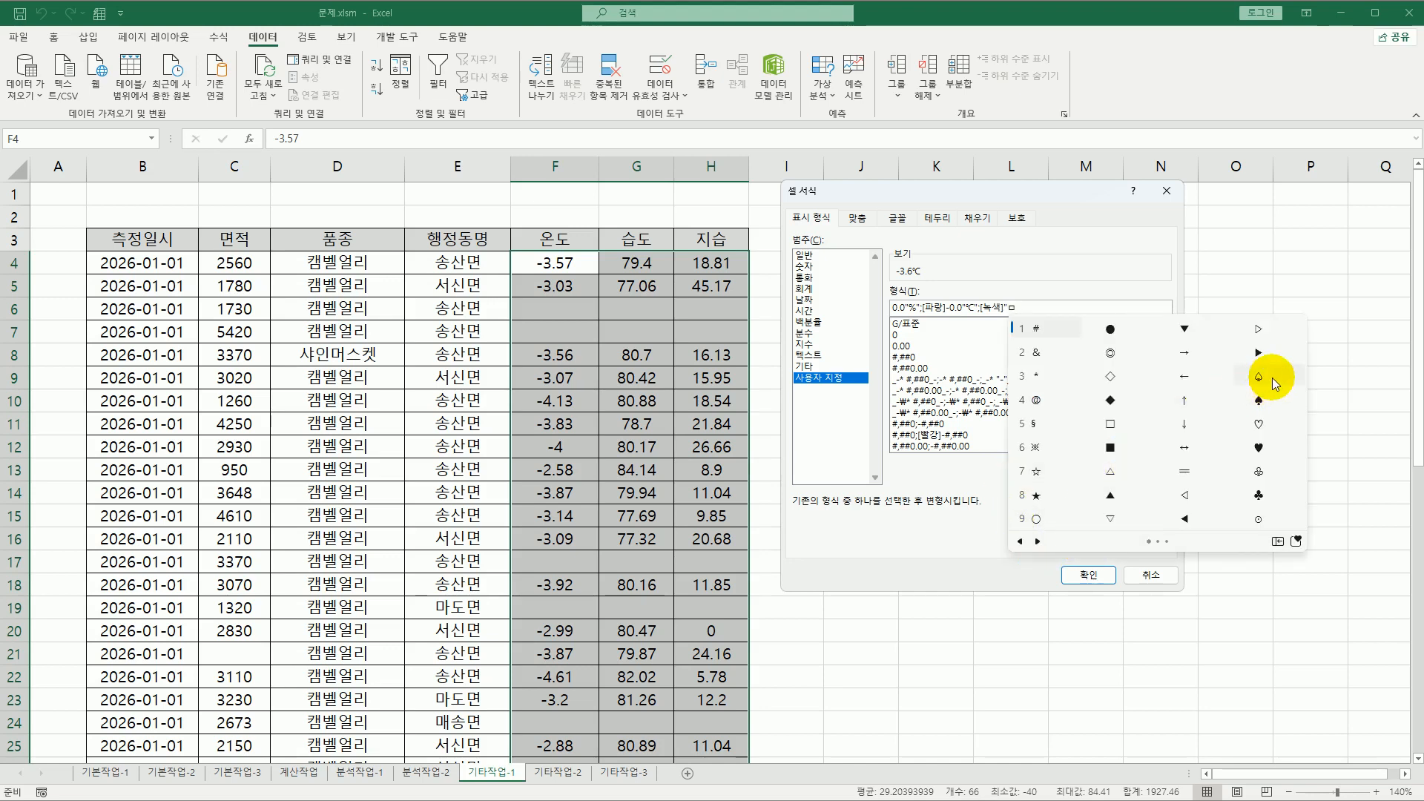
left_click(1259, 522)
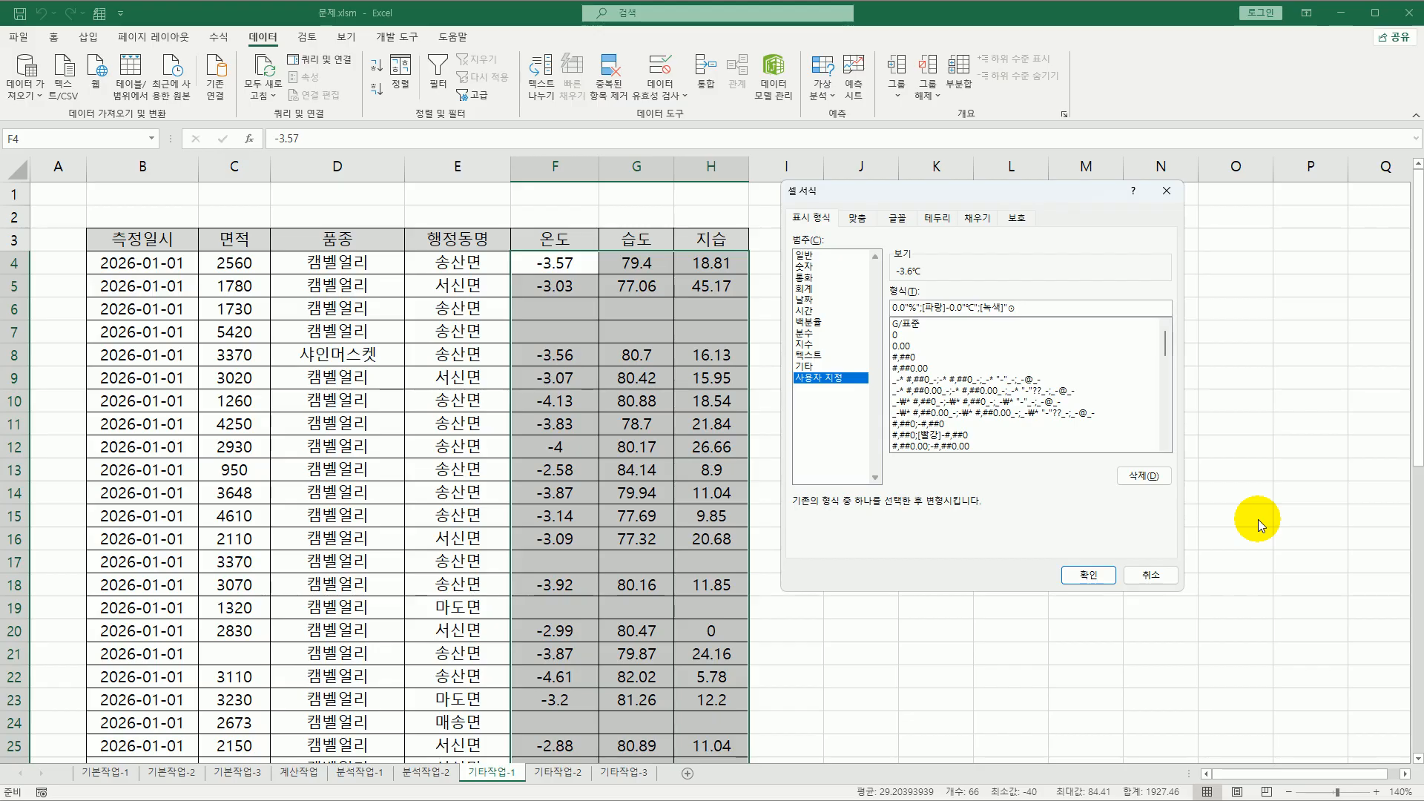
left_click(1087, 576)
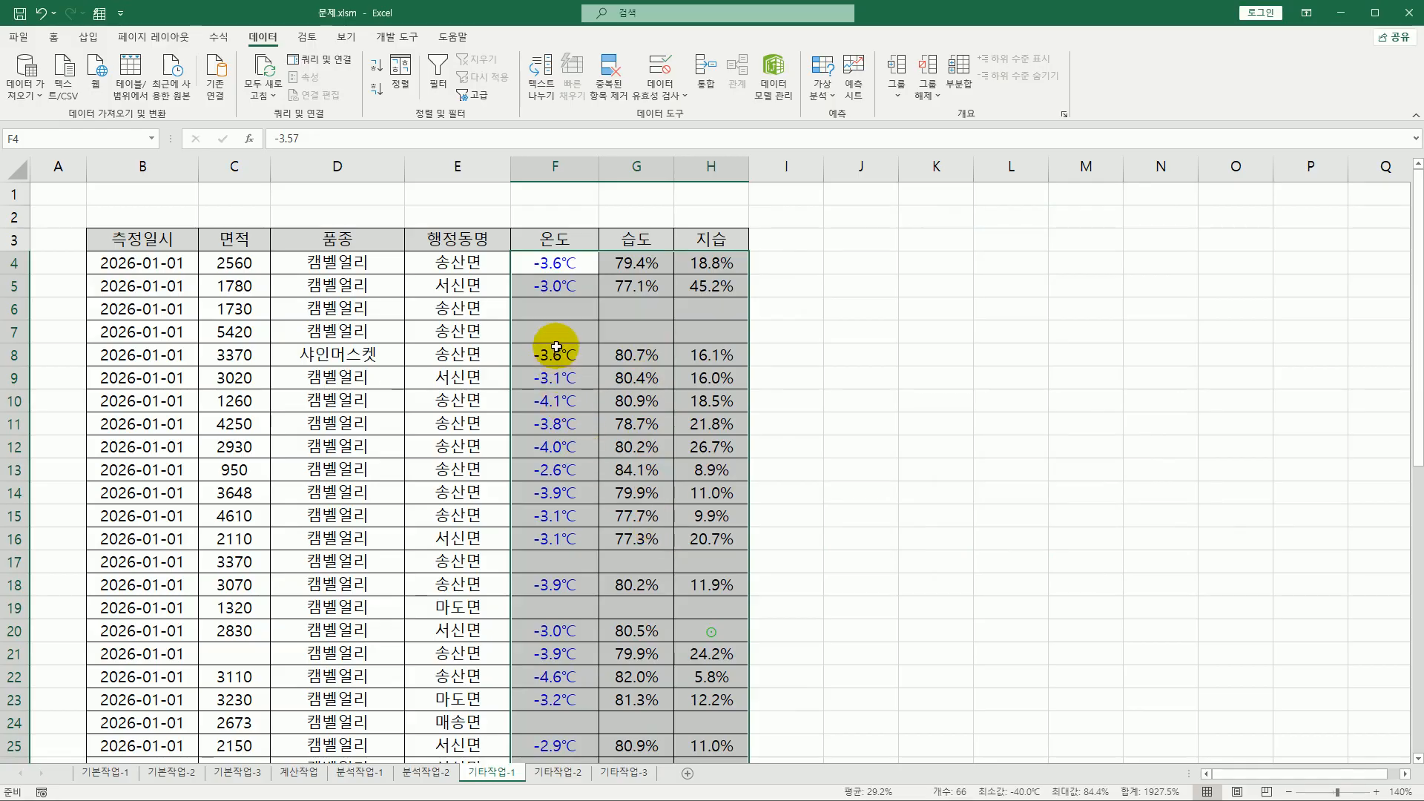
scroll(632, 585, "down", 3)
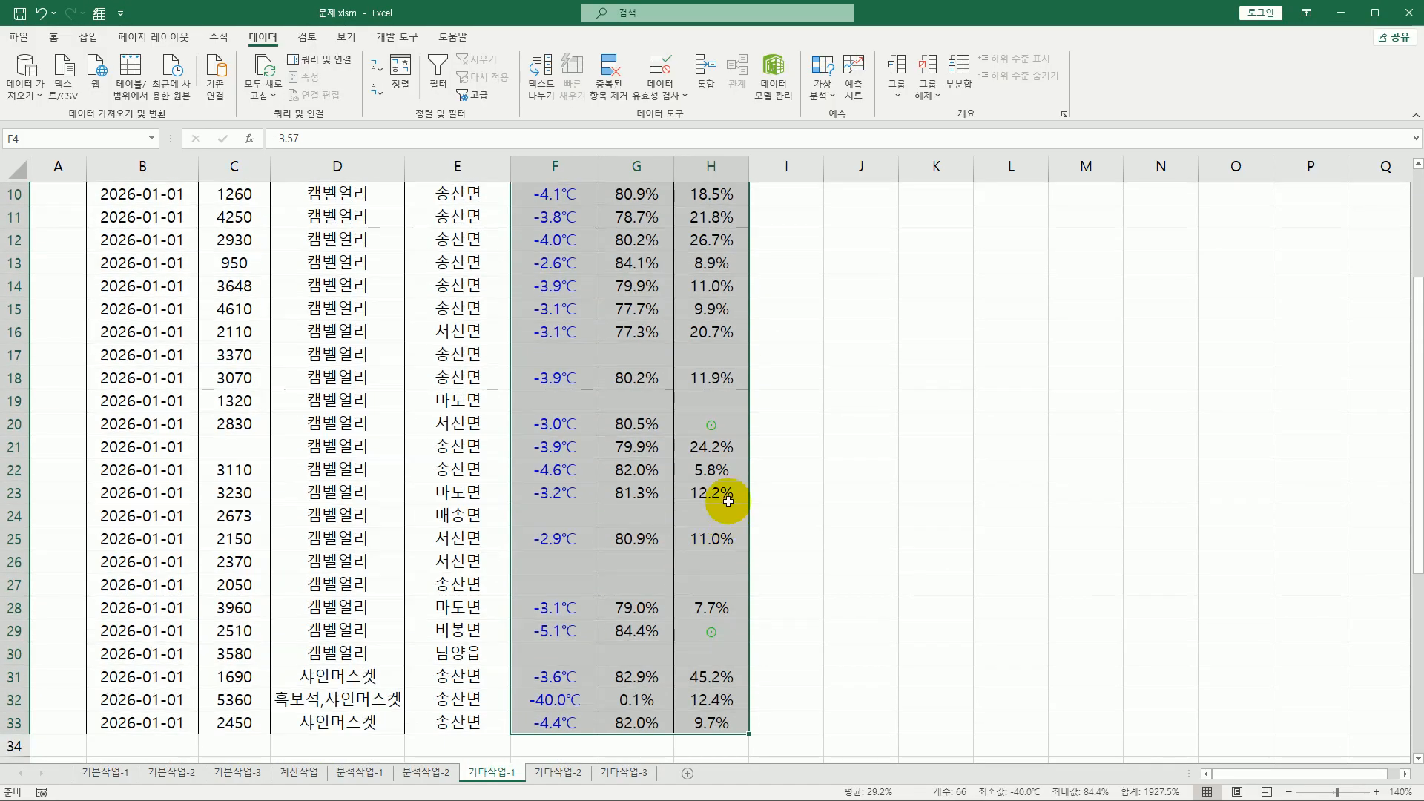
left_click(732, 427)
scroll(906, 515, "up", 3)
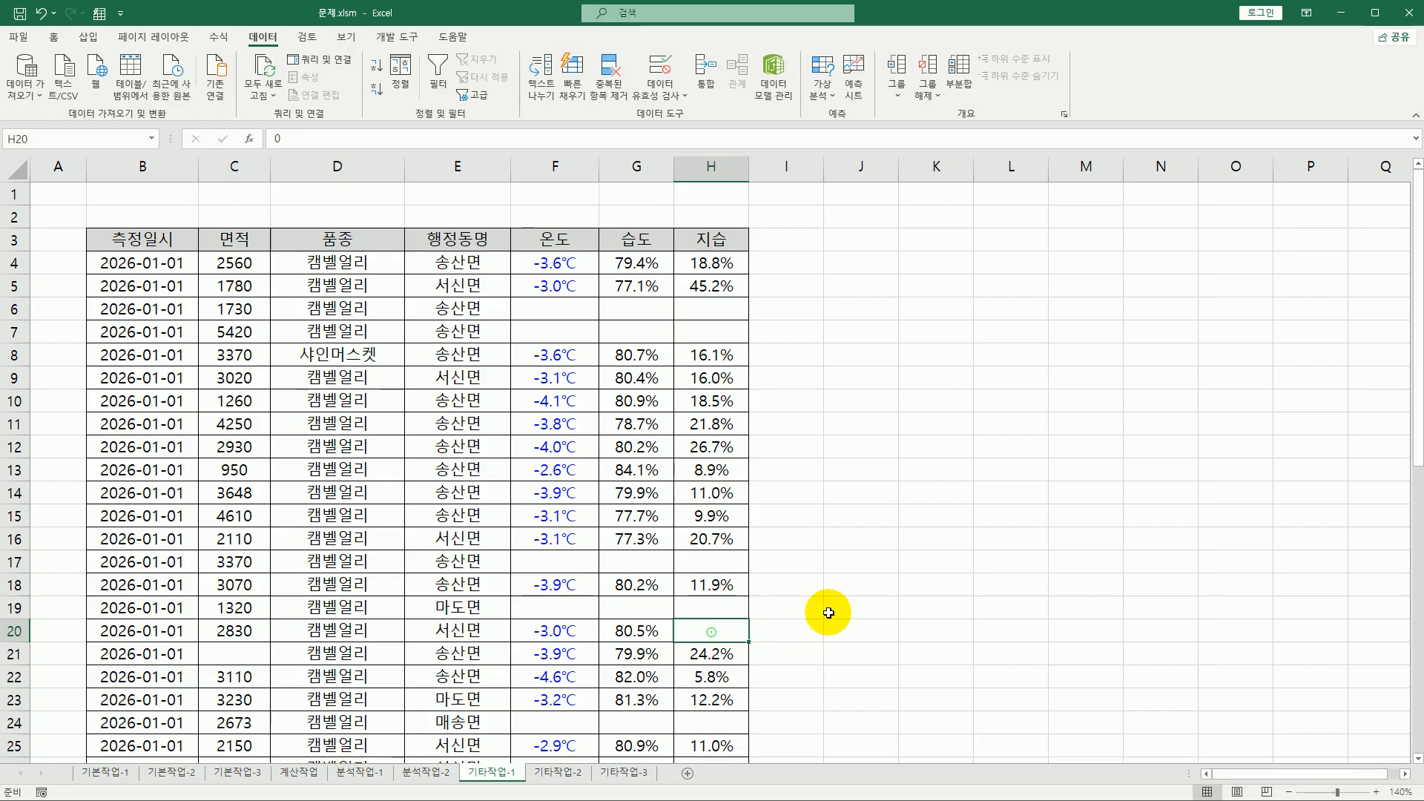
- Place a form control button over J3:K4 and start recording a macro named 서식적용 for it
left_click(865, 253)
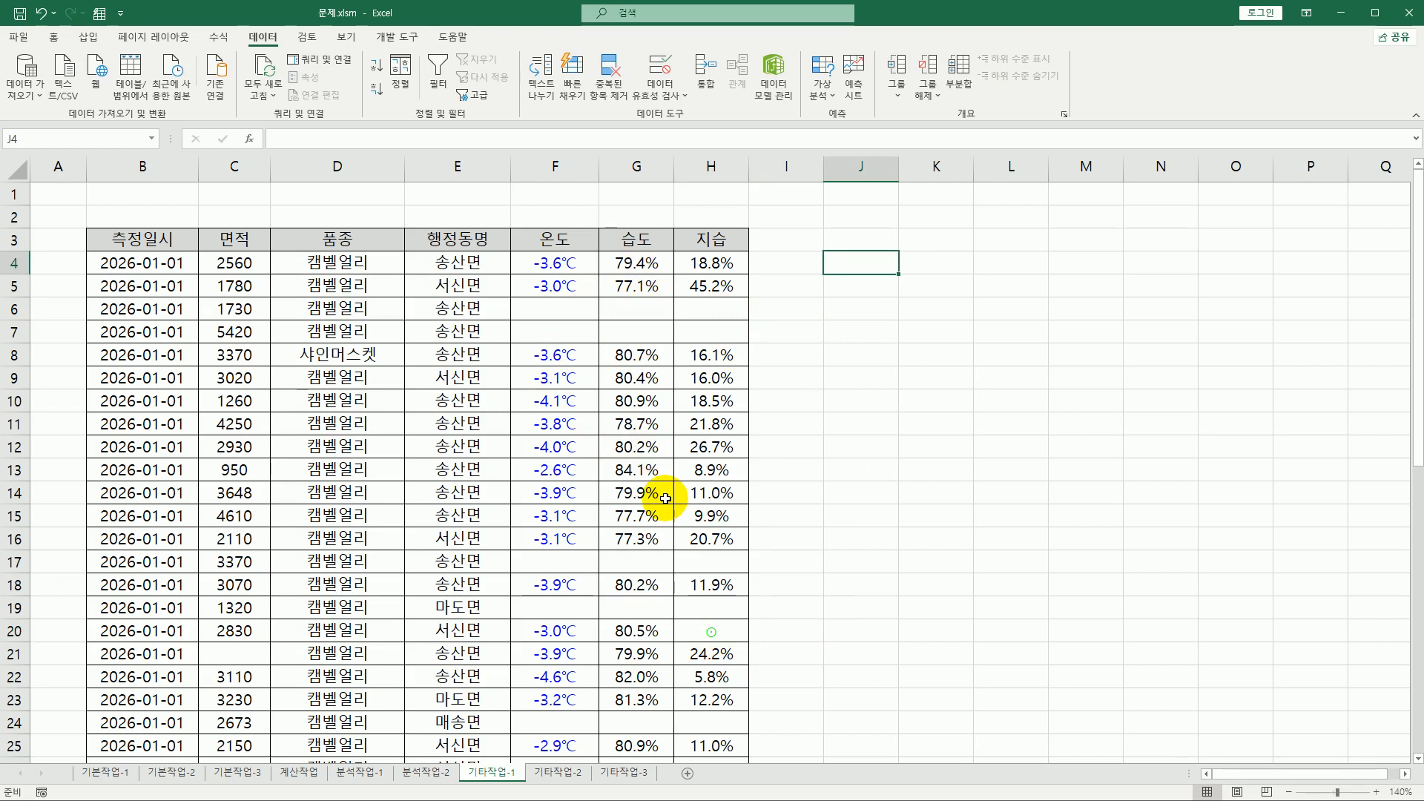
left_click(395, 39)
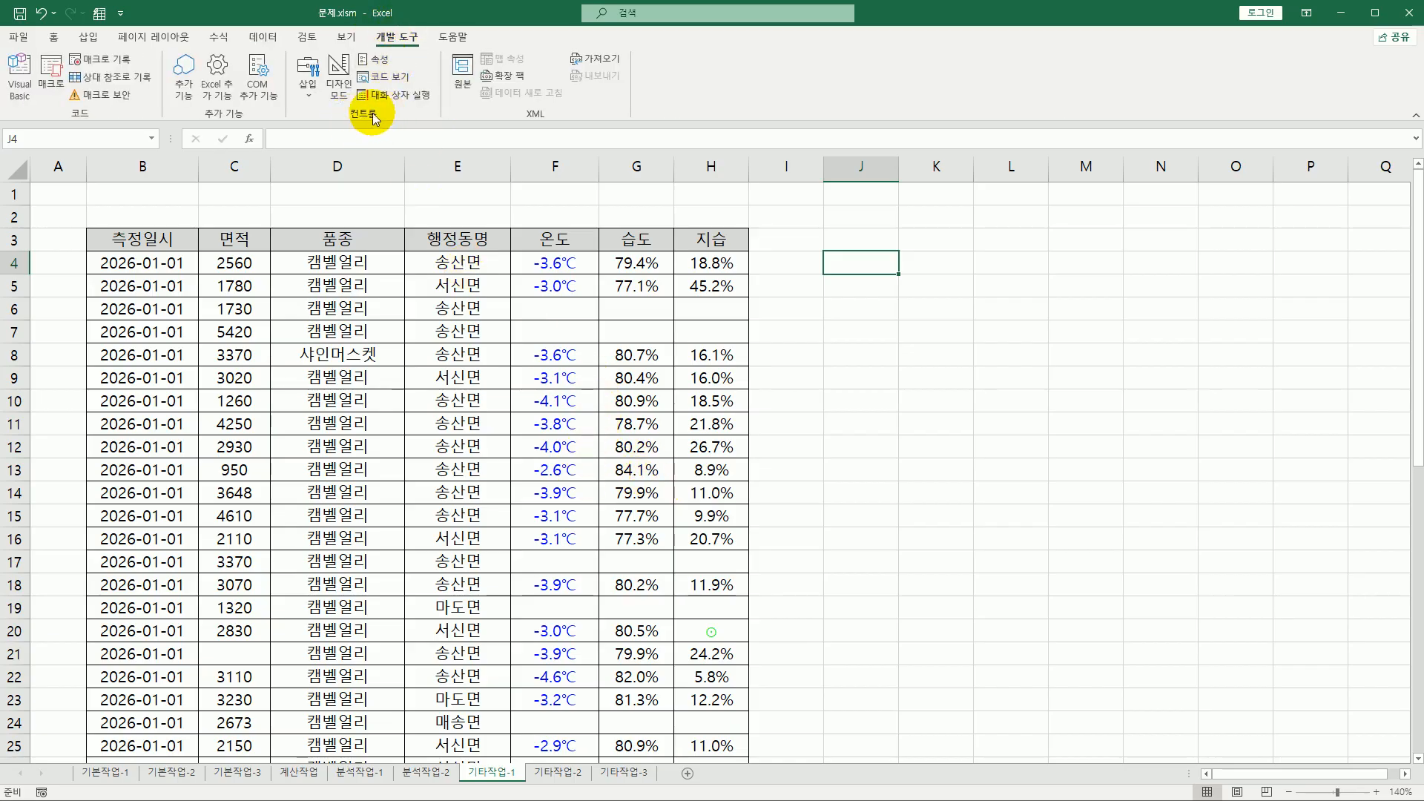
left_click(308, 74)
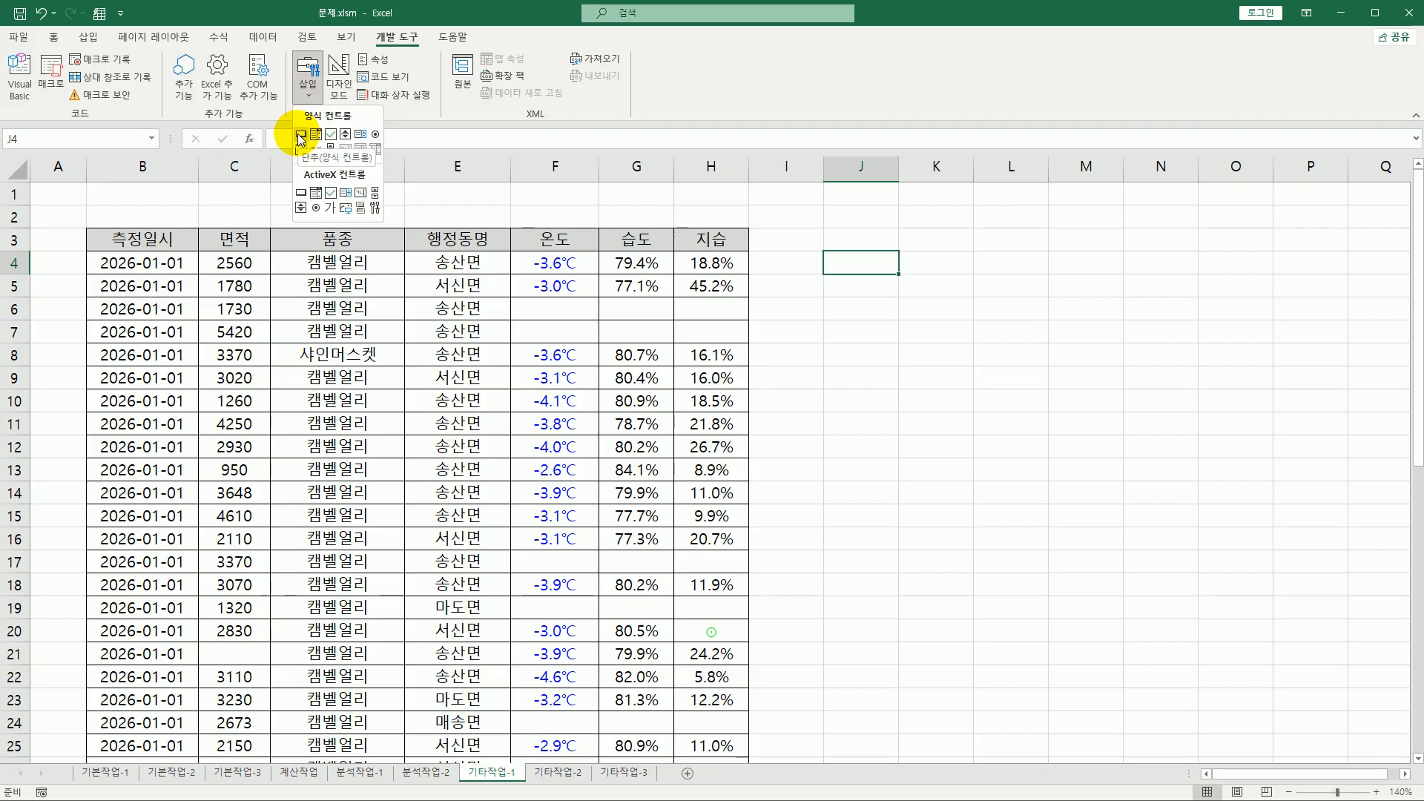
left_click(301, 138)
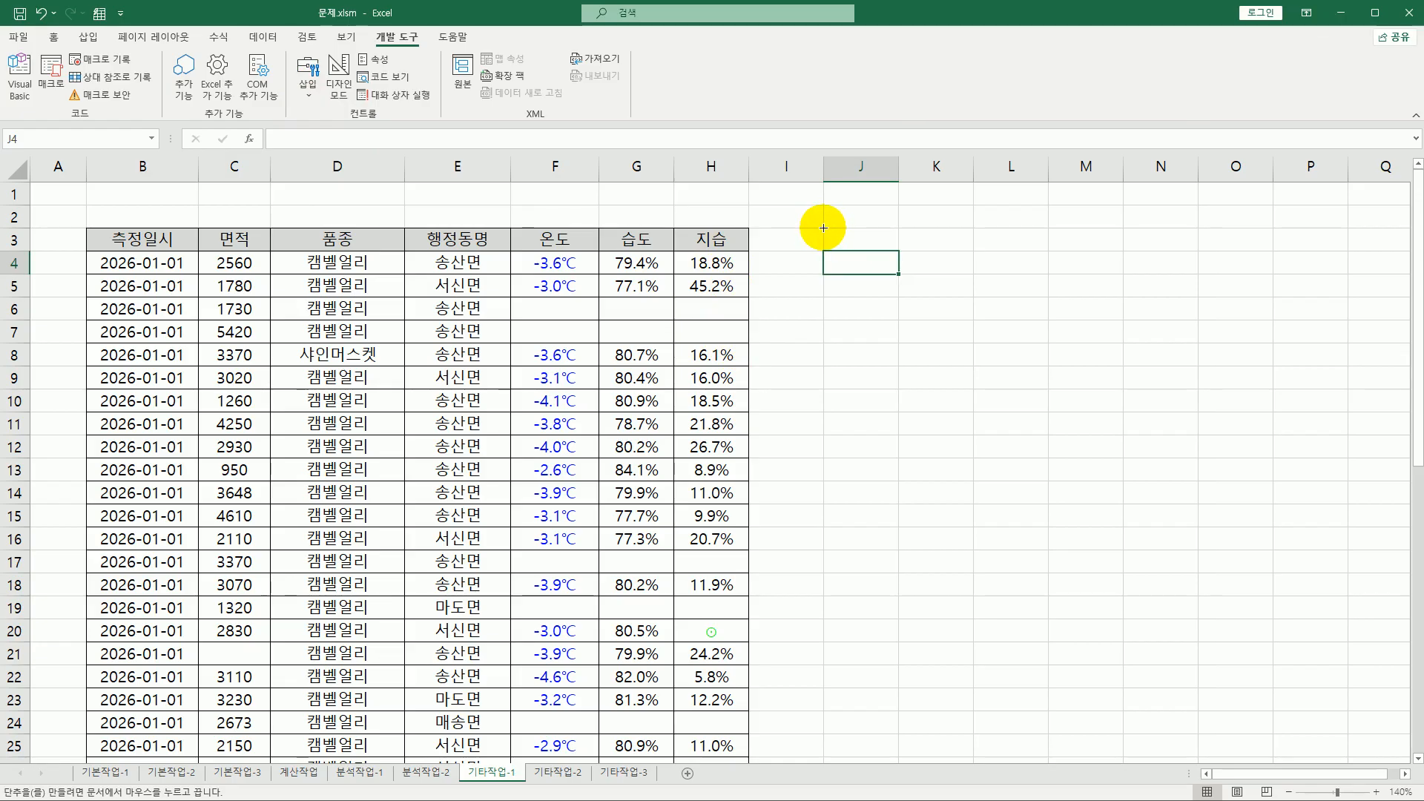
left_click_drag(823, 227, 944, 274)
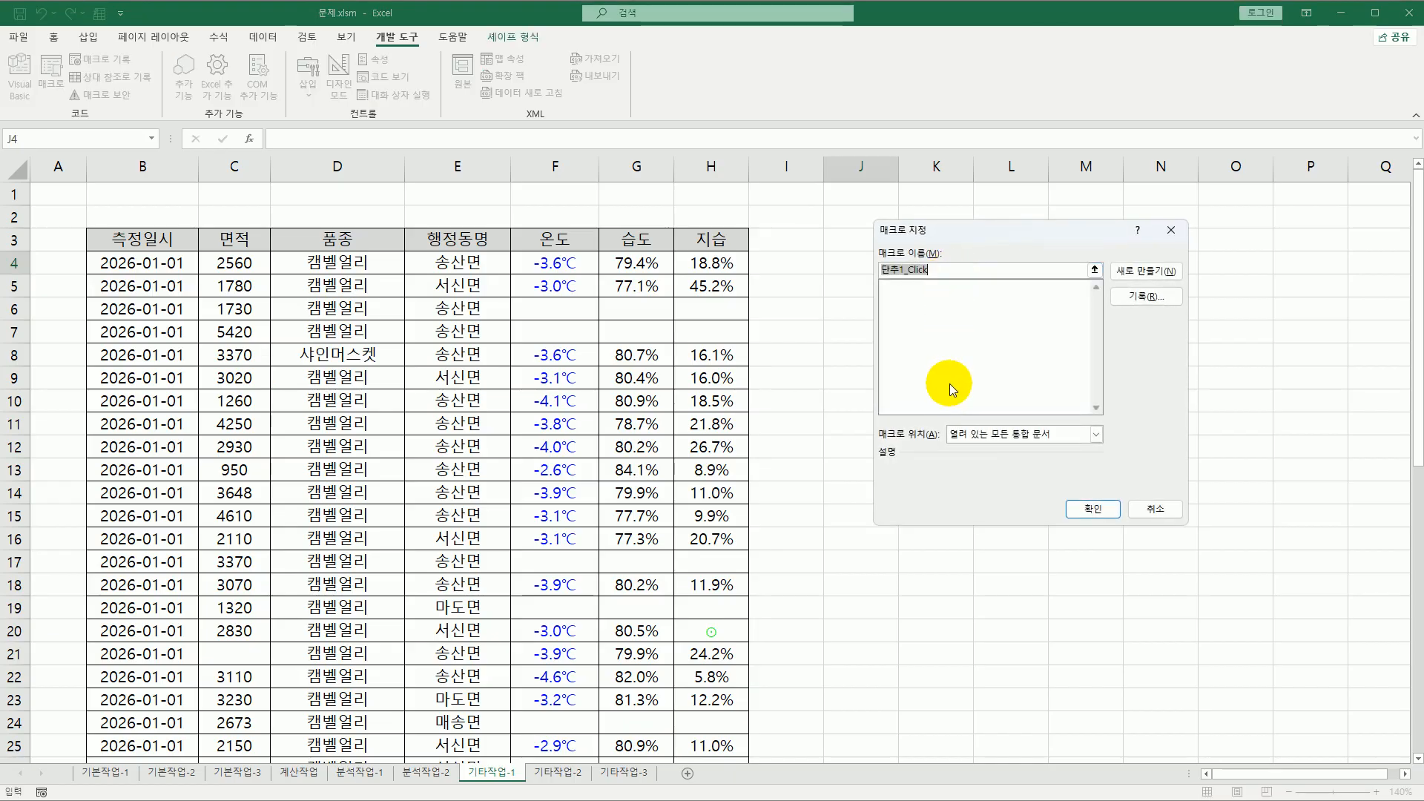
type("서식적ㅇㅛㅇ")
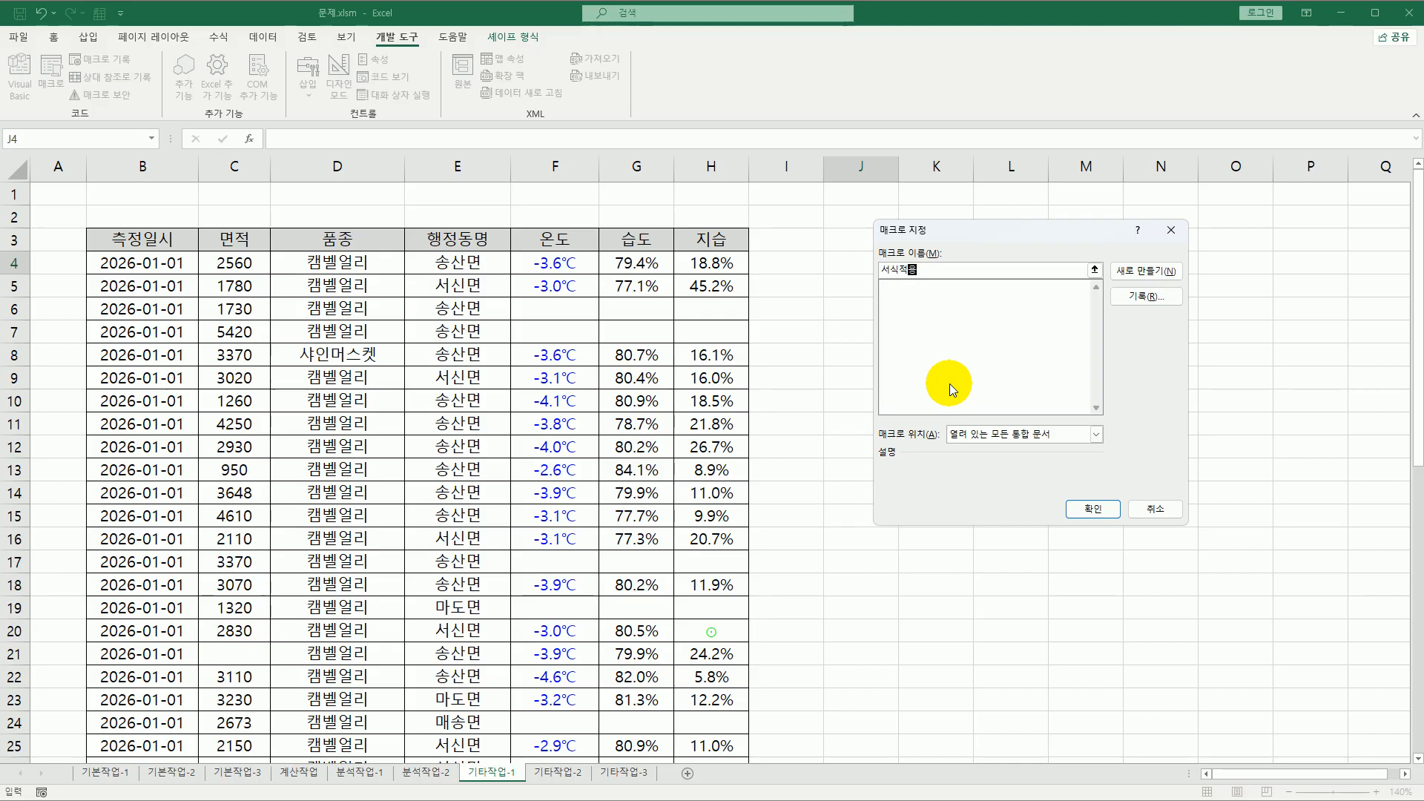
left_click(1145, 296)
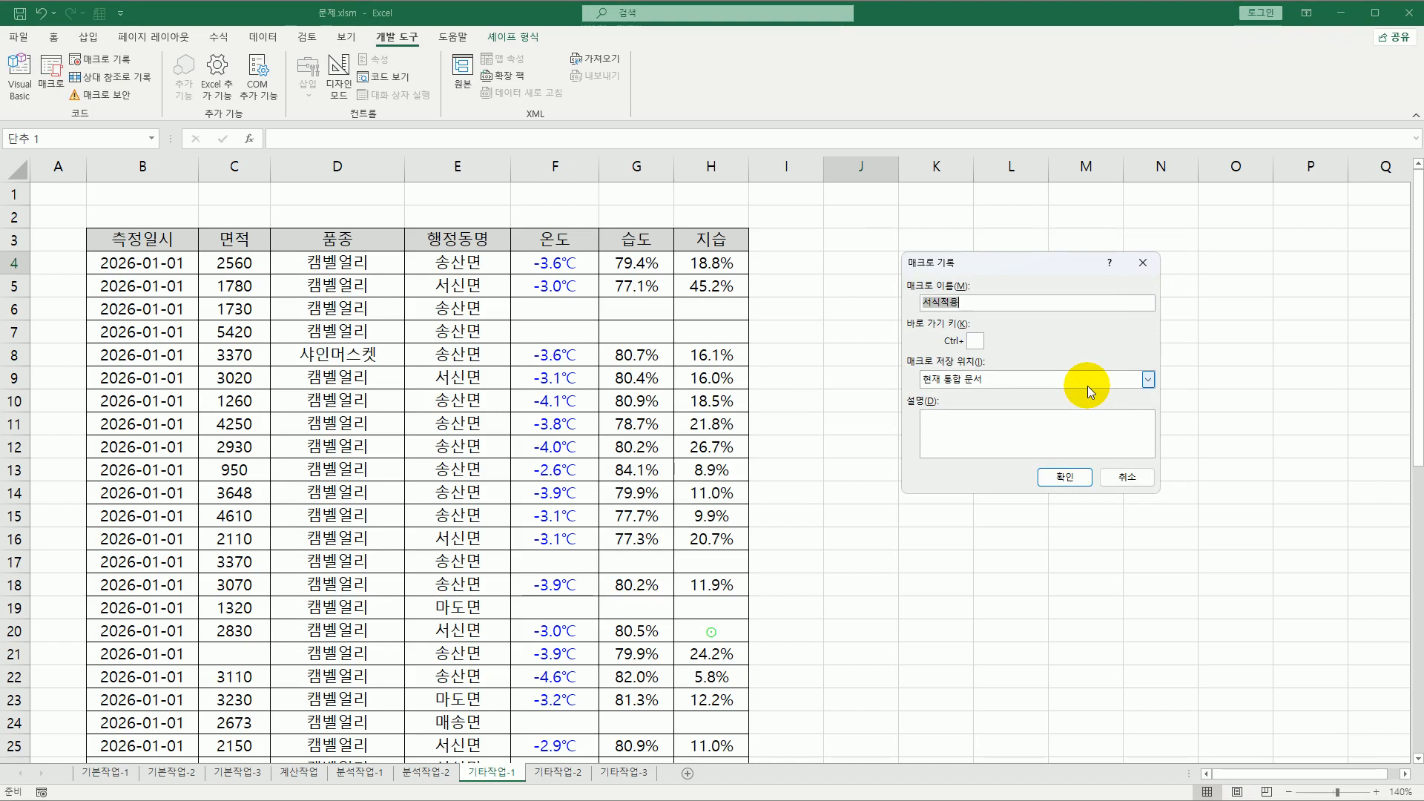
left_click(1058, 477)
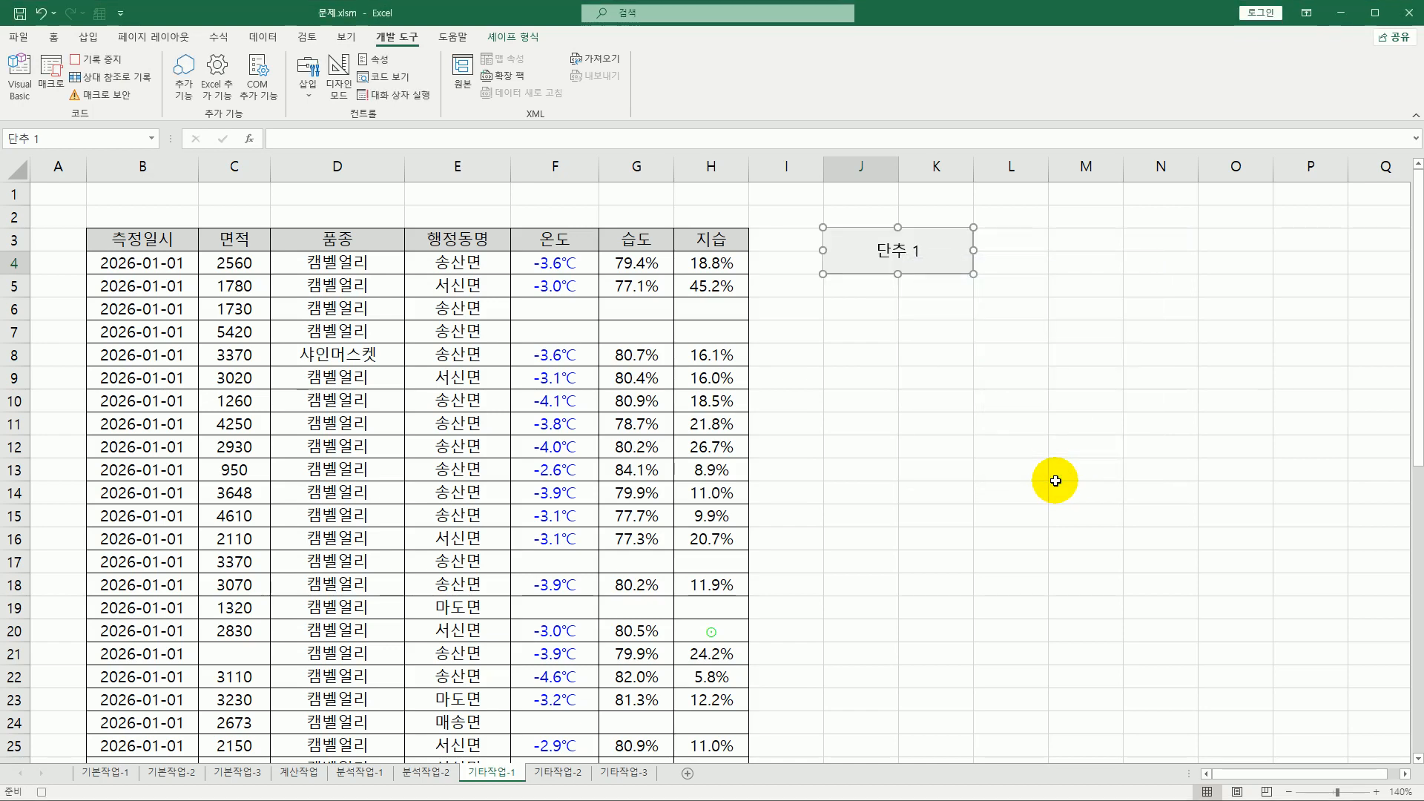
- While recording, apply the custom format 0.0"%";[파랑]-0.0"℃";[녹색]"⊙" to F4:H33
left_click_drag(555, 263, 690, 721)
scroll(662, 515, "up", 3)
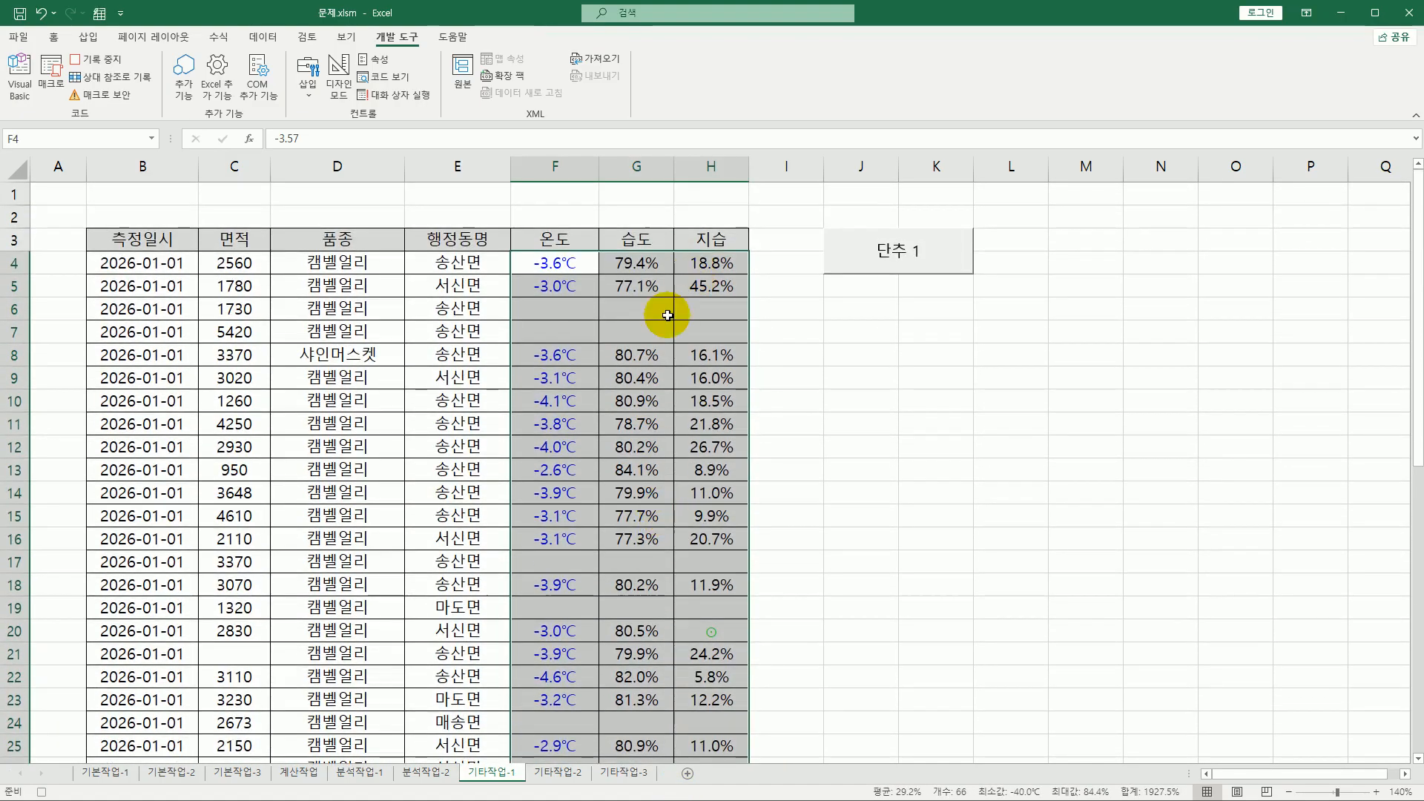
right_click(639, 286)
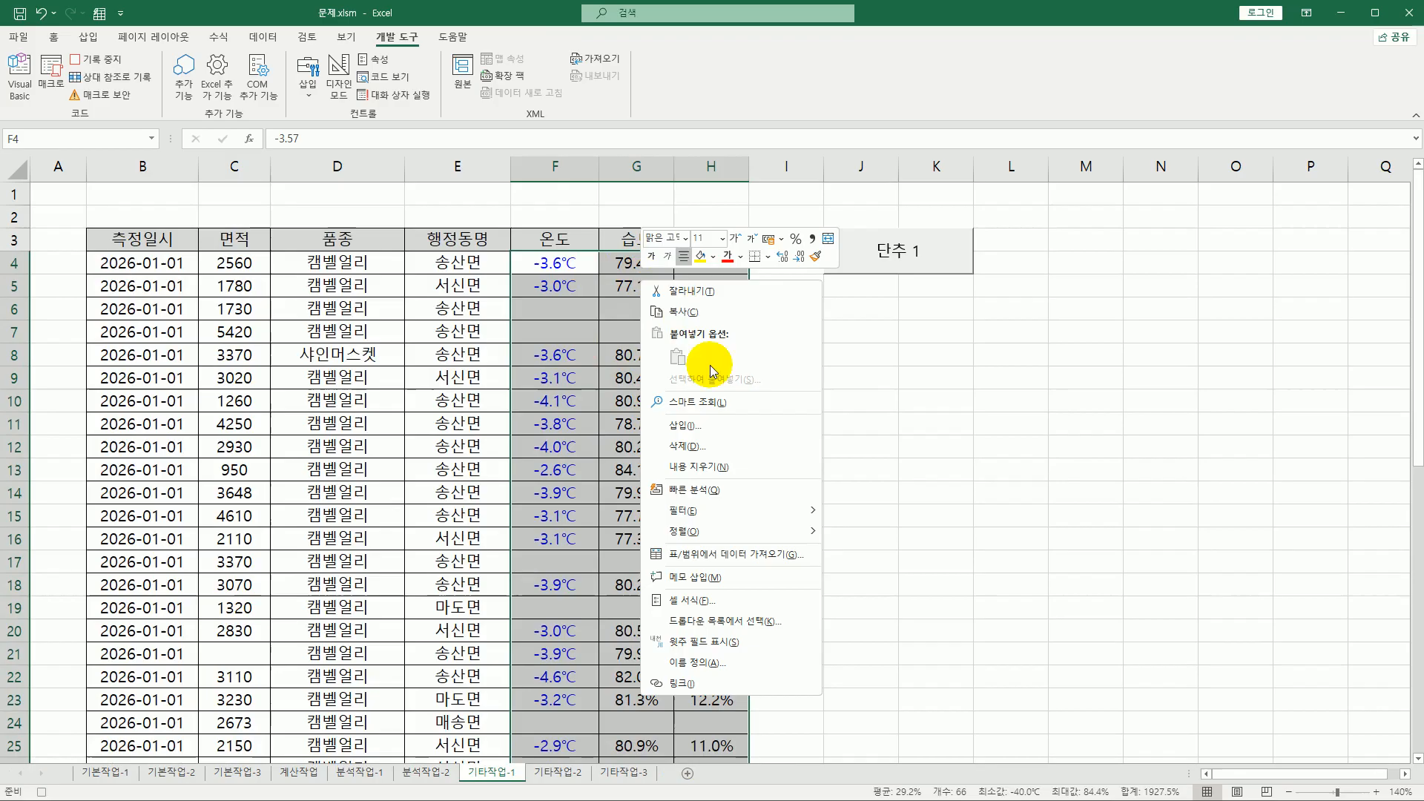
left_click(721, 599)
left_click_drag(723, 397, 804, 261)
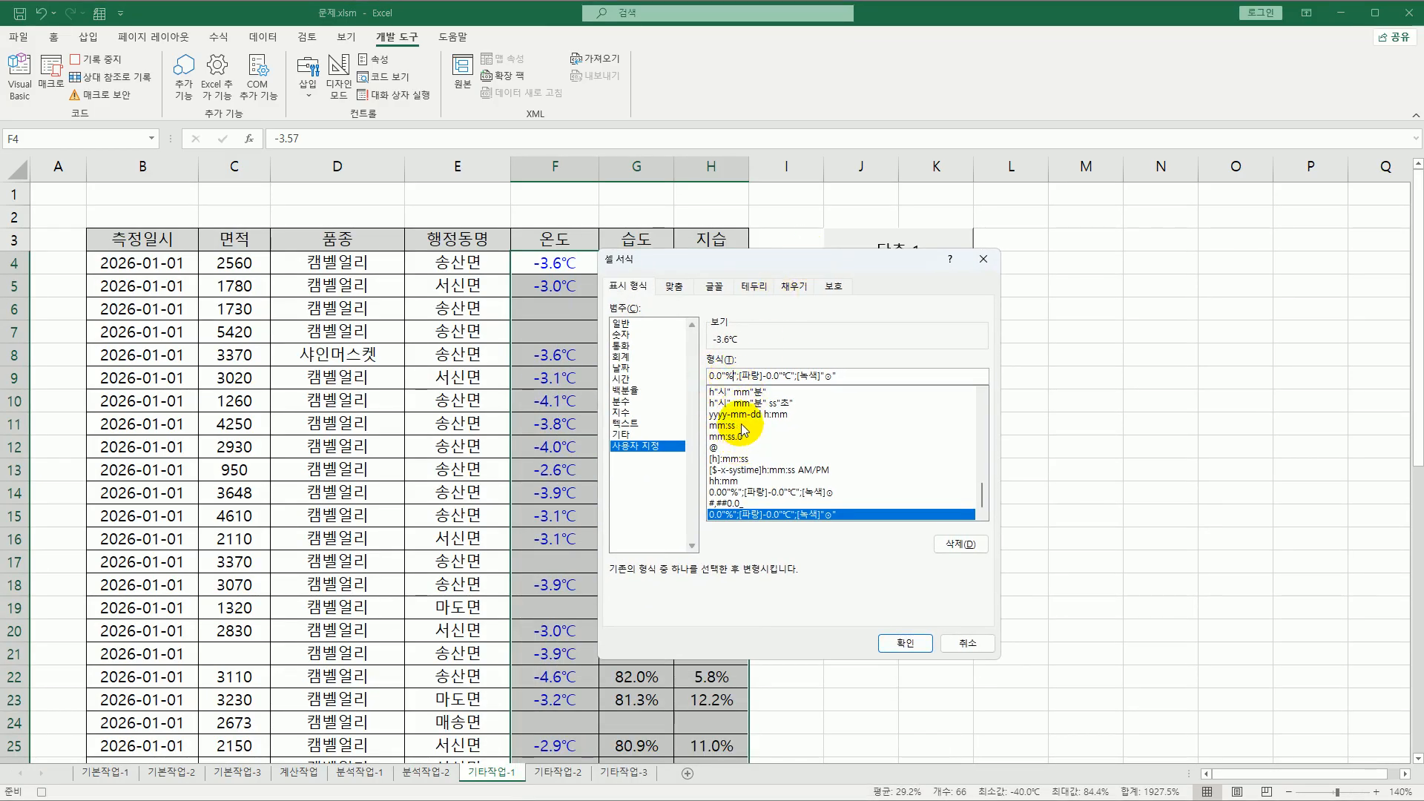
left_click(846, 383)
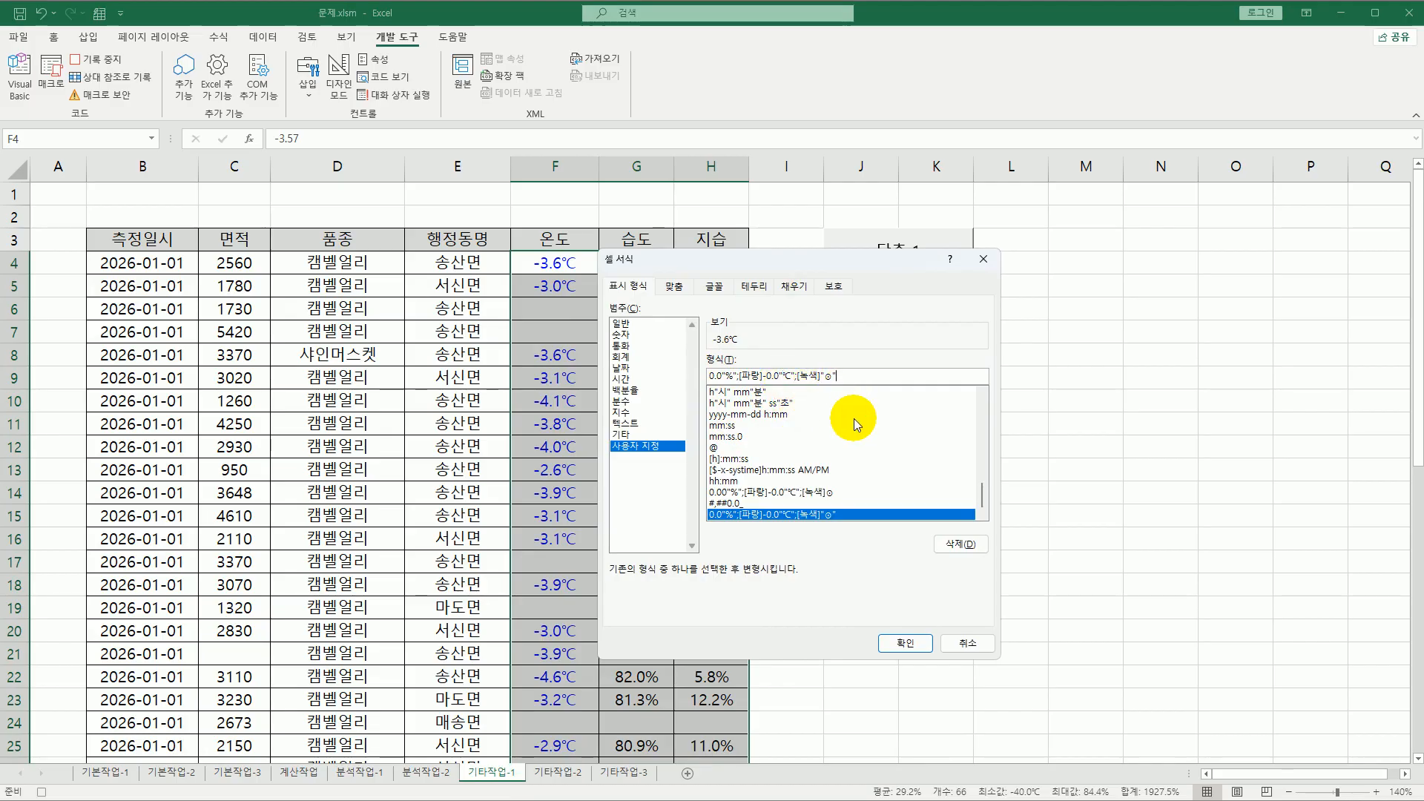
type(";")
key("BackSpace")
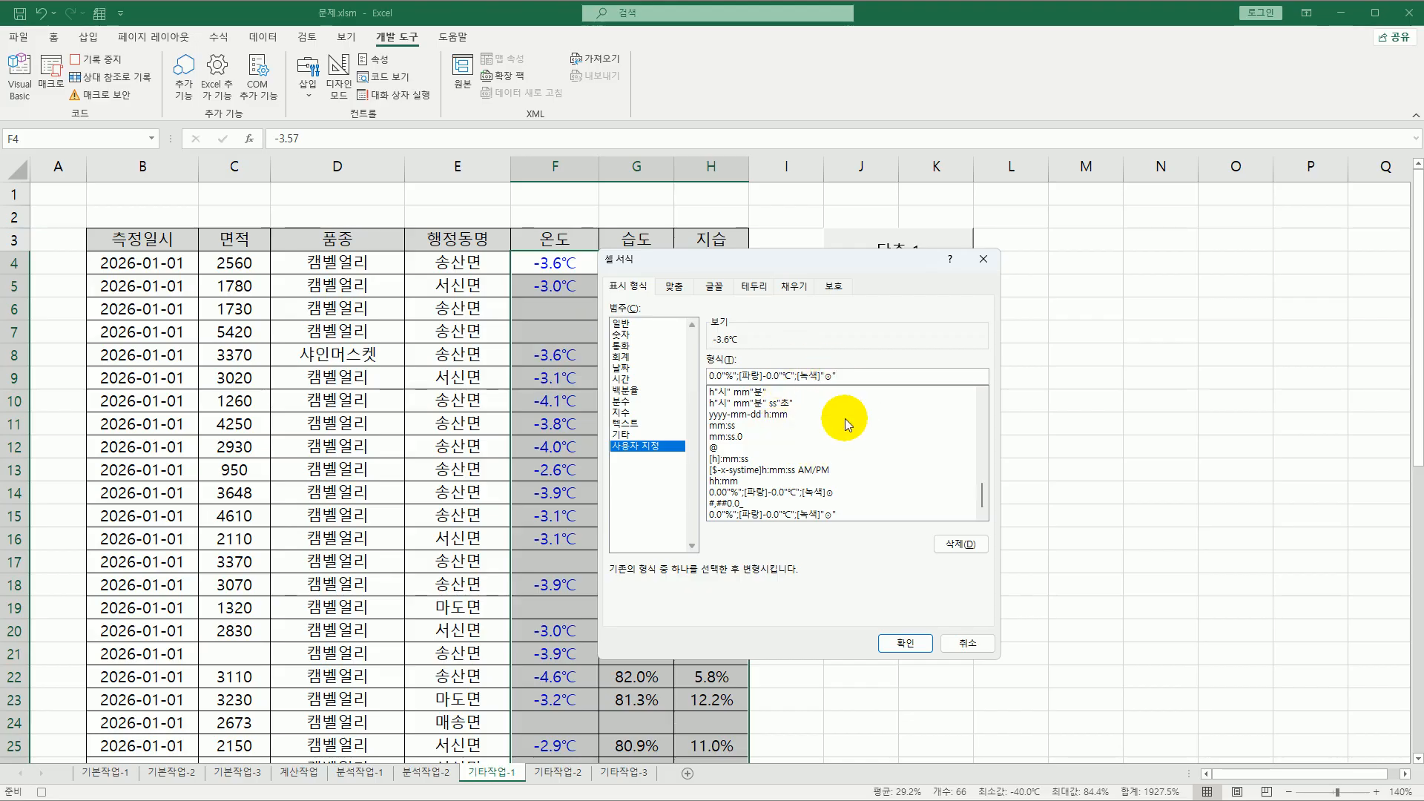
left_click(890, 642)
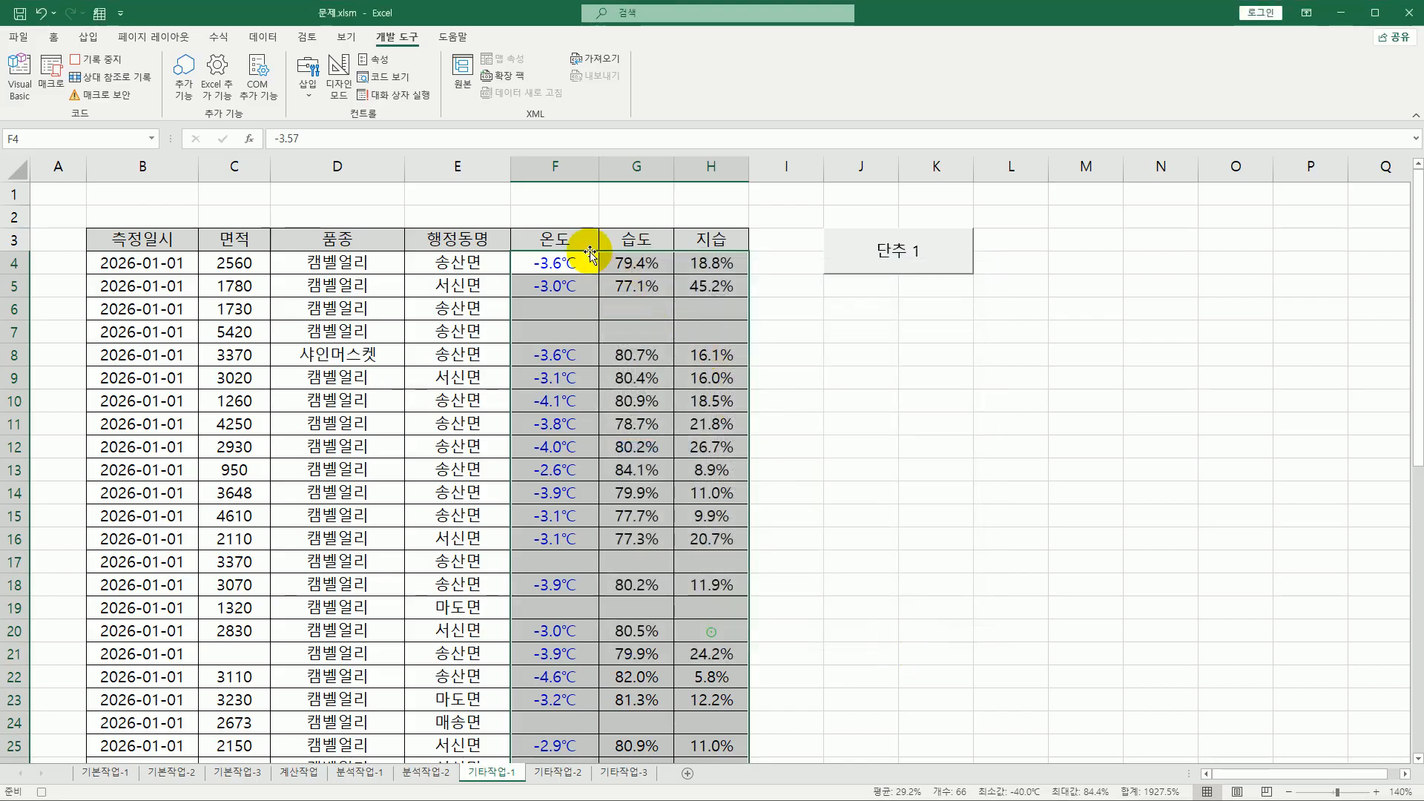
- Stop recording the macro and label its button over J3:K4 서식적용
left_click(577, 264)
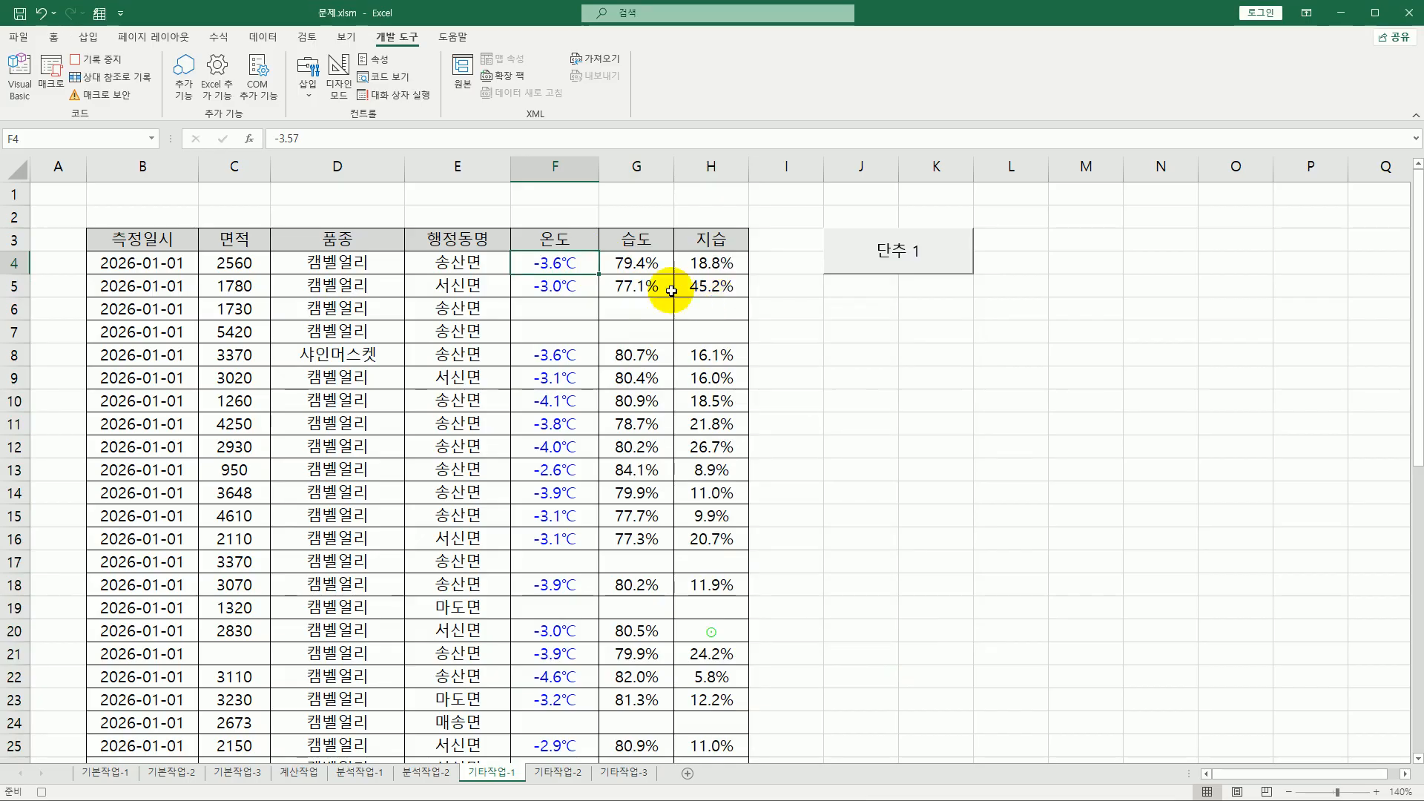
left_click(86, 59)
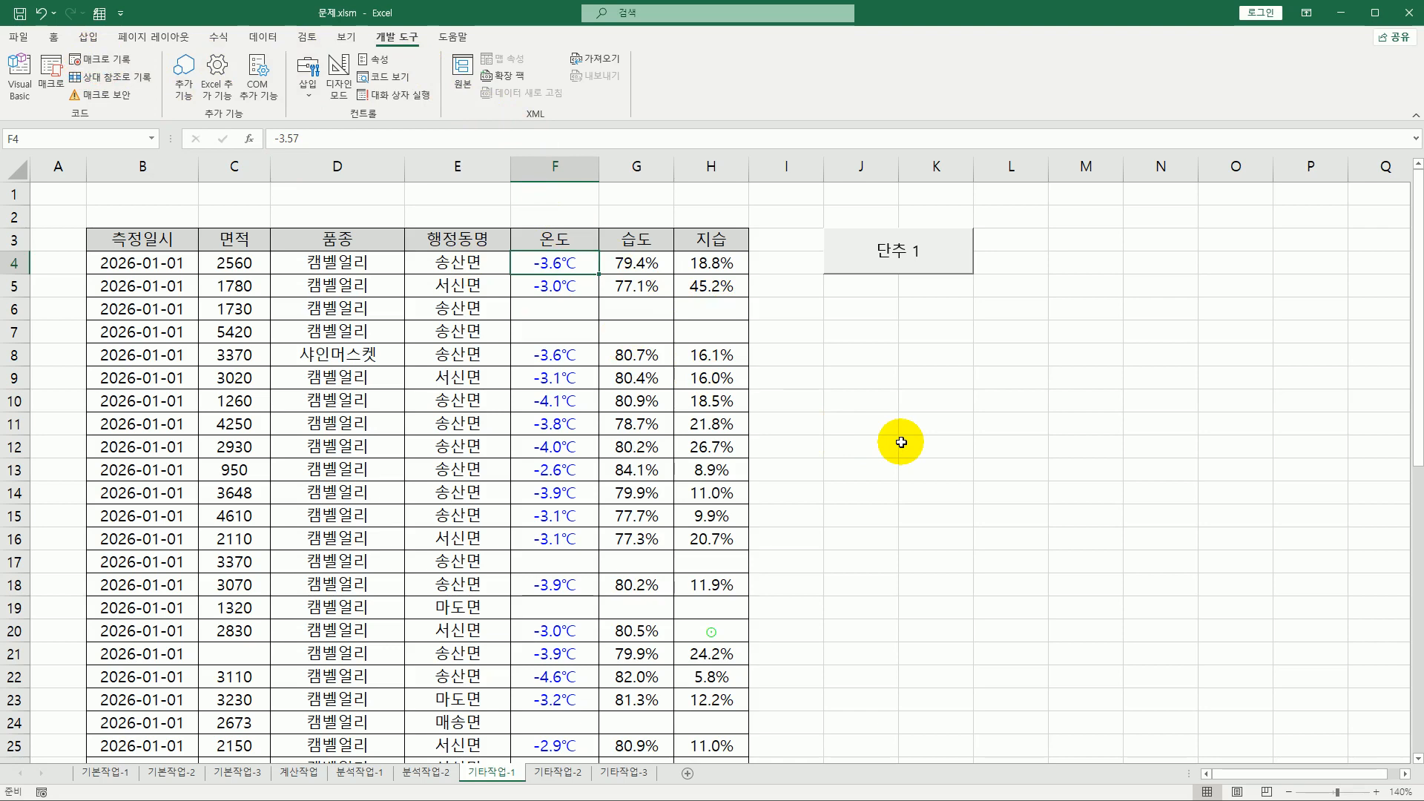
right_click(917, 258)
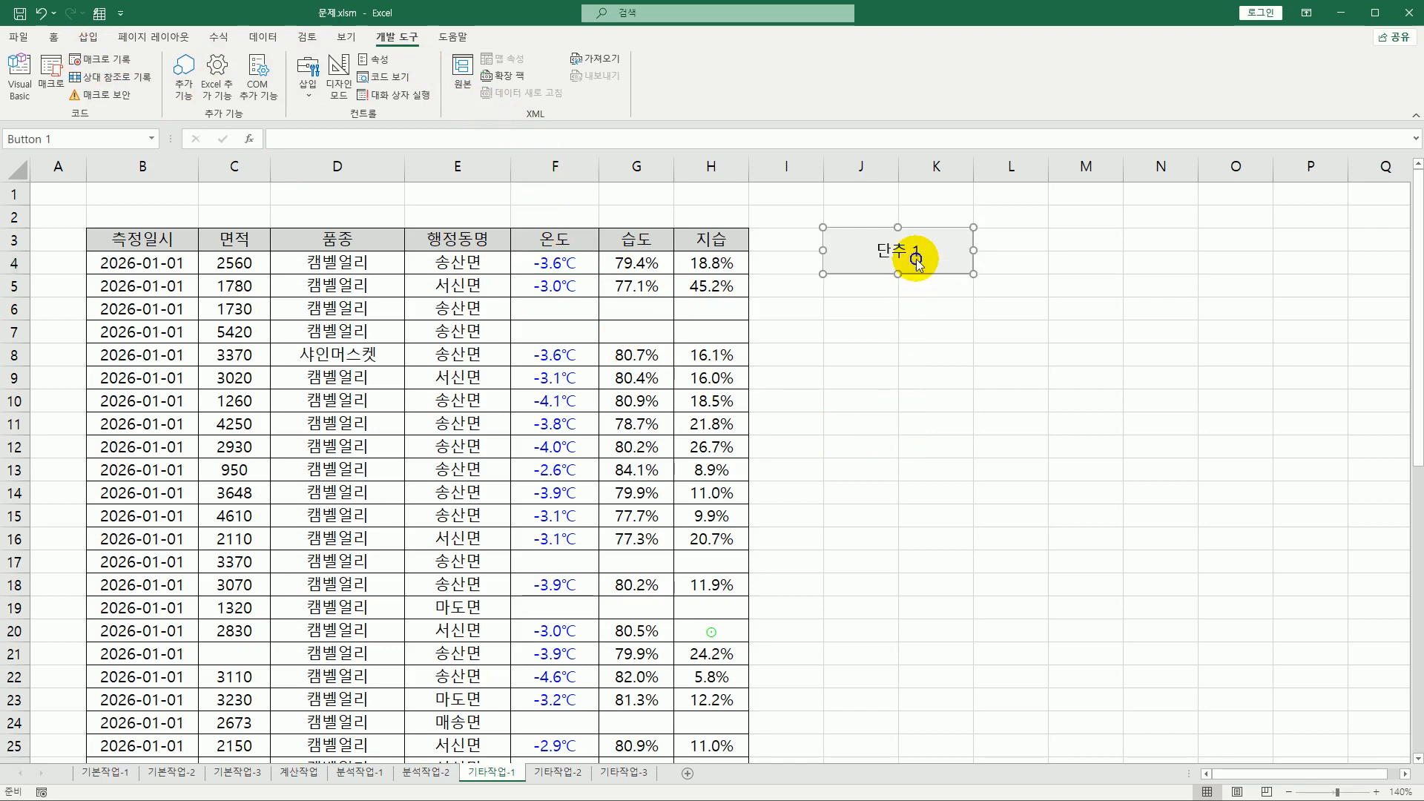
left_click(1000, 340)
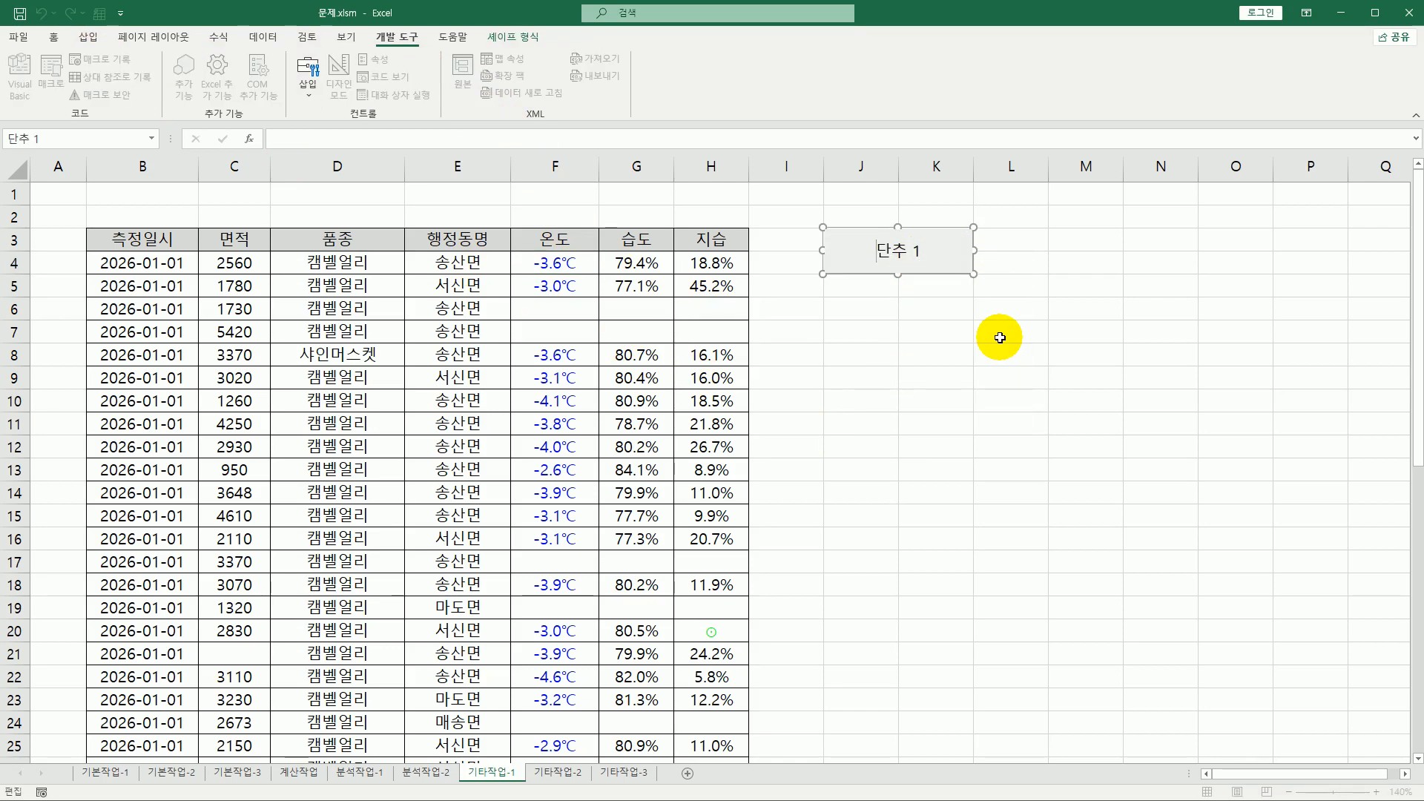
key("ctrl+a")
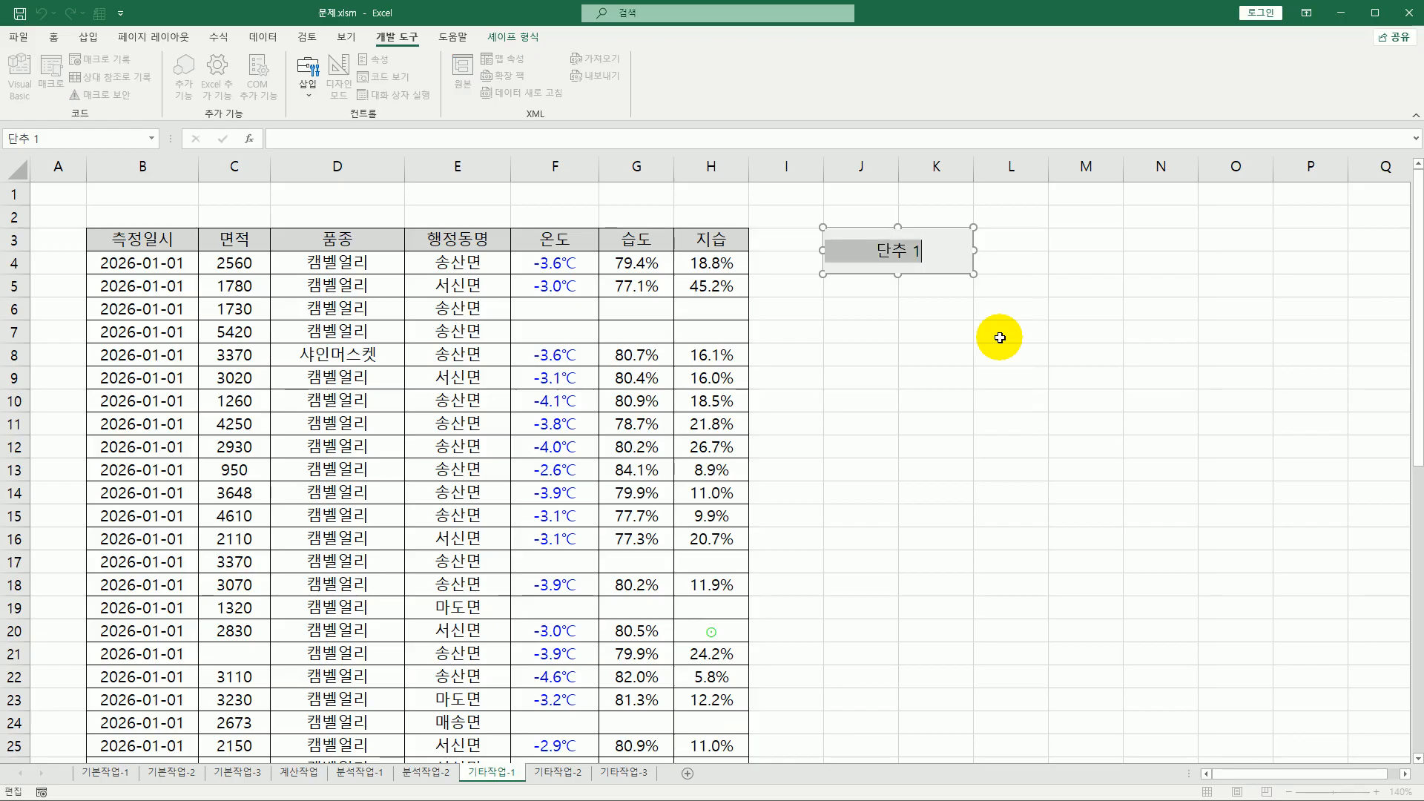
type("서식적용")
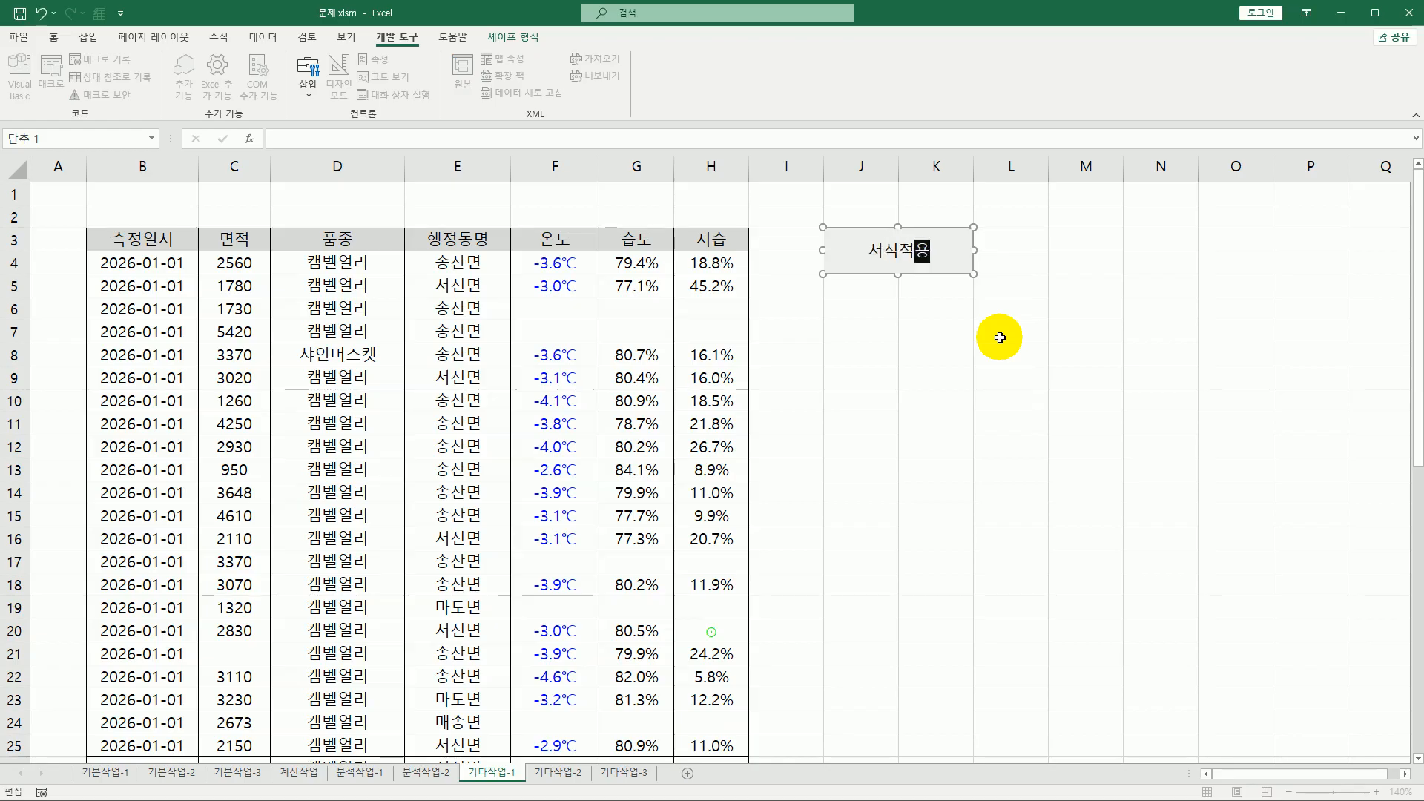
left_click(1011, 373)
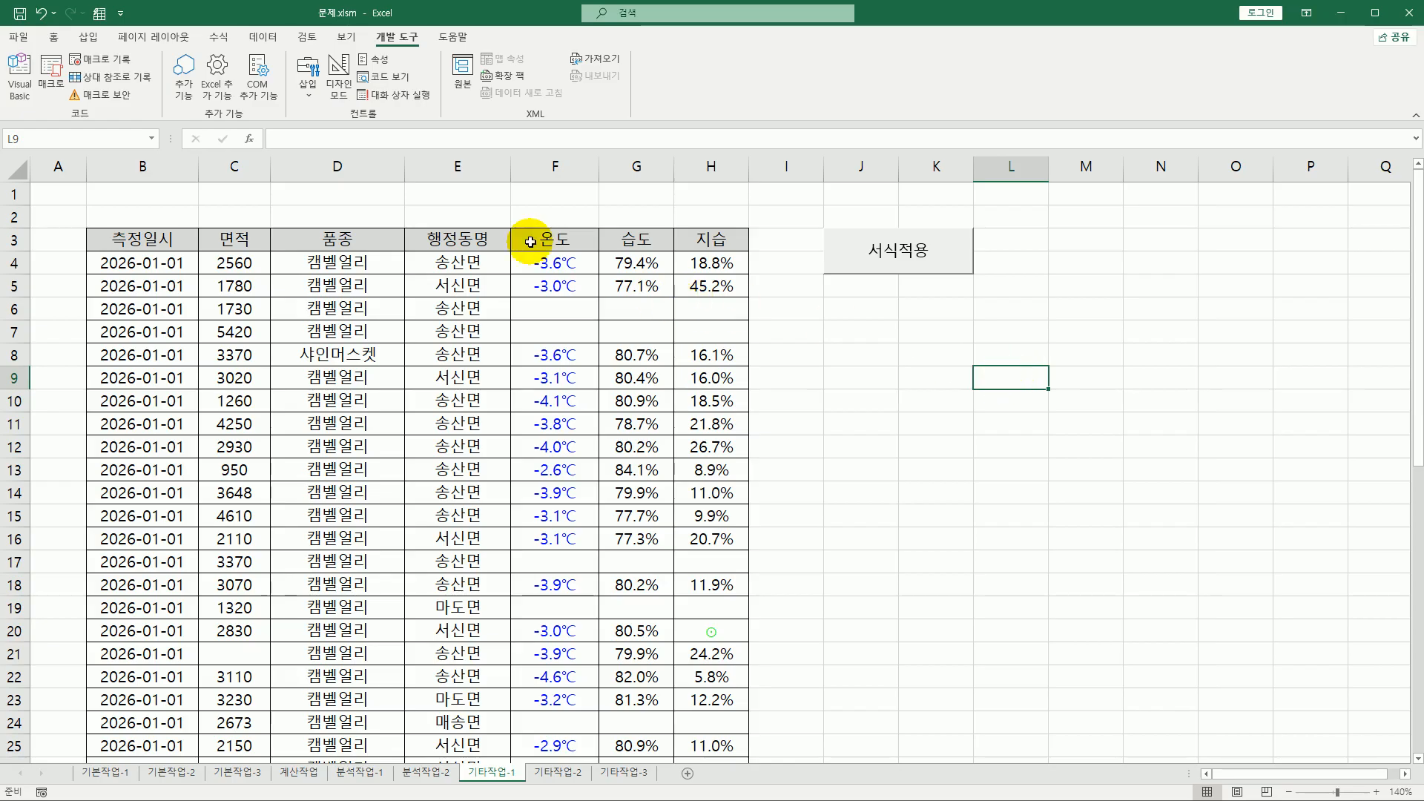
- Place a second form control button over J6:K7 and start recording a macro named 서식해제 for it
left_click(307, 80)
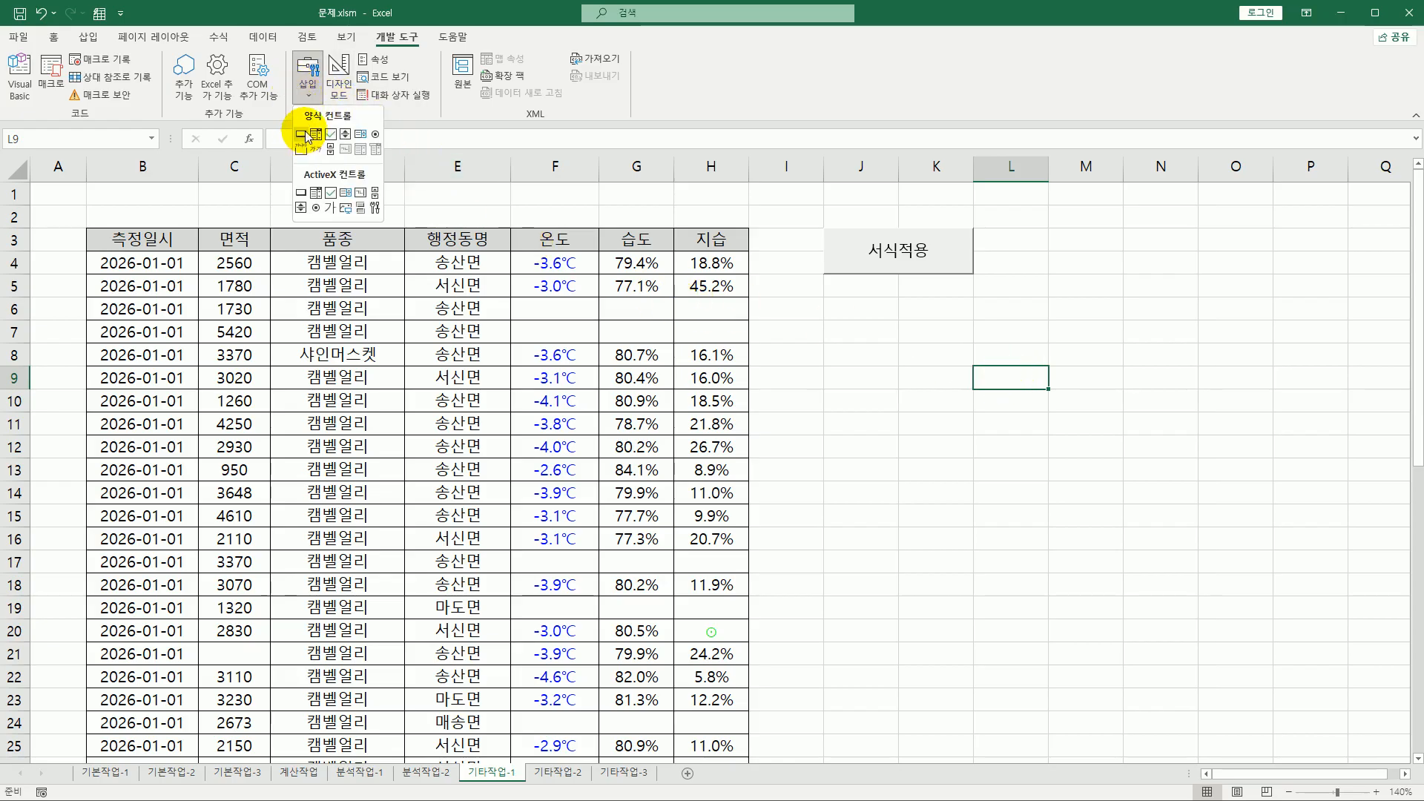
left_click(300, 133)
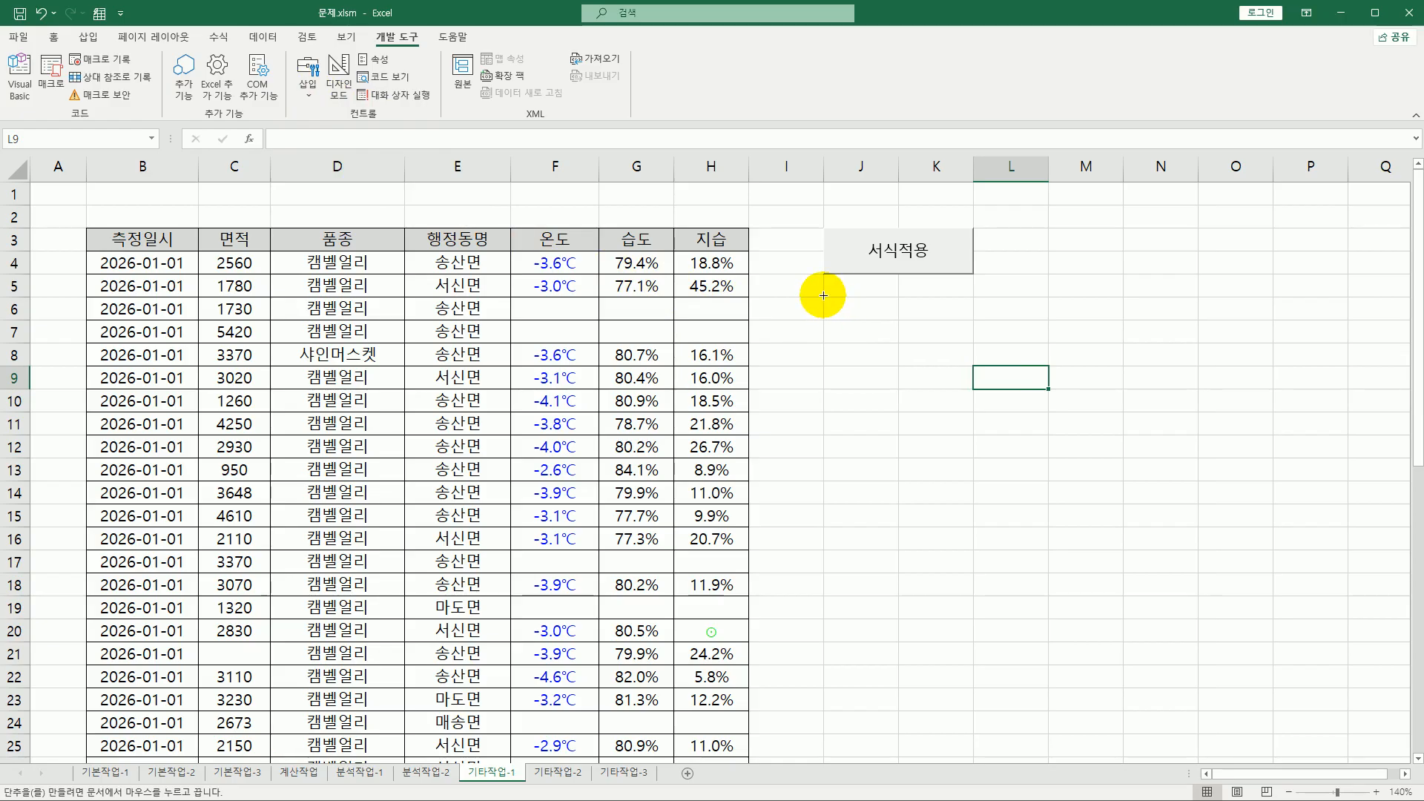
left_click_drag(823, 297, 948, 336)
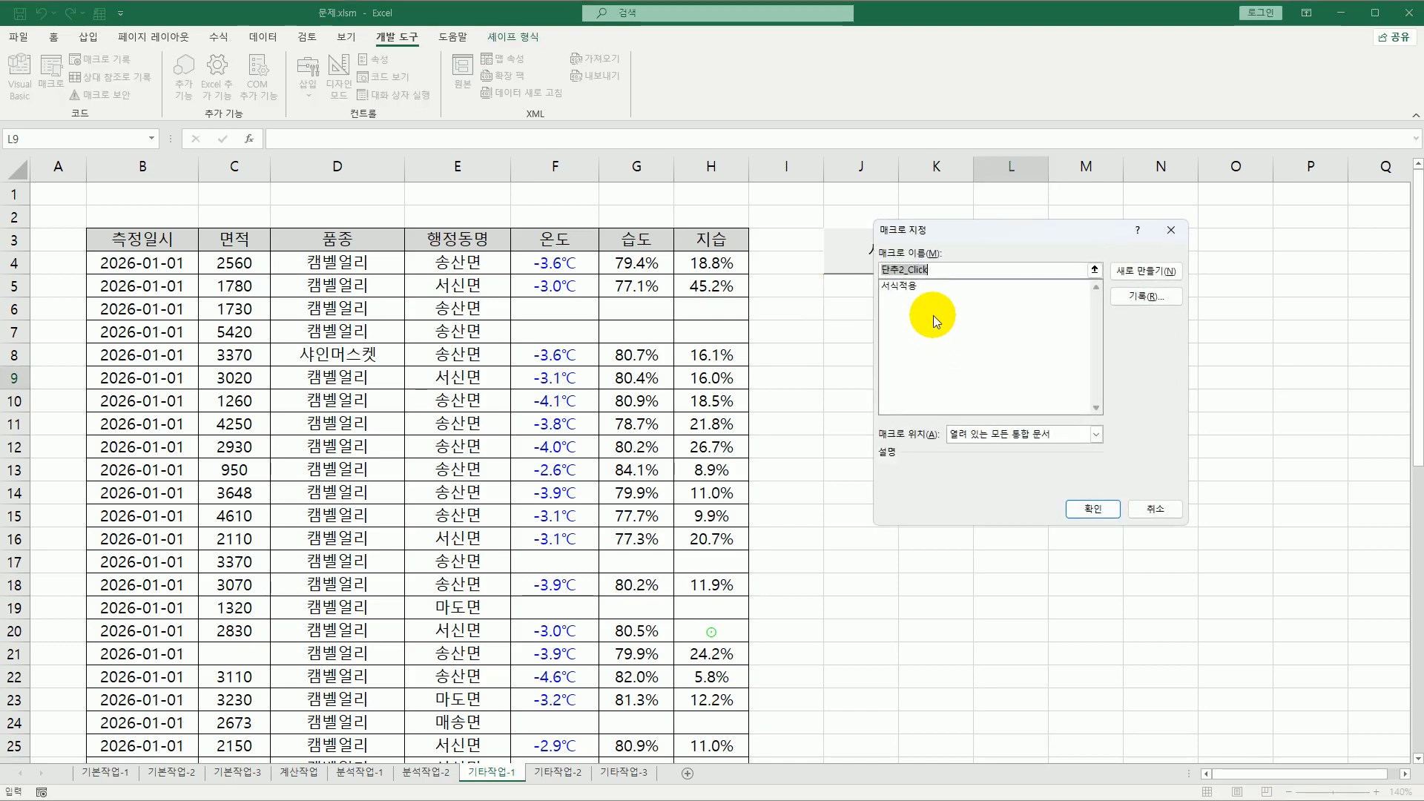
type("서식해제")
left_click(1142, 297)
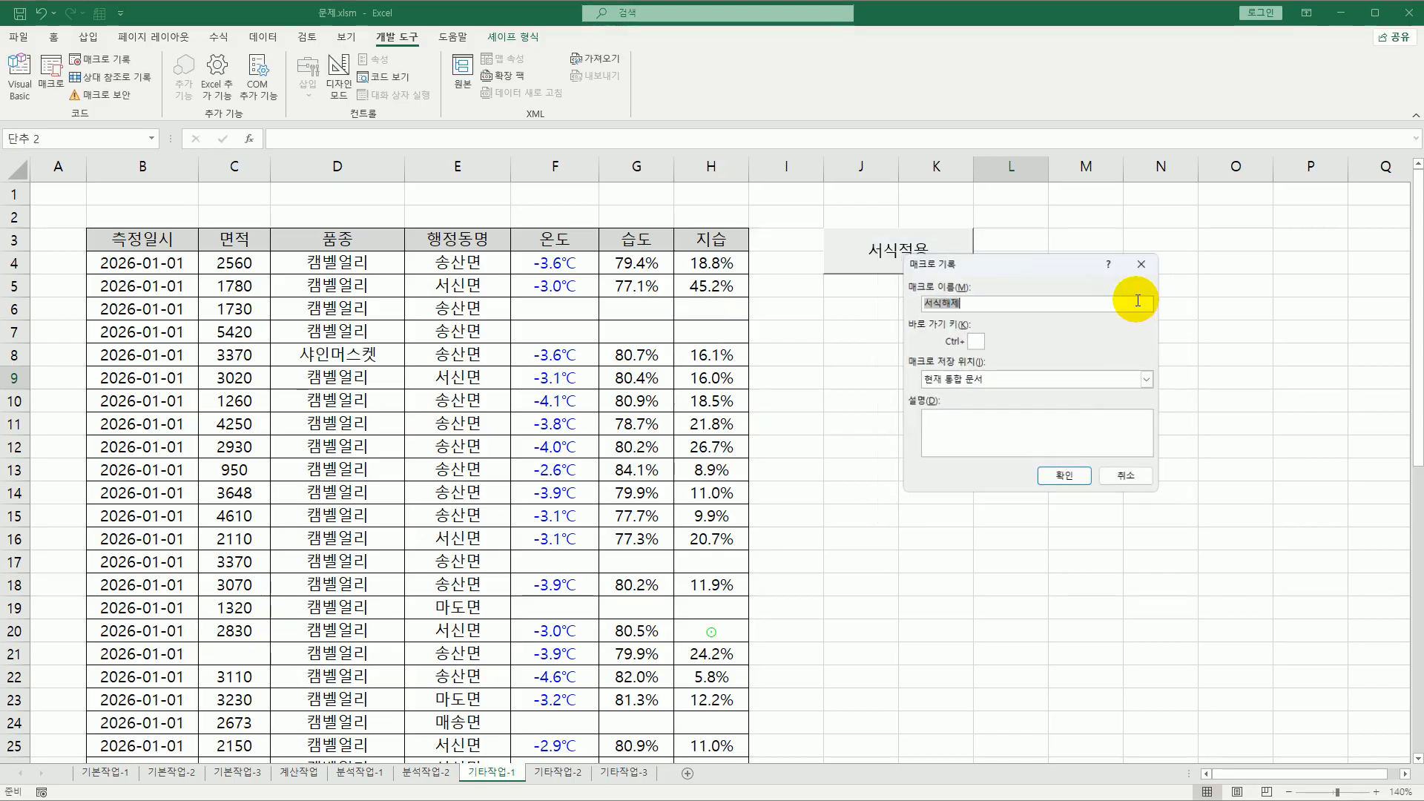
left_click(1062, 475)
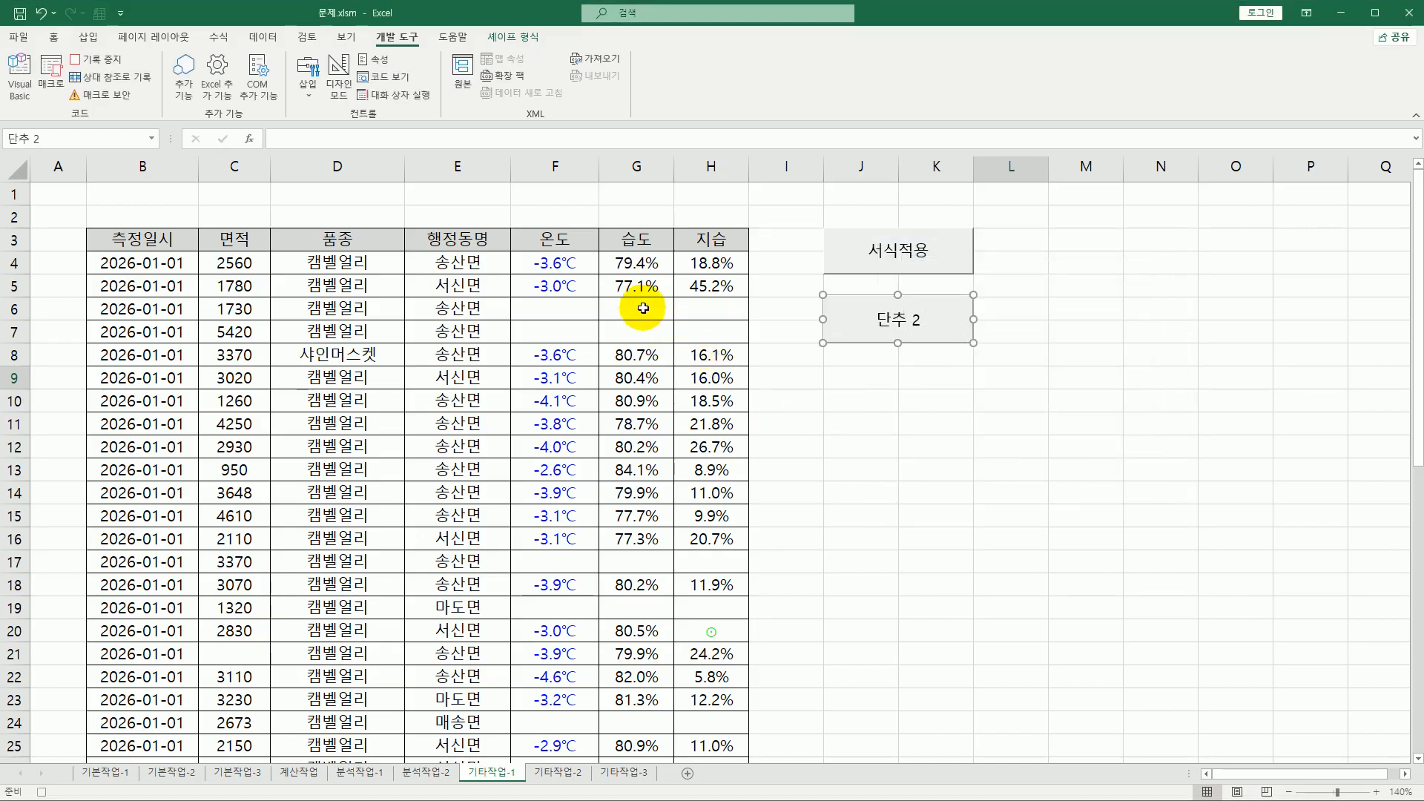
- Set the number format of F4:H33 to 일반 as the macro's recorded action, and stop recording
left_click_drag(586, 263, 695, 725)
scroll(652, 488, "up", 3)
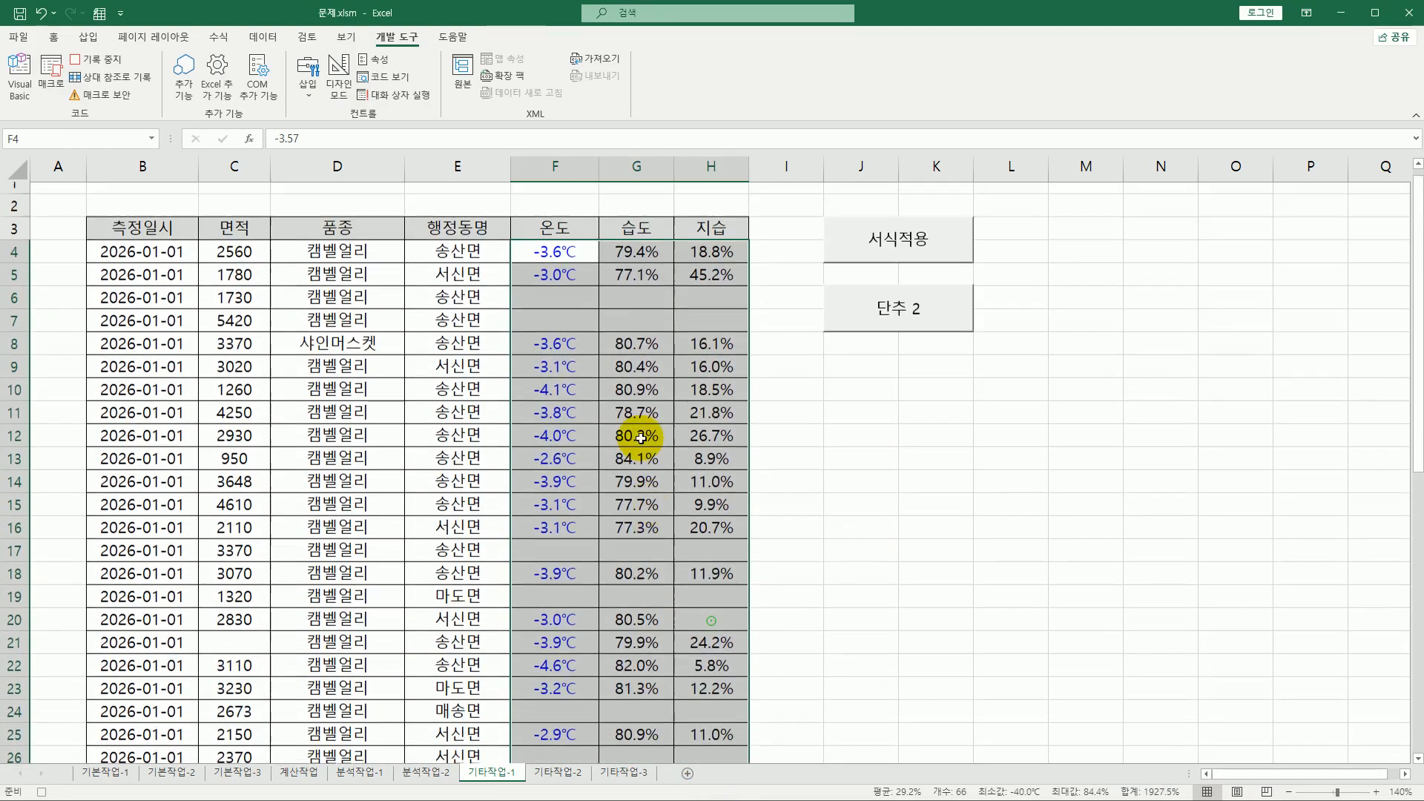
right_click(645, 276)
left_click(757, 596)
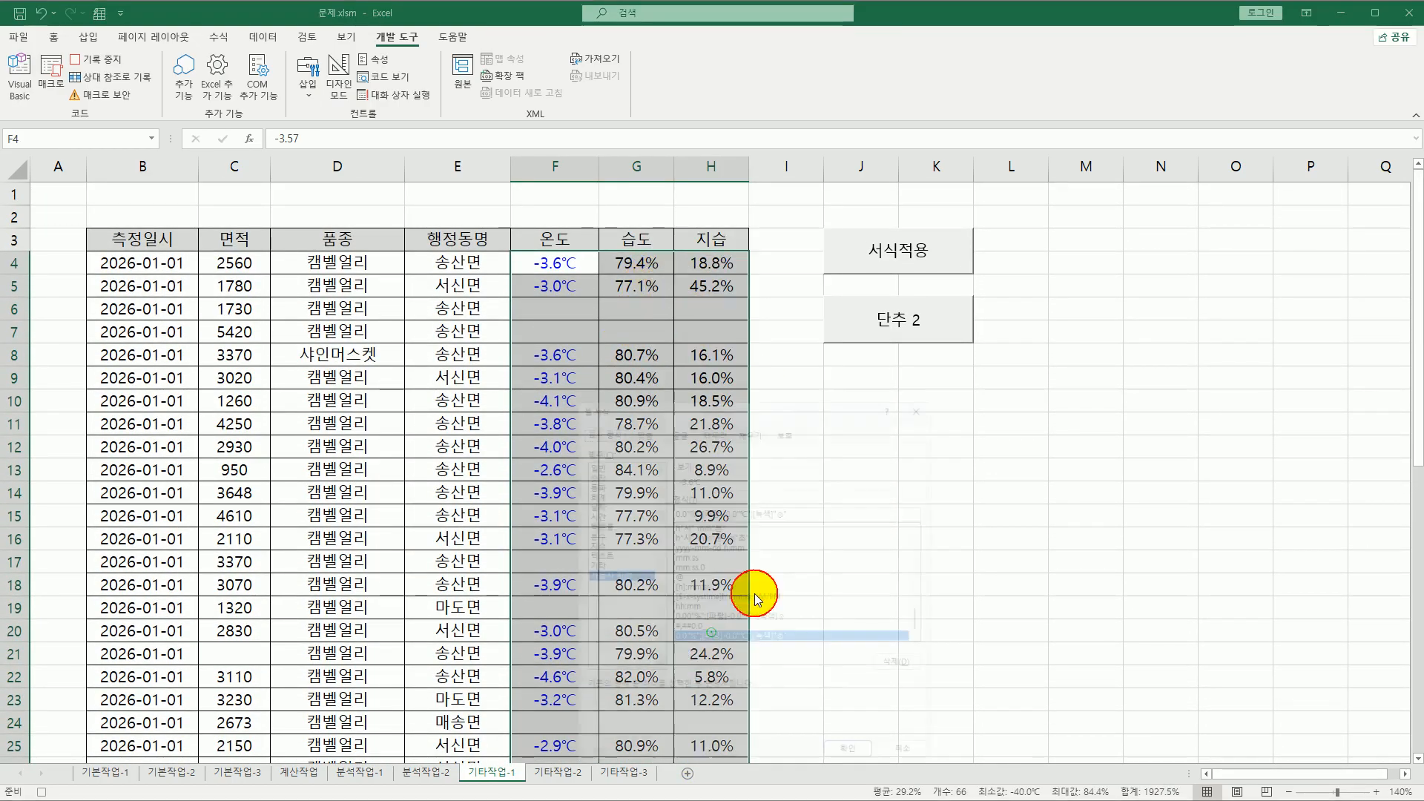
left_click_drag(728, 299, 634, 217)
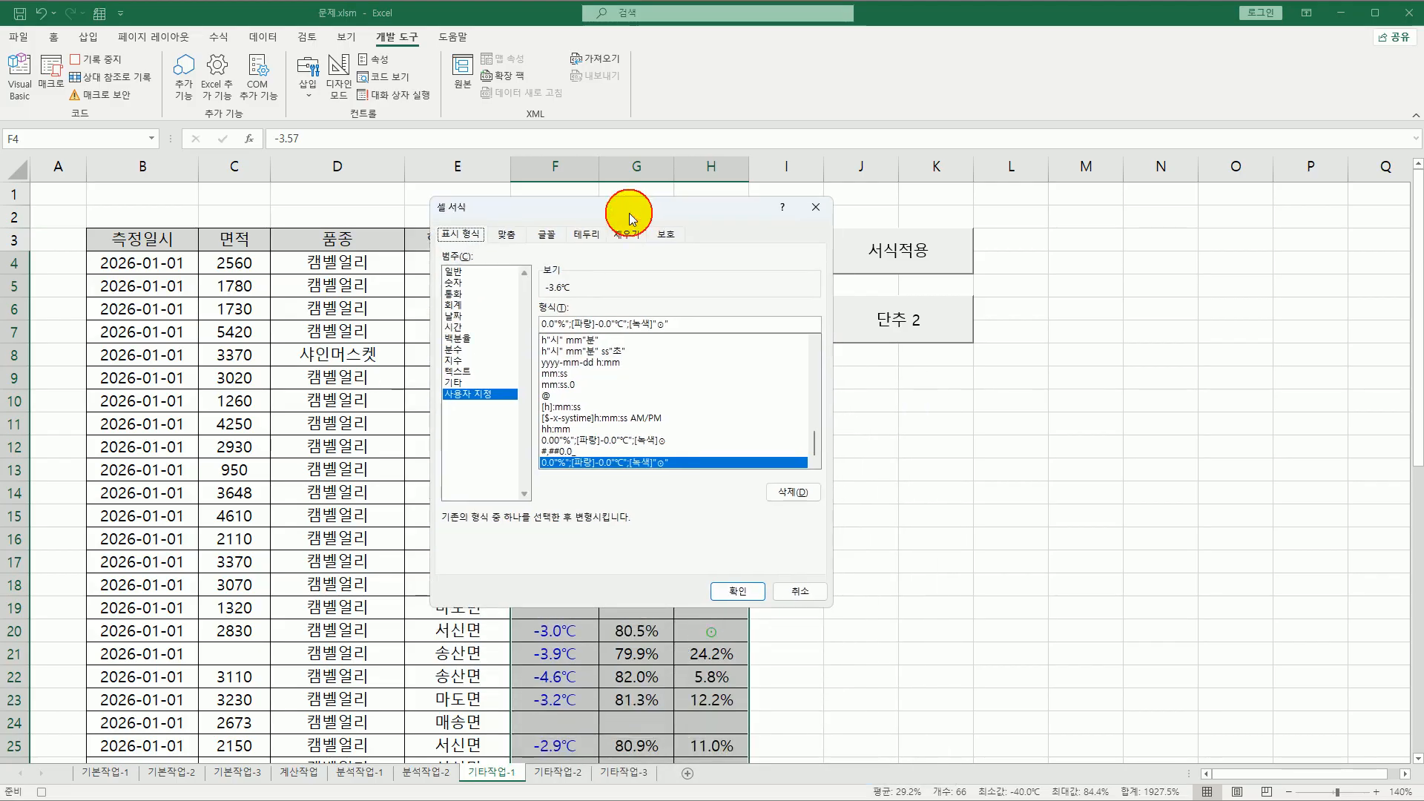
left_click(456, 271)
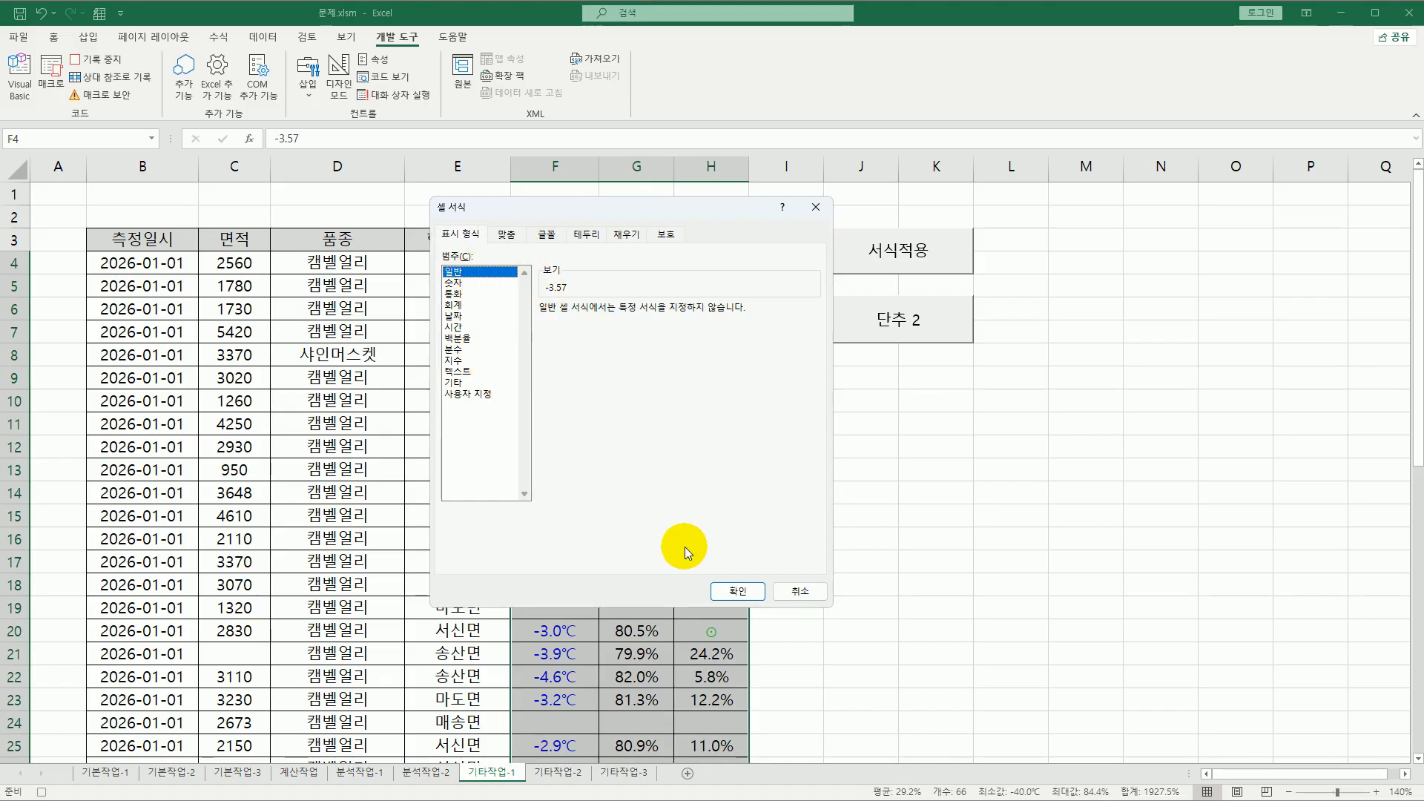
left_click(742, 591)
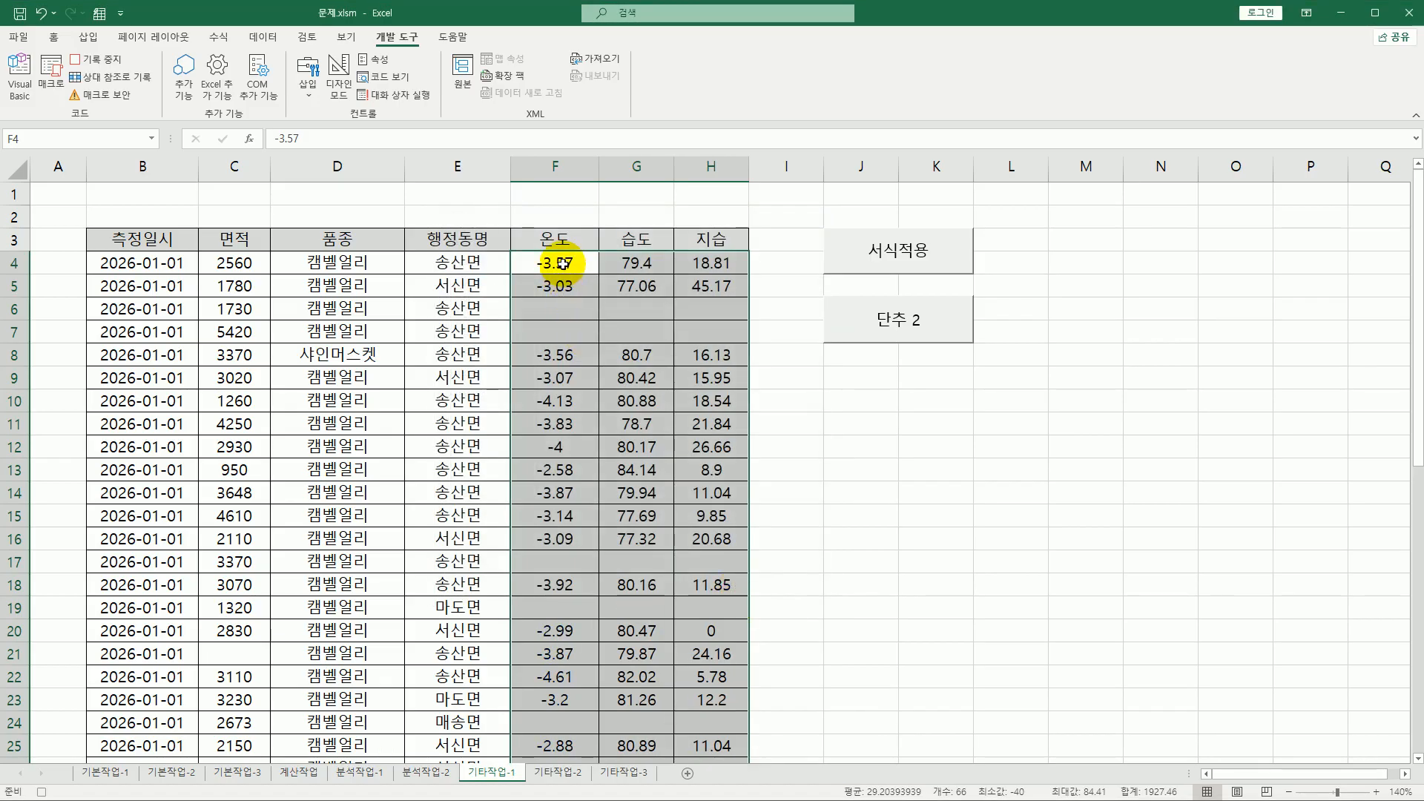
left_click(578, 276)
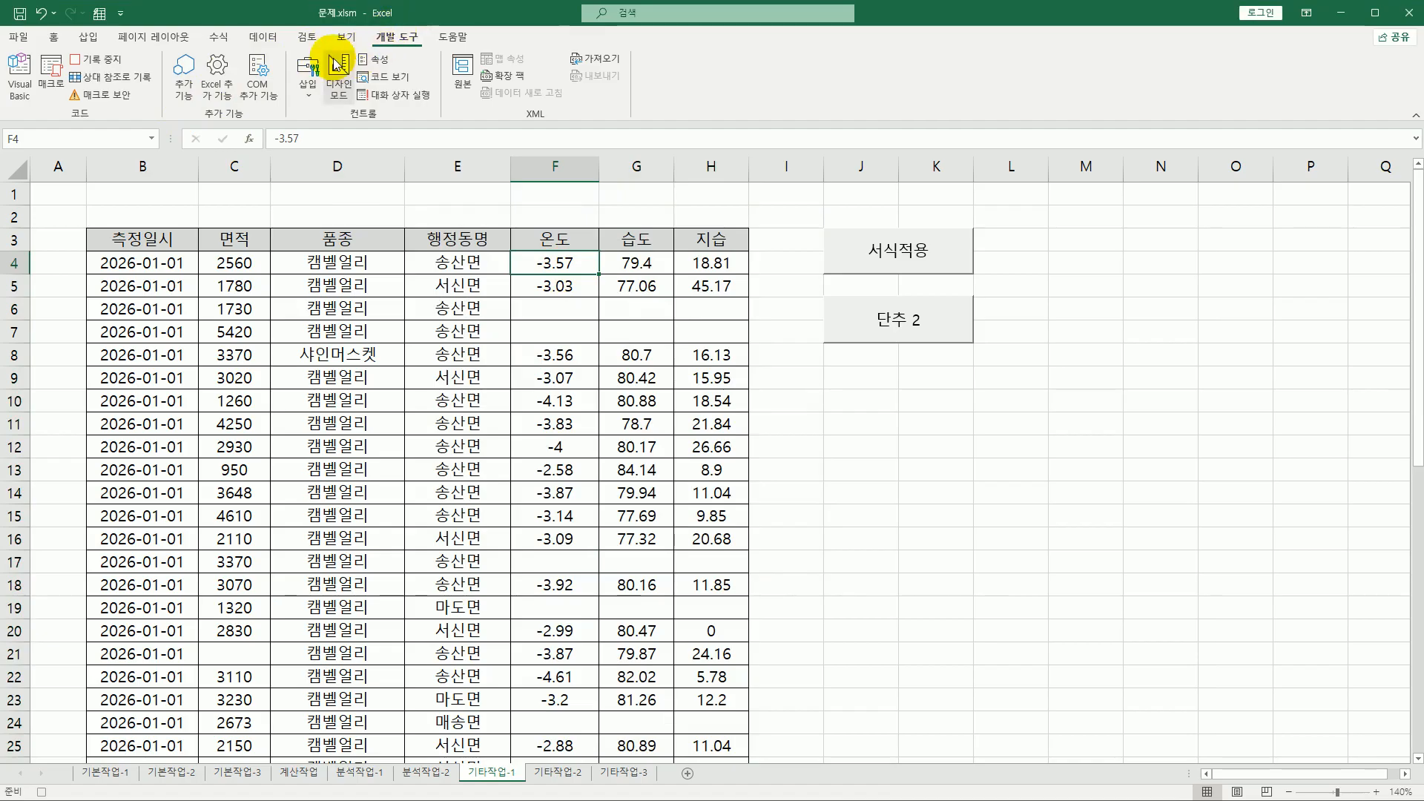
left_click(115, 60)
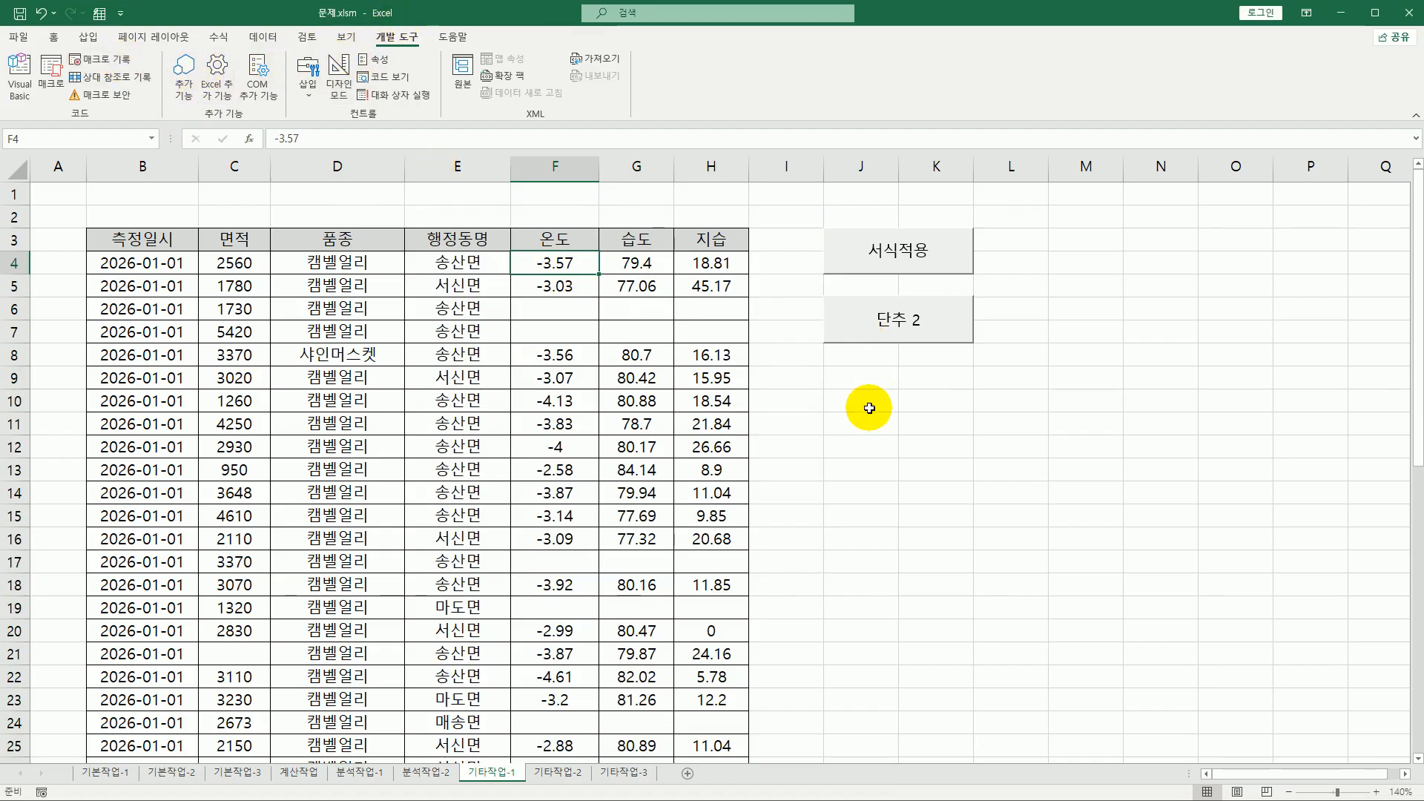
- Label the second button 서식해제
right_click(894, 317)
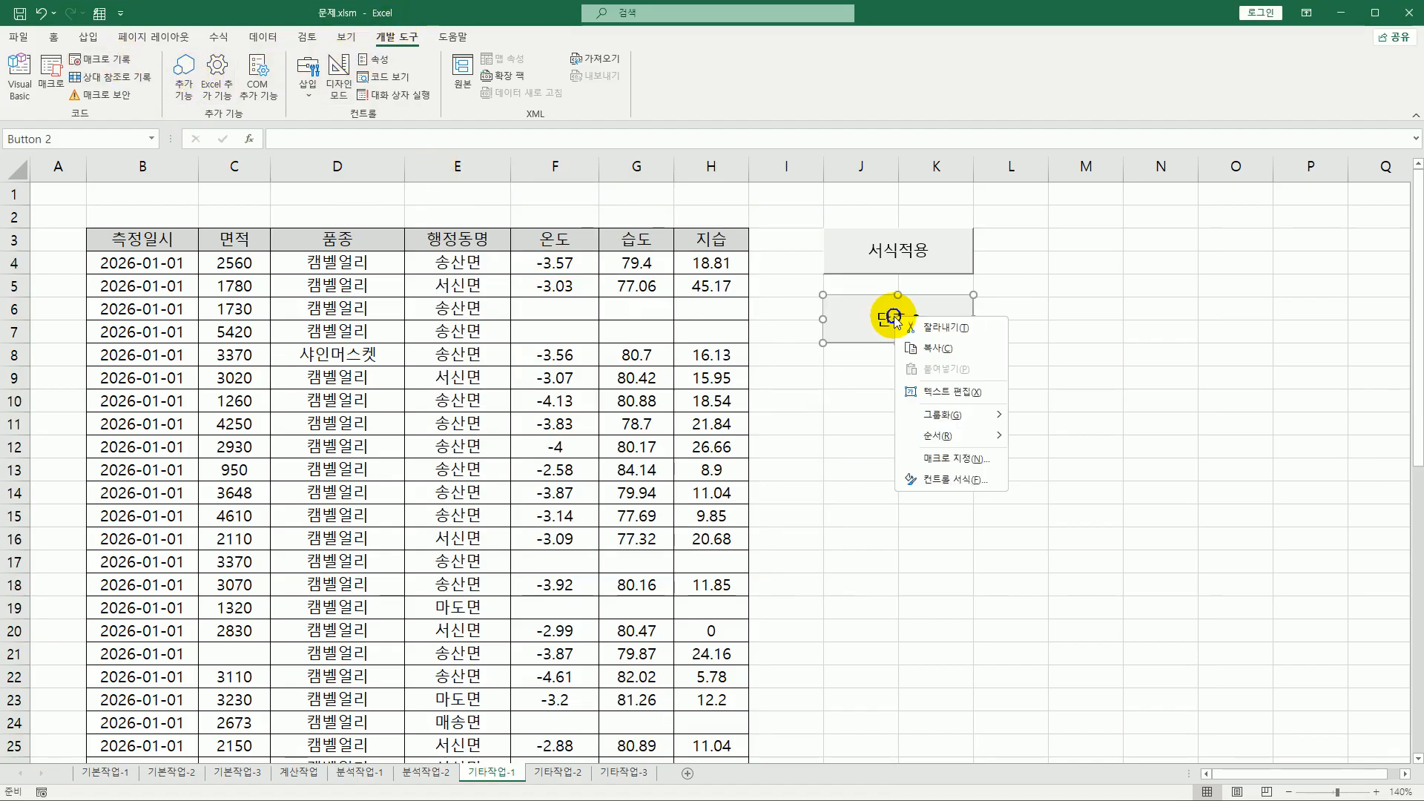
left_click(953, 391)
key("ctrl+a")
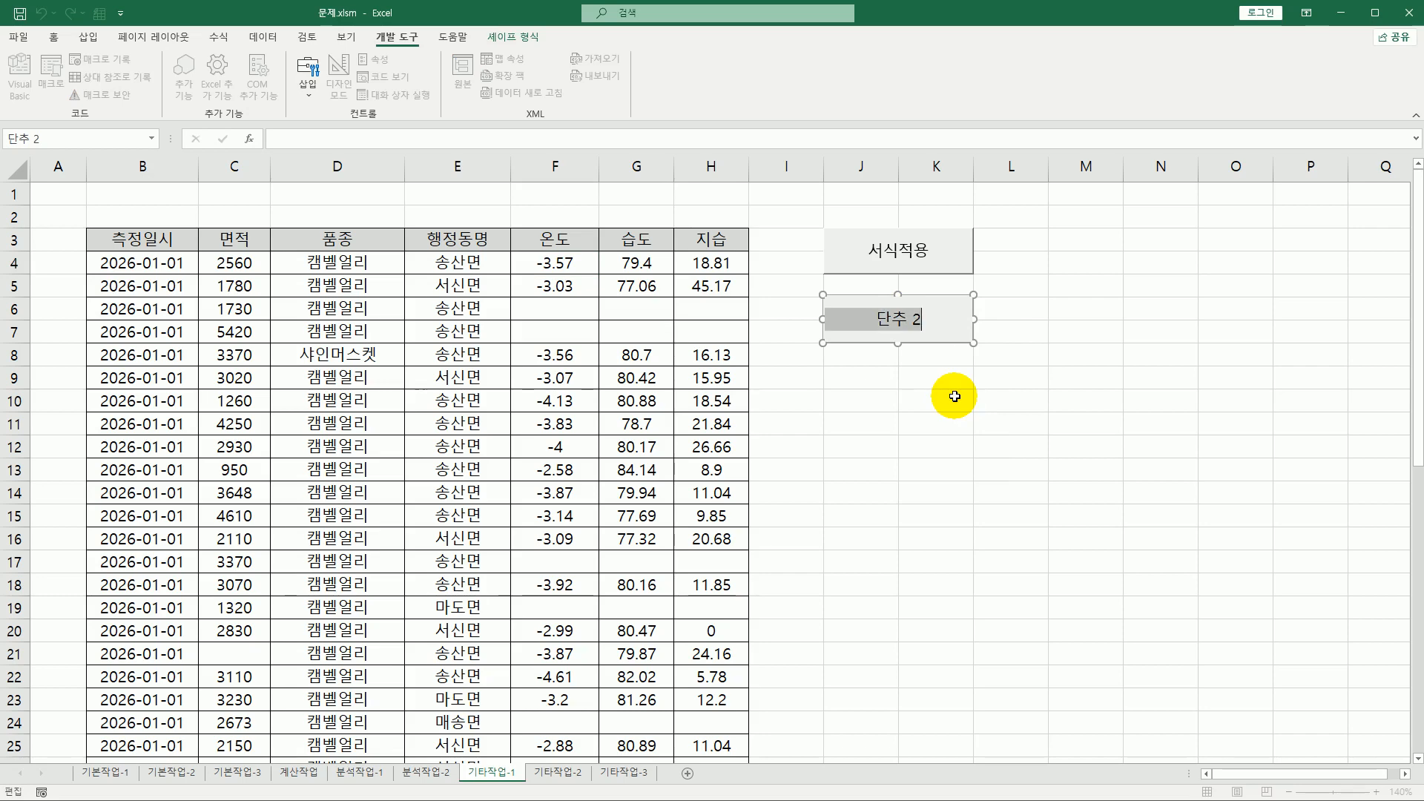
type("서식해제")
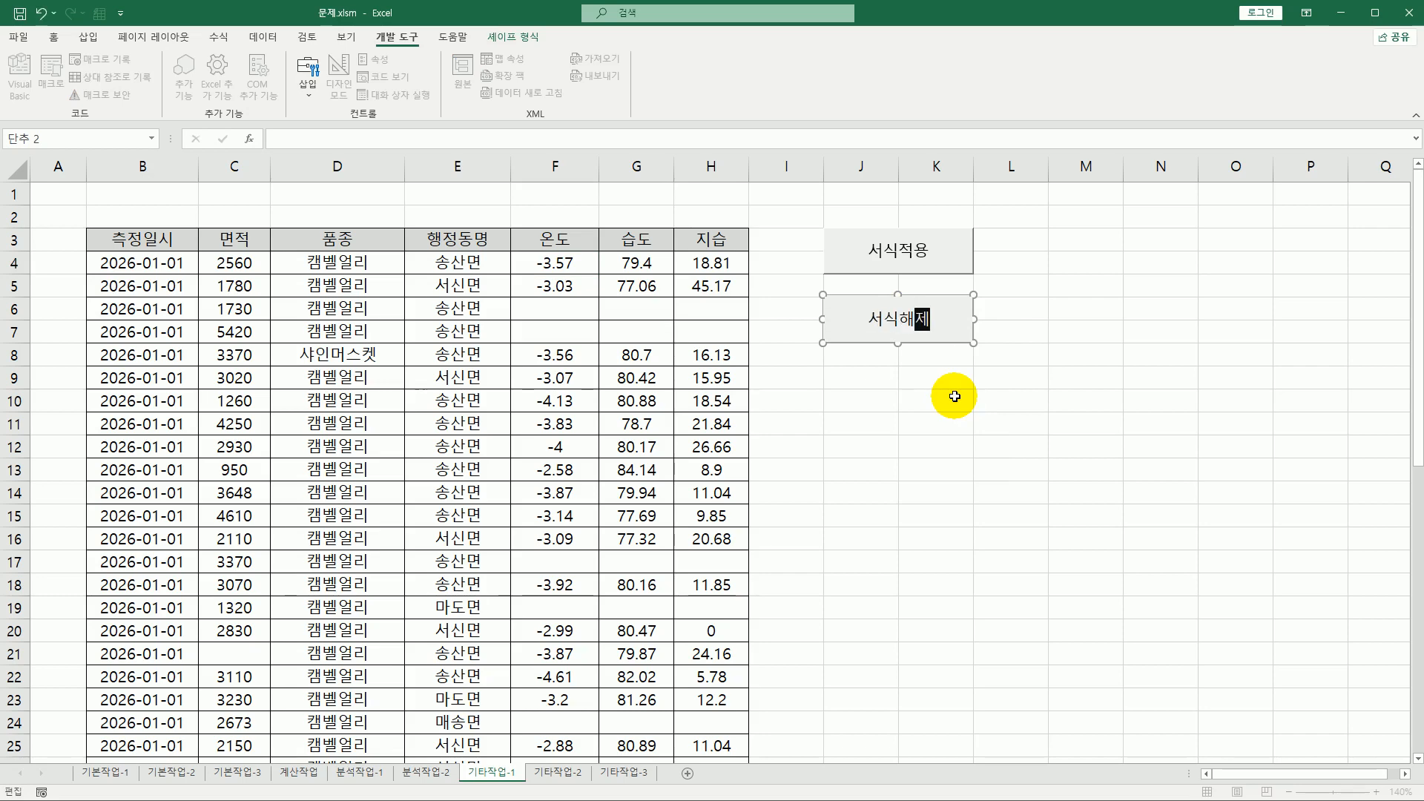
left_click(954, 396)
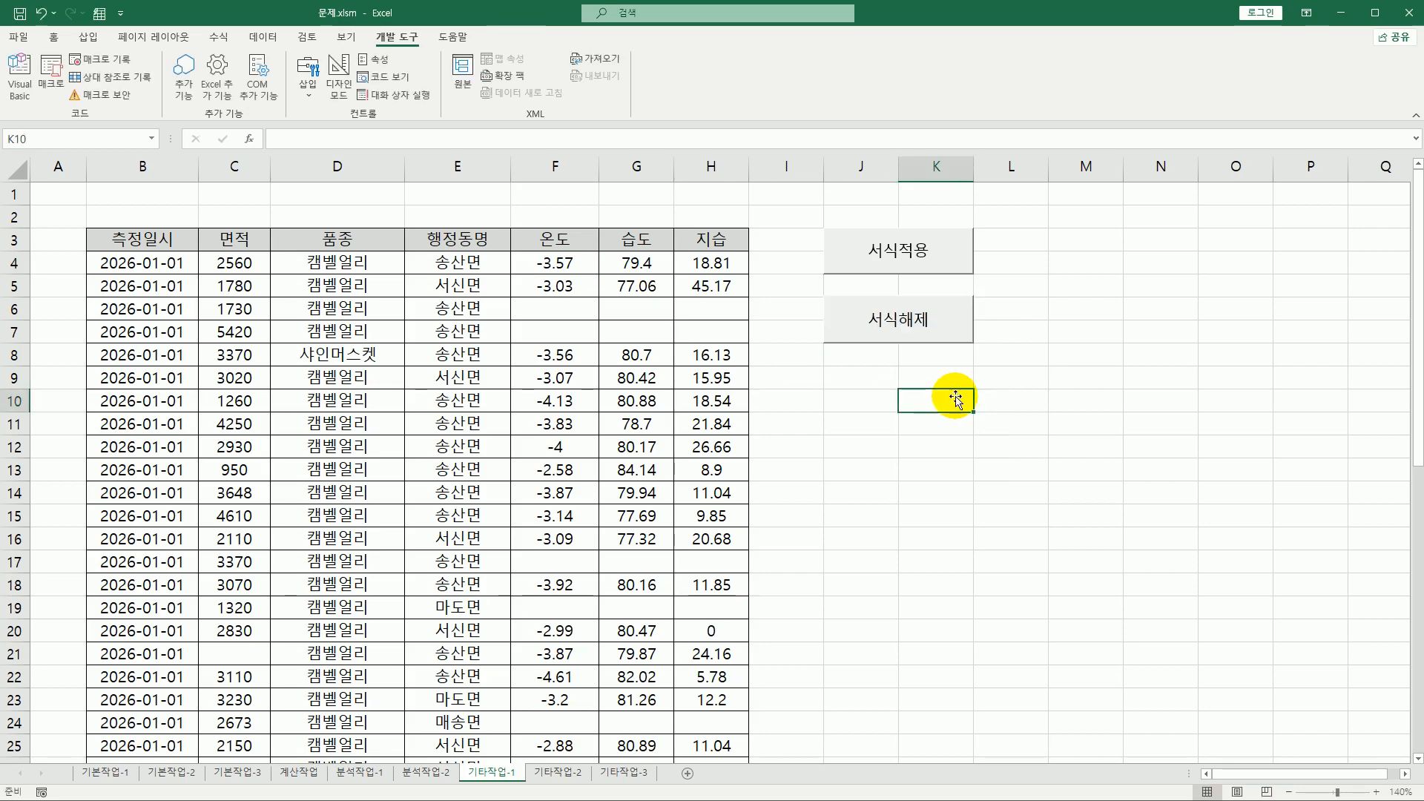
- Test both macro buttons by running 서식적용 followed by 서식해제
left_click(943, 270)
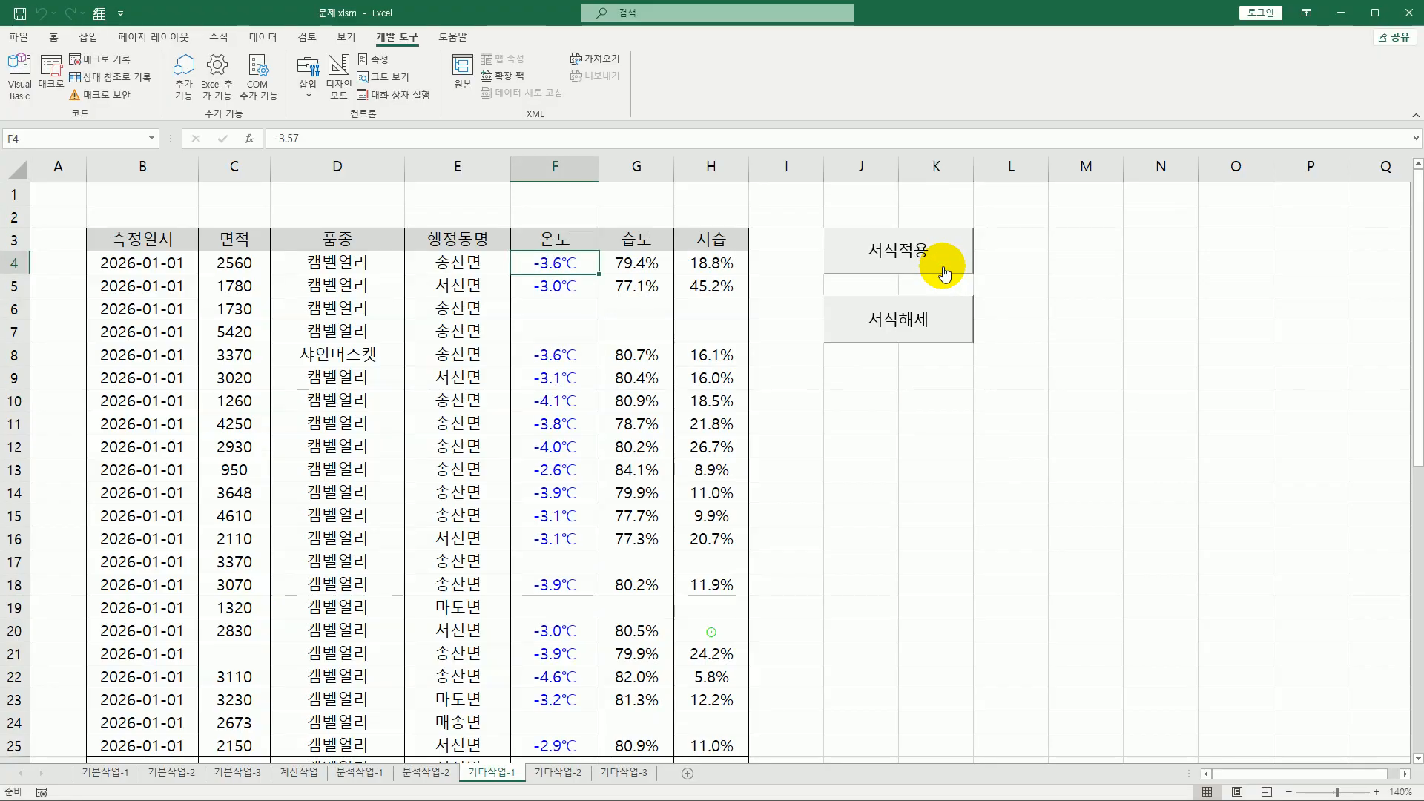
left_click(941, 319)
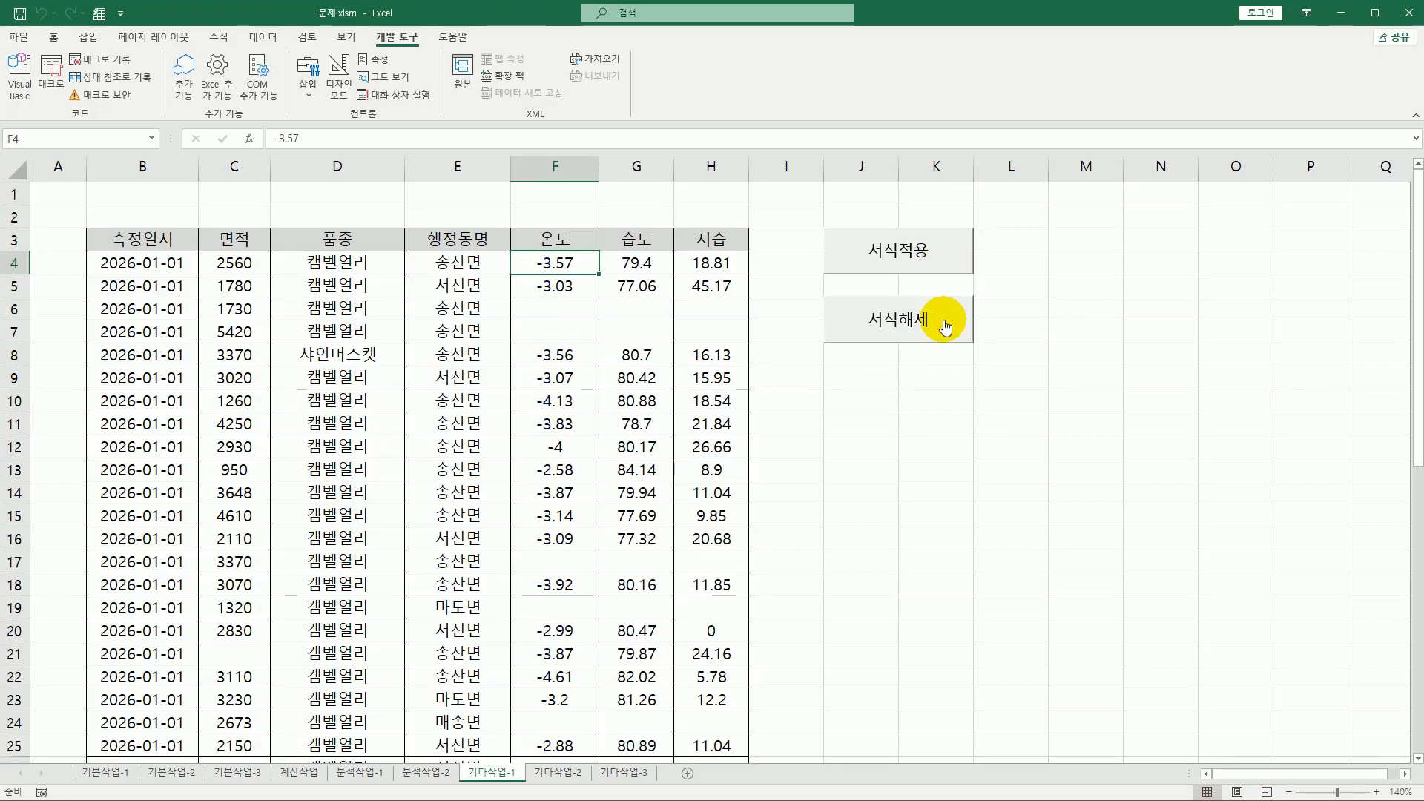
left_click(970, 424)
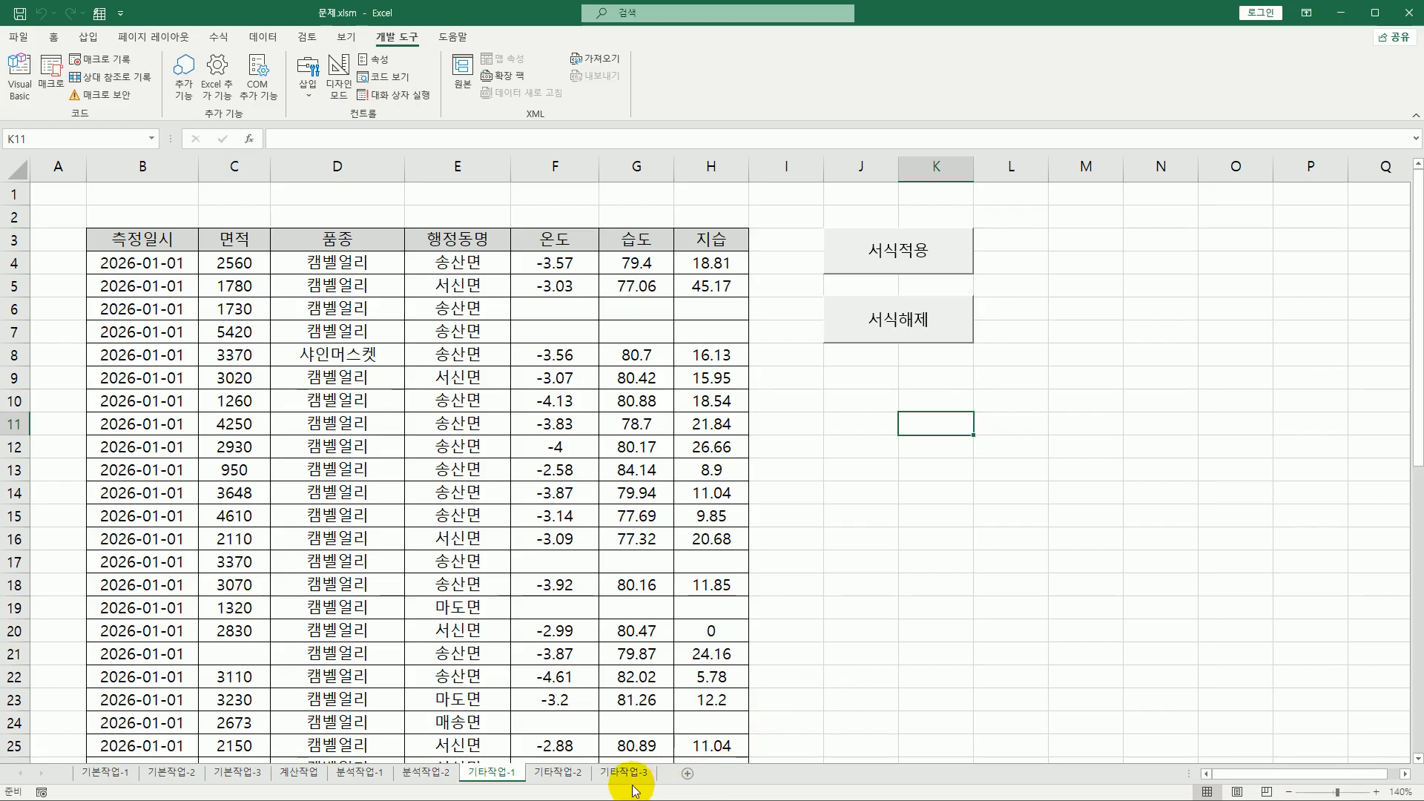
- On the 기타작업-2 sheet, add a chart title to the column chart below the traffic table
left_click(569, 781)
scroll(705, 645, "up", 2)
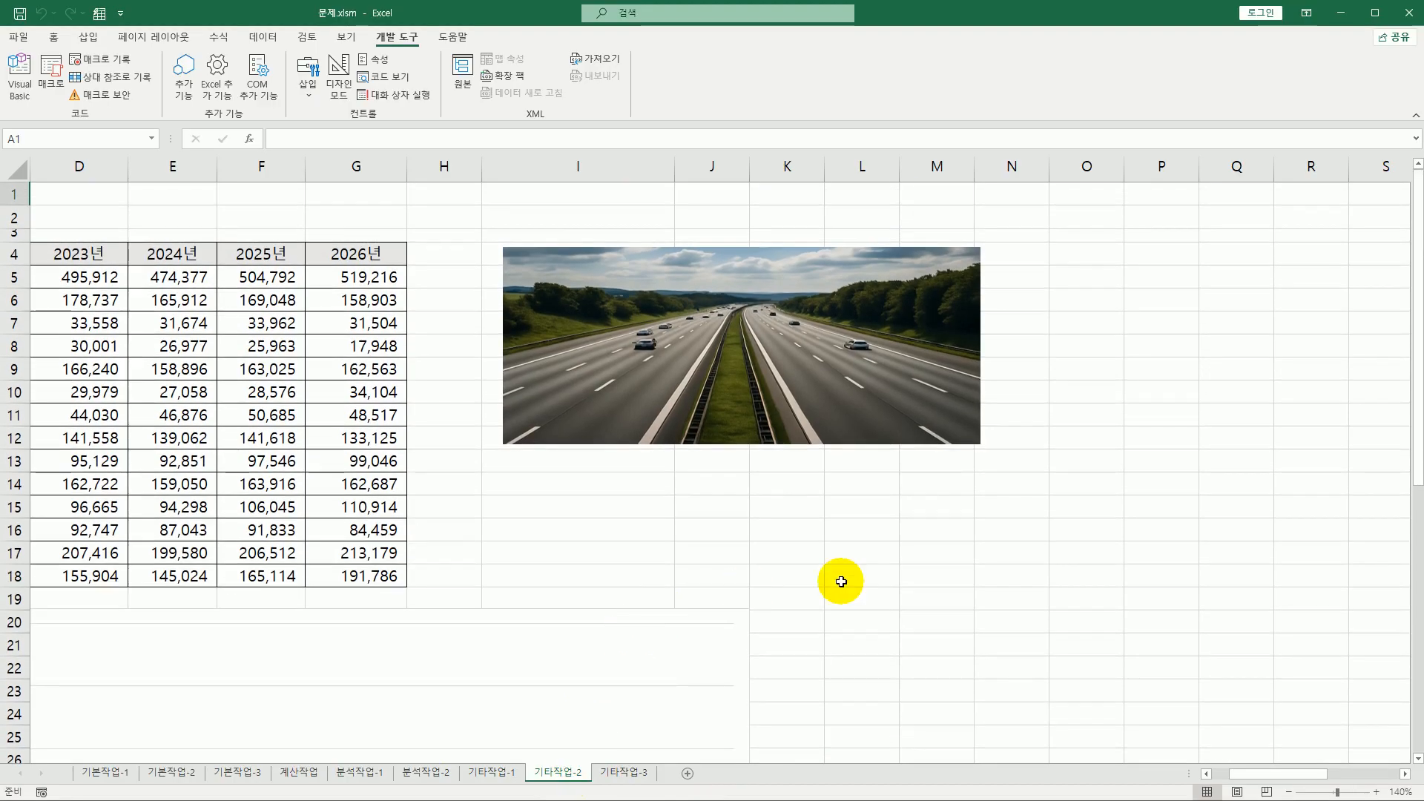
left_click_drag(1266, 782, 1231, 776)
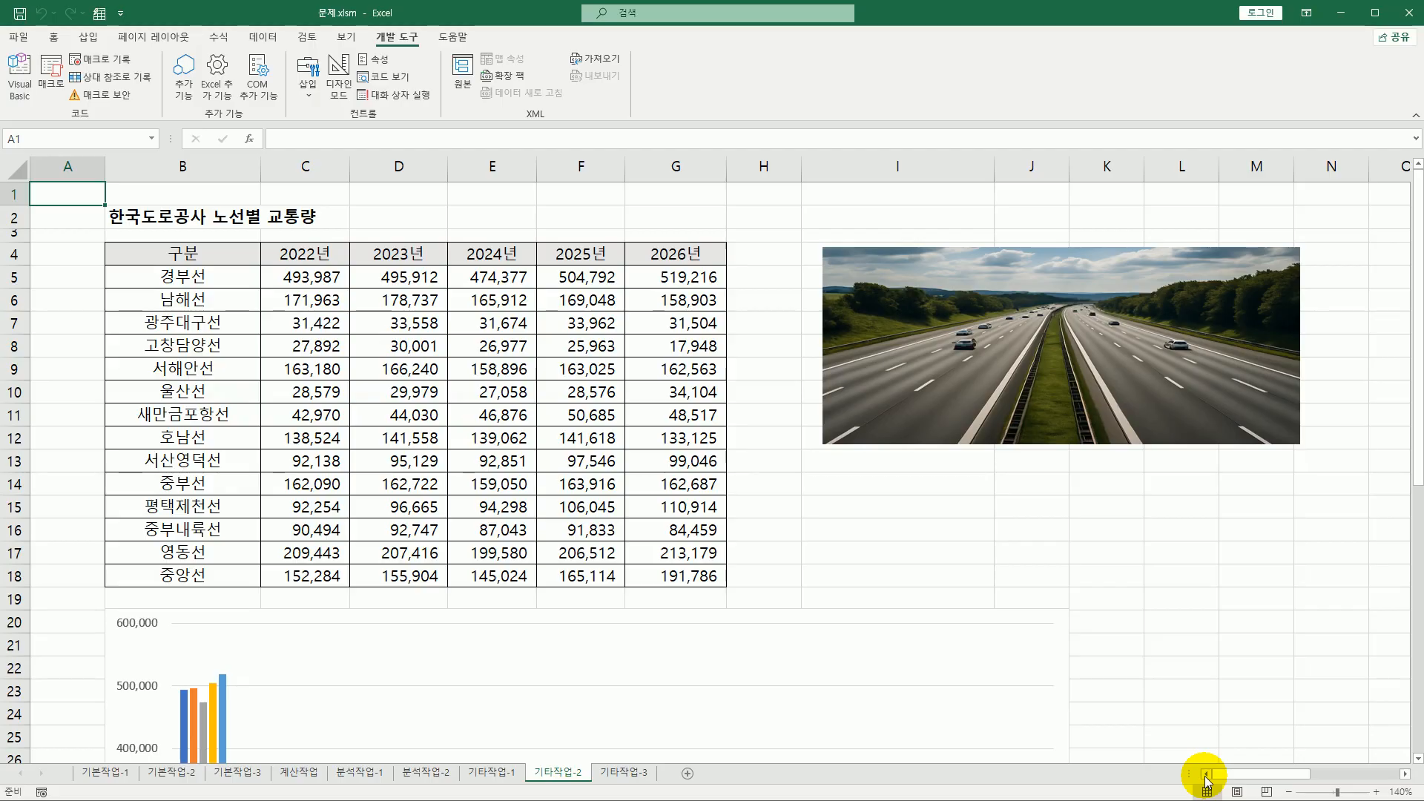
scroll(1049, 631, "down", 6)
scroll(1060, 430, "up", 3)
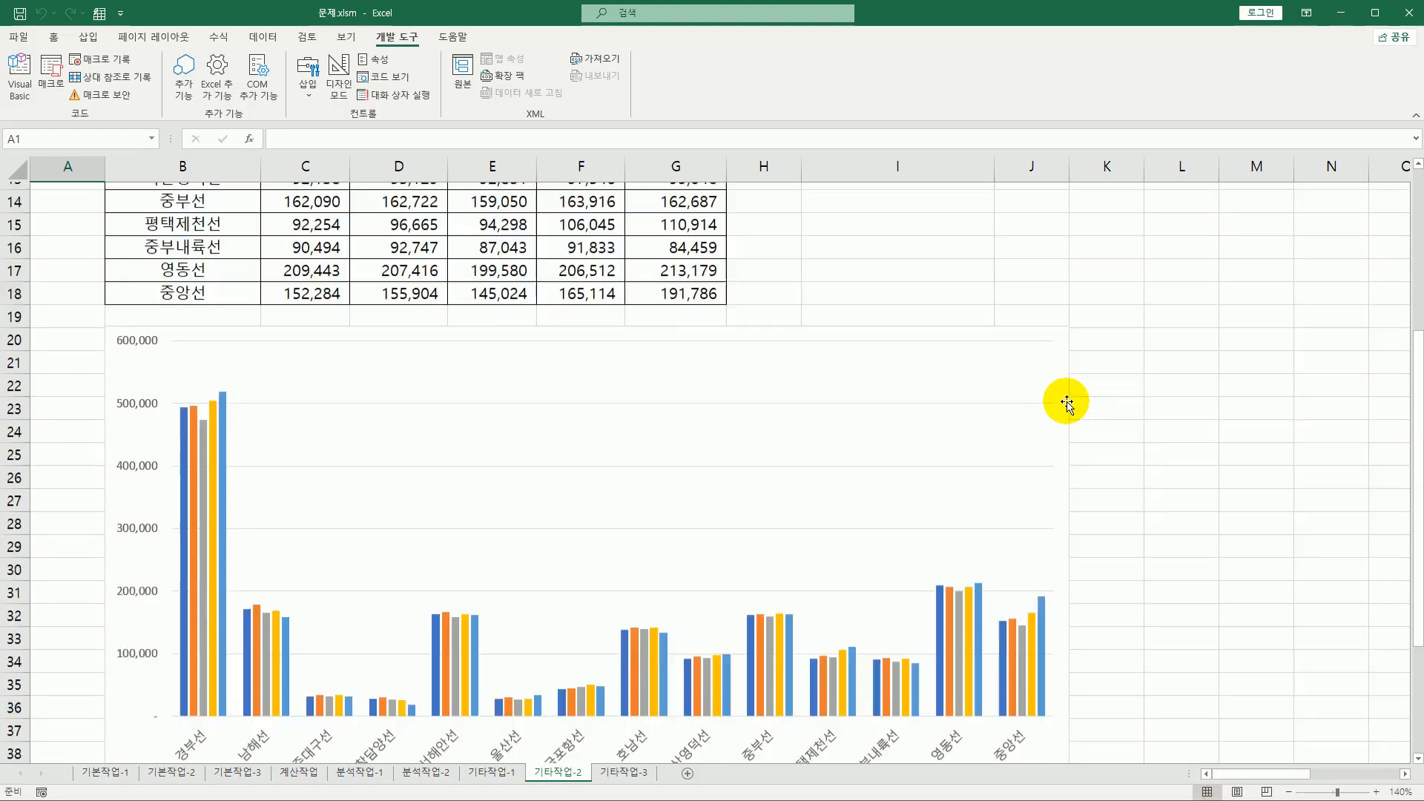
left_click(1053, 459)
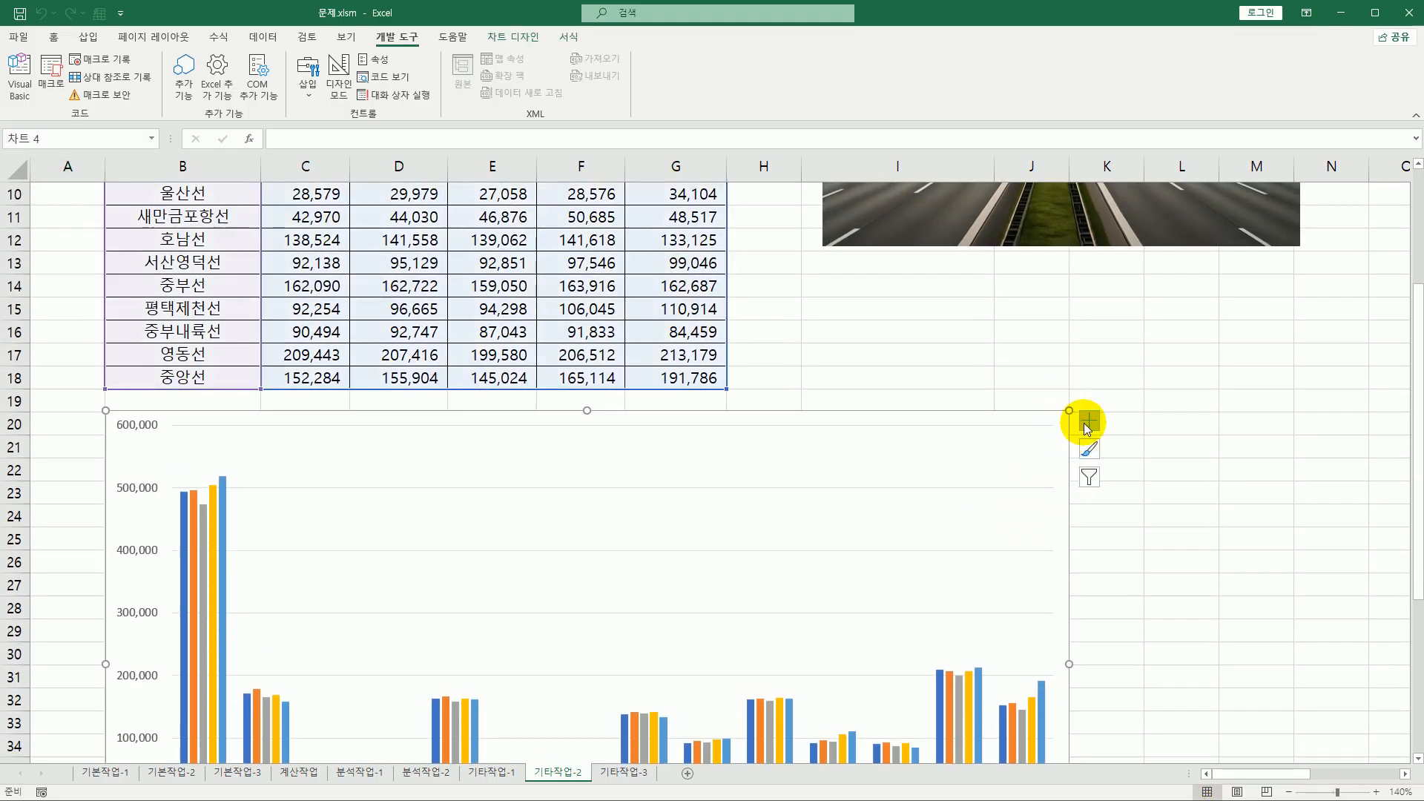
left_click(1086, 425)
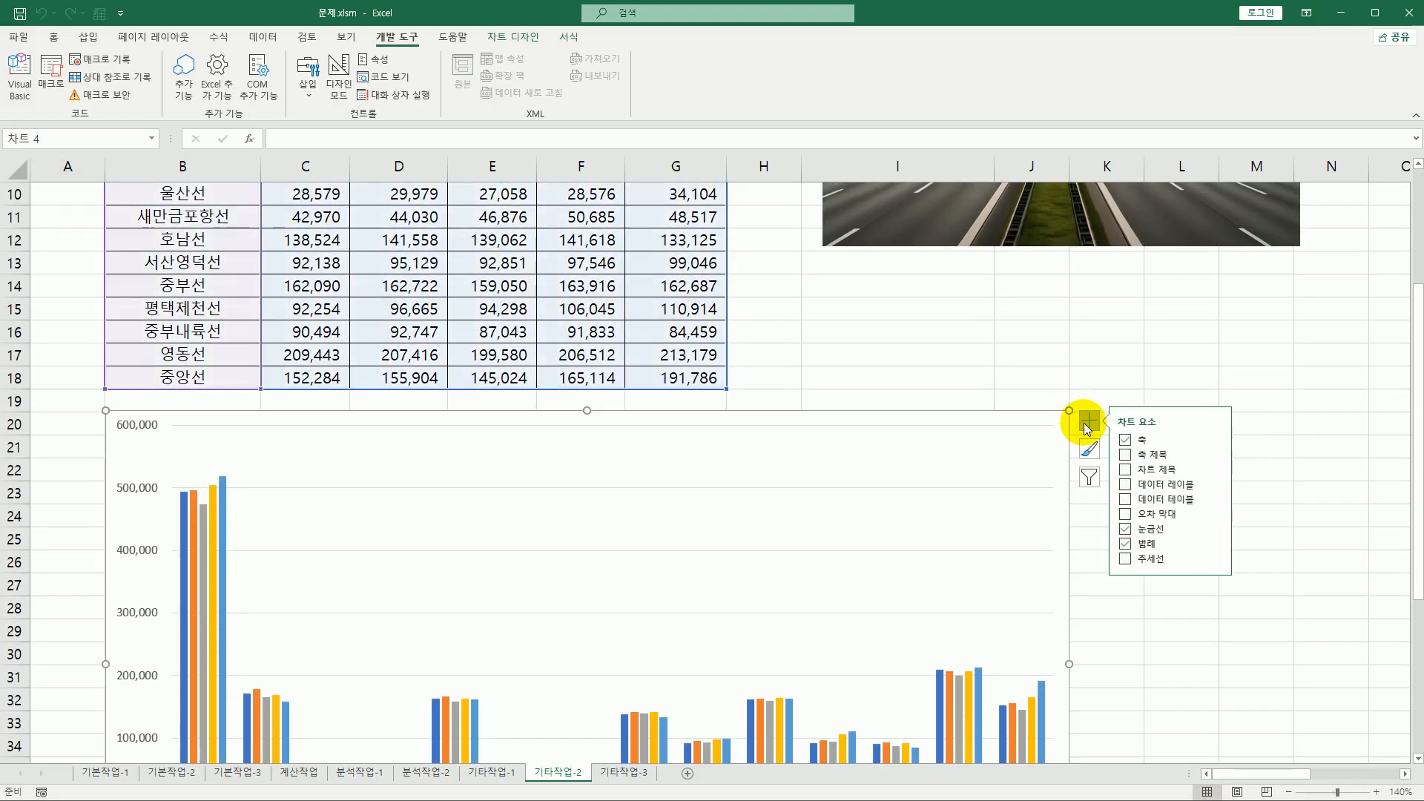
left_click(1161, 472)
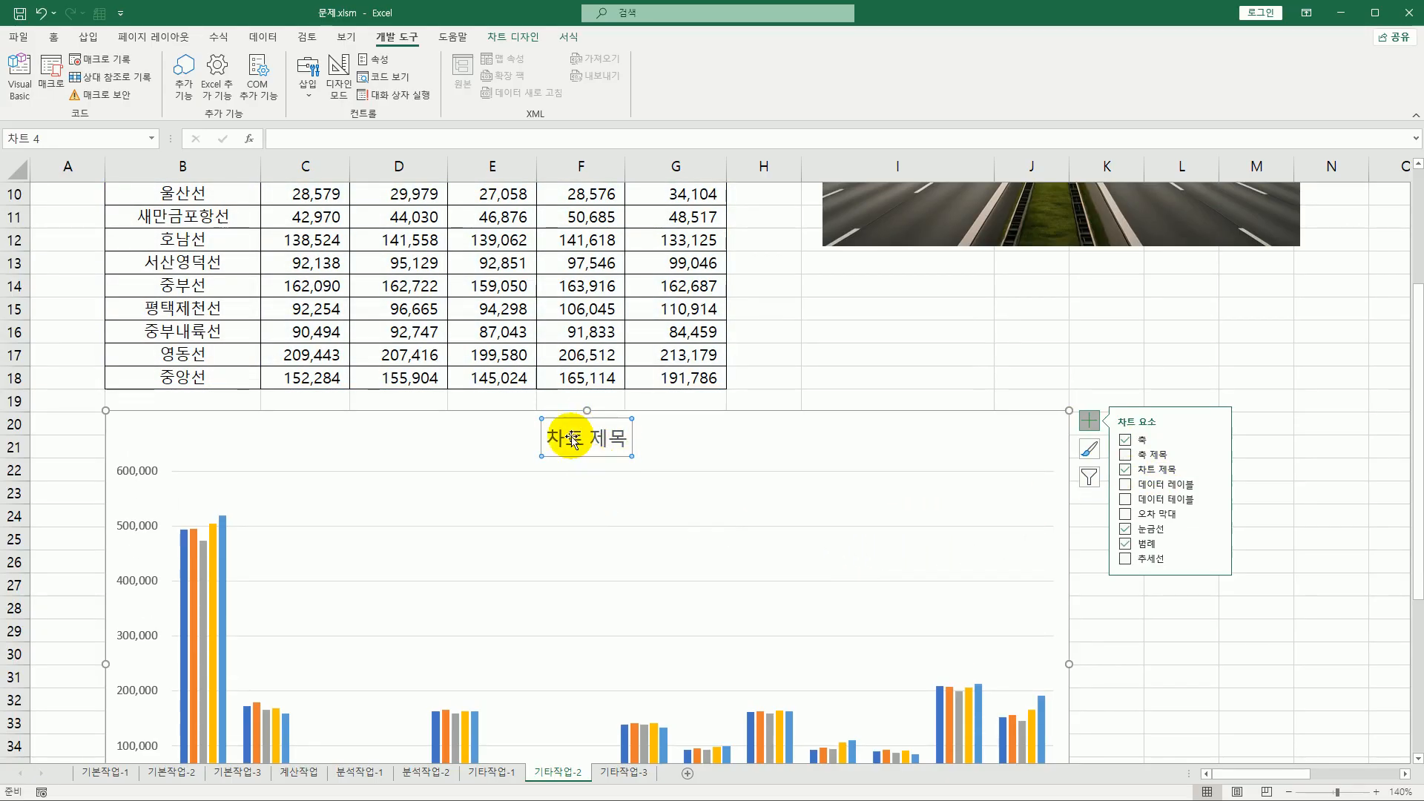
- Link the chart title to cell B2 with the reference ='기타작업-2'!$B$2
left_click(316, 143)
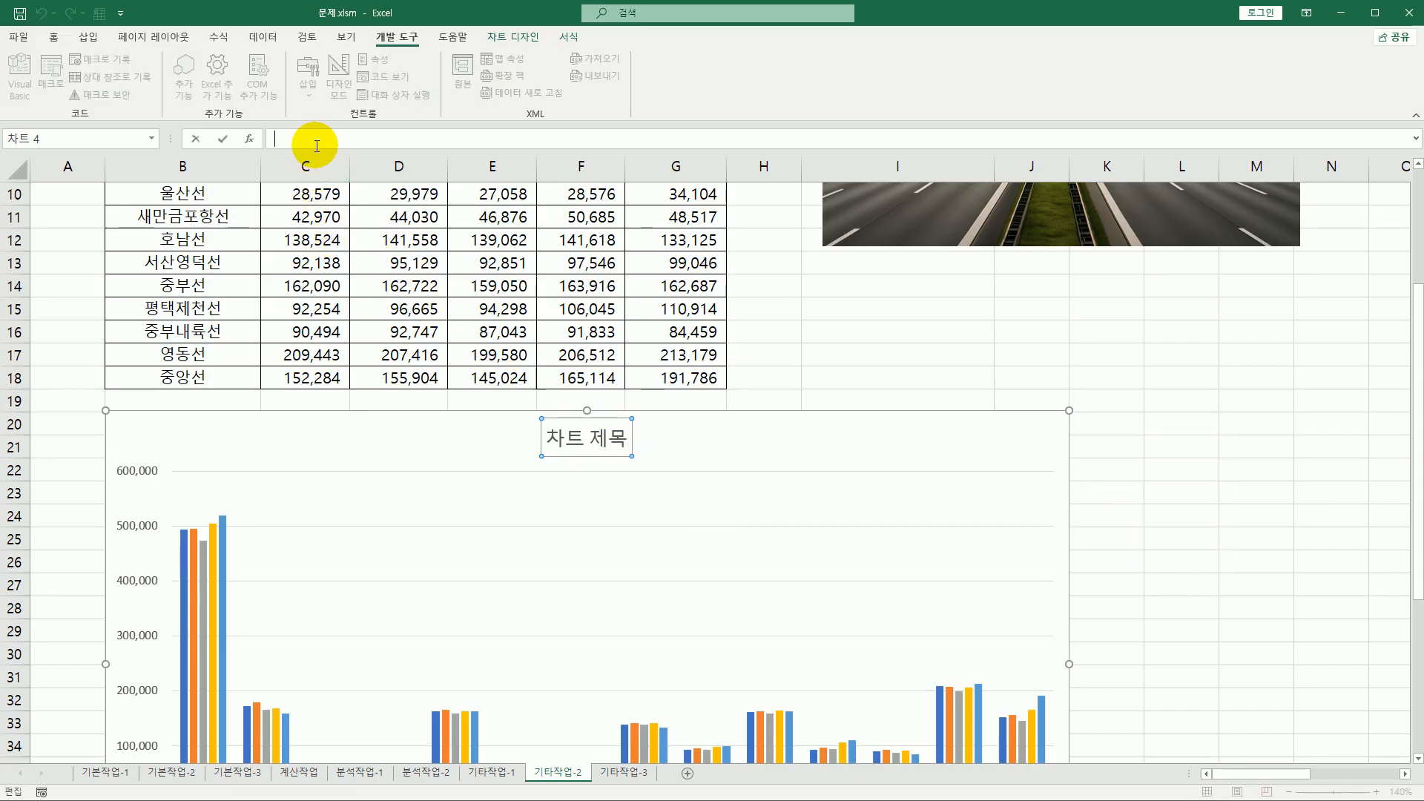
type("=")
scroll(318, 175, "up", 3)
left_click(164, 217)
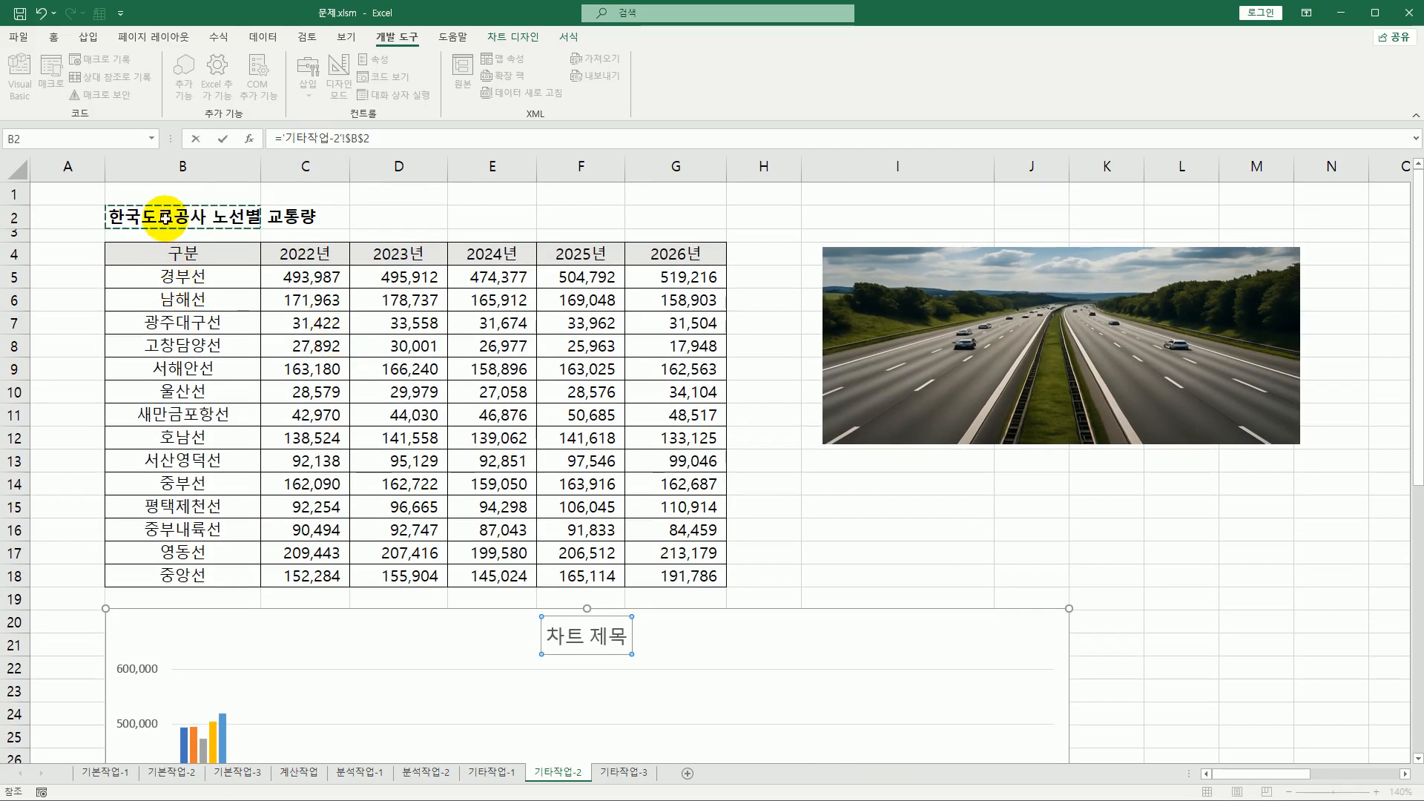
key("Return")
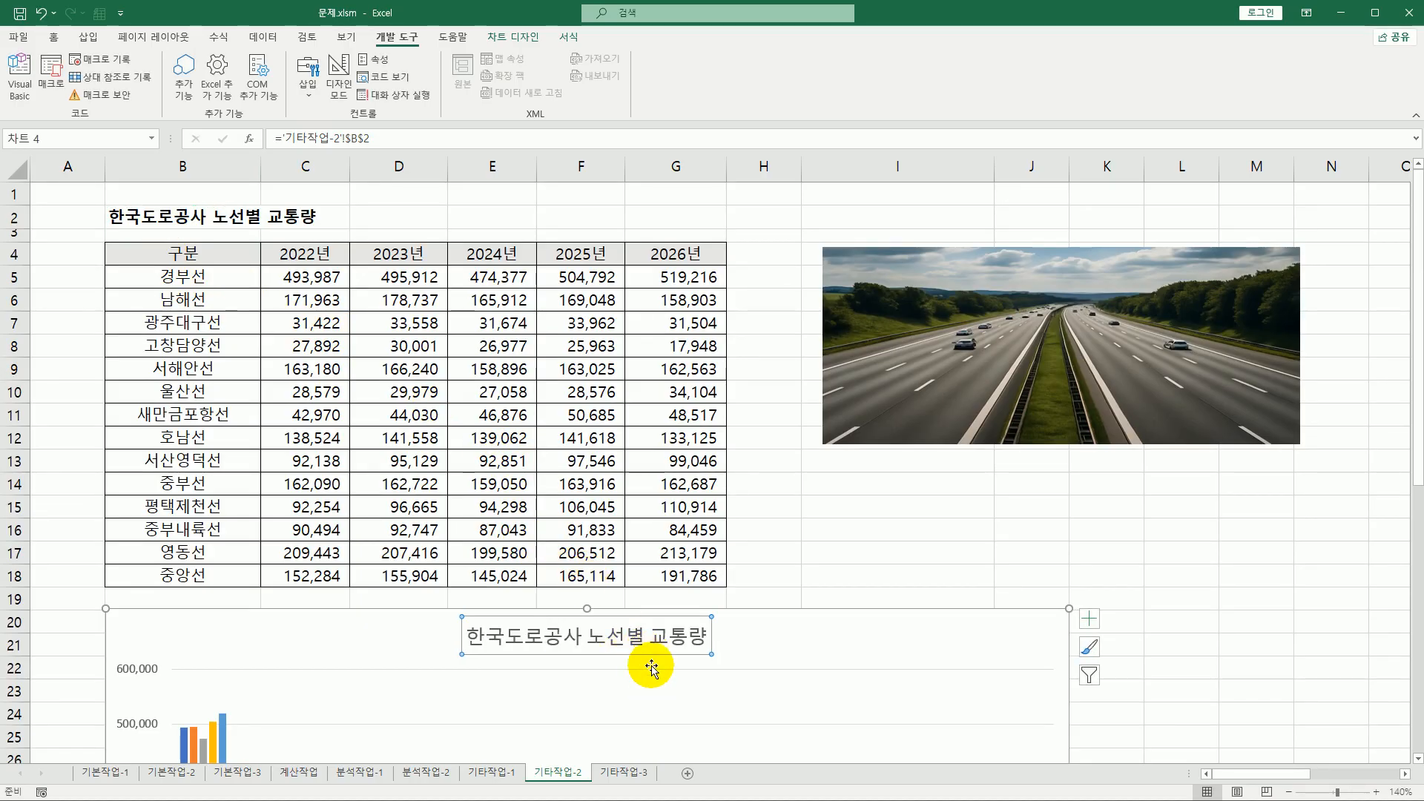
- Set the chart title's font size to 16
left_click(53, 36)
left_click(269, 65)
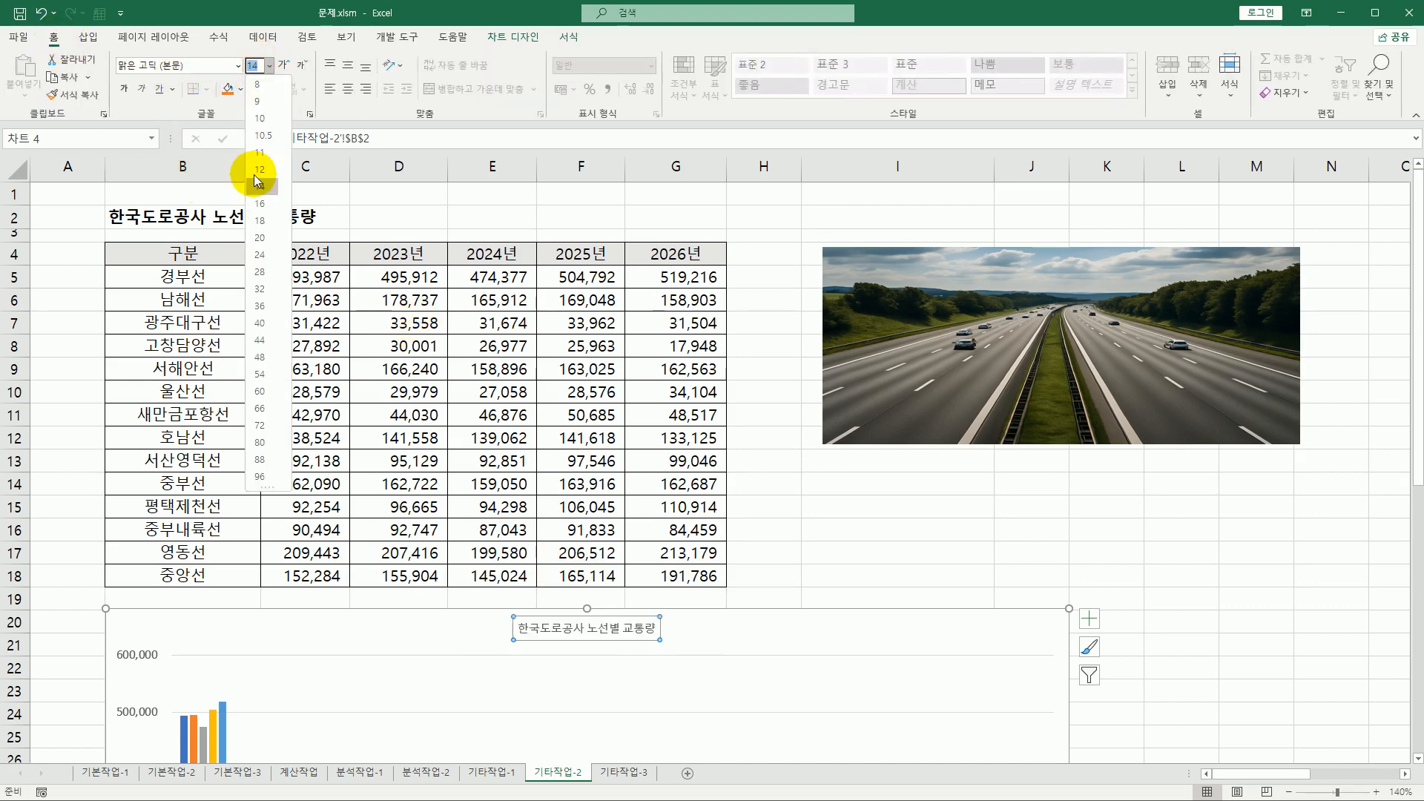
left_click(259, 202)
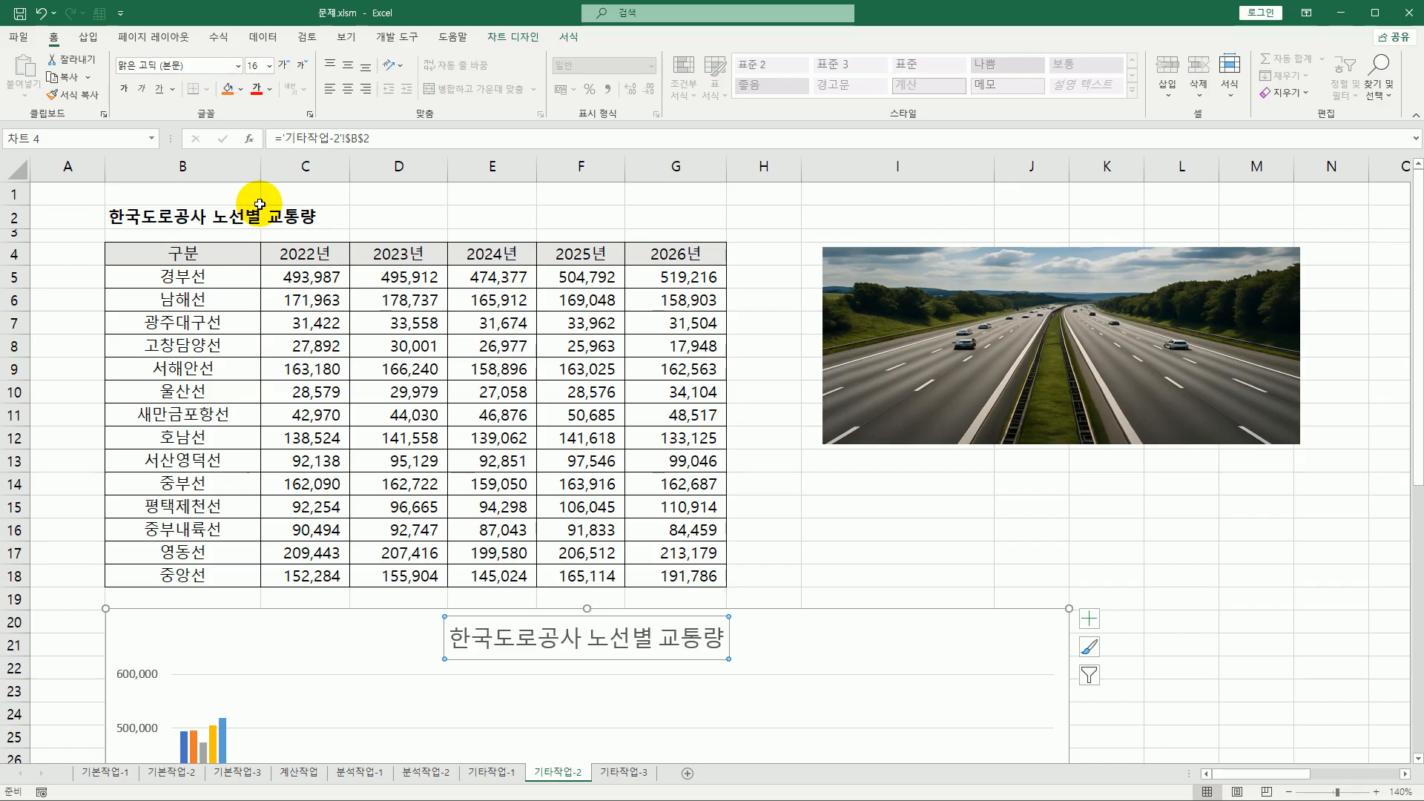
scroll(375, 604, "down", 3)
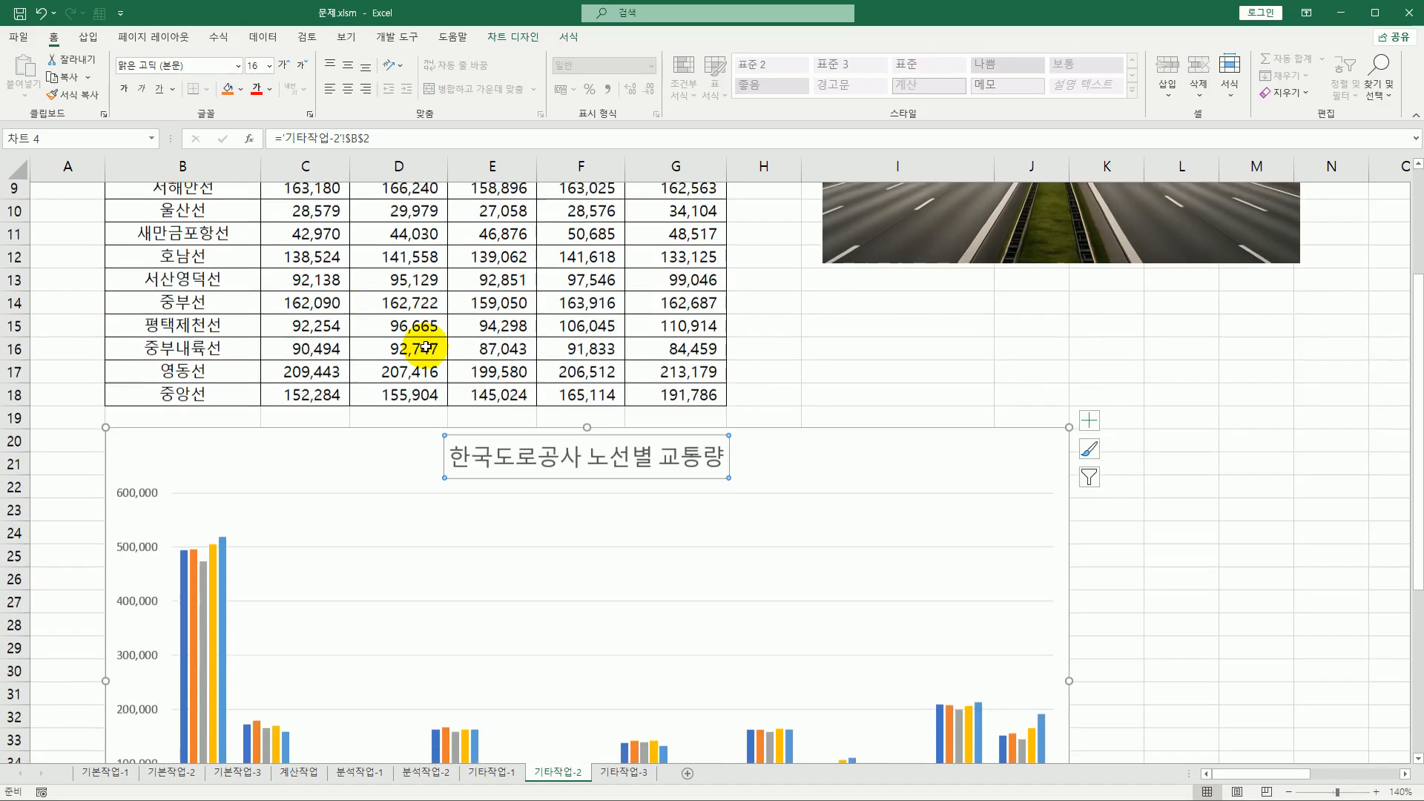
- Change the chart's source data to B4:G4 and B6:G18 on 기타작업-2, leaving out the 경부선 row
left_click(837, 444)
scroll(837, 445, "up", 3)
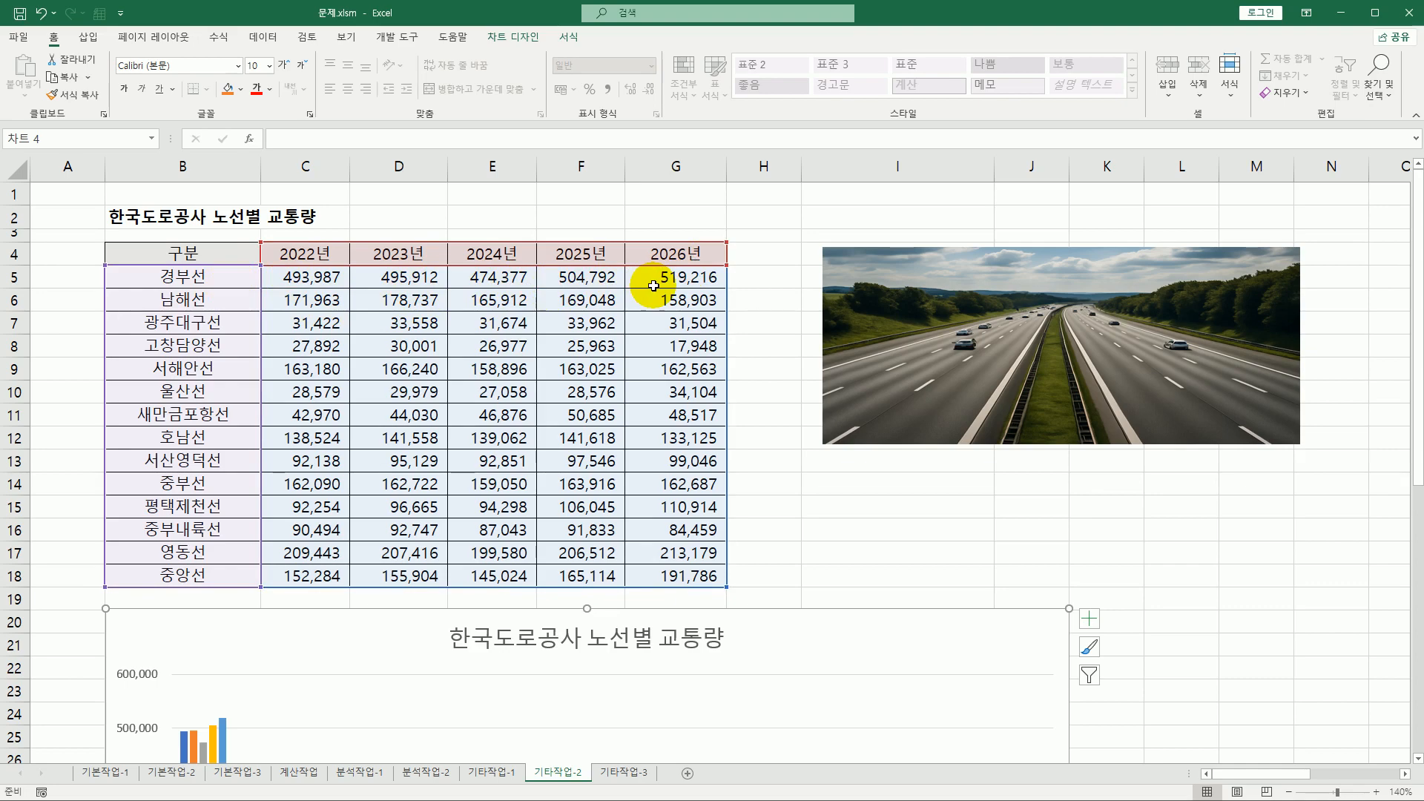
scroll(653, 286, "down", 6)
right_click(758, 254)
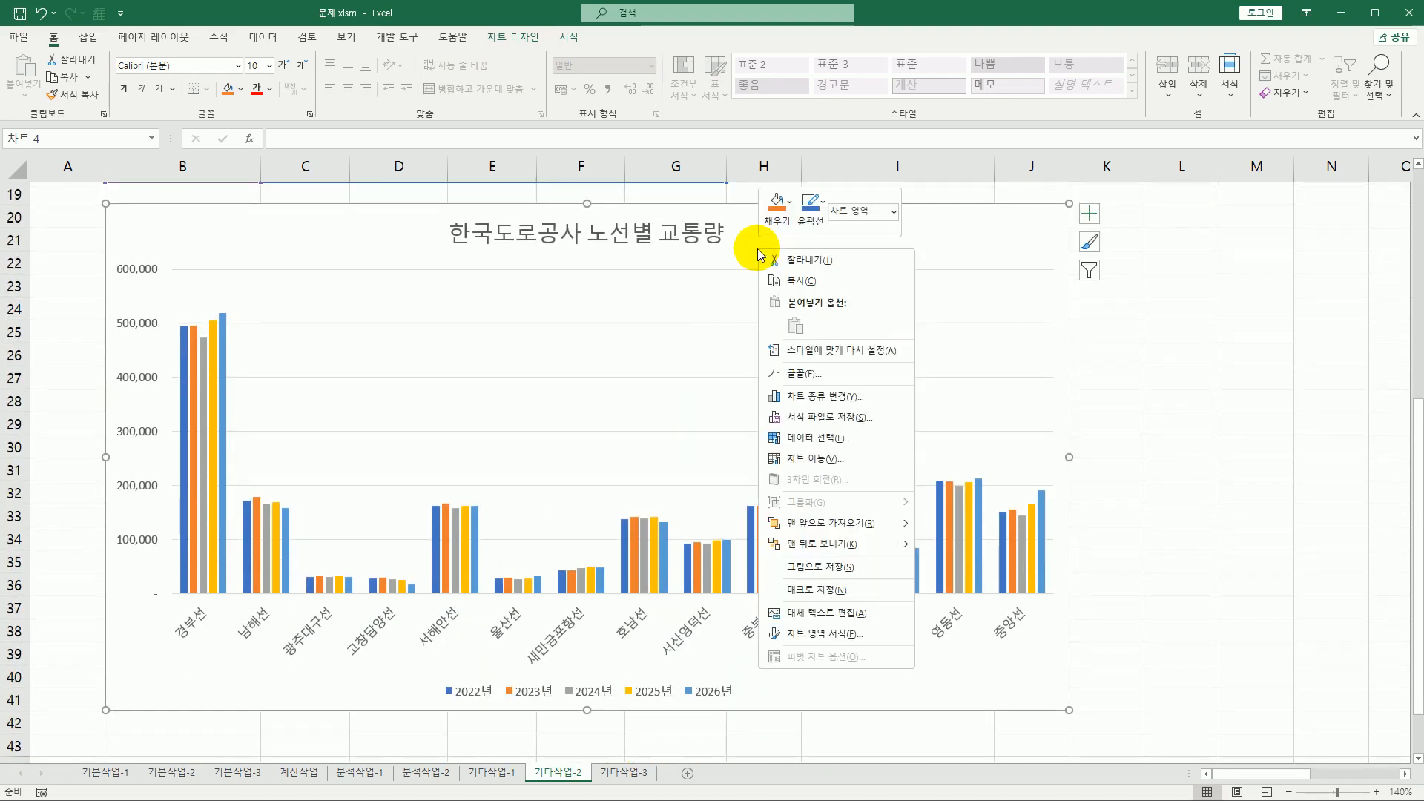
left_click(805, 437)
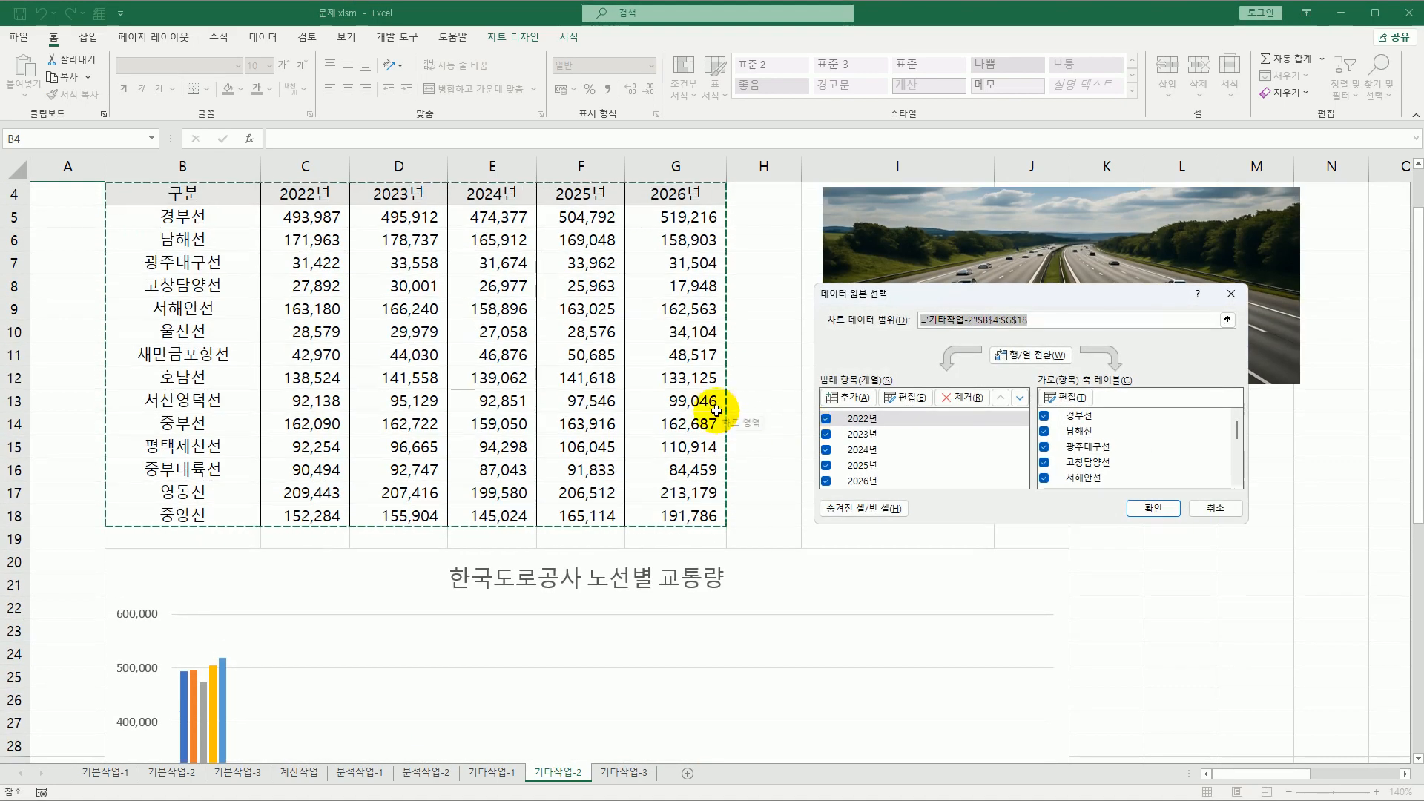
left_click_drag(245, 194, 672, 199)
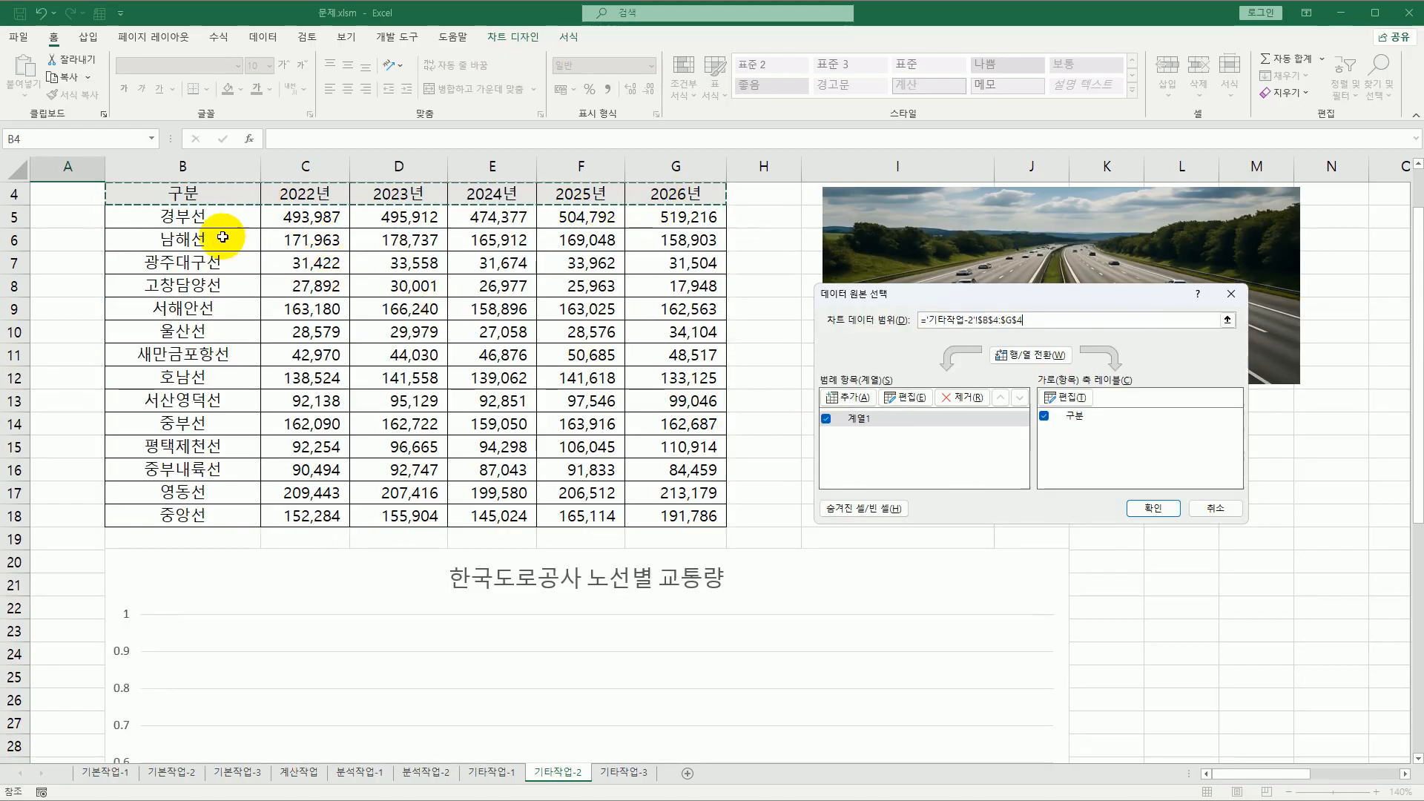
left_click_drag(223, 237, 676, 514)
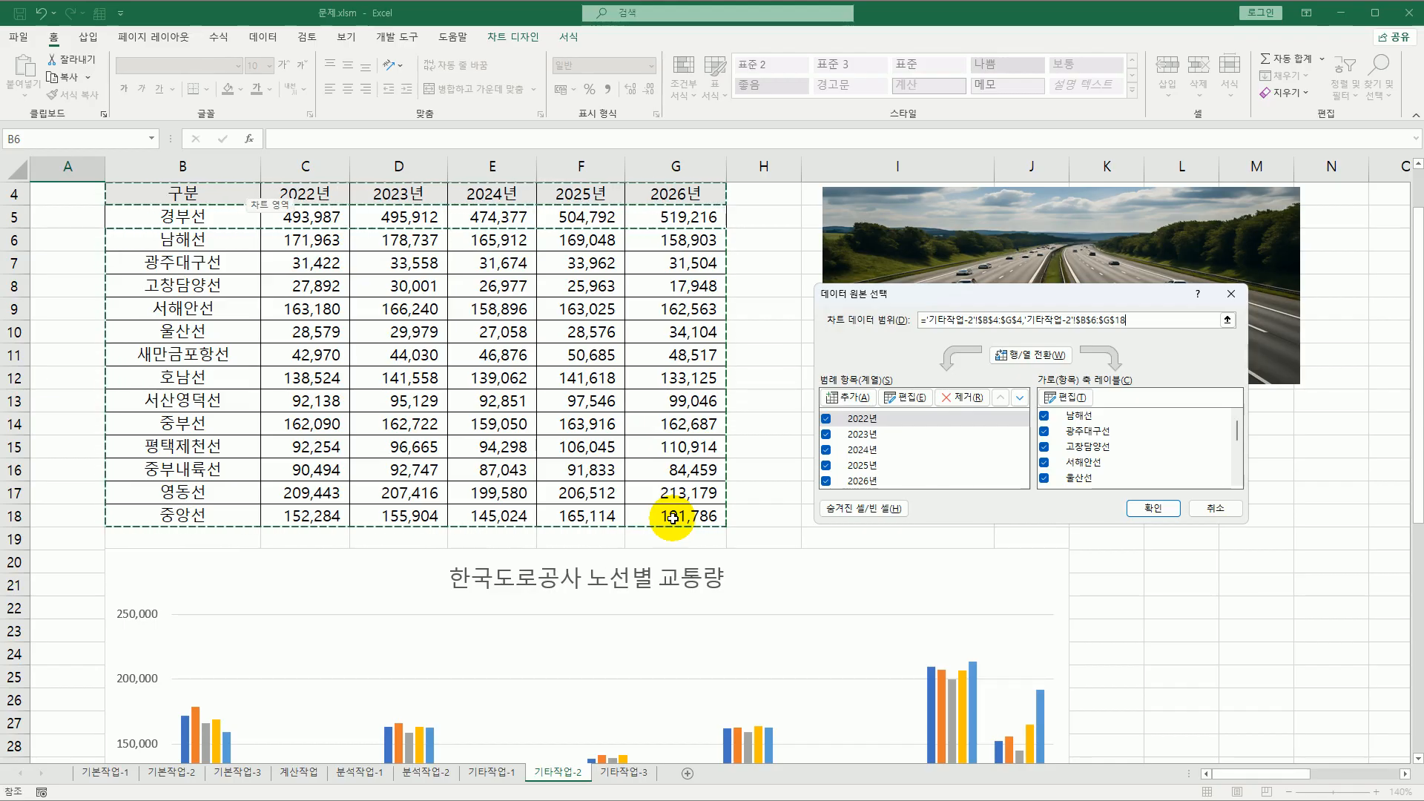
left_click(1152, 508)
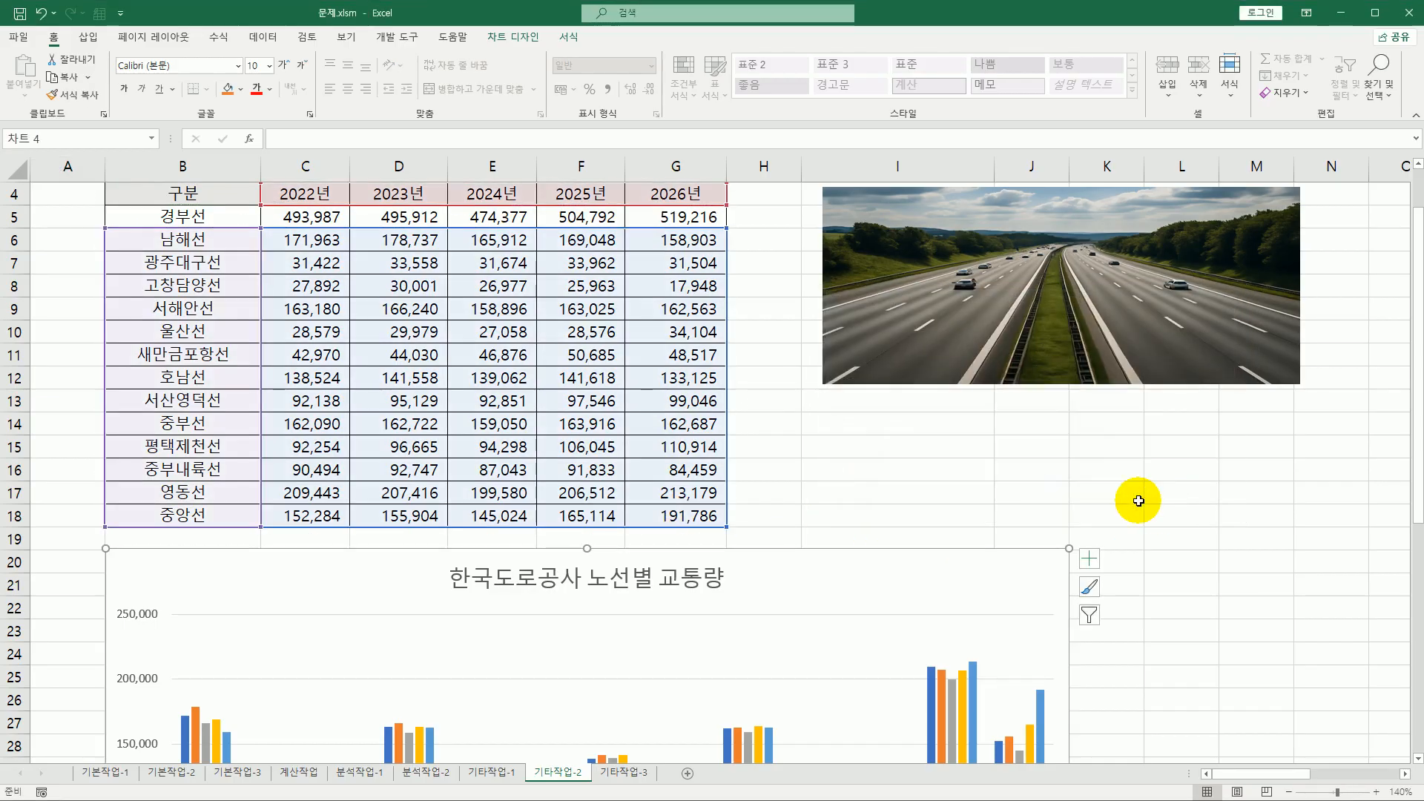
- Change the traffic chart's type to stacked column (누적 세로 막대형)
scroll(1078, 483, "down", 3)
scroll(1077, 482, "down", 4)
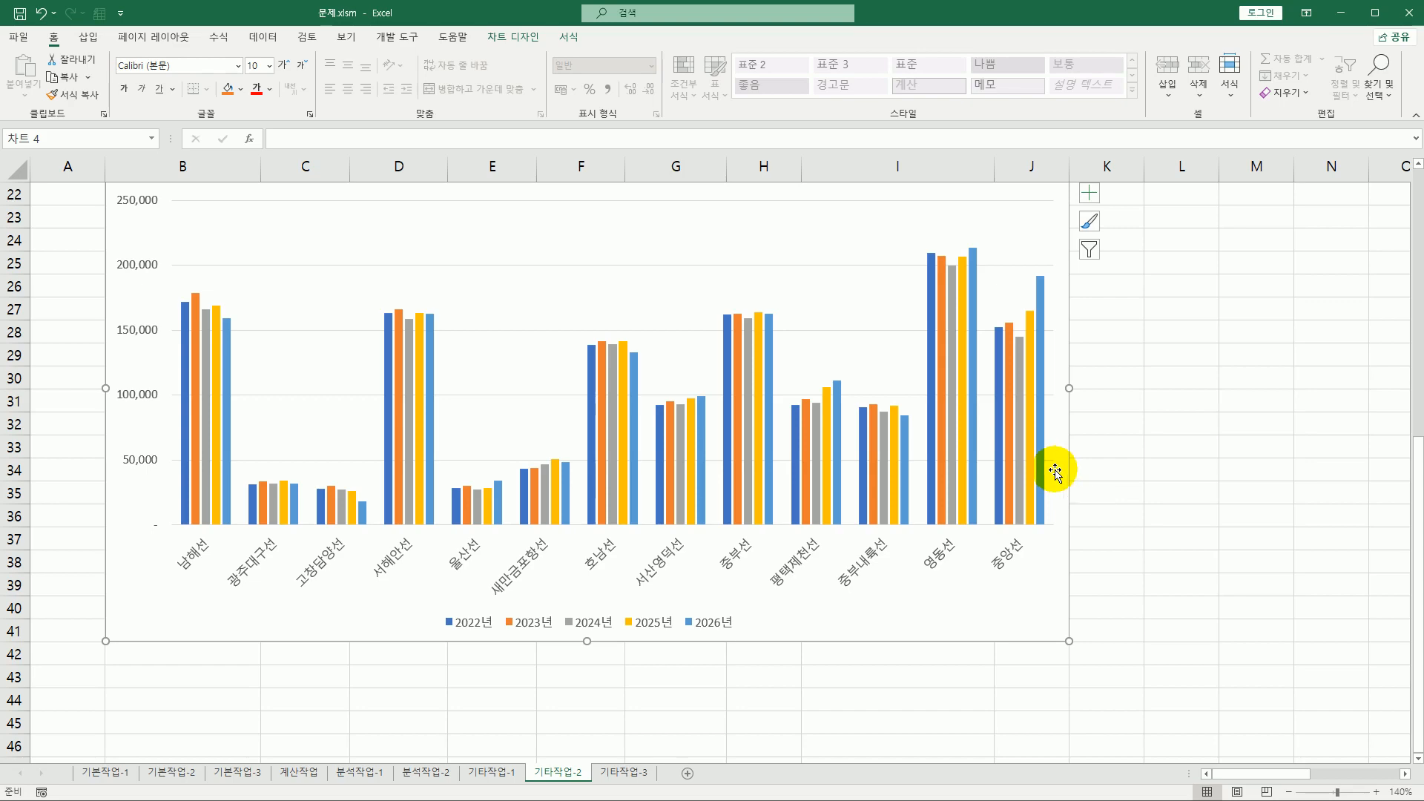
scroll(964, 438, "up", 3)
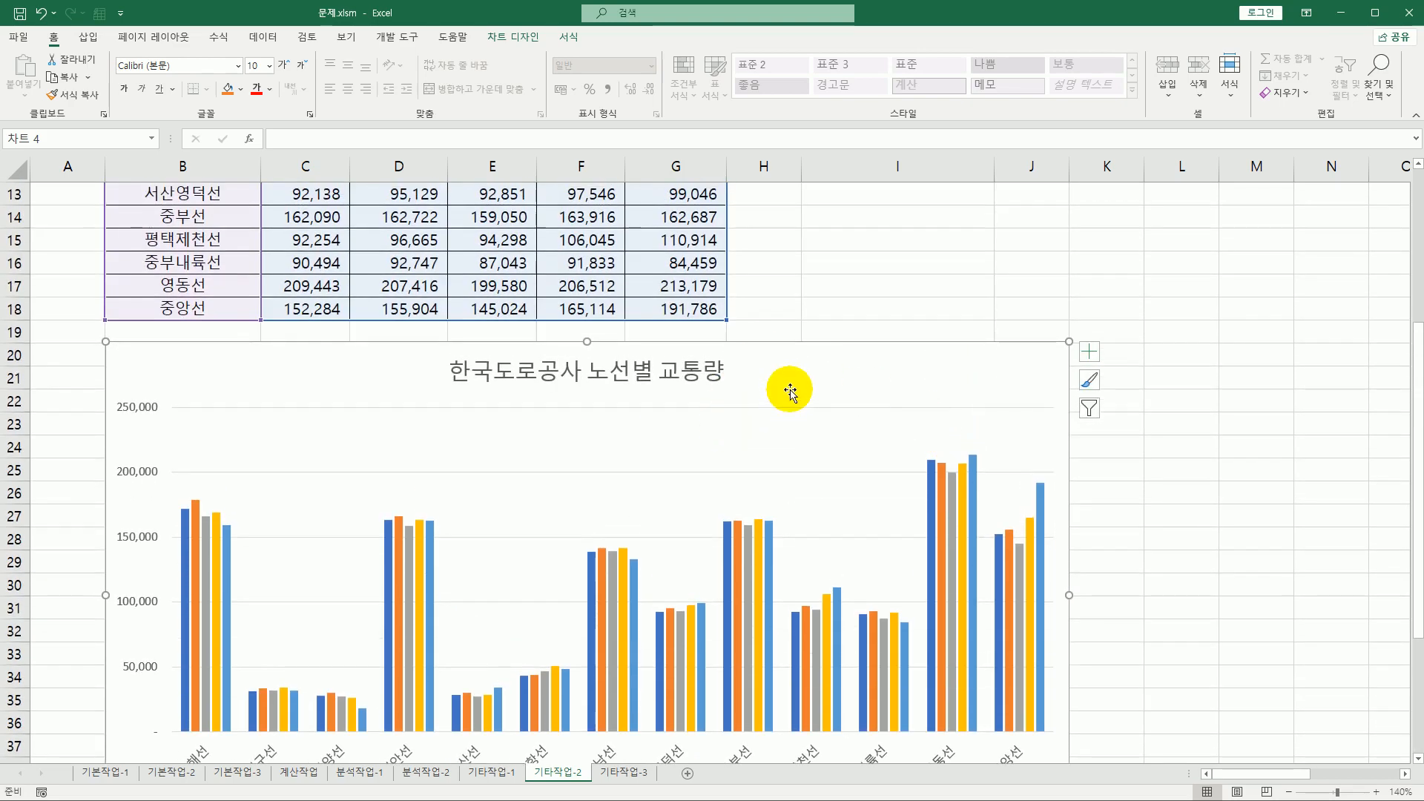
right_click(791, 372)
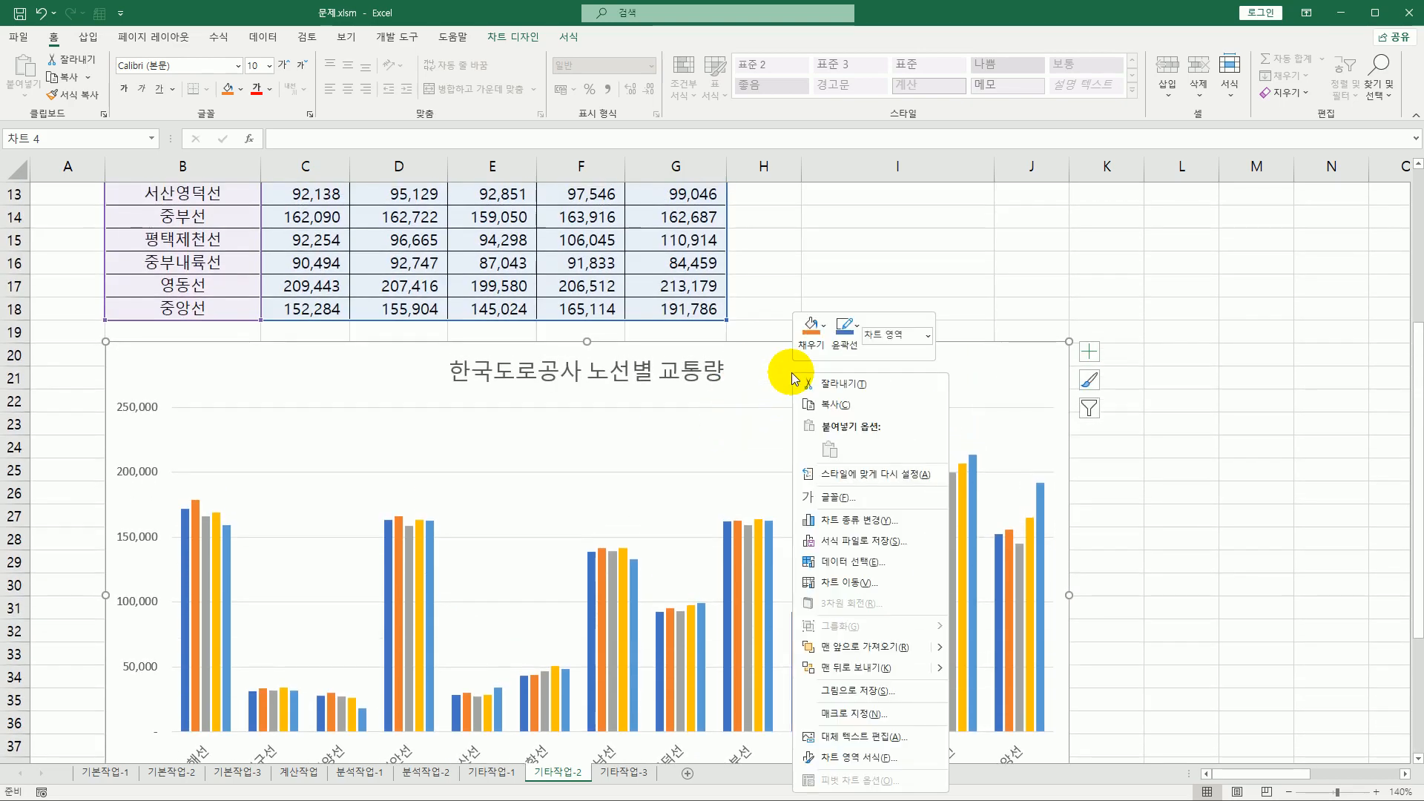
left_click(877, 531)
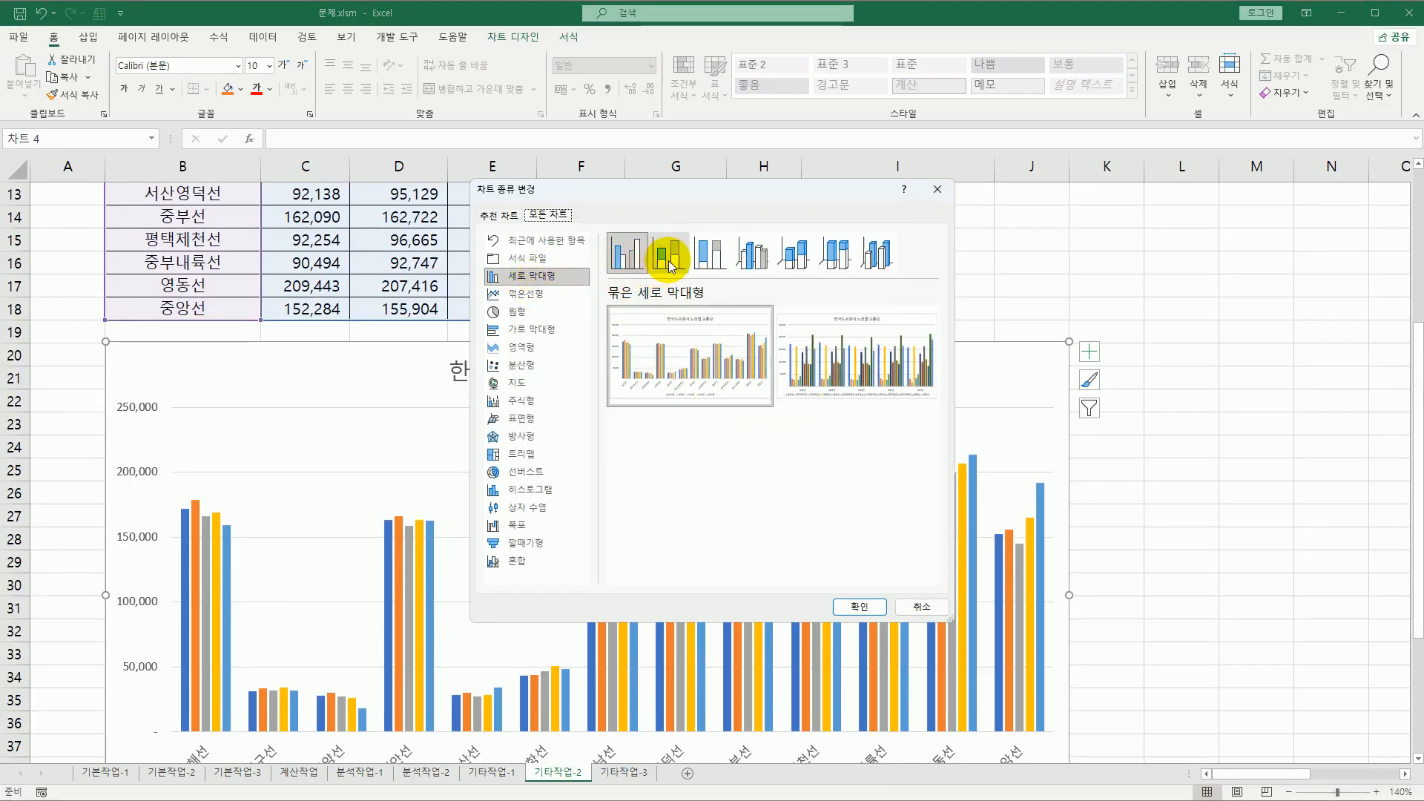
left_click(669, 265)
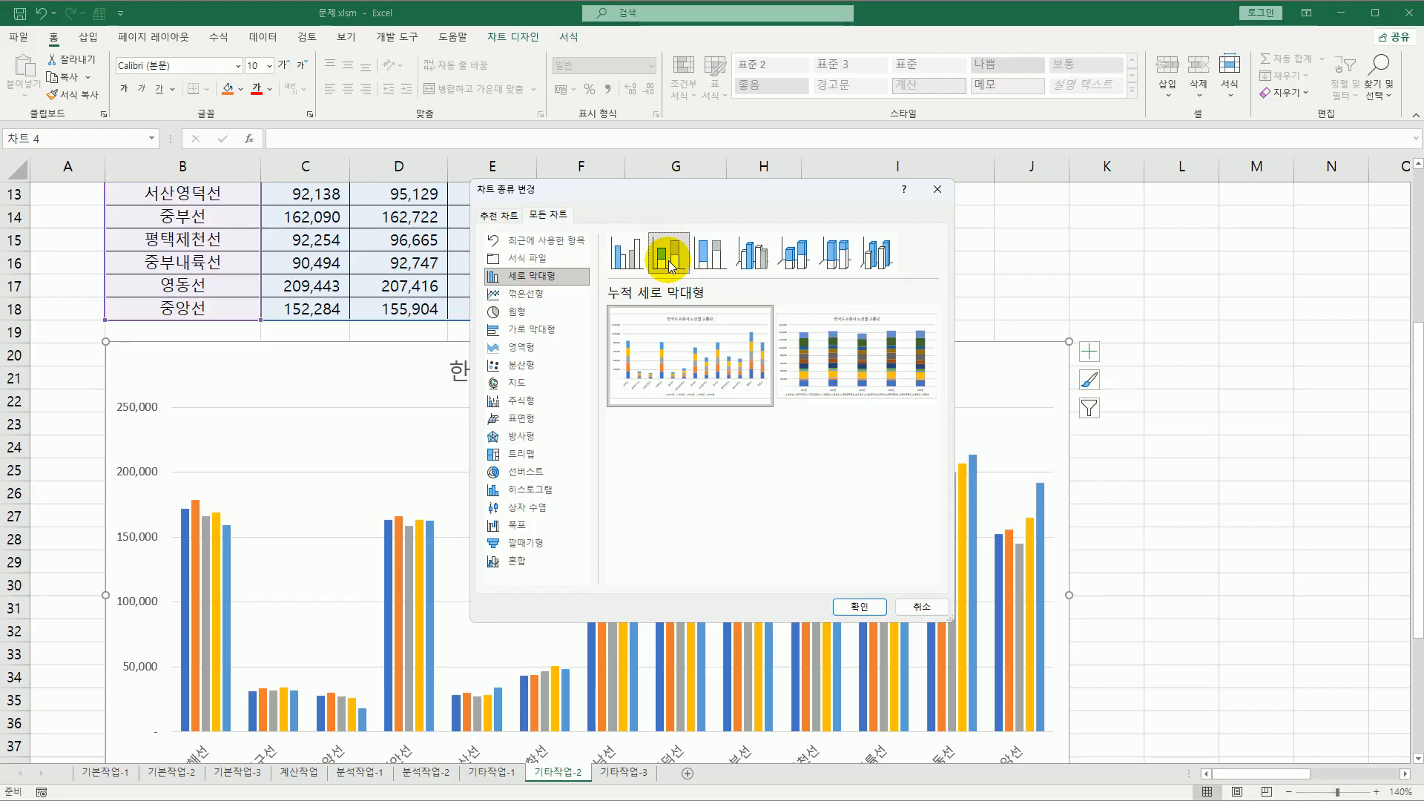
left_click(845, 605)
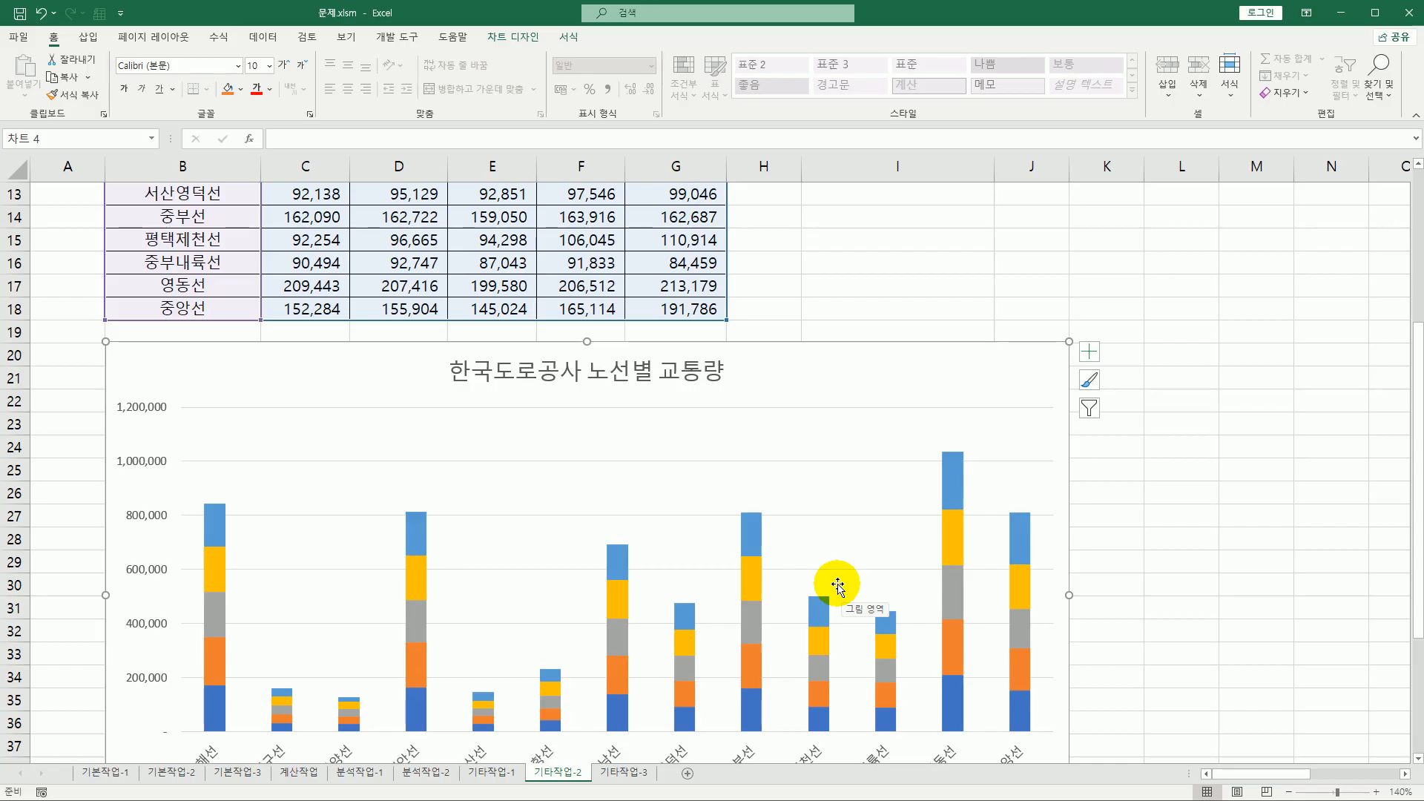
- Set the text direction of the horizontal axis's route labels to vertical (세로)
scroll(836, 586, "down", 6)
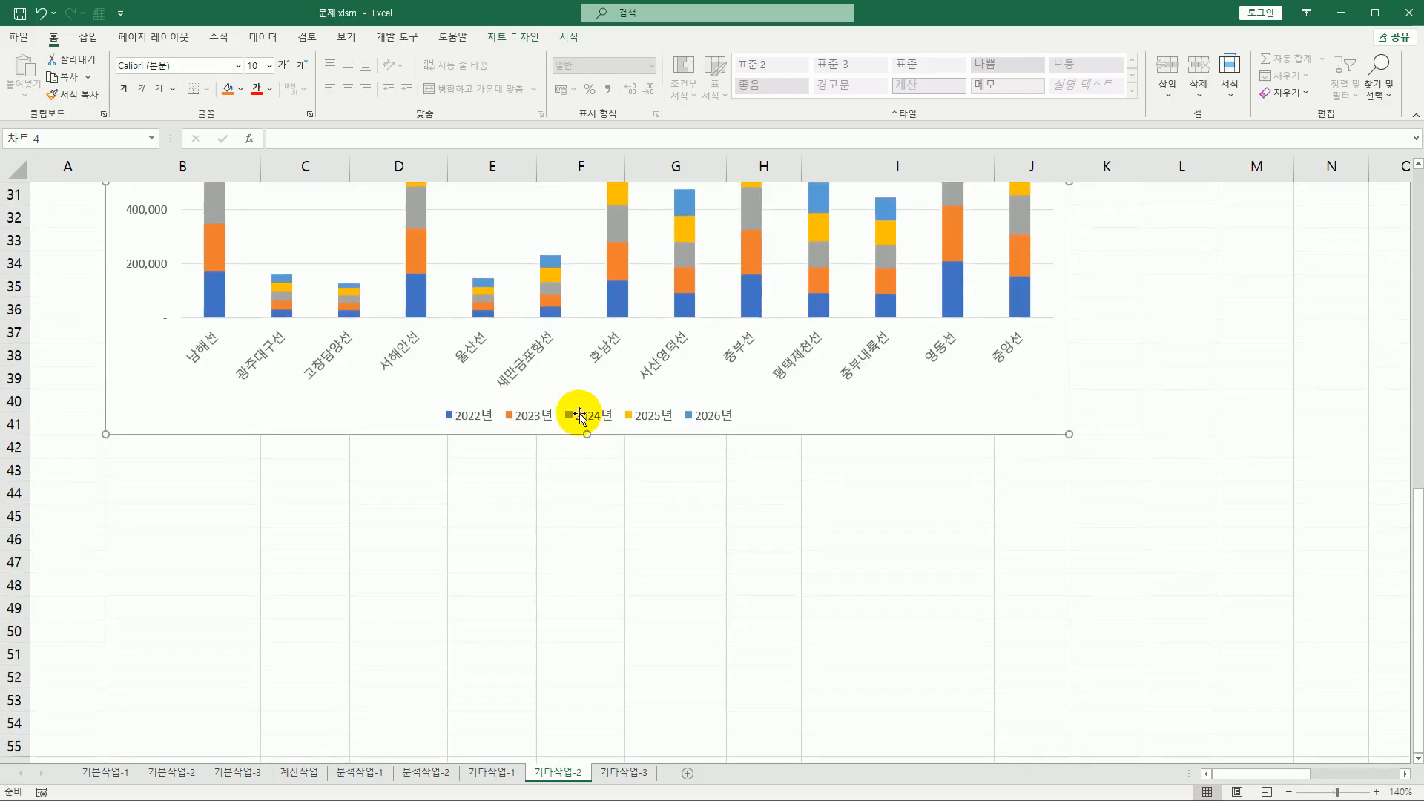
left_click(531, 356)
right_click(531, 356)
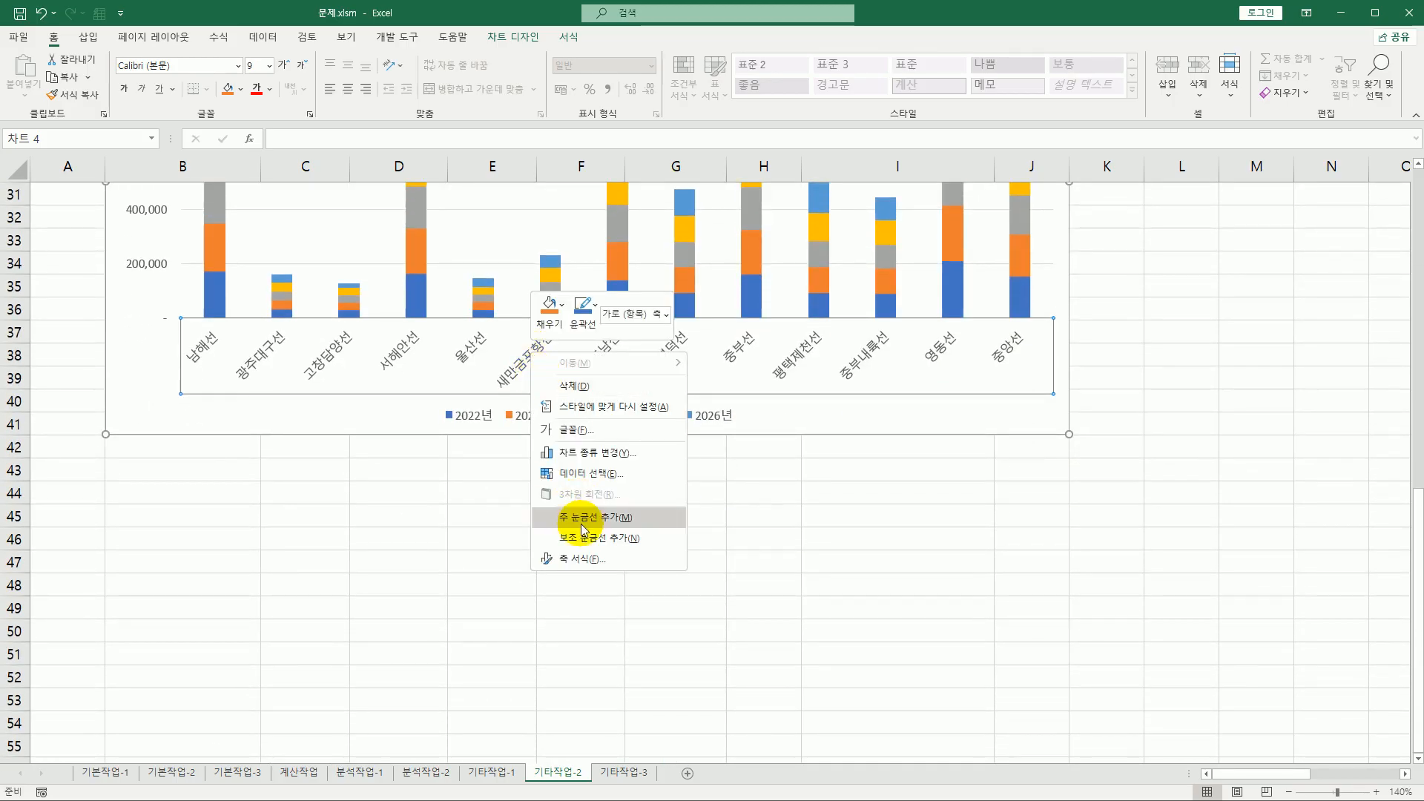
left_click(582, 555)
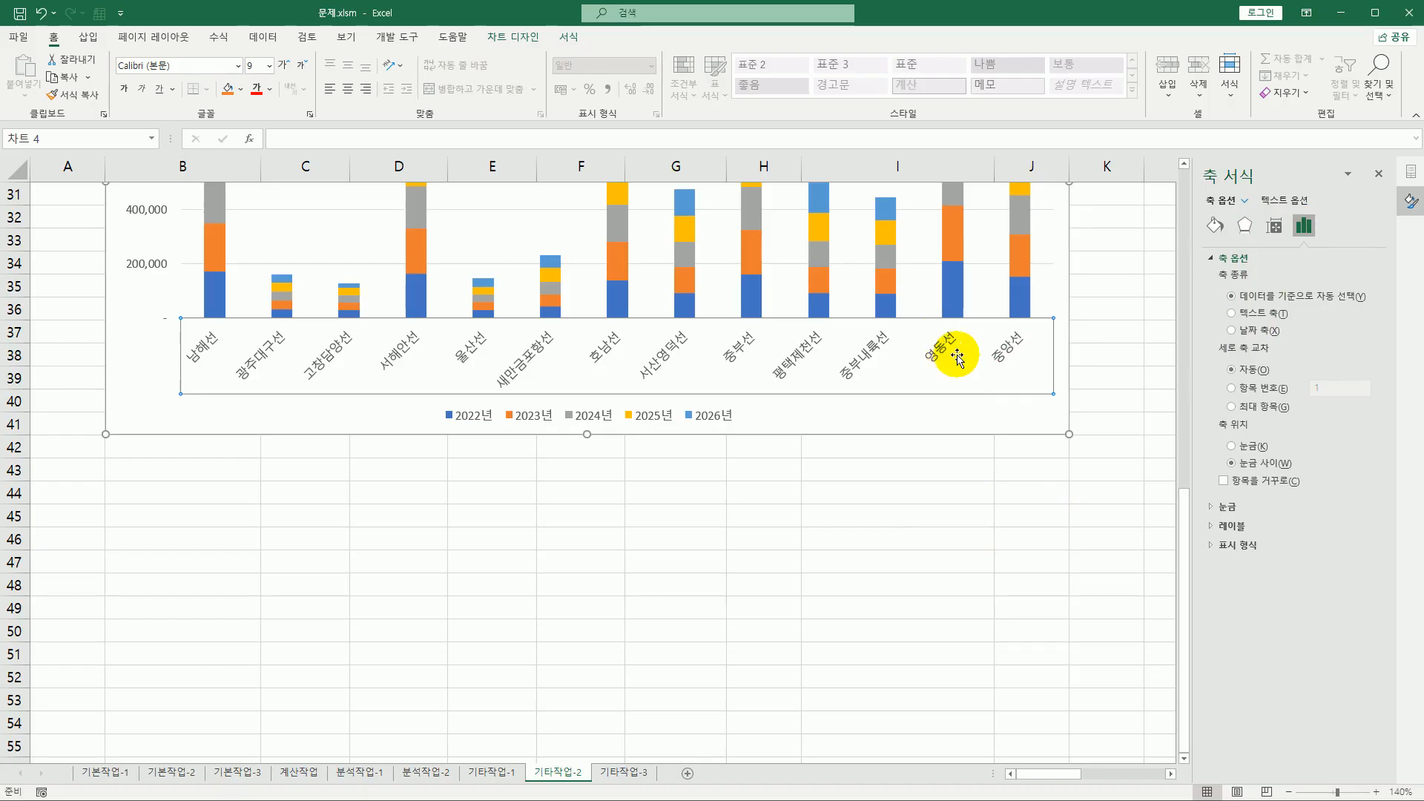
left_click(1276, 227)
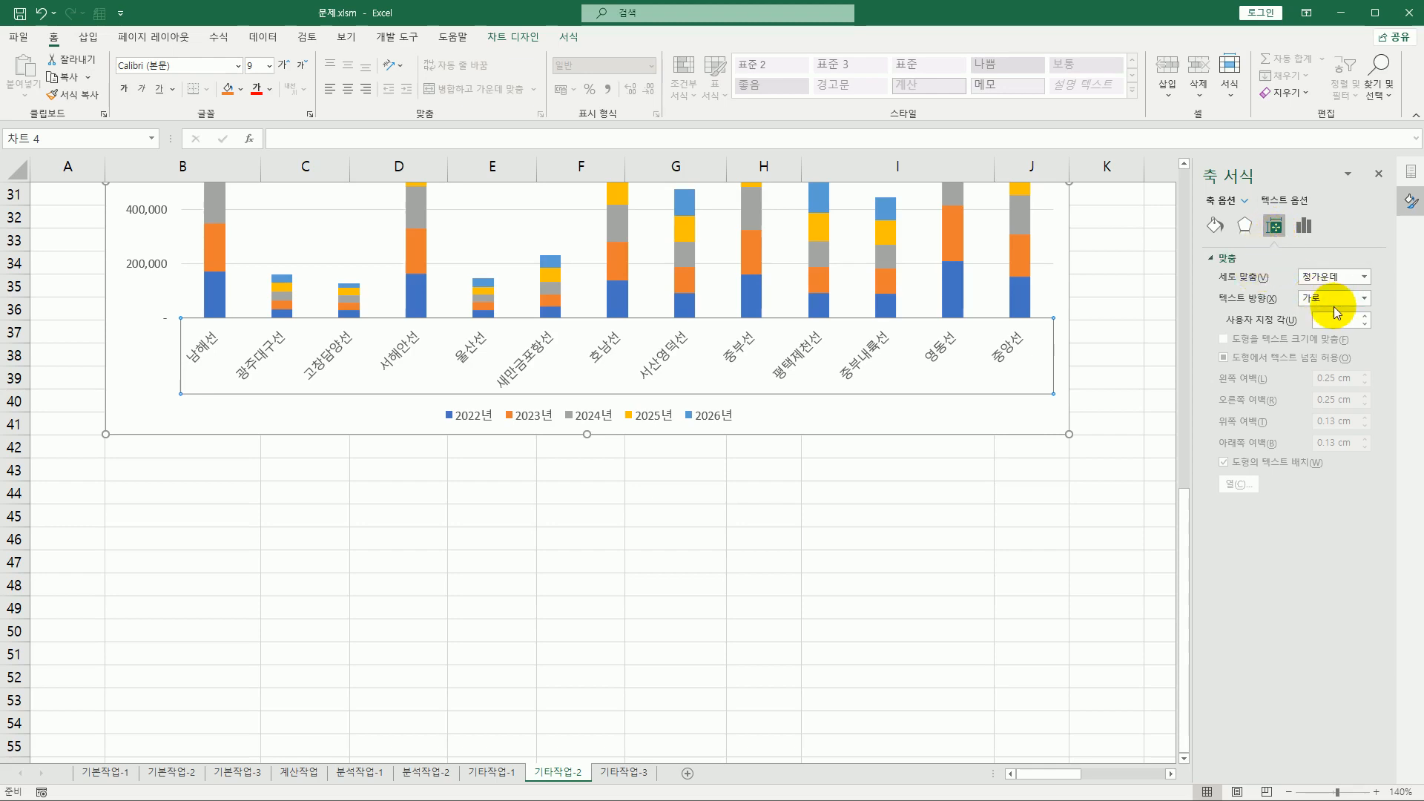
left_click(1362, 298)
left_click(1335, 375)
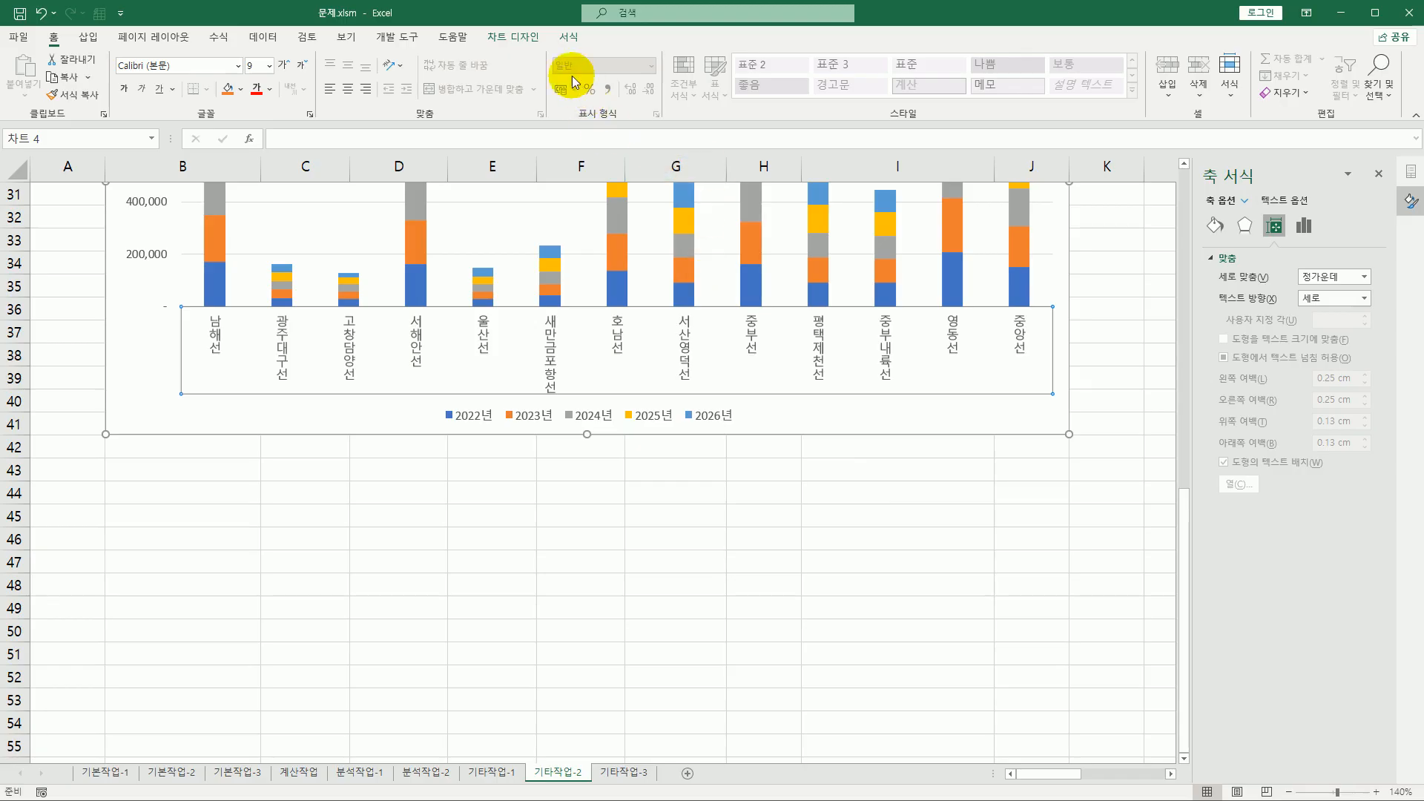
- Remove the primary vertical axis (기본 세로) from the traffic chart
left_click(533, 39)
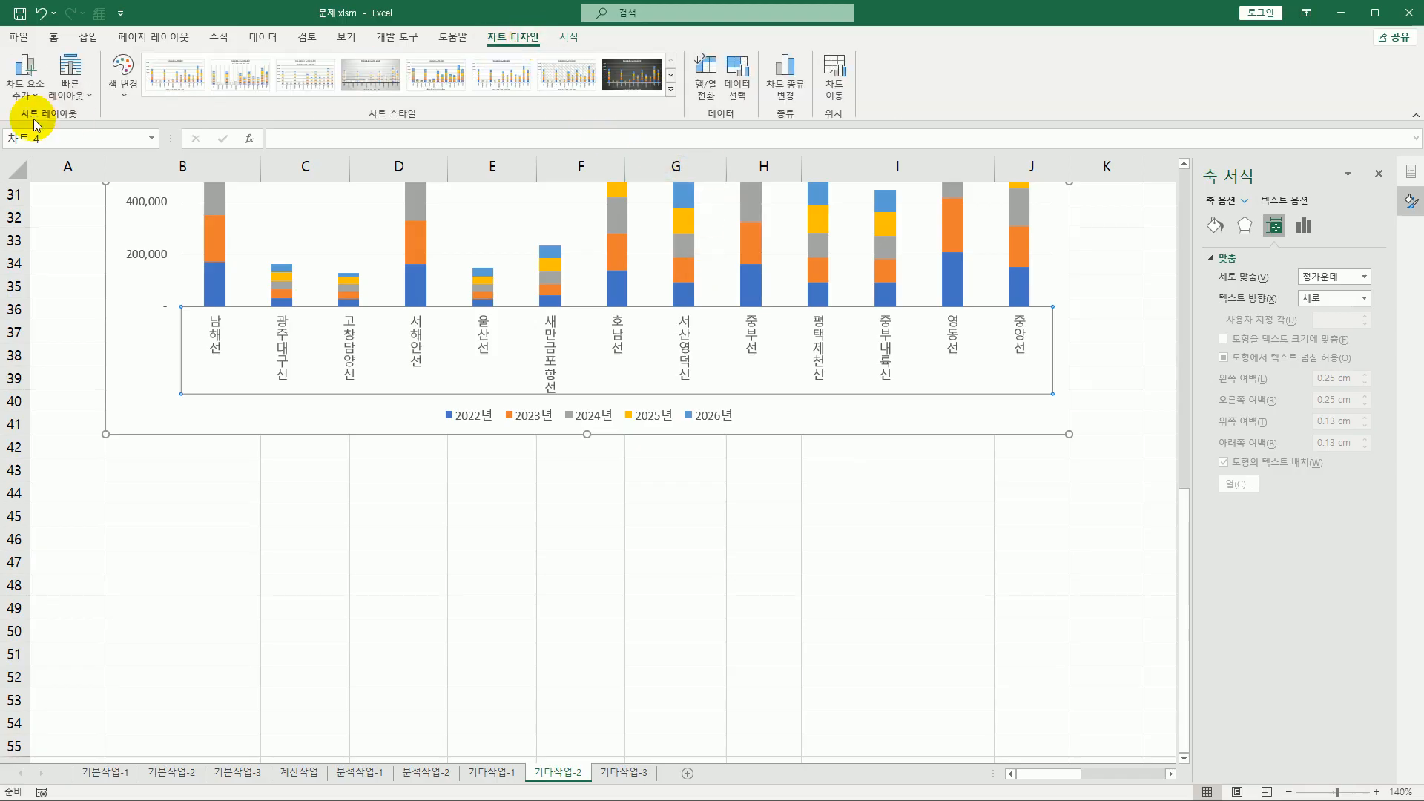
left_click(36, 89)
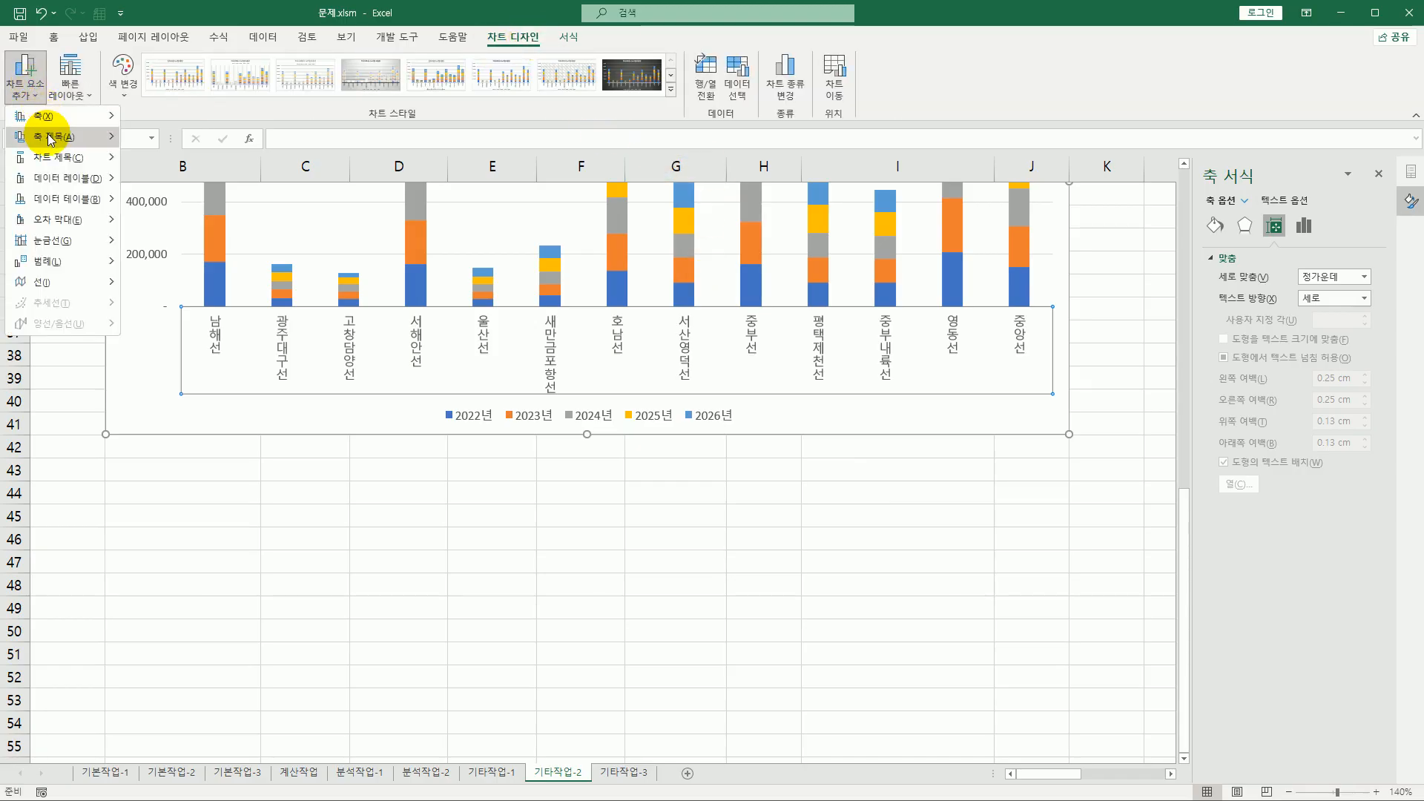
mouse_move(51, 139)
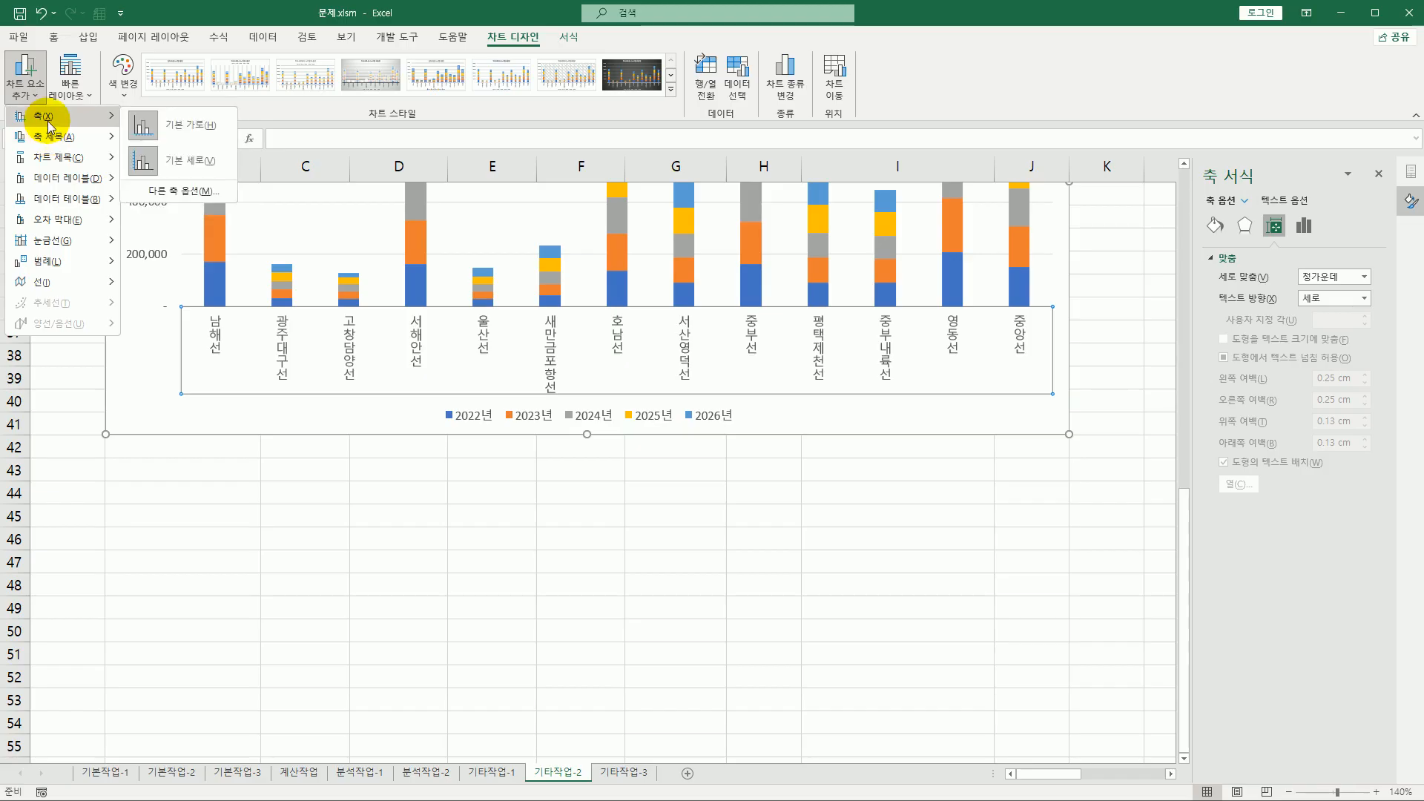
left_click(170, 160)
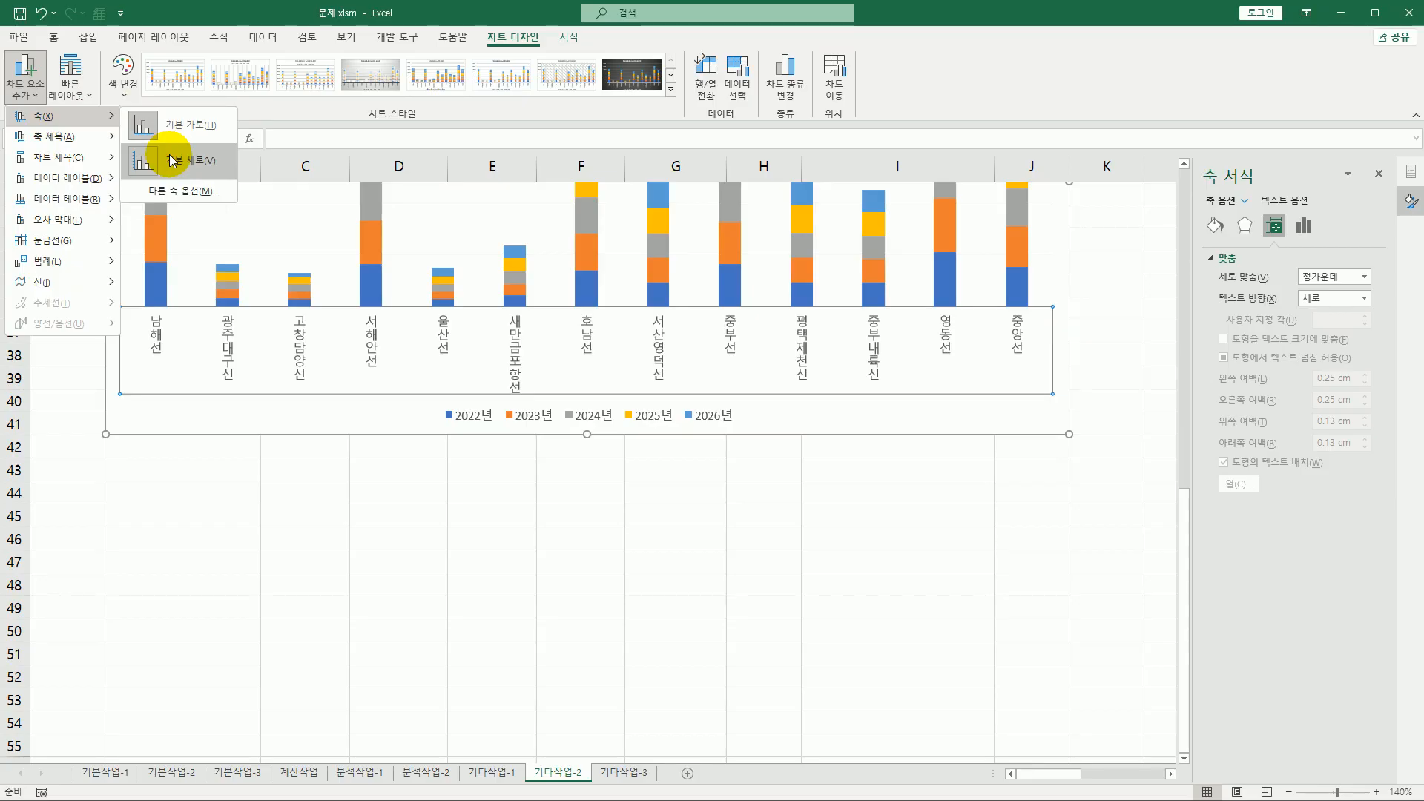
- Copy the highway picture beside the traffic table
scroll(245, 500, "up", 3)
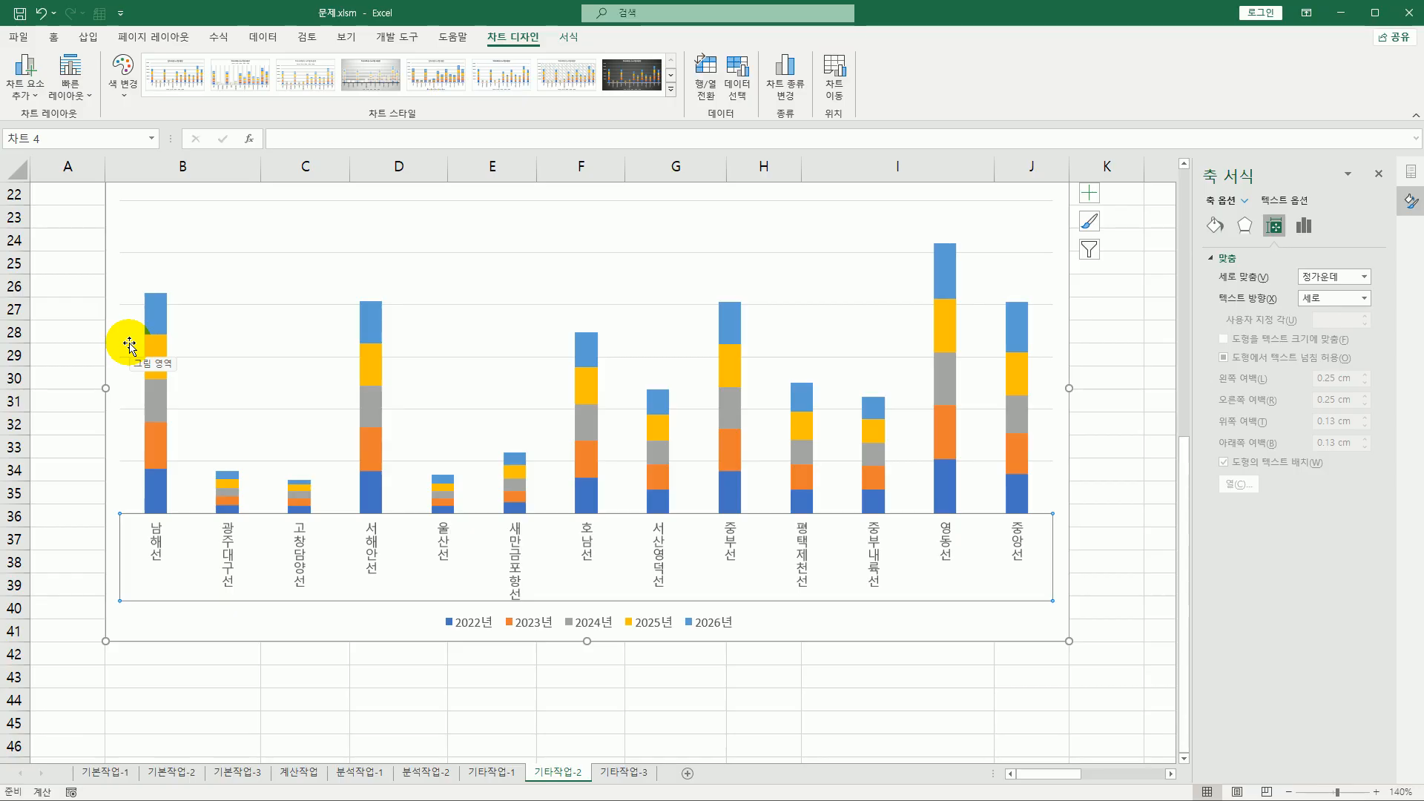
scroll(499, 381, "up", 6)
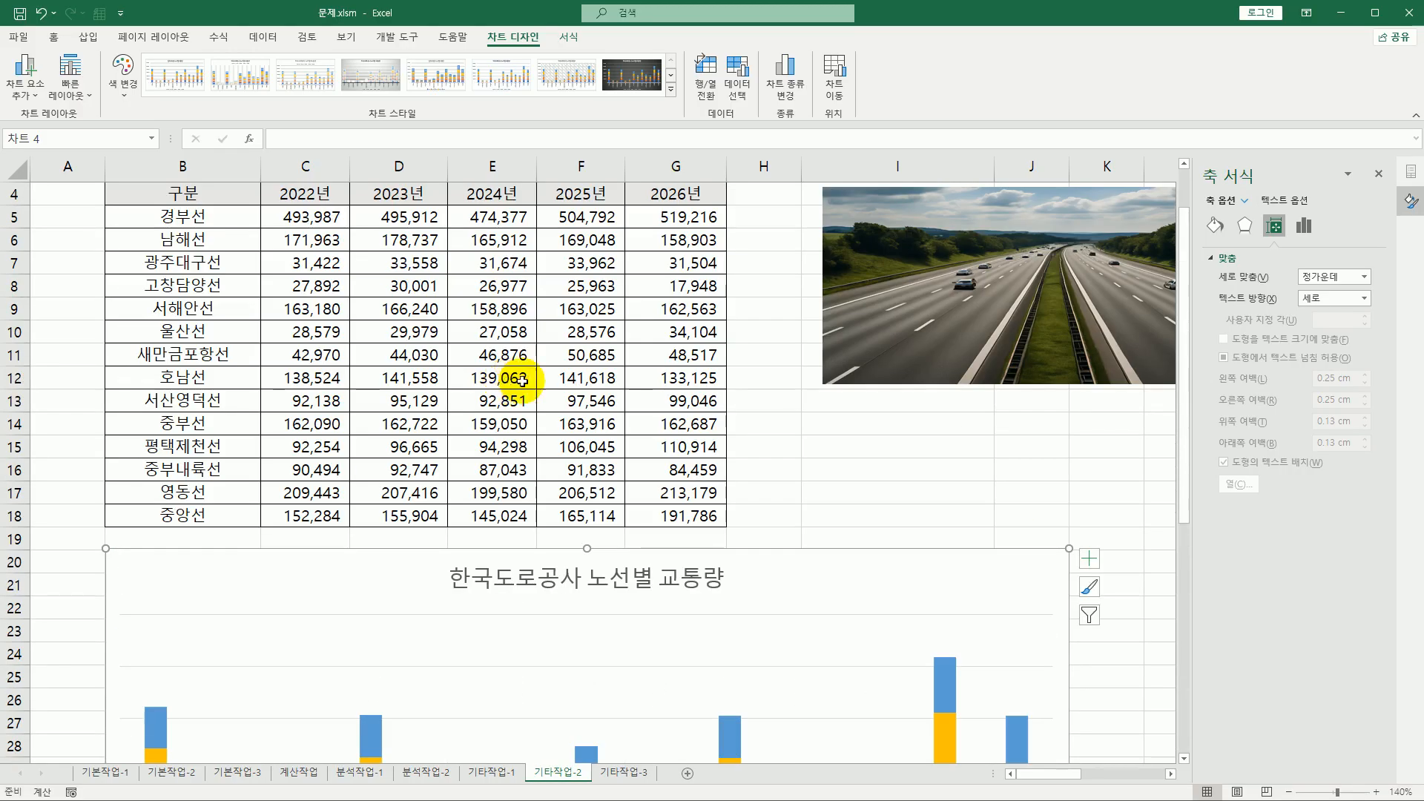
left_click(991, 276)
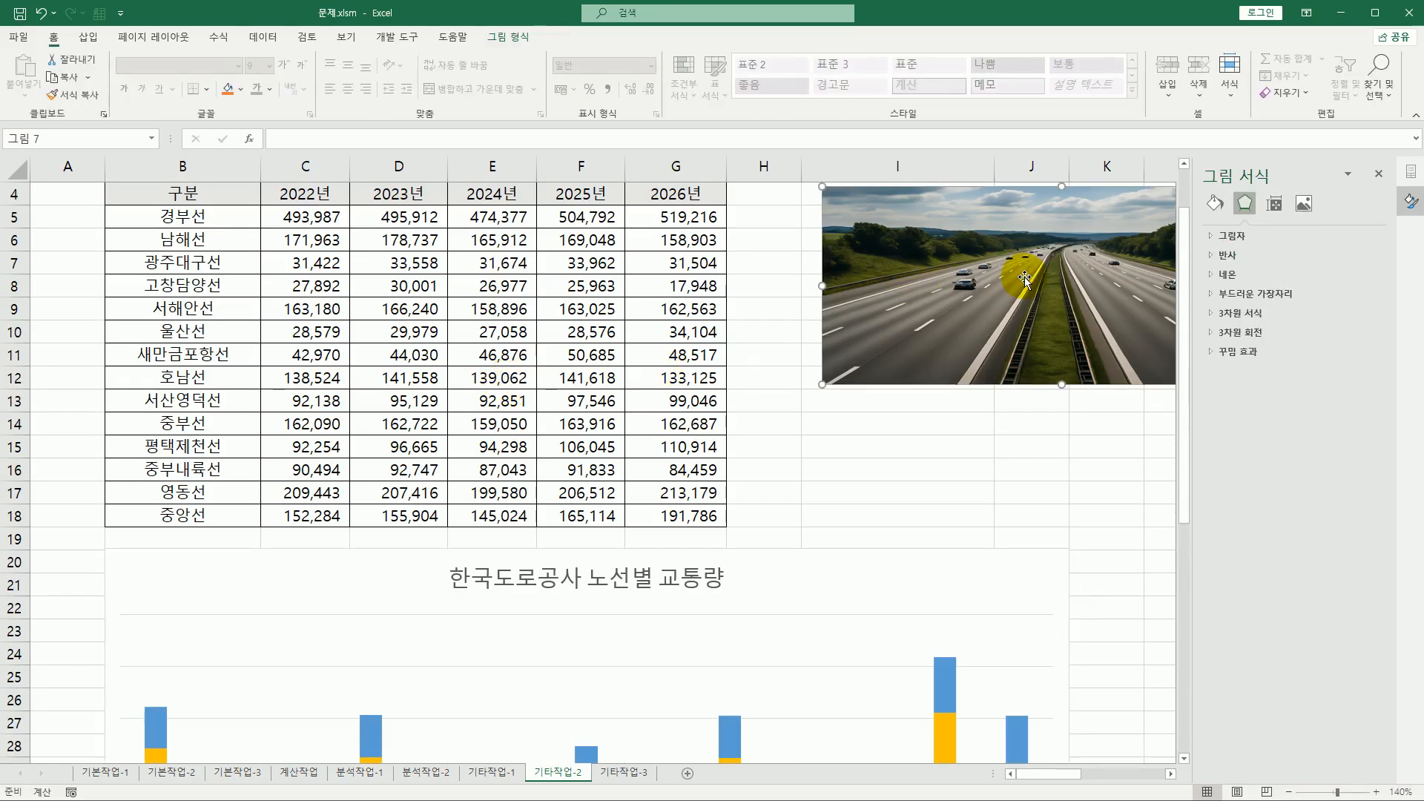
right_click(995, 236)
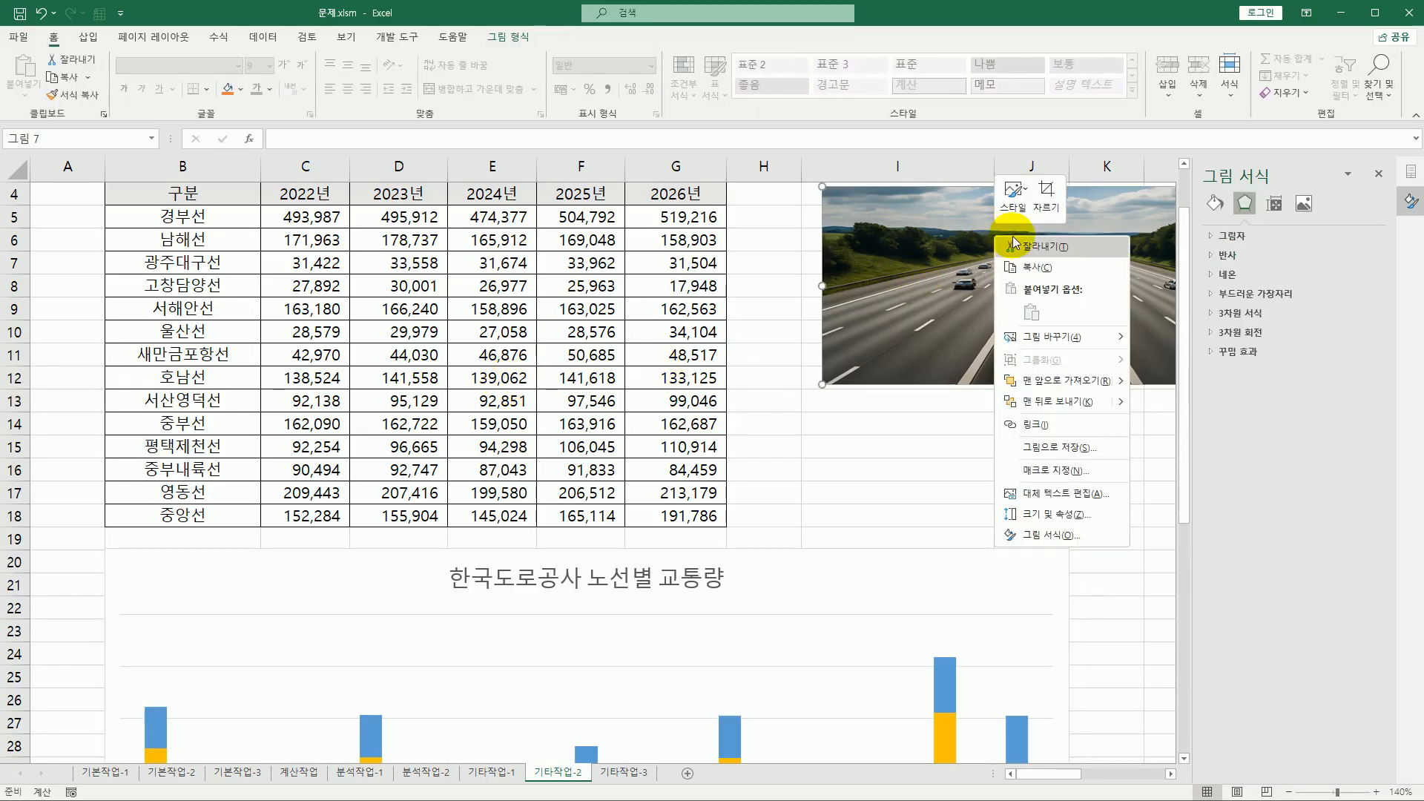
left_click(1031, 268)
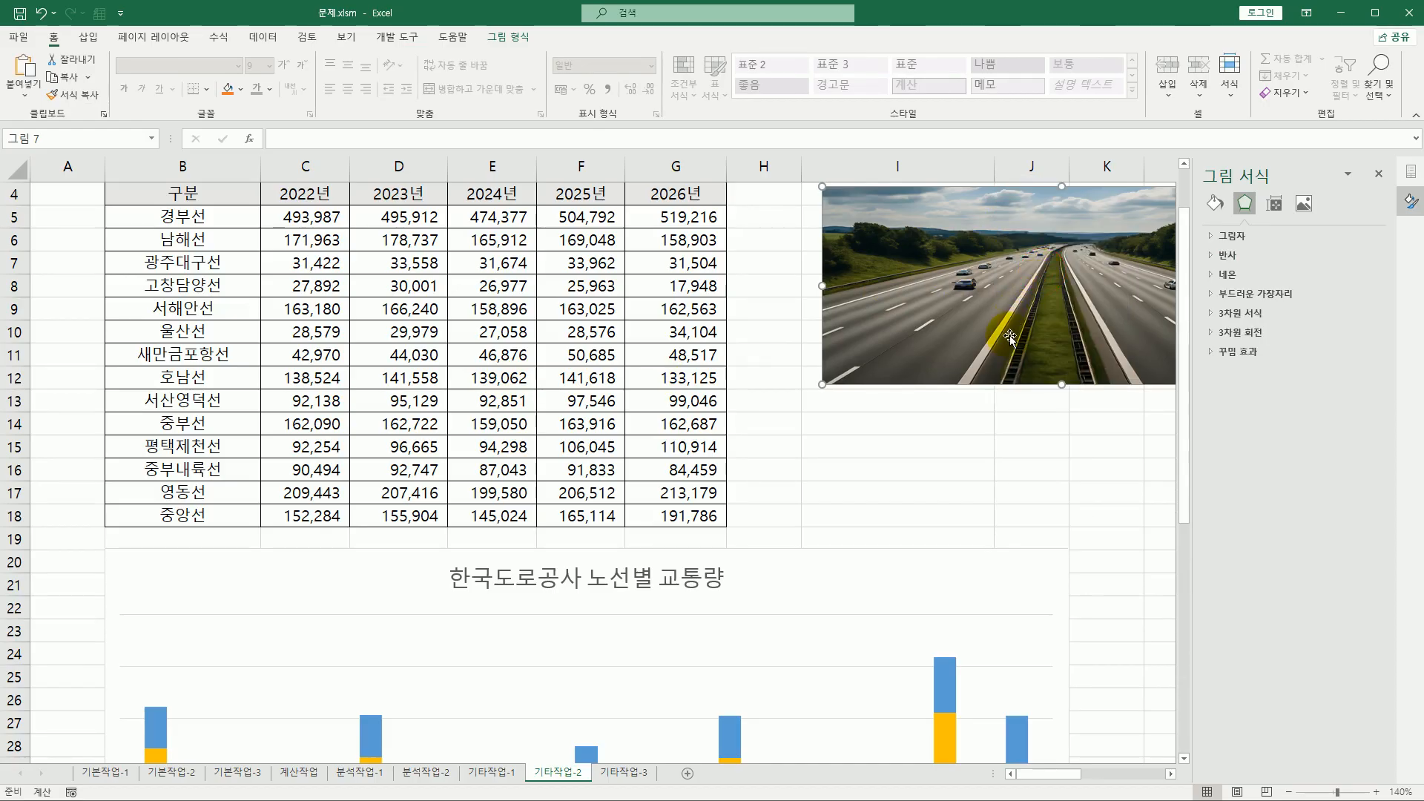
- Fill the chart's plot area with the copied highway picture using the picture or texture fill (그림 또는 질감 채우기)
scroll(1007, 343, "down", 6)
scroll(891, 321, "up", 3)
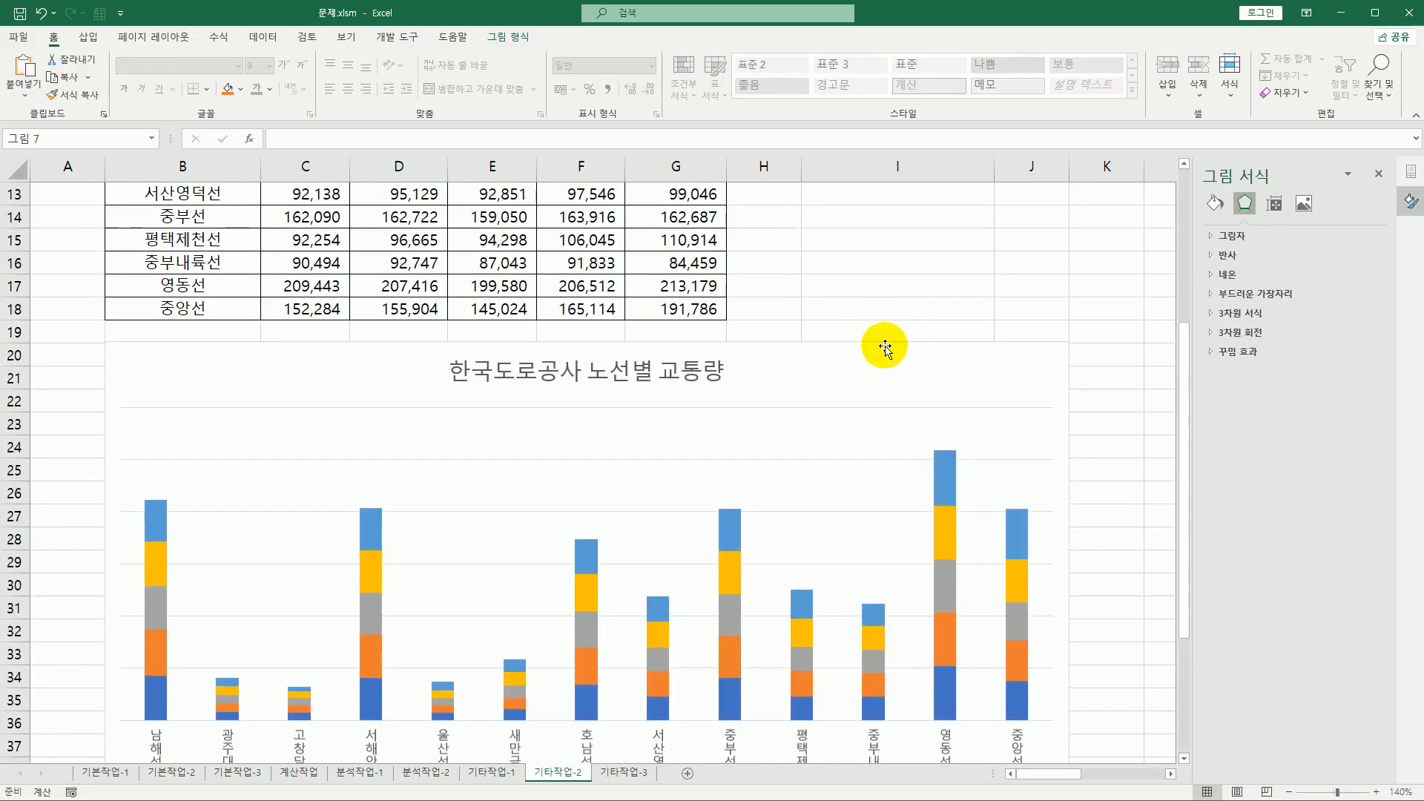
left_click(873, 362)
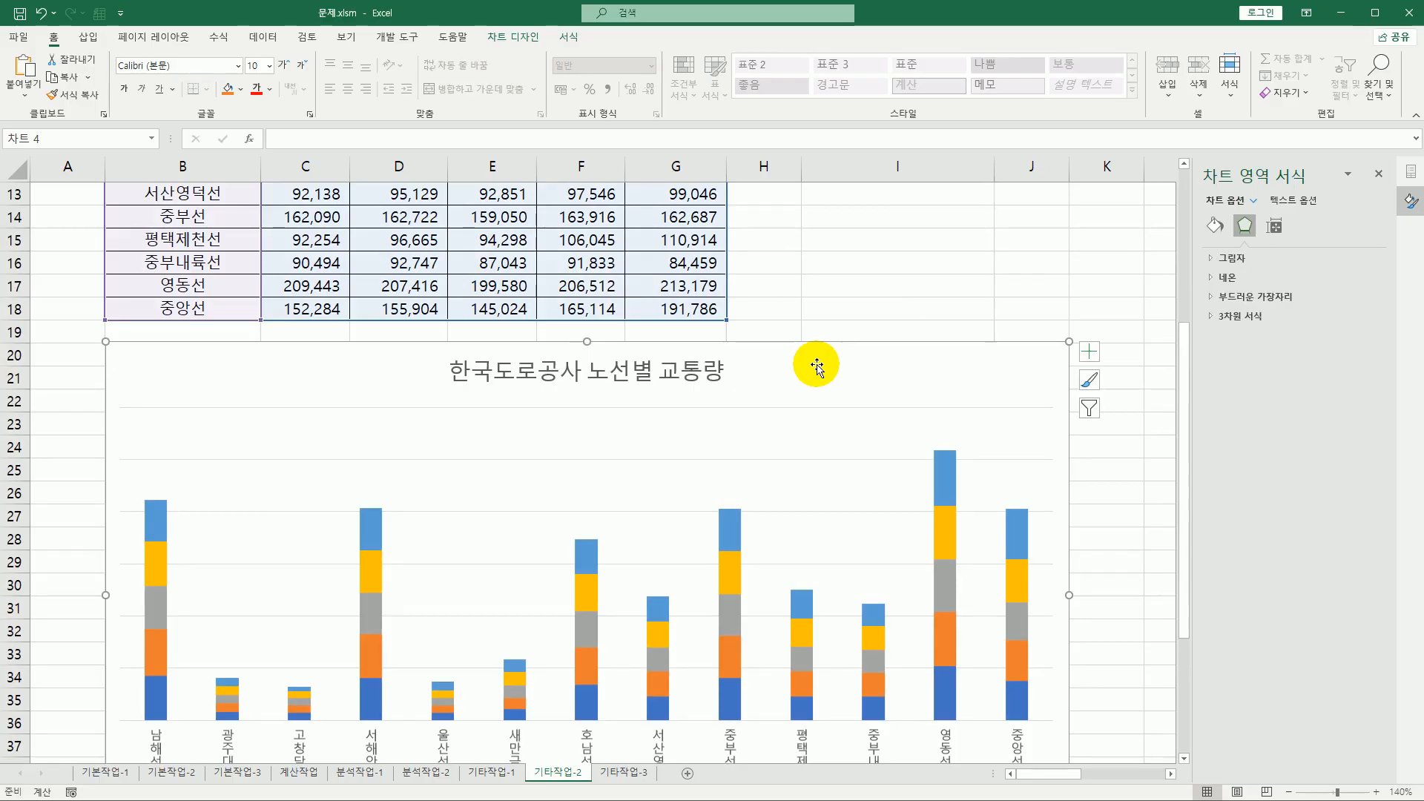
left_click(778, 432)
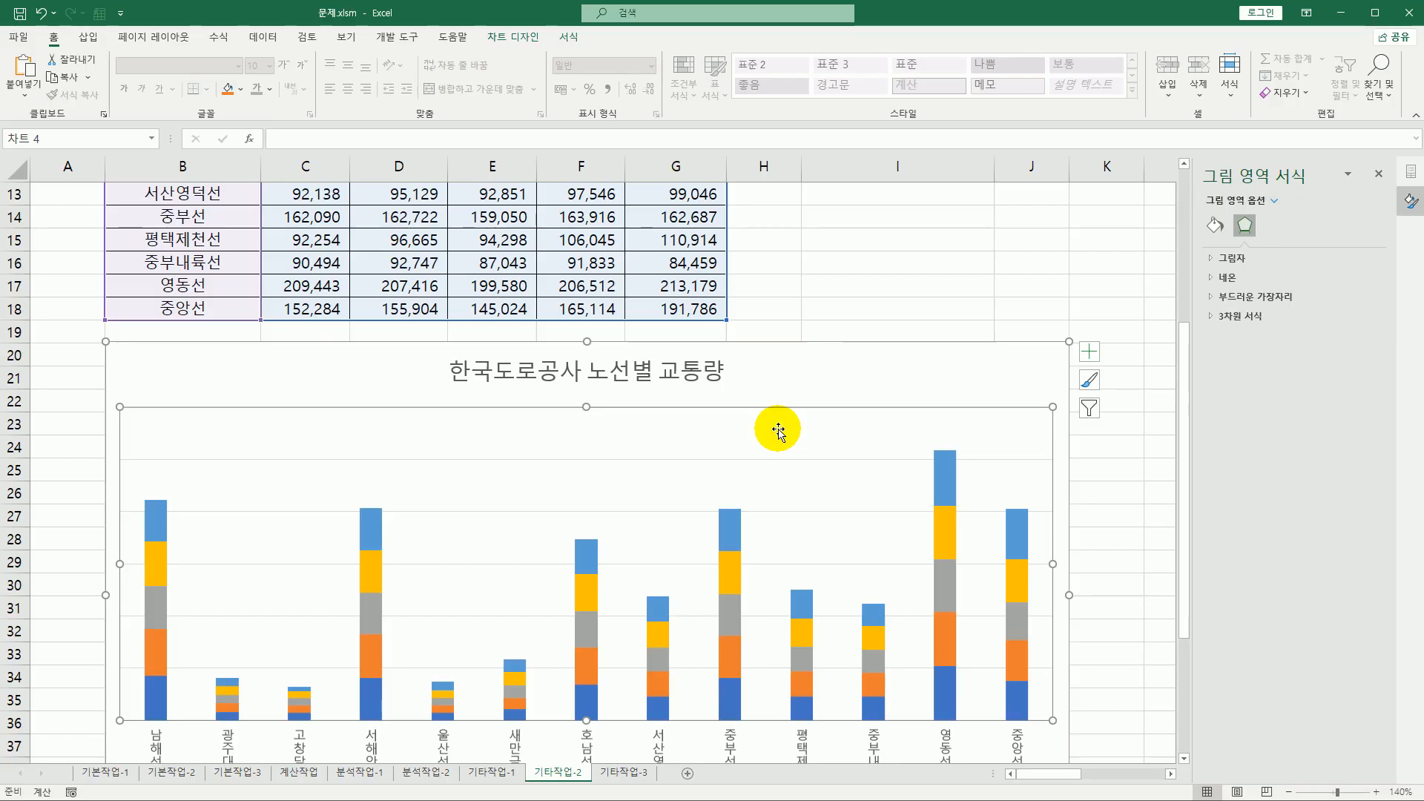
left_click(1212, 226)
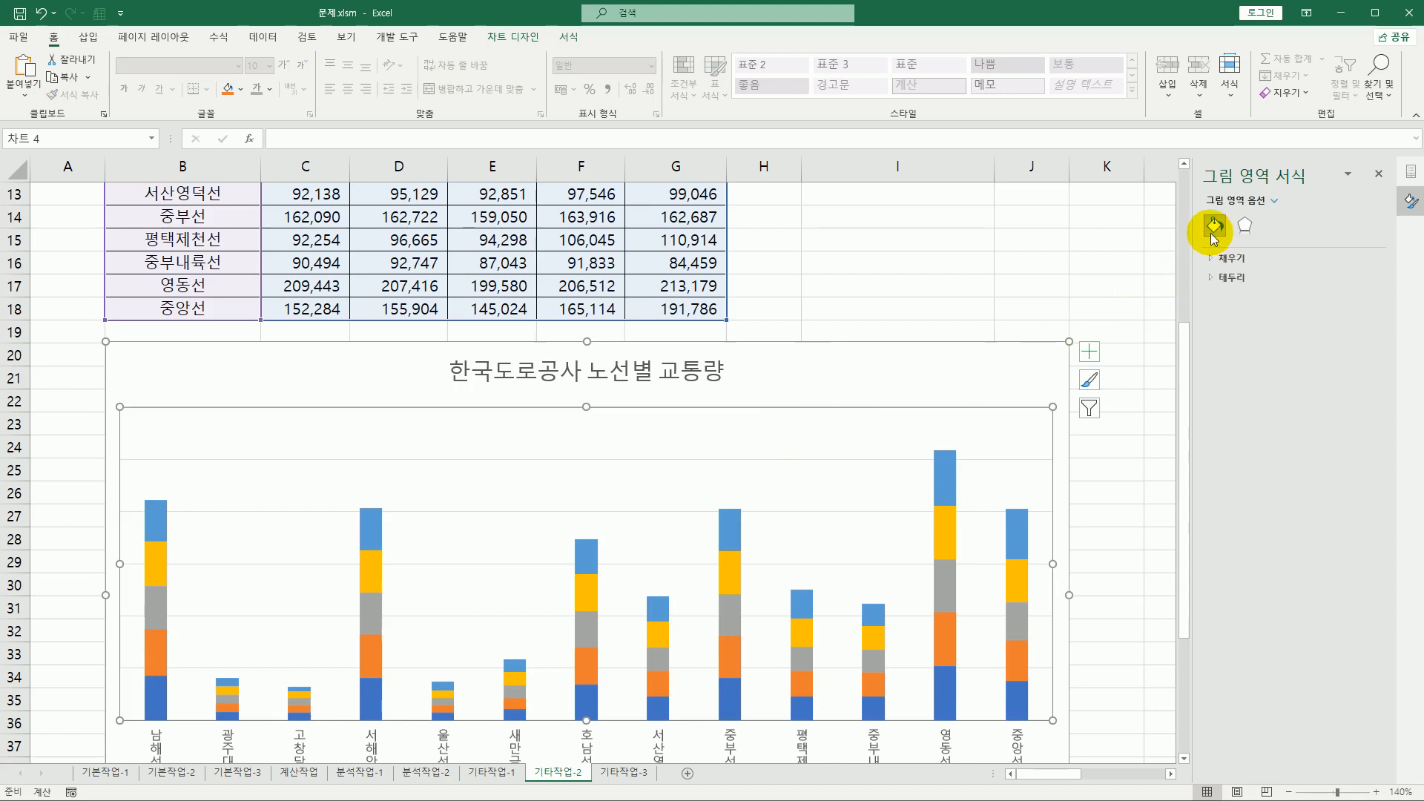
left_click(1243, 260)
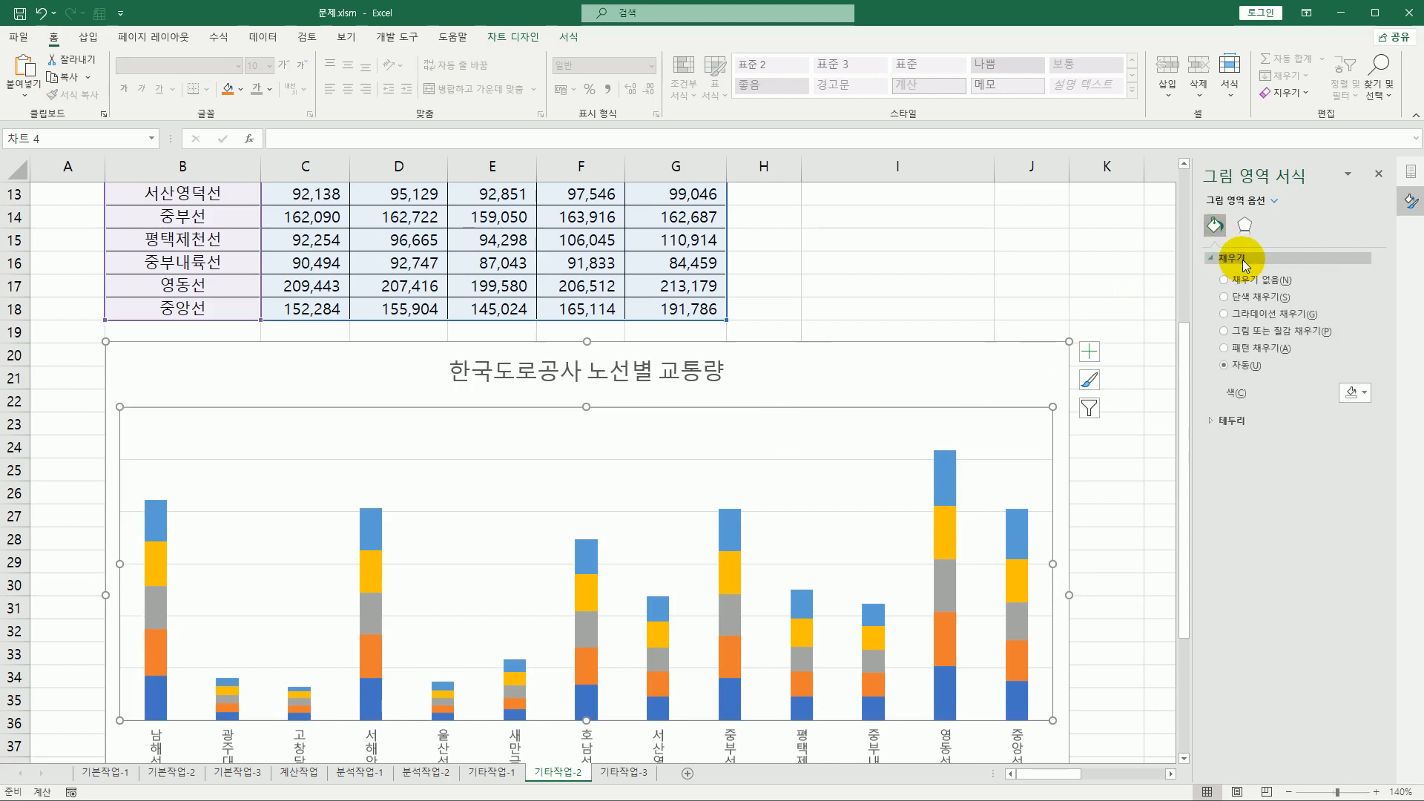
left_click(1249, 335)
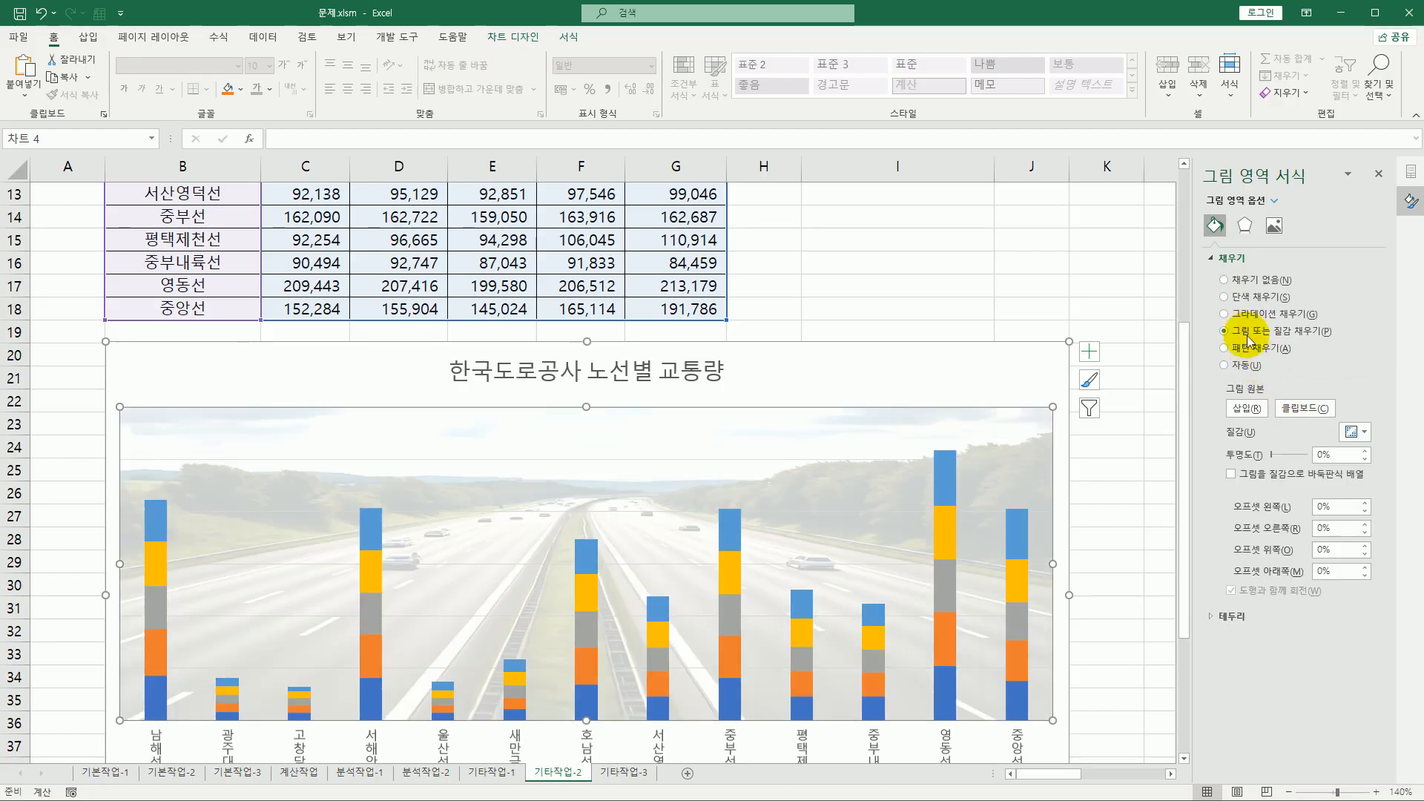
- Fill the plot area with the copied highway picture from the clipboard and set its transparency (투명도) to 80%
left_click(1308, 409)
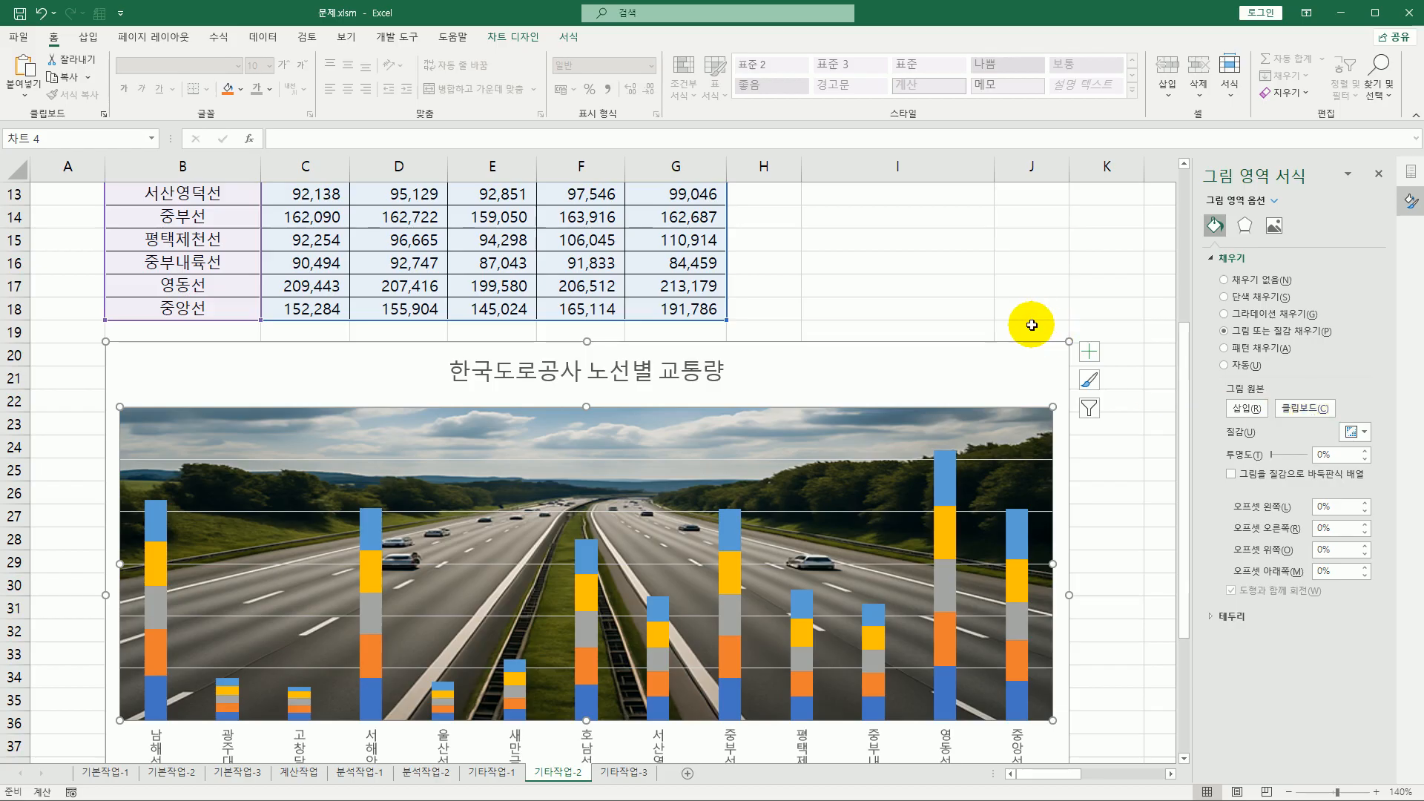
scroll(1026, 321, "up", 3)
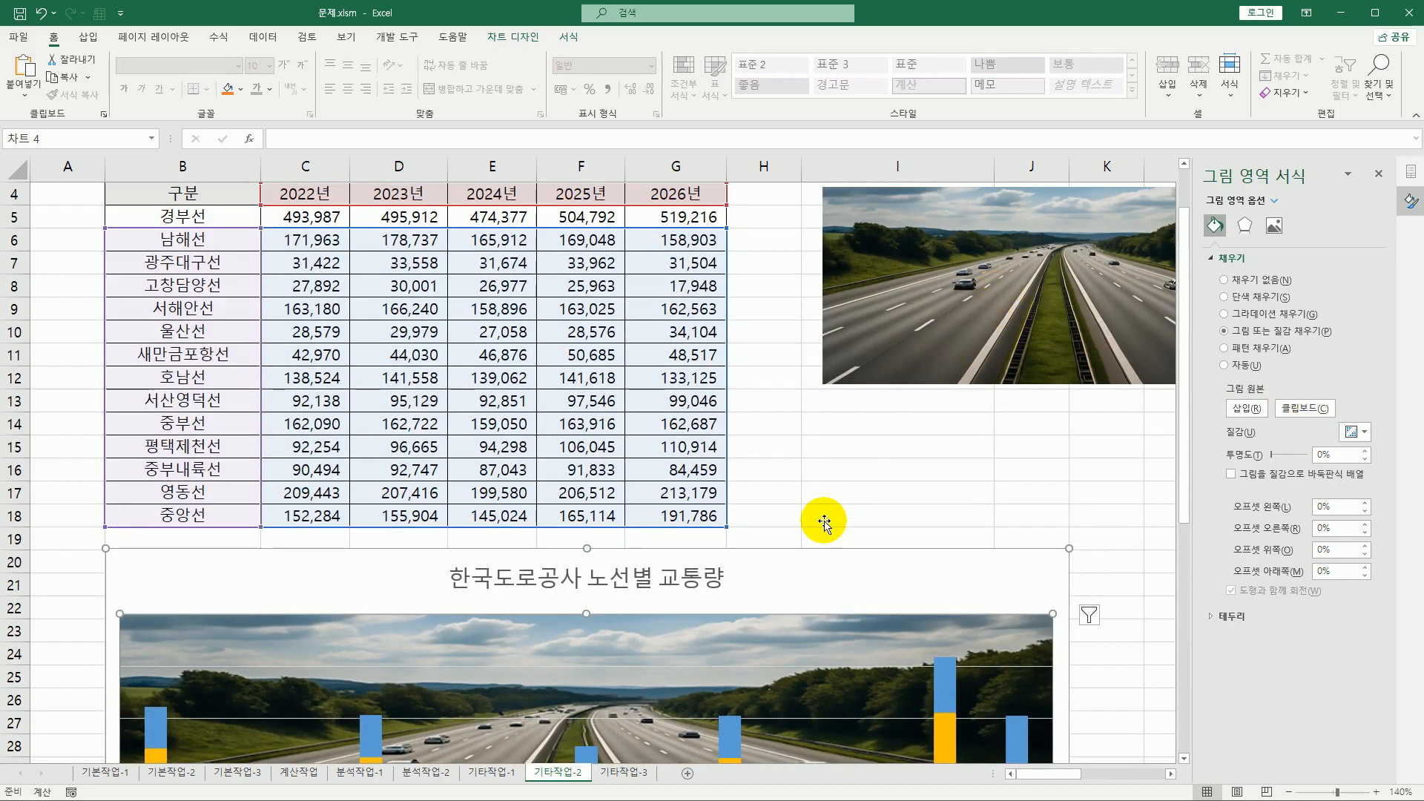
scroll(820, 518, "down", 3)
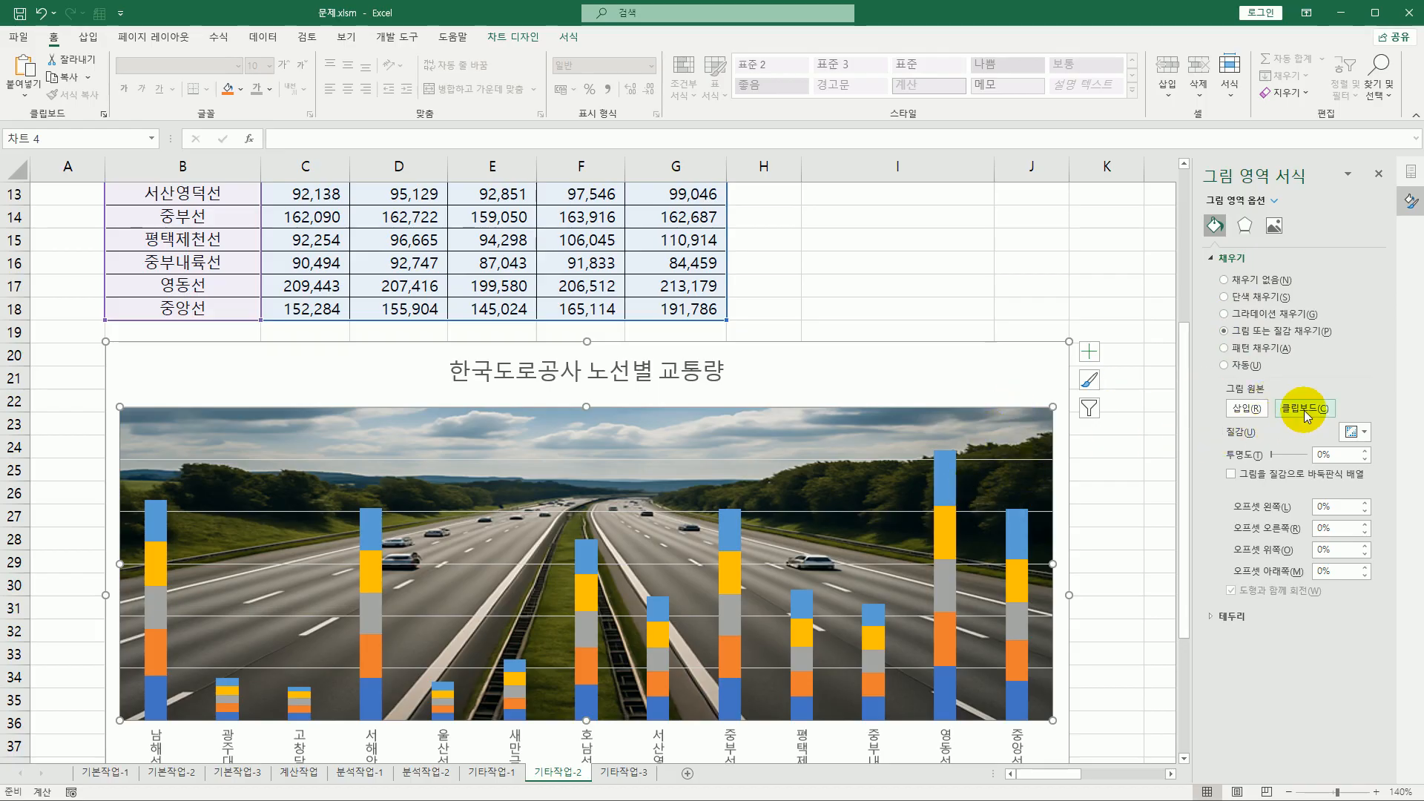
left_click(1340, 455)
left_click_drag(1345, 456, 1284, 445)
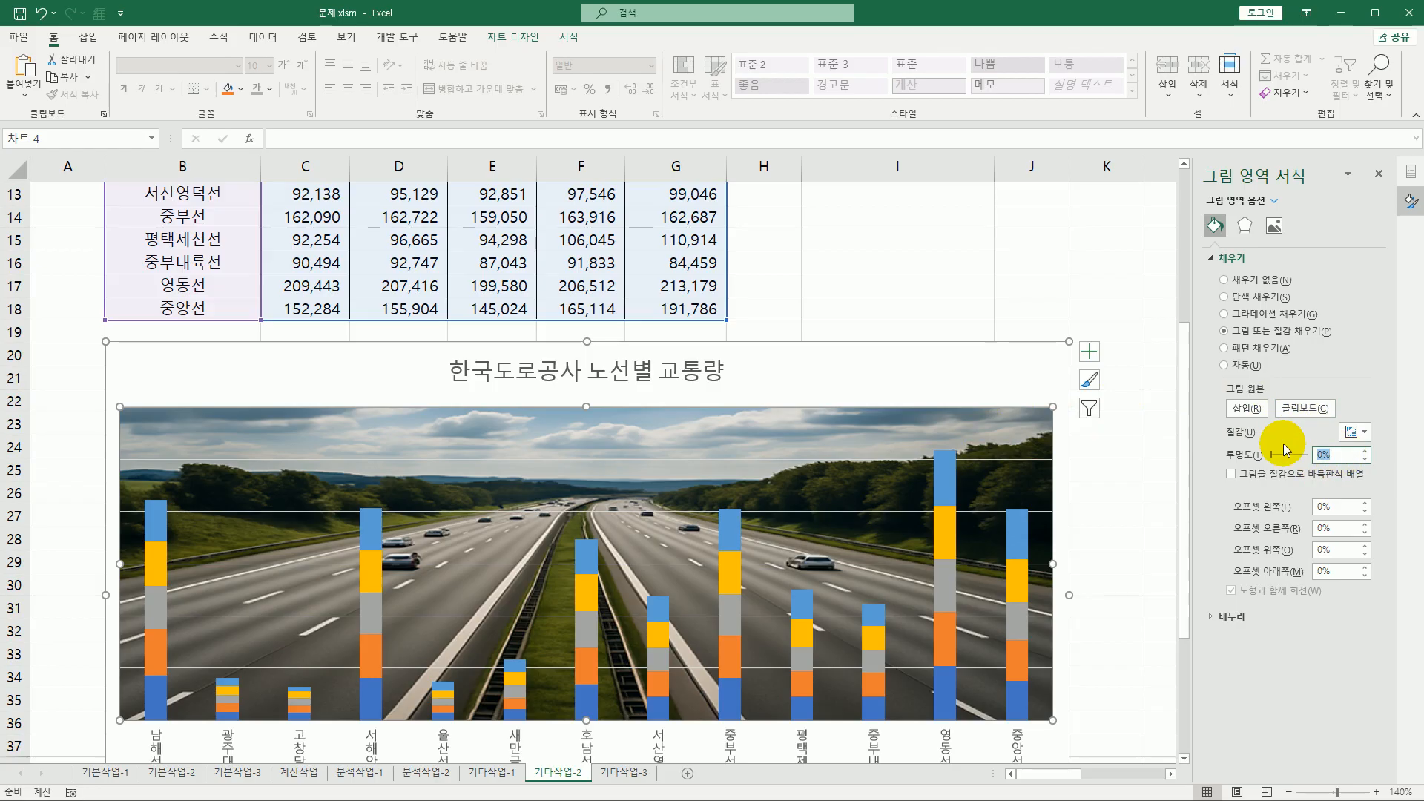
type("80")
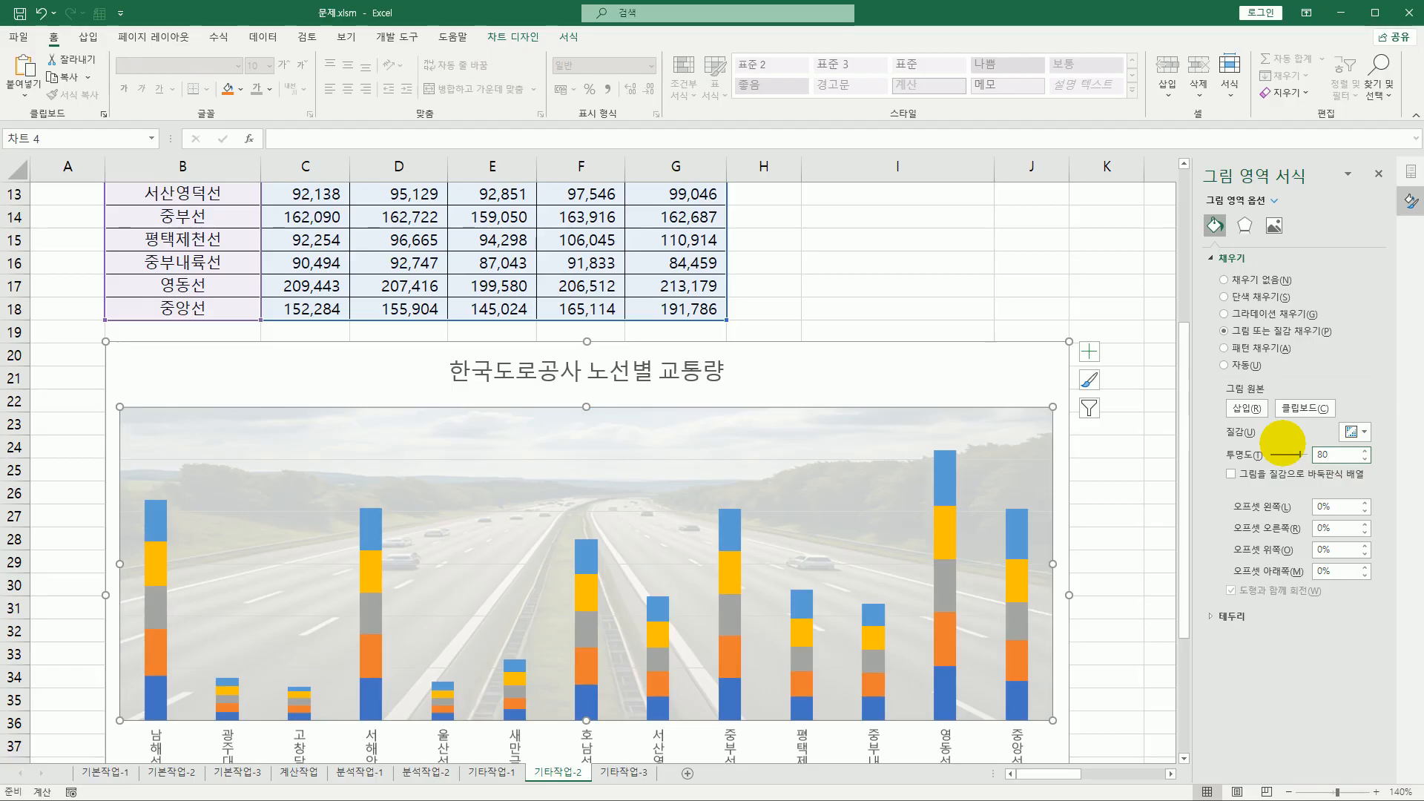
- Remove the gridlines (눈금선) from the traffic chart
left_click(693, 460)
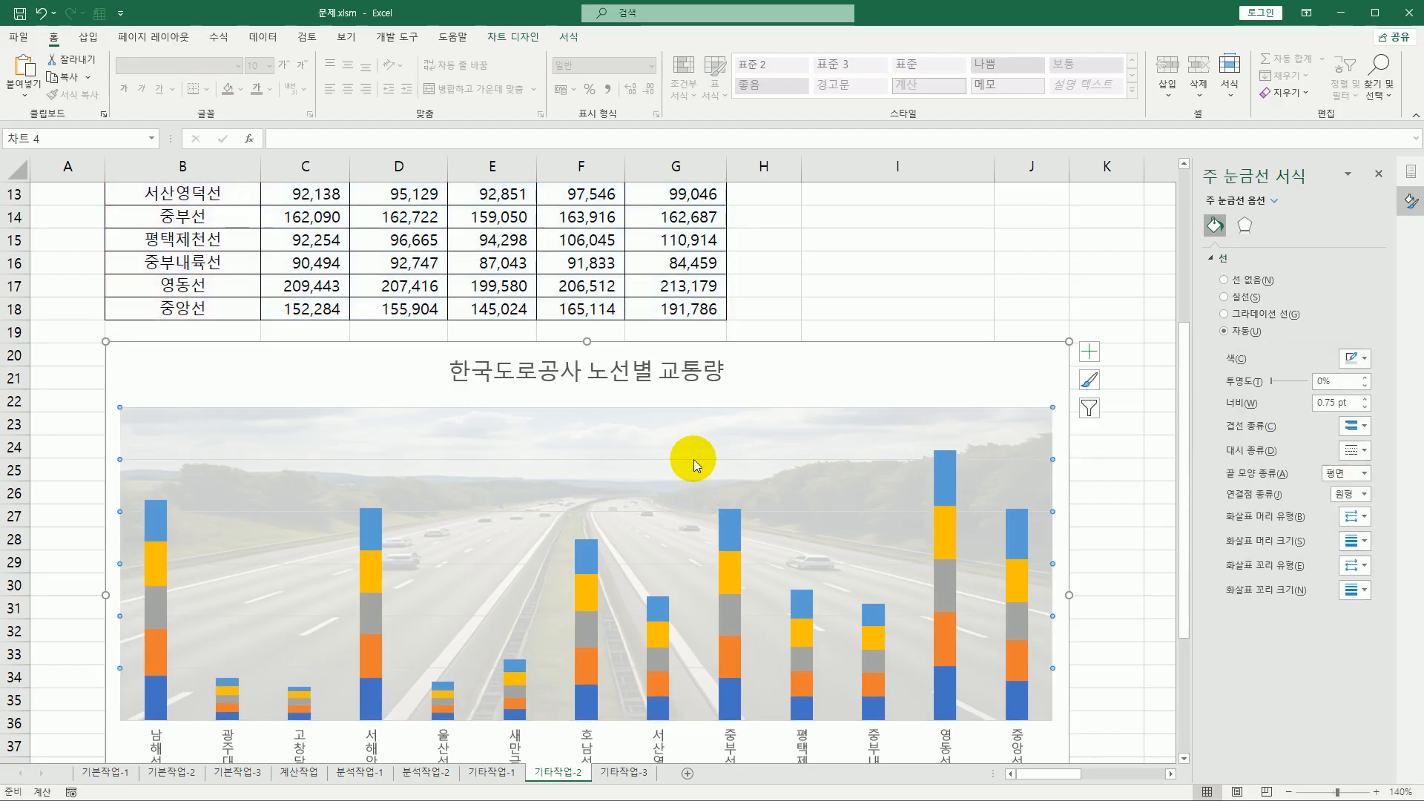
left_click(1091, 354)
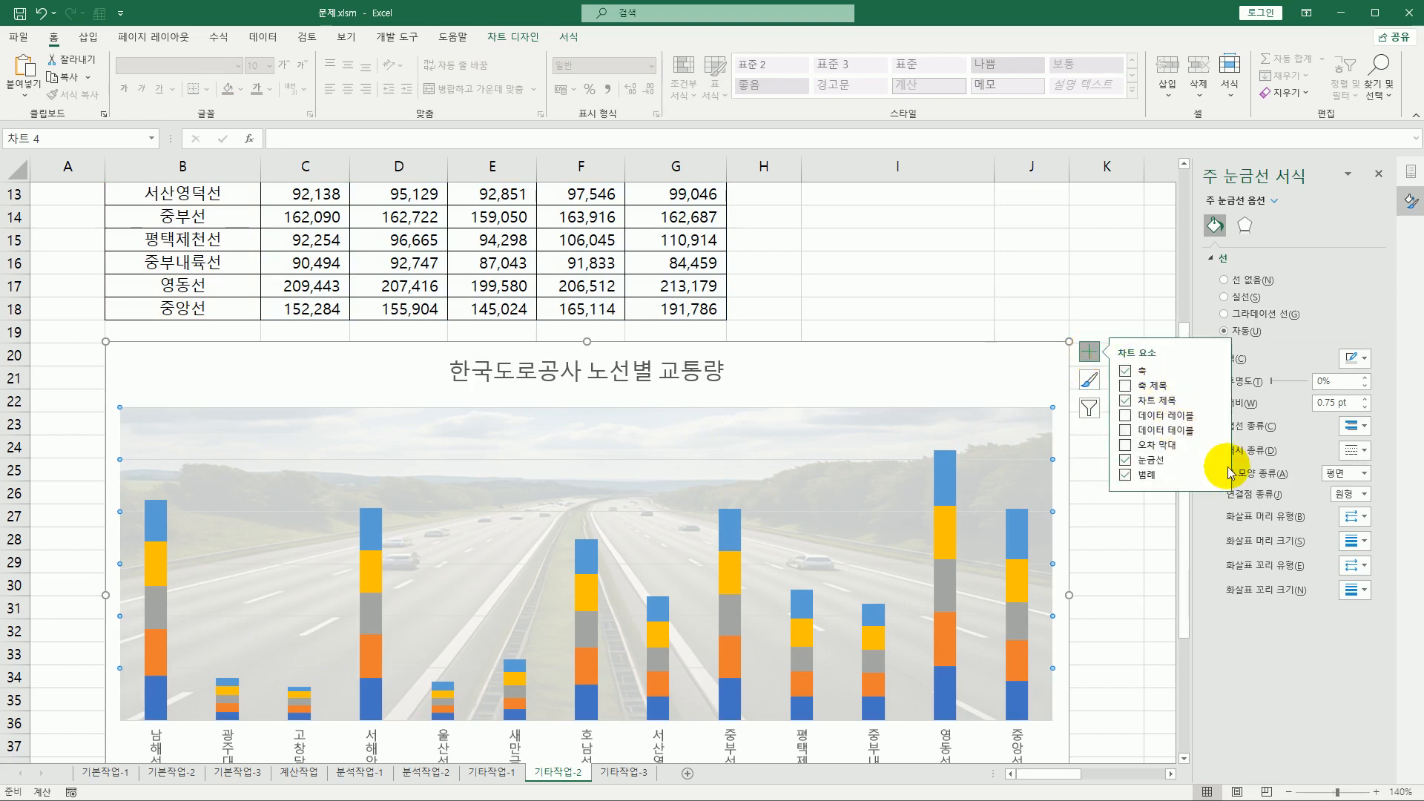
left_click(1127, 465)
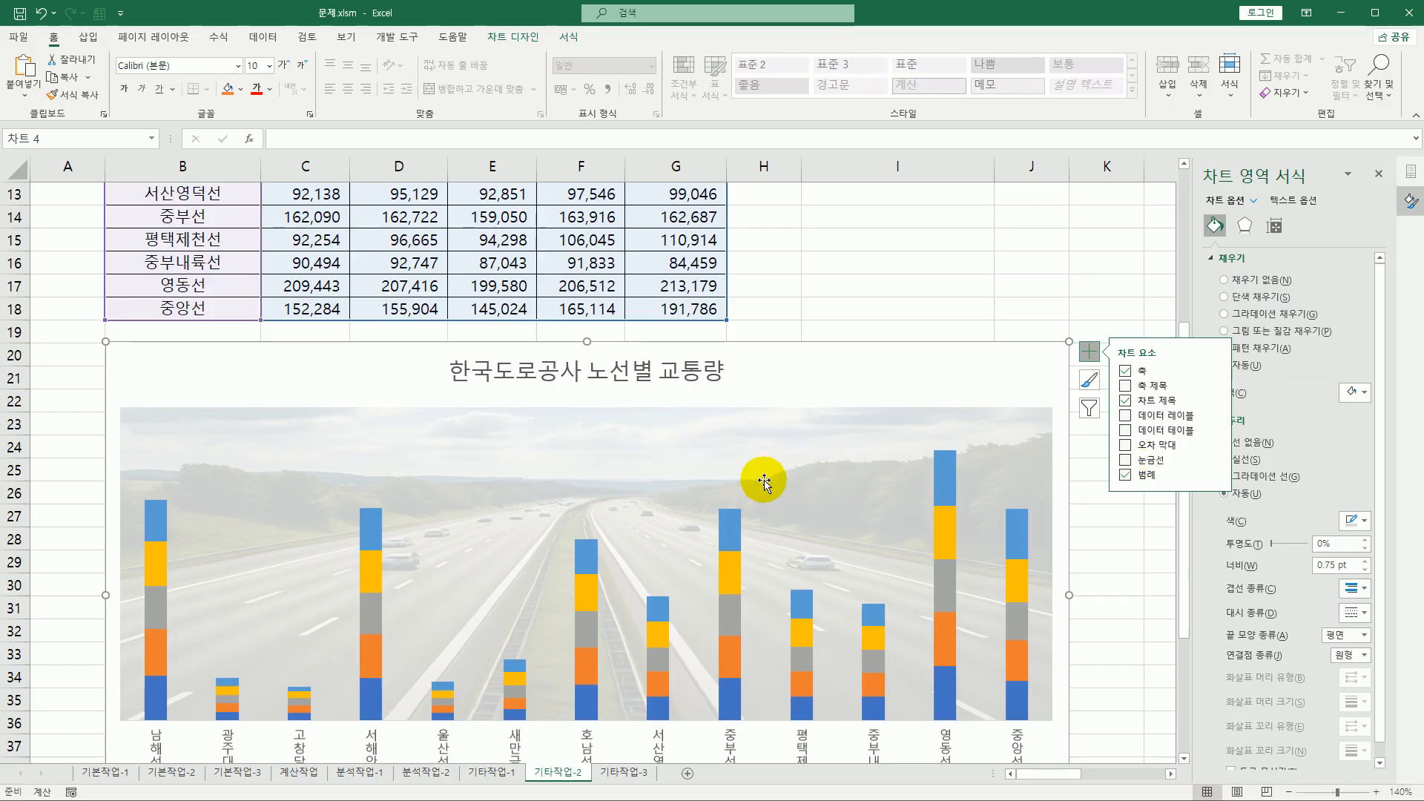
left_click(1109, 540)
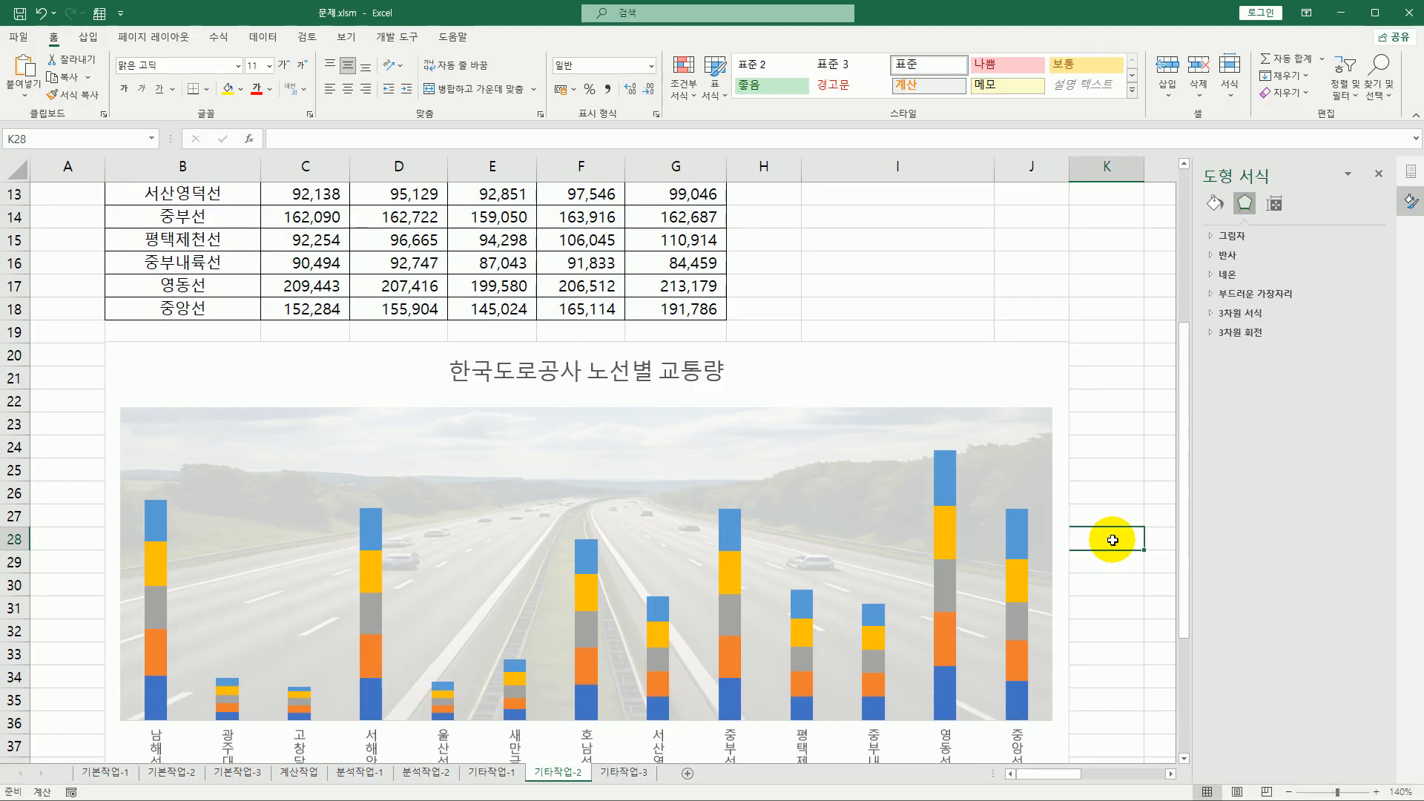
- Change the chart's colors to the fourth colorful (색상형) palette, starting with green, blue and yellow
left_click(897, 367)
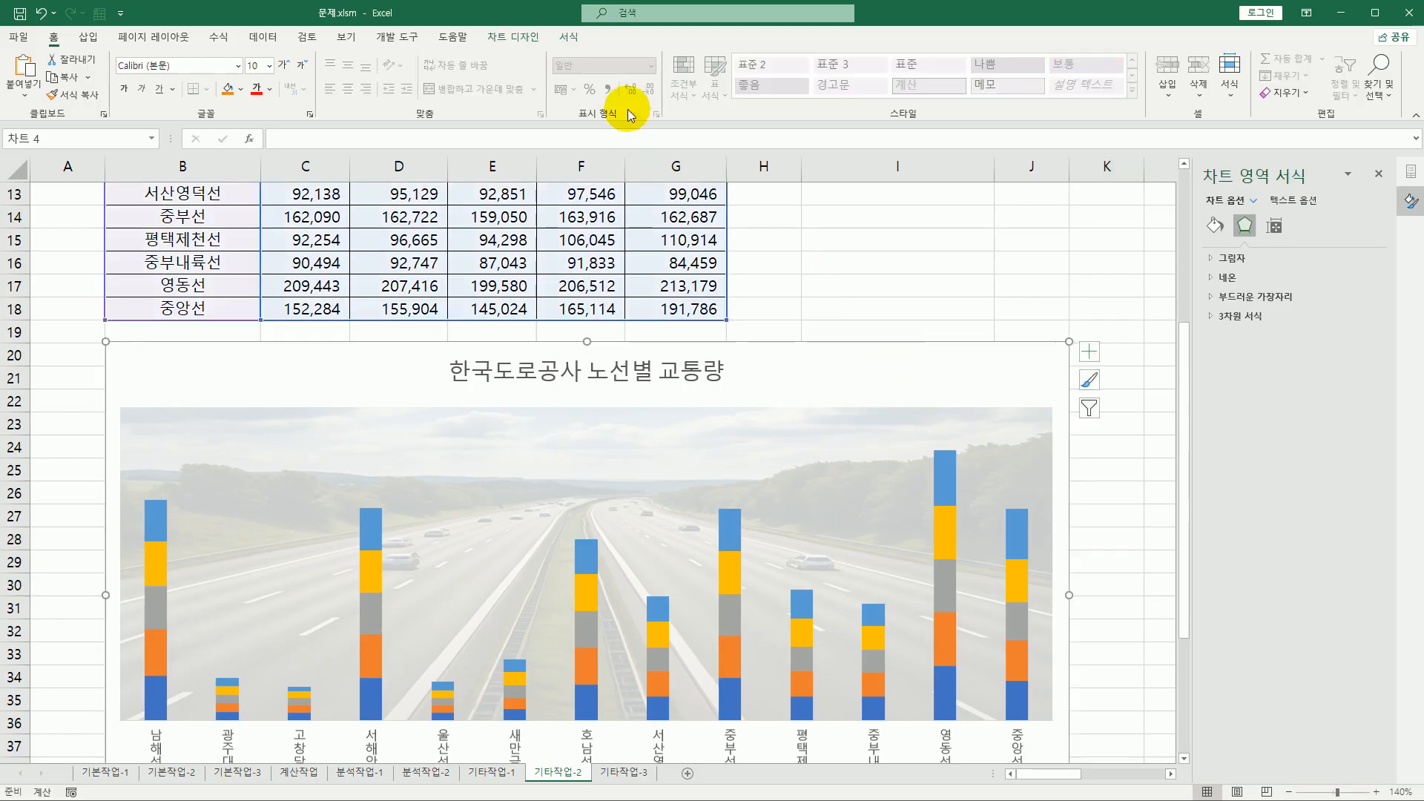
left_click(523, 40)
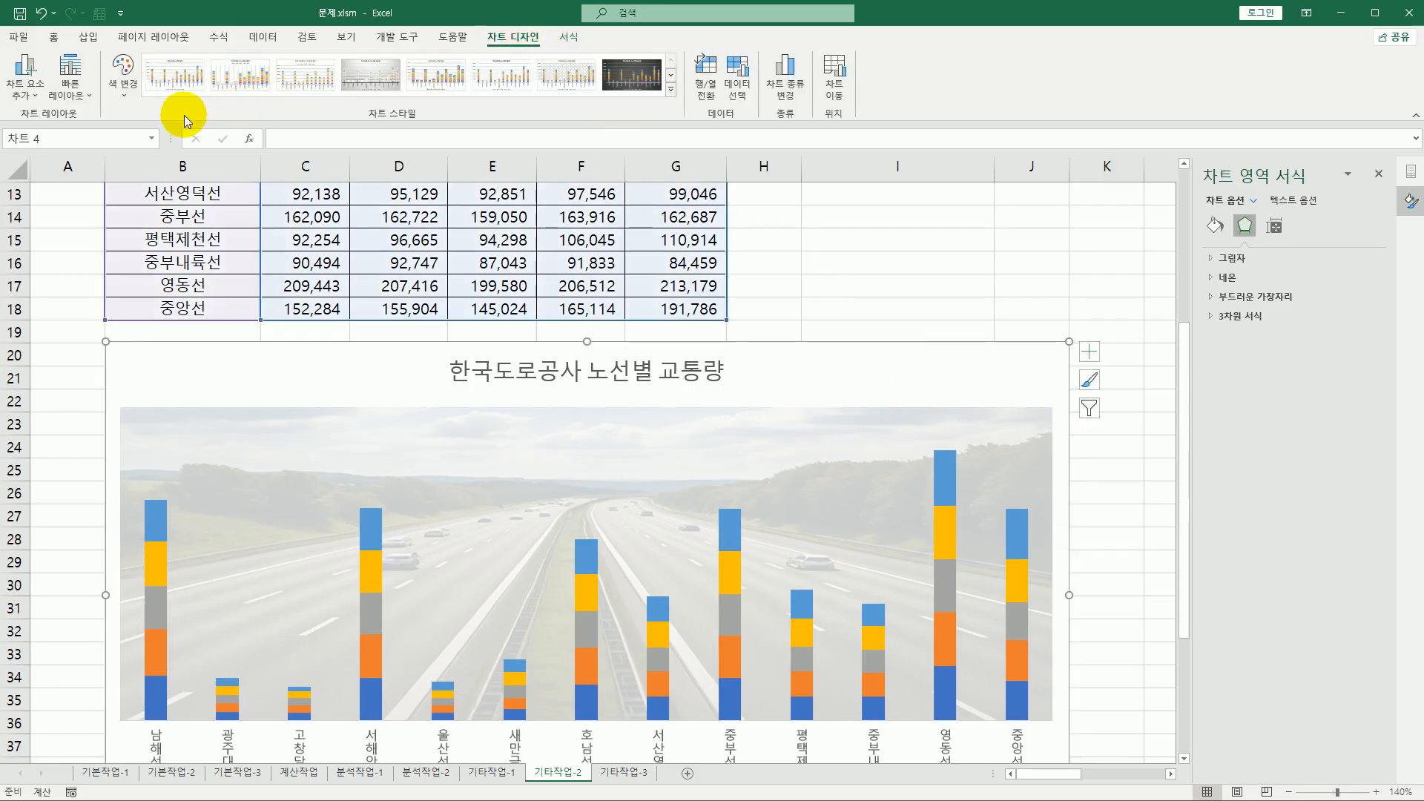
left_click(123, 91)
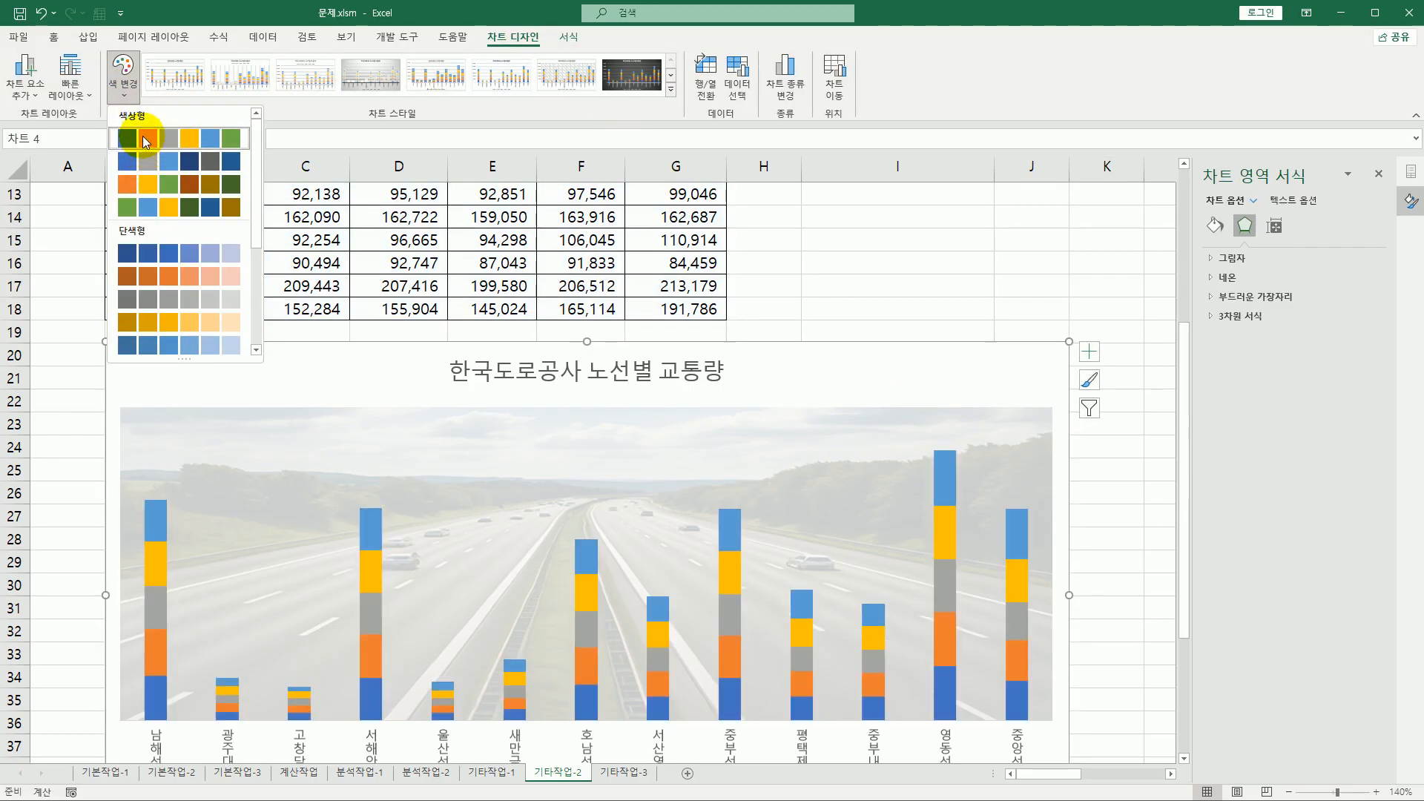
left_click(150, 208)
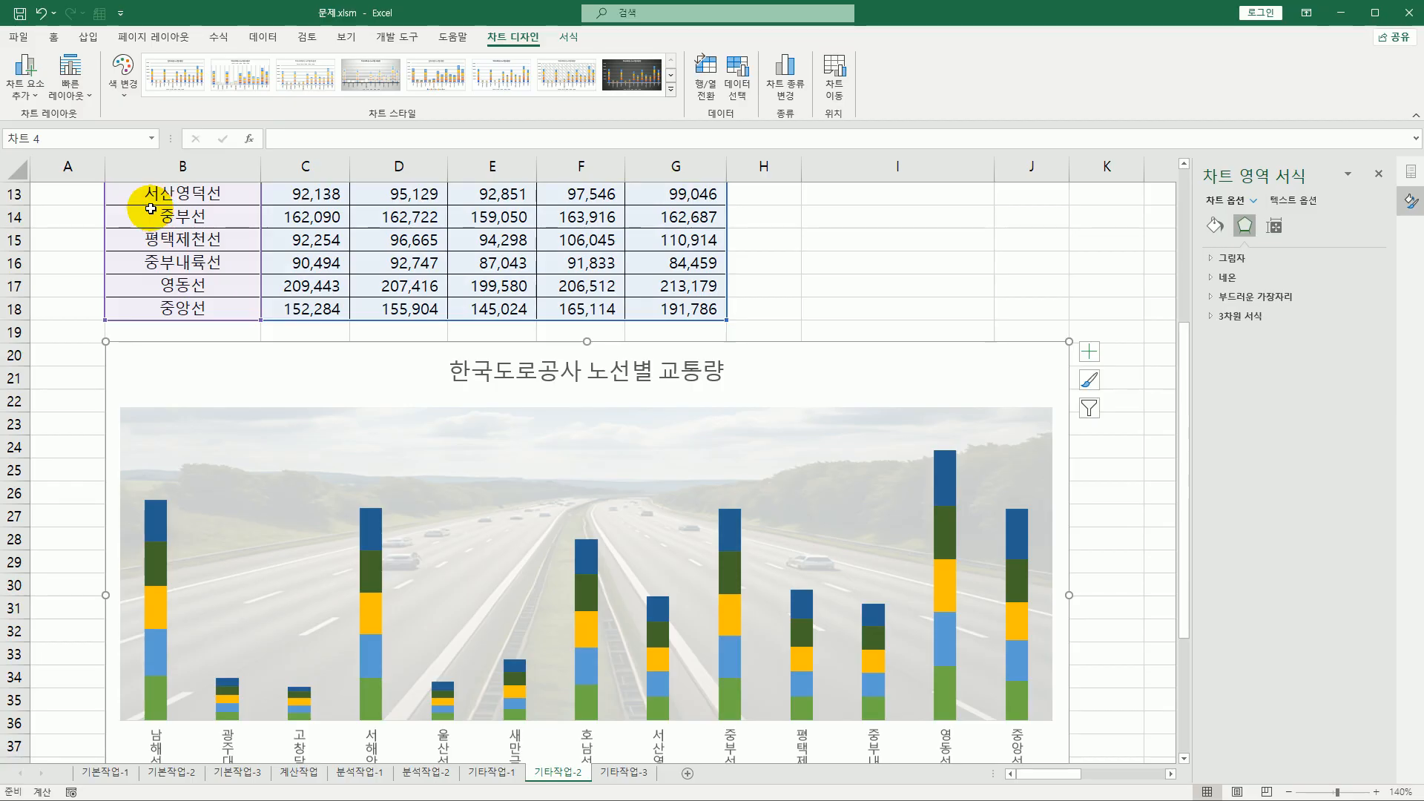
- Place the chart's legend (범례) at the top (위쪽), below the chart title
left_click(1090, 352)
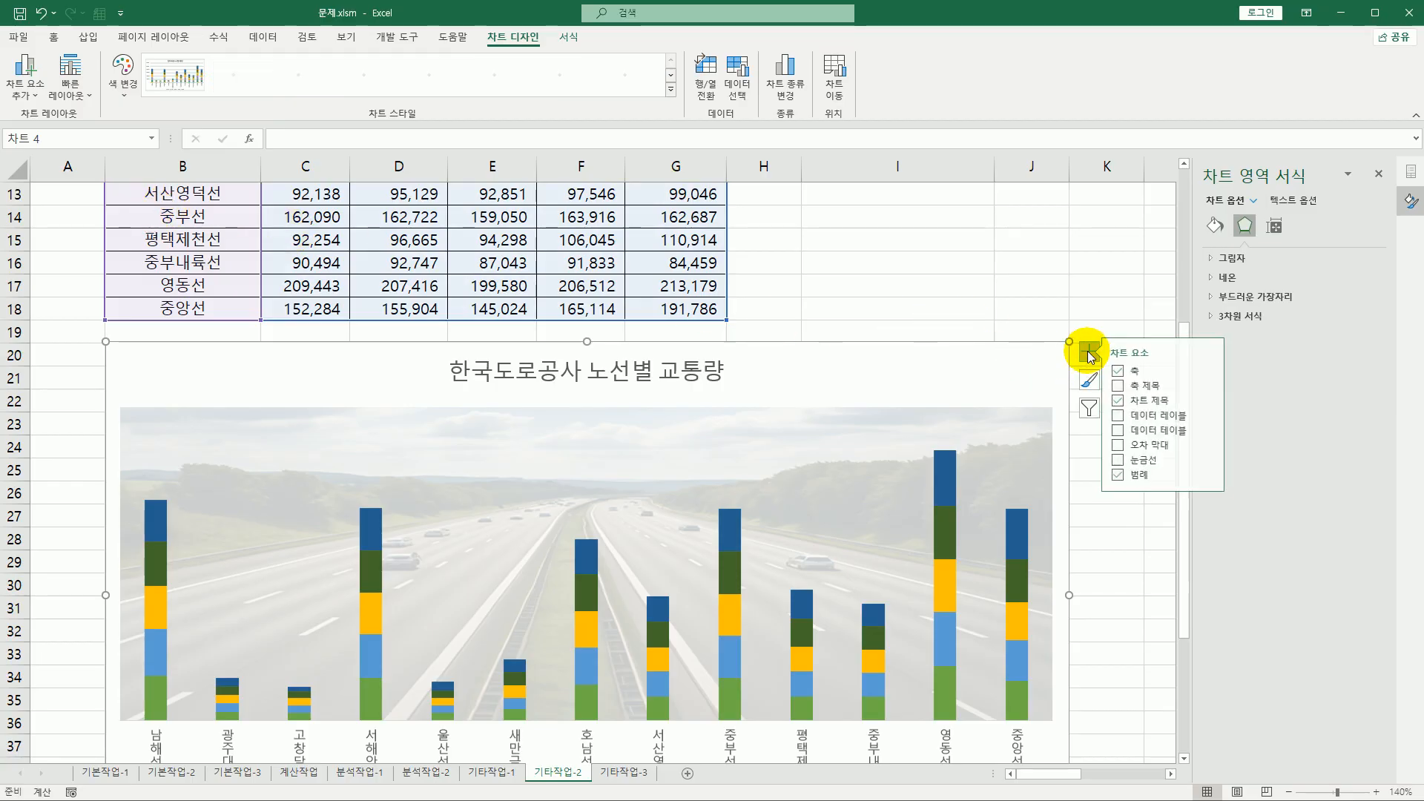
left_click(1218, 474)
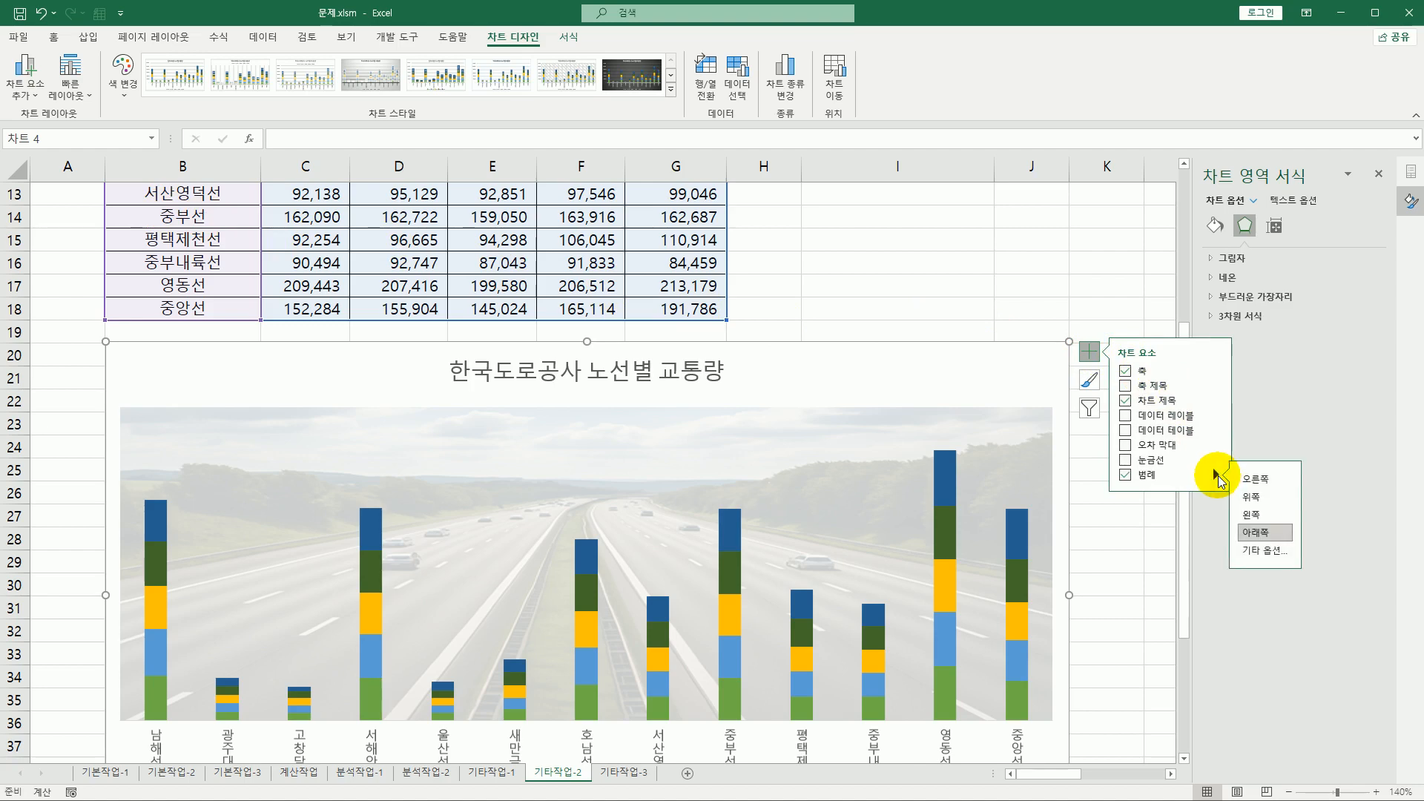
left_click(1264, 495)
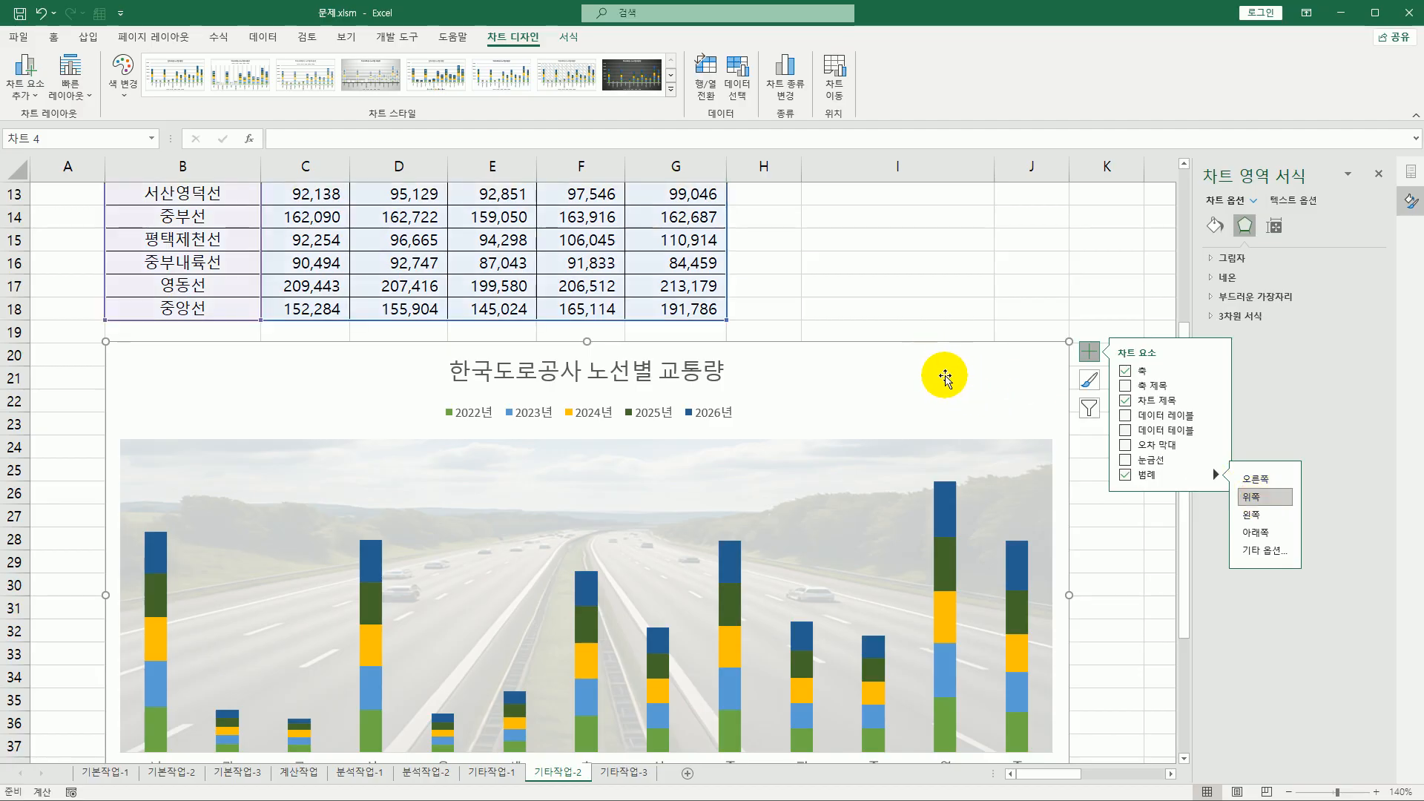
left_click(1089, 351)
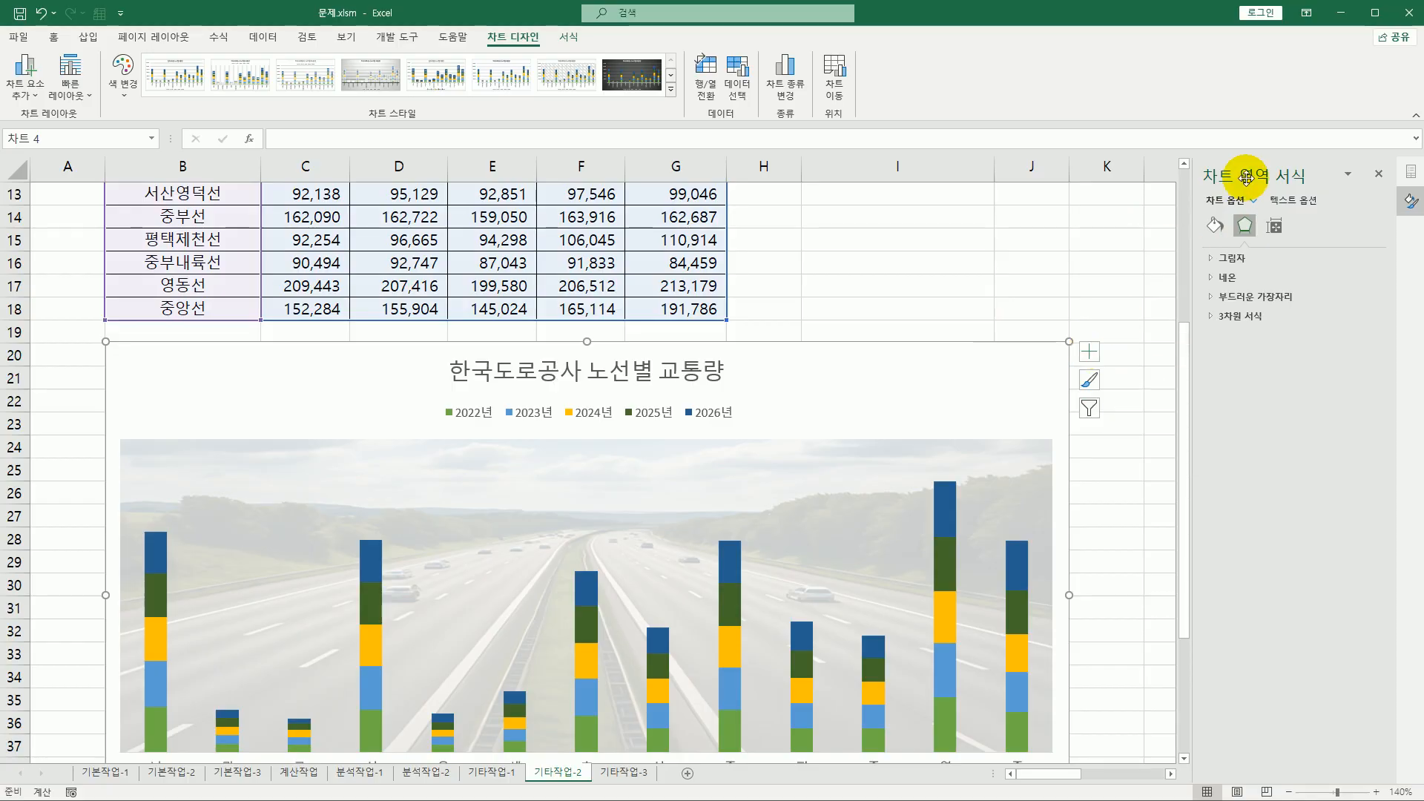
- Apply rounded corners (둥근 모서리) to the chart area's border
left_click(1211, 228)
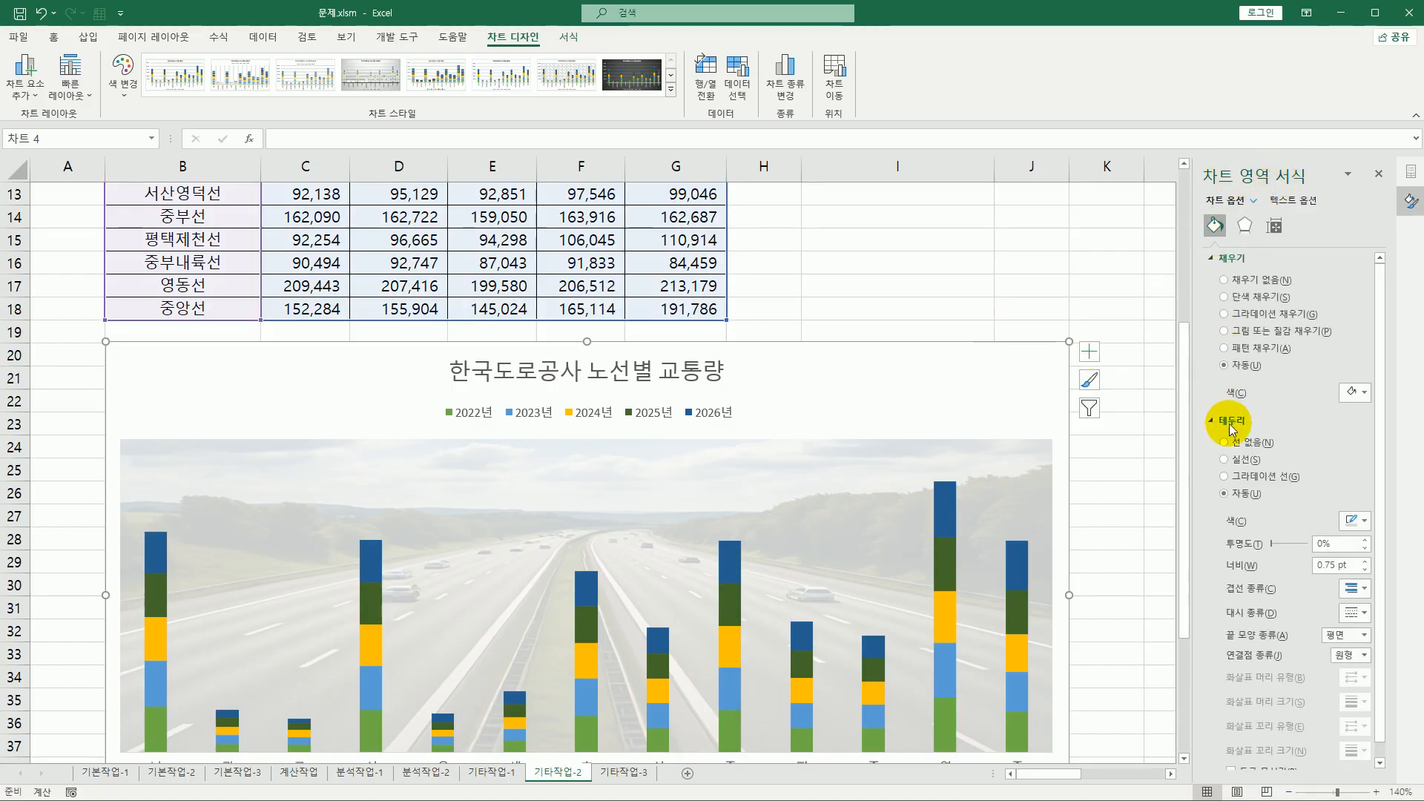
left_click(1227, 257)
left_click(1229, 628)
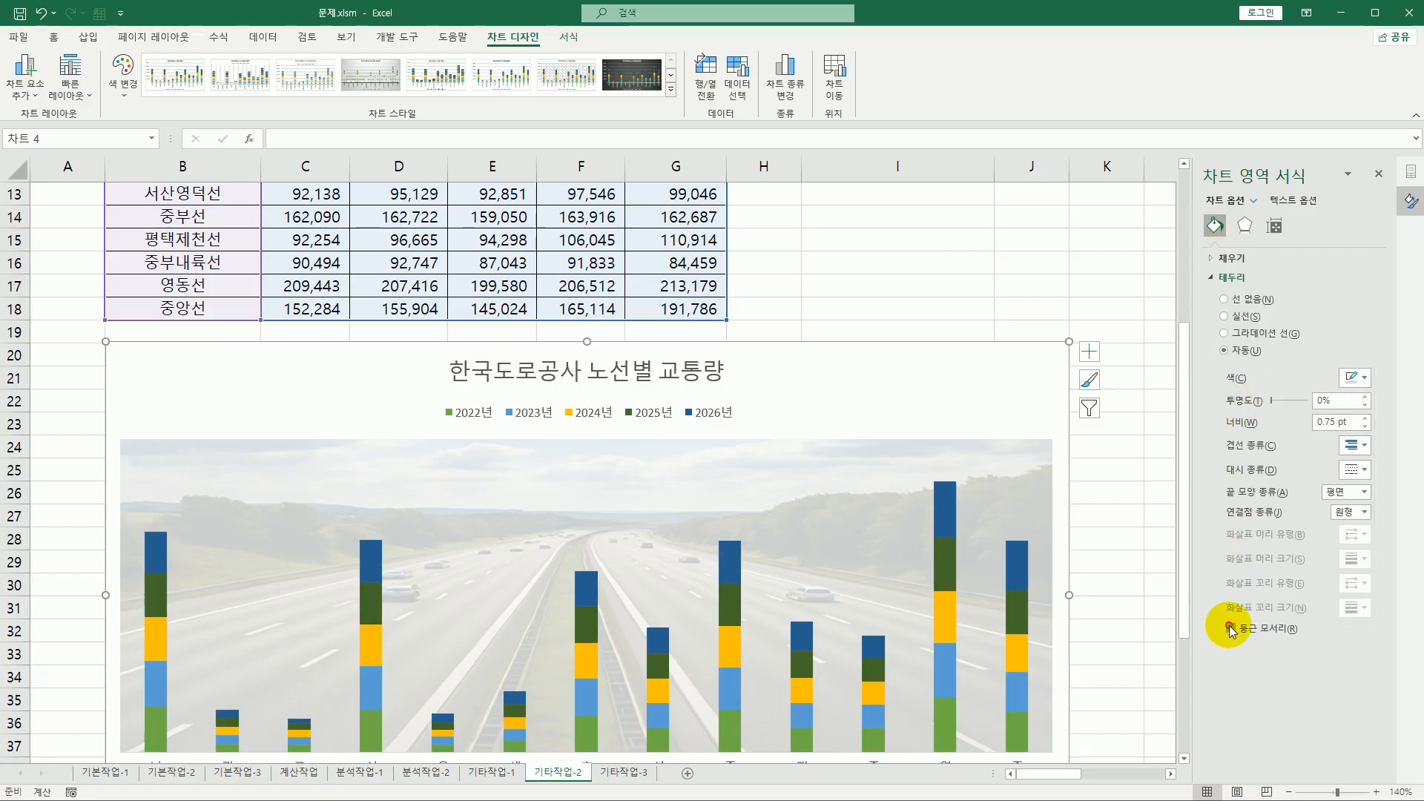
left_click(1151, 563)
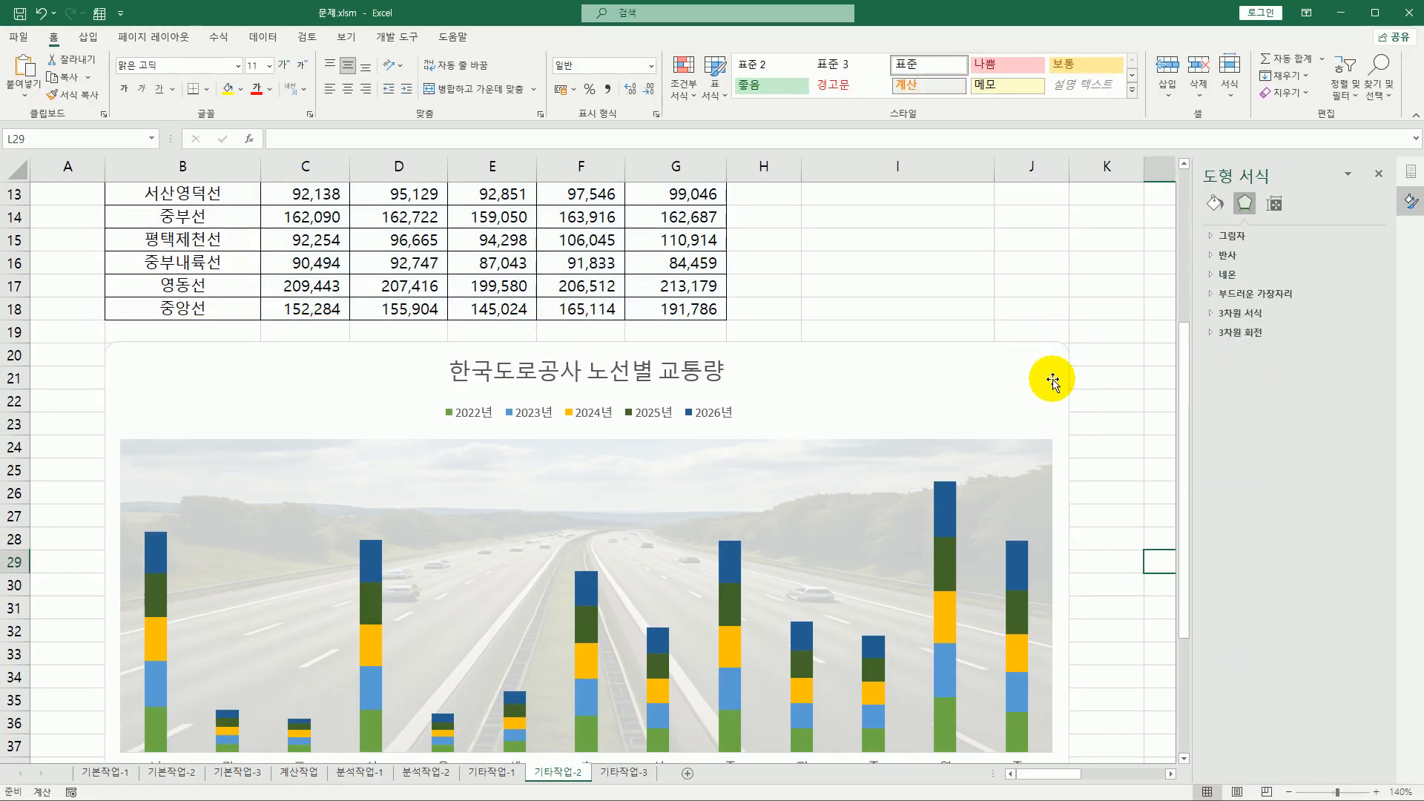
- Apply the first outer (바깥쪽) shadow preset, offset to the lower right, to the chart area
left_click(1031, 374)
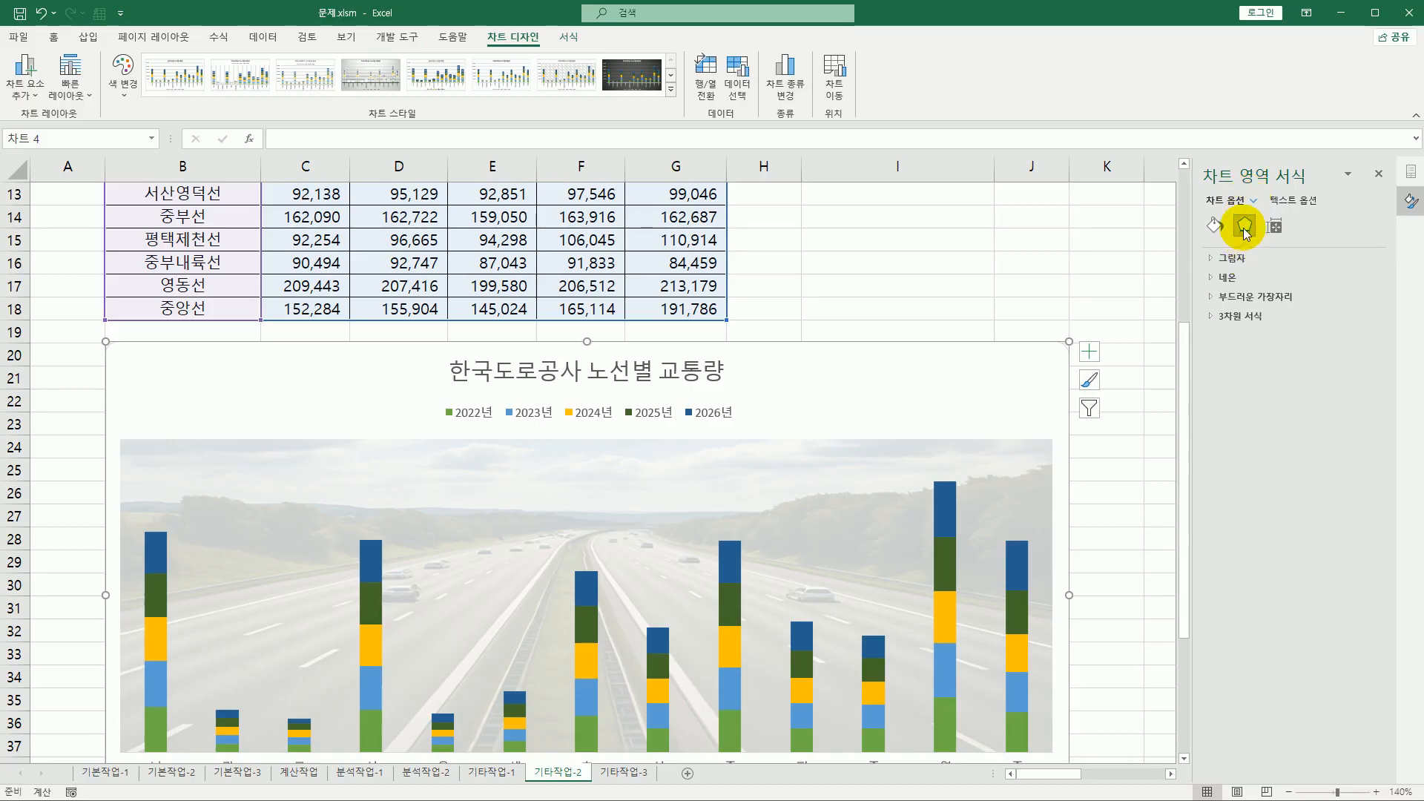
left_click(1232, 257)
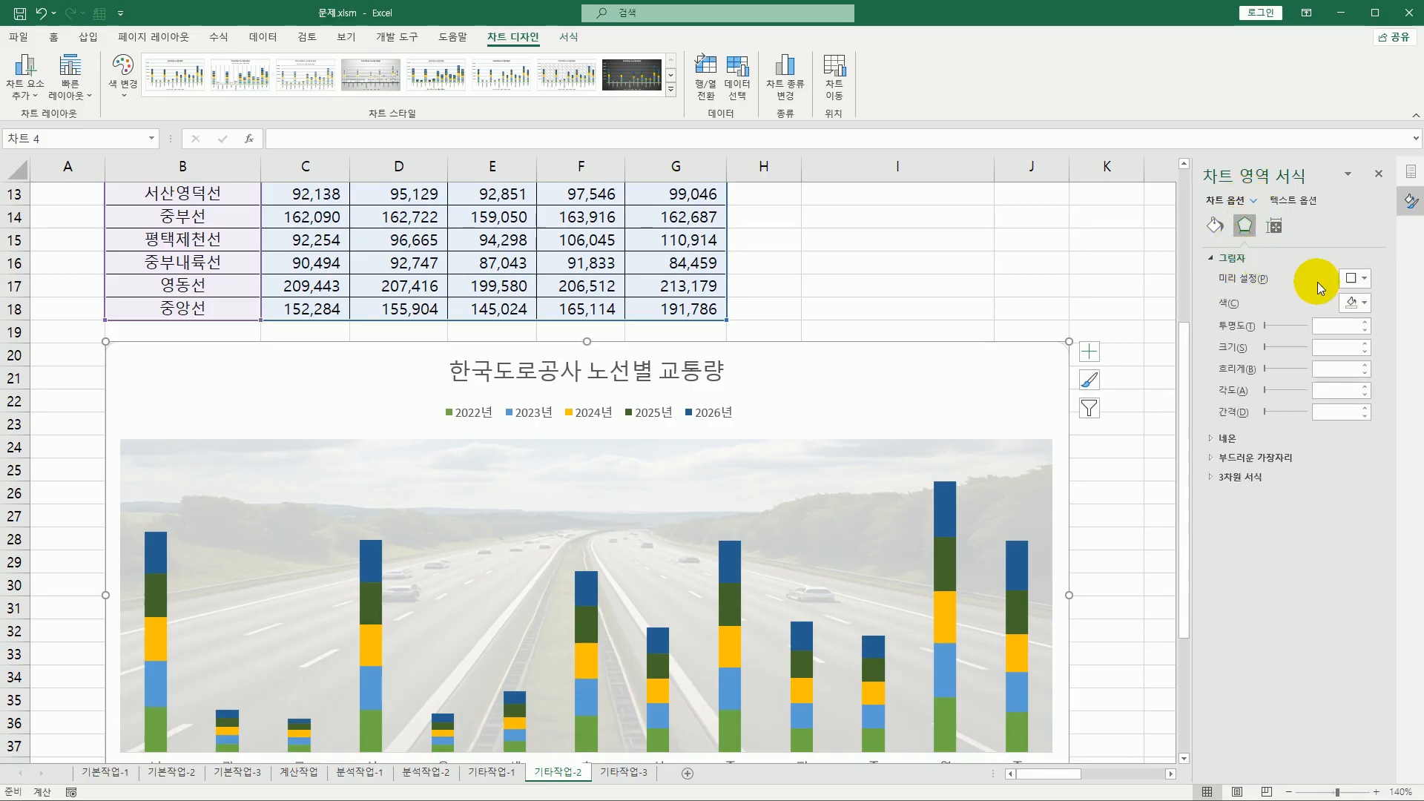
left_click(1355, 279)
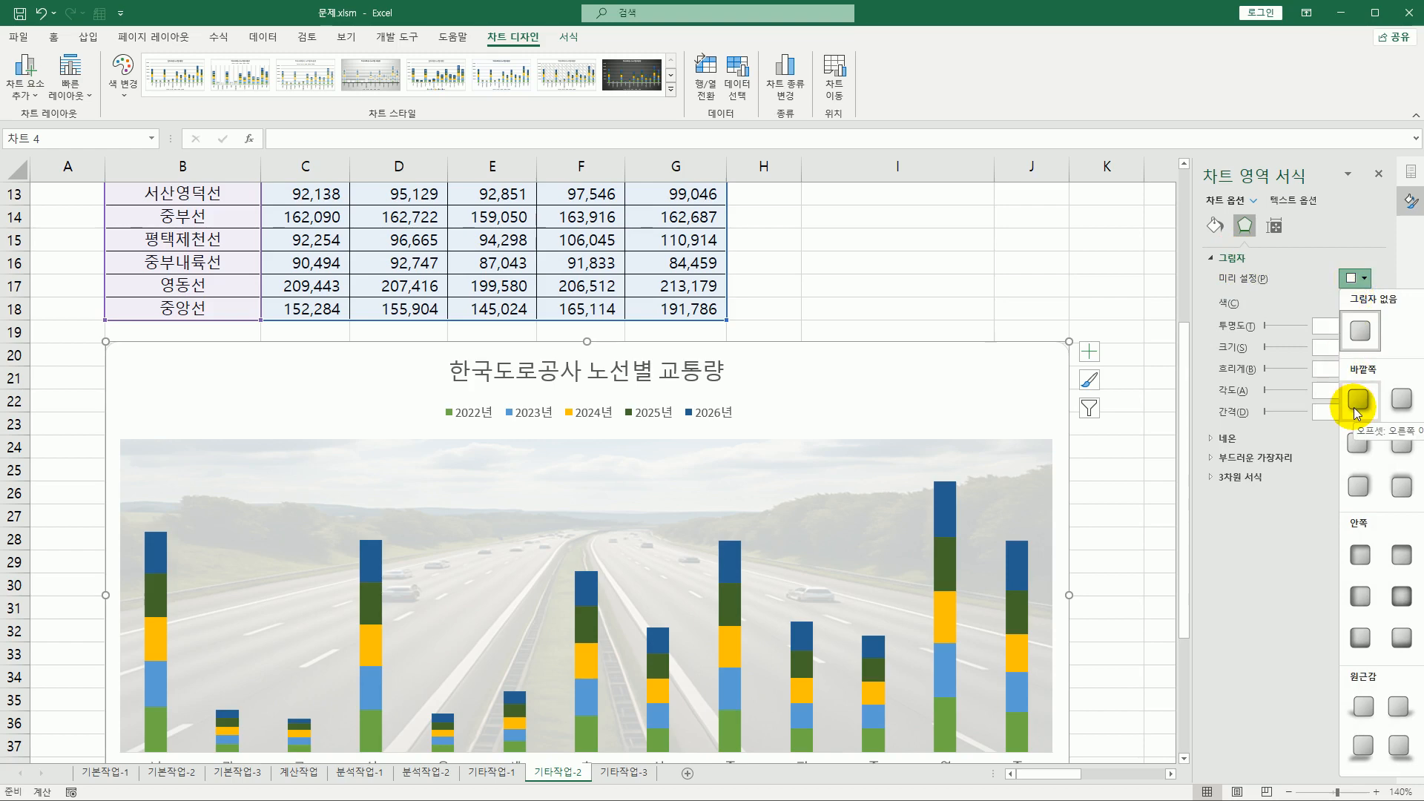
left_click(1357, 400)
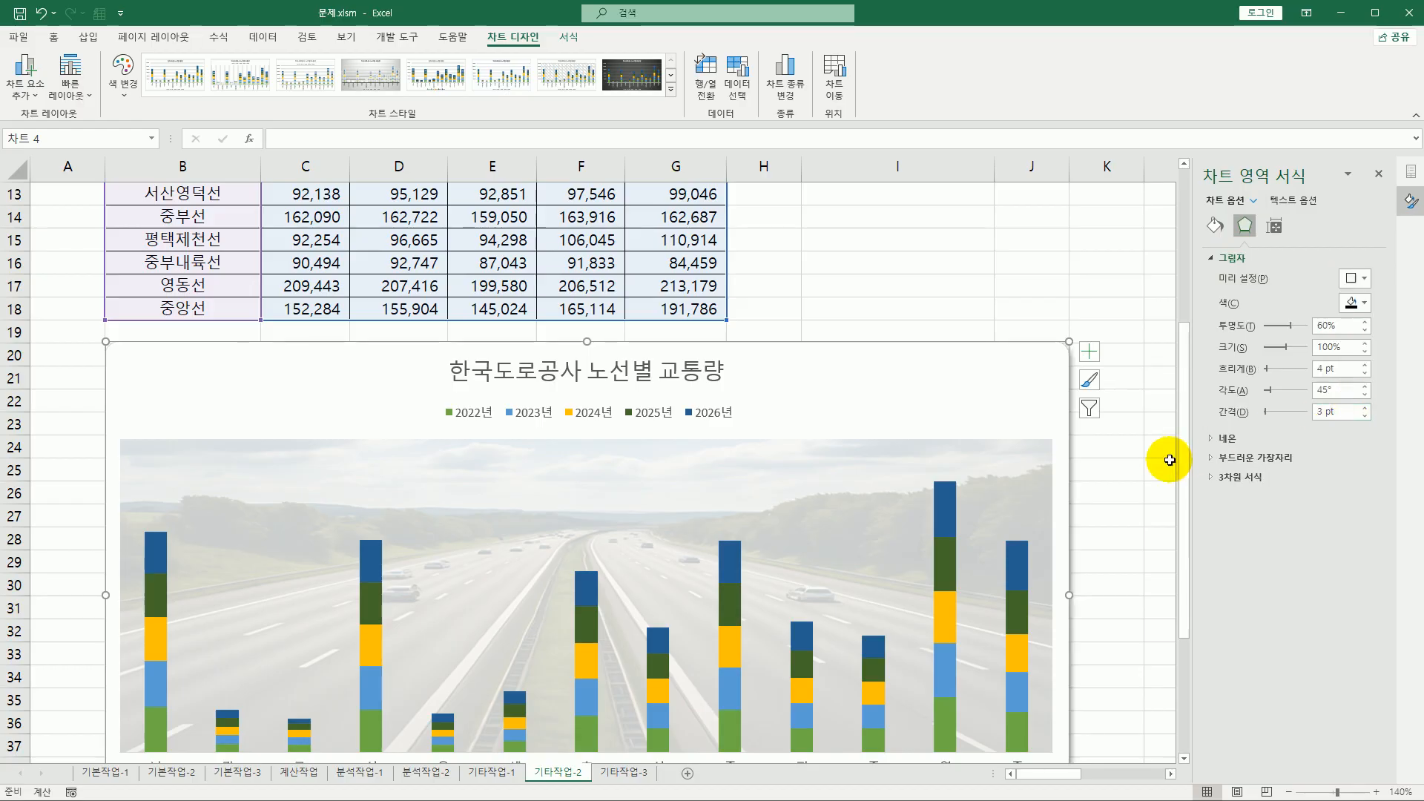
left_click(1139, 490)
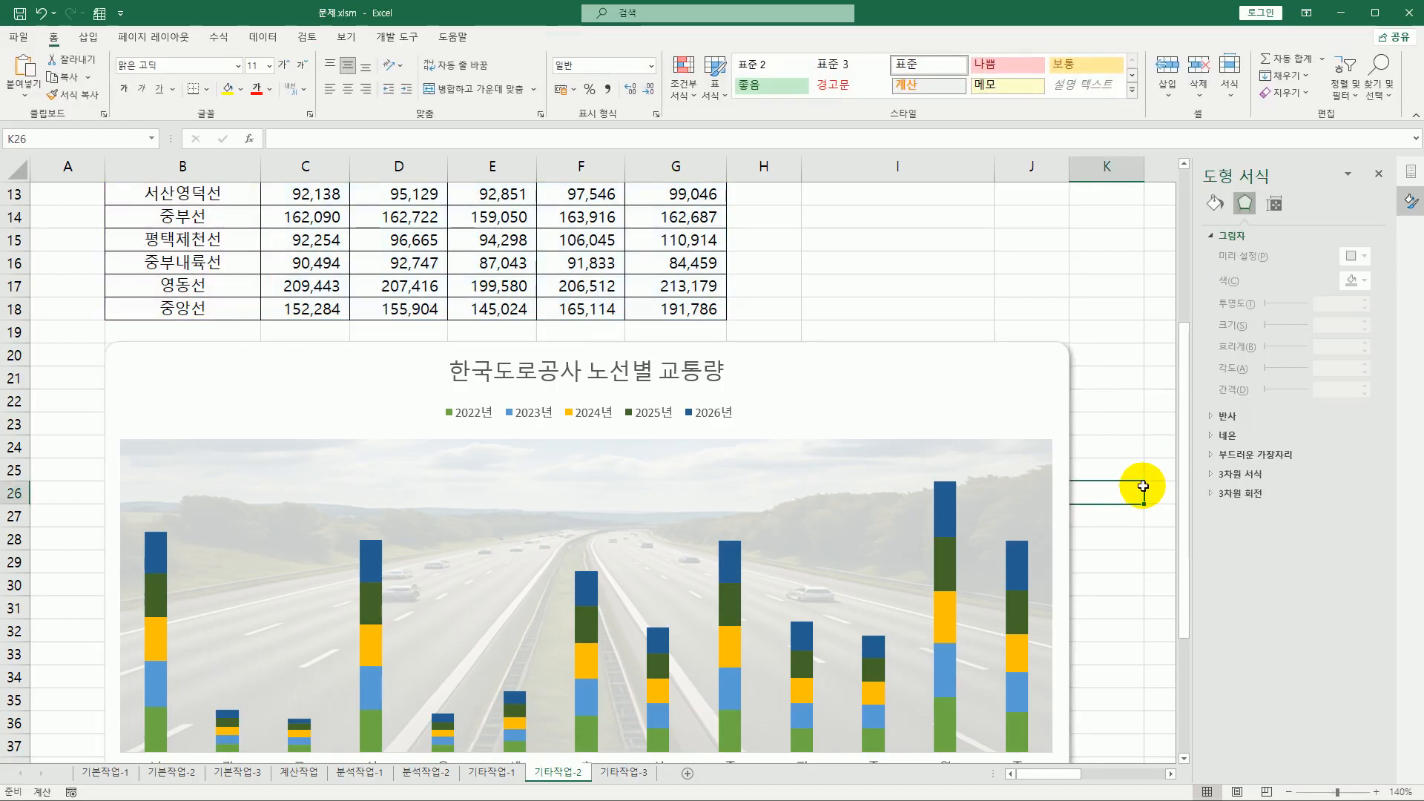
- Close the shape formatting pane and review the whole traffic chart from its title to the axis labels
scroll(1139, 484, "down", 3)
scroll(1142, 482, "up", 3)
left_click(1378, 174)
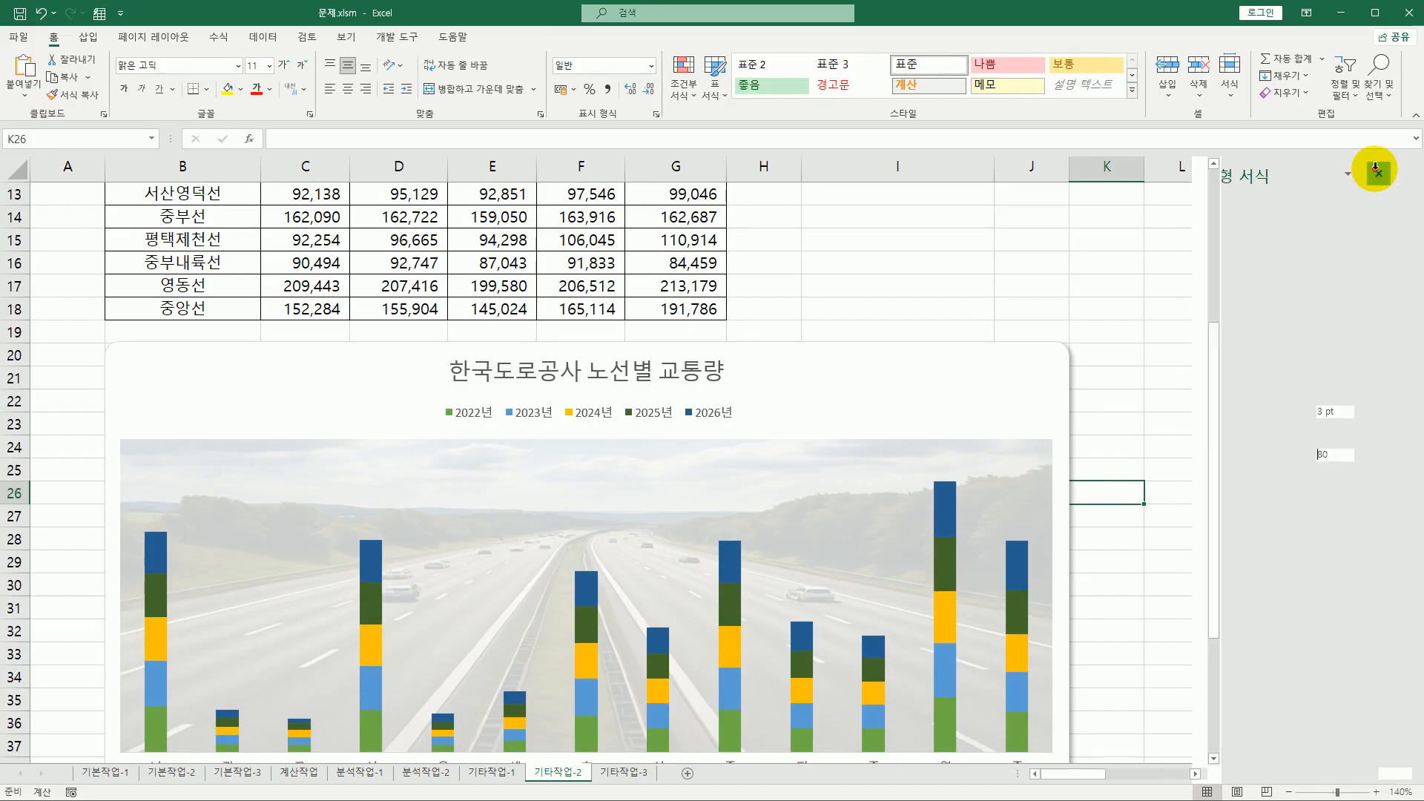
scroll(1371, 249, "down", 3)
left_click(1418, 163)
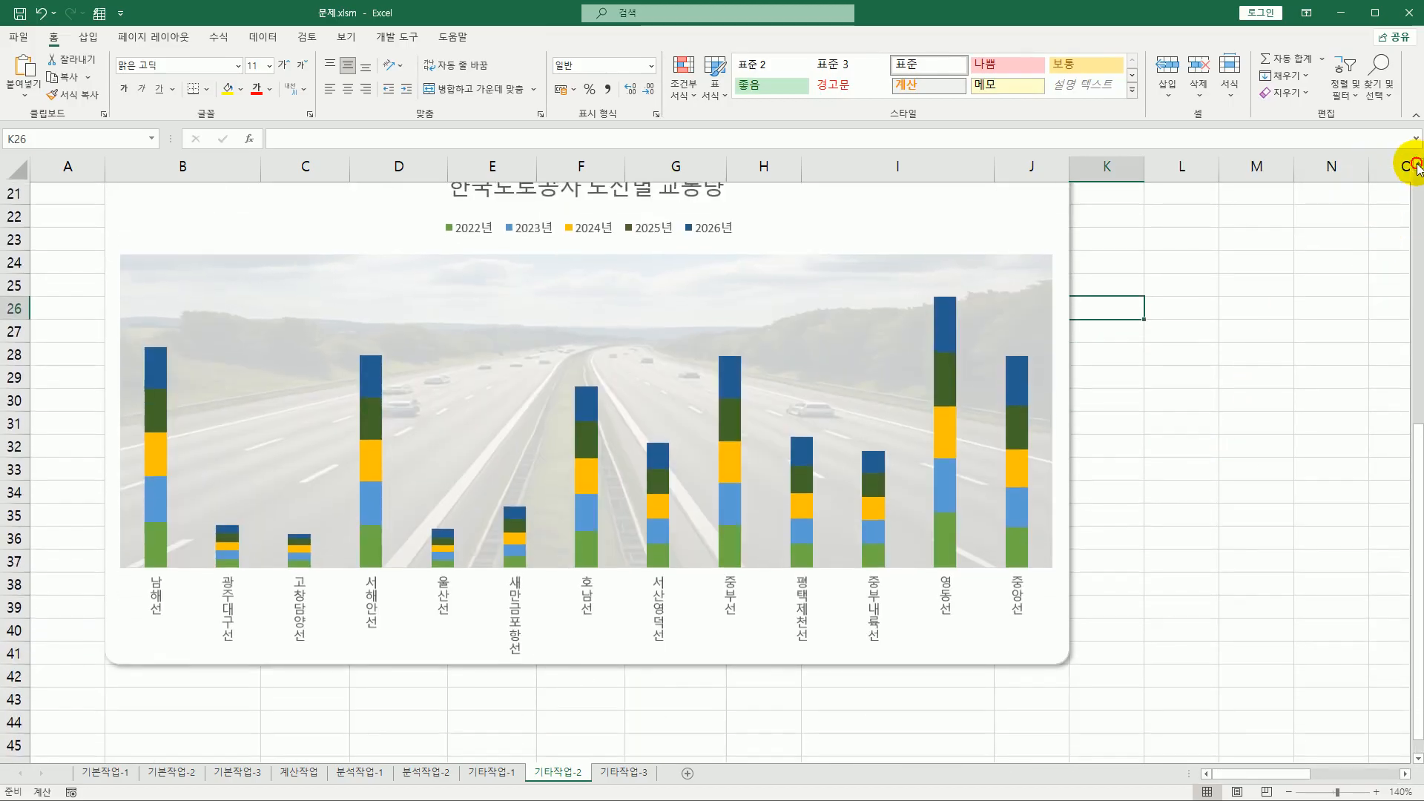
left_click(1417, 163)
left_click(1417, 163)
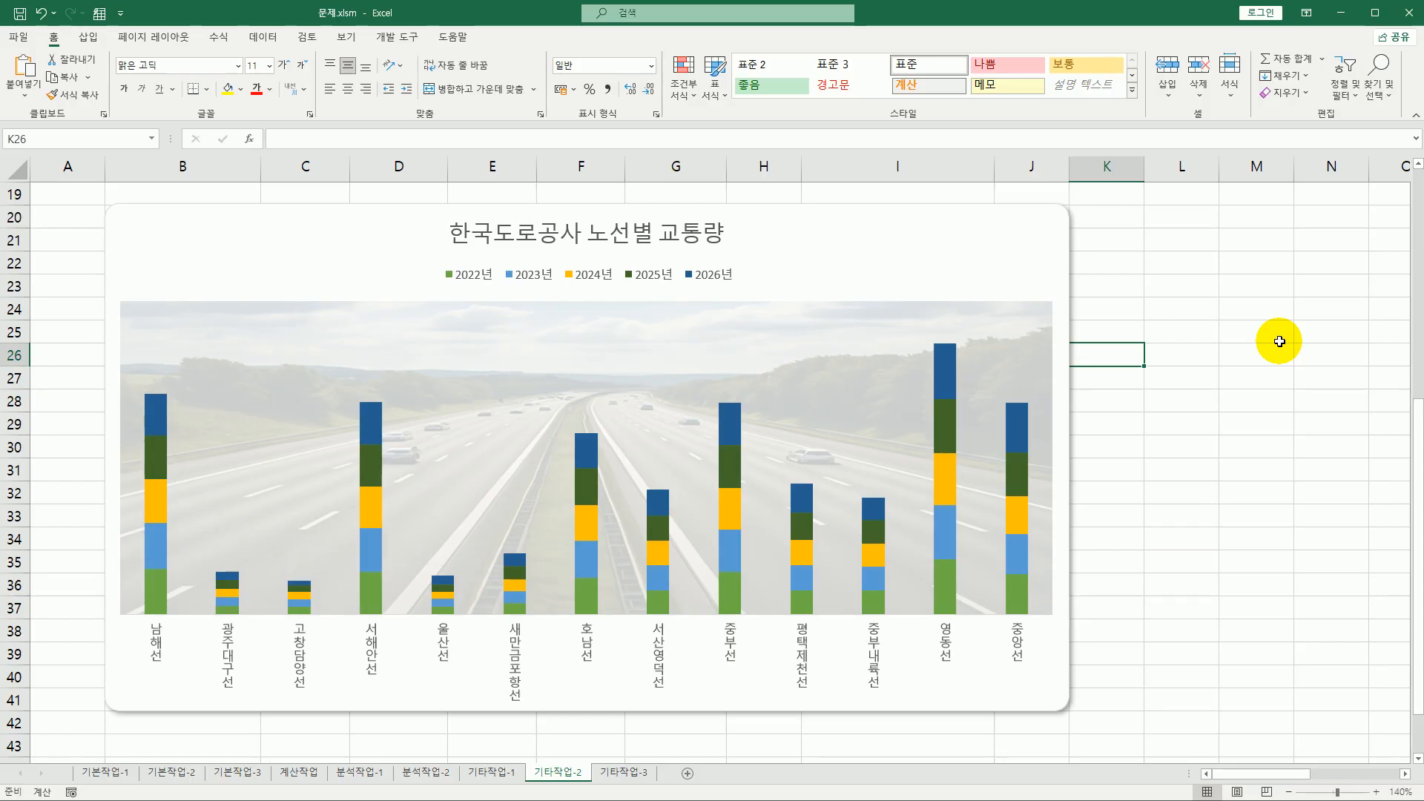
- On sheet 기타작업-3, turn on design mode and open the Click event procedure of the 포도생육조사등록 button
left_click(630, 772)
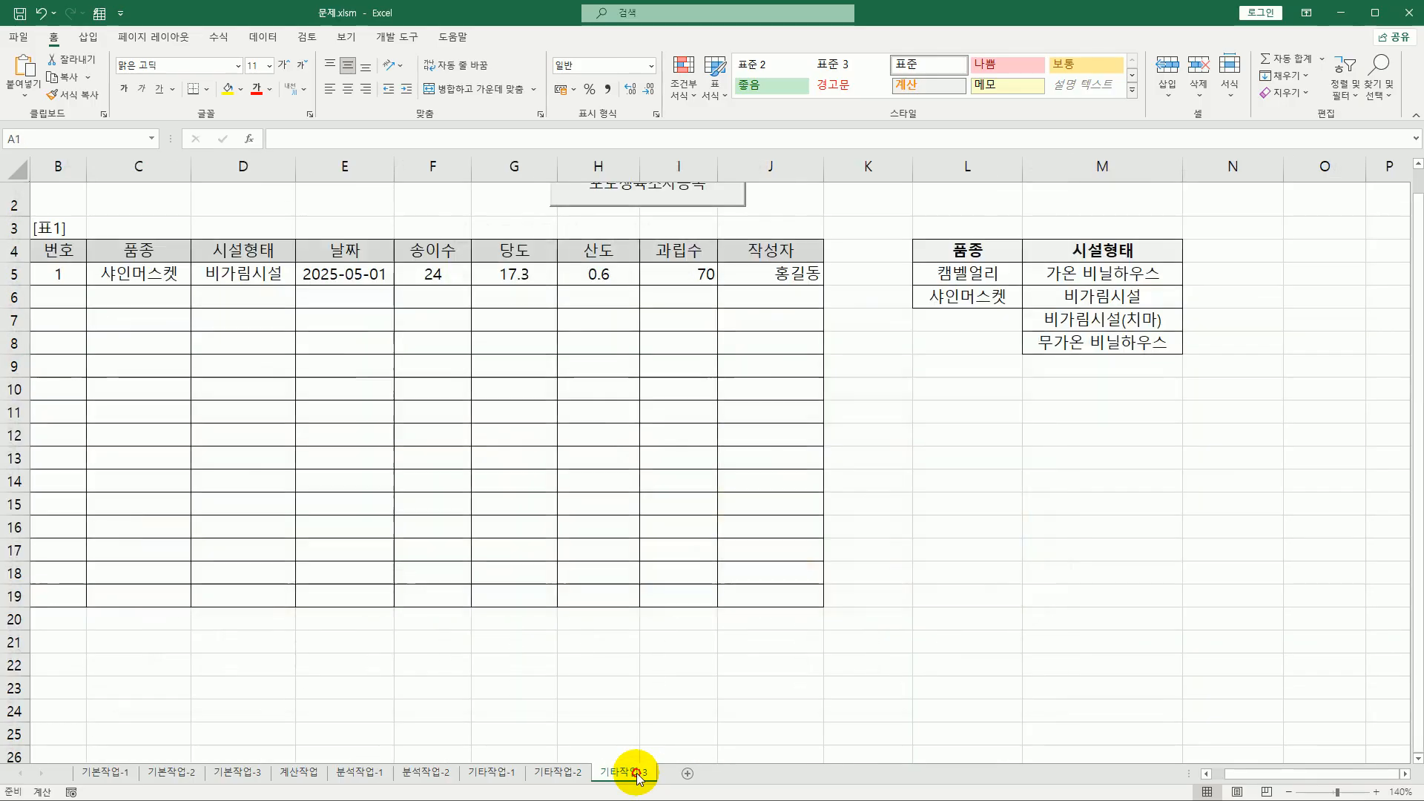
left_click(964, 567)
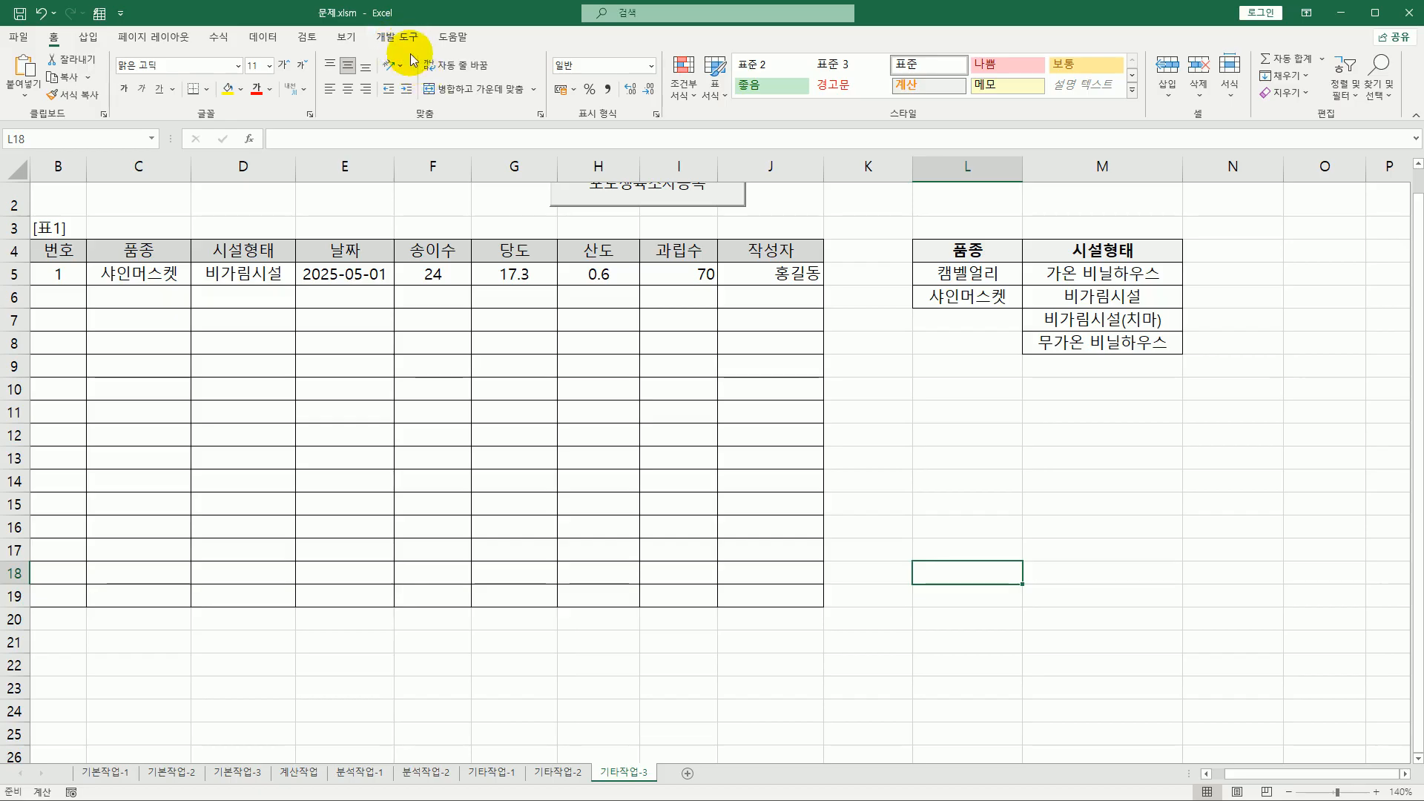
scroll(436, 188, "up", 1)
left_click(381, 39)
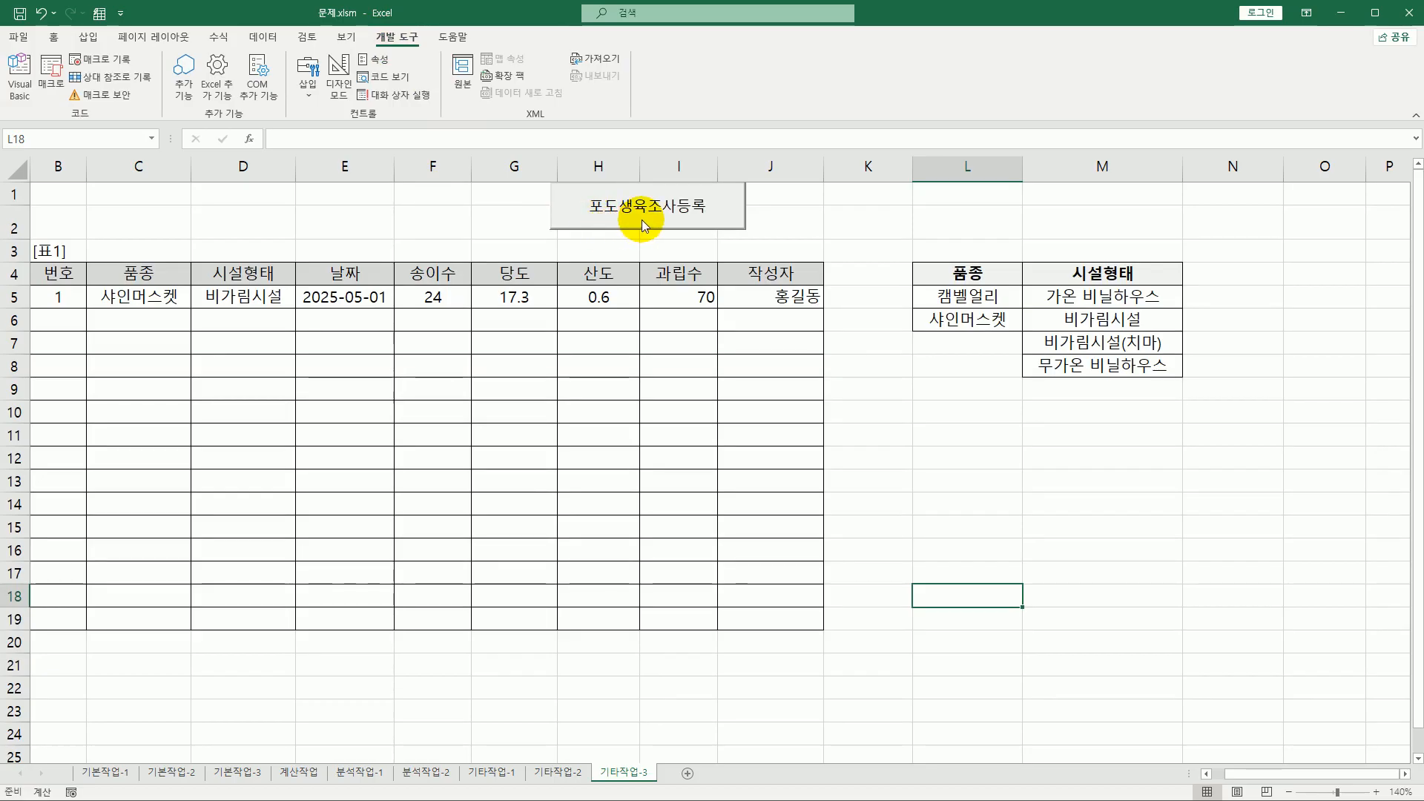
left_click(349, 92)
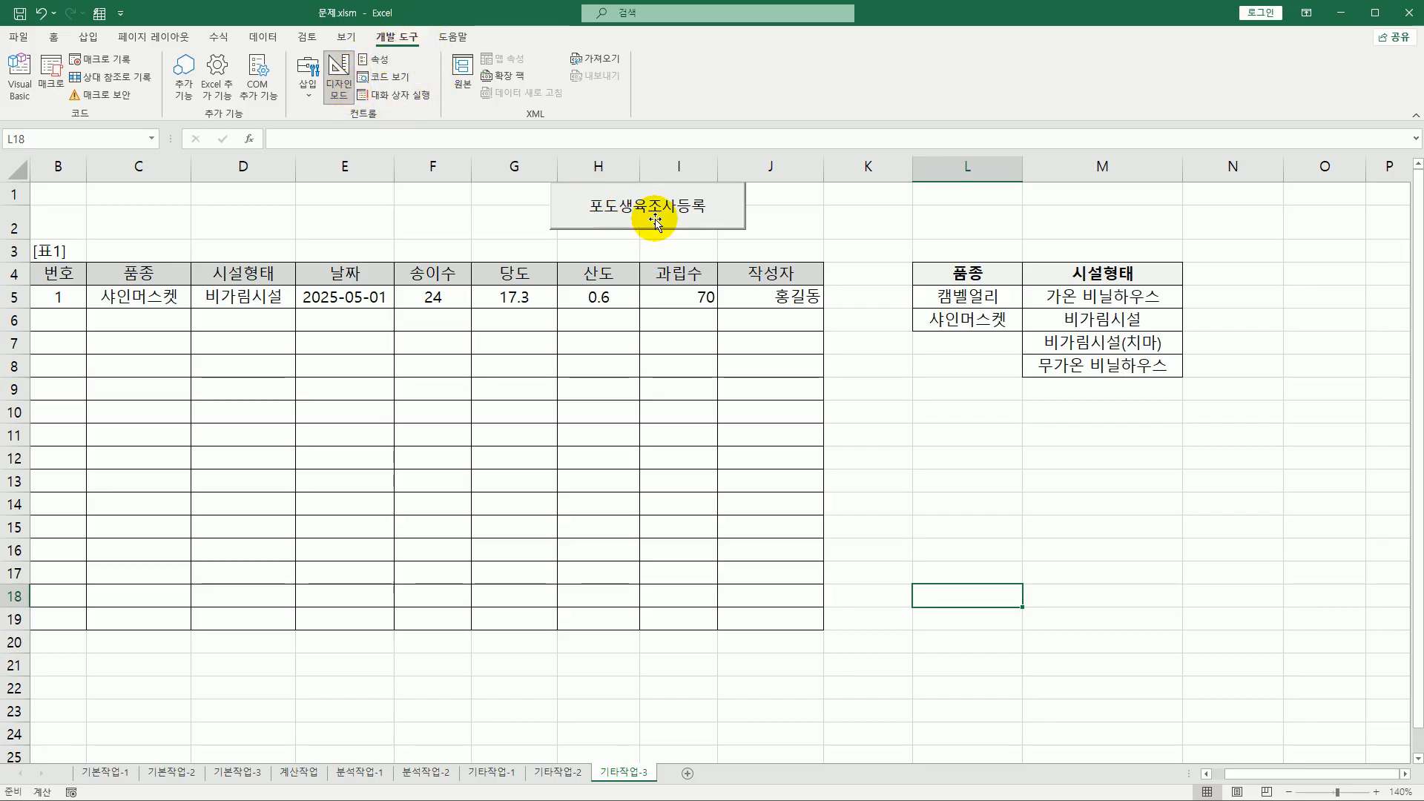
left_click(655, 221)
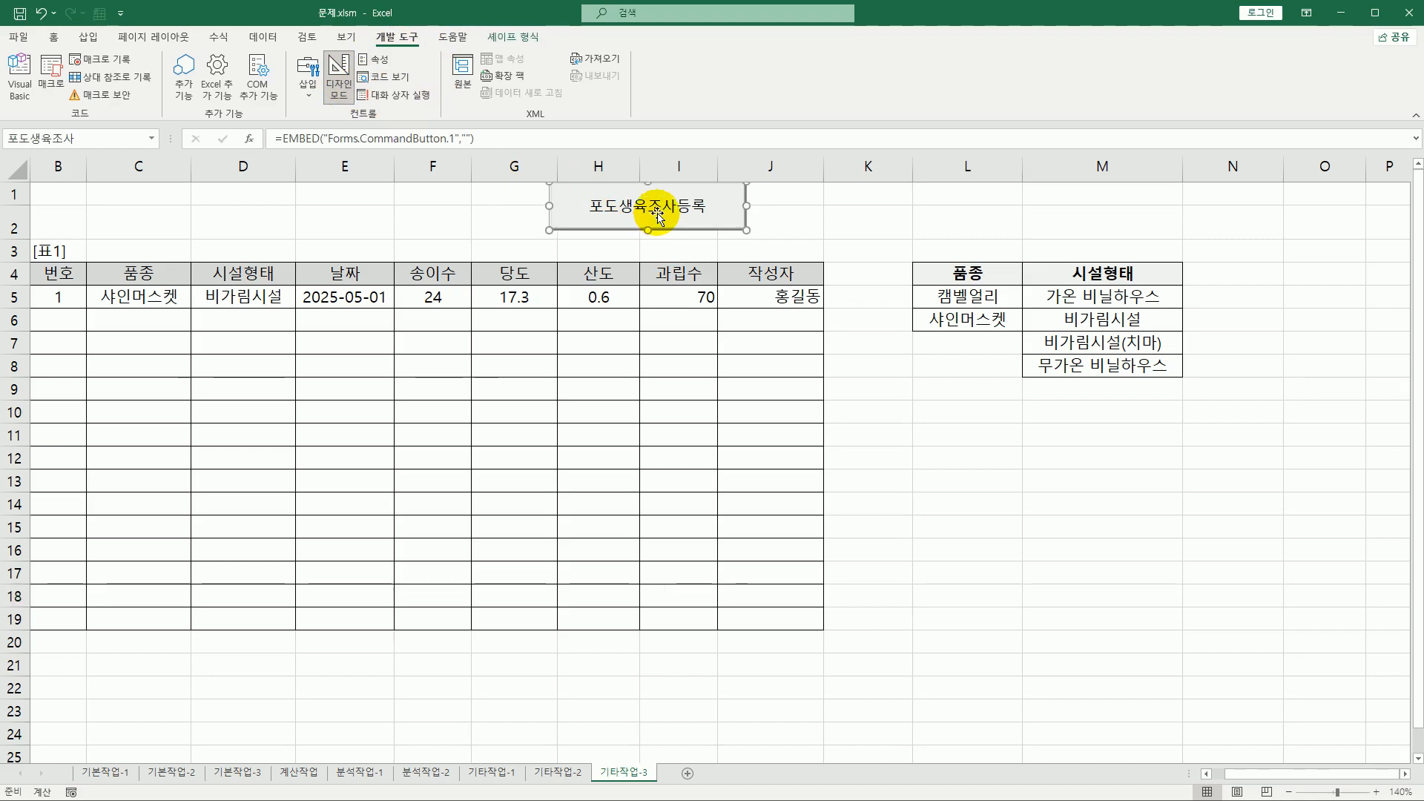
double_click(657, 212)
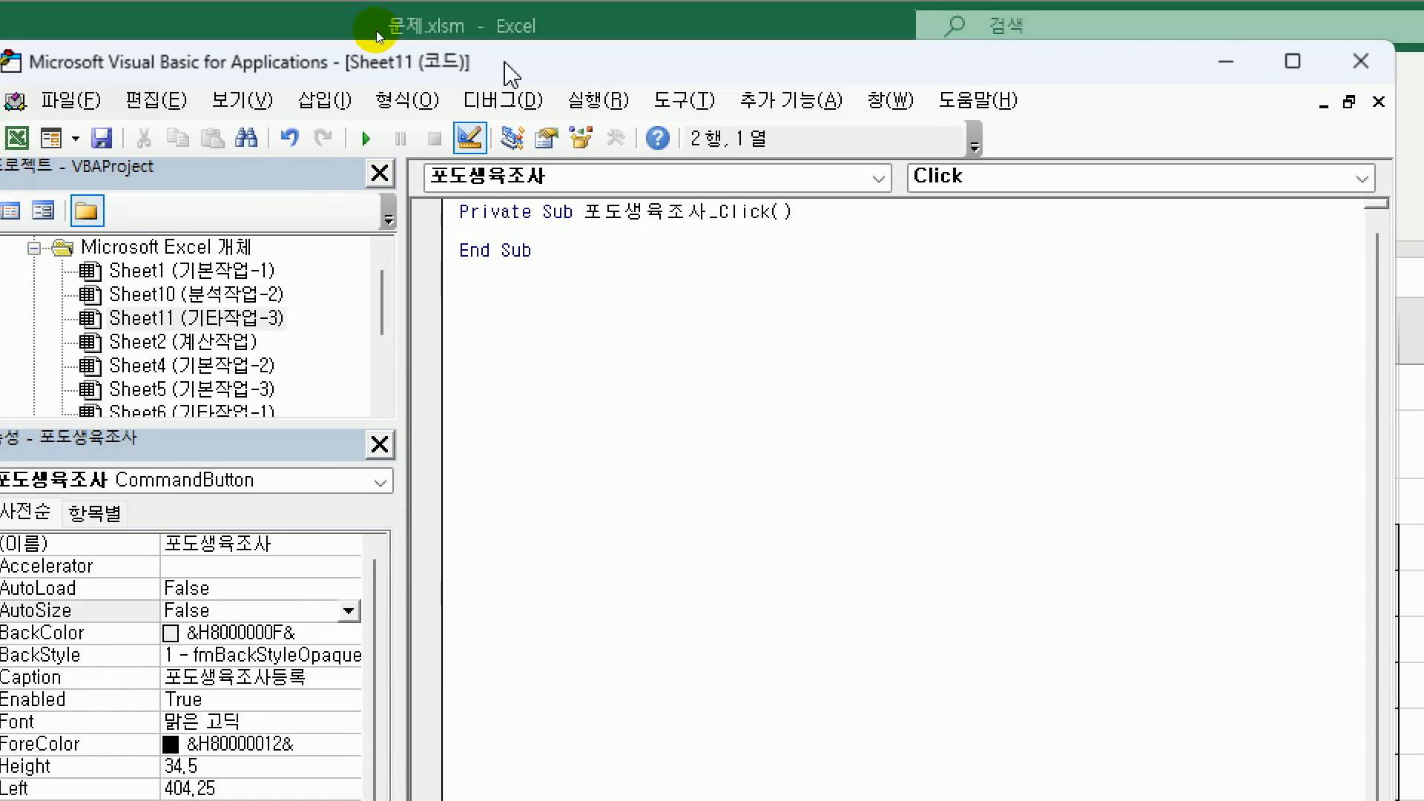
- Make the 포도생육조사 button's Click procedure open the survey form with 생육조사폼.Show
key("Tab")
type("생육조사폼.")
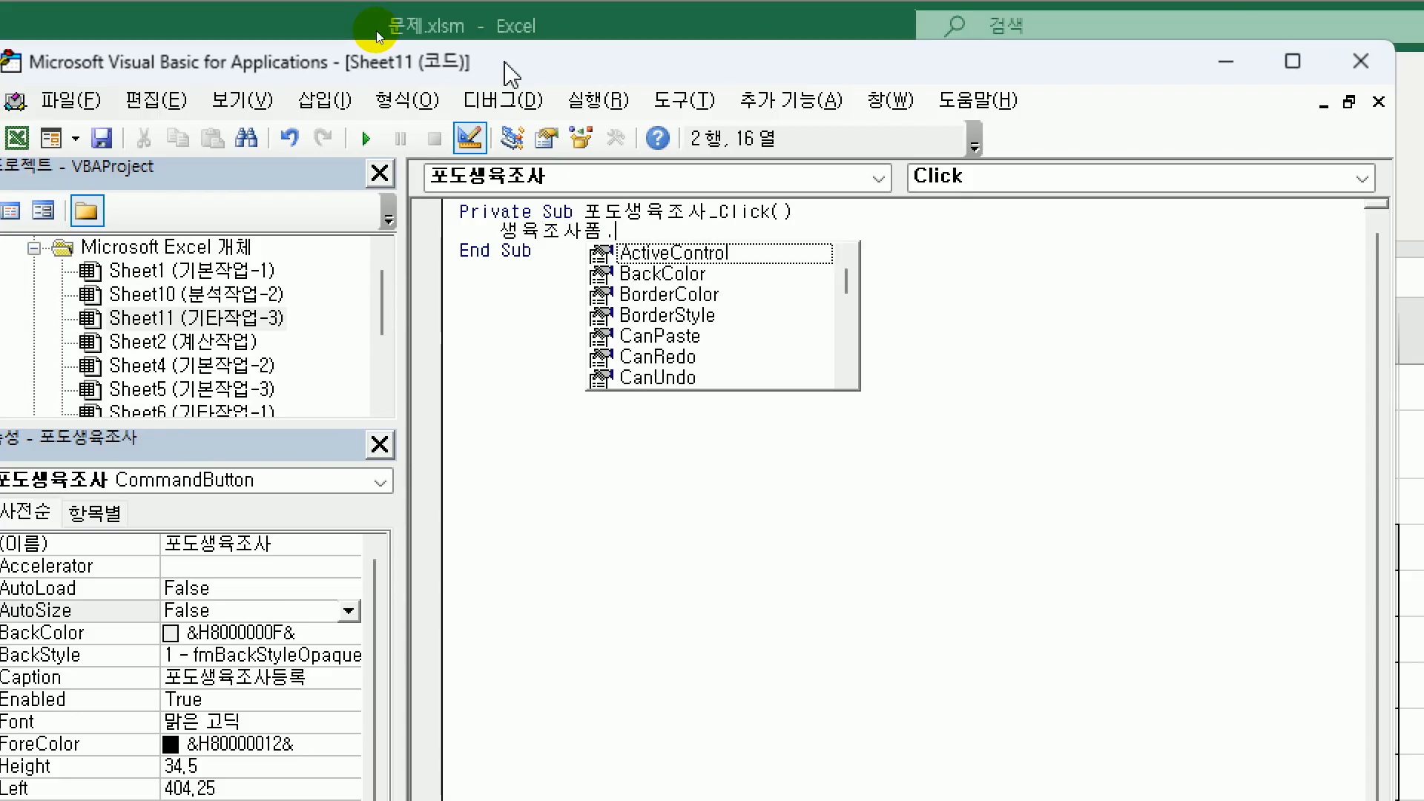
type("show")
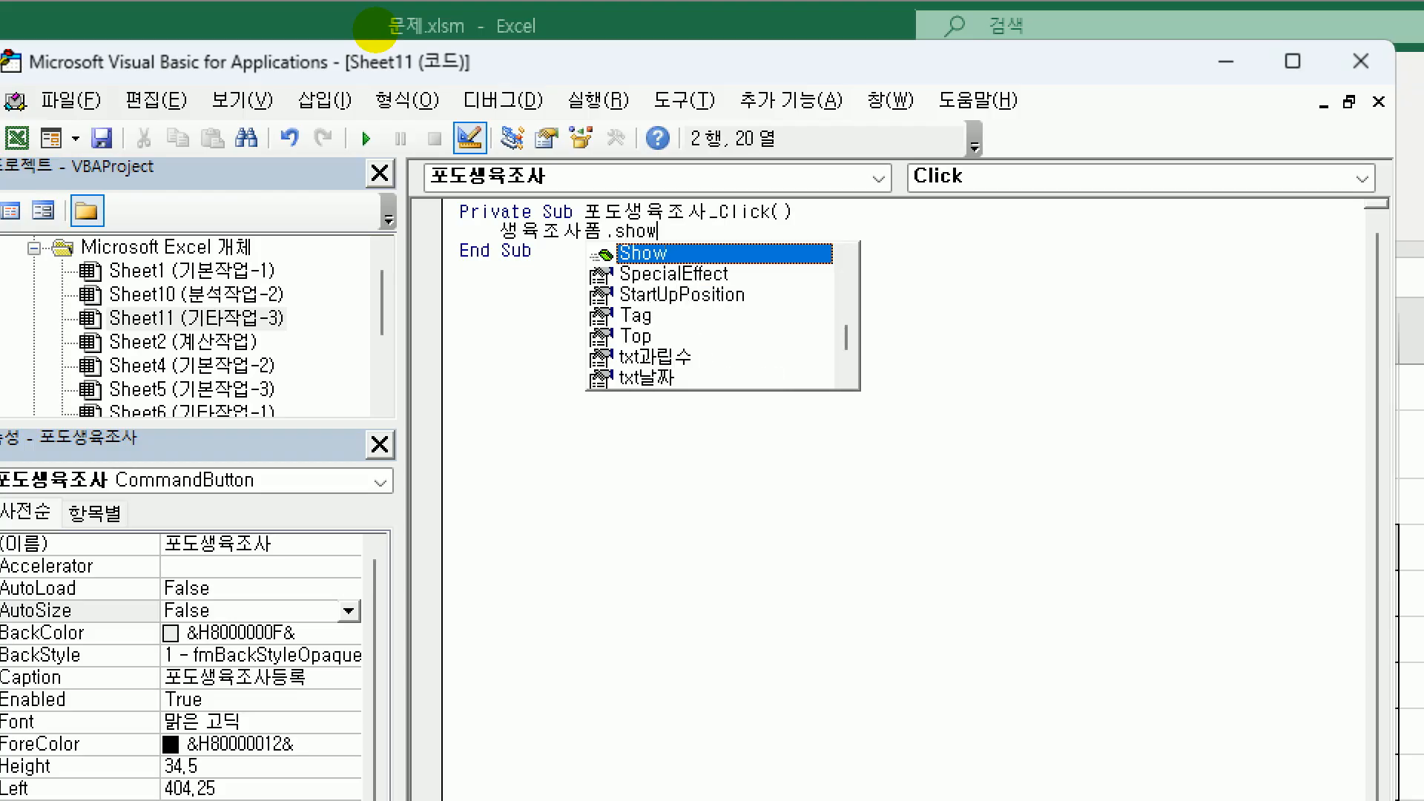
key("Tab")
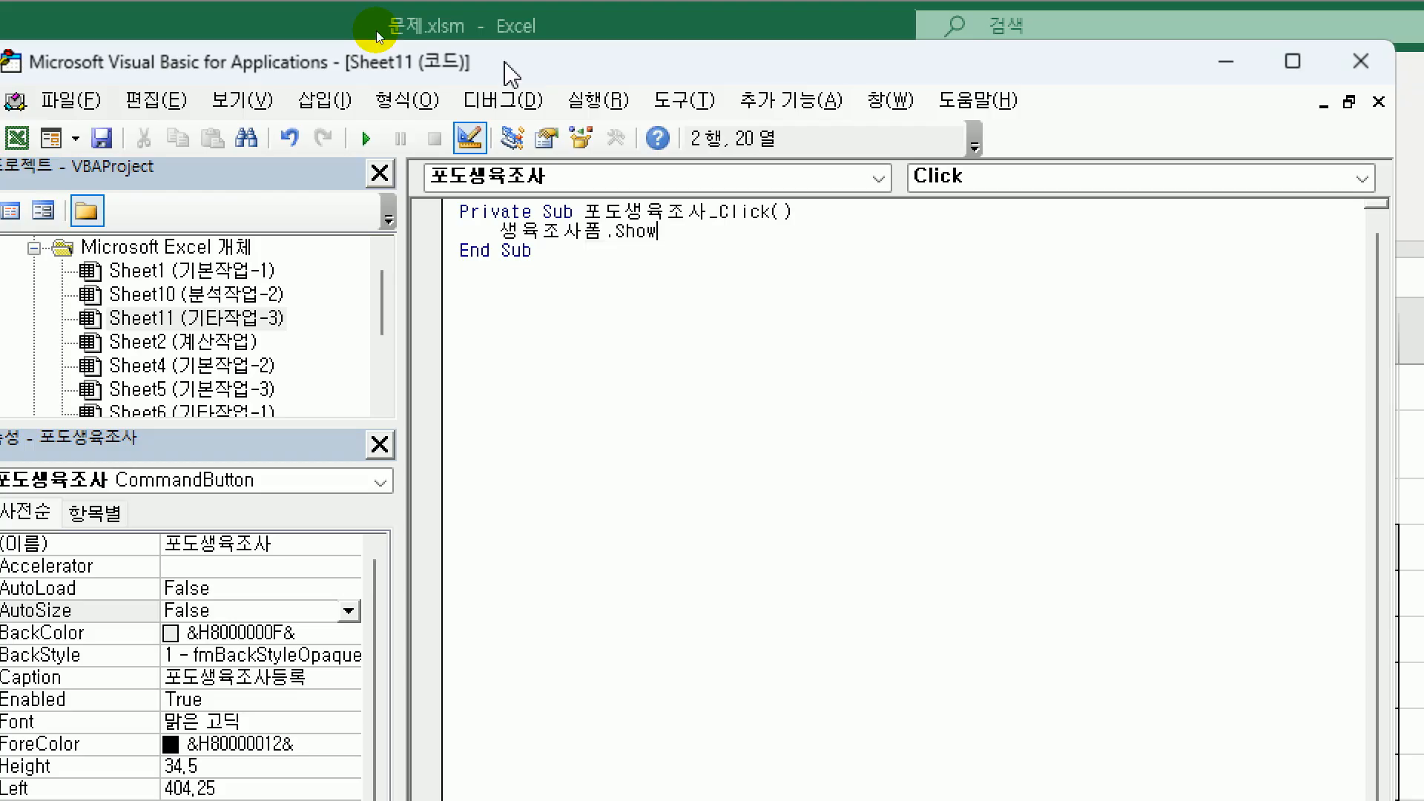
- Open the code of 생육조사폼 and create the UserForm's Initialize event procedure
left_click_drag(382, 297, 389, 348)
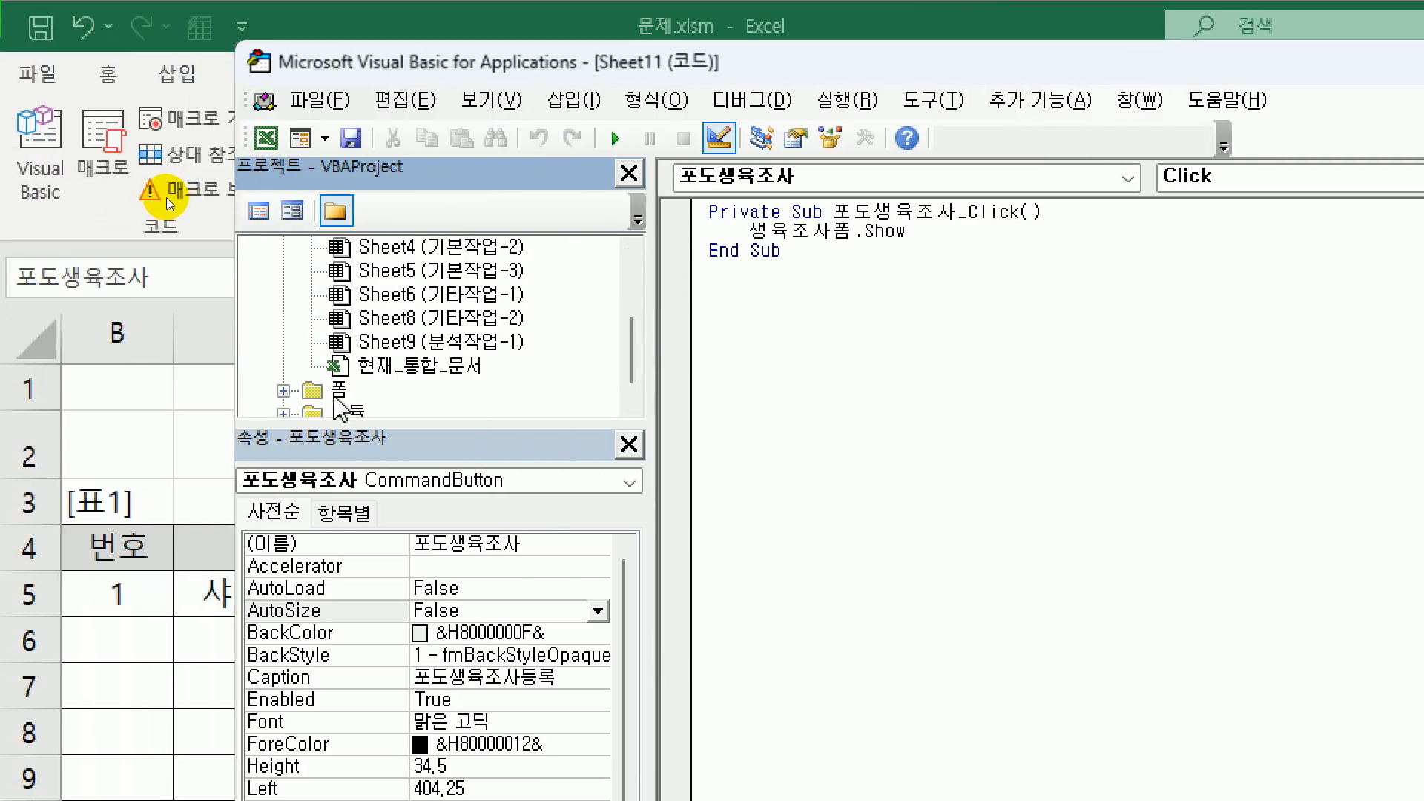
double_click(337, 393)
left_click(403, 391)
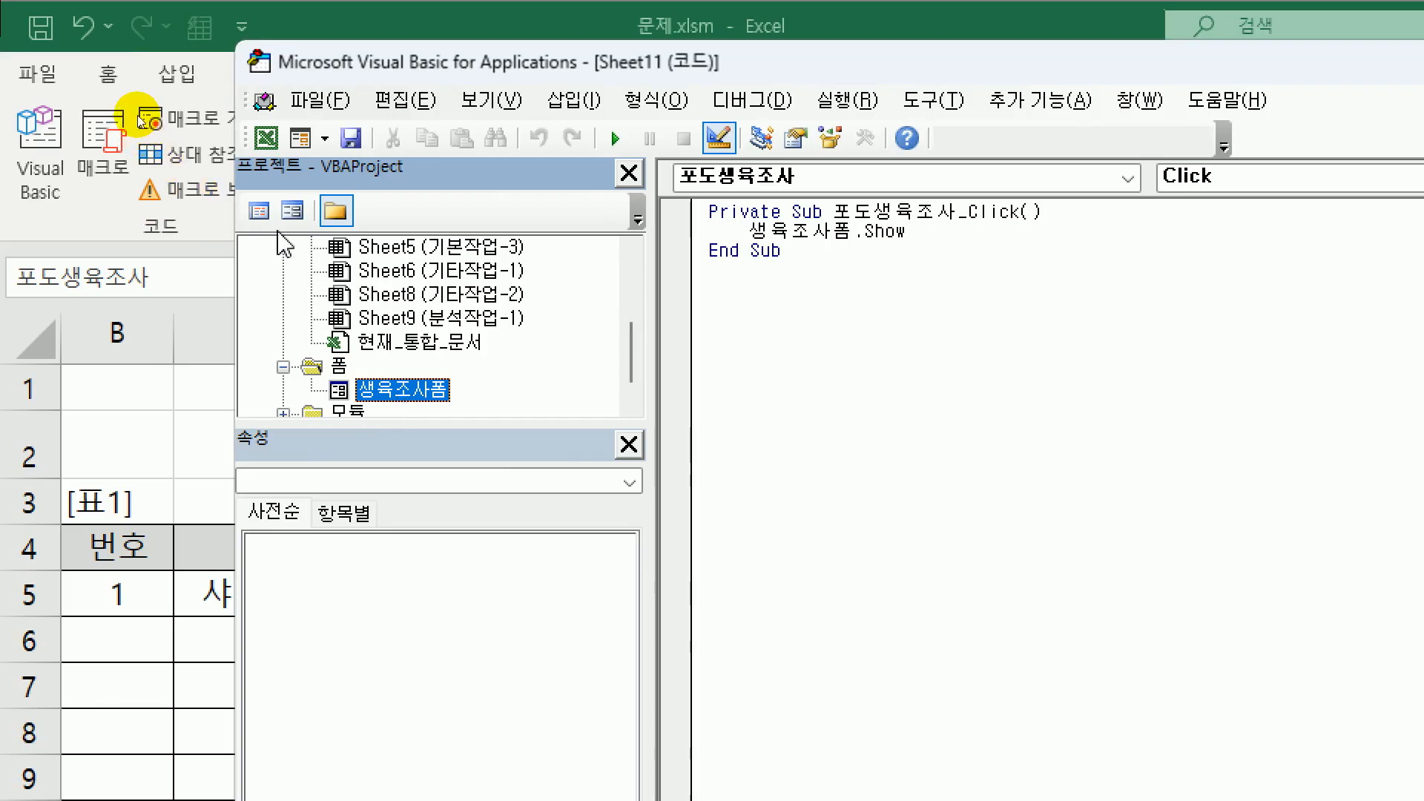
left_click(259, 210)
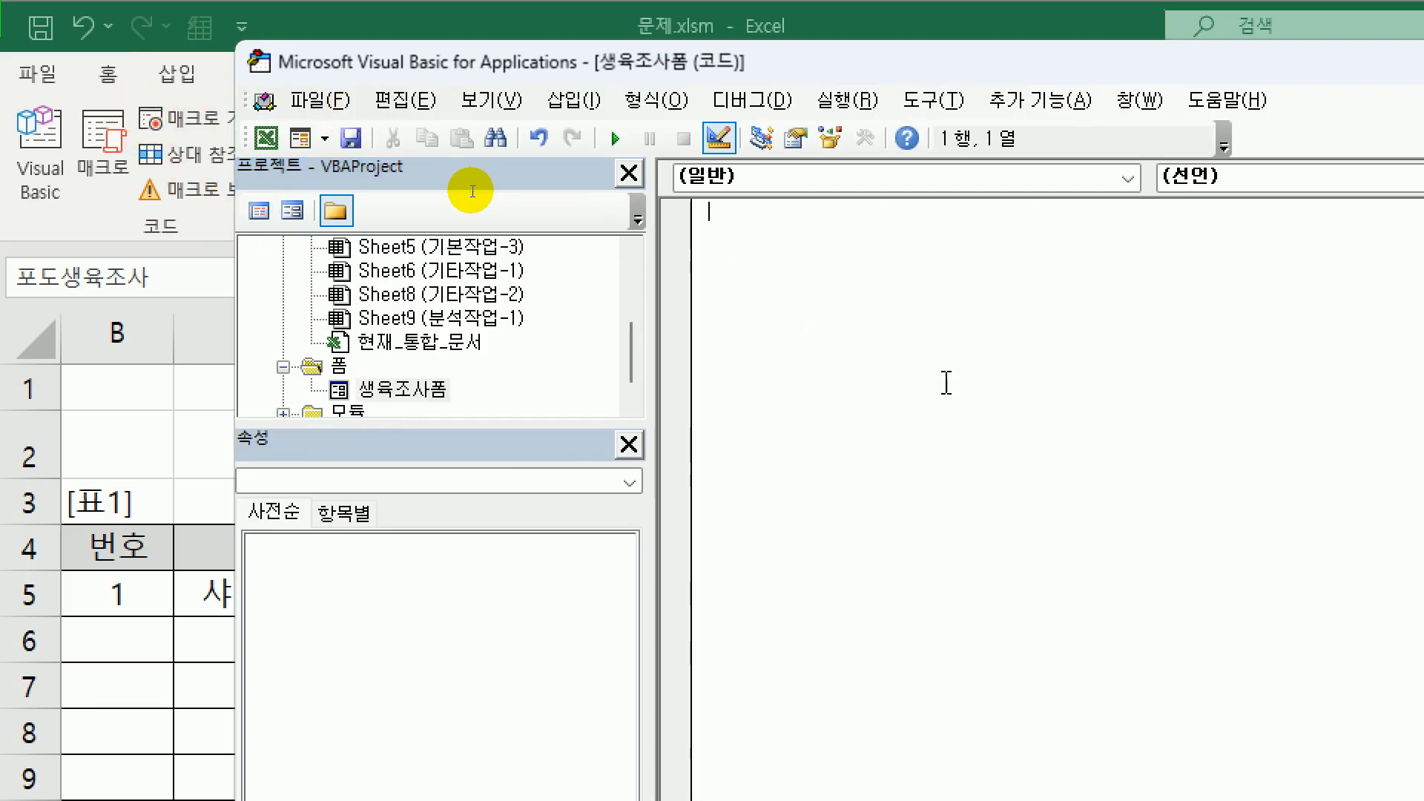
left_click(822, 178)
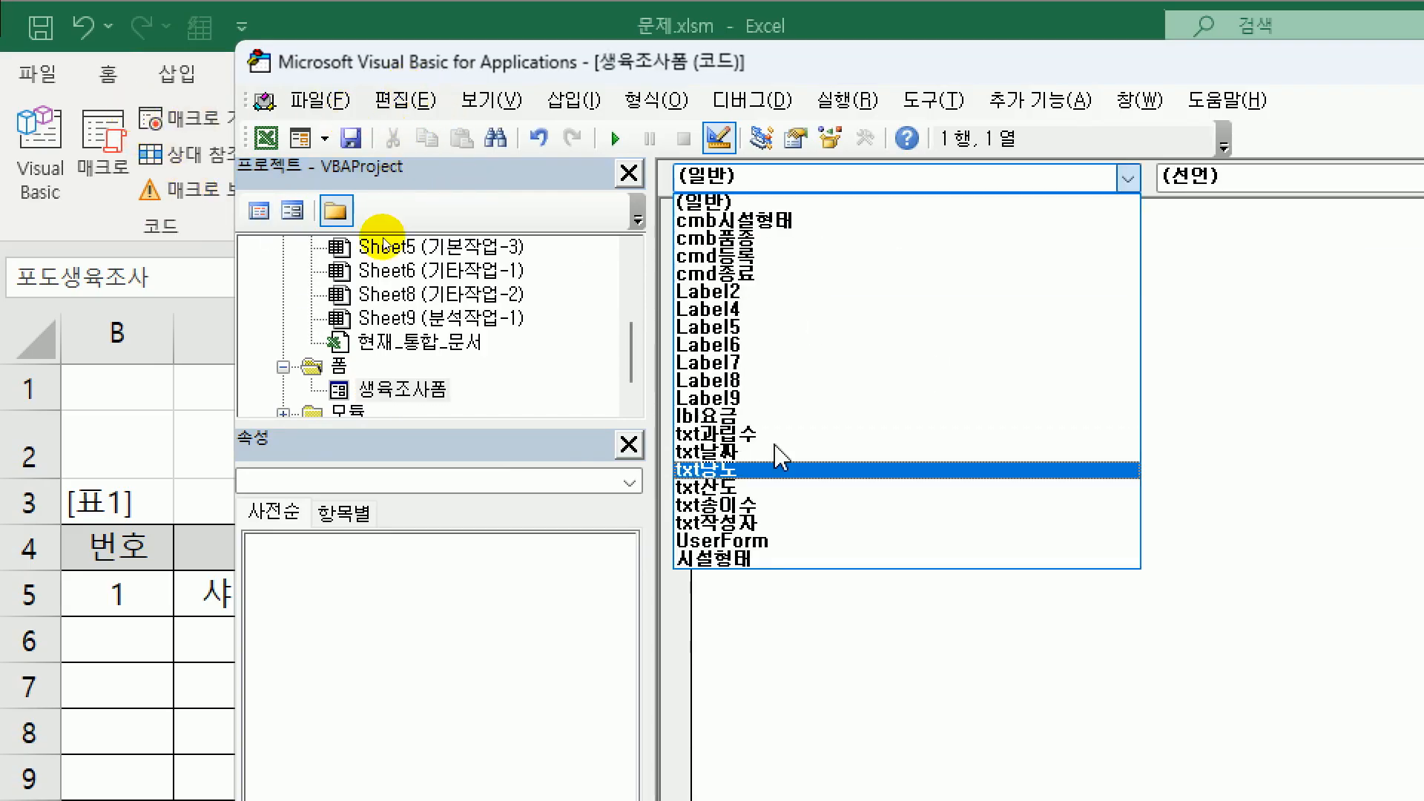
left_click(769, 549)
left_click_drag(815, 65, 600, 54)
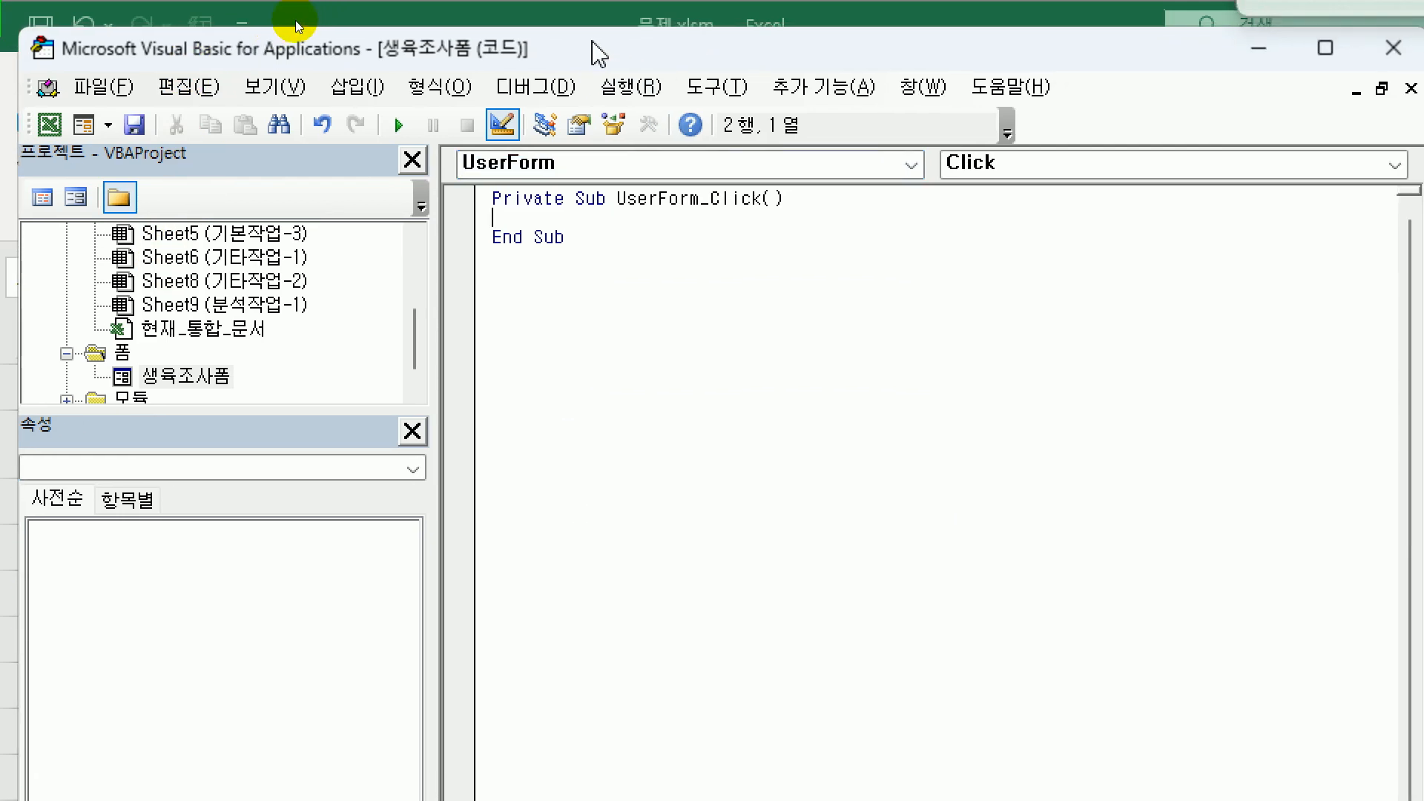
left_click(1053, 165)
left_click(1018, 332)
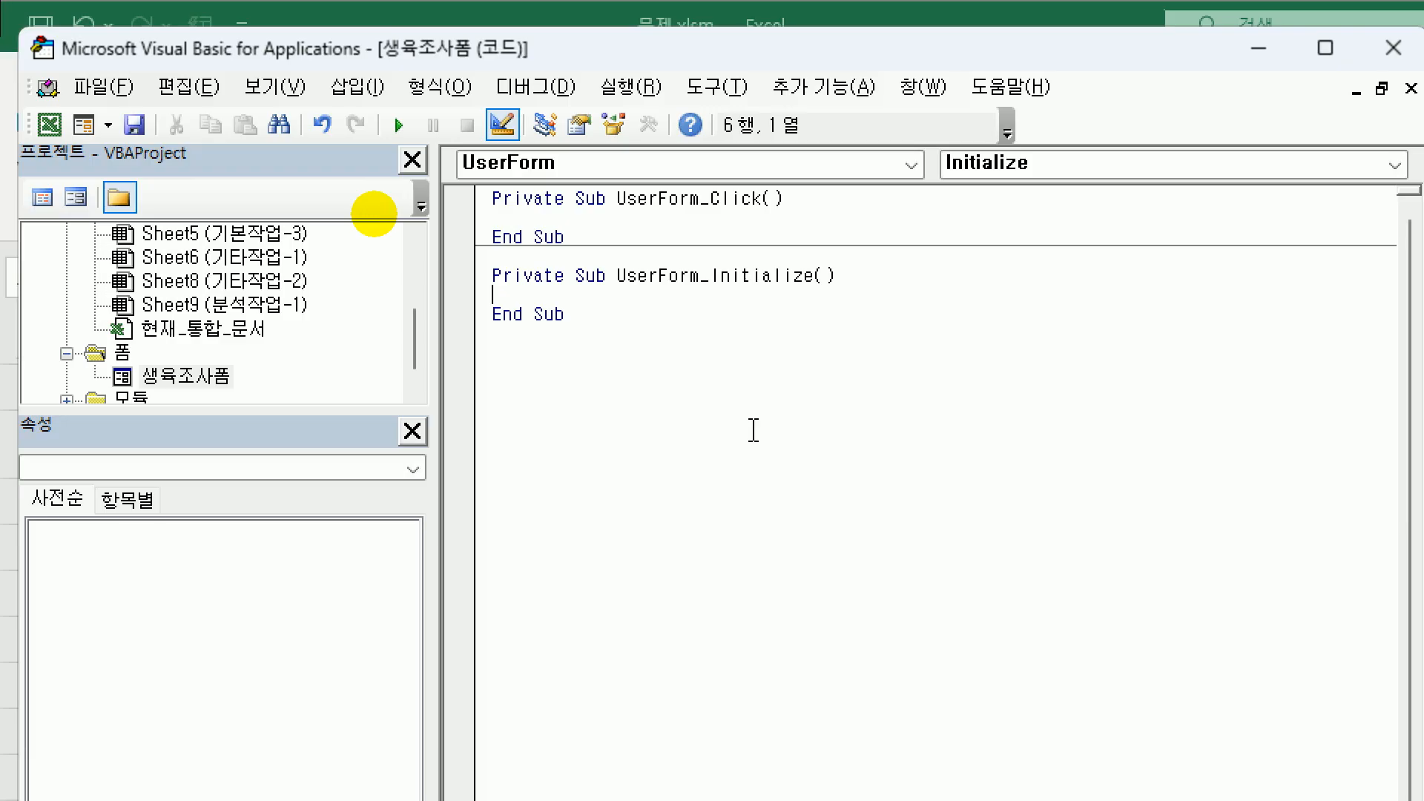
- In UserForm_Initialize, set the RowSource of cmb품종 to "L5:L6"
key("Tab")
type("cmb품종.")
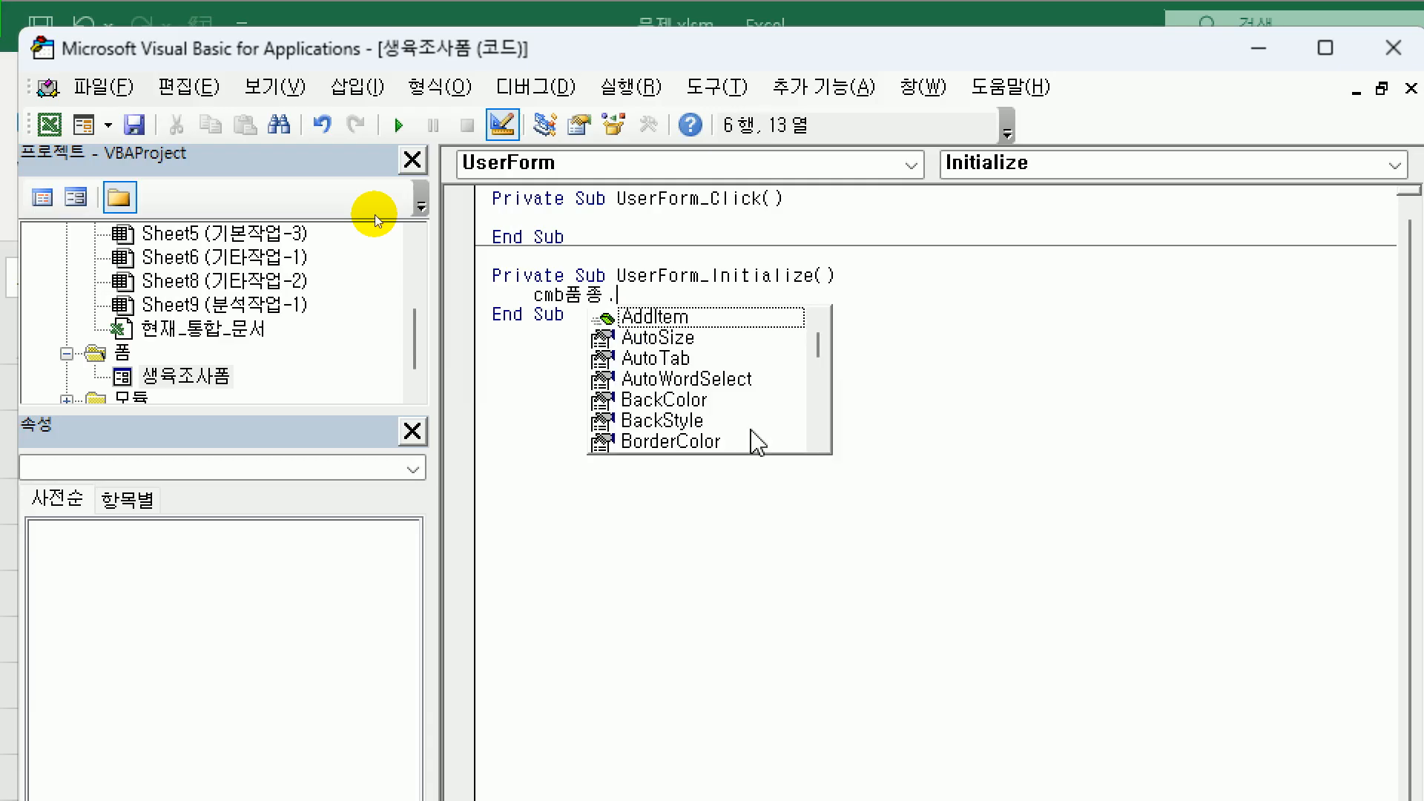
type("ㄱRowSource = ")
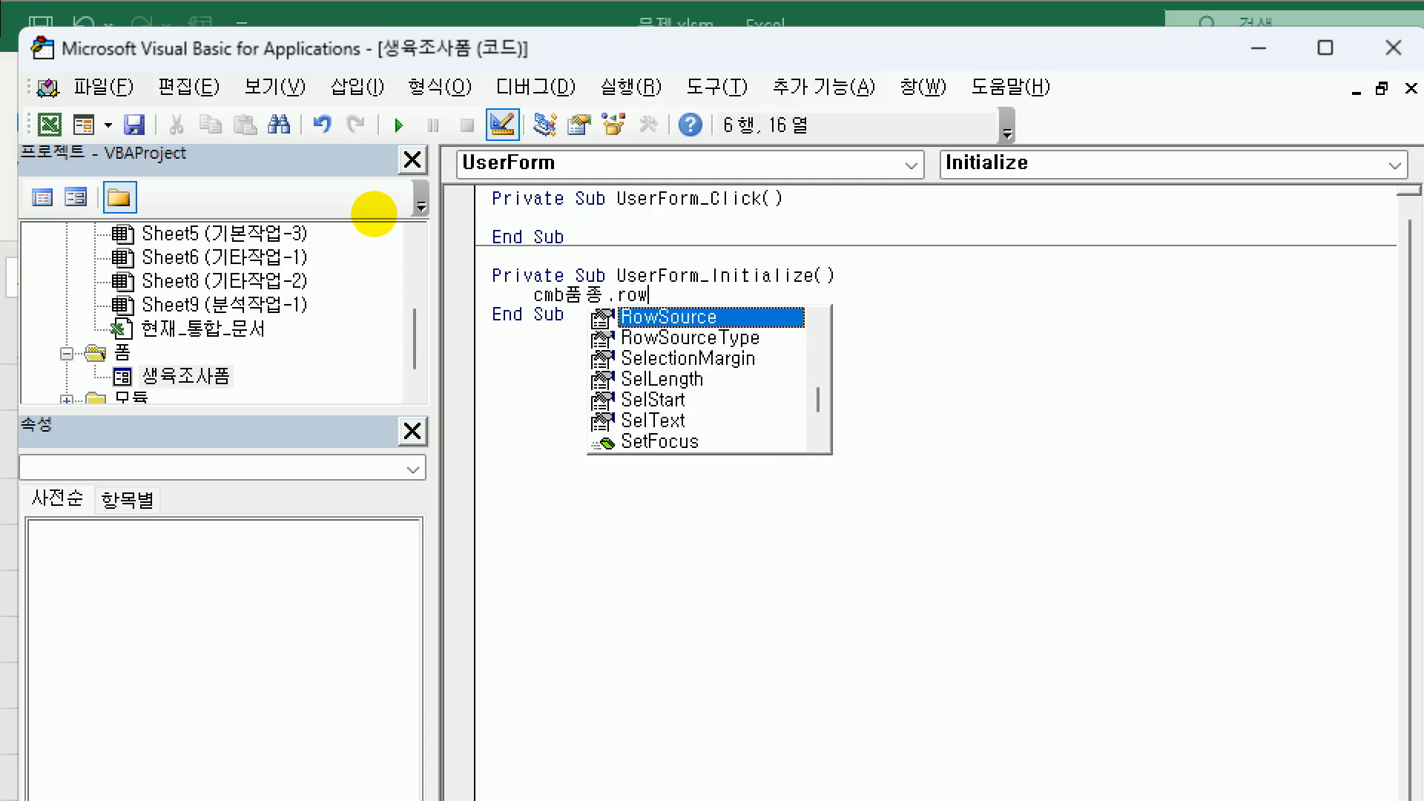
type("\"")
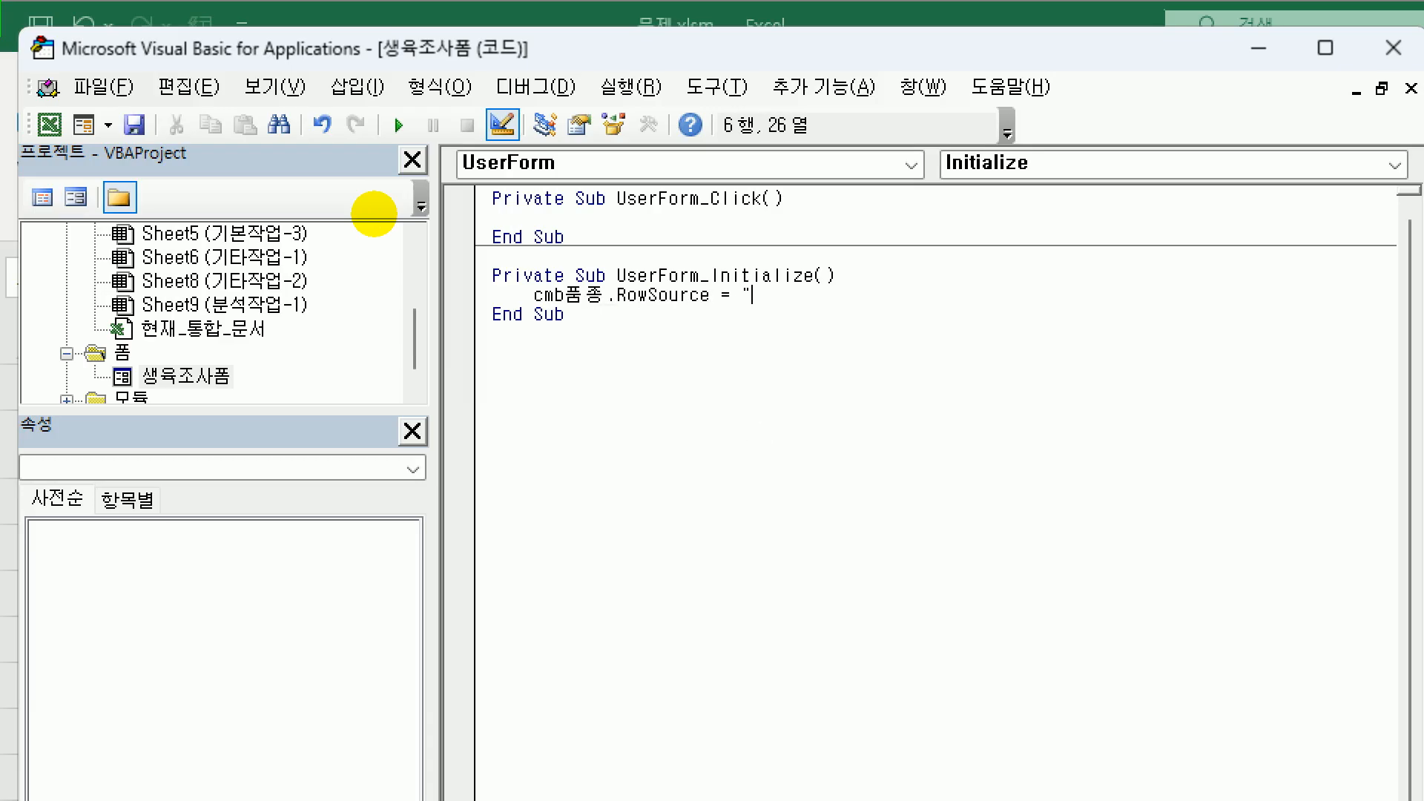
type("L5:L6")
type("\"")
key("Return")
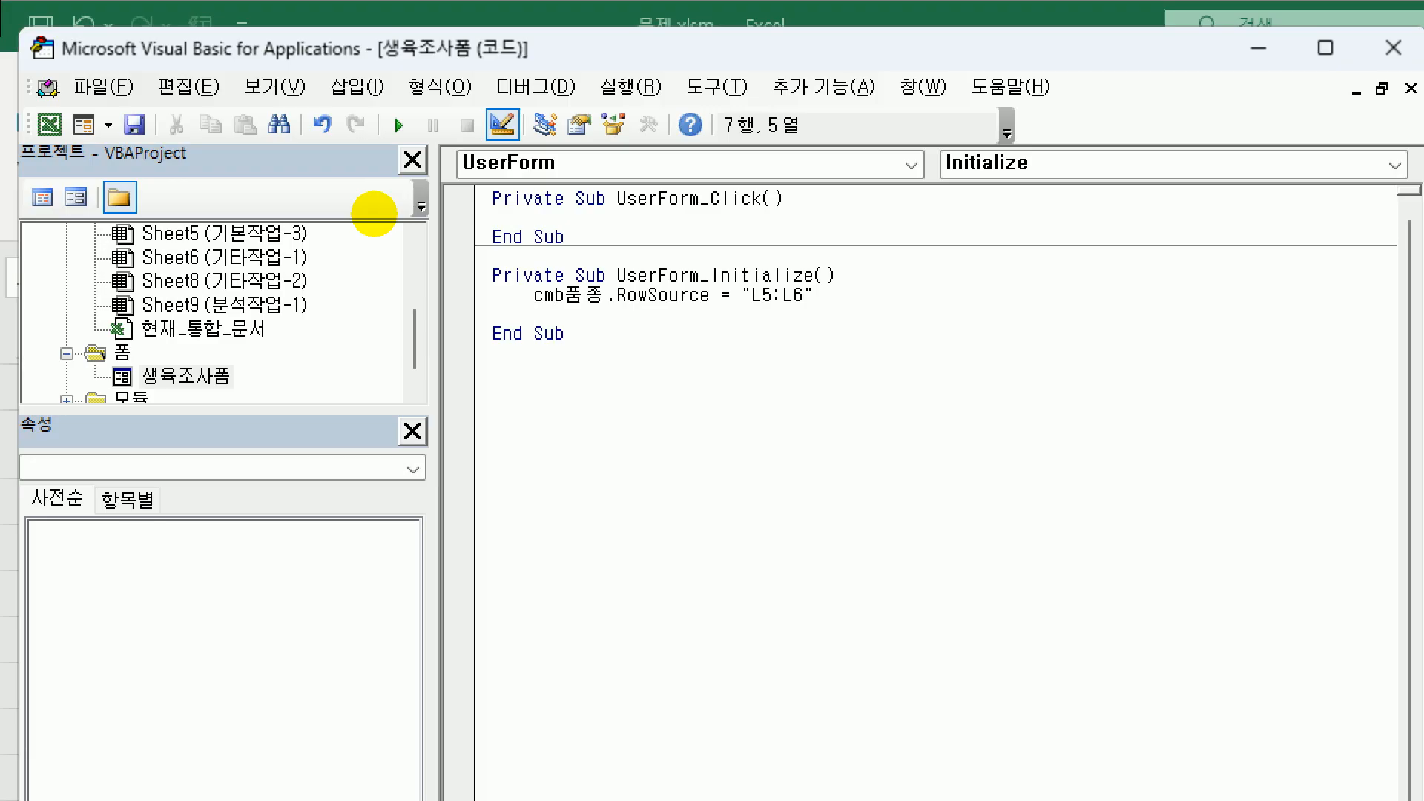
- In UserForm_Initialize, set the RowSource of cmb시설형태 to "M5:M8"
type("cmb시험")
type("형태.")
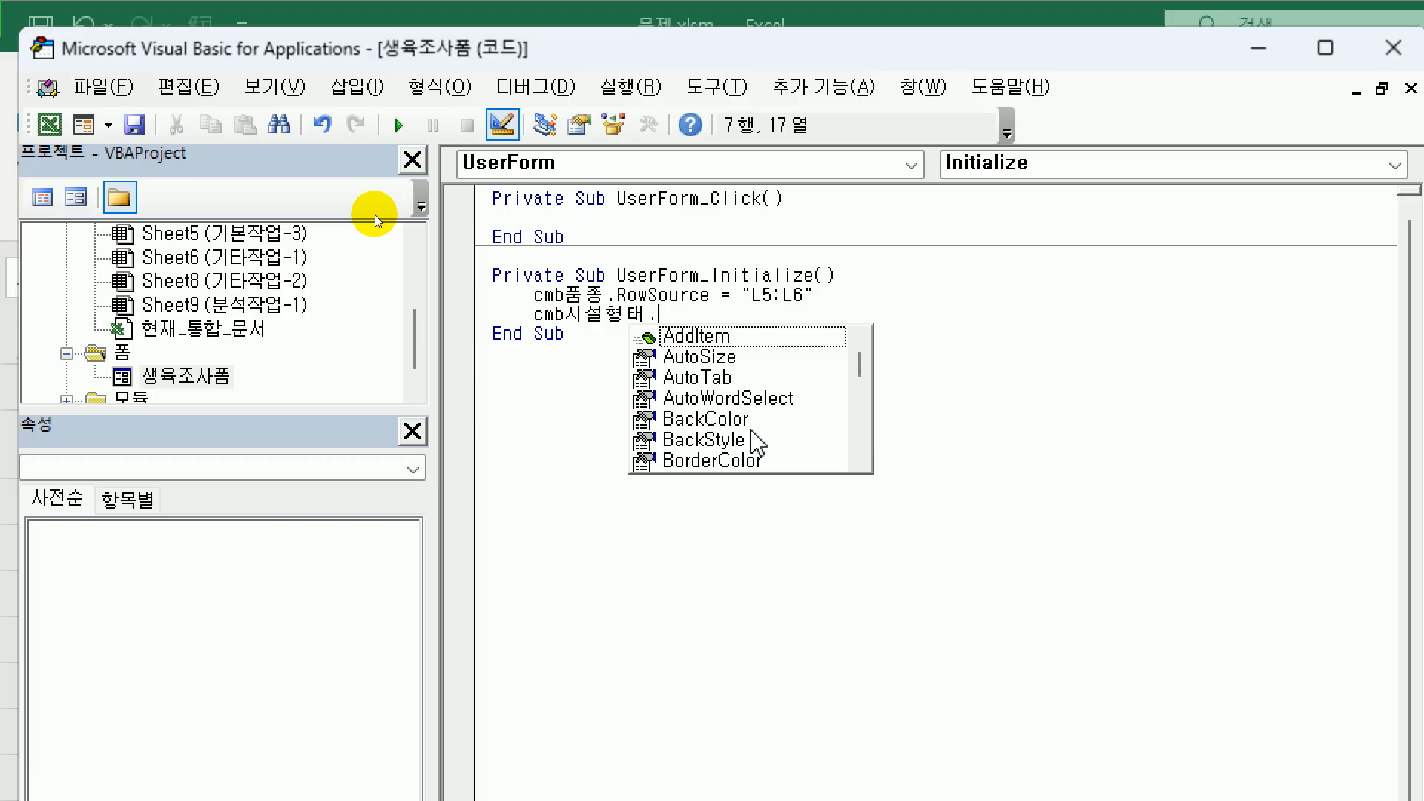
type("ro")
key("Tab")
type("= ")
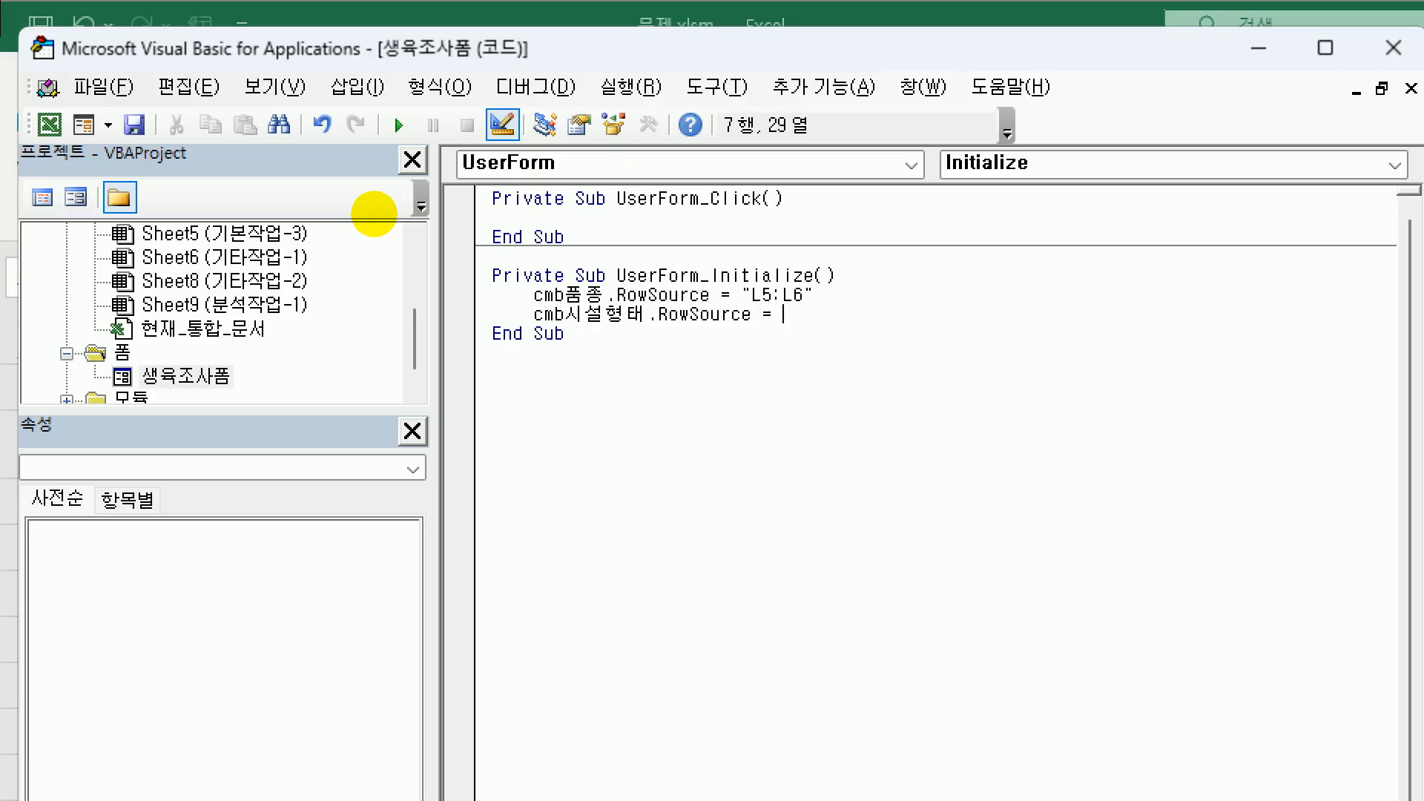
type("\"M5:M8\"")
key("Return")
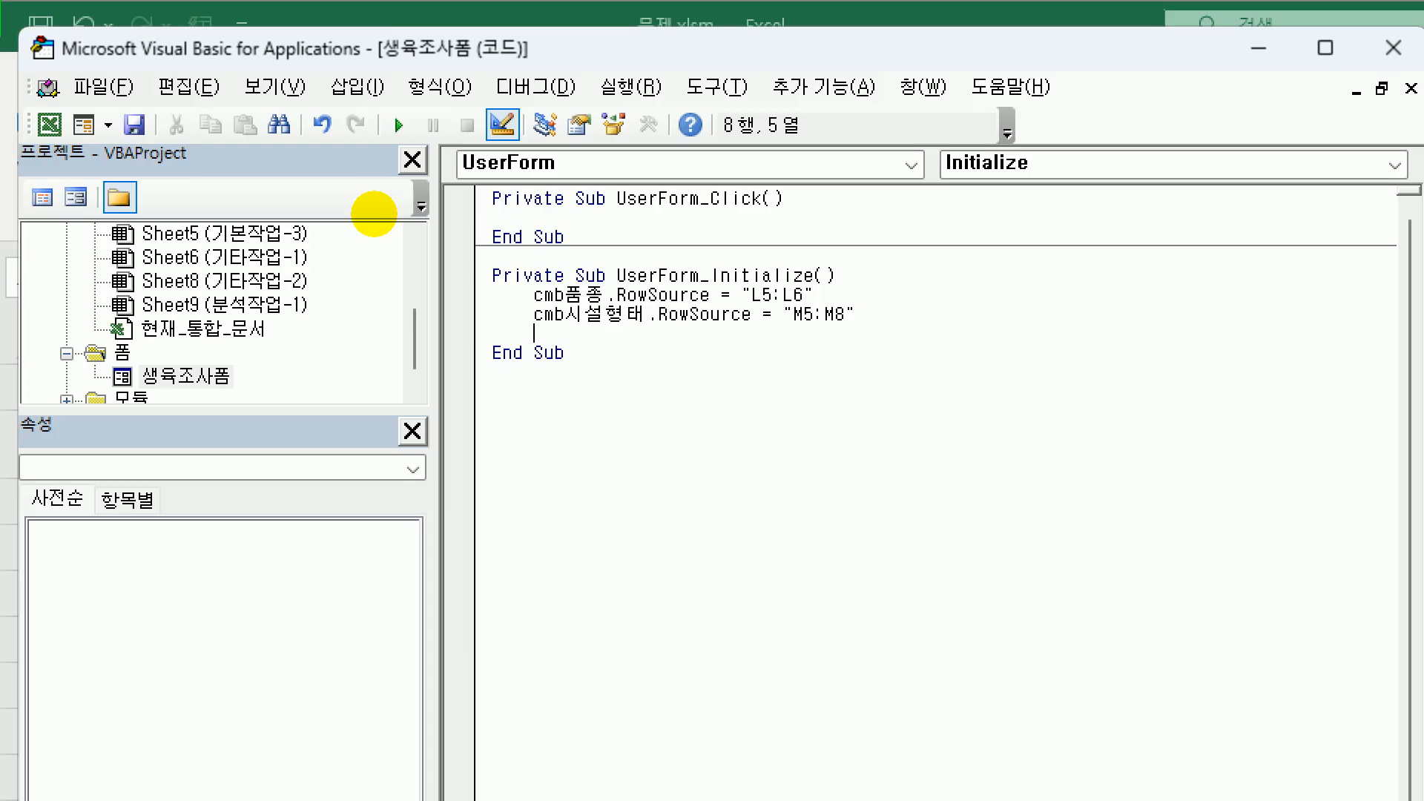
- Complete UserForm_Initialize by assigning Date to txt날짜 and giving it the focus with txt날짜.SetFocus
type("txt날짜 = ")
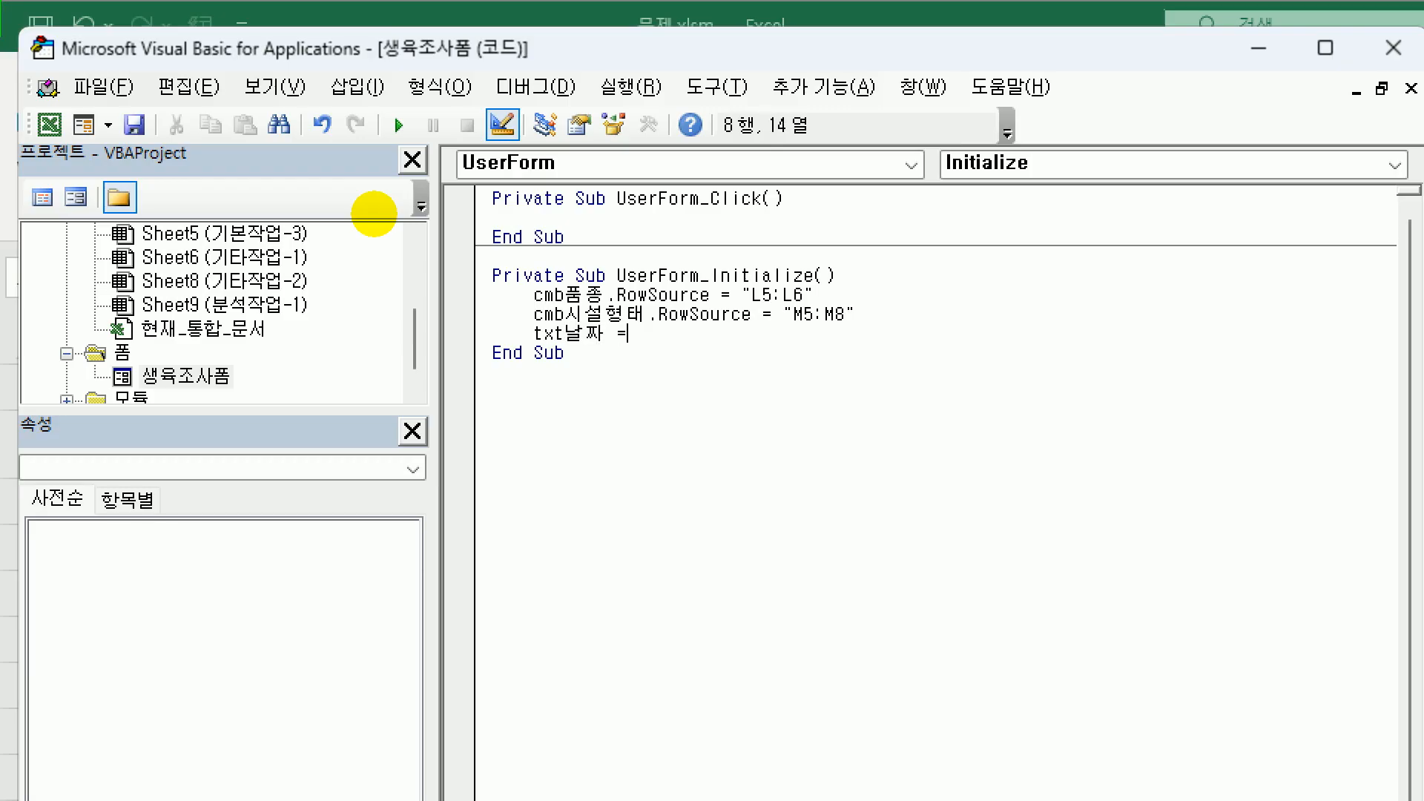
type("ㅇ")
key("BackSpace")
type("date")
key("Return")
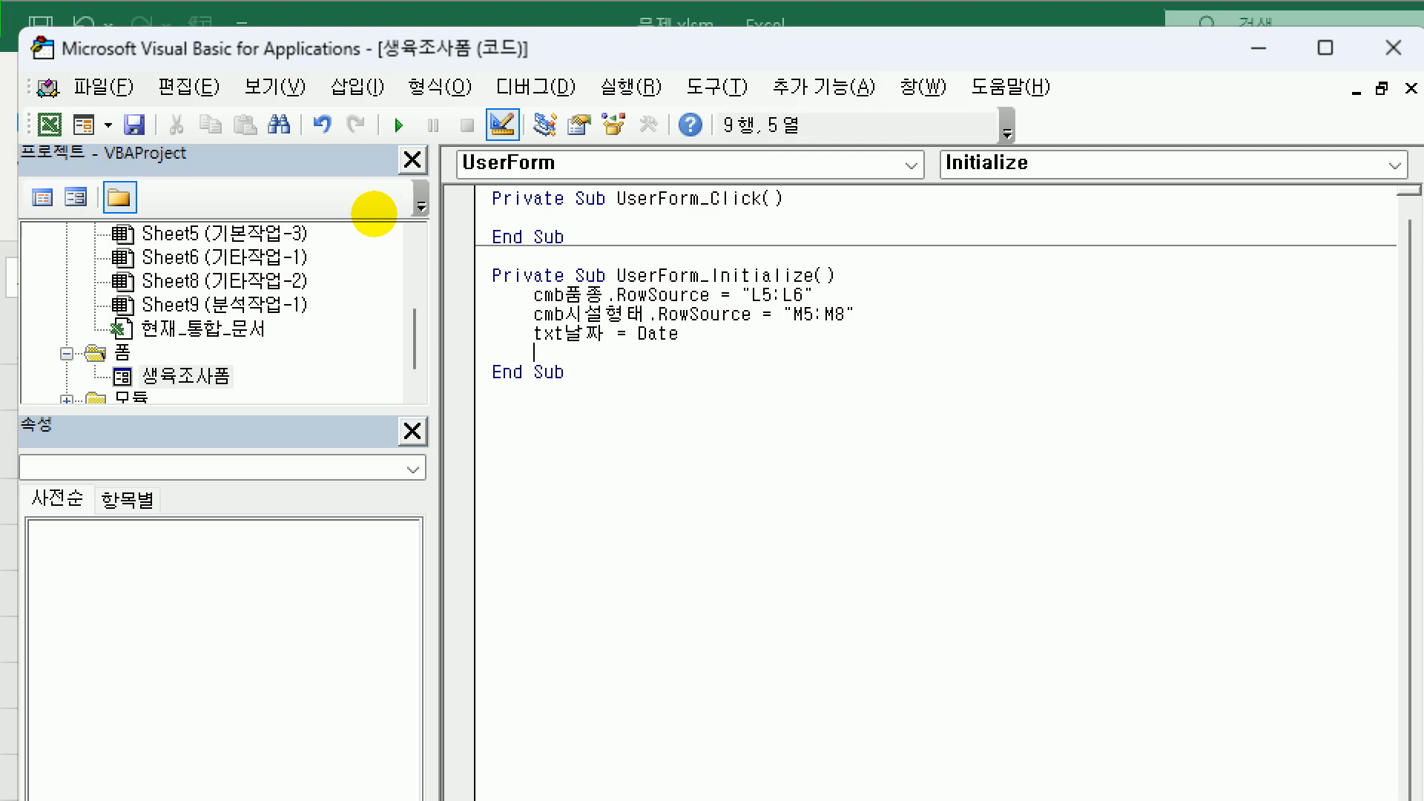
type("t")
type("xt날짜")
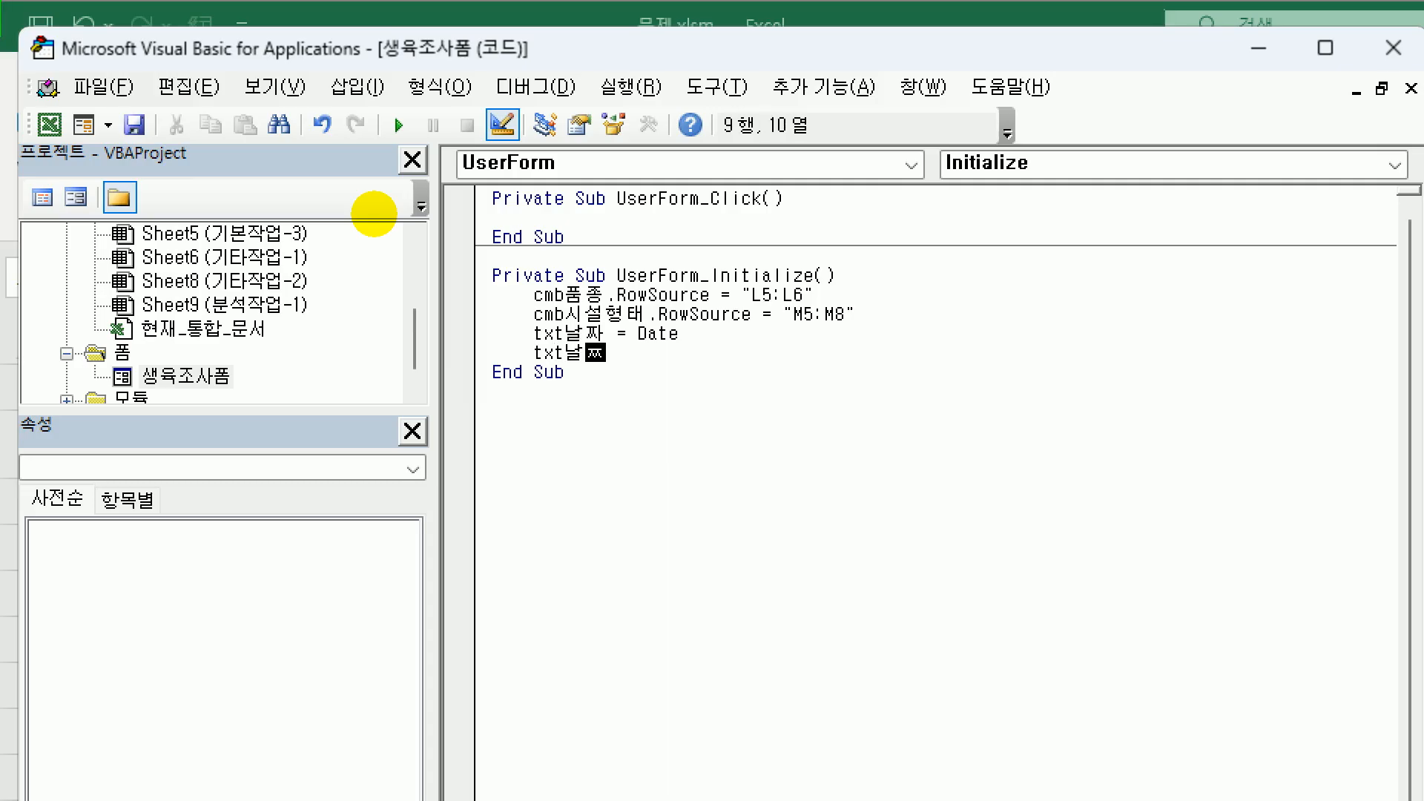
type(".set")
key("Tab")
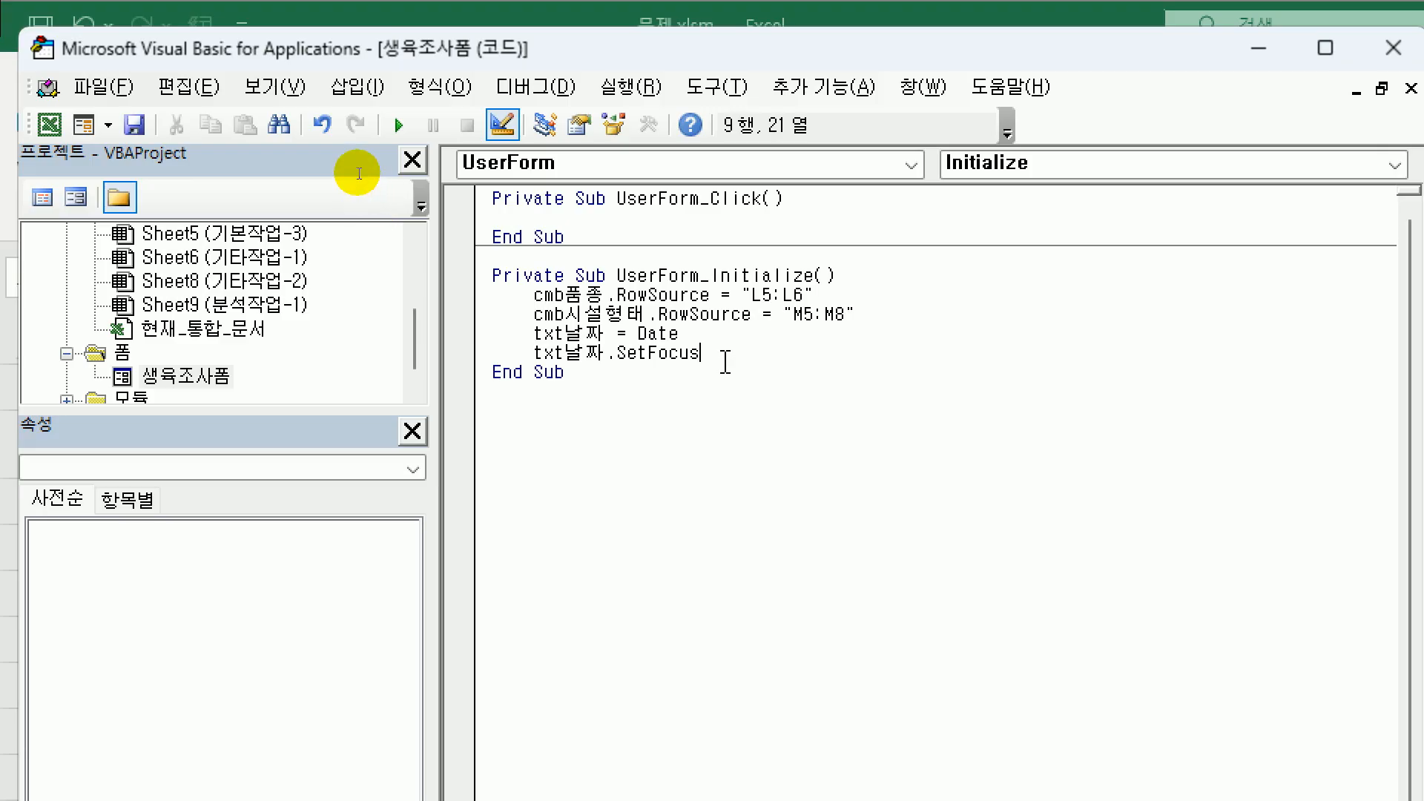
- Create the cmd종료 Click procedure and make it write the current date with [J3] = Date
left_click(660, 169)
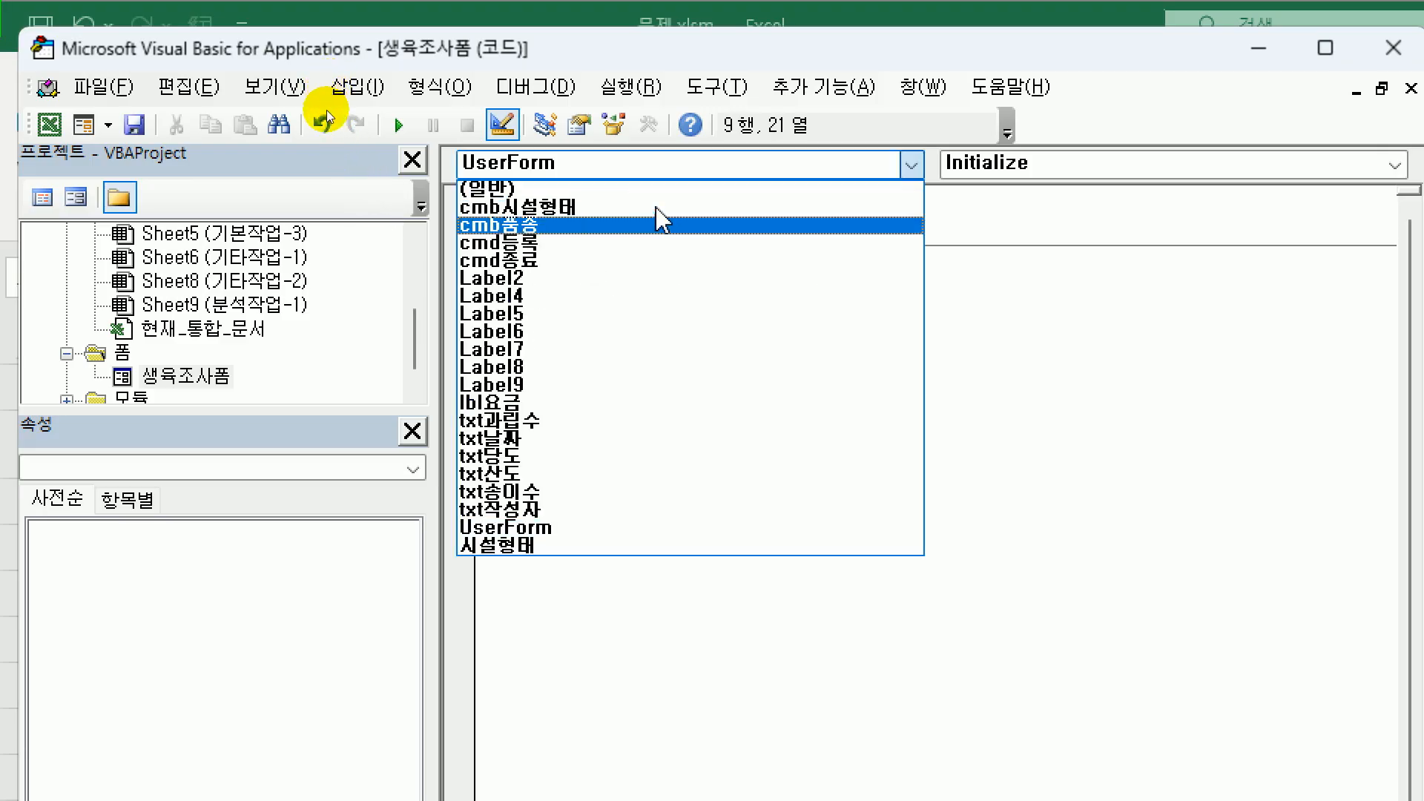
left_click(652, 261)
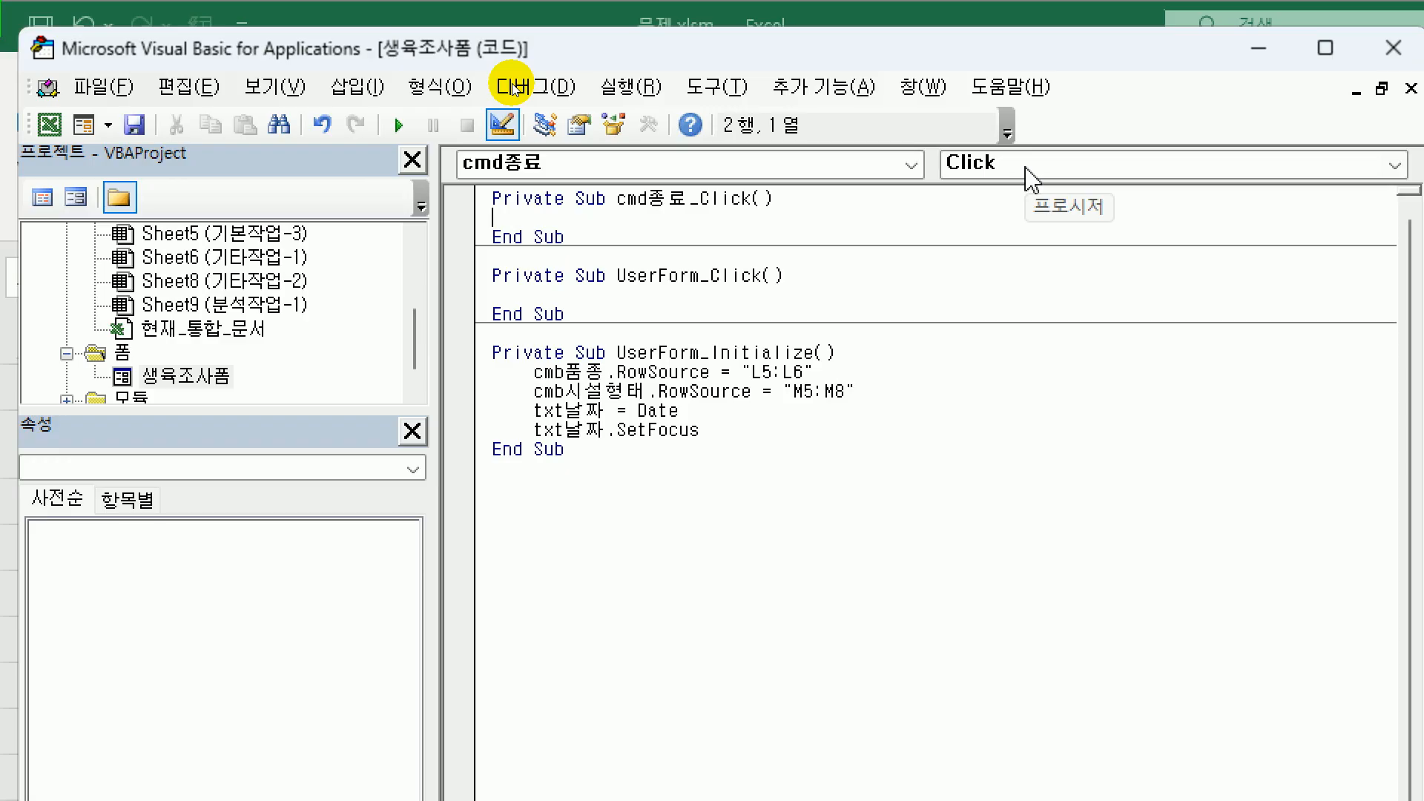
key("Tab")
type("[J3]=date")
key("Return")
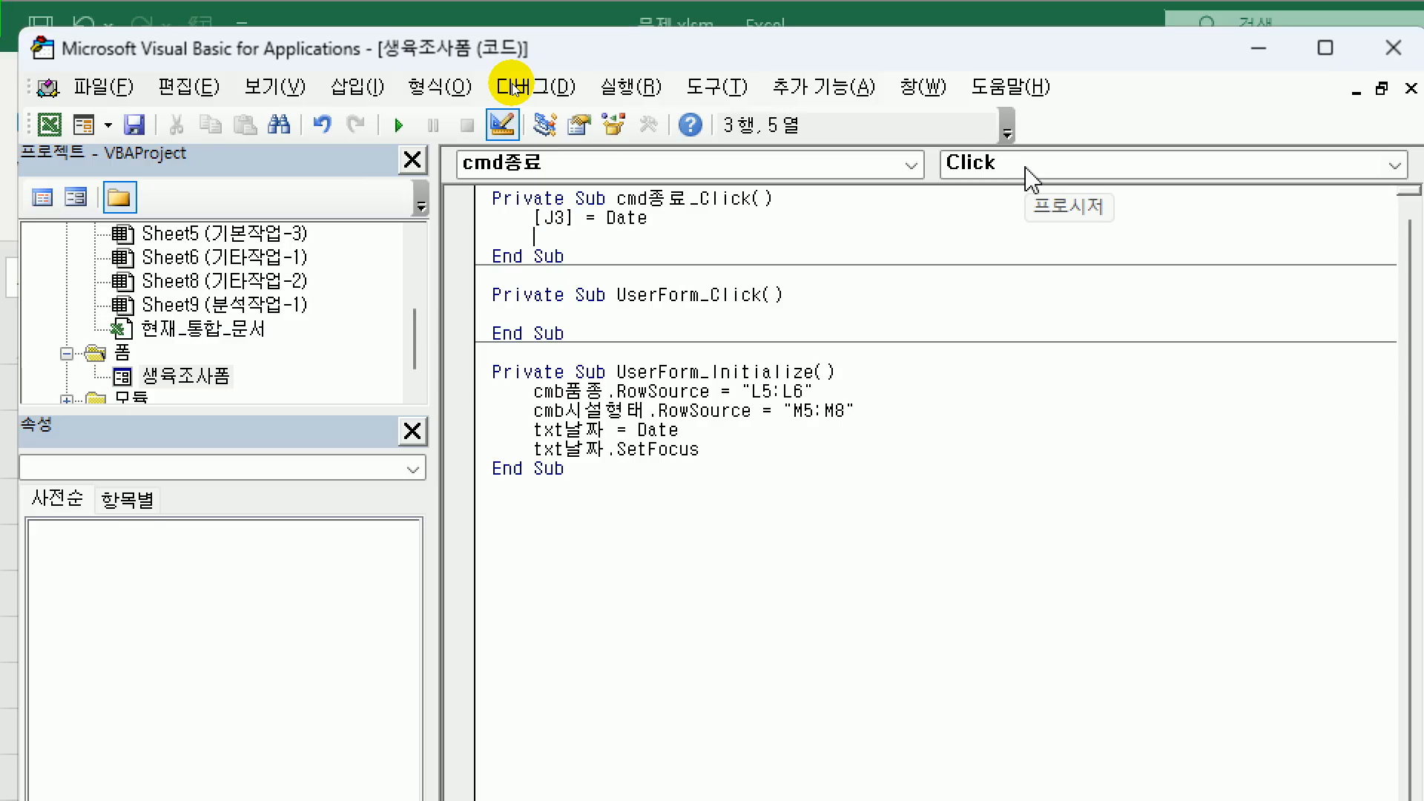
- In cmd종료_Click, make cell J3 italic with [J3].Font.Italic = True and close the form with Unload Me
type("[J3")
type(".font.it")
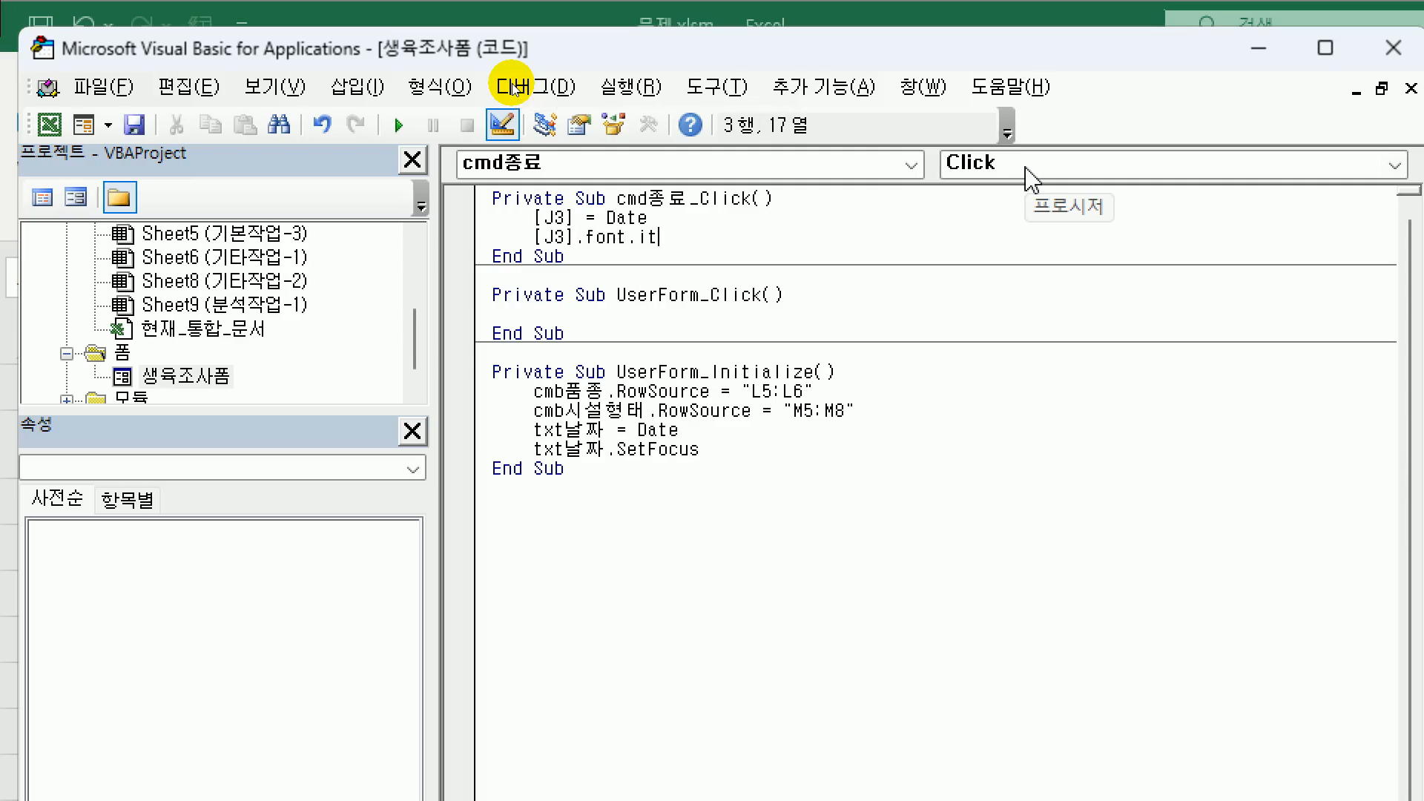
type("alic = true")
key("Down")
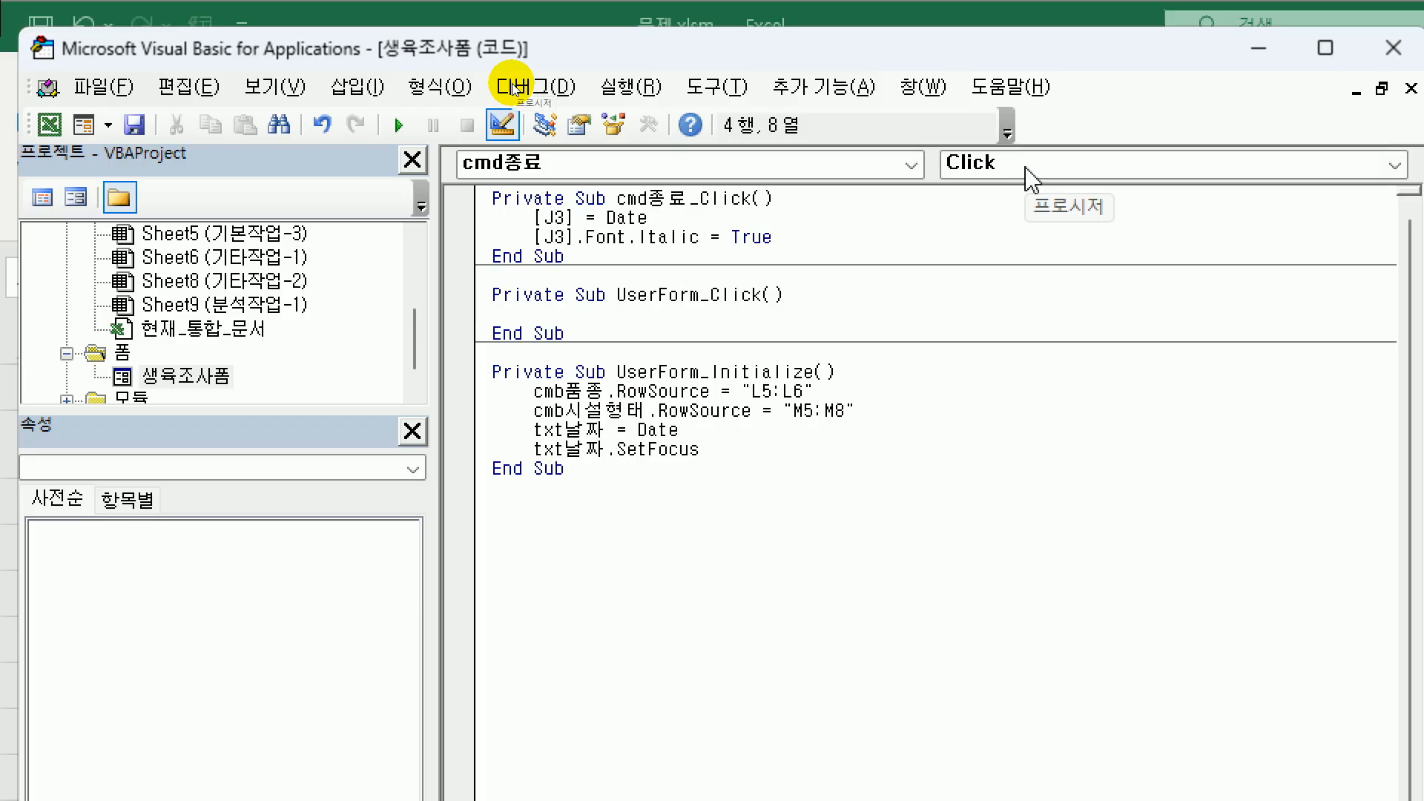
key("Up")
key("Return")
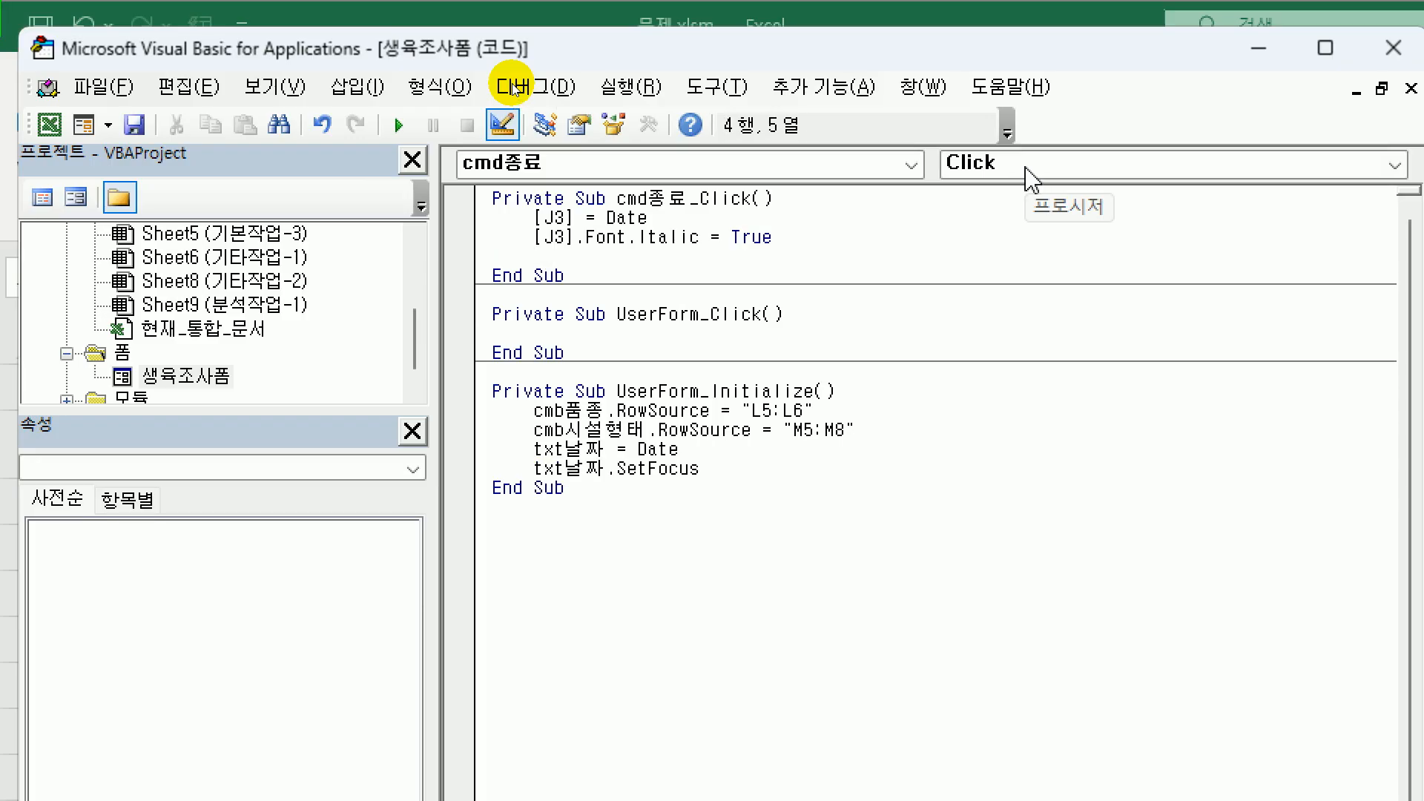
type("unload me")
key("Up")
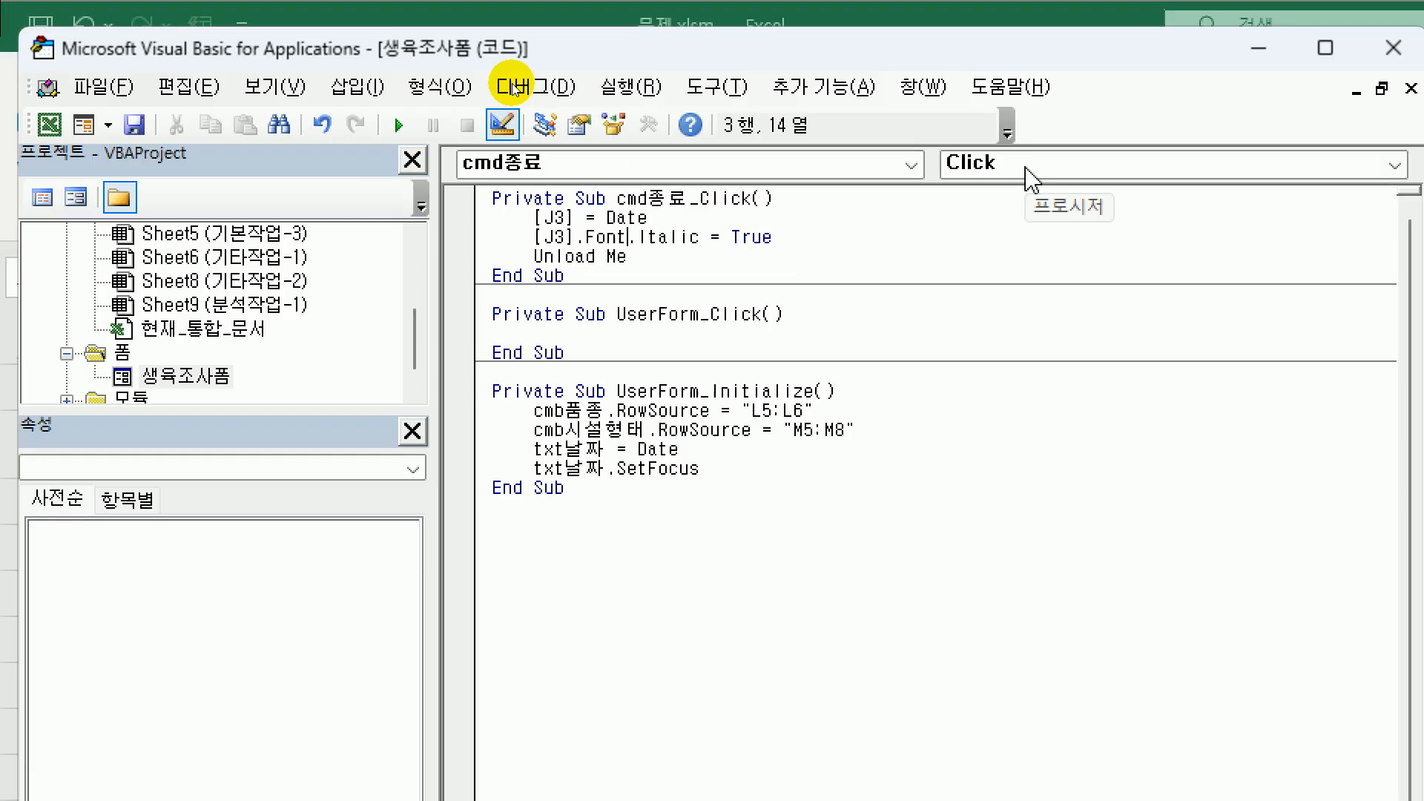
- Show the 생육조사폼 design and check the control names of its input fields from 날짜 through 작성자
left_click(200, 381)
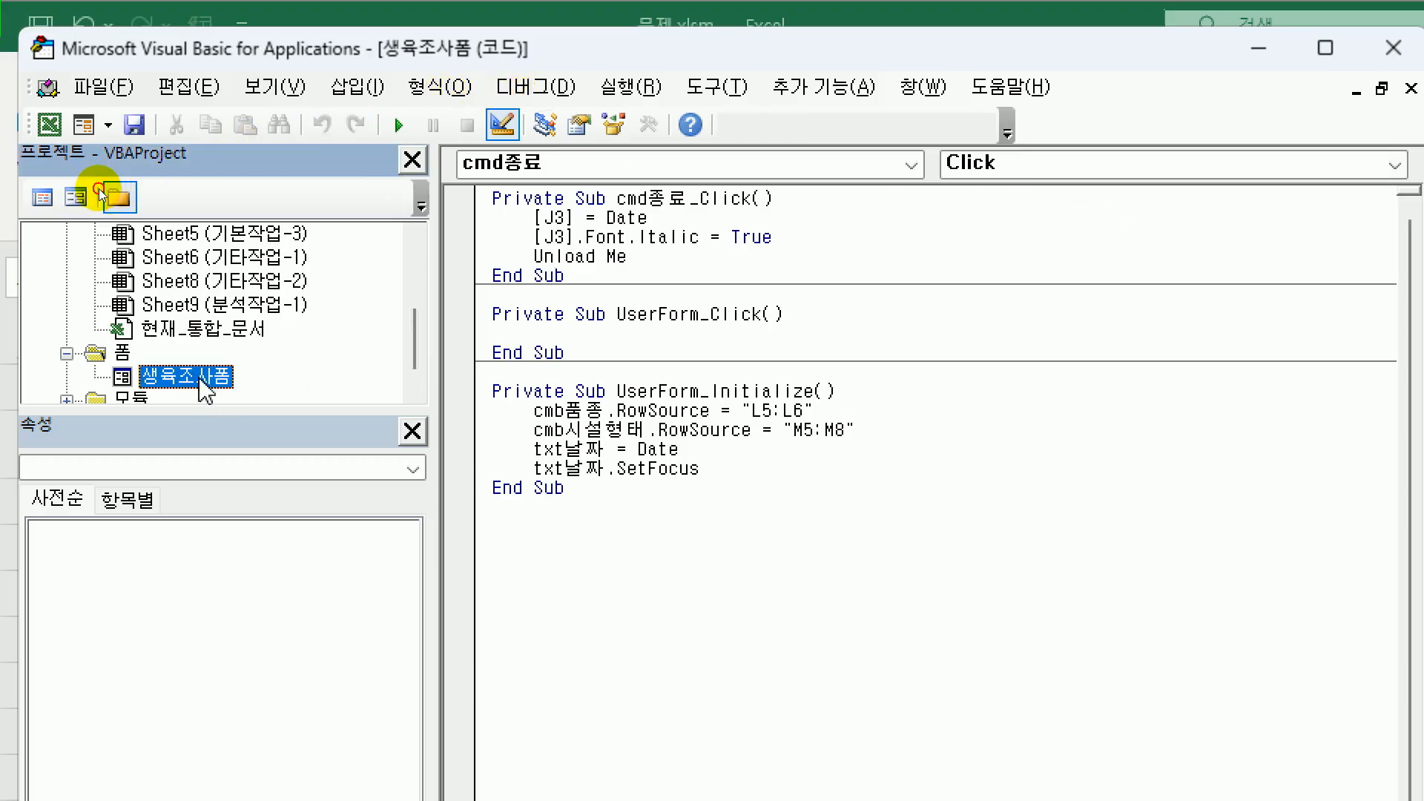
left_click(99, 188)
left_click(740, 278)
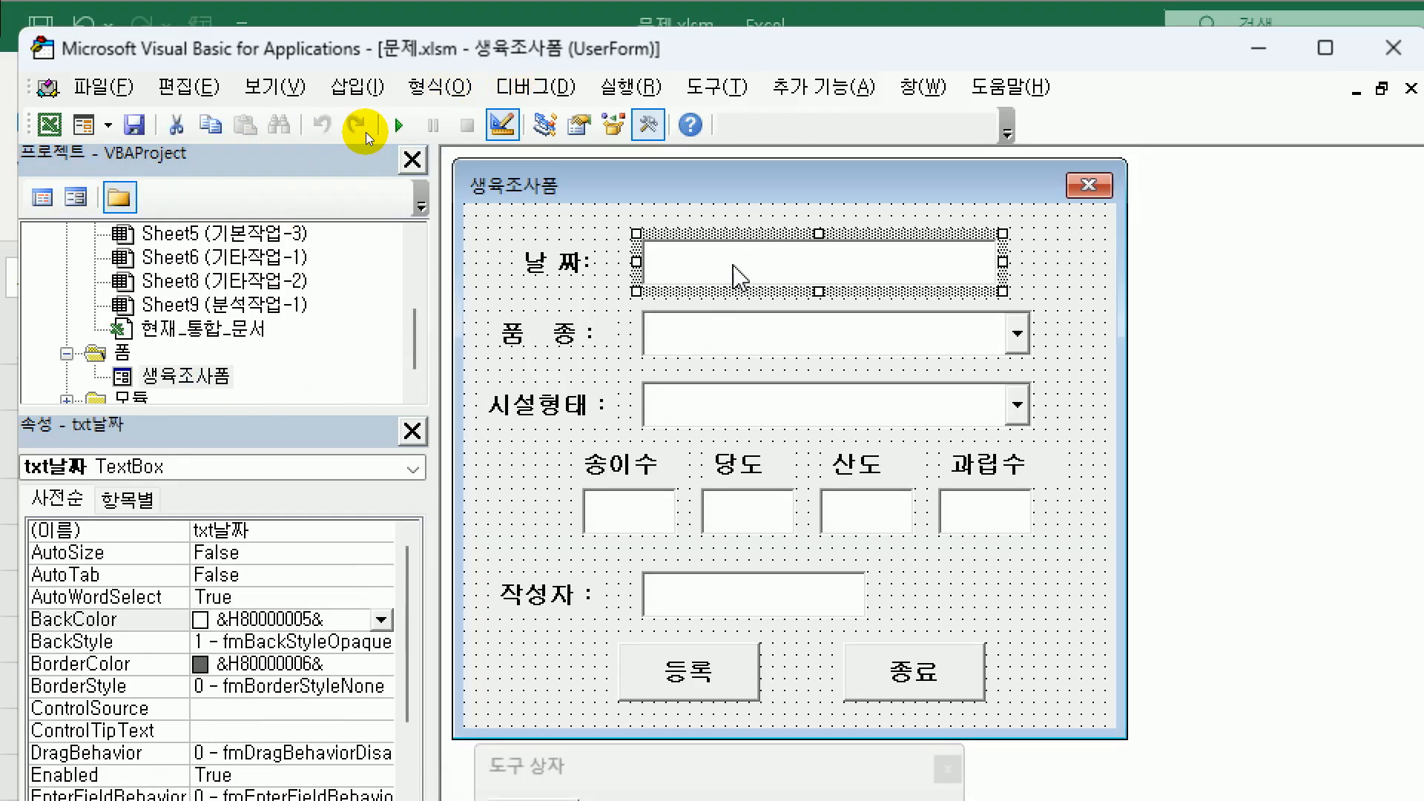
left_click(715, 349)
left_click(712, 419)
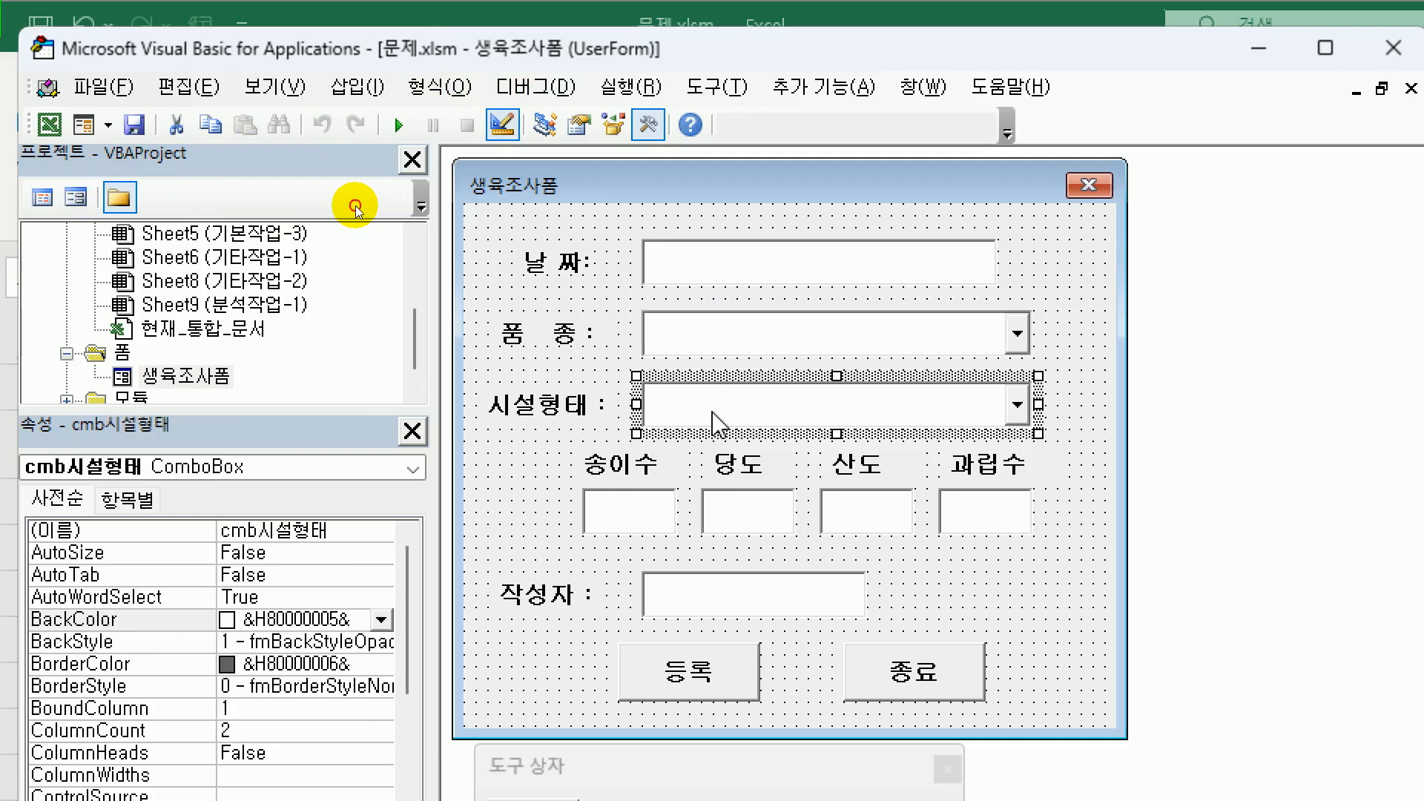
left_click(640, 525)
left_click(764, 528)
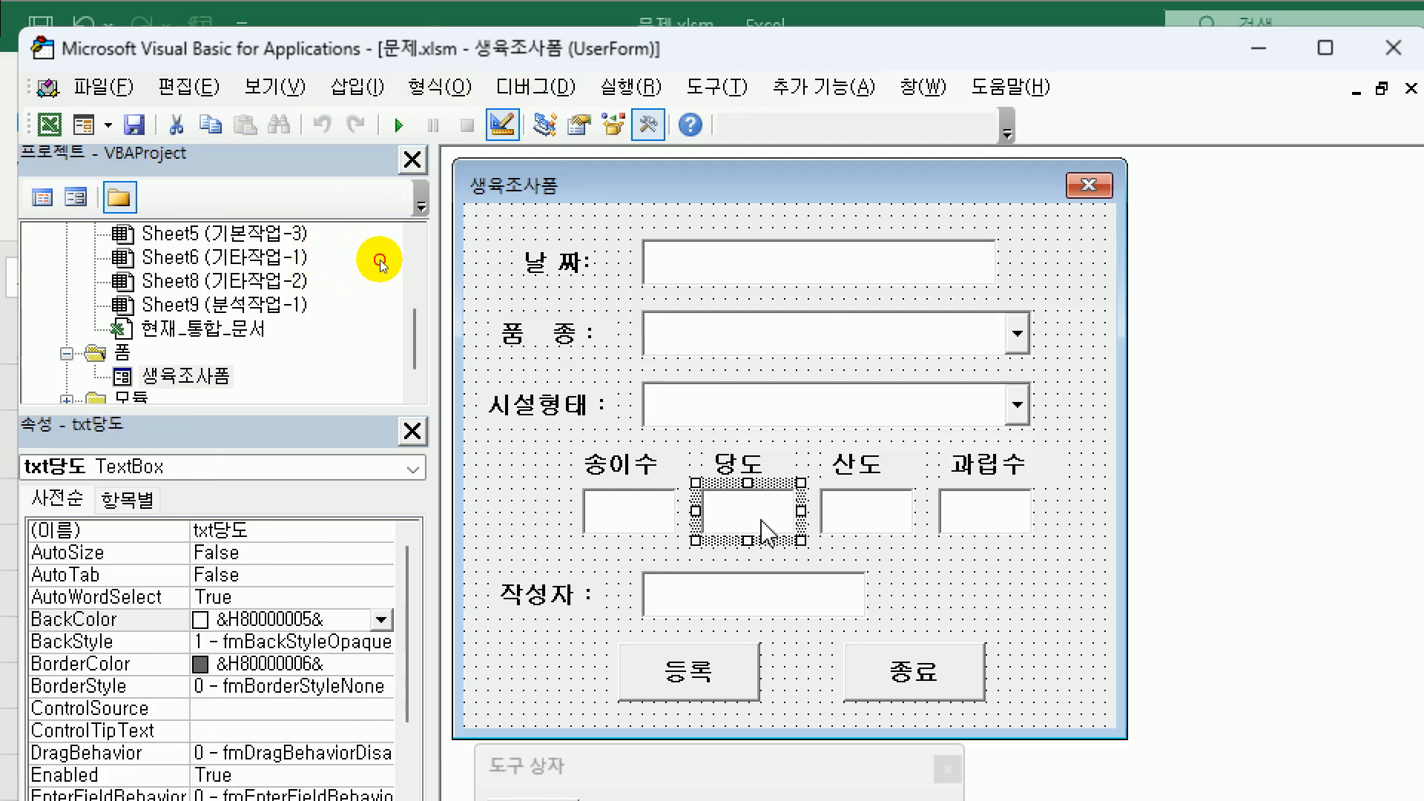
left_click(887, 533)
left_click(957, 534)
left_click(807, 601)
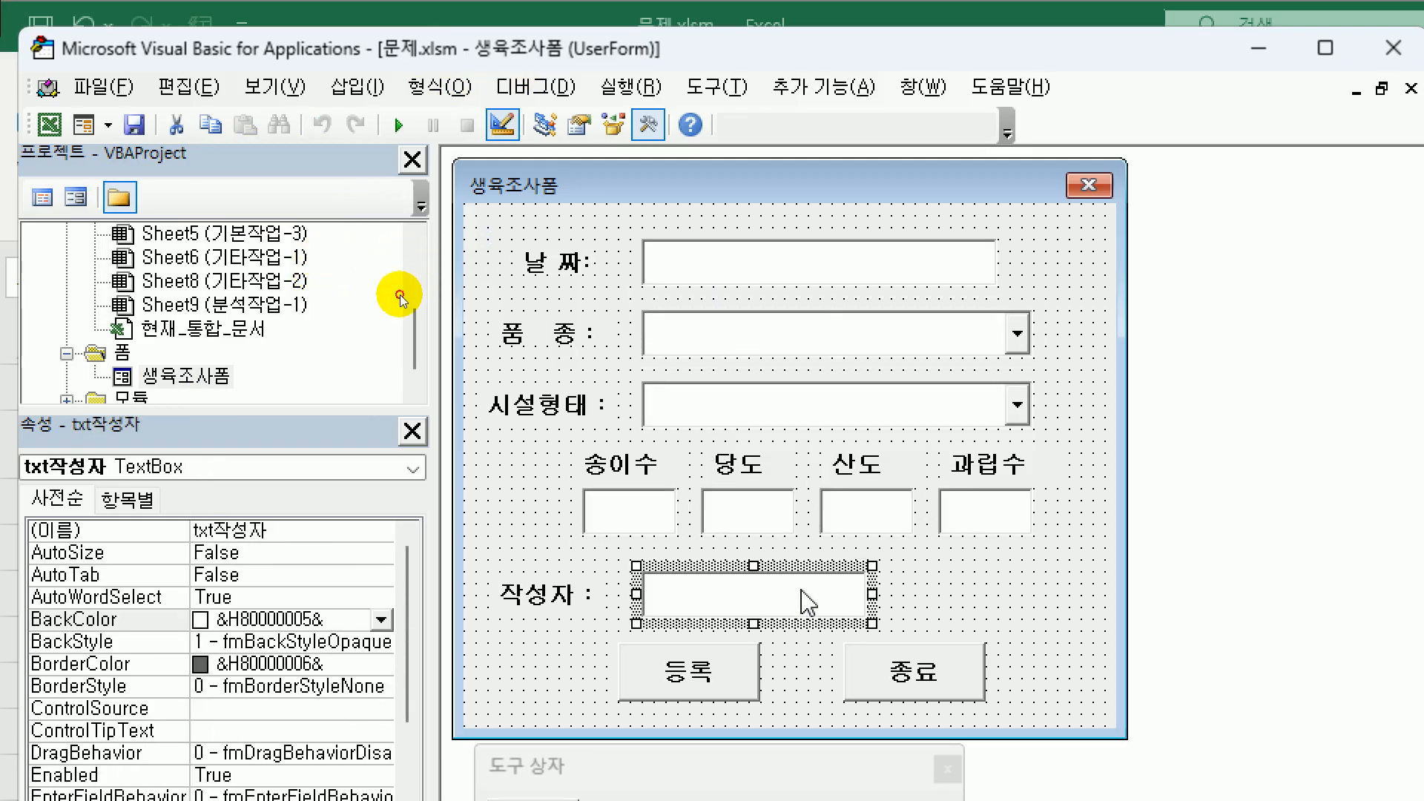
- Create the Click event procedure of the 등록 button (cmd등록) and add a blank line to its body
left_click(733, 681)
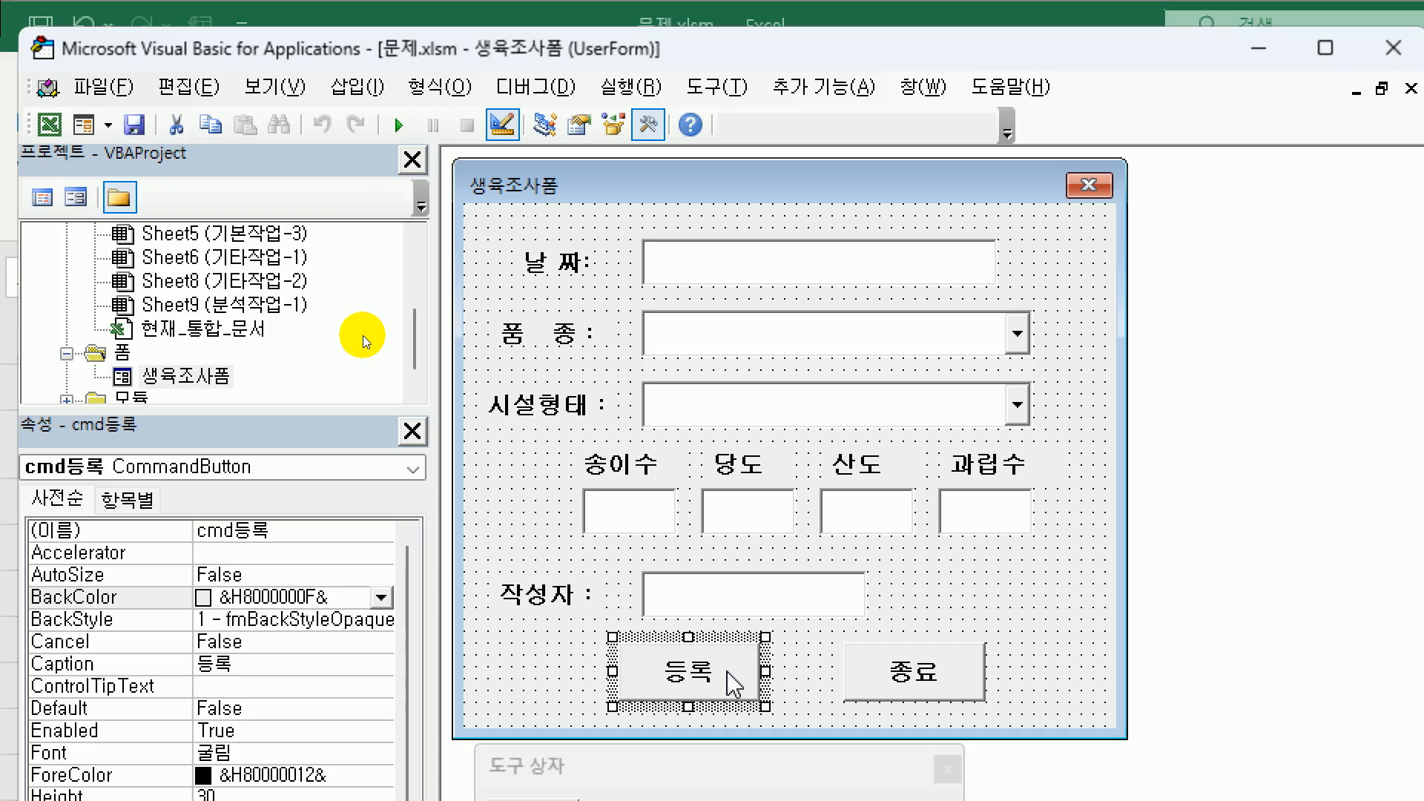
key("F7")
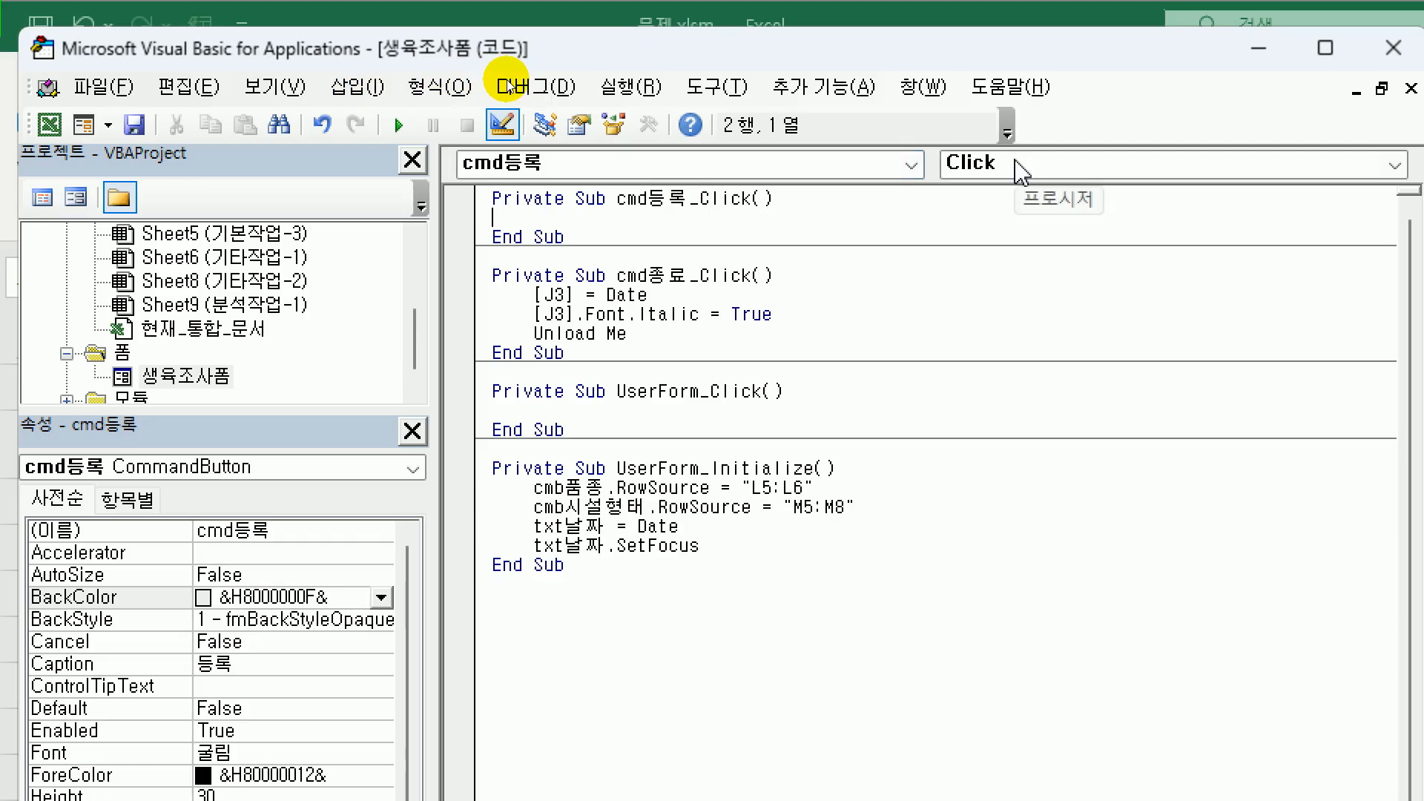
key("Return")
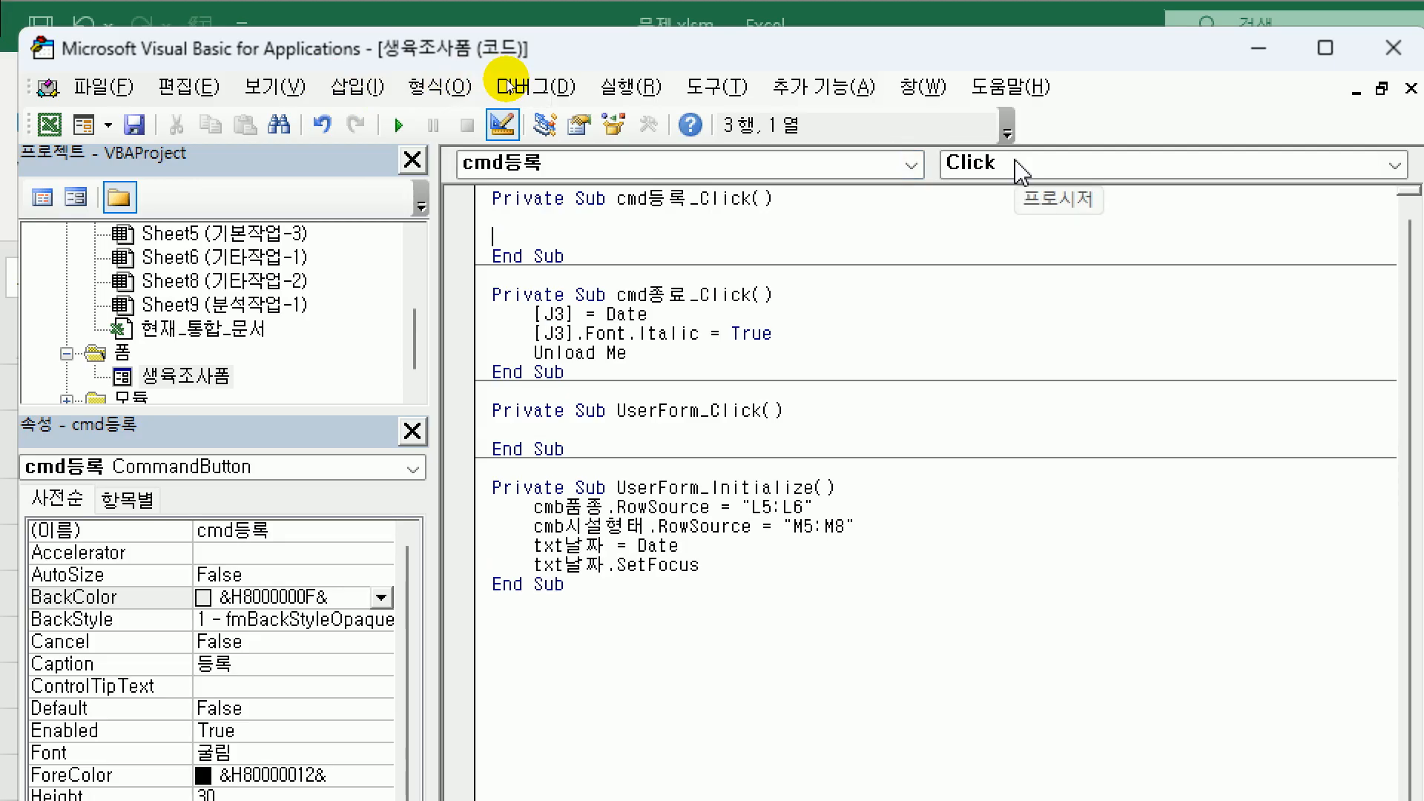
- In cmd등록_Click, assign the target row with i = Range("B4").CurrentRegion.Rows.Count + 3, followed by a blank line
key("Tab")
type("i = range(\"")
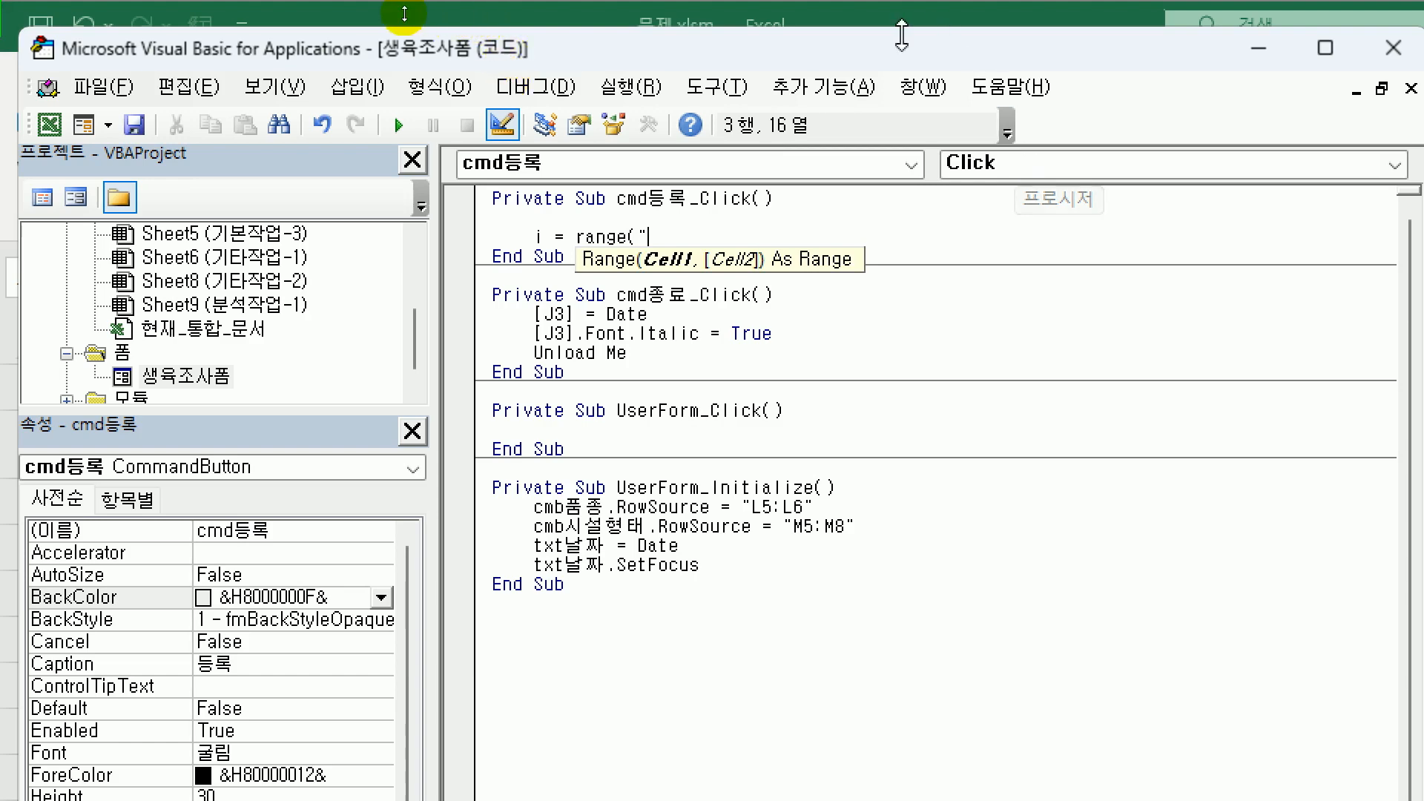
left_click_drag(531, 49, 803, 62)
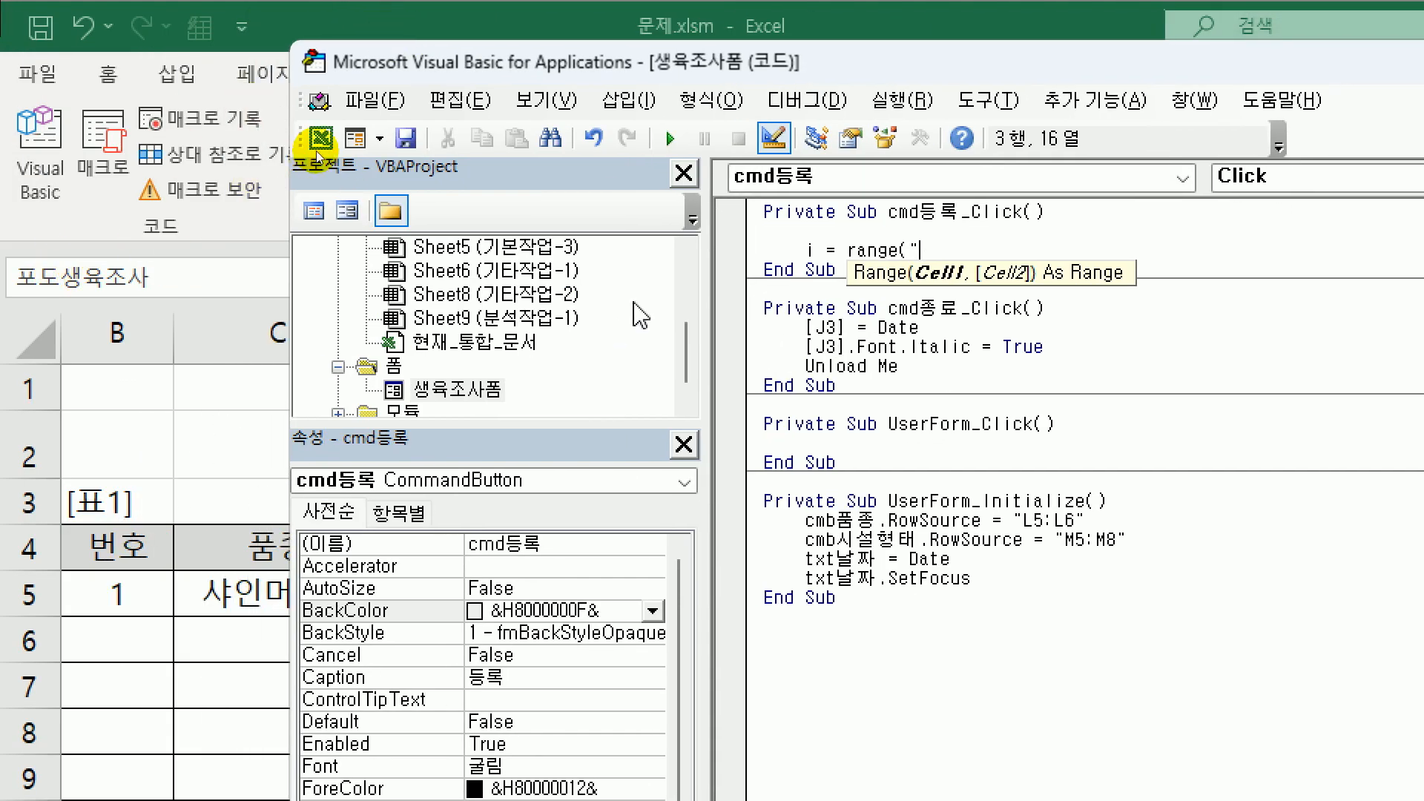
type("B4\").")
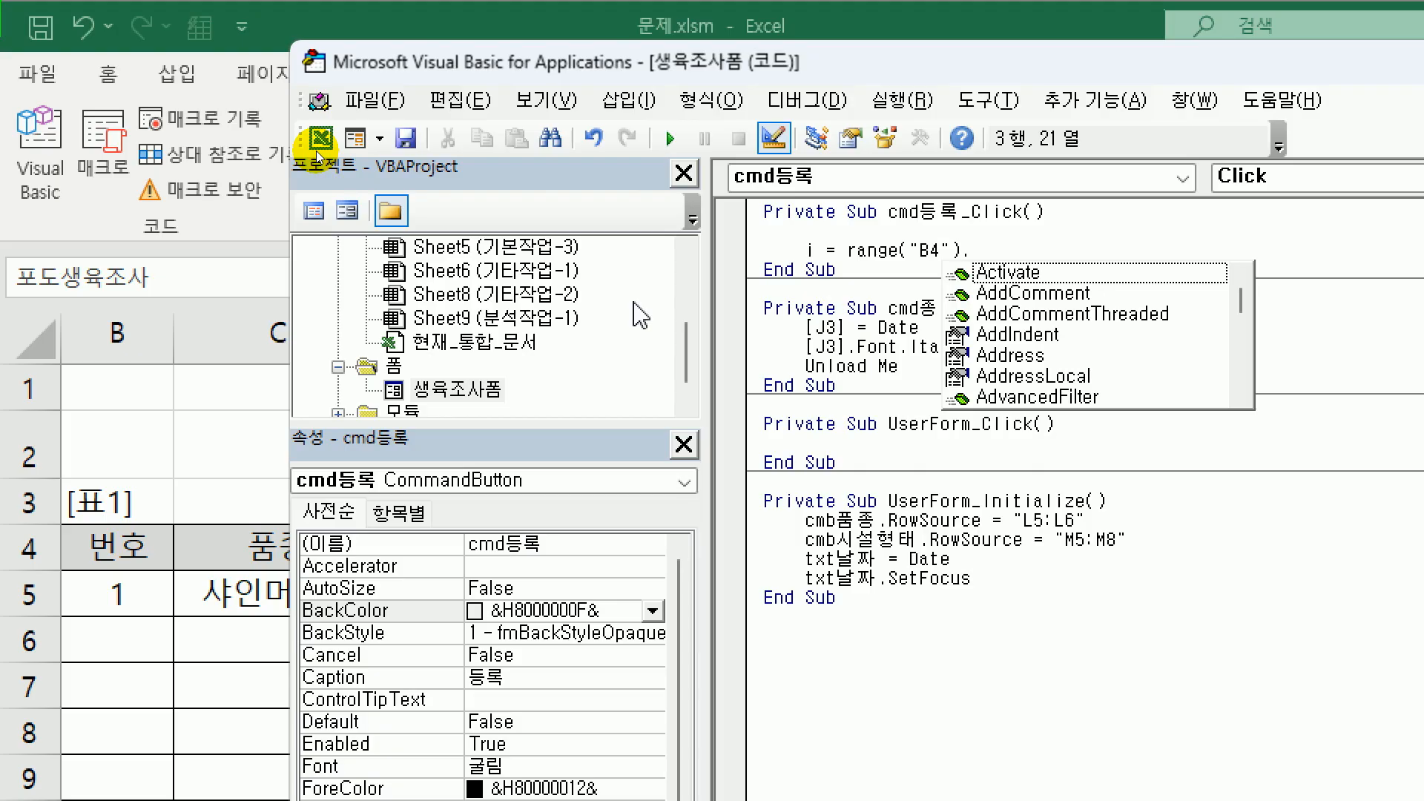
type("cu")
key("Down")
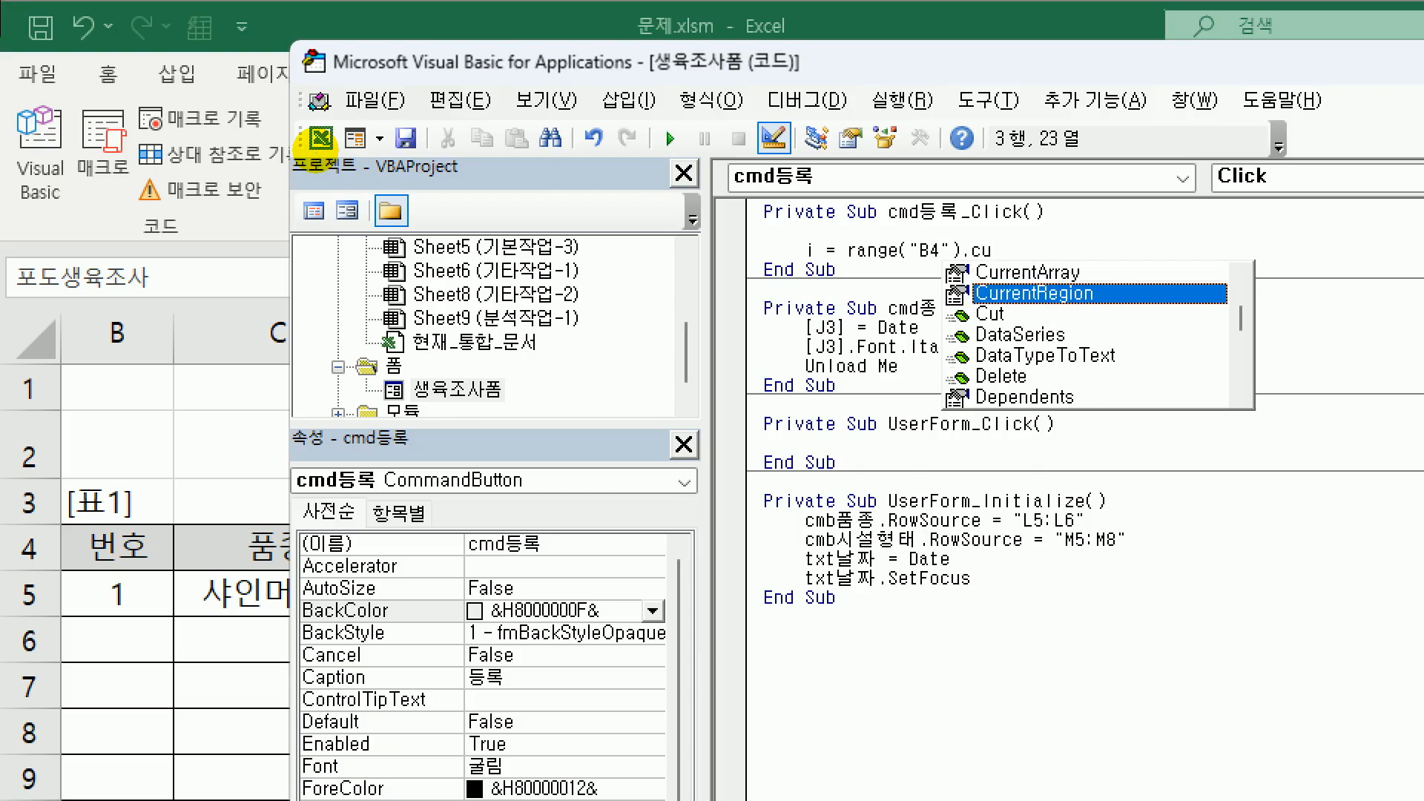
key("Tab")
type(".")
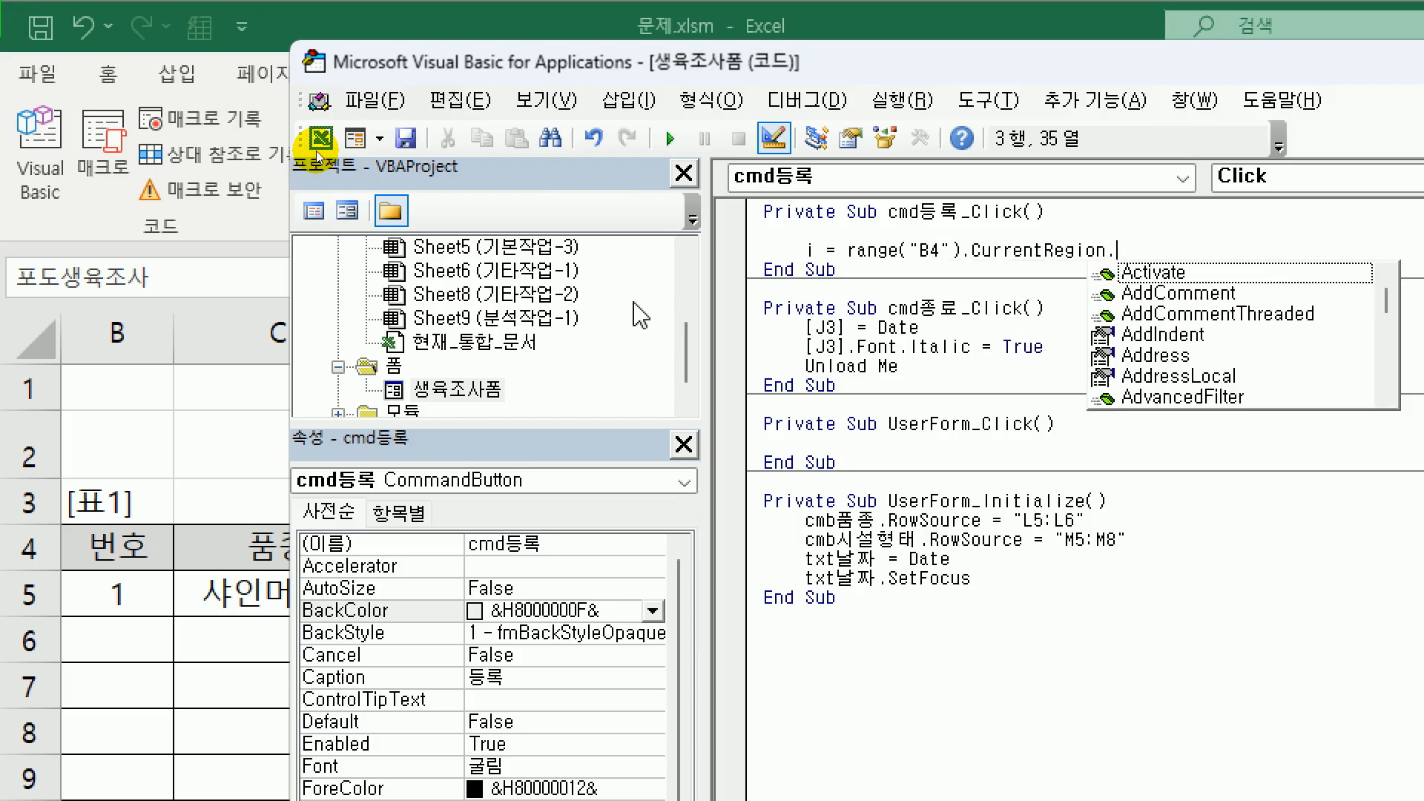
type("rows.count")
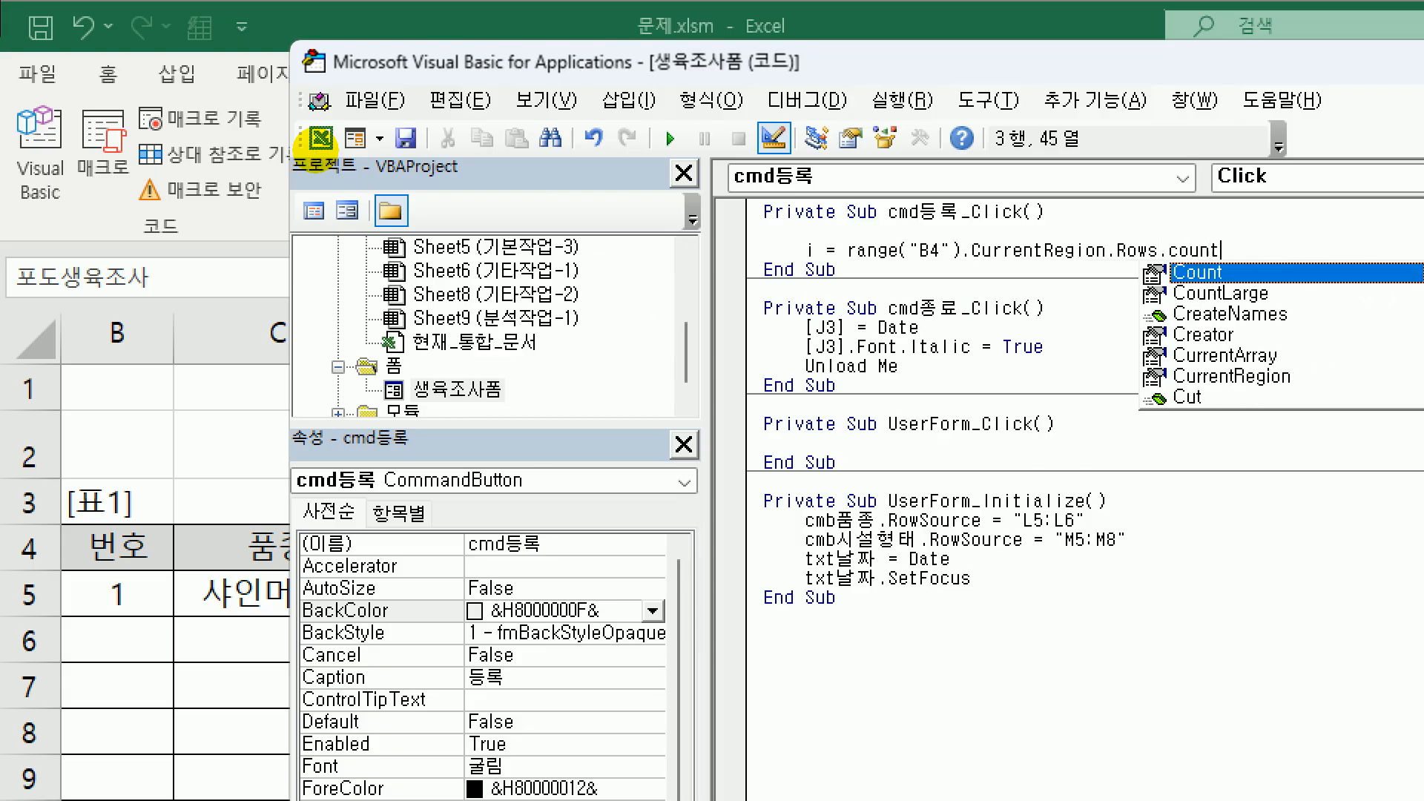
key("Tab")
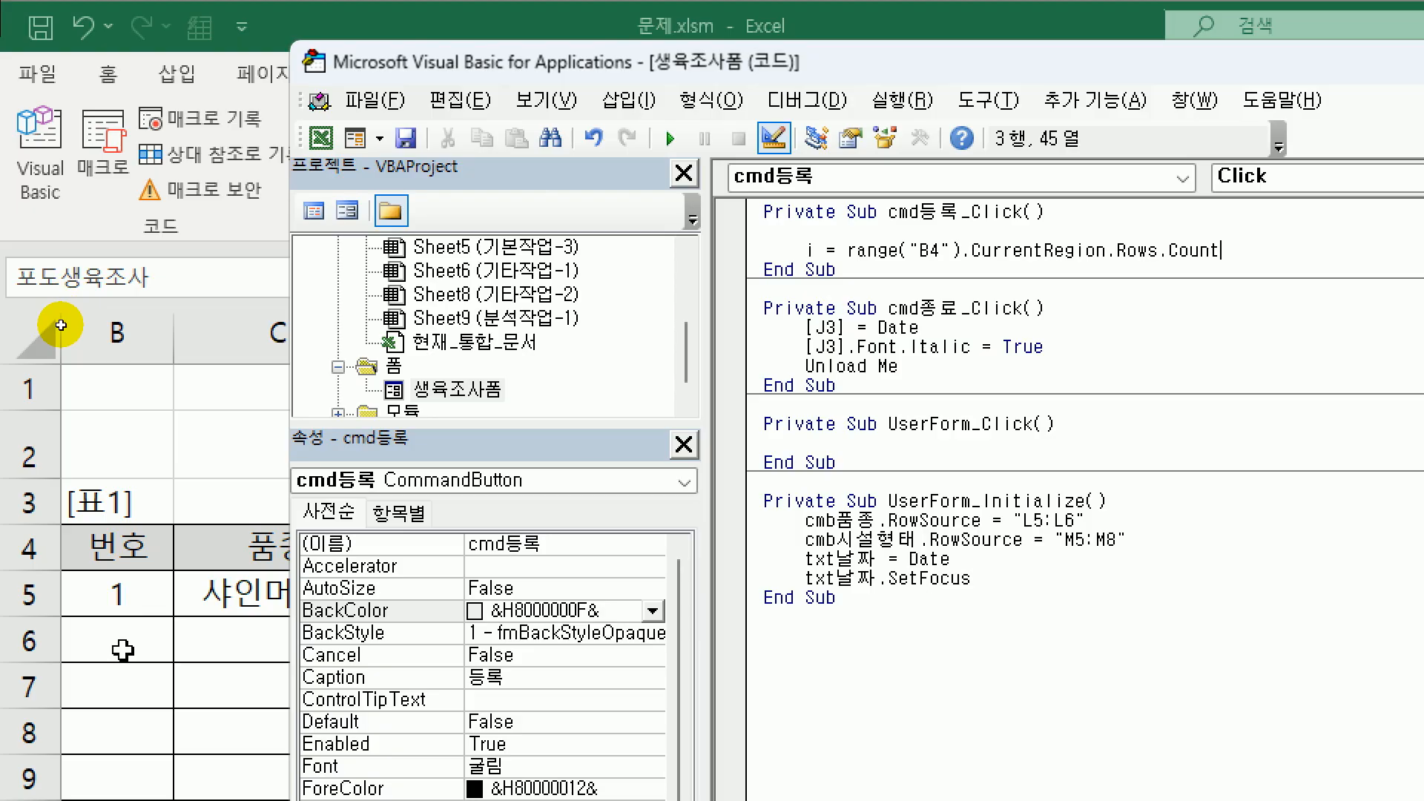
type("+3")
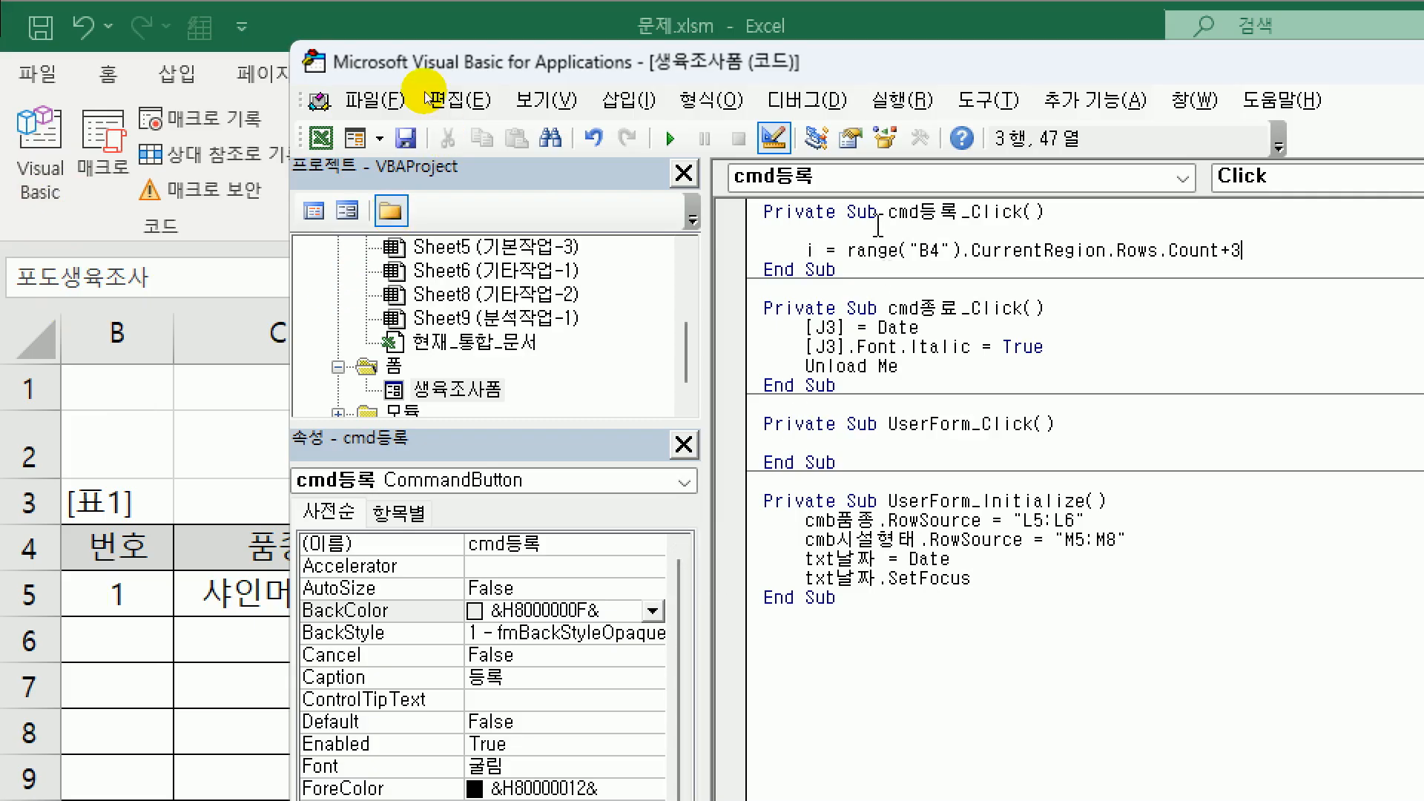
left_click_drag(797, 70, 475, 63)
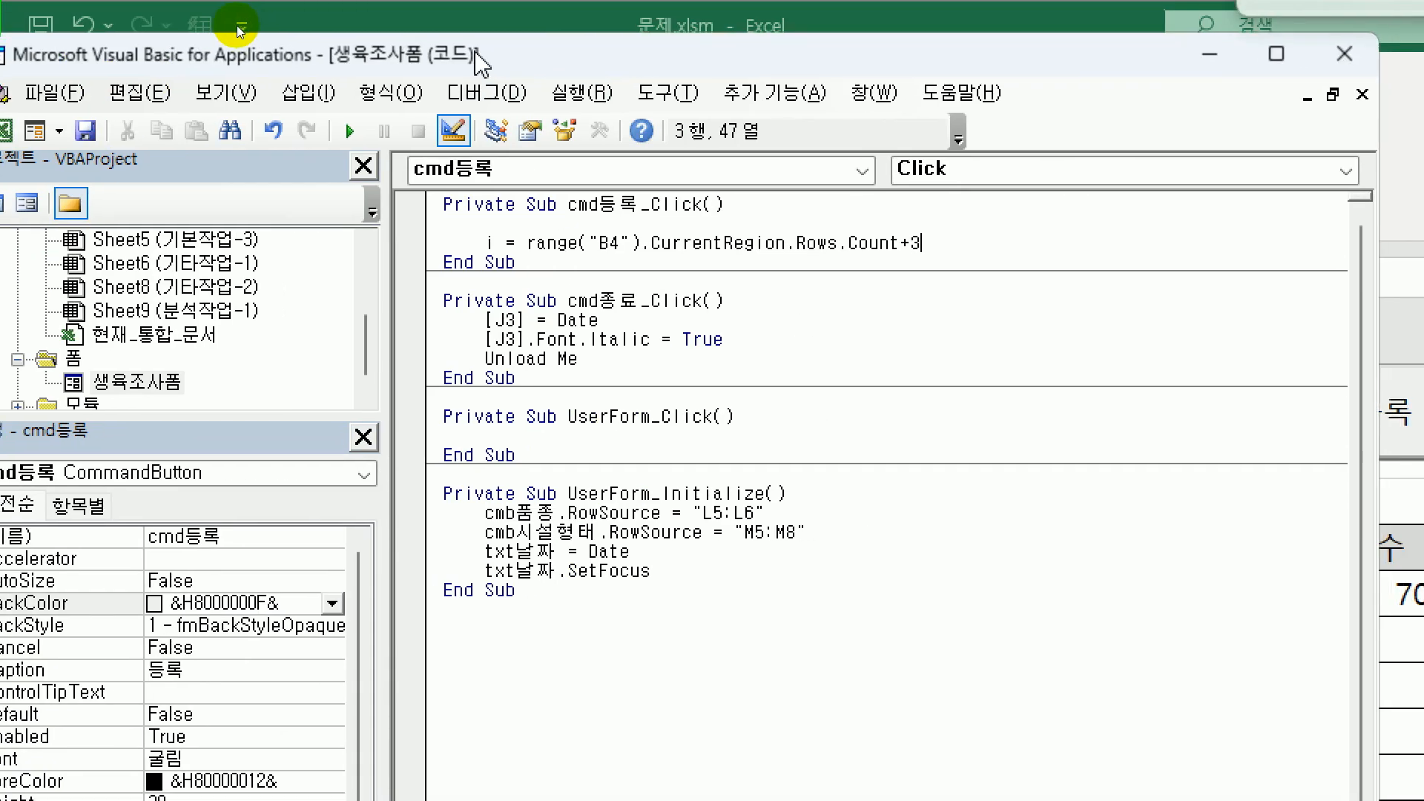
key("Return")
key("Return")
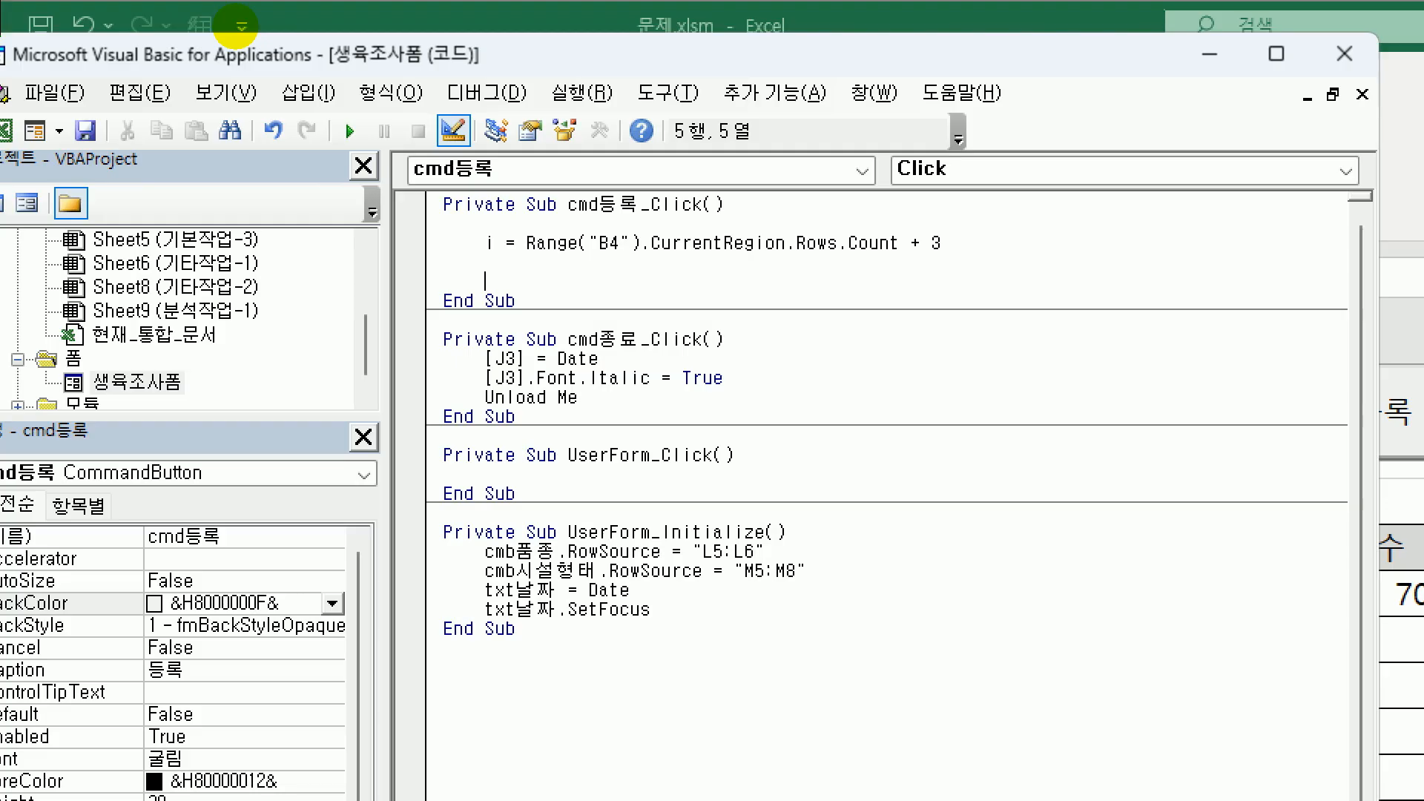
- Write the sequence number to column 2 of row i with Cells(i, 2) = i - 4
type("cells(")
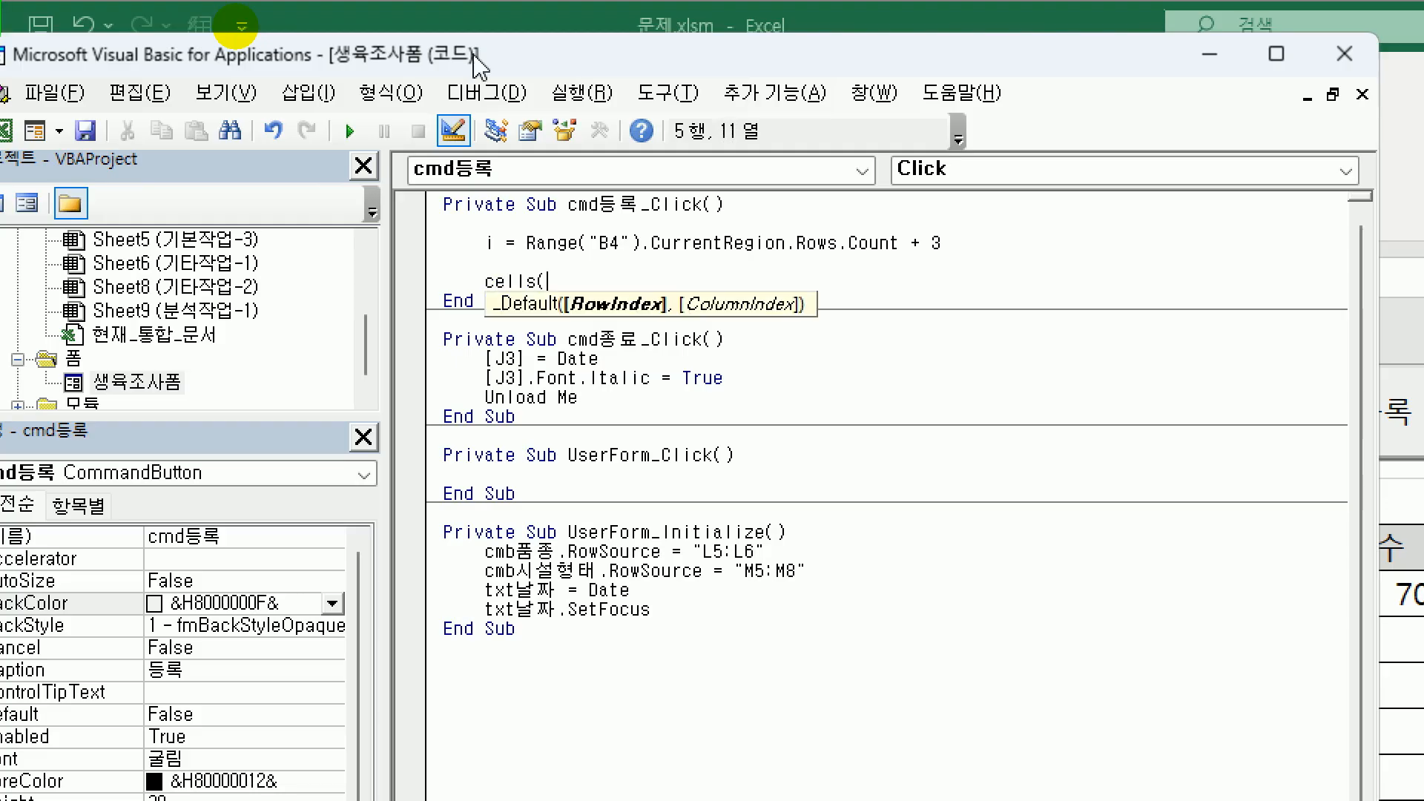
type("i,2_")
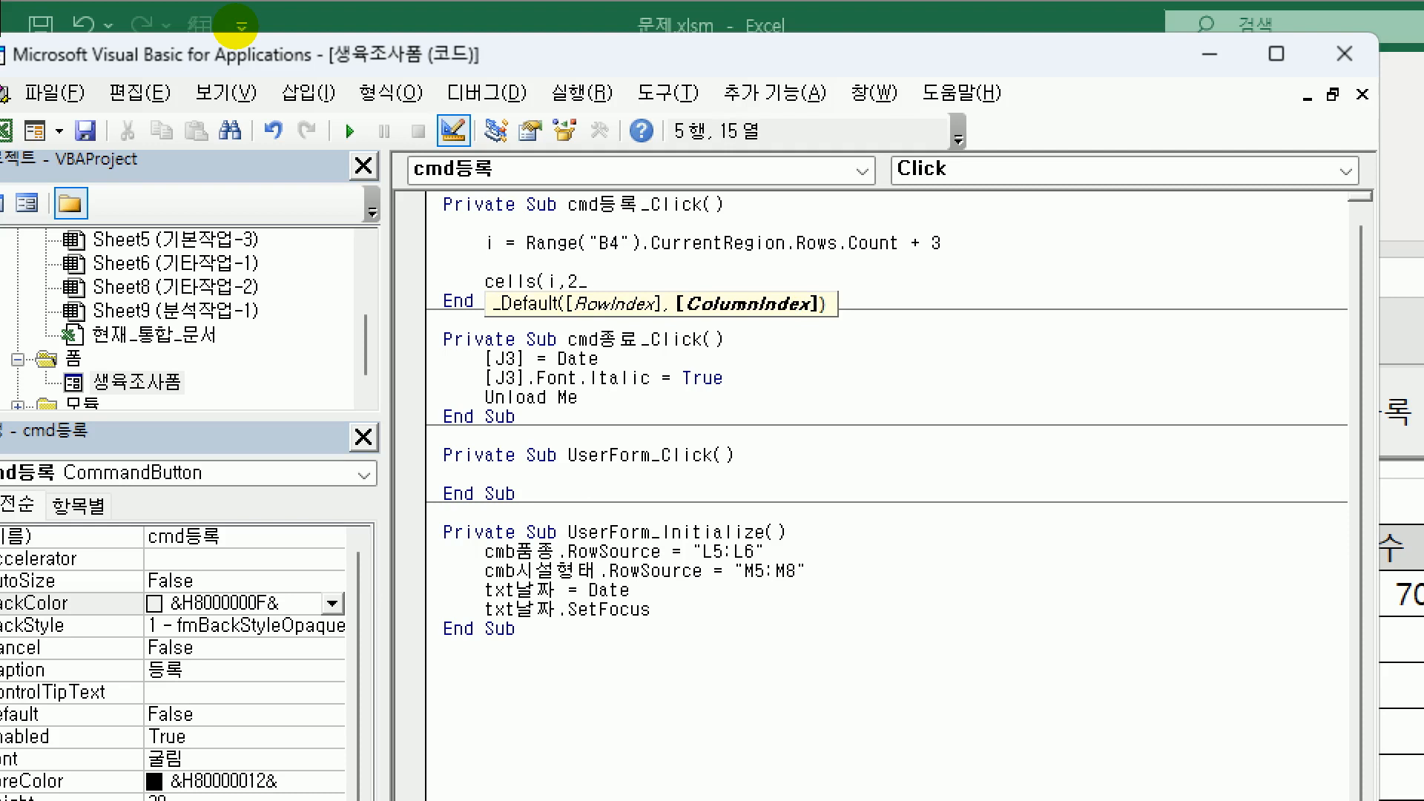
key("BackSpace")
type(") = i")
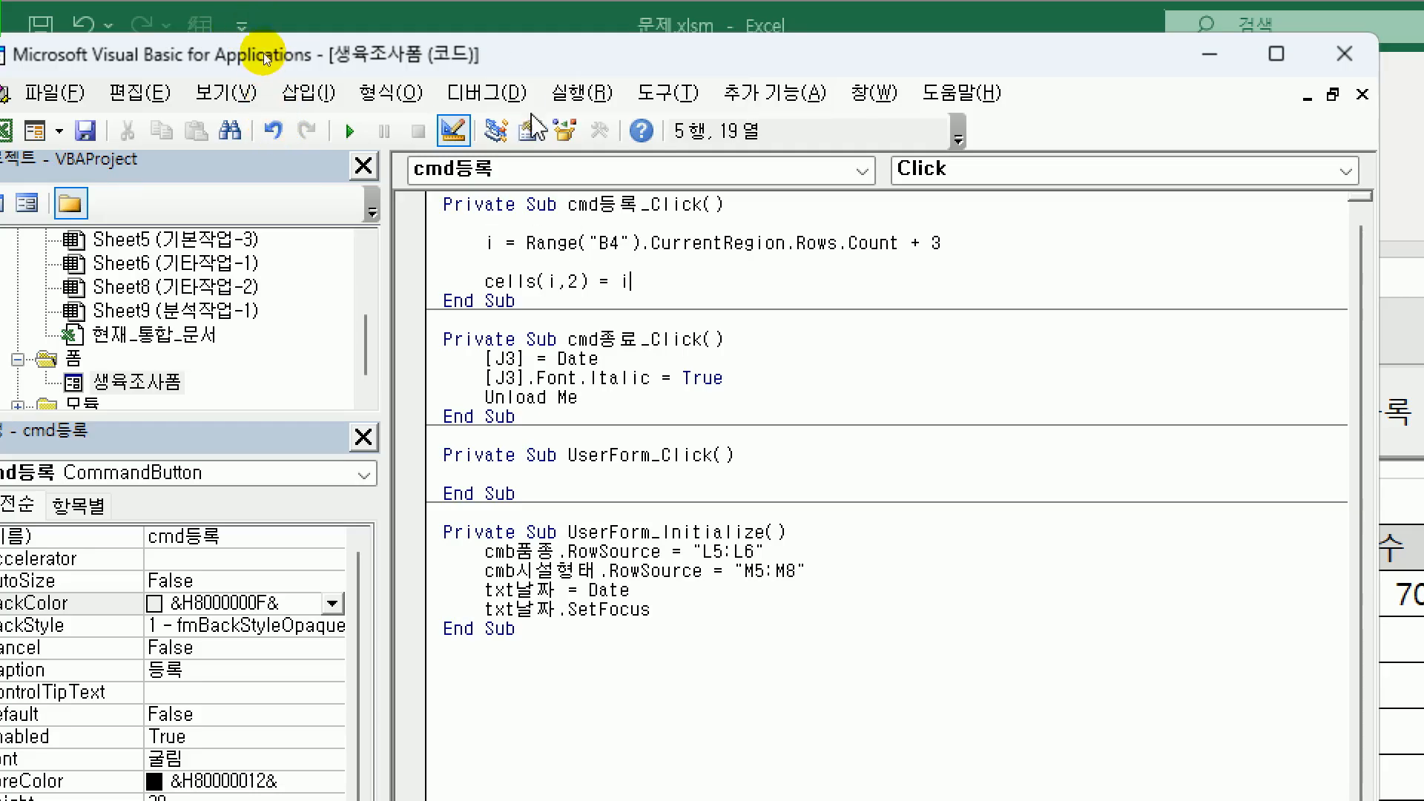
left_click_drag(525, 59, 881, 47)
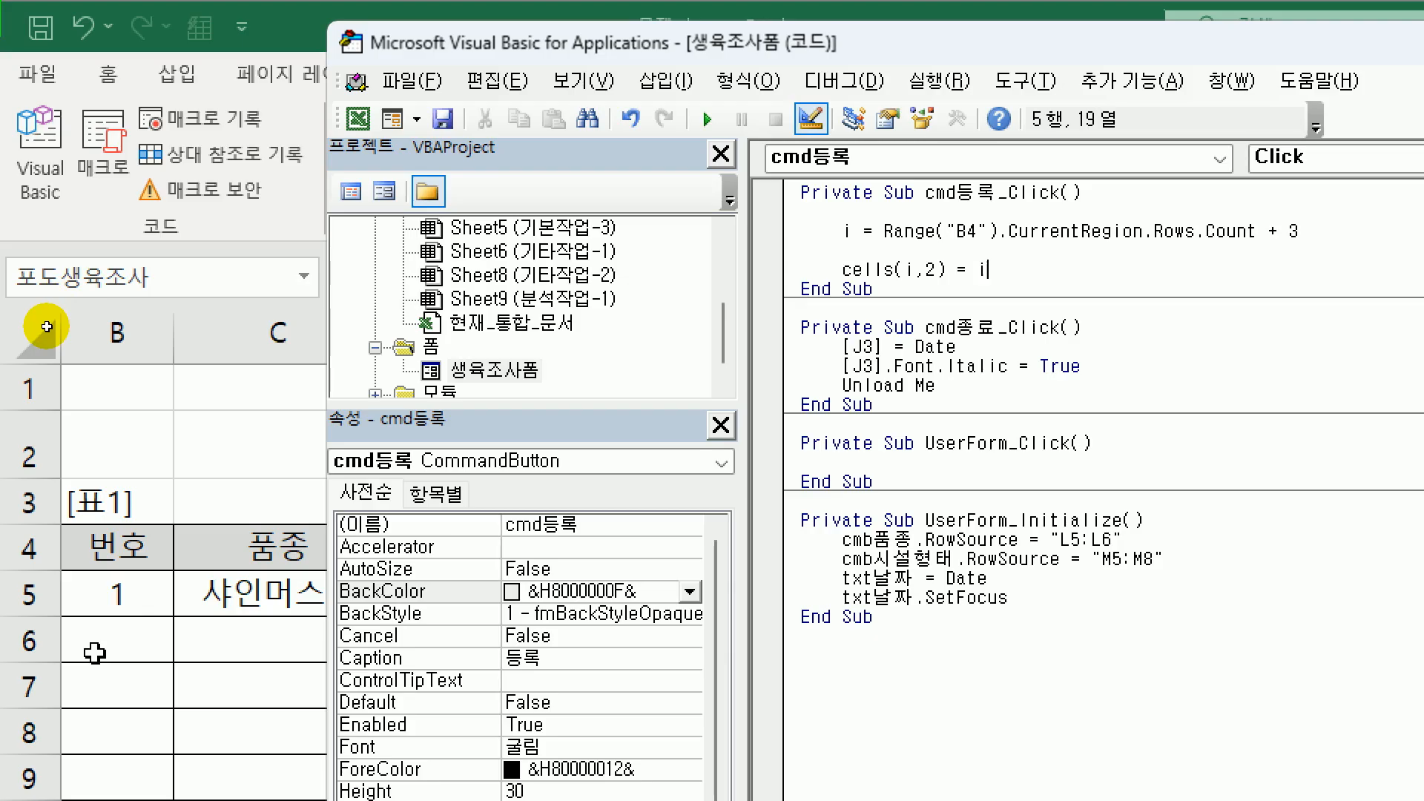
type("-4")
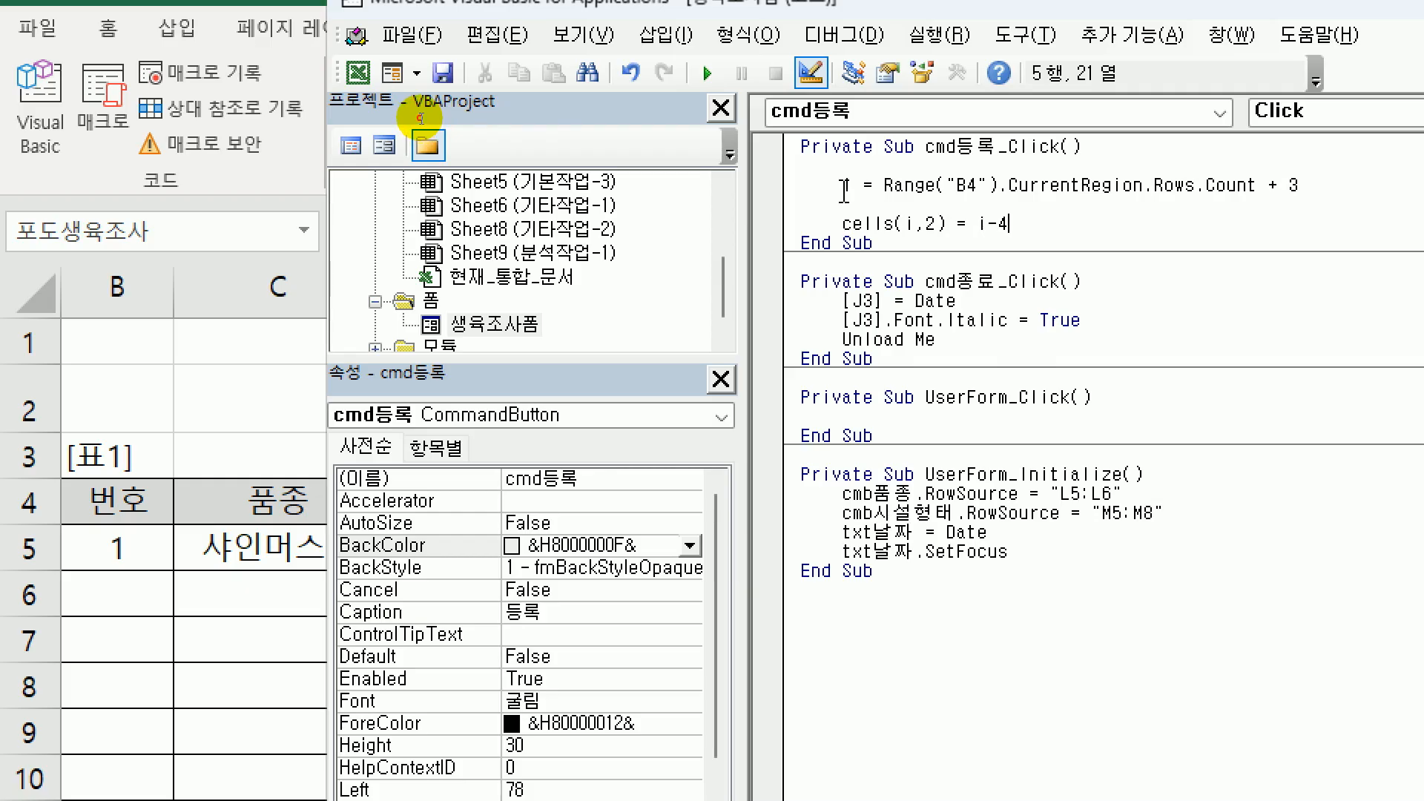
left_click_drag(842, 186, 1299, 187)
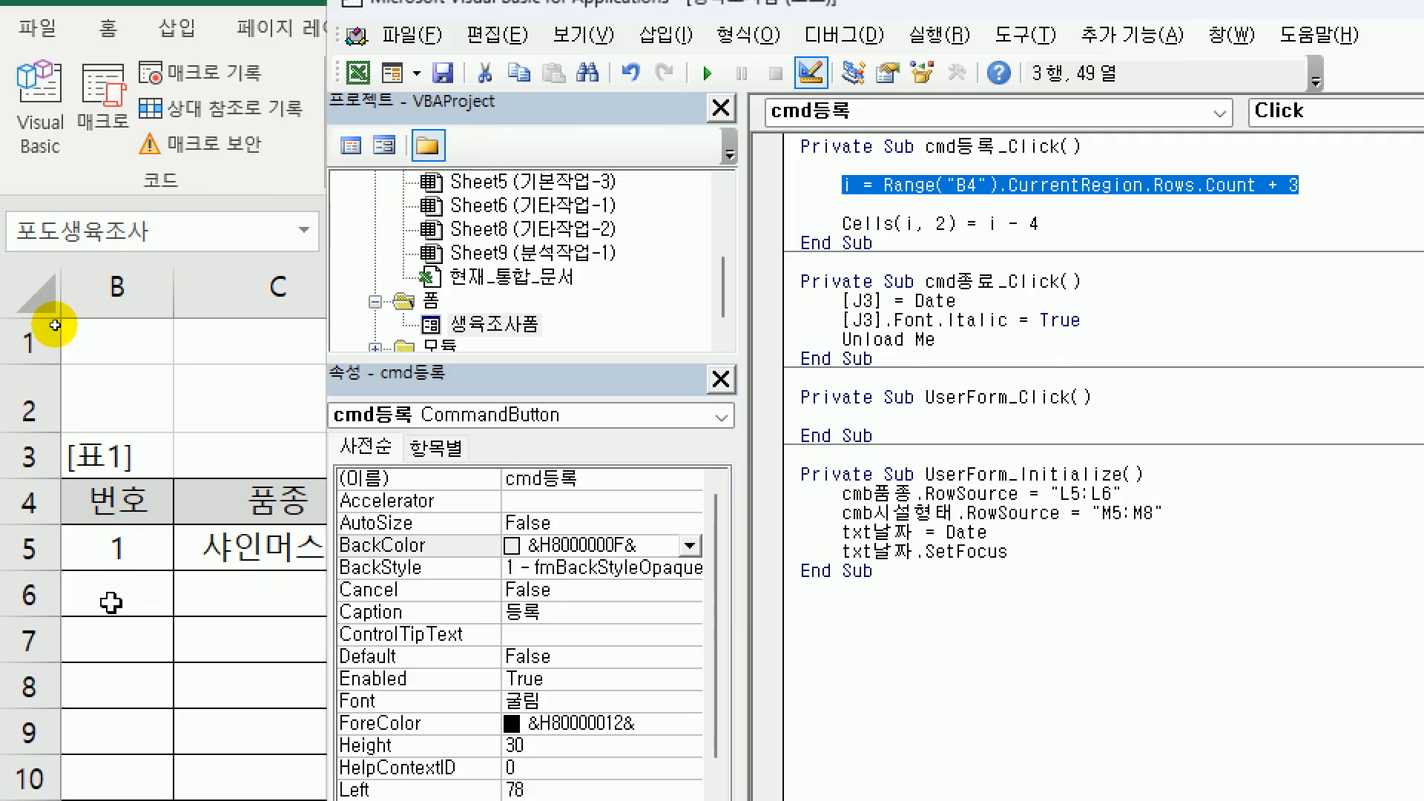
left_click(1067, 223)
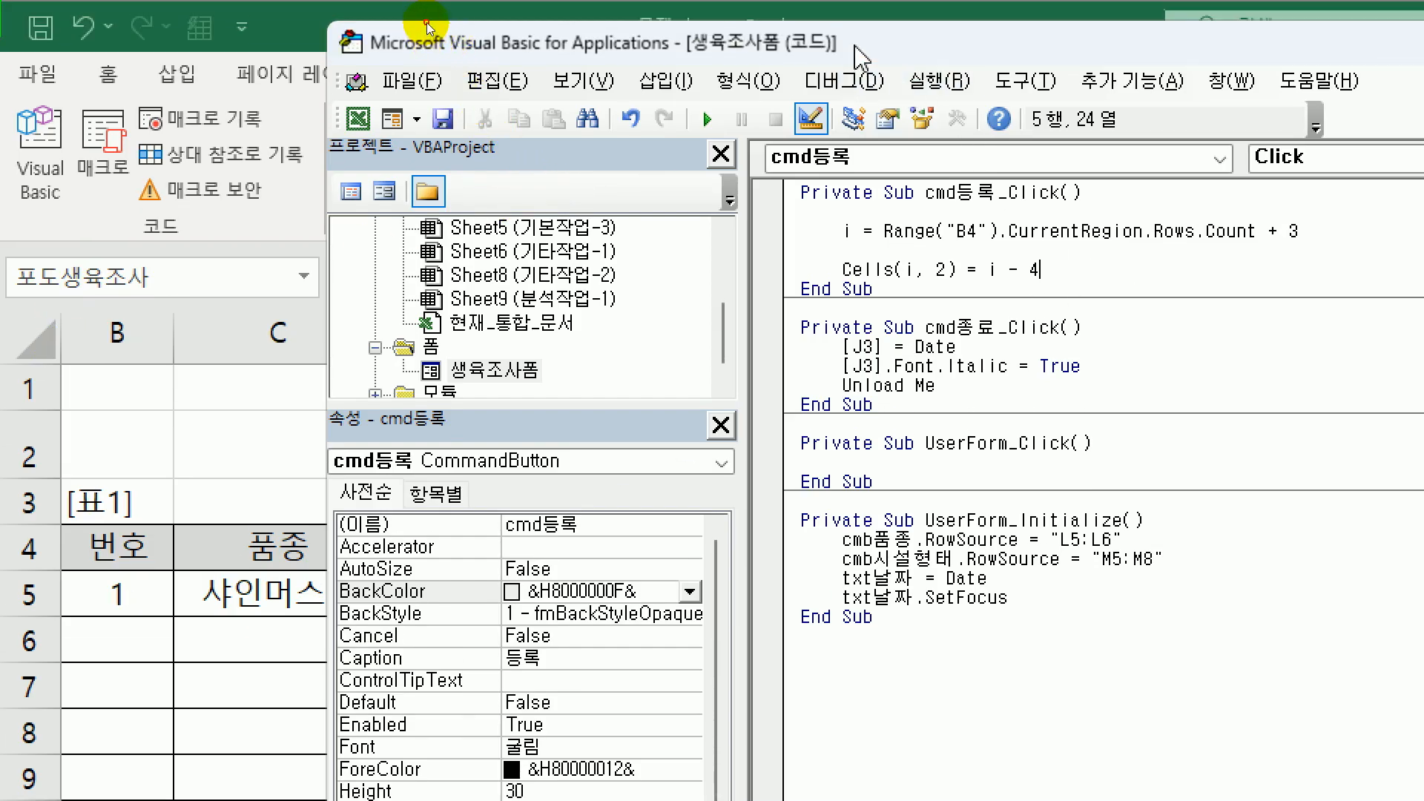
- Add the line Cells(i, 3) = cmb품종 below the sequence number line in cmd등록_Click
double_click(426, 22)
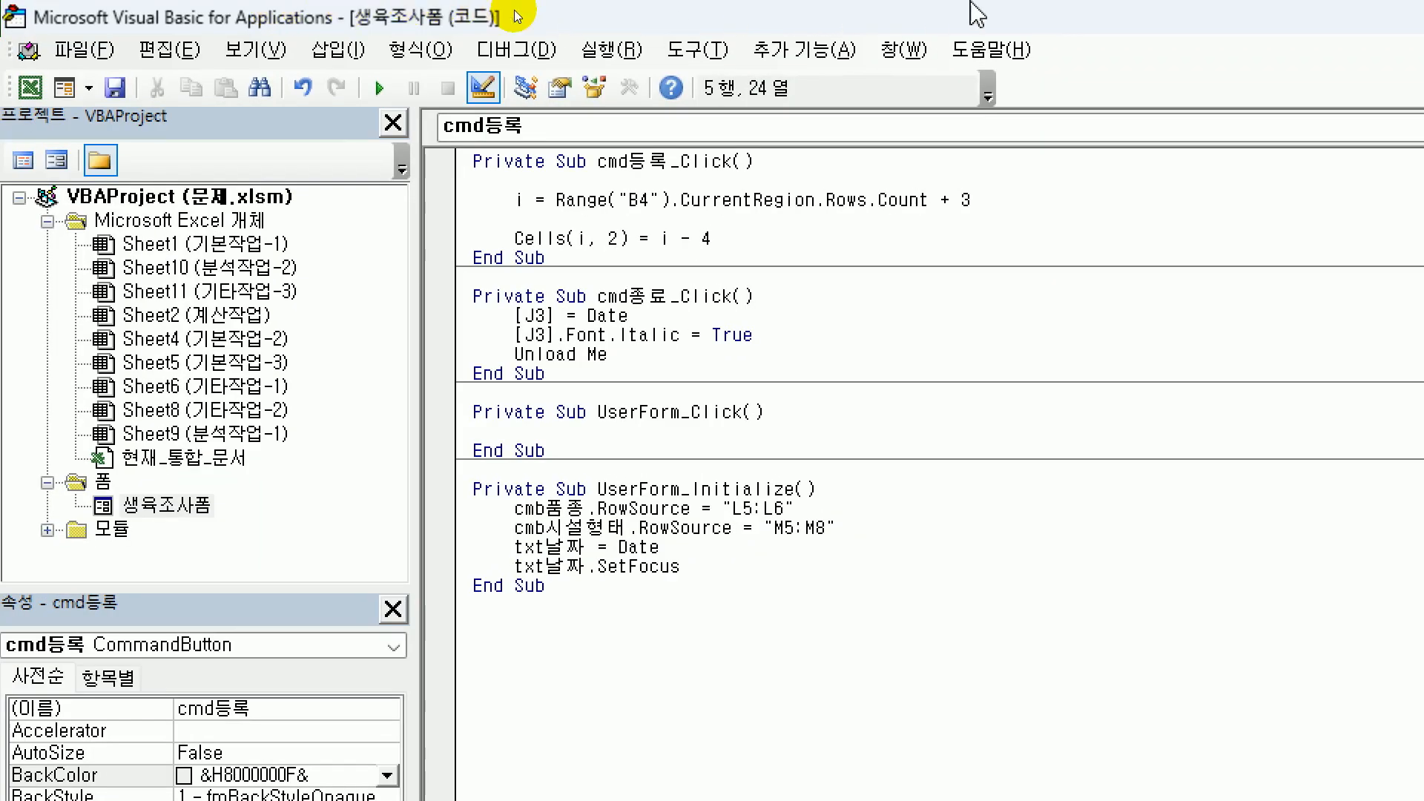
double_click(556, 14)
left_click_drag(906, 27, 797, 39)
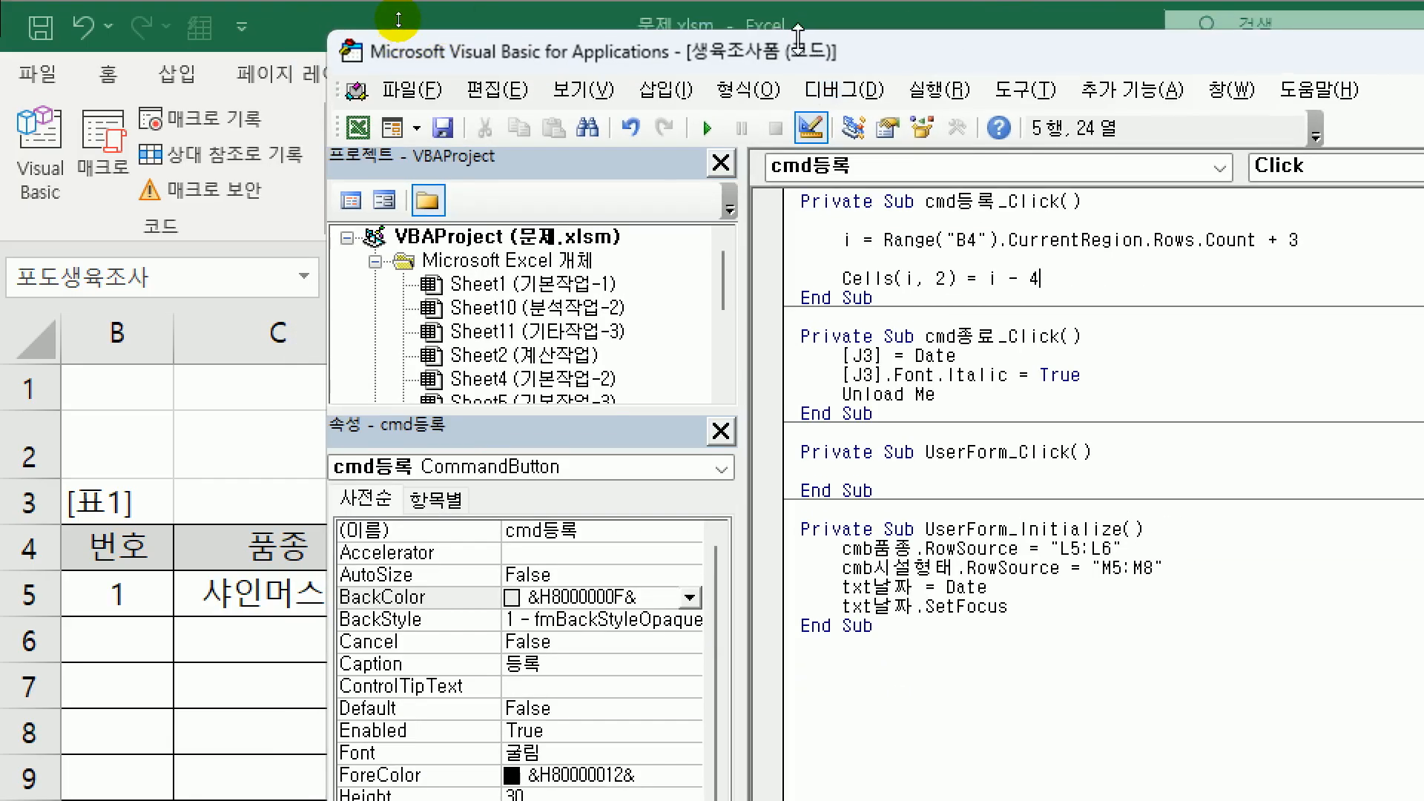
left_click_drag(873, 64, 690, 43)
left_click_drag(349, 20, 359, 16)
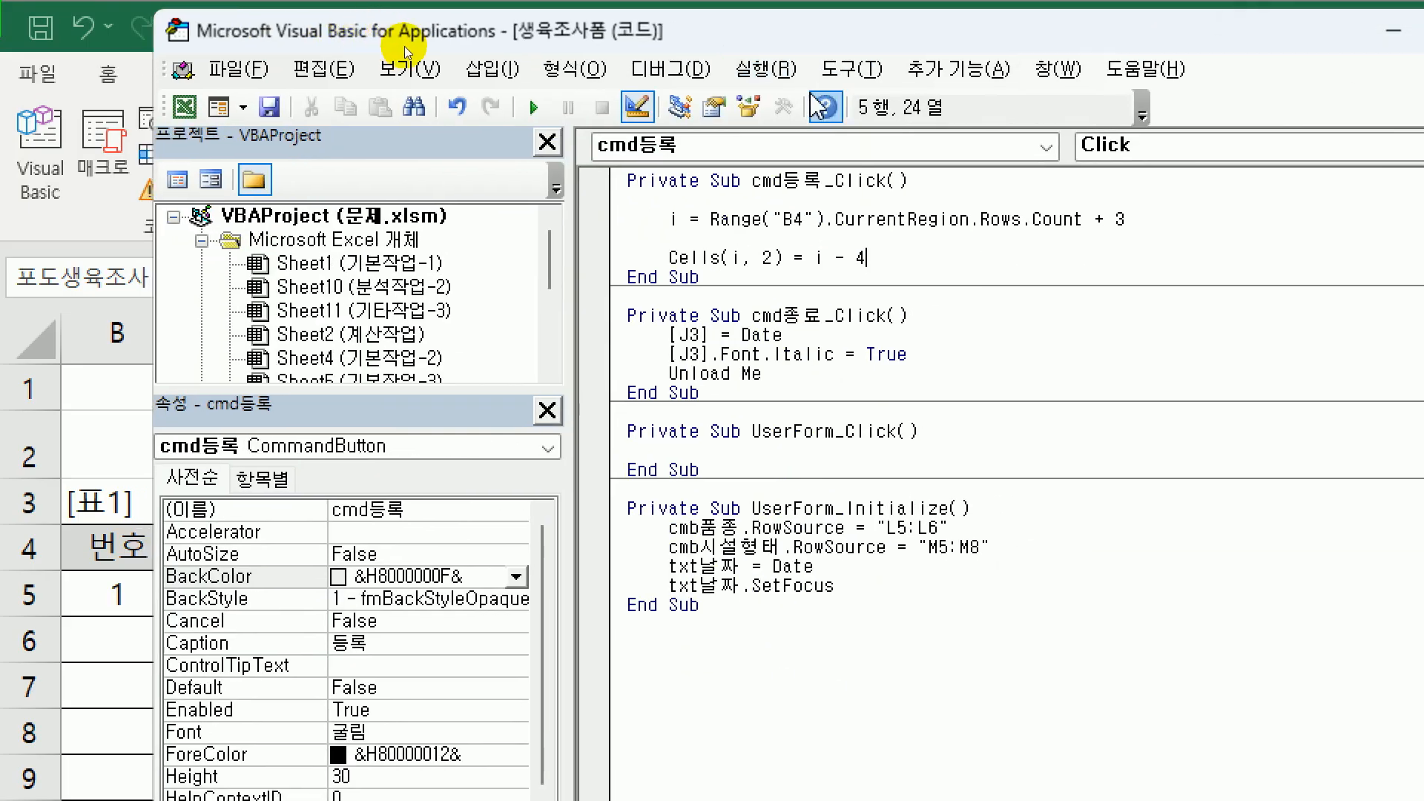
key("Return")
type("cells")
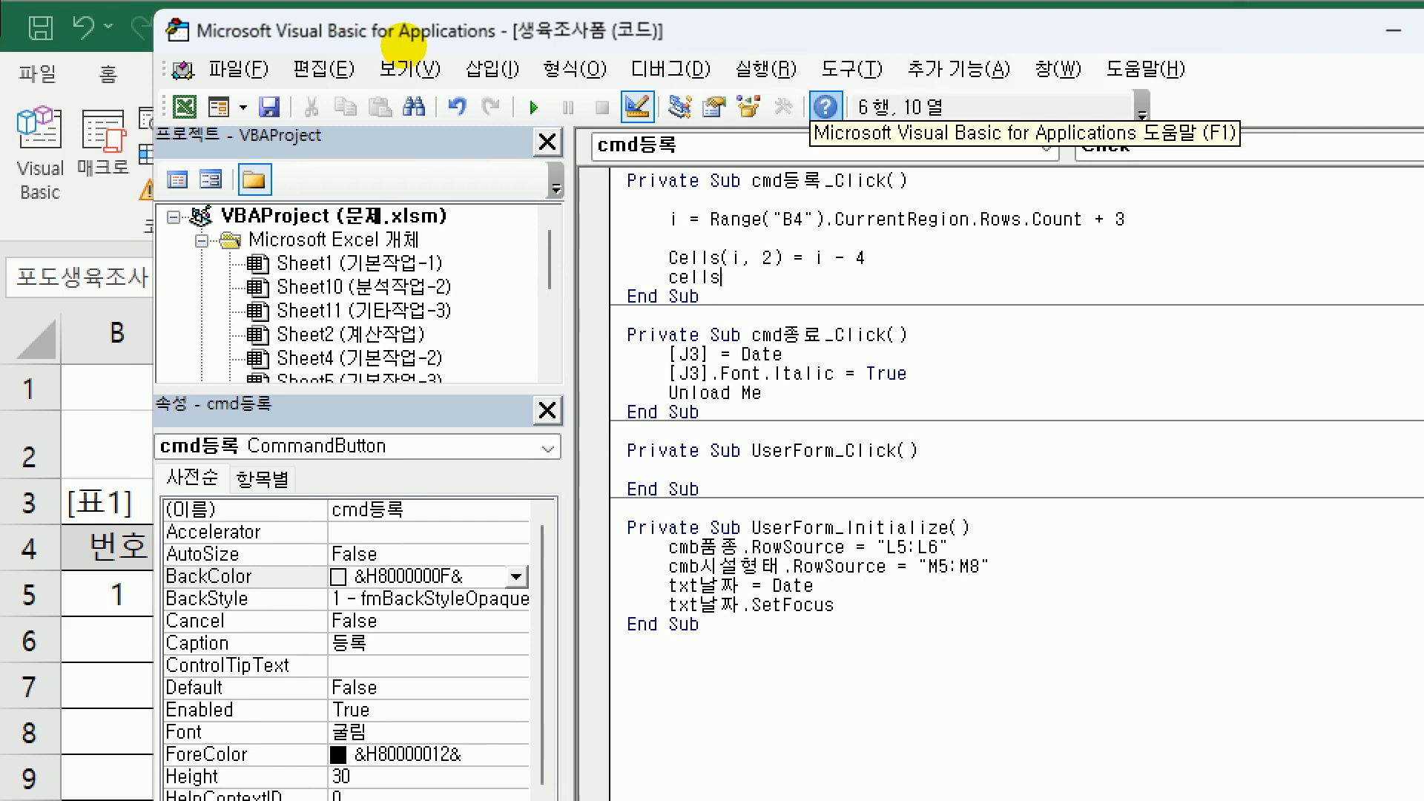
type("(i,3) =")
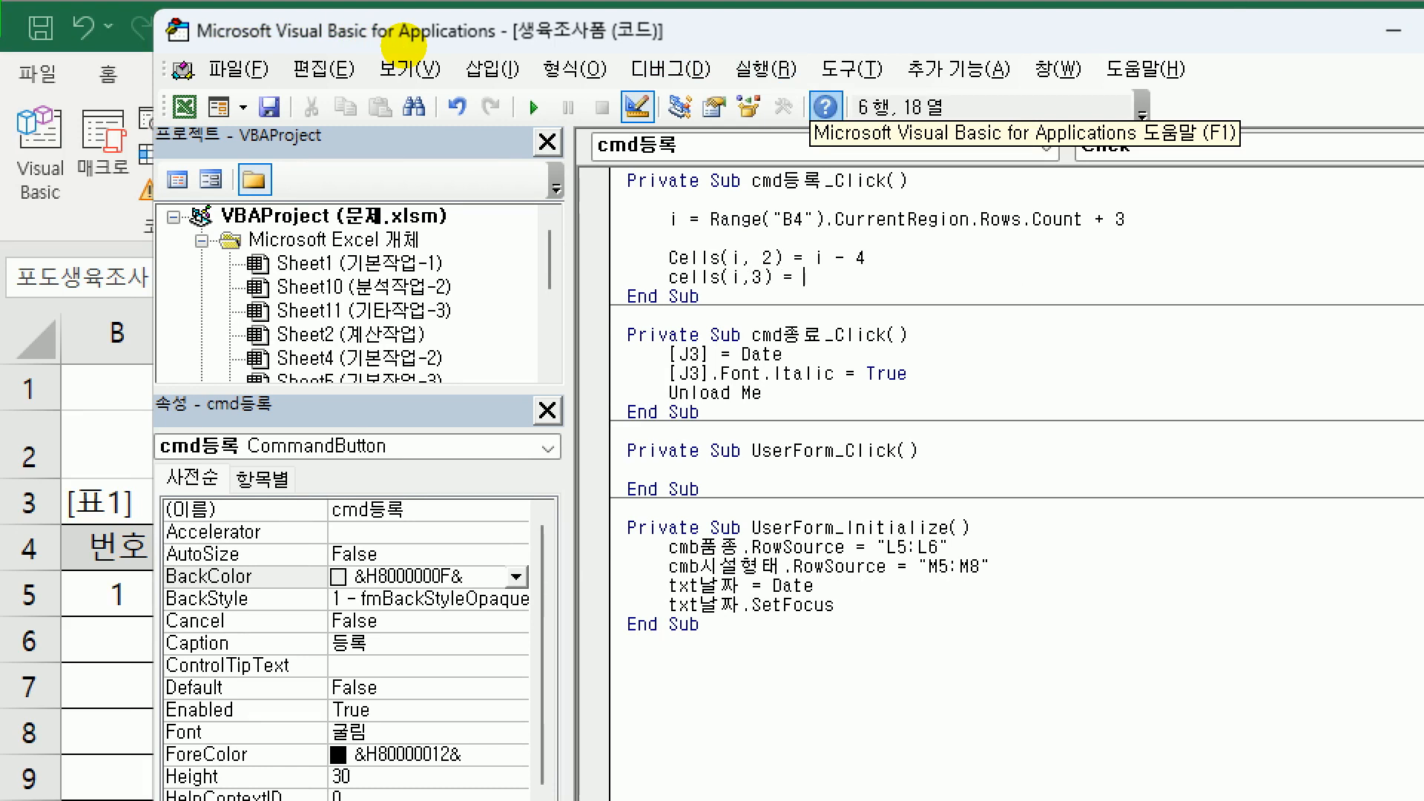
type(" cmb")
type("품종")
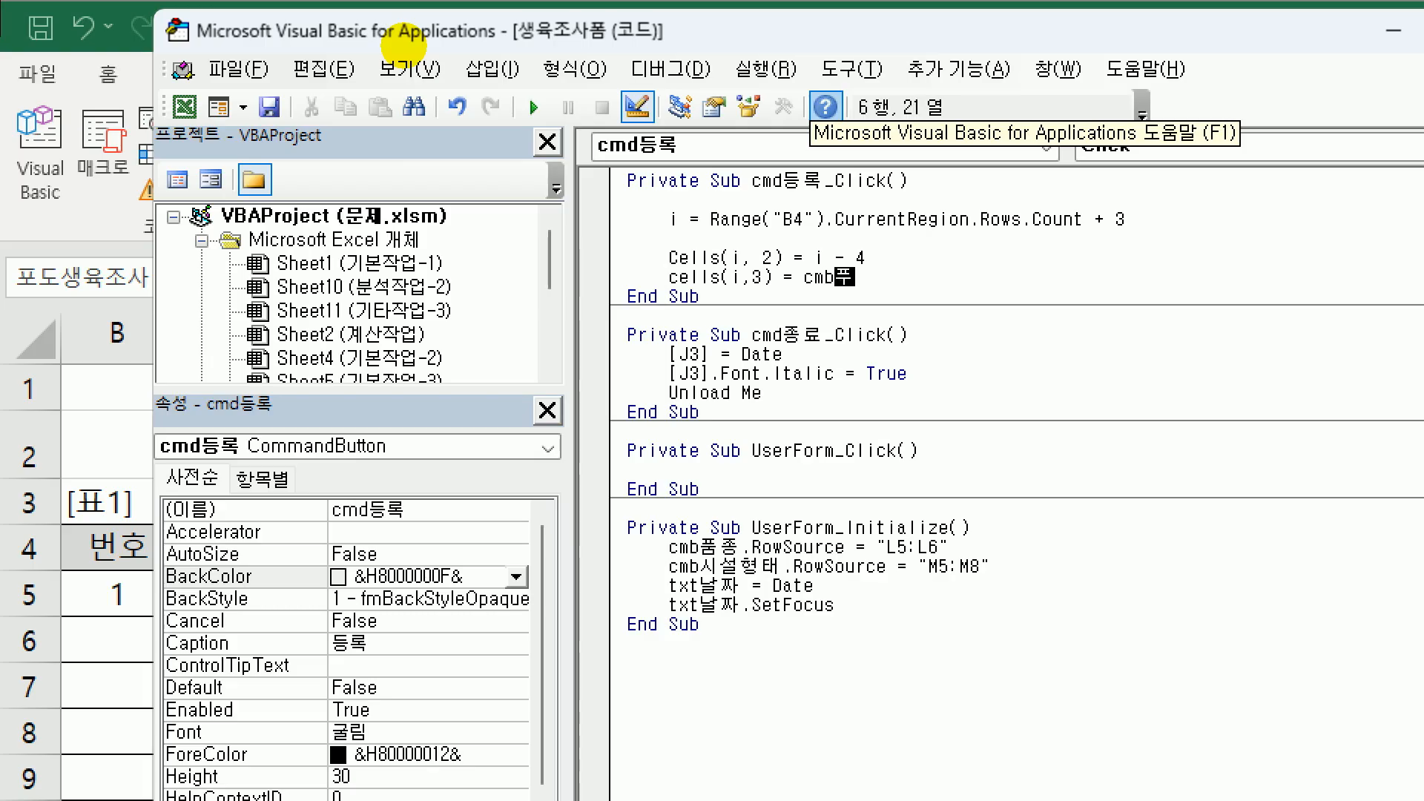
key("Return")
- Append the .Value property to cmb품종 in the Cells(i, 3) line
key("Up")
key("shift+End")
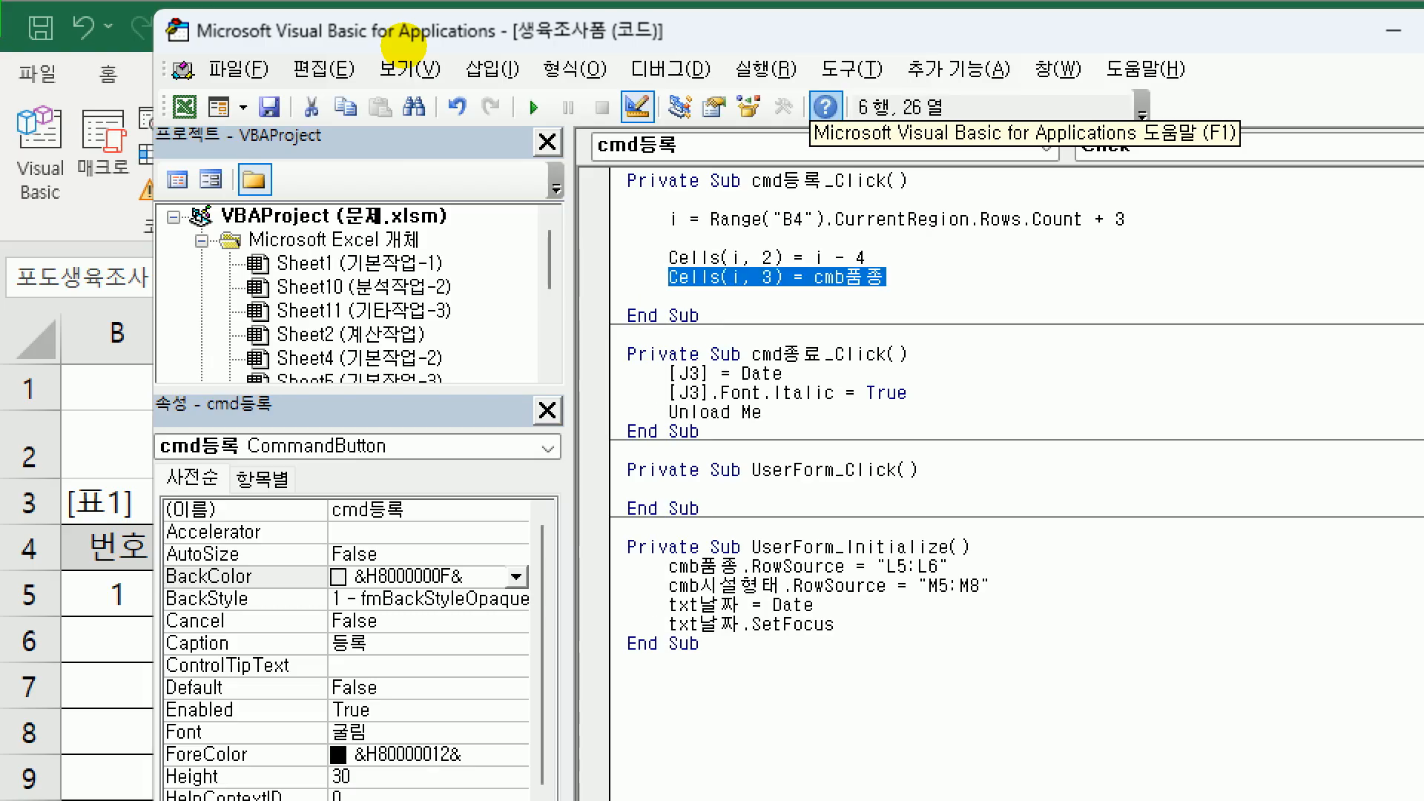
key("ctrl+c")
key("End")
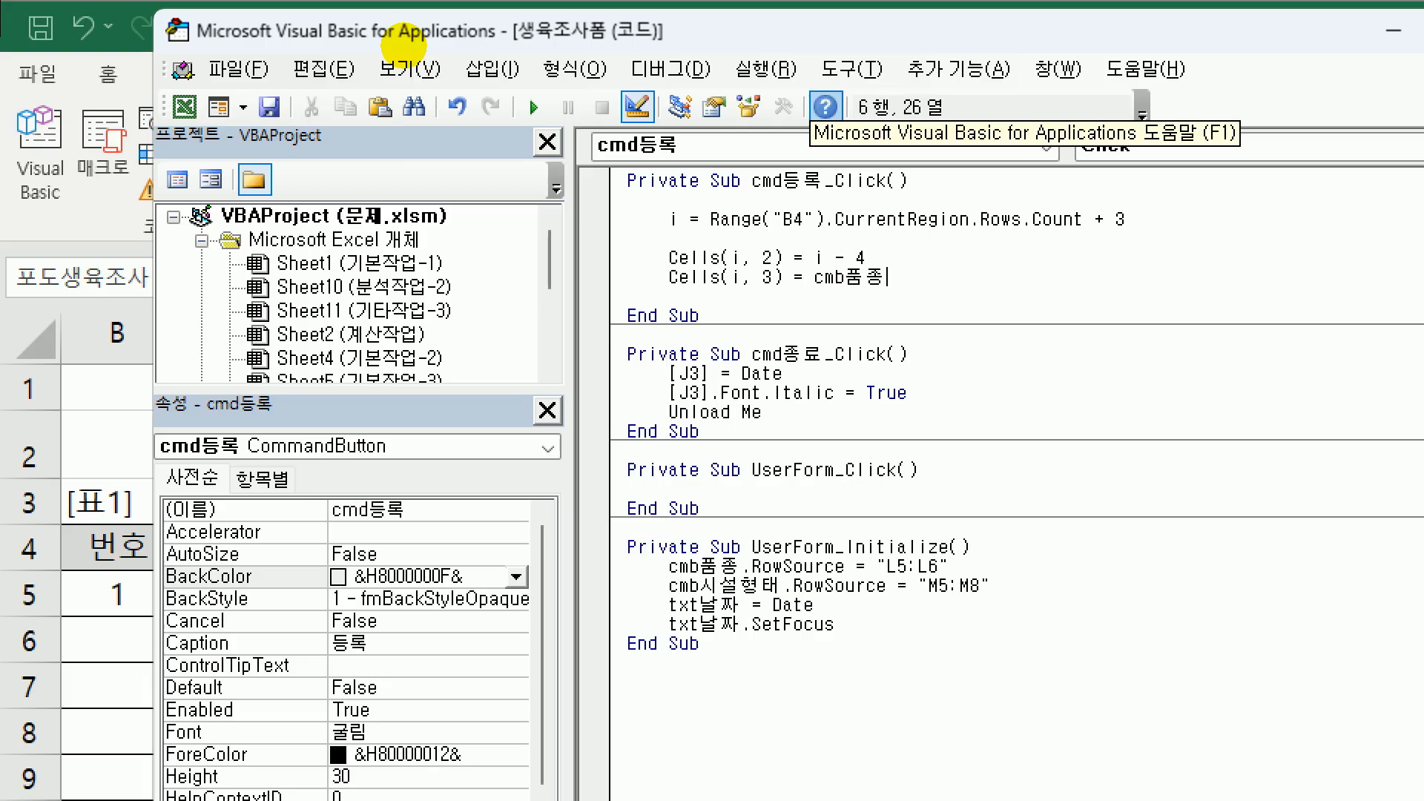
type(".val")
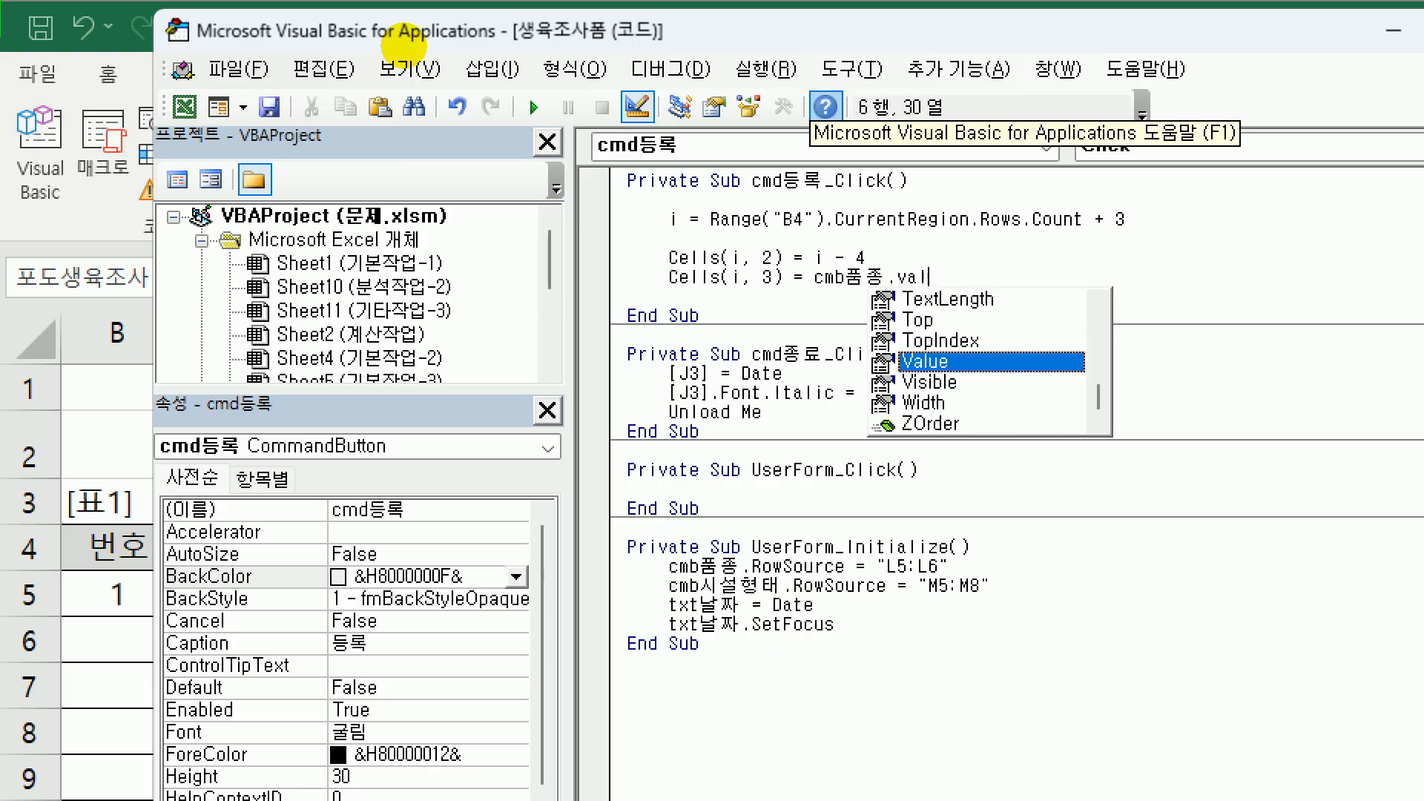
key("Tab")
- Duplicate the line Cells(i, 3) = cmb품종.Value directly beneath itself
key("shift+Home")
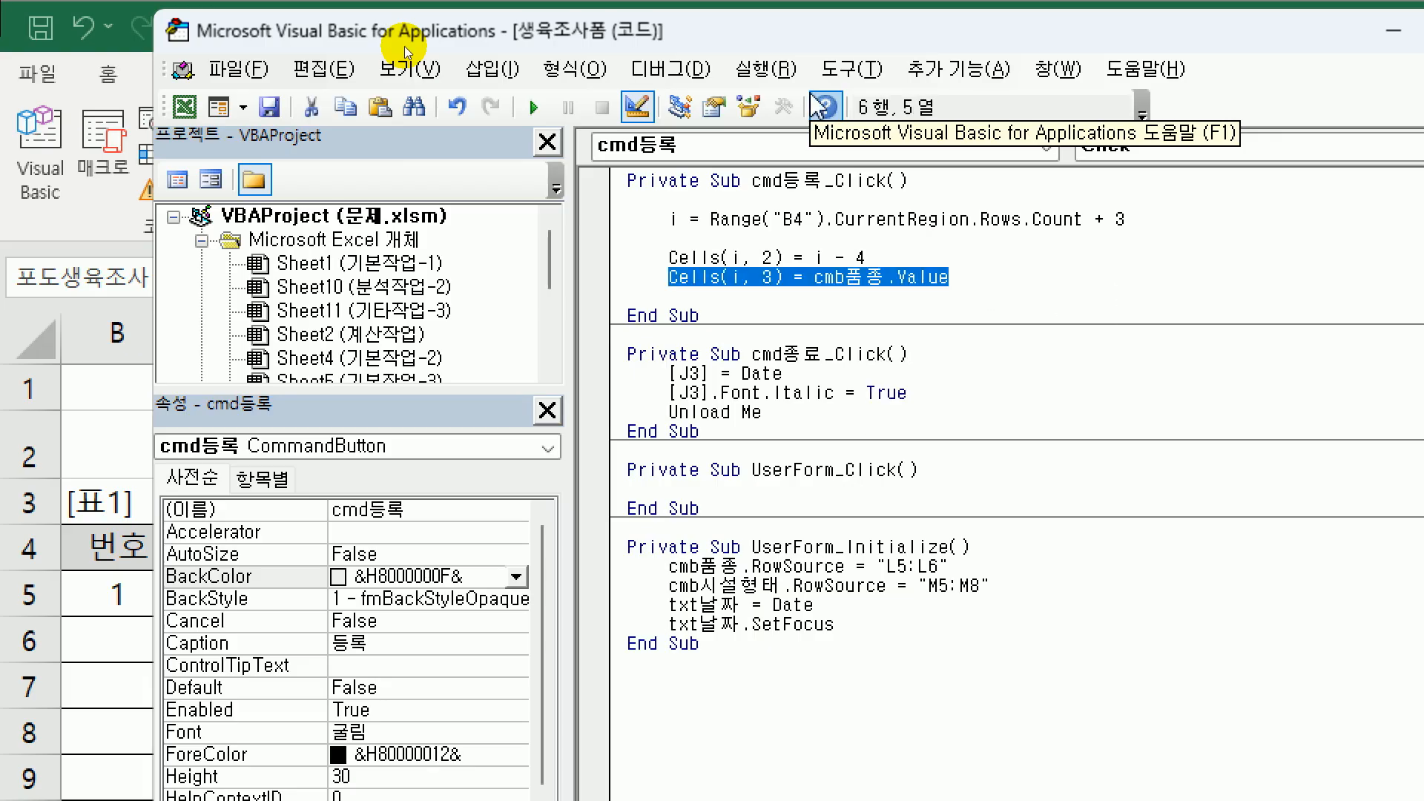
key("ctrl+c")
key("End")
key("Return")
key("ctrl+v")
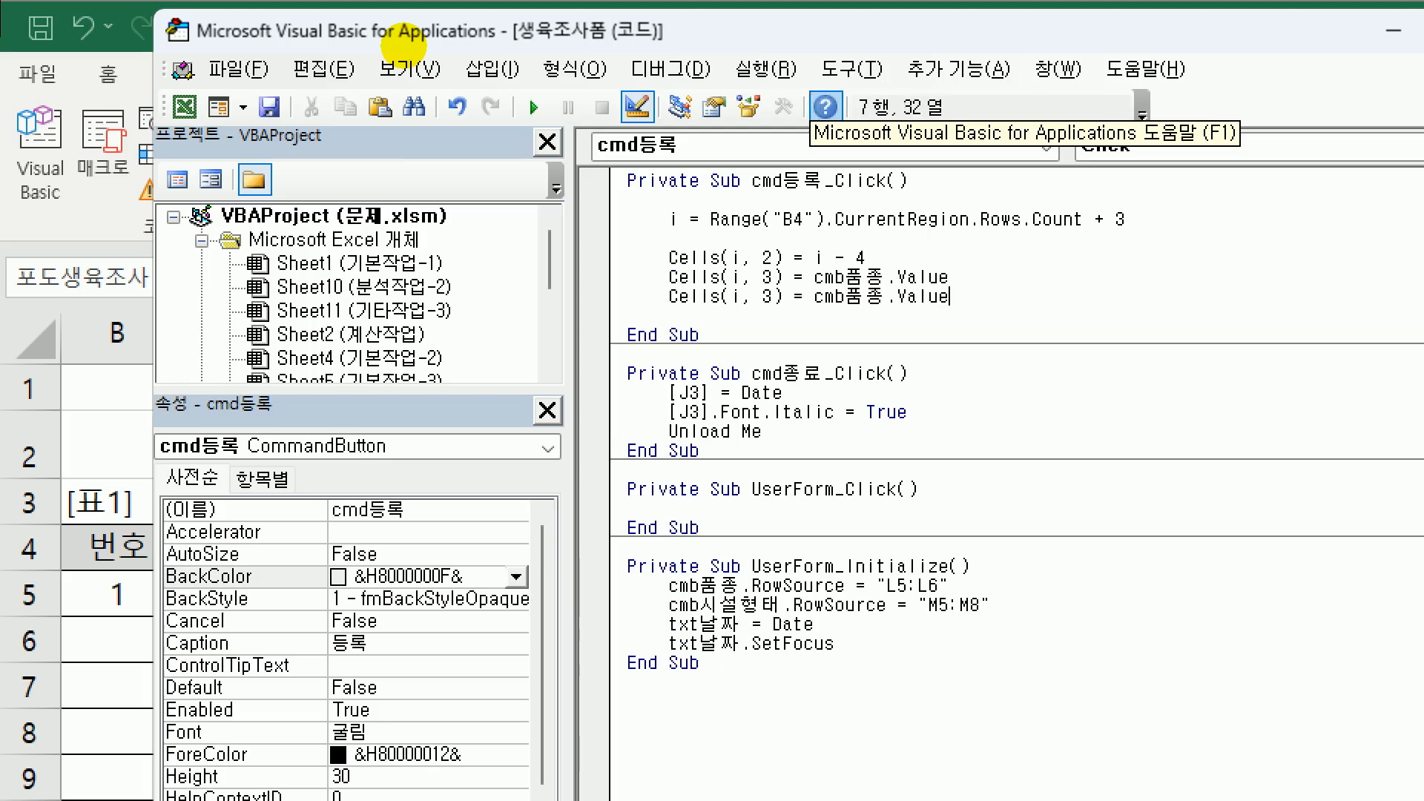
- Change the duplicated line to Cells(i, 4) = cmb시설형태.Value and start a new line below it
left_click(766, 297)
left_click_drag(768, 300, 775, 301)
type("4")
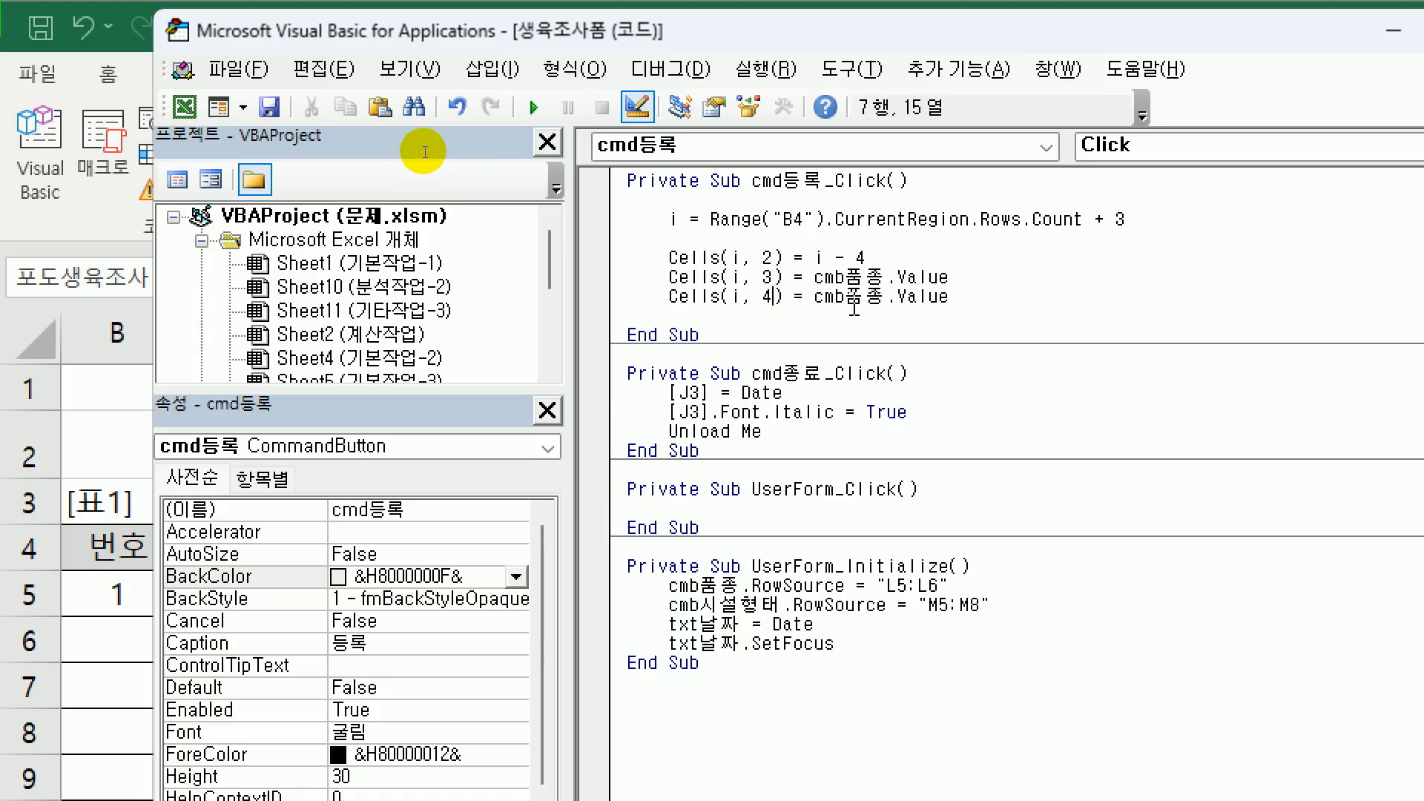
left_click_drag(845, 300, 885, 300)
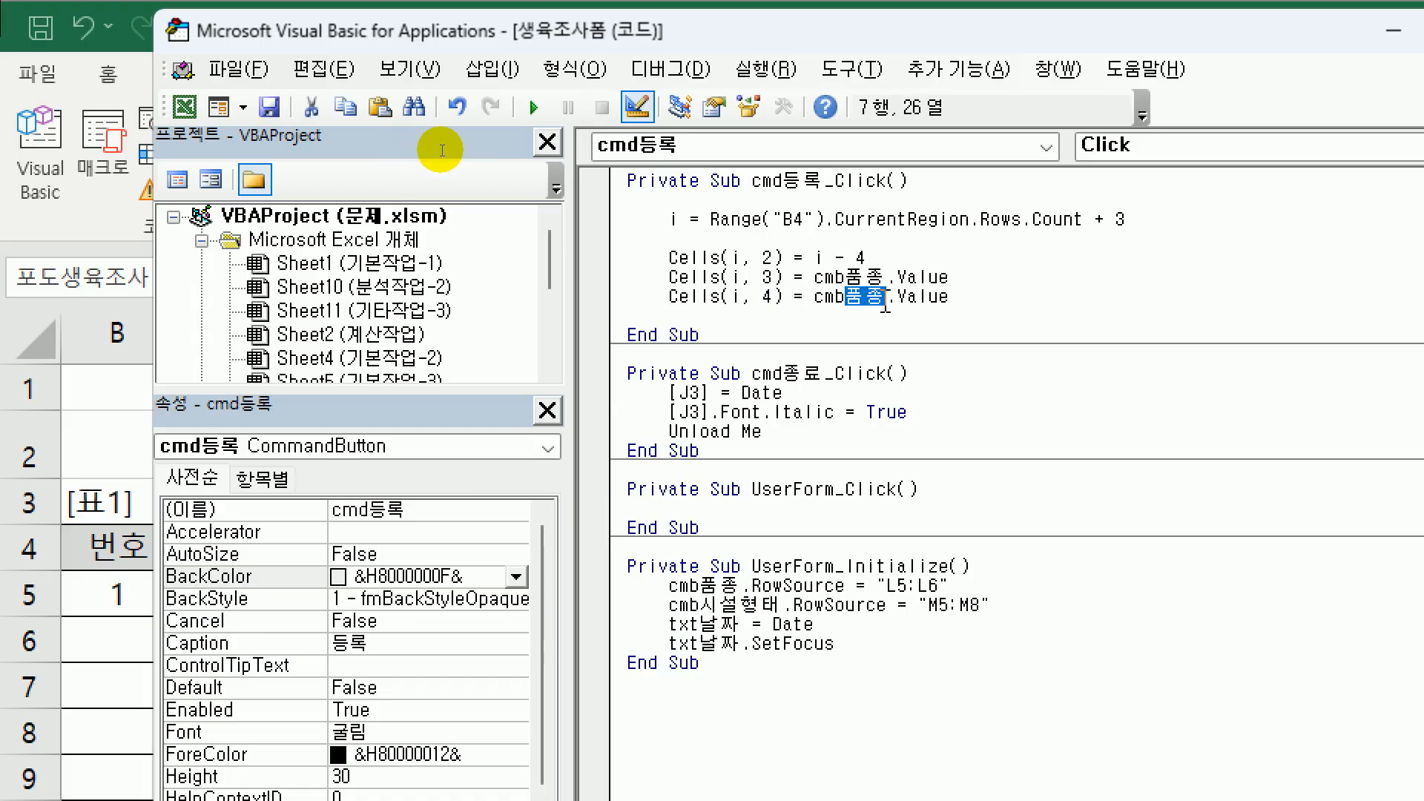
type("시설혀")
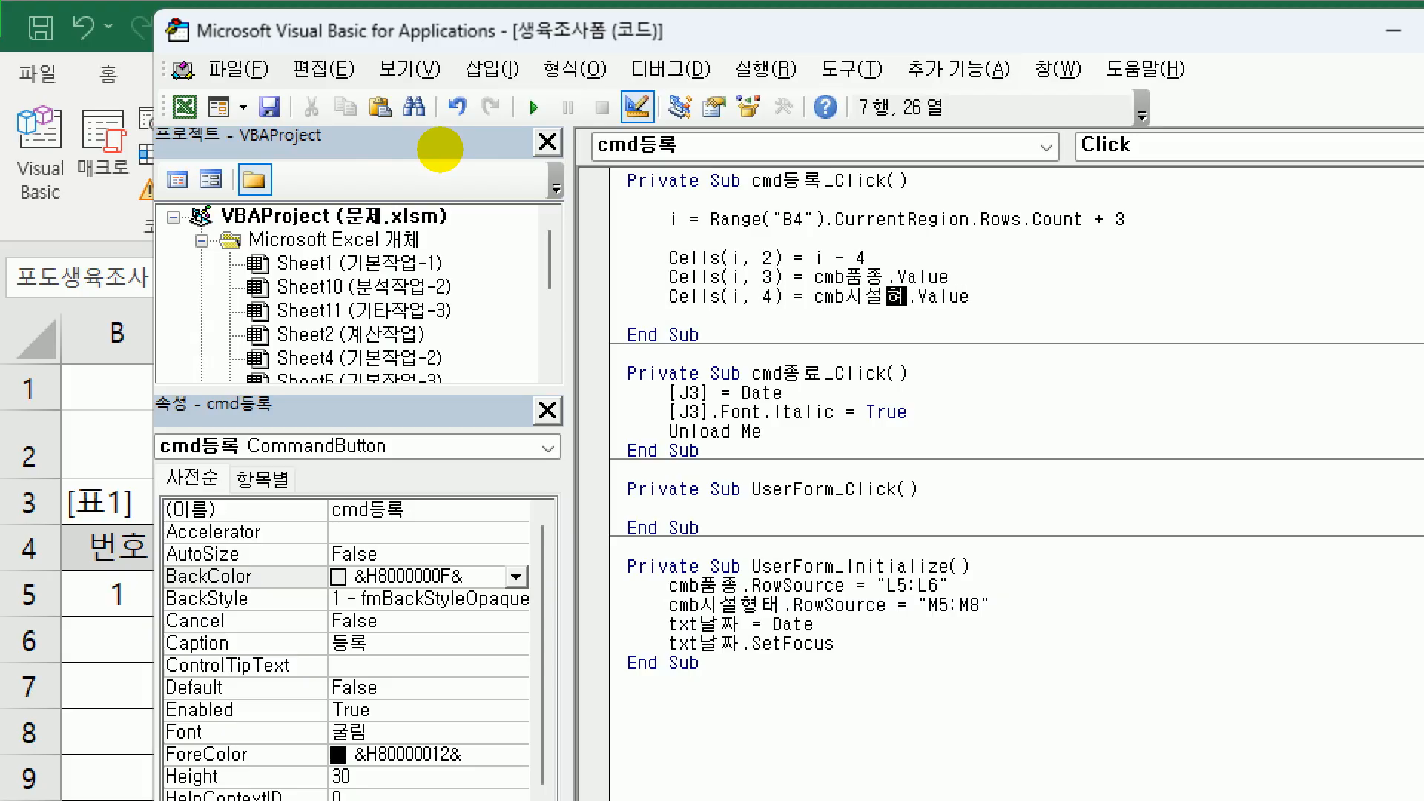
type("형태")
key("Return")
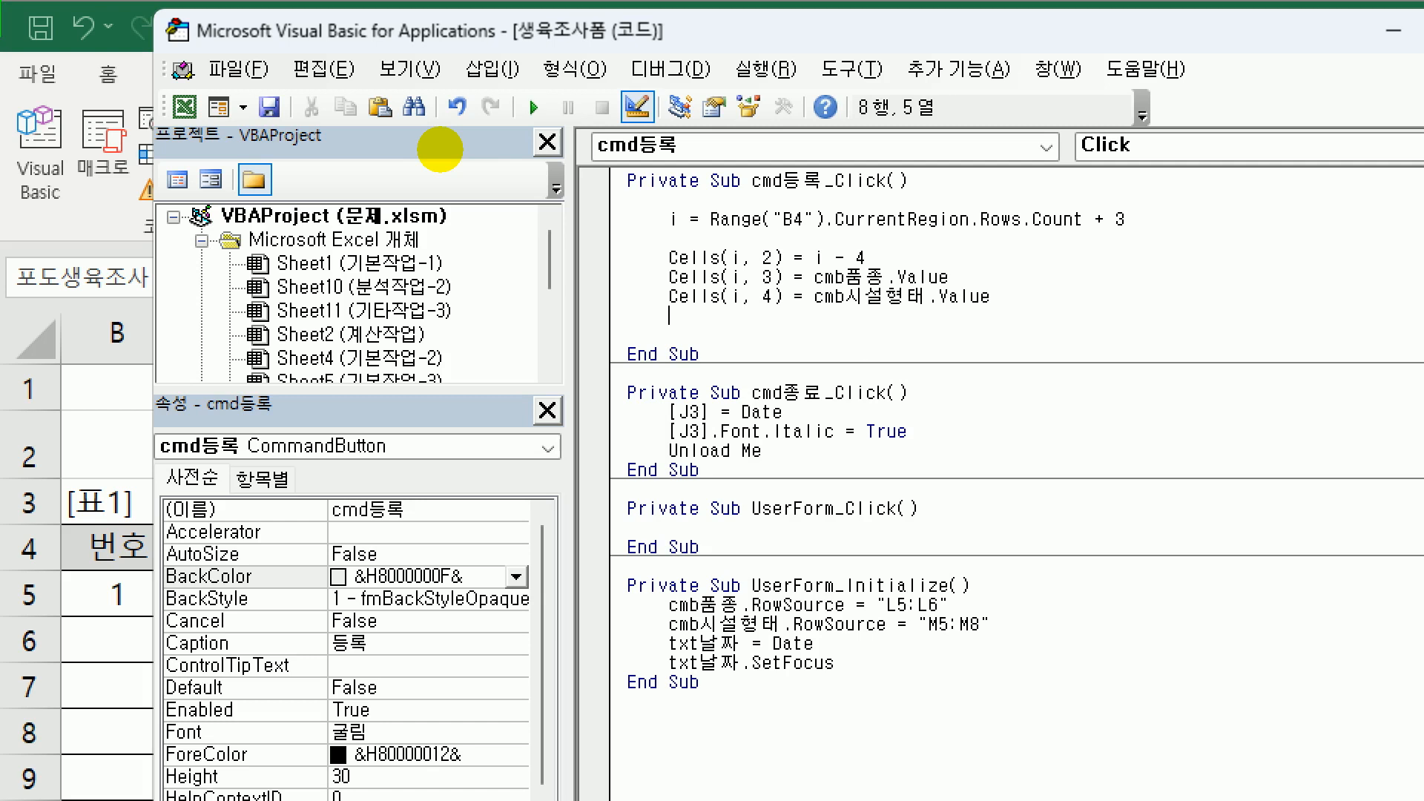
- Add another copy of the Cells(i, 3) = cmb품종.Value line below the Cells(i, 4) line and set its column number to 5
key("ctrl+v")
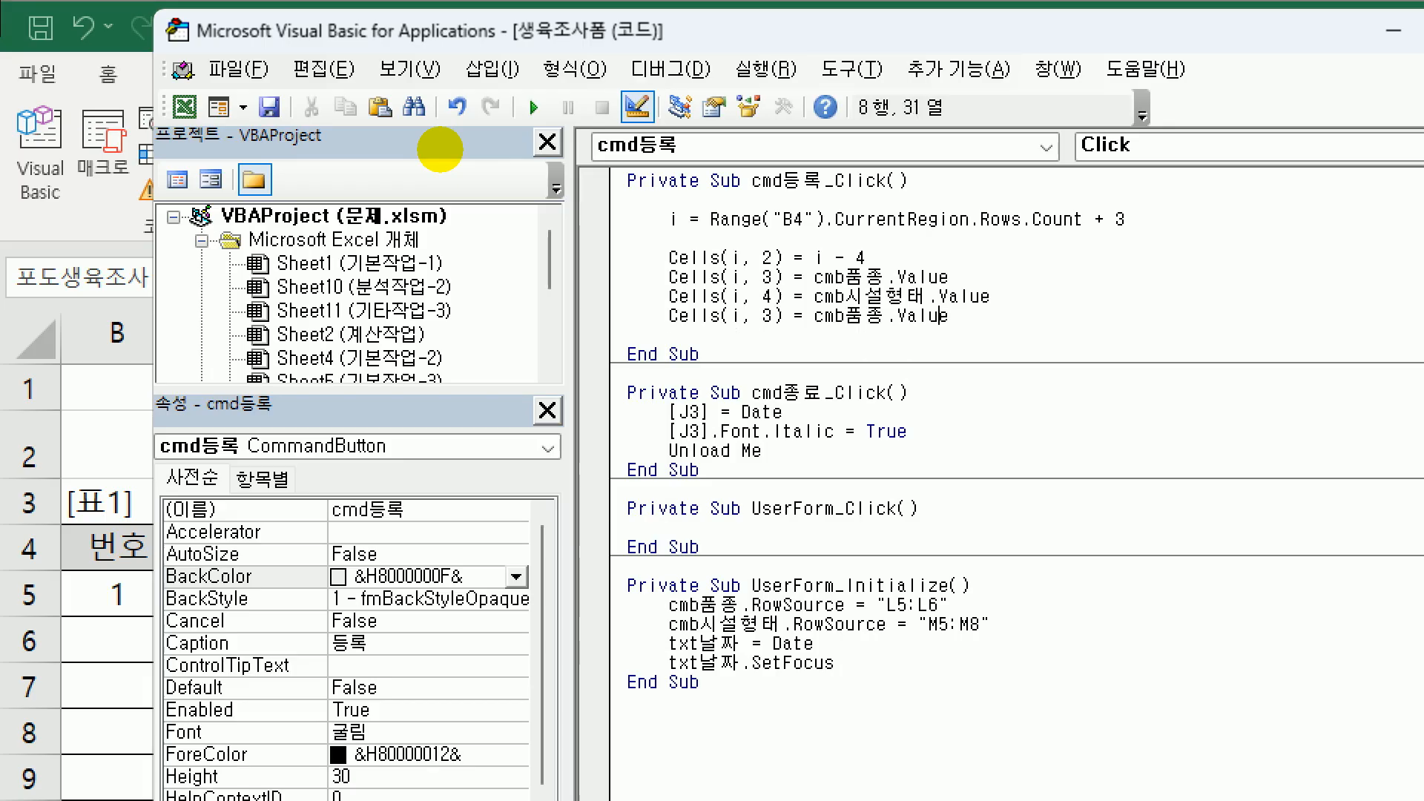
key("Left")
key("Left")
key("Left")
key("Left")
key("Left")
key("Left")
key("Left")
key("Left")
key("Left")
key("Left")
key("Left")
key("Left")
key("Left")
key("Left")
key("Left")
key("Left")
key("Left")
key("shift+Right")
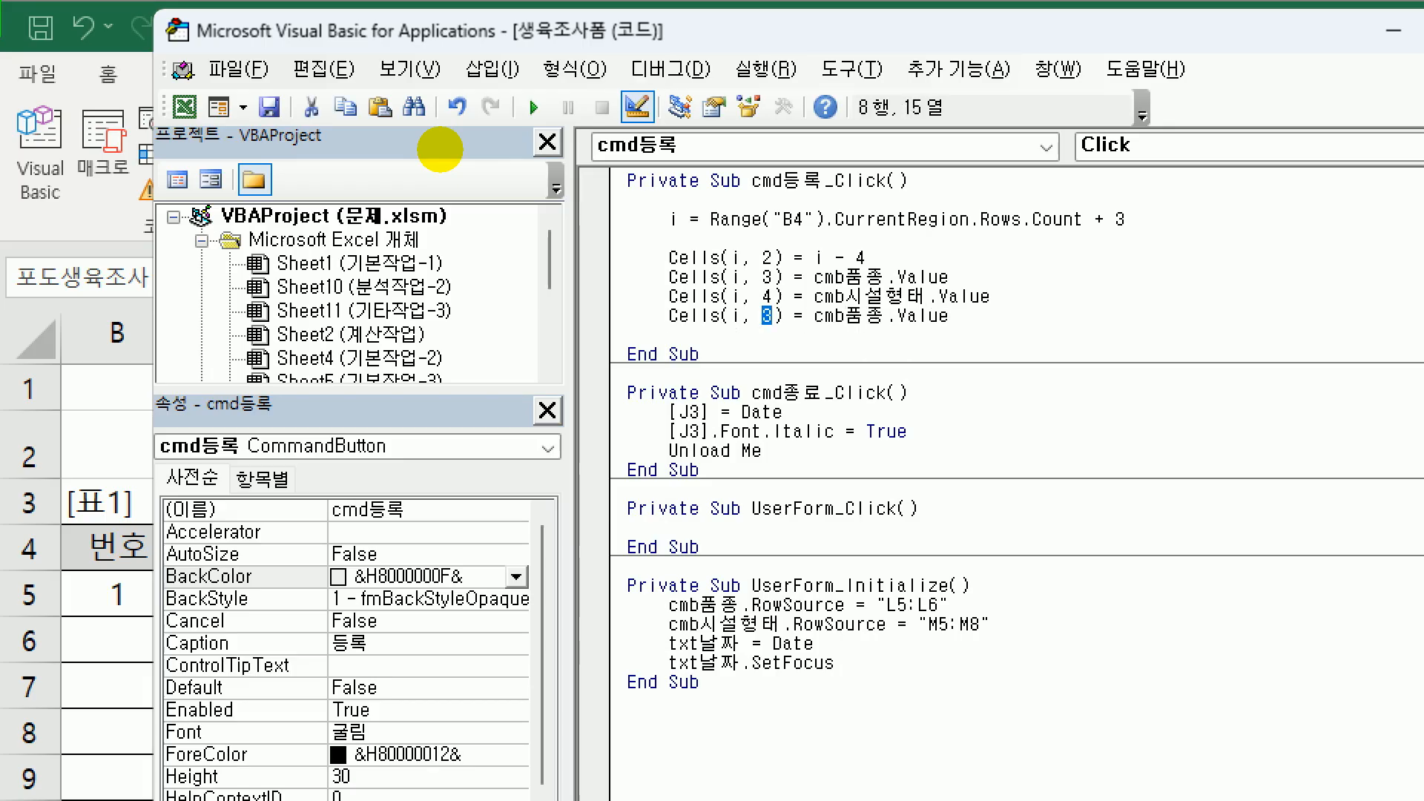
type("5")
- Replace the right-hand side of the Cells(i, 5) line with txt날짜.Value
key("Right")
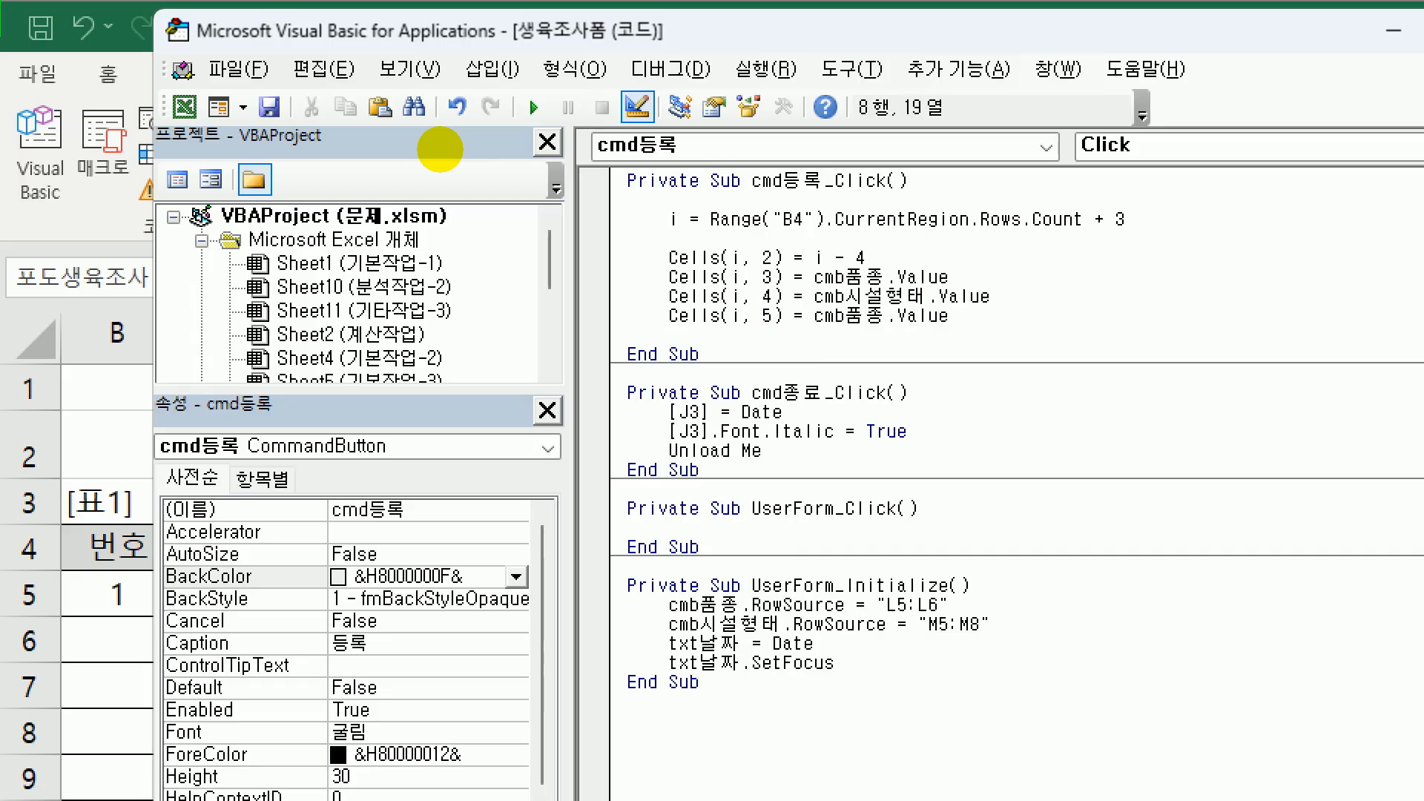
key("shift+End")
key("Delete")
type("txt날짜.Value")
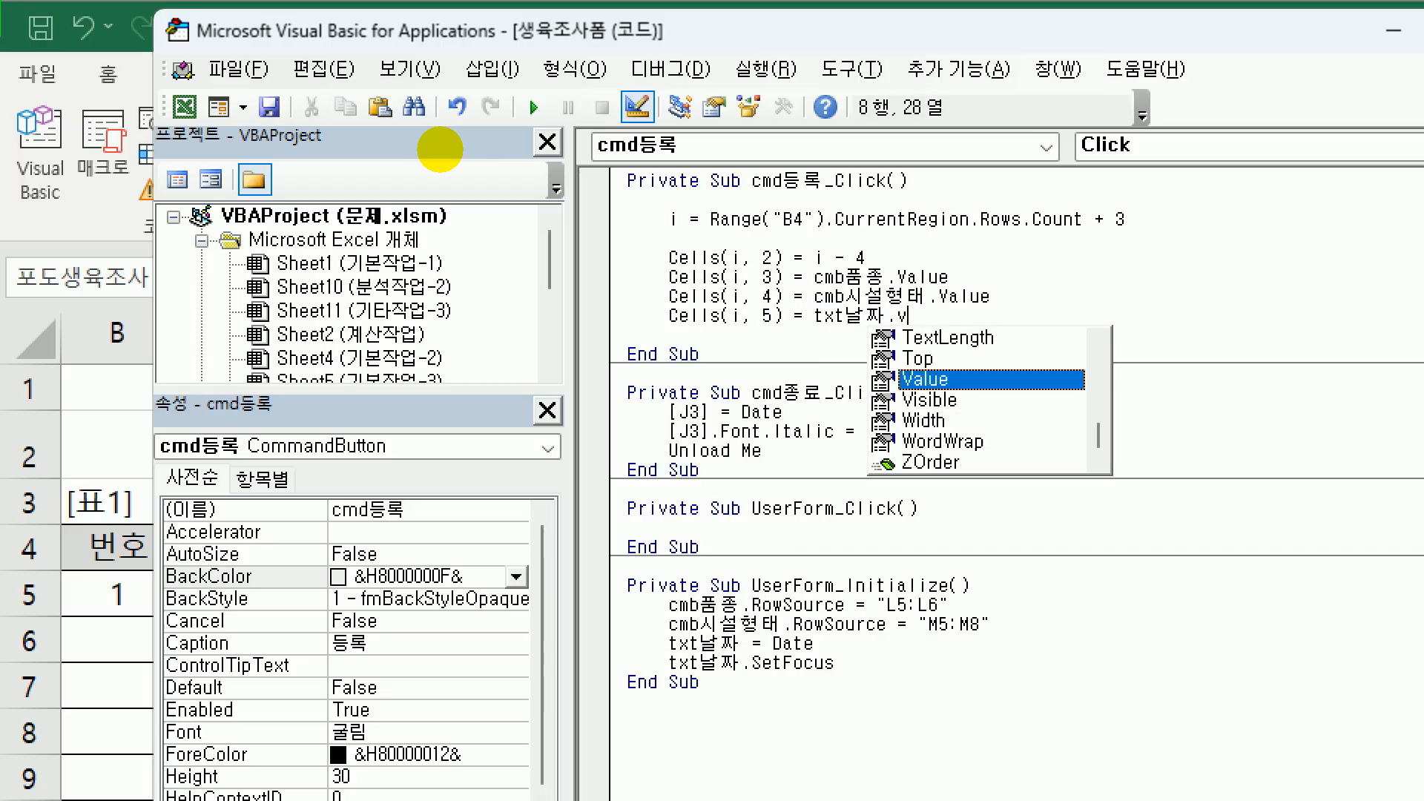
- Add a further copy of the Cells(i, 3) = cmb품종.Value line below the Cells(i, 5) line and set its column number to 6
key("Return")
key("ctrl+v")
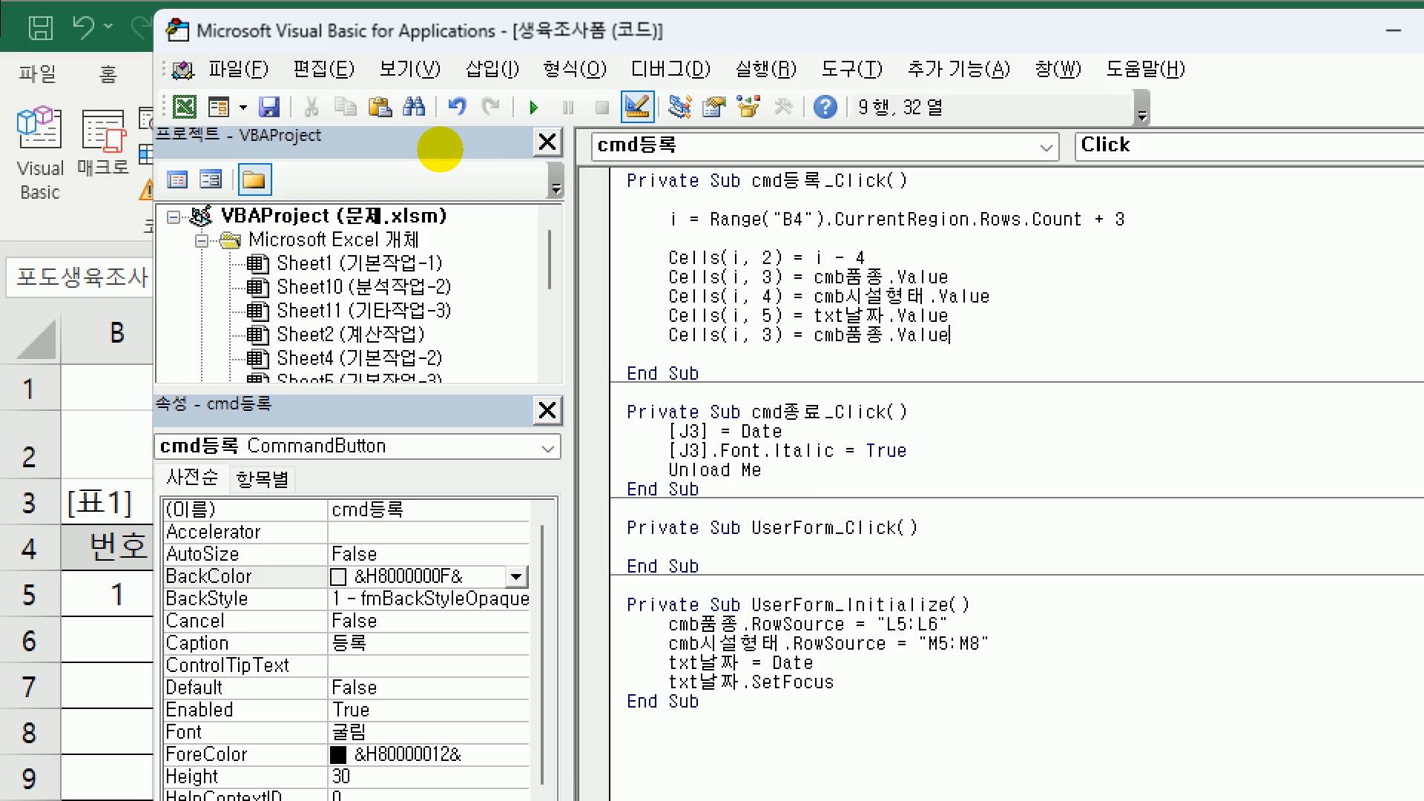
key("Left")
key("Left")
key("Left")
key("Left")
key("Left")
key("Left")
key("Left")
key("Left")
key("Left")
key("Left")
key("Left")
key("Left")
key("Left")
key("Left")
key("Left")
key("Left")
key("Left")
key("Left")
key("shift+Right")
type("6")
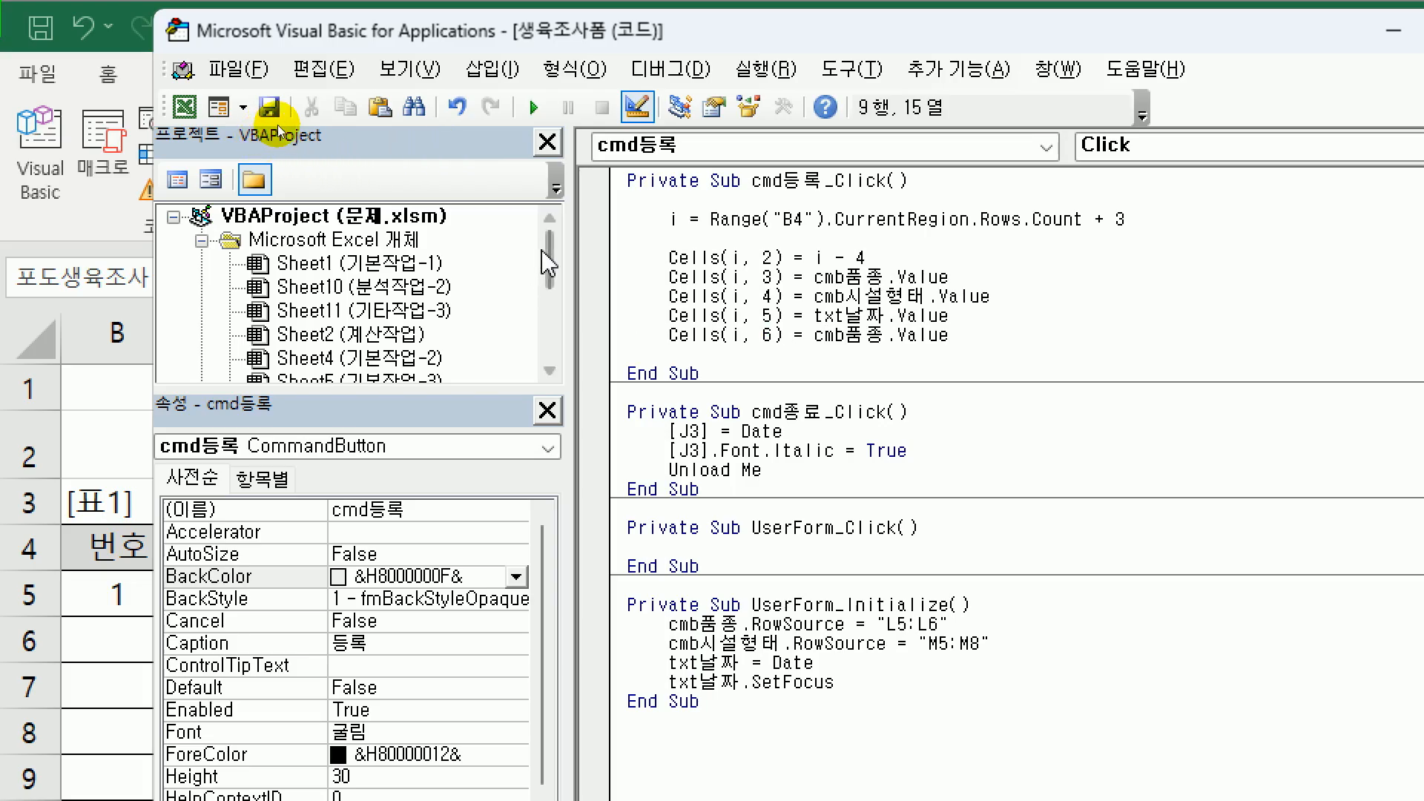
- Check the 송이수 and 당도 text box names in the 생육조사폼 design, and replace cmb품종 with txt송이수 in the Cells(i, 6) line
left_click_drag(549, 254, 549, 330)
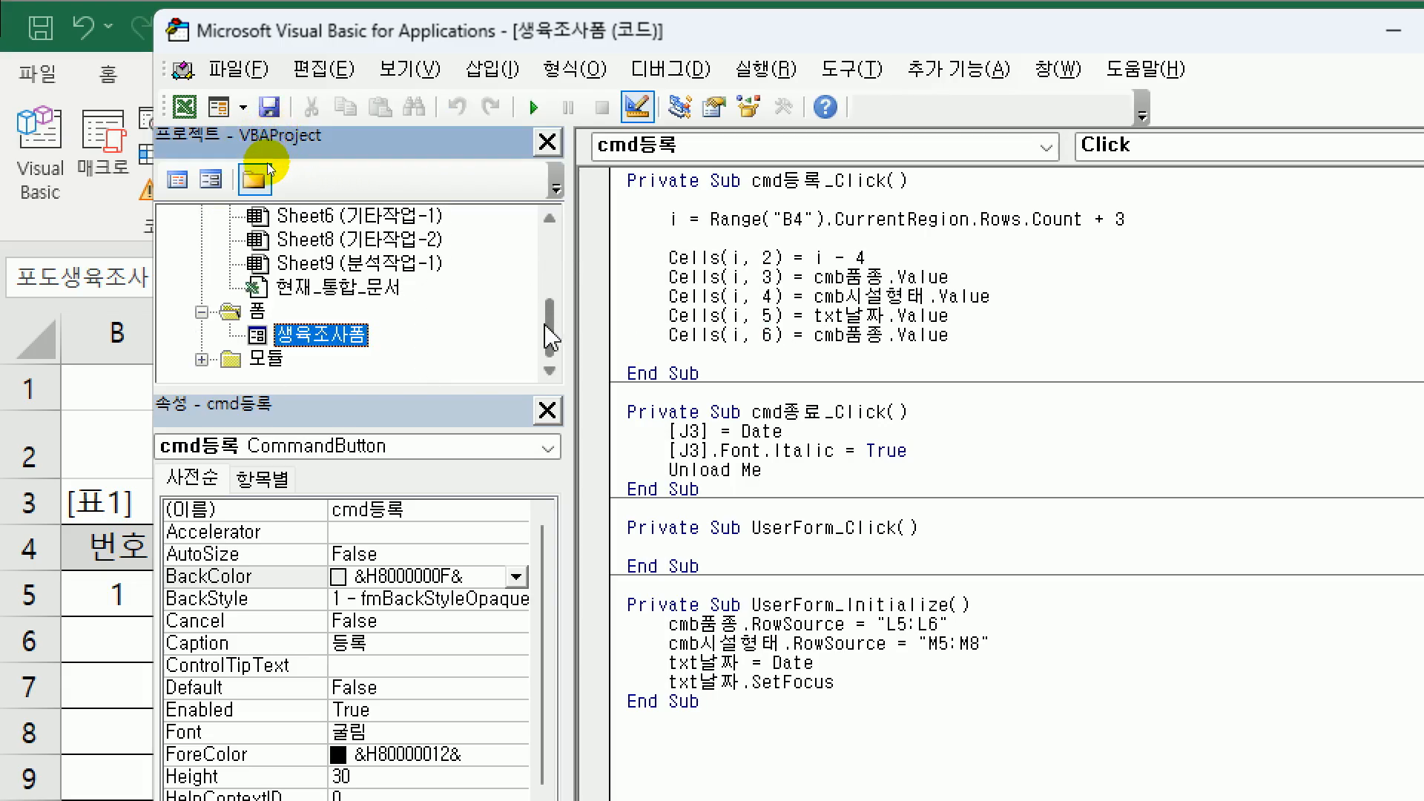
double_click(319, 335)
left_click(771, 511)
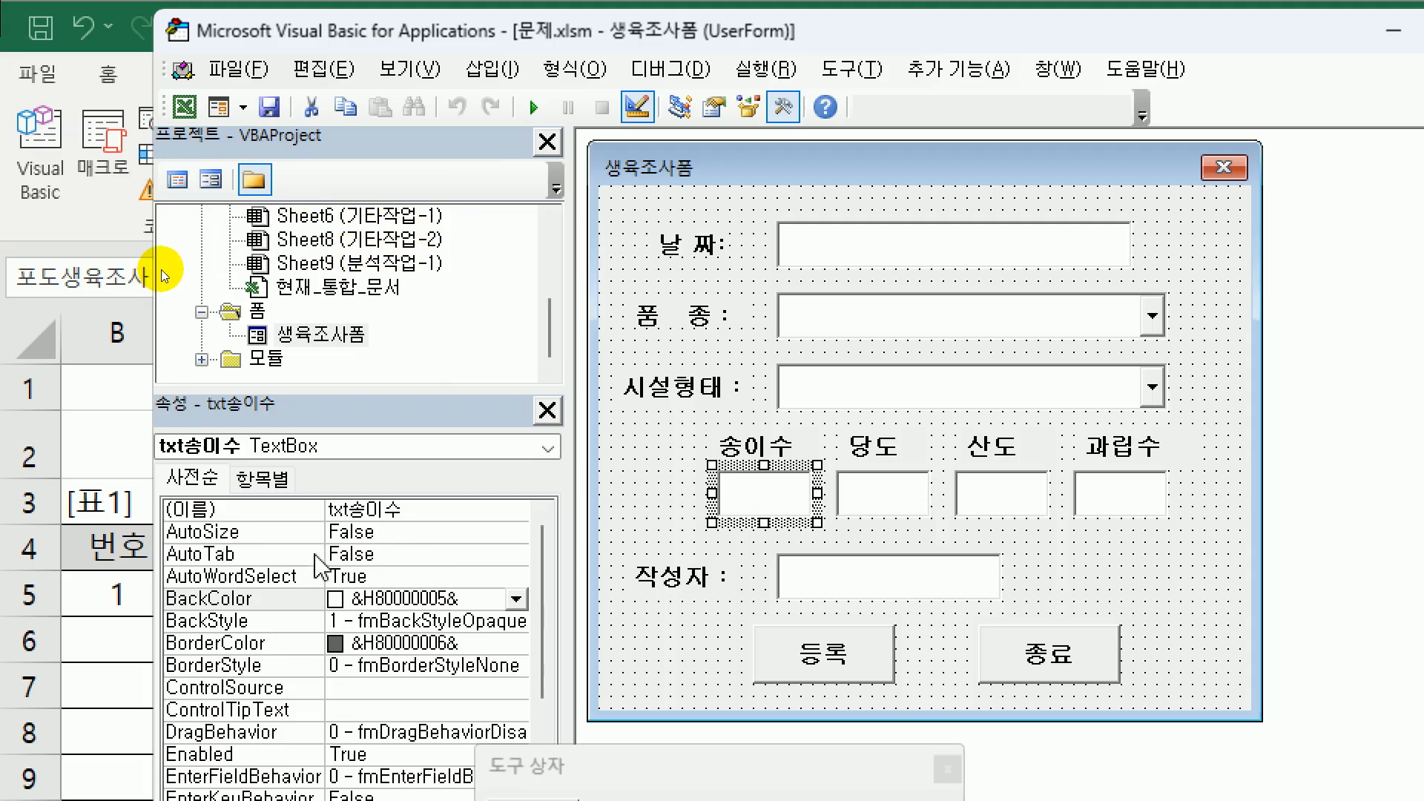
left_click(903, 510)
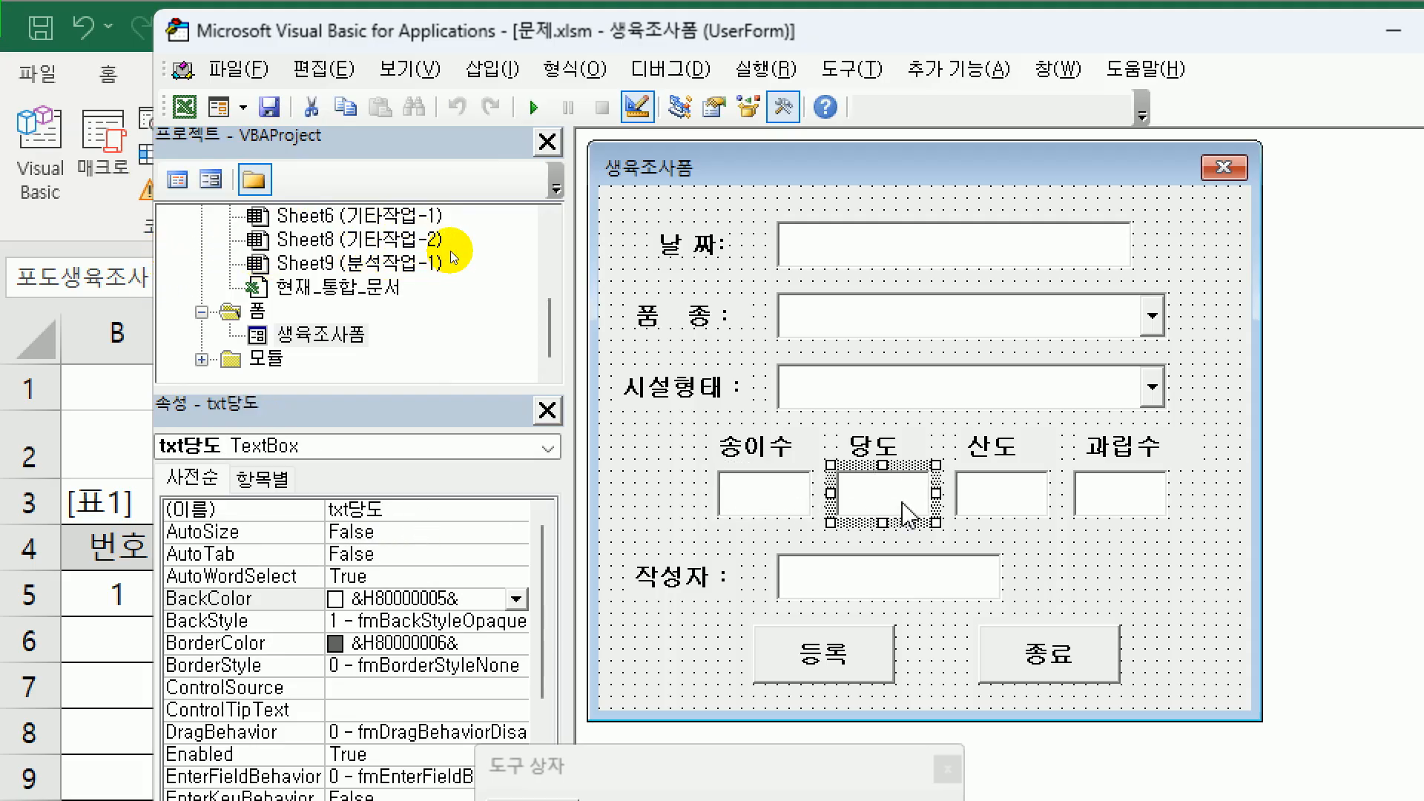
double_click(816, 663)
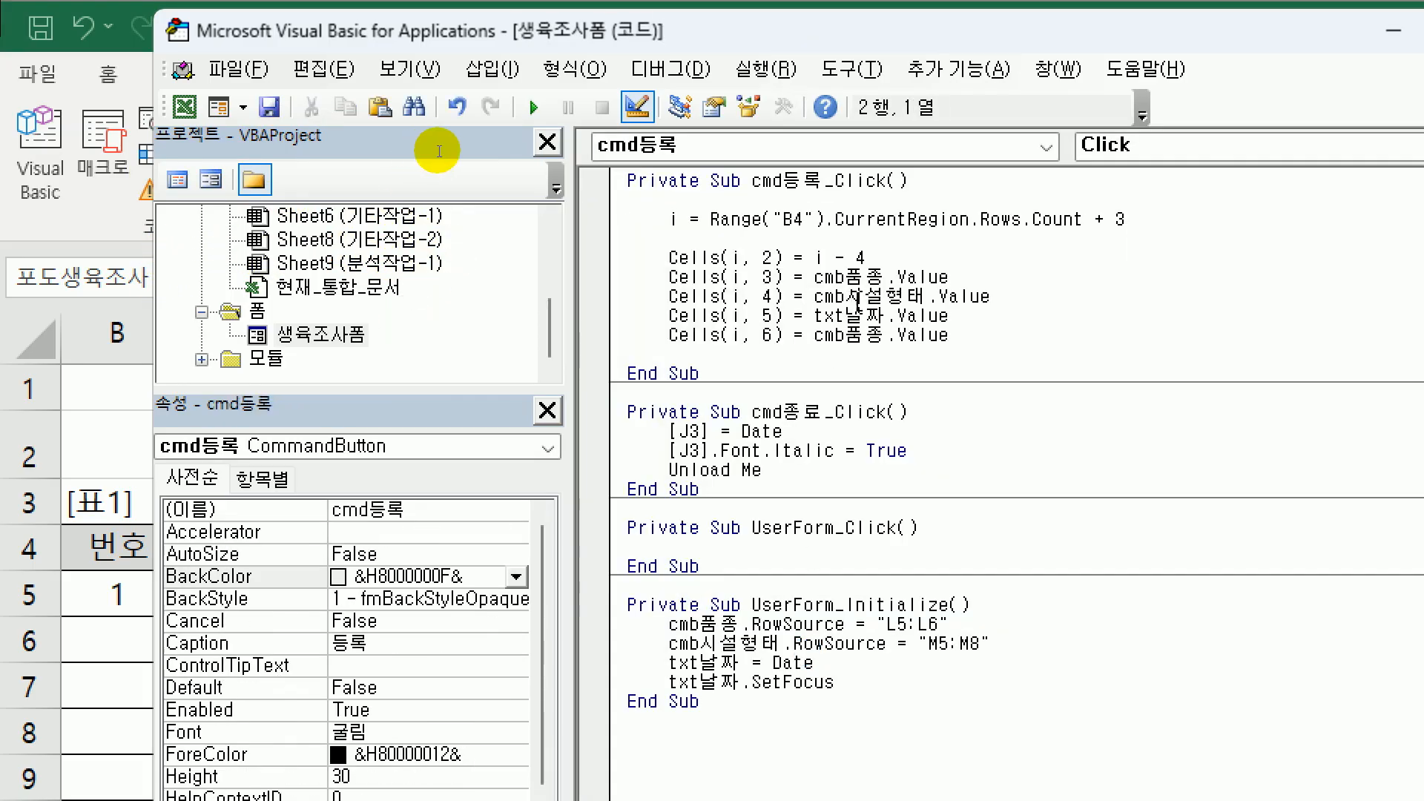
left_click(816, 335)
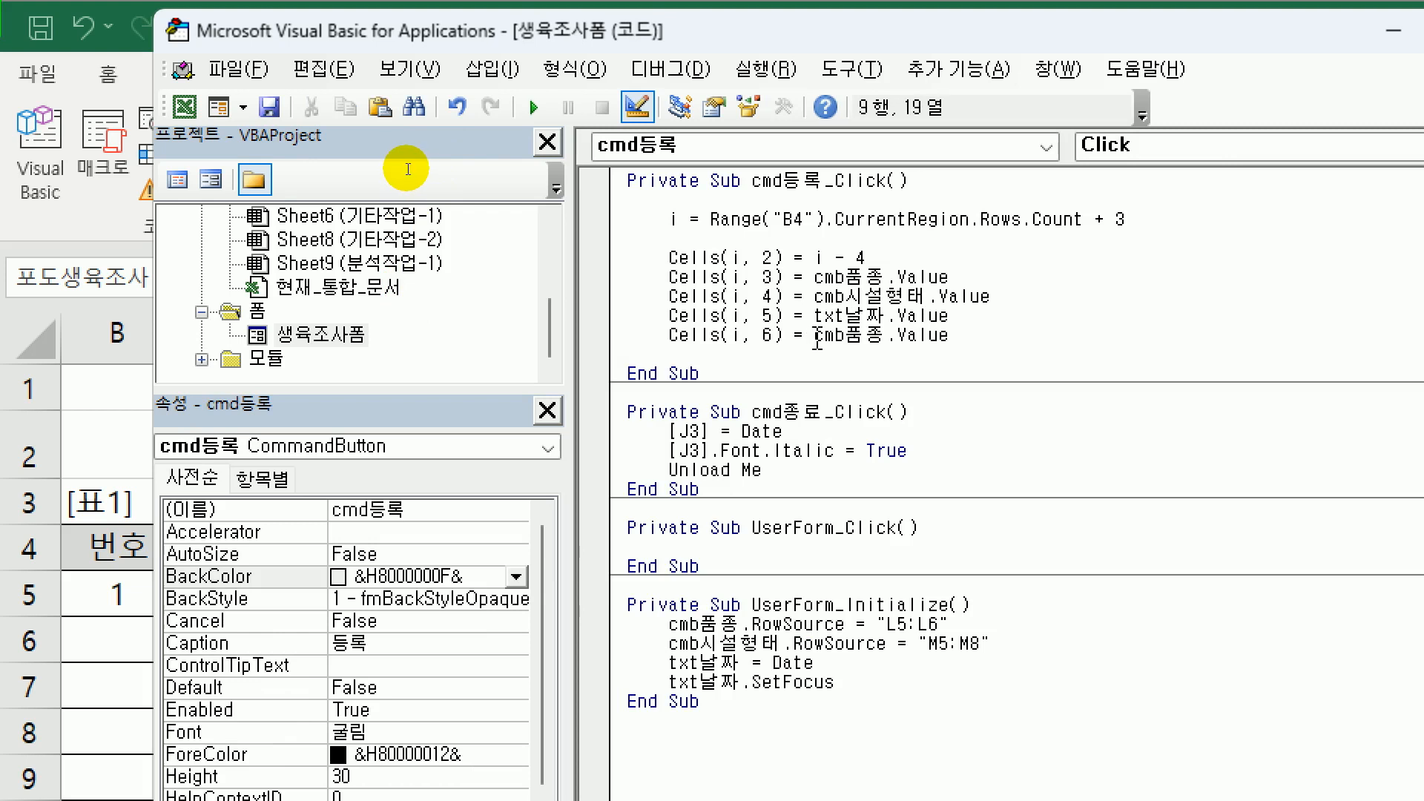
left_click_drag(817, 343, 887, 345)
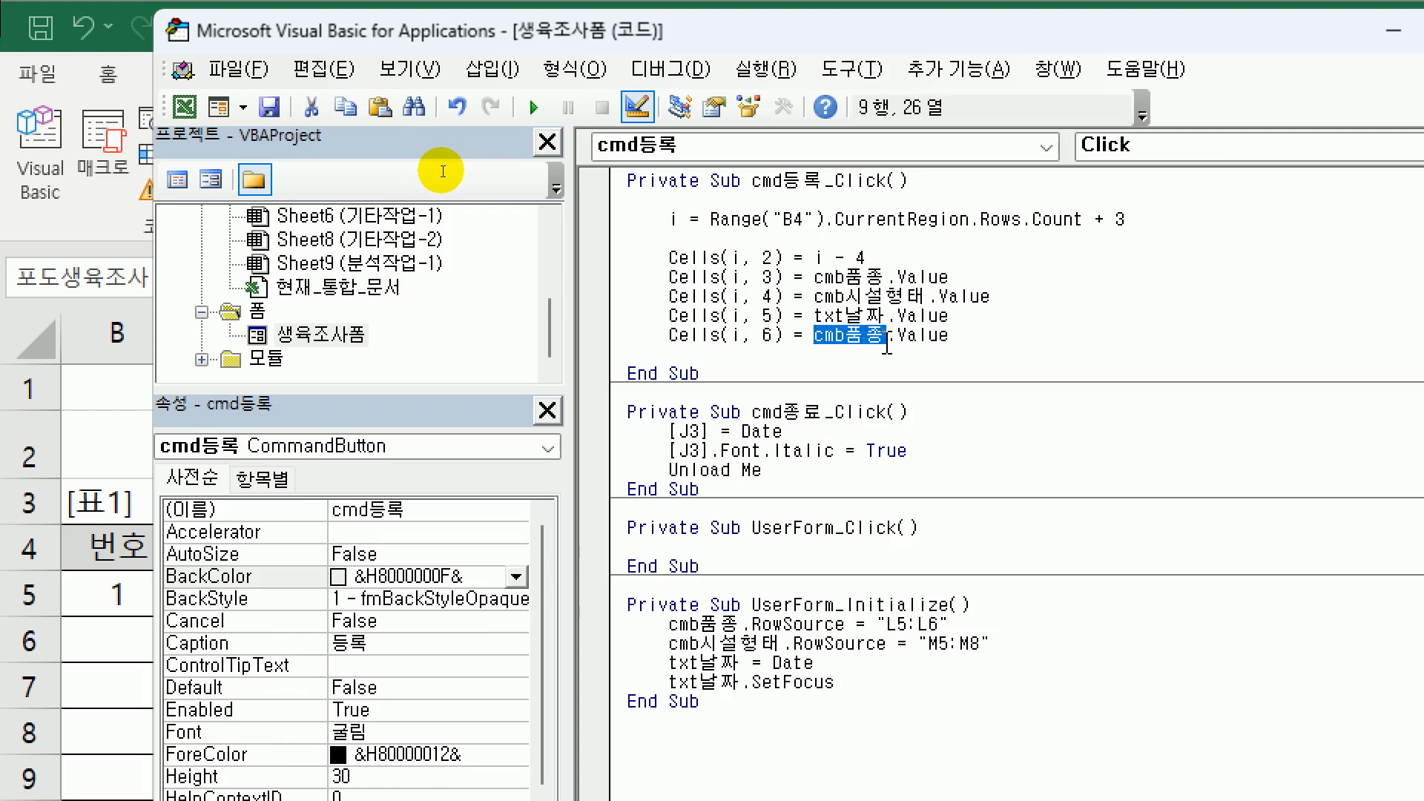
type("ㅅㅌ")
key("BackSpace")
key("BackSpace")
type("txtㅅ")
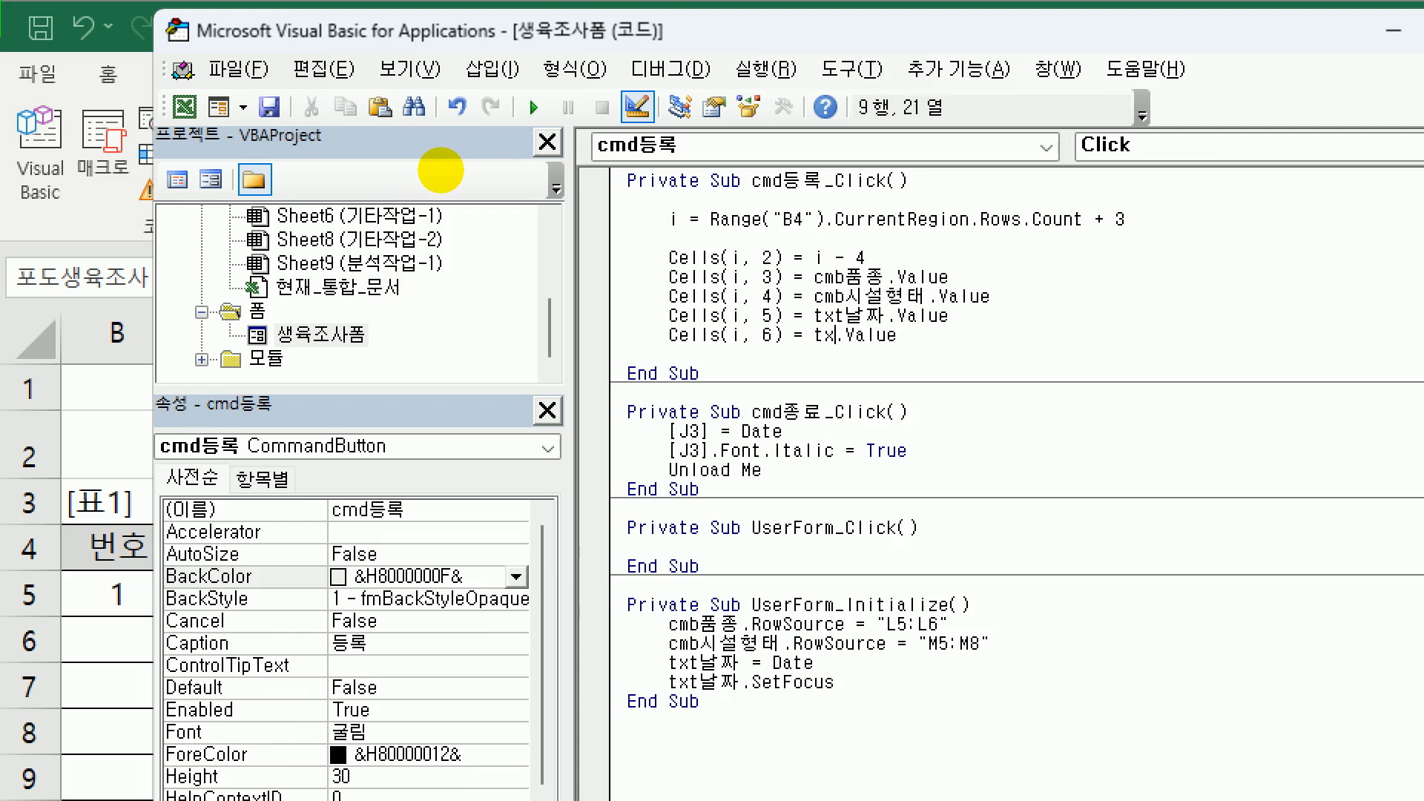
type("송이수")
key("End")
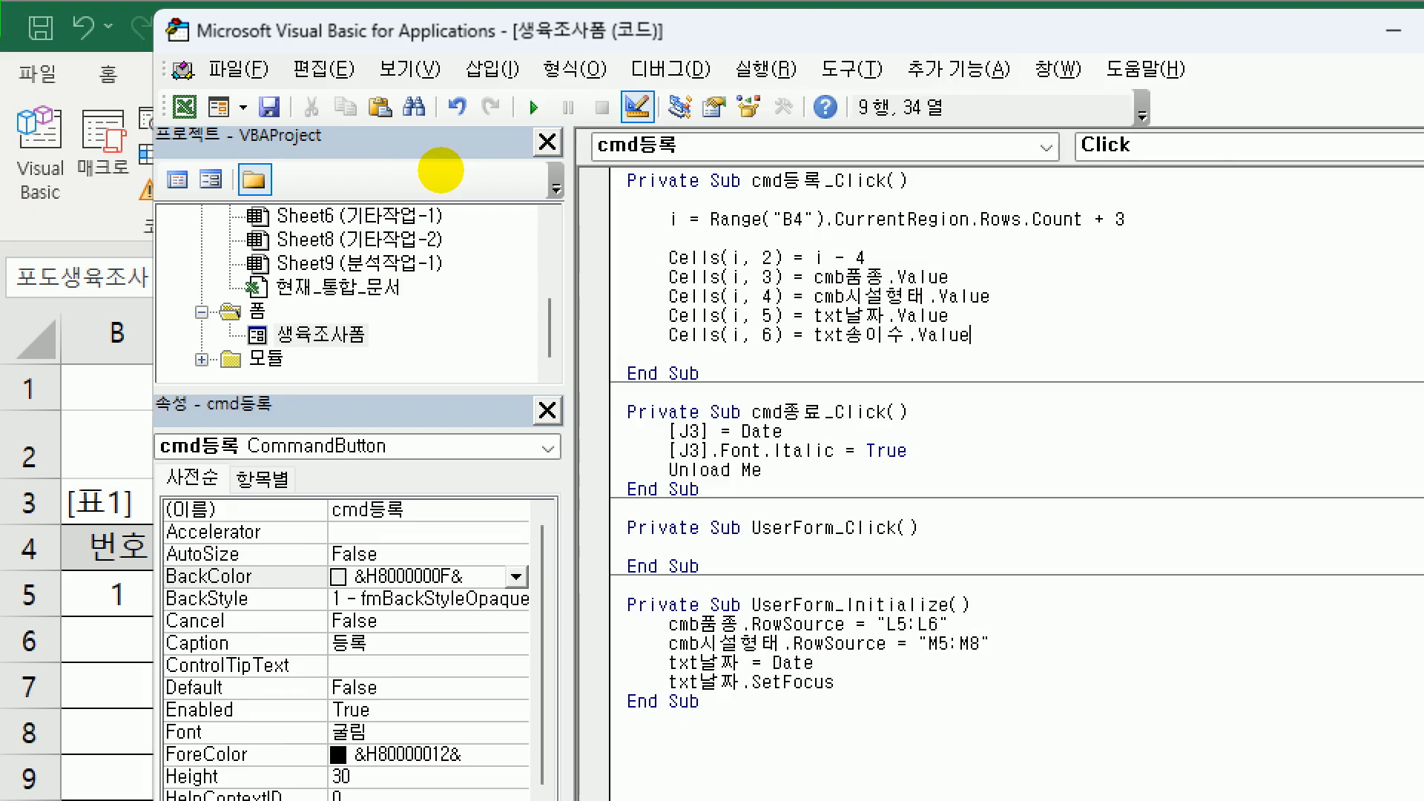
- Insert four copies of the line Cells(i, 6) = txt송이수.Value directly beneath it
type("Cells(i, 3) = cmb품종.Value")
key("ctrl+z")
key("shift+Home")
key("ctrl+c")
key("End")
key("Return")
key("ctrl+v")
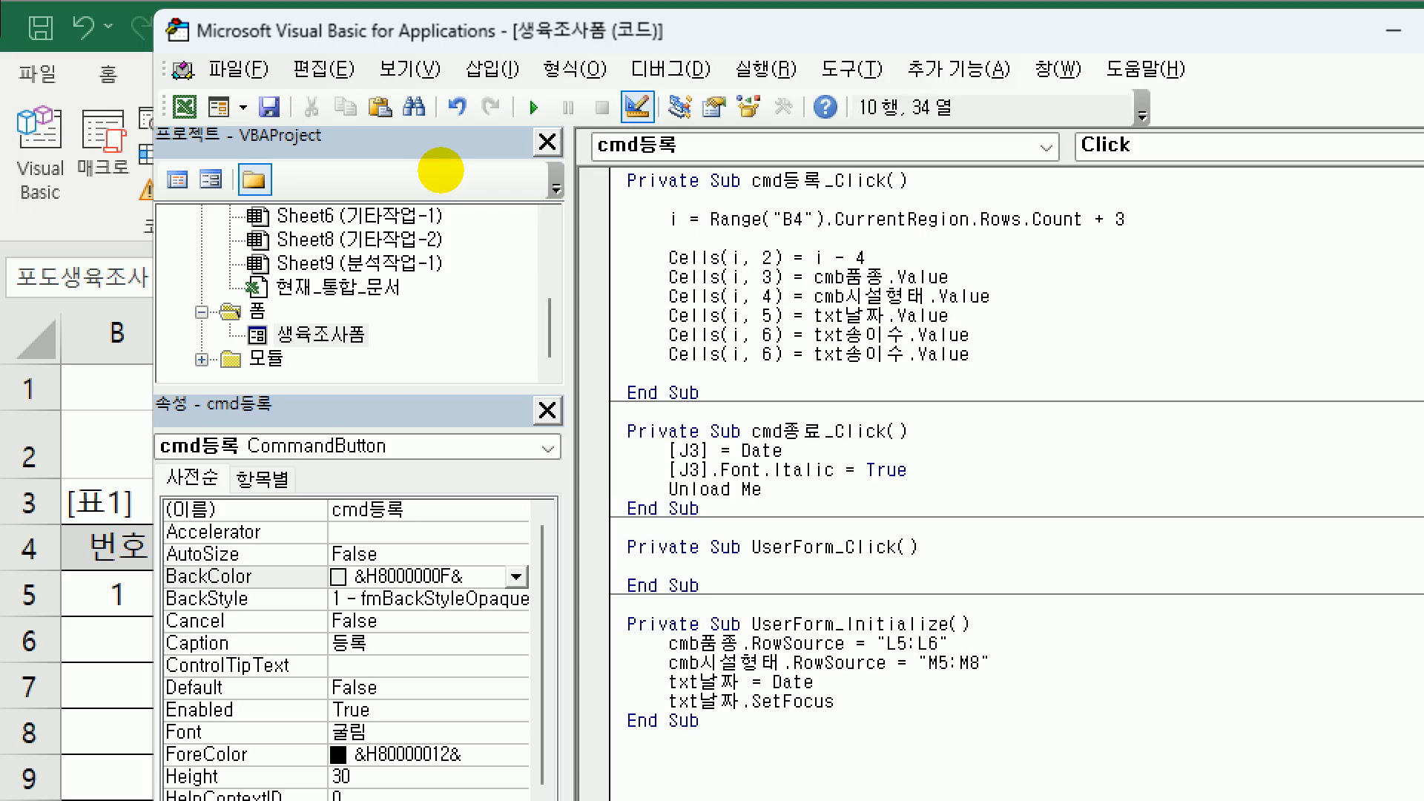
key("Return")
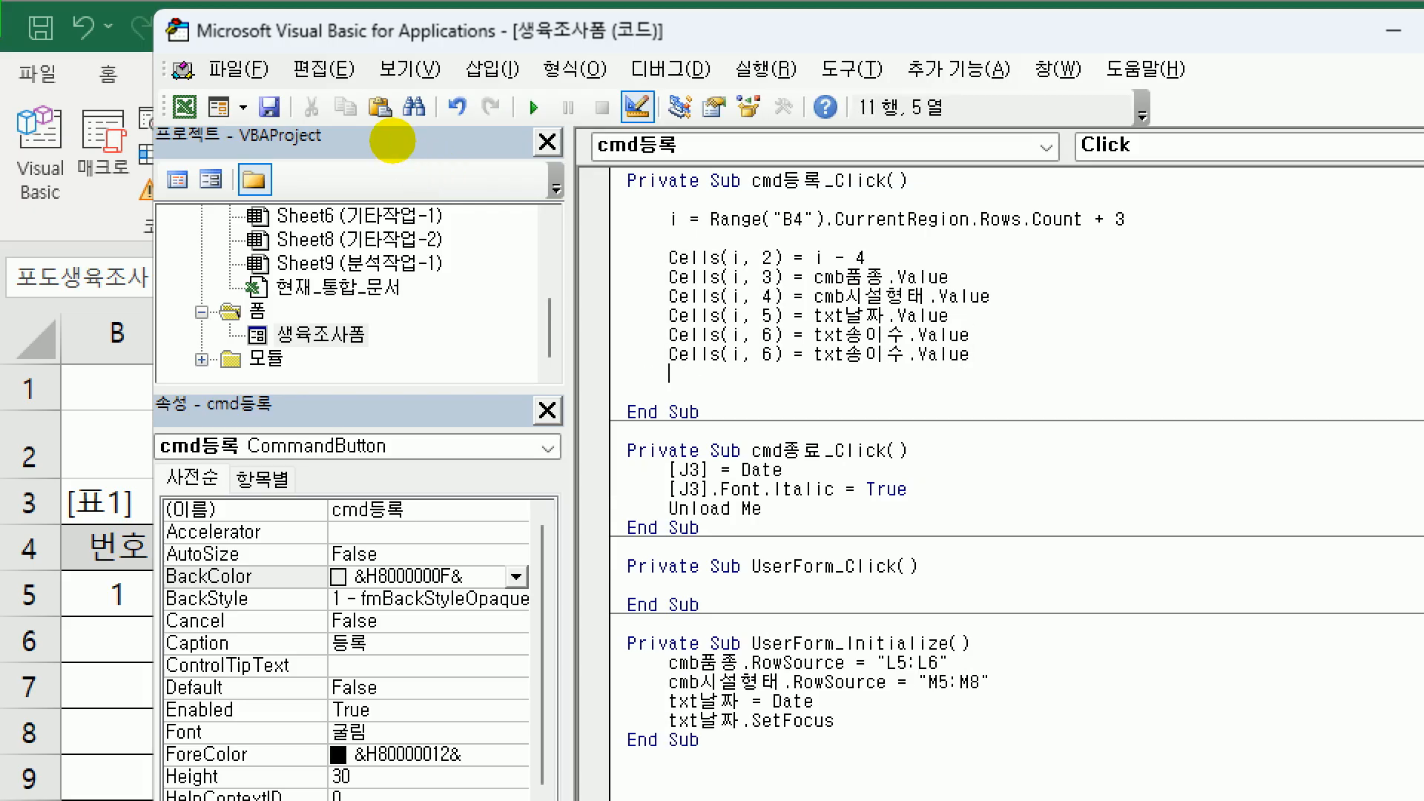
key("ctrl+v")
key("Return")
key("ctrl+v")
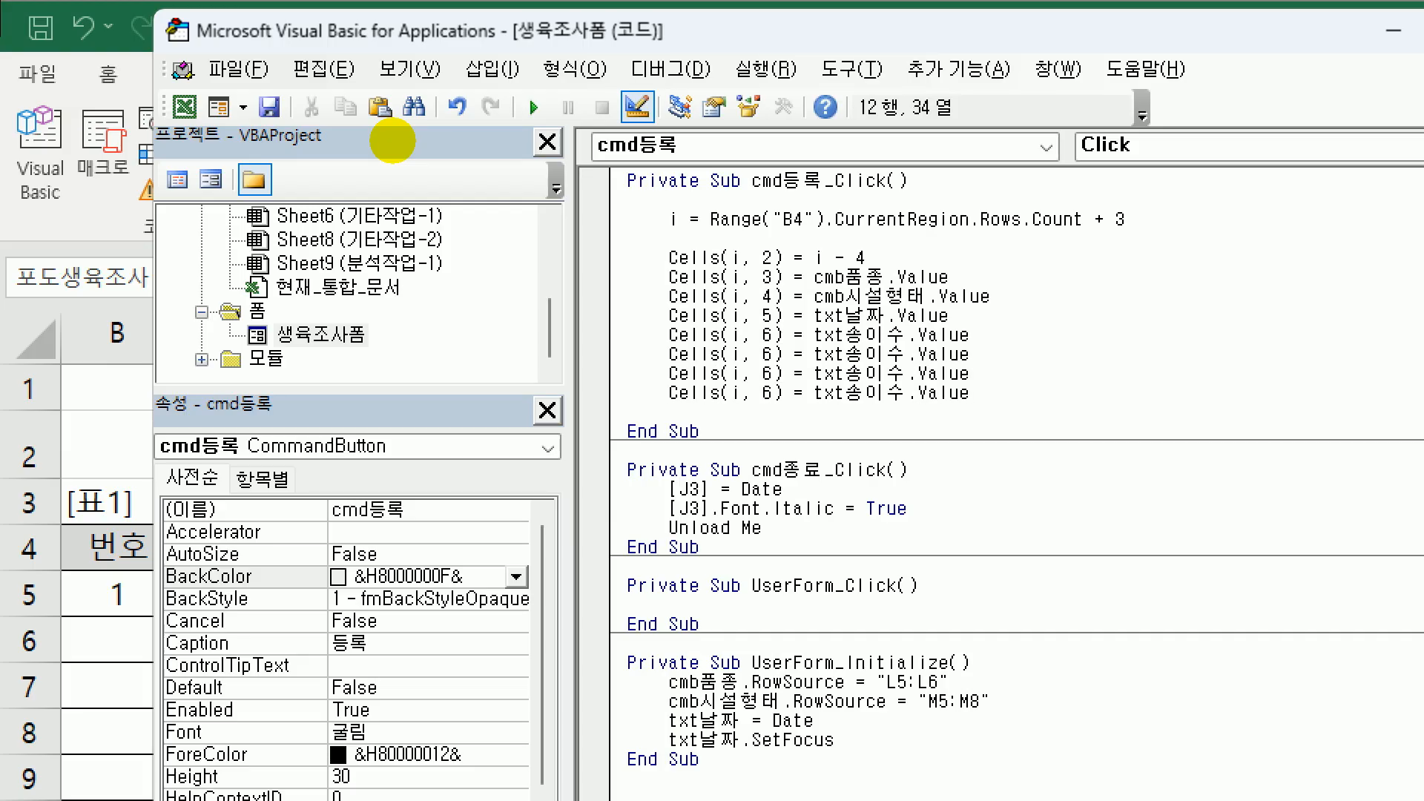
key("Return")
key("ctrl+v")
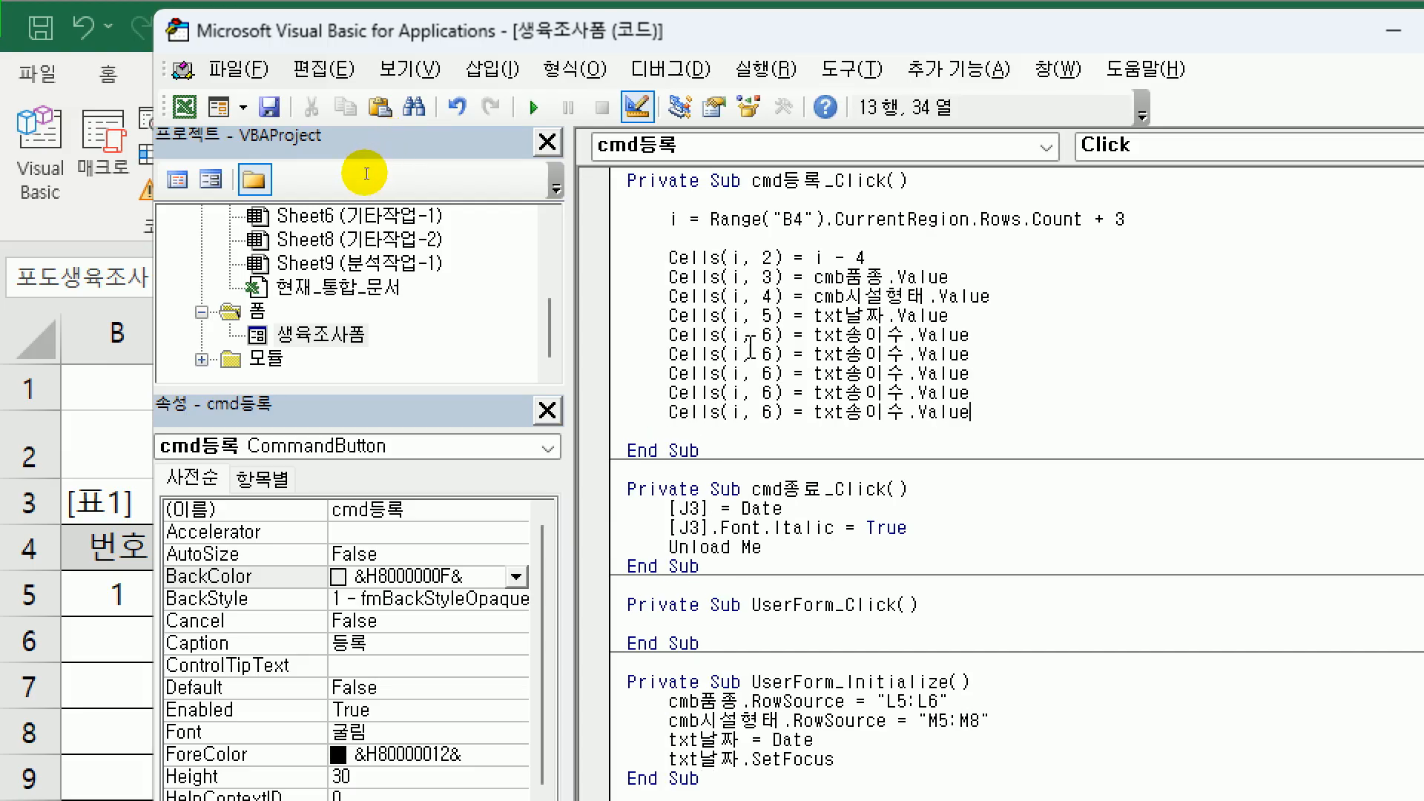
- Renumber the columns in the four copied Cells lines to 7, 8, 9 and 10
left_click_drag(763, 356, 771, 412)
type("78")
left_click(764, 392)
type("9")
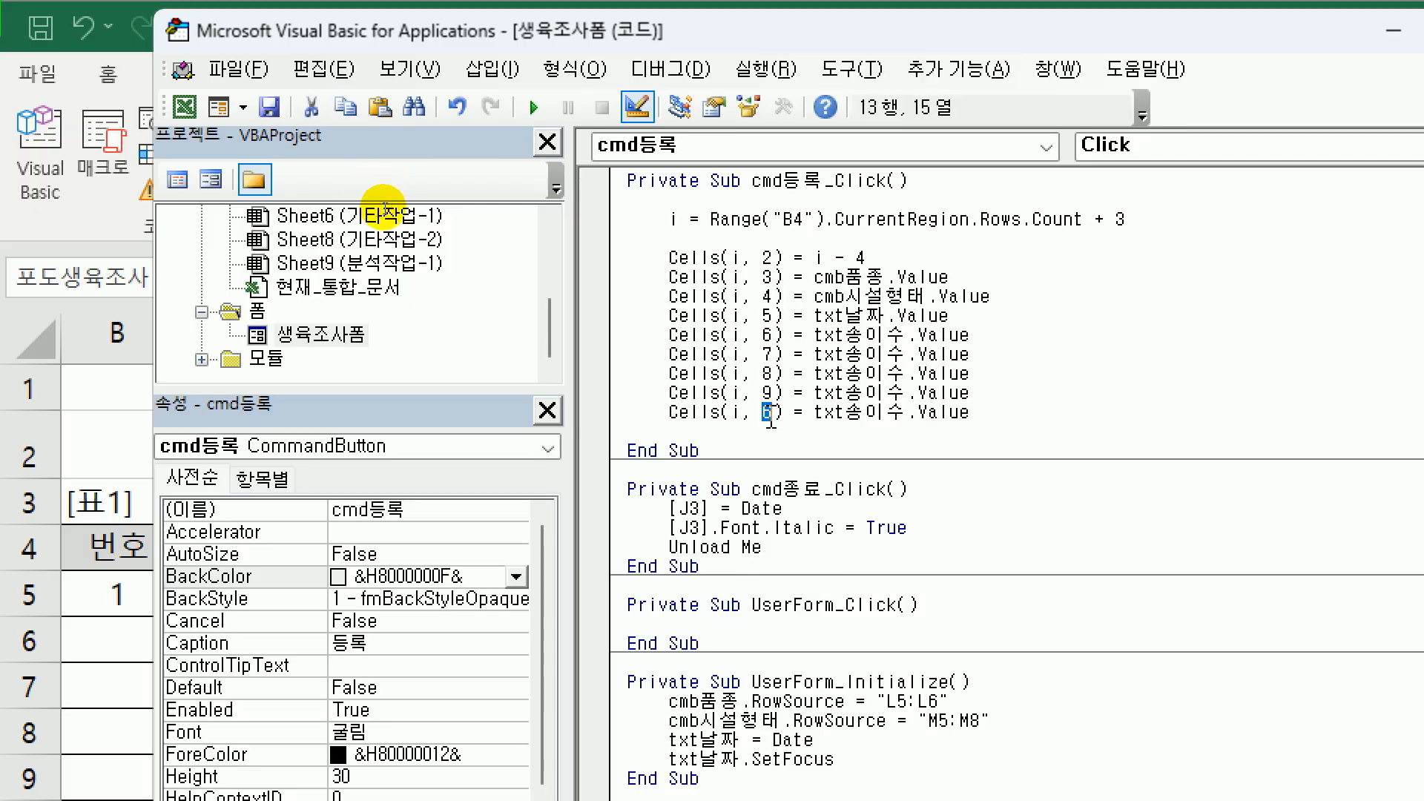
type("10")
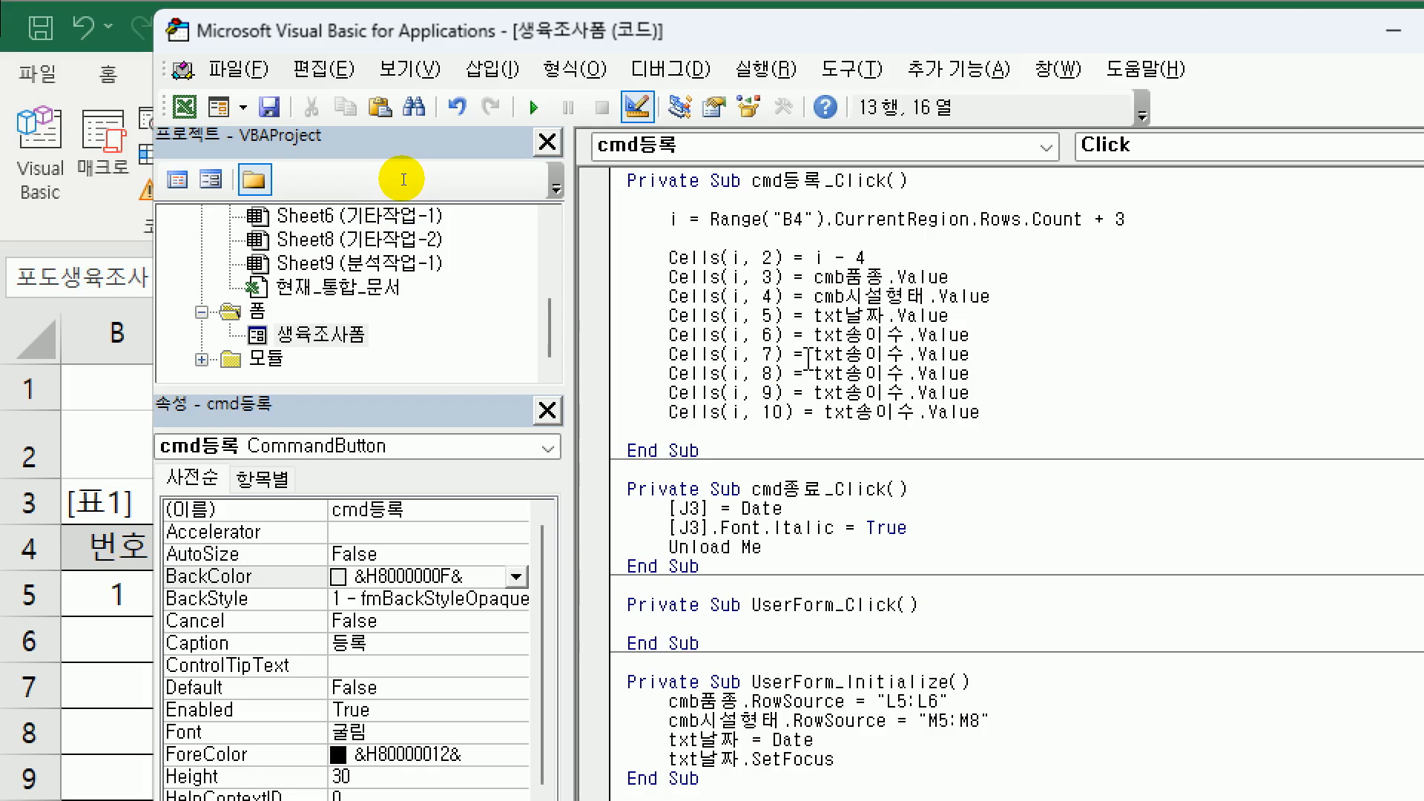
- Change the control name to txt당도 in the Cells(i, 7) line and to txt산도 in the Cells(i, 8) line
left_click_drag(845, 355, 908, 357)
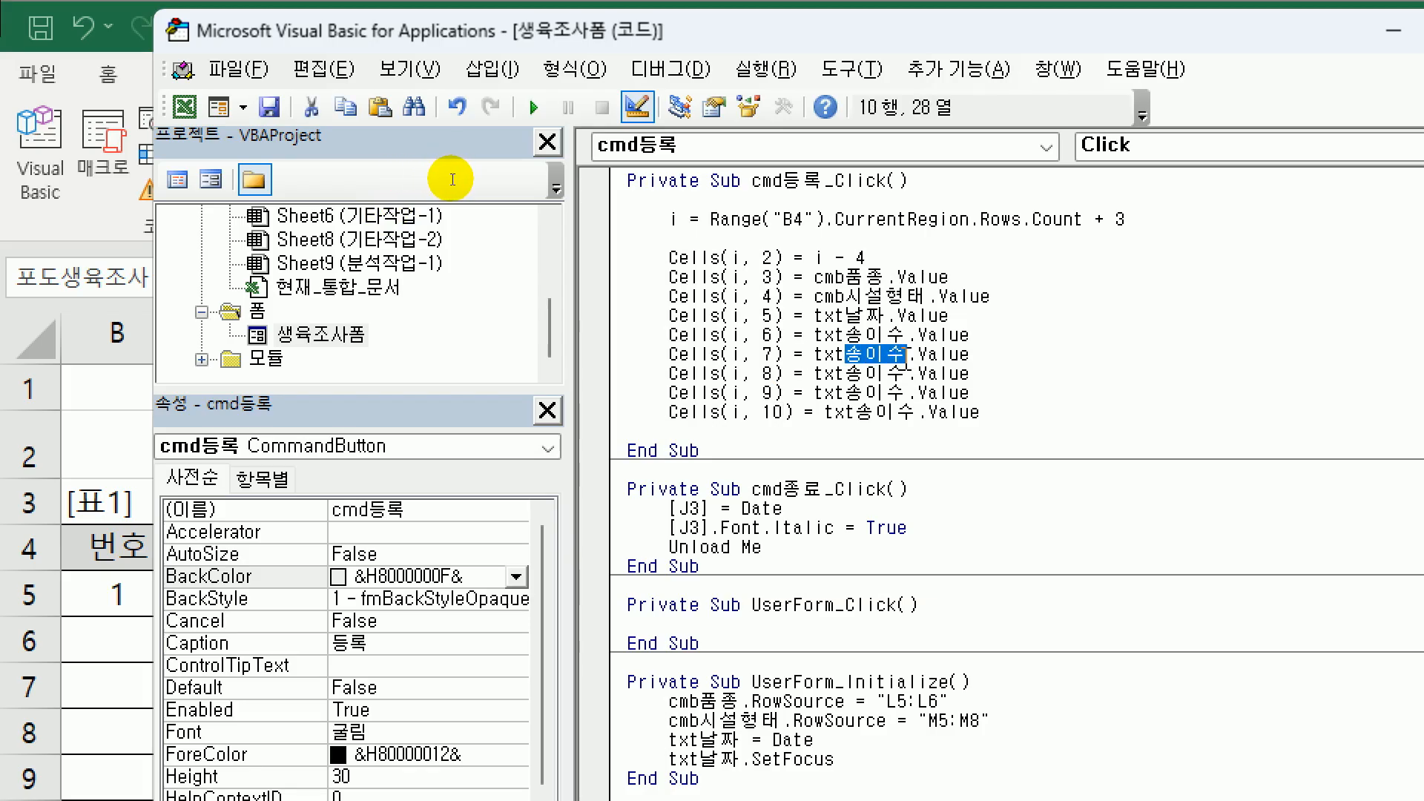
type("당도")
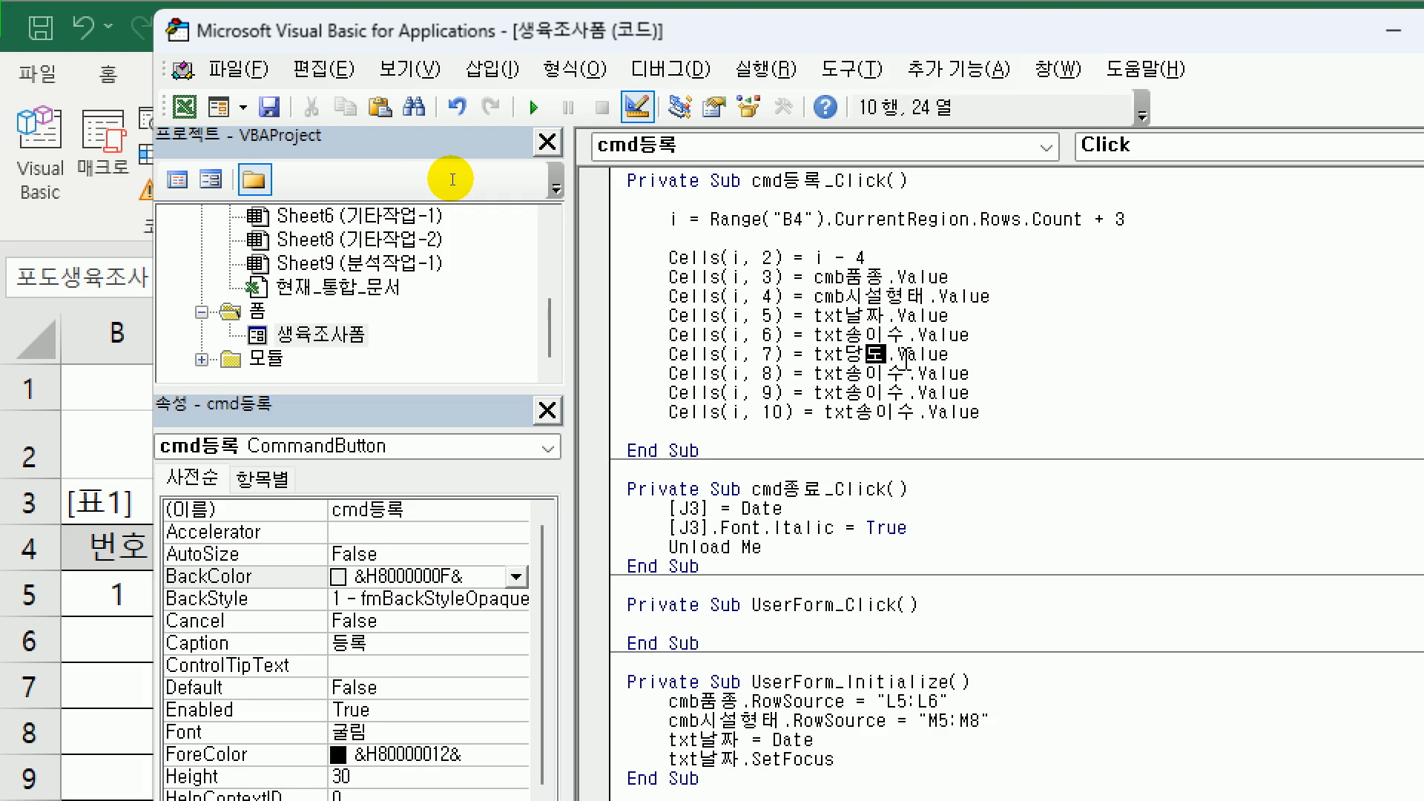
key("Left")
key("Left")
key("shift+Right")
key("shift+Right")
key("shift+Right")
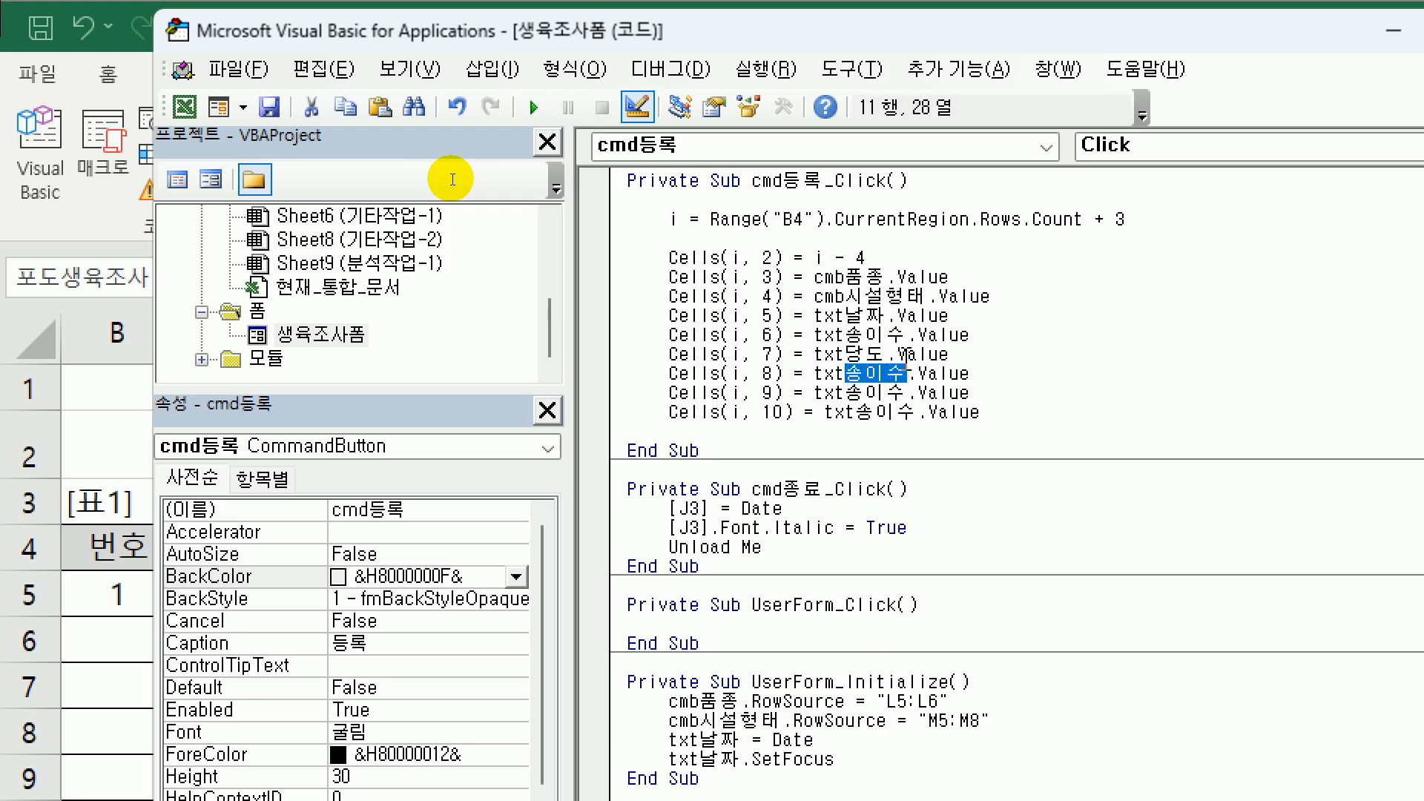
type("산도")
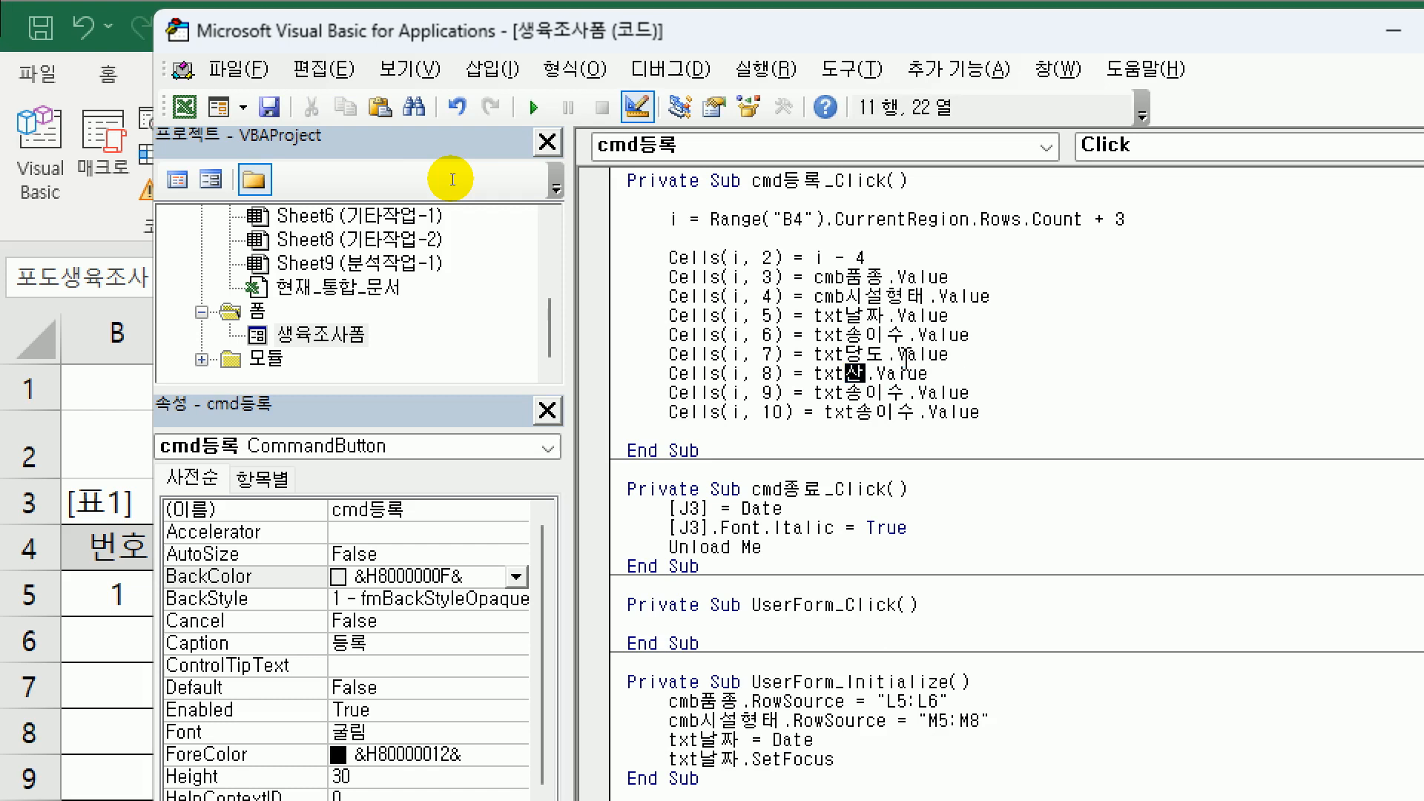
- Change the control name in the Cells(i, 9) line to txt과립수
key("Down")
key("Left")
key("Left")
key("shift+Right")
key("shift+Right")
key("shift+Right")
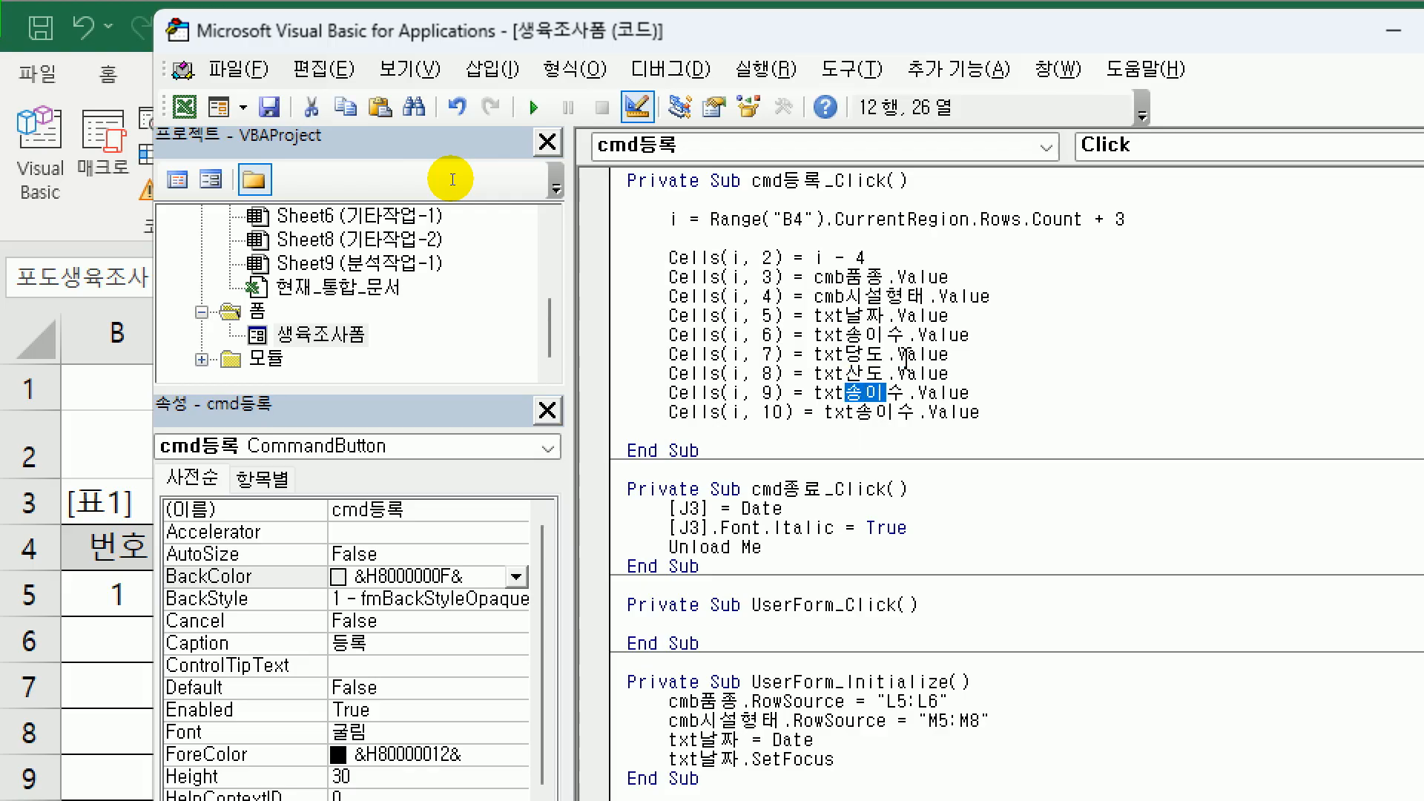
type("과리")
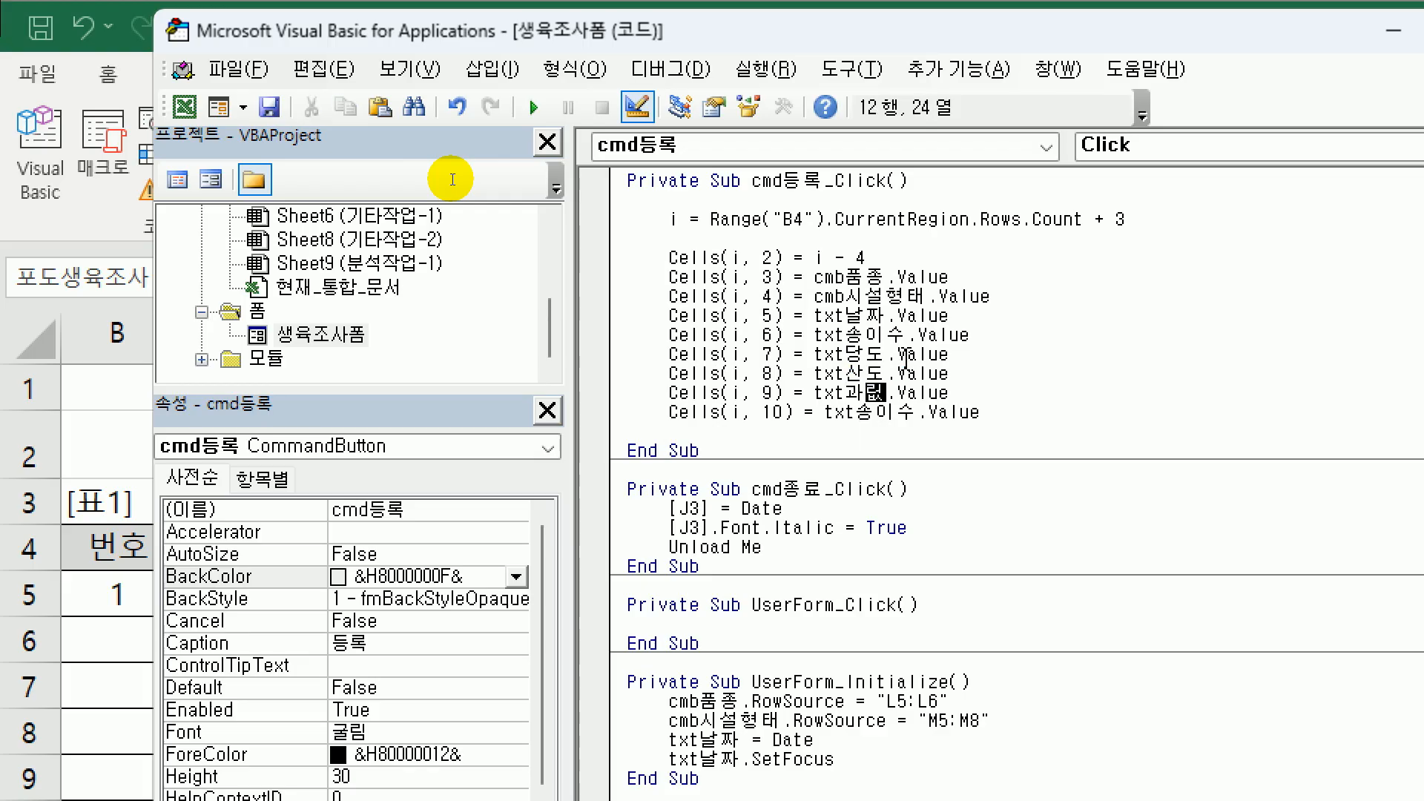
type("ㅂ수")
- Change the control name in the Cells(i, 10) line to txt작성자
key("Down")
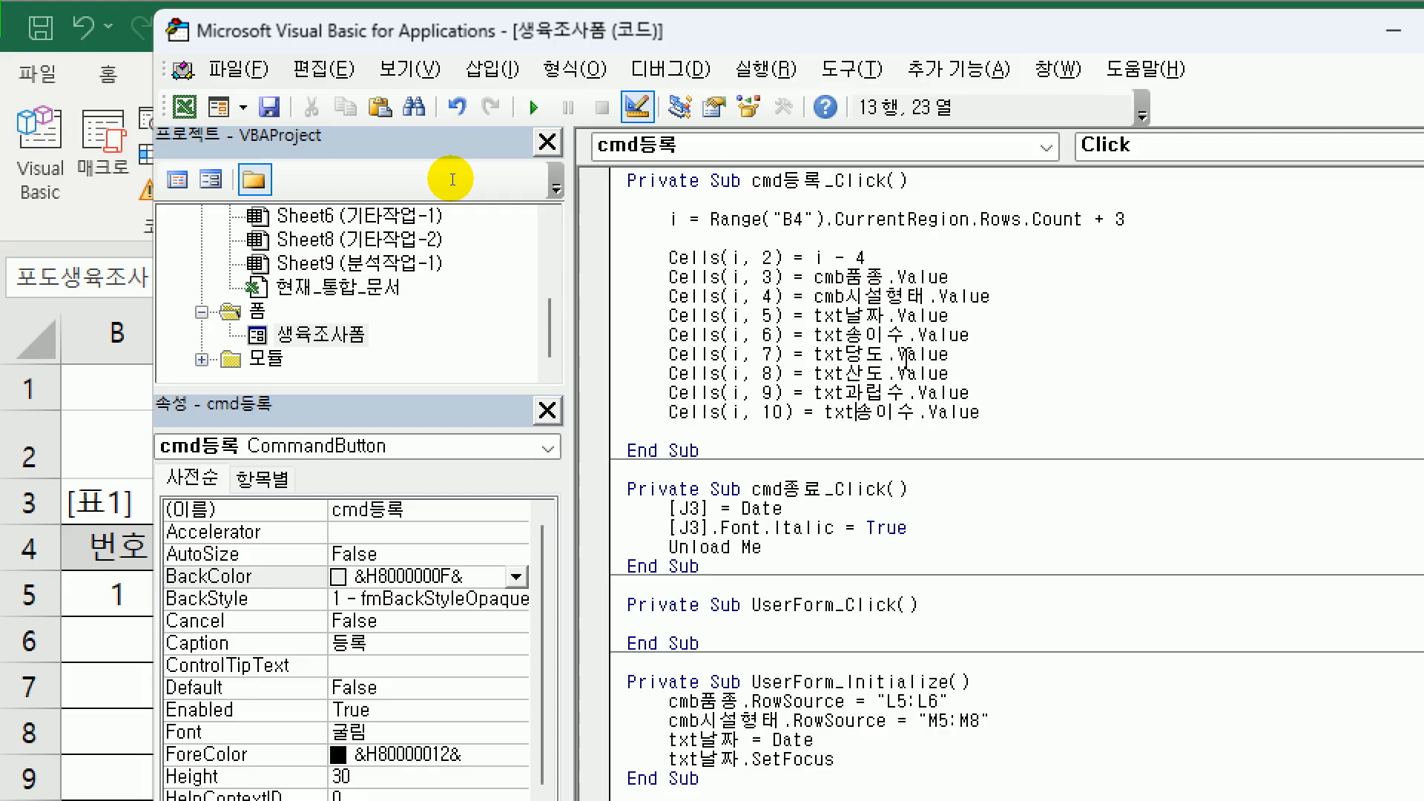
key("shift+Right")
key("shift+Right")
key("shift+Right")
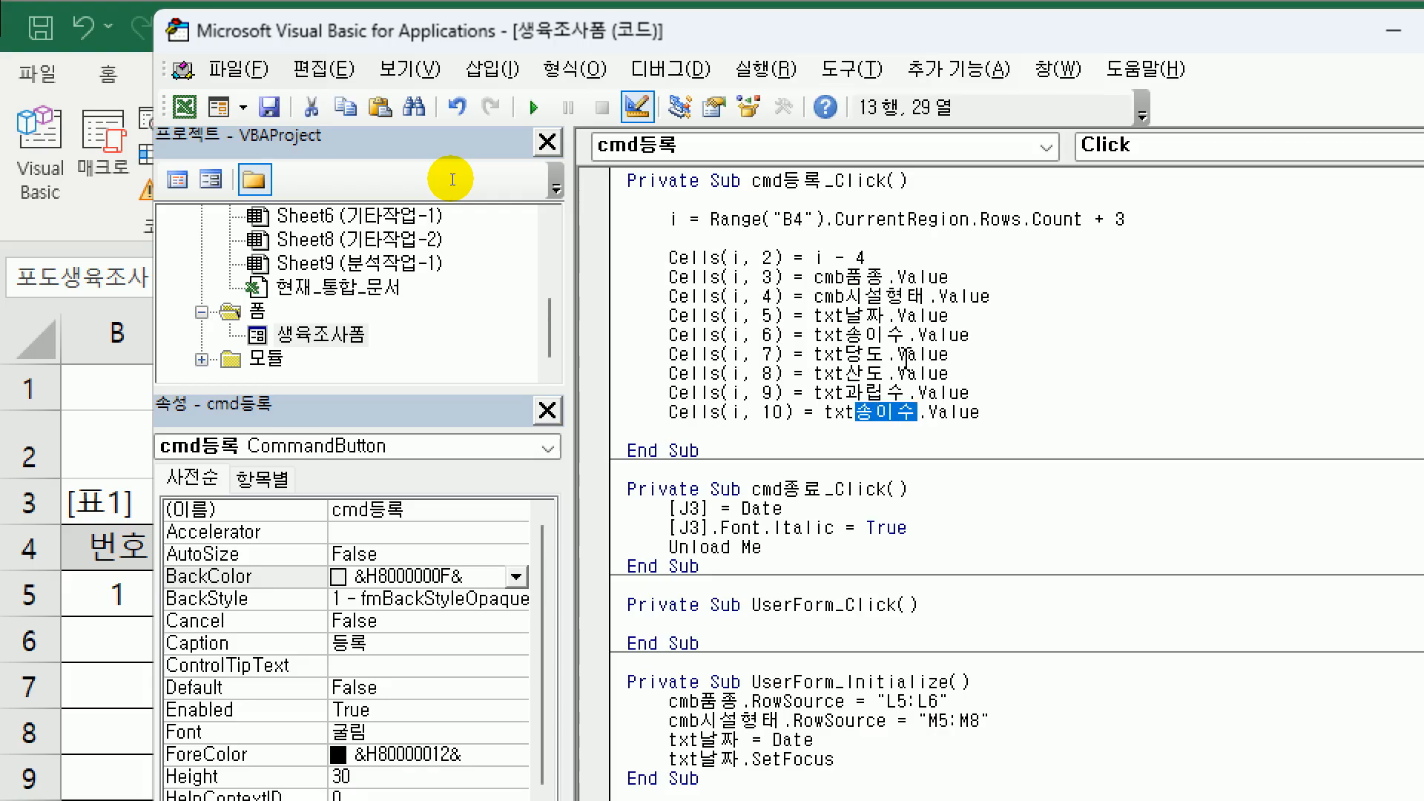
type("작성자")
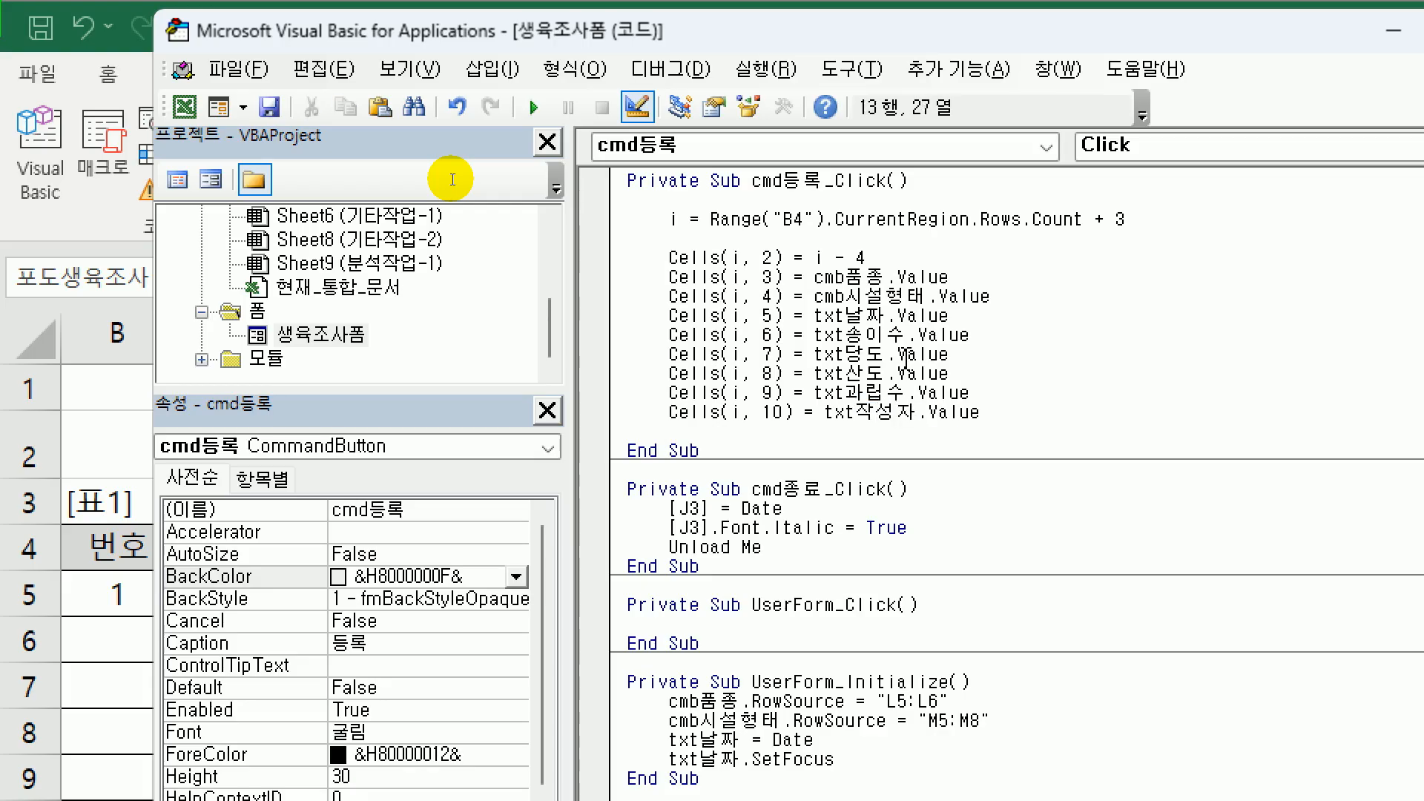
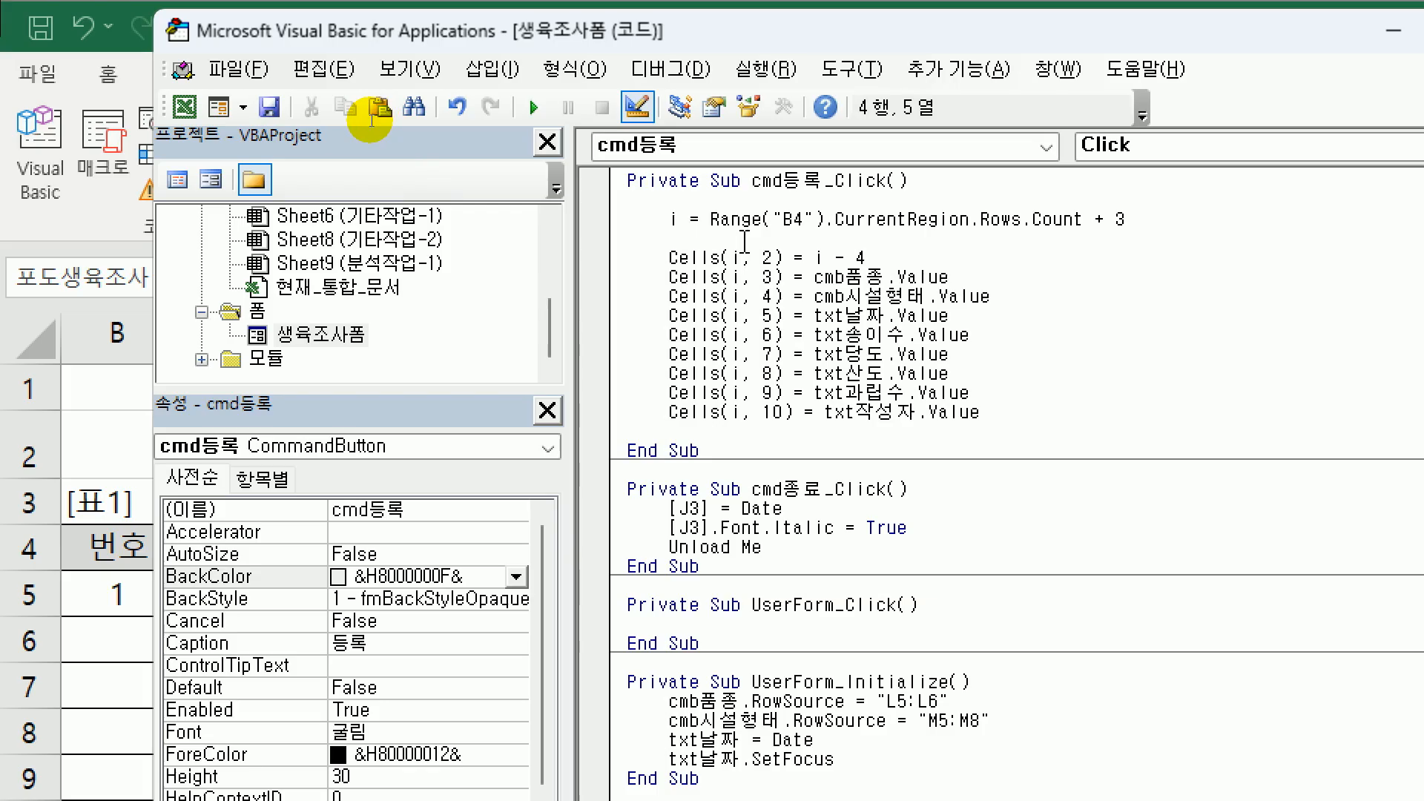
- Insert the condition If txt작성자 = "" Then above the Cells assignments in cmd등록_Click and start a line beneath it
key("Return")
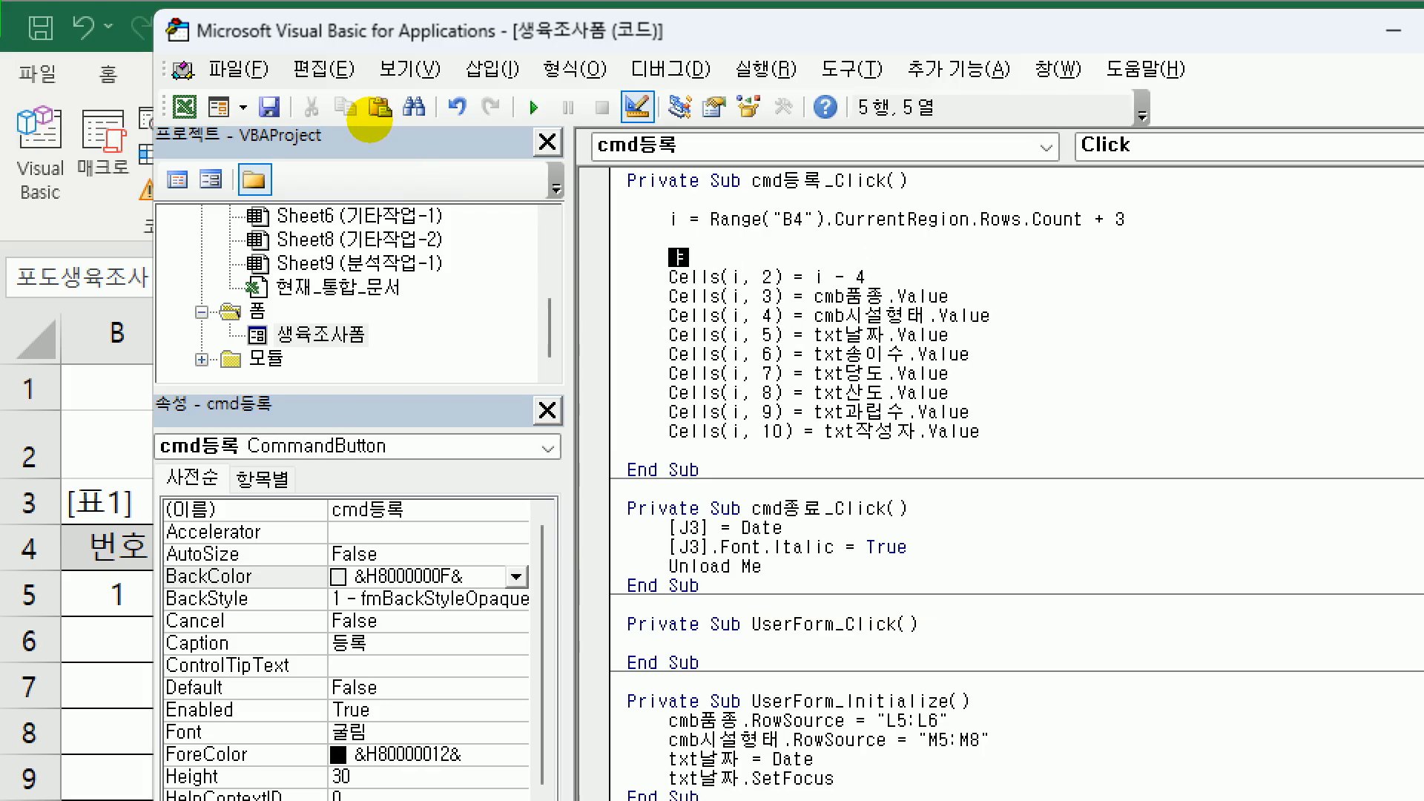
type("if txt")
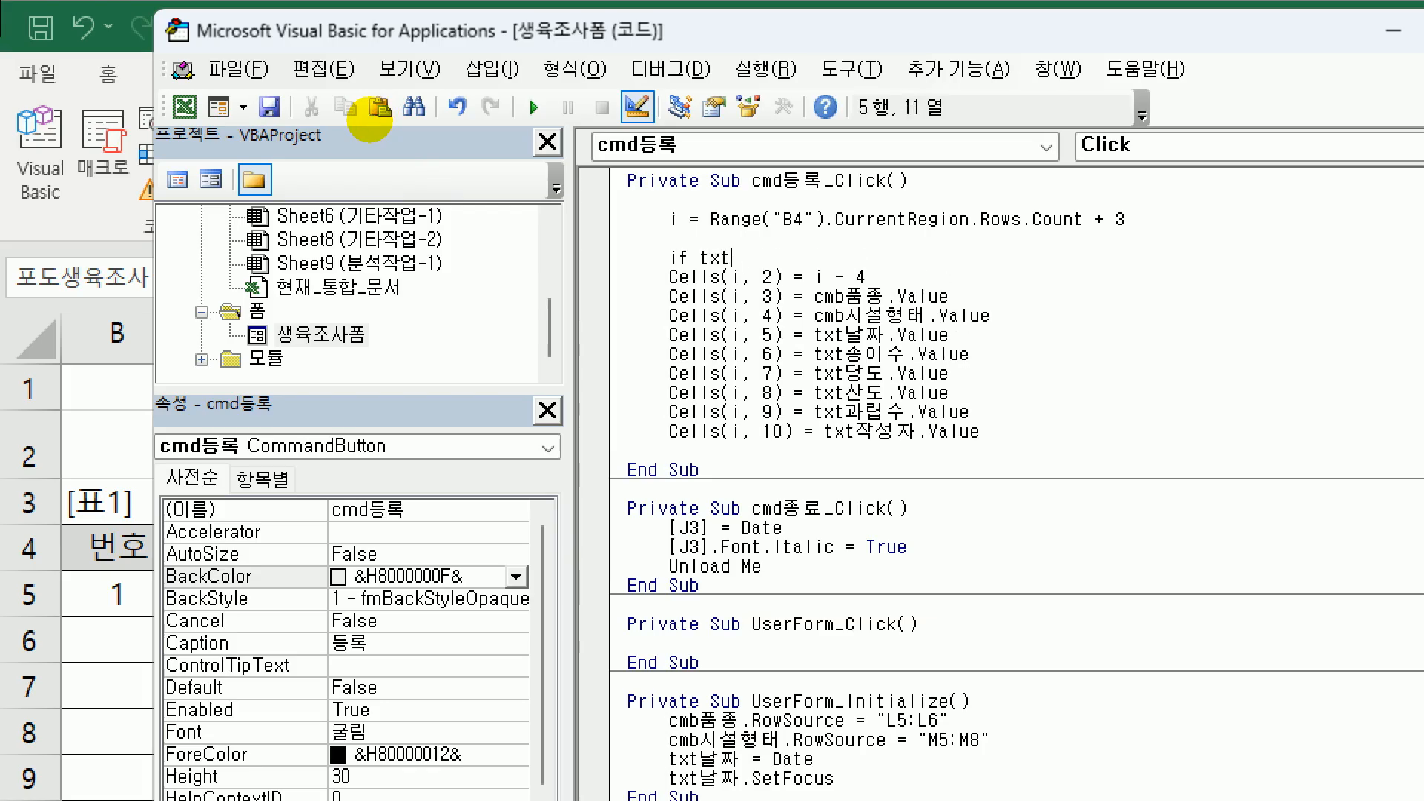
type("작성자 = \"\" ㅅ")
key("BackSpace")
key("Hangul")
type("then")
key("Return")
- Fill the If branch with MsgBox "작성자를 입력하세요" and txt작성자.SetFocus, and start an outdented line beneath it
type("ms")
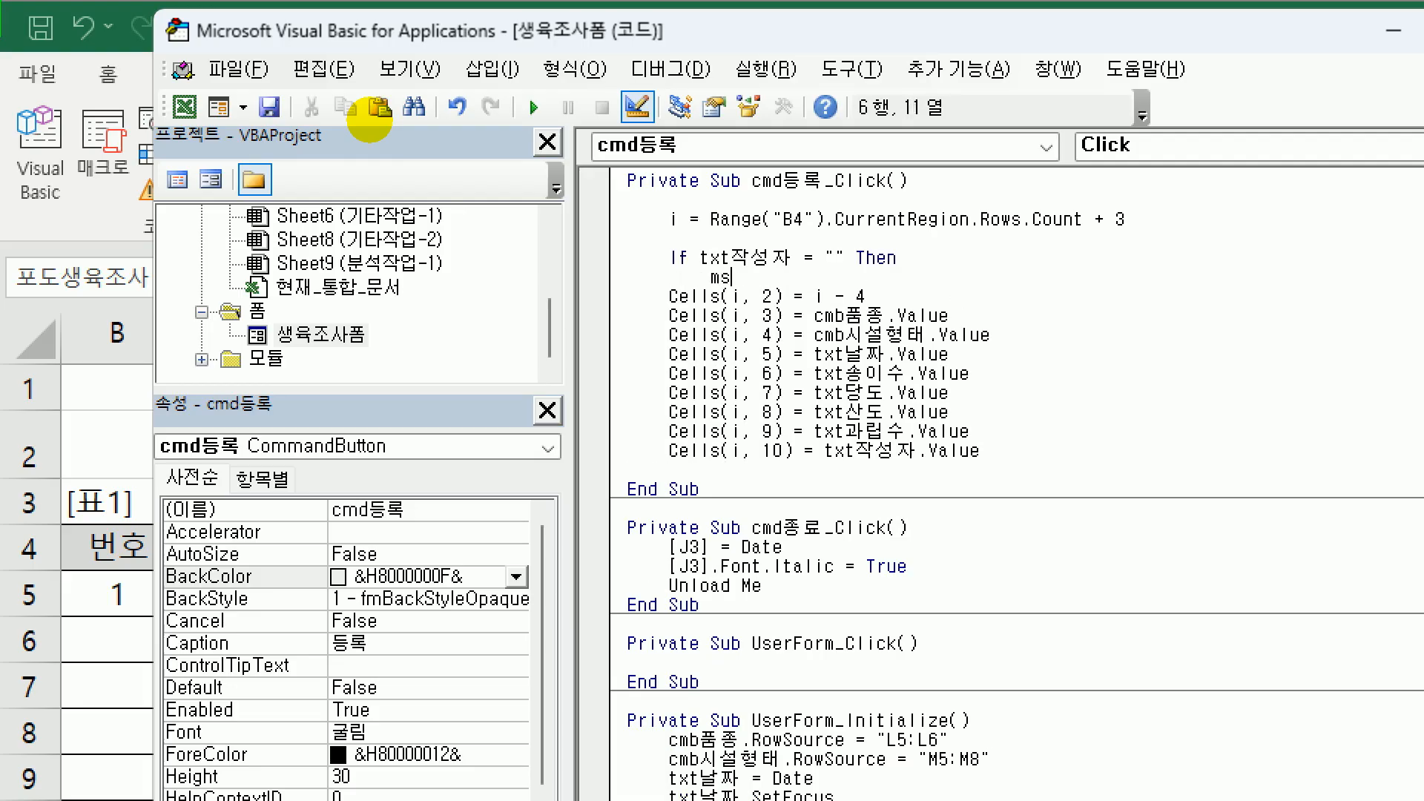
type("gbox \"")
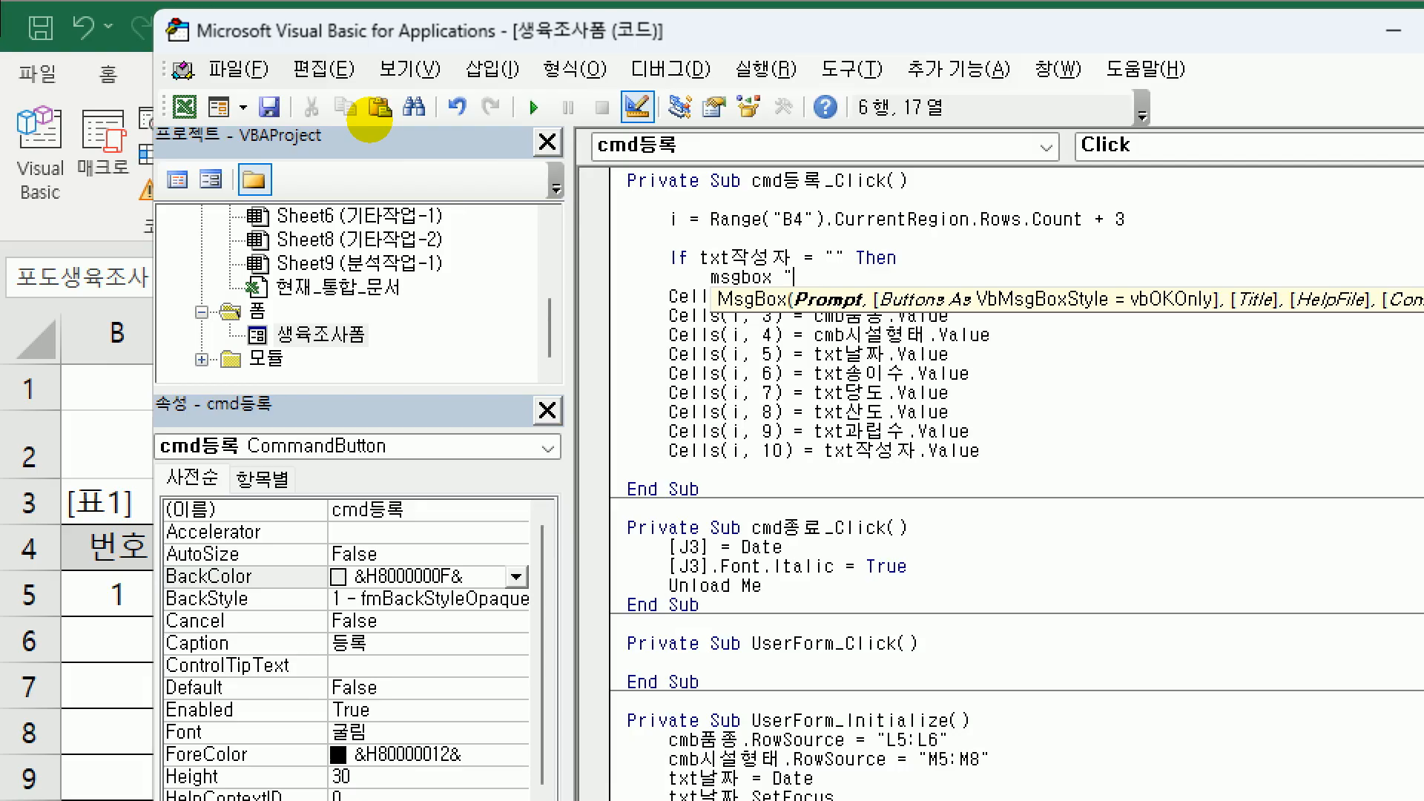
type("작성자를 입ㄹ")
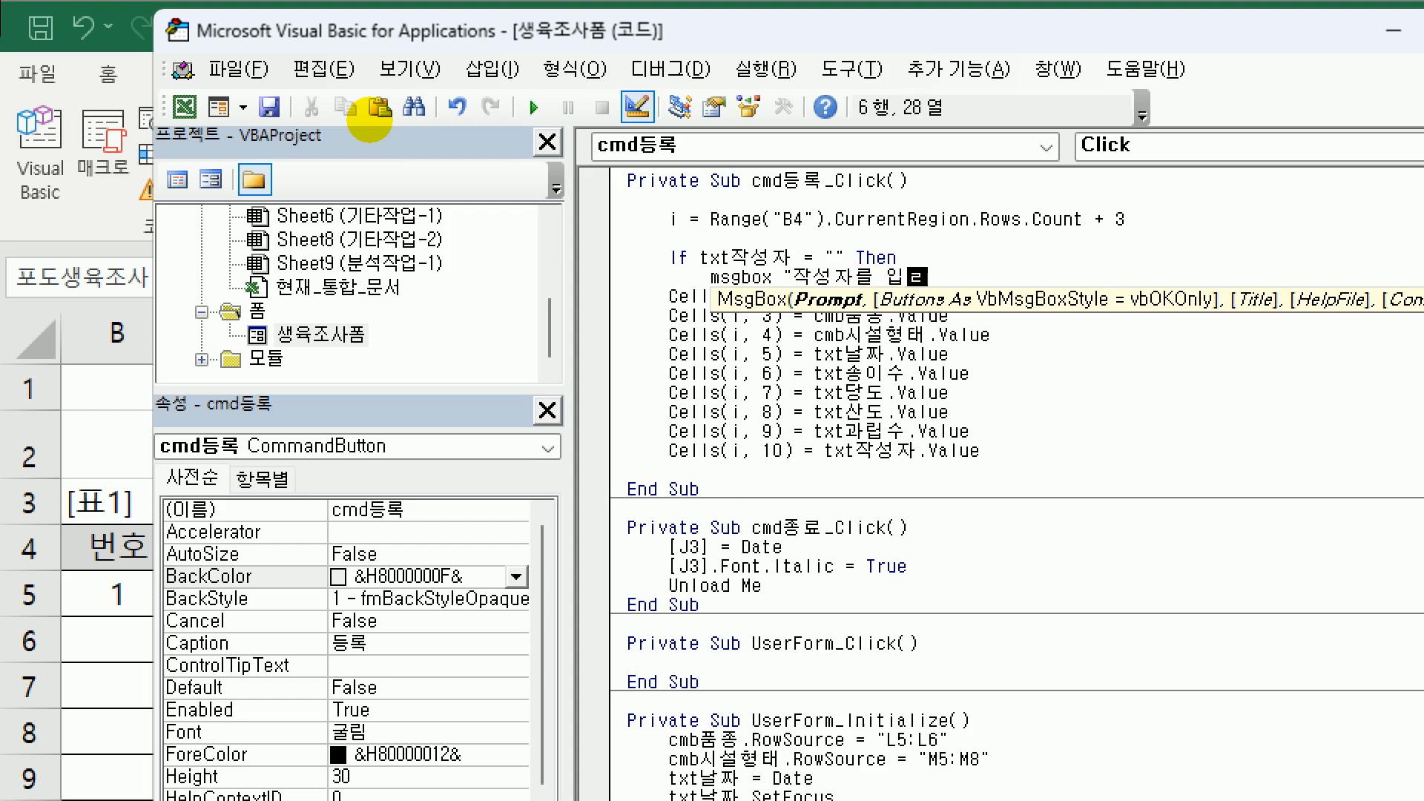
type("력하세요\"")
key("Return")
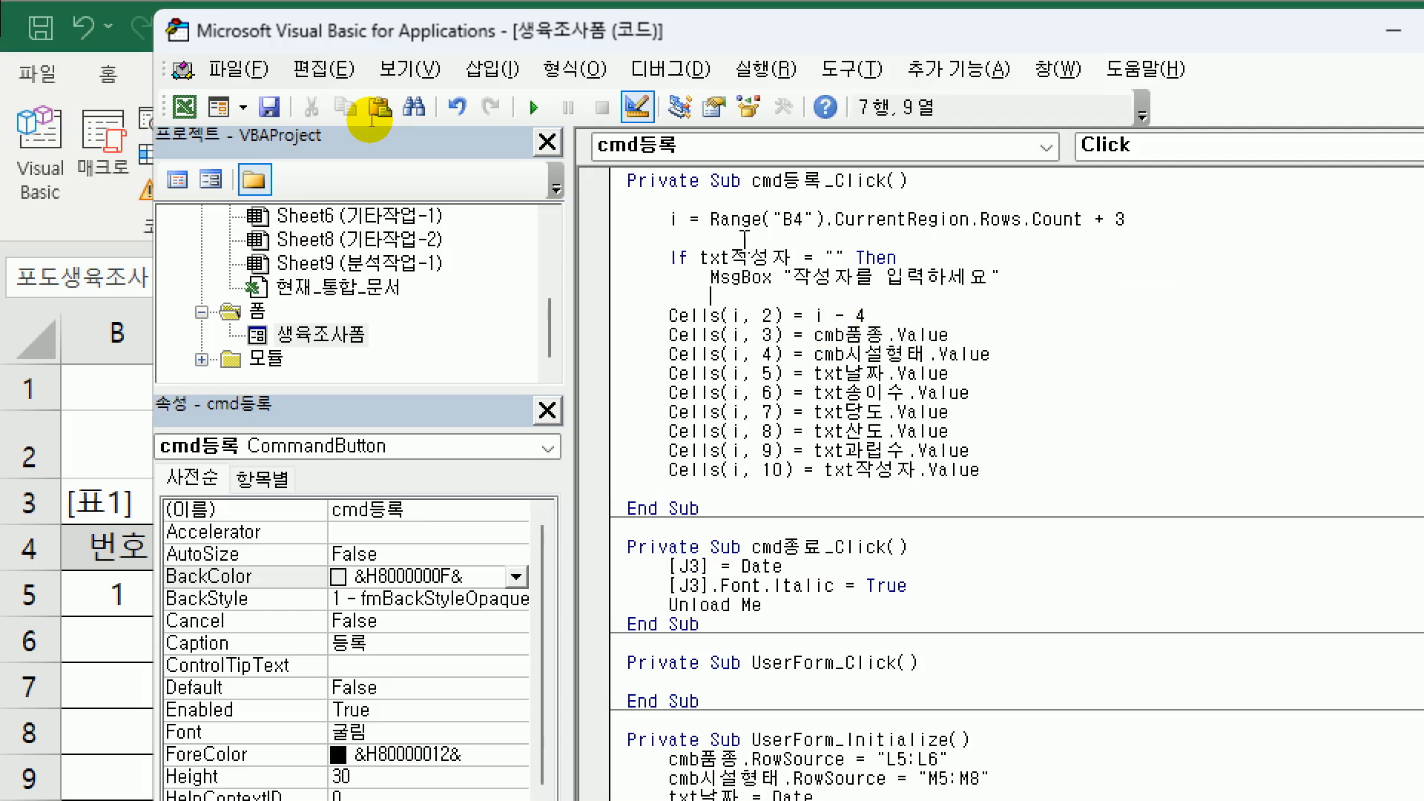
type("txt작성자.set")
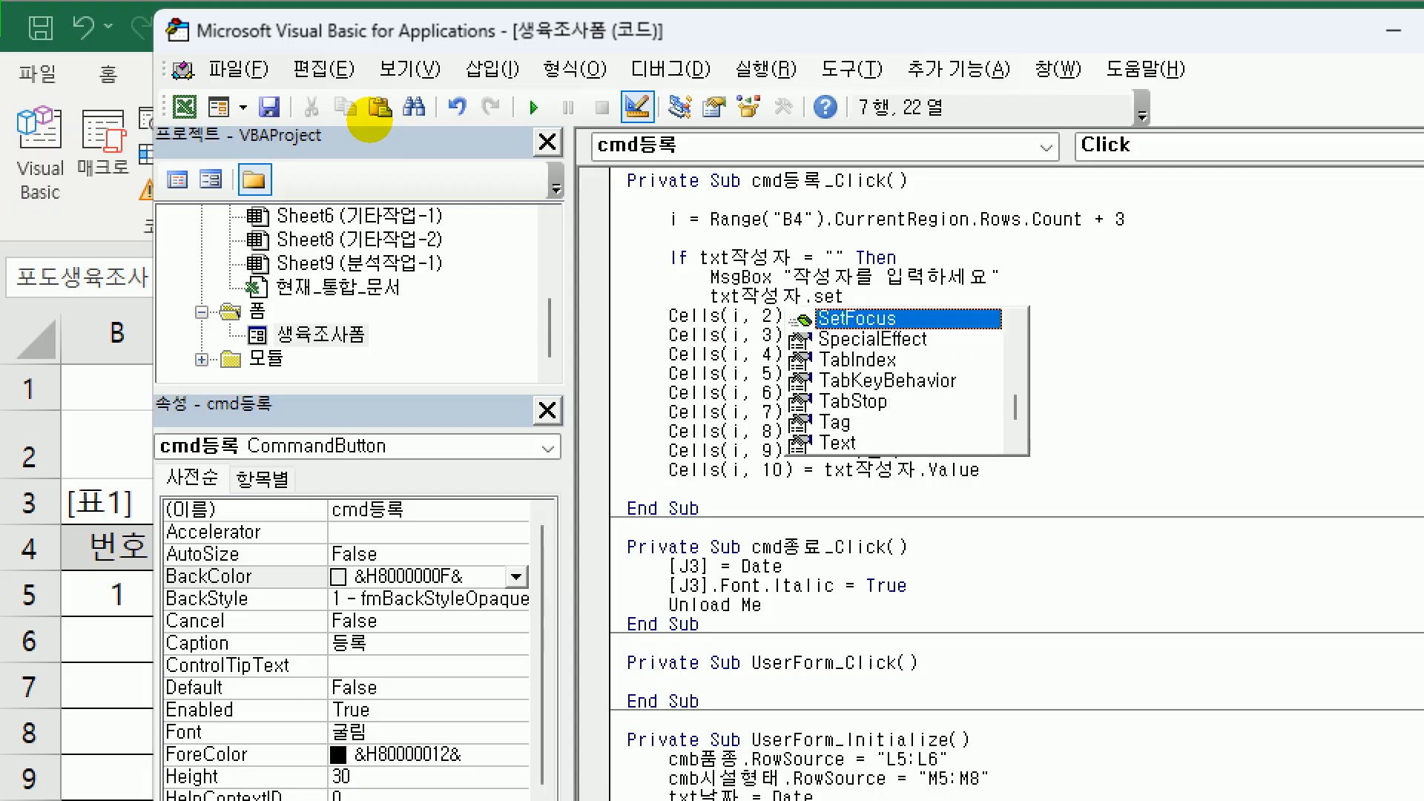
key("Return")
key("BackSpace")
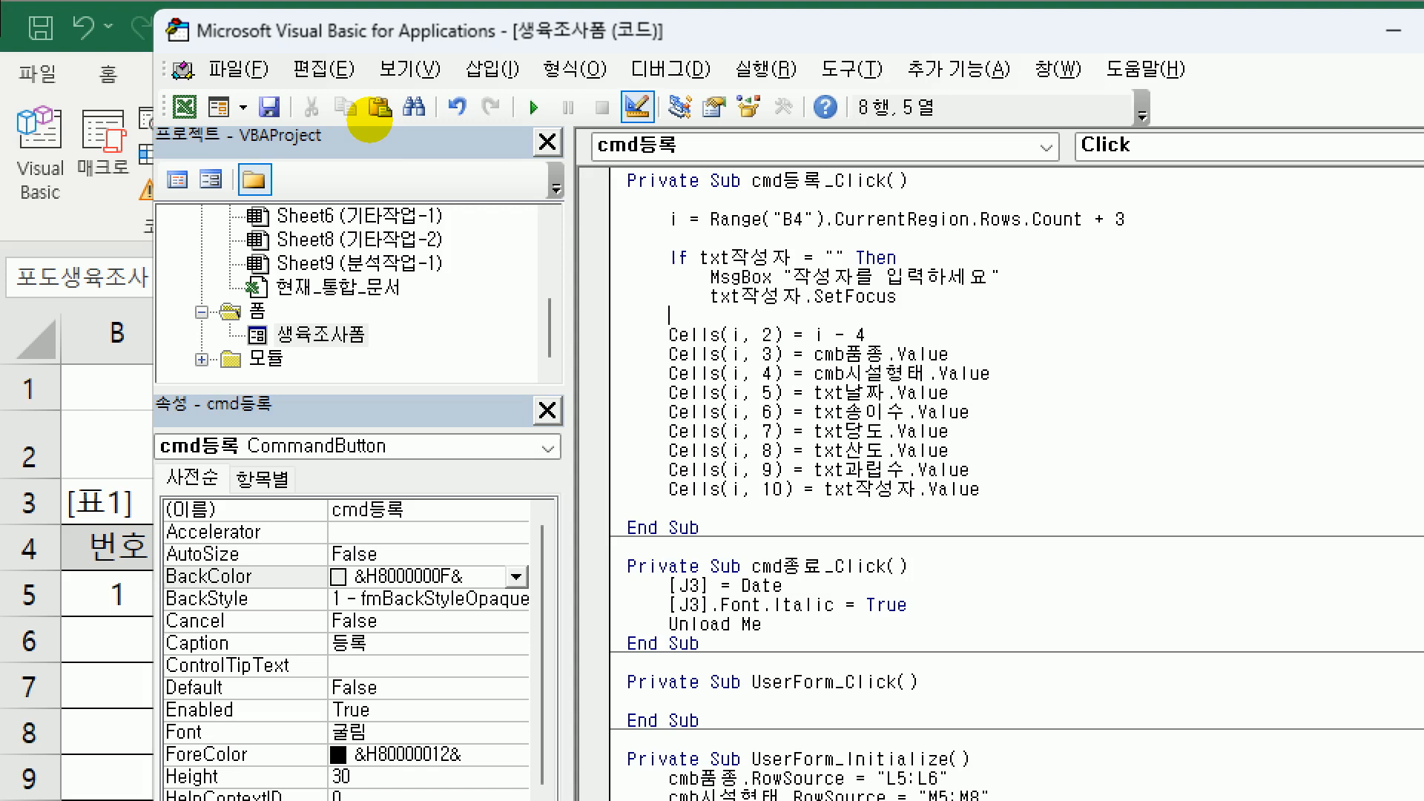
key("Up")
key("Up")
key("shift+Down")
key("shift+Down")
key("shift+End")
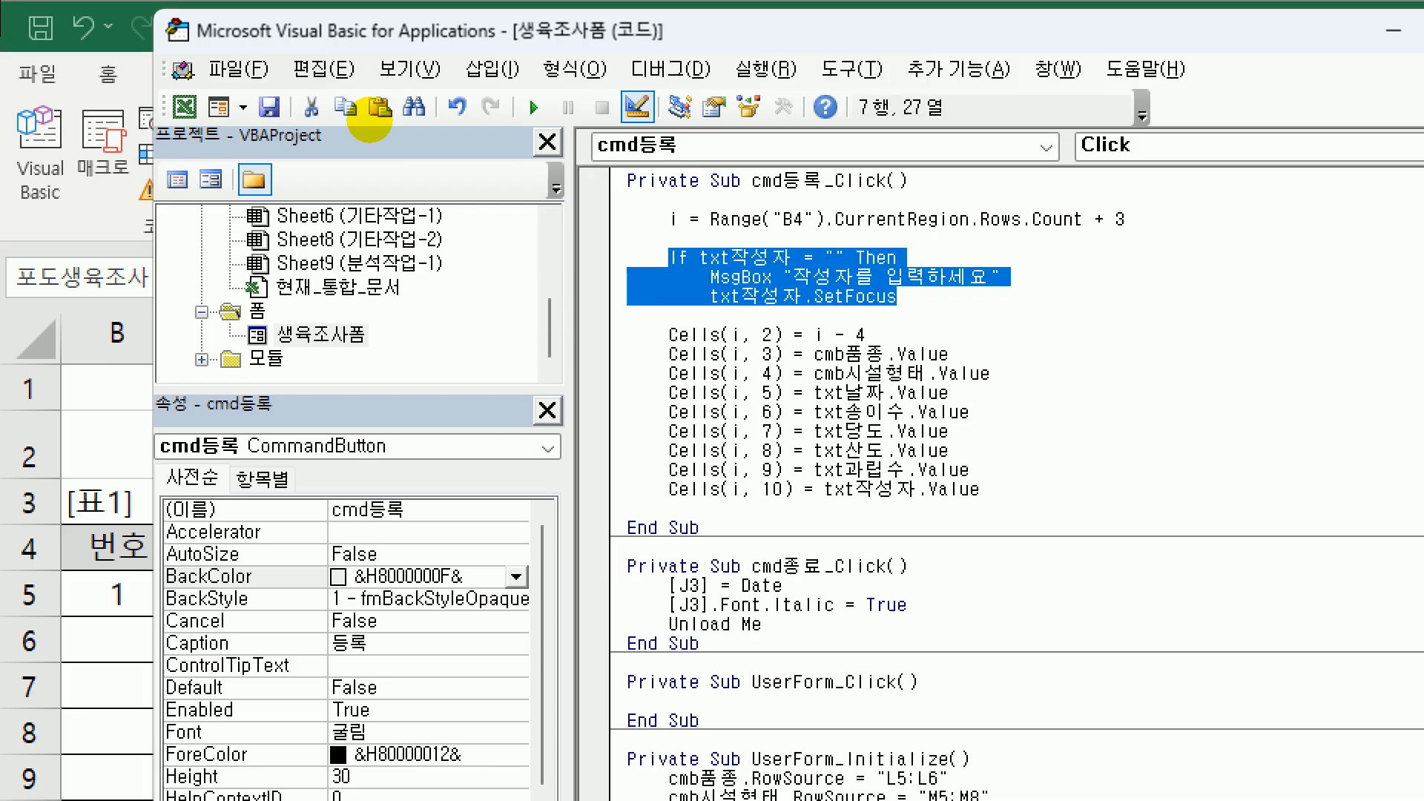
key("Down")
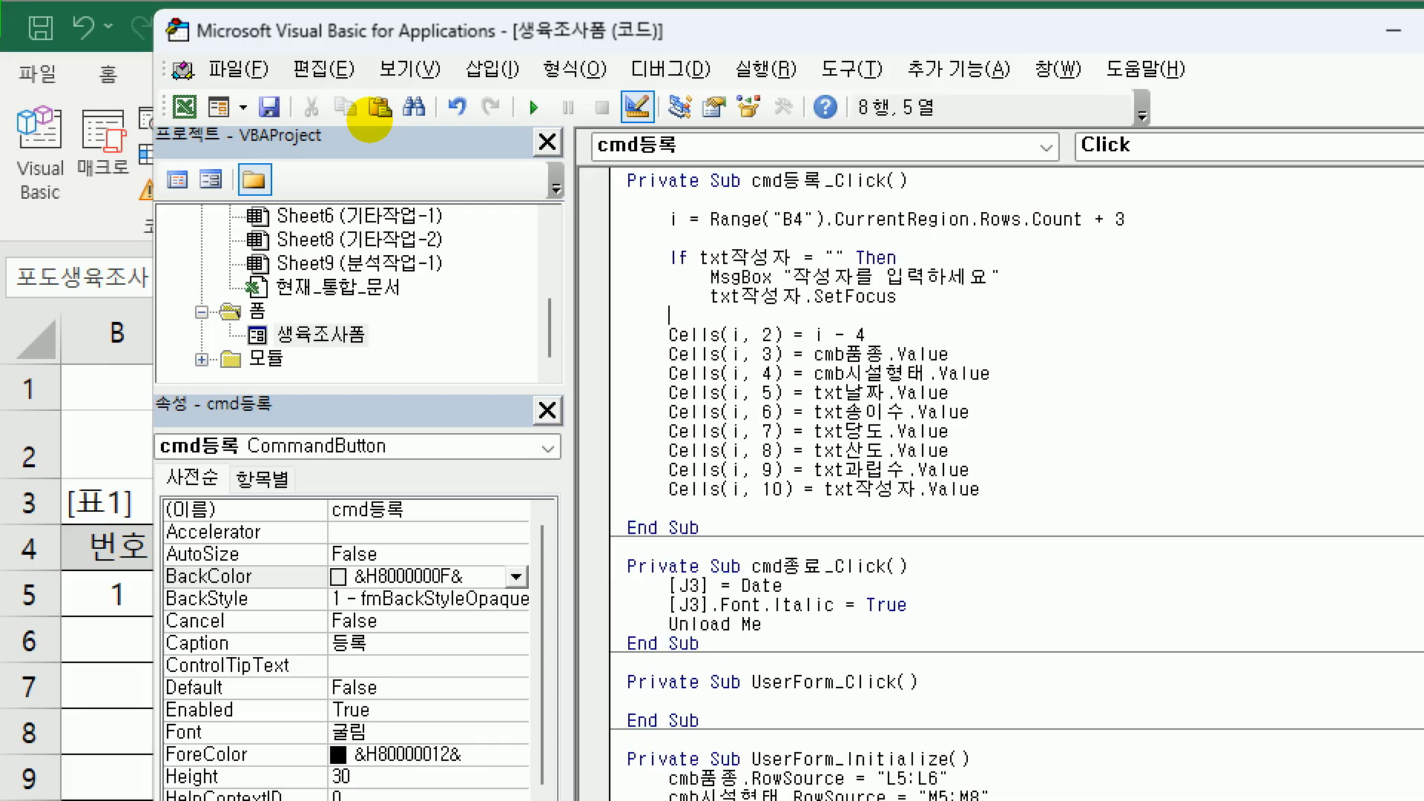
- Add Else above the Cells assignments in cmd등록_Click and End If beneath the Cells(i, 10) line
type("else")
key("Down")
key("Down")
key("Down")
key("Down")
key("Down")
key("Down")
key("Down")
key("Down")
key("Down")
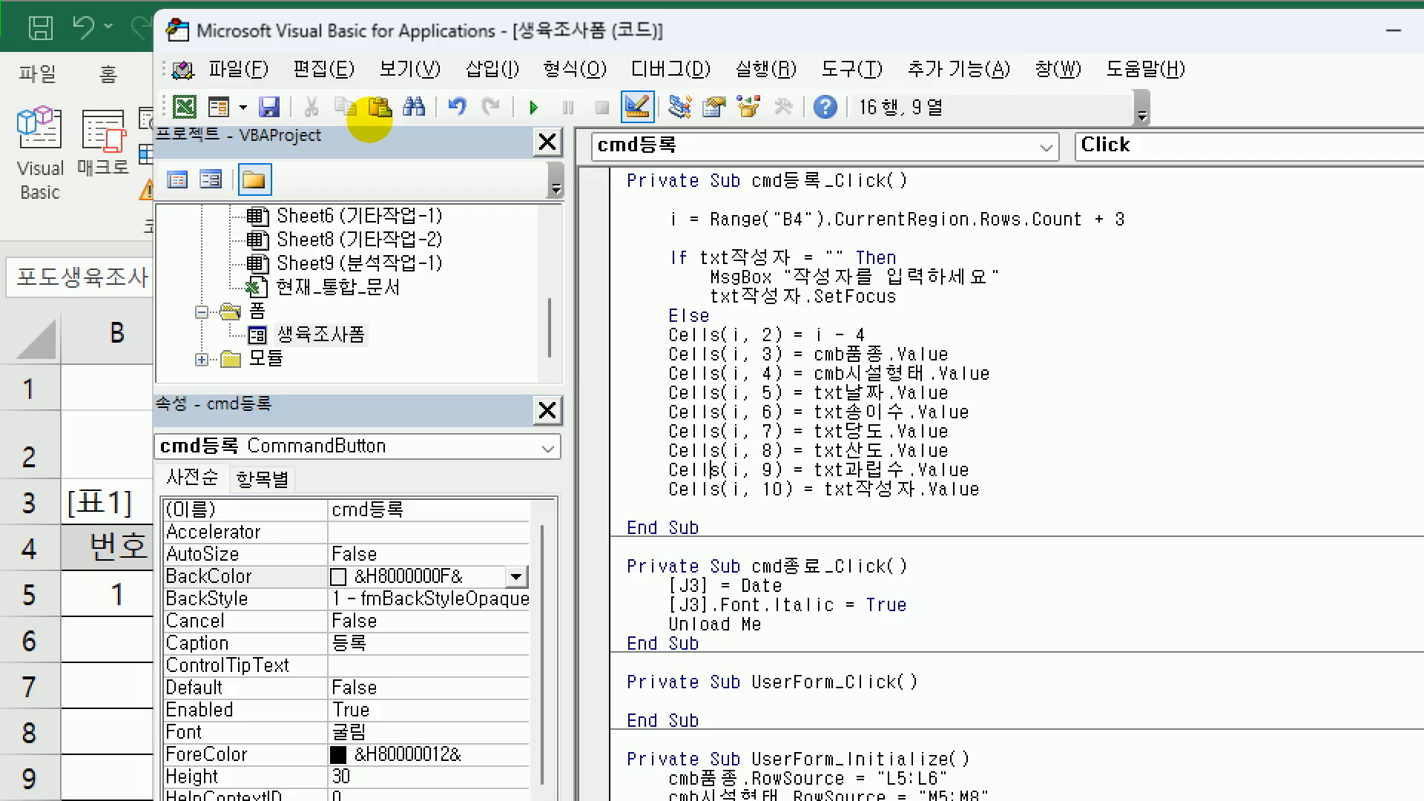
key("Down")
type("end if")
- Indent the nine Cells(i, 2) to Cells(i, 10) assignments one level inside the Else branch
left_click(659, 333)
left_click(669, 335)
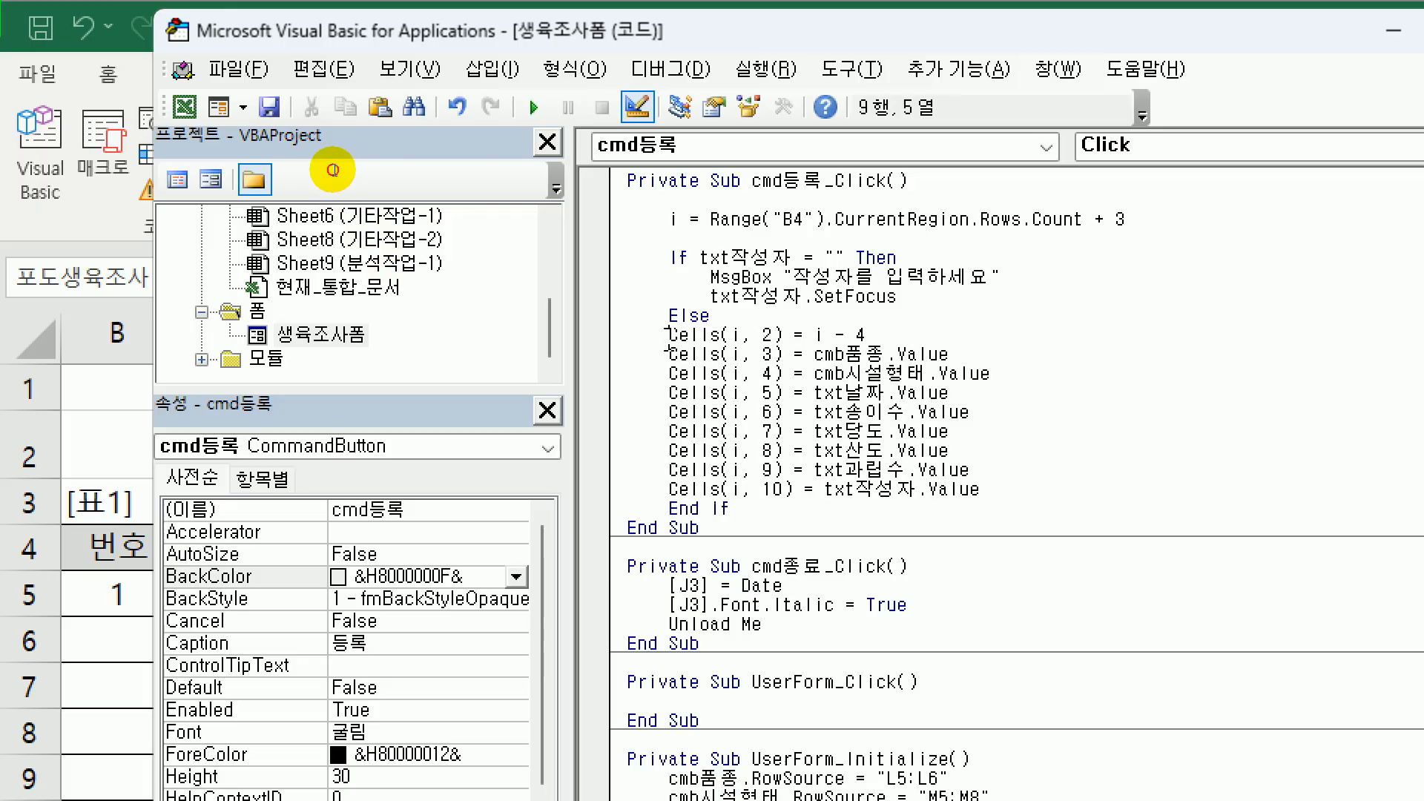
left_click_drag(668, 335, 1043, 489)
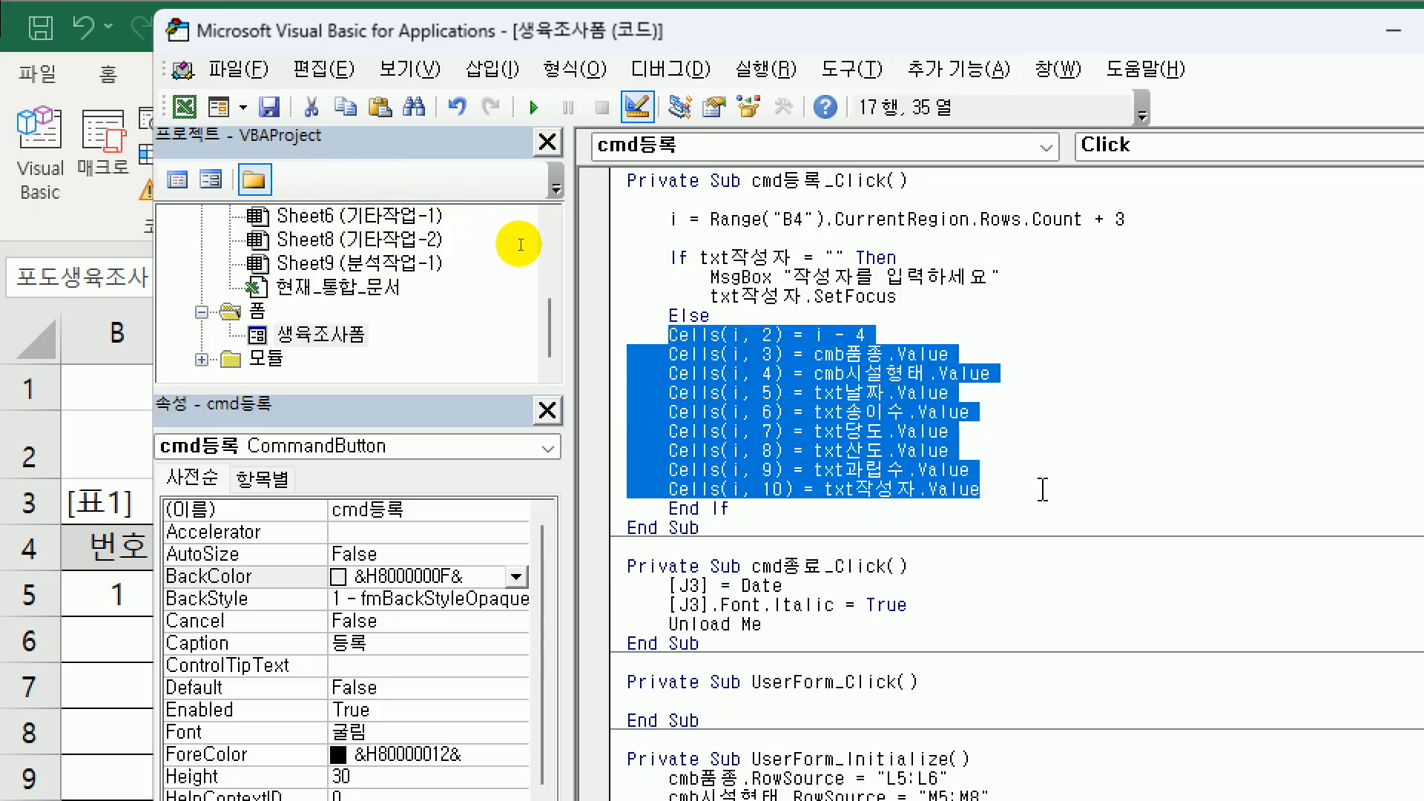
key("Tab")
left_click(771, 511)
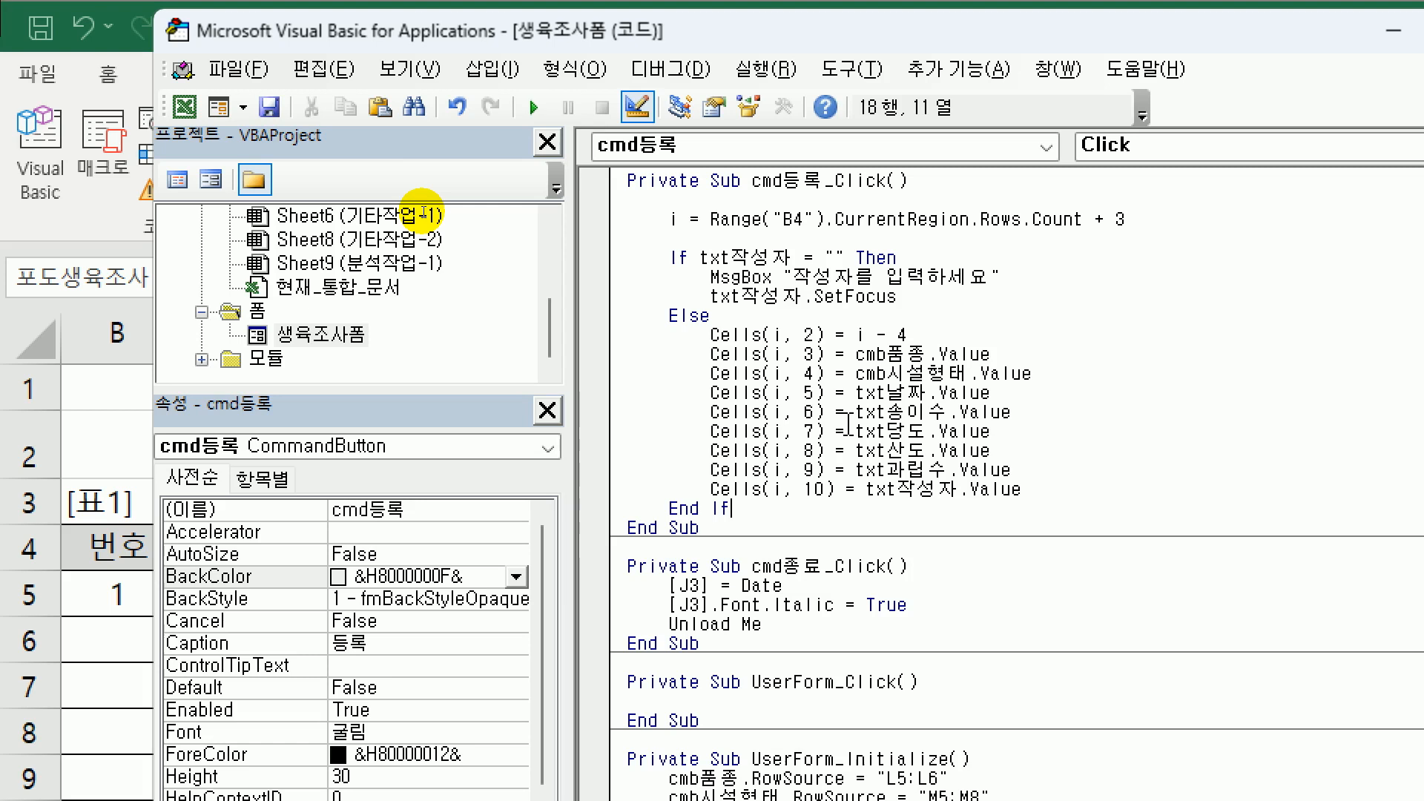
- Review the cmd등록_Click code, checking the empty 작성자 condition, the i - 4 numbering and the row calculation against the sheet
left_click_drag(691, 257, 823, 258)
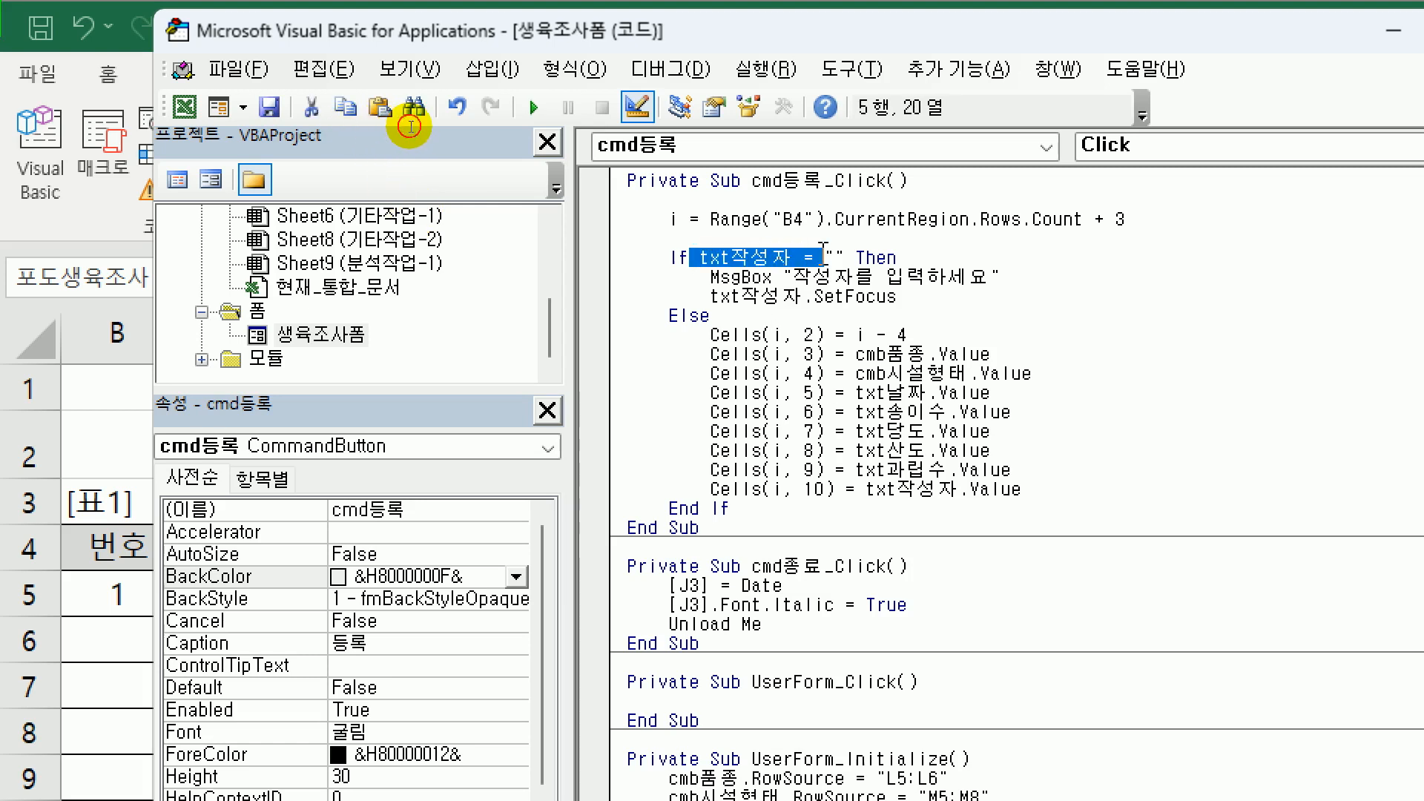
left_click(829, 282)
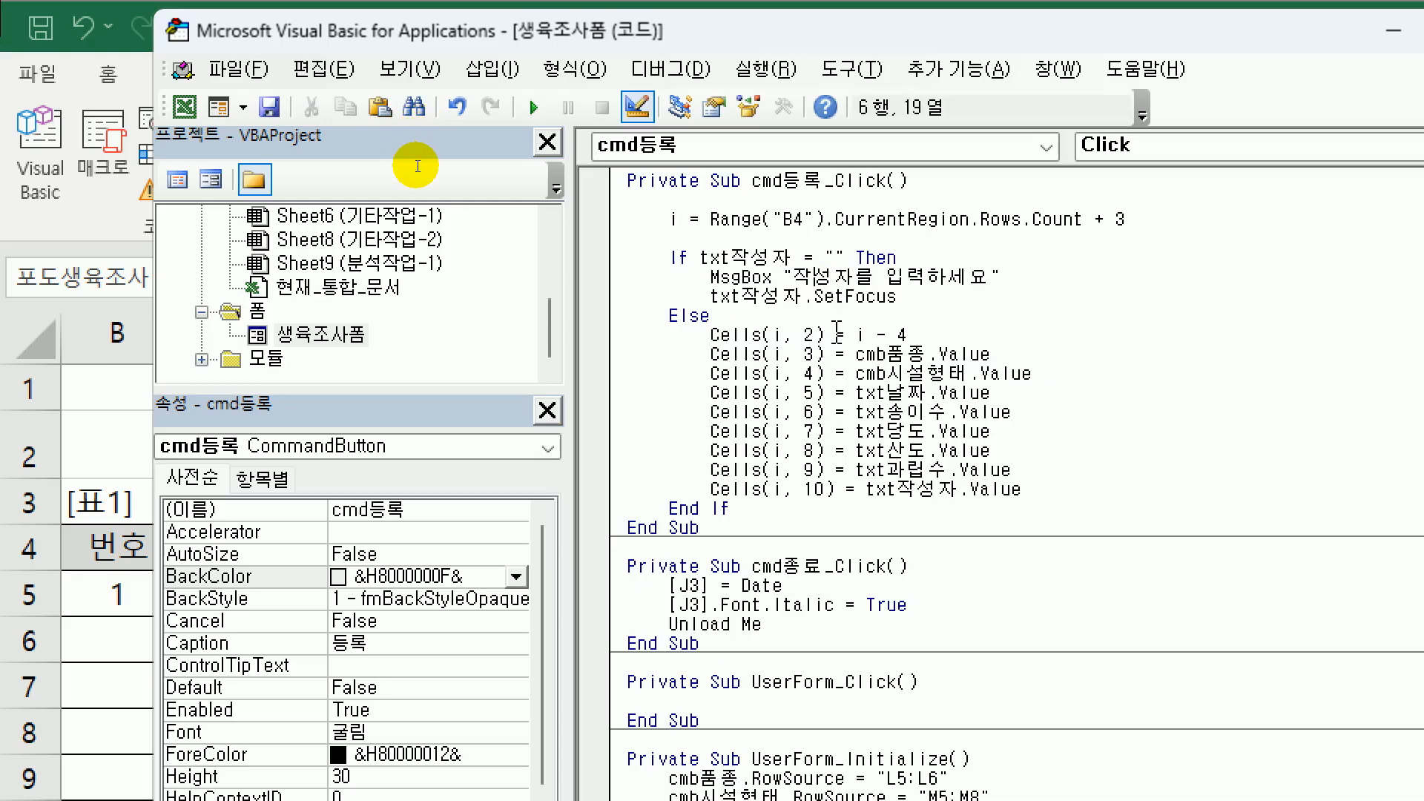
key("Down")
left_click(858, 335)
left_click_drag(858, 335, 929, 340)
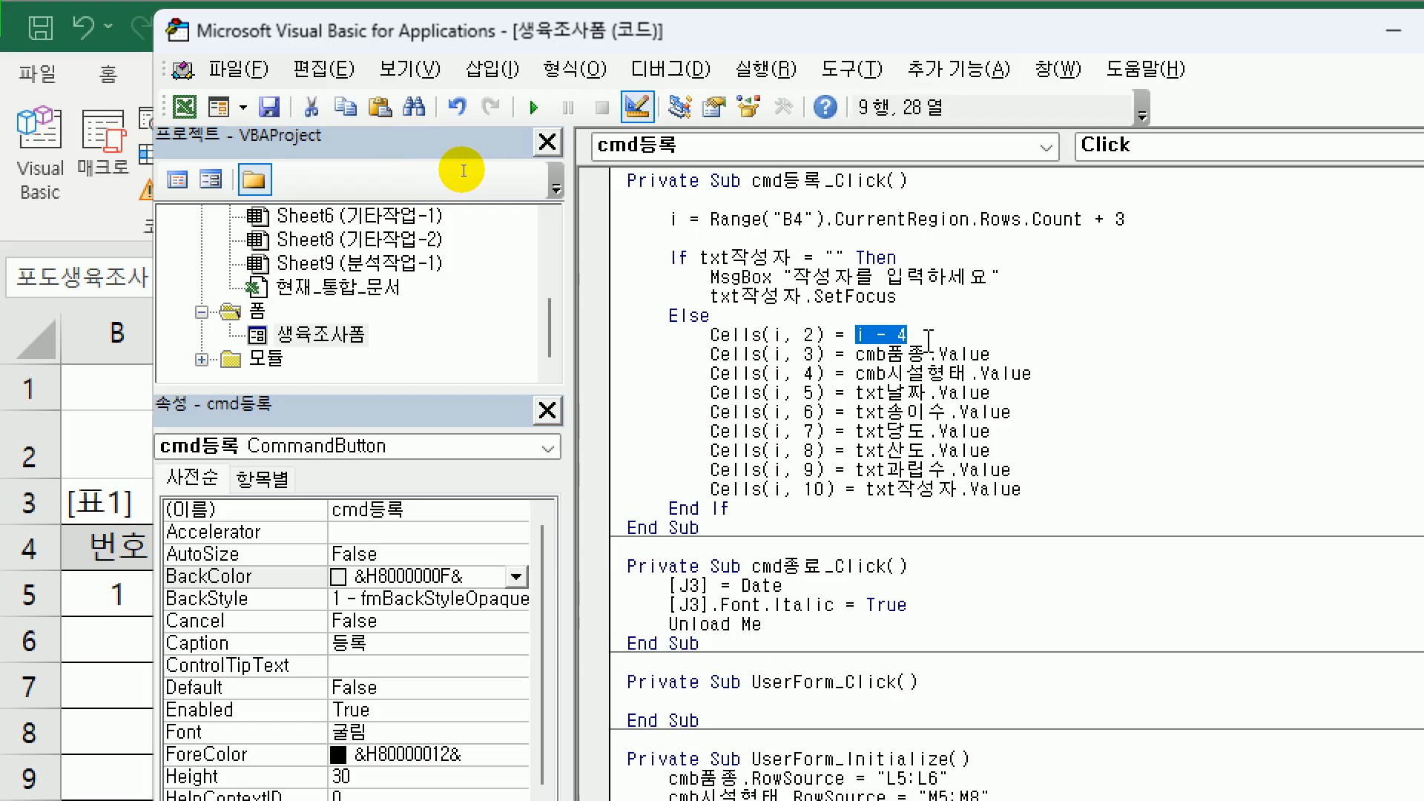
left_click_drag(658, 219, 1126, 220)
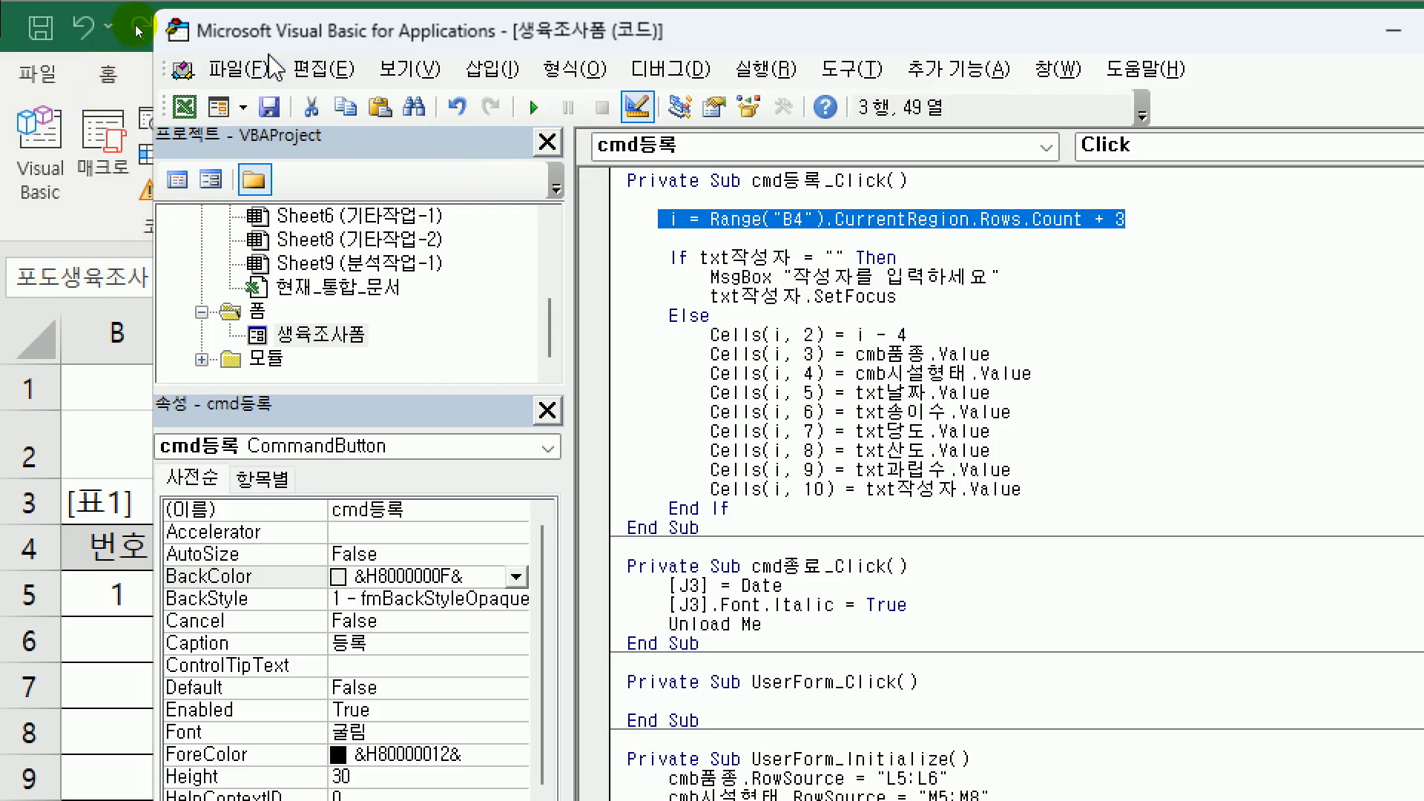
left_click_drag(293, 33, 391, 34)
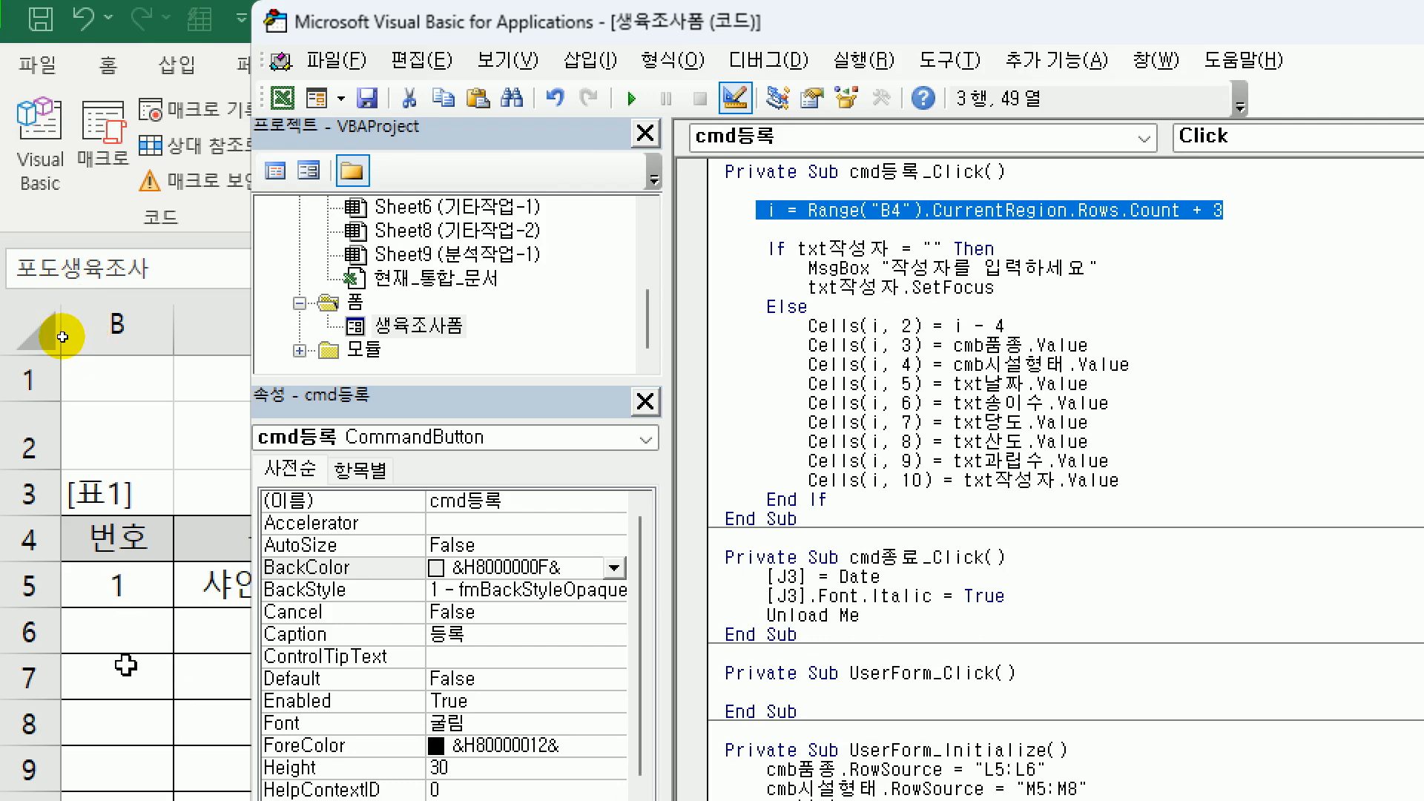
left_click_drag(568, 30, 456, 33)
left_click(921, 354)
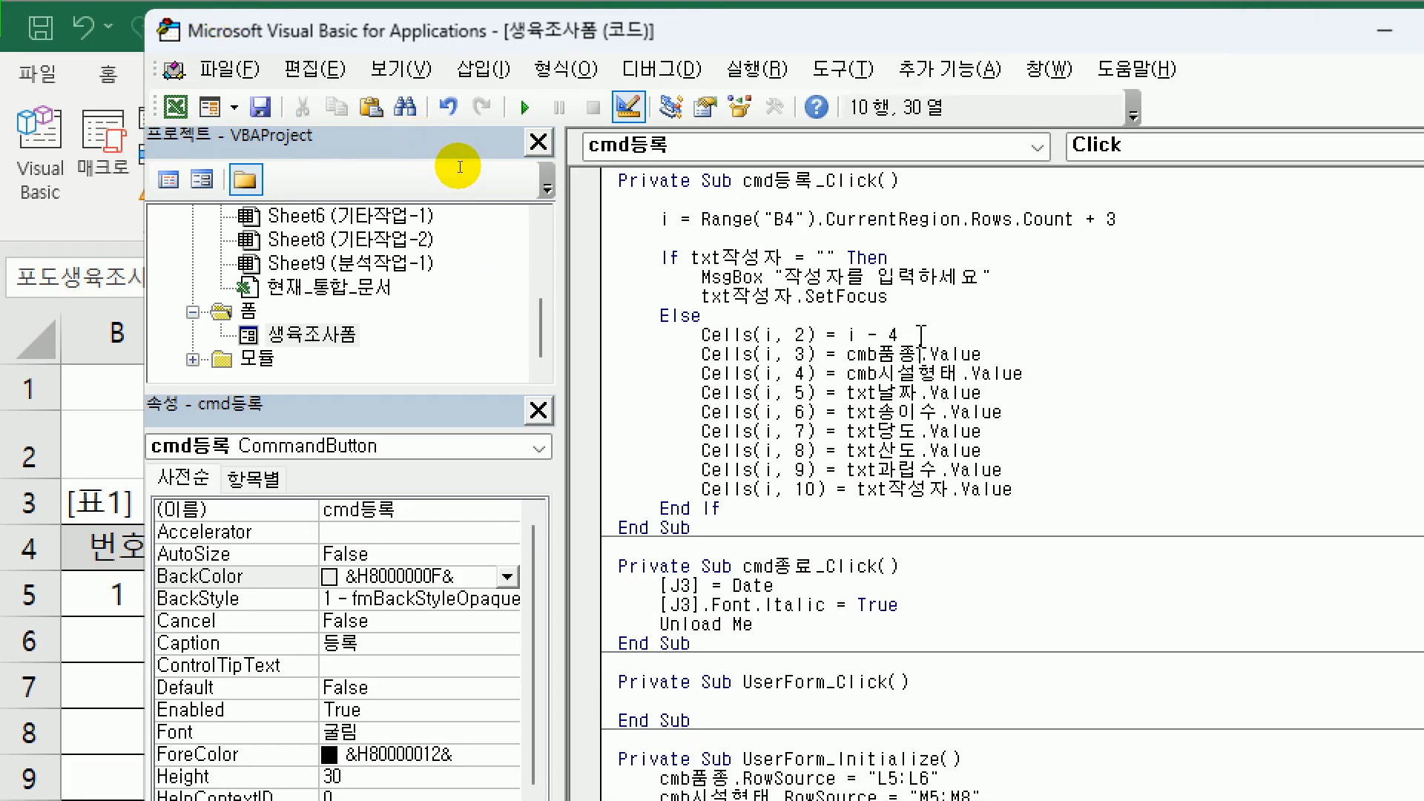
left_click(921, 336)
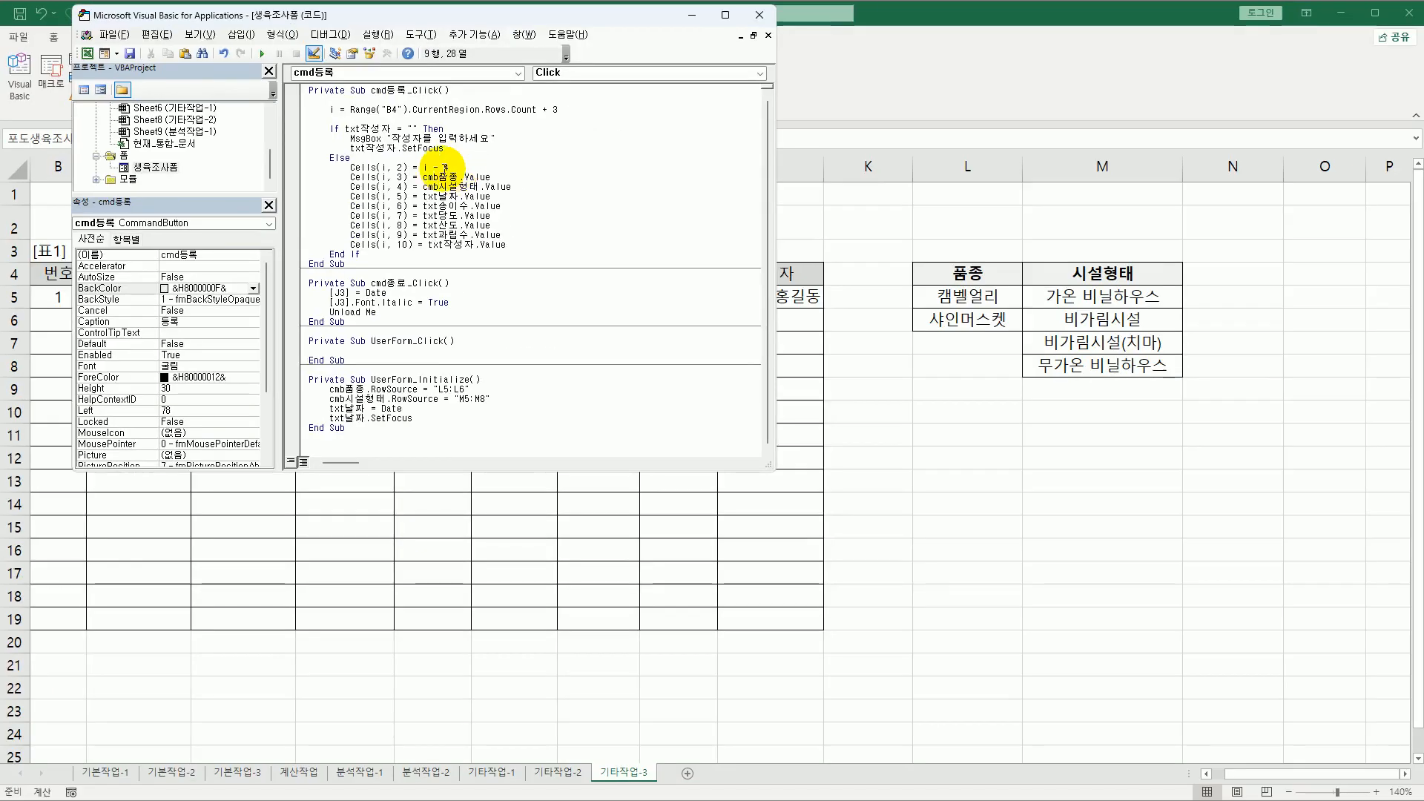
- Return from the code editor to 기타작업-3, turn off design mode and open the survey form with 포도생육조사등록
left_click(760, 15)
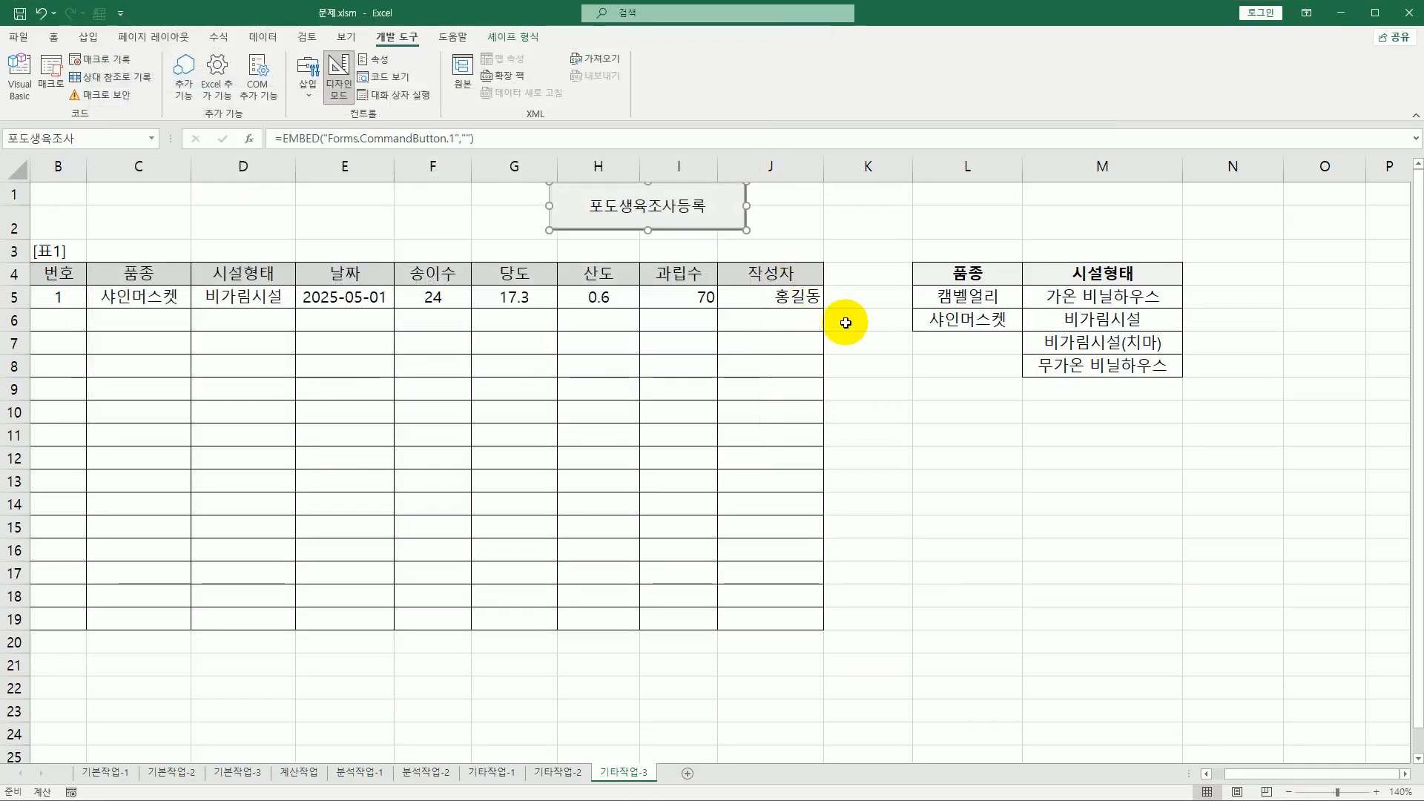
left_click(341, 88)
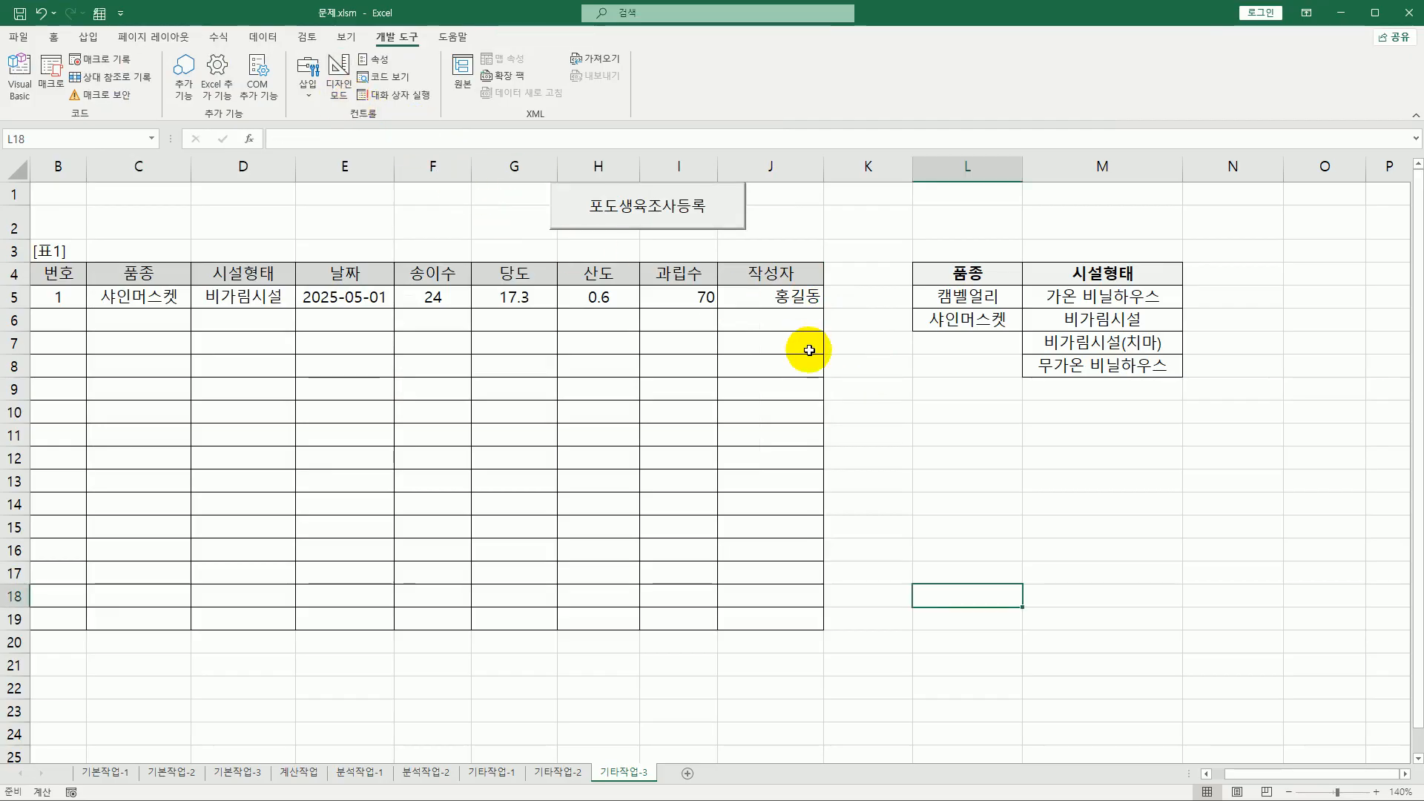
left_click(902, 391)
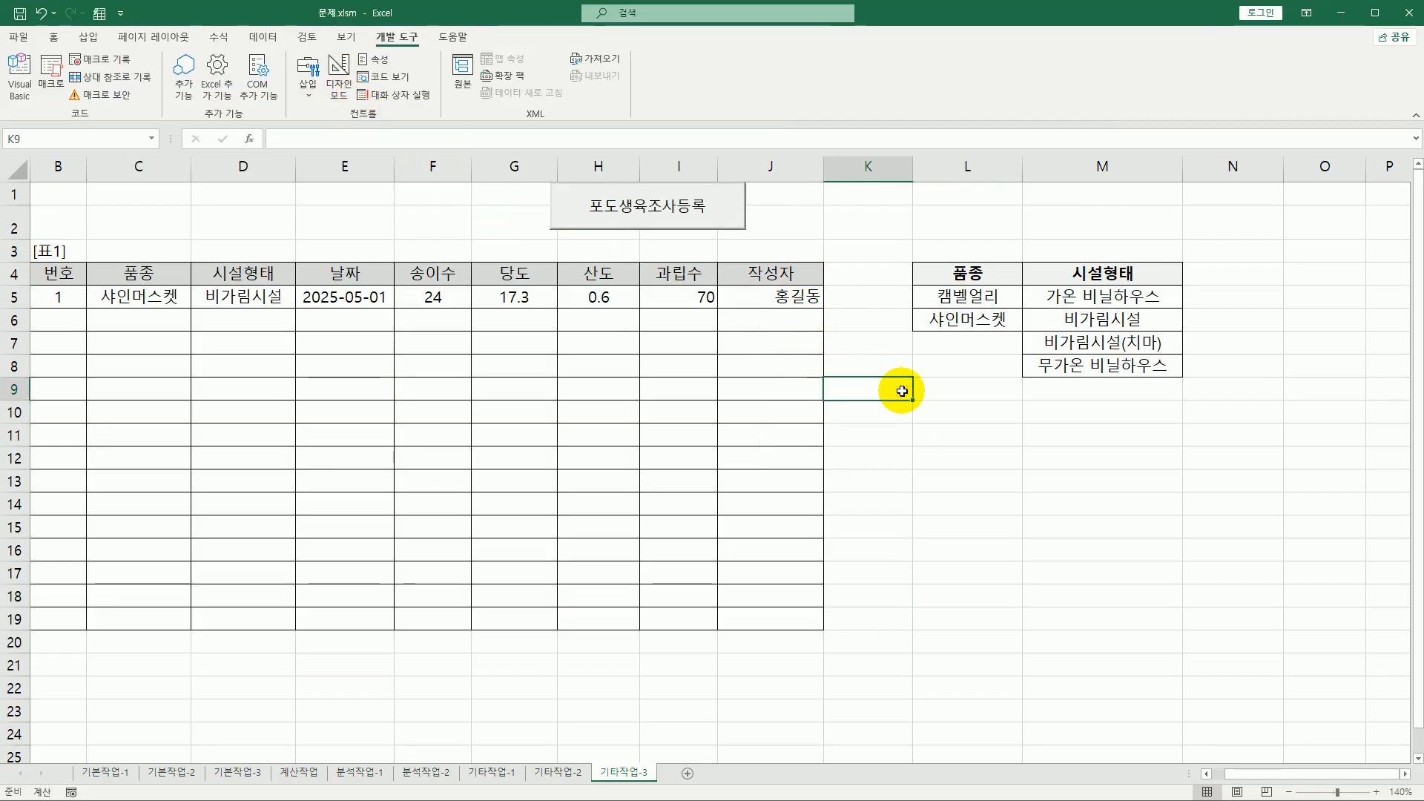
left_click(656, 222)
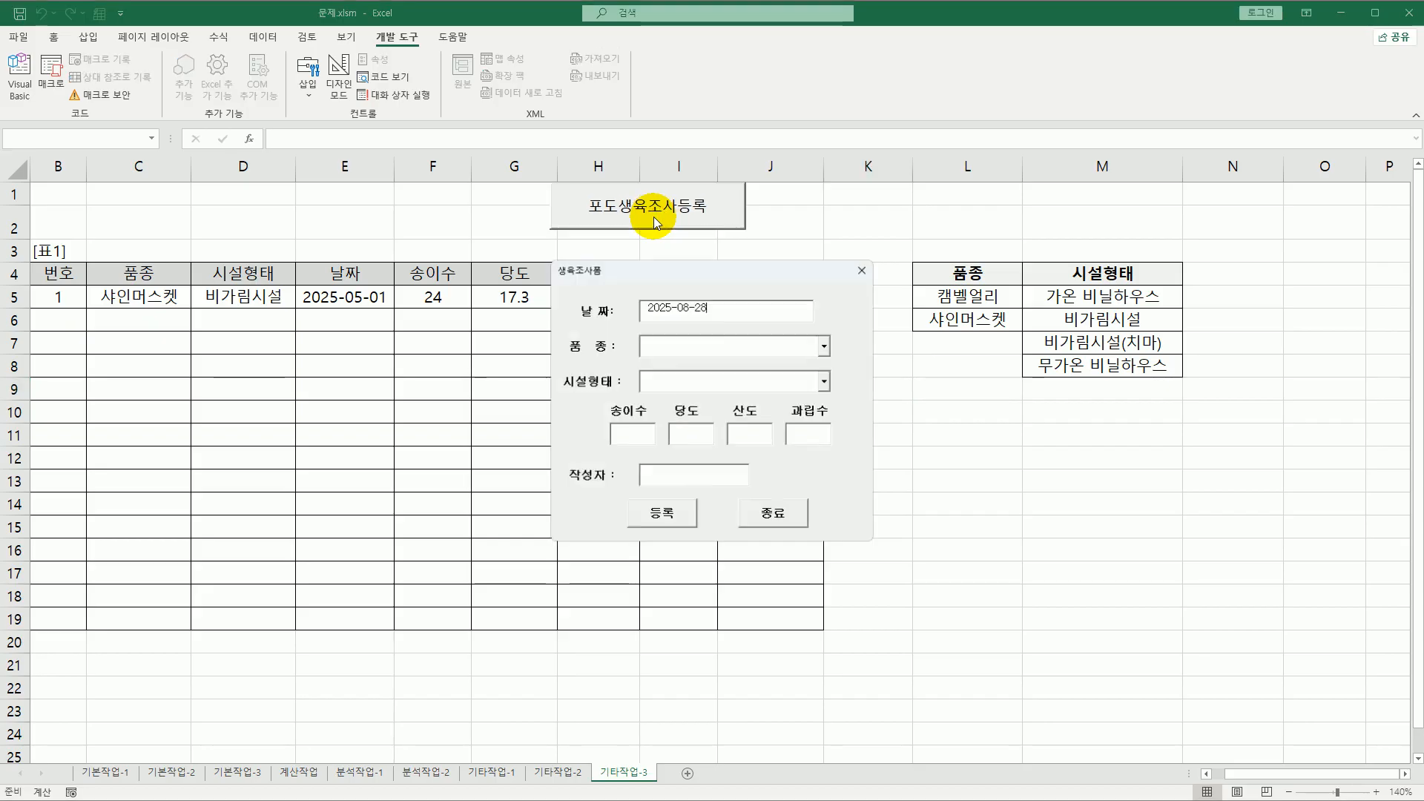
left_click_drag(678, 267, 634, 280)
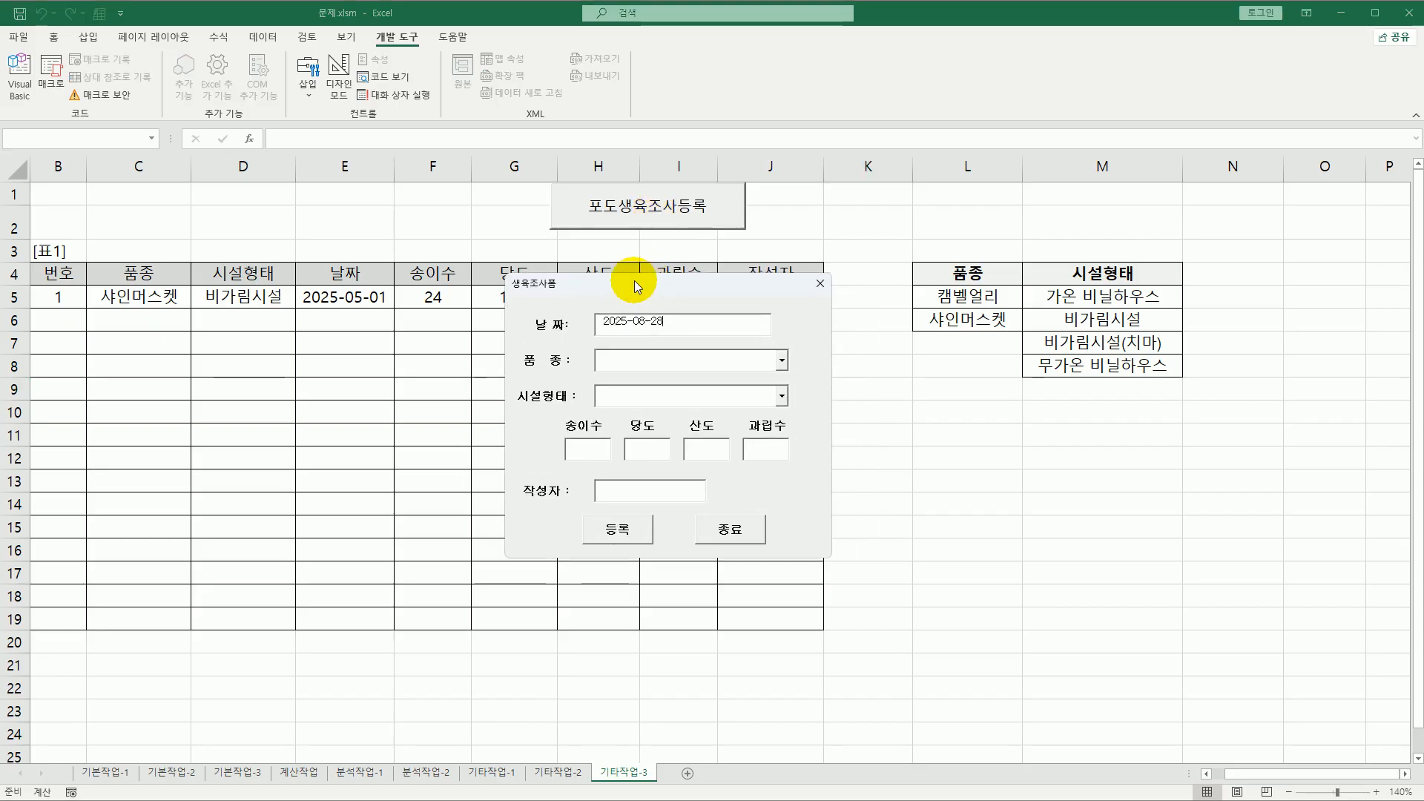
- Choose 캠벨얼리 as 품종 and 비가림시설 as 시설형태 in the survey form
left_click(782, 361)
left_click(770, 379)
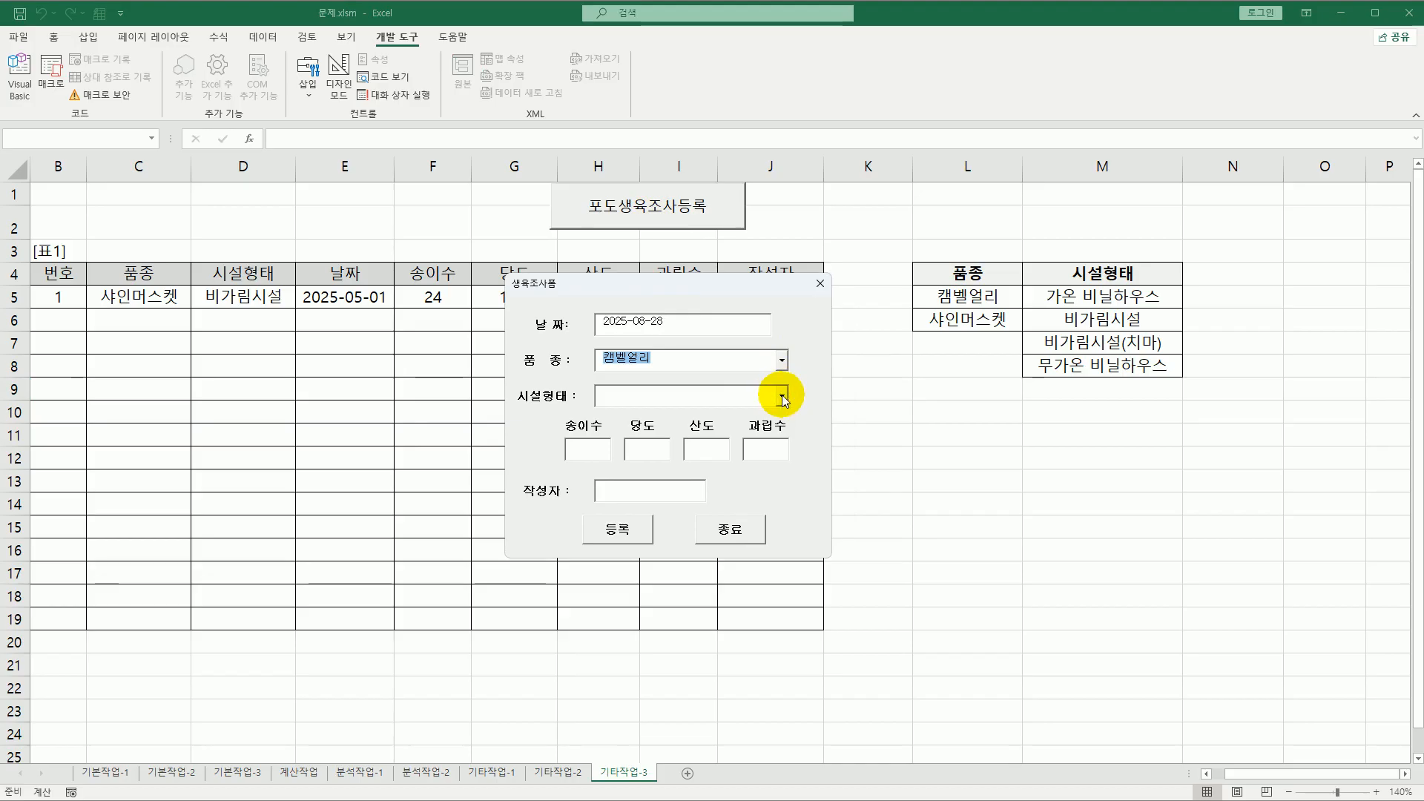
left_click(782, 396)
left_click(752, 429)
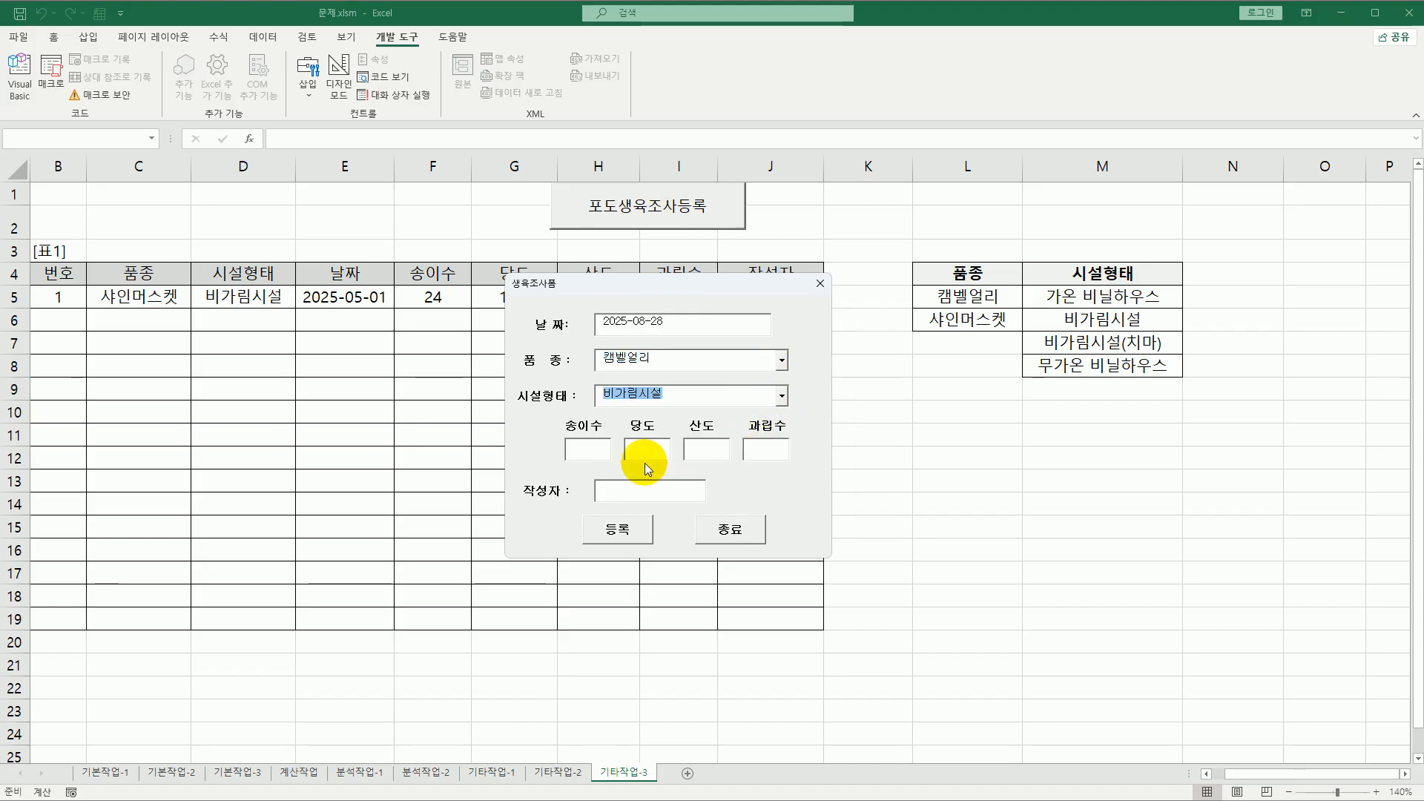
- Enter 송이수 20, 당도 19, 산도 0.5 and 과립수 80, and fill in the writer's name in 작성자
left_click(591, 450)
left_click_drag(613, 289, 562, 393)
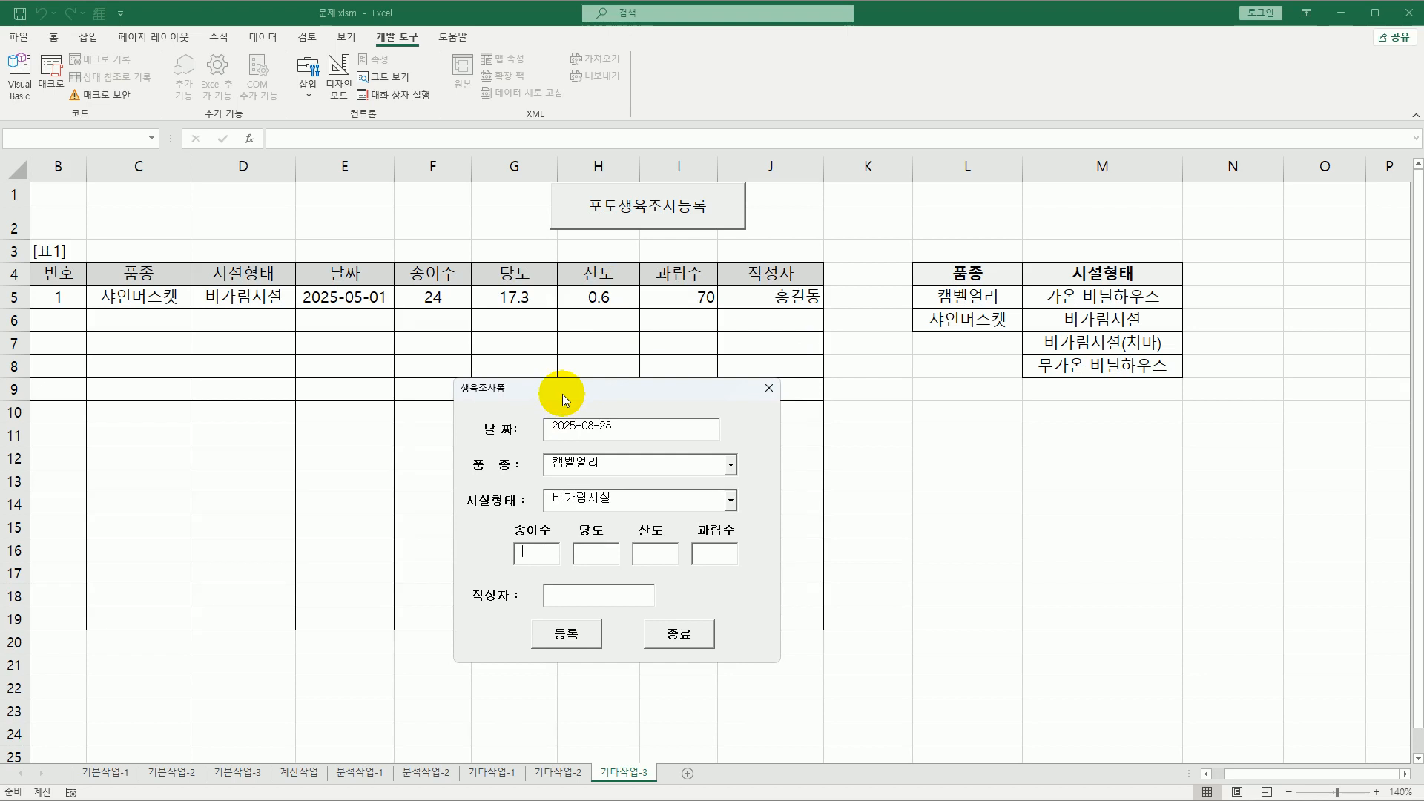
type("200.5")
key("Tab")
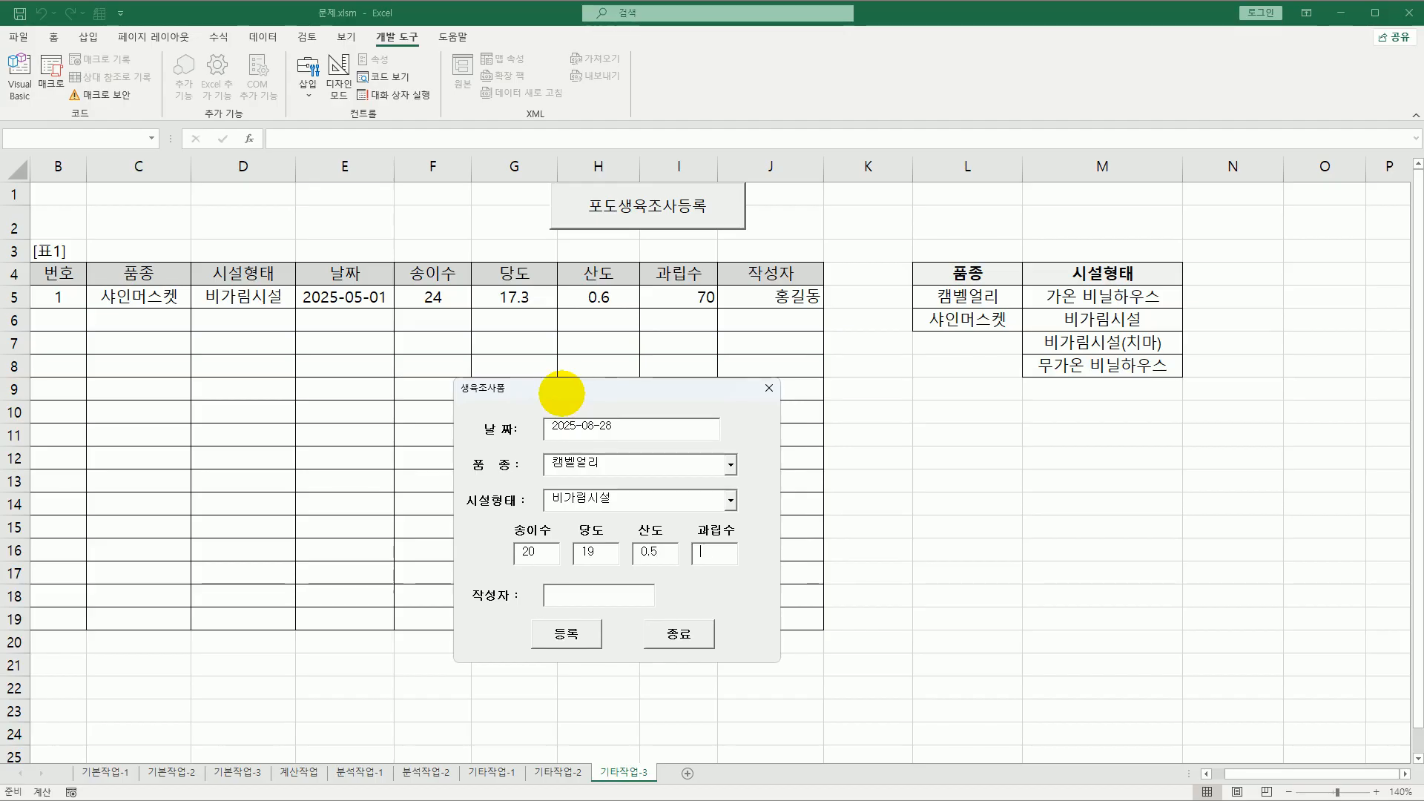
type("8")
type("rk")
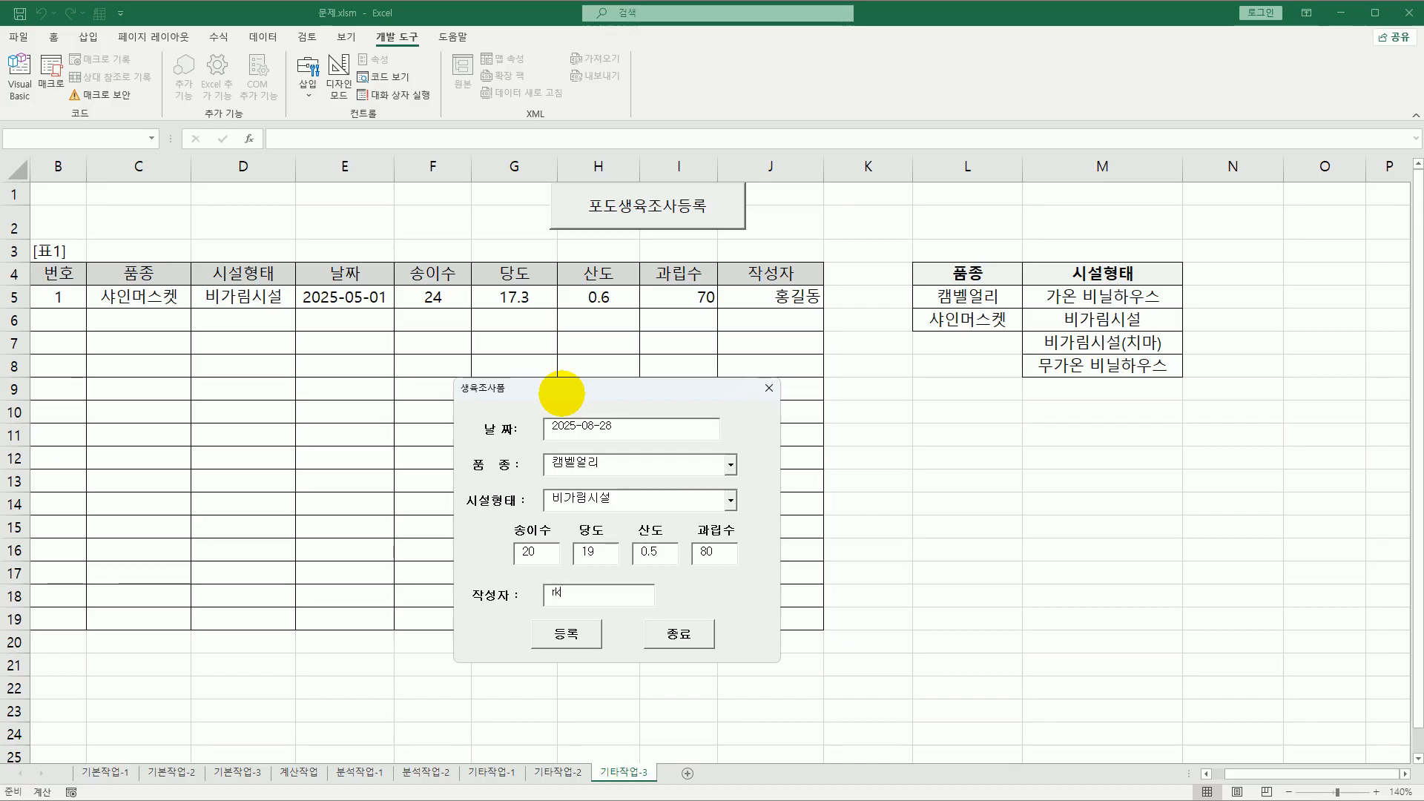
type("강호동")
- Register the record with 등록, close the form with 종료 and return to the worksheet
left_click(553, 638)
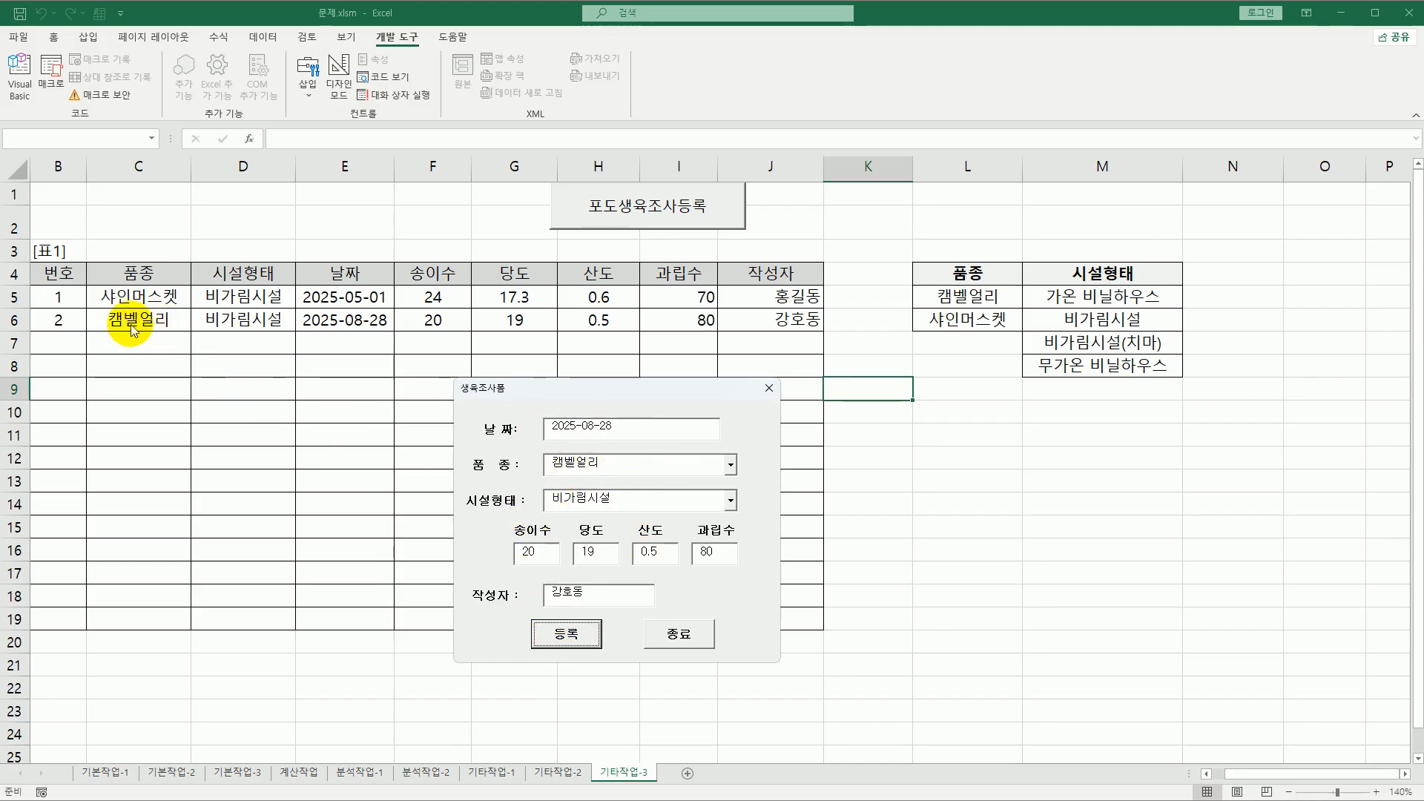
left_click(672, 636)
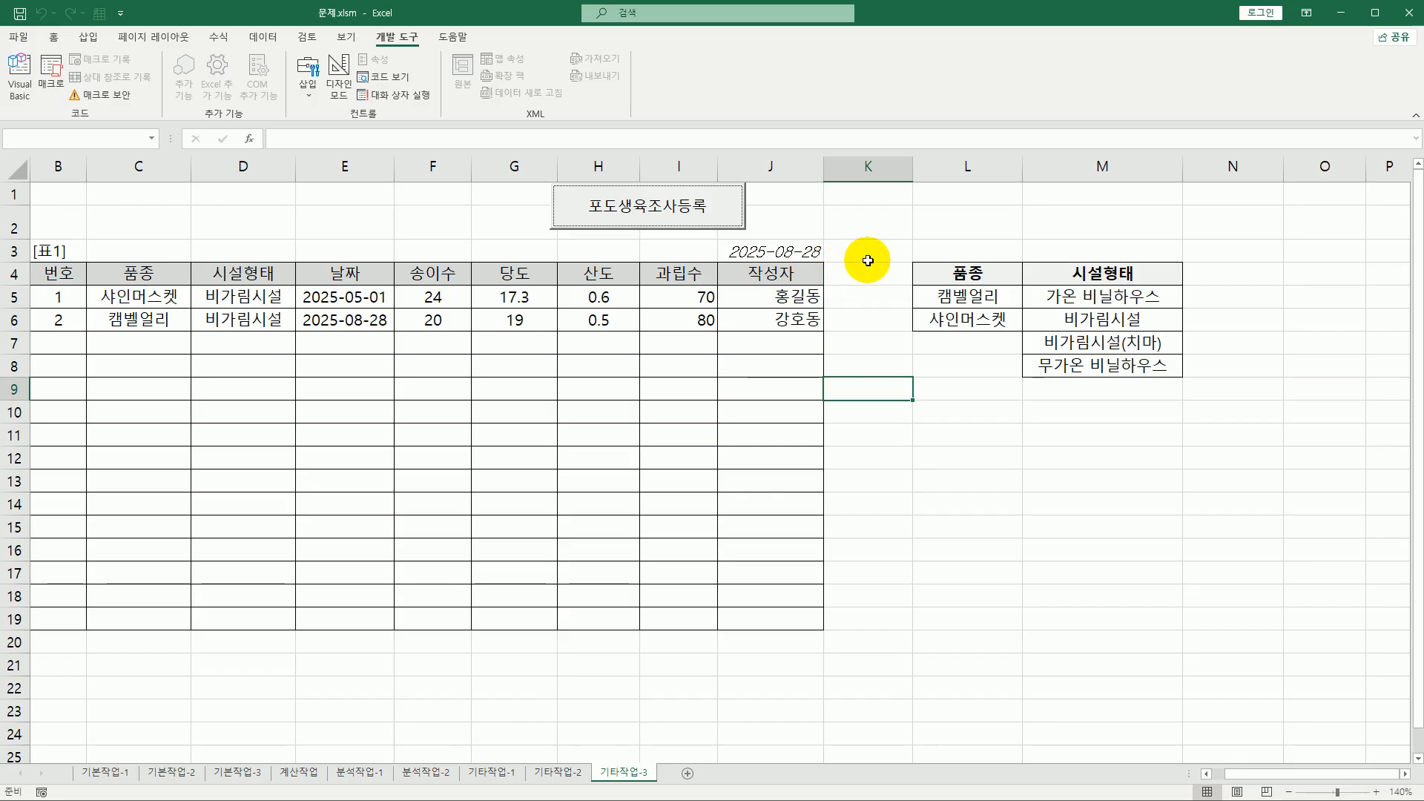
left_click(866, 257)
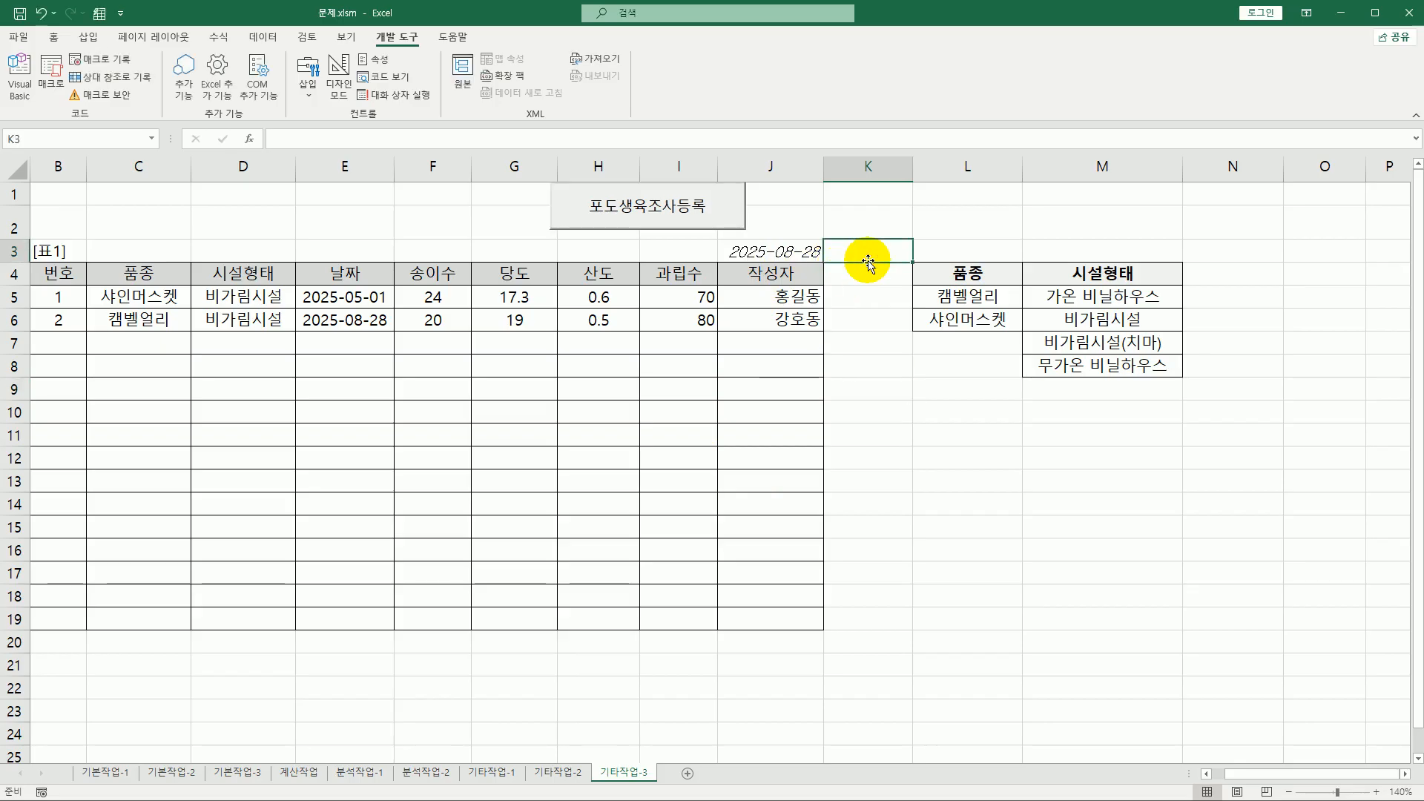